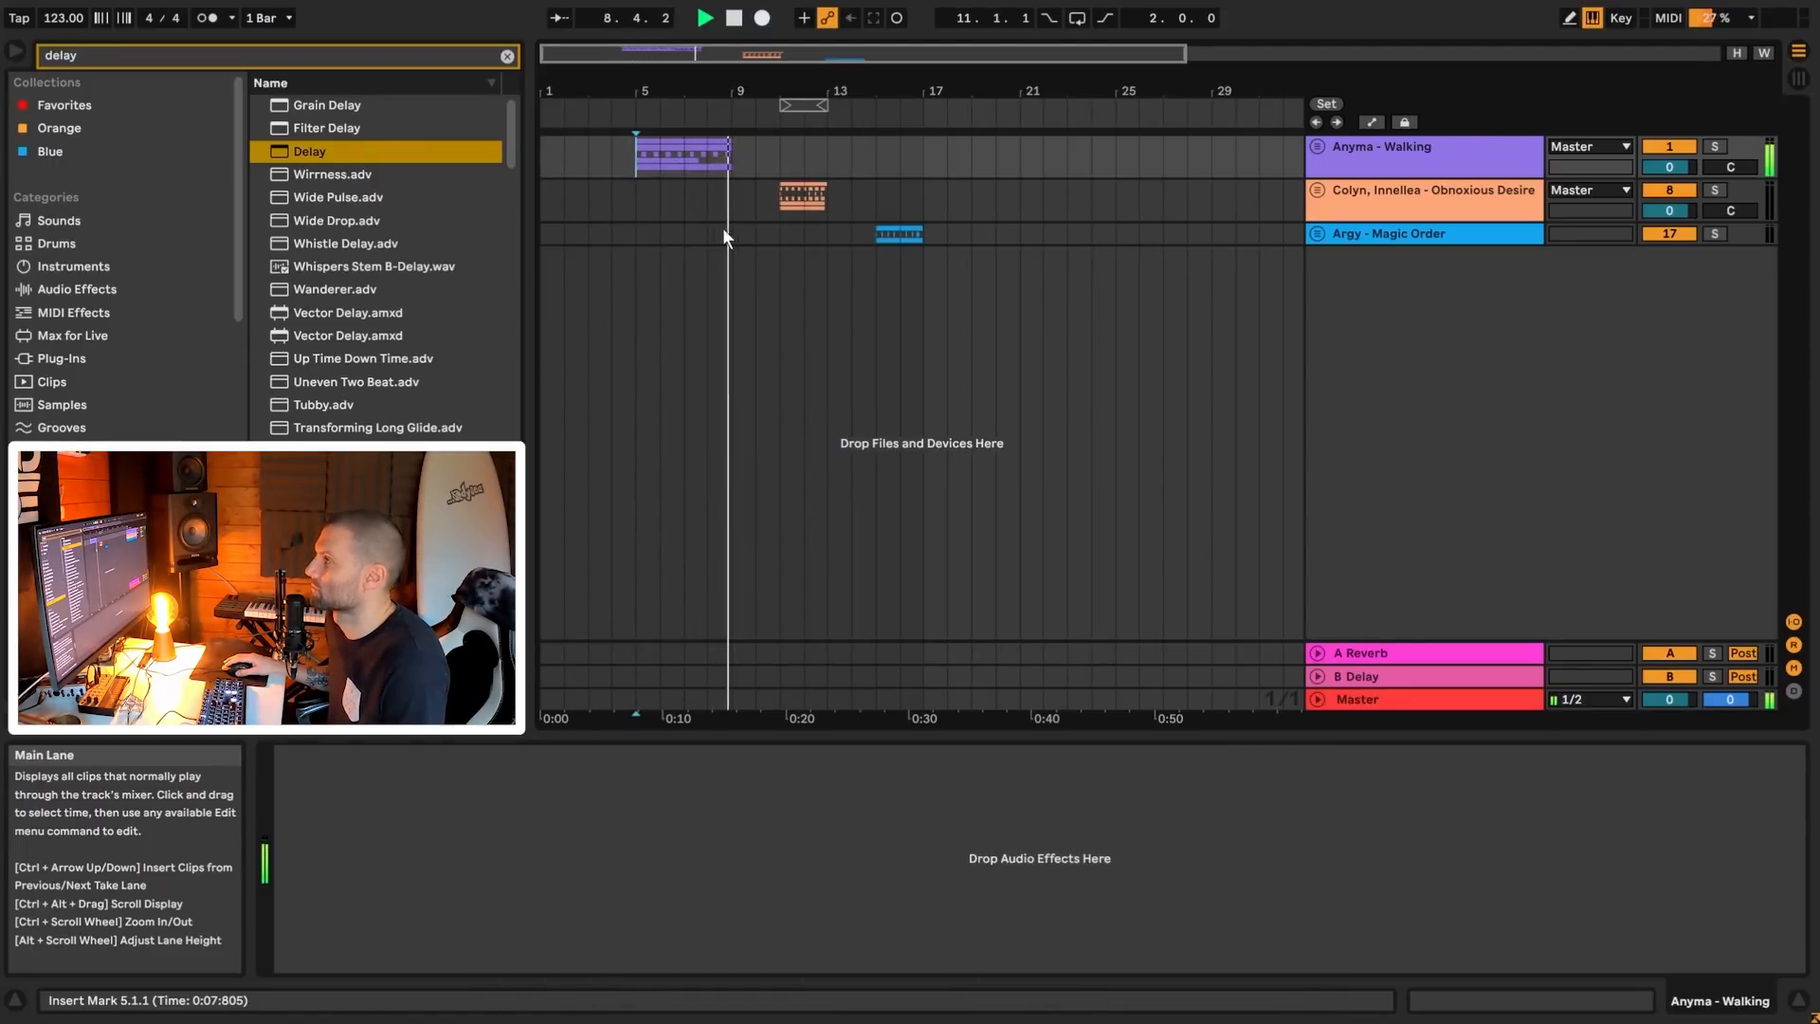
- Stop the Anyma - Walking bass and audition the Colyn, Innellea clip at bar 11 and the Argy clip at bar 15
{"action": "key", "text": "space"}
{"action": "left_click", "coordinate": [780, 216]}
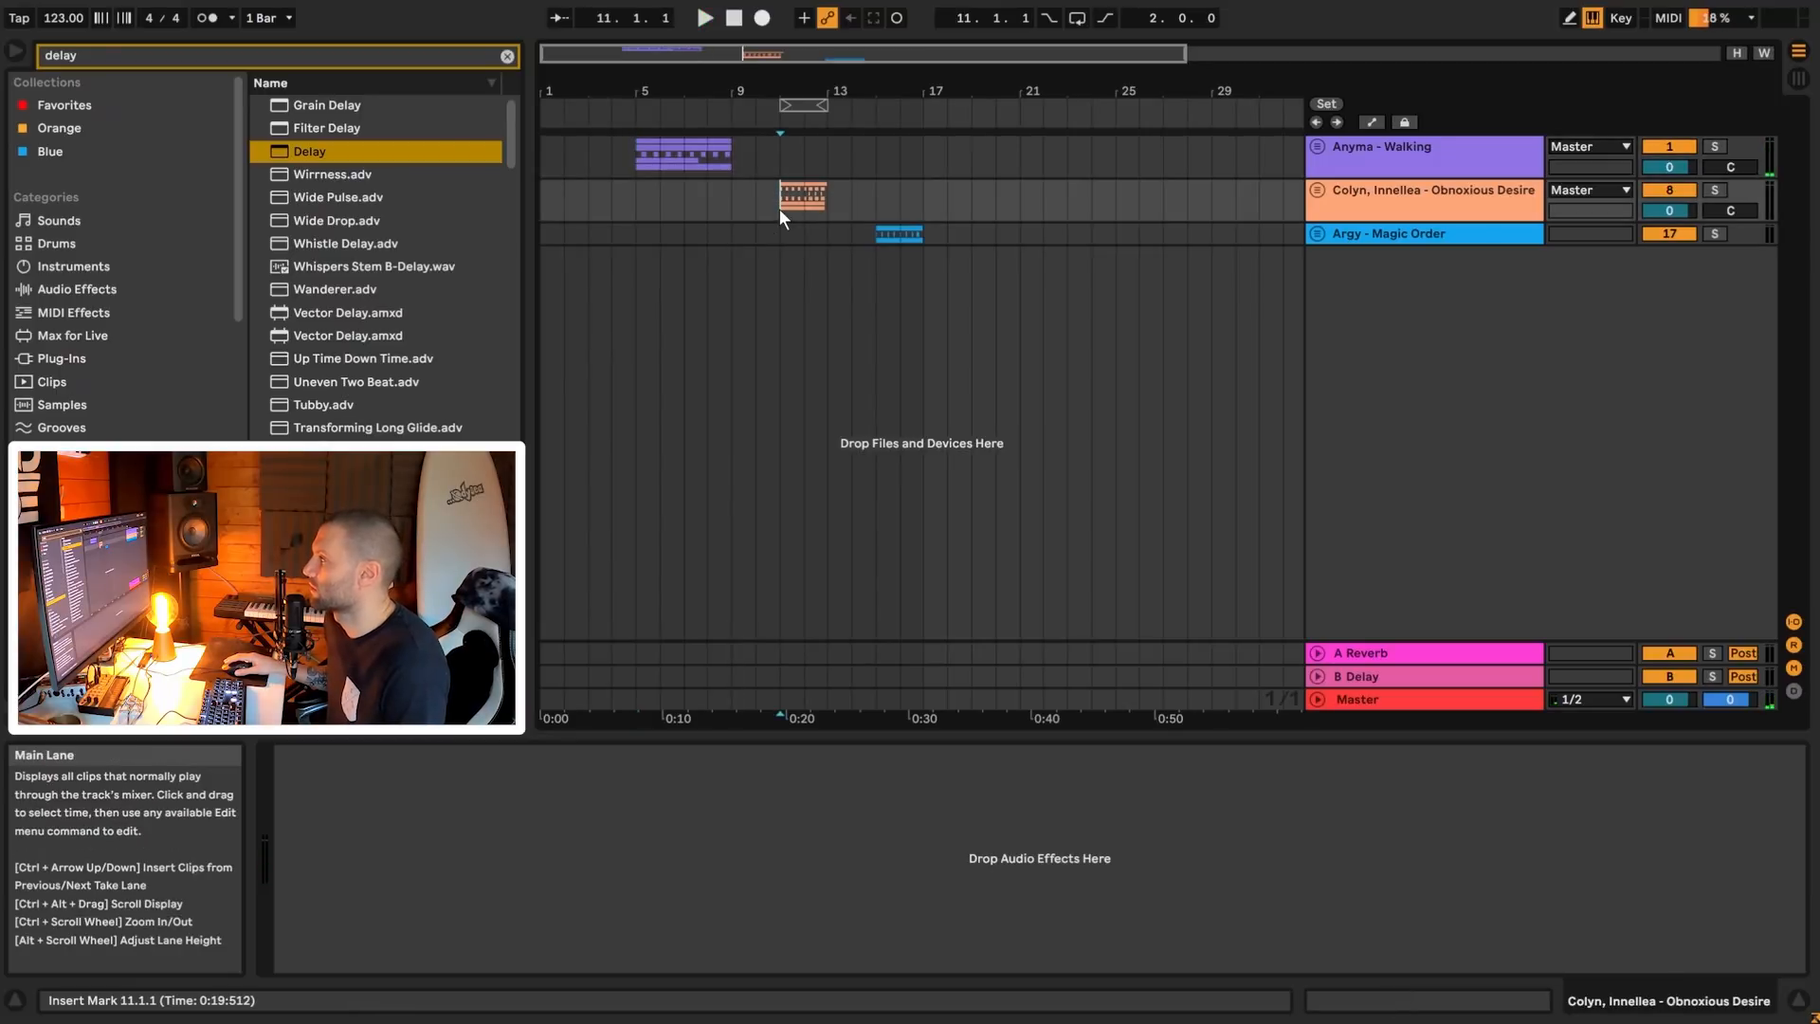
{"action": "key", "text": "space"}
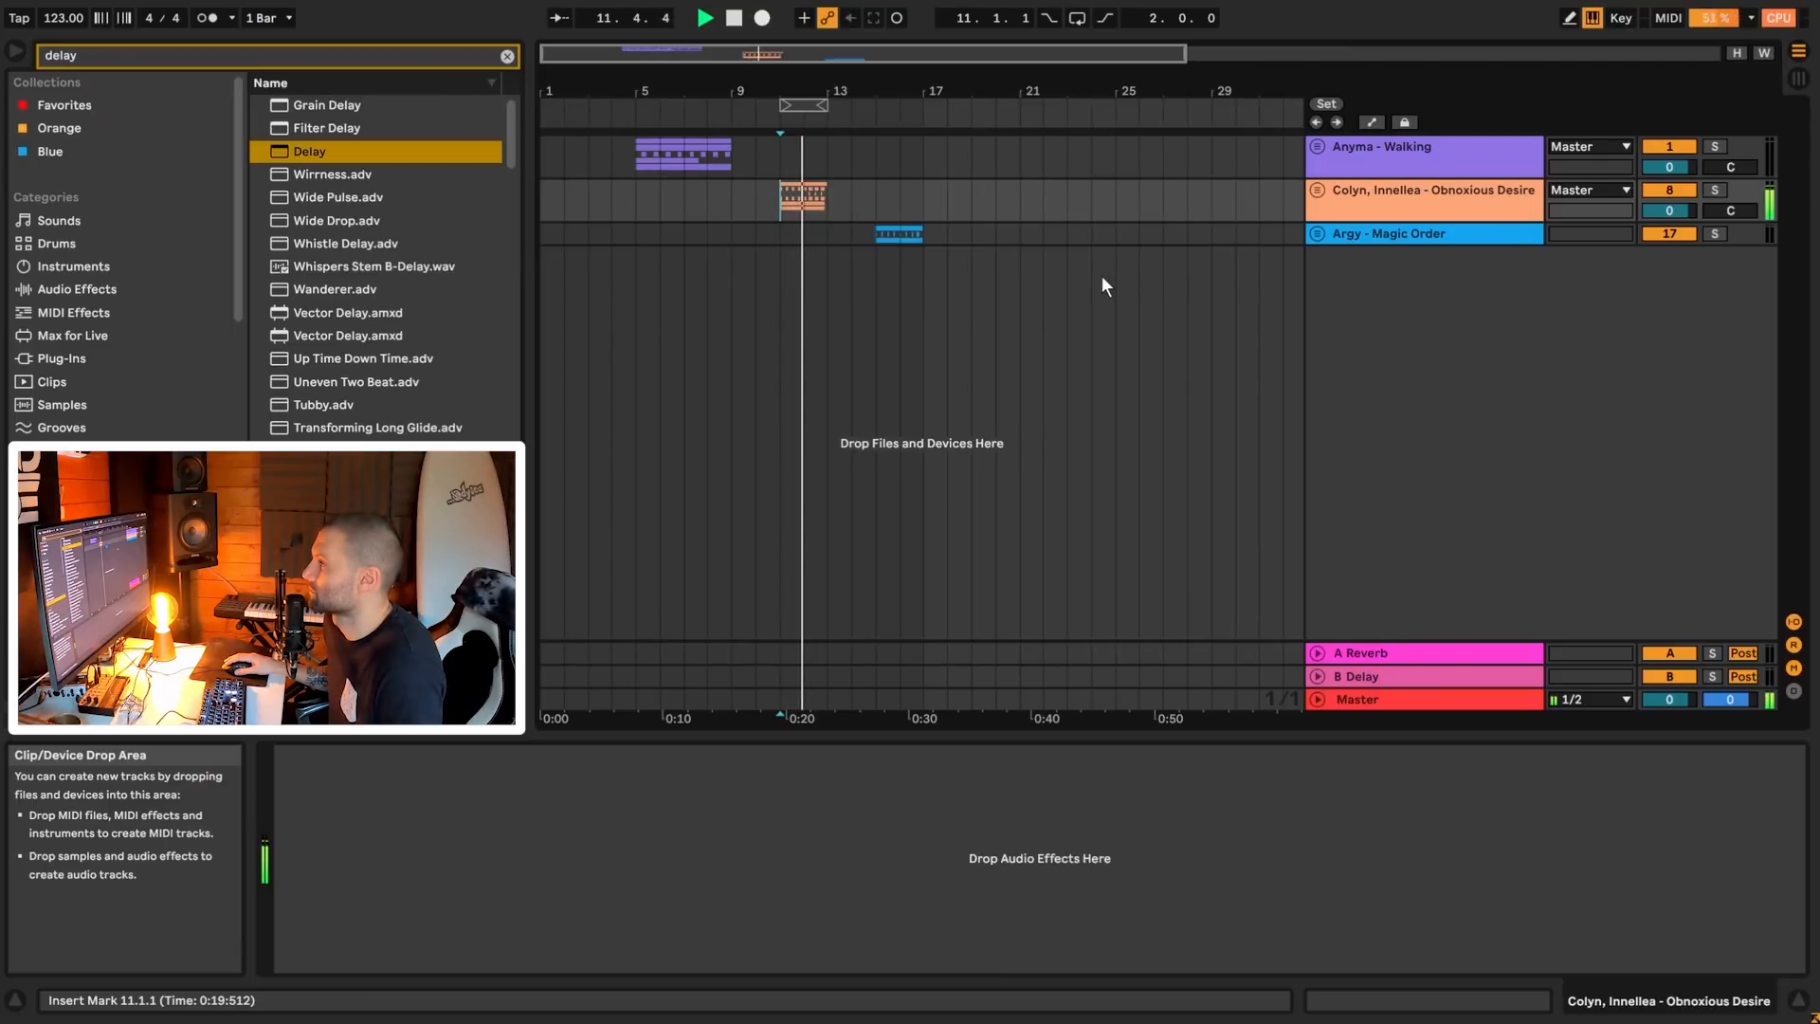
{"action": "key", "text": "space"}
{"action": "left_click", "coordinate": [872, 240]}
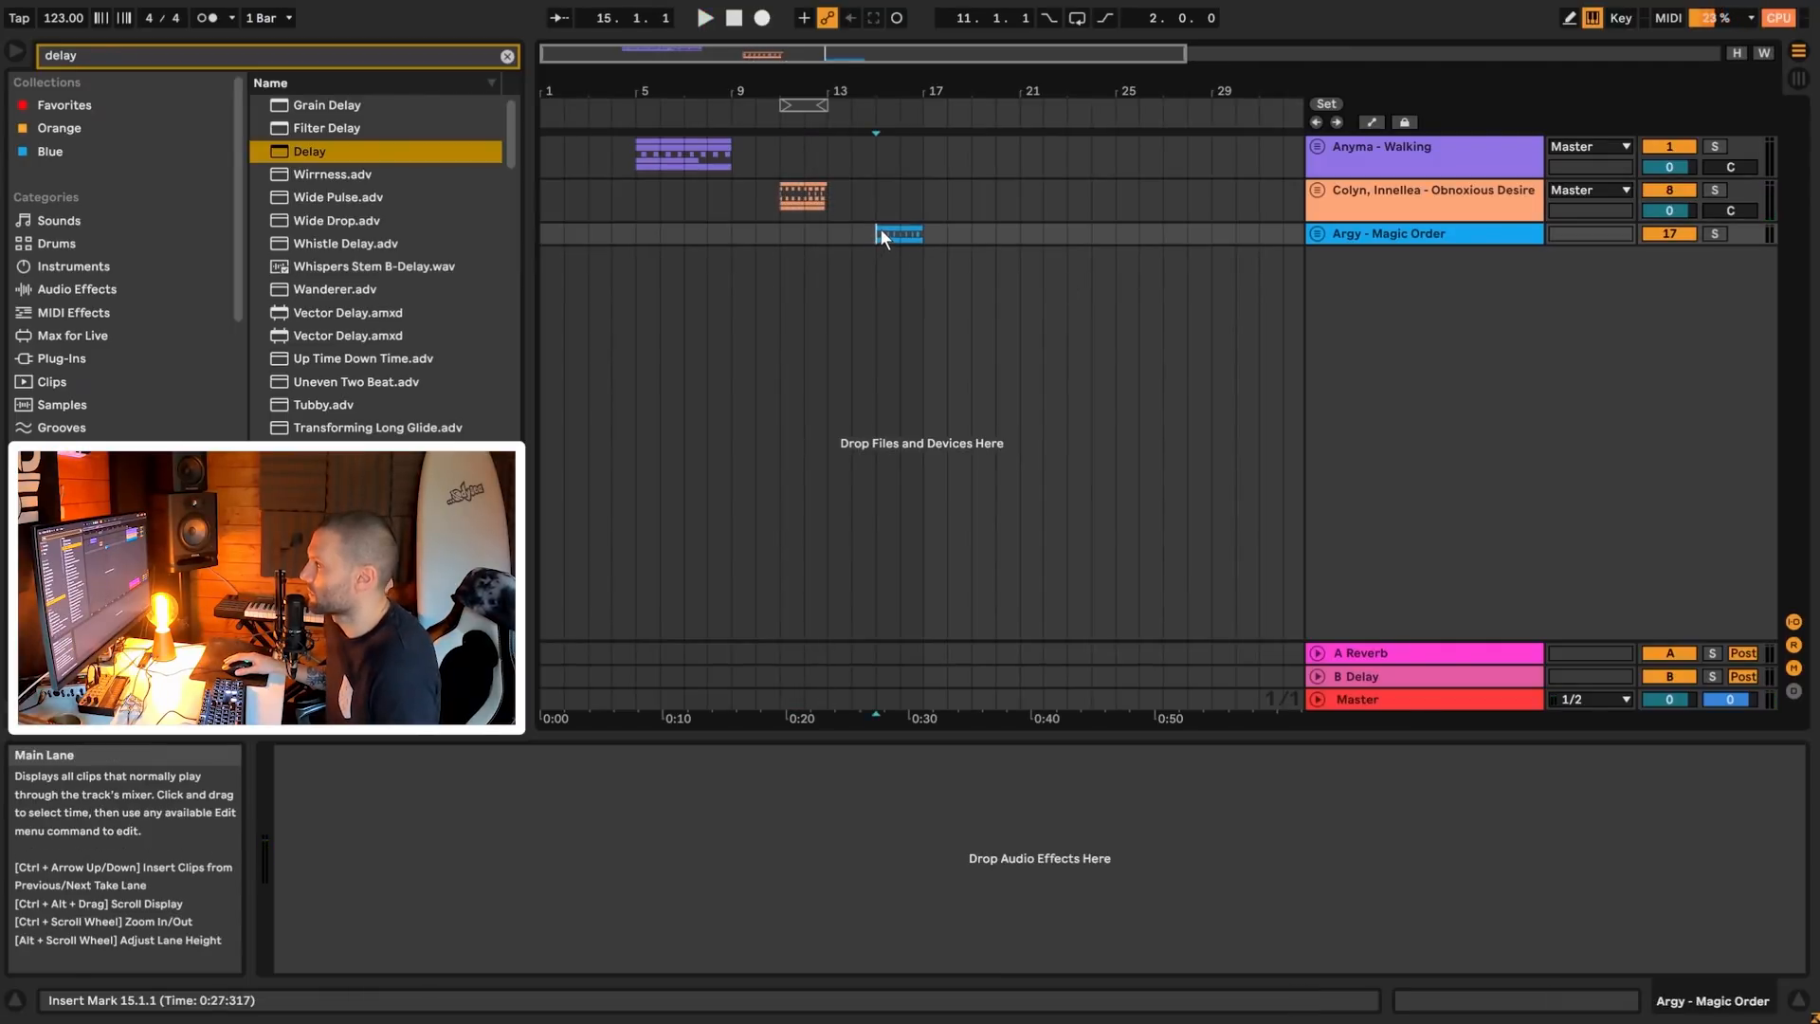
{"action": "key", "text": "space"}
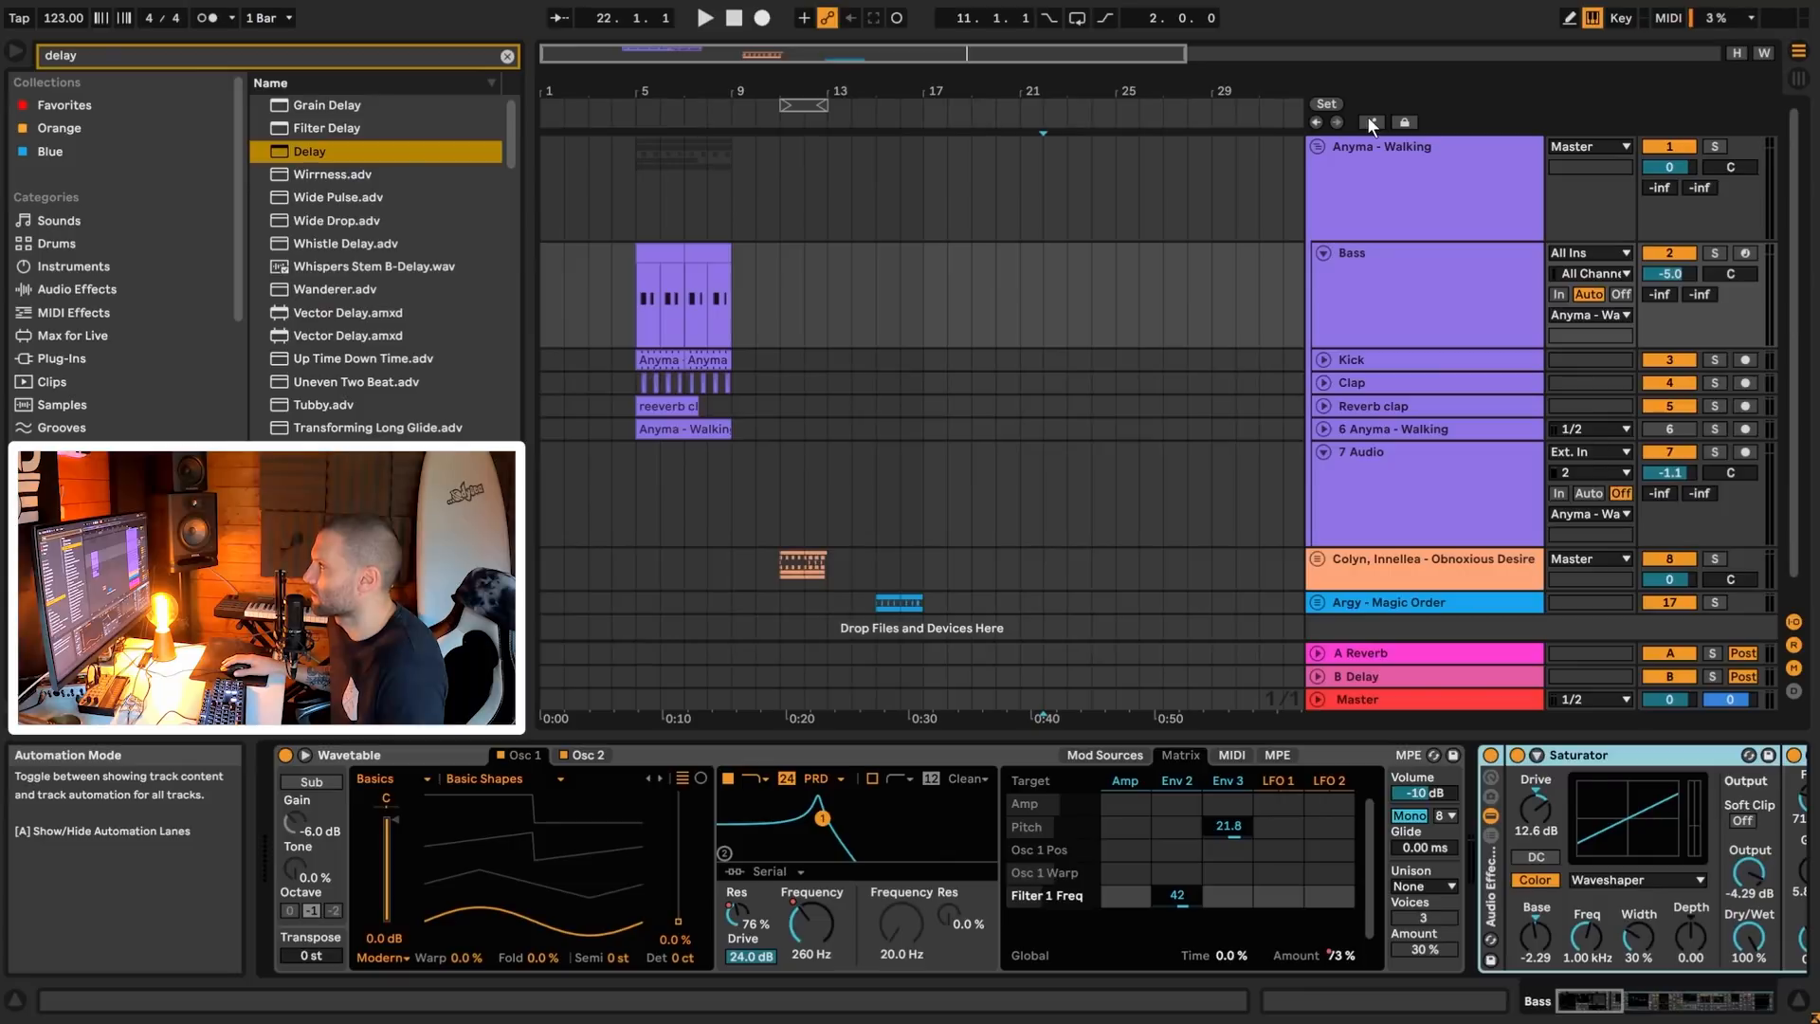
- Show the arrangement automation and examine the Bass track's Wavetable envelopes for the filter, global mod amount and envelope 2
{"action": "left_click", "coordinate": [1371, 124]}
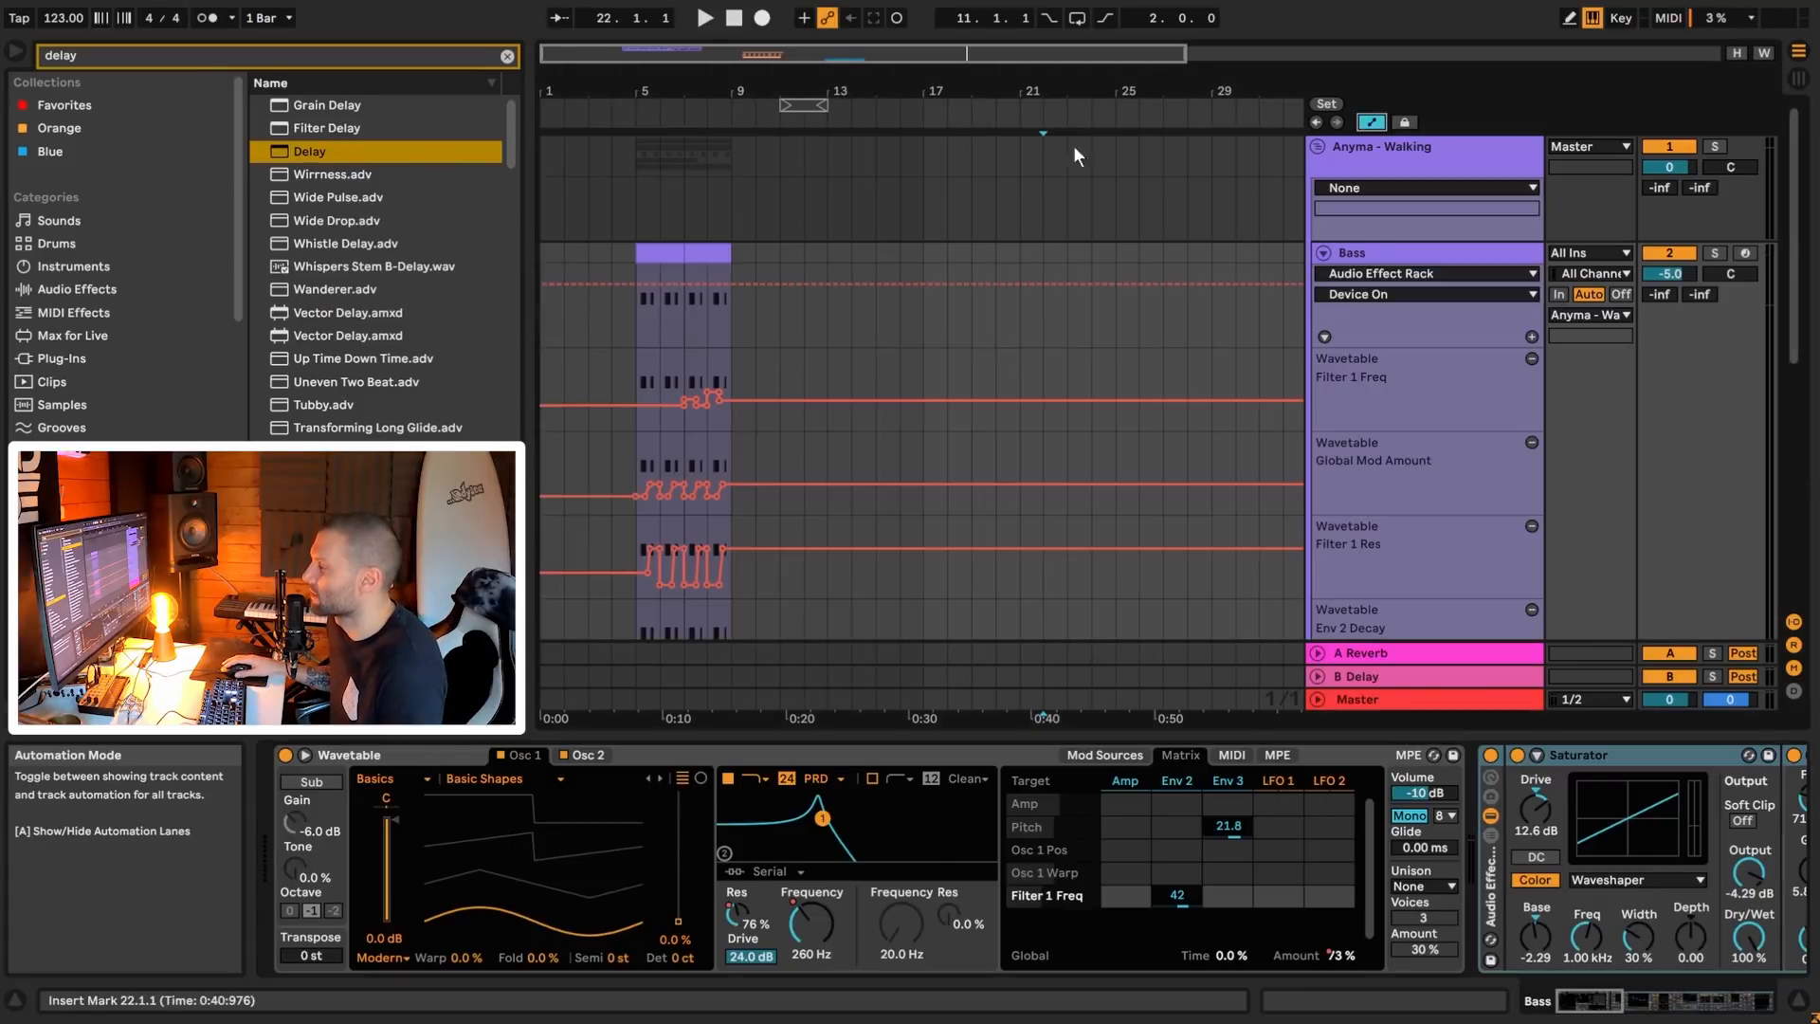
{"action": "left_click_drag", "start_coordinate": [933, 59], "coordinate": [895, 178]}
{"action": "scroll", "coordinate": [908, 381], "scroll_direction": "down", "scroll_amount": 5}
{"action": "scroll", "coordinate": [921, 381], "scroll_direction": "up", "scroll_amount": 2}
{"action": "scroll", "coordinate": [919, 379], "scroll_direction": "up", "scroll_amount": 3}
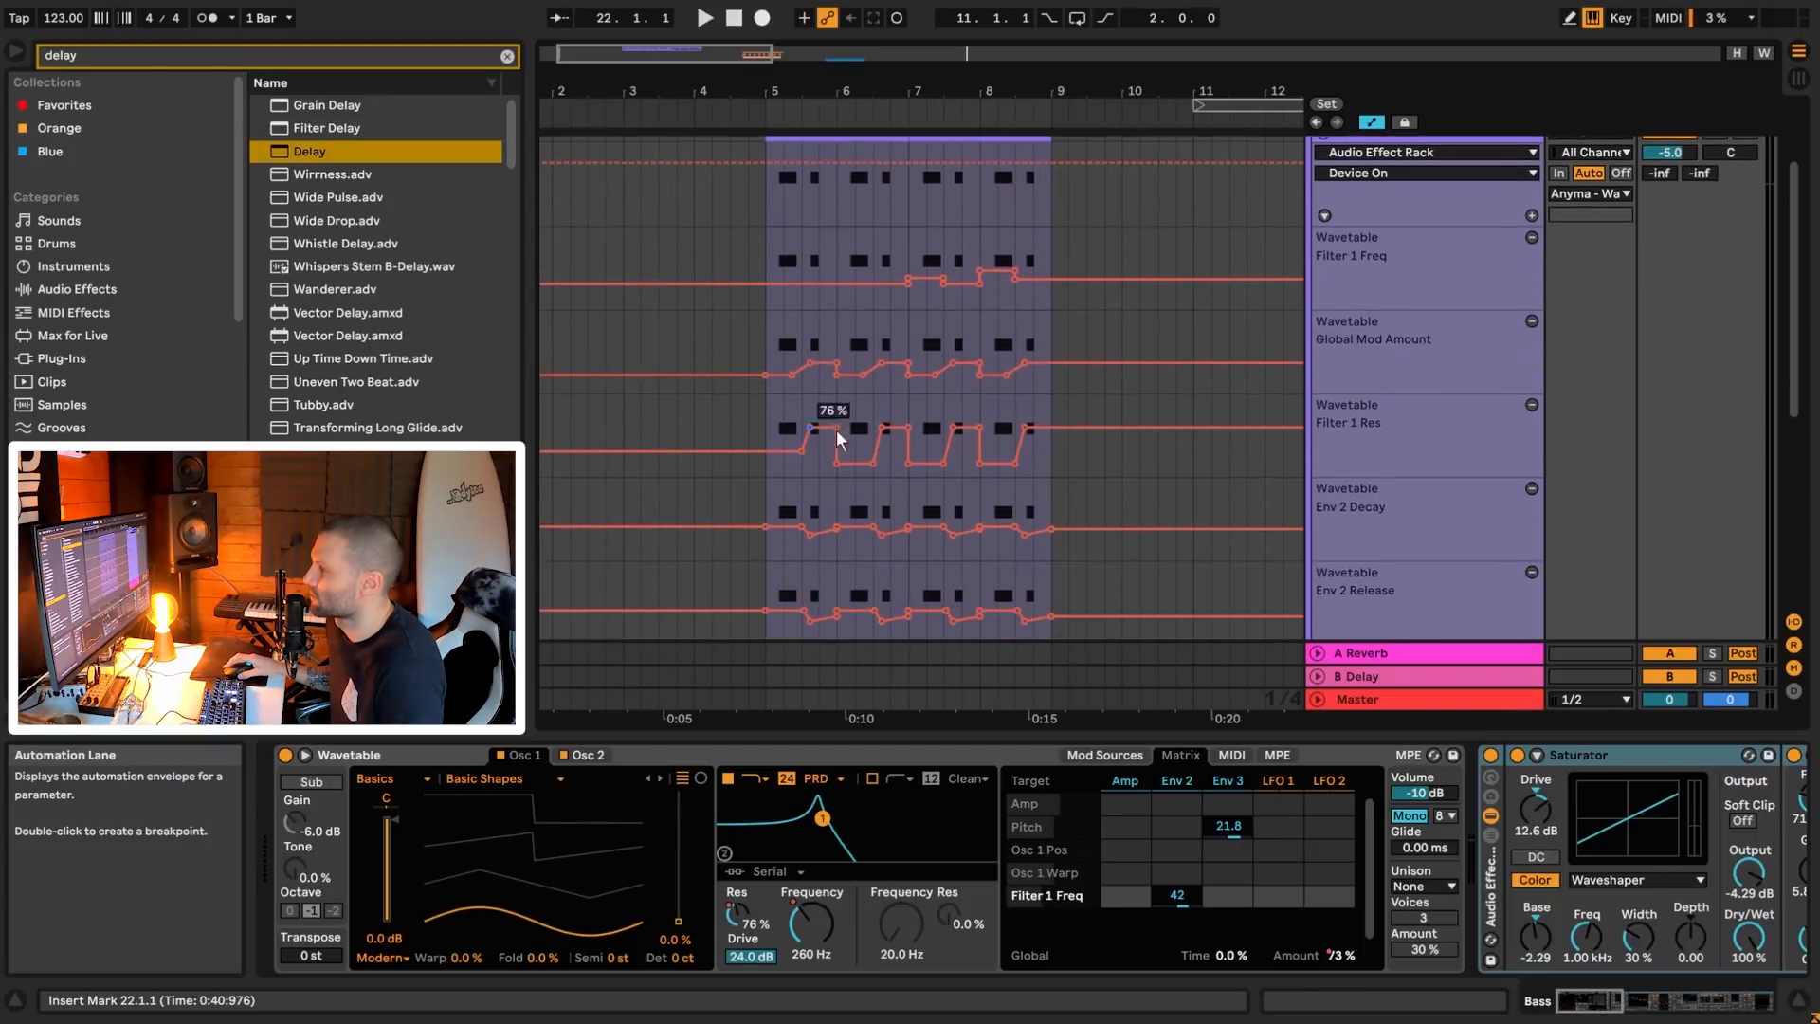
{"action": "scroll", "coordinate": [836, 429], "scroll_direction": "down", "scroll_amount": 3}
{"action": "scroll", "coordinate": [897, 318], "scroll_direction": "down", "scroll_amount": 1}
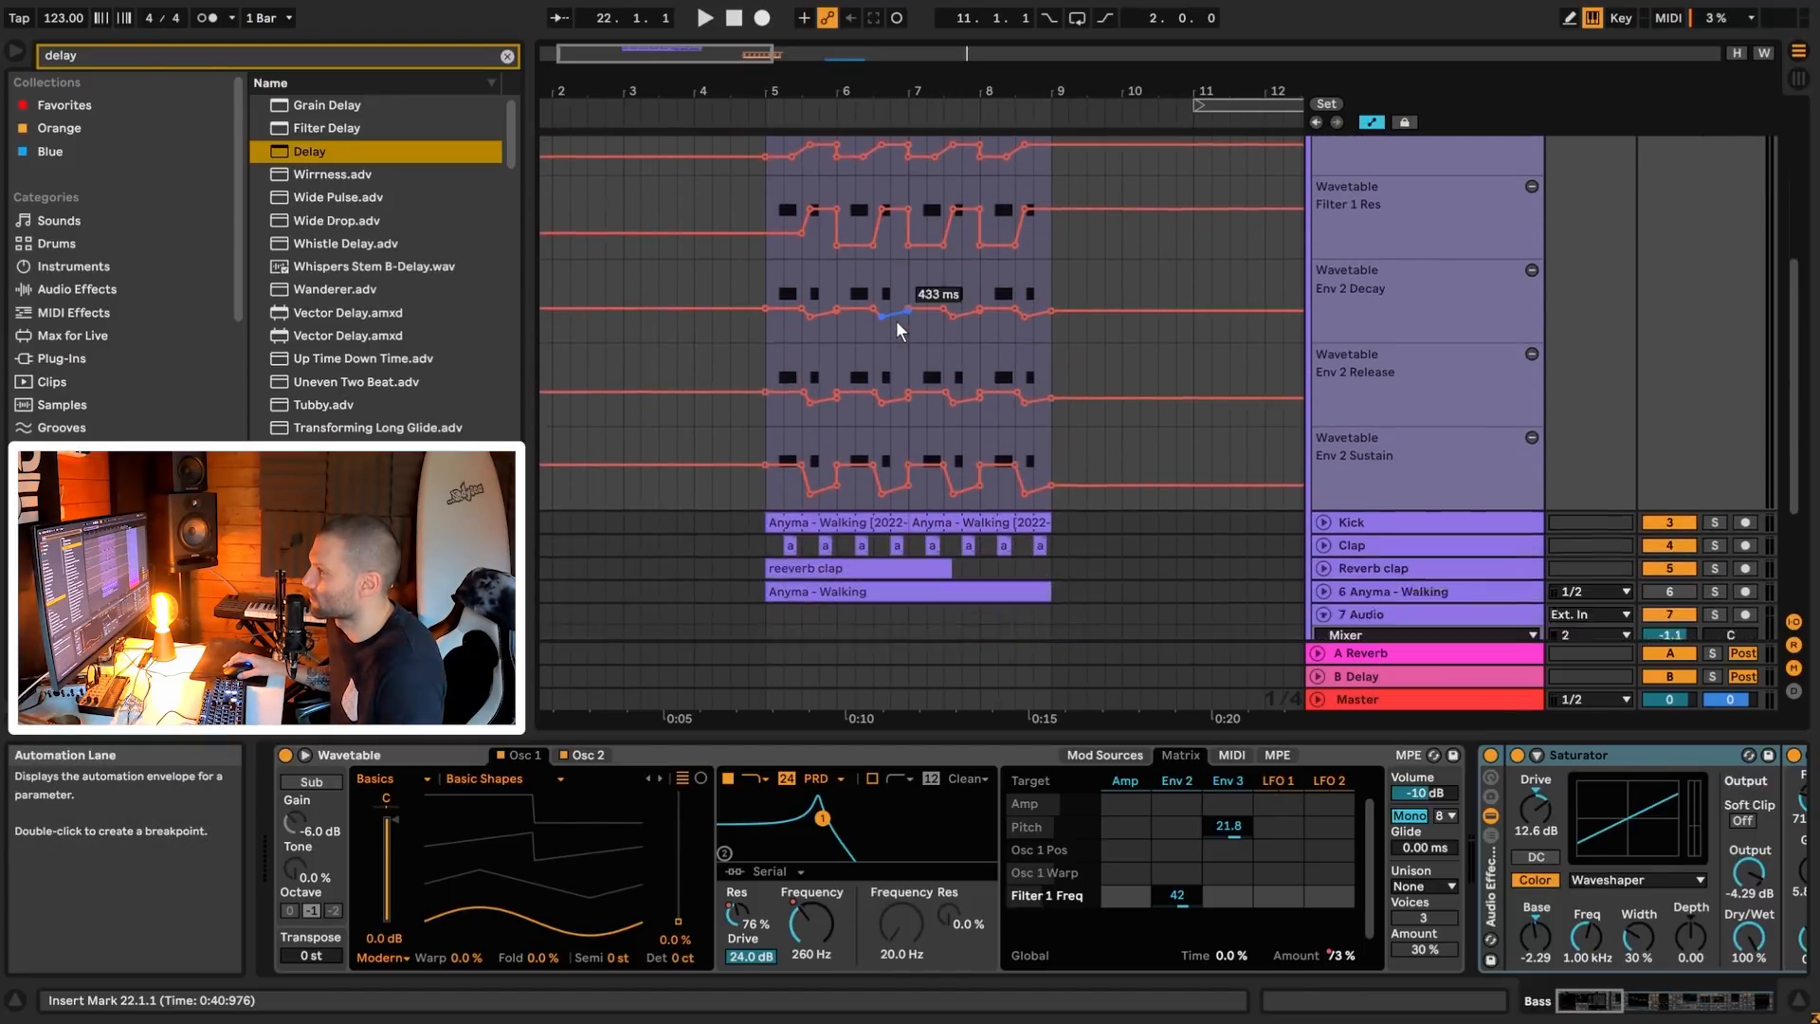
{"action": "scroll", "coordinate": [897, 316], "scroll_direction": "up", "scroll_amount": 5}
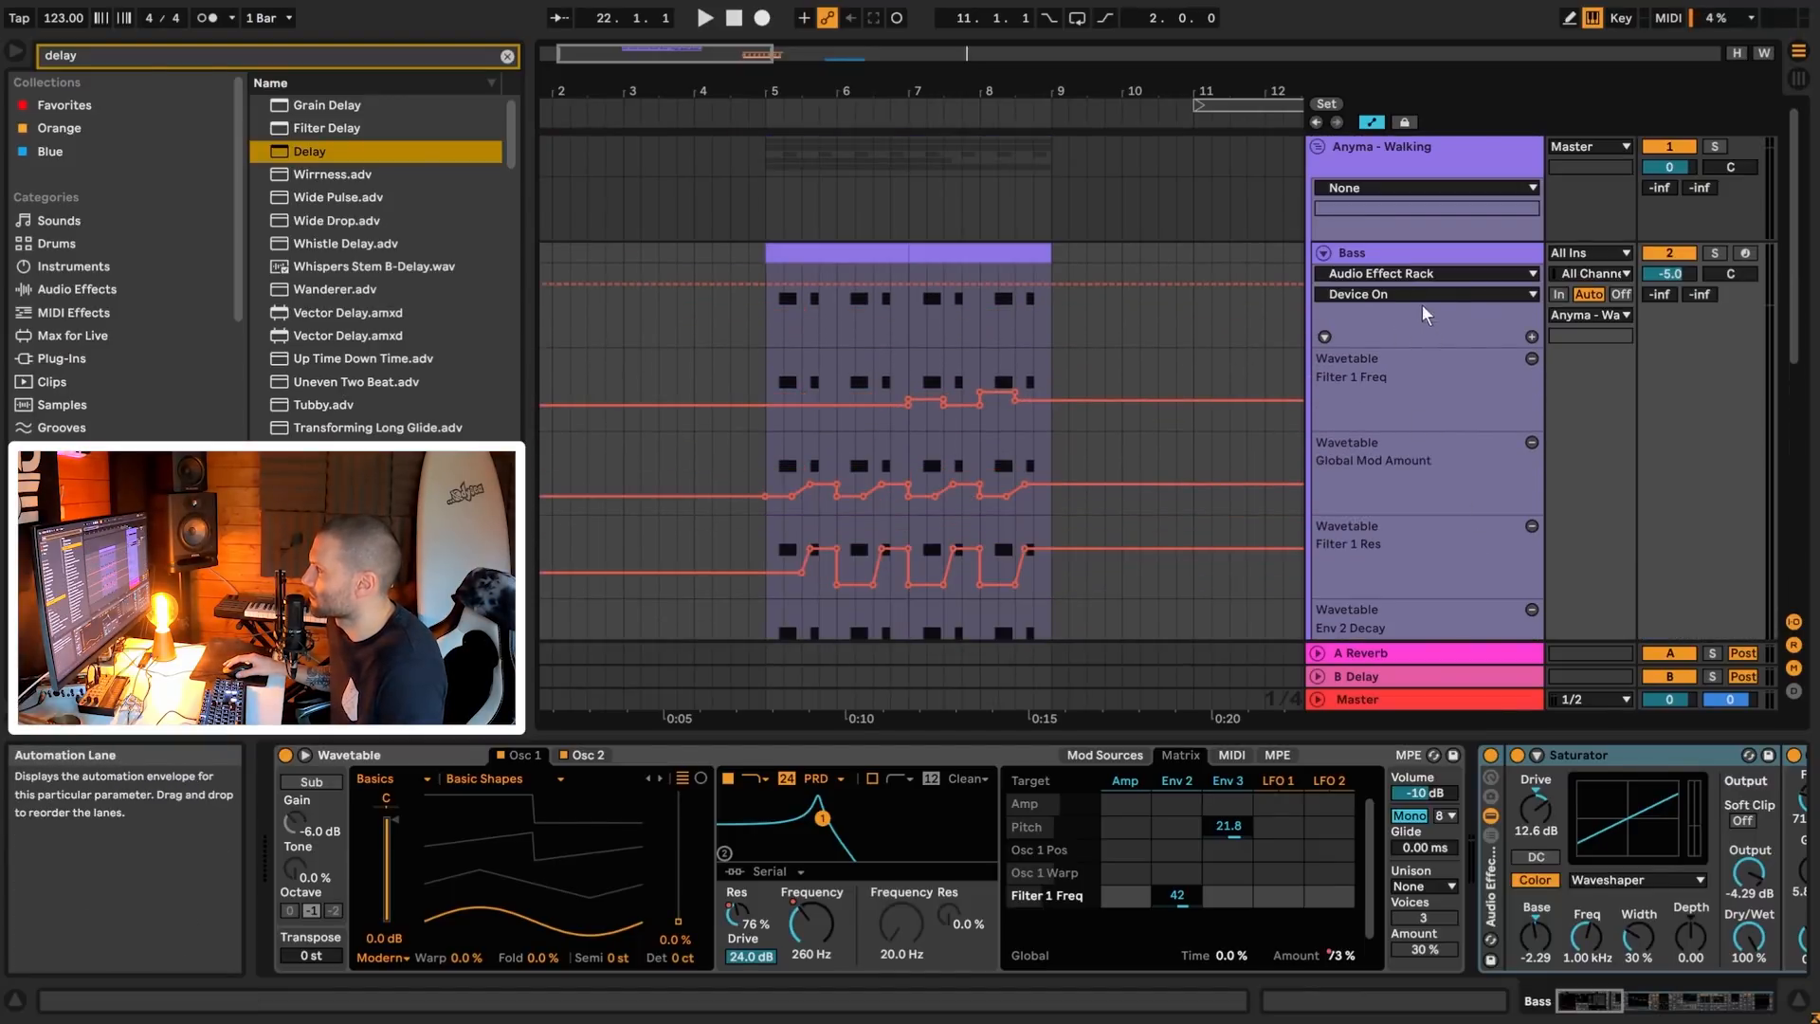
- Fold and duplicate the Bass track, and switch off the Audio Effect Rack on the copy
{"action": "left_click", "coordinate": [1324, 253]}
{"action": "left_click", "coordinate": [1359, 252]}
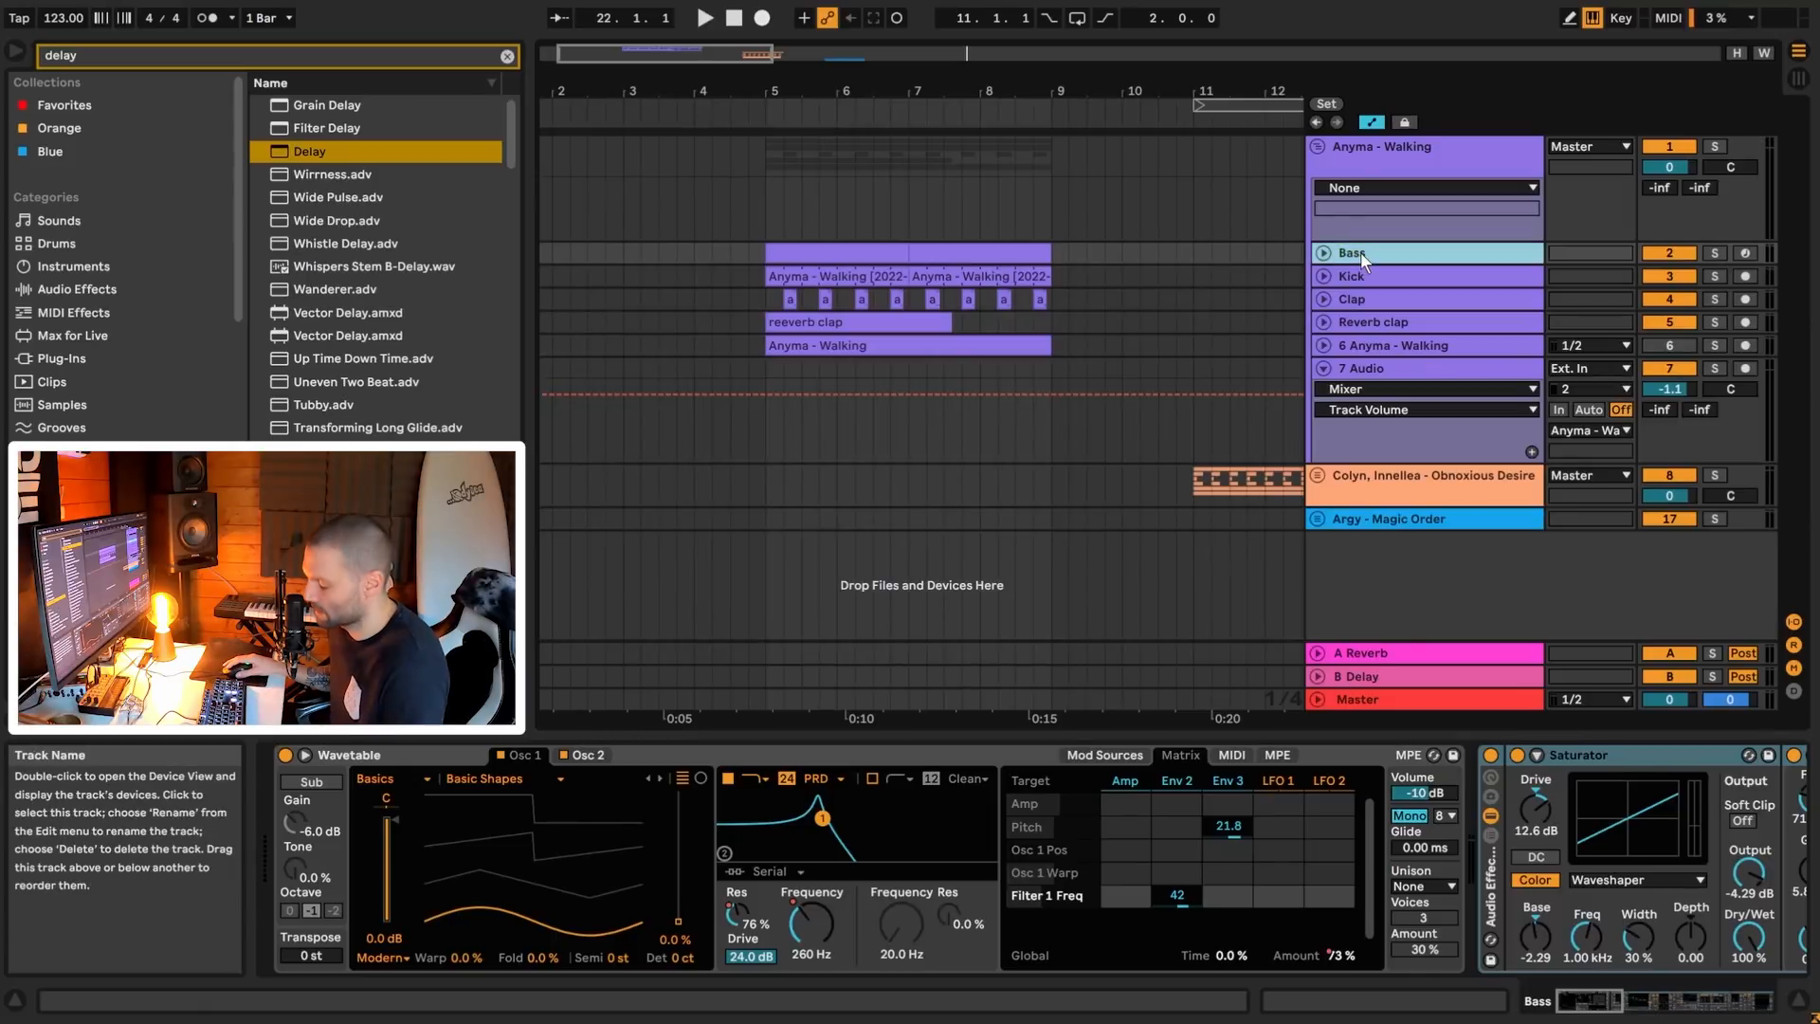
{"action": "key", "text": "ctrl+d"}
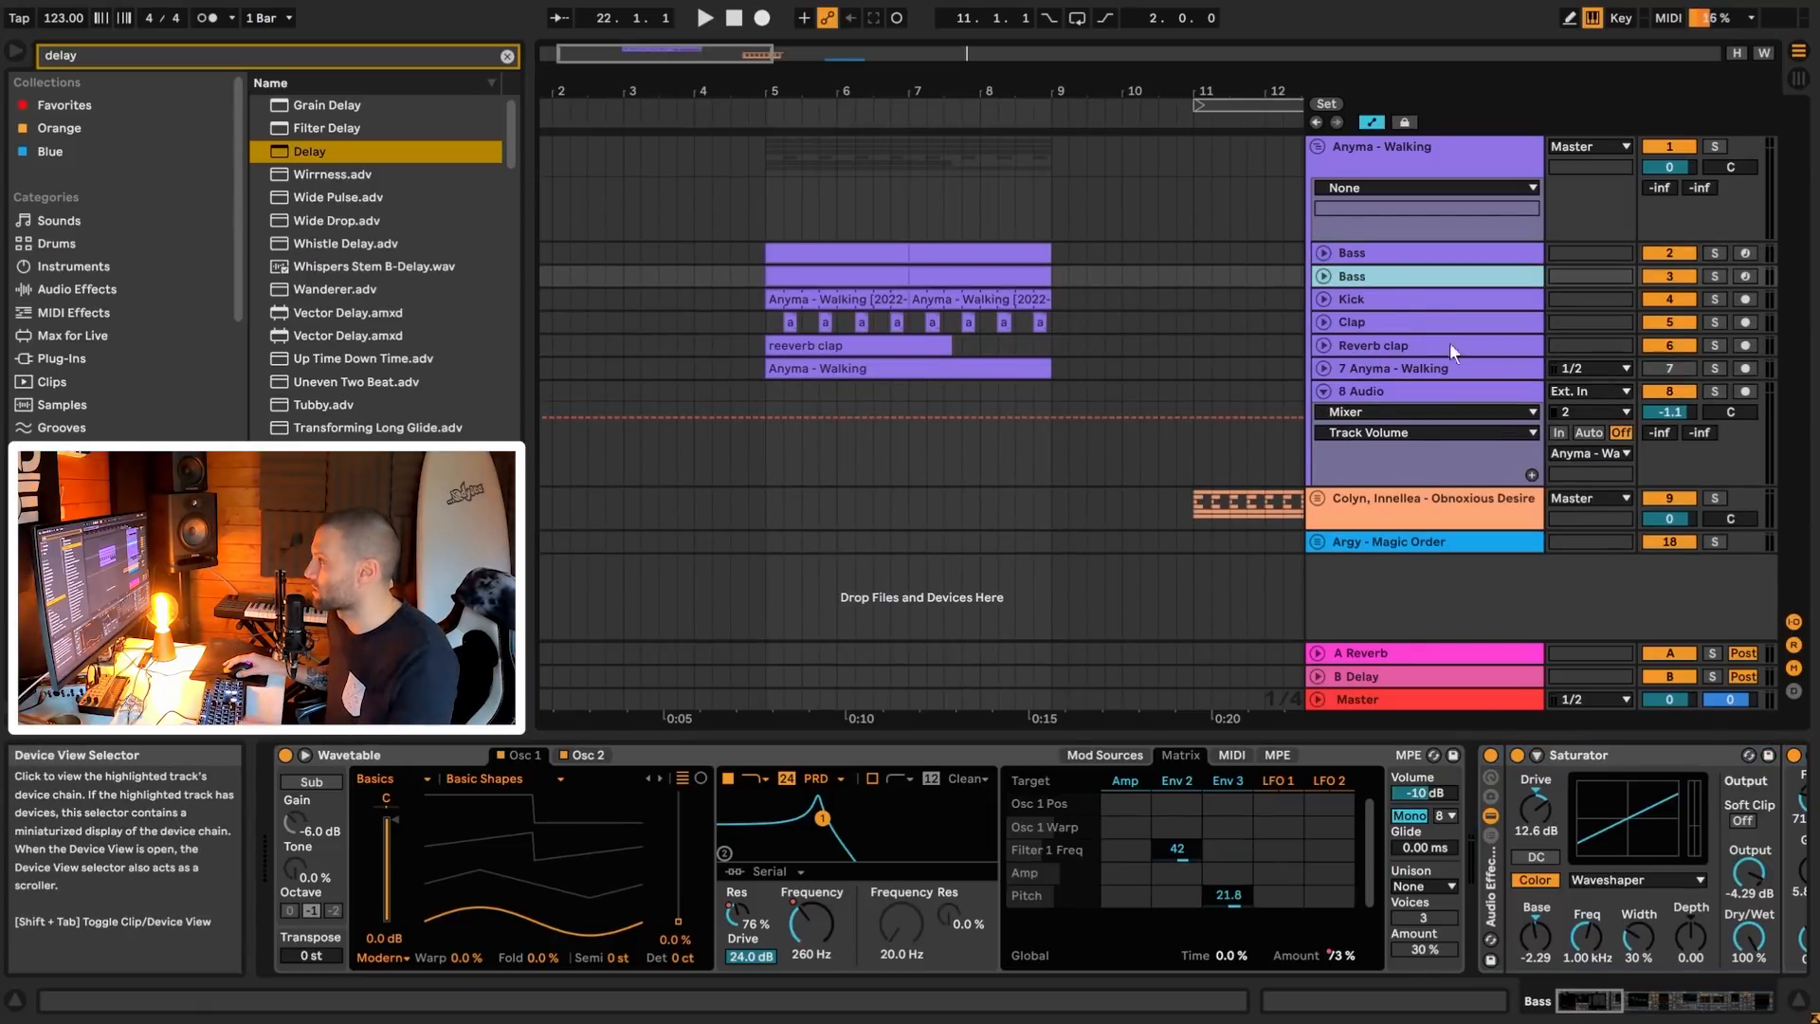
{"action": "left_click", "coordinate": [1492, 753]}
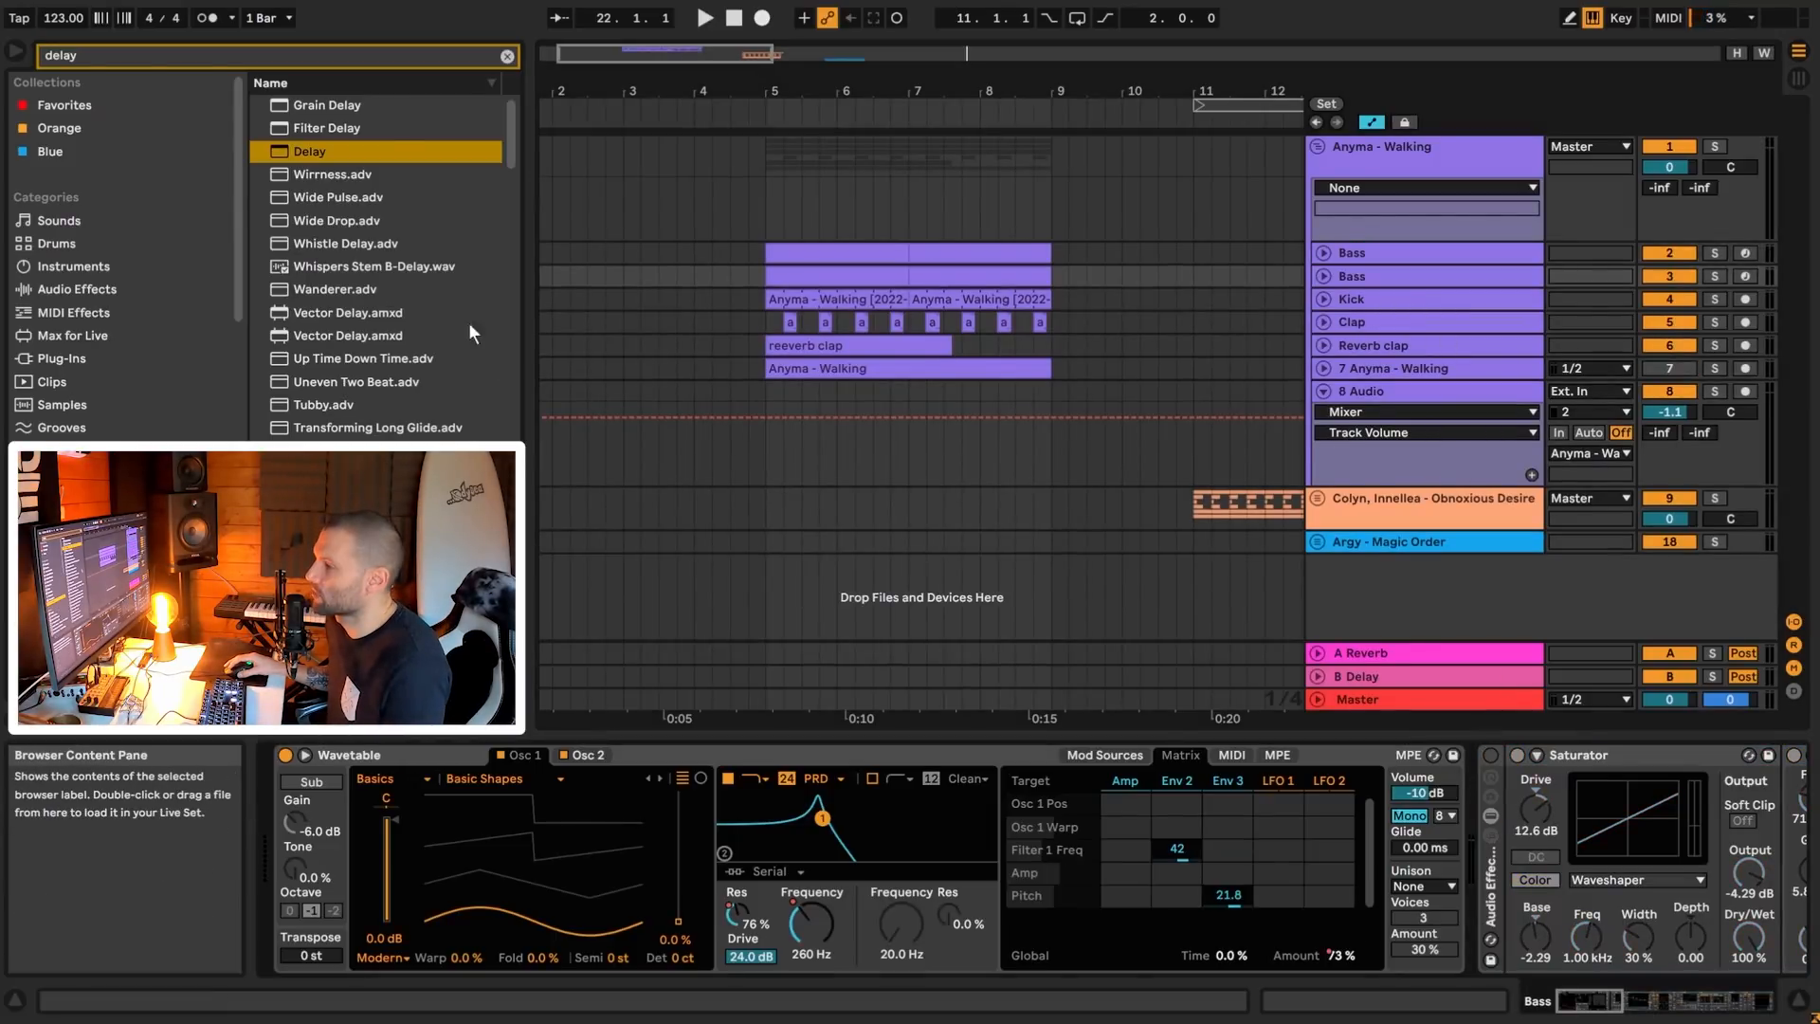
- Search the browser for "wavetab" and load a default Wavetable onto the duplicated Bass track
{"action": "left_click", "coordinate": [508, 55]}
{"action": "type", "text": "wavetab;e"}
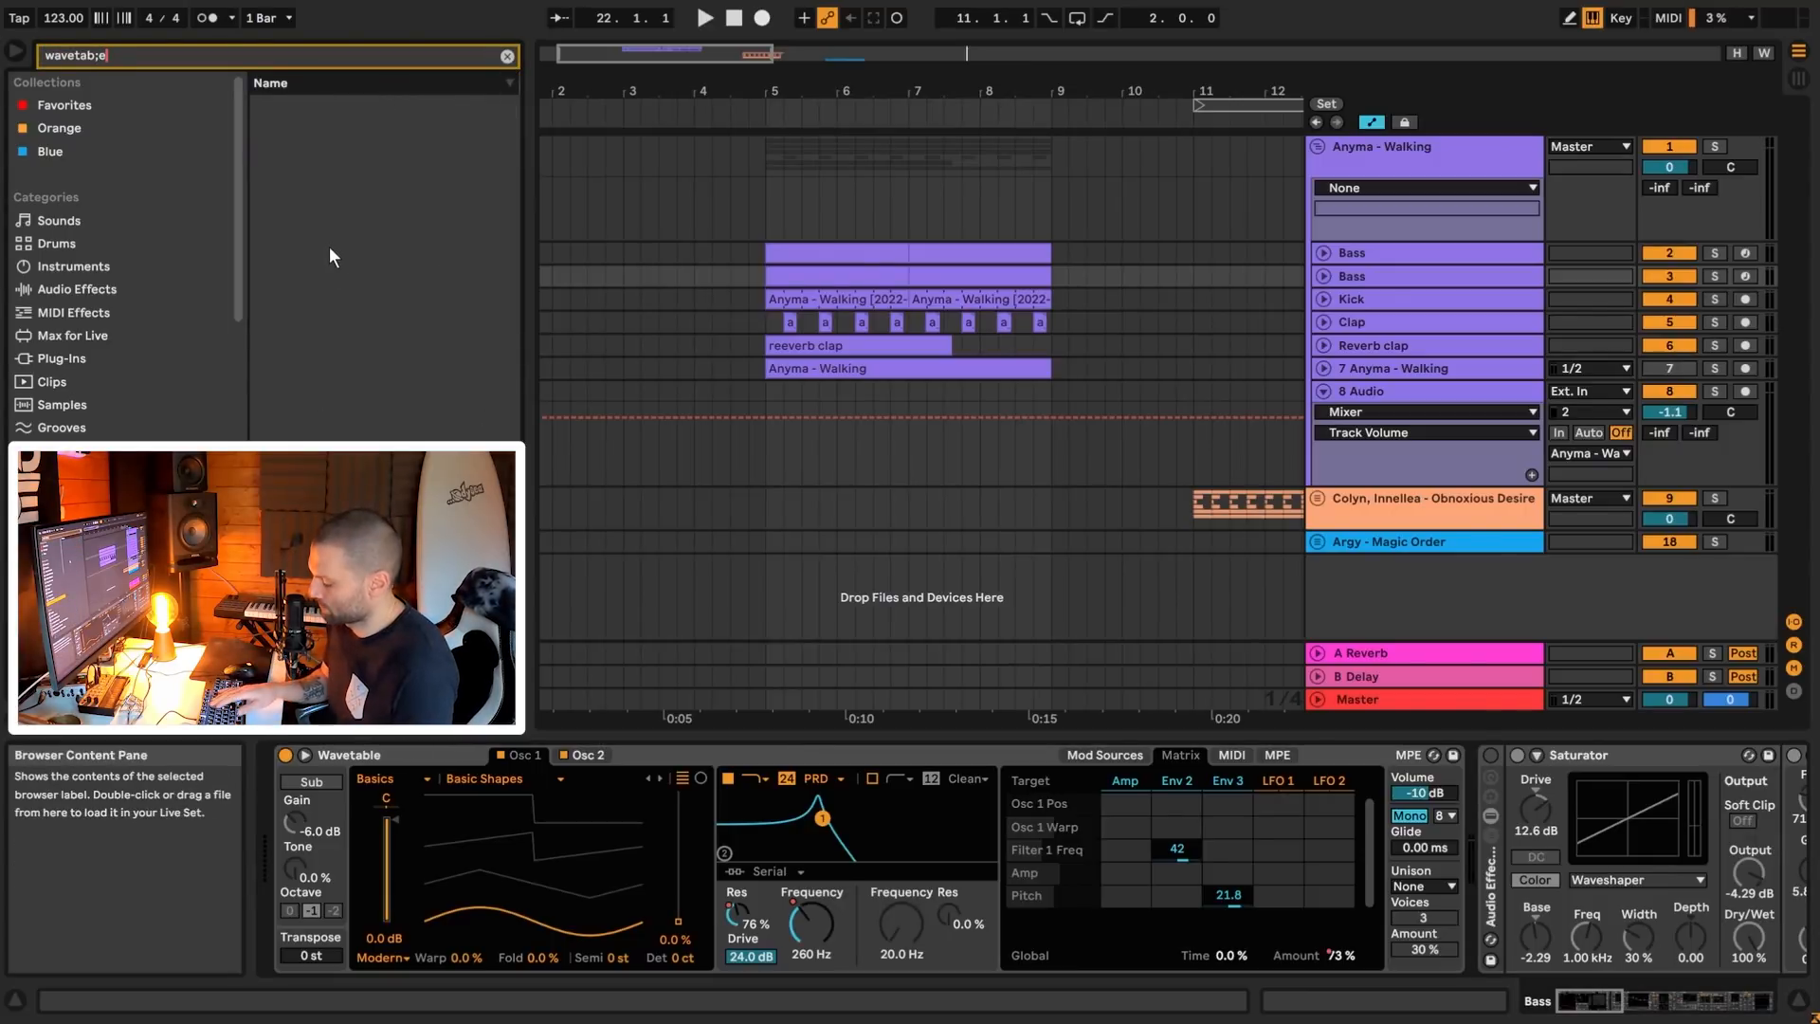
{"action": "key", "text": "BackSpace"}
{"action": "key", "text": "BackSpace"}
{"action": "key", "text": "Return"}
- Compare the original Bass track's Wavetable settings with the default Wavetable on the copy, and unfold the copy's automation lanes
{"action": "left_click", "coordinate": [1418, 284]}
{"action": "left_click", "coordinate": [1412, 254]}
{"action": "left_click", "coordinate": [1407, 276]}
{"action": "left_click", "coordinate": [1390, 254]}
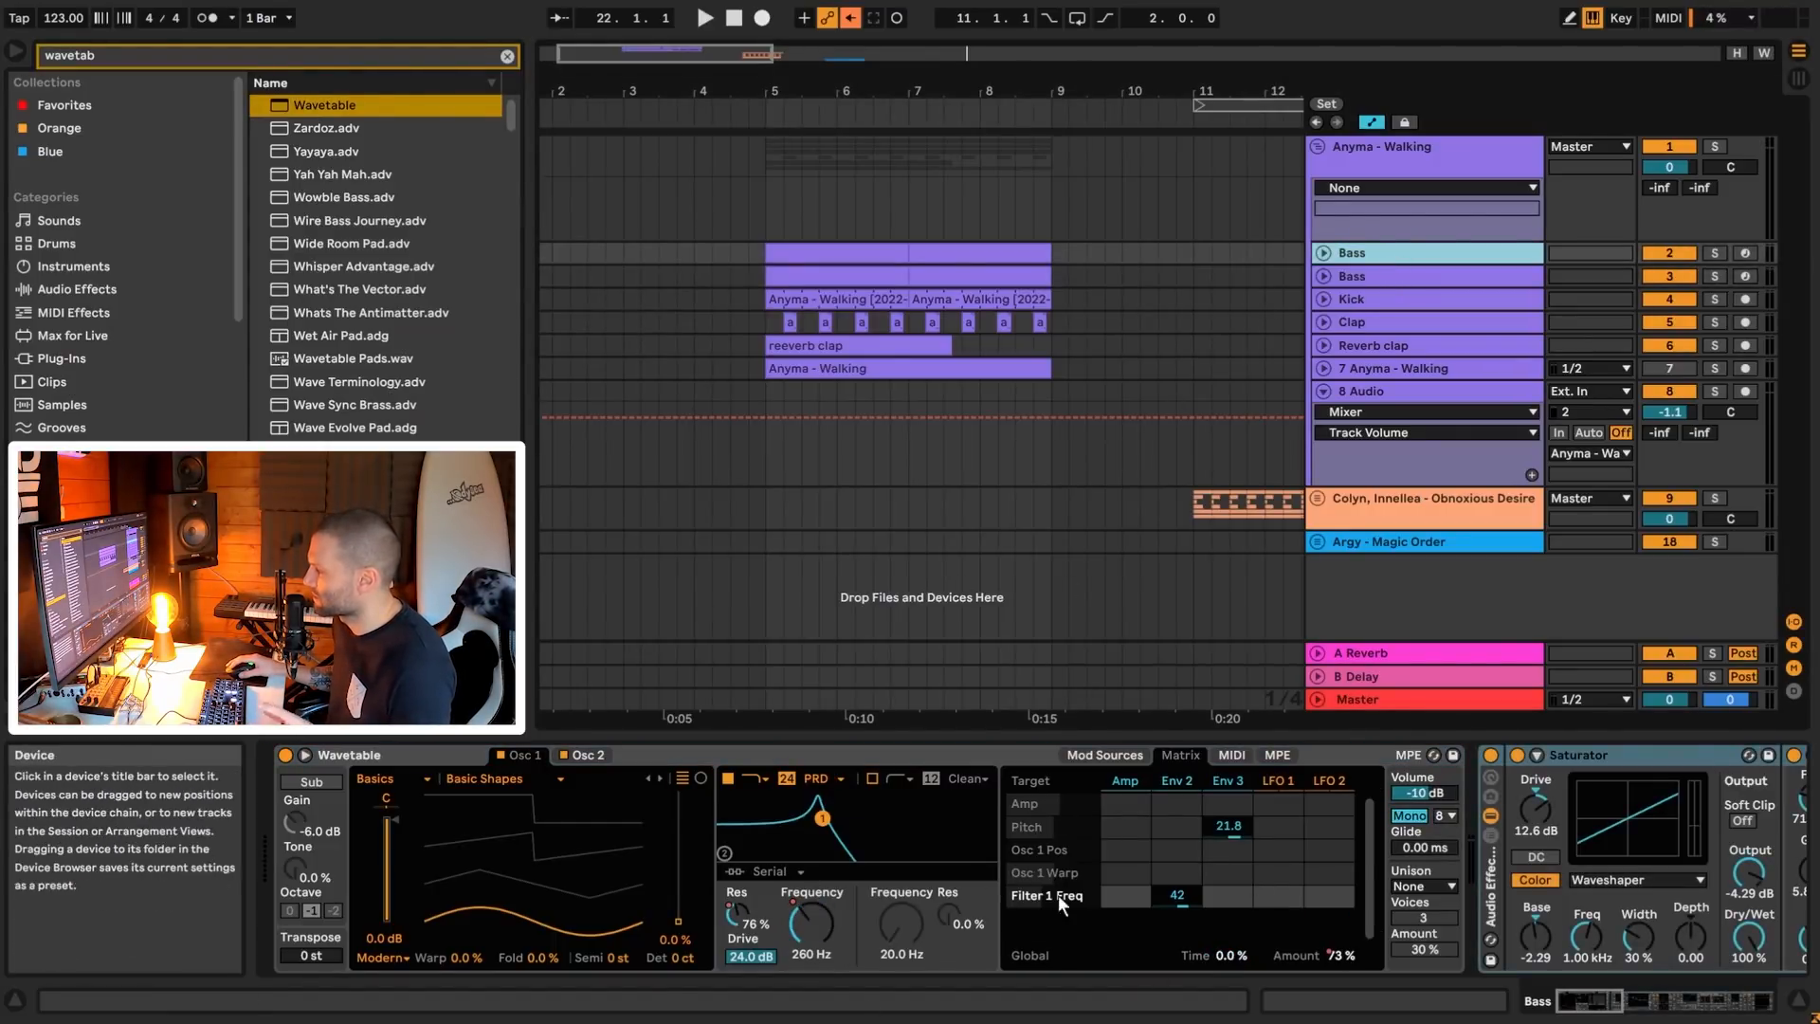
{"action": "left_click", "coordinate": [1361, 271]}
{"action": "left_click", "coordinate": [1368, 252]}
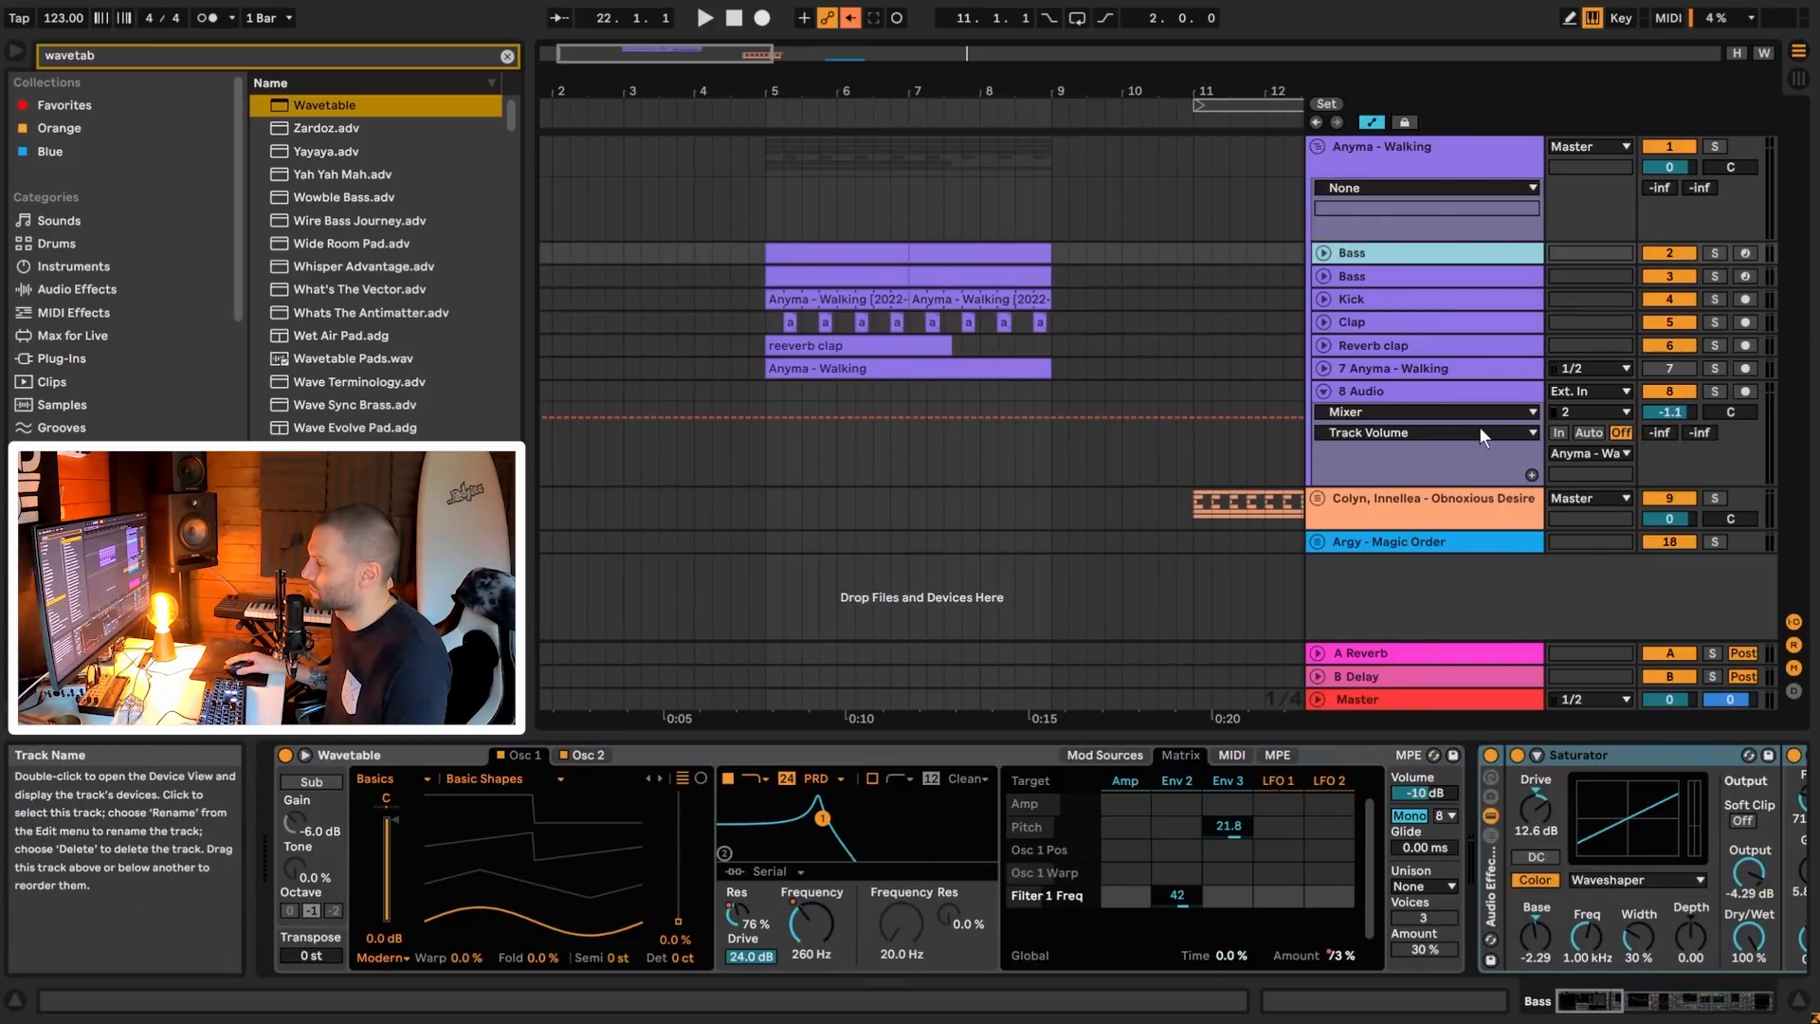
{"action": "left_click", "coordinate": [1351, 271]}
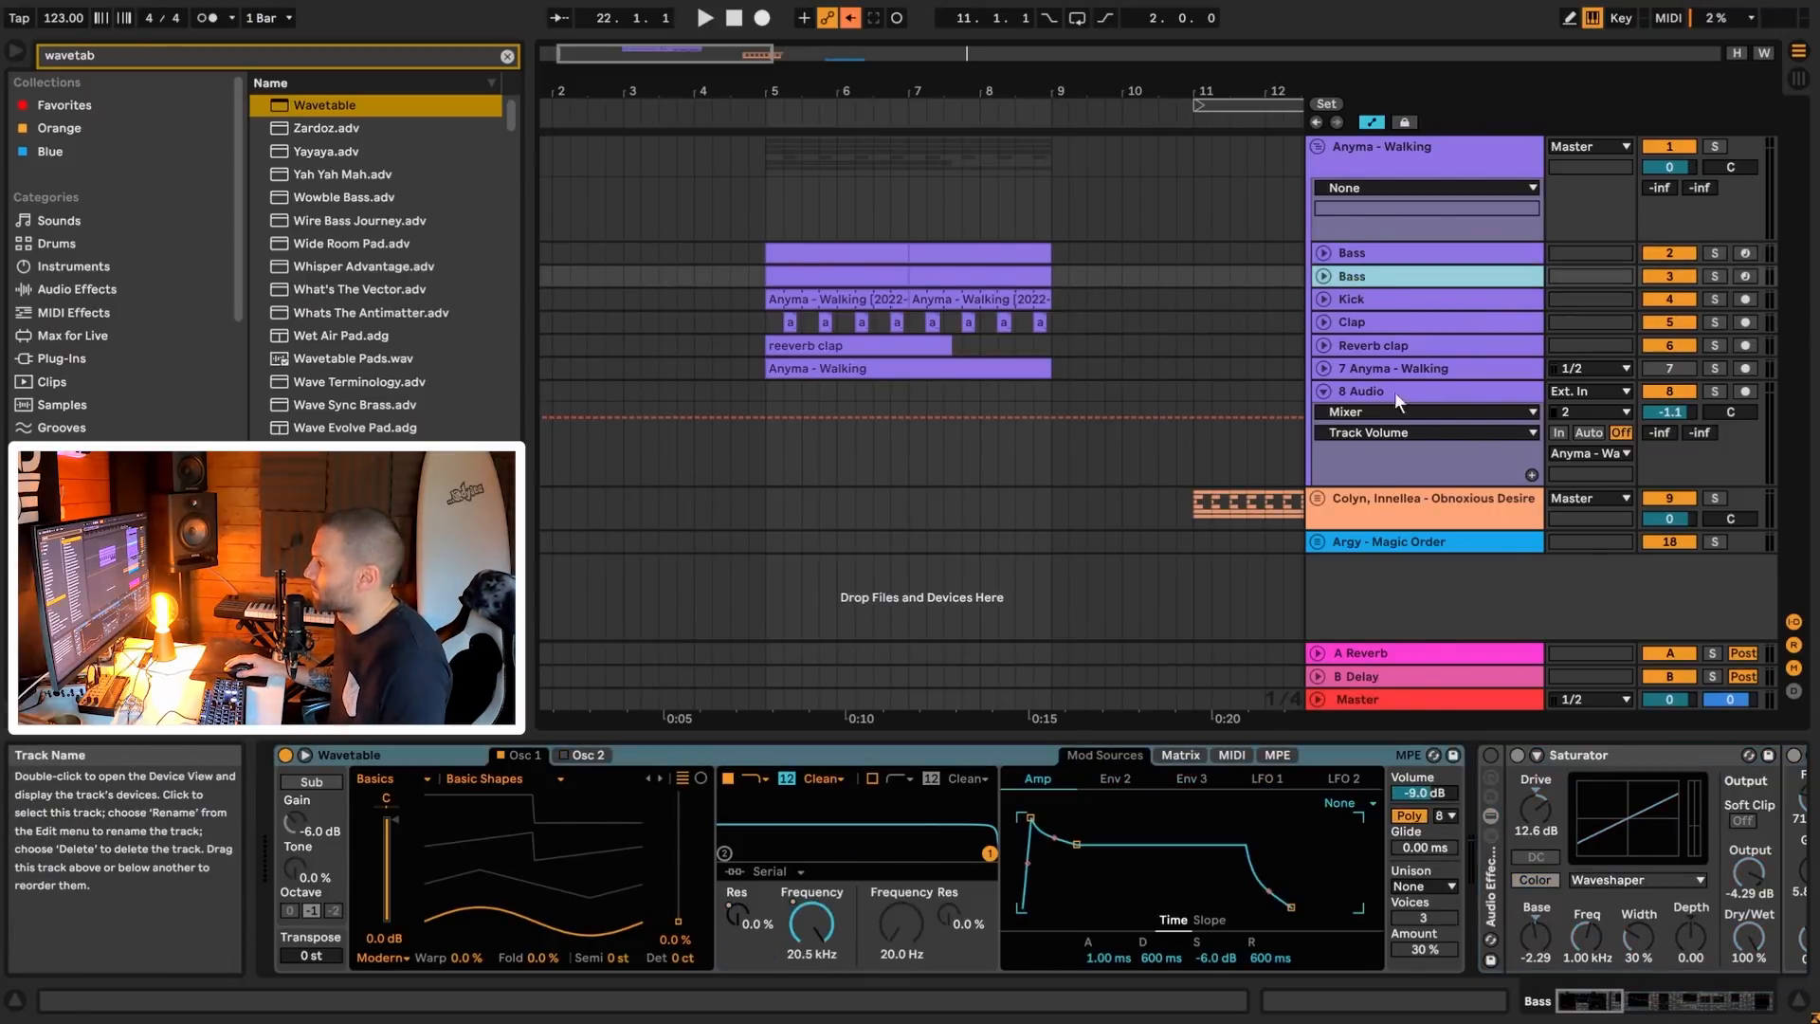
{"action": "left_click", "coordinate": [1324, 276]}
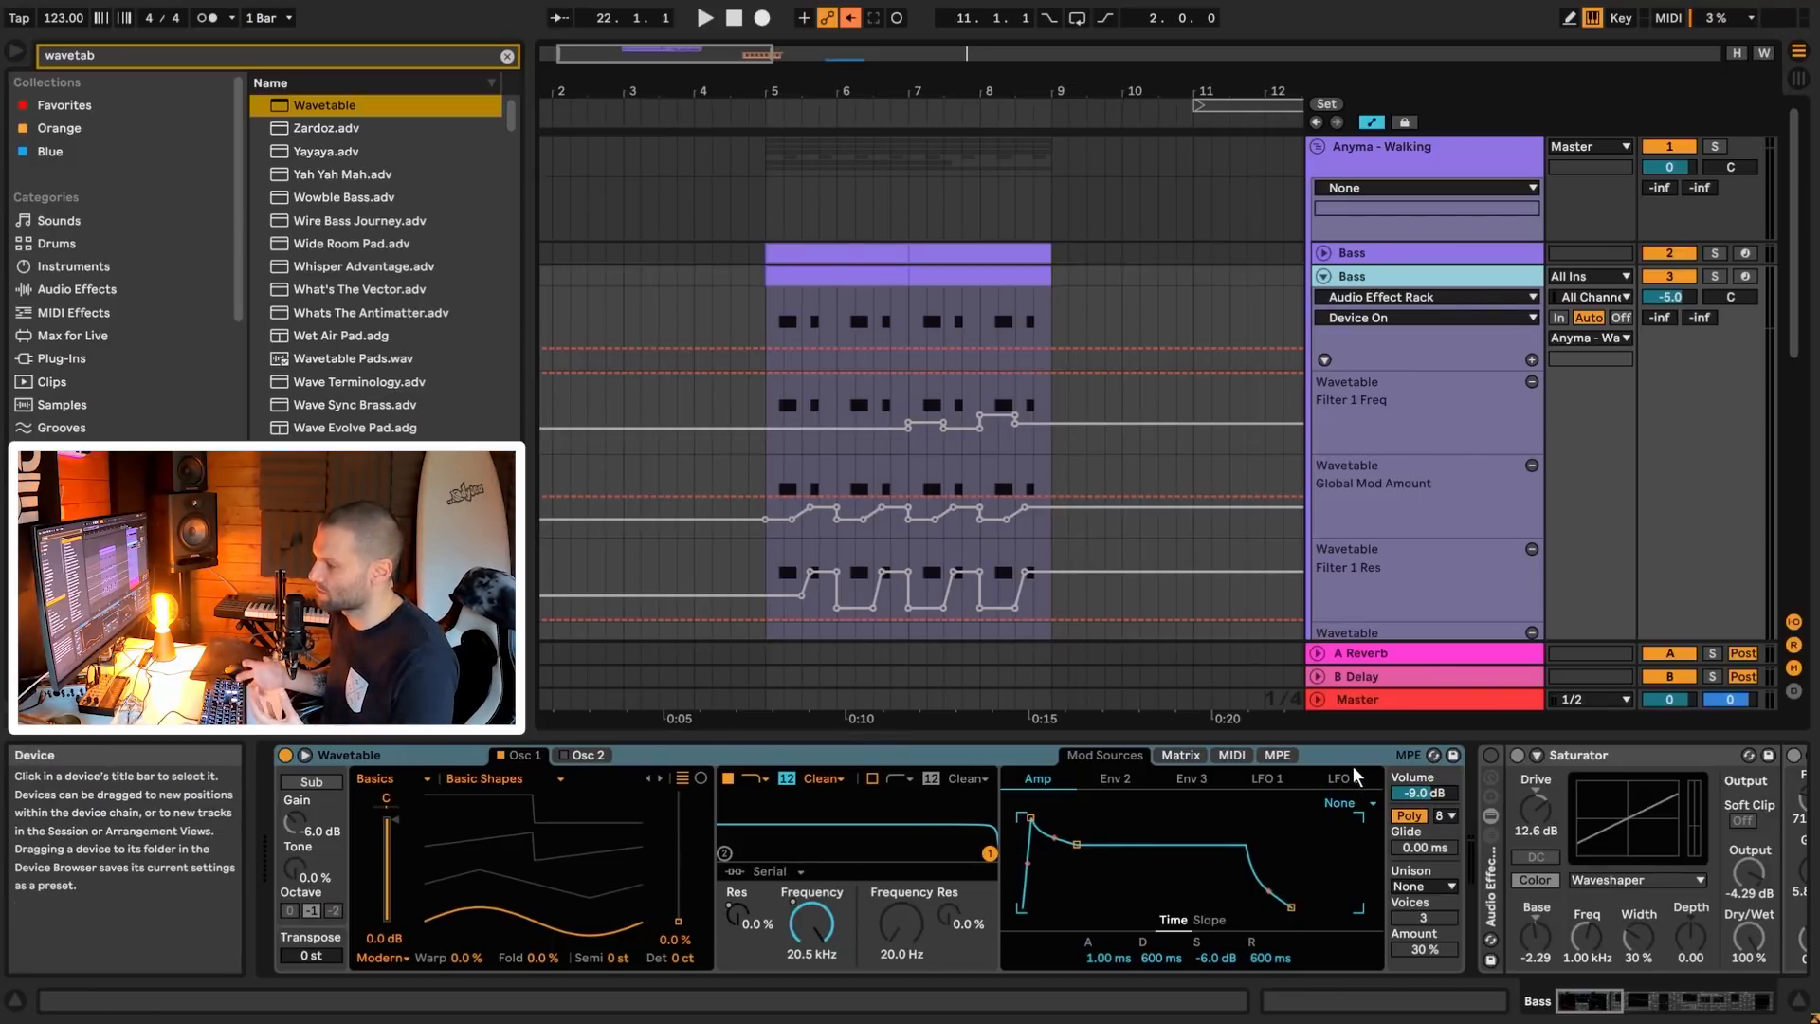
- Turn on oscillator 2 in the copied track's Wavetable and raise its wavetable position, checking both oscillators against the original Bass
{"action": "left_click", "coordinate": [1406, 254]}
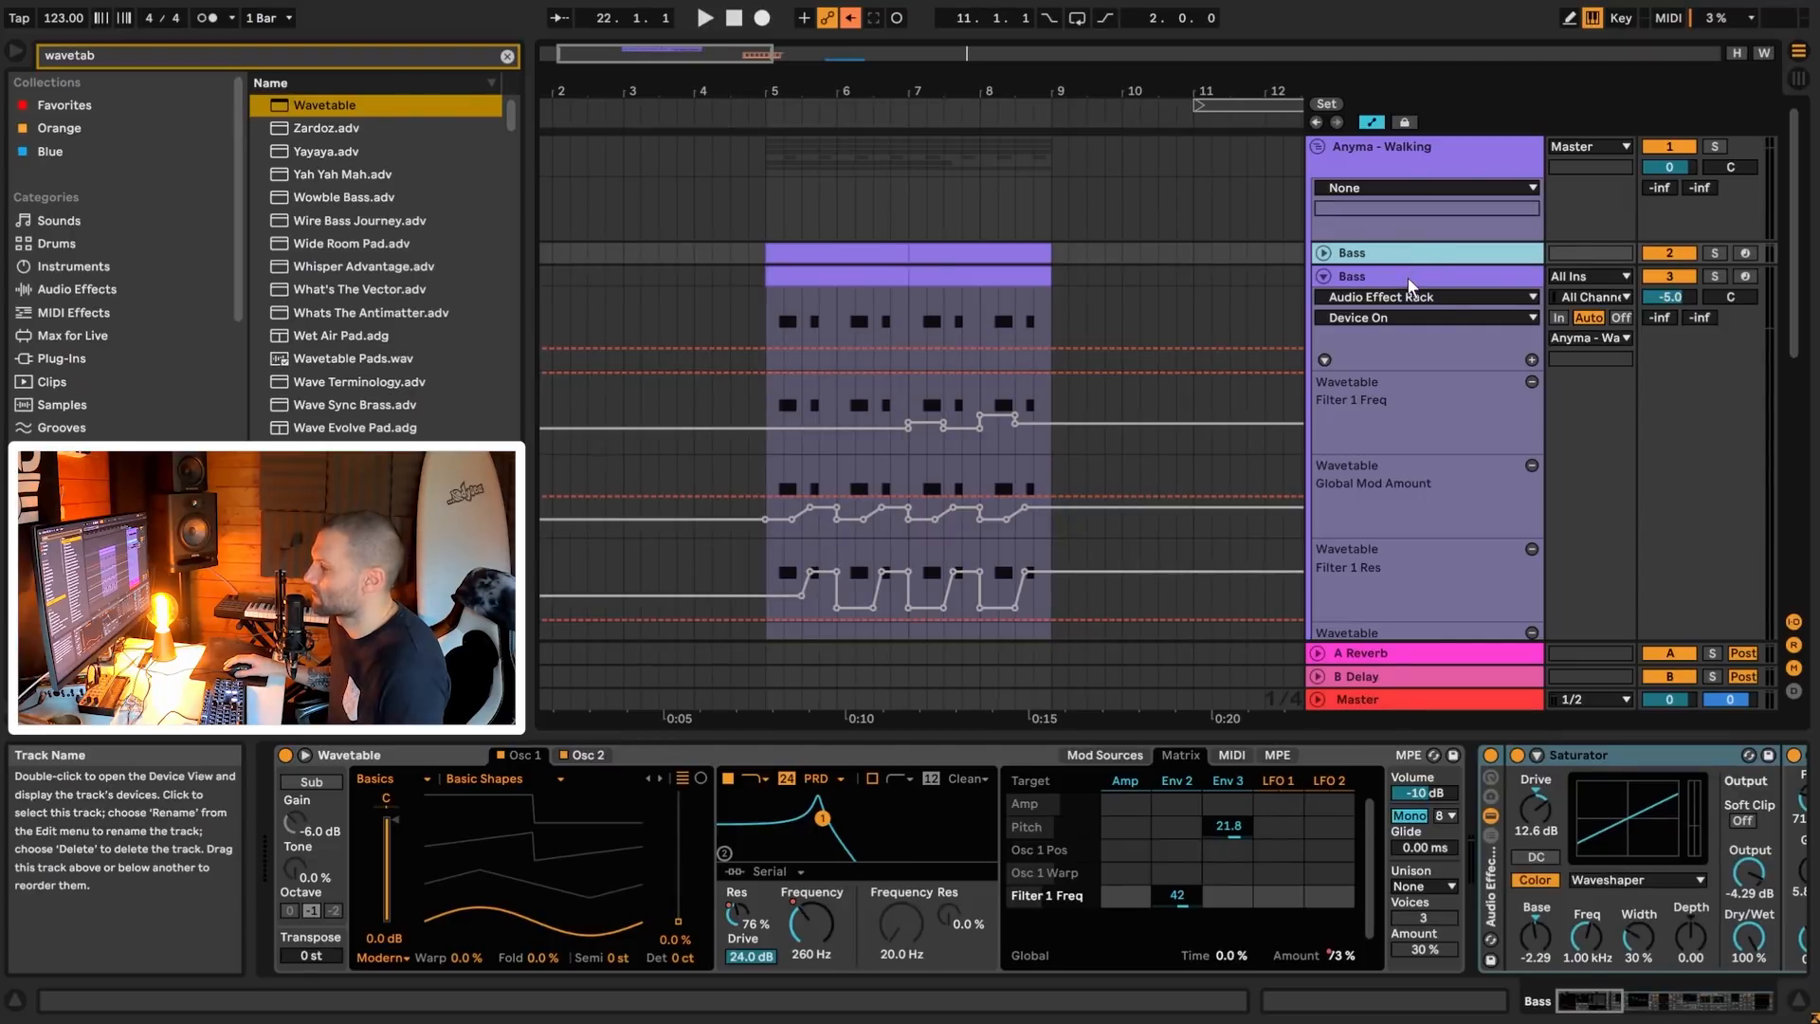
{"action": "left_click", "coordinate": [1409, 285]}
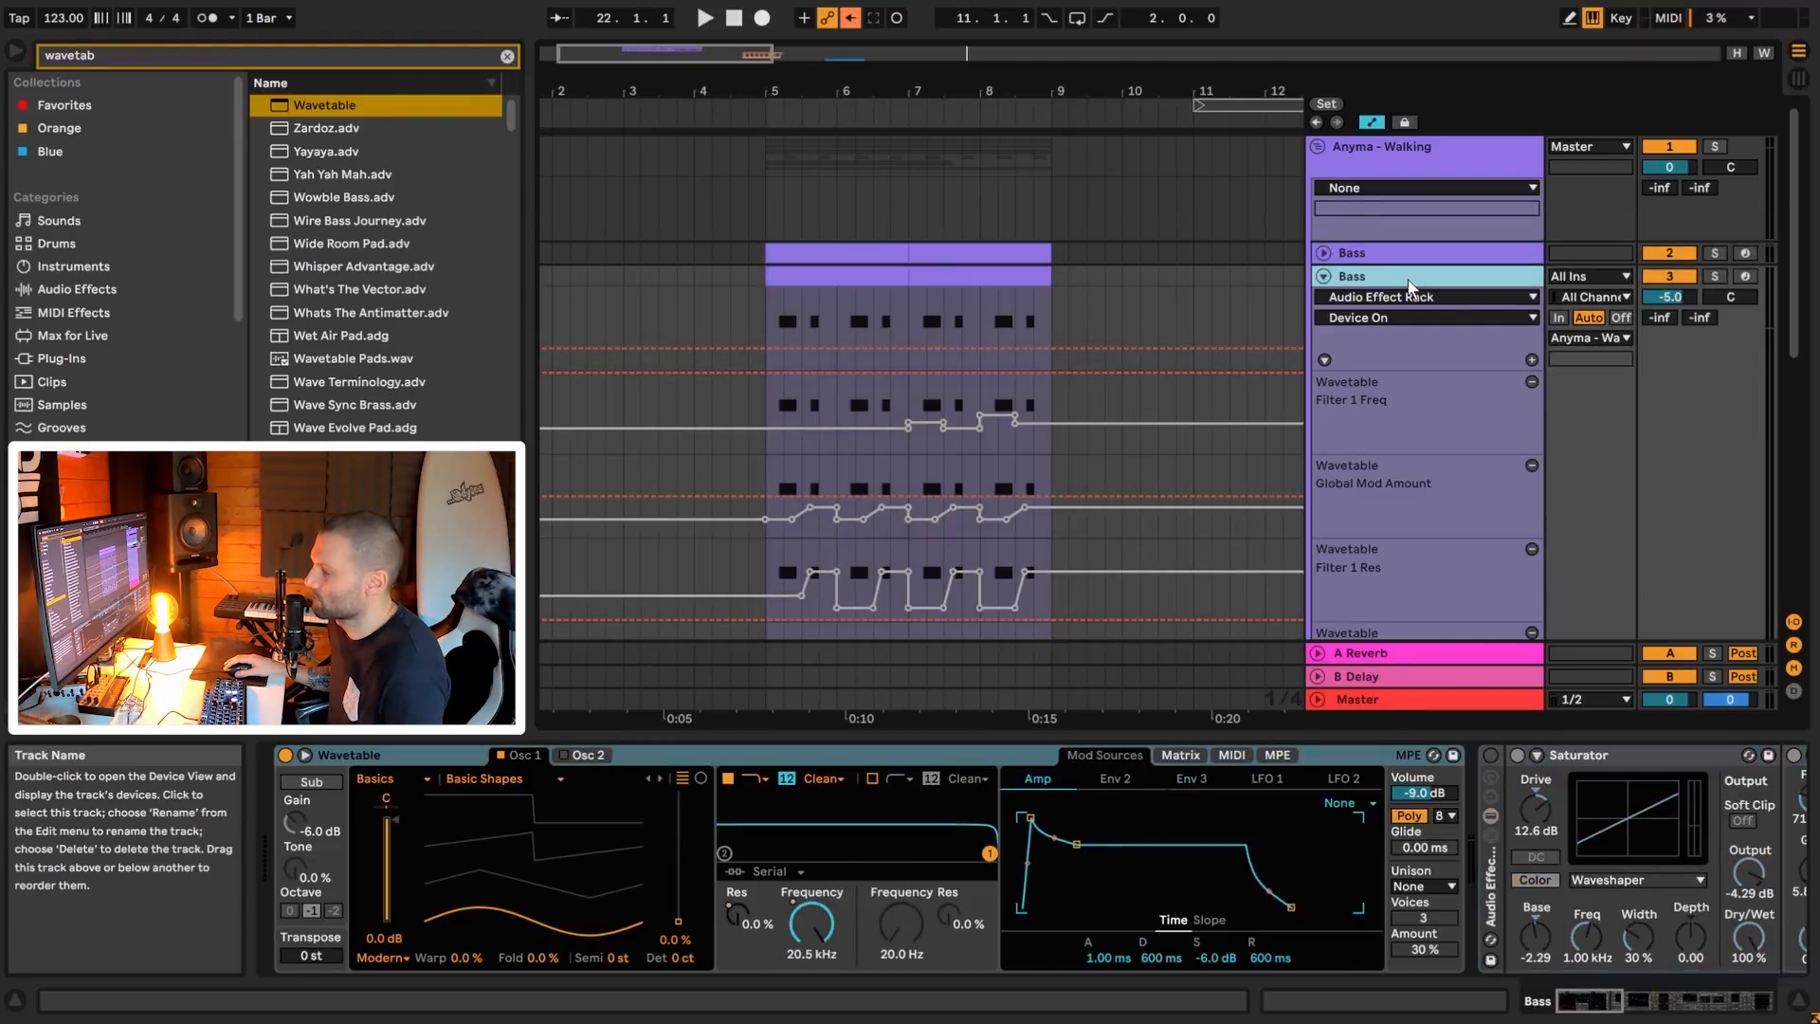
{"action": "left_click", "coordinate": [563, 757]}
{"action": "left_click_drag", "start_coordinate": [678, 921], "coordinate": [678, 832]}
{"action": "left_click", "coordinate": [1375, 254]}
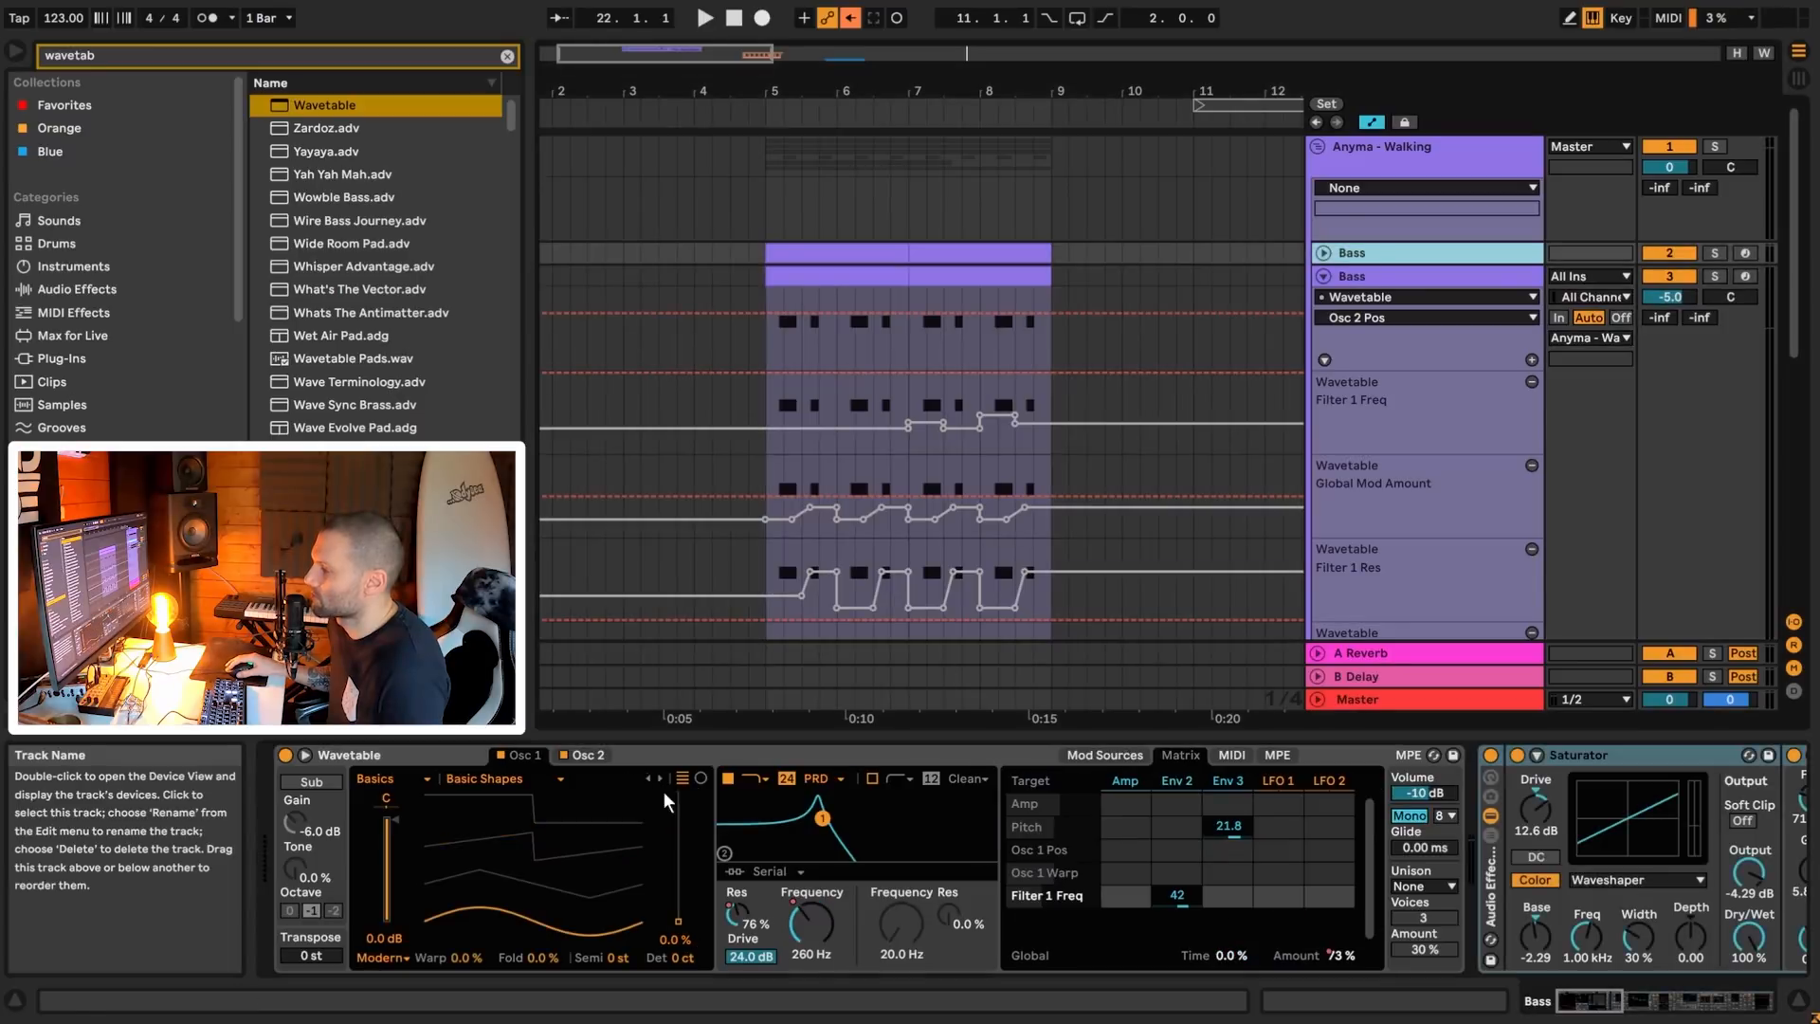
{"action": "left_click", "coordinate": [512, 758]}
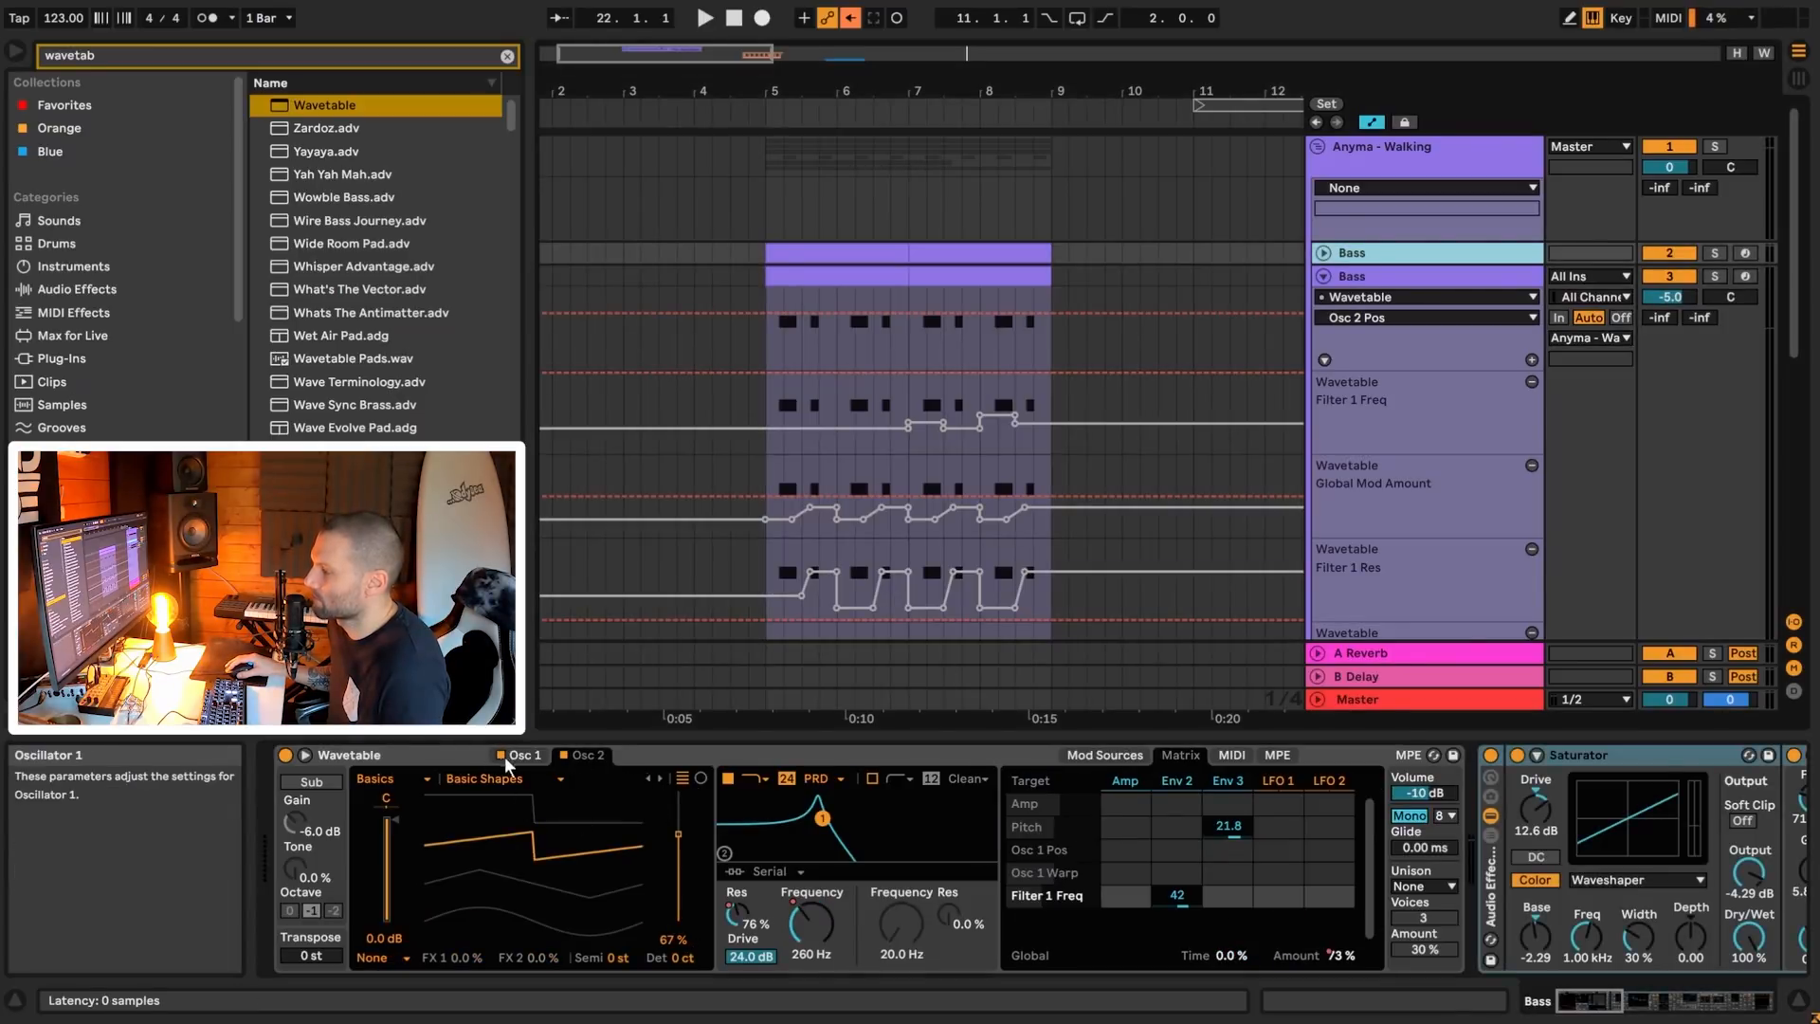
{"action": "left_click", "coordinate": [599, 760]}
- Examine the D0 notes in the copied Bass track's first clip and audition it from 5.1.3
{"action": "double_click", "coordinate": [825, 274]}
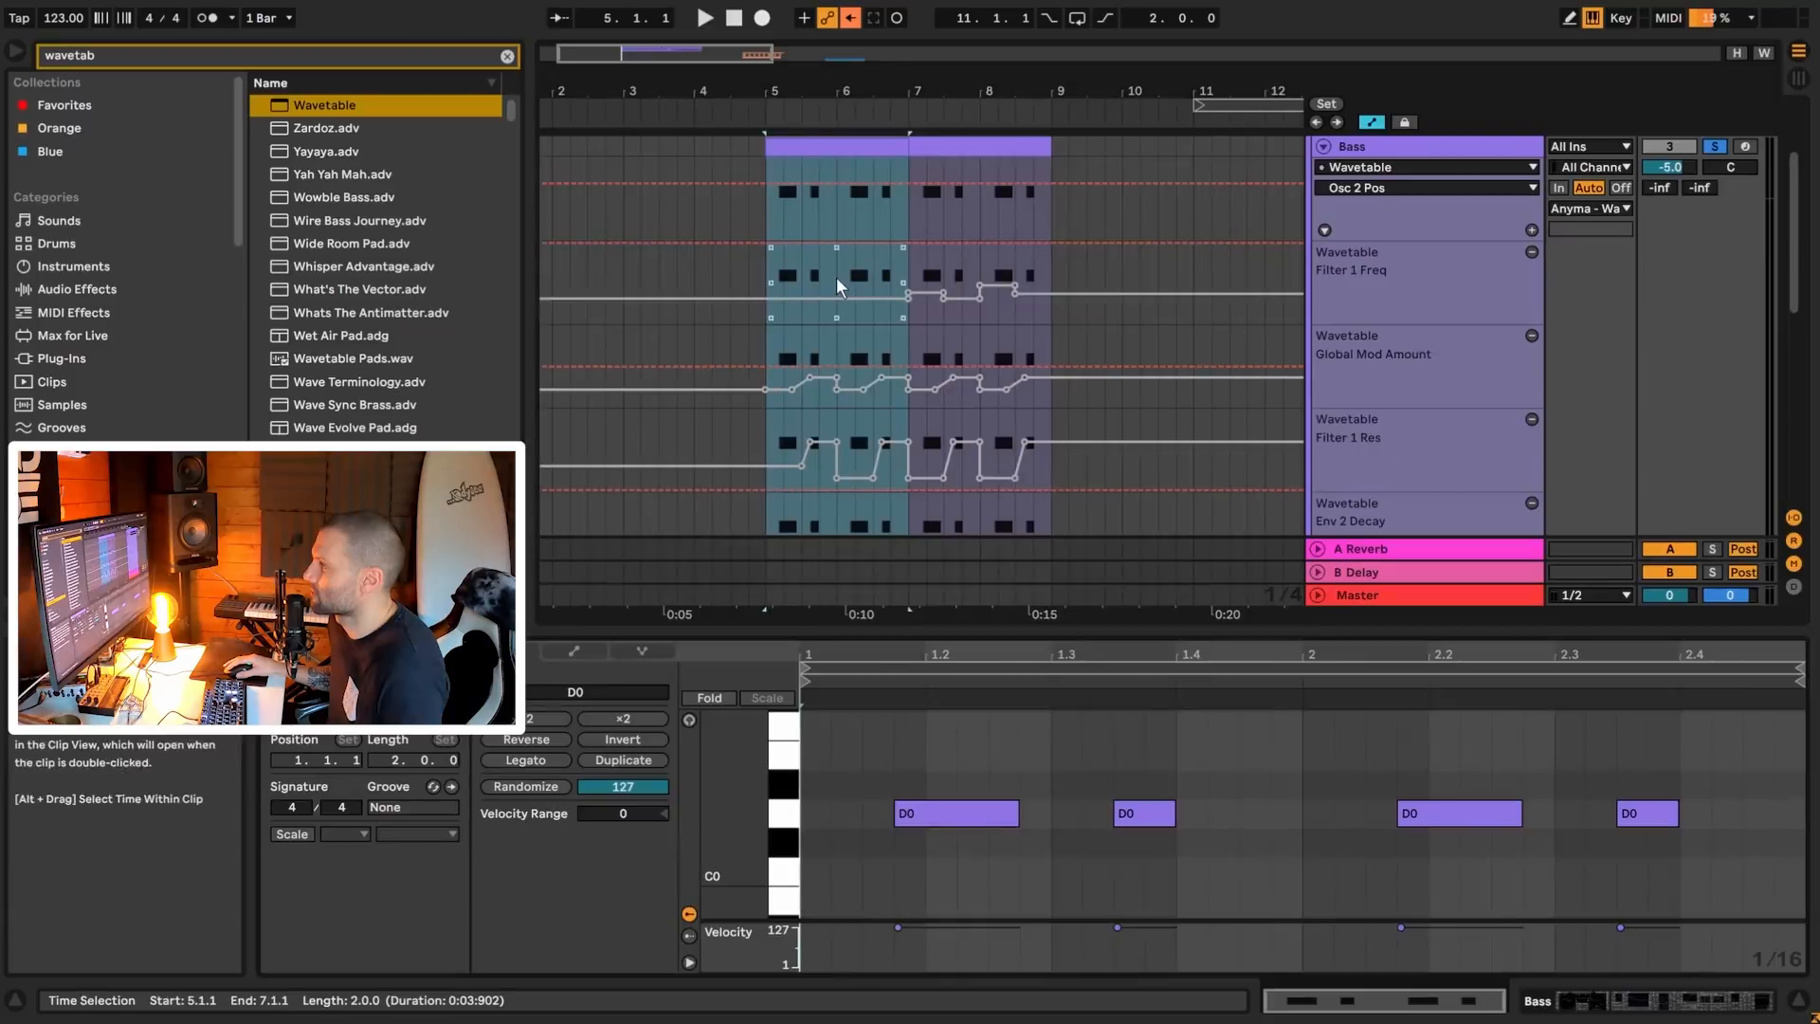
{"action": "left_click_drag", "start_coordinate": [827, 774], "coordinate": [1691, 896]}
{"action": "left_click", "coordinate": [851, 816]}
{"action": "left_click_drag", "start_coordinate": [861, 92], "coordinate": [995, 133]}
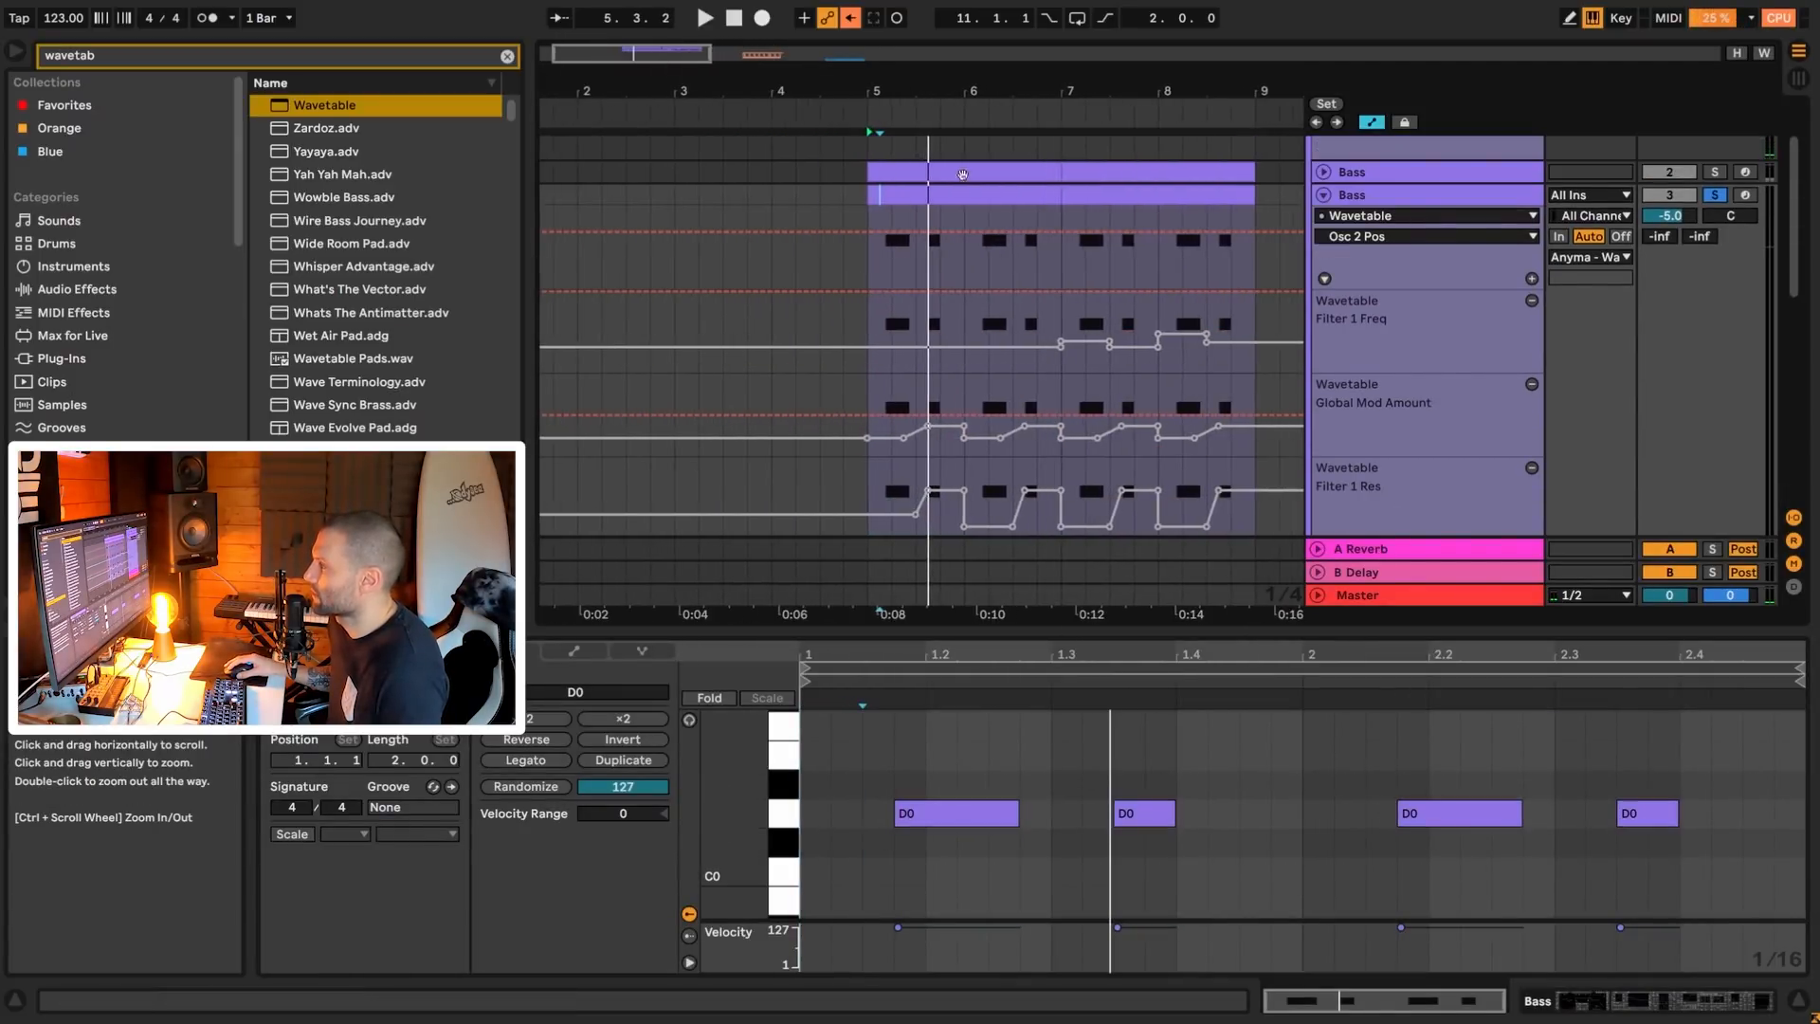
- Fine-tune oscillator 2's wavetable position to 67 % on the copied Bass track and audition the bass
{"action": "double_click", "coordinate": [1397, 195]}
{"action": "left_click_drag", "start_coordinate": [679, 833], "coordinate": [679, 838]}
{"action": "key", "text": "space"}
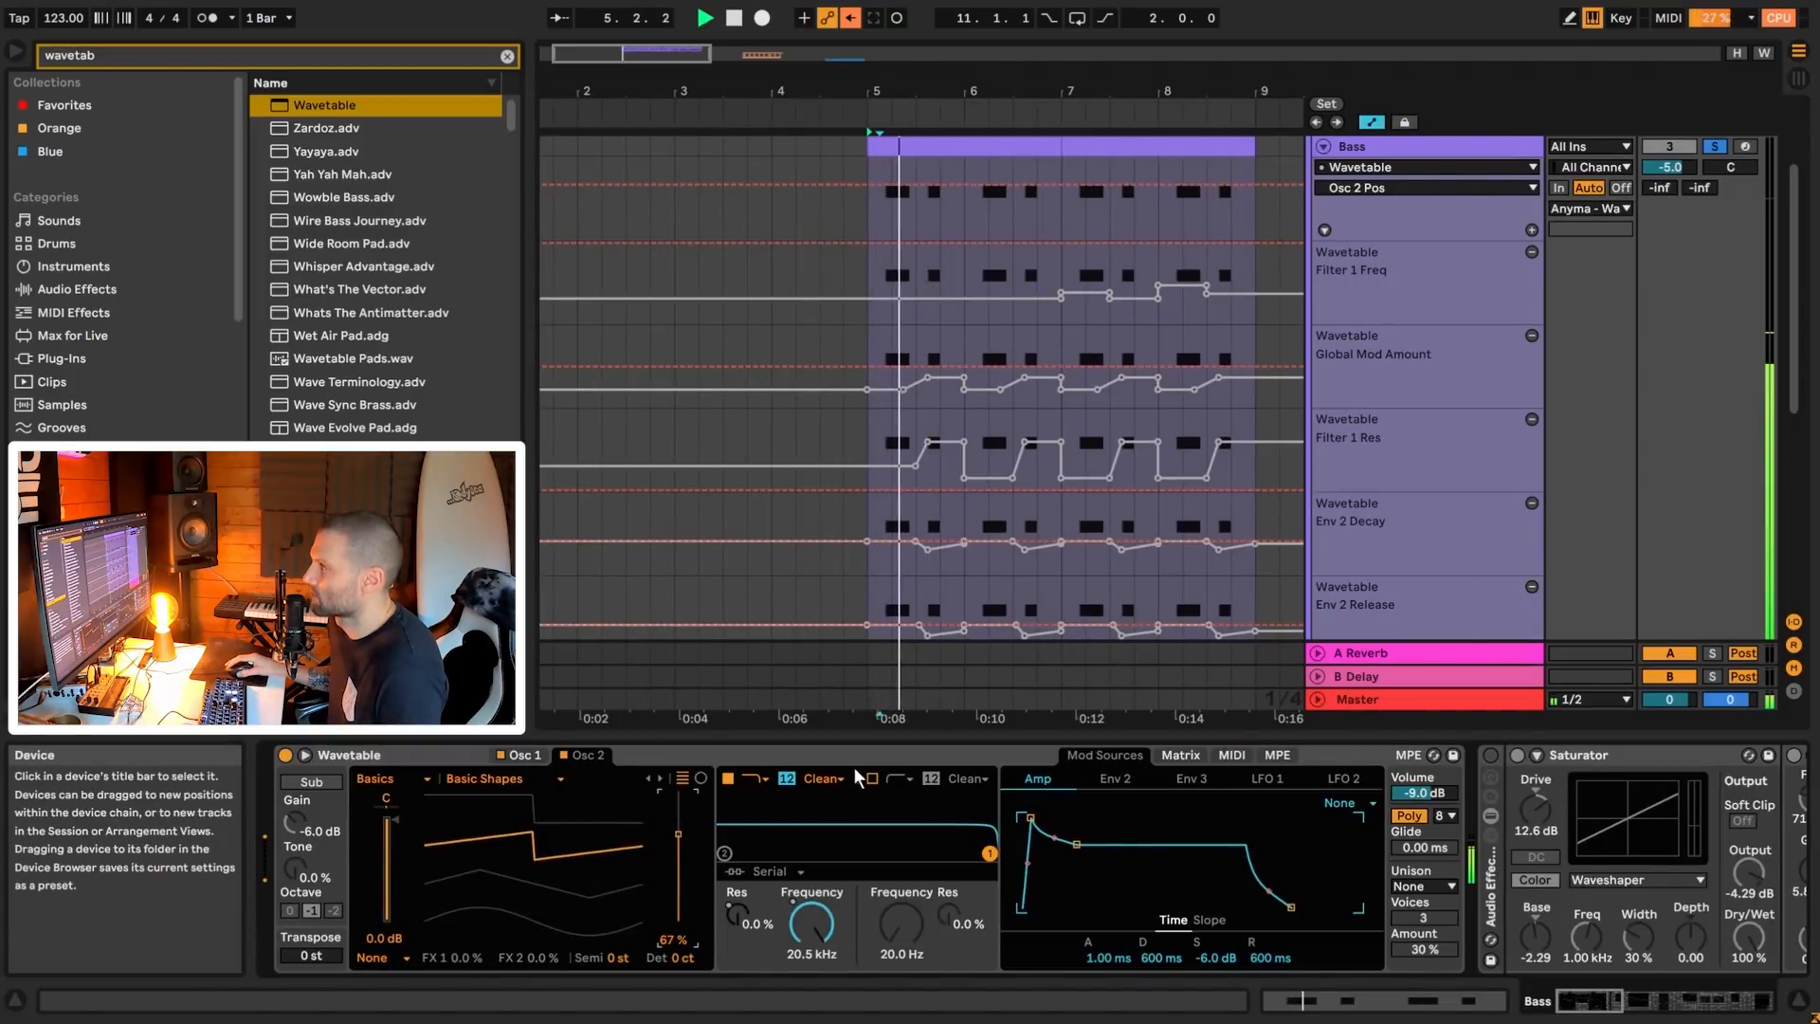
{"action": "scroll", "coordinate": [1409, 402], "scroll_direction": "up", "scroll_amount": 3}
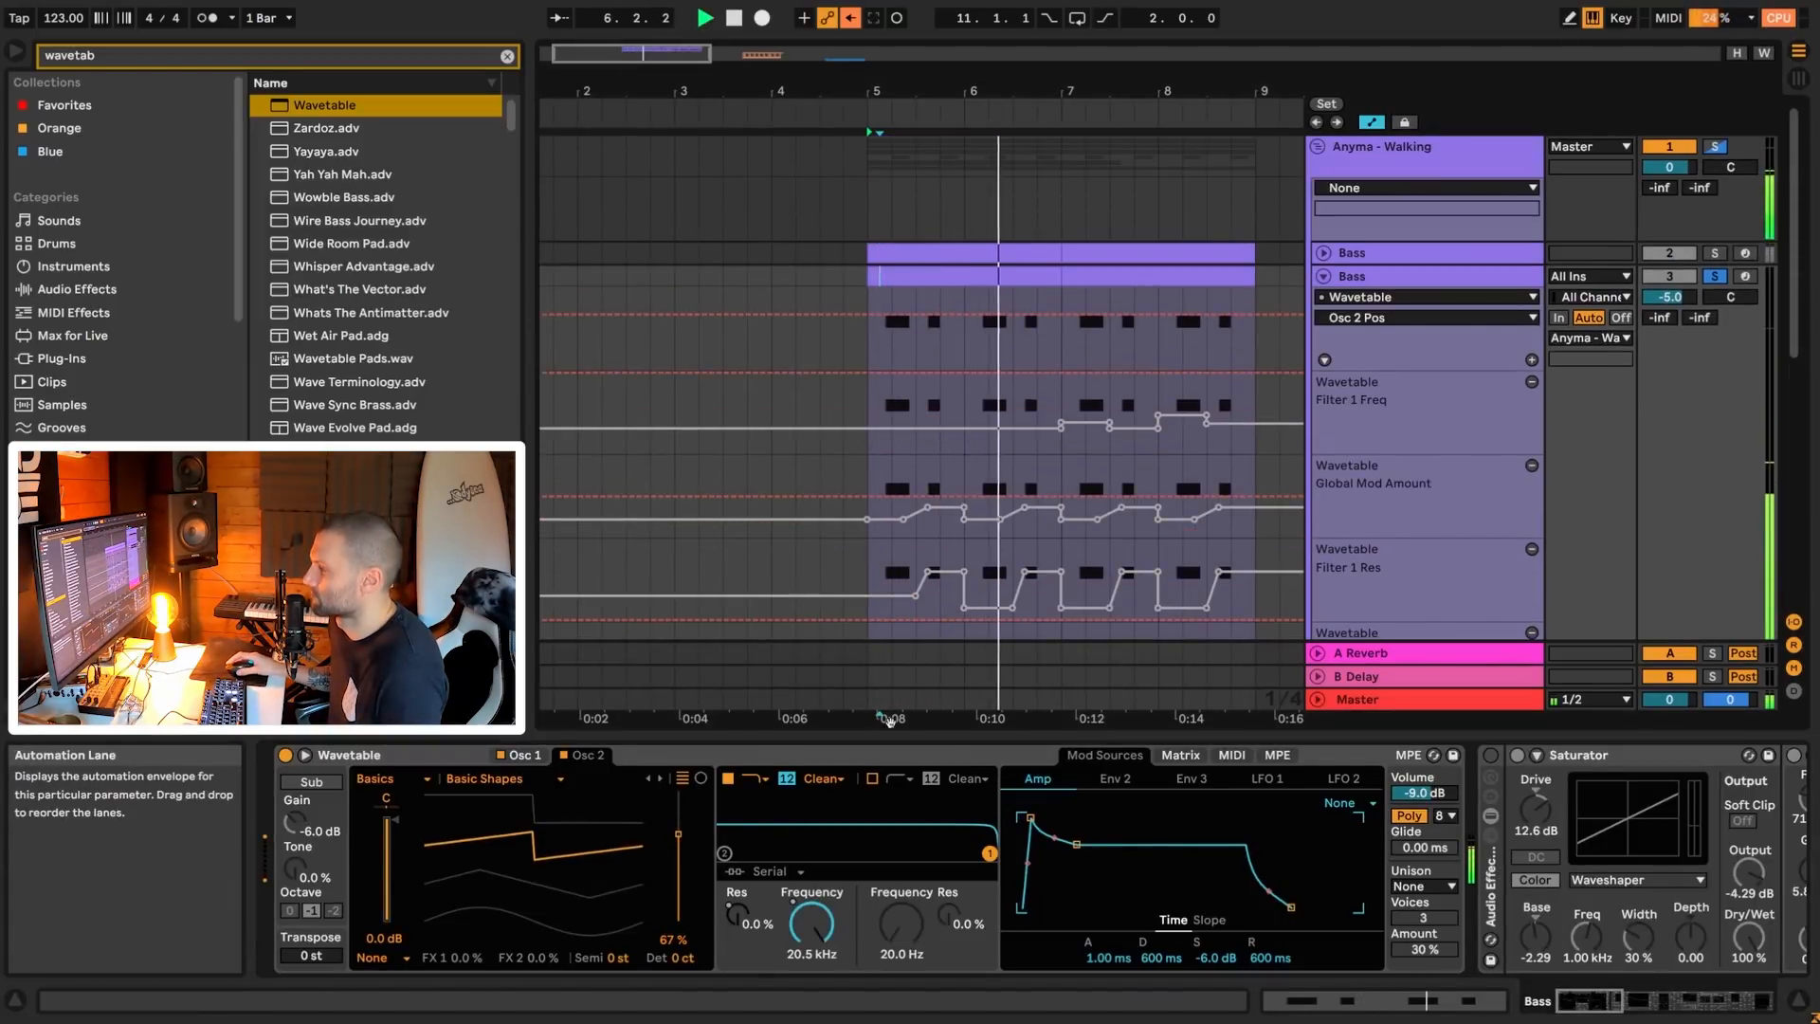
{"action": "key", "text": "space"}
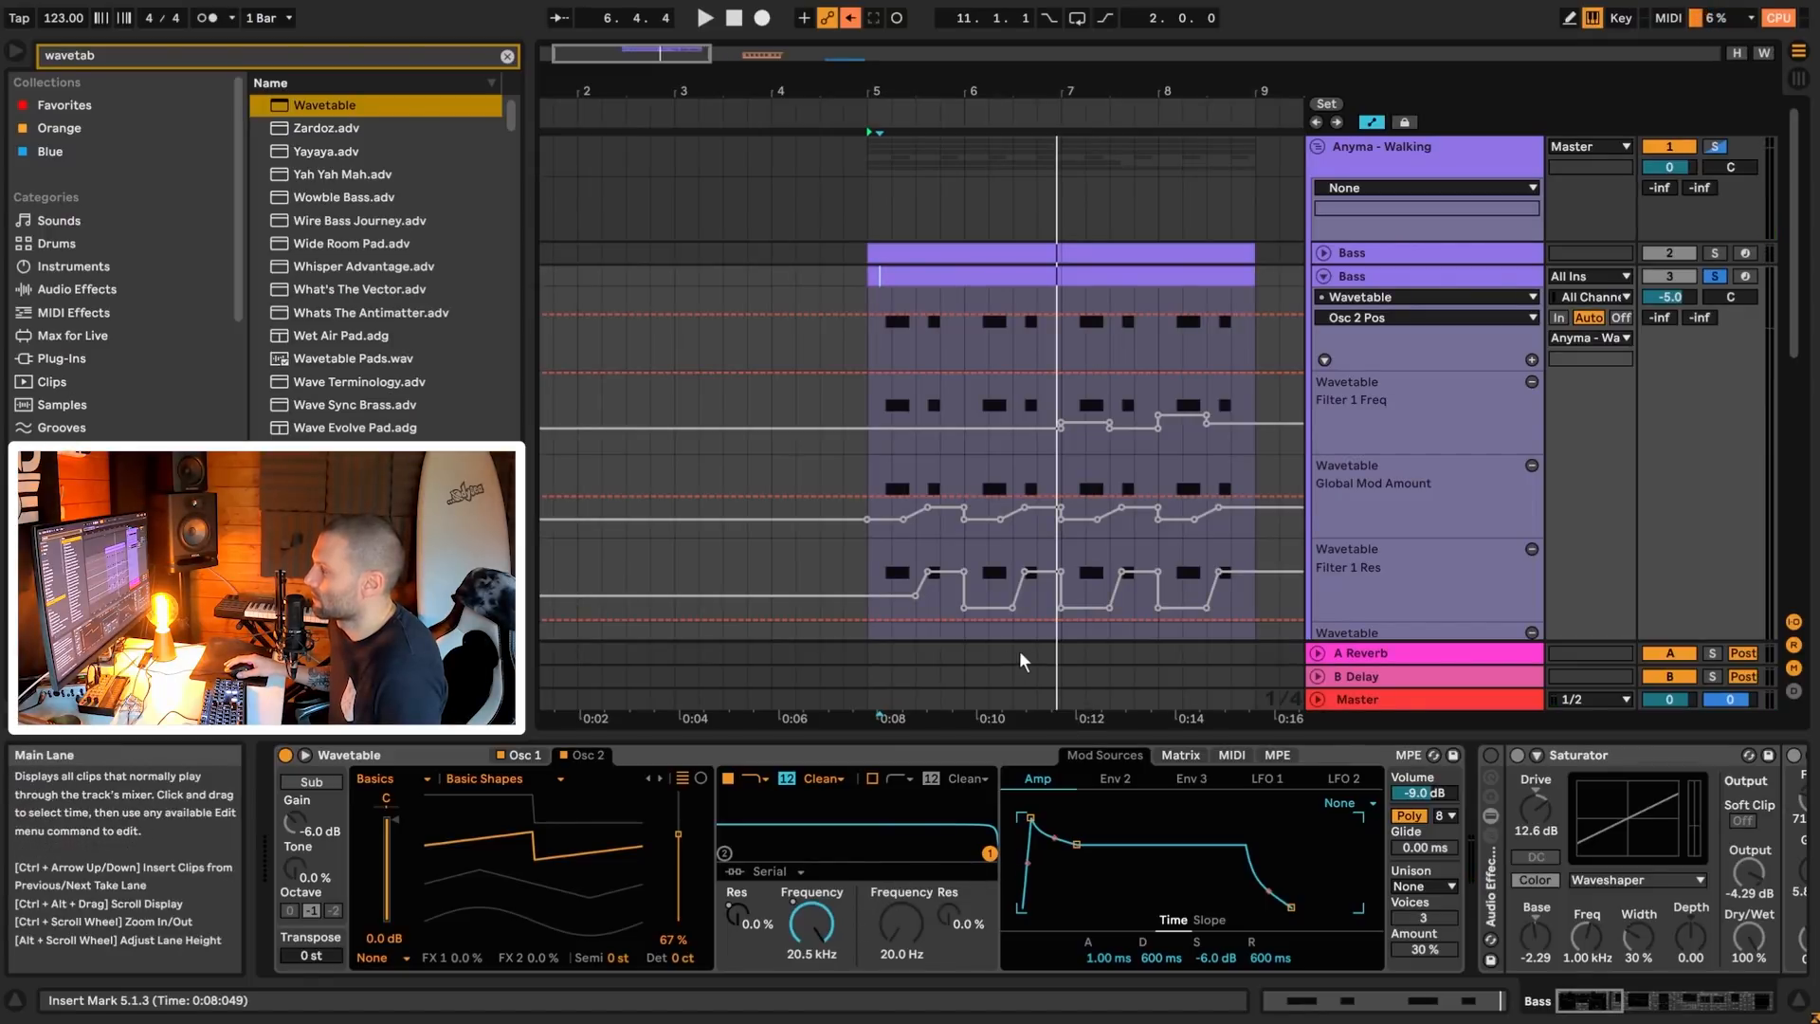
- Set the copied Wavetable's filter 1 frequency to 171 Hz, using the original Bass as reference, and audition the sound
{"action": "left_click_drag", "start_coordinate": [806, 916], "coordinate": [806, 1017]}
{"action": "left_click", "coordinate": [1352, 256]}
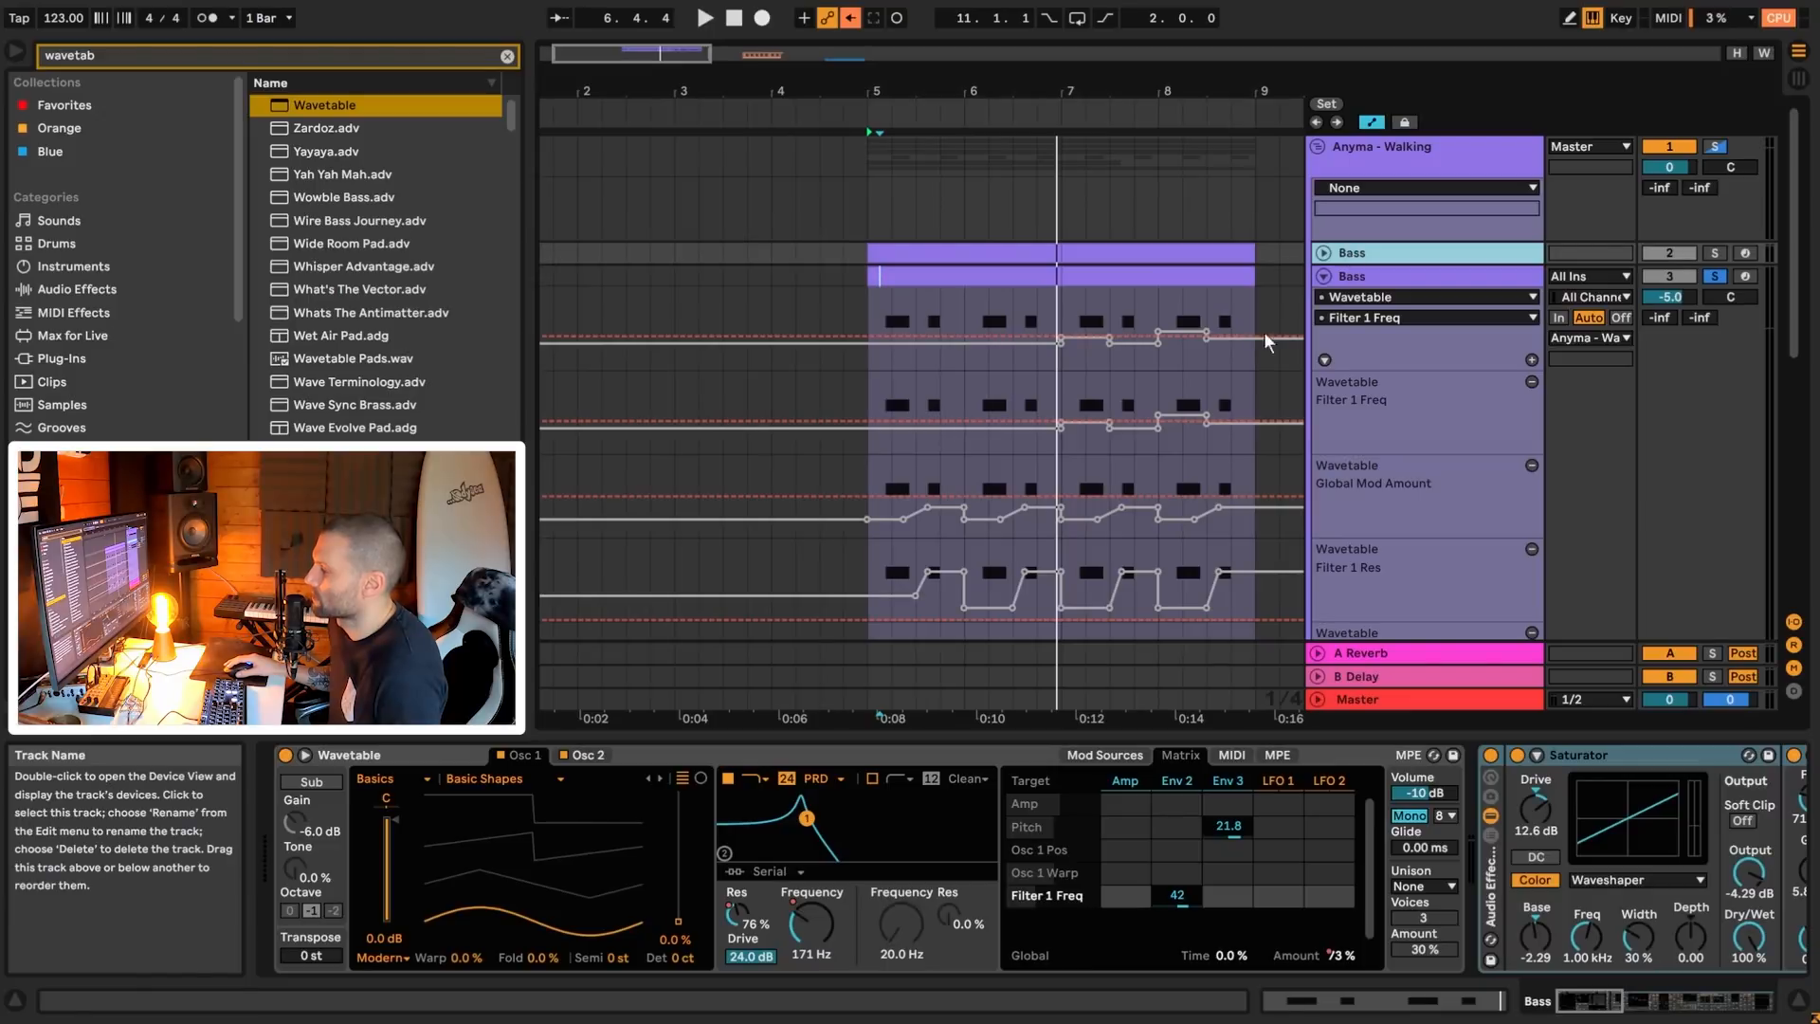
{"action": "left_click", "coordinate": [1419, 278]}
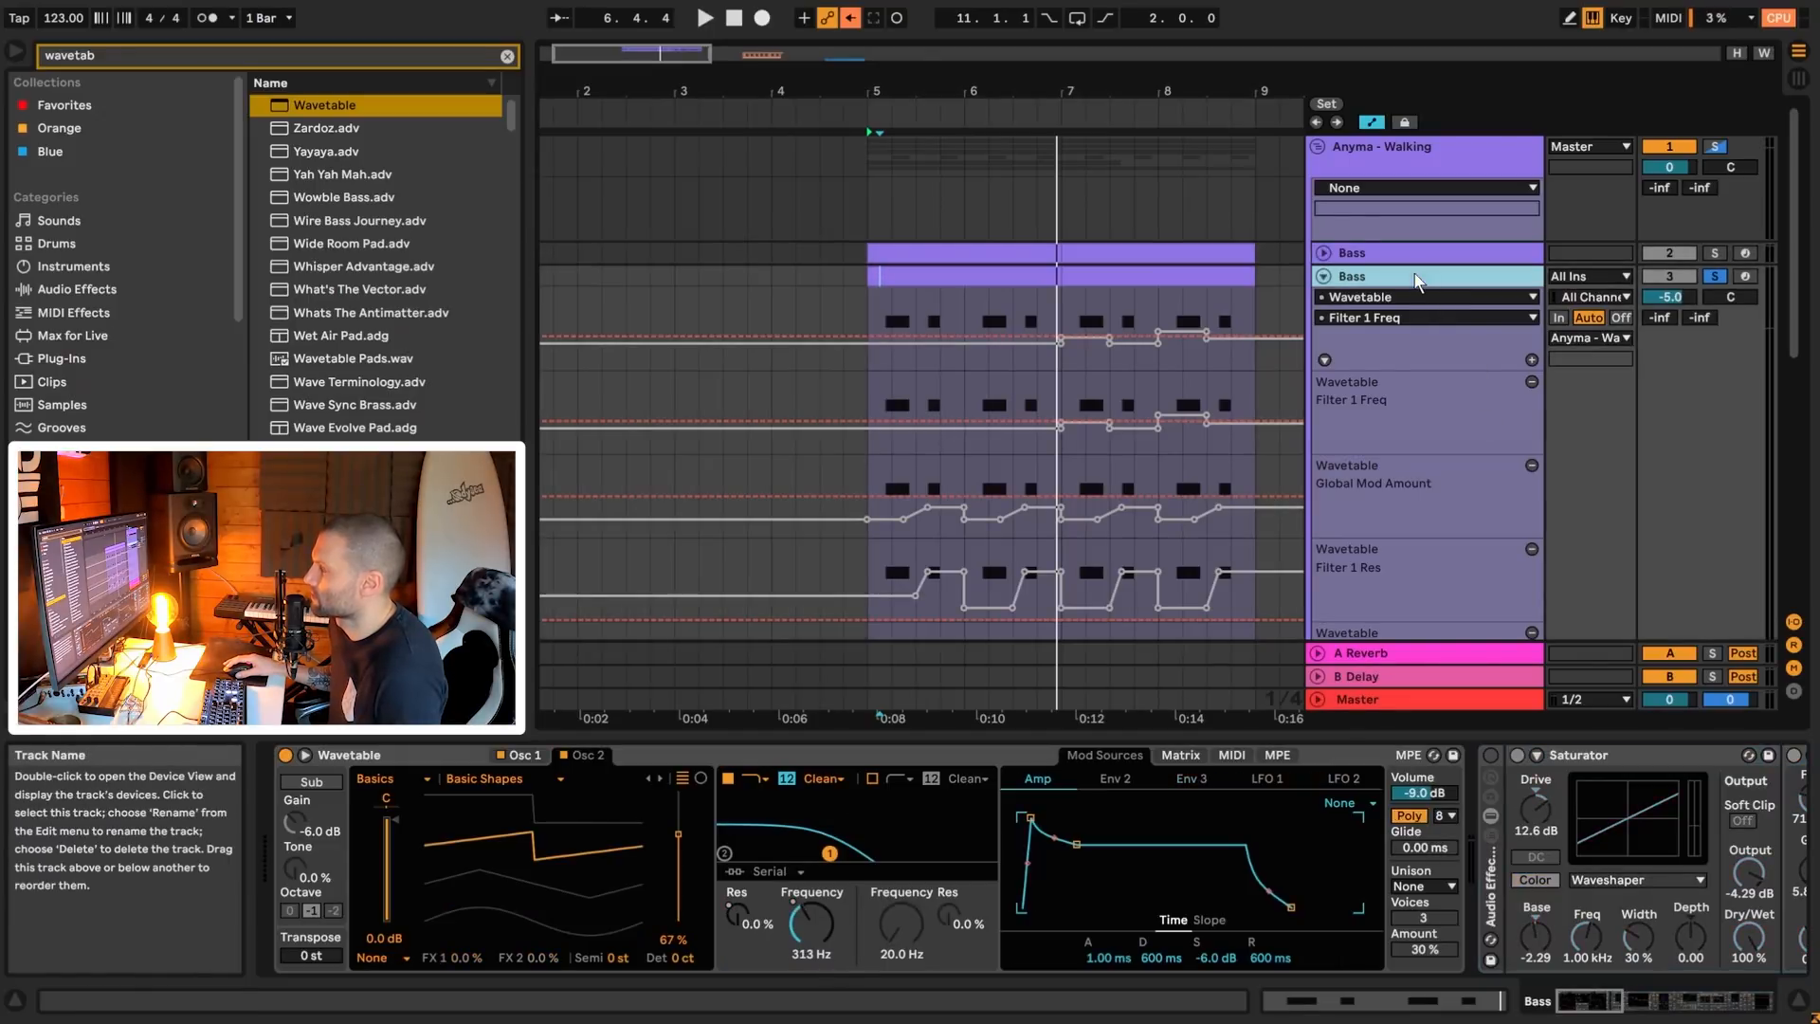
{"action": "left_click", "coordinate": [812, 927]}
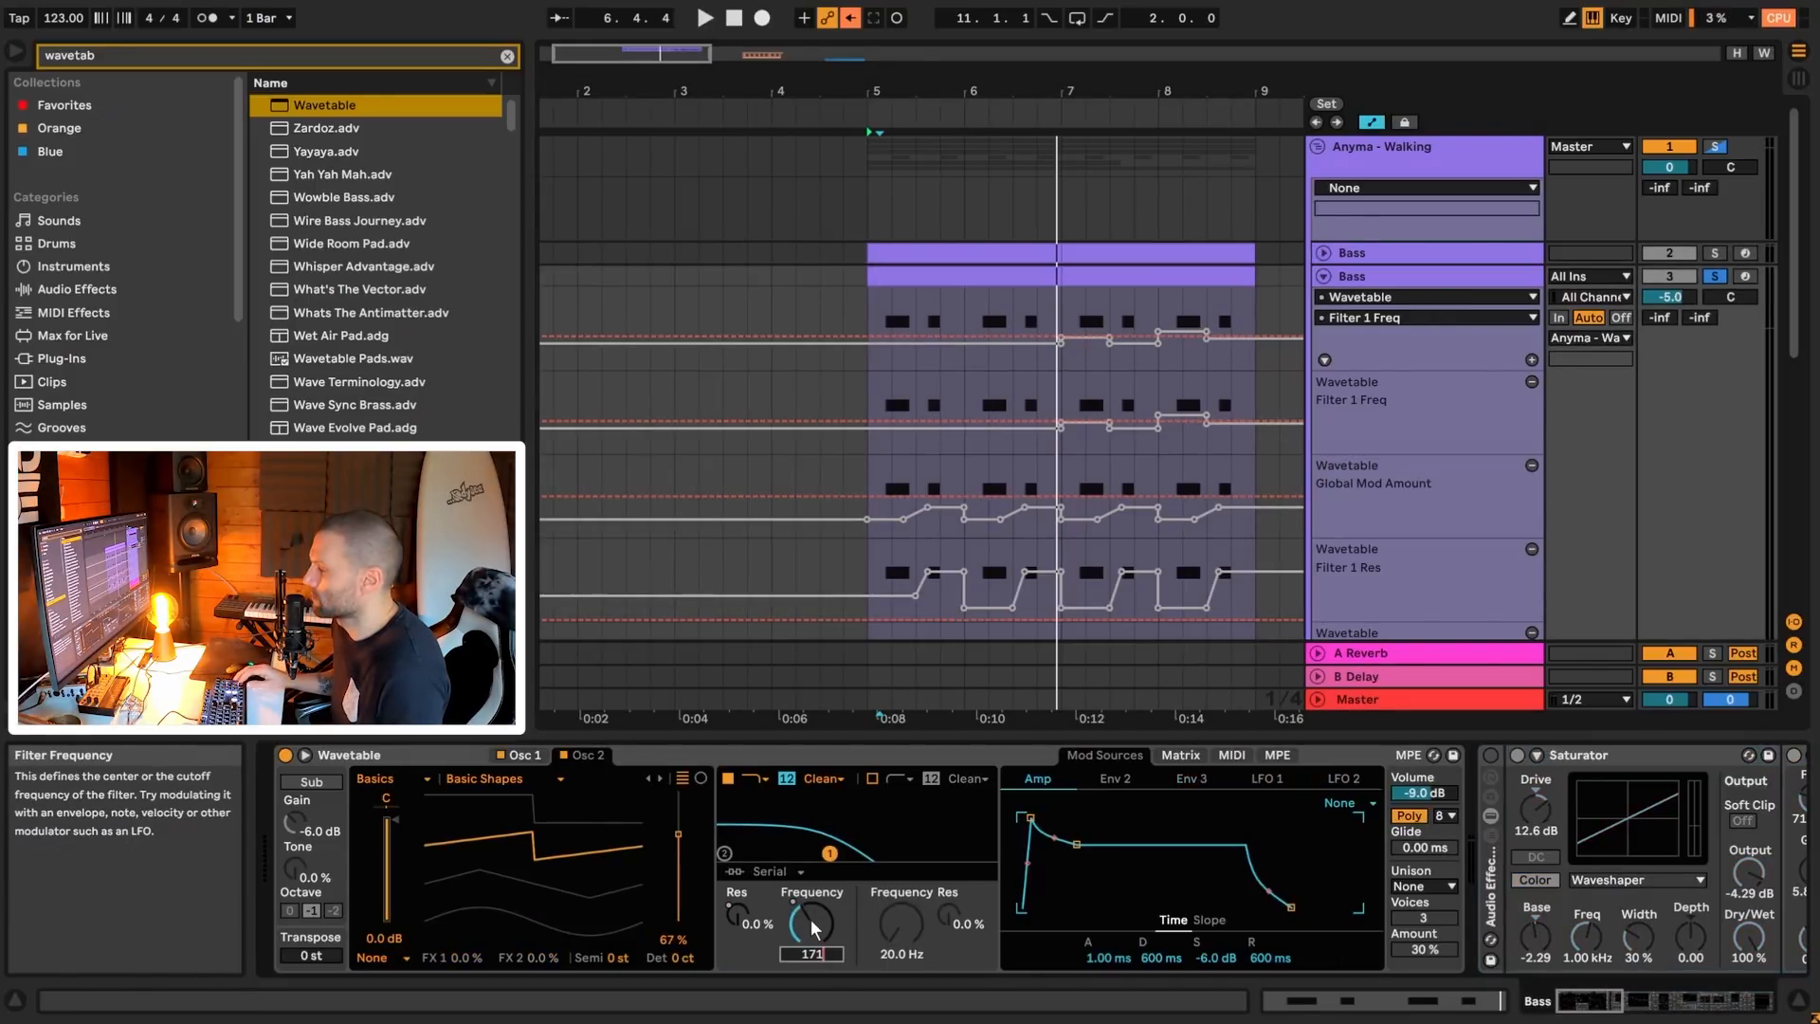
{"action": "type", "text": "171"}
{"action": "key", "text": "Return"}
{"action": "key", "text": "space"}
{"action": "key", "text": "space"}
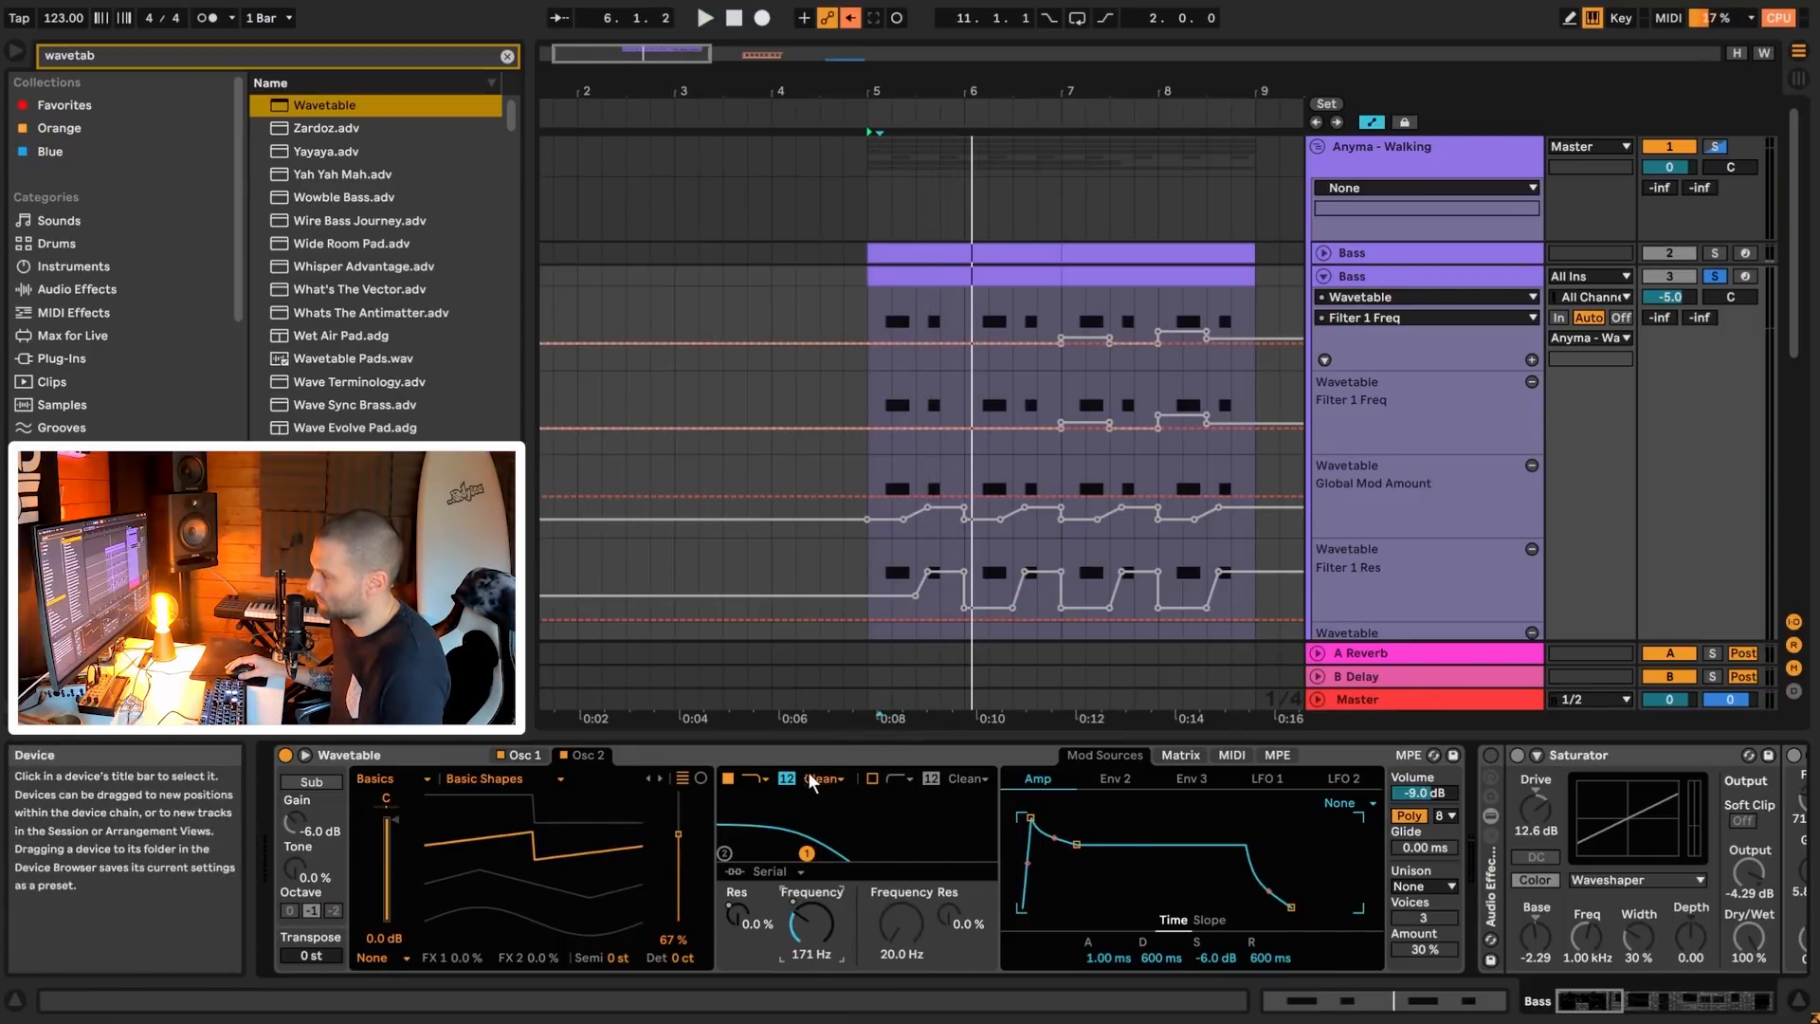
- Set the copied Wavetable's filter 1 resonance to 18 %, using the original Bass as reference, and audition it
{"action": "left_click", "coordinate": [1365, 253]}
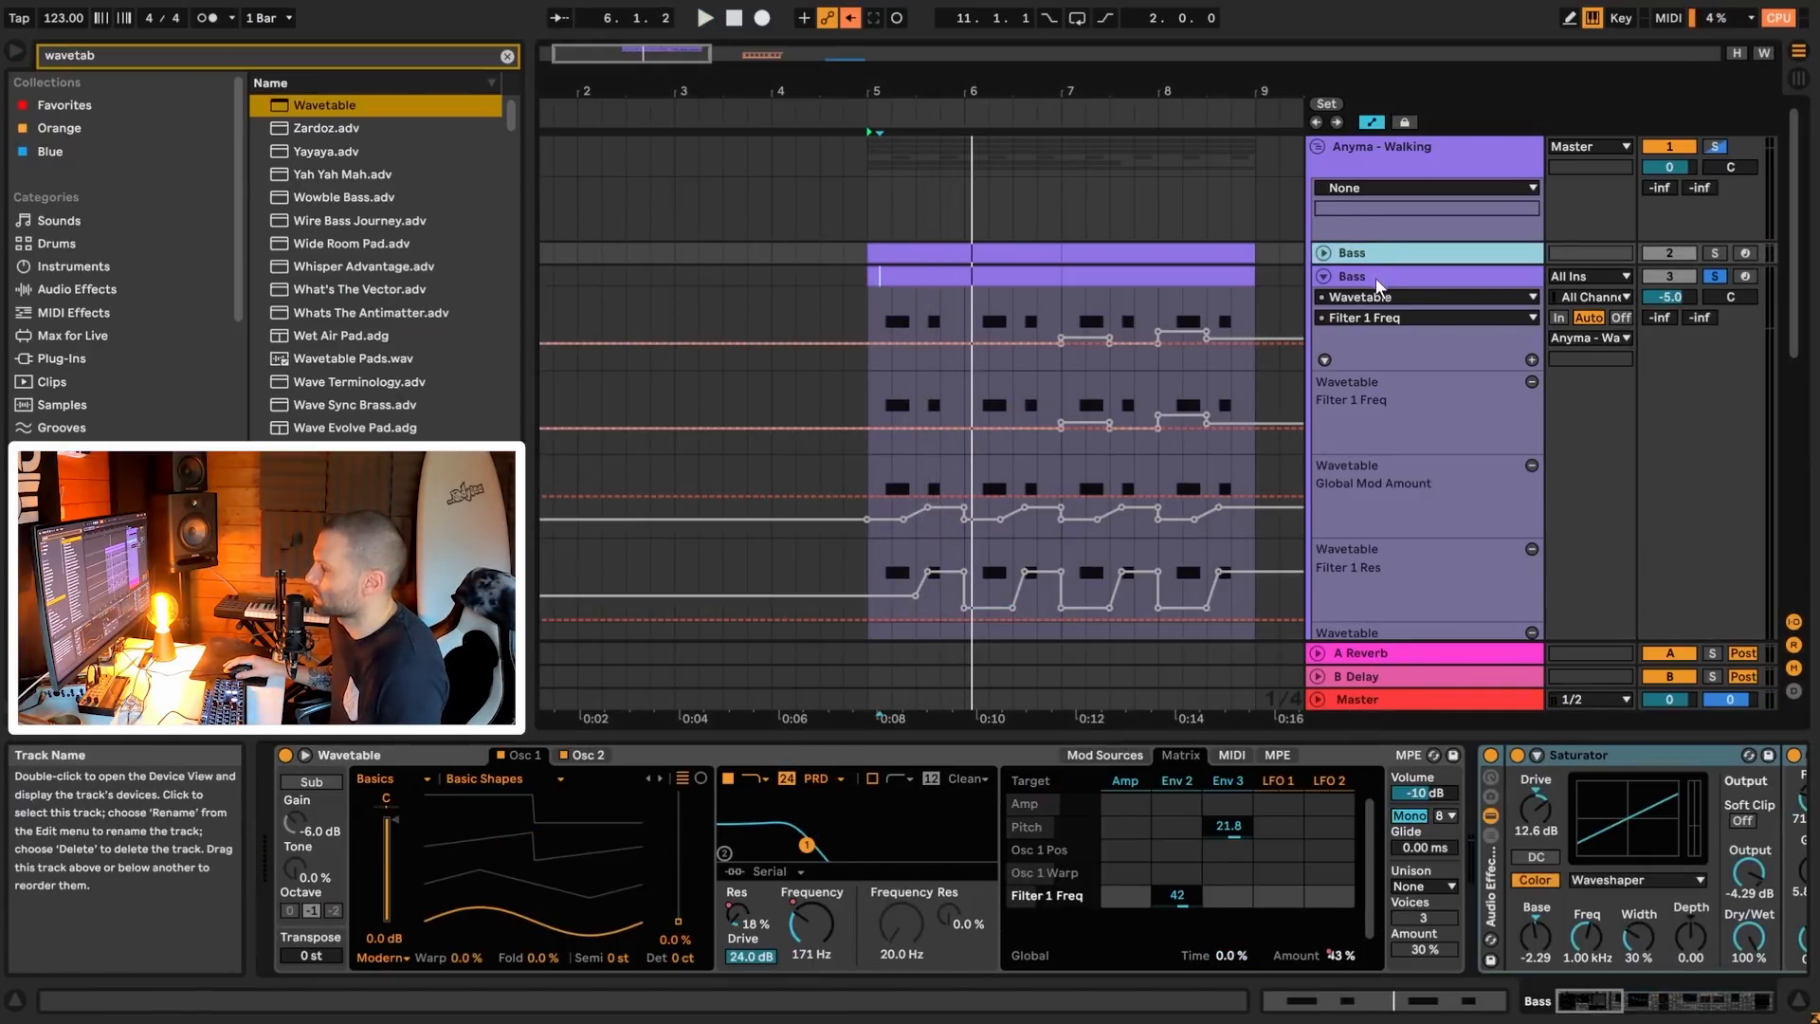
{"action": "left_click", "coordinate": [1379, 286]}
{"action": "key", "text": "space"}
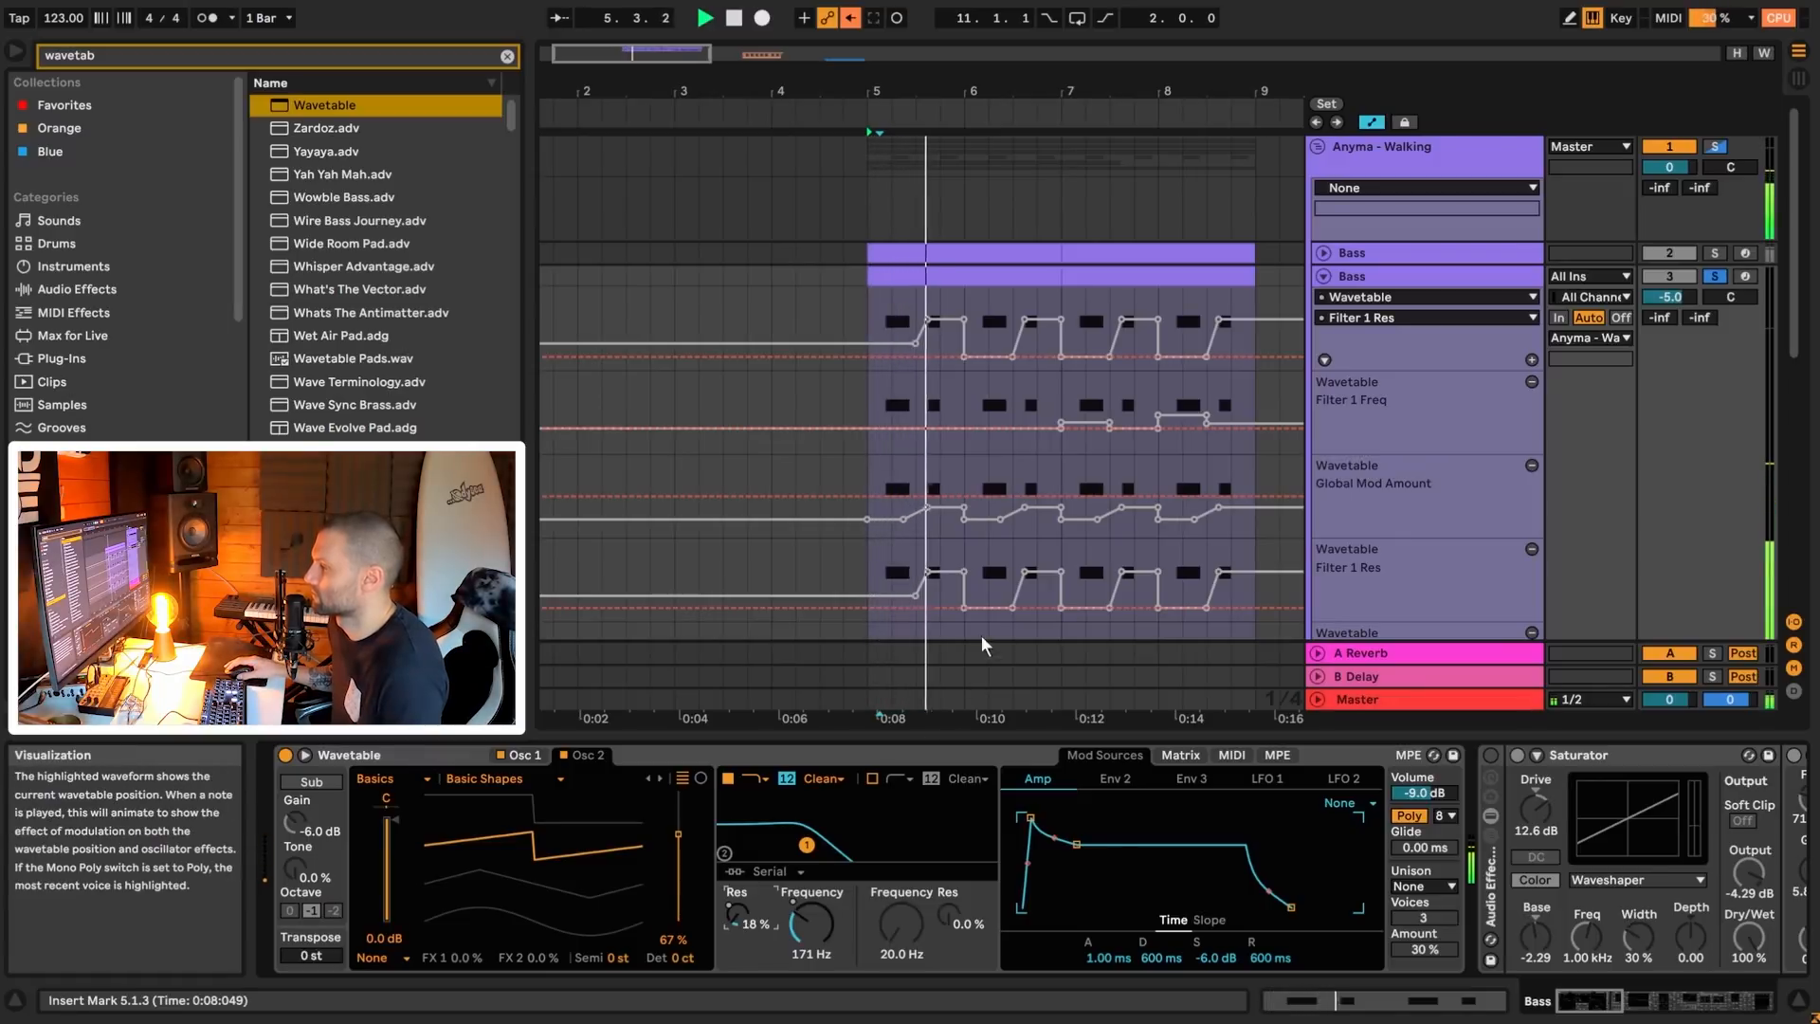
{"action": "key", "text": "space"}
- Set filter 1 on the copied Wavetable to the 24 dB slope and the PRD circuit, and compare it with the original Bass
{"action": "left_click", "coordinate": [787, 778]}
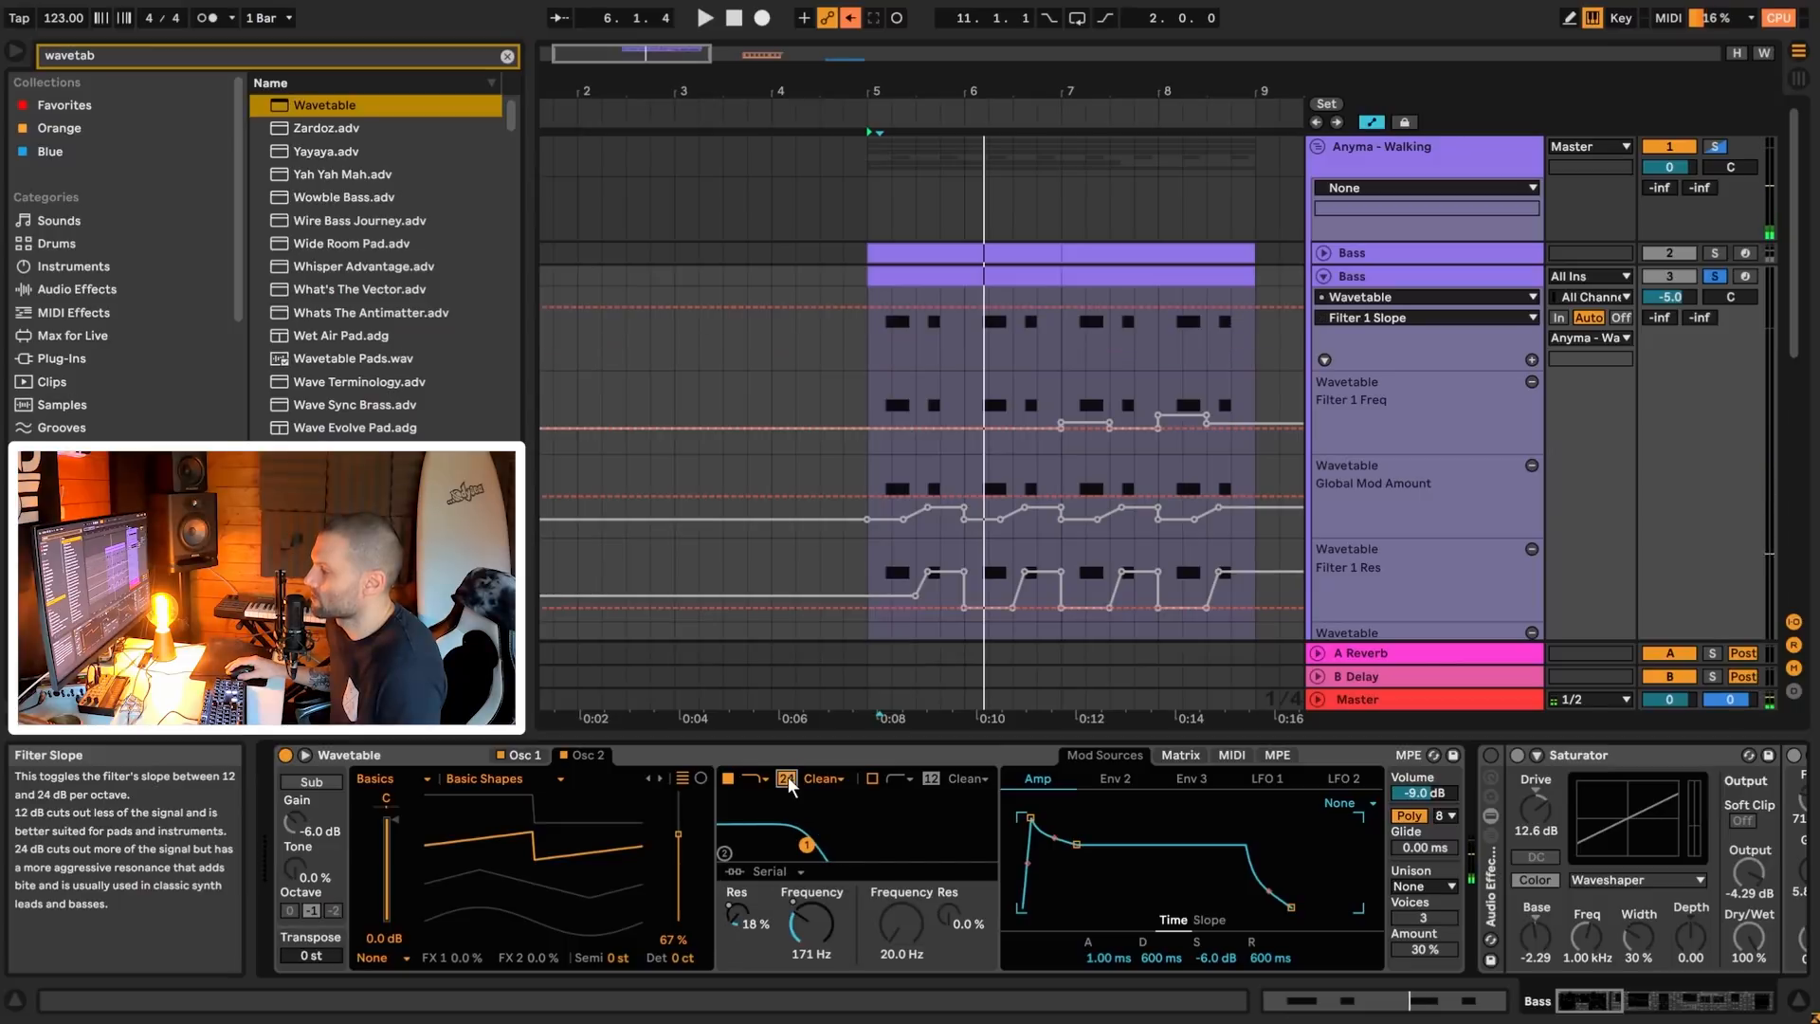
{"action": "left_click", "coordinate": [840, 777]}
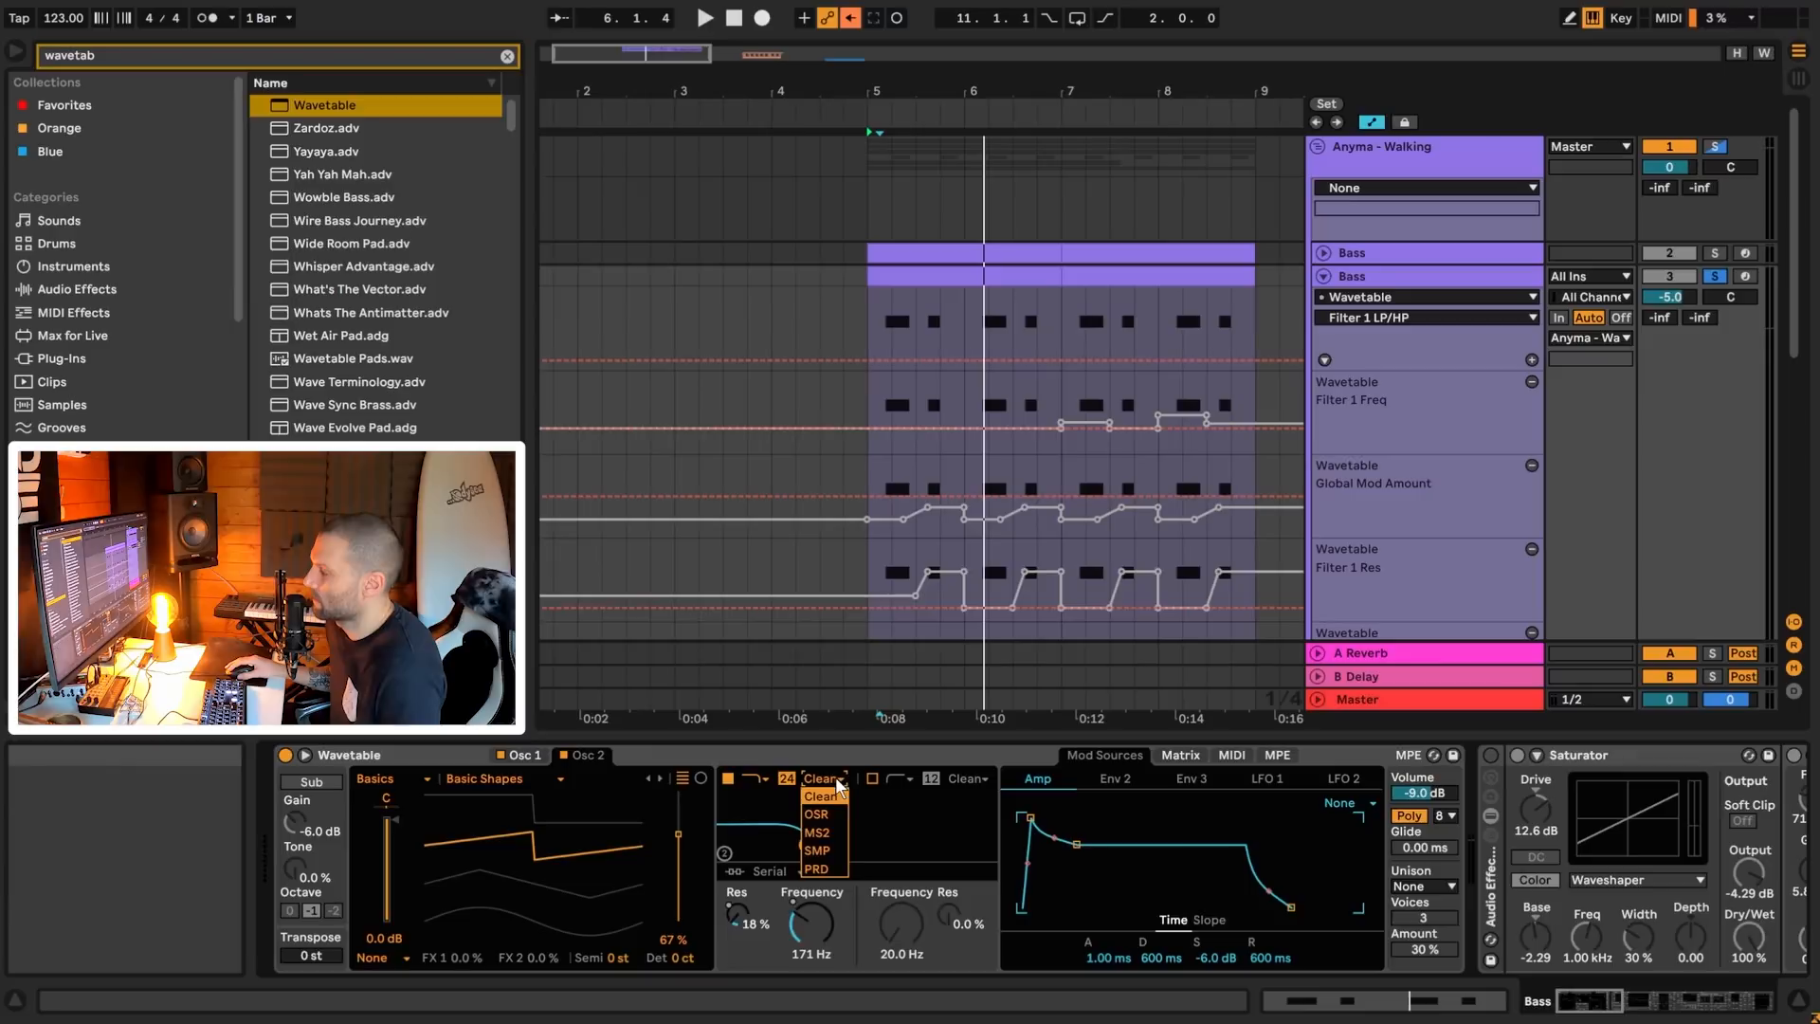
{"action": "left_click", "coordinate": [817, 868]}
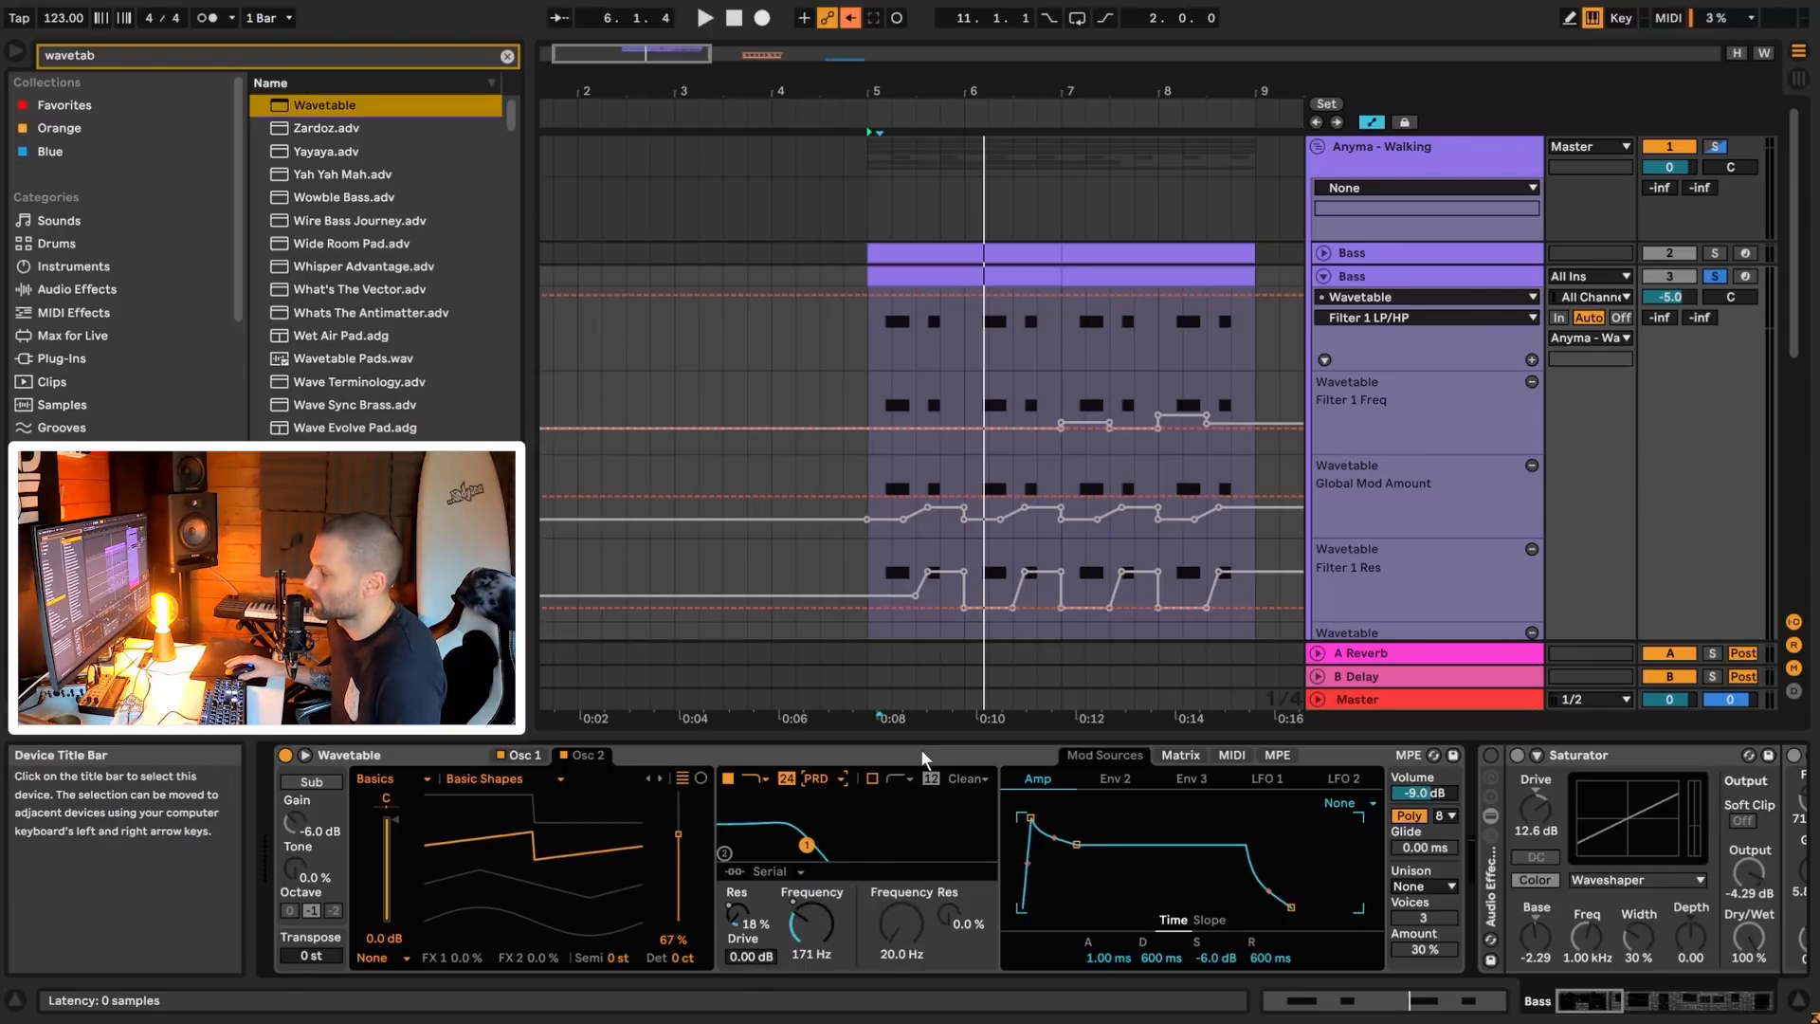
{"action": "left_click", "coordinate": [1355, 252]}
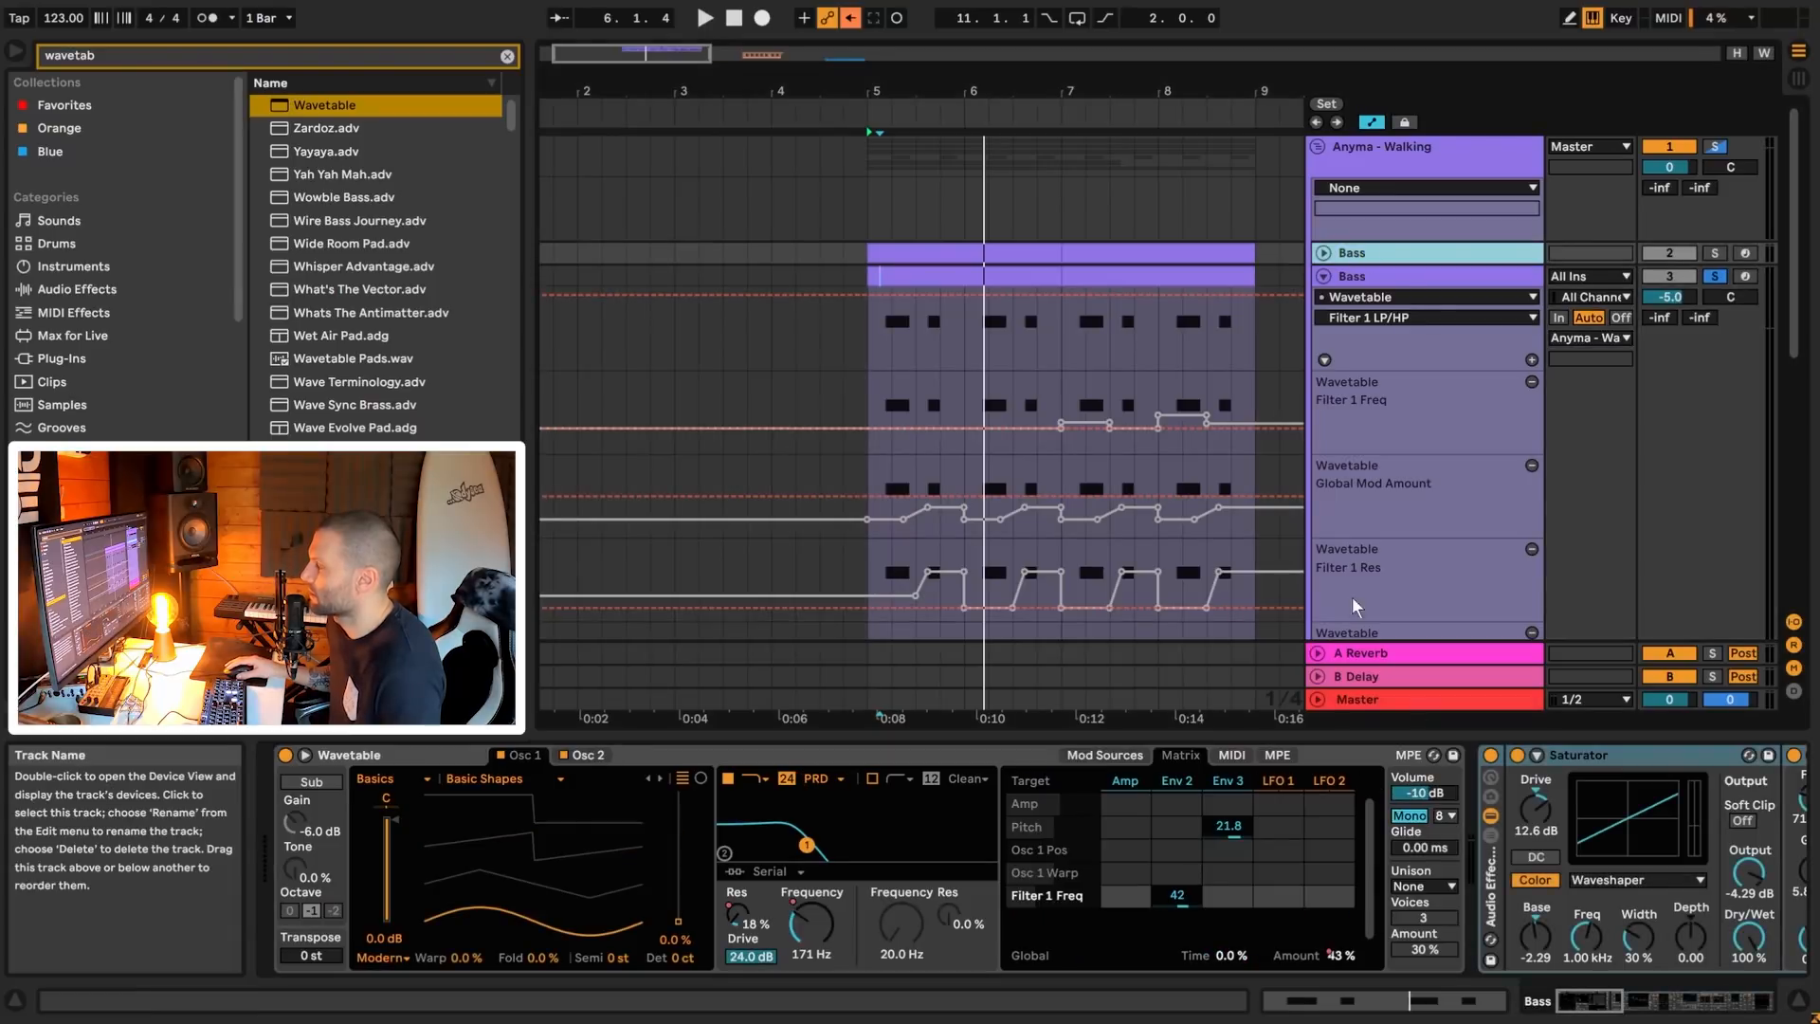
- Solo the original Bass, bypass its audio effect rack, and audition the dry Wetable sound
{"action": "left_click", "coordinate": [1715, 253]}
{"action": "key", "text": "space"}
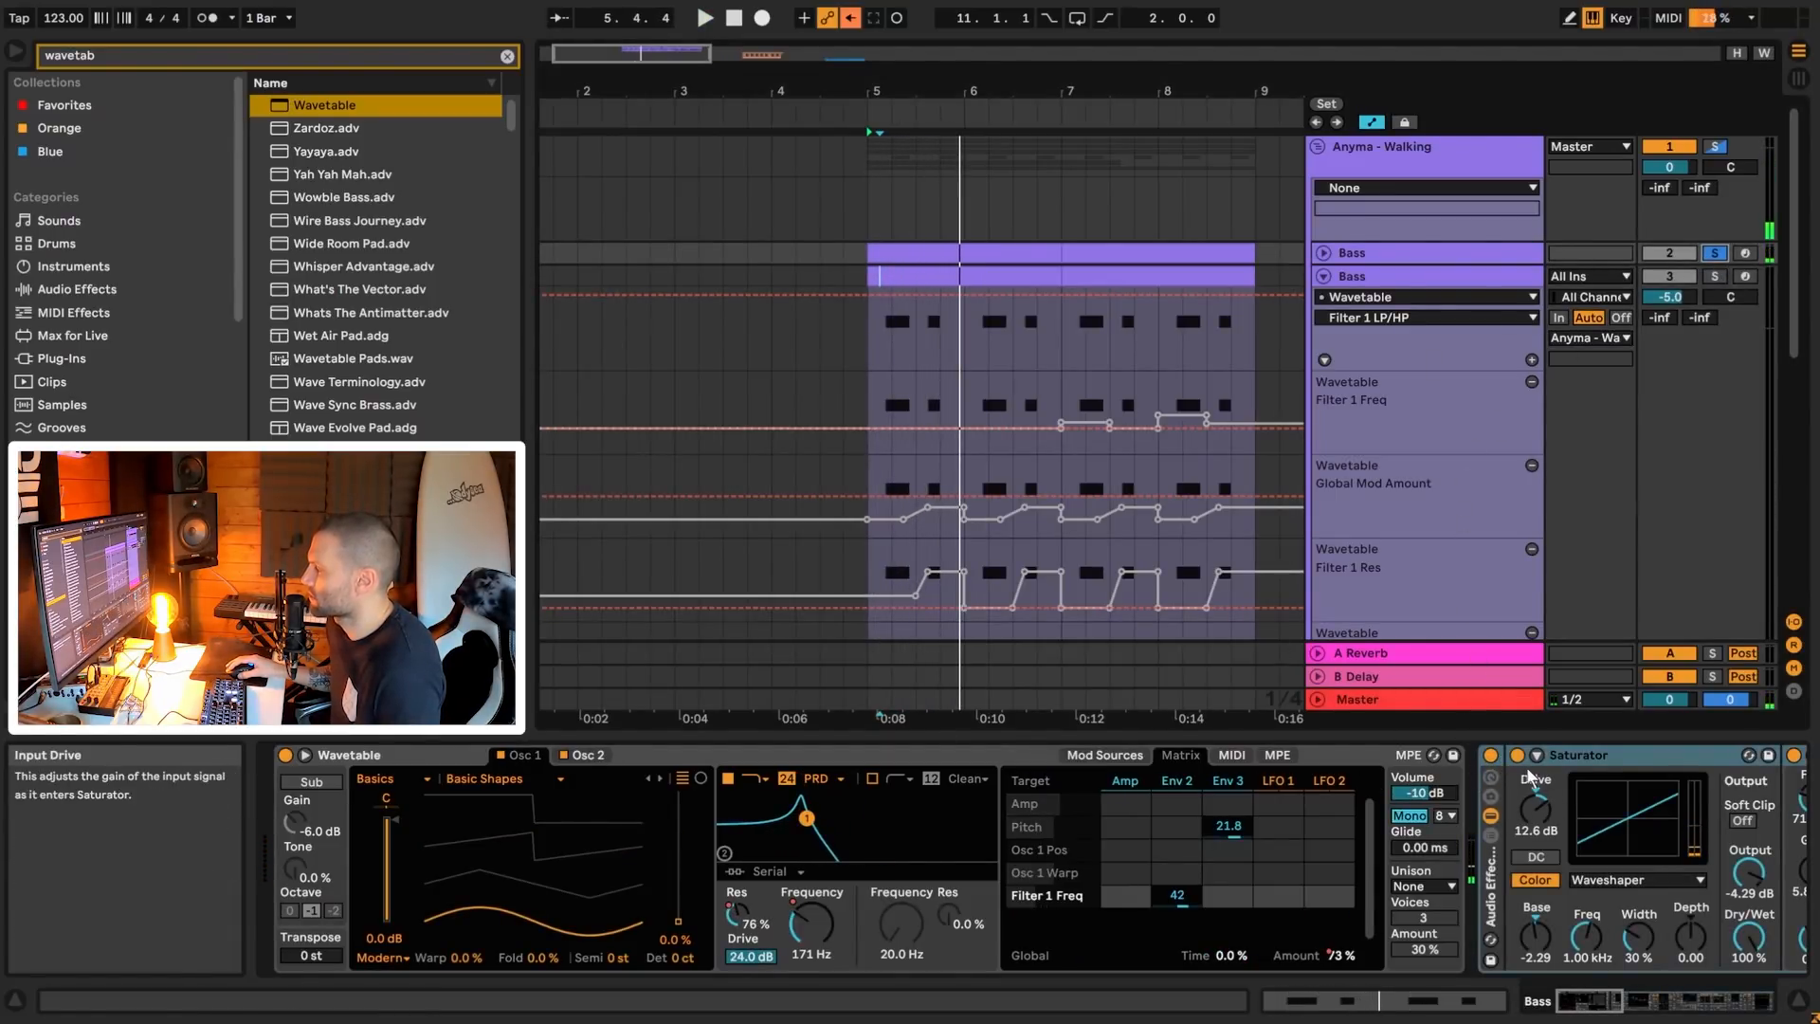
{"action": "left_click", "coordinate": [1492, 756]}
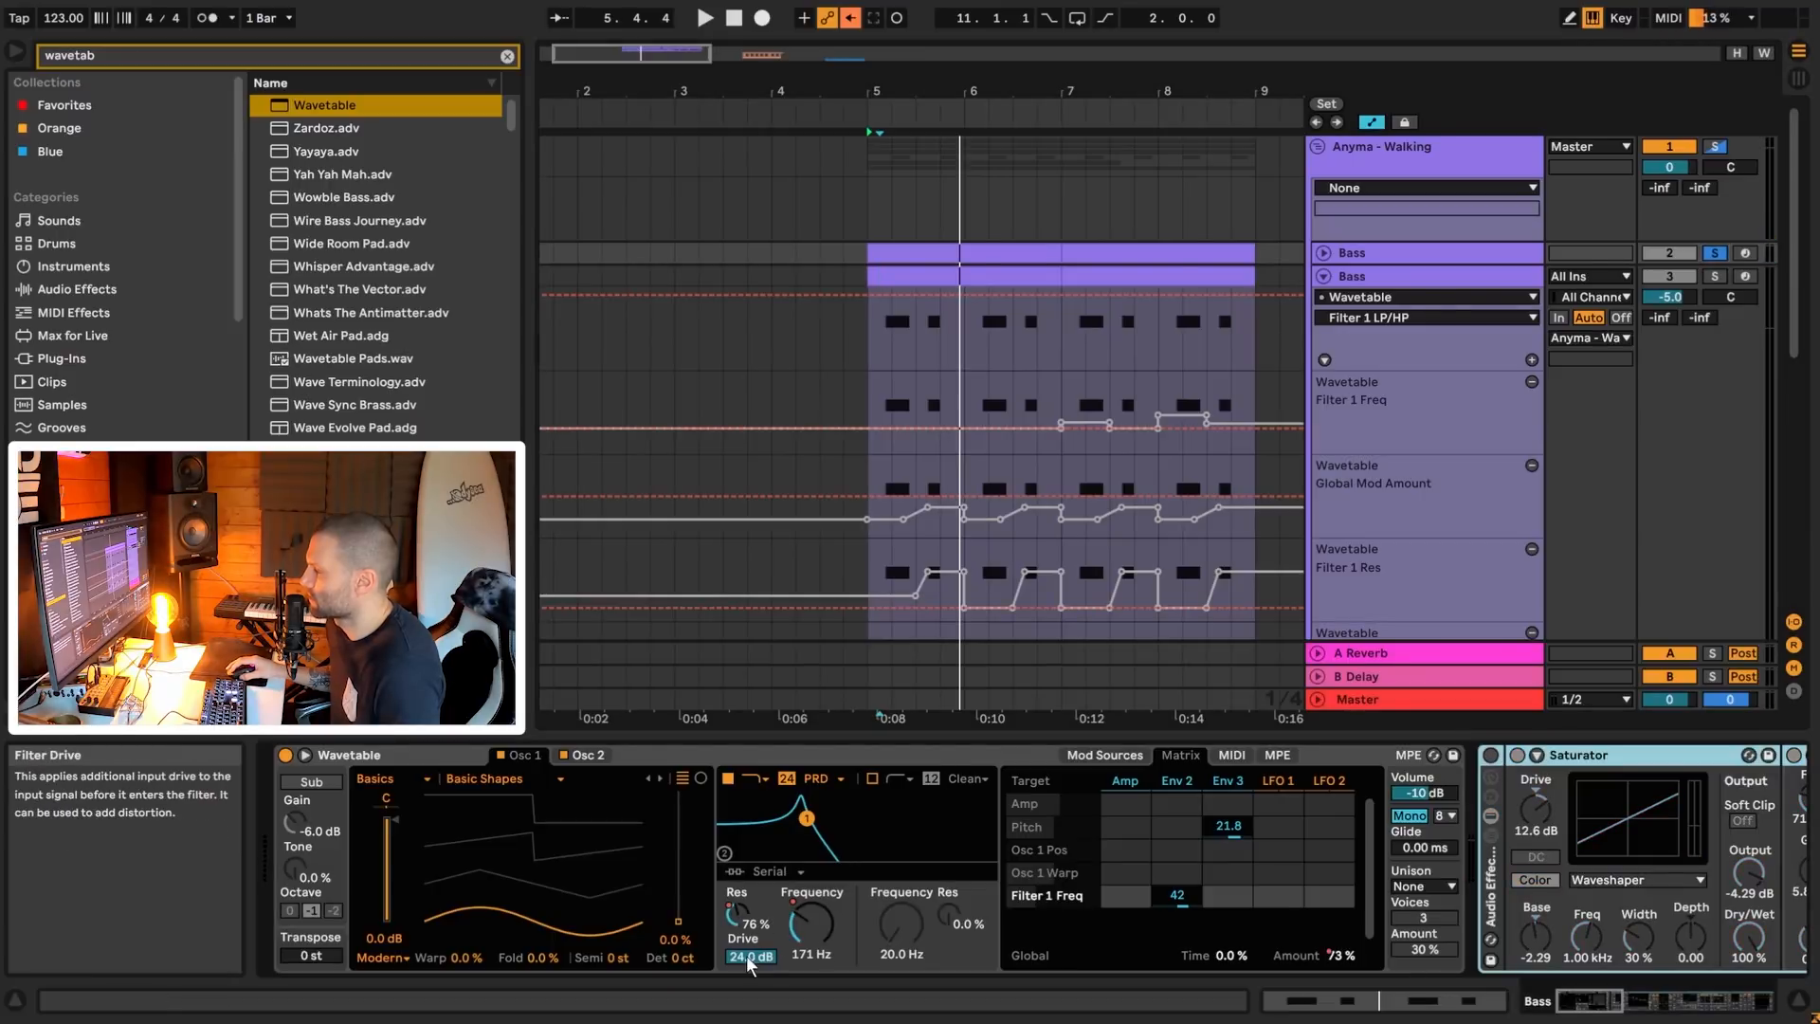
{"action": "key", "text": "space"}
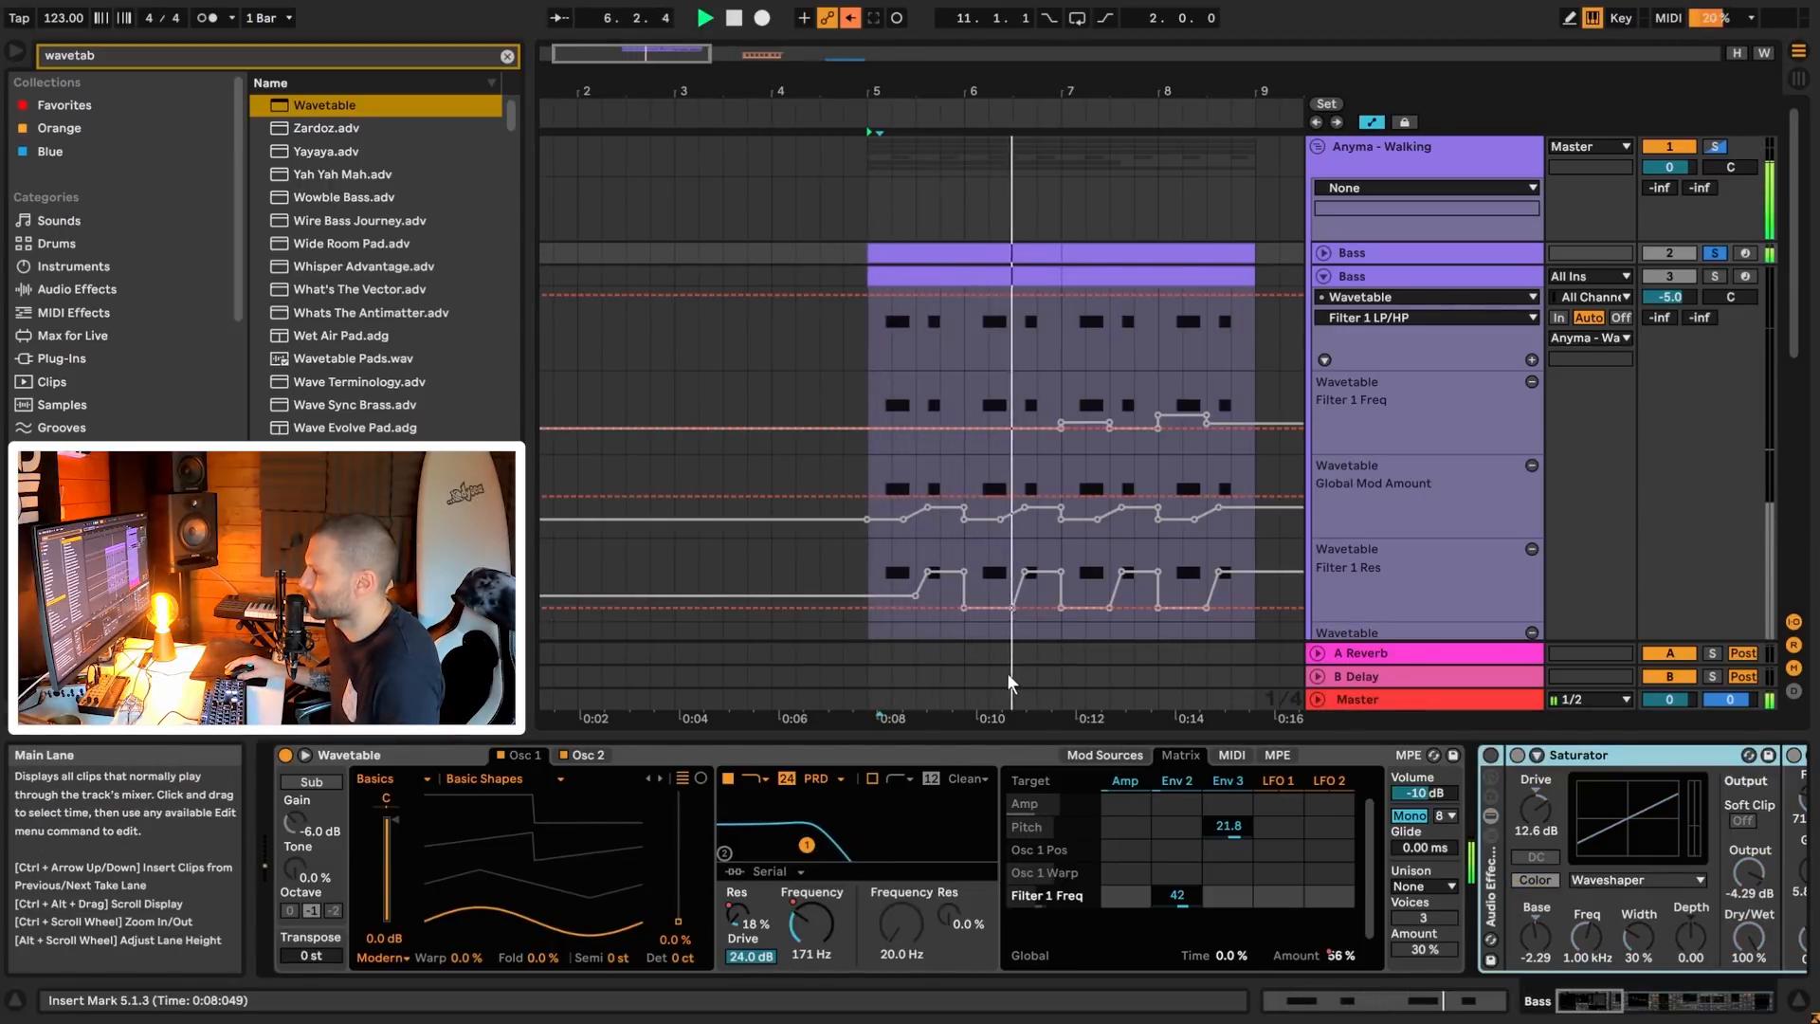
- Lower the original Bass's filter 1 drive to 0.00 dB to hear its effect, and restore it to 24.0 dB
{"action": "left_click_drag", "start_coordinate": [762, 956], "coordinate": [762, 1019]}
{"action": "key", "text": "space"}
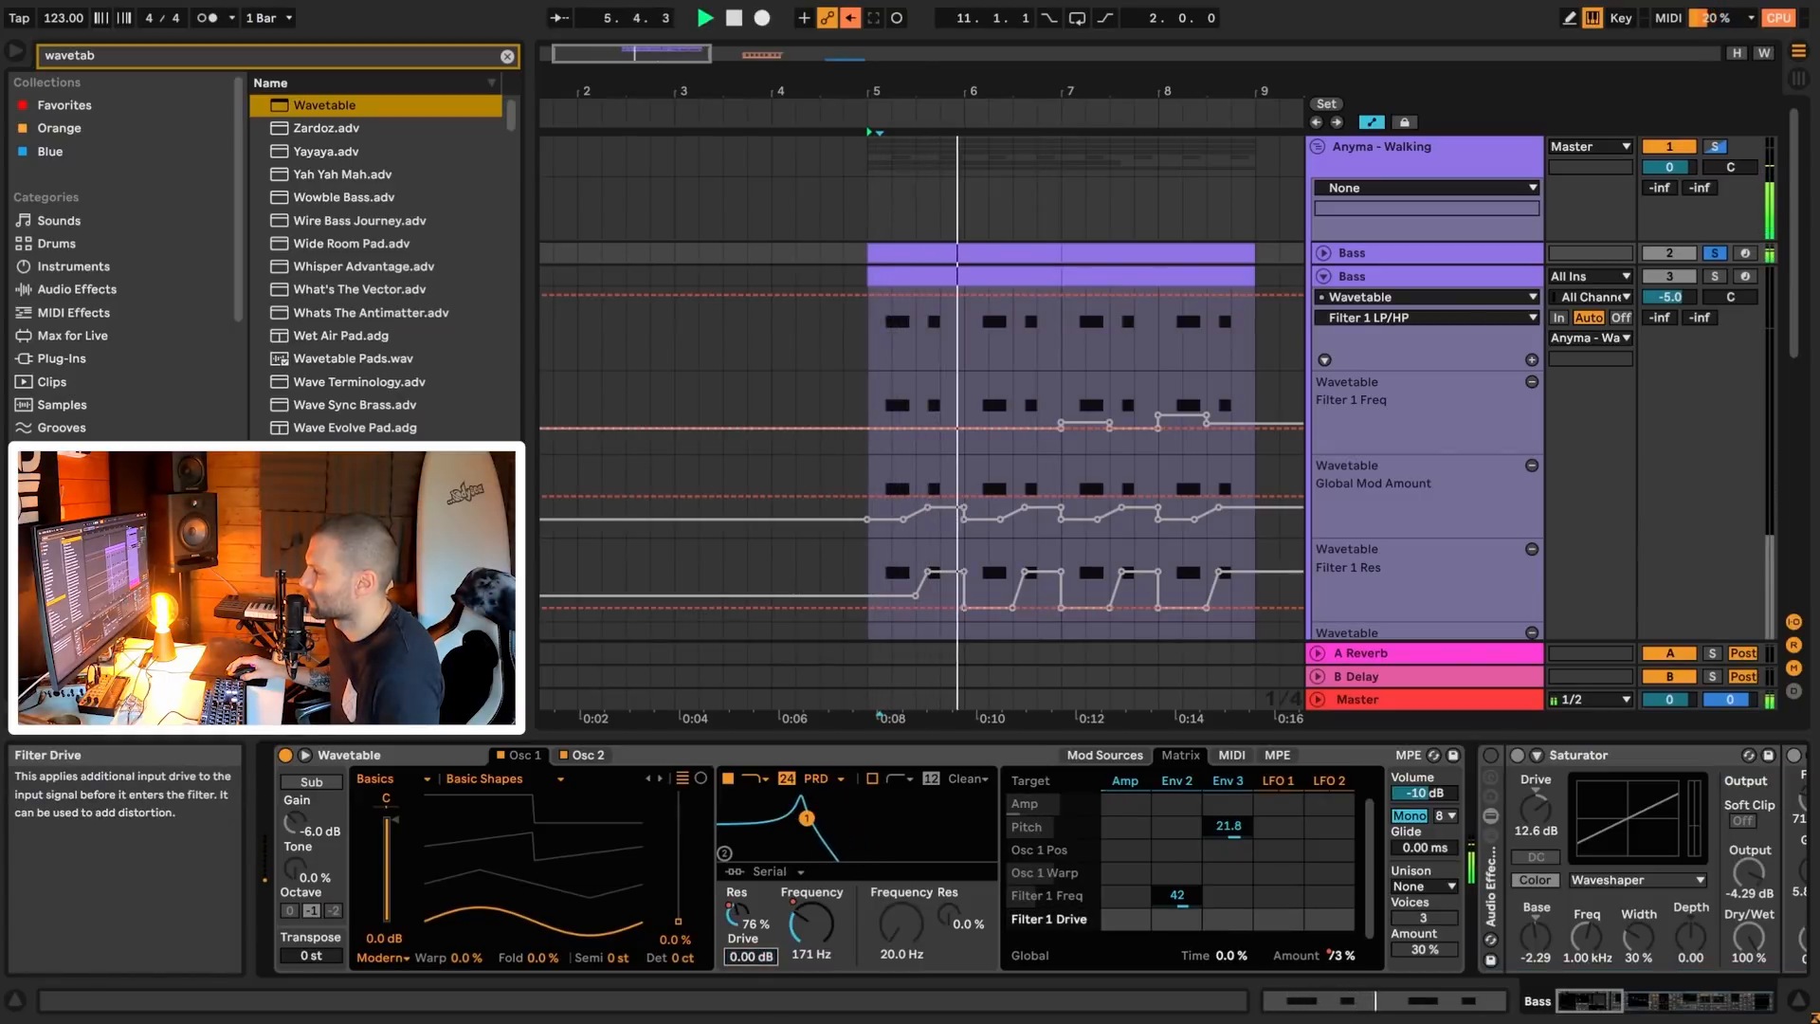
{"action": "key", "text": "space"}
{"action": "left_click_drag", "start_coordinate": [767, 956], "coordinate": [766, 881]}
- Solo the copied Bass and set its filter 1 drive to 24.0 dB
{"action": "left_click", "coordinate": [1474, 276]}
{"action": "left_click", "coordinate": [1713, 277]}
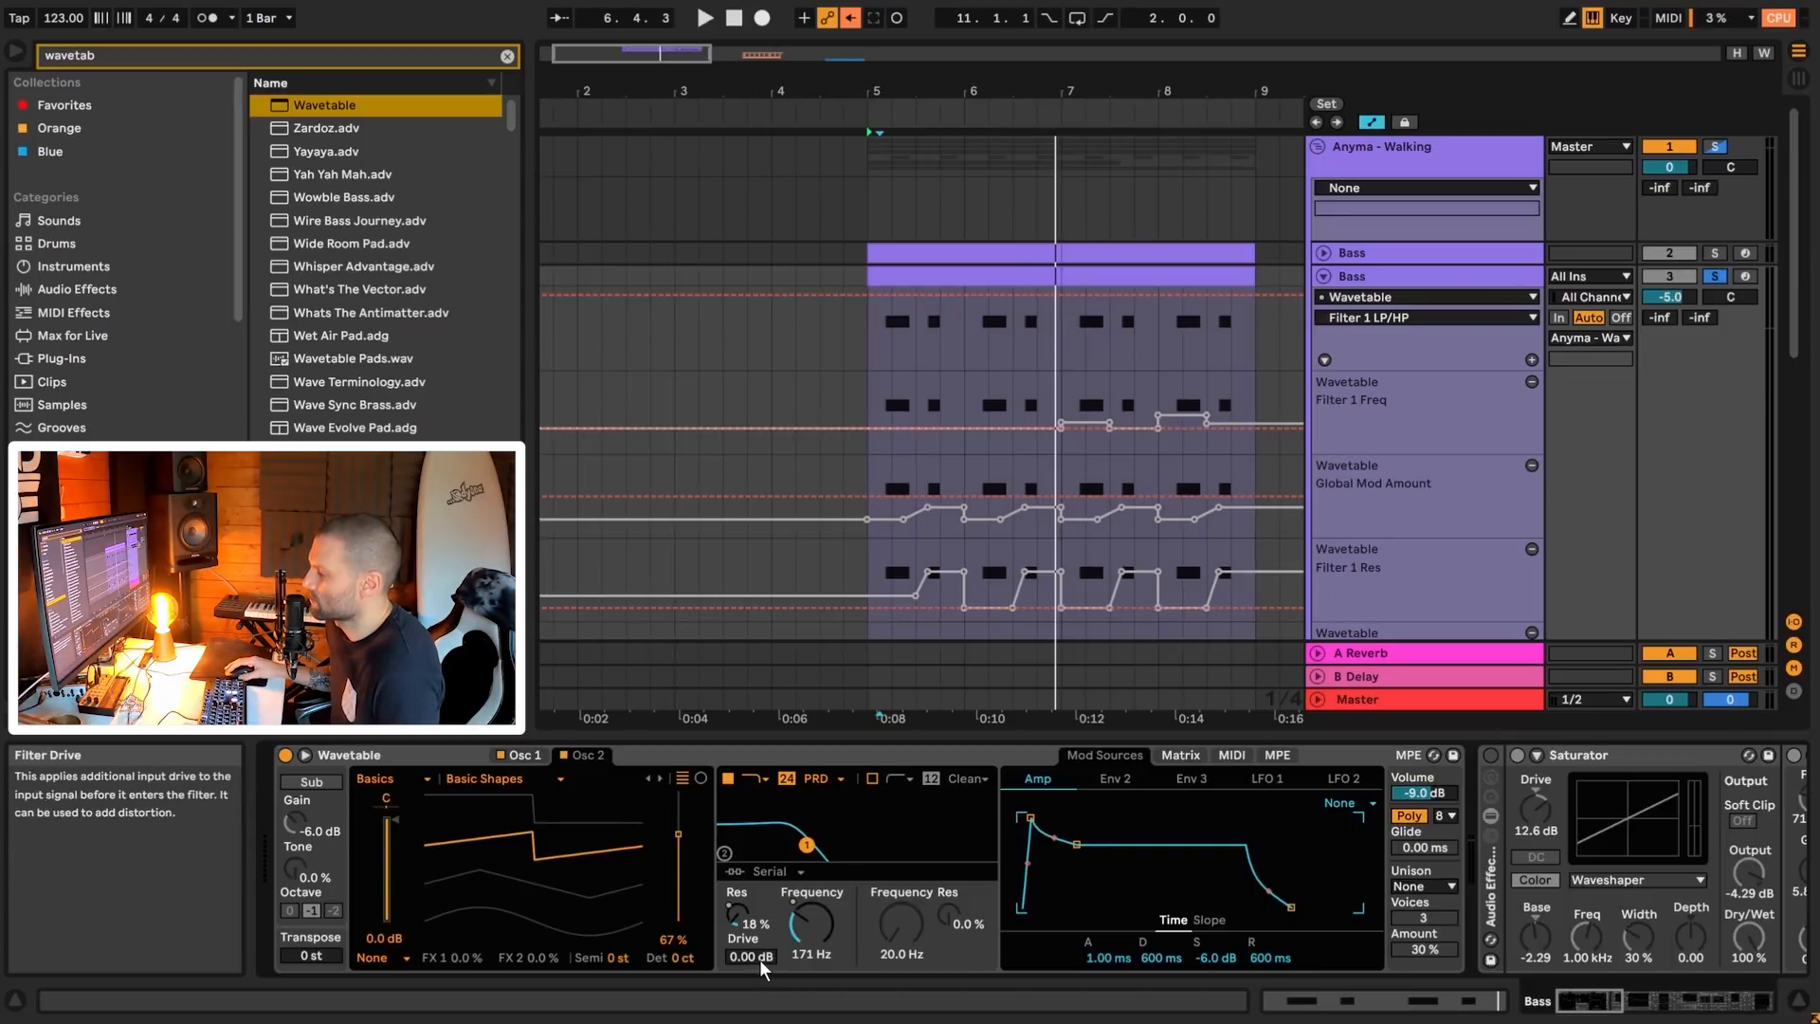
{"action": "left_click_drag", "start_coordinate": [750, 955], "coordinate": [783, 983]}
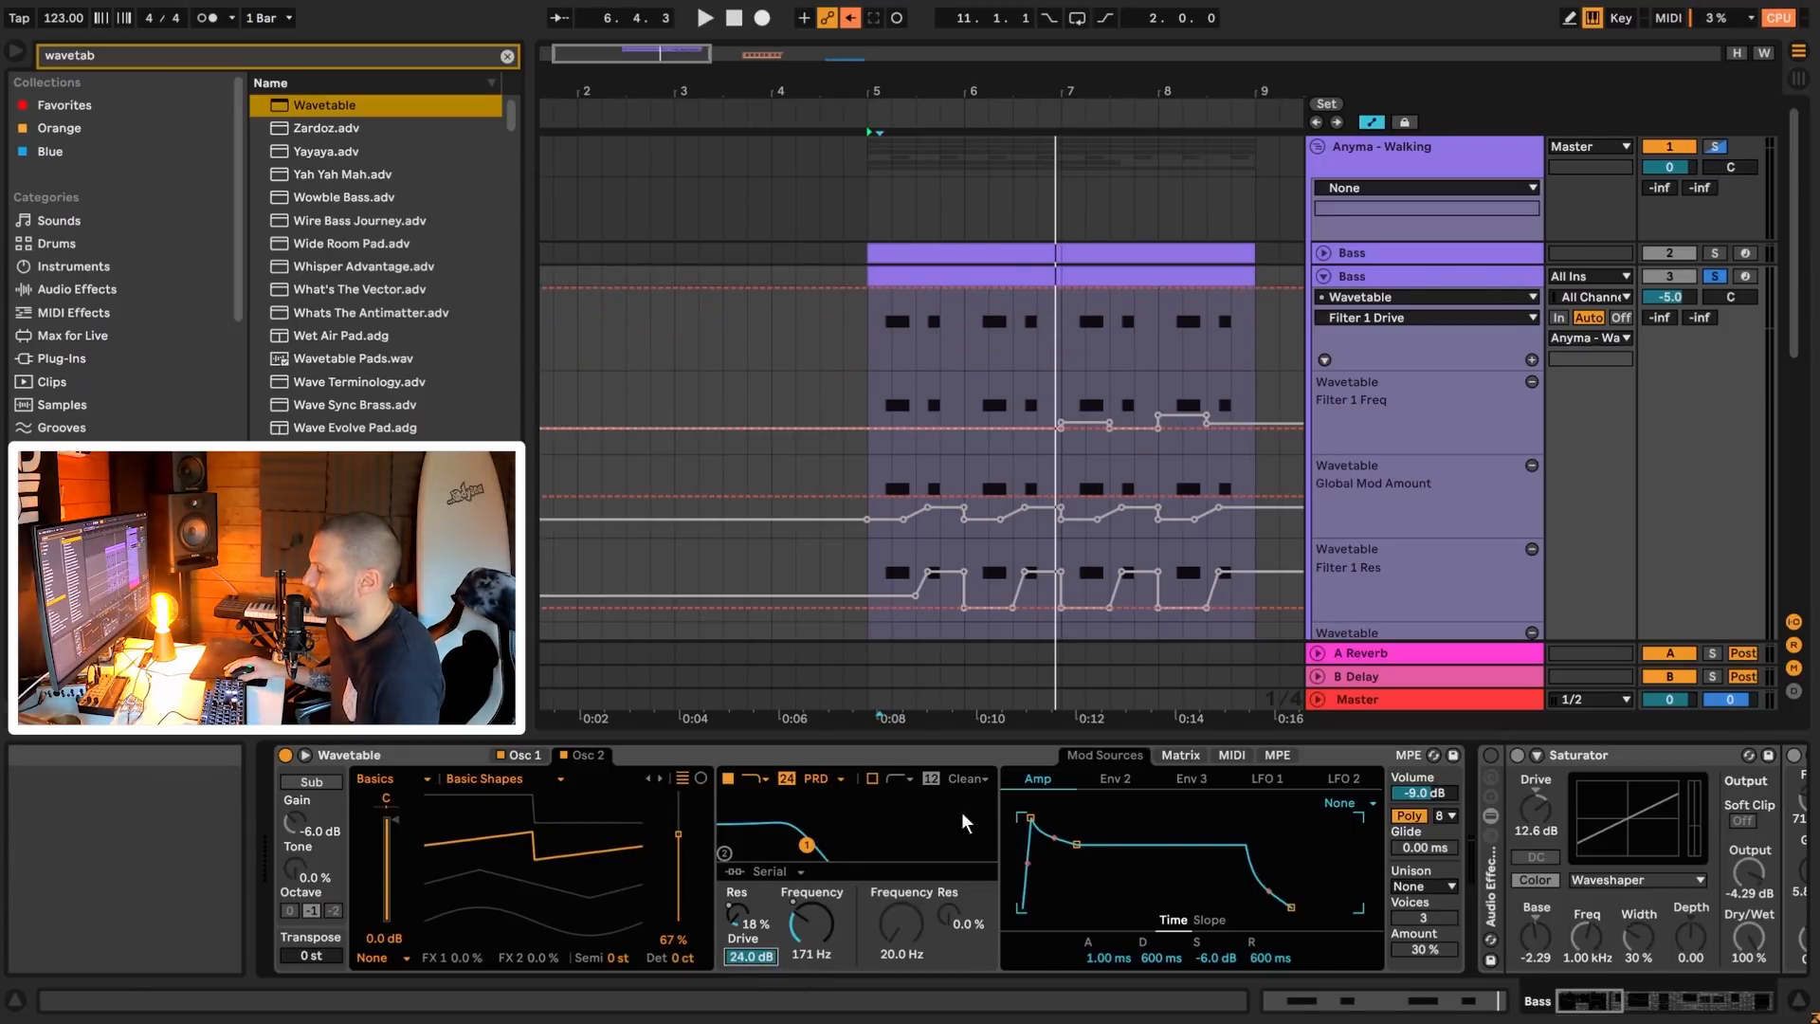
- Set the copied Wavetable's volume to -10 dB, audition it, and compare its settings with the original Bass
{"action": "left_click", "coordinate": [1426, 253]}
{"action": "left_click", "coordinate": [1411, 277]}
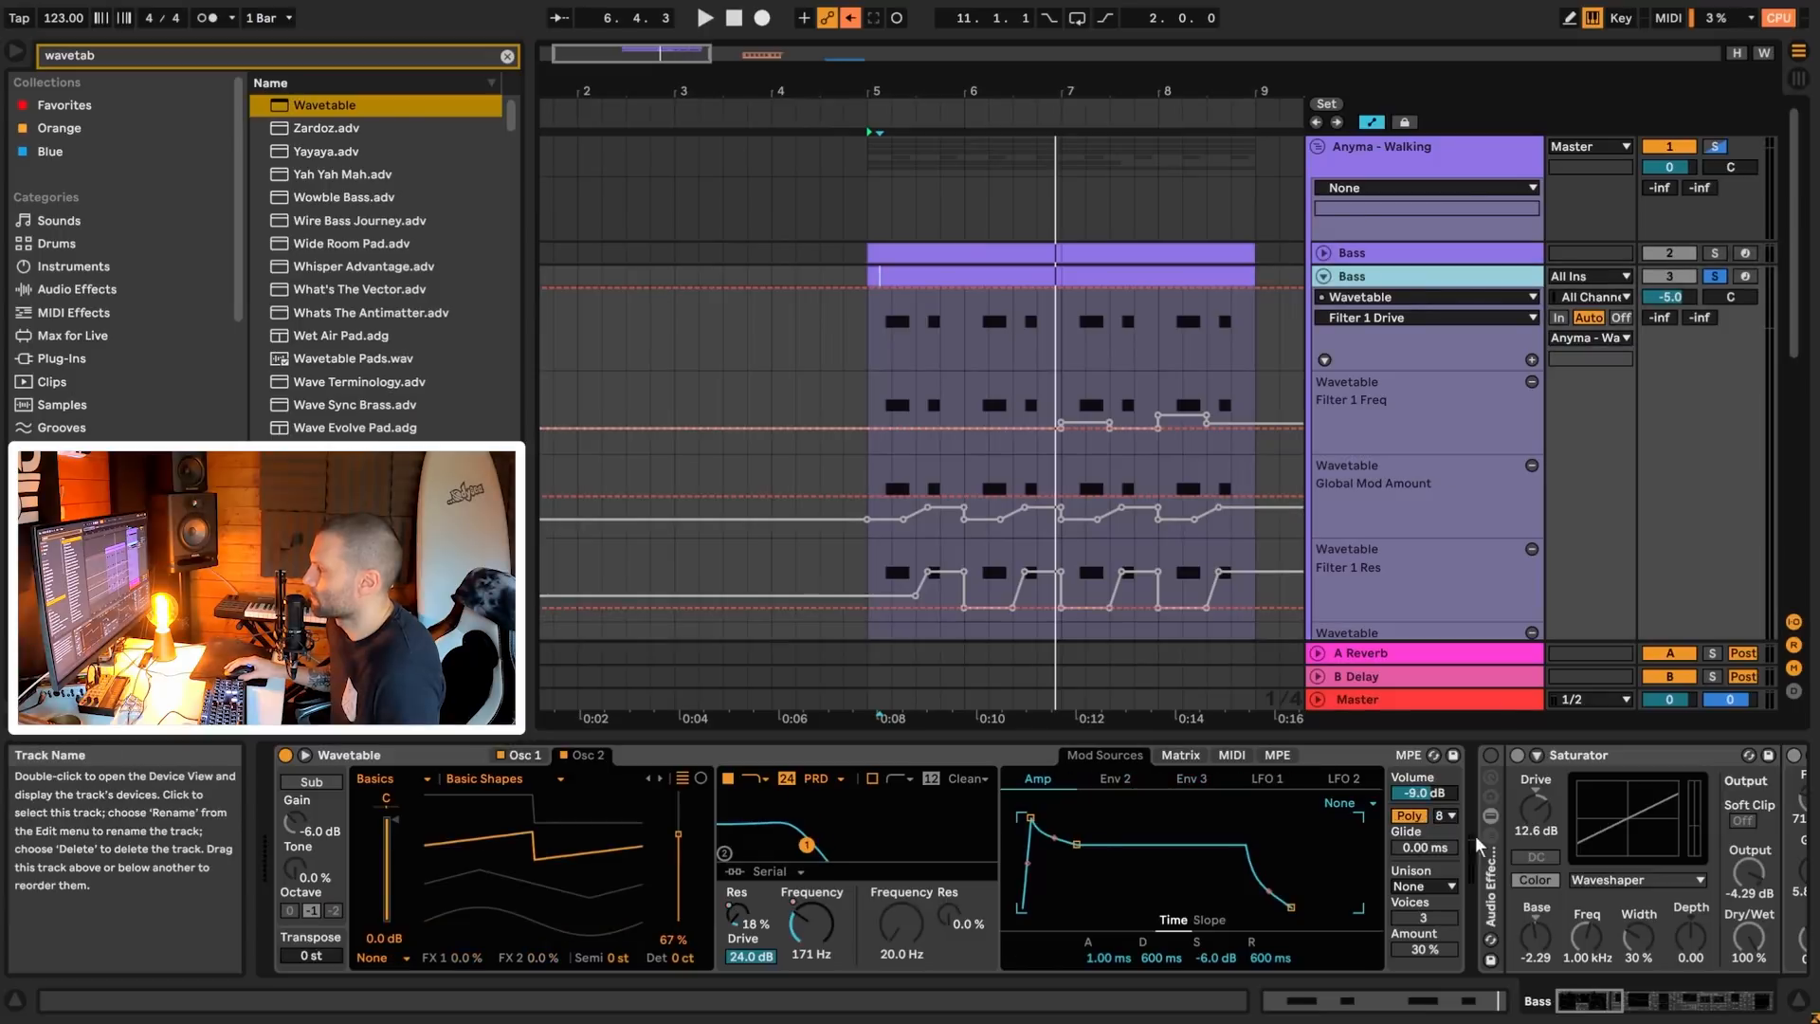
{"action": "left_click", "coordinate": [1421, 793]}
{"action": "type", "text": "-10"}
{"action": "key", "text": "Return"}
{"action": "key", "text": "space"}
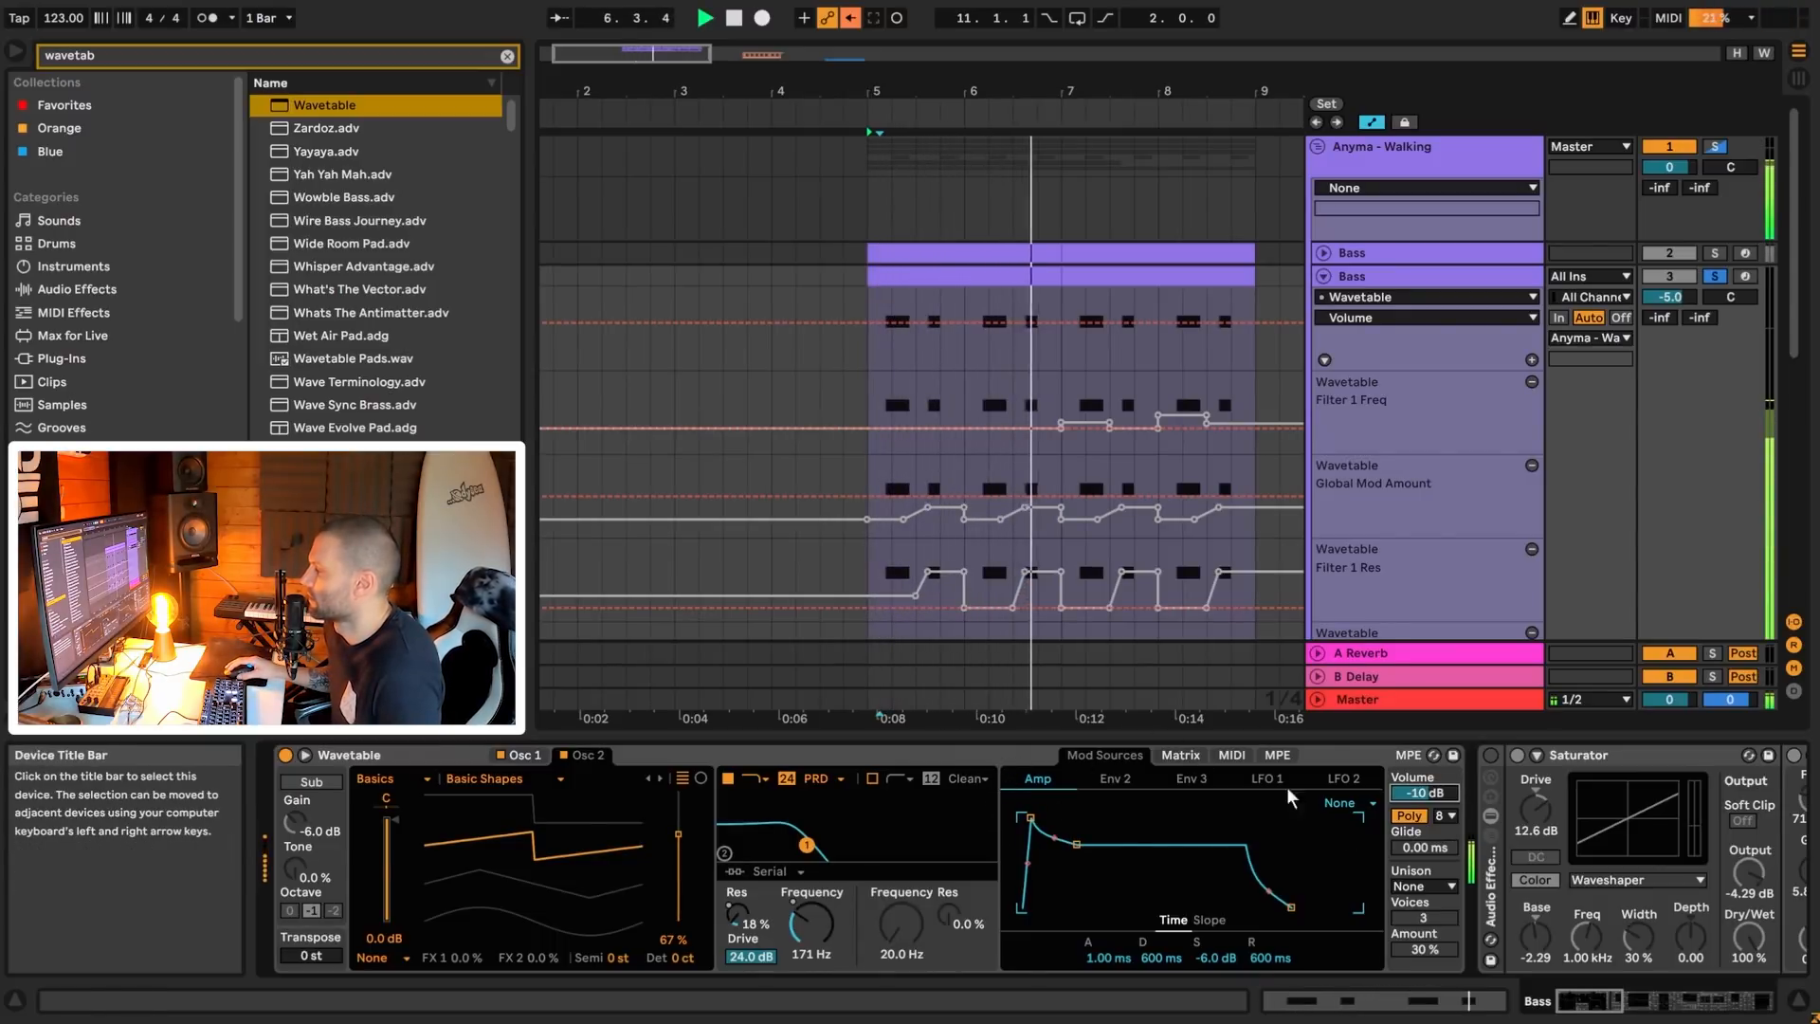
{"action": "left_click", "coordinate": [1374, 256]}
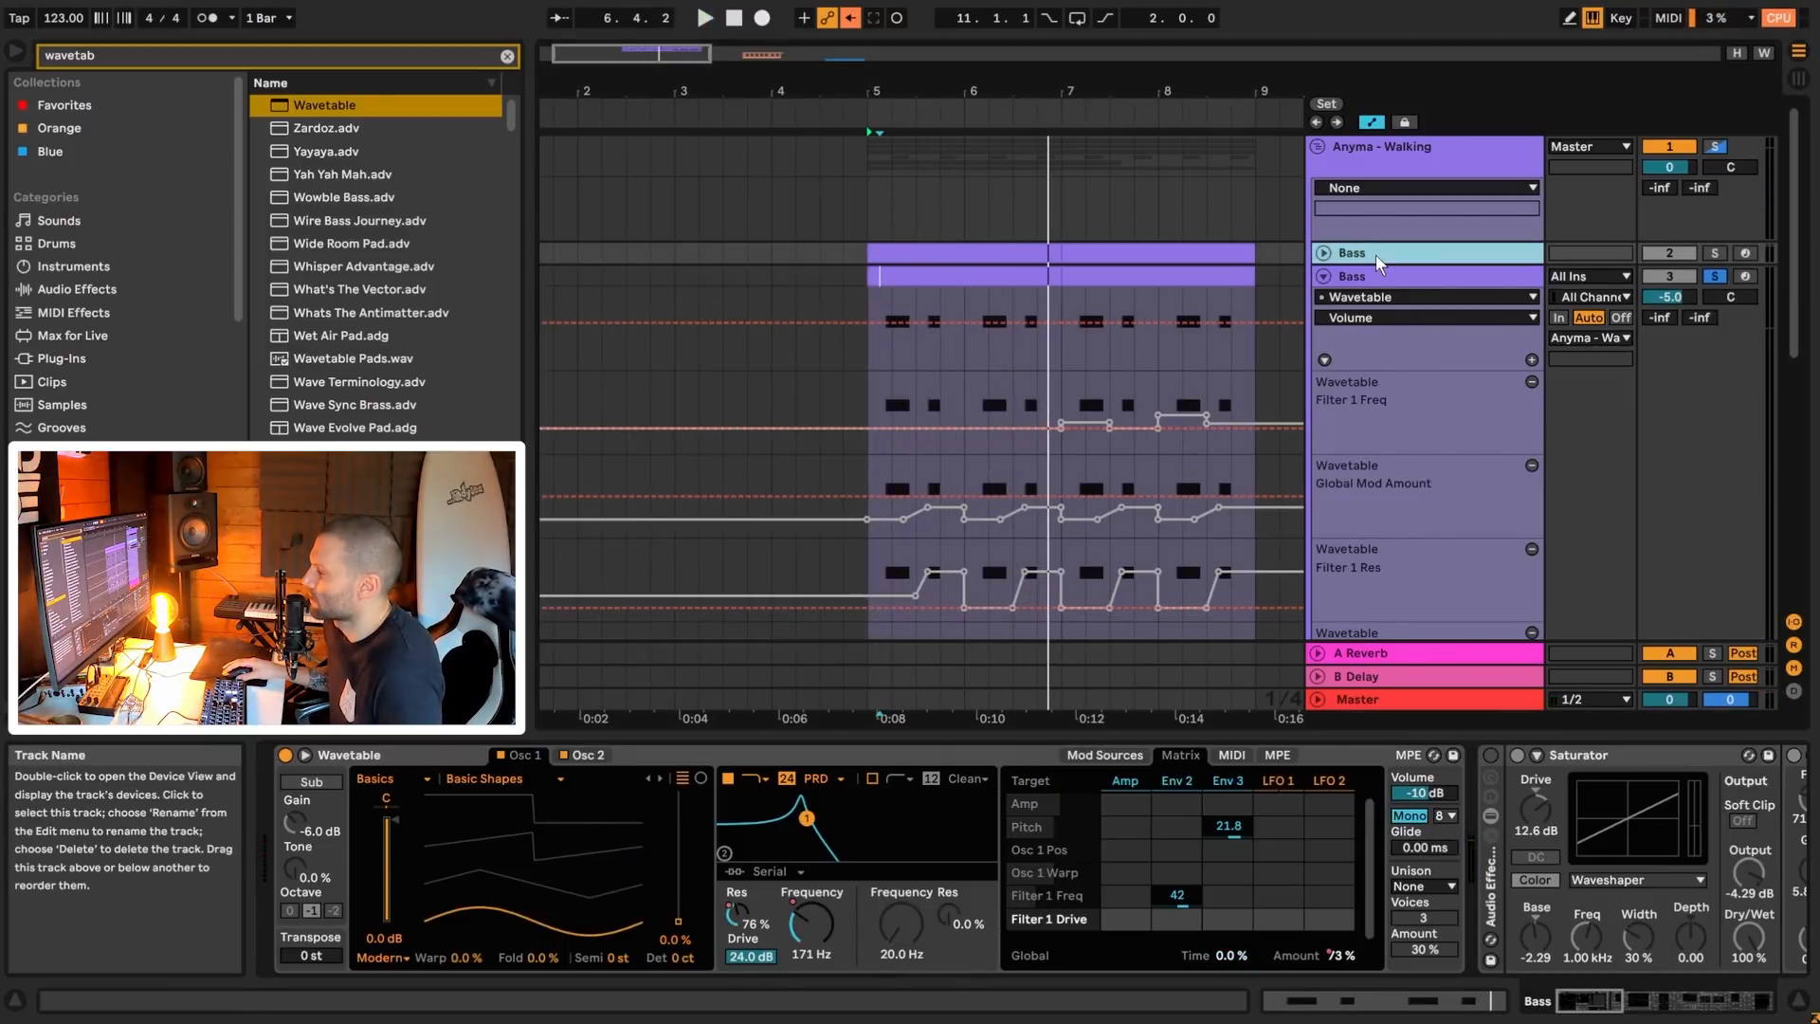
{"action": "key", "text": "space"}
{"action": "left_click", "coordinate": [1378, 276]}
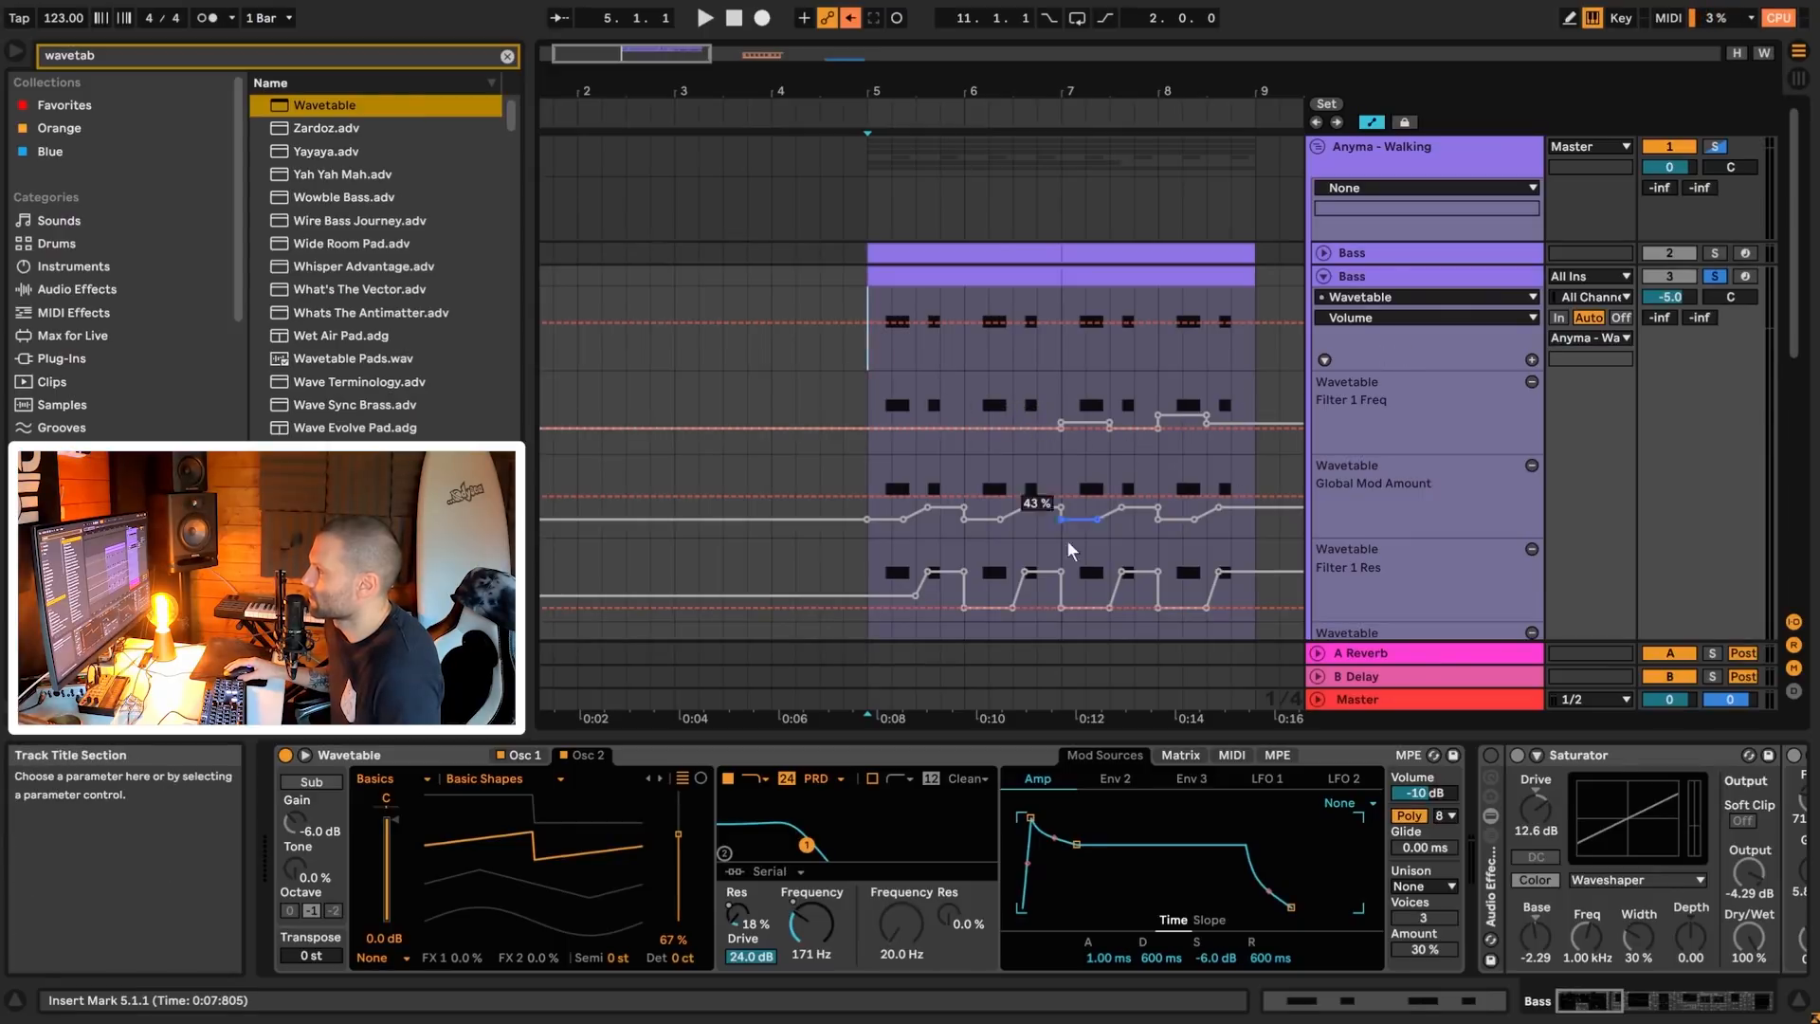
- Set the copied Wavetable's amp envelope to 14 ms attack and 1.25 s decay, using the original Bass as reference
{"action": "scroll", "coordinate": [1067, 541], "scroll_direction": "down", "scroll_amount": 3}
{"action": "scroll", "coordinate": [995, 547], "scroll_direction": "up", "scroll_amount": 3}
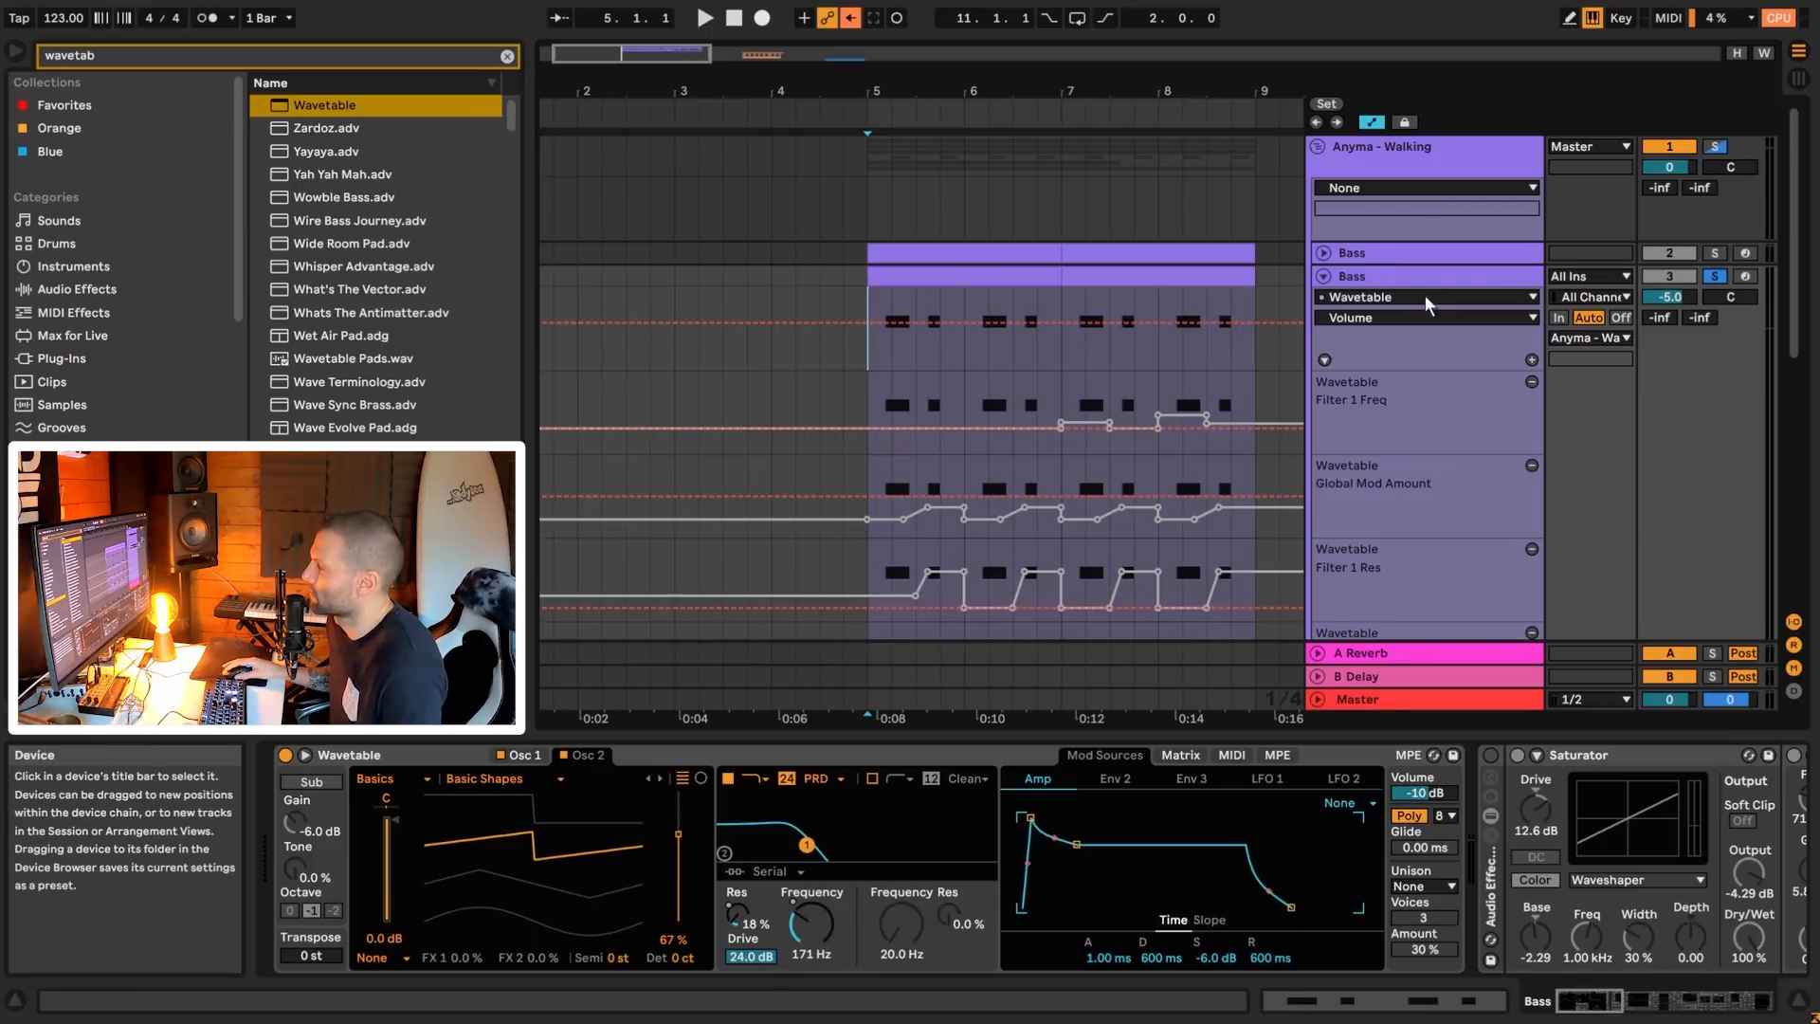
{"action": "left_click", "coordinate": [1418, 256]}
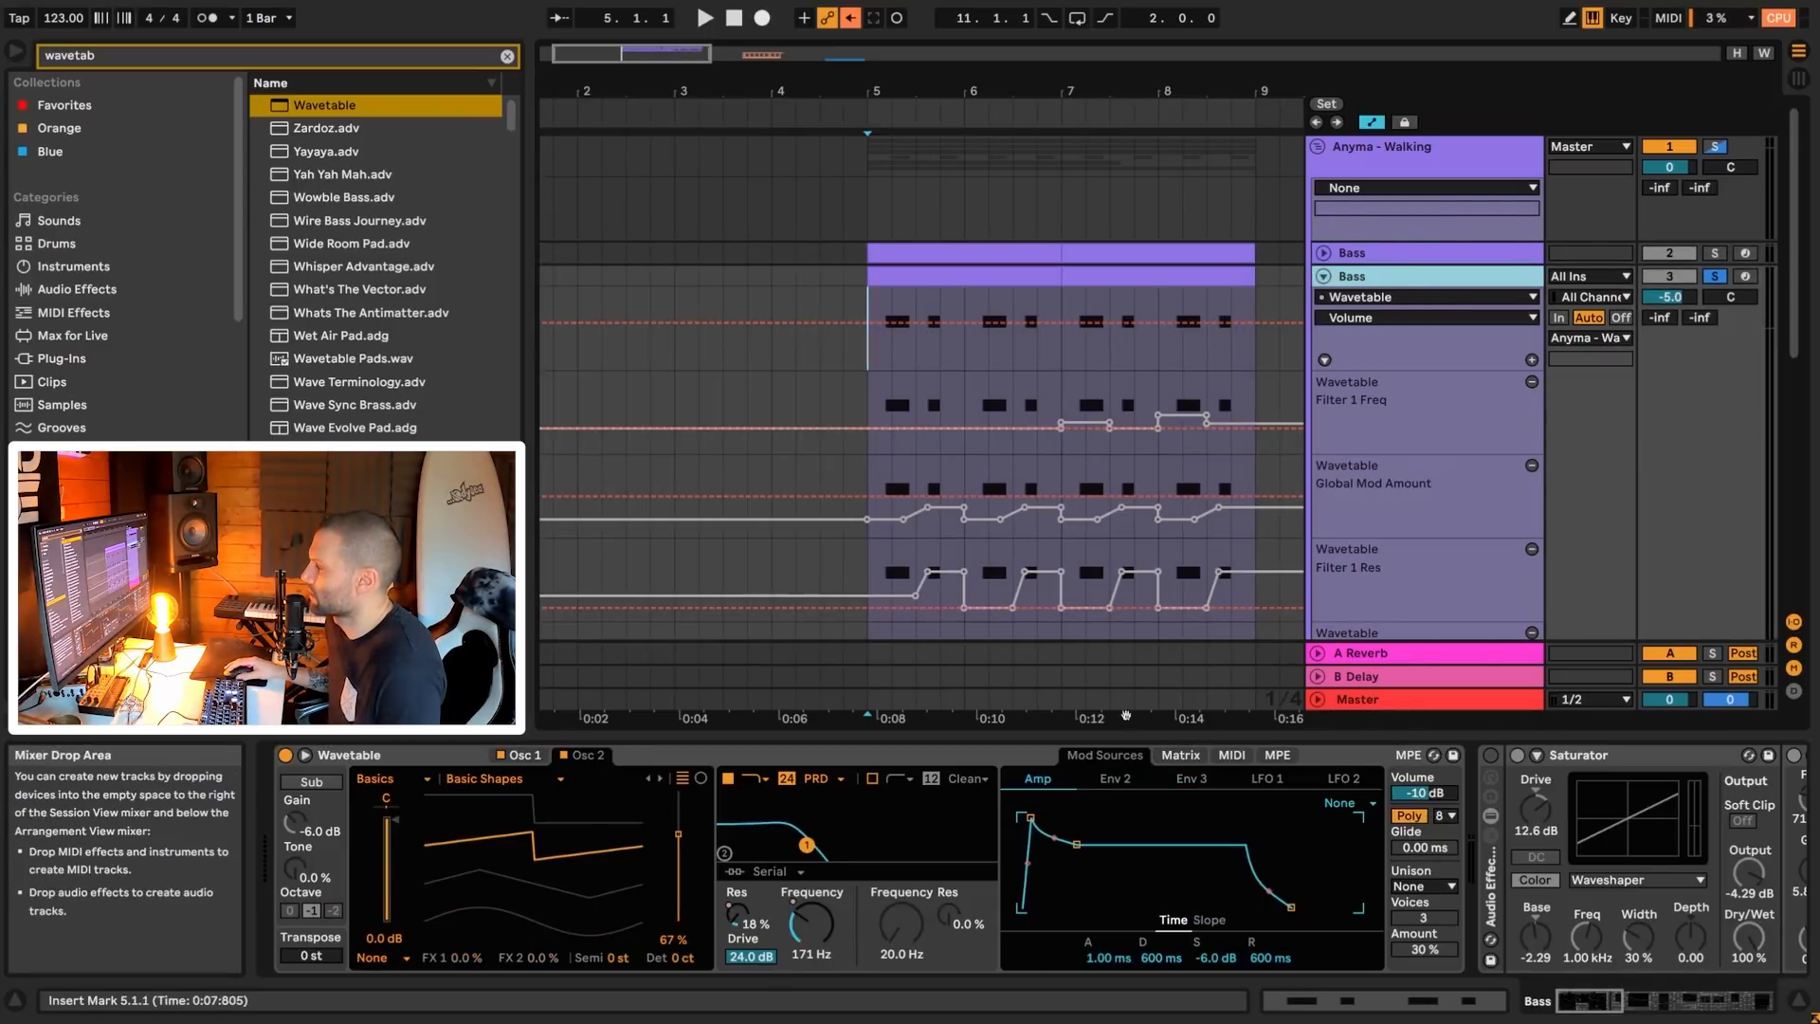
{"action": "left_click", "coordinate": [1126, 777]}
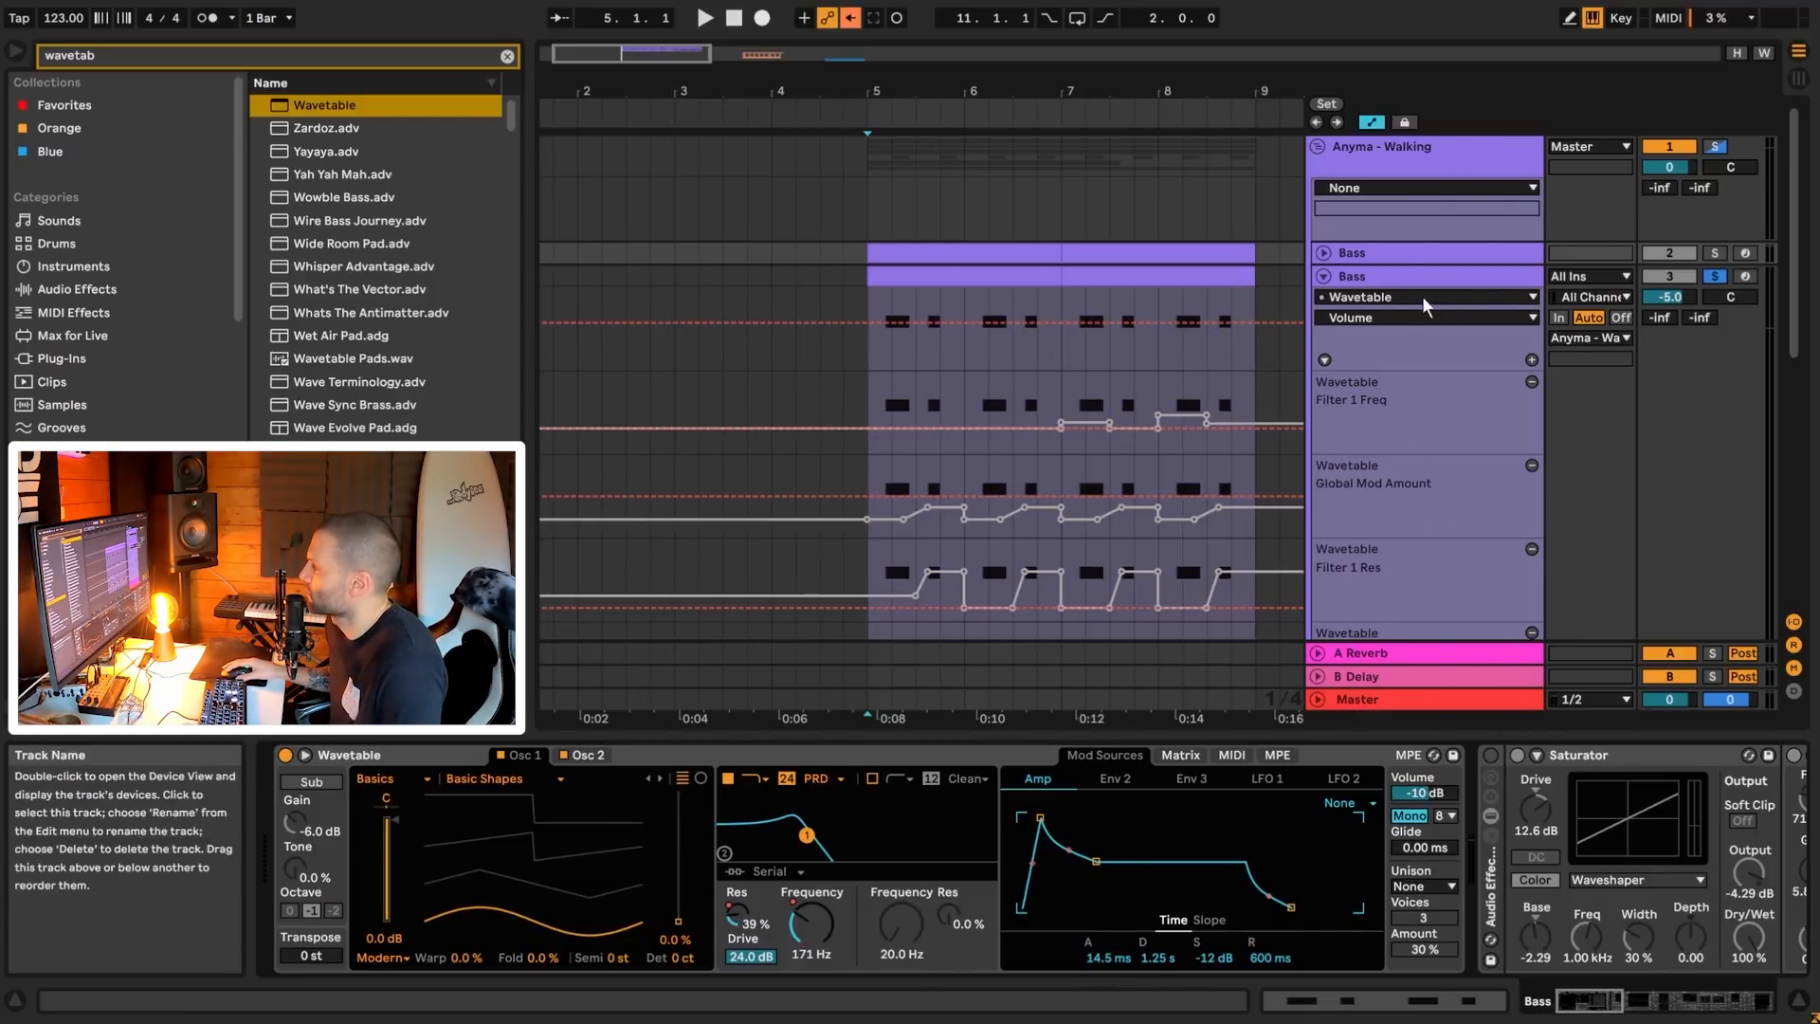
{"action": "left_click", "coordinate": [1395, 269]}
{"action": "left_click", "coordinate": [1106, 954]}
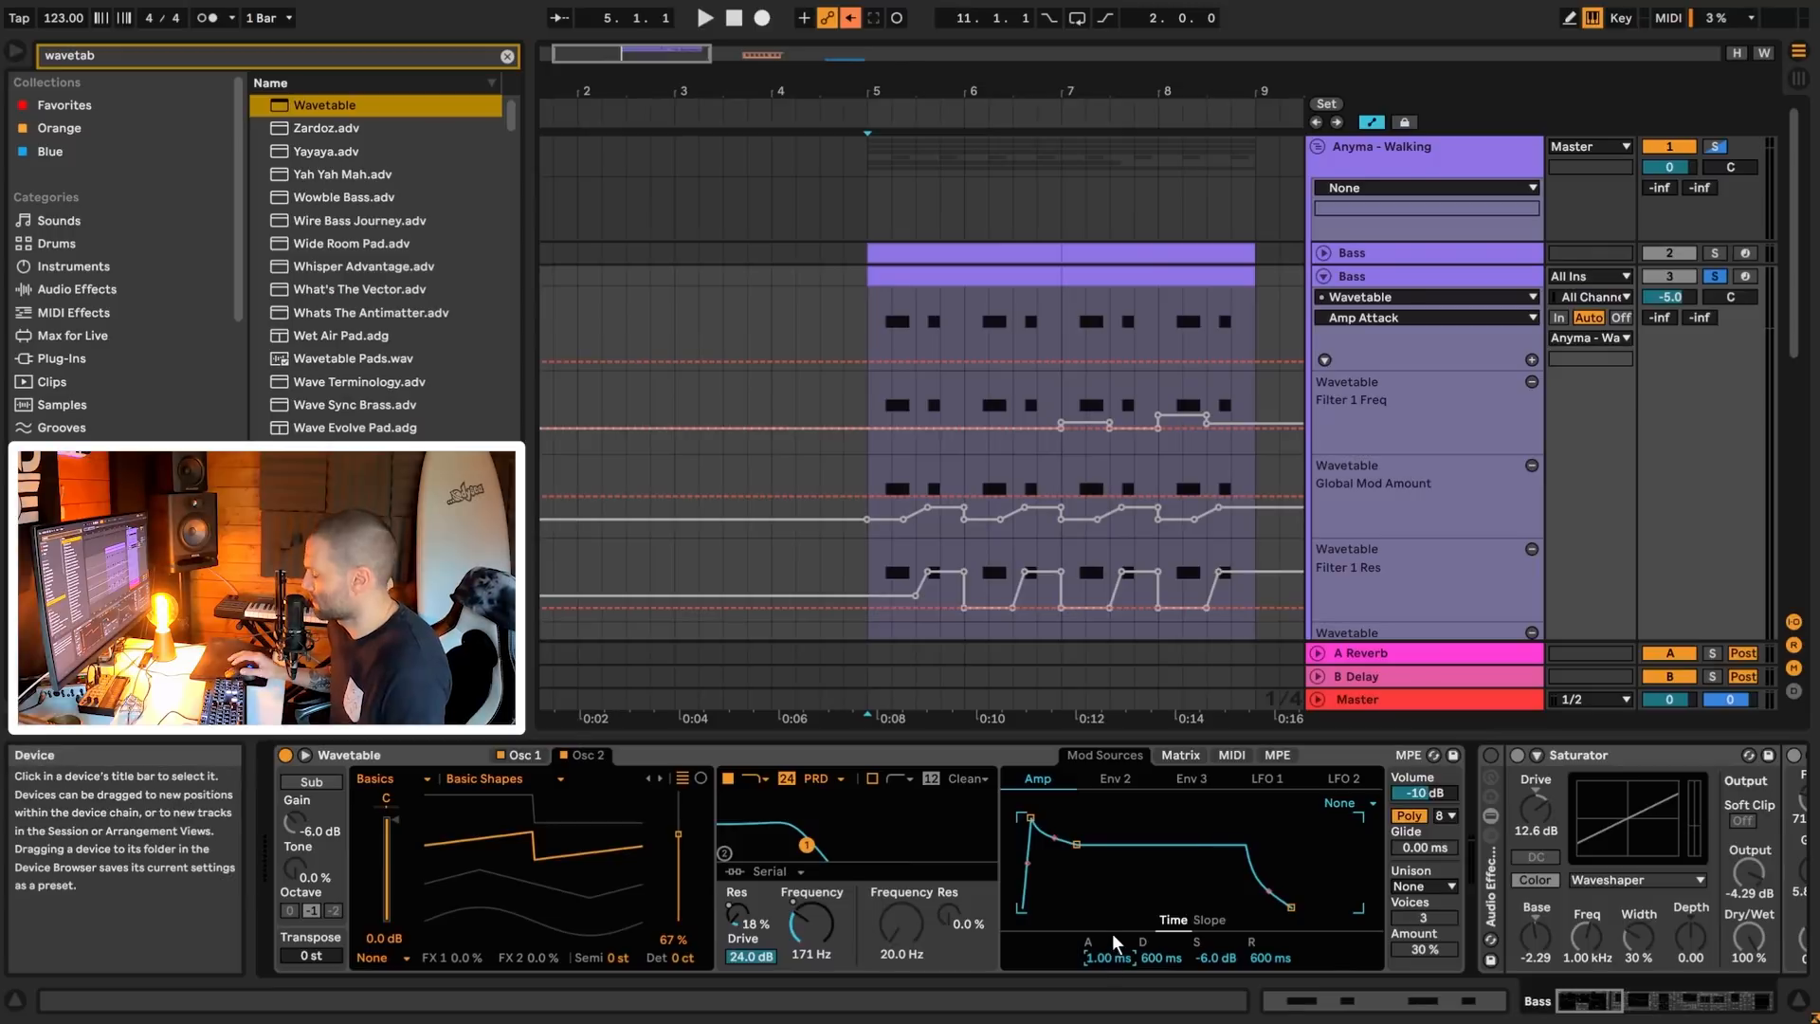
{"action": "type", "text": "14"}
{"action": "key", "text": "Return"}
{"action": "left_click", "coordinate": [1163, 959]}
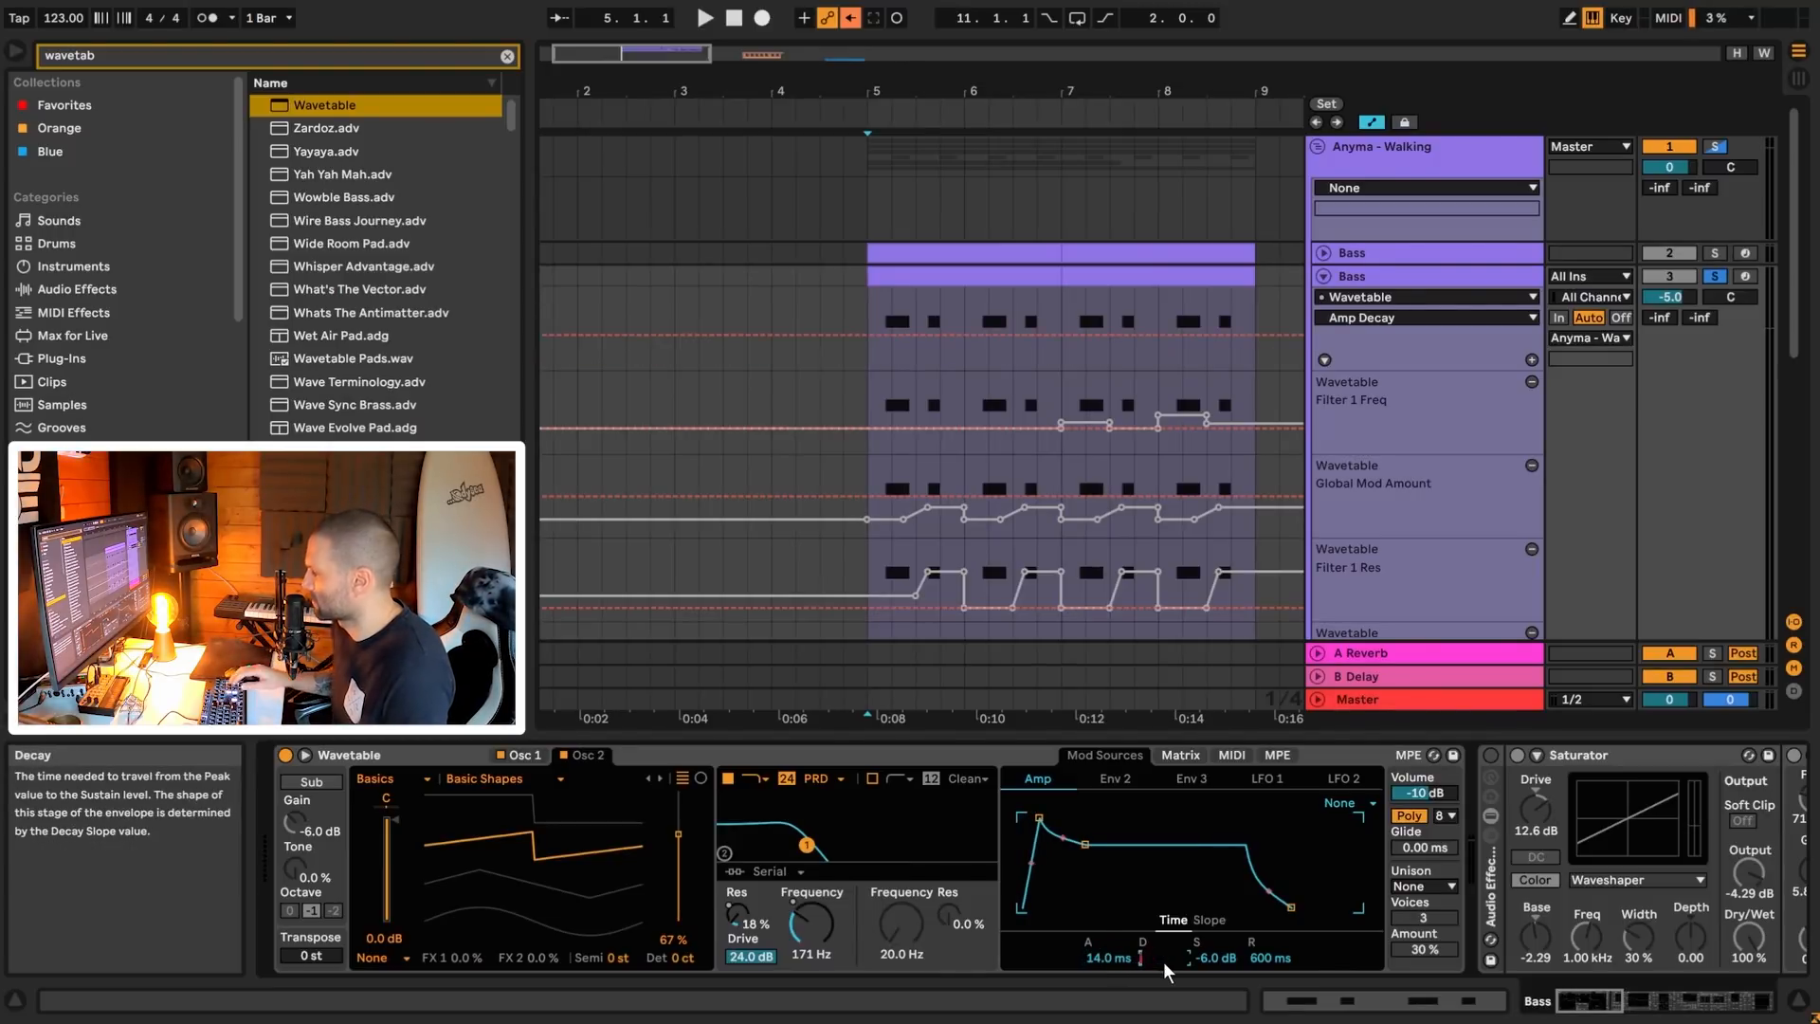
{"action": "type", "text": "1250"}
{"action": "key", "text": "Return"}
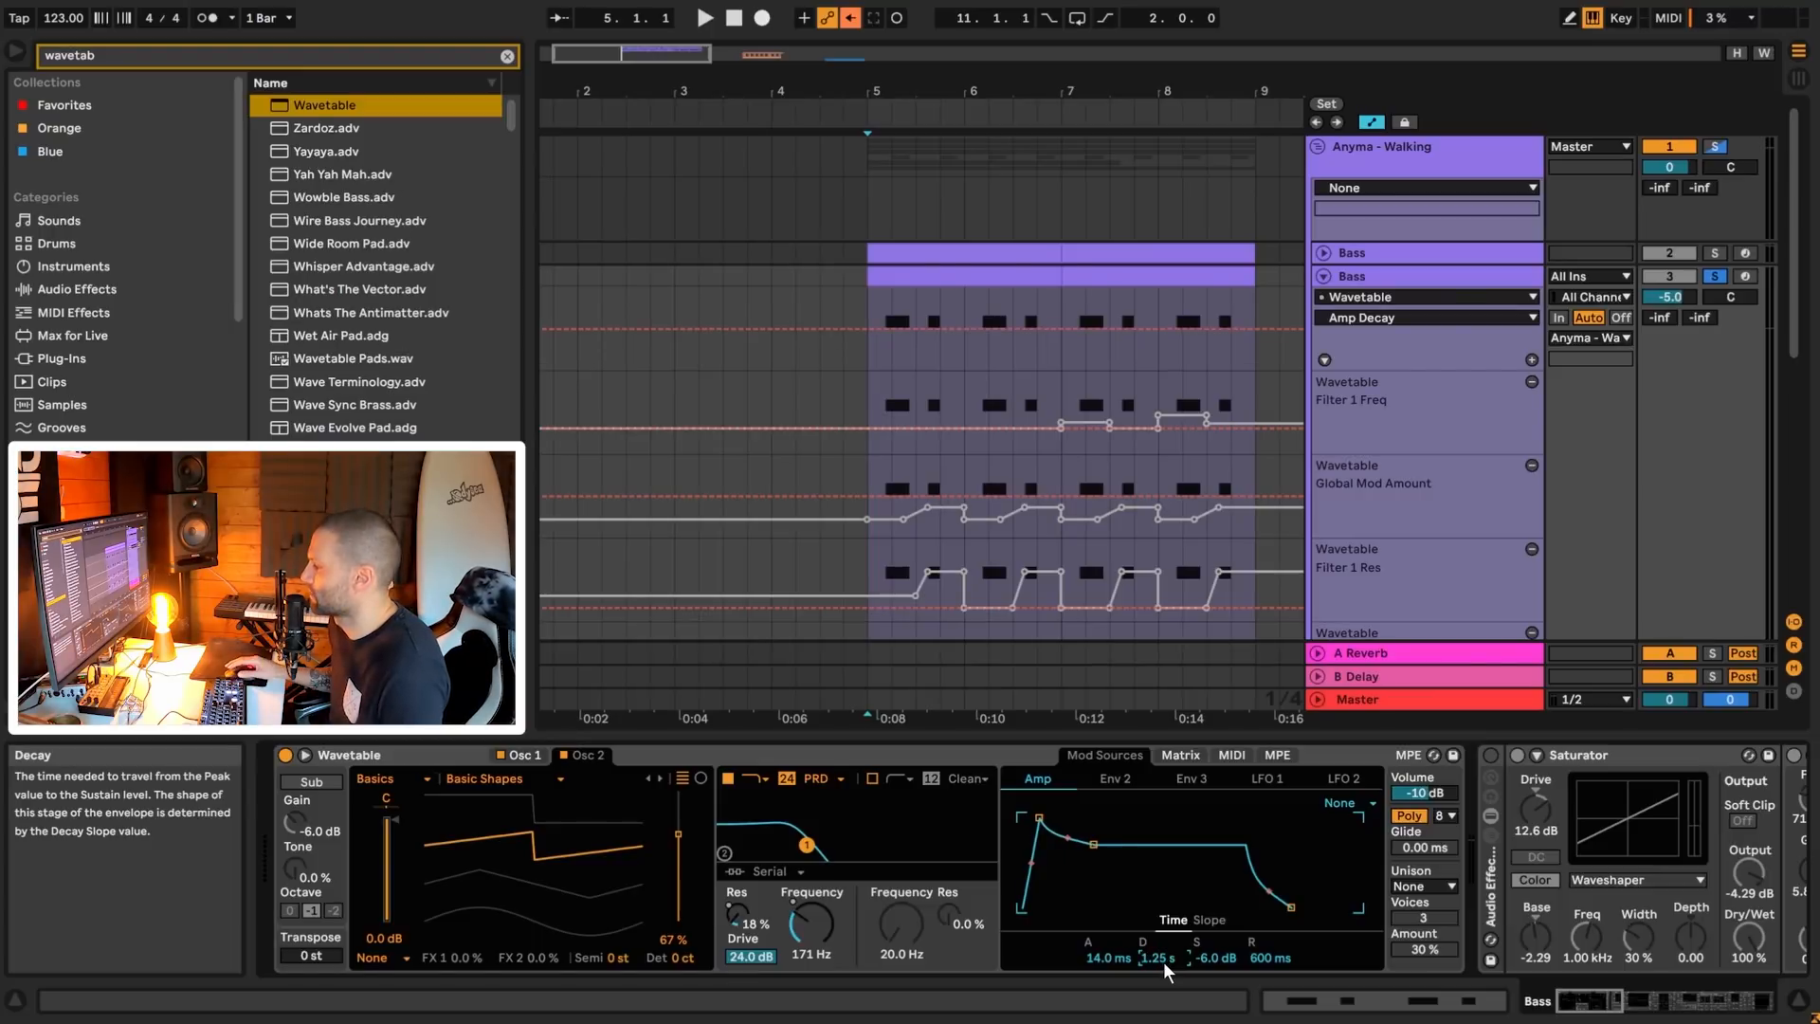
- Set the copied Wavetable's amp envelope sustain to -12 dB, audition it from bar 5, and compare the envelope with the original Bass
{"action": "left_click", "coordinate": [1422, 254]}
{"action": "left_click", "coordinate": [1411, 276]}
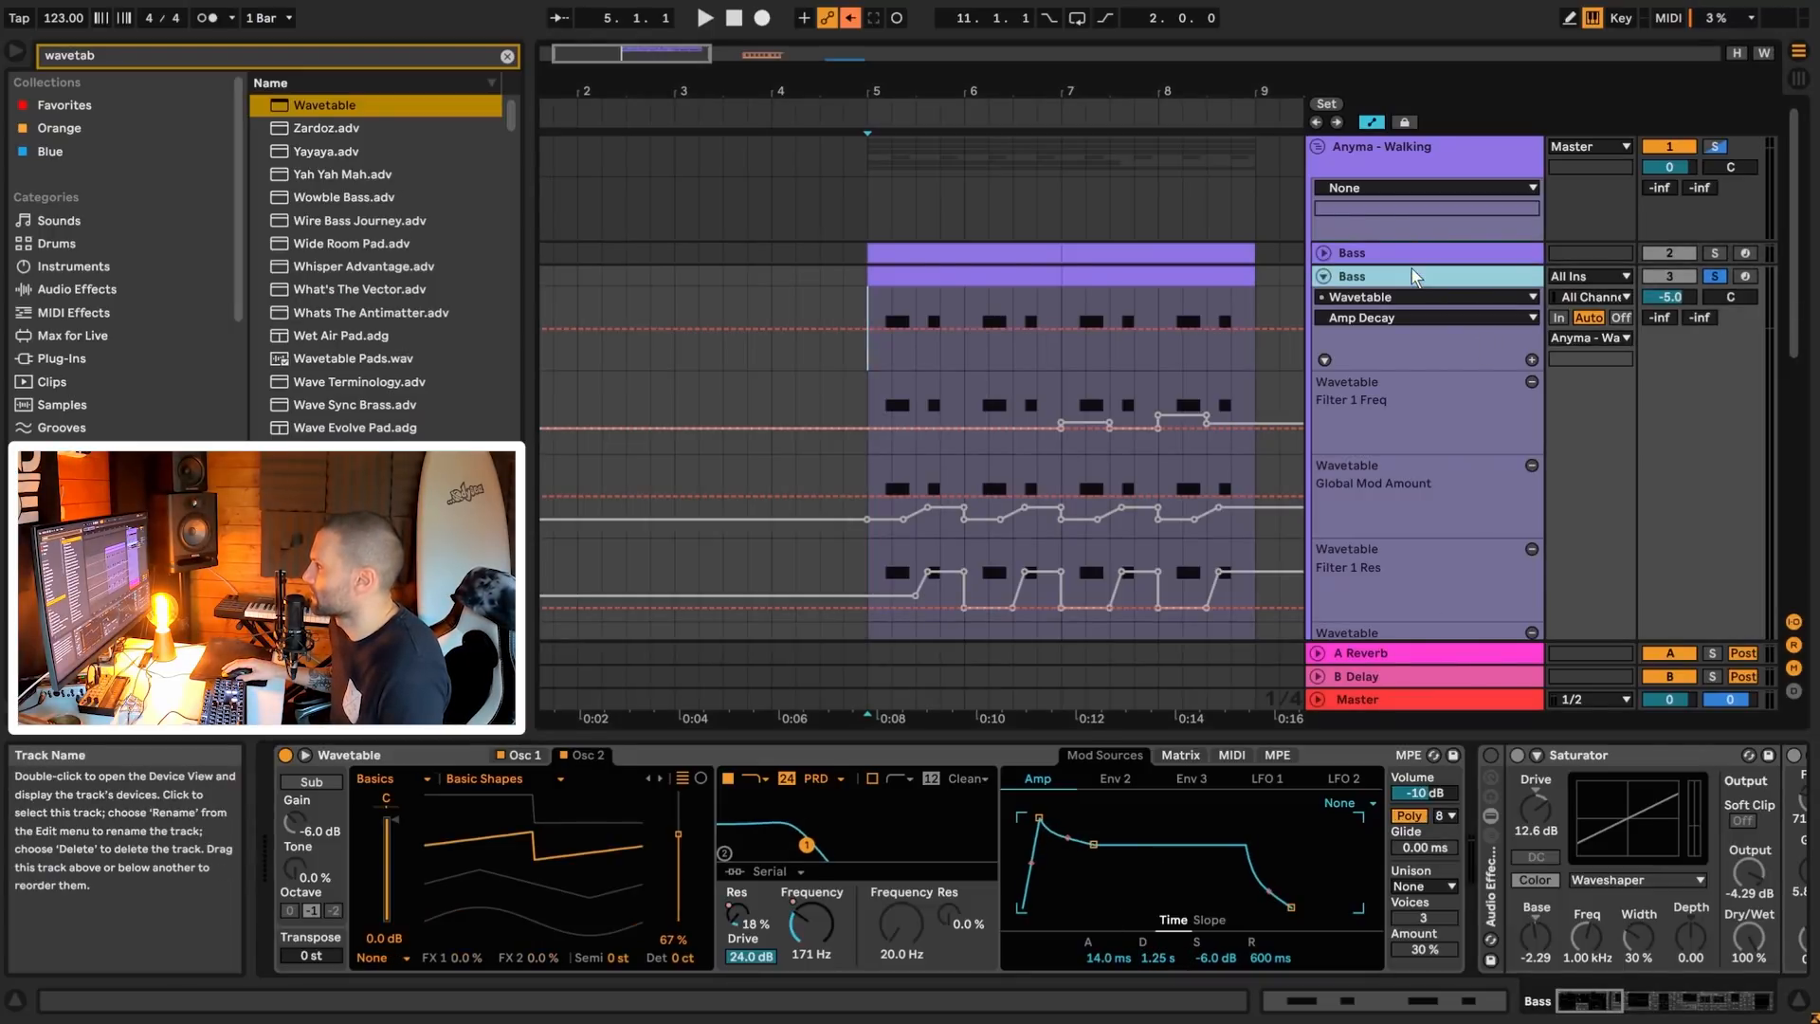
{"action": "left_click", "coordinate": [1214, 957]}
{"action": "type", "text": "-12"}
{"action": "key", "text": "Return"}
{"action": "left_click", "coordinate": [995, 276]}
{"action": "key", "text": "space"}
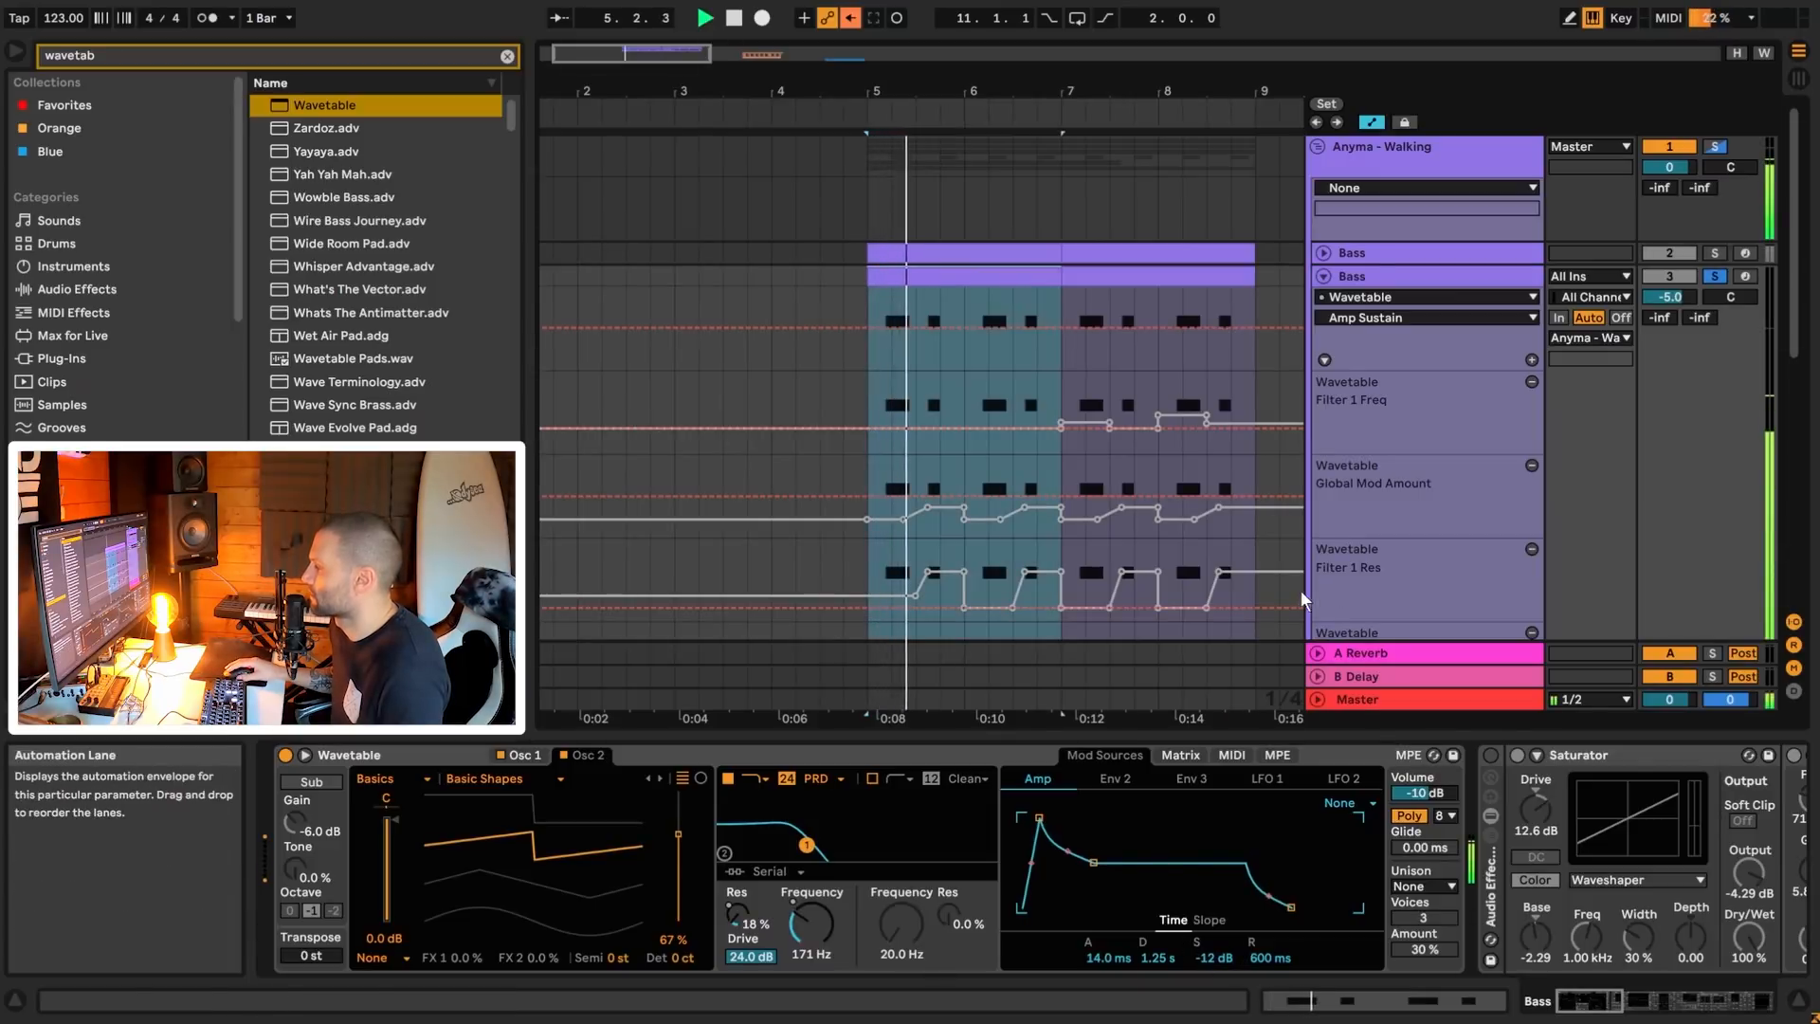
{"action": "left_click", "coordinate": [1388, 252]}
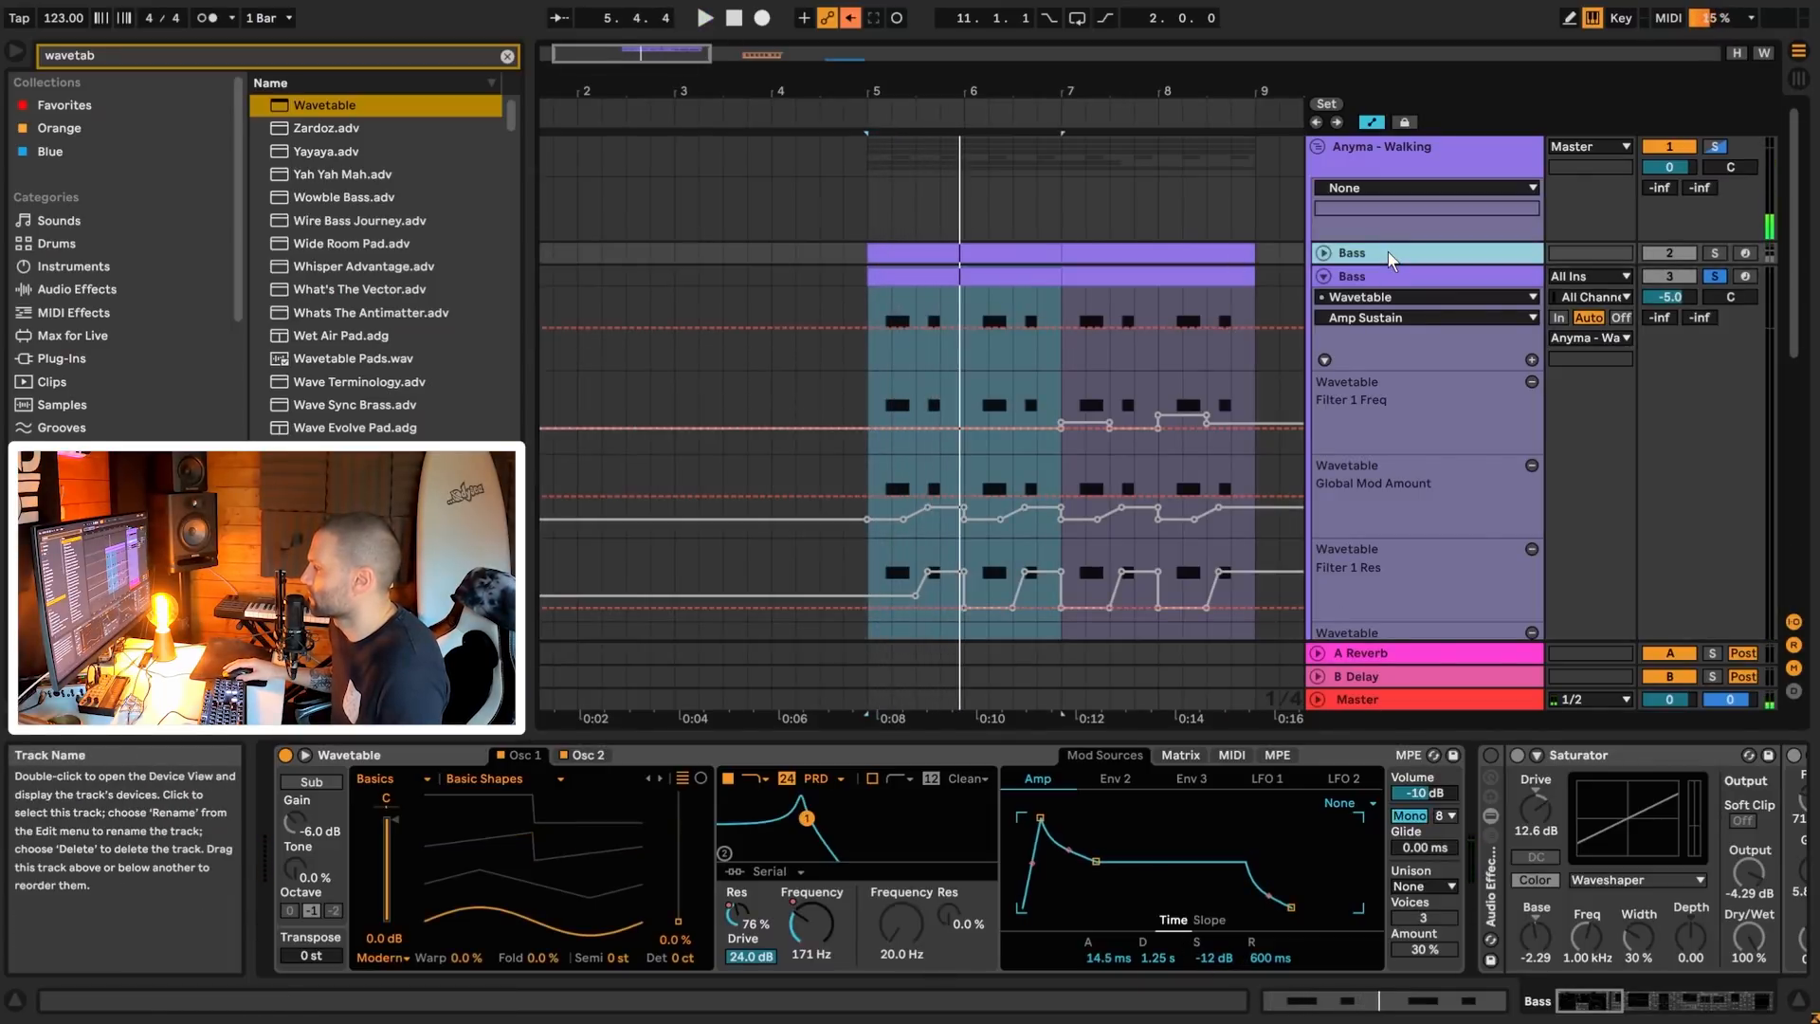
{"action": "left_click", "coordinate": [1393, 271]}
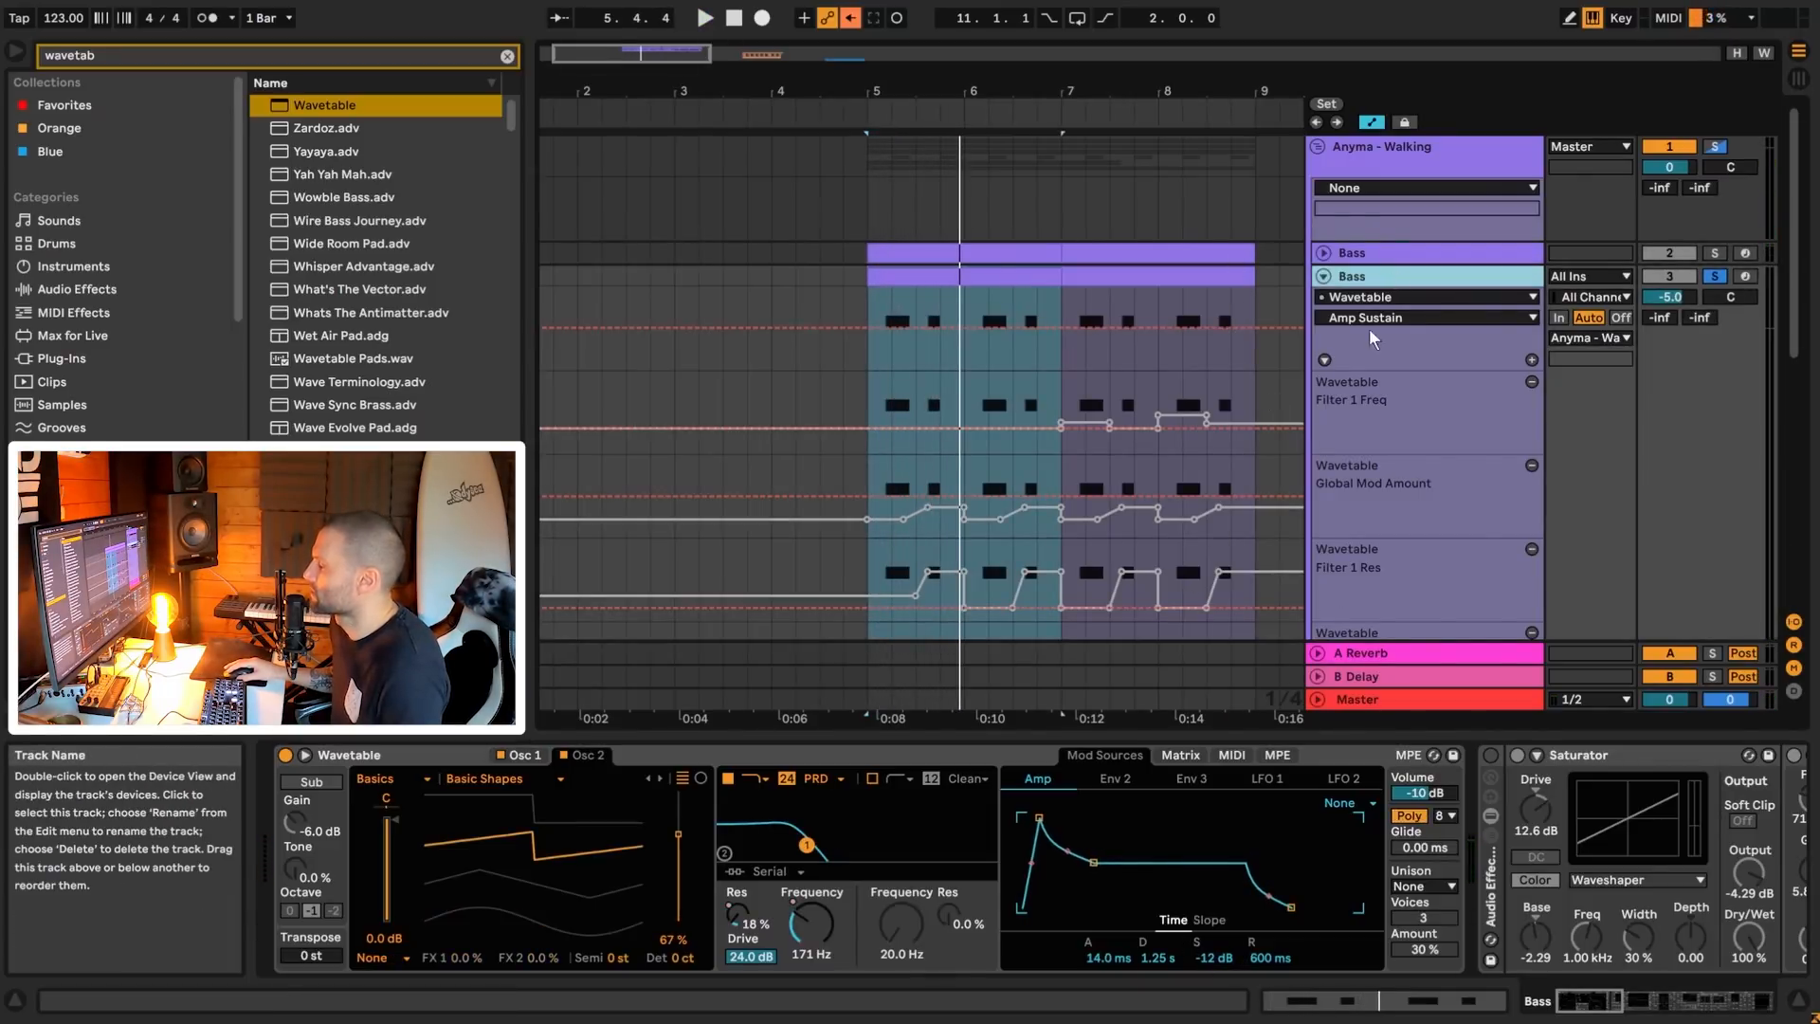
- Route Env 2 to Filter 1 Freq with amount 42 on the copied Wavetable, using the original Bass's modulation matrix as reference, and audition it
{"action": "left_click", "coordinate": [1365, 254]}
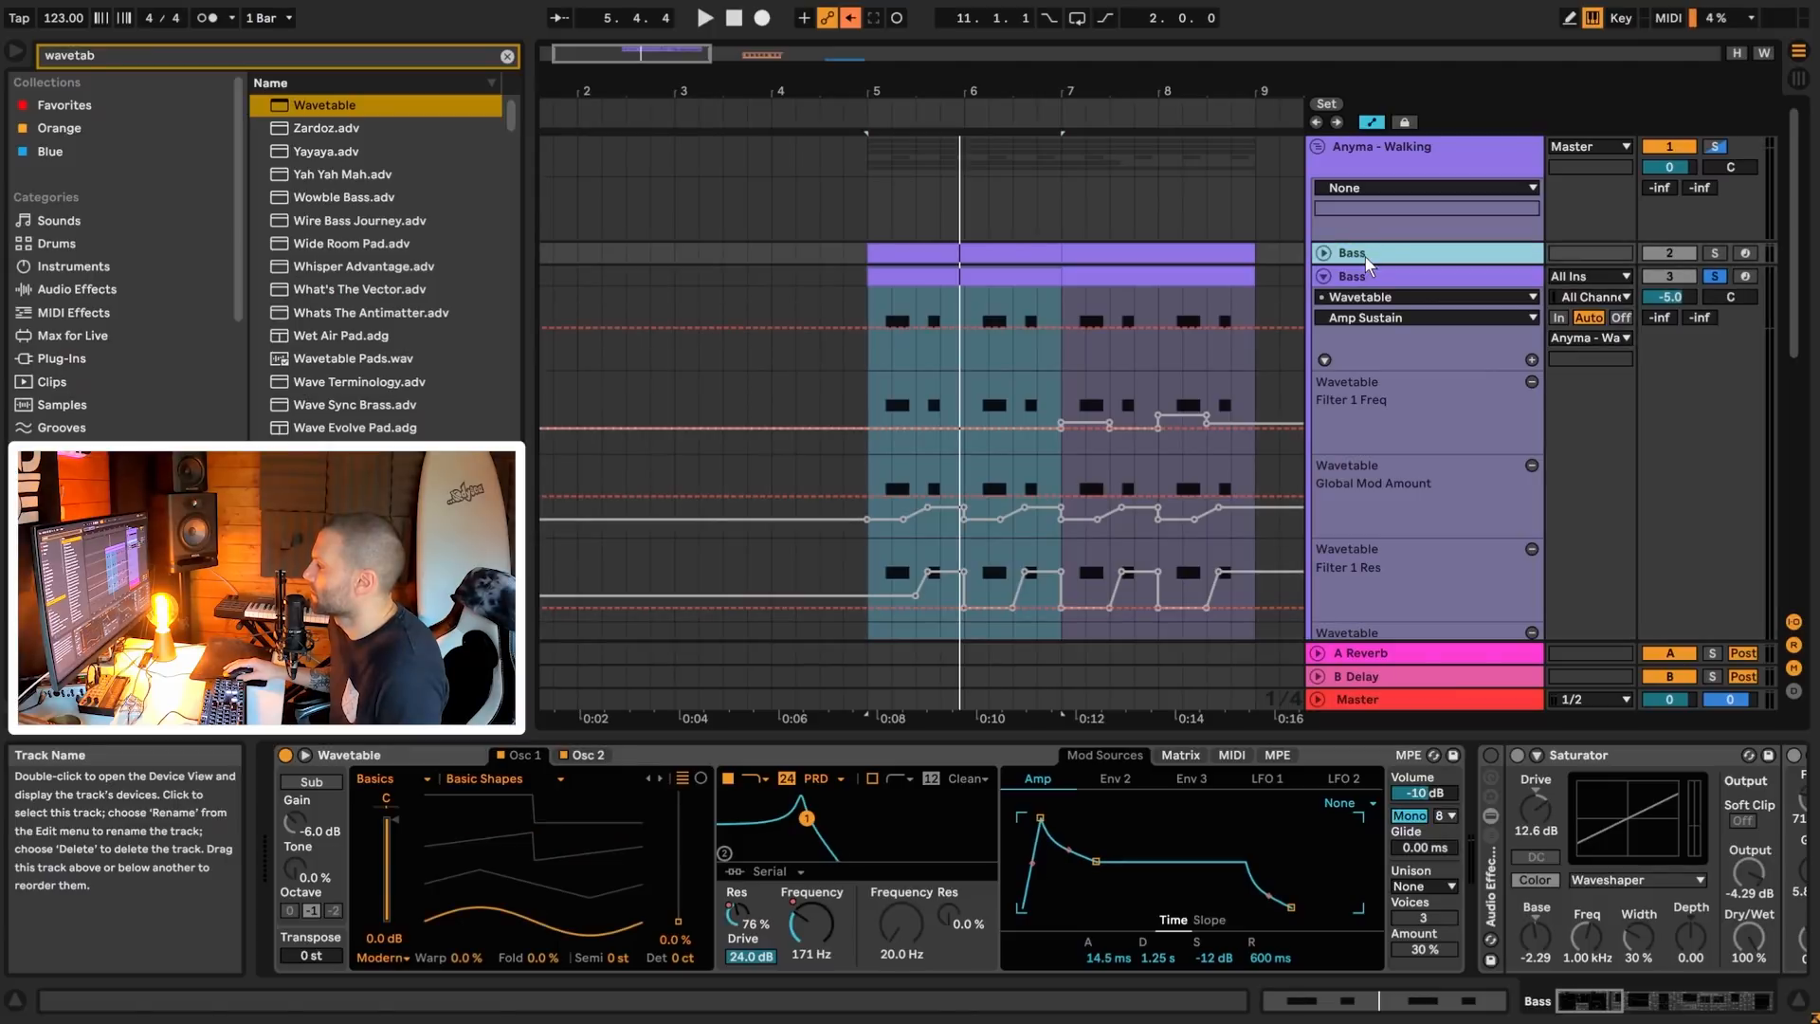
{"action": "left_click", "coordinate": [1122, 777]}
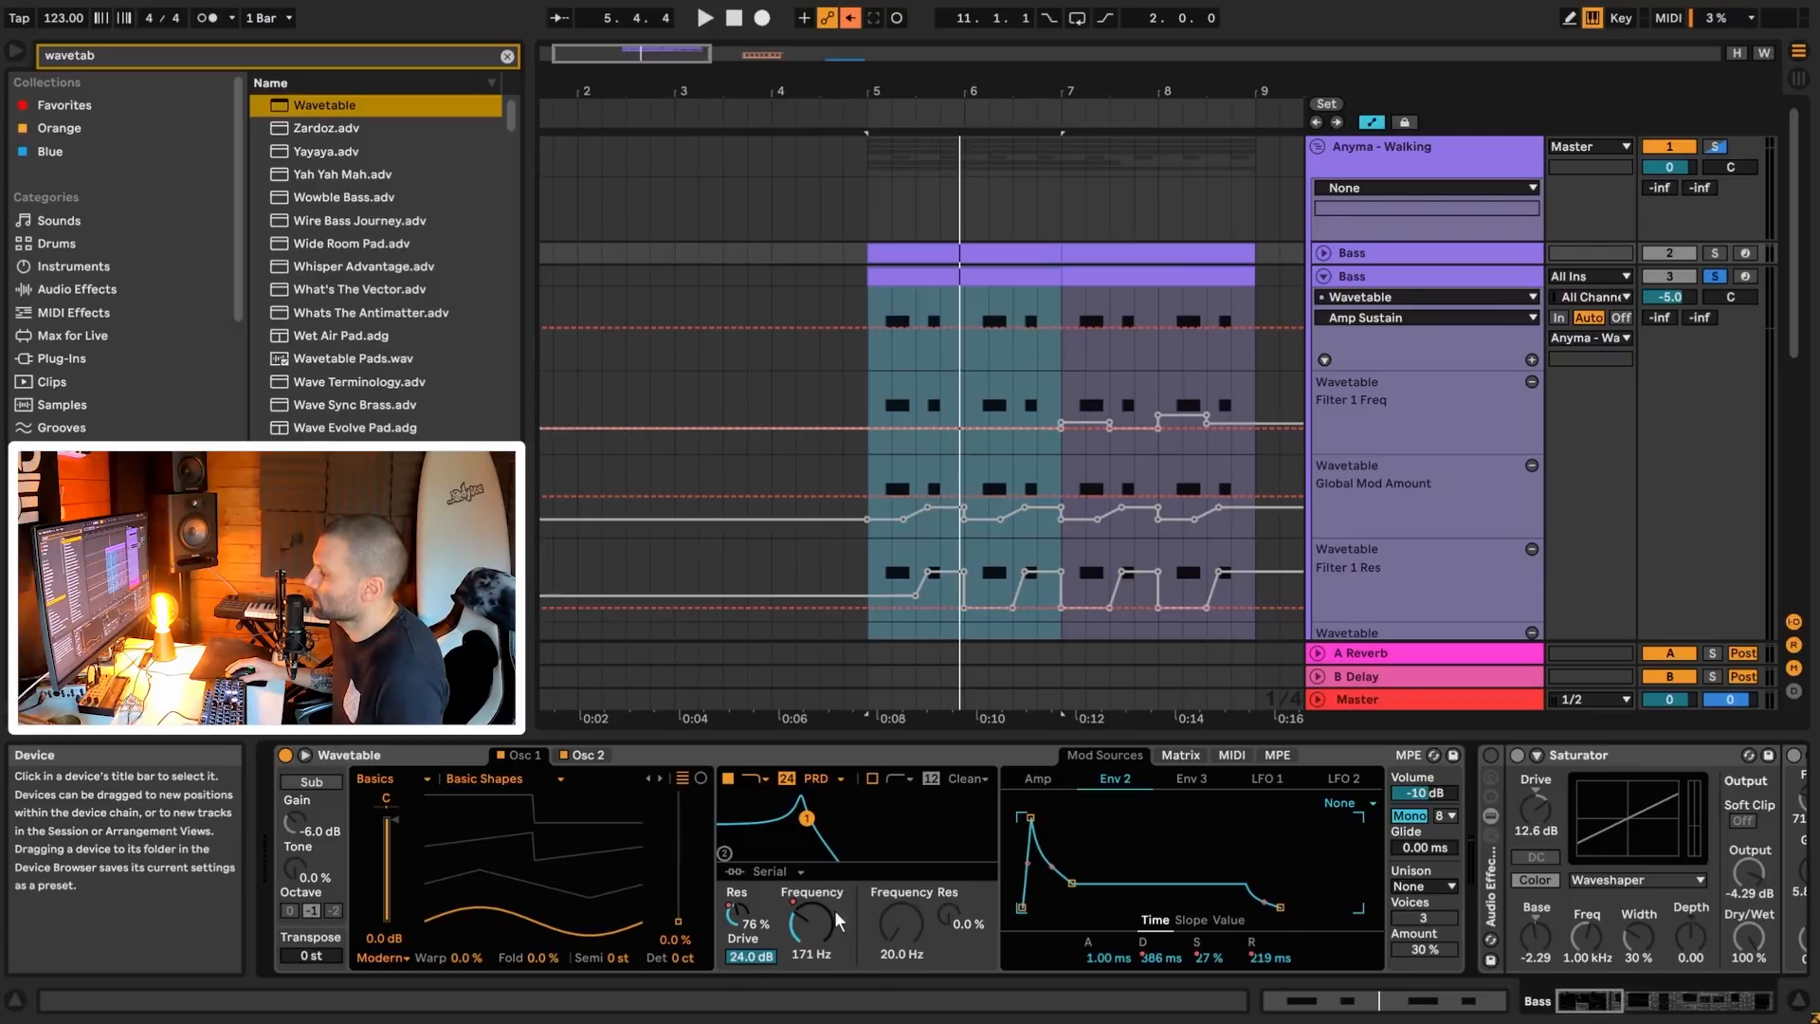
{"action": "left_click", "coordinate": [1177, 756]}
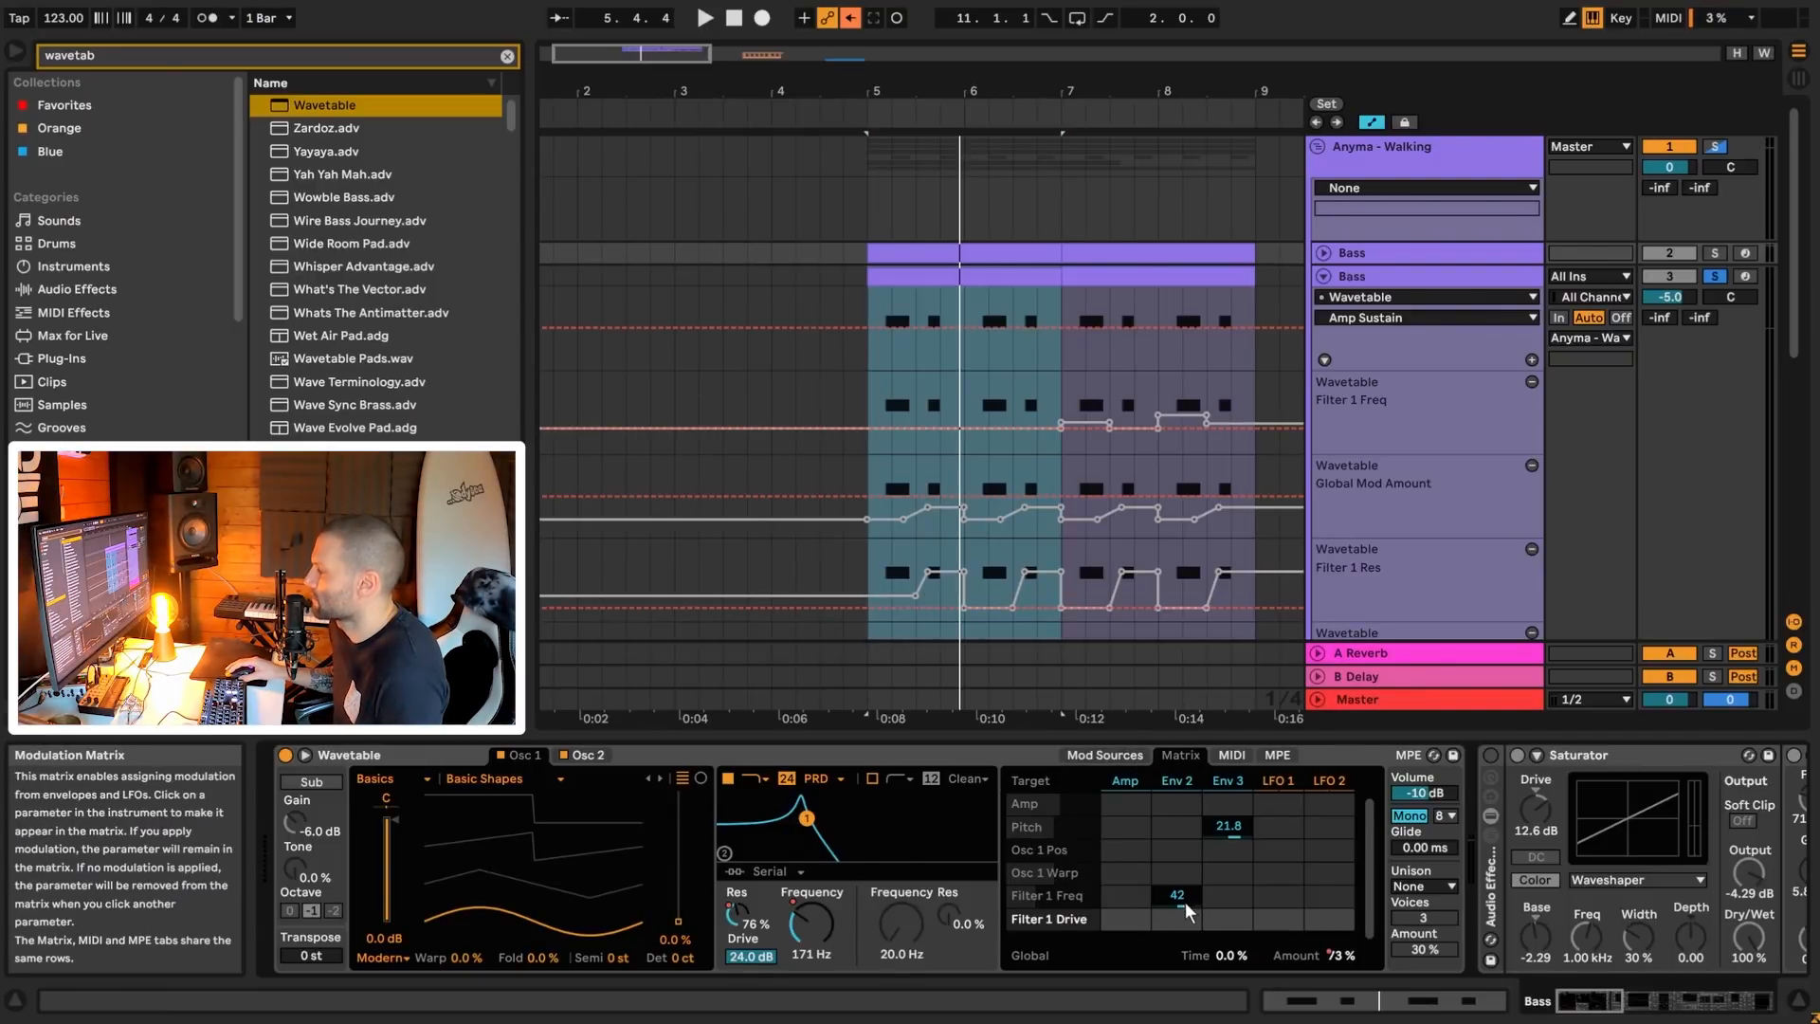
{"action": "left_click", "coordinate": [1384, 275]}
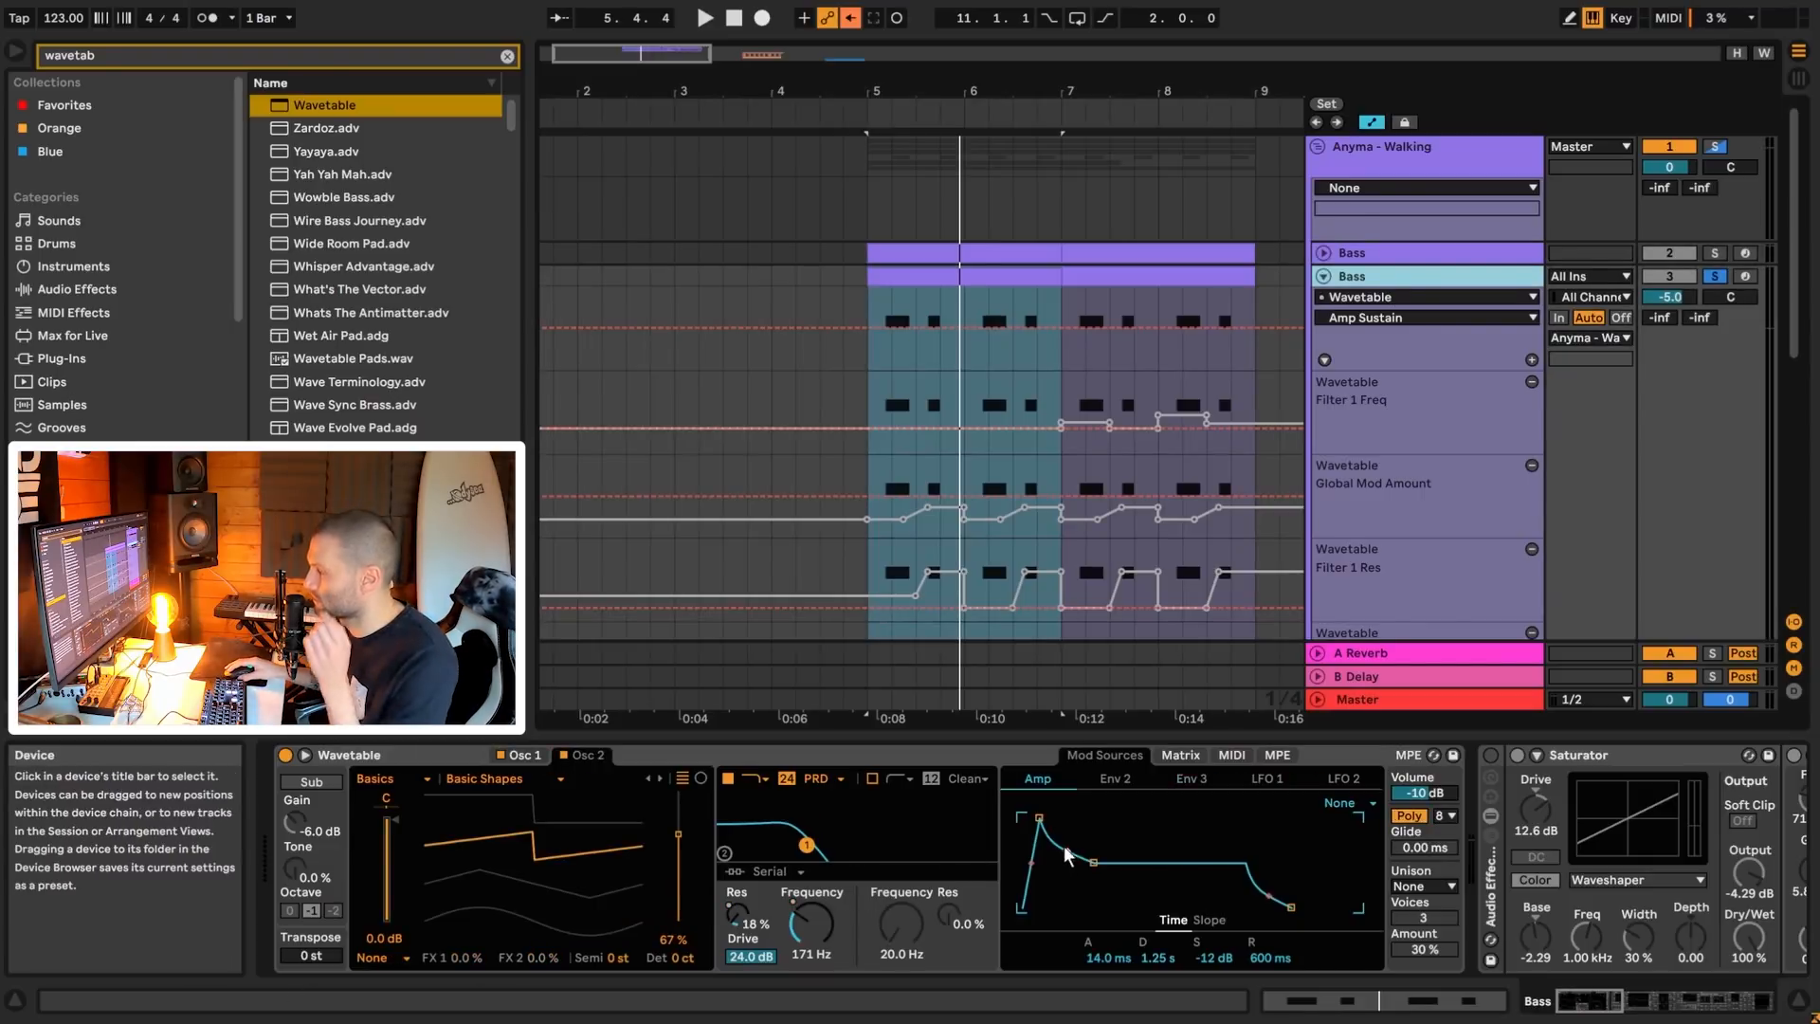
{"action": "left_click", "coordinate": [1179, 754]}
{"action": "left_click", "coordinate": [813, 924]}
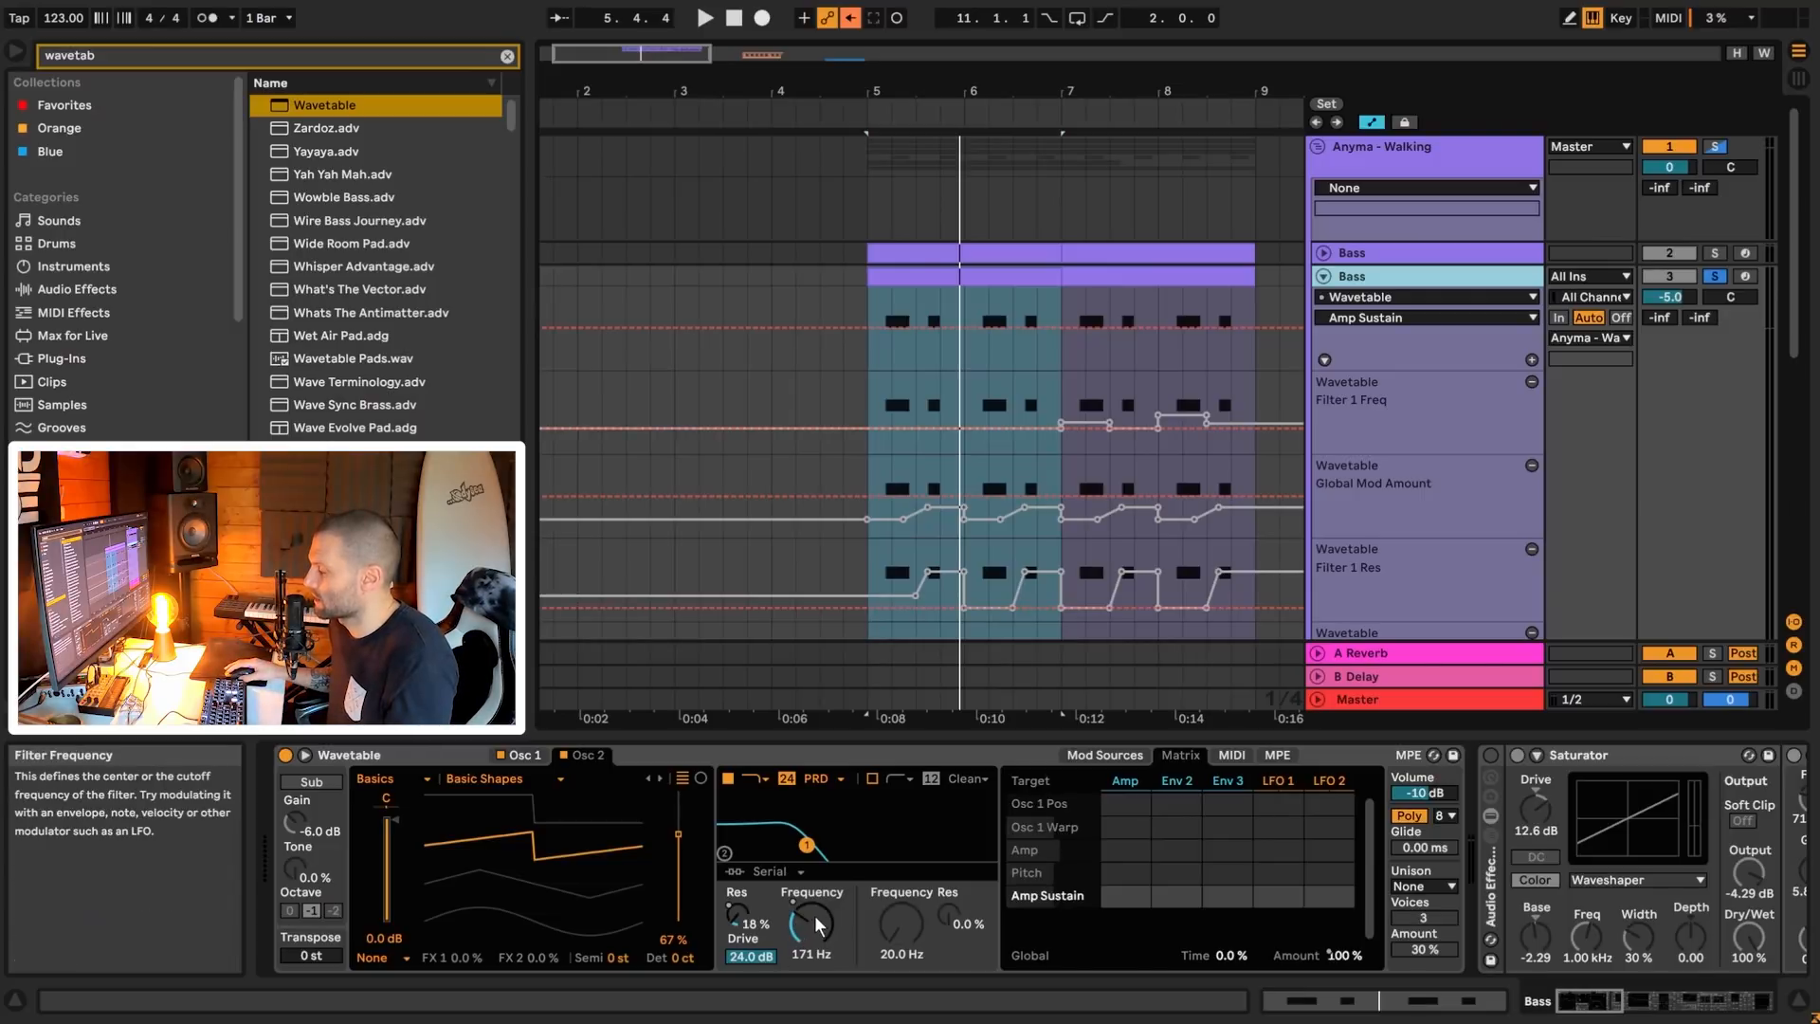
{"action": "left_click_drag", "start_coordinate": [1181, 898], "coordinate": [1181, 905]}
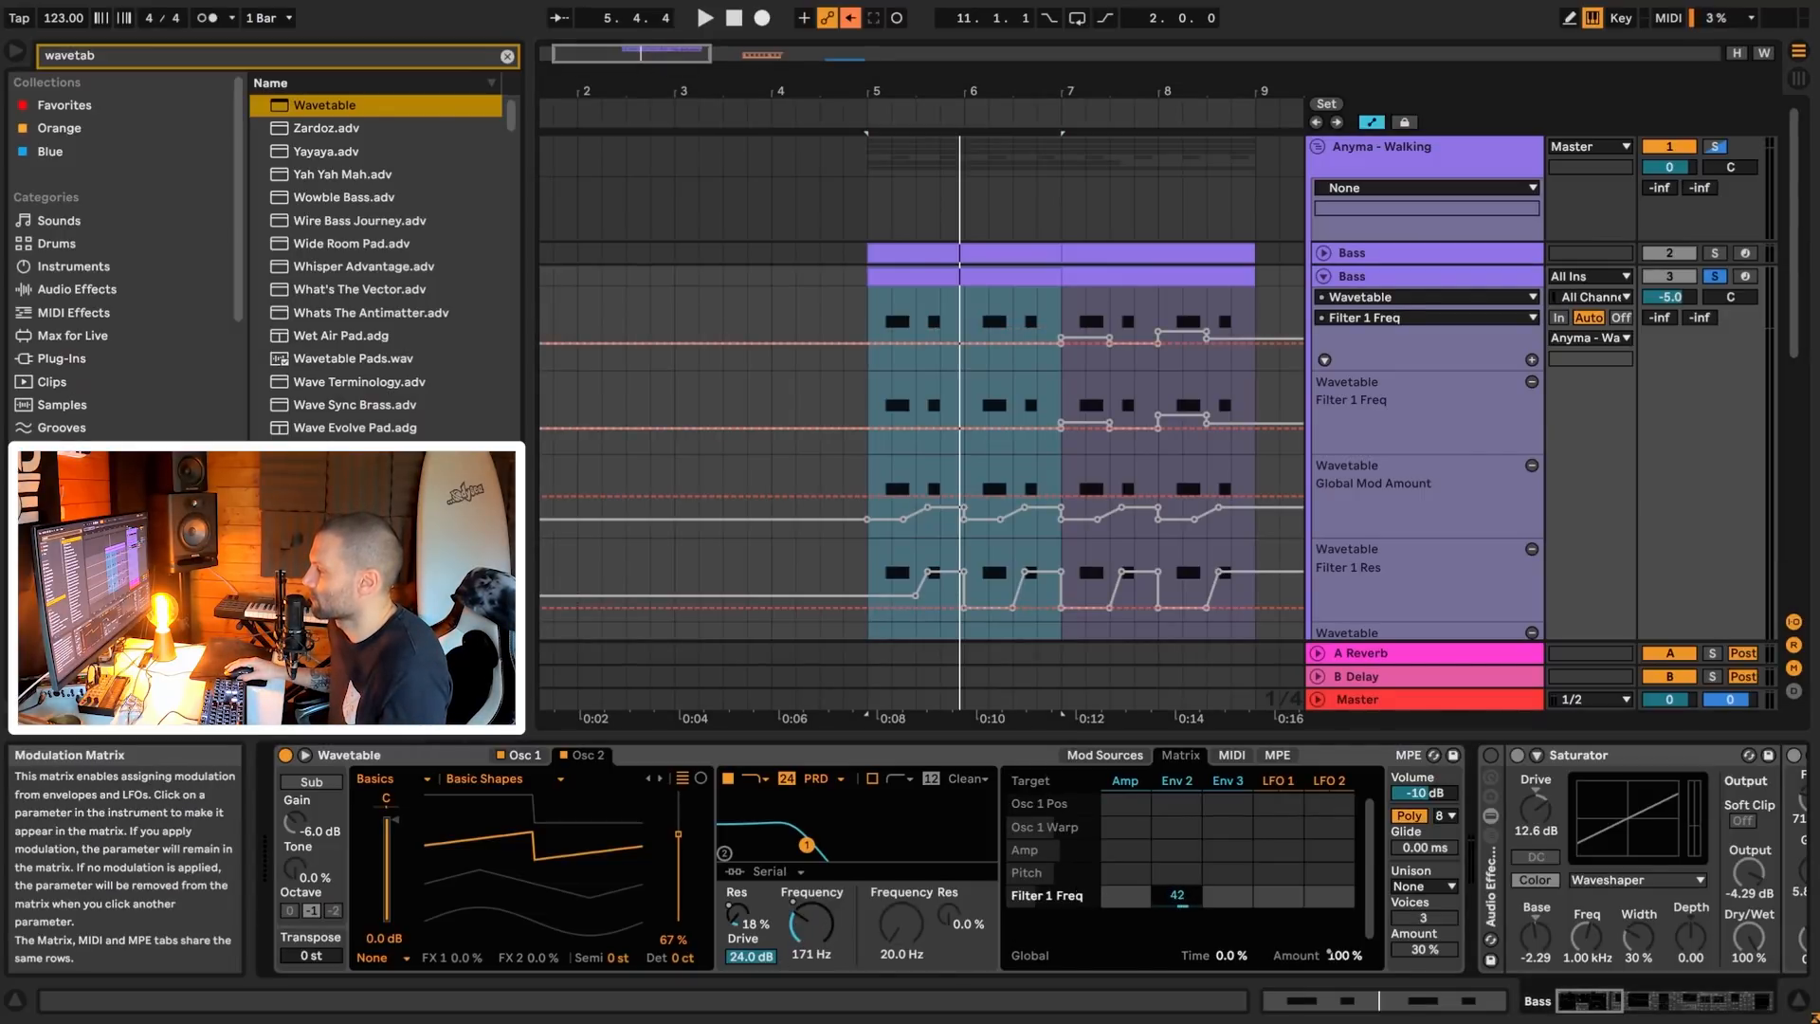
{"action": "left_click", "coordinate": [1362, 254]}
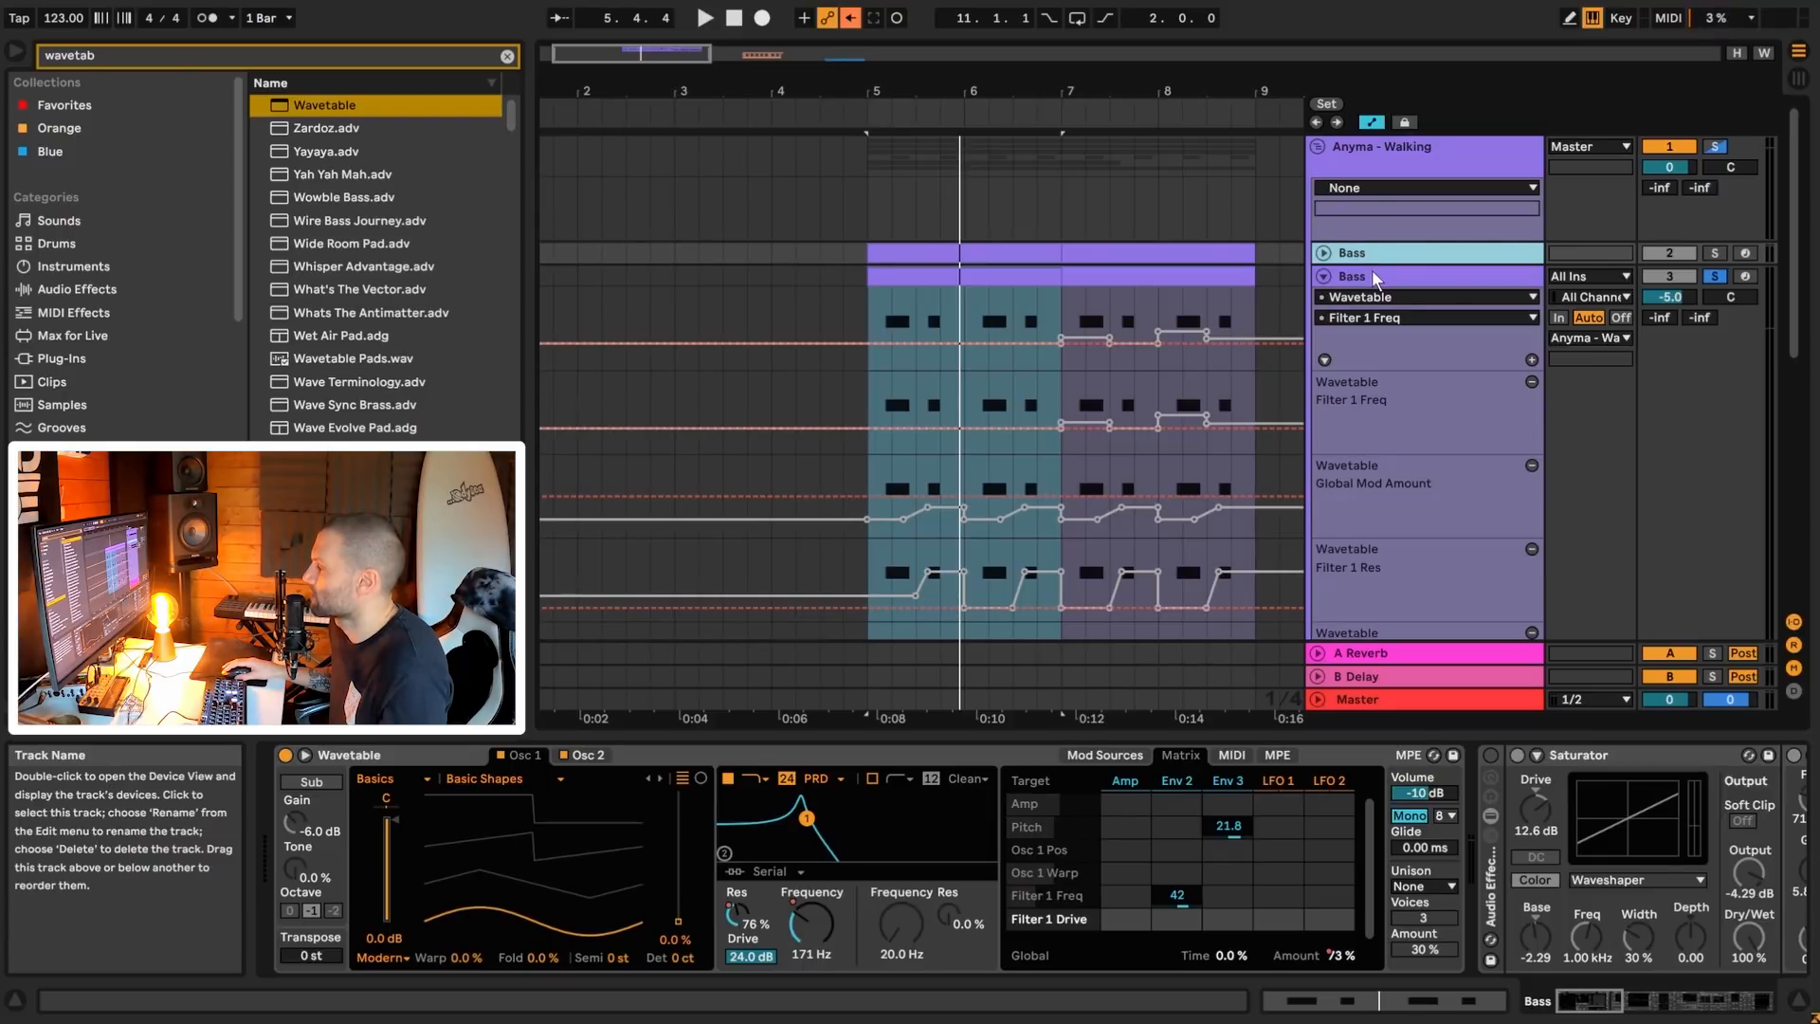
{"action": "left_click", "coordinate": [1372, 272]}
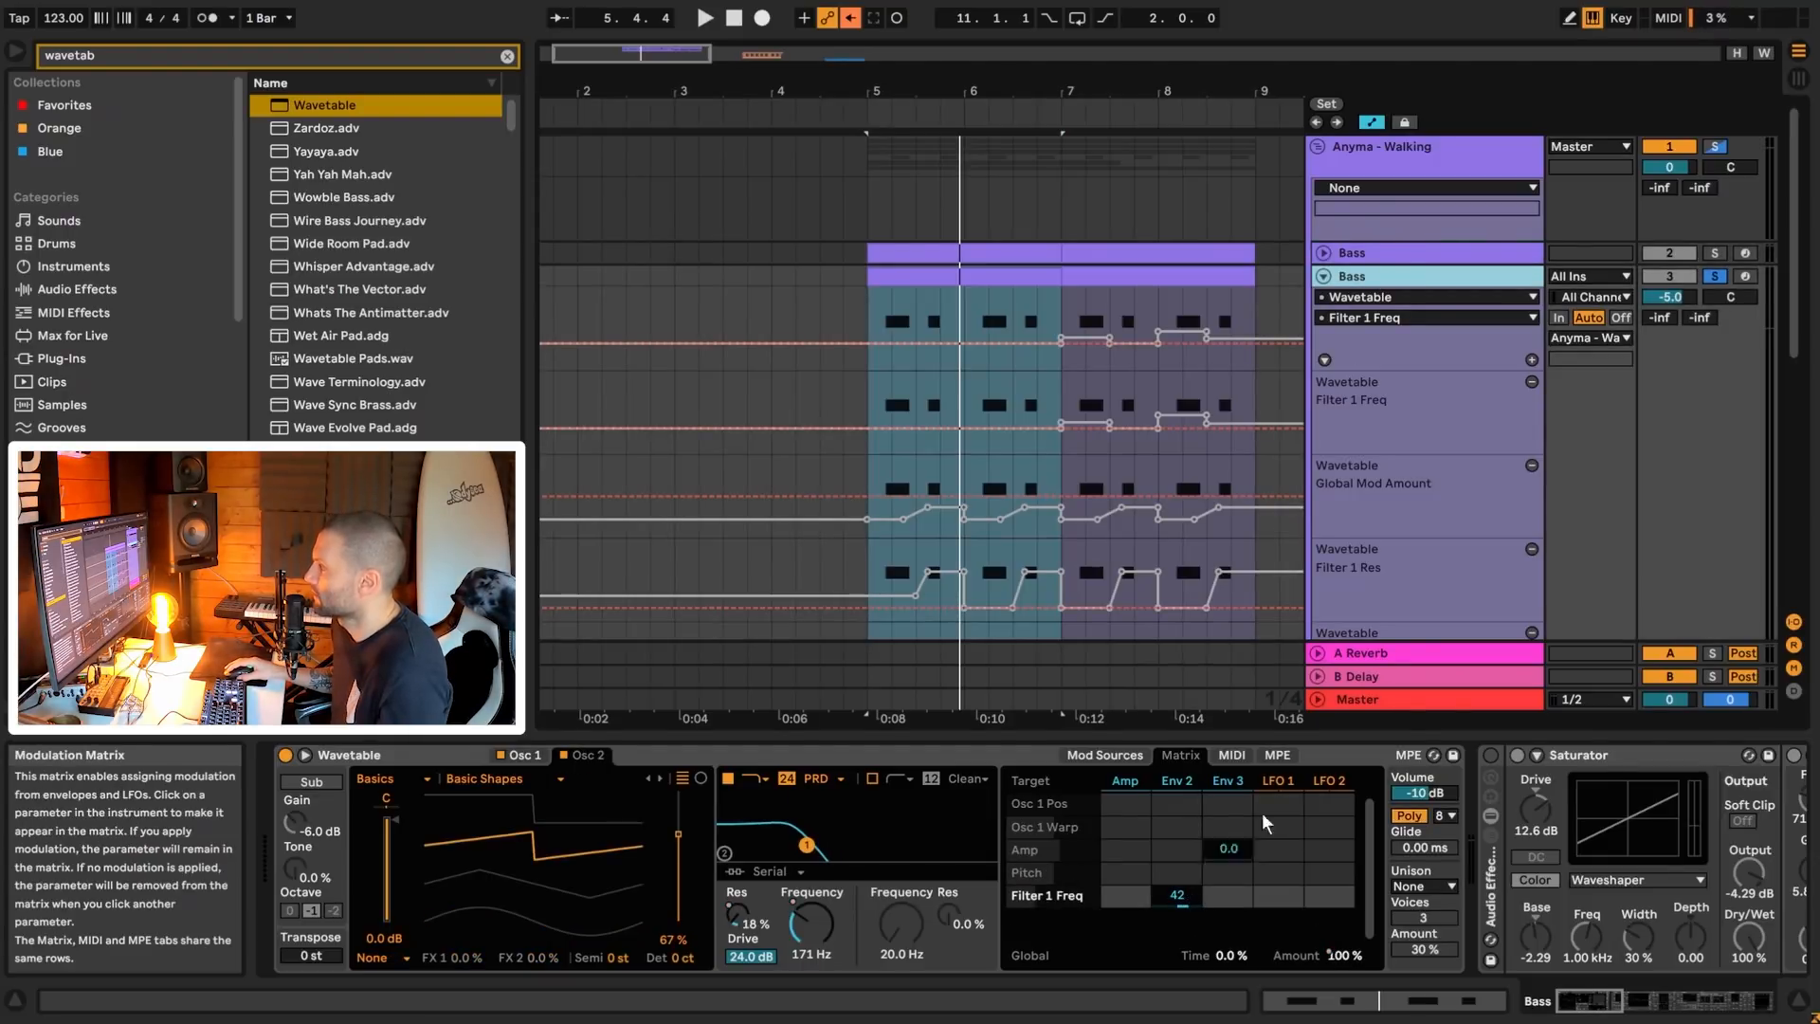
{"action": "key", "text": "space"}
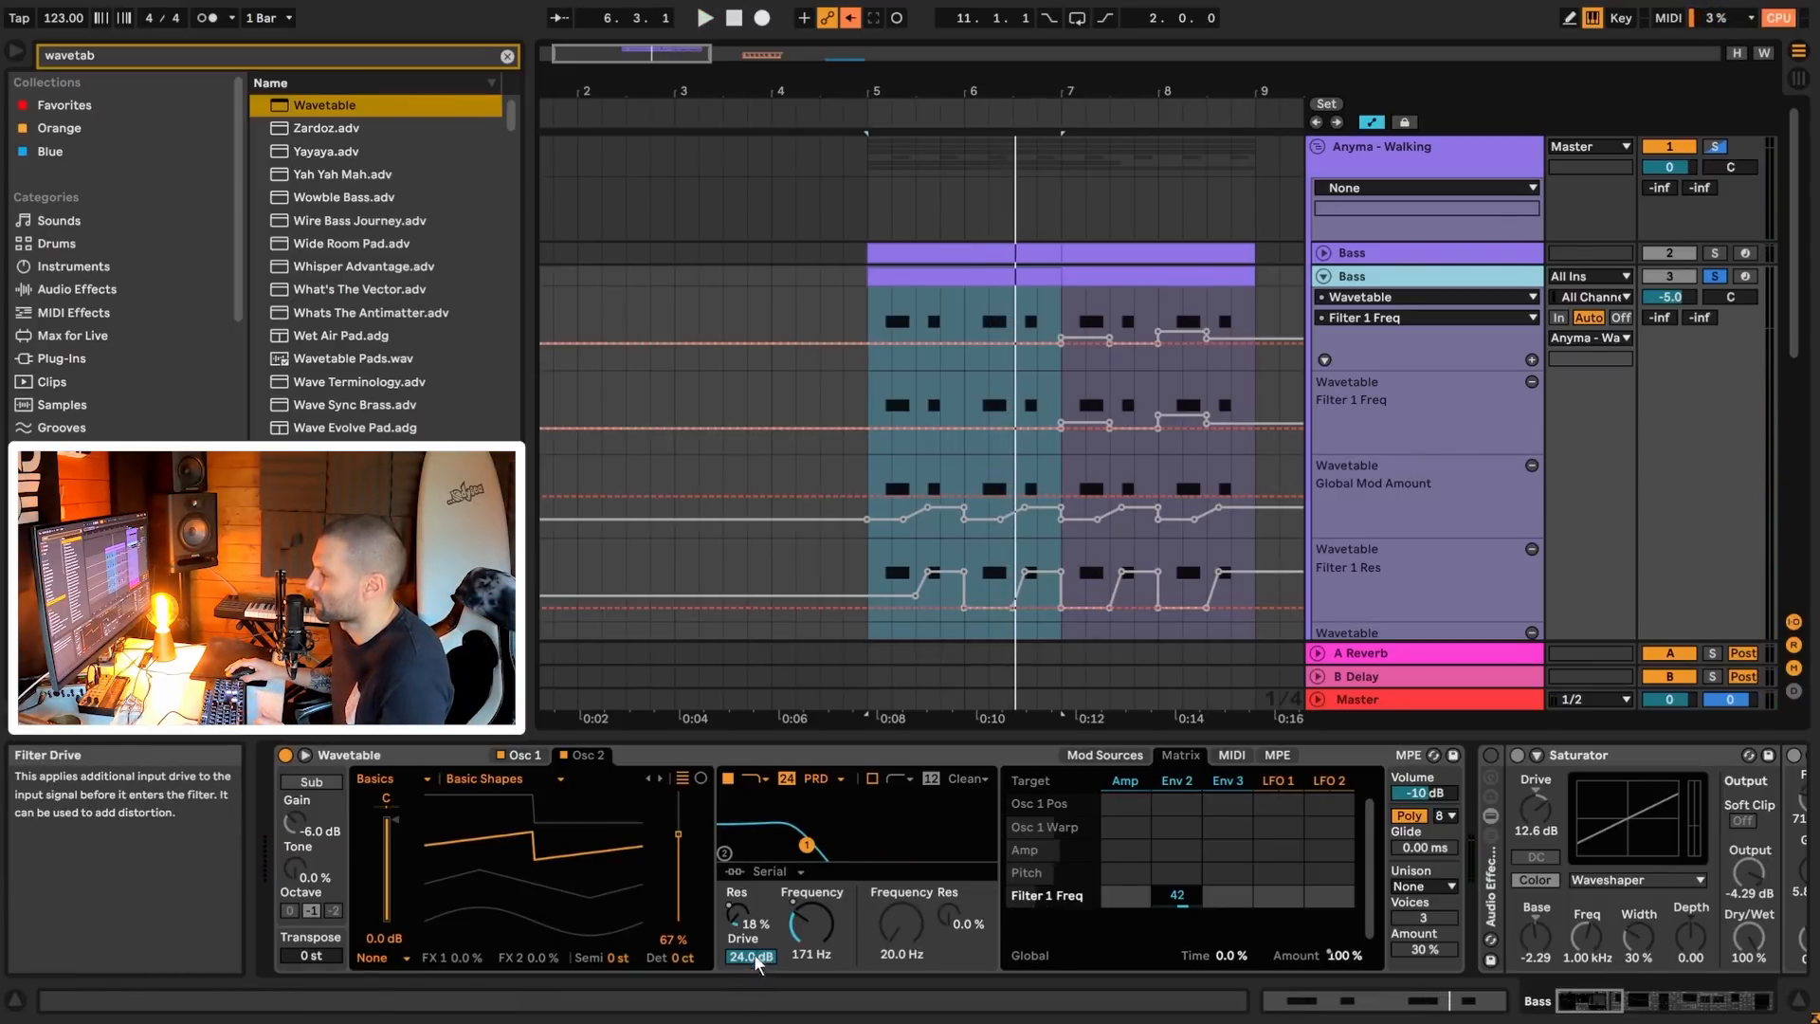
- Examine the original Bass's Env 2 envelope at bar 5 and unfold the track's automation lanes down to Env 2 Decay and Release
{"action": "left_click", "coordinate": [1355, 253]}
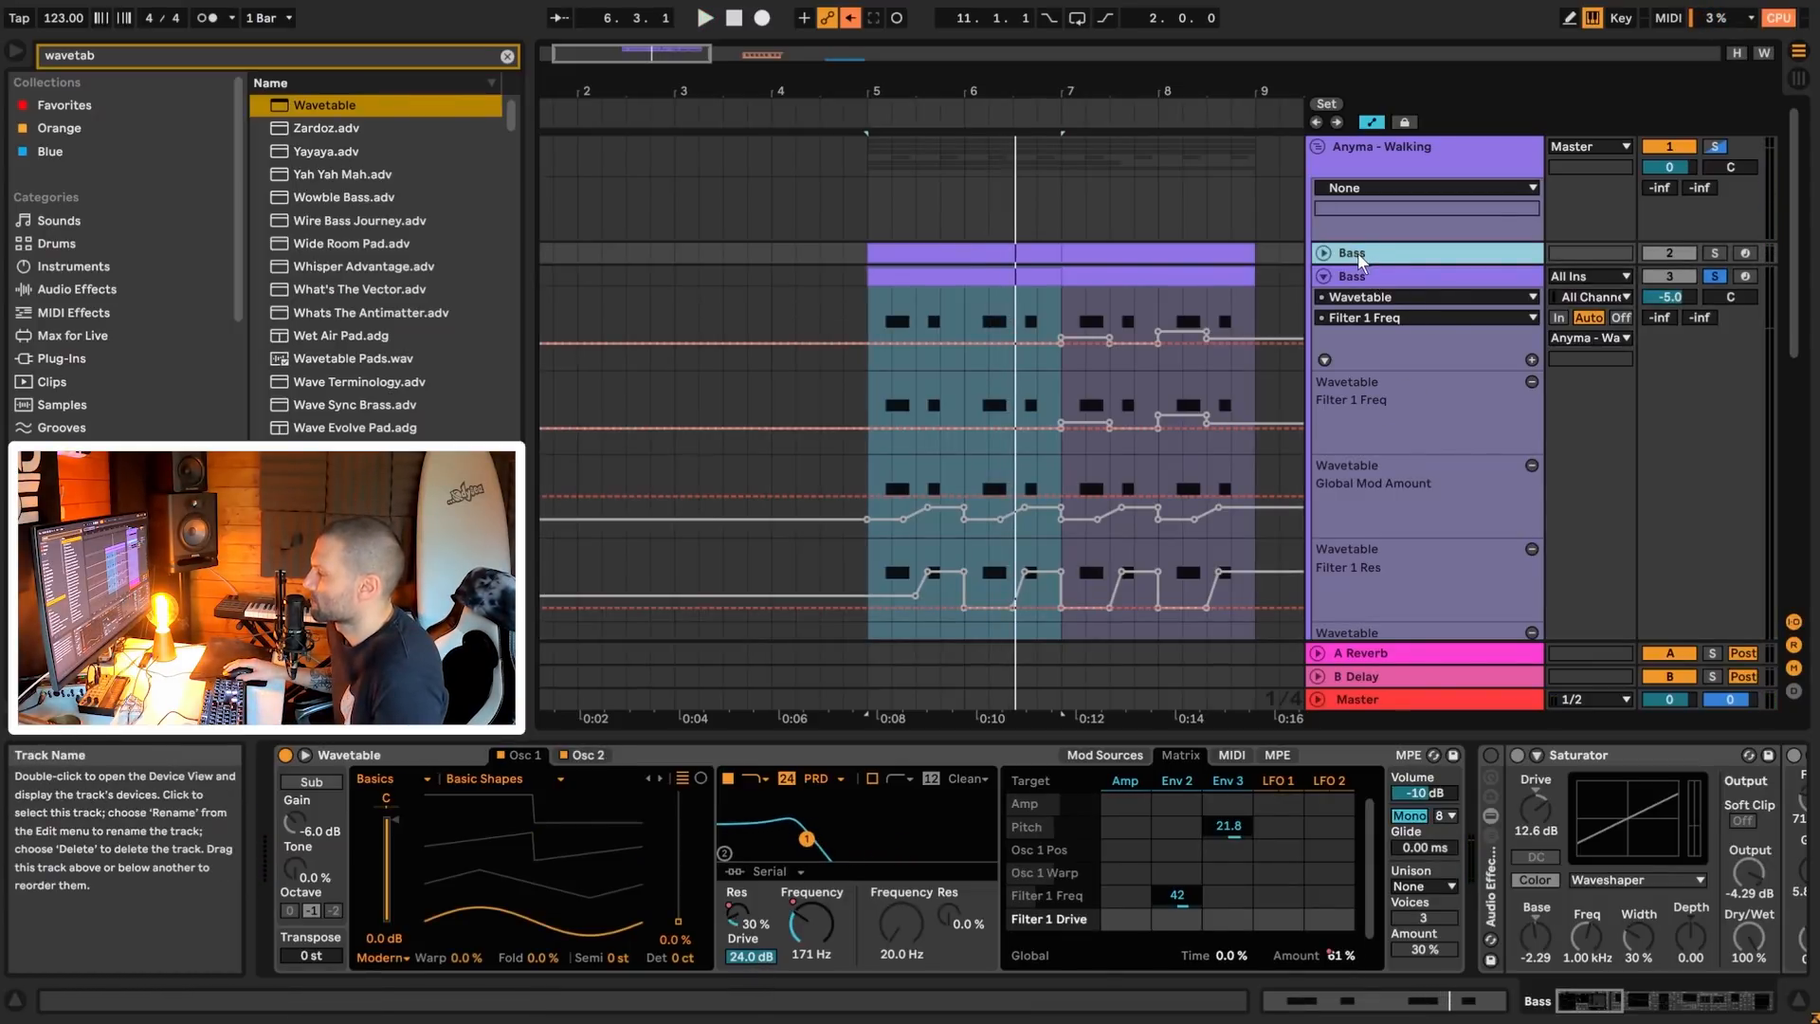
{"action": "left_click", "coordinate": [1176, 779]}
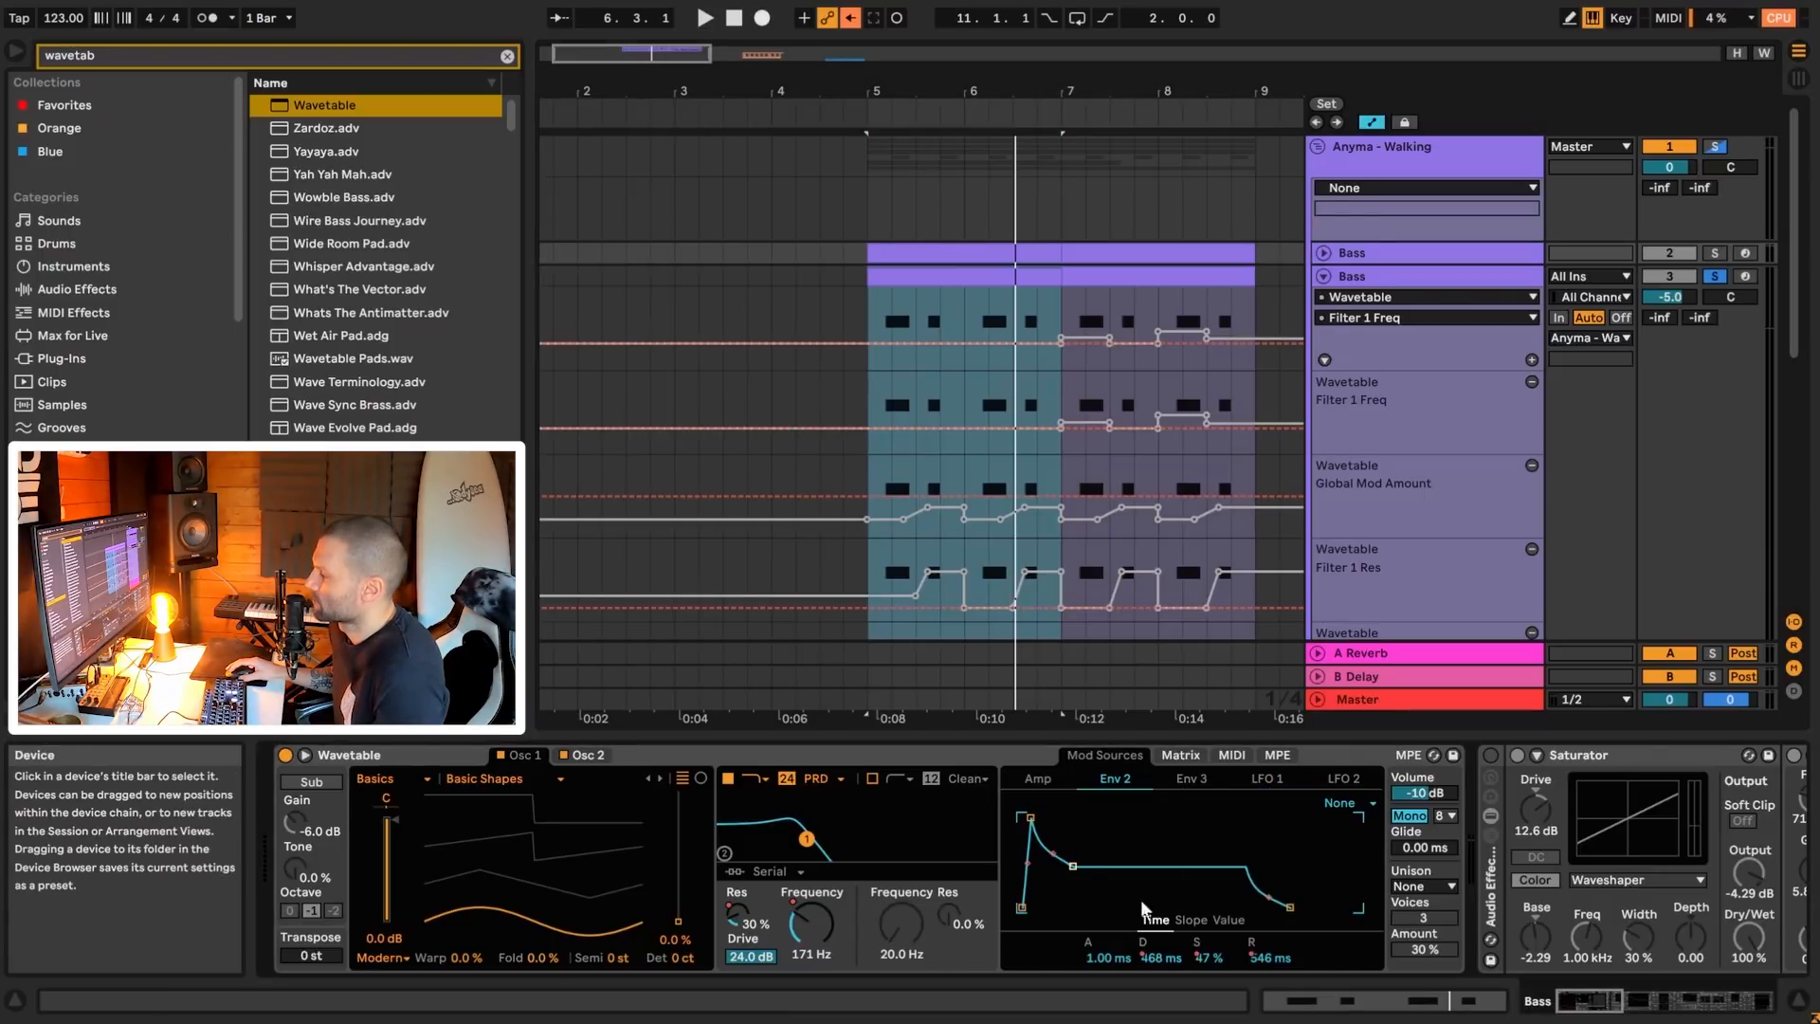
{"action": "left_click", "coordinate": [863, 367]}
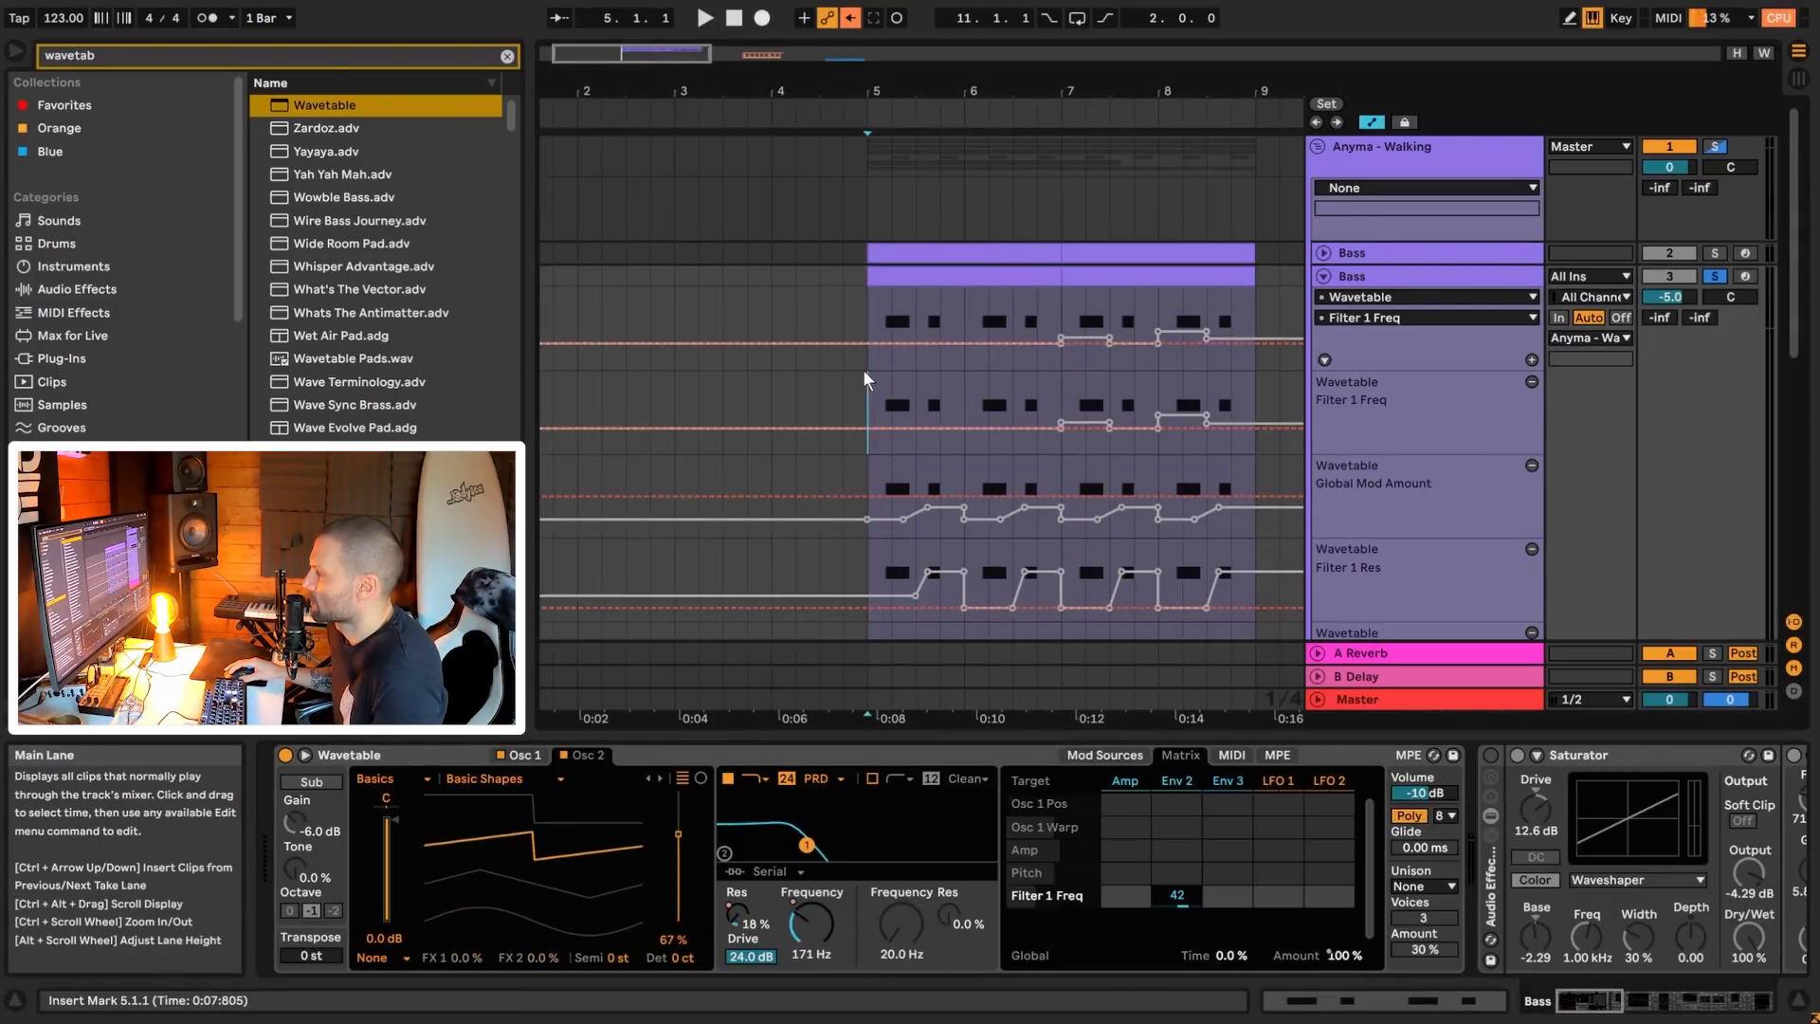
{"action": "left_click", "coordinate": [1346, 253]}
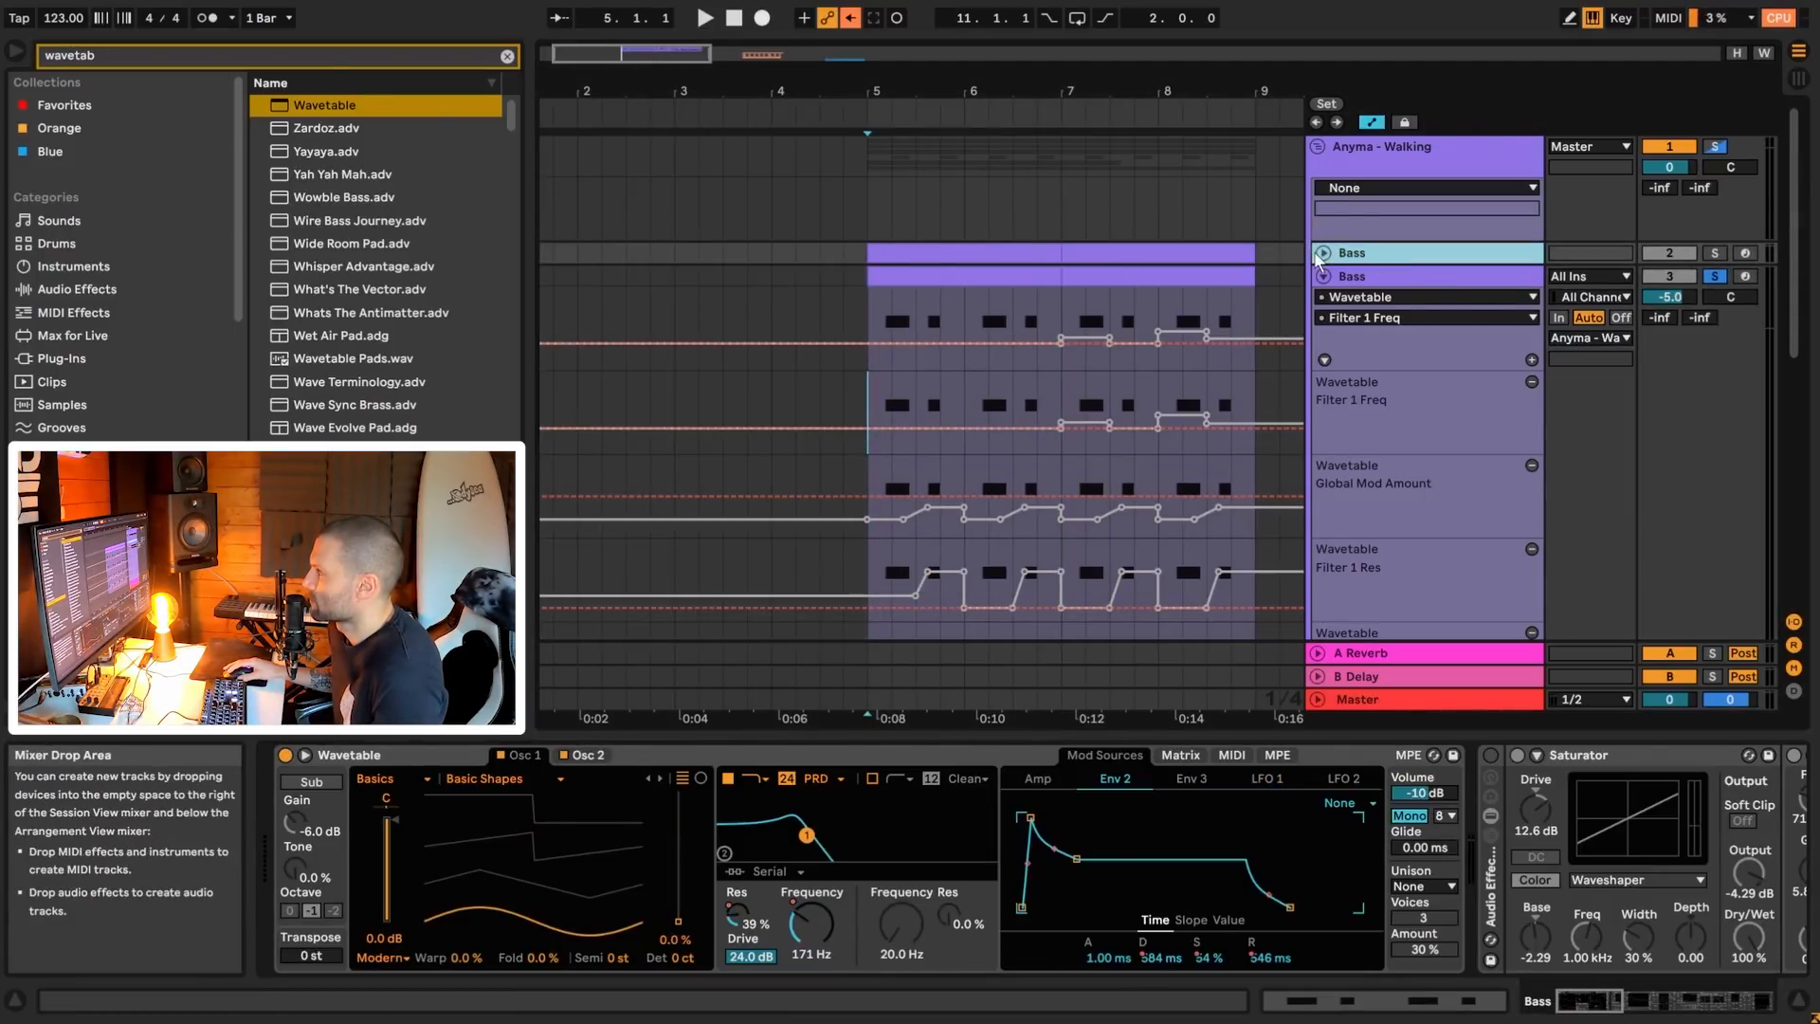
{"action": "left_click", "coordinate": [1323, 253]}
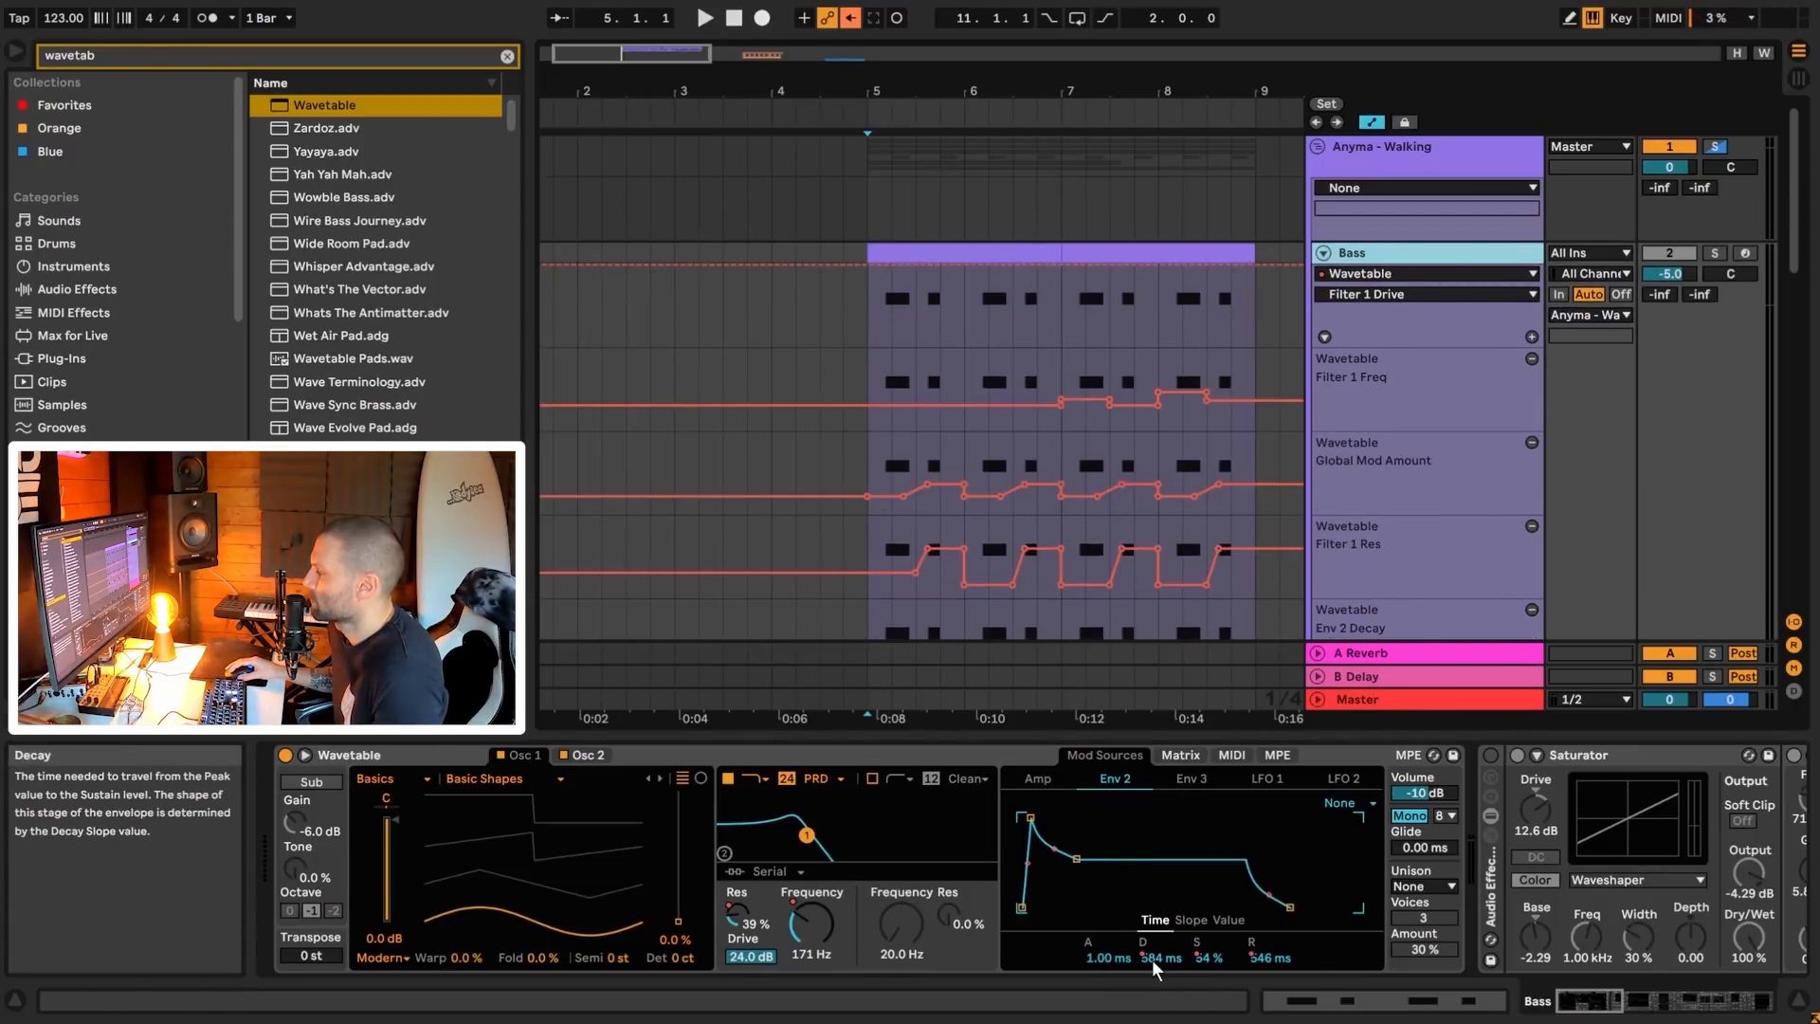
{"action": "scroll", "coordinate": [1396, 474], "scroll_direction": "down", "scroll_amount": 6}
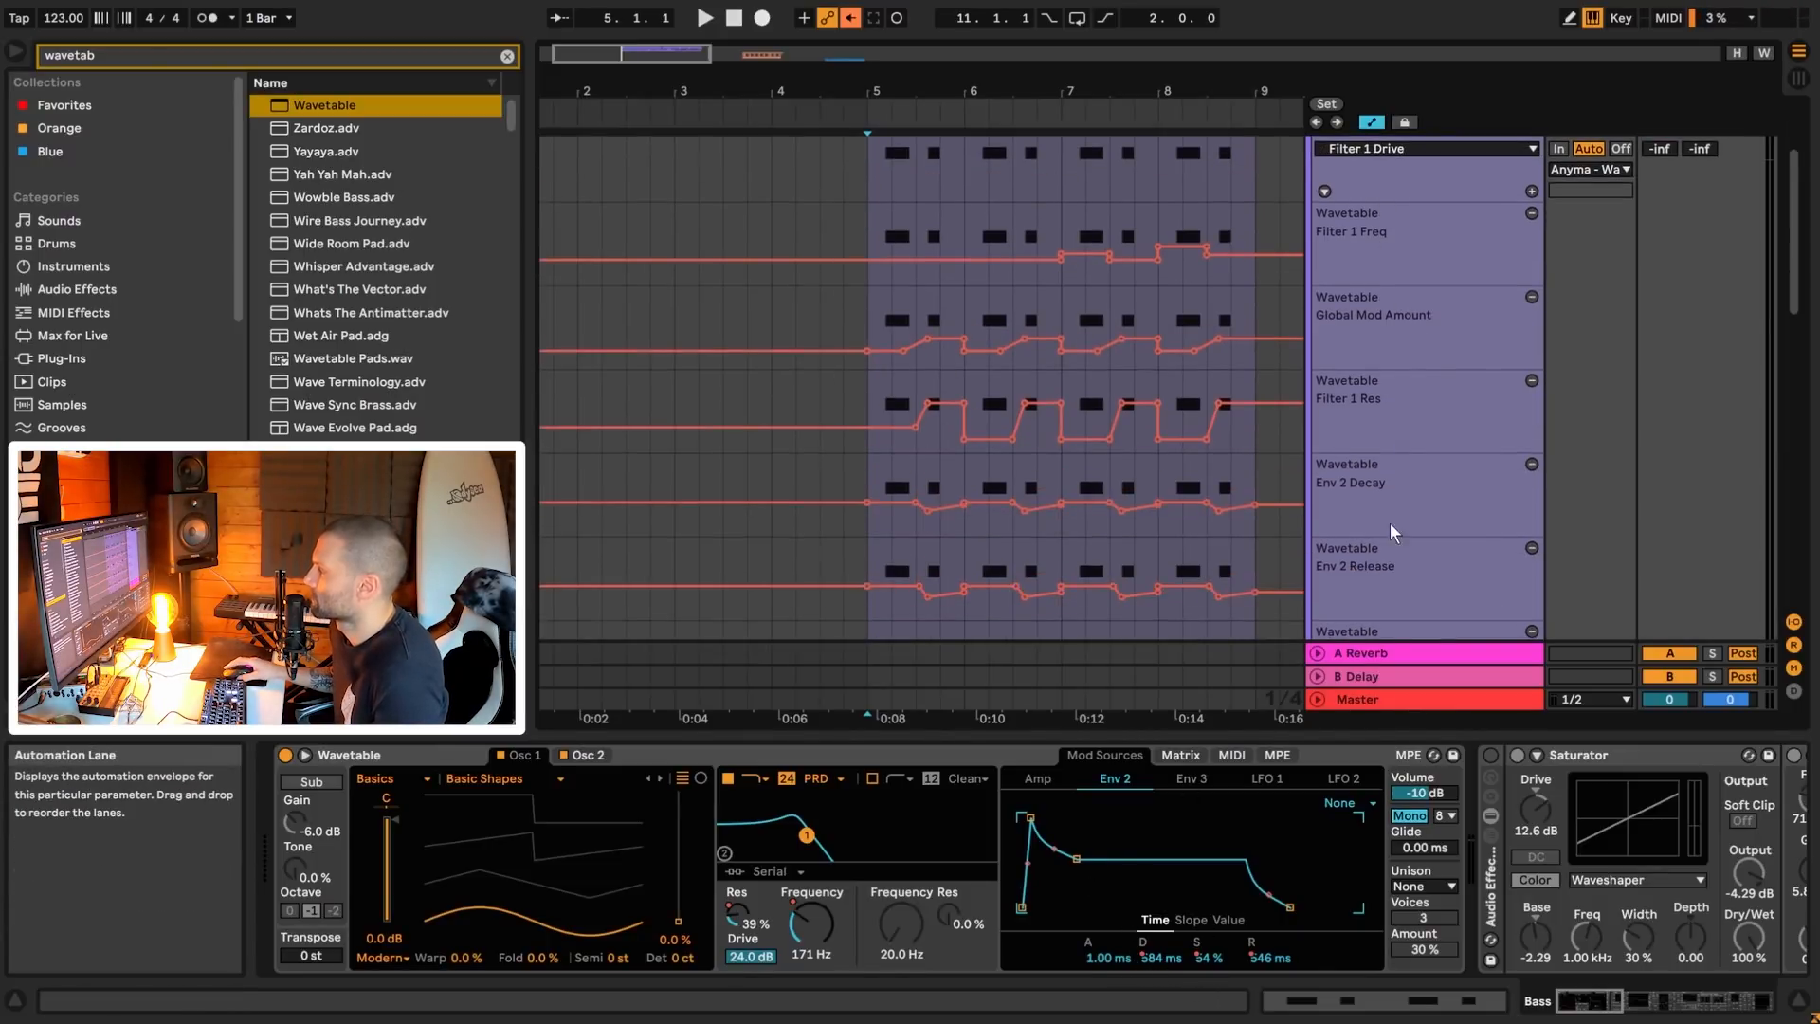
- Set the copied Wavetable's Env 2 decay to 584 ms and its sustain to 54%
{"action": "left_click", "coordinate": [1390, 531]}
{"action": "left_click", "coordinate": [1162, 936]}
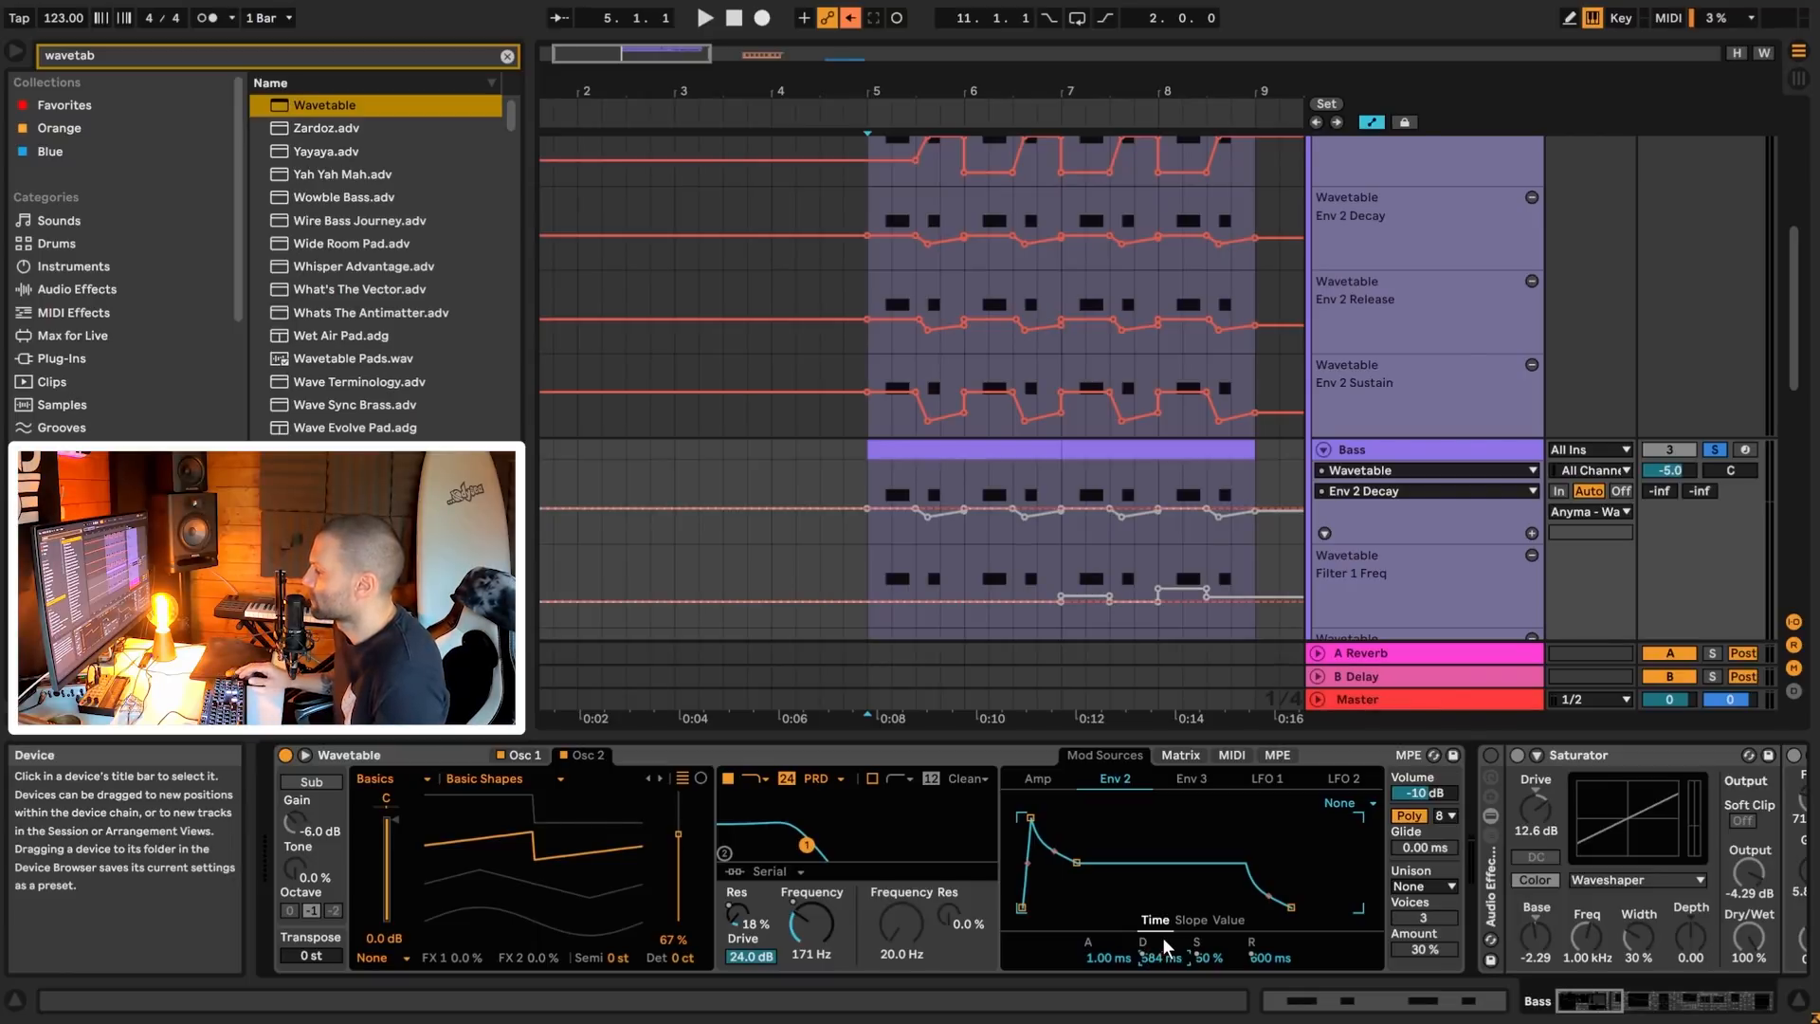
{"action": "left_click", "coordinate": [1212, 957]}
{"action": "type", "text": "54"}
{"action": "key", "text": "Return"}
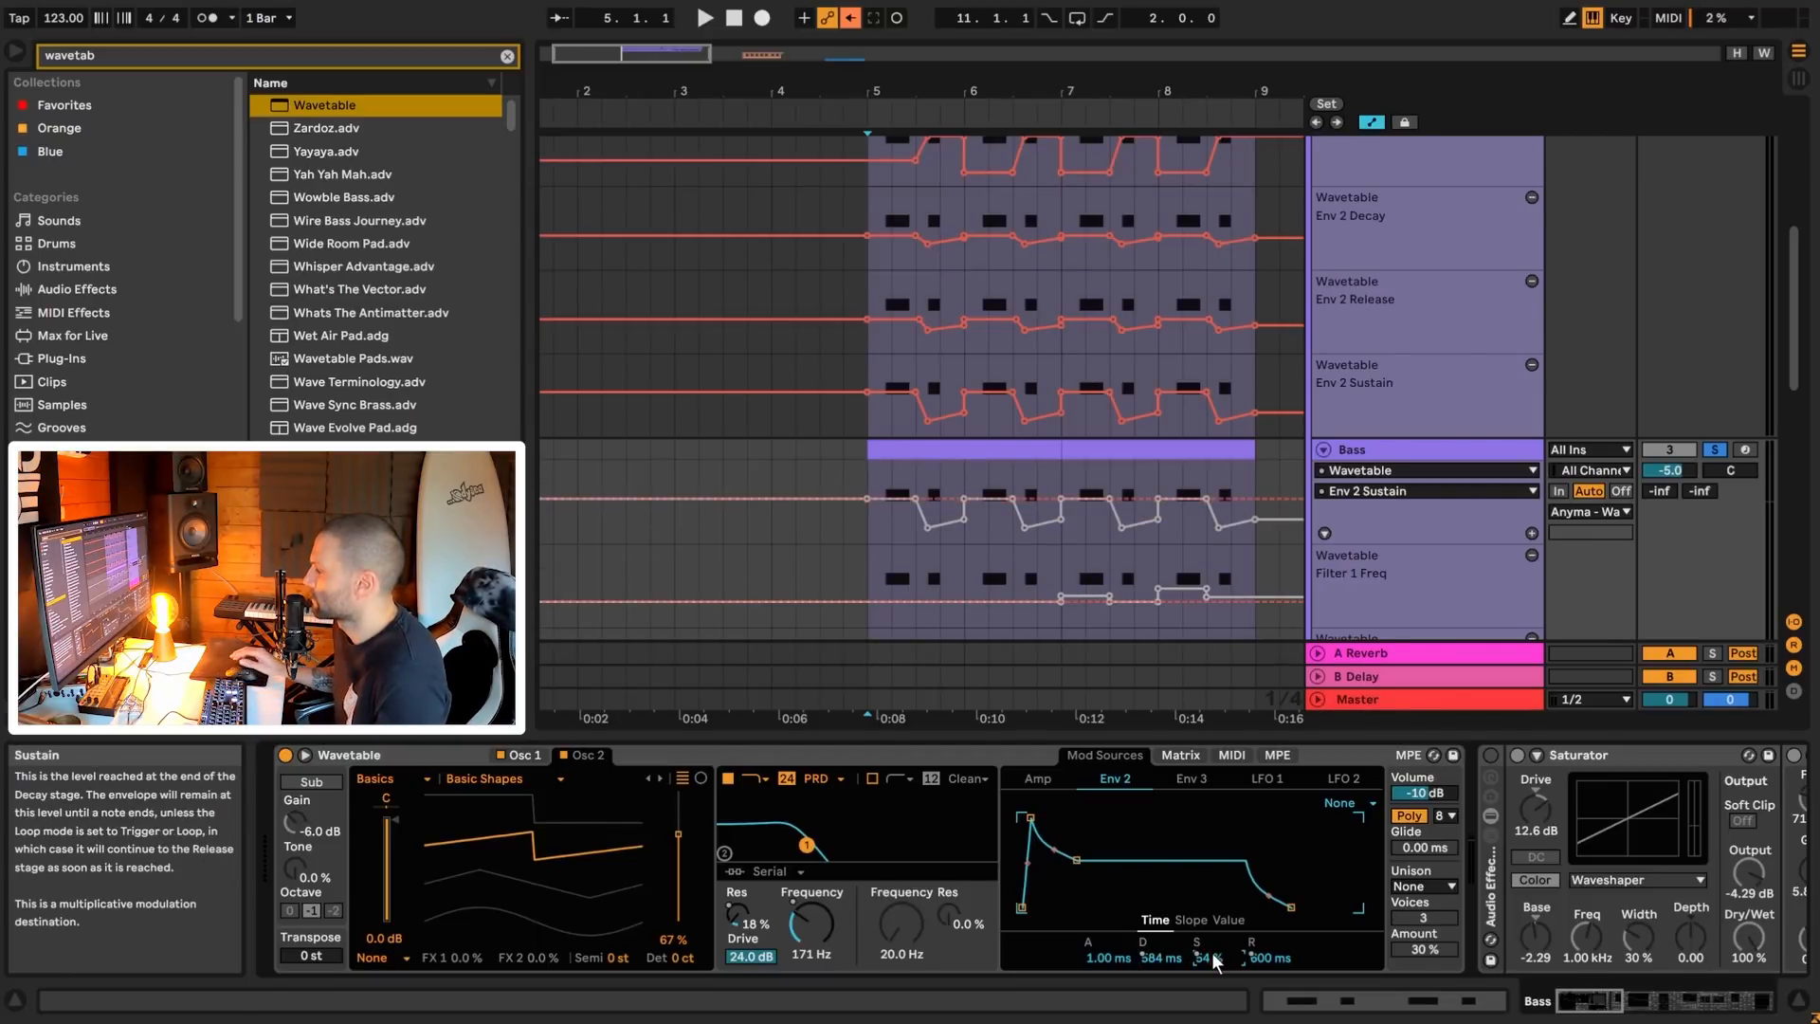
- Set the copied Wavetable's Env 2 release to 546 ms, using the original Bass as reference, and audition the copy
{"action": "scroll", "coordinate": [1503, 363], "scroll_direction": "up", "scroll_amount": 6}
{"action": "left_click", "coordinate": [1420, 250]}
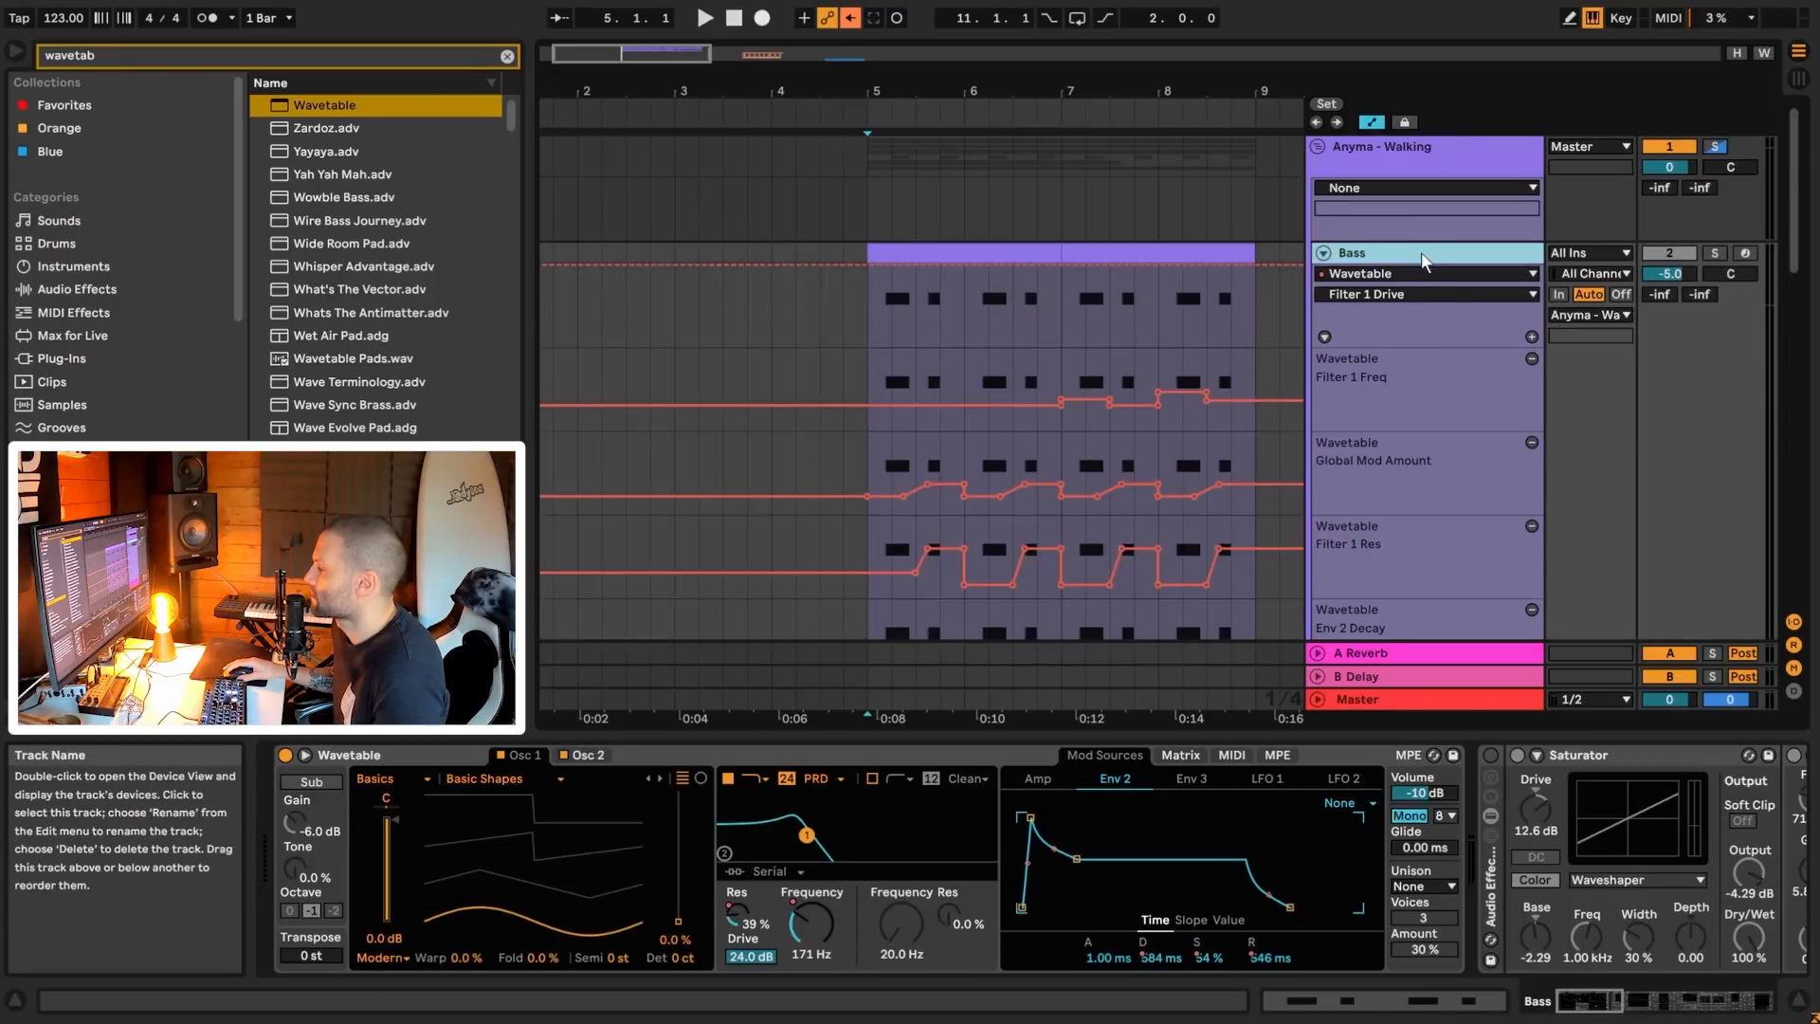
{"action": "scroll", "coordinate": [1412, 605], "scroll_direction": "down", "scroll_amount": 2}
{"action": "scroll", "coordinate": [1400, 603], "scroll_direction": "down", "scroll_amount": 3}
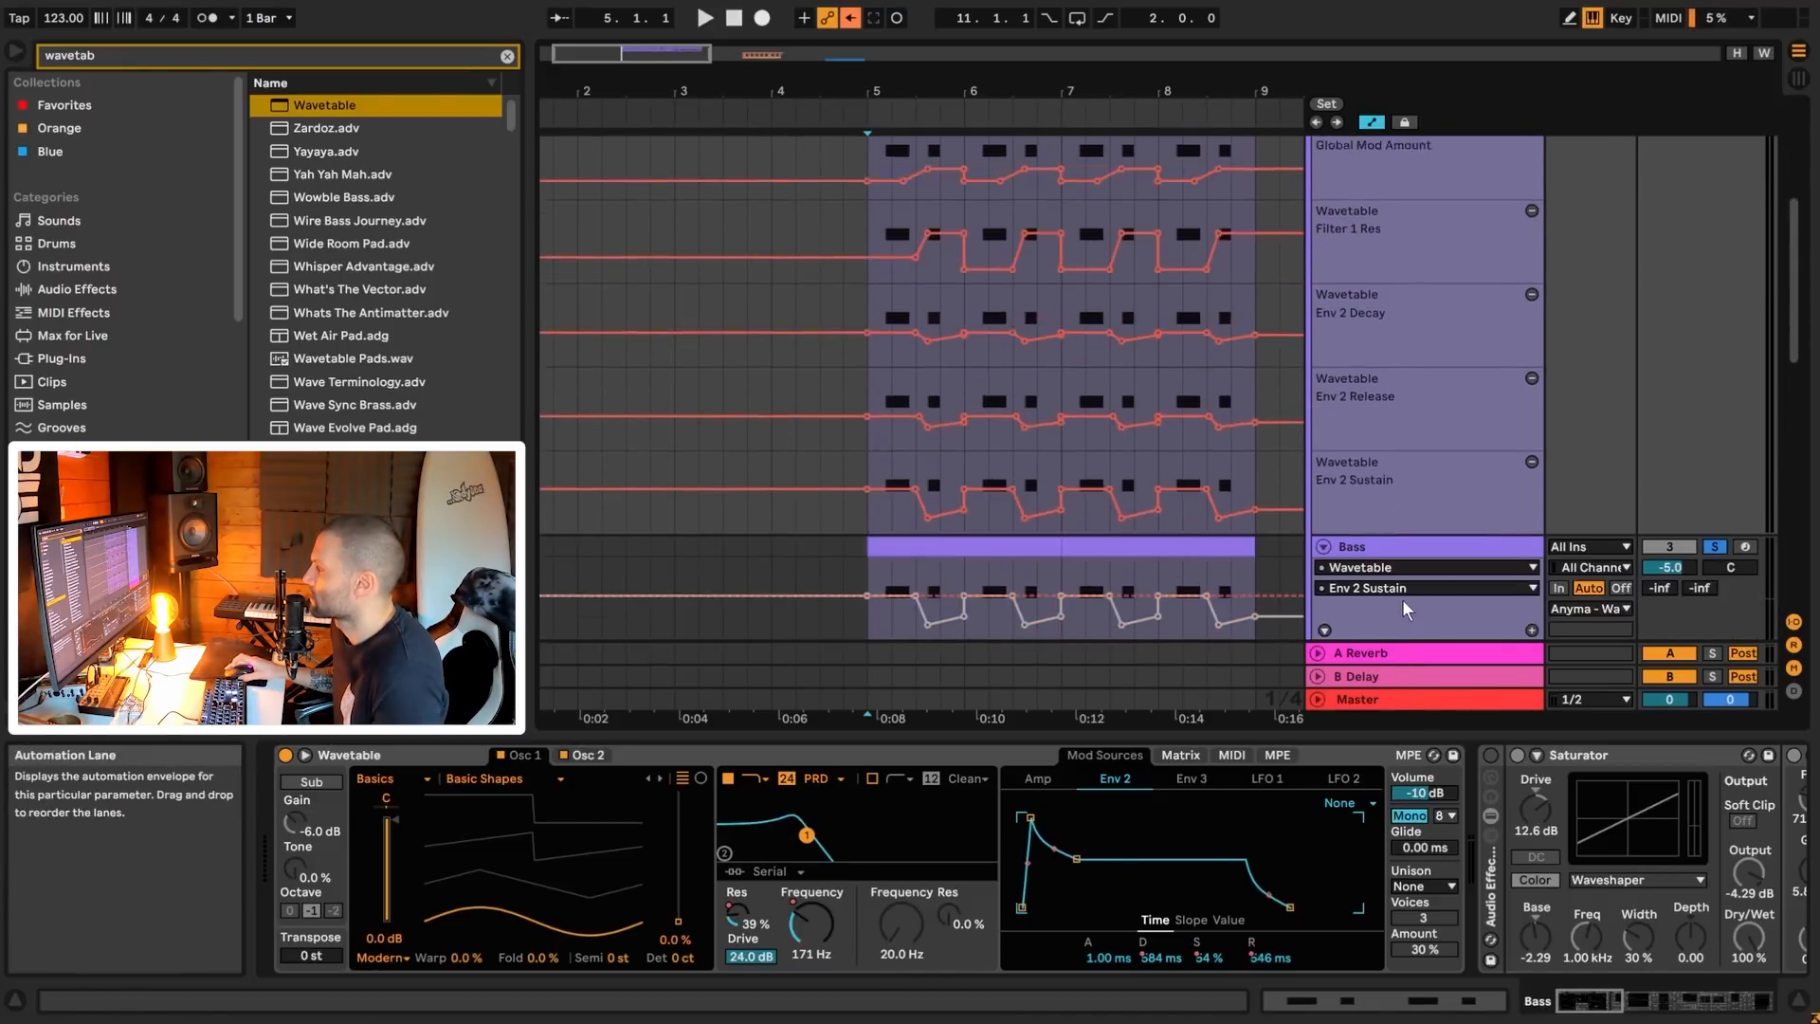
{"action": "key", "text": "space"}
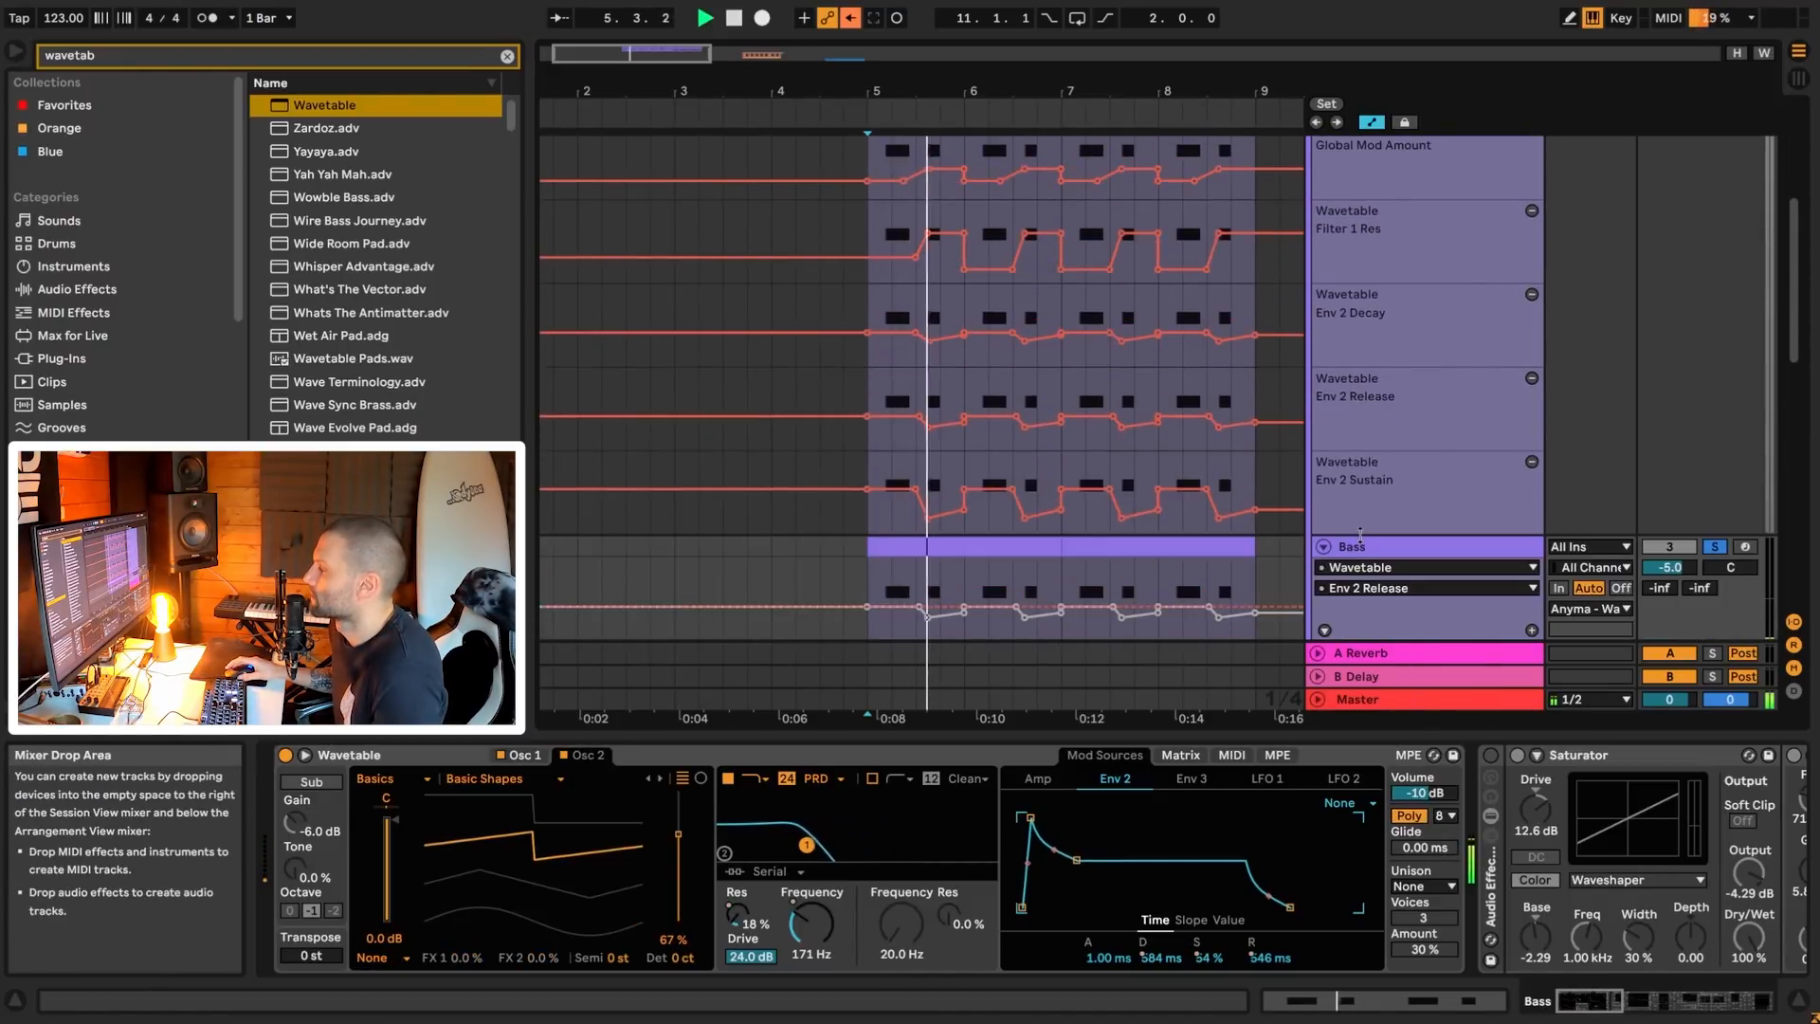
- Compare the original Bass's Env 2 envelope at bar 6 with its shape at the start of bar 5
{"action": "scroll", "coordinate": [1393, 476], "scroll_direction": "up", "scroll_amount": 2}
{"action": "scroll", "coordinate": [1390, 468], "scroll_direction": "up", "scroll_amount": 2}
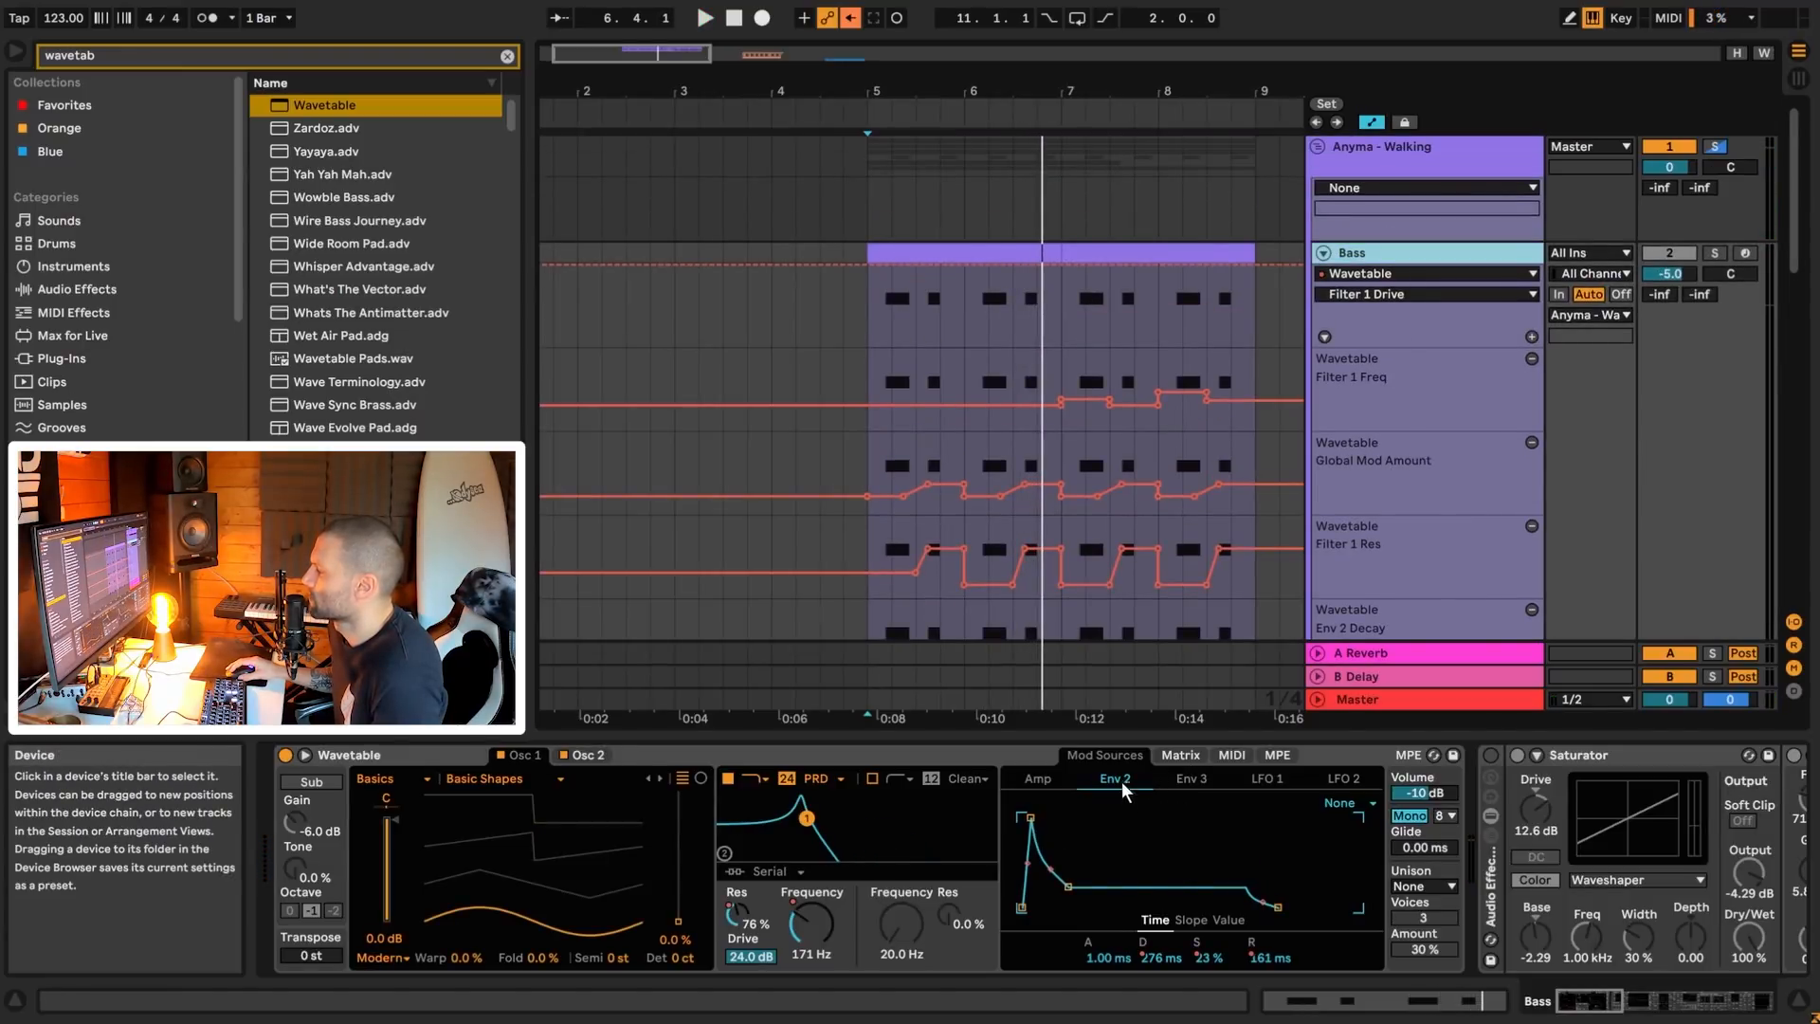
{"action": "scroll", "coordinate": [1077, 508], "scroll_direction": "down", "scroll_amount": 1}
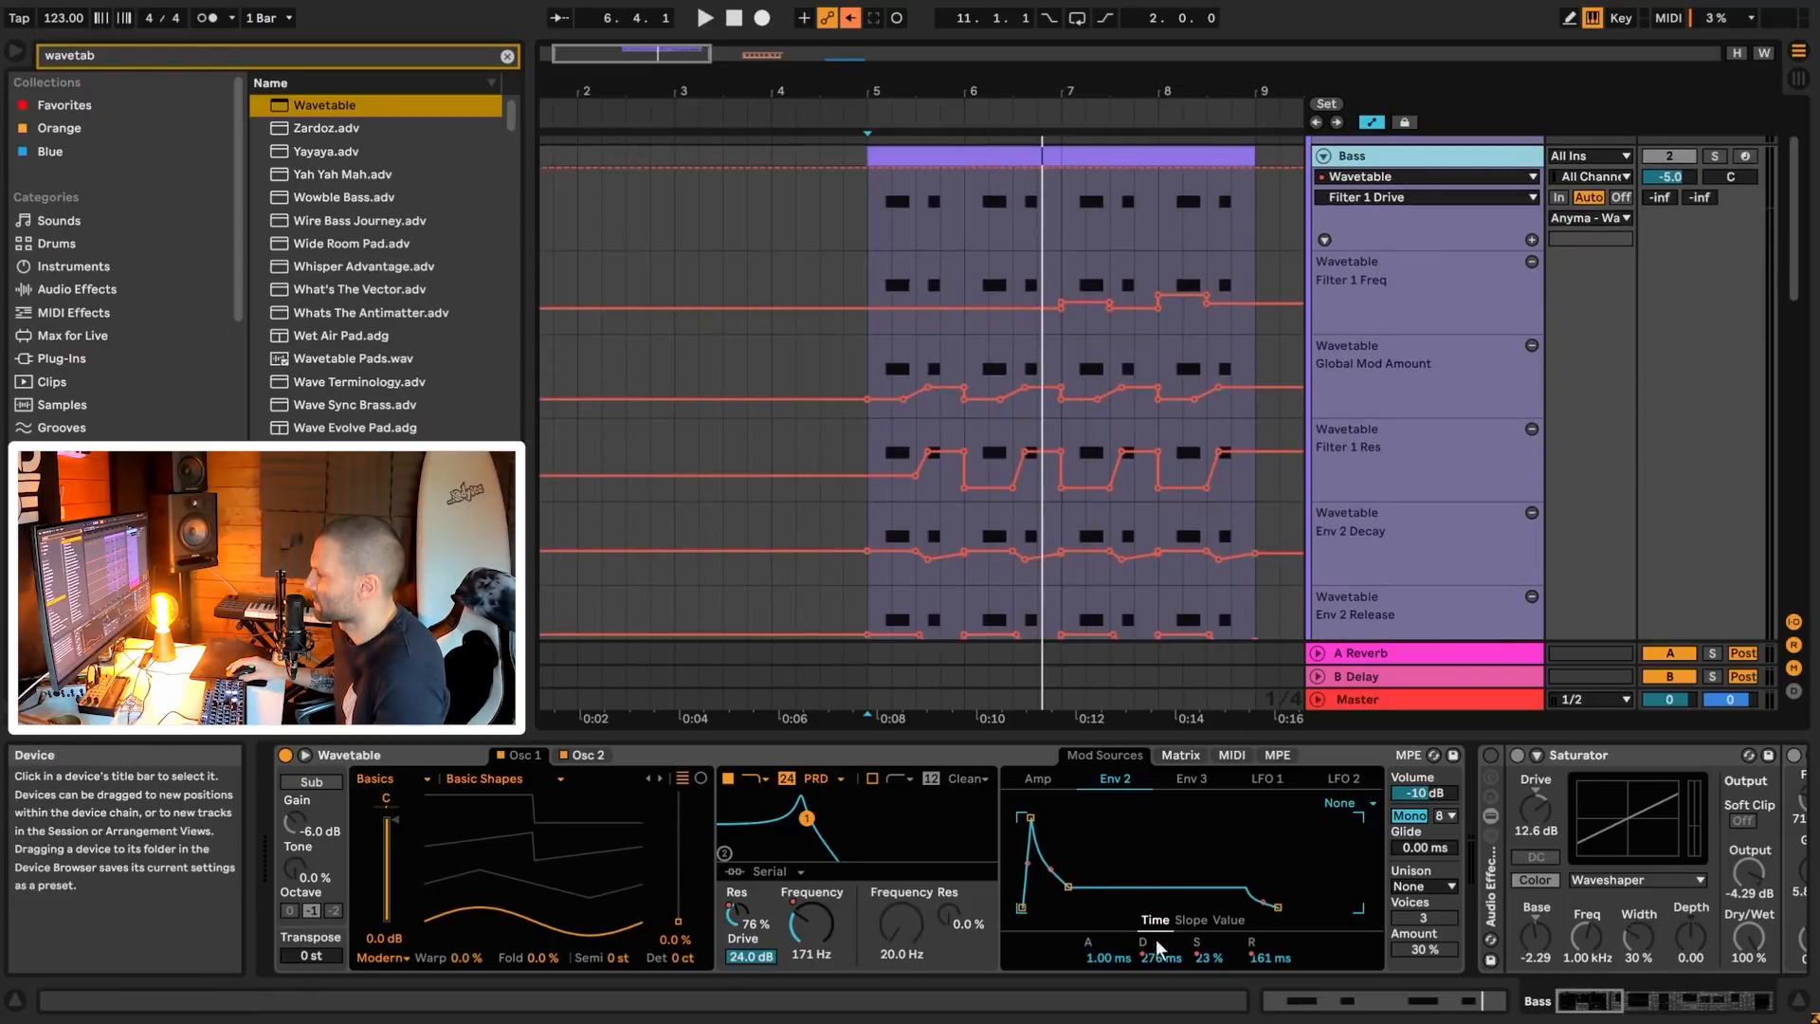
{"action": "left_click", "coordinate": [873, 356]}
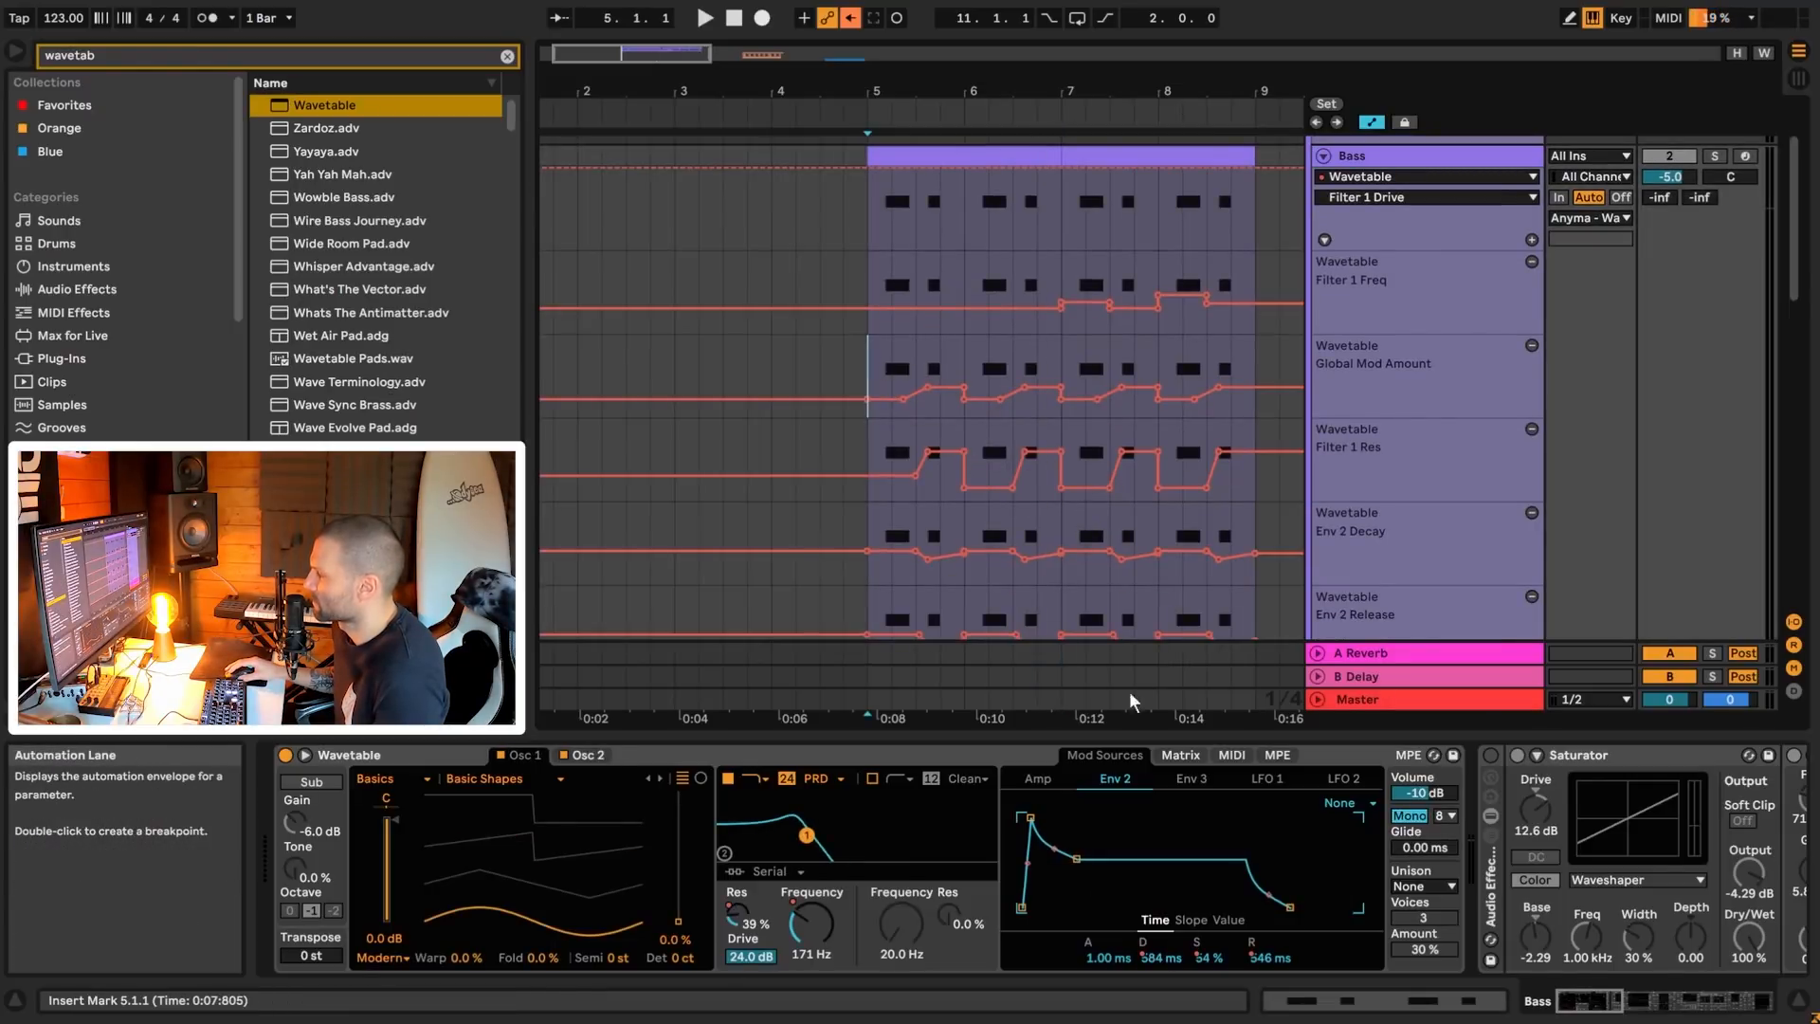
{"action": "scroll", "coordinate": [1045, 468], "scroll_direction": "up", "scroll_amount": 1}
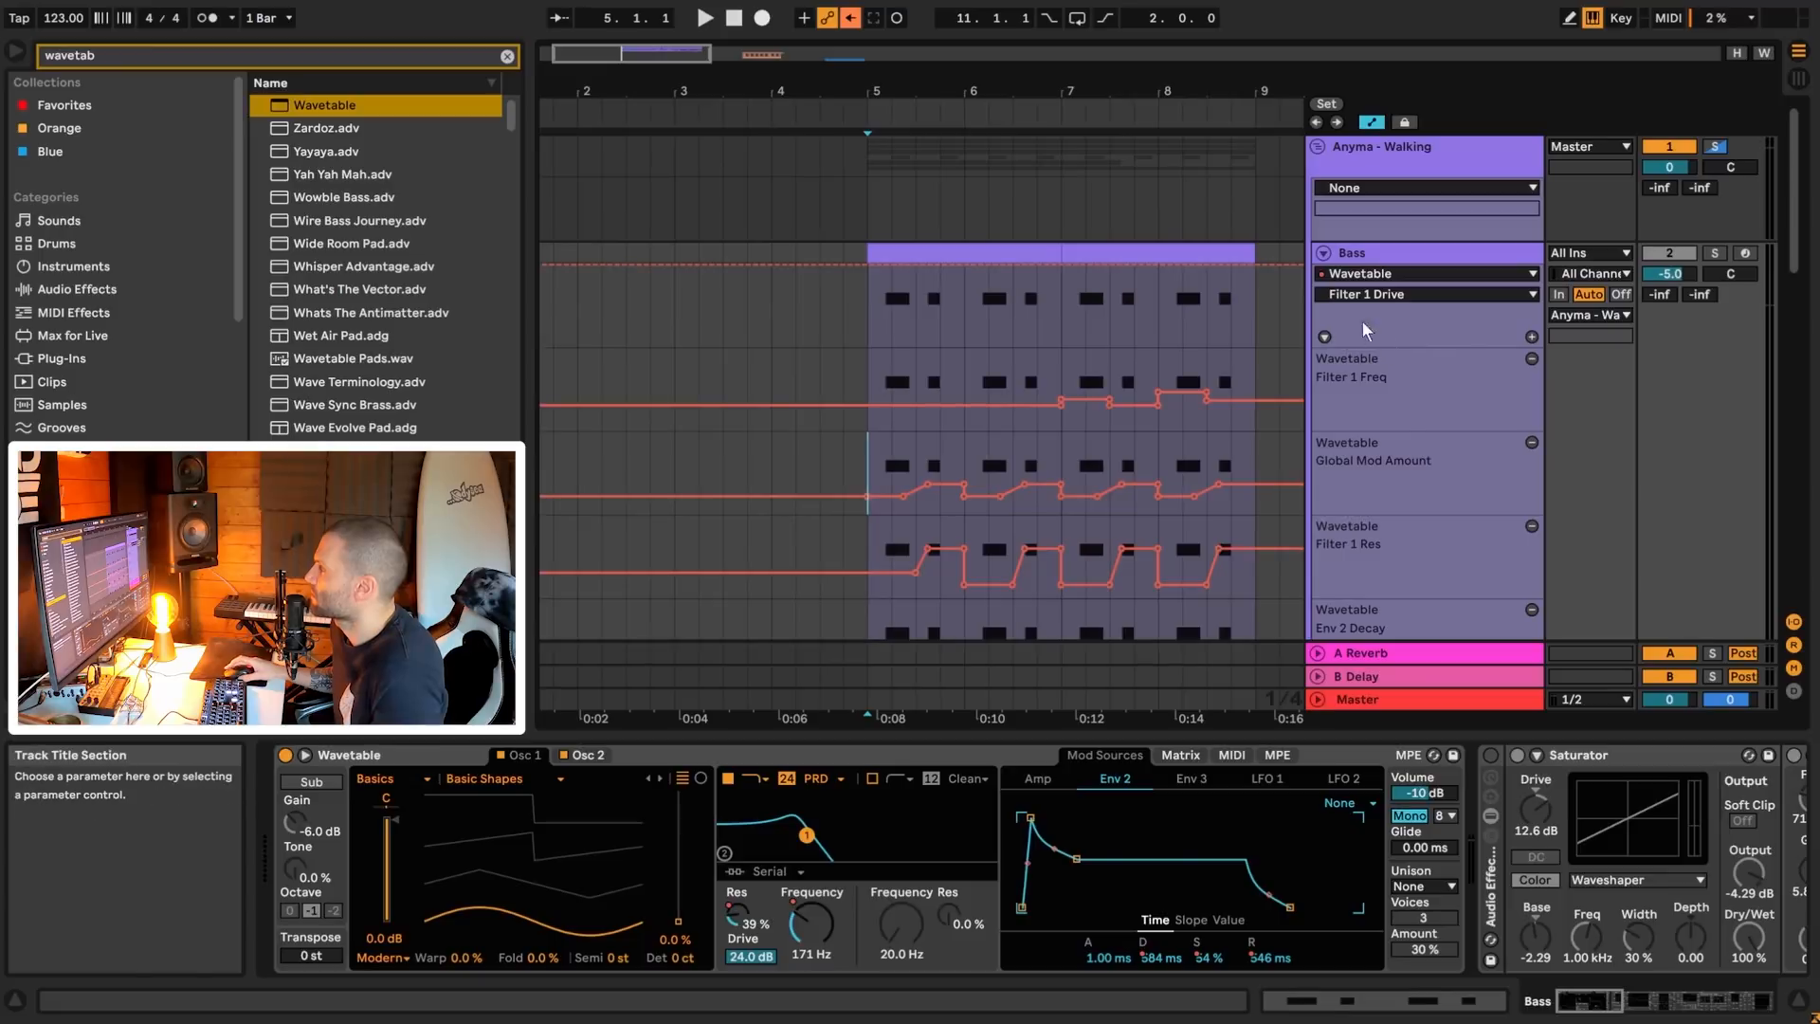
- Route Env 3 to Pitch with amount 21.8 on the copied Wavetable, using the original Bass's modulation matrix and Env 3 as reference
{"action": "left_click", "coordinate": [1180, 754]}
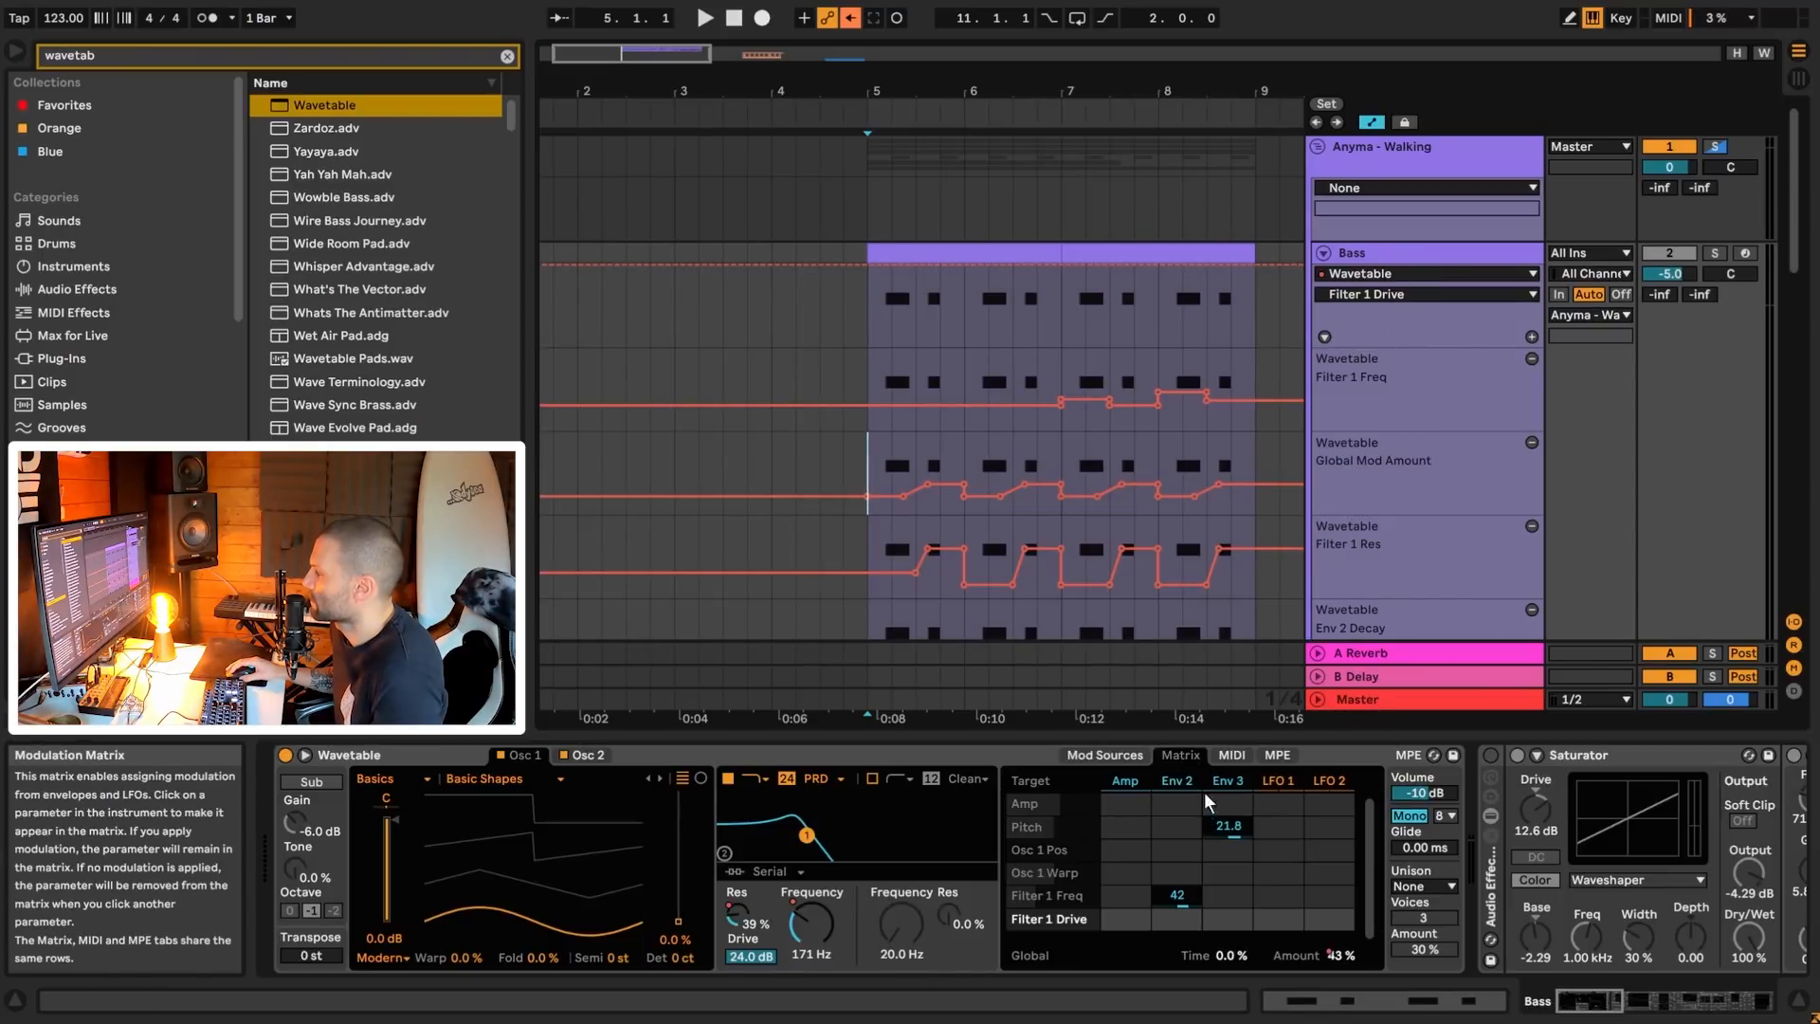
{"action": "left_click", "coordinate": [1170, 821]}
{"action": "left_click", "coordinate": [1227, 780]}
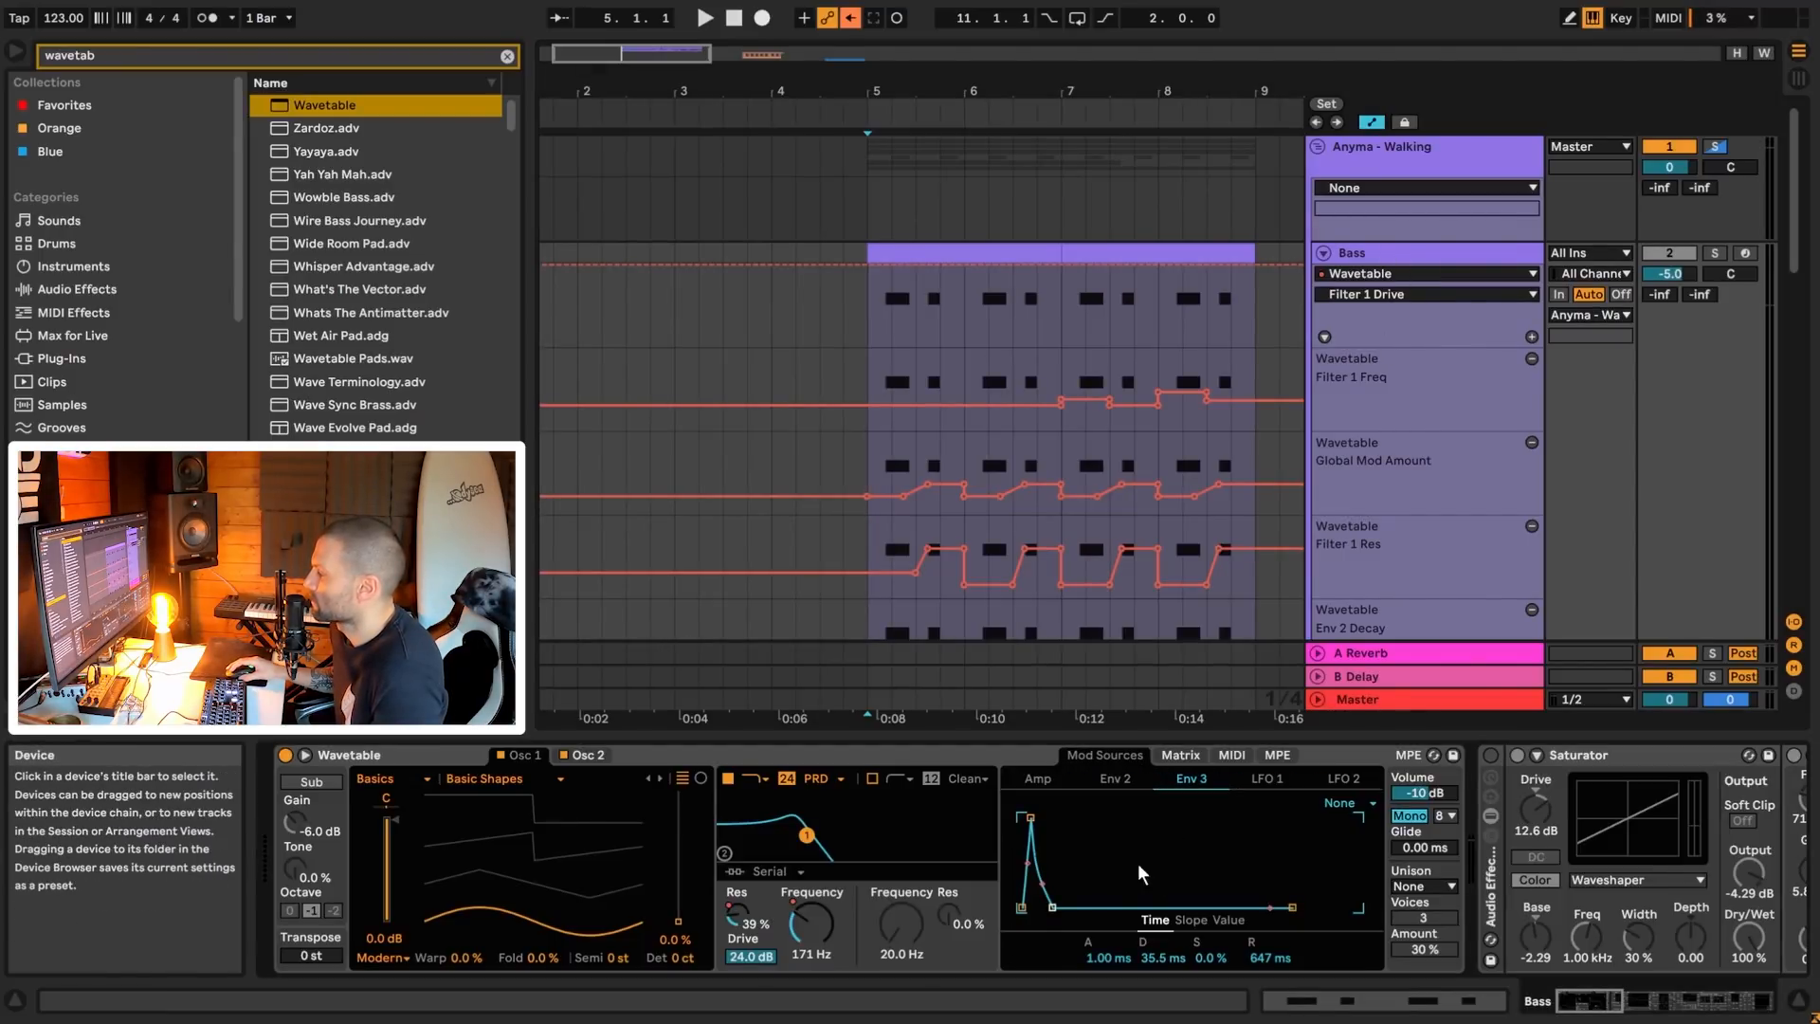
{"action": "scroll", "coordinate": [1466, 486], "scroll_direction": "down", "scroll_amount": 9}
{"action": "left_click", "coordinate": [1419, 572]}
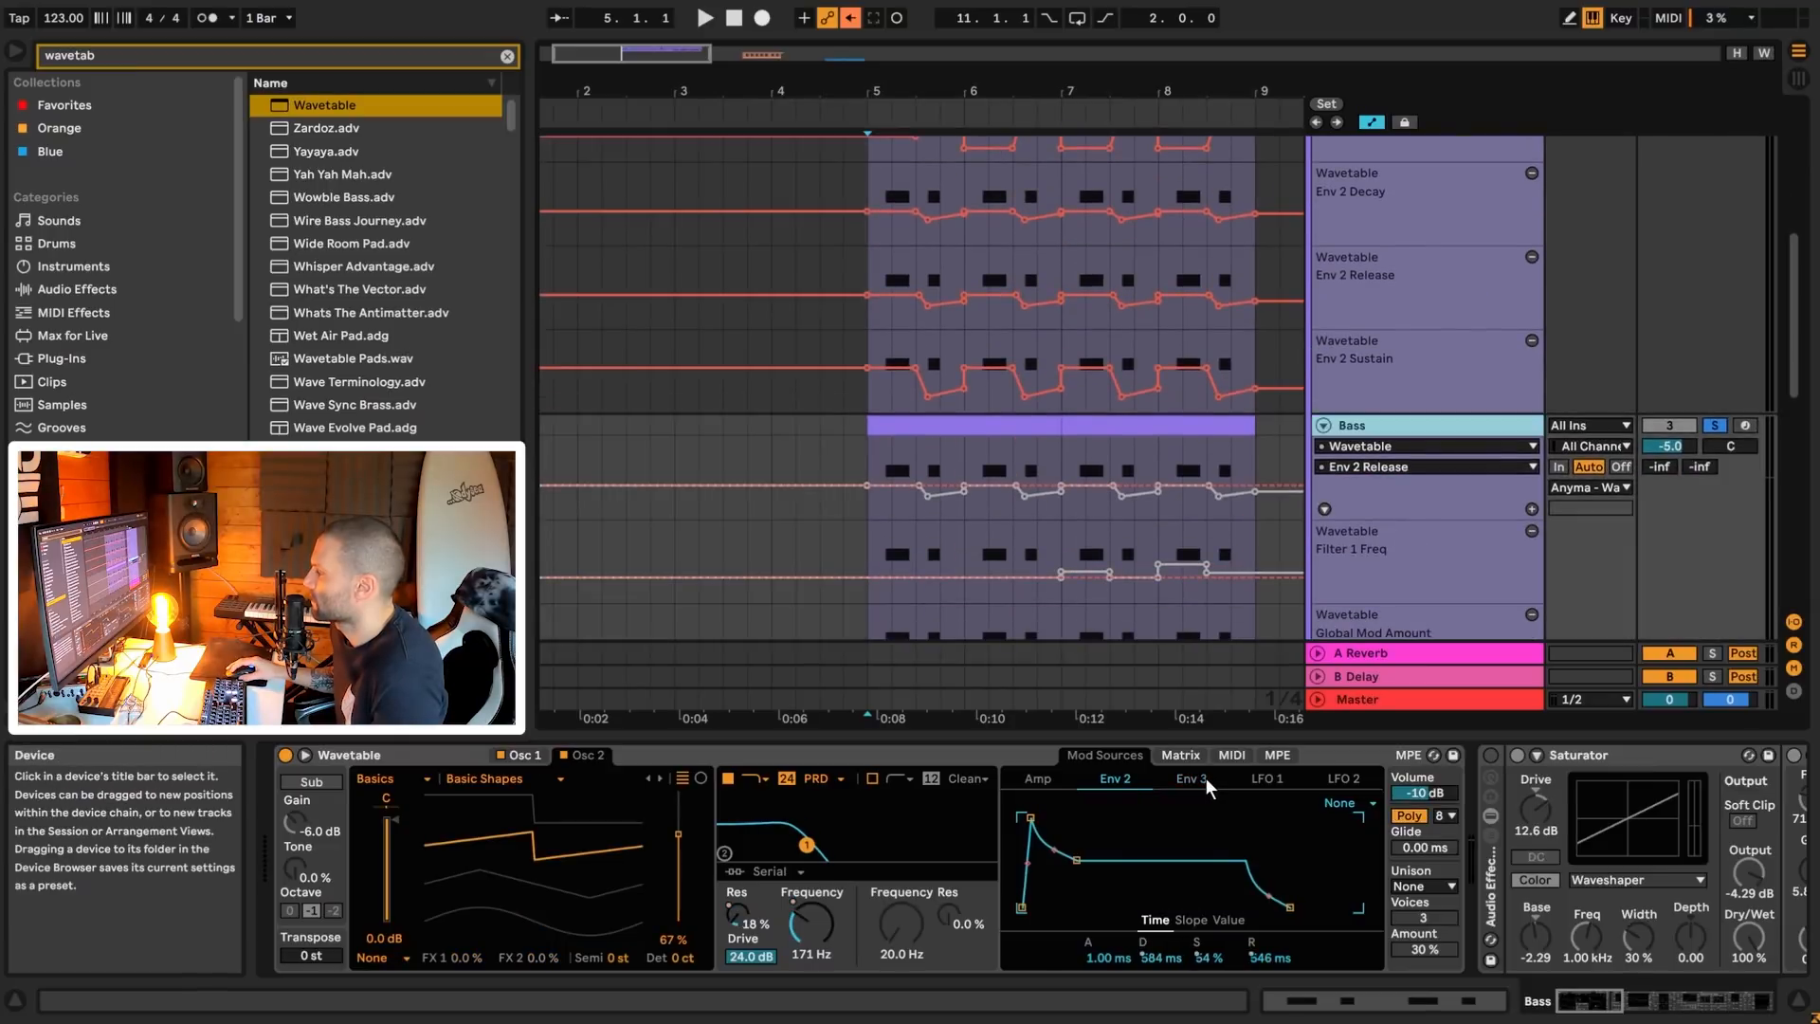
{"action": "left_click", "coordinate": [1181, 754]}
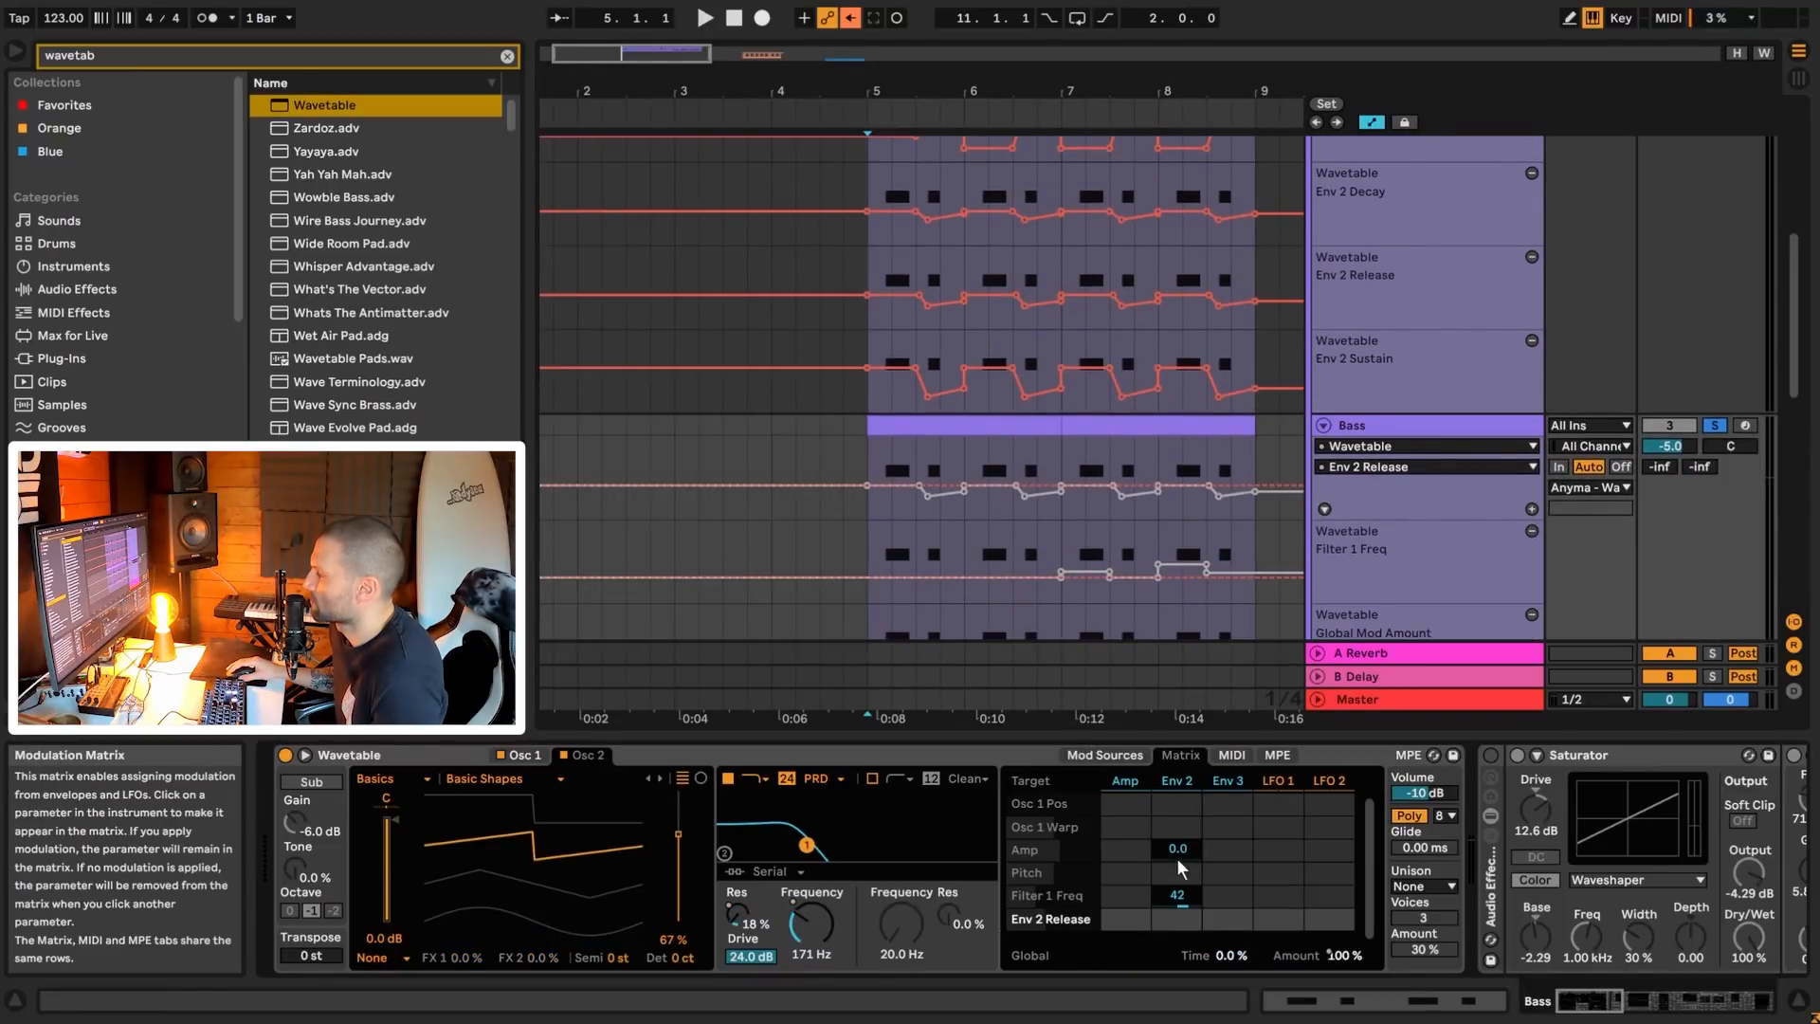
{"action": "left_click_drag", "start_coordinate": [1222, 868], "coordinate": [1223, 853]}
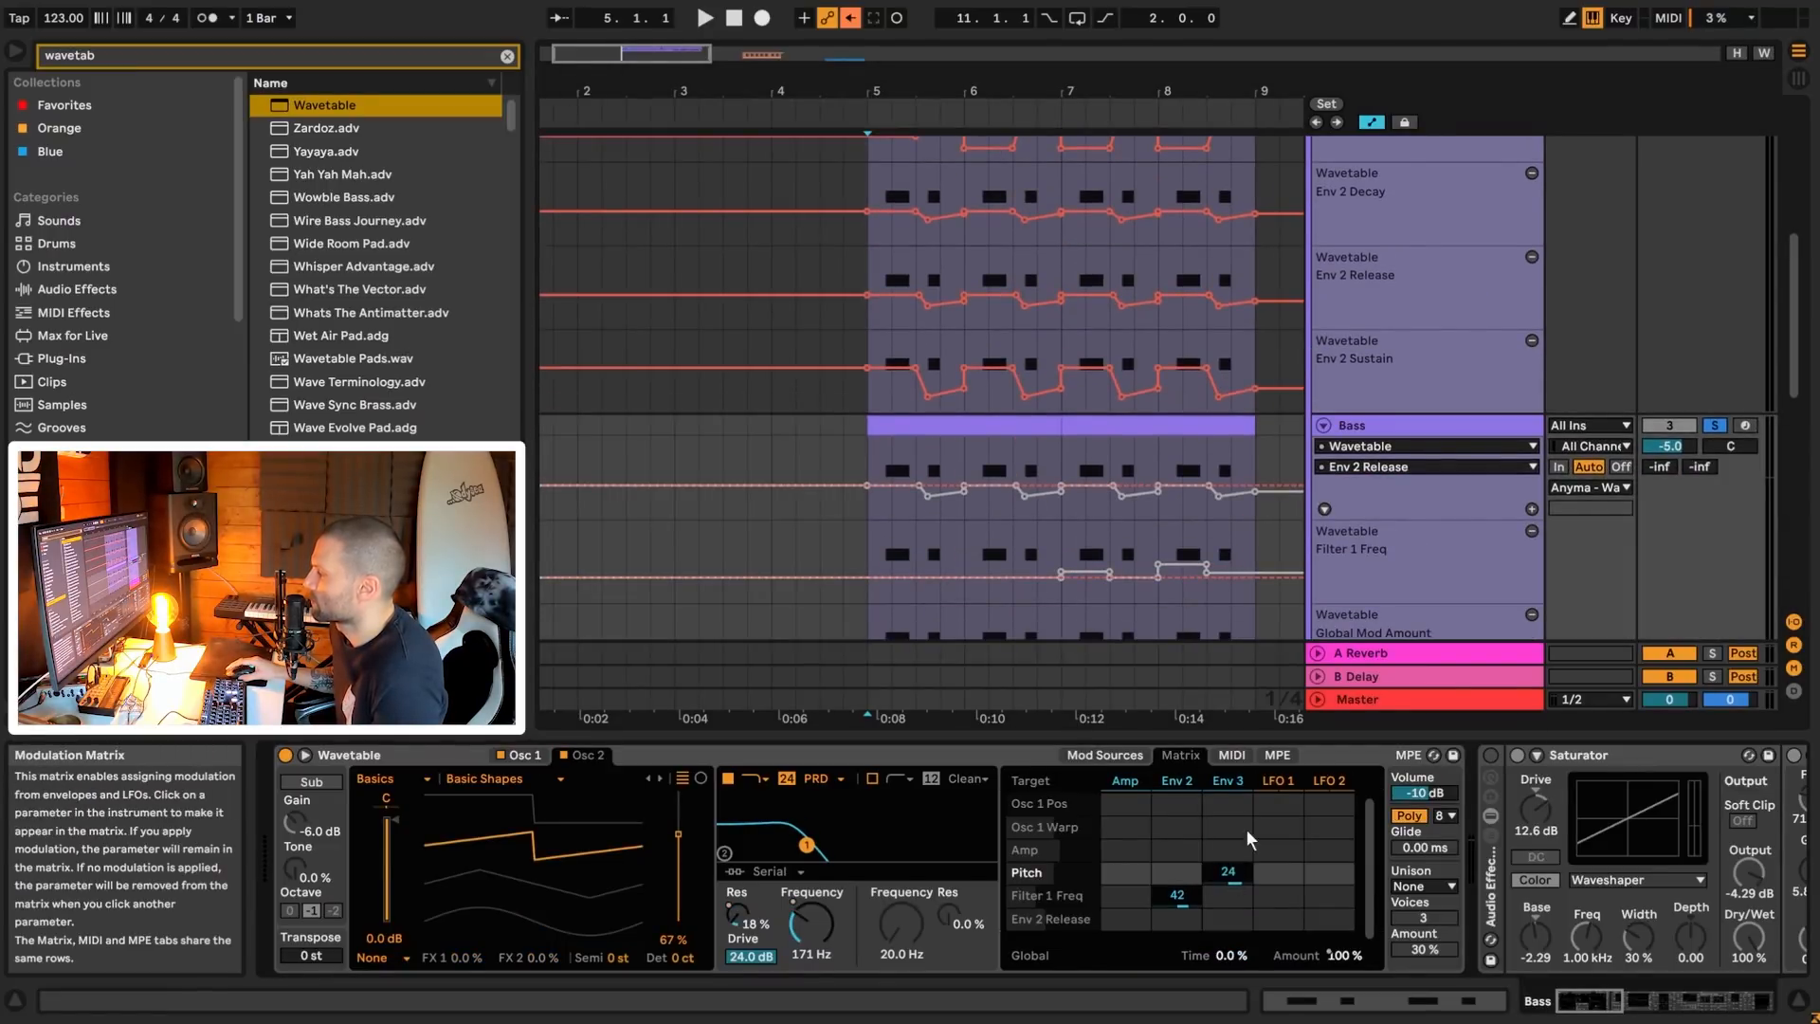
{"action": "scroll", "coordinate": [1438, 332], "scroll_direction": "up", "scroll_amount": 8}
{"action": "left_click", "coordinate": [1412, 253]}
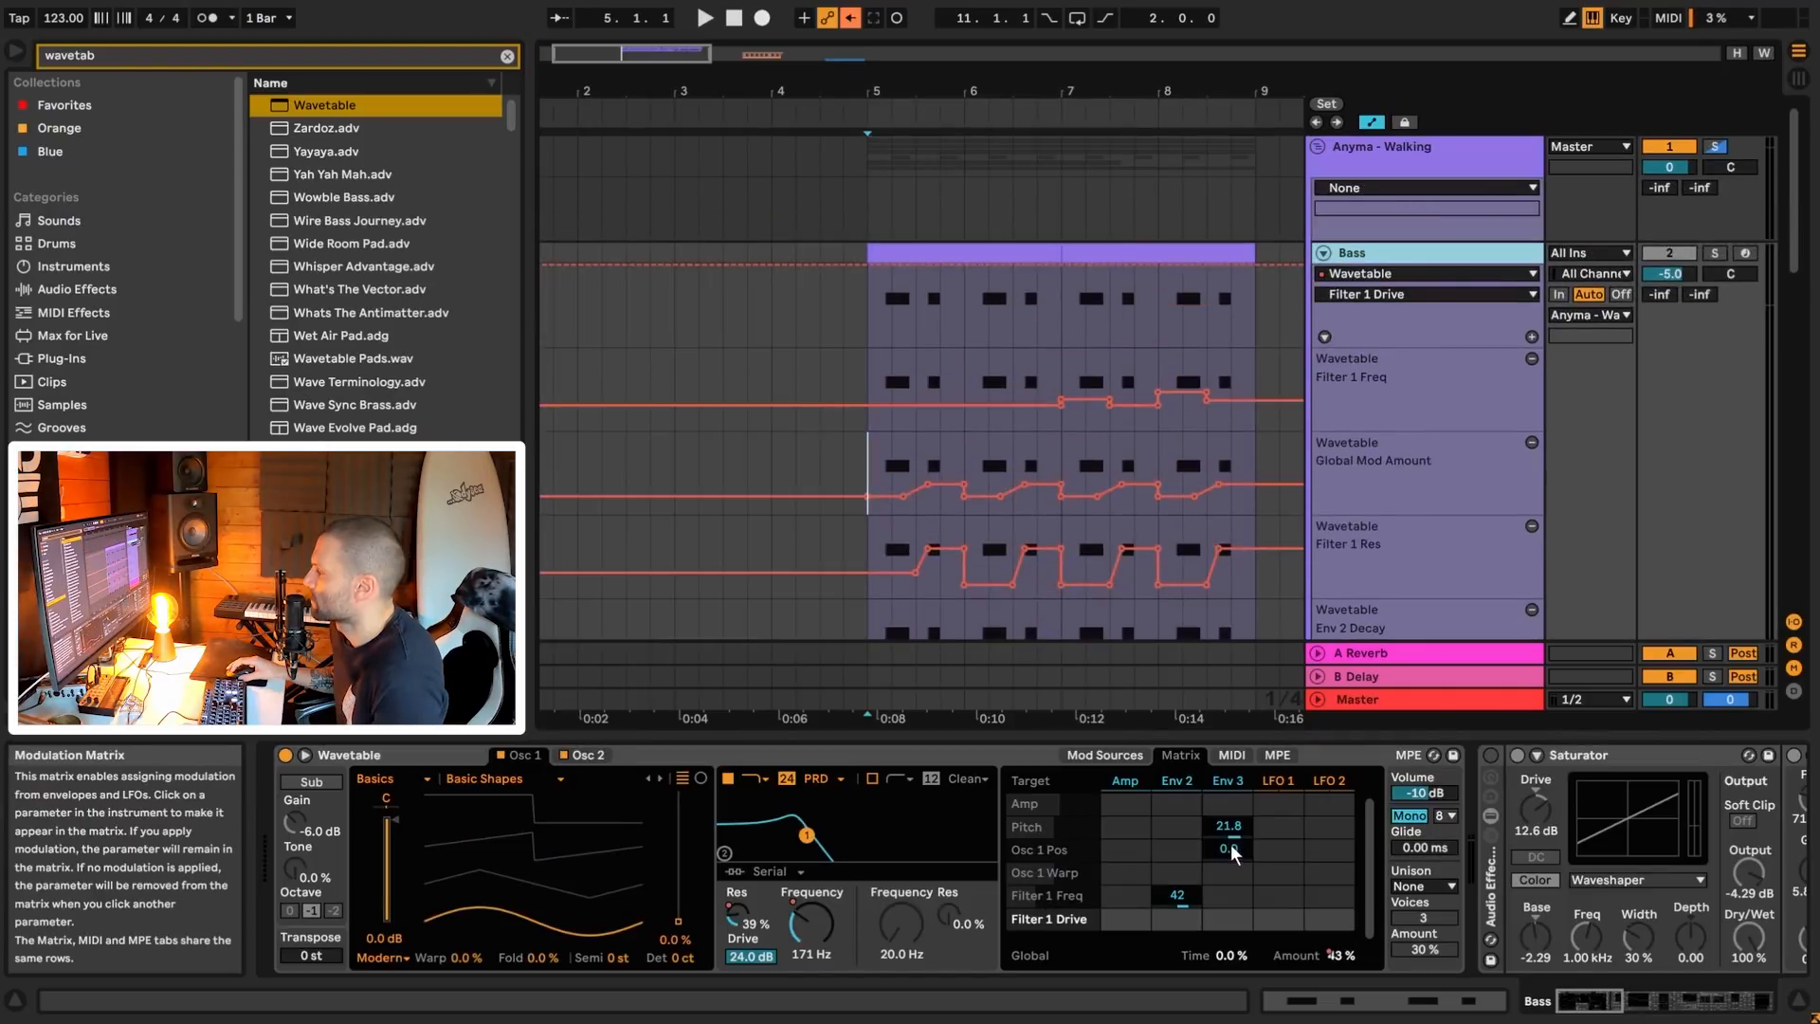
{"action": "scroll", "coordinate": [1231, 383], "scroll_direction": "down", "scroll_amount": 8}
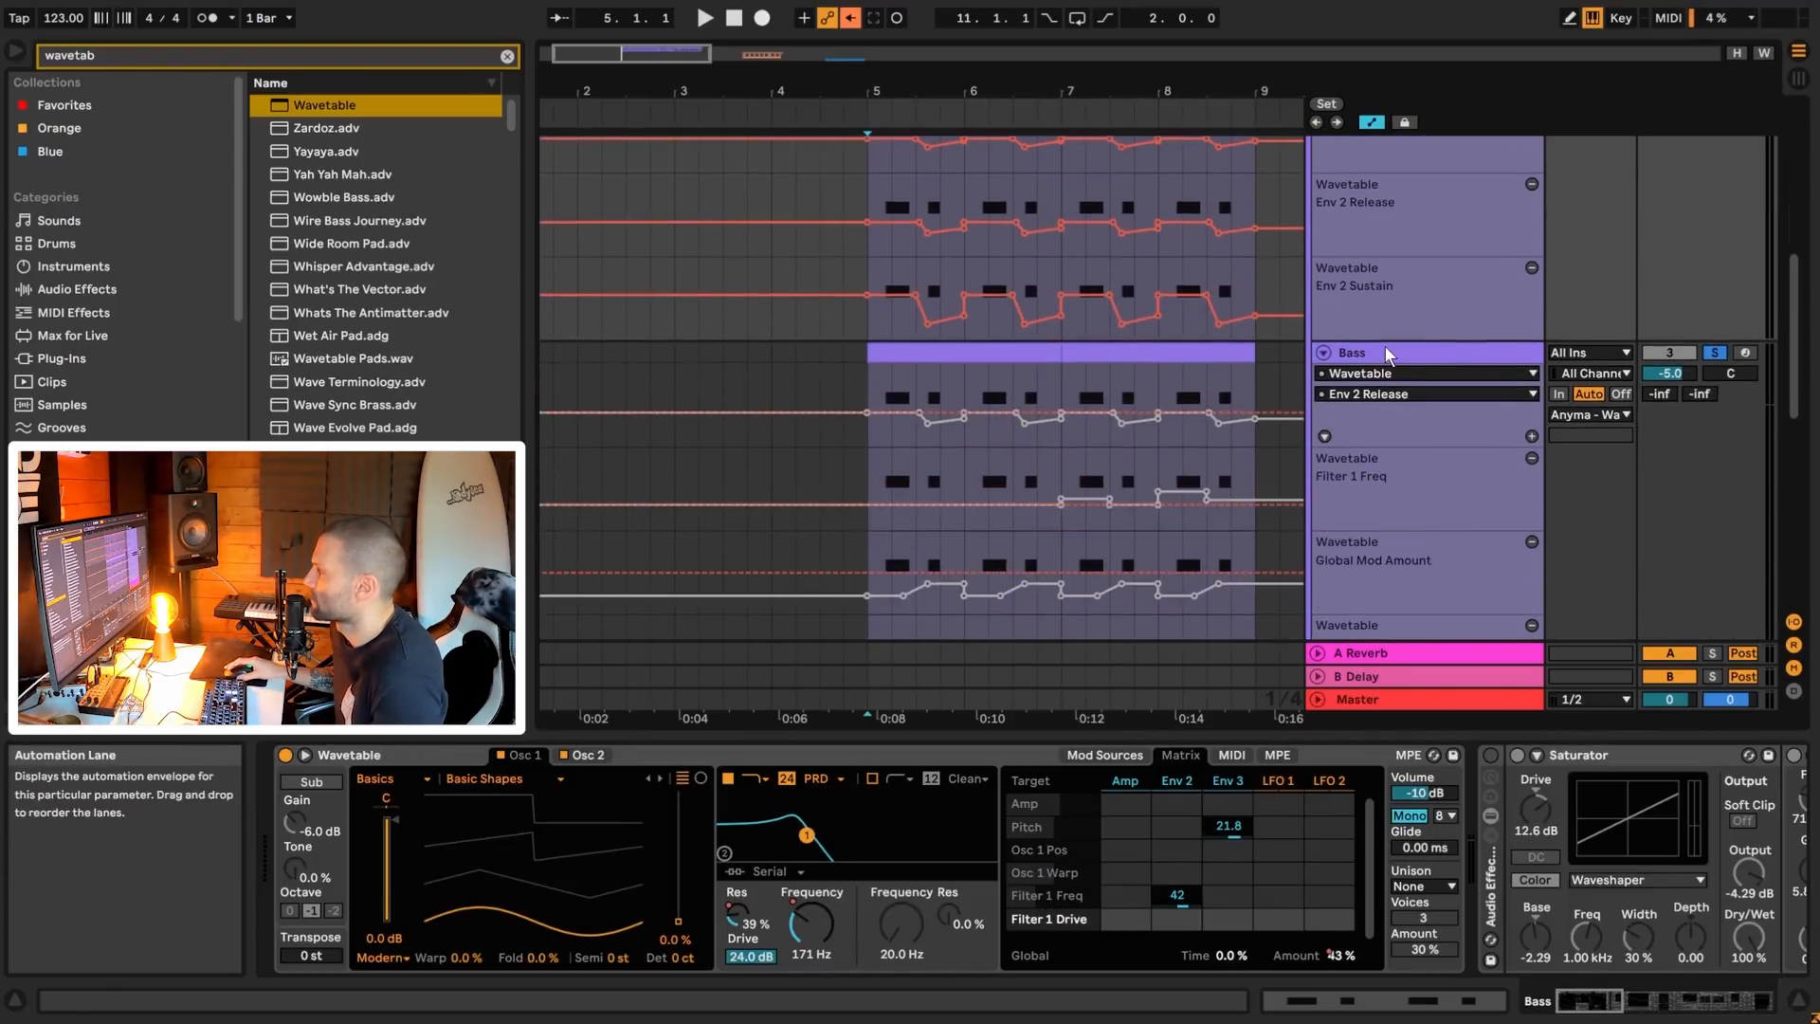
{"action": "left_click", "coordinate": [1384, 348]}
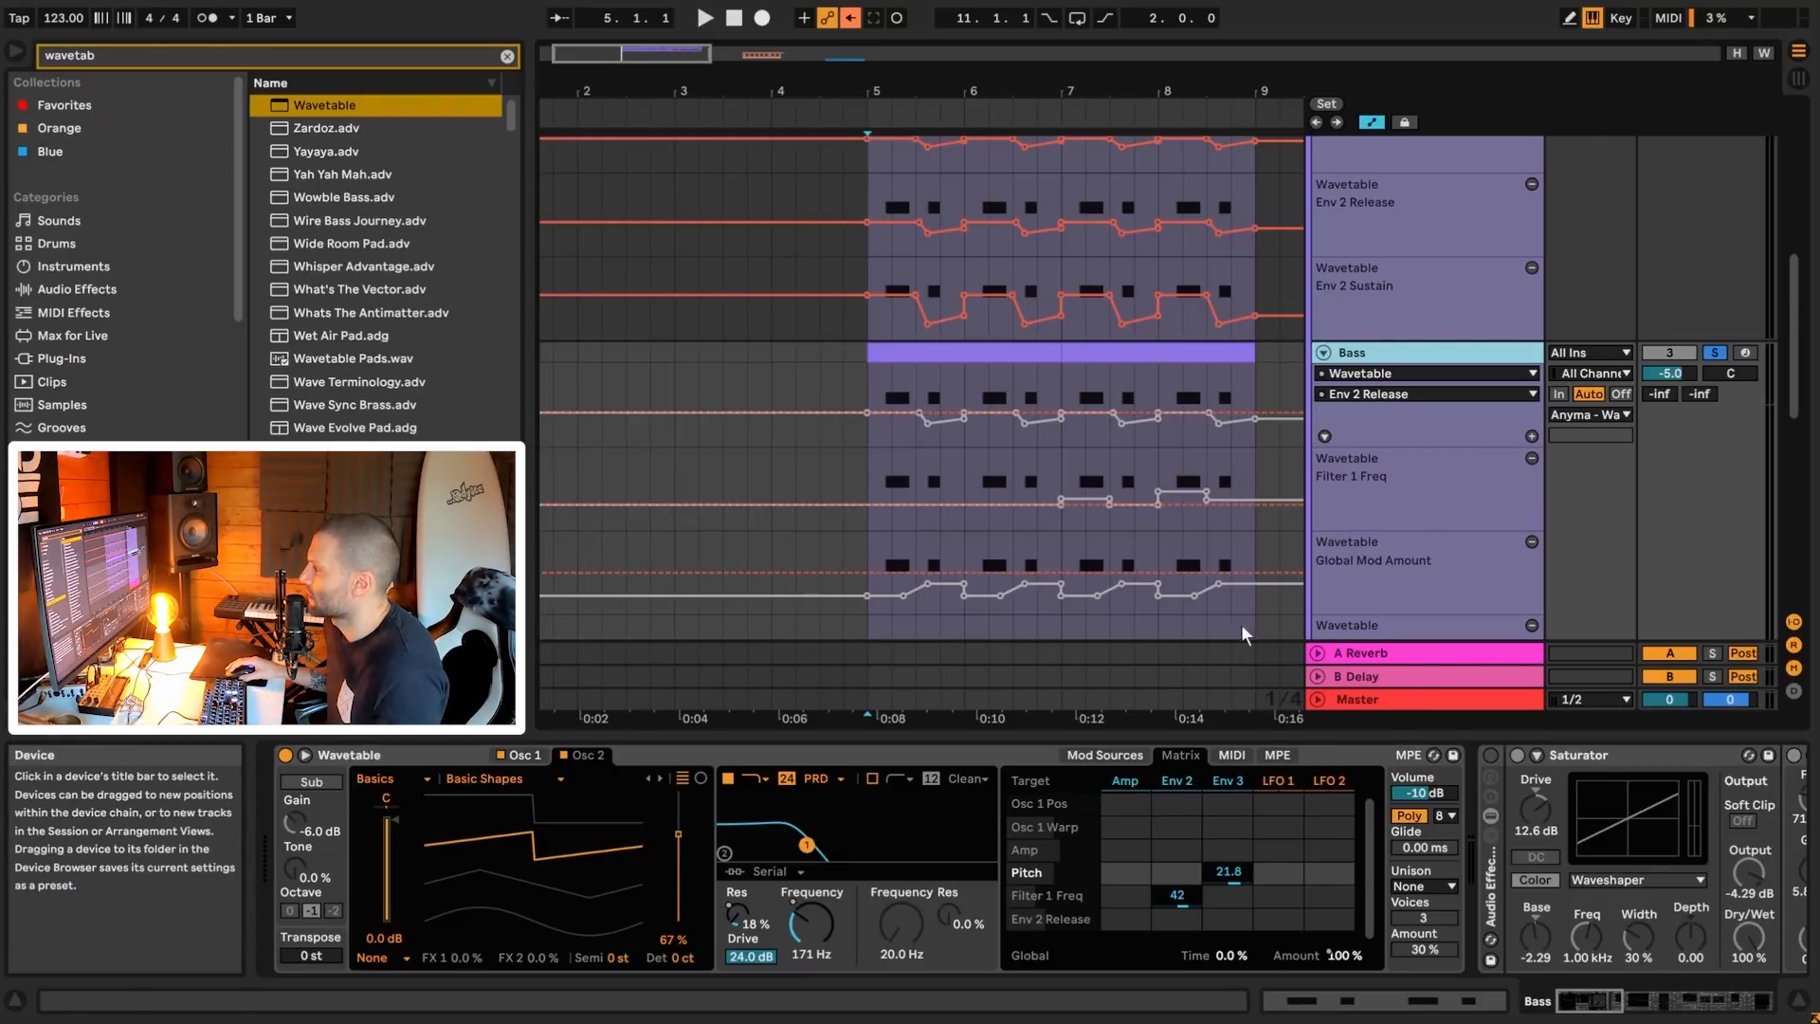
- Set the copied Wavetable's Env 3 decay to 35 ms and sustain to 0%, and audition it
{"action": "scroll", "coordinate": [1353, 339], "scroll_direction": "up", "scroll_amount": 7}
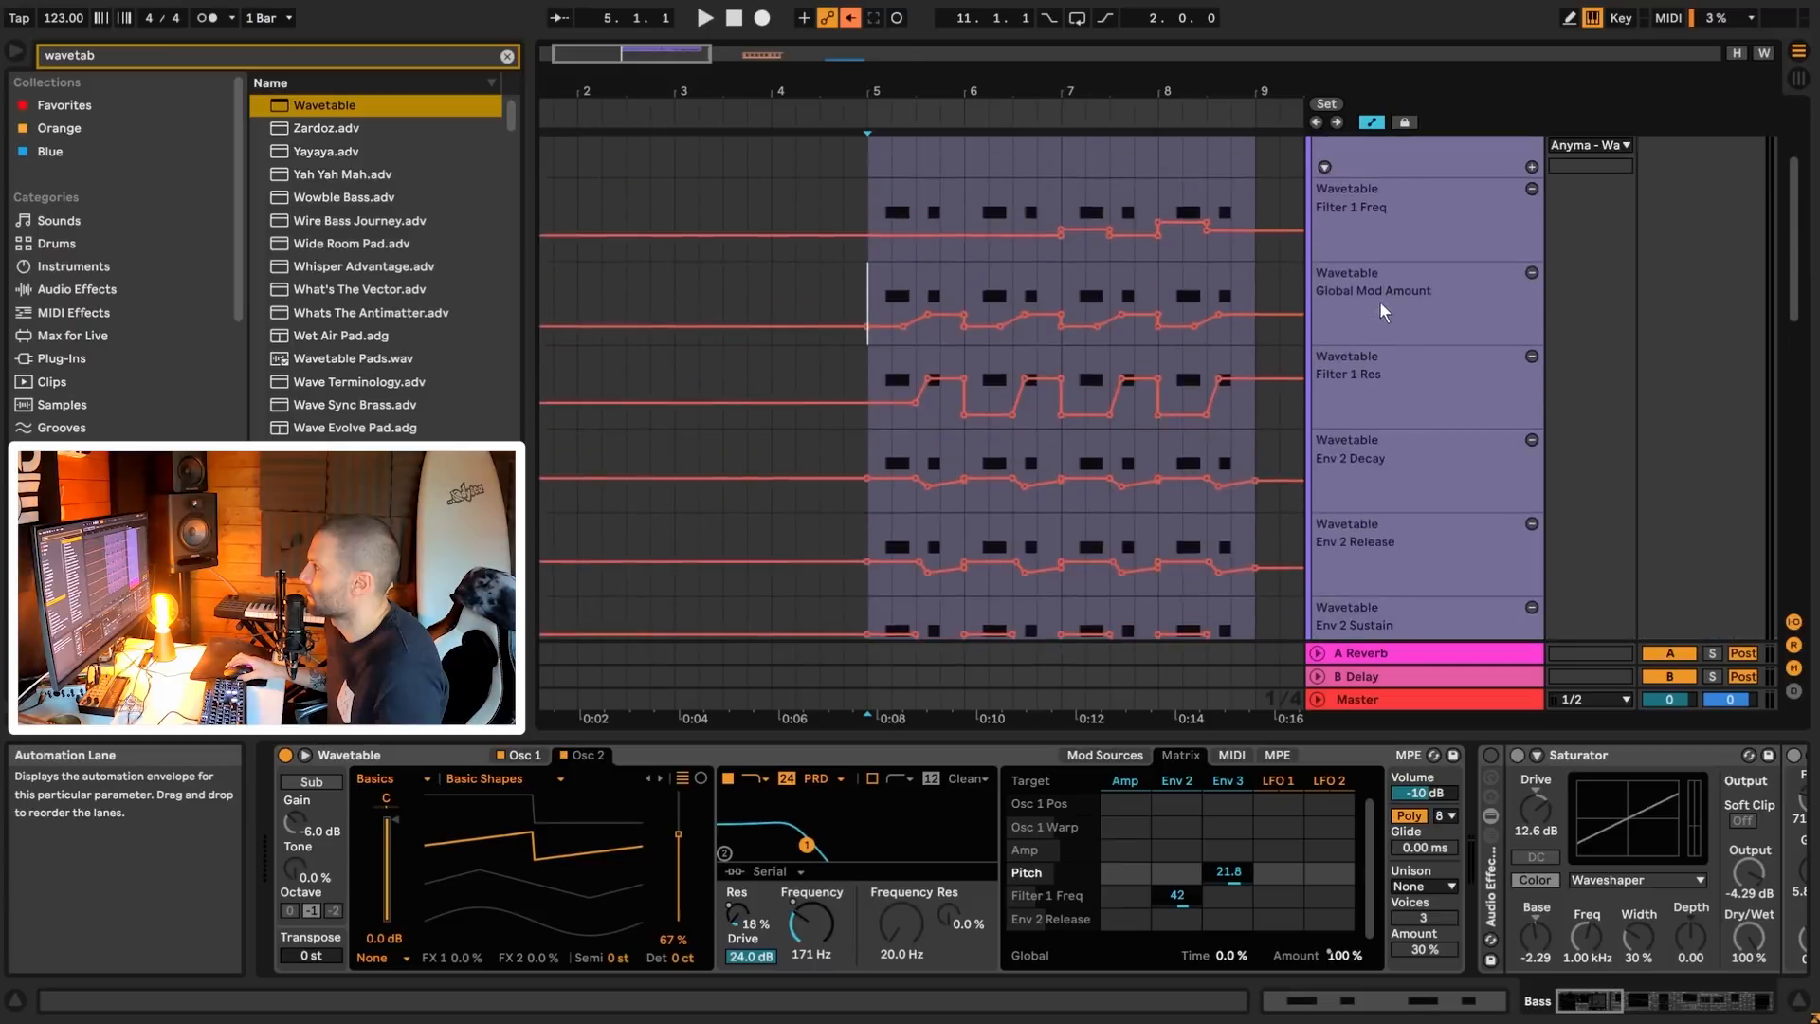
{"action": "scroll", "coordinate": [1379, 300], "scroll_direction": "up", "scroll_amount": 3}
{"action": "left_click", "coordinate": [1229, 781]}
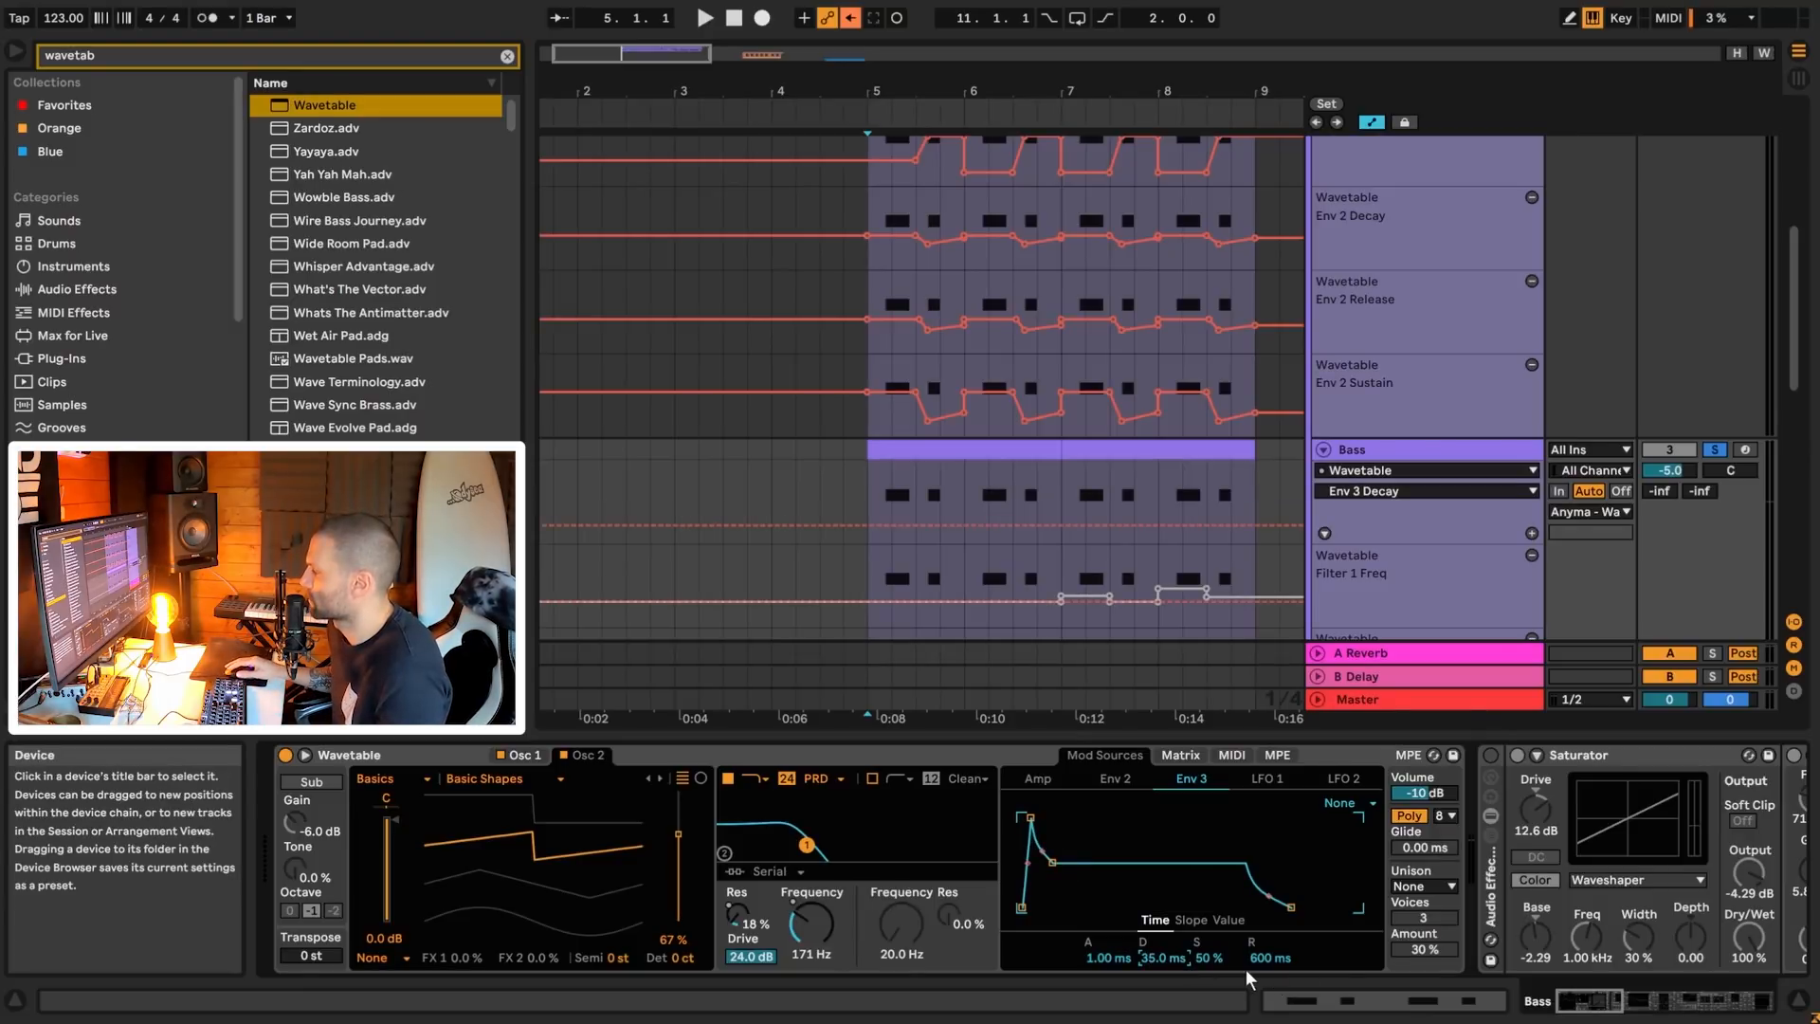
{"action": "left_click", "coordinate": [1209, 957]}
{"action": "type", "text": "0"}
{"action": "key", "text": "Return"}
{"action": "key", "text": "space"}
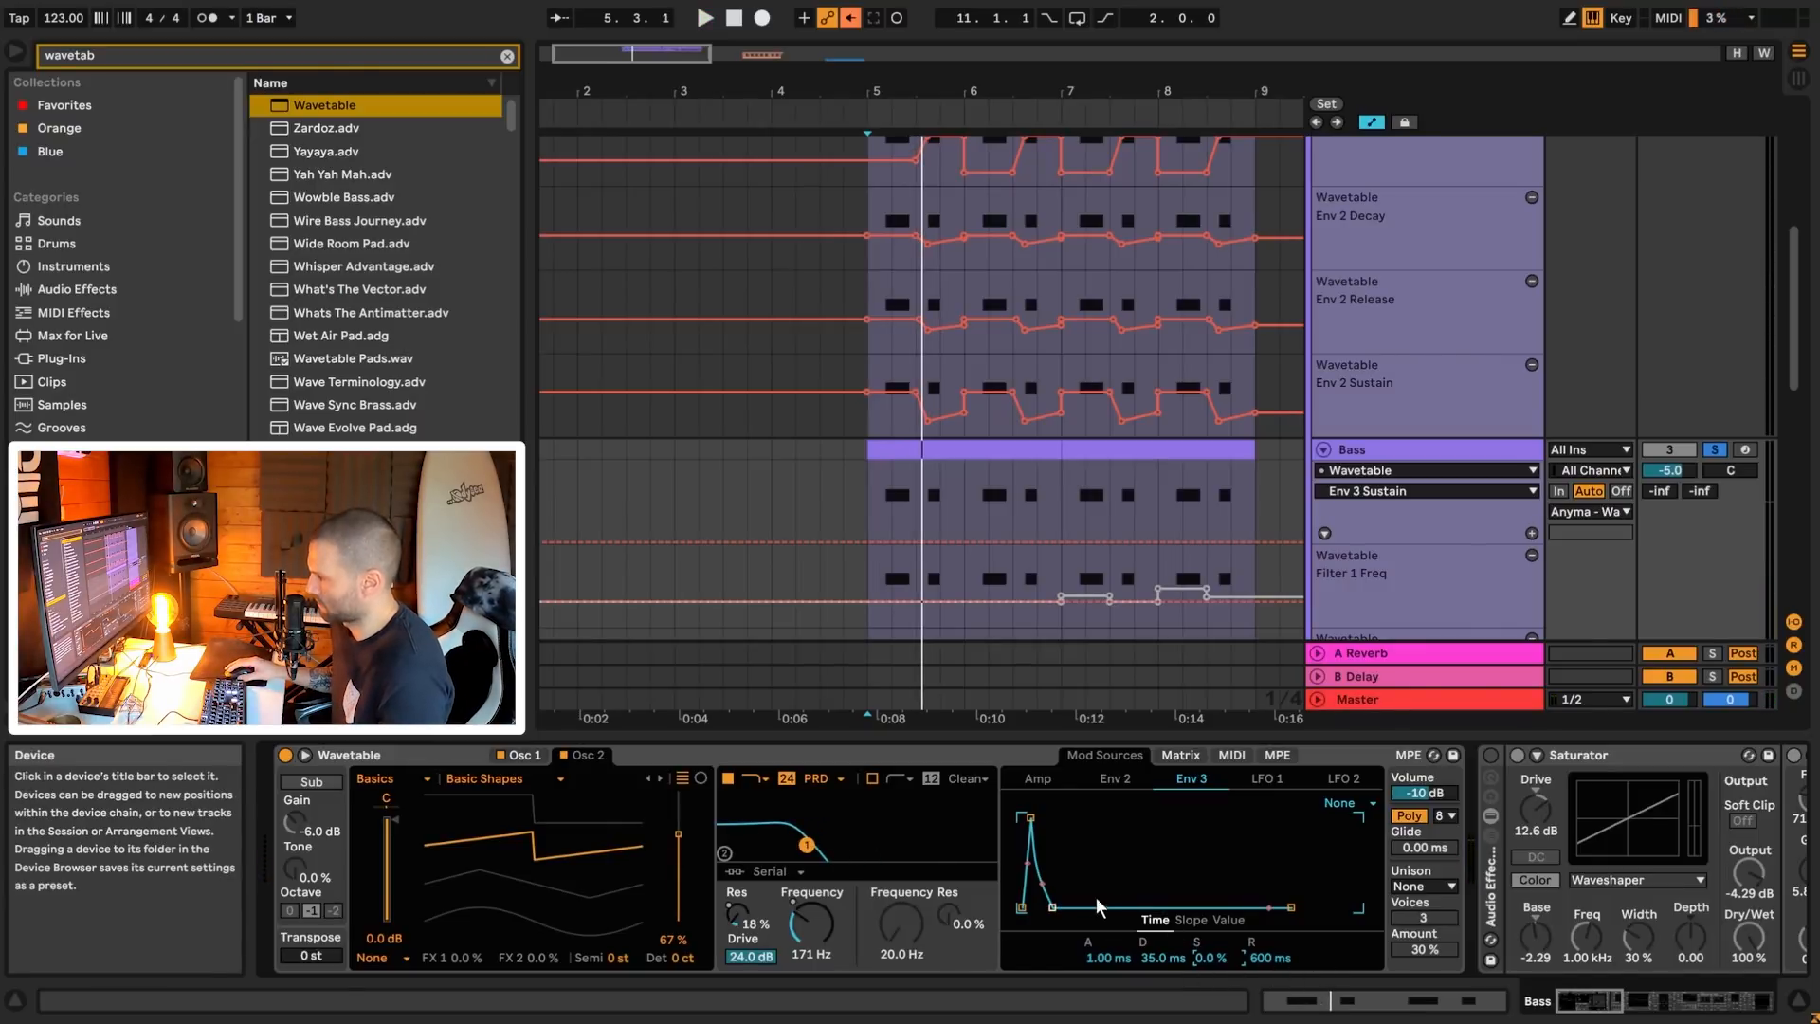
- Try Env 3 to Pitch amounts of 48 and -3 on the copied Wavetable while auditioning the bass
{"action": "left_click", "coordinate": [1181, 755]}
{"action": "key", "text": "space"}
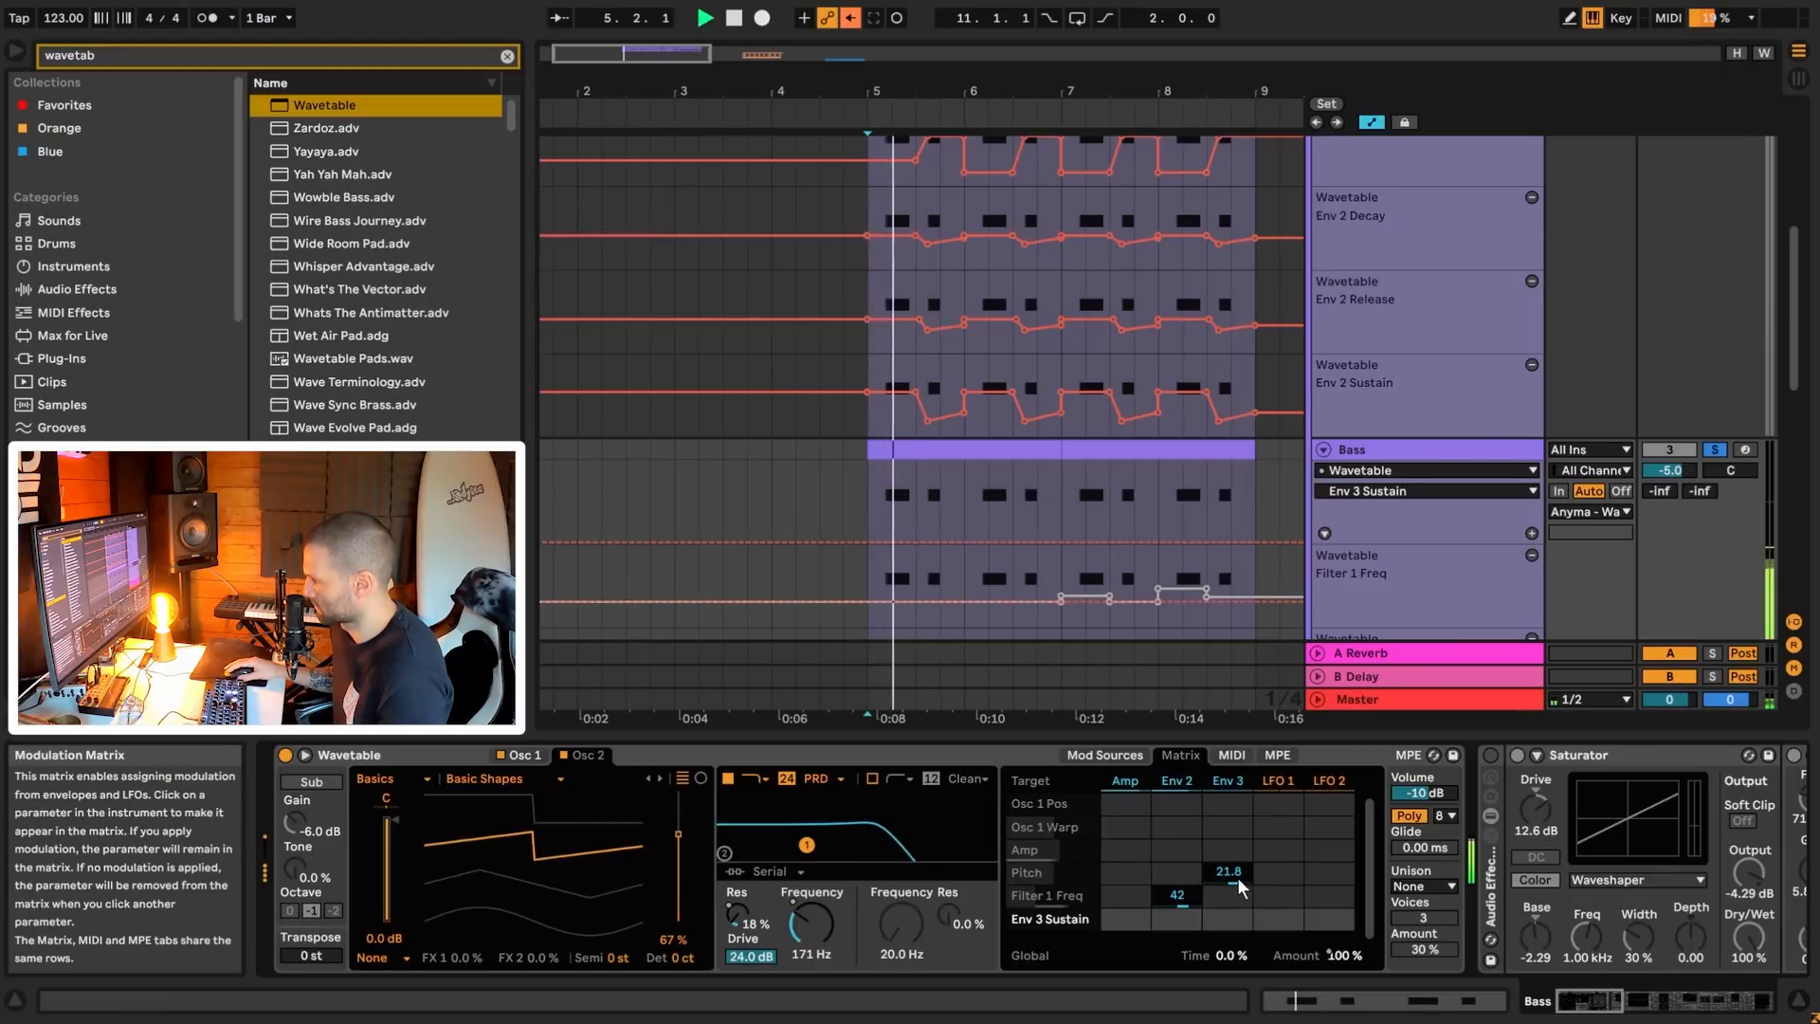
{"action": "left_click_drag", "start_coordinate": [1237, 881], "coordinate": [1238, 856]}
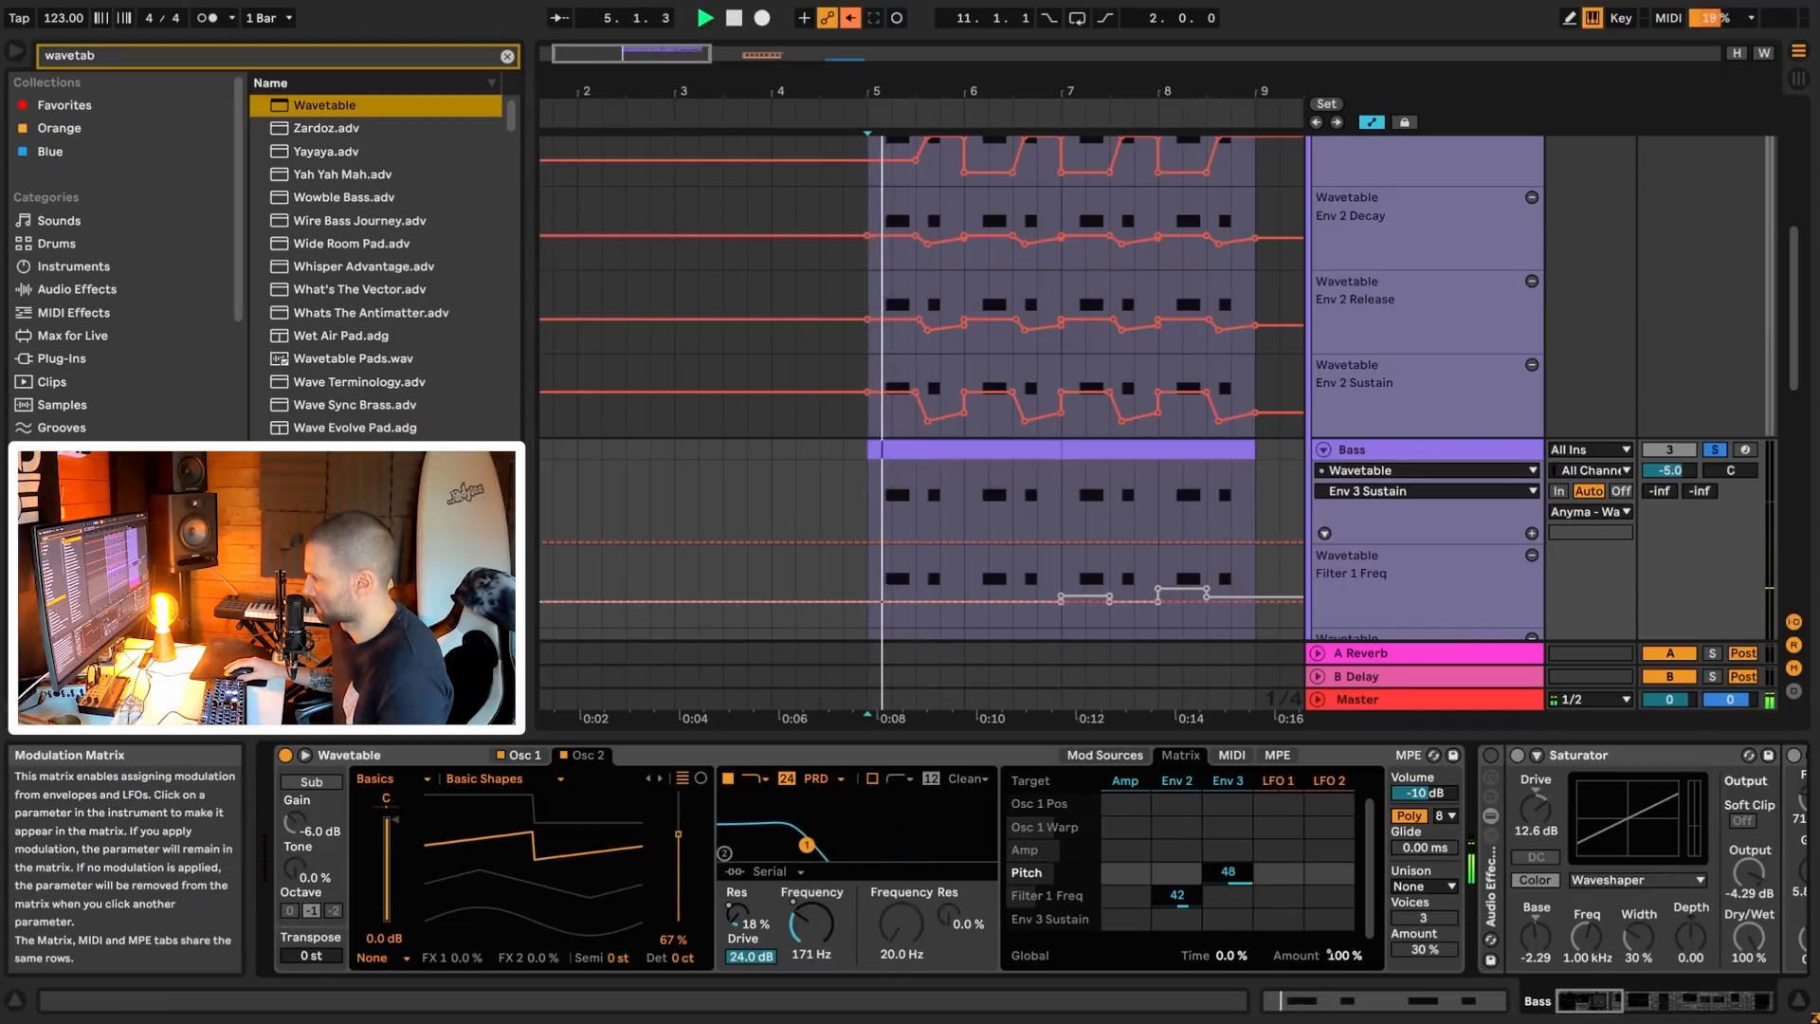
{"action": "key", "text": "space"}
{"action": "left_click_drag", "start_coordinate": [1237, 880], "coordinate": [1237, 929]}
{"action": "key", "text": "space"}
{"action": "key", "text": "space"}
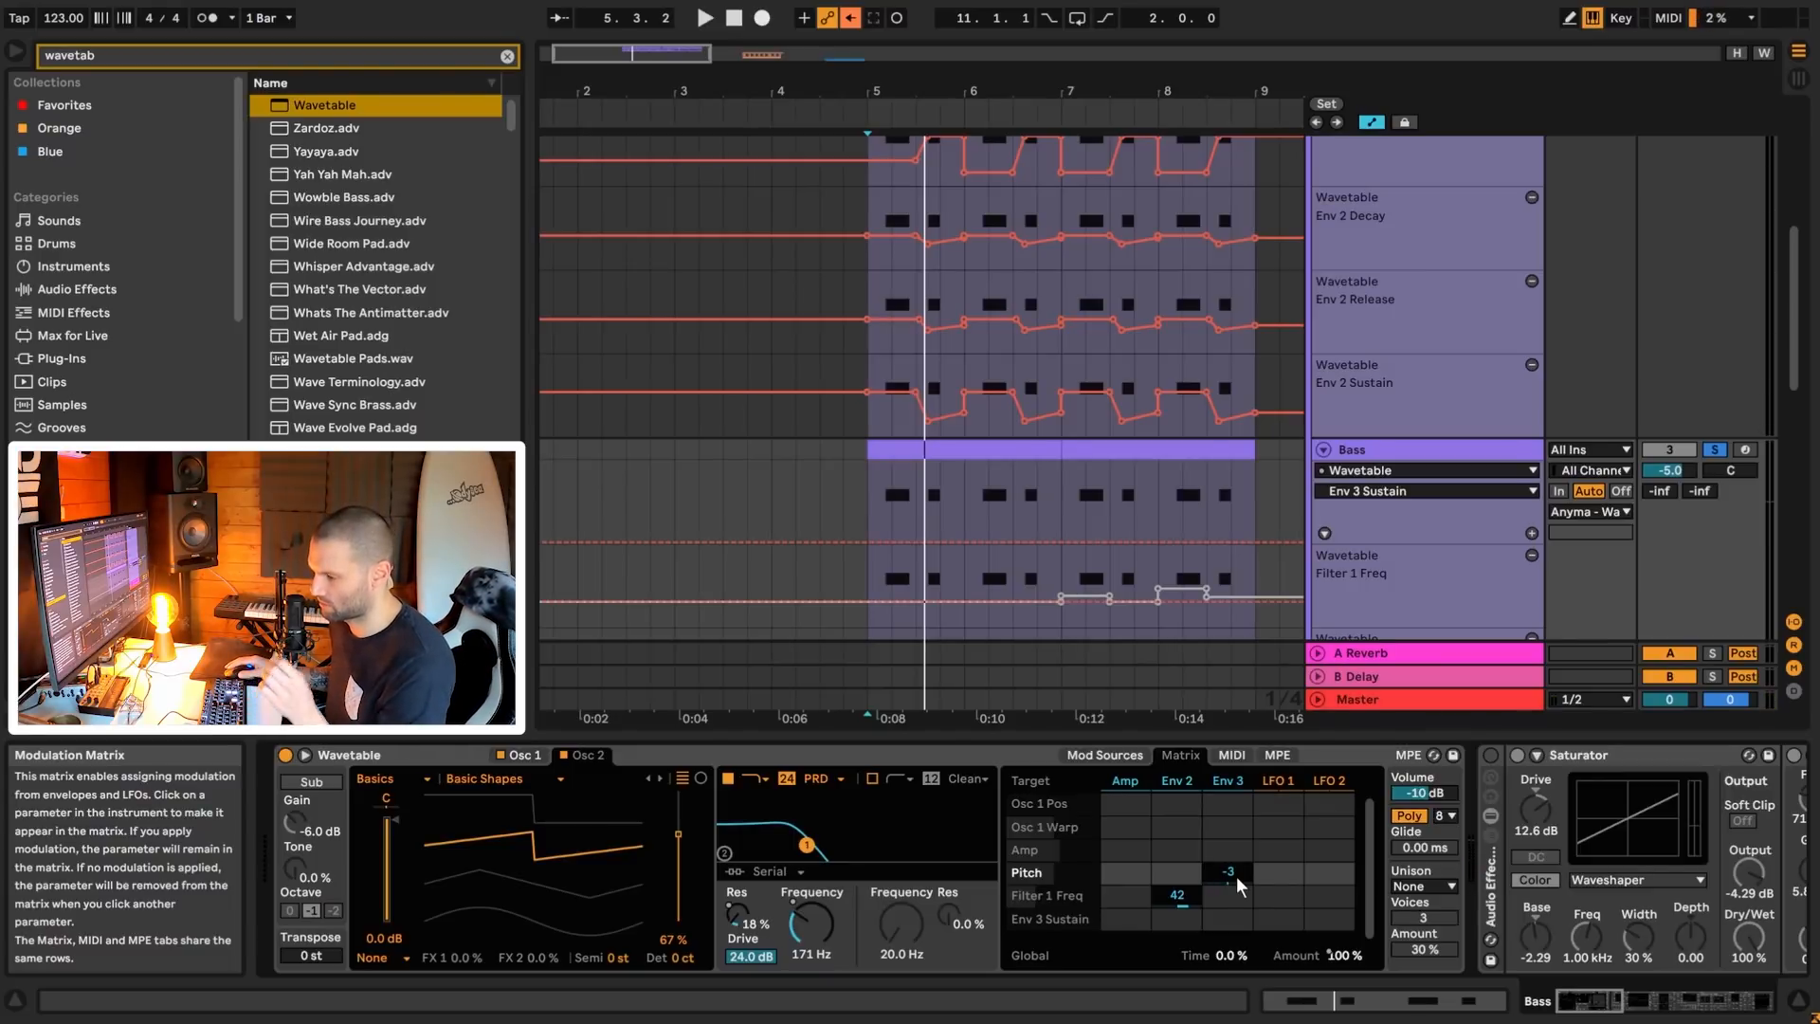
- Set the copied Wavetable's Env 3 to Pitch amount to 22.5 while auditioning the bass
{"action": "key", "text": "space"}
{"action": "mouse_move", "coordinate": [1232, 874]}
{"action": "left_mouse_down"}
{"action": "mouse_move", "coordinate": [1228, 827]}
{"action": "mouse_move", "coordinate": [1229, 846]}
{"action": "left_mouse_up"}
{"action": "key", "text": "space"}
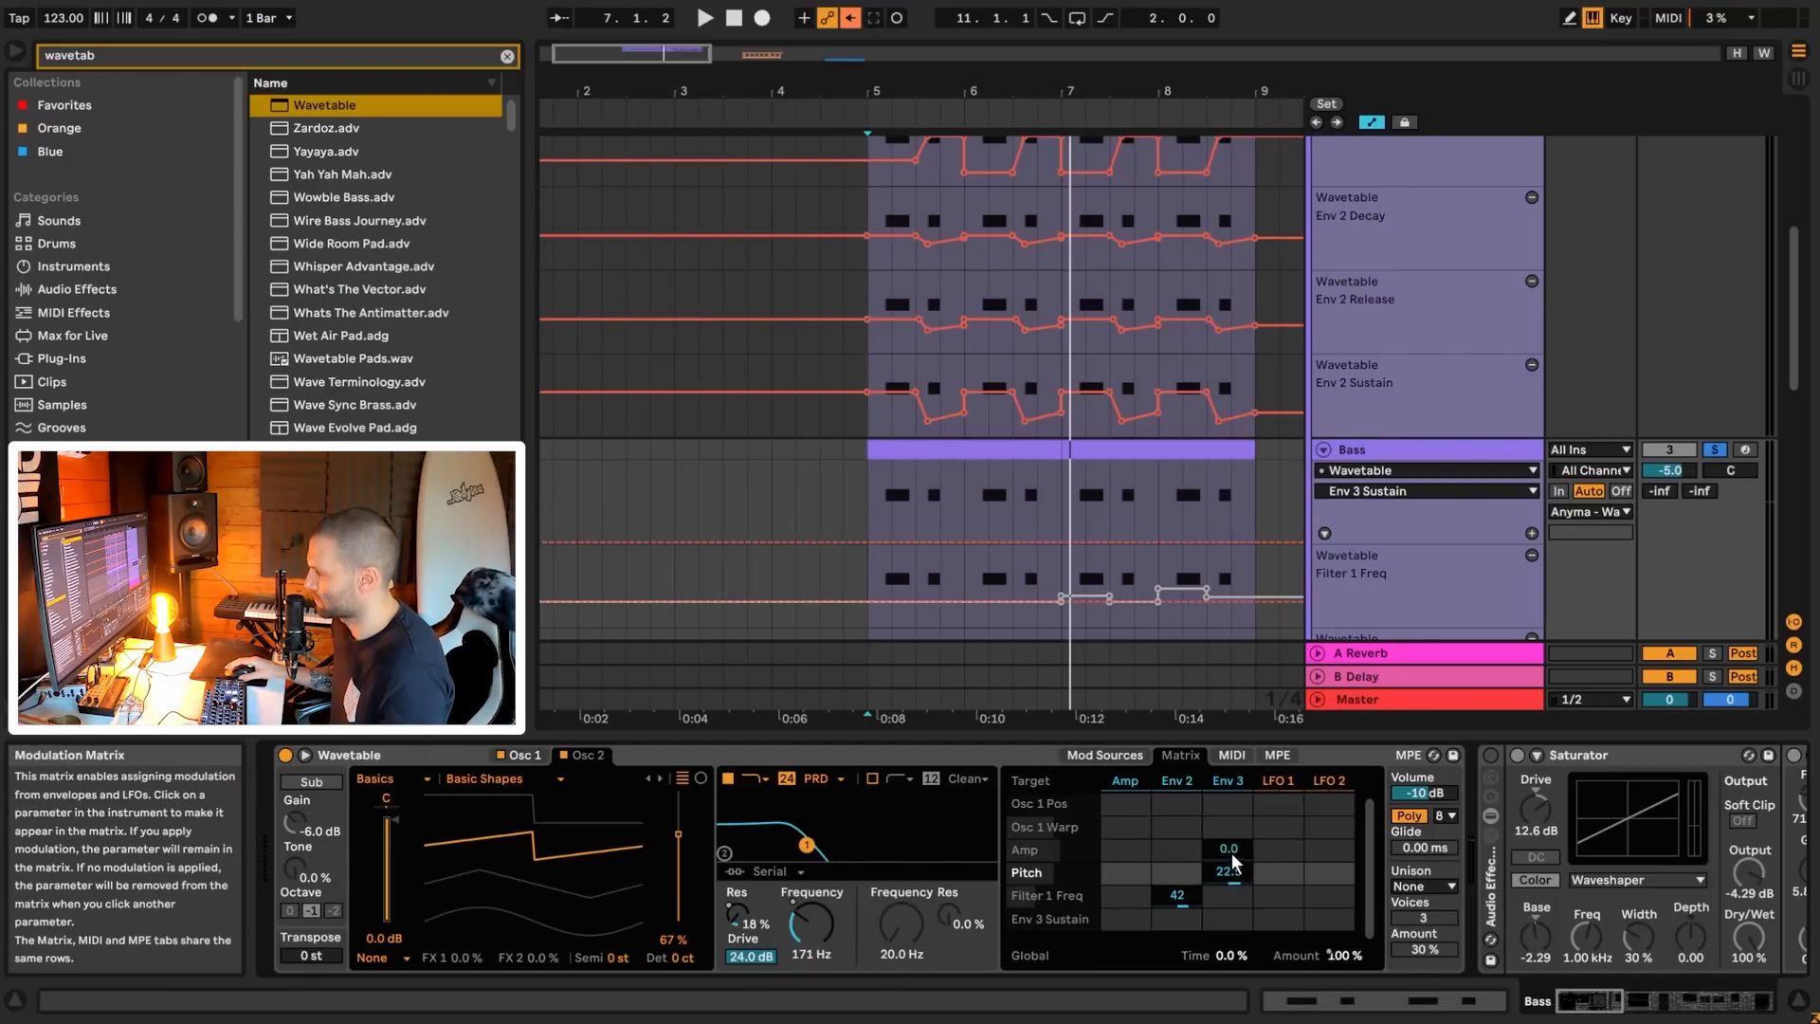
- Audition a longer Env 3 decay on the copied Wavetable, and set the decay to 35.5 ms
{"action": "scroll", "coordinate": [1345, 578], "scroll_direction": "up", "scroll_amount": 3}
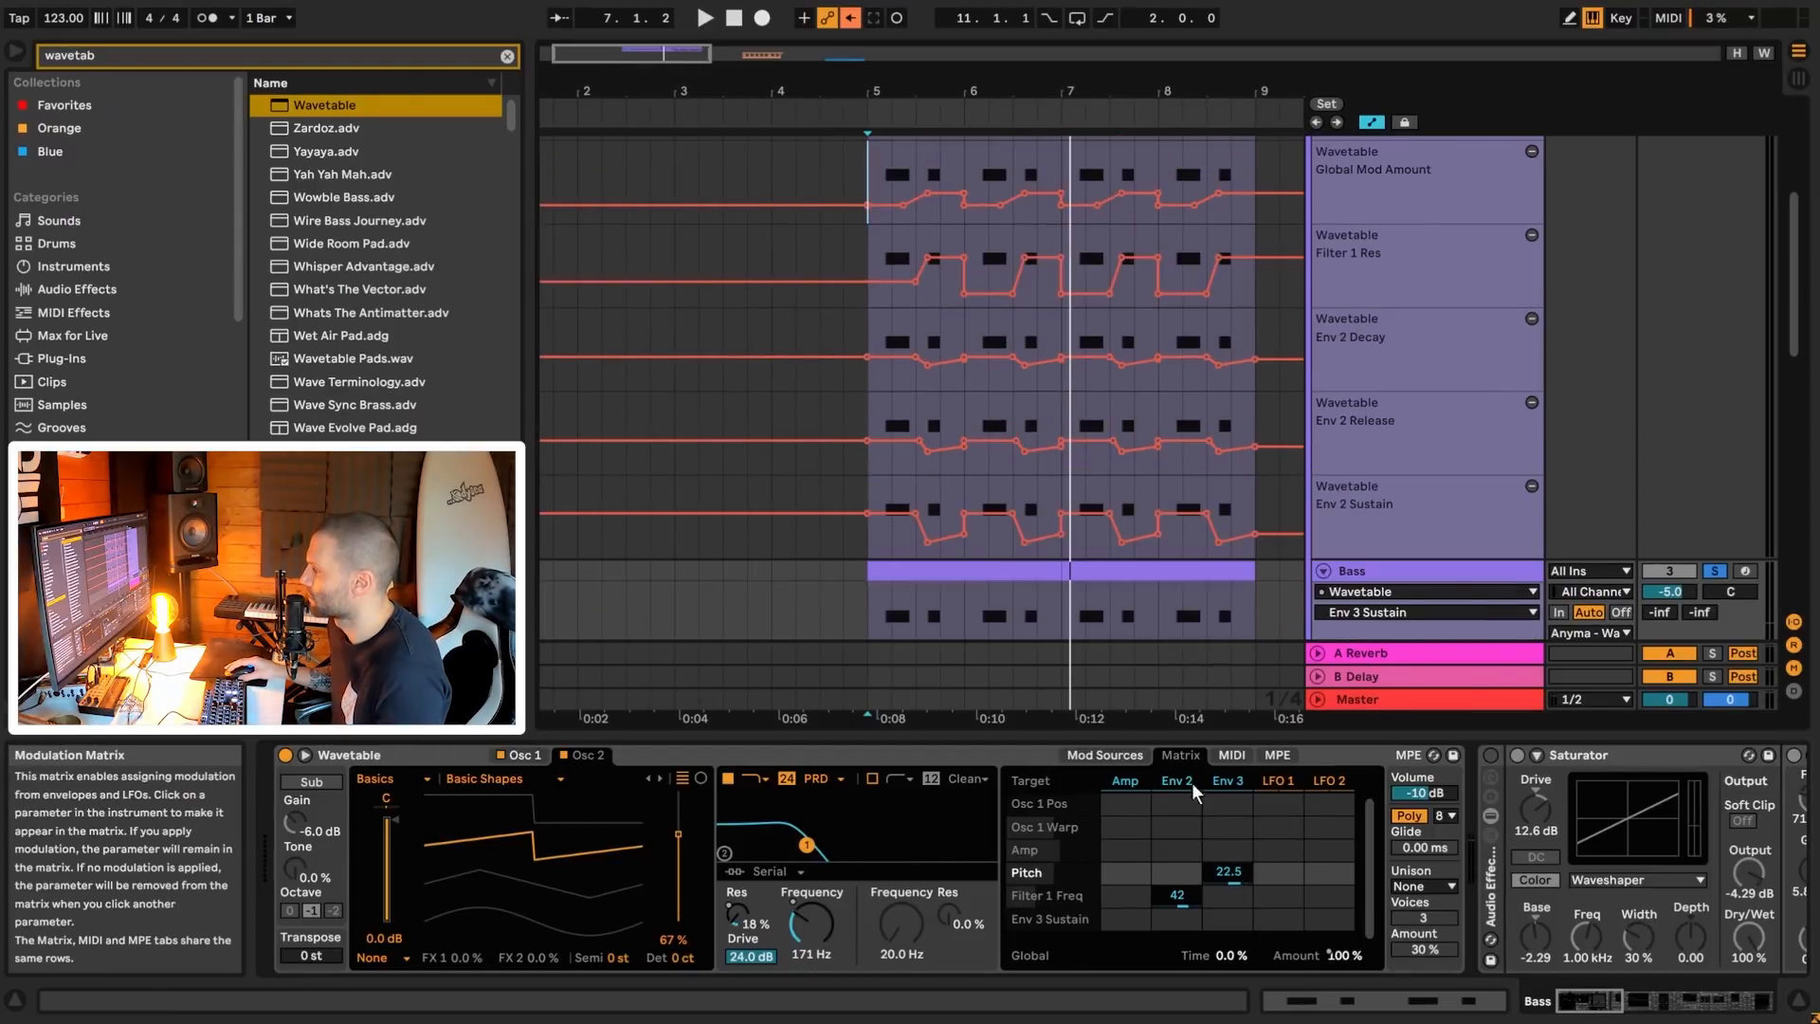
{"action": "left_click", "coordinate": [1231, 781]}
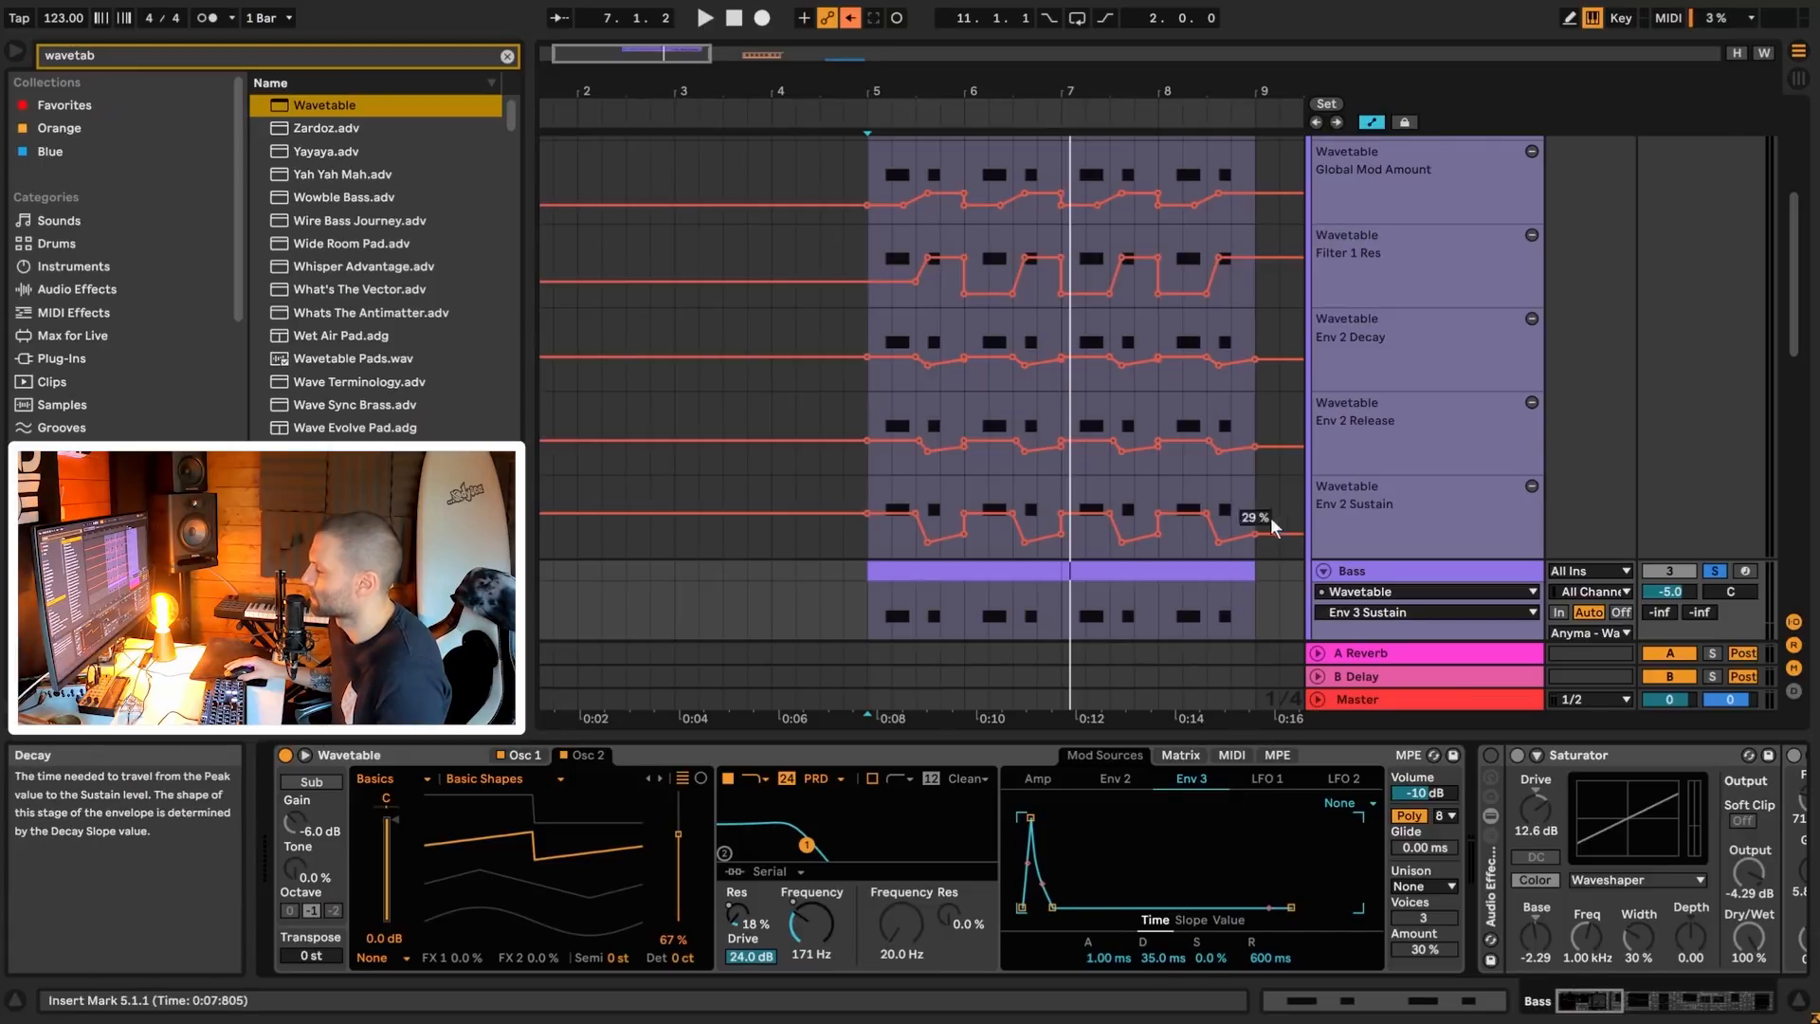
{"action": "left_click_drag", "start_coordinate": [1150, 959], "coordinate": [1150, 919]}
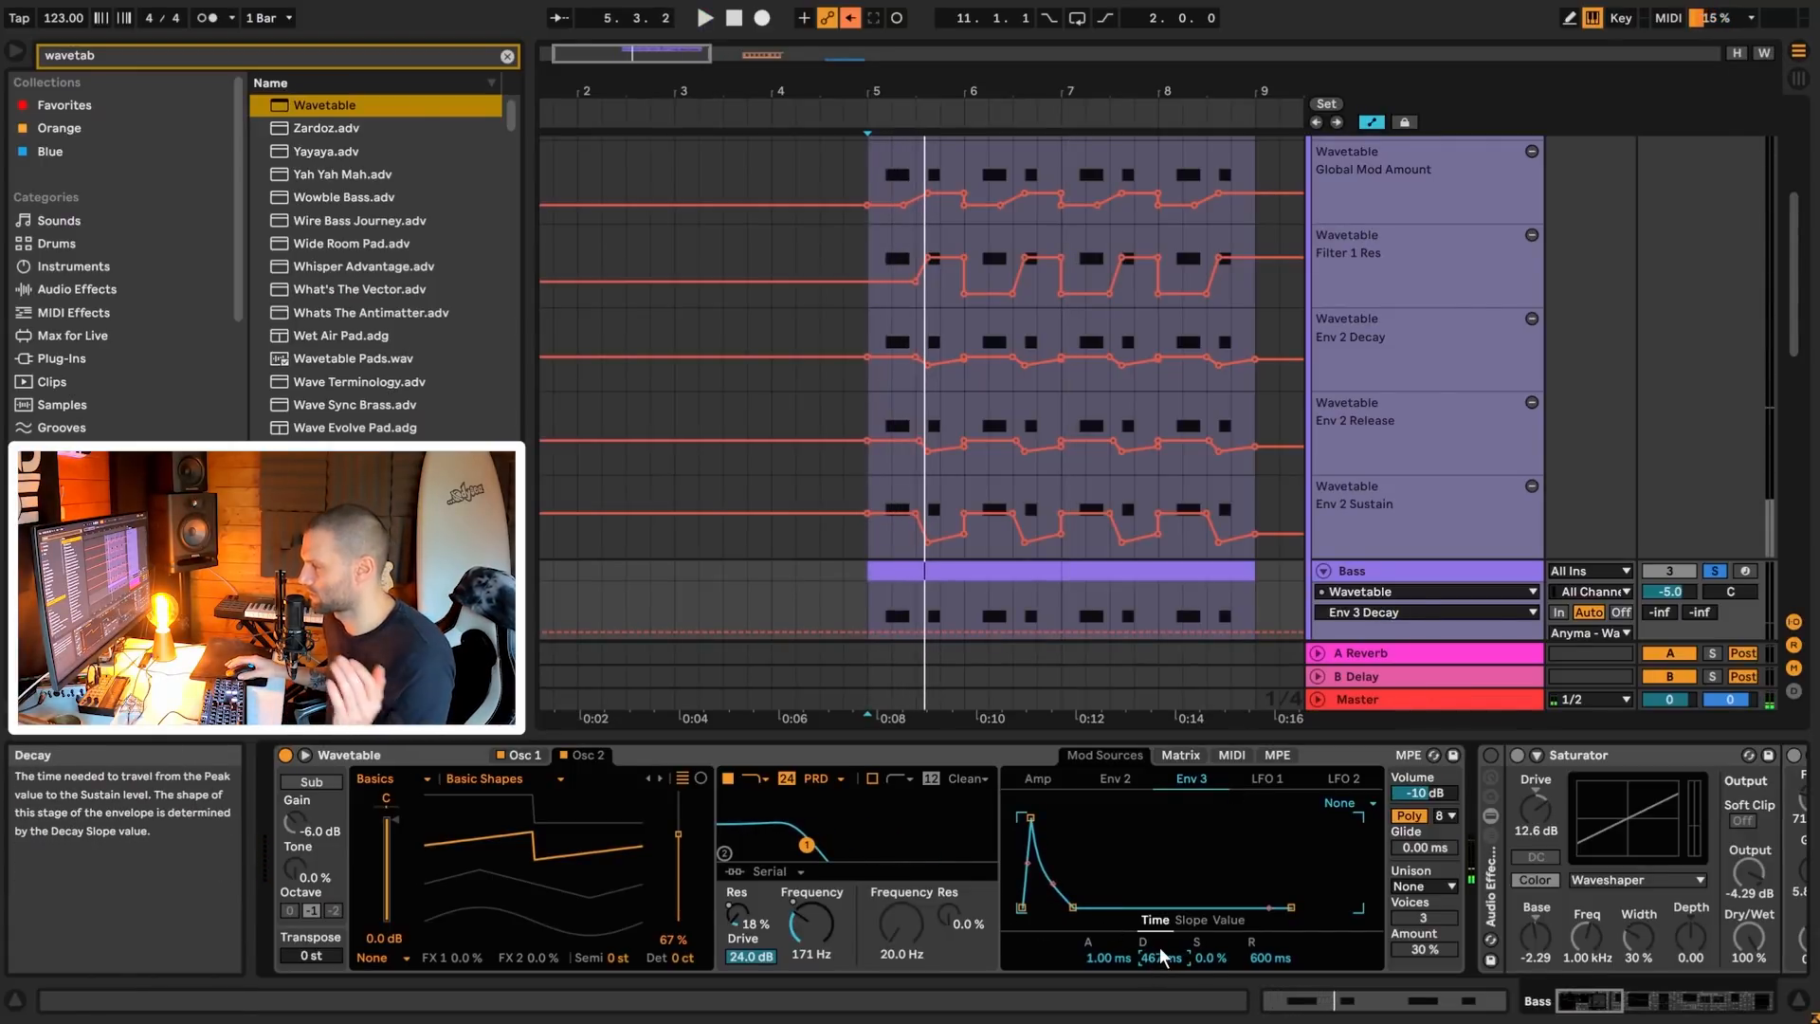
{"action": "left_click_drag", "start_coordinate": [1158, 948], "coordinate": [1158, 1004]}
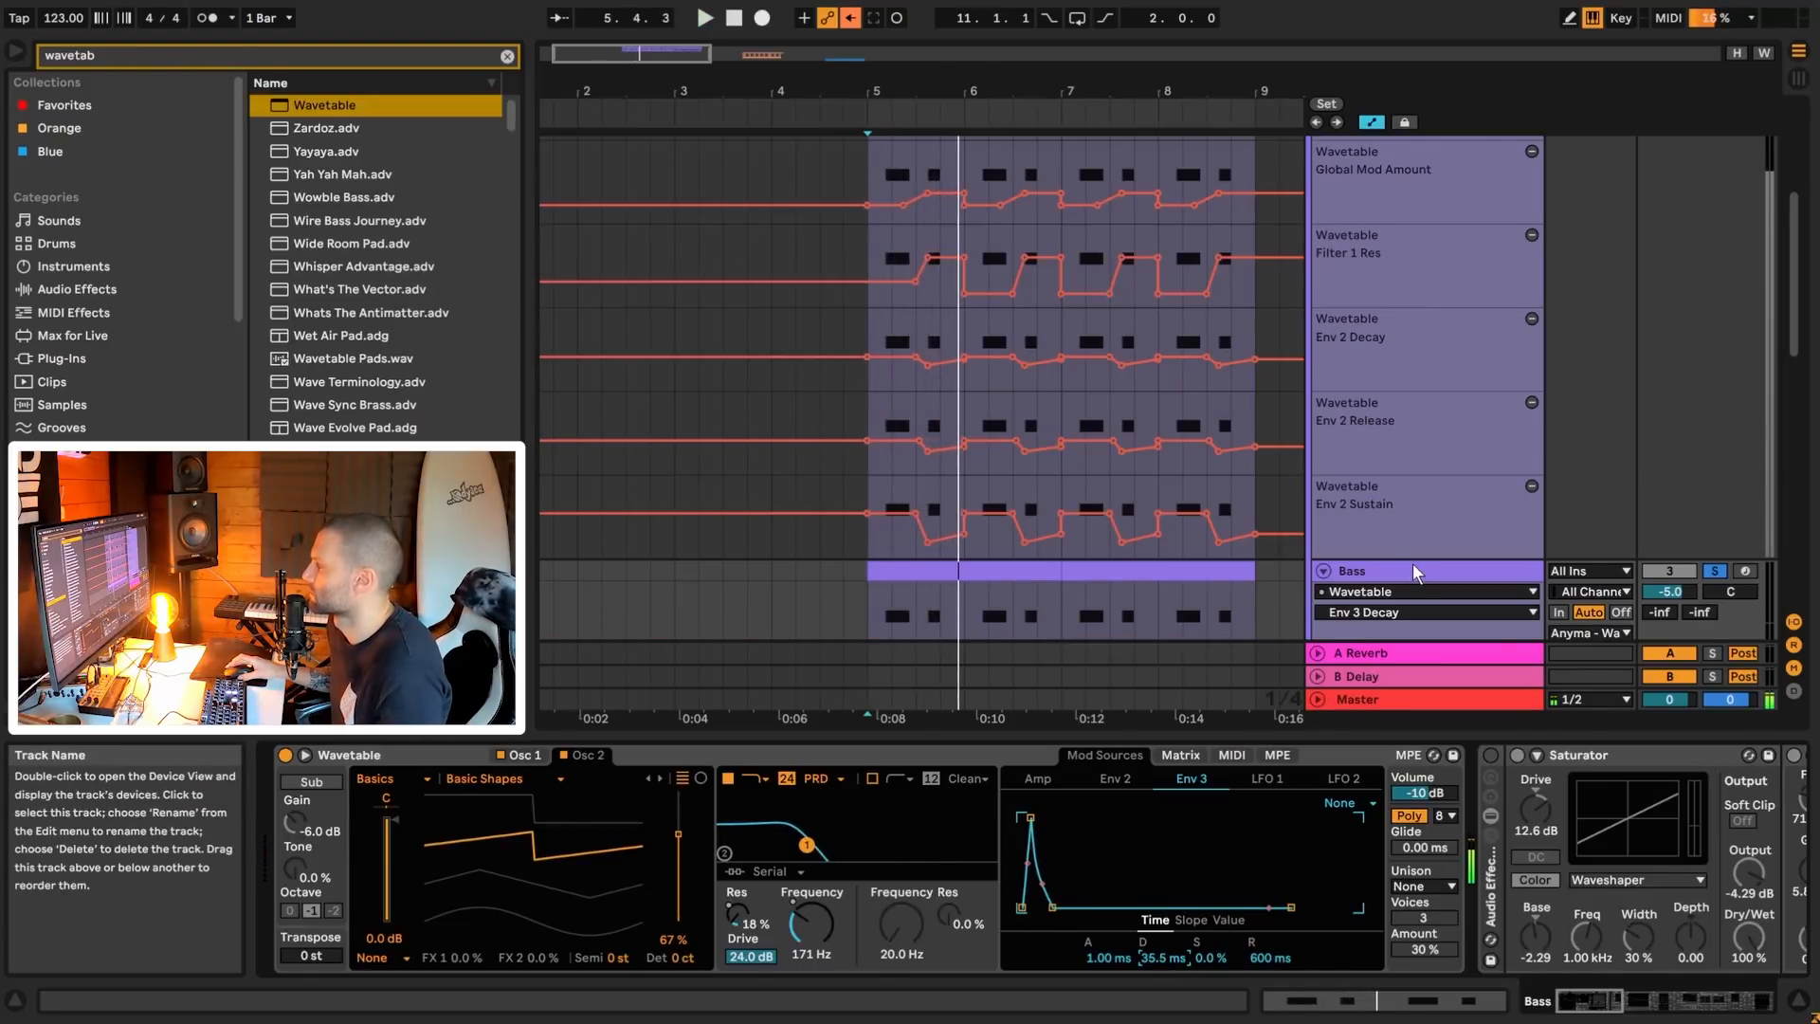
- Switch the copied Wavetable from Poly to Mono, using the original Bass's settings as reference
{"action": "scroll", "coordinate": [1465, 440], "scroll_direction": "up", "scroll_amount": 4}
{"action": "left_click", "coordinate": [1359, 253]}
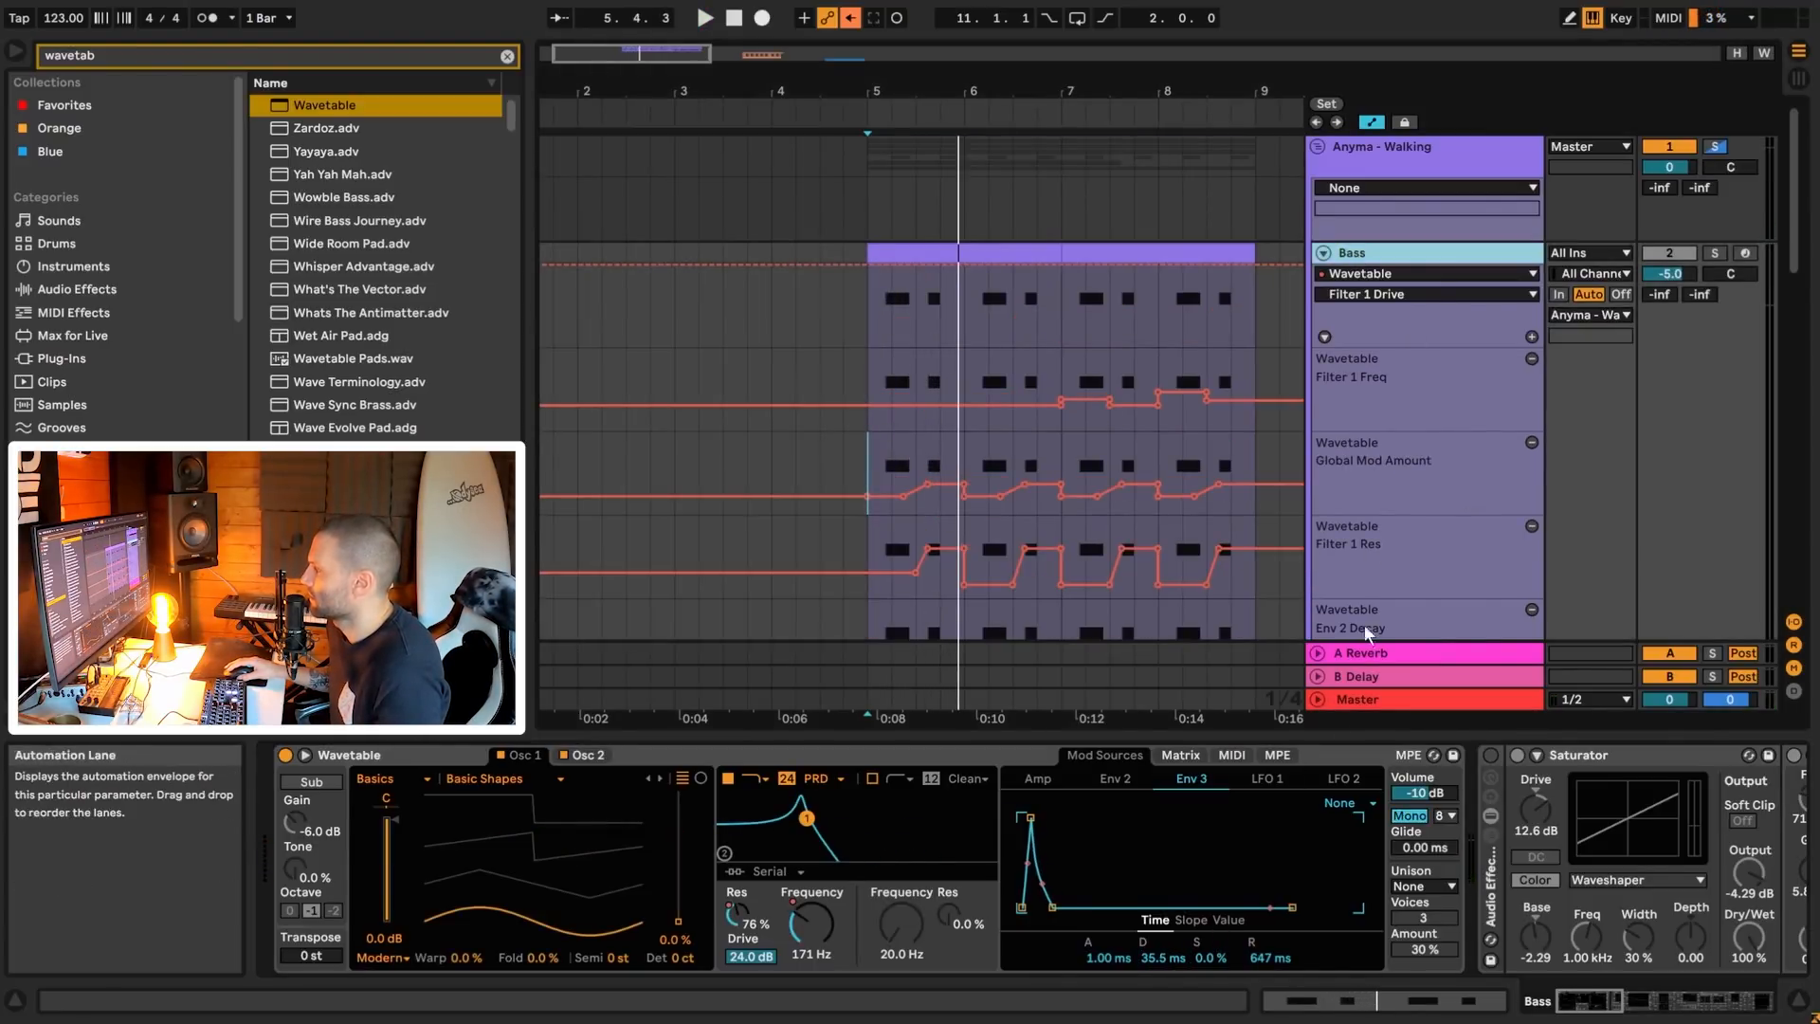
{"action": "scroll", "coordinate": [1365, 549], "scroll_direction": "down", "scroll_amount": 4}
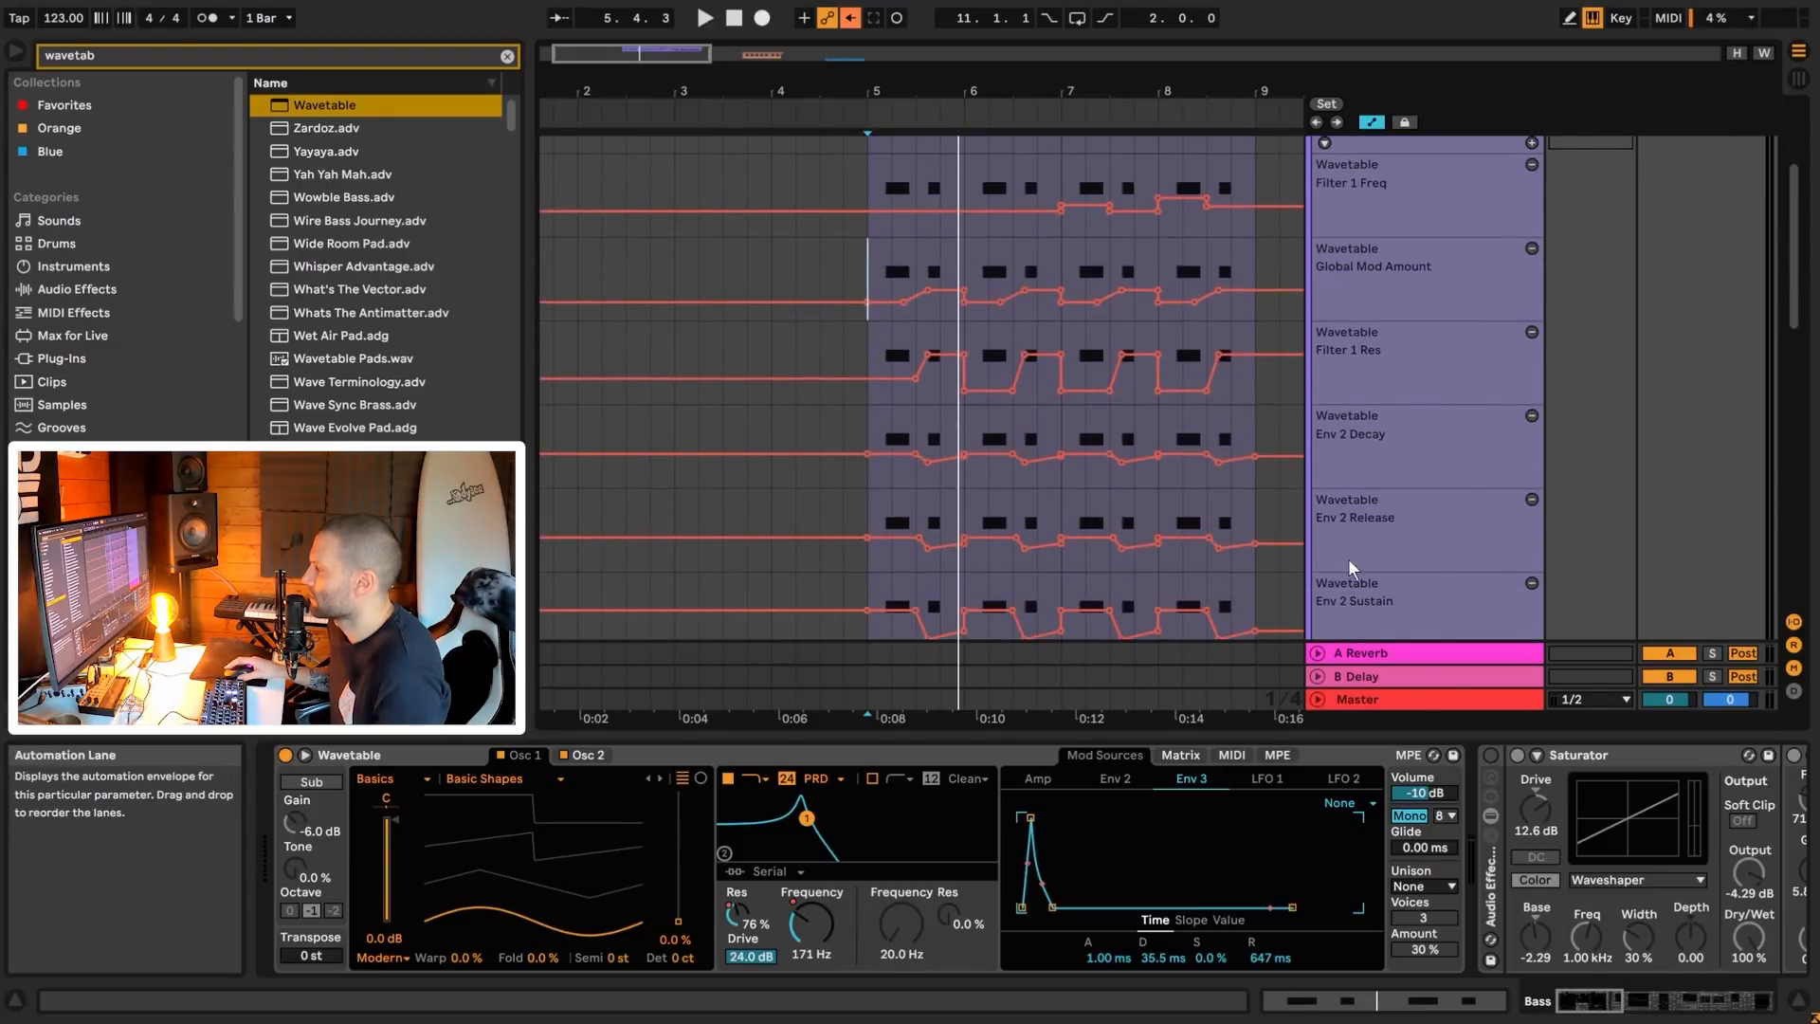
{"action": "scroll", "coordinate": [1348, 559], "scroll_direction": "down", "scroll_amount": 4}
{"action": "left_click", "coordinate": [1383, 500]}
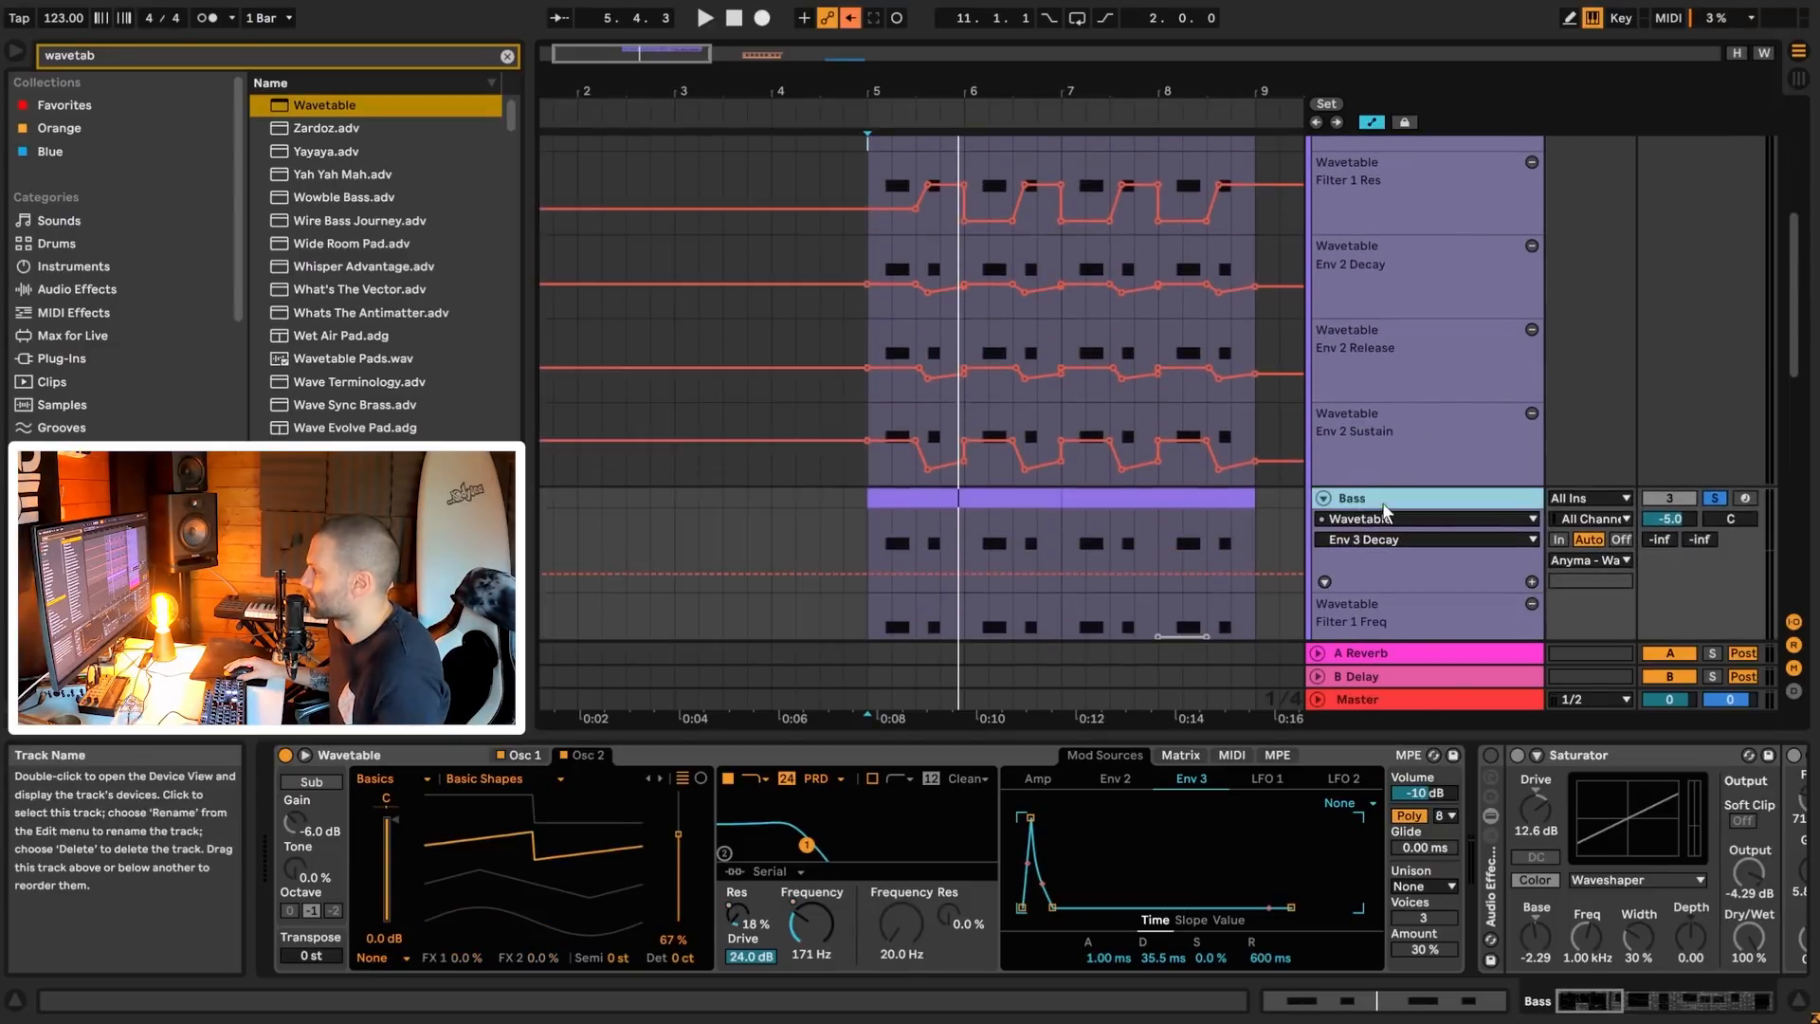
{"action": "left_click", "coordinate": [1410, 816]}
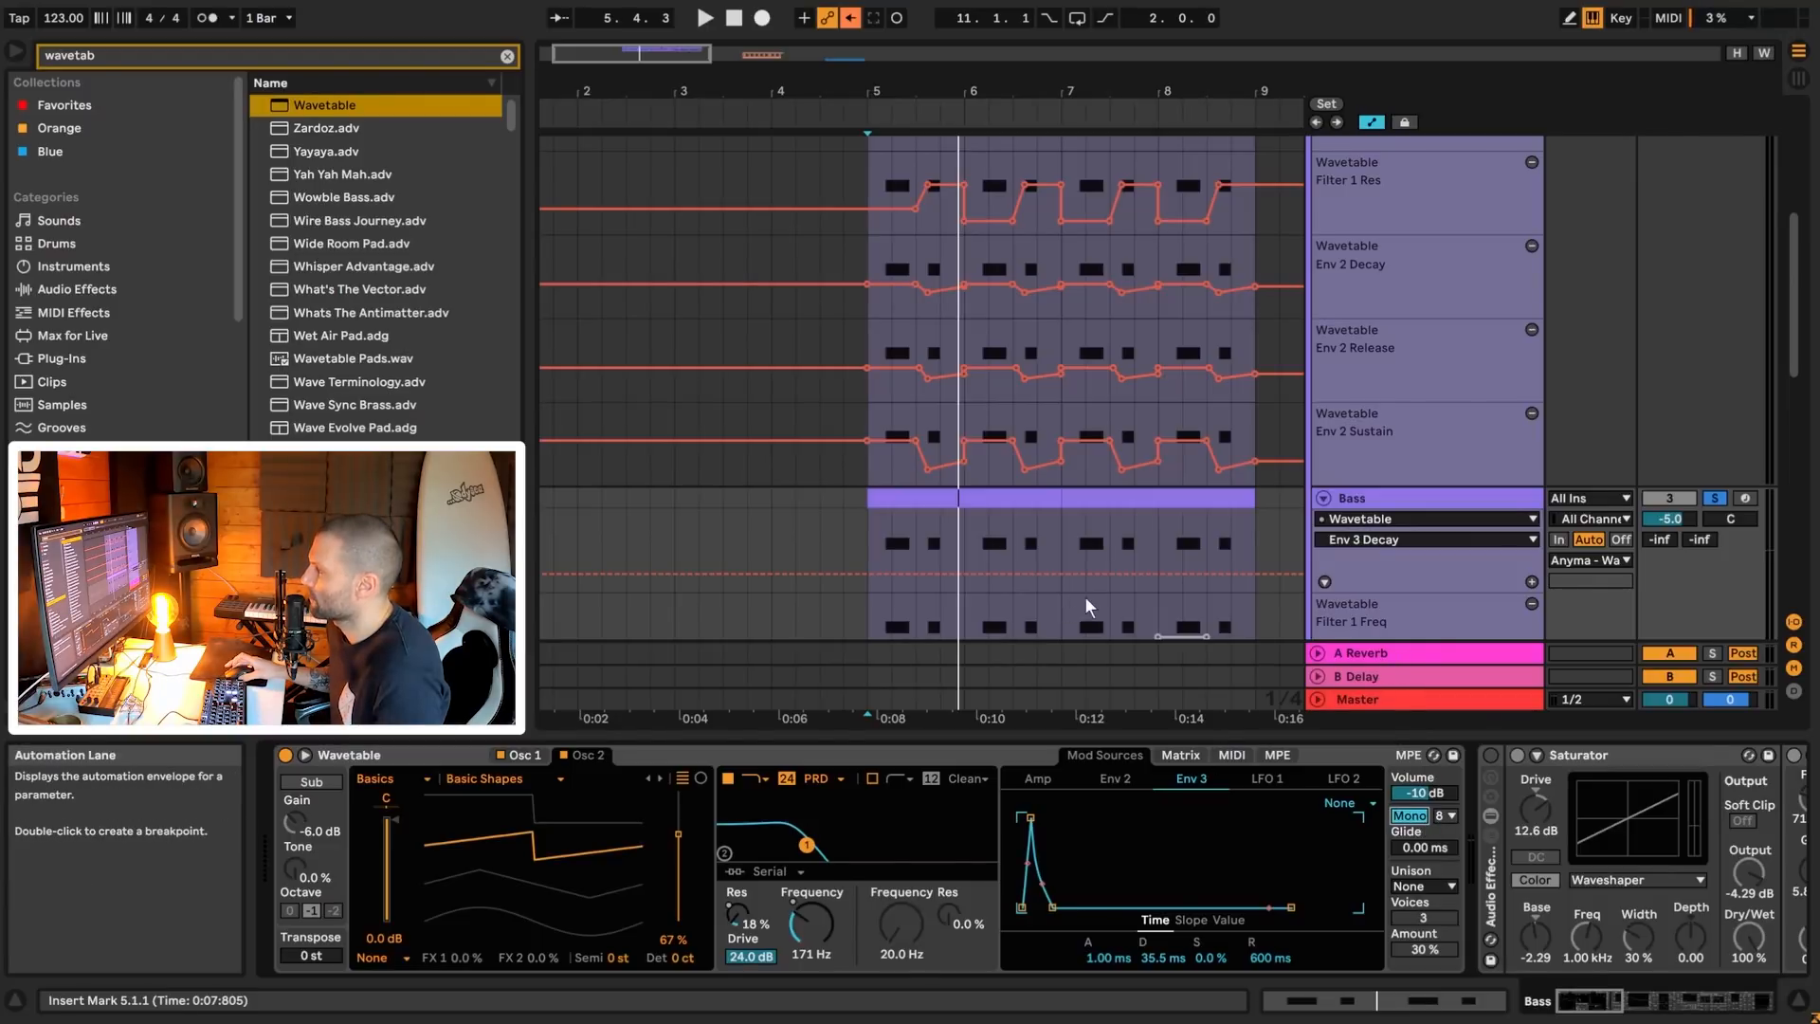
- Re-enable the copied Wavetable's Filter 1 Freq automation on the duplicated Bass track after reviewing its automation lanes
{"action": "scroll", "coordinate": [1363, 533], "scroll_direction": "down", "scroll_amount": 3}
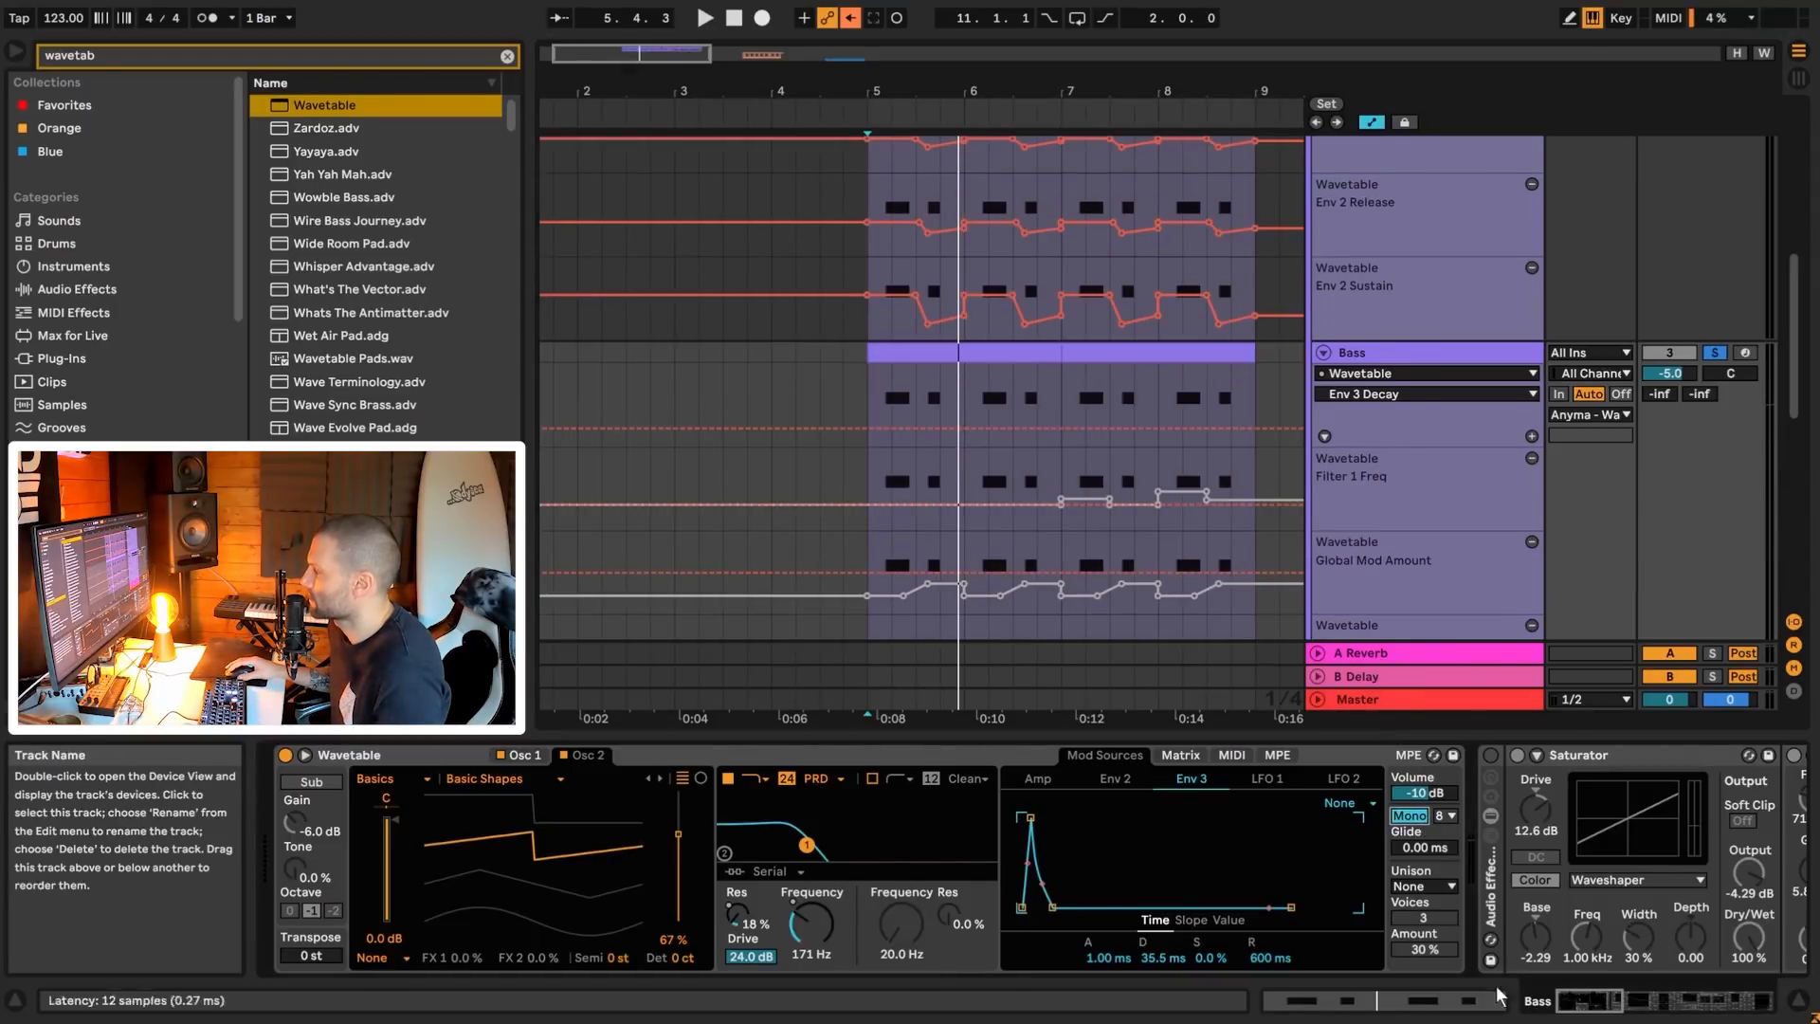
{"action": "left_click_drag", "start_coordinate": [1613, 1000], "coordinate": [1564, 988]}
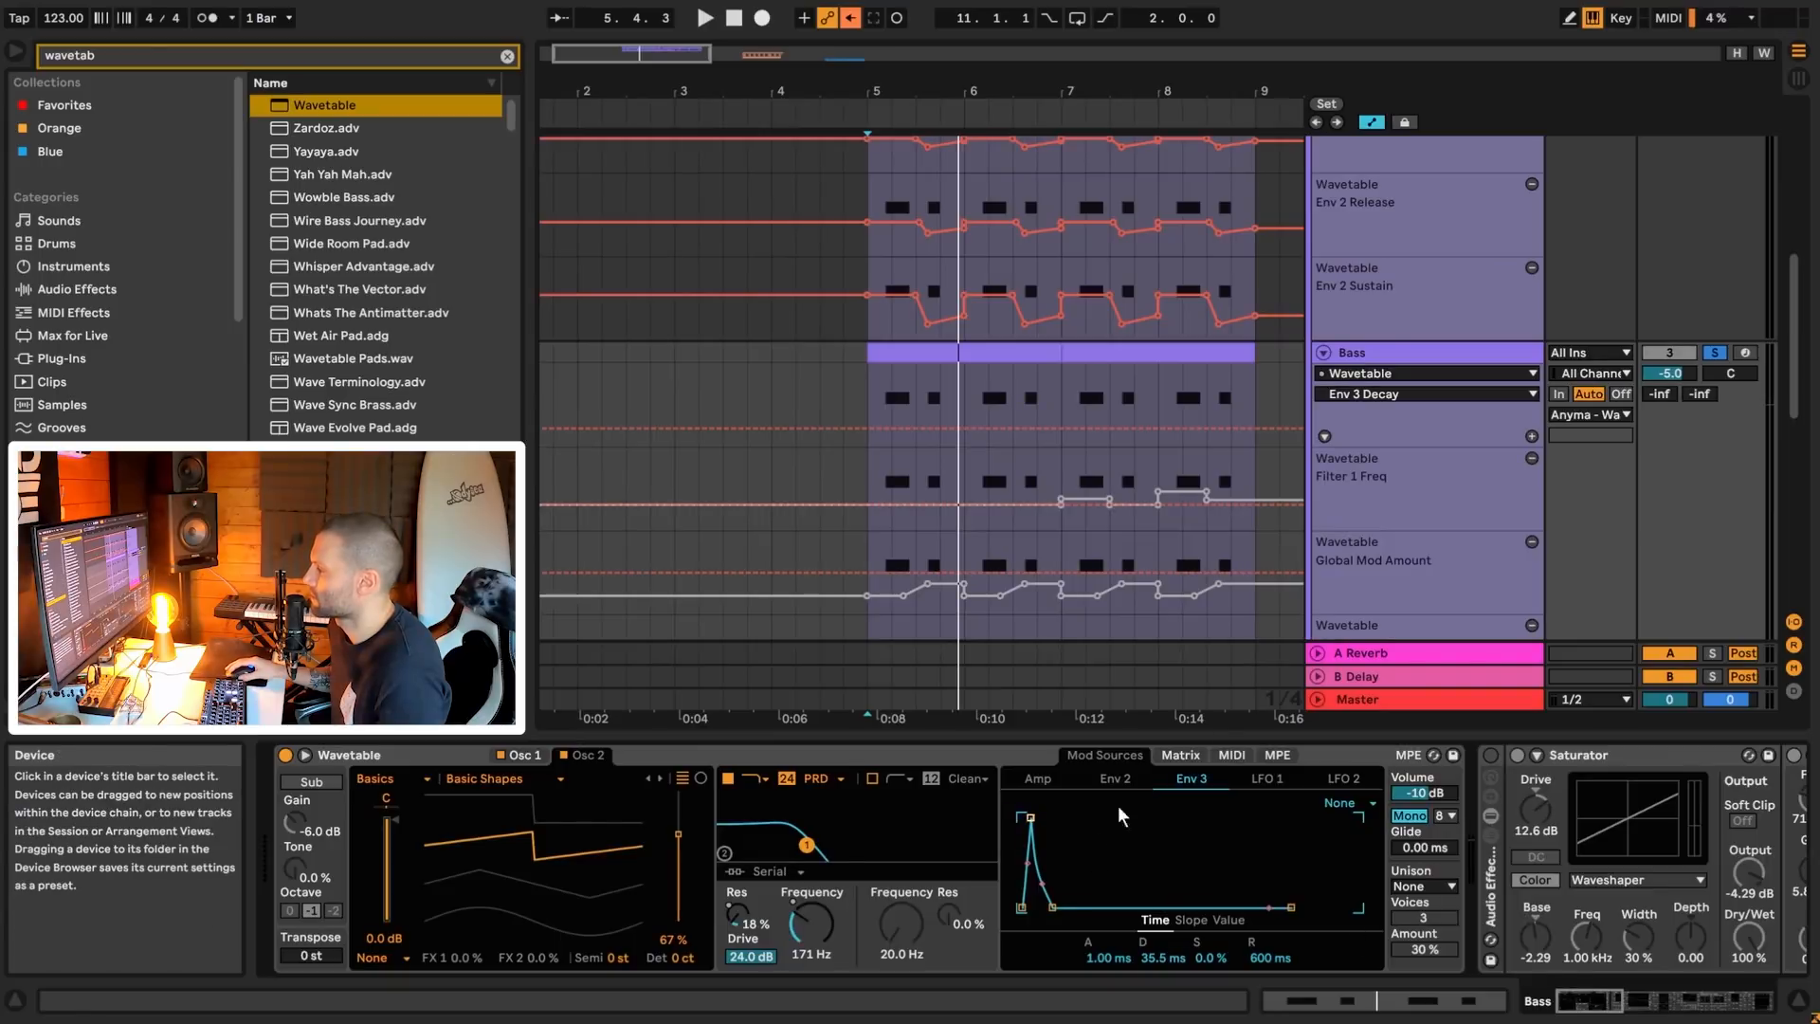
{"action": "scroll", "coordinate": [1151, 440], "scroll_direction": "down", "scroll_amount": 5}
{"action": "scroll", "coordinate": [1357, 345], "scroll_direction": "down", "scroll_amount": 2}
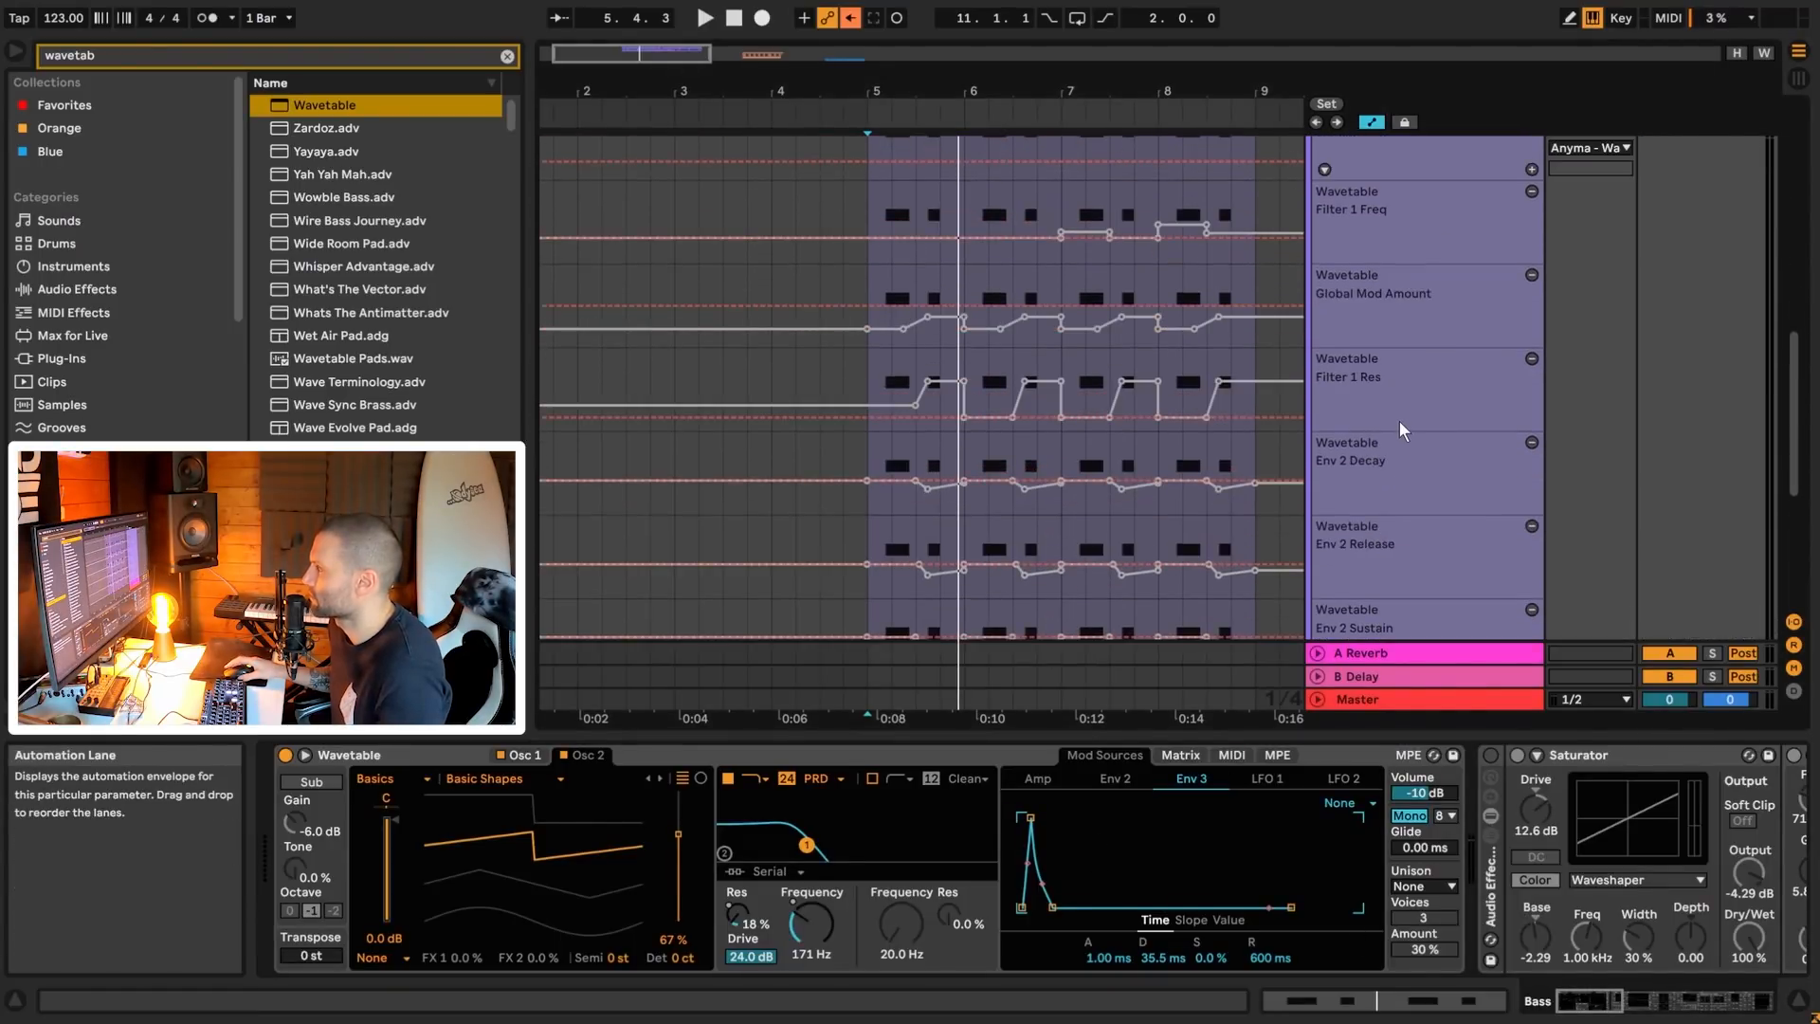
{"action": "scroll", "coordinate": [1398, 421], "scroll_direction": "up", "scroll_amount": 2}
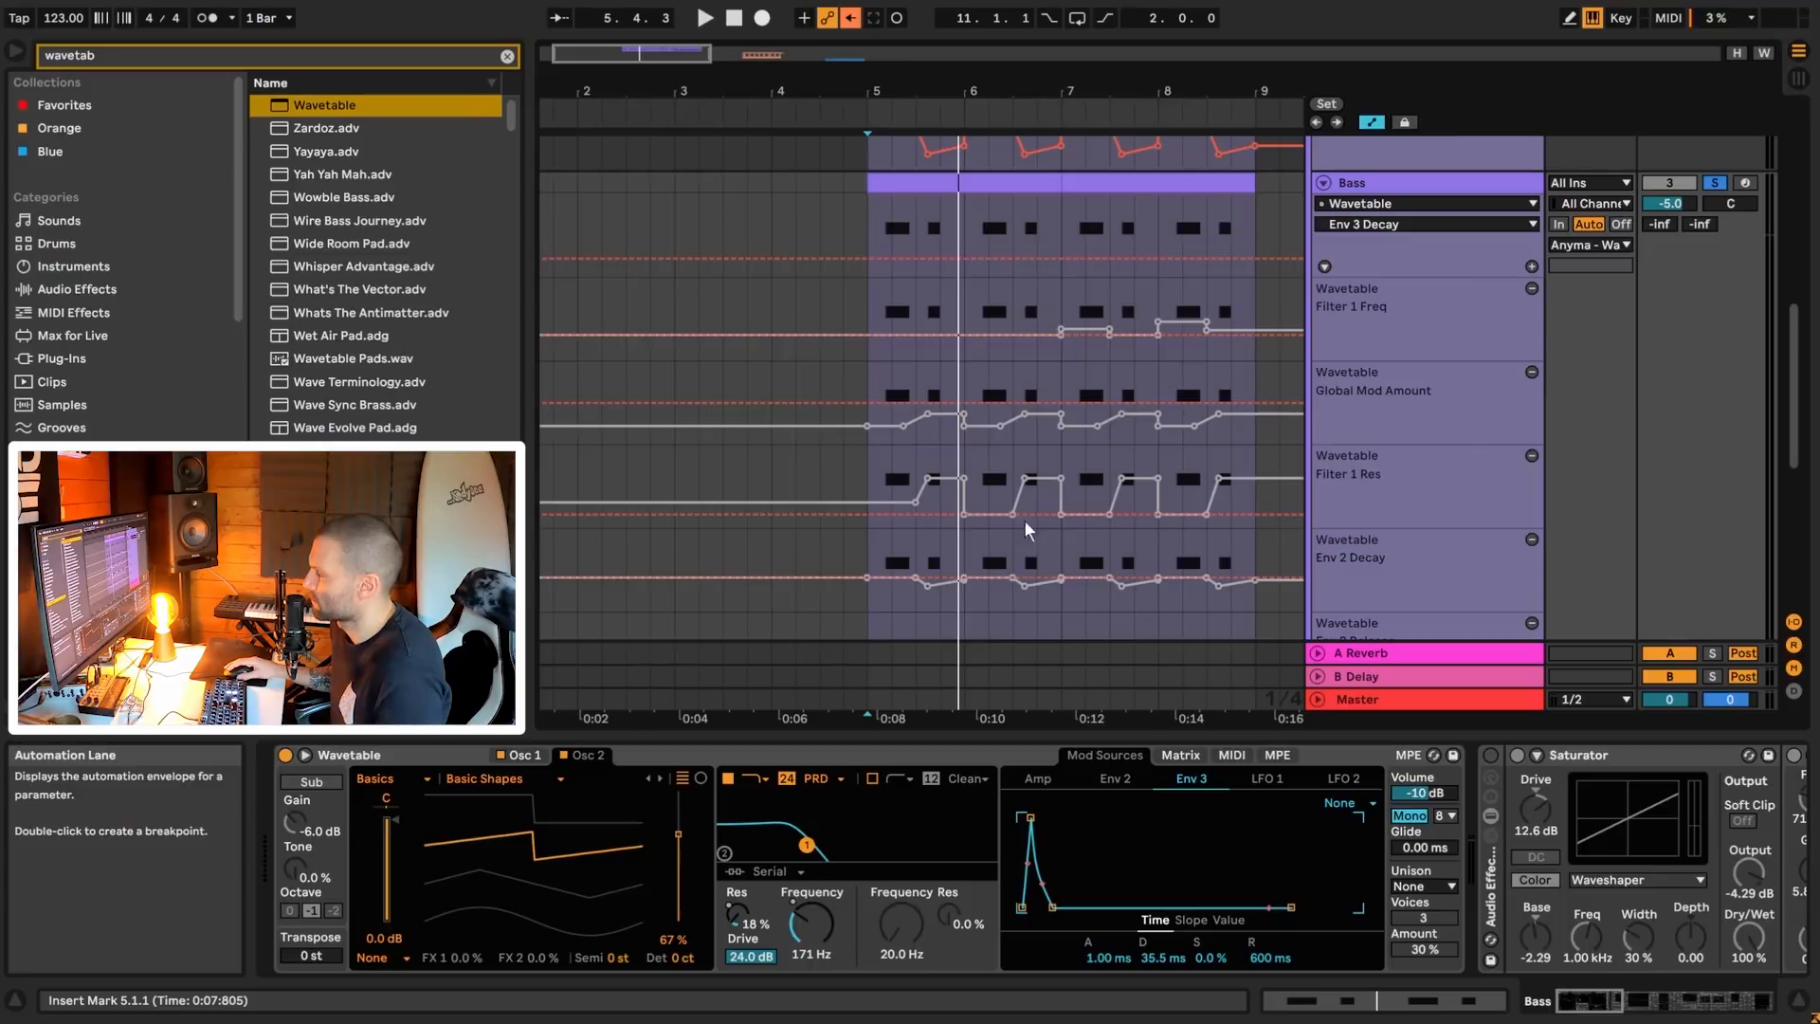
{"action": "left_click", "coordinate": [883, 304]}
{"action": "left_click_drag", "start_coordinate": [895, 296], "coordinate": [1202, 318]}
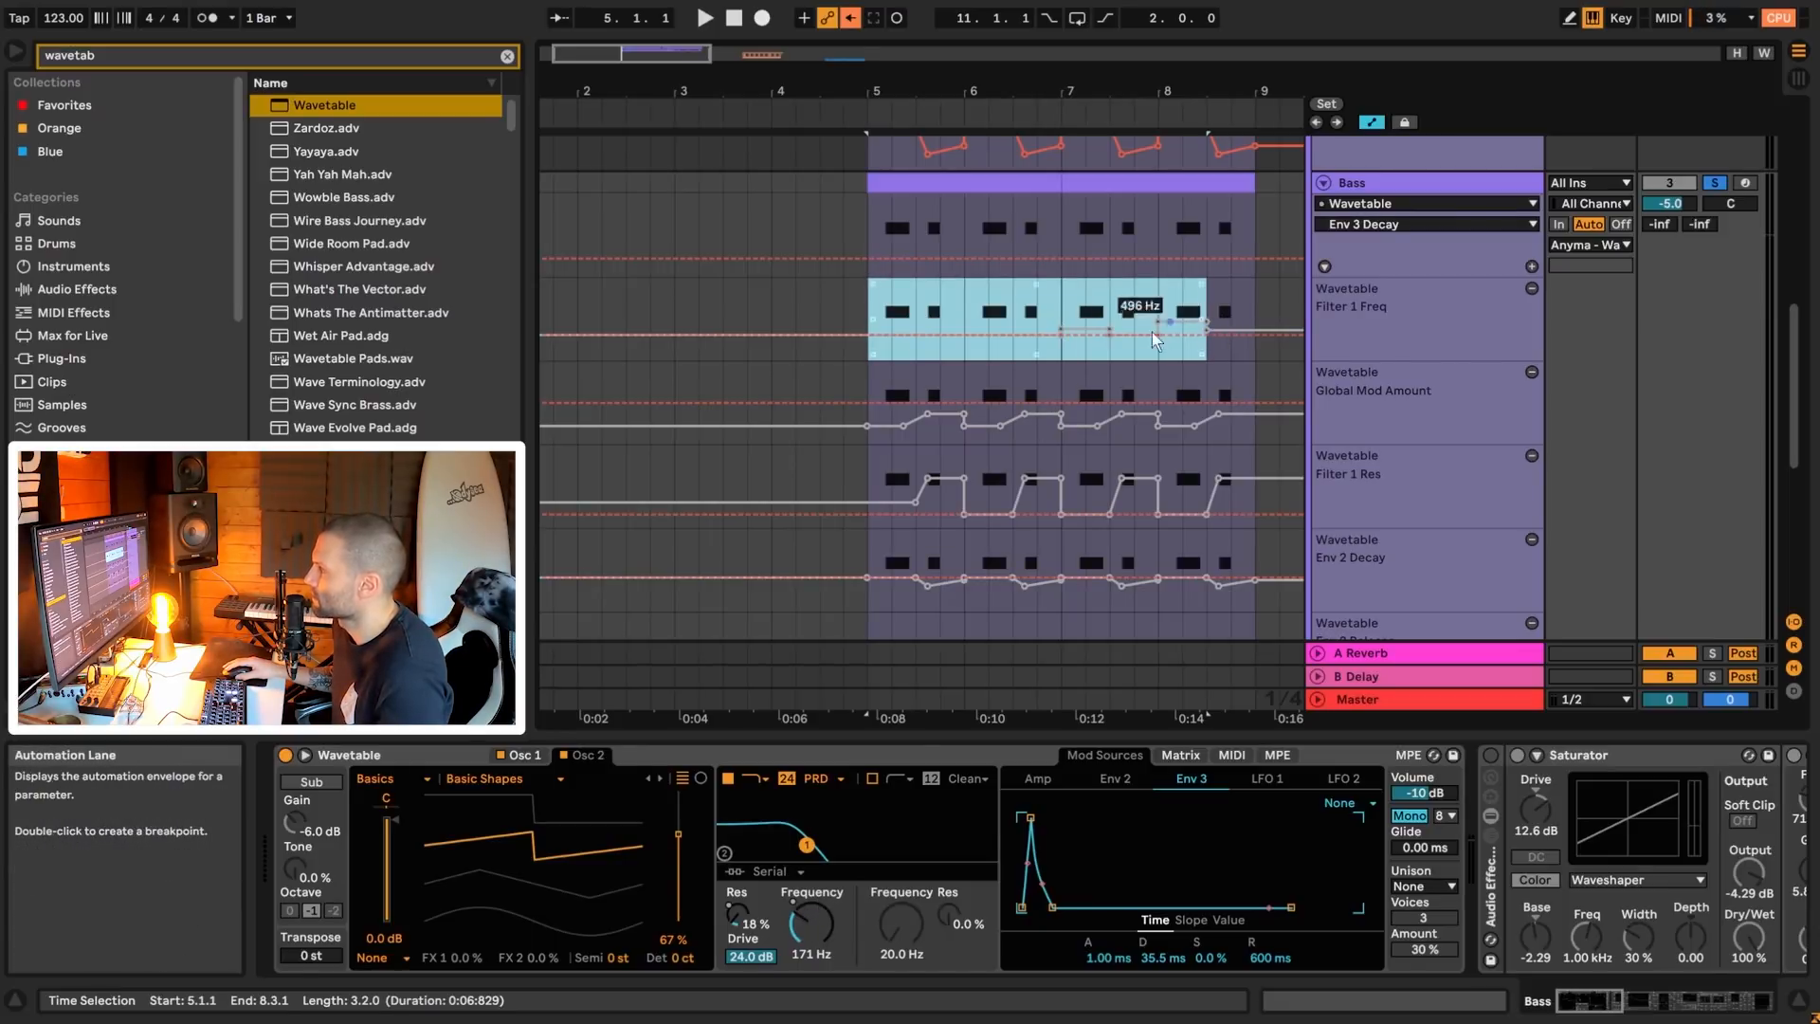
{"action": "left_click", "coordinate": [986, 322]}
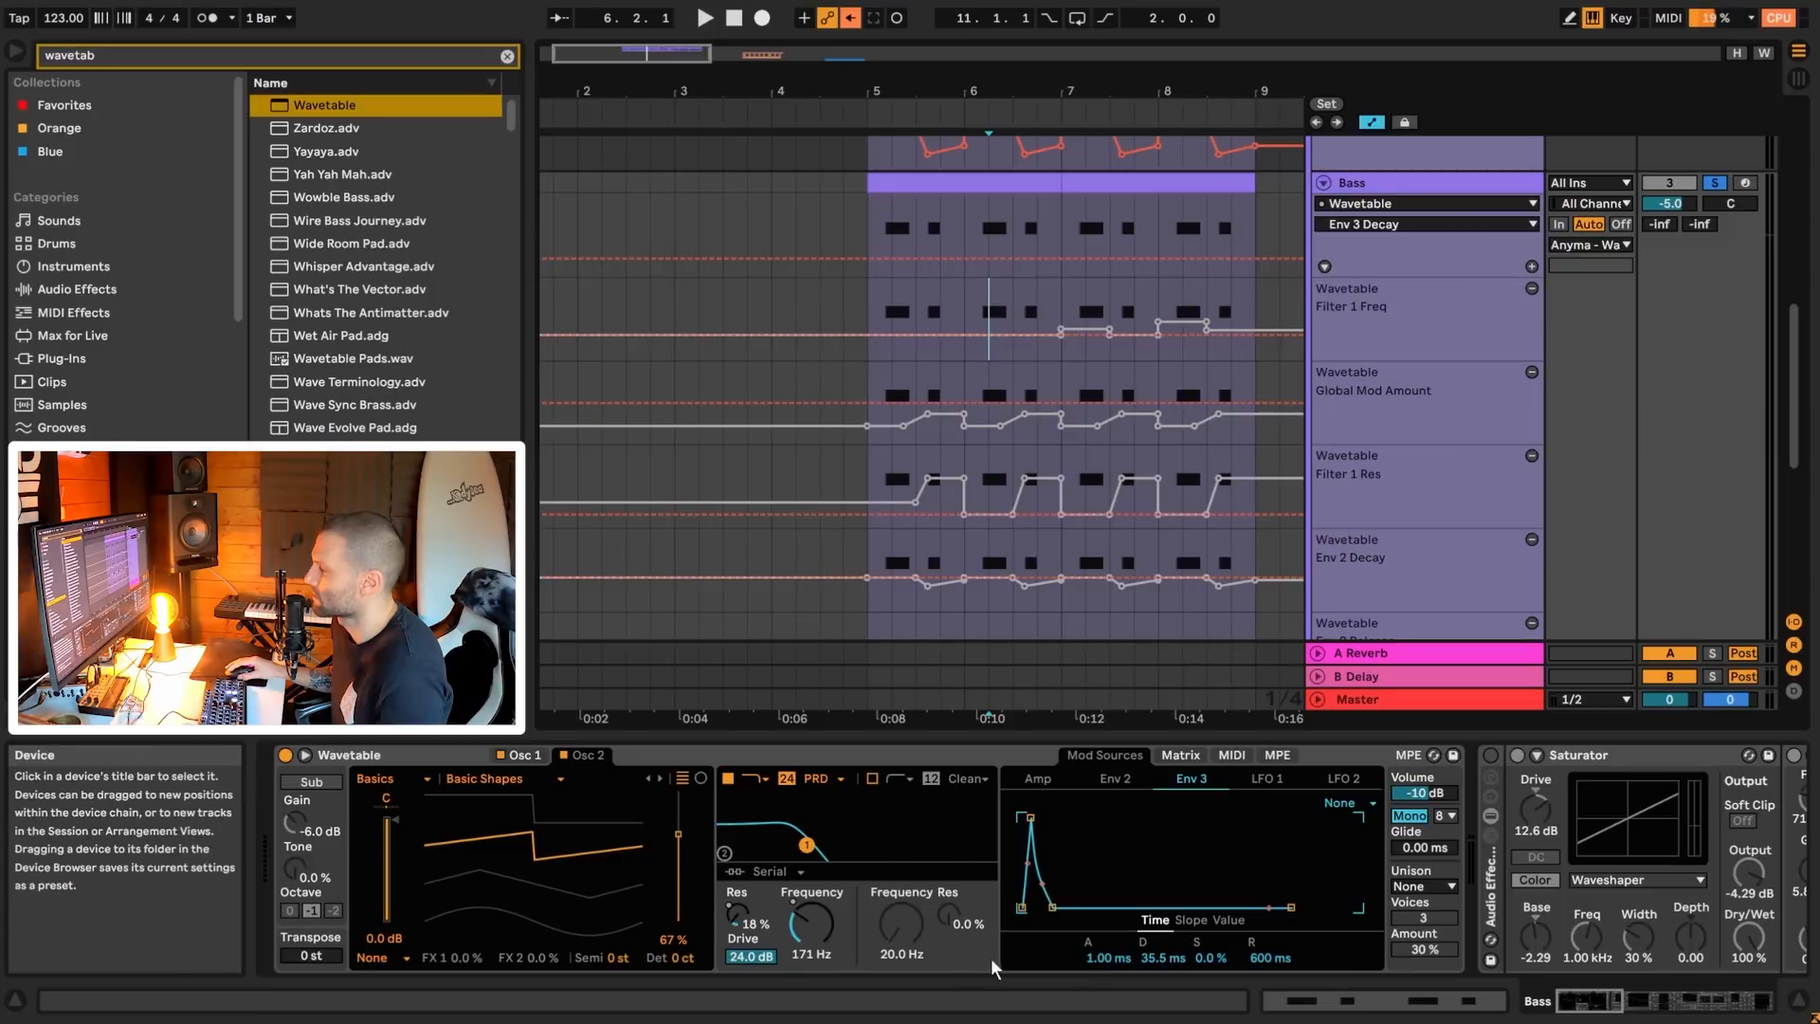
{"action": "right_click", "coordinate": [811, 922]}
{"action": "left_click", "coordinate": [906, 822]}
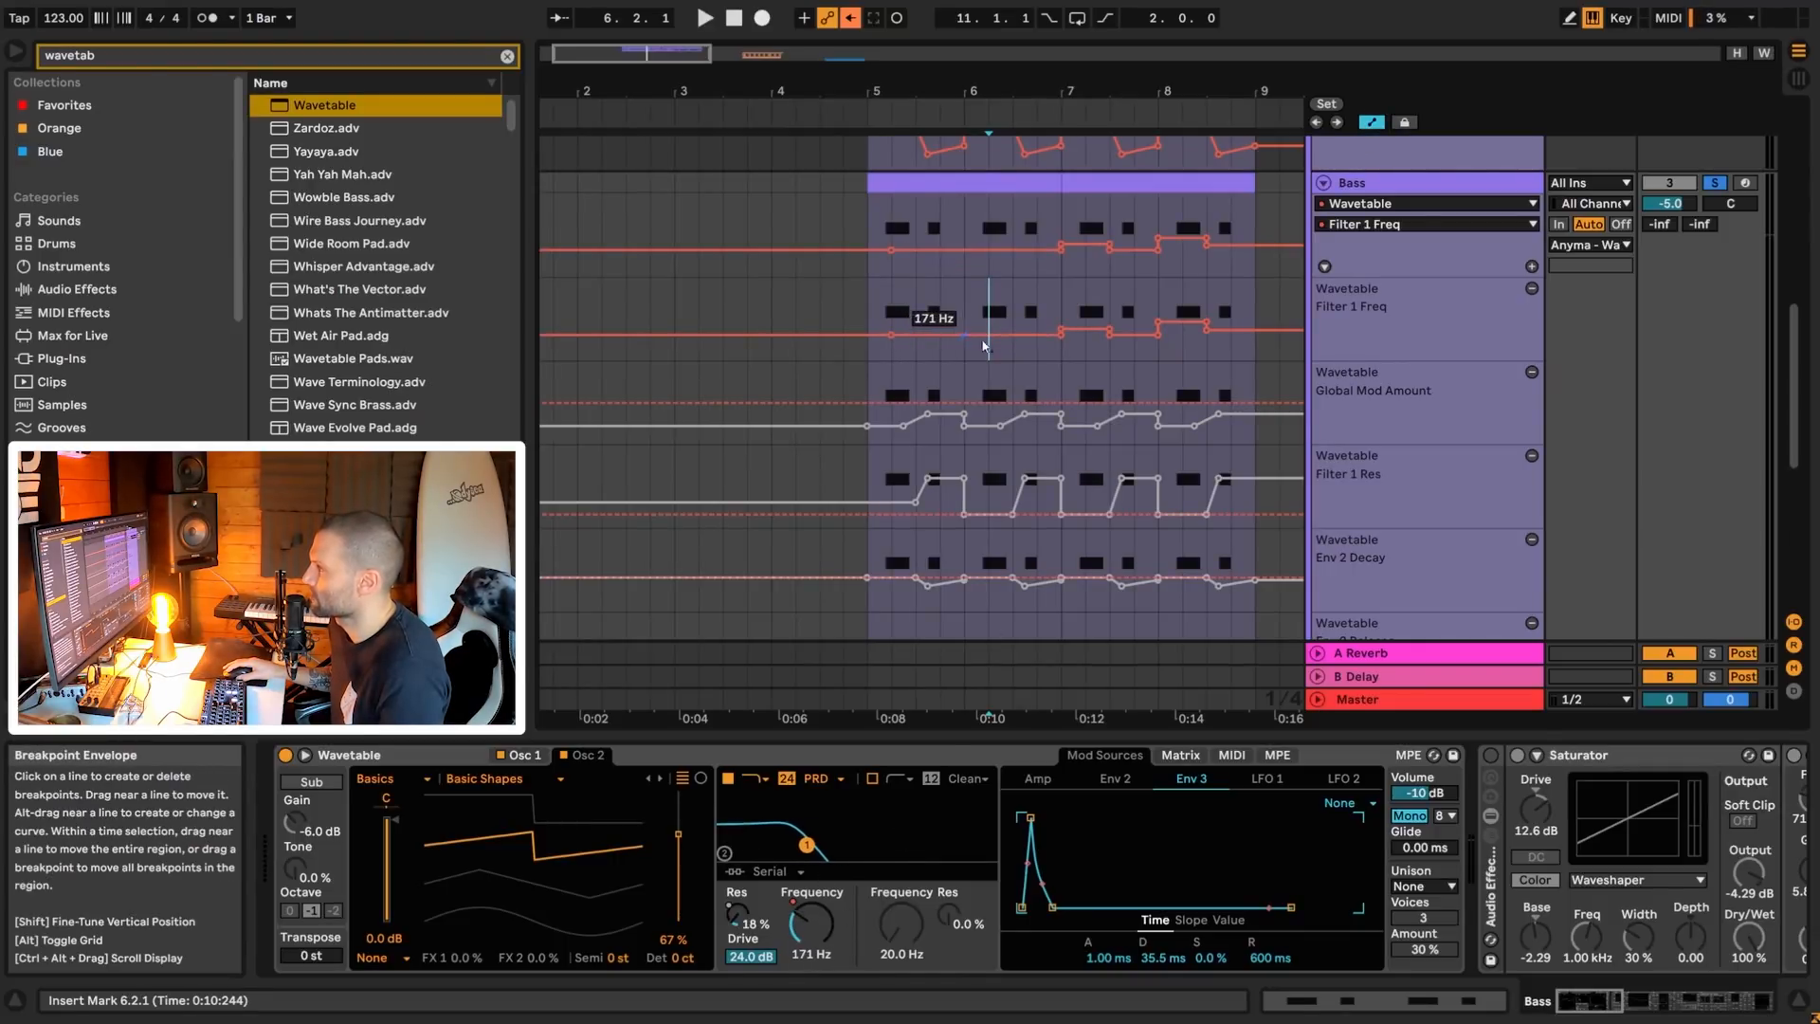
- Try adjusting the Filter 1 Freq automation between 6.1.1 and 6.3.1, and undo the change
{"action": "left_click_drag", "start_coordinate": [1064, 327], "coordinate": [1083, 329]}
{"action": "left_click", "coordinate": [1069, 318]}
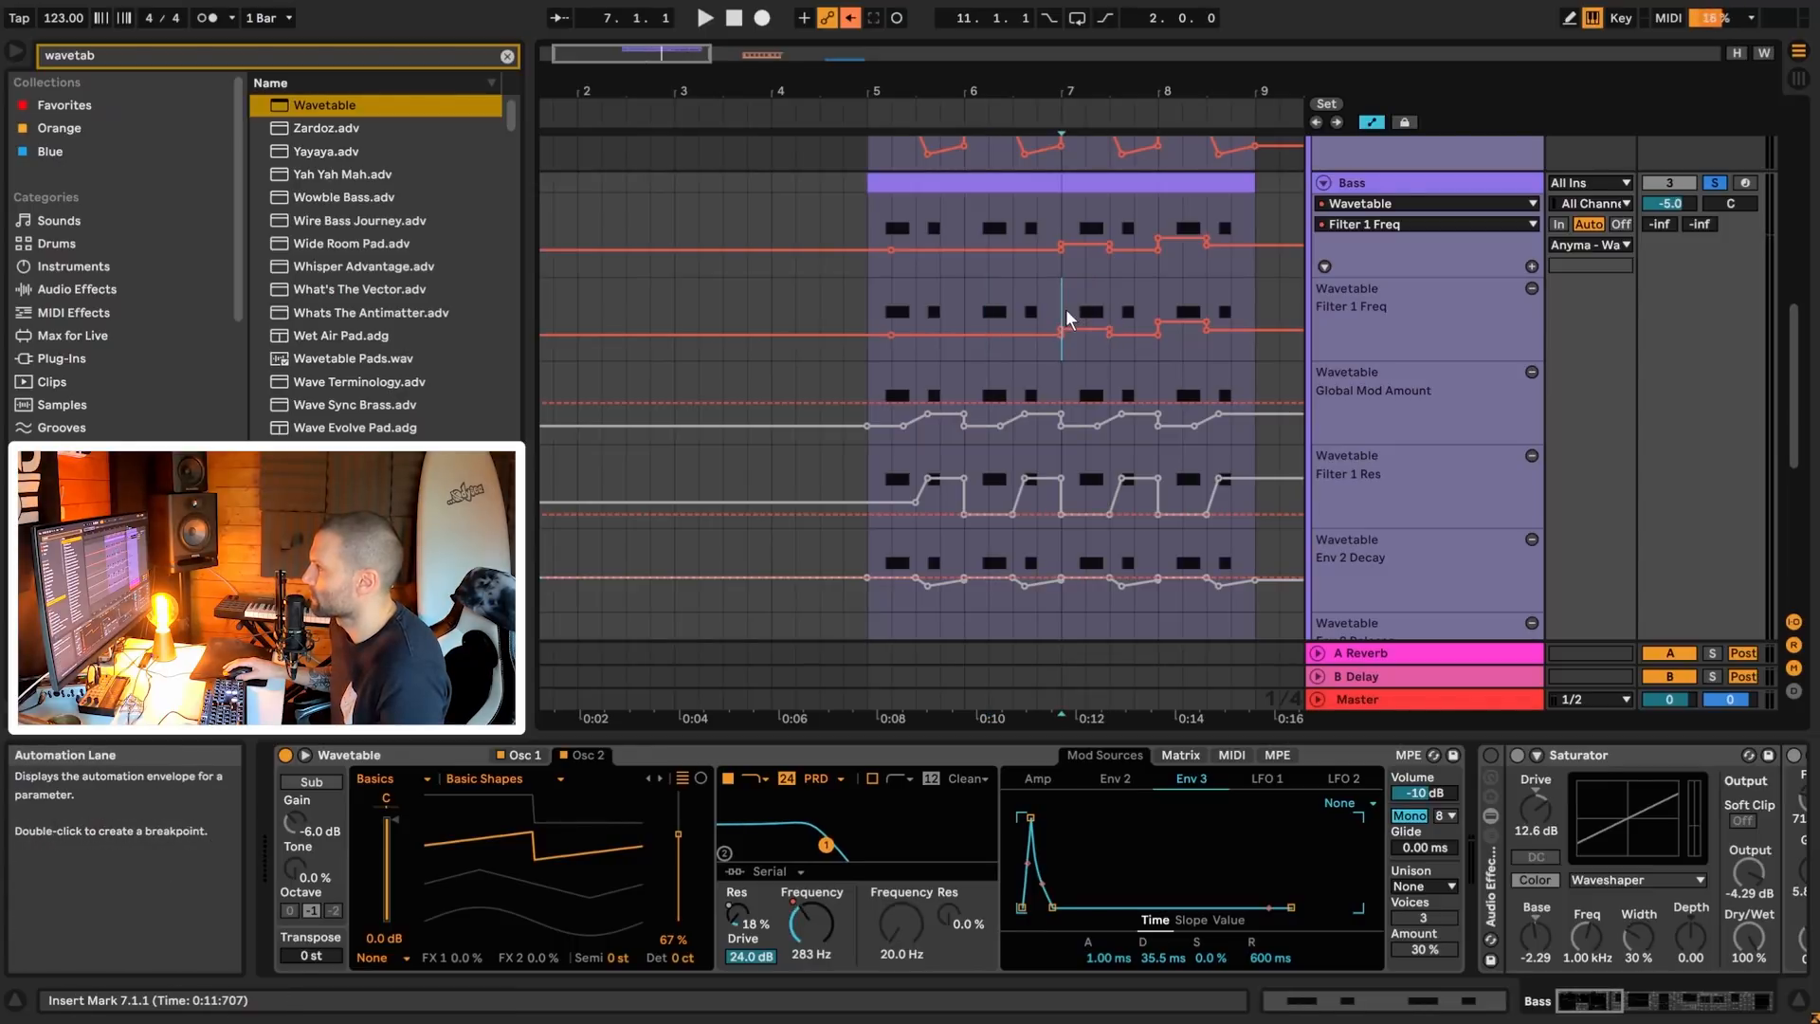
{"action": "left_click_drag", "start_coordinate": [970, 317], "coordinate": [1102, 311]}
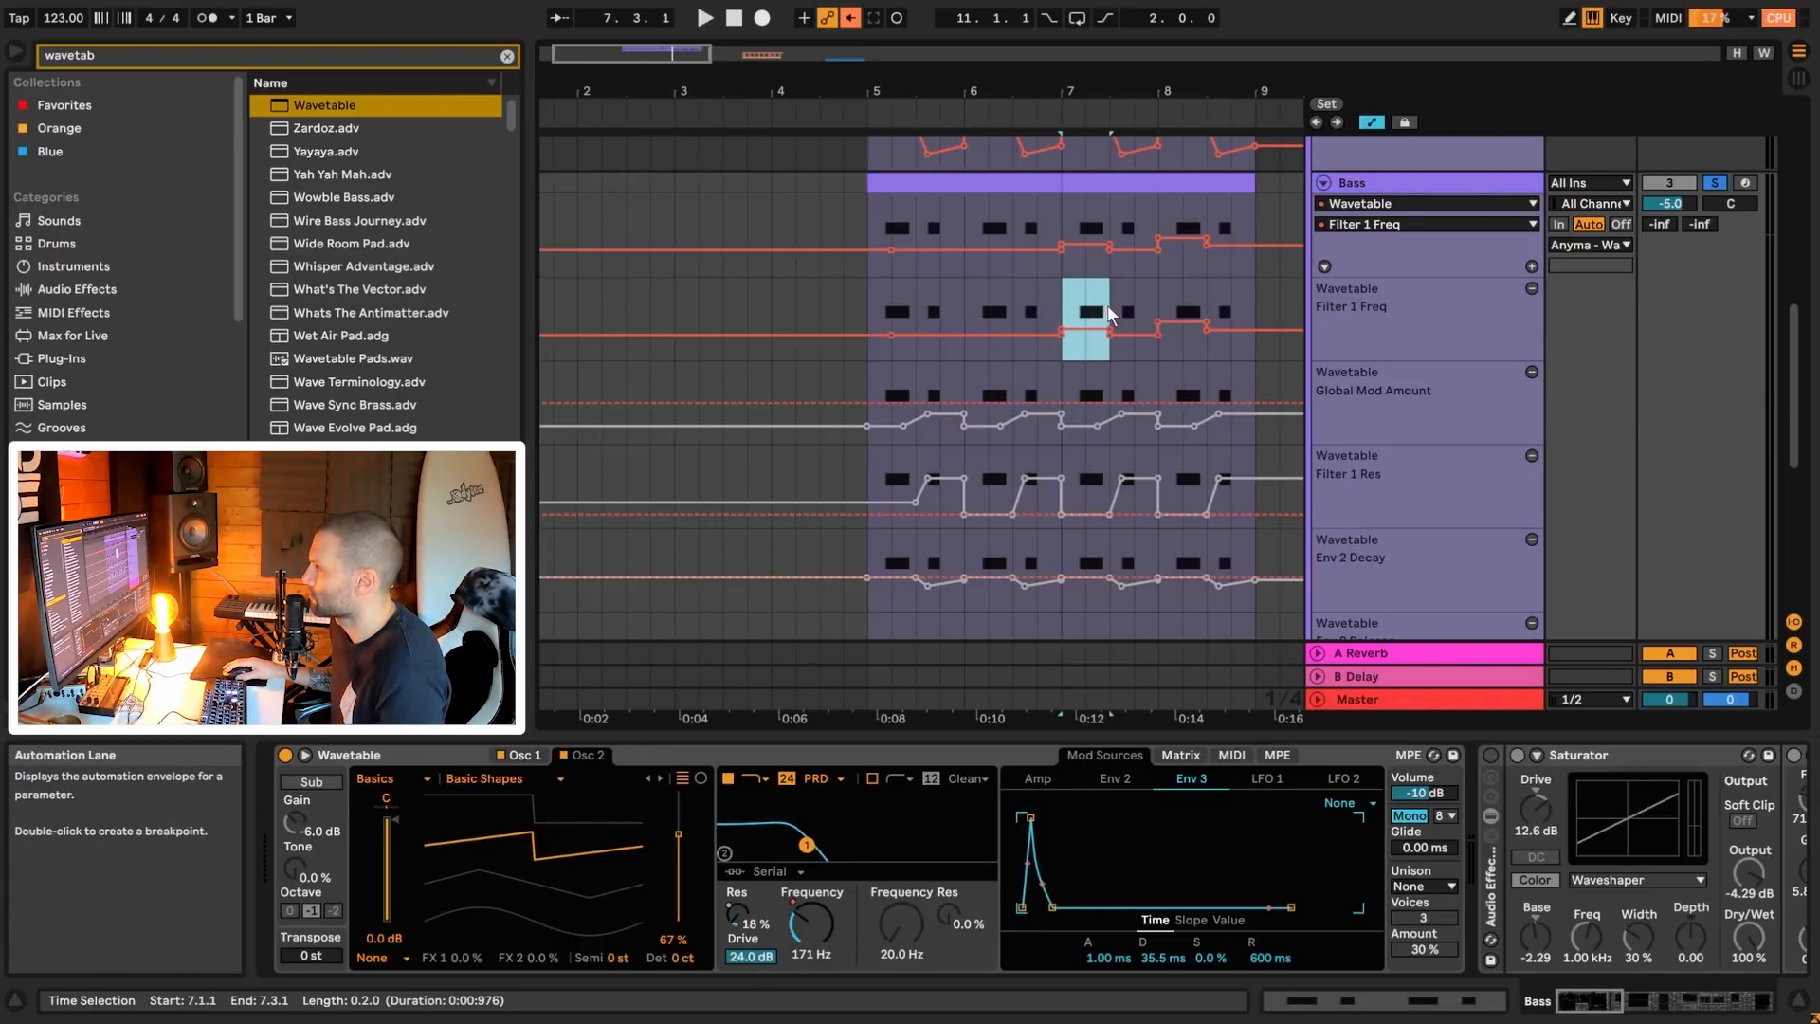
{"action": "left_click", "coordinate": [964, 306]}
{"action": "left_click_drag", "start_coordinate": [964, 306], "coordinate": [1018, 314]}
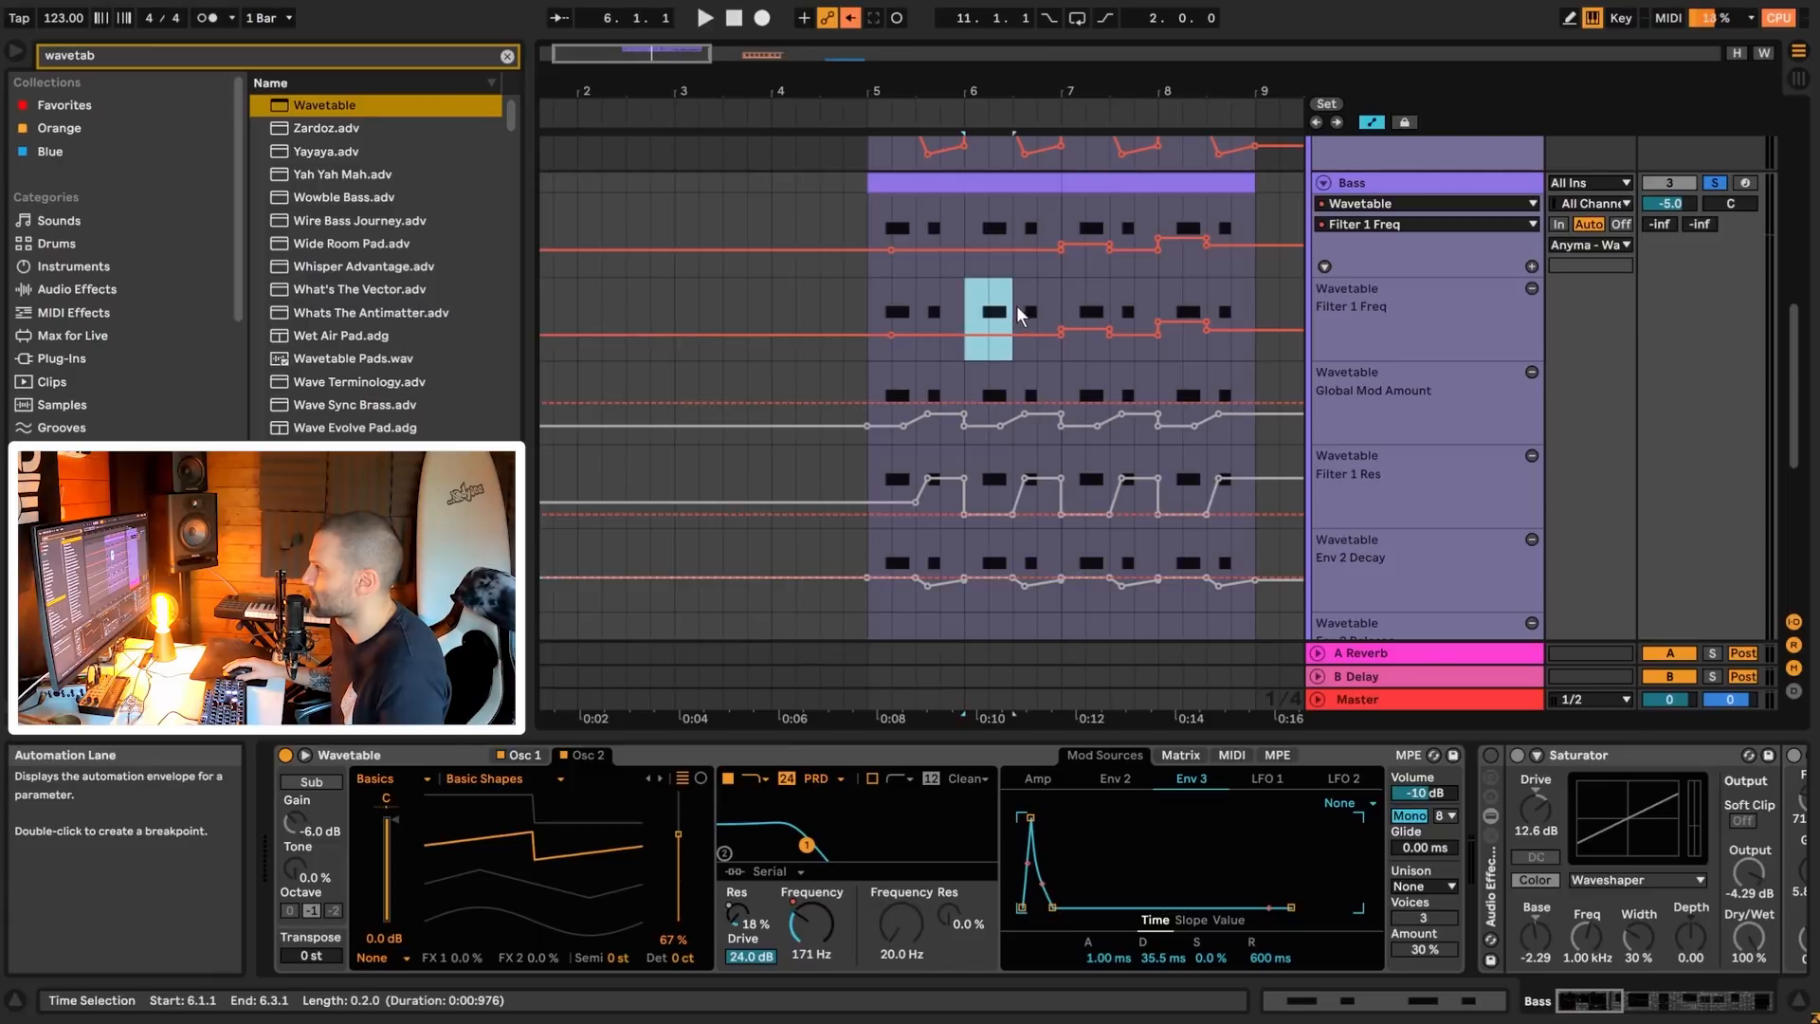
{"action": "mouse_move", "coordinate": [986, 358]}
{"action": "left_click_drag", "start_coordinate": [986, 355], "coordinate": [985, 350]}
{"action": "key", "text": "ctrl+z"}
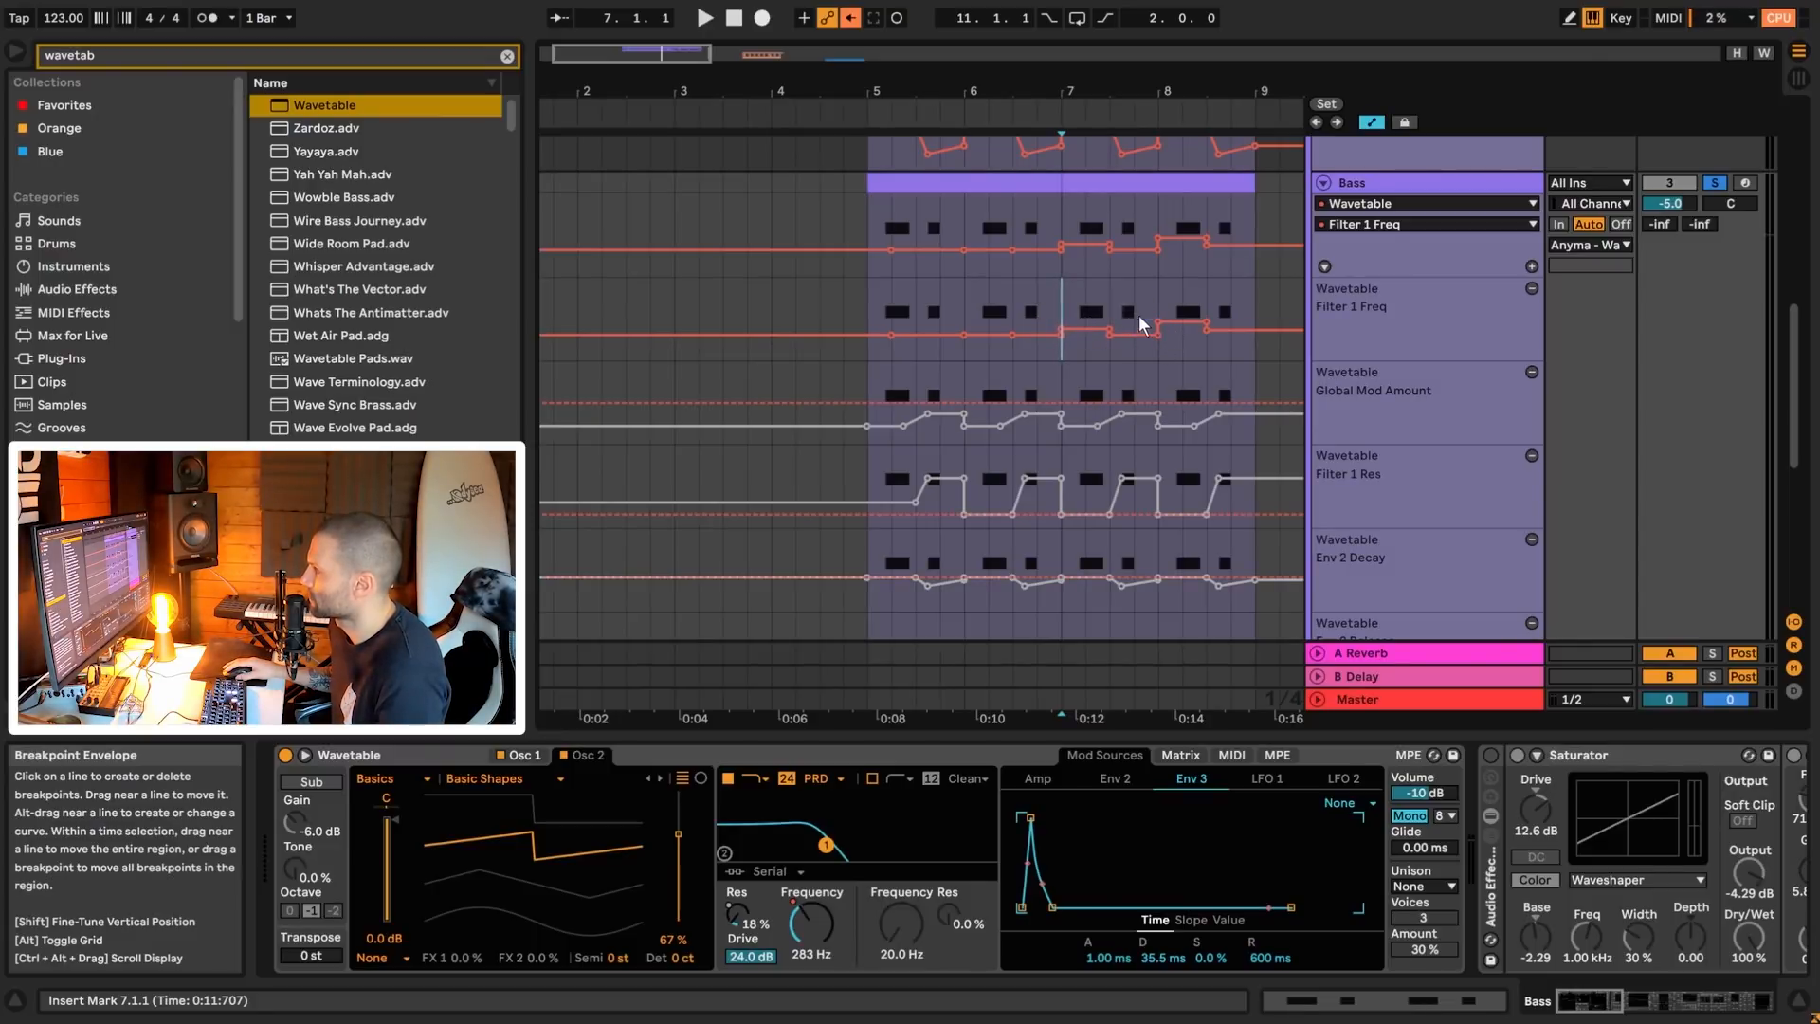
- Audition the Filter 1 Freq automation on the copied Bass from several points in bars 6, 7 and 8
{"action": "left_click", "coordinate": [979, 314]}
{"action": "key", "text": "space"}
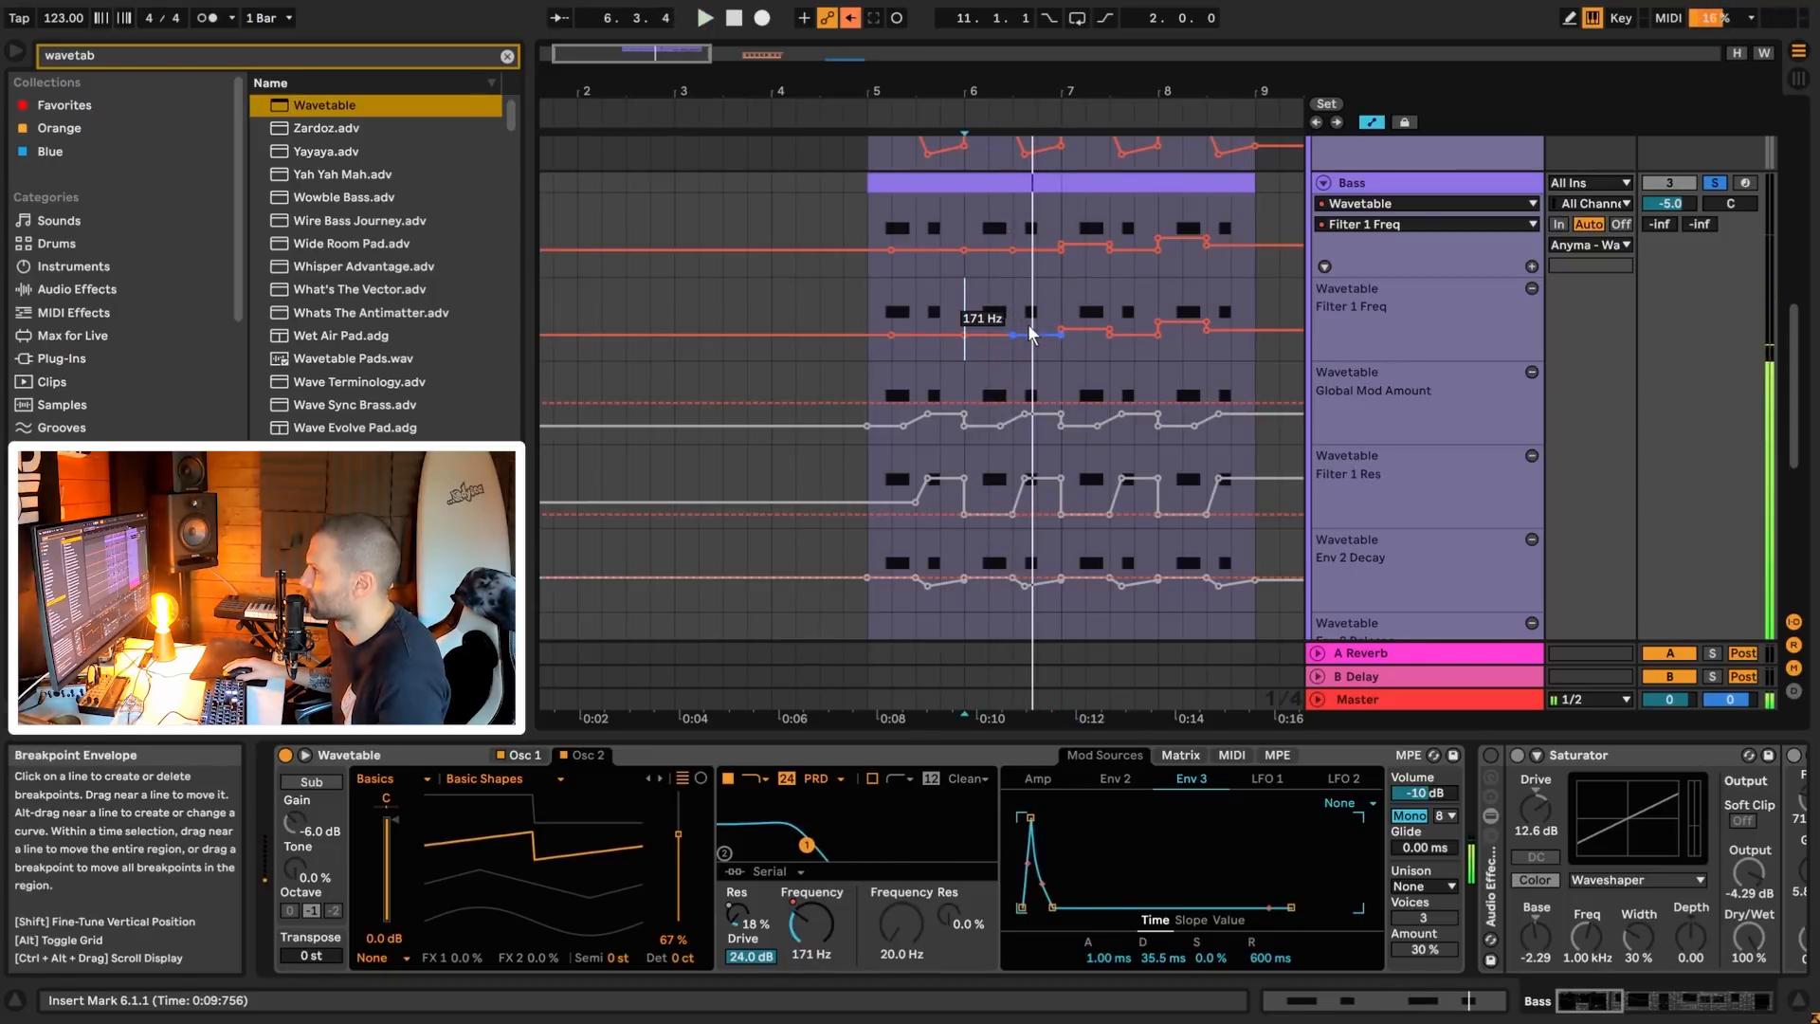
{"action": "left_click", "coordinate": [1087, 322]}
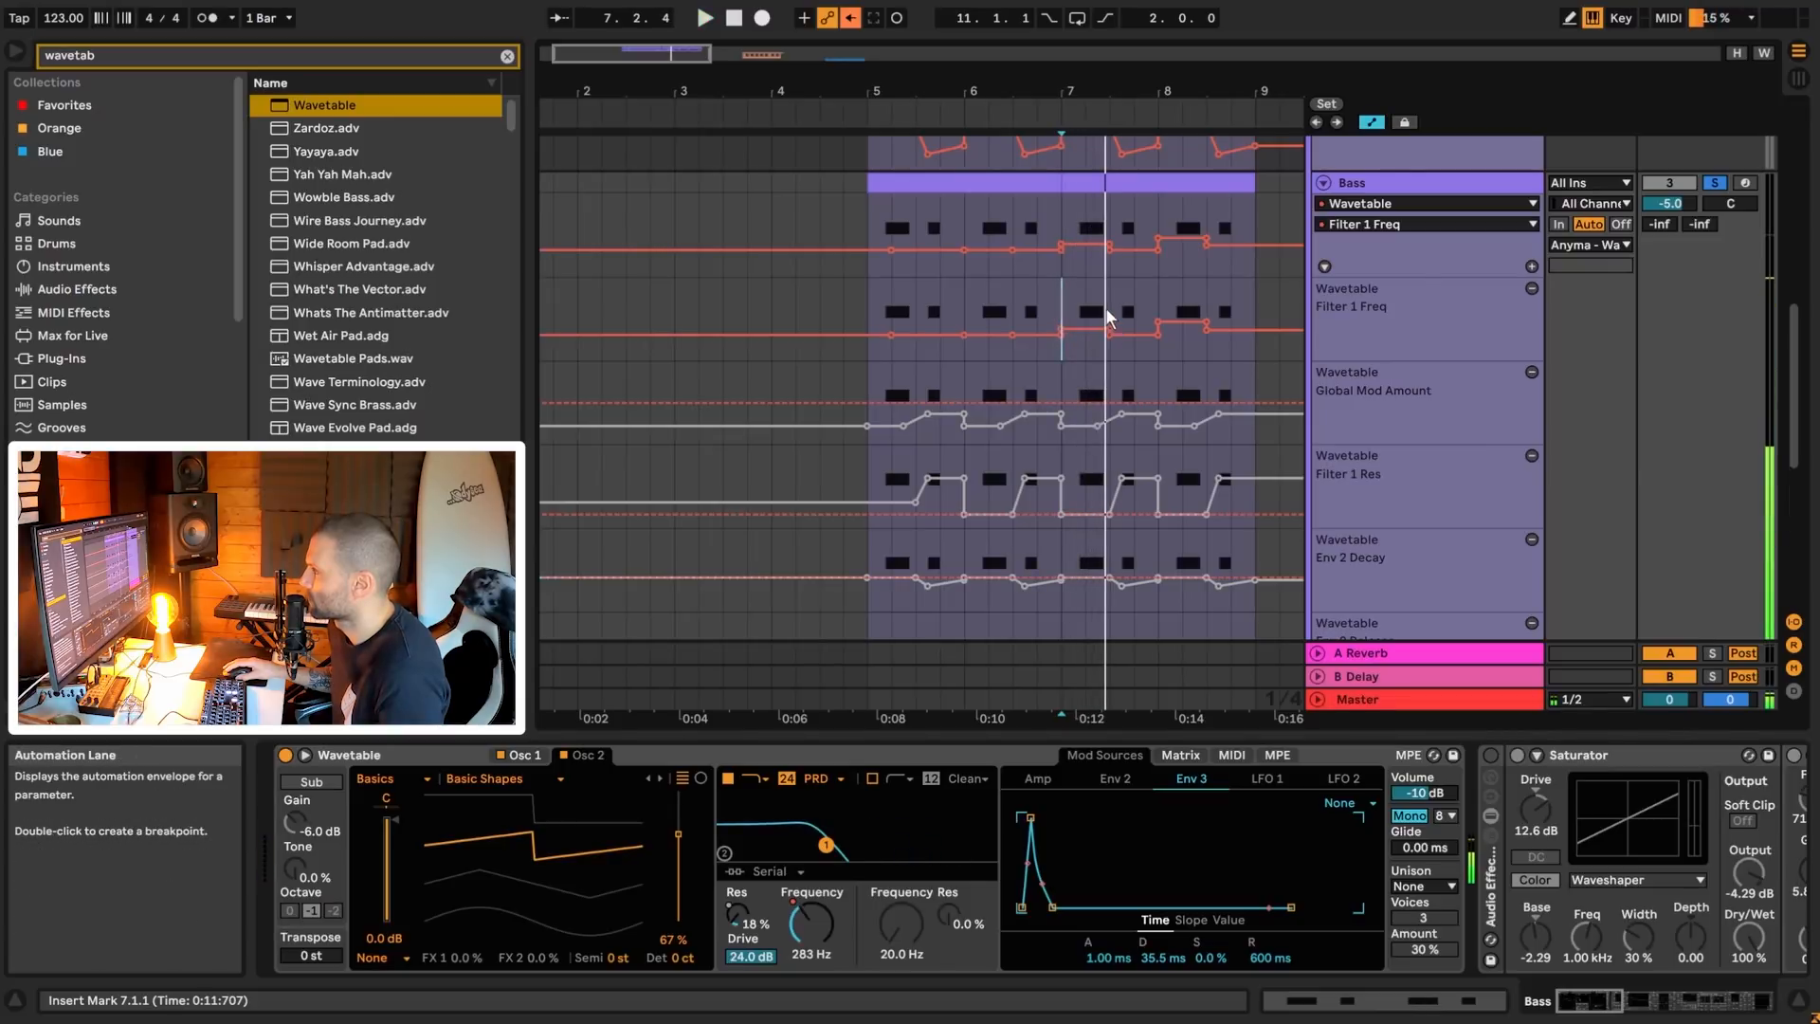
{"action": "left_click", "coordinate": [1161, 303]}
{"action": "key", "text": "space"}
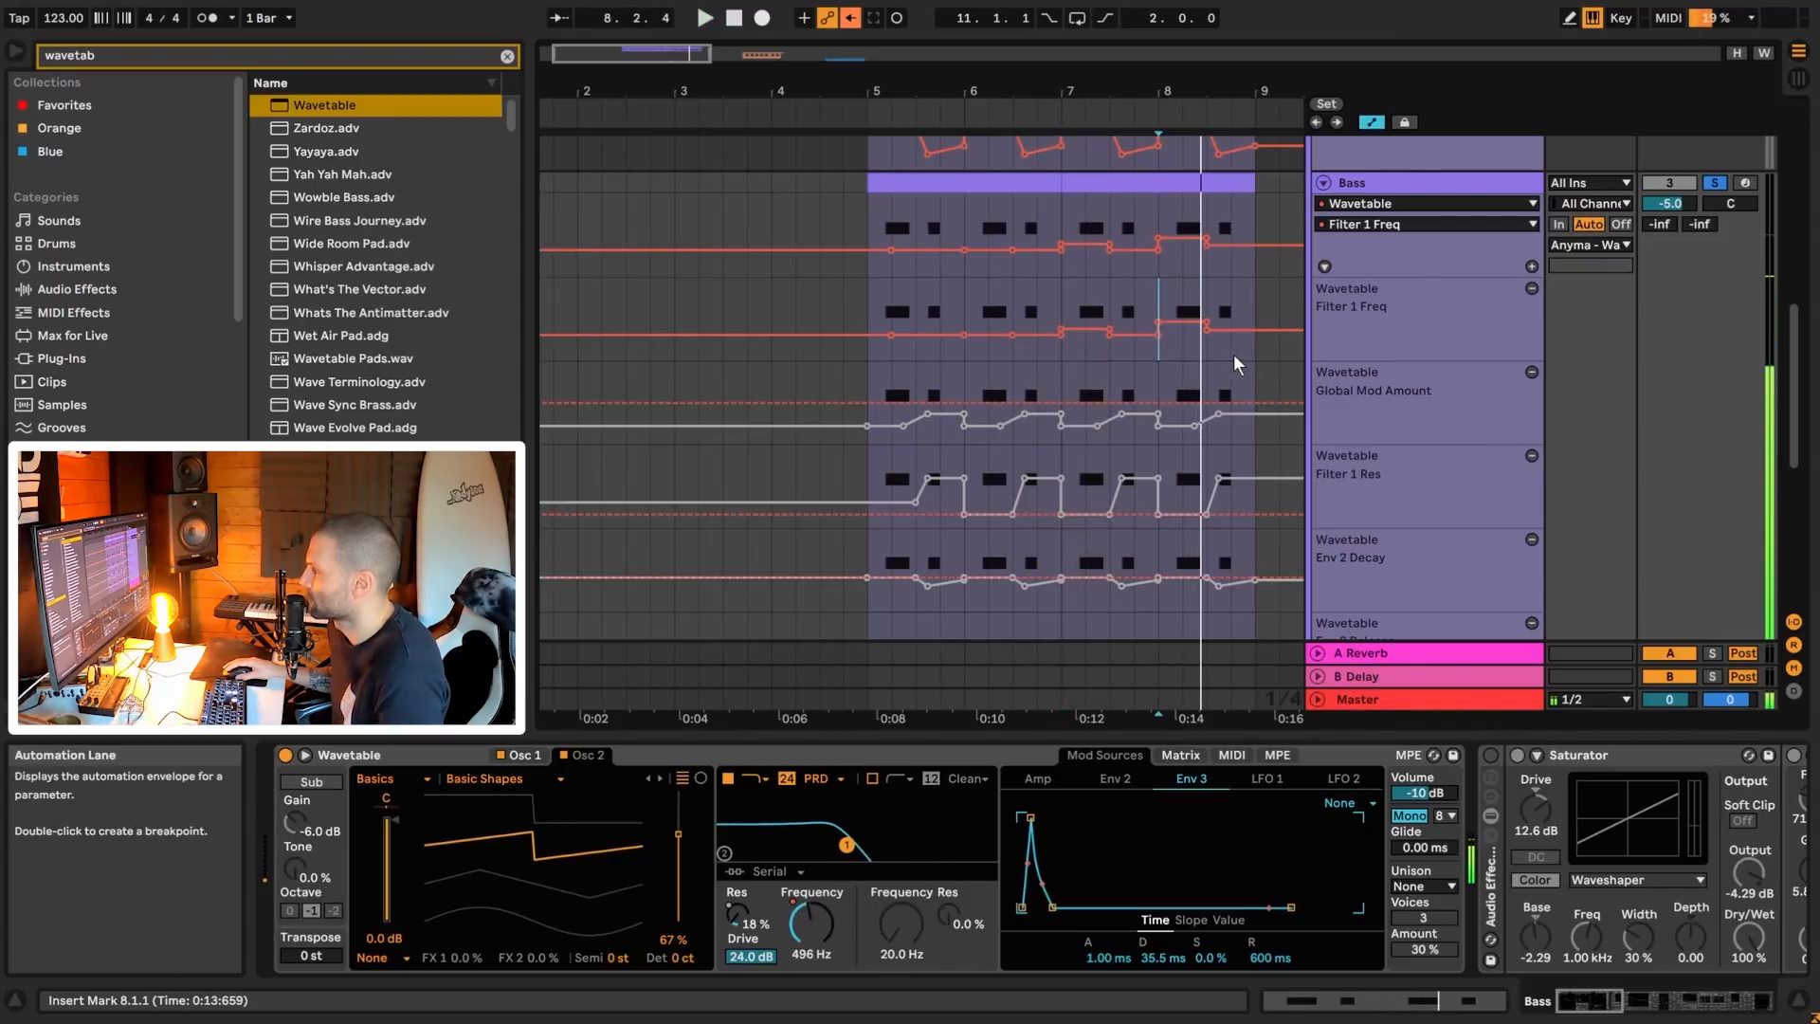
{"action": "left_click", "coordinate": [1209, 322]}
{"action": "key", "text": "space"}
{"action": "key", "text": "space"}
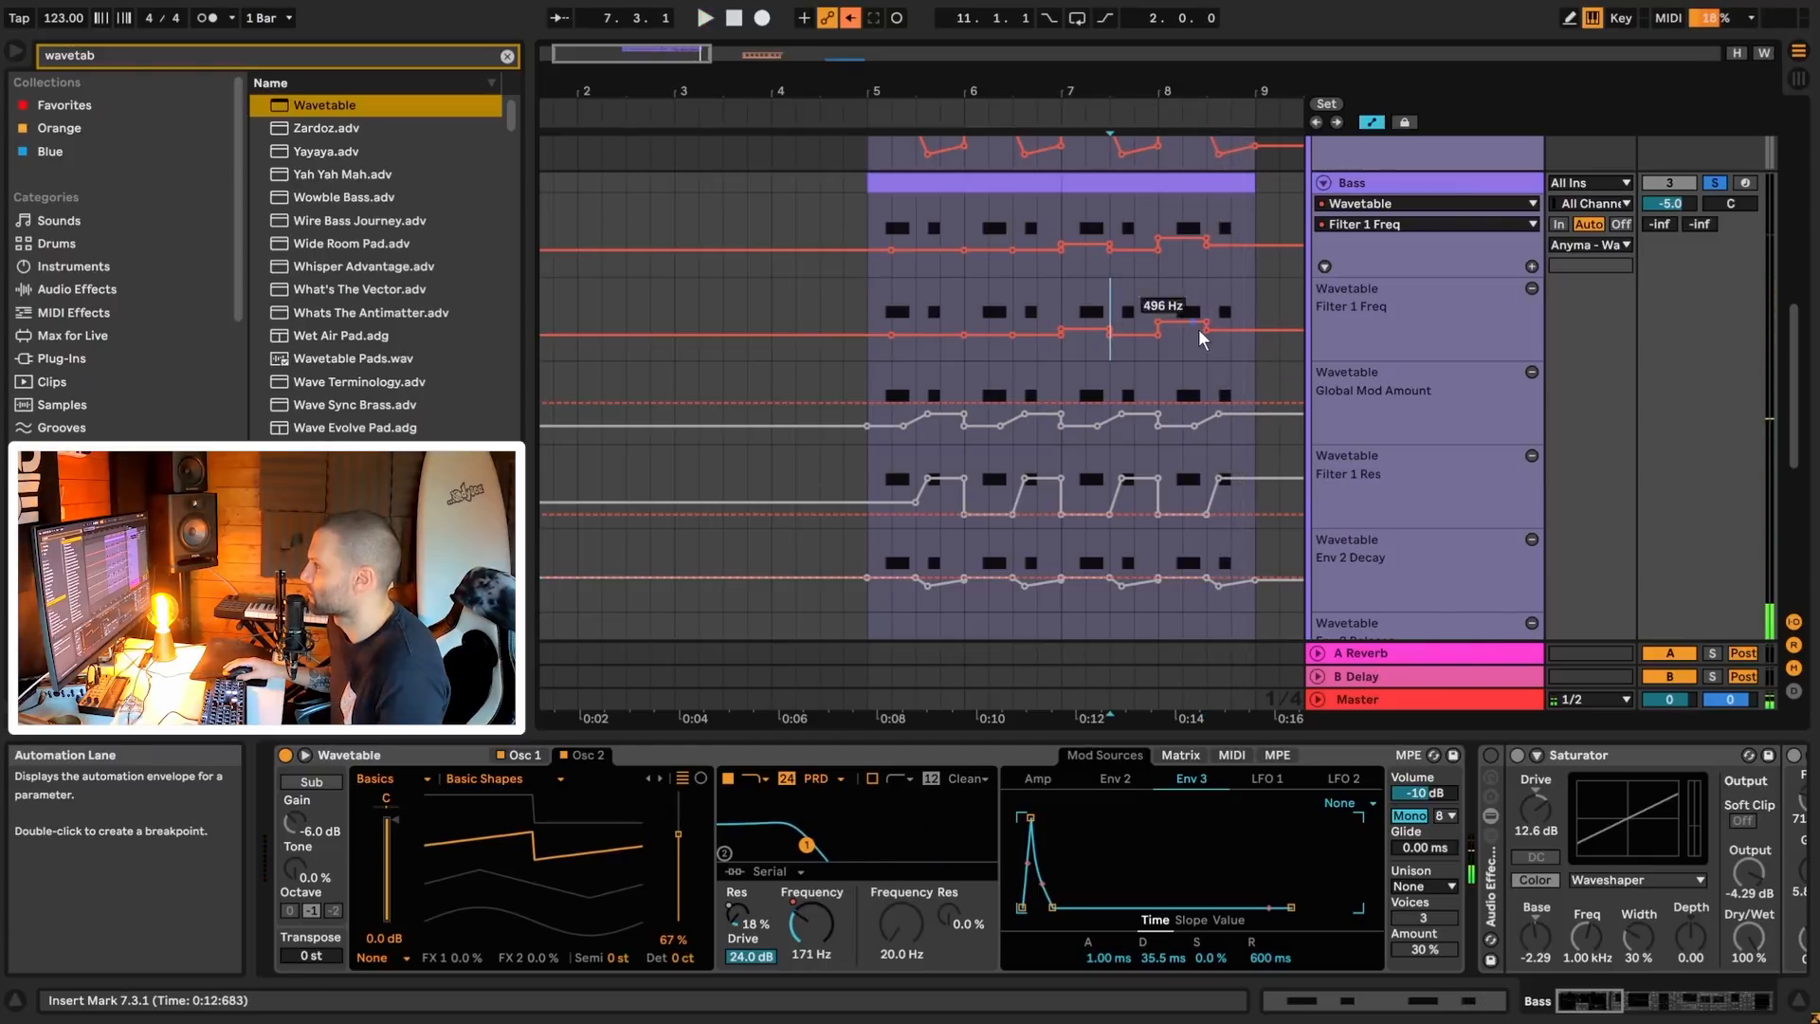
{"action": "left_click", "coordinate": [1111, 308]}
{"action": "key", "text": "space"}
{"action": "scroll", "coordinate": [1006, 250], "scroll_direction": "up", "scroll_amount": 1}
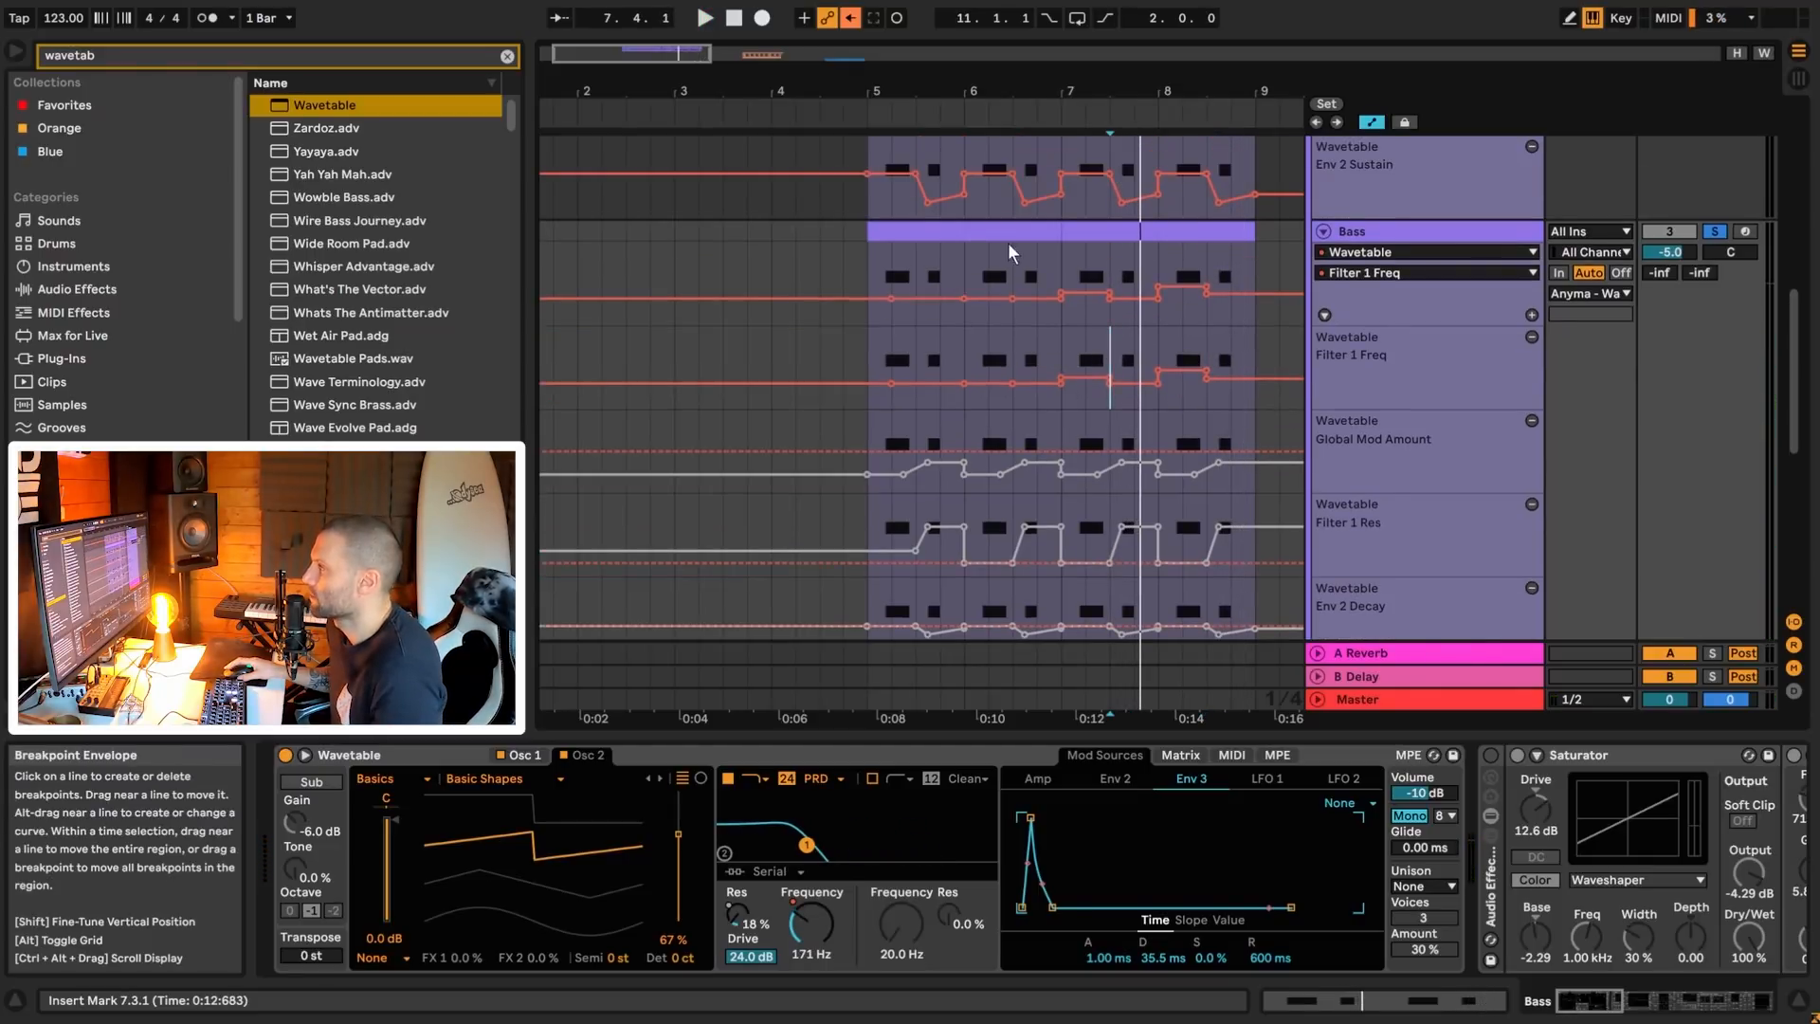
- Examine the D0 notes in the copied Bass track's MIDI clip
{"action": "left_click", "coordinate": [1014, 235]}
{"action": "double_click", "coordinate": [1014, 235]}
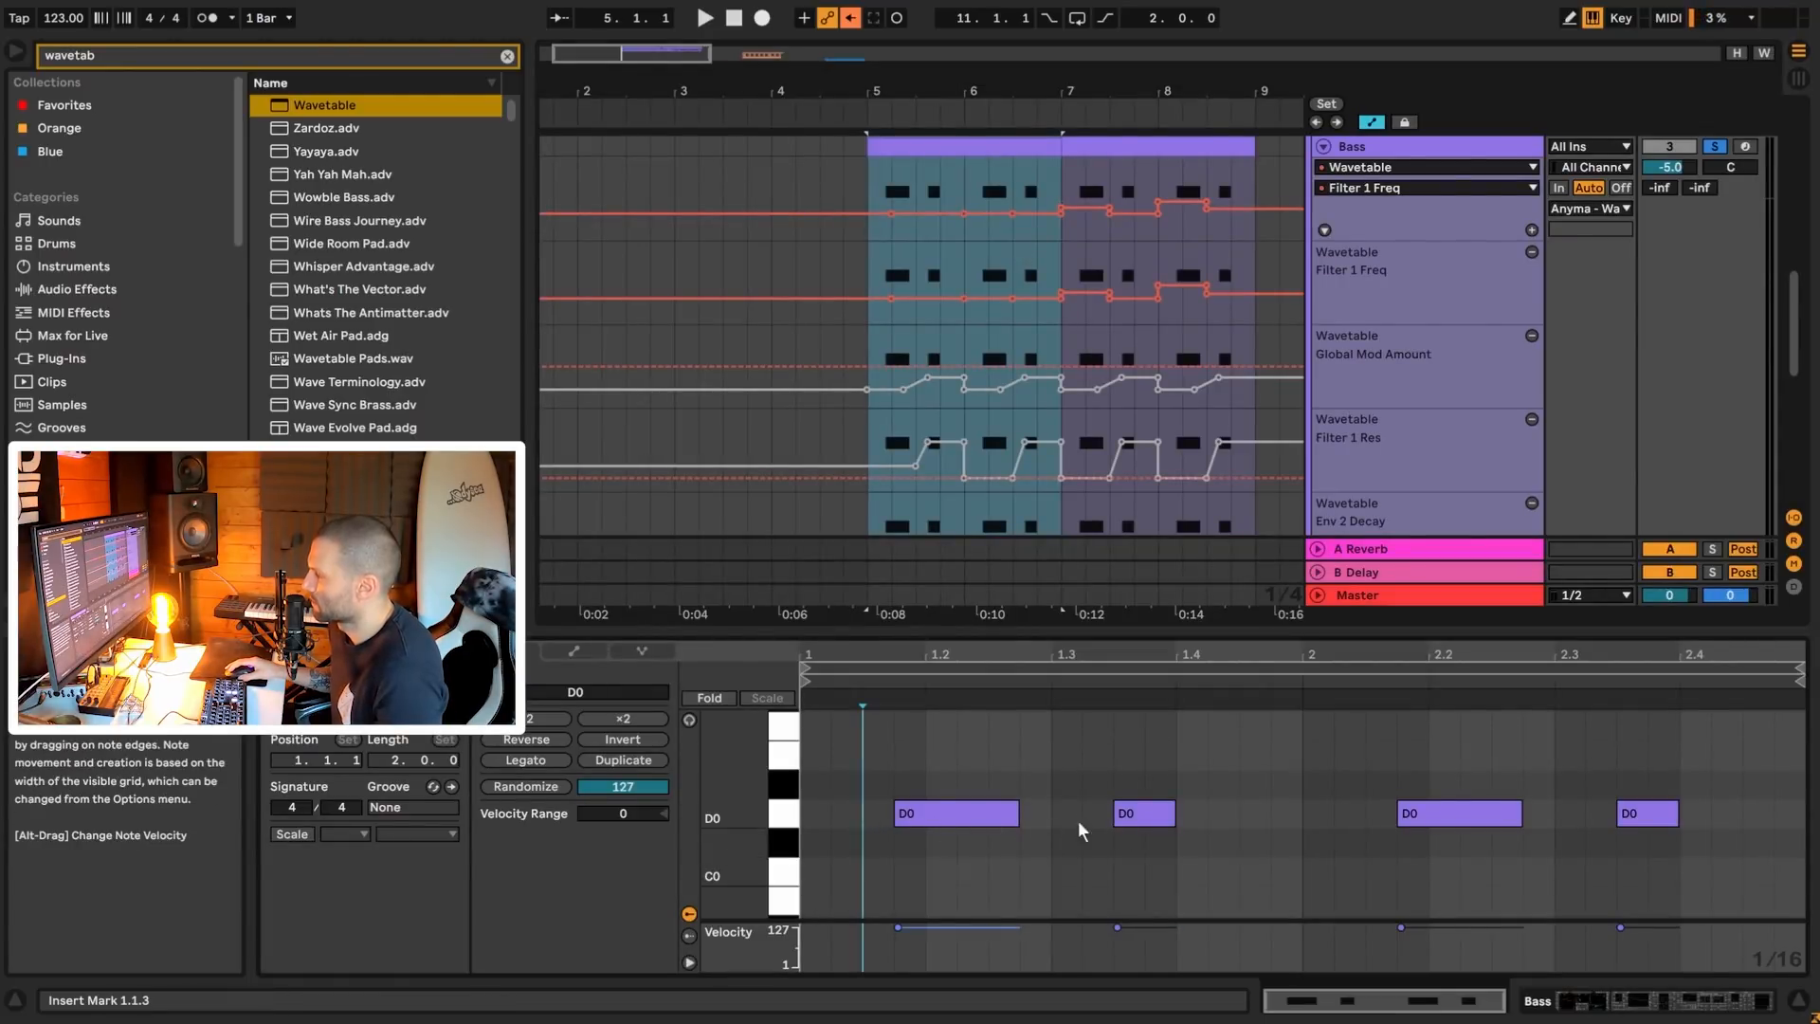
{"action": "right_click", "coordinate": [1129, 475]}
{"action": "left_click", "coordinate": [1110, 652]}
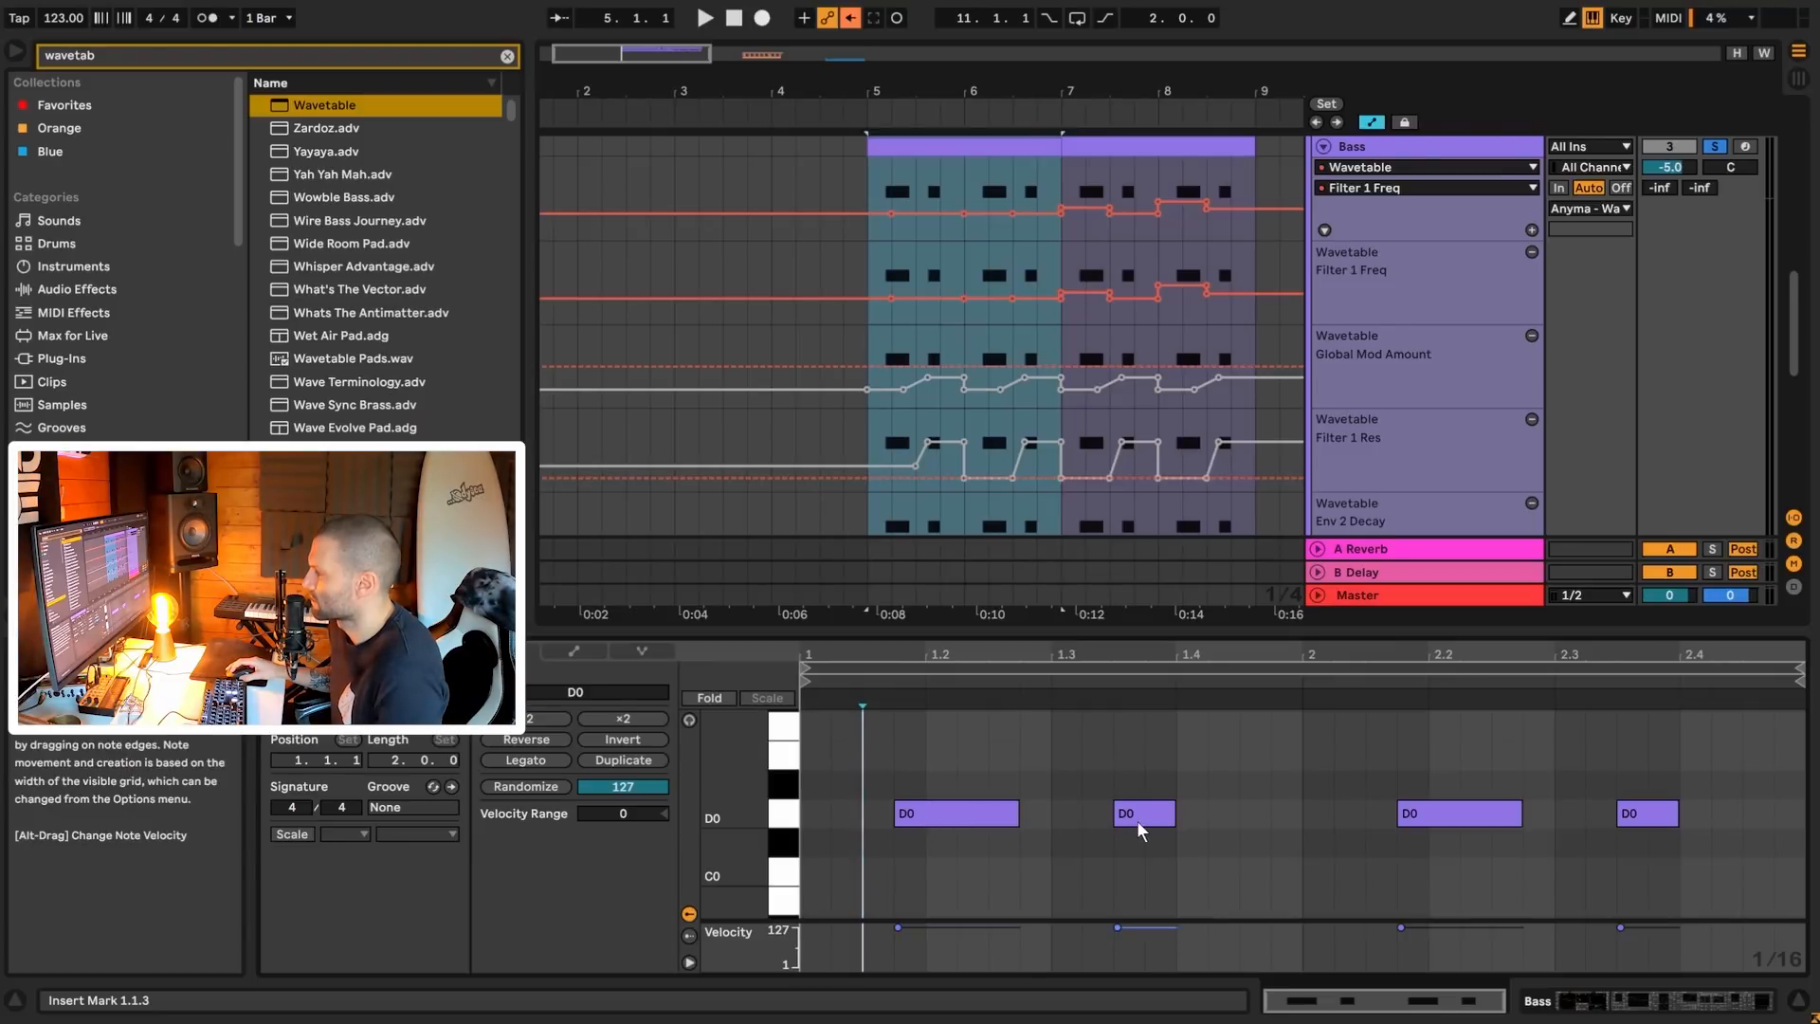
- Return to the copied Bass track's devices and re-enable the Global Mod Amount automation in Wavetable's modulation matrix
{"action": "double_click", "coordinate": [1373, 149]}
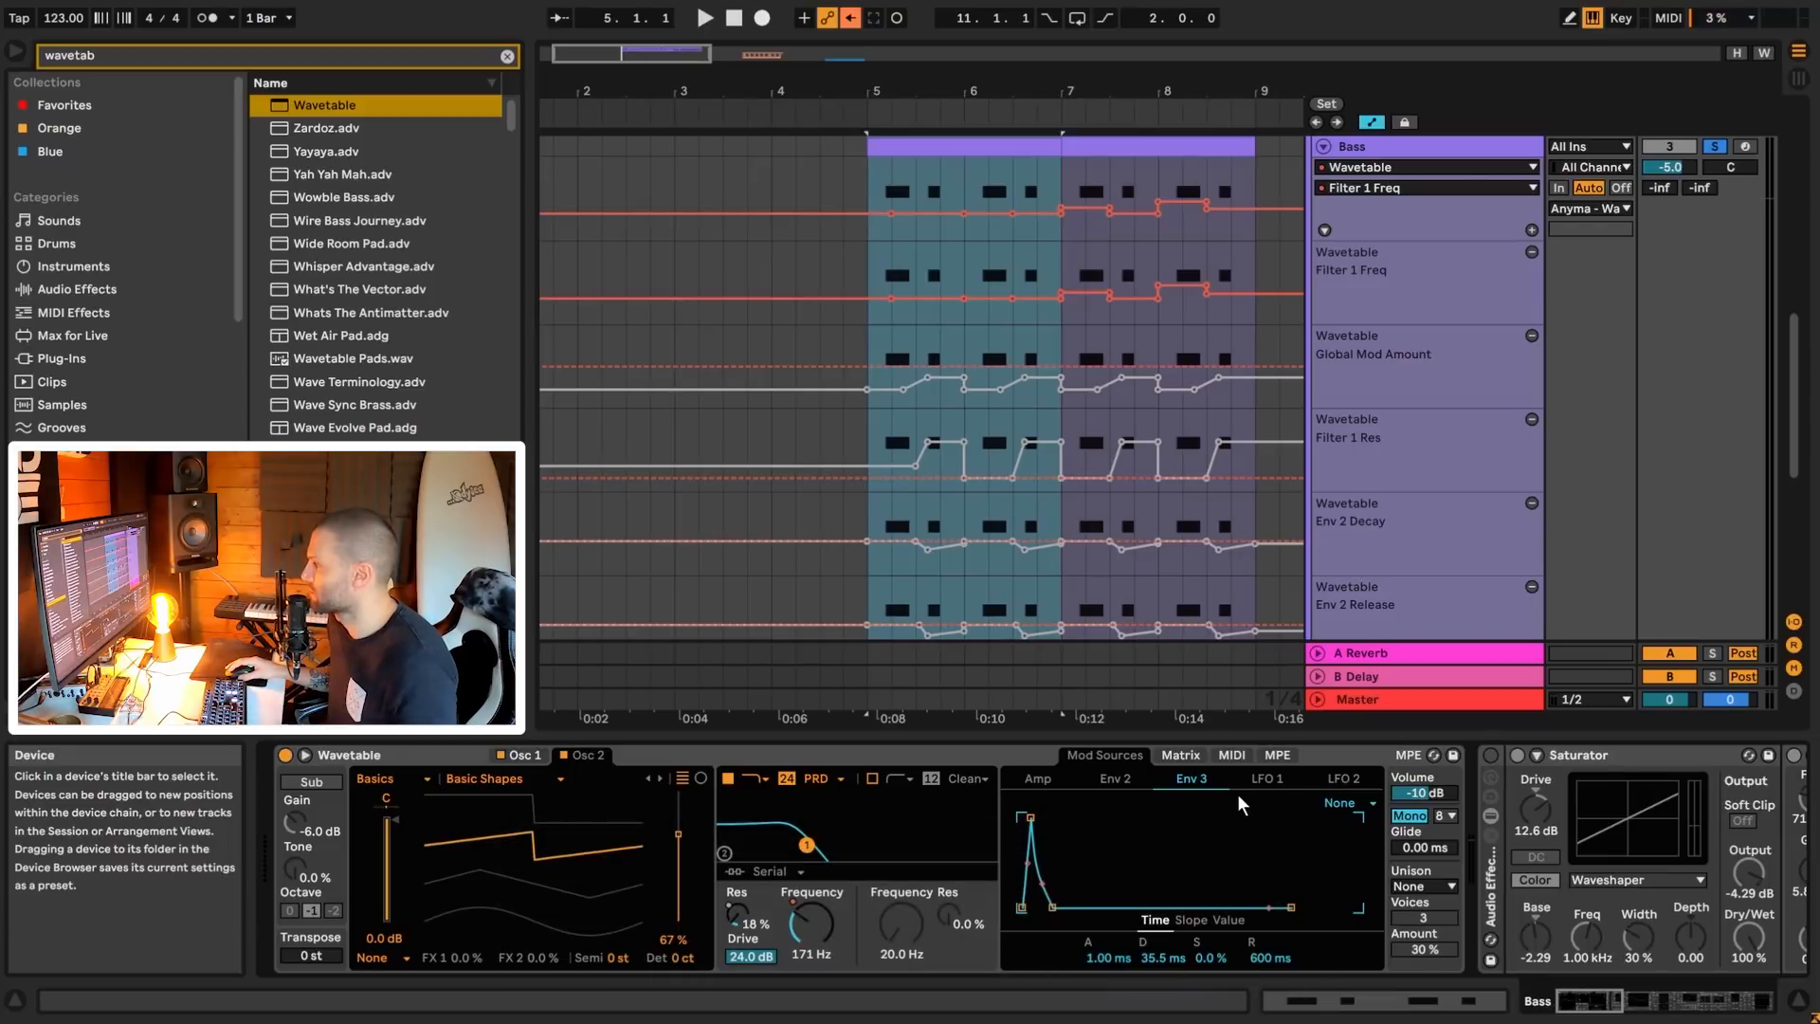
{"action": "left_click", "coordinate": [1181, 756]}
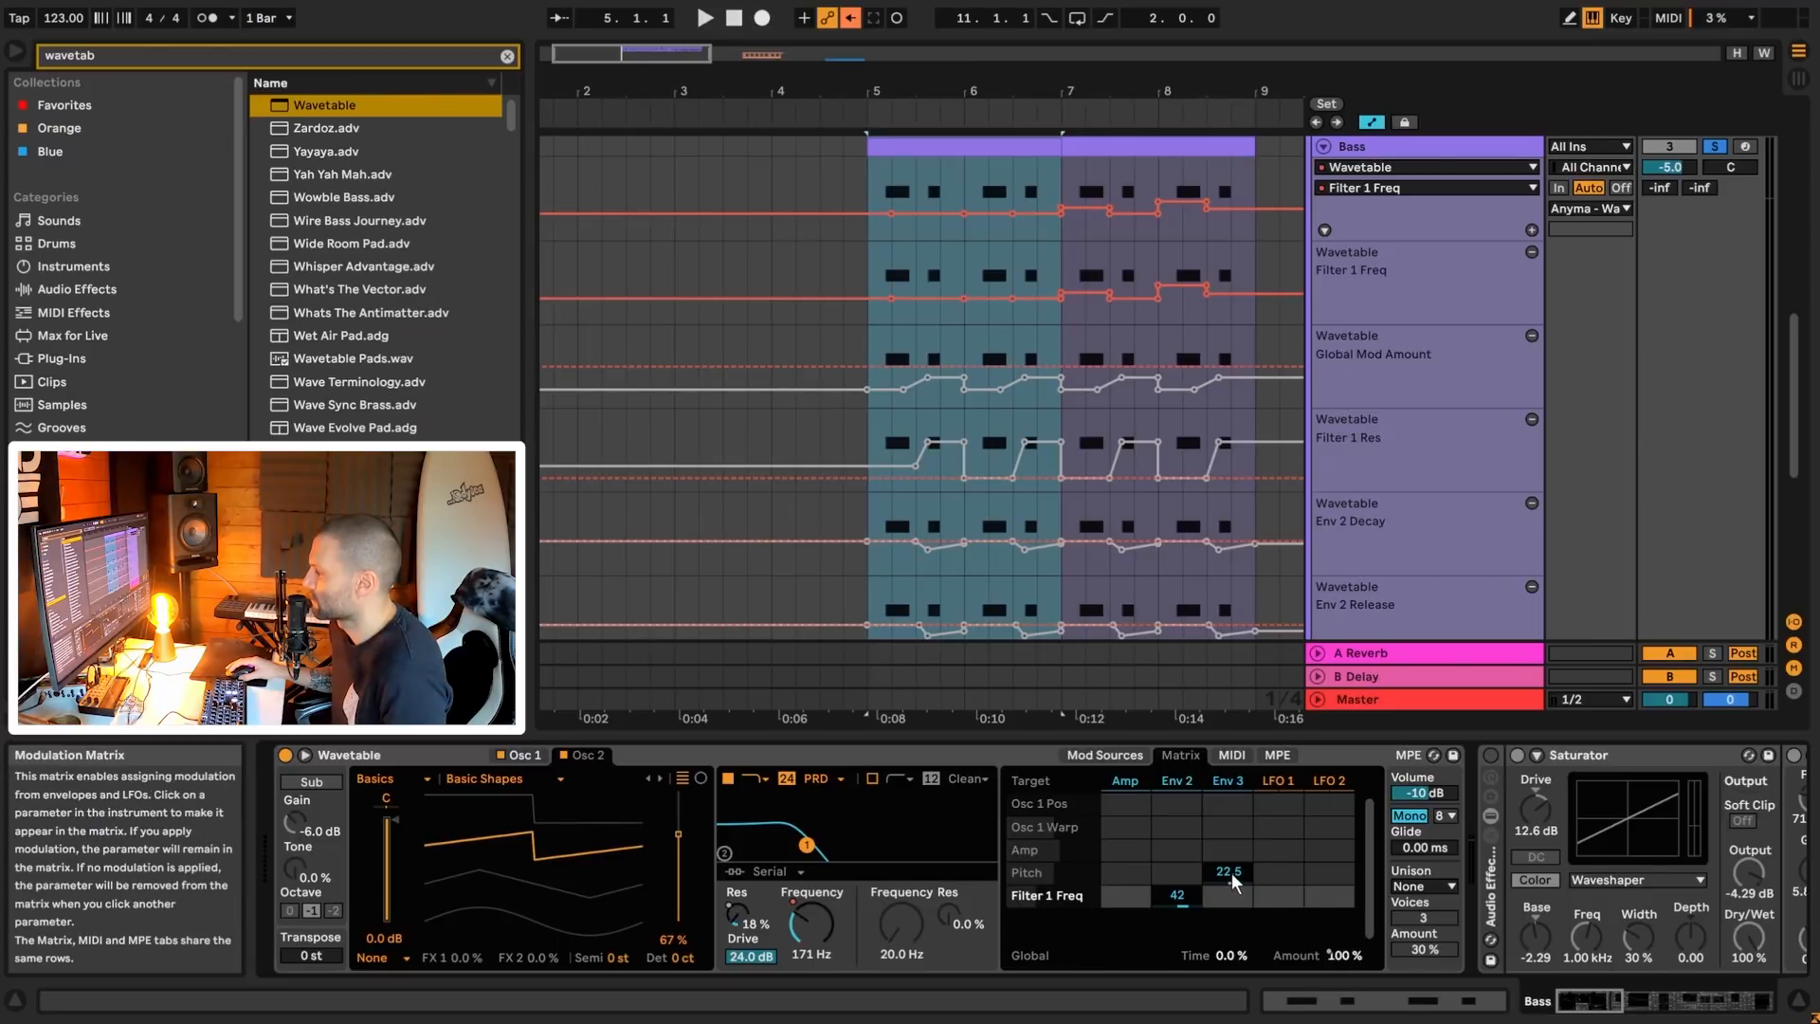
{"action": "right_click", "coordinate": [1341, 952]}
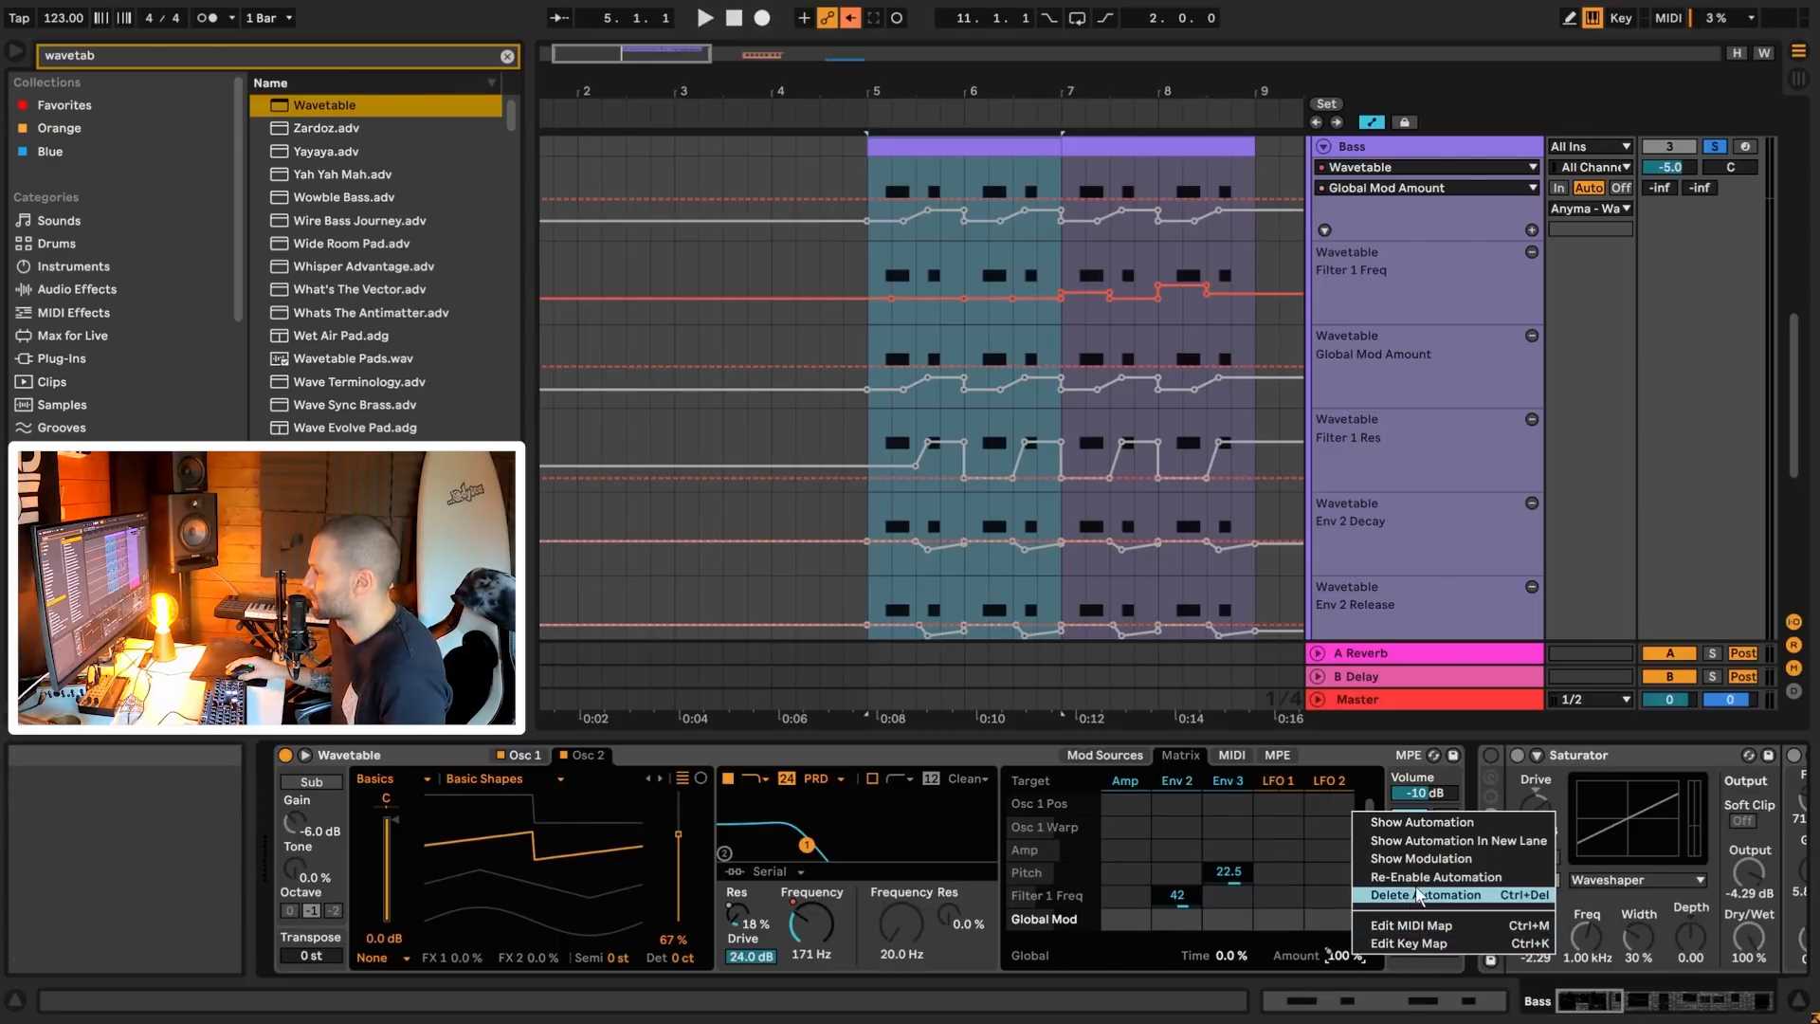
{"action": "left_click", "coordinate": [1418, 881]}
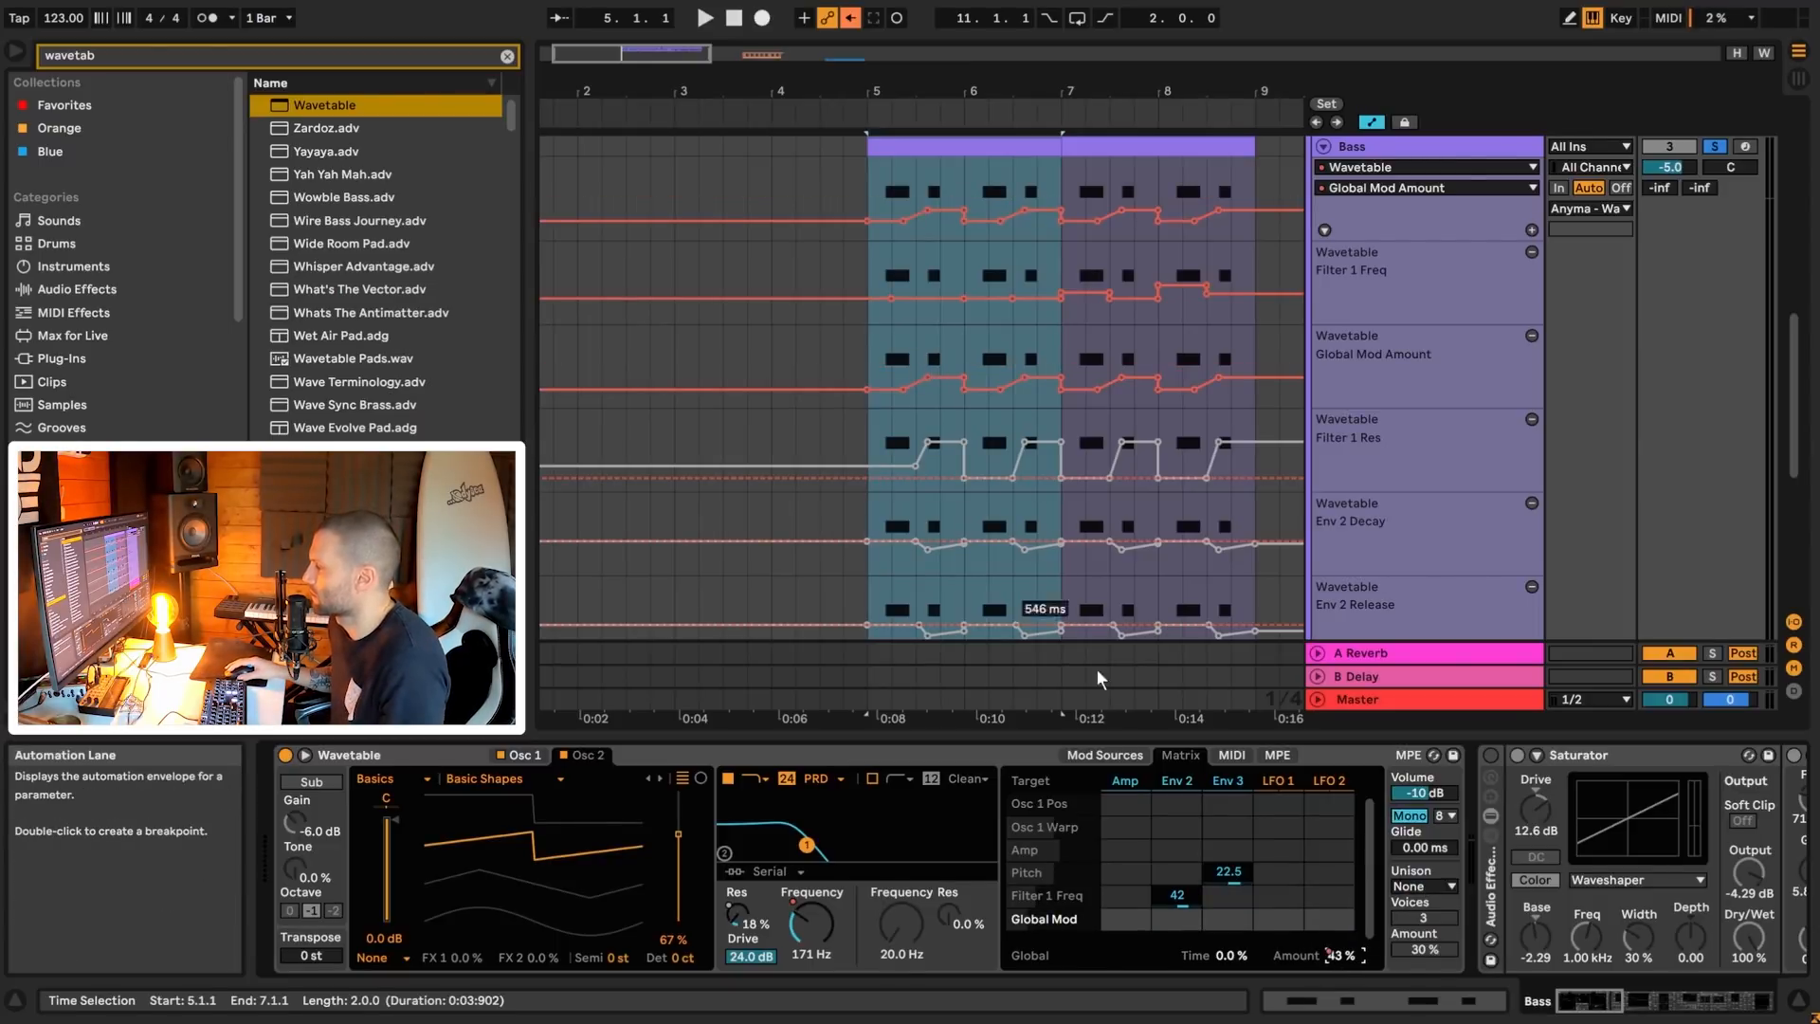
- Audition the copied Bass from 5.1.1 to hear the Global Mod Amount automation, and highlight its first ramp in bar 5
{"action": "left_click", "coordinate": [860, 368]}
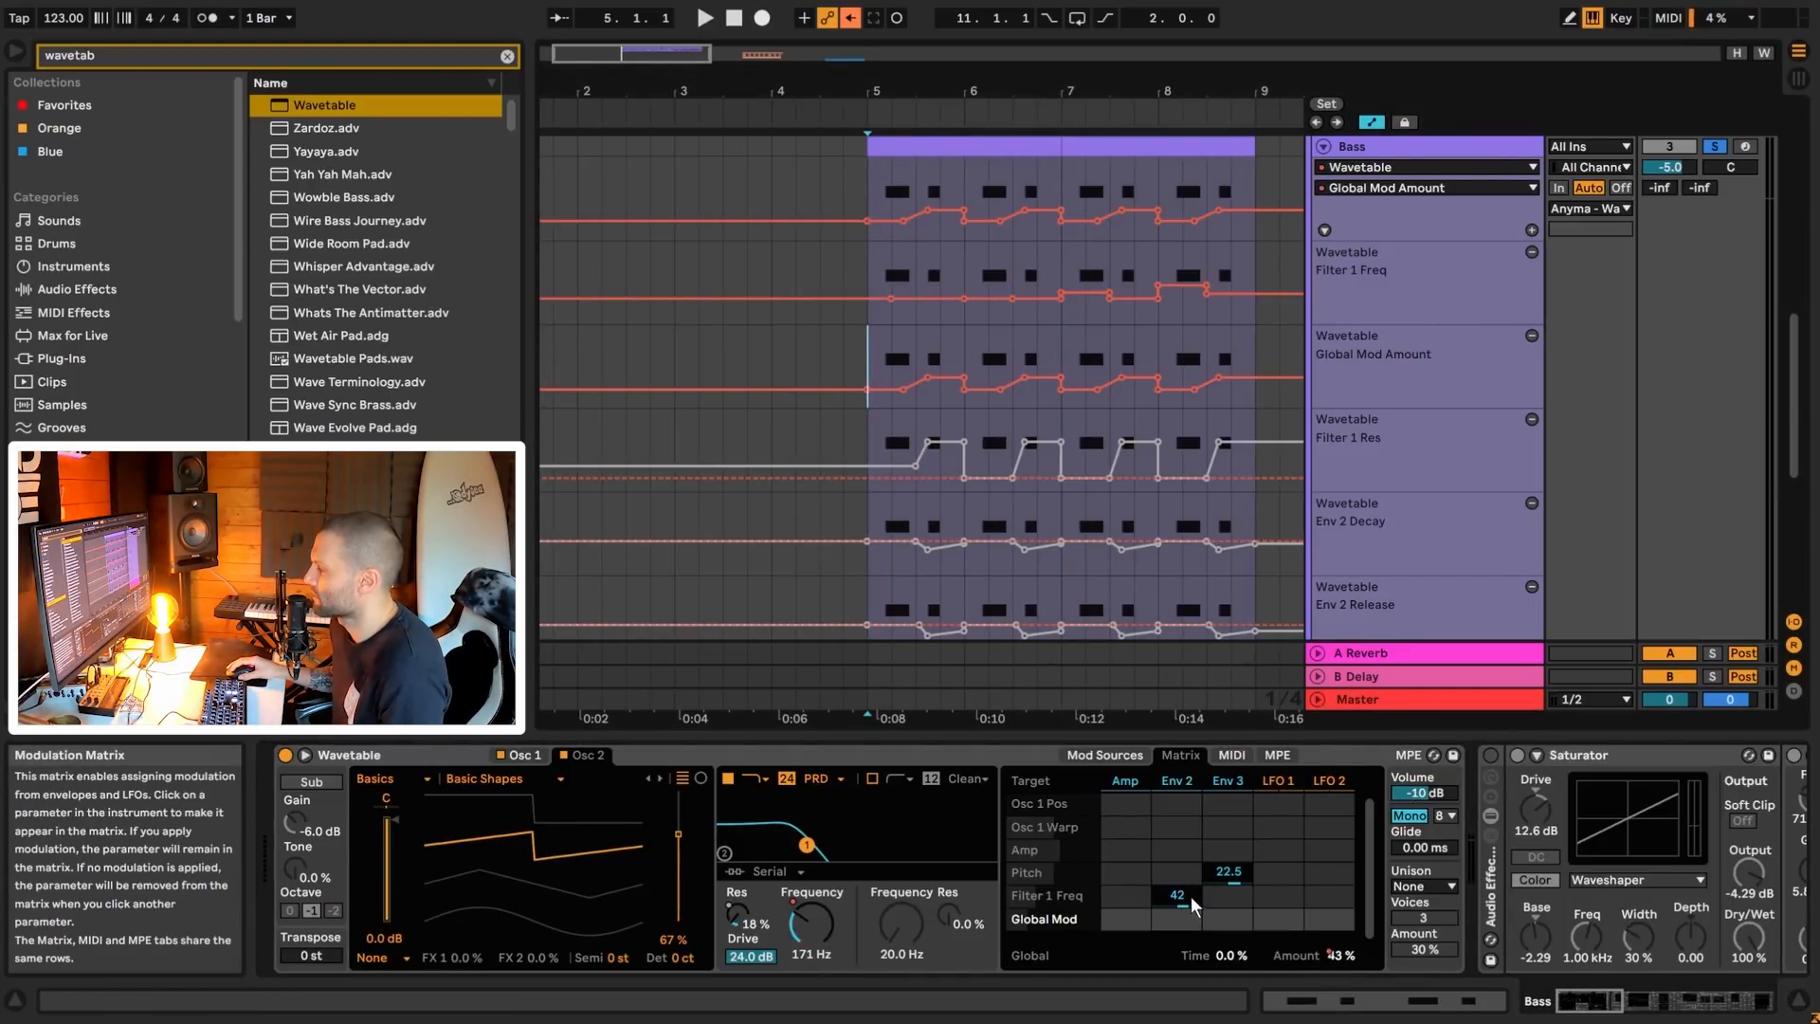
{"action": "key", "text": "space"}
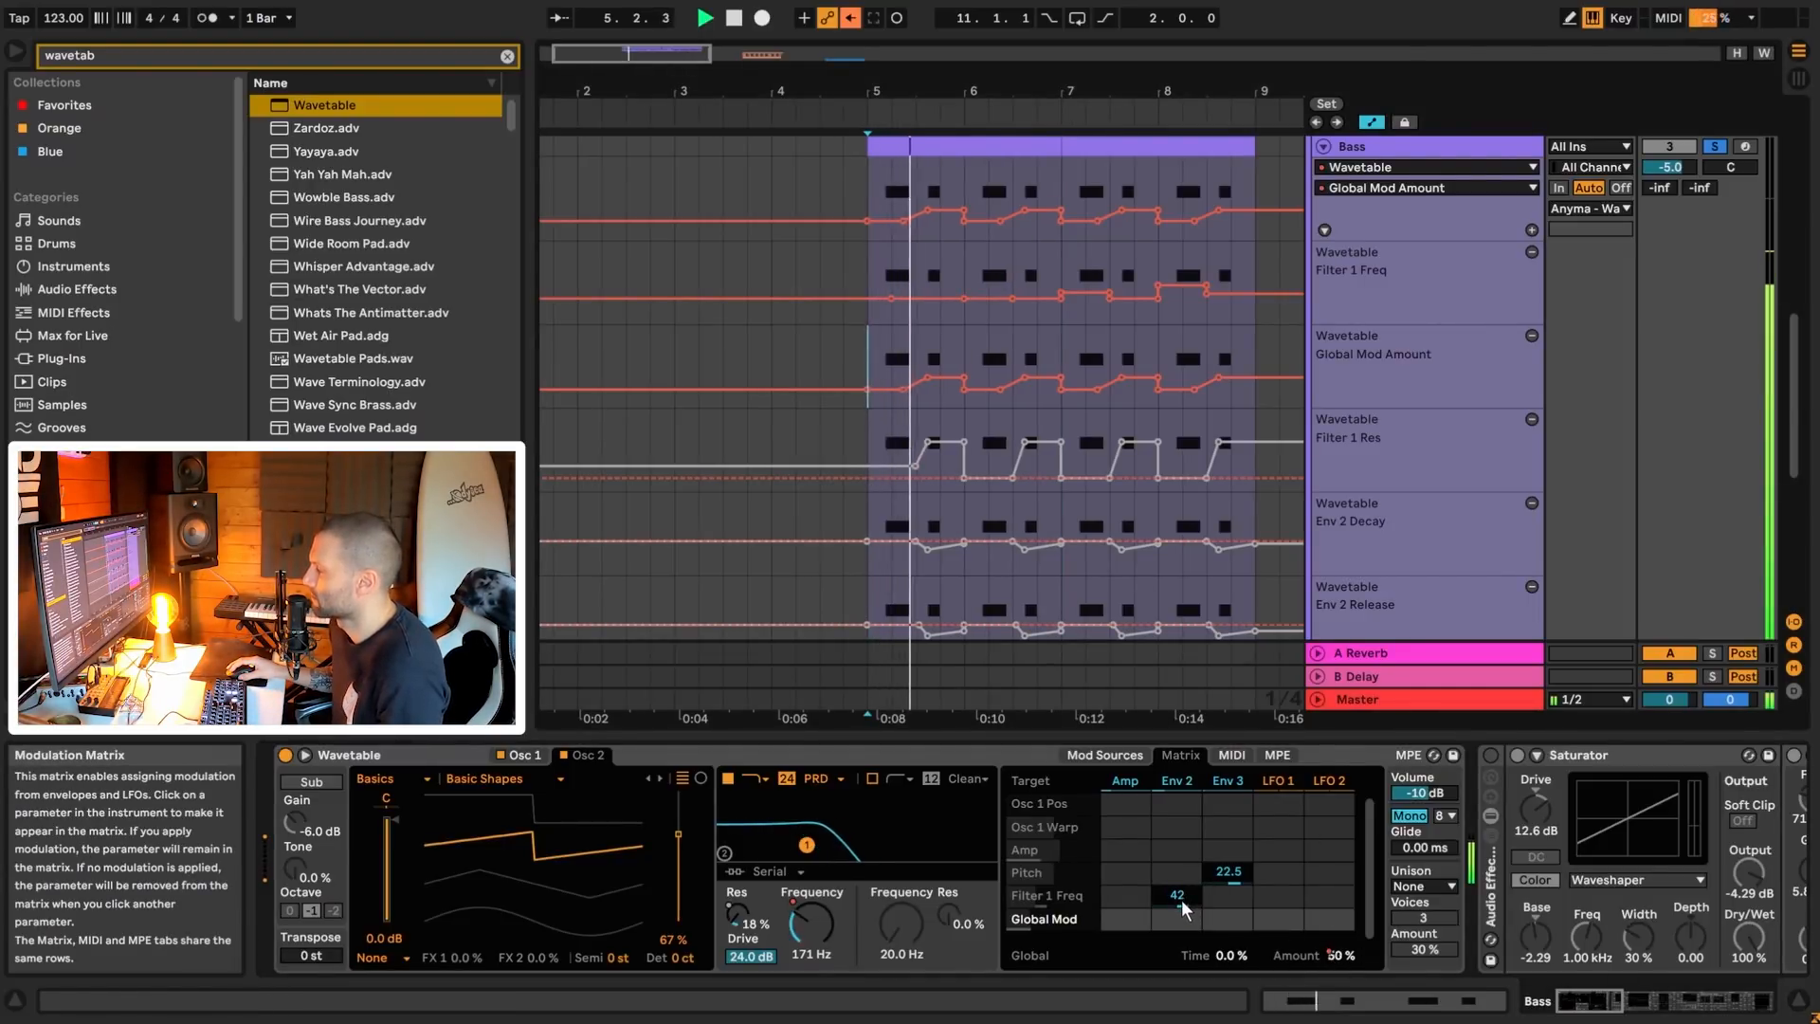
{"action": "key", "text": "space"}
{"action": "key", "text": "space"}
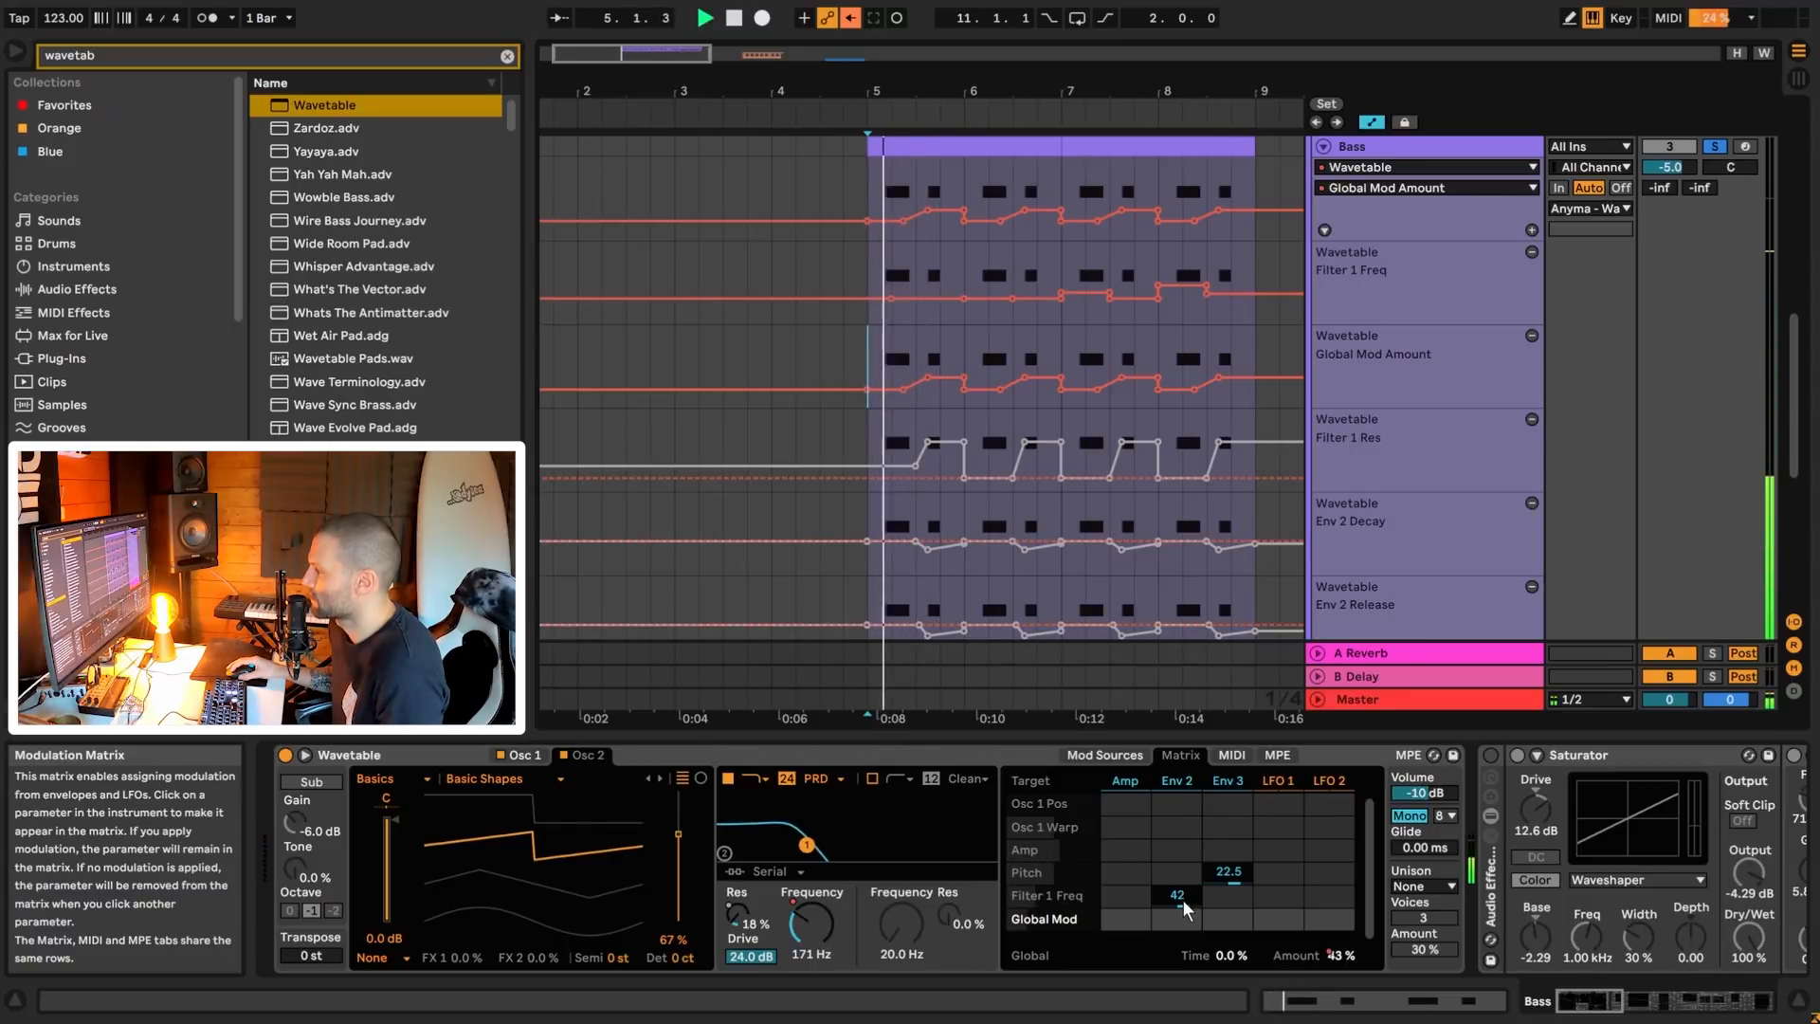
{"action": "key", "text": "space"}
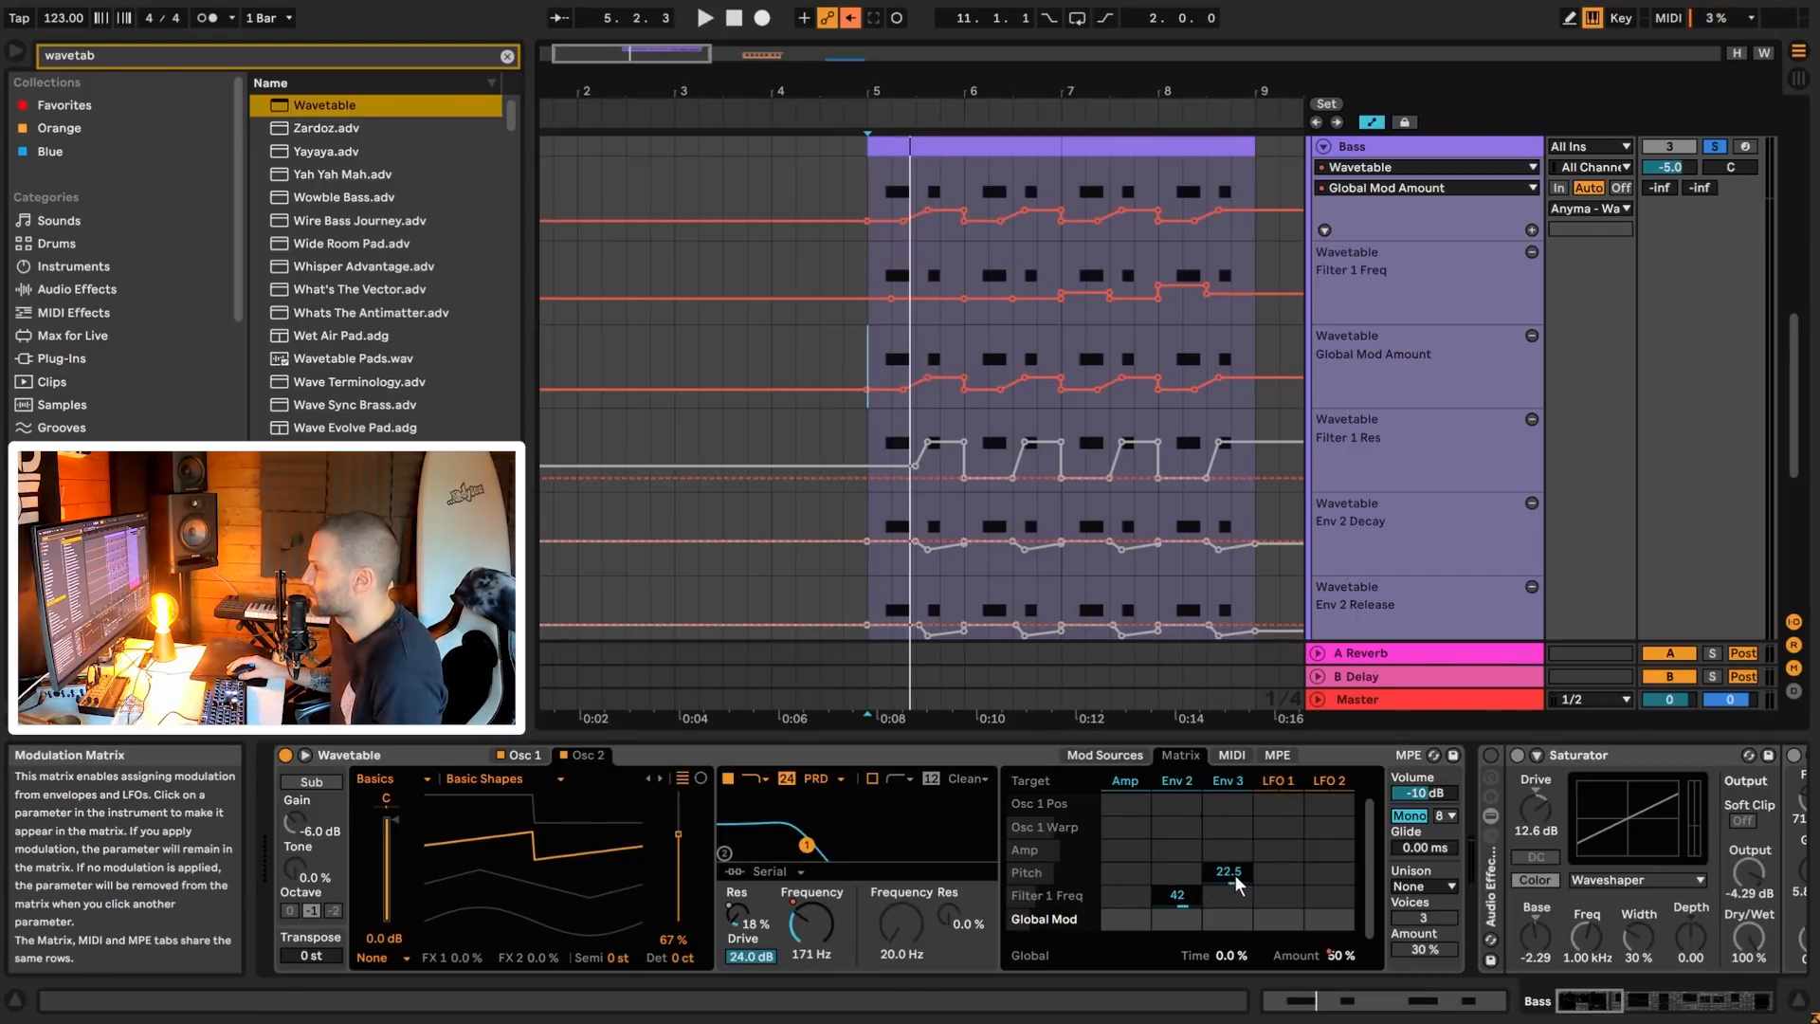
{"action": "key", "text": "space"}
{"action": "key", "text": "space"}
{"action": "left_click", "coordinate": [921, 349]}
{"action": "key", "text": "space"}
{"action": "key", "text": "space"}
{"action": "left_click", "coordinate": [869, 355]}
{"action": "key", "text": "space"}
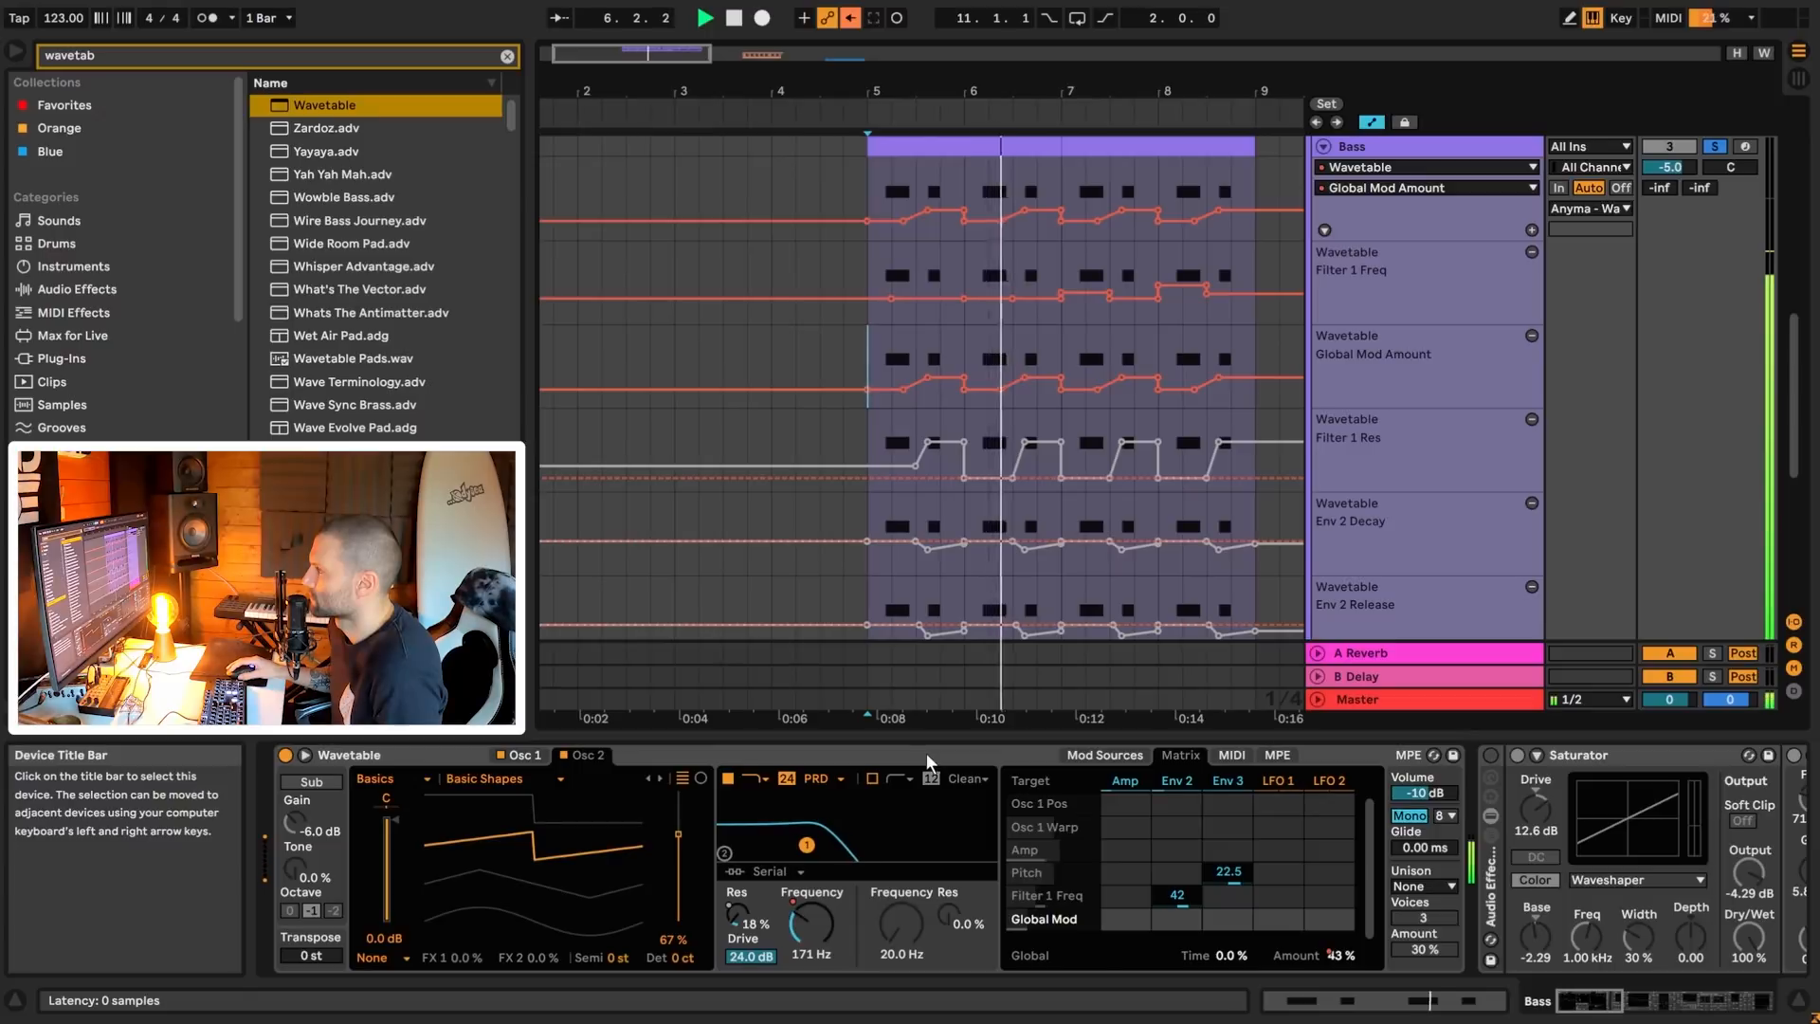
{"action": "key", "text": "space"}
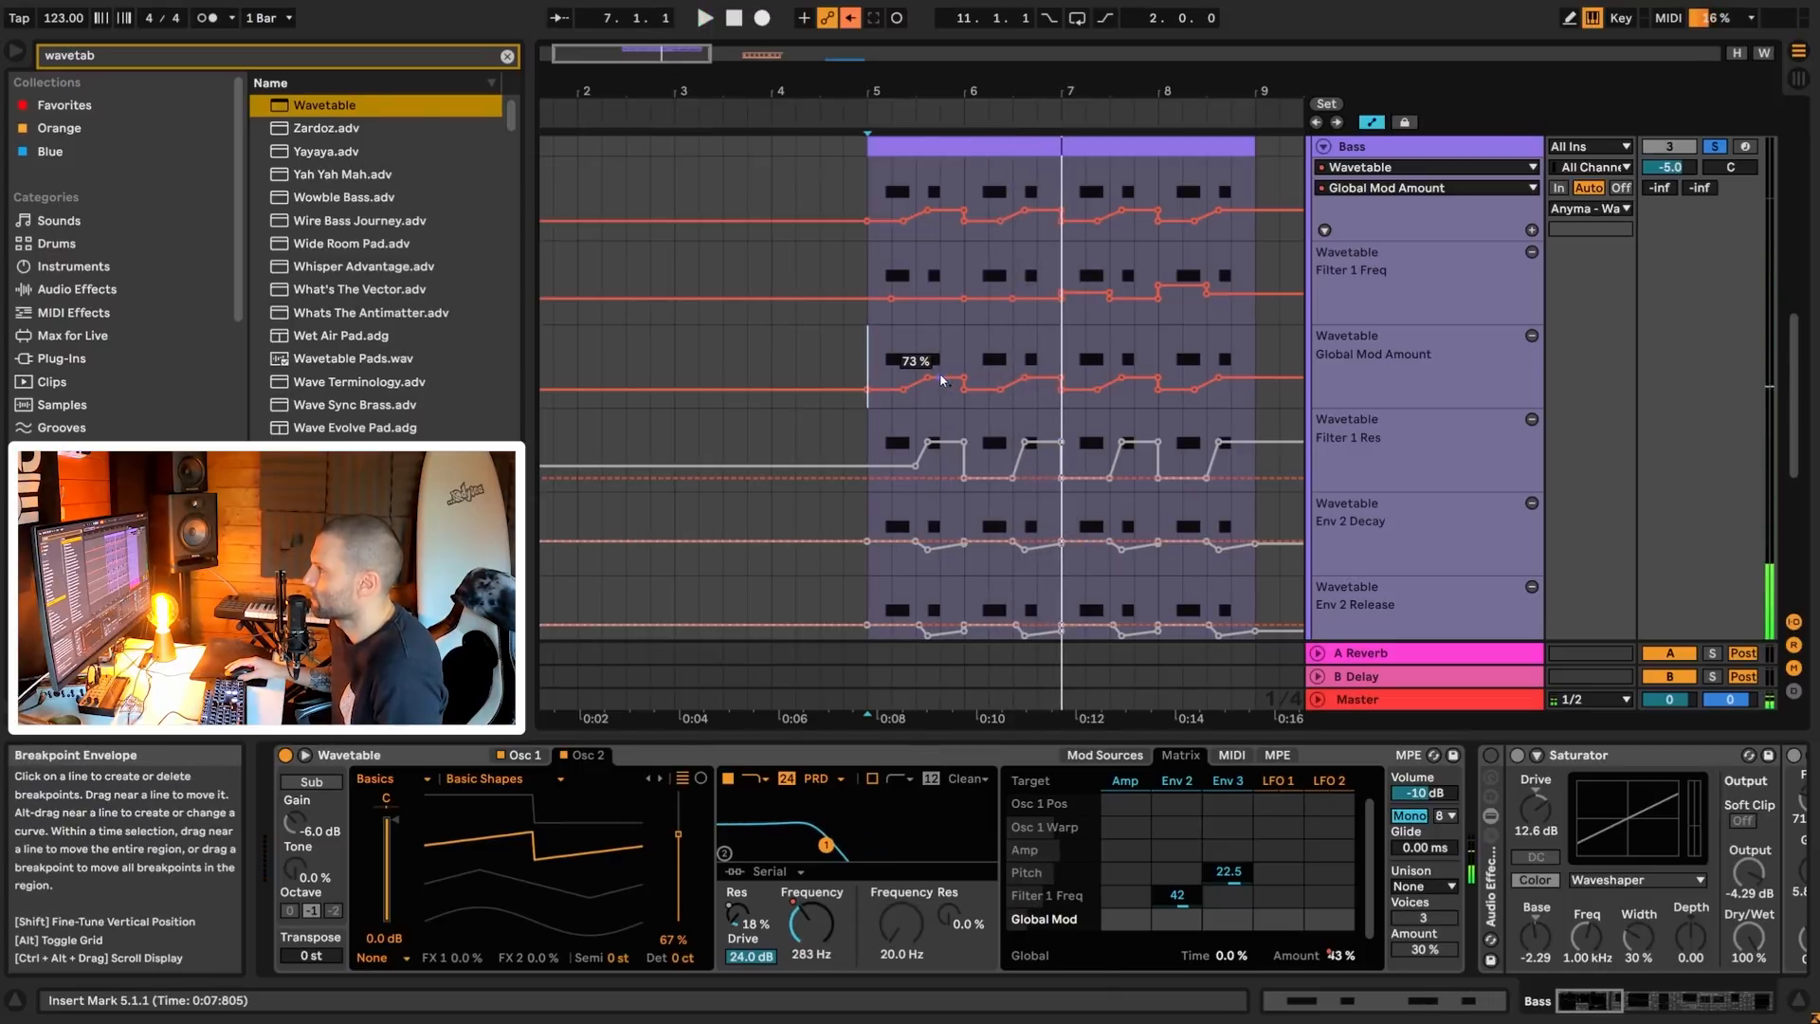
{"action": "left_click", "coordinate": [986, 361], "text": "shift"}
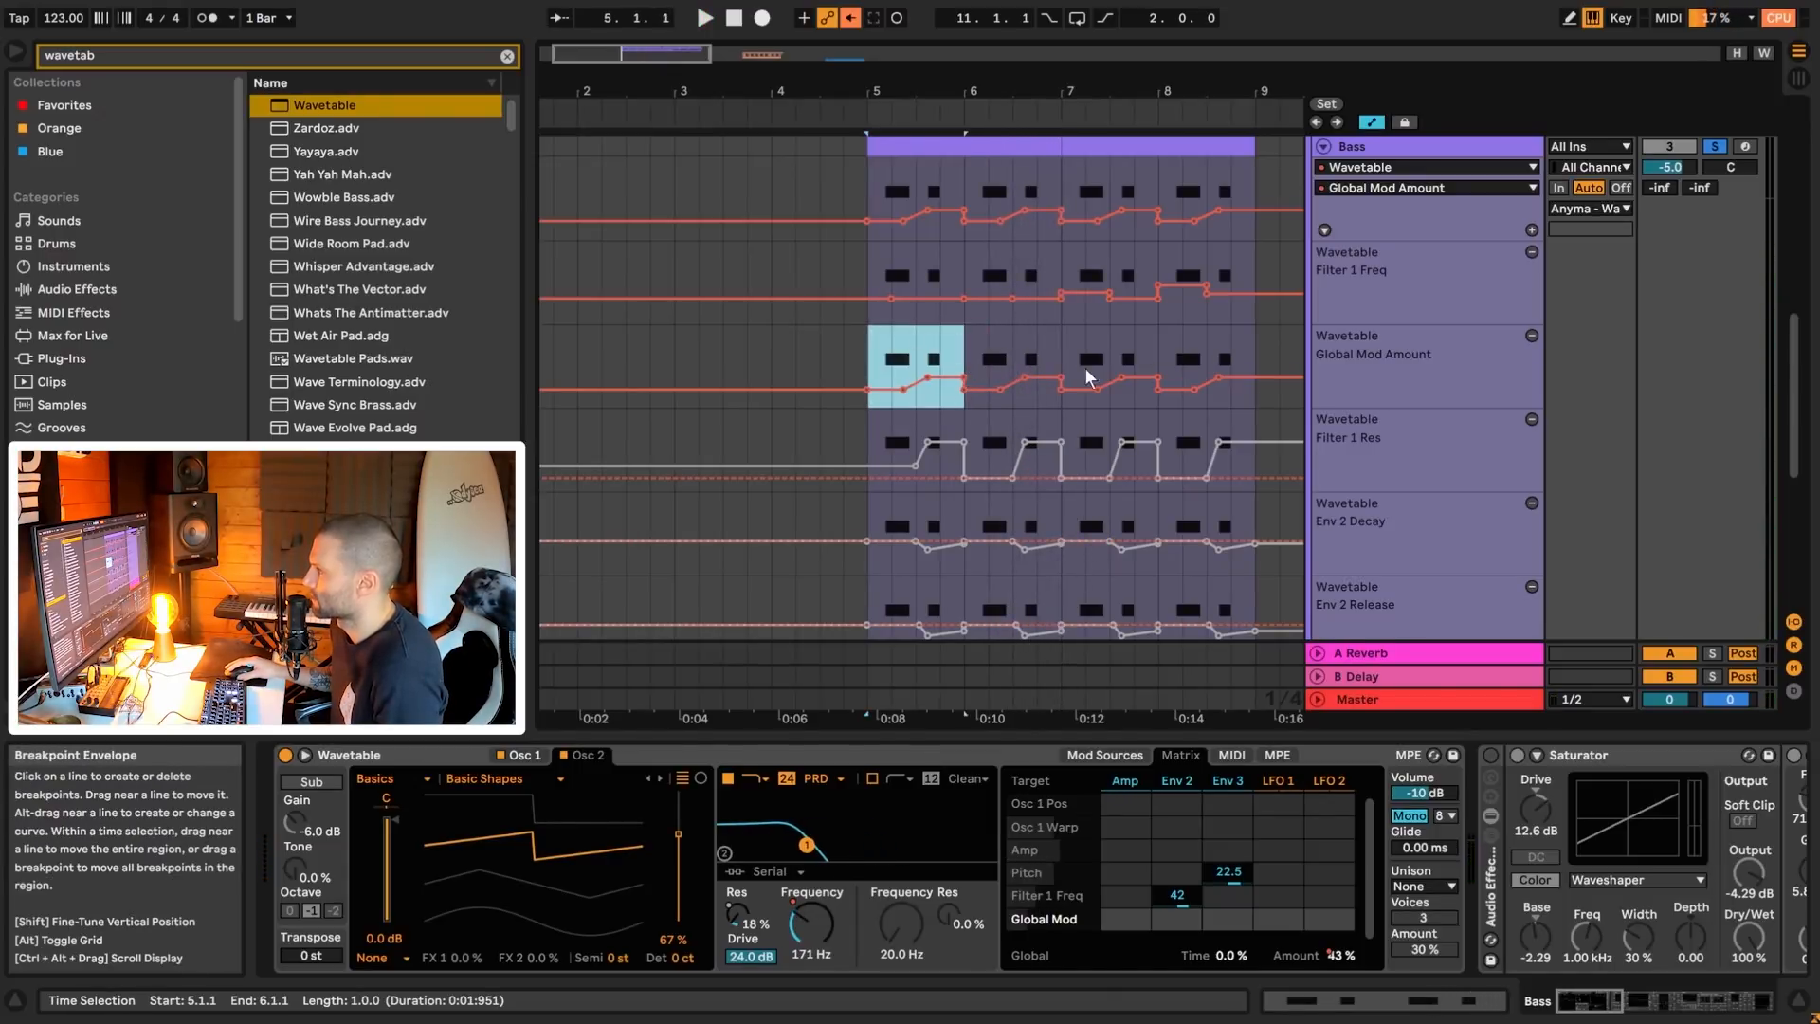
{"action": "left_click_drag", "start_coordinate": [931, 385], "coordinate": [868, 365]}
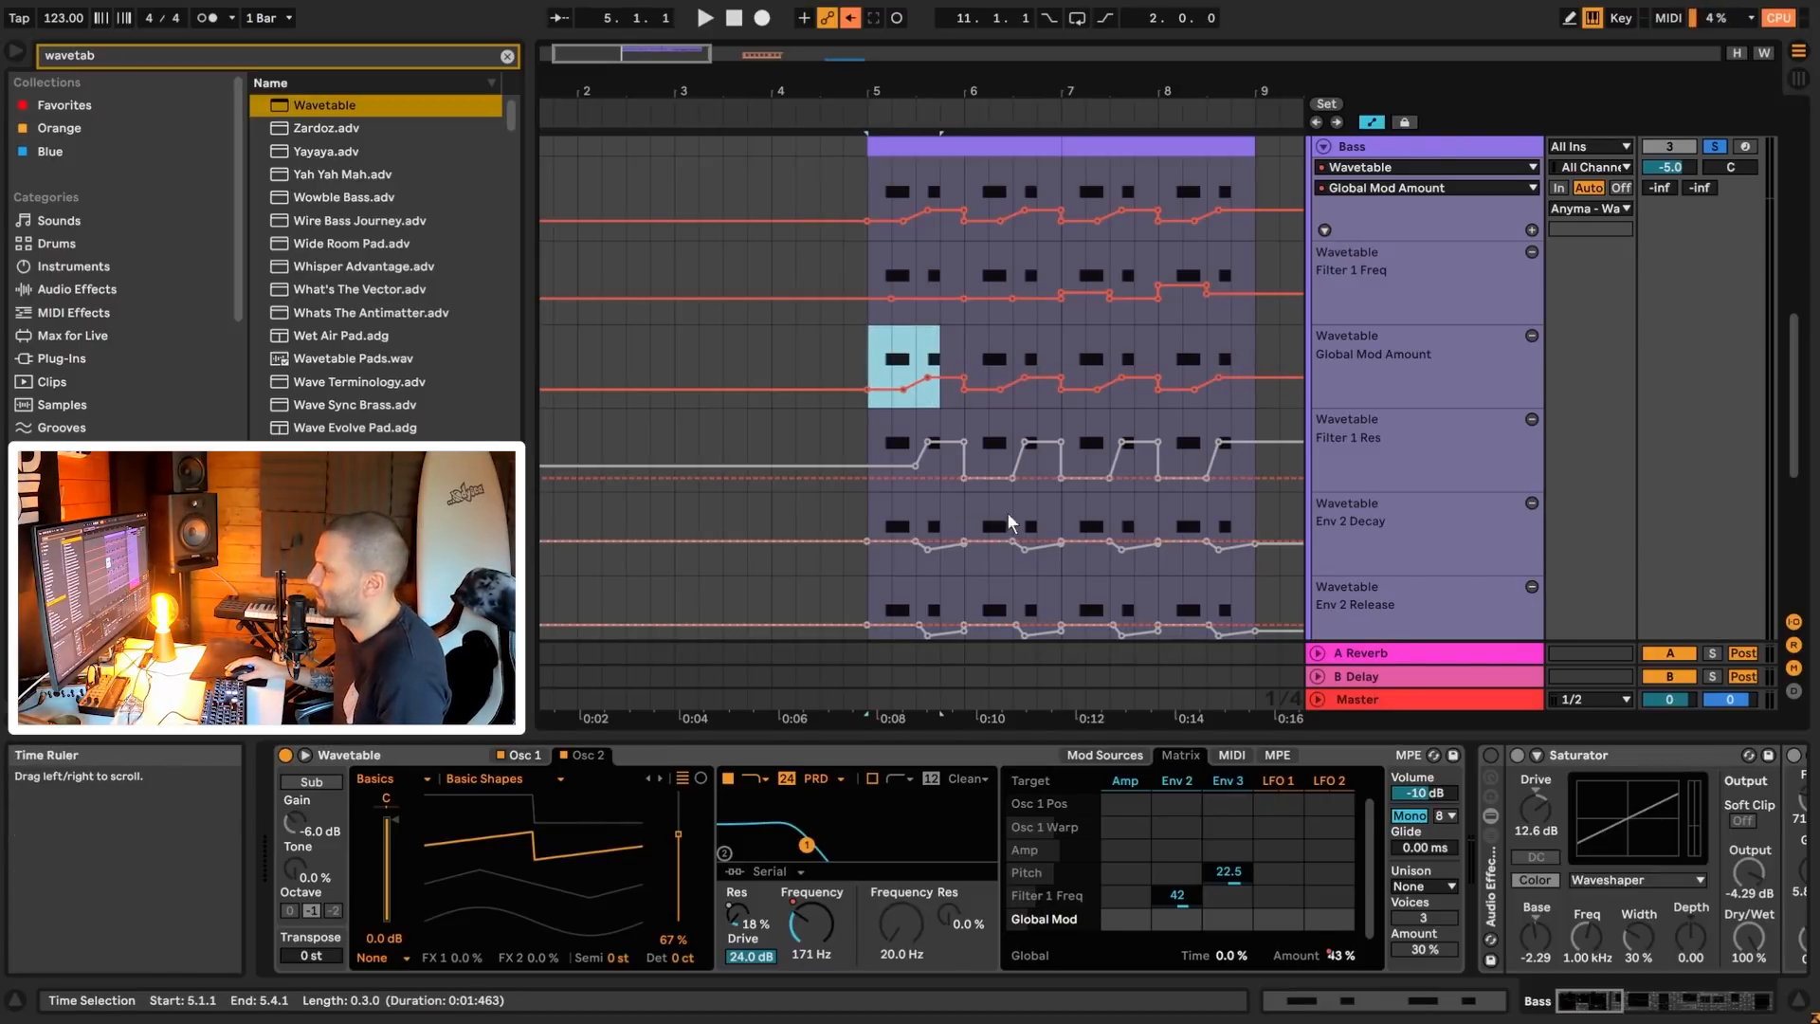
- Re-enable the copied Wavetable's Filter 1 Res automation and audition the bass from 5.1.1
{"action": "left_click", "coordinate": [1340, 468]}
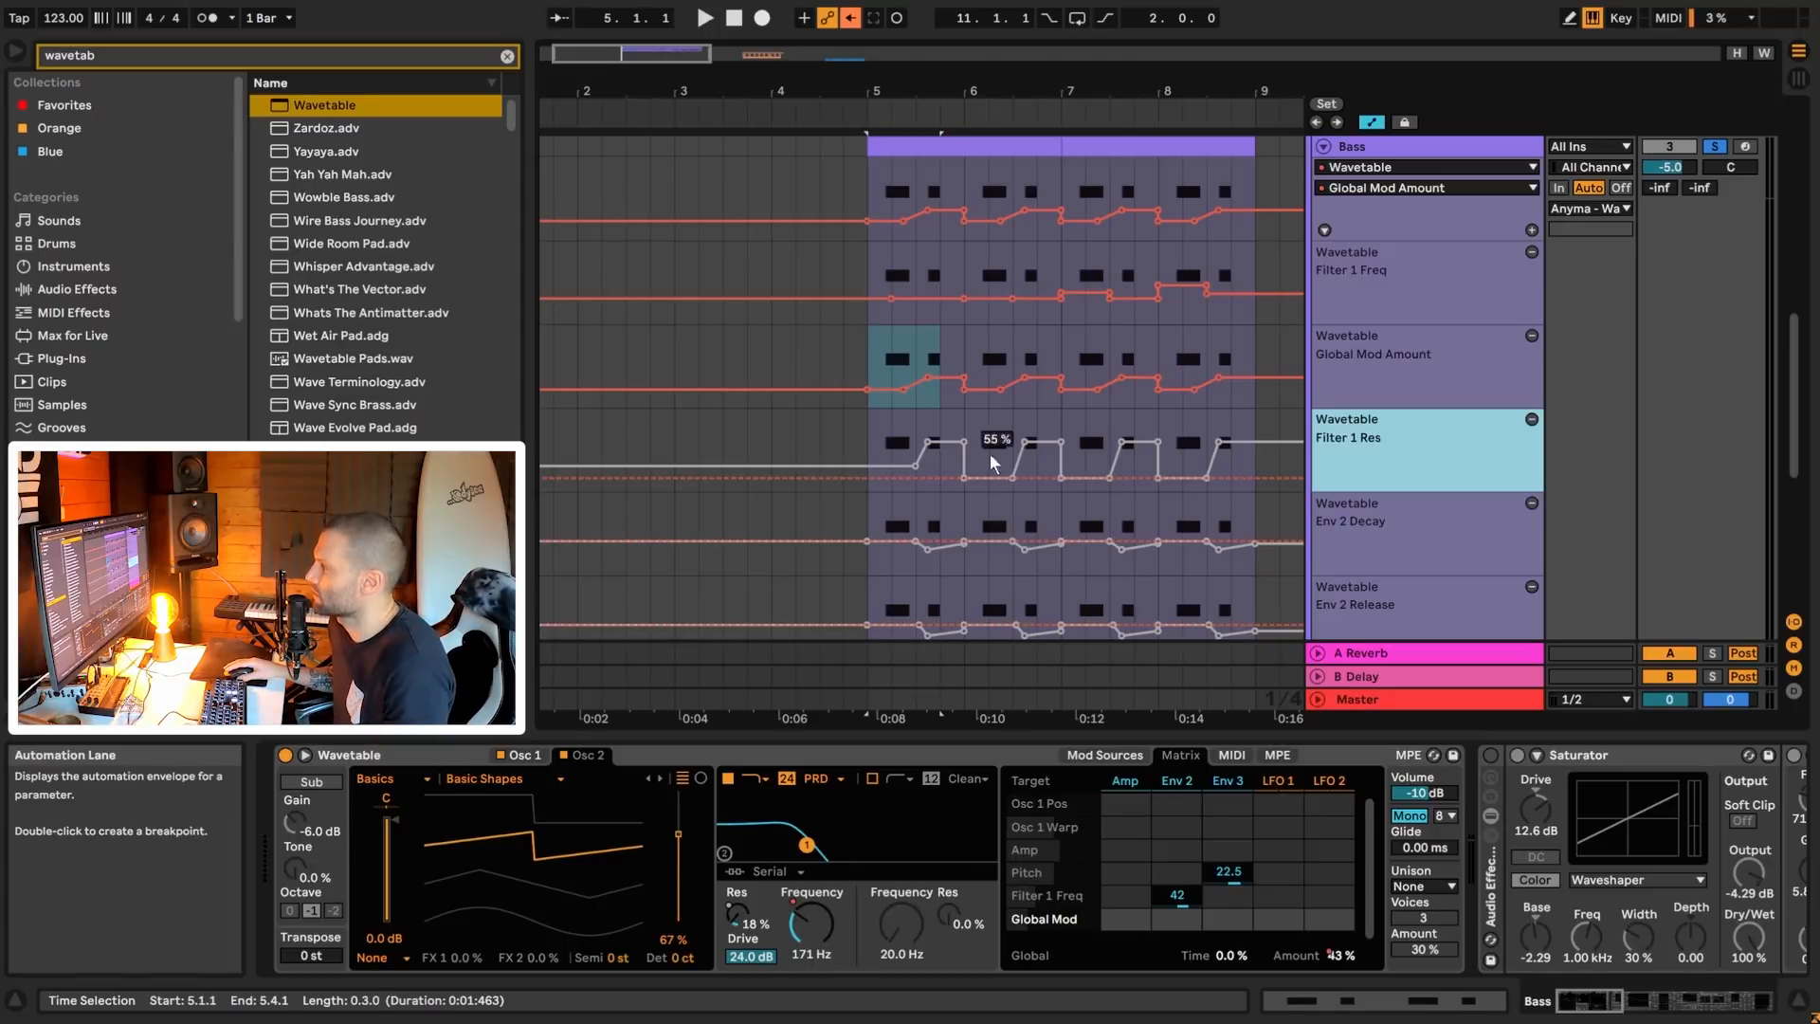
{"action": "right_click", "coordinate": [737, 912]}
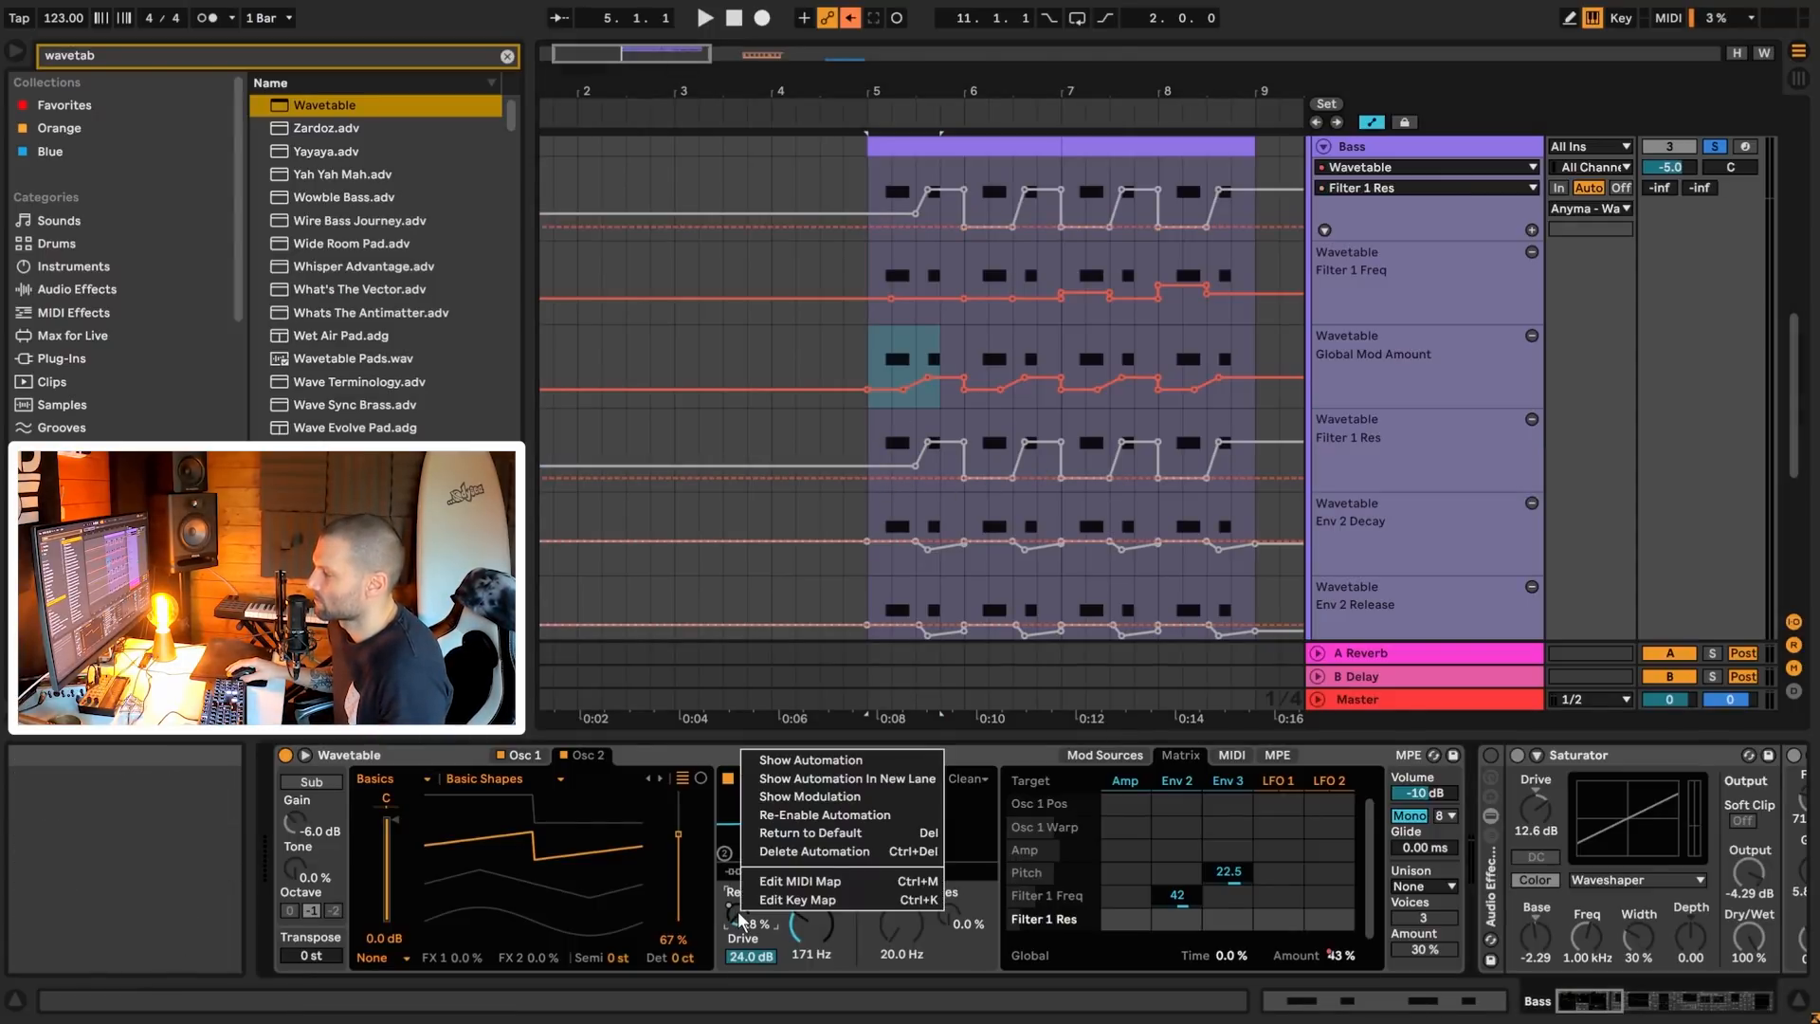
{"action": "left_click", "coordinate": [811, 817]}
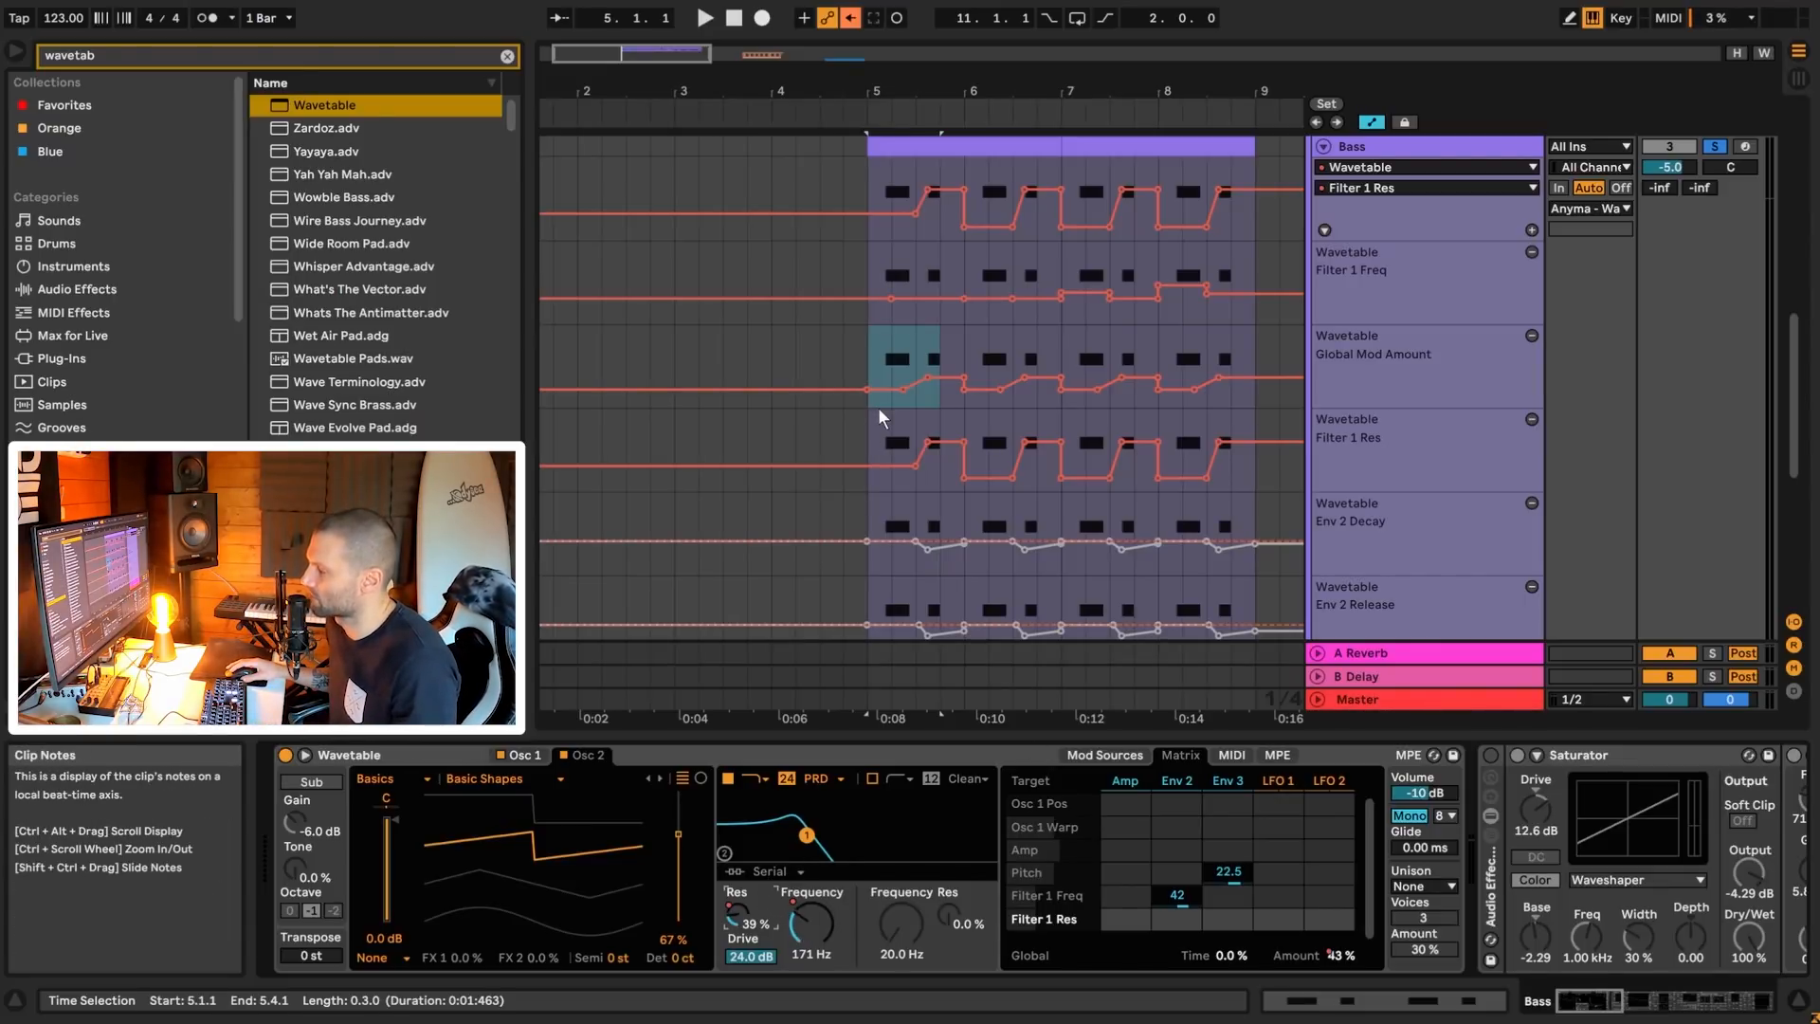
{"action": "left_click", "coordinate": [868, 442]}
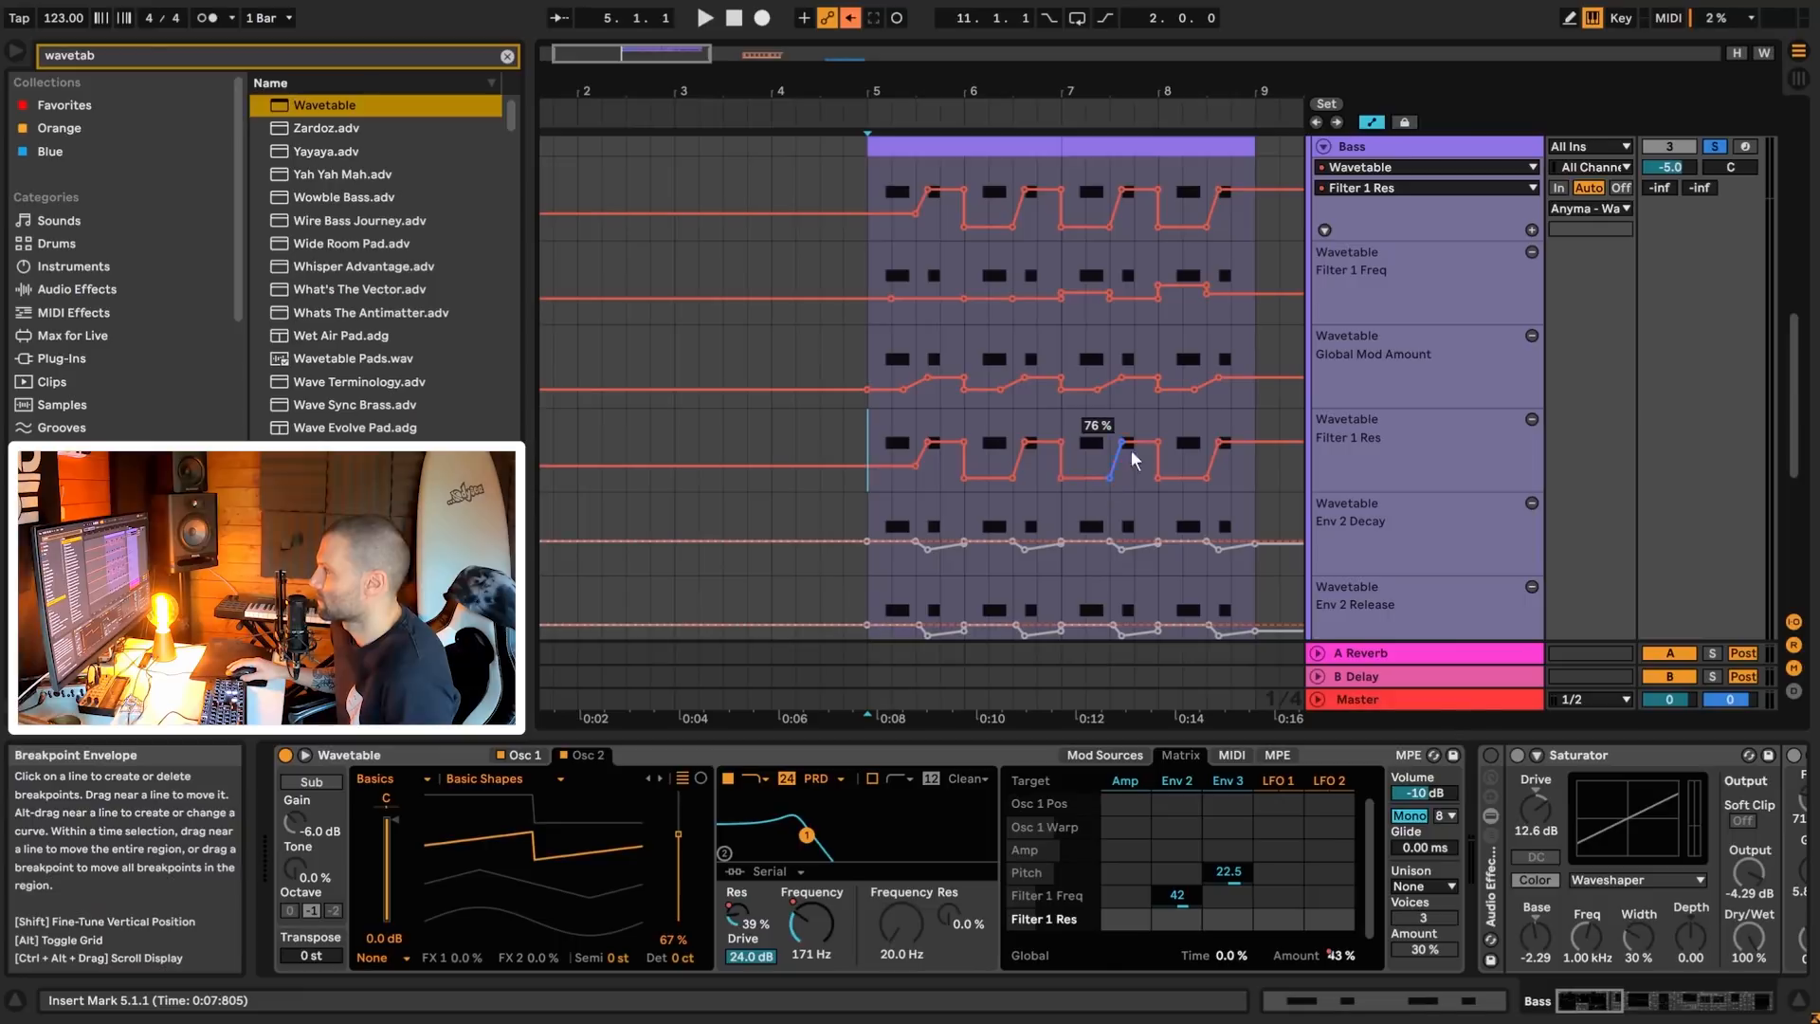
{"action": "key", "text": "space"}
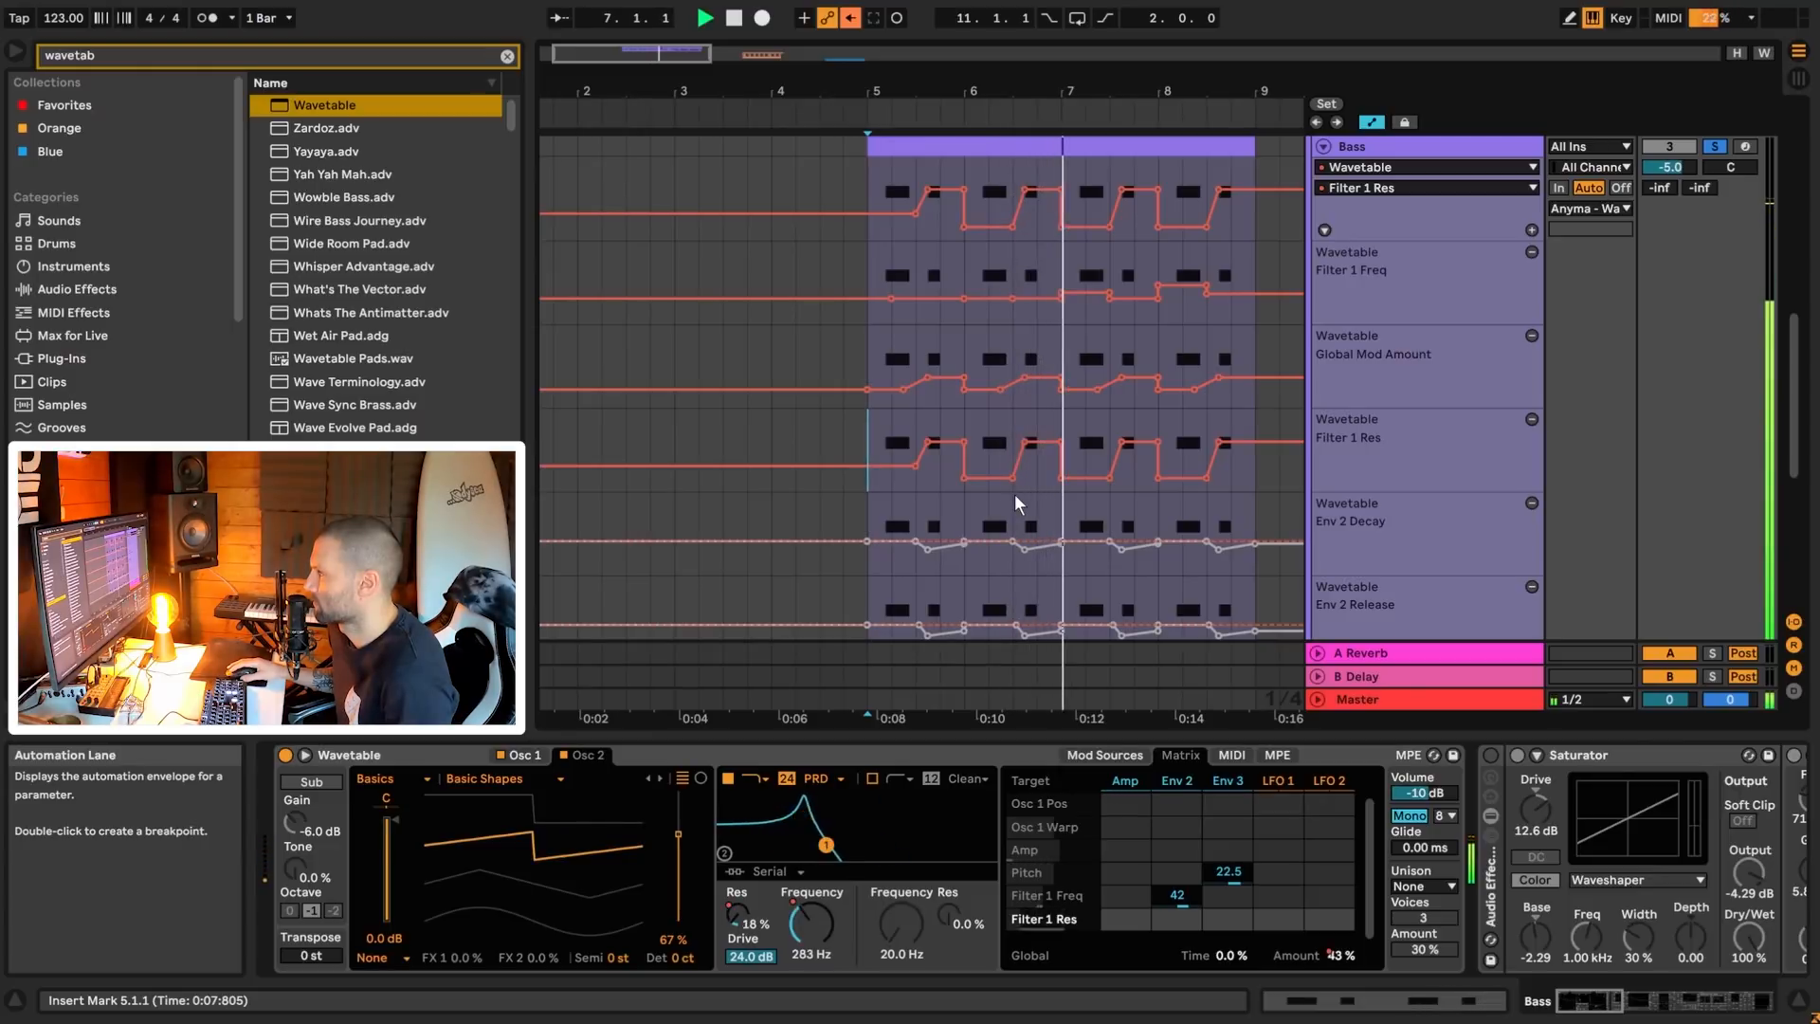
- Audition the copied Bass with Wavetable's Filter 1 Drive lowered to 0 dB, and restore the Drive to 24 dB
{"action": "key", "text": "space"}
{"action": "left_click_drag", "start_coordinate": [756, 956], "coordinate": [756, 1014]}
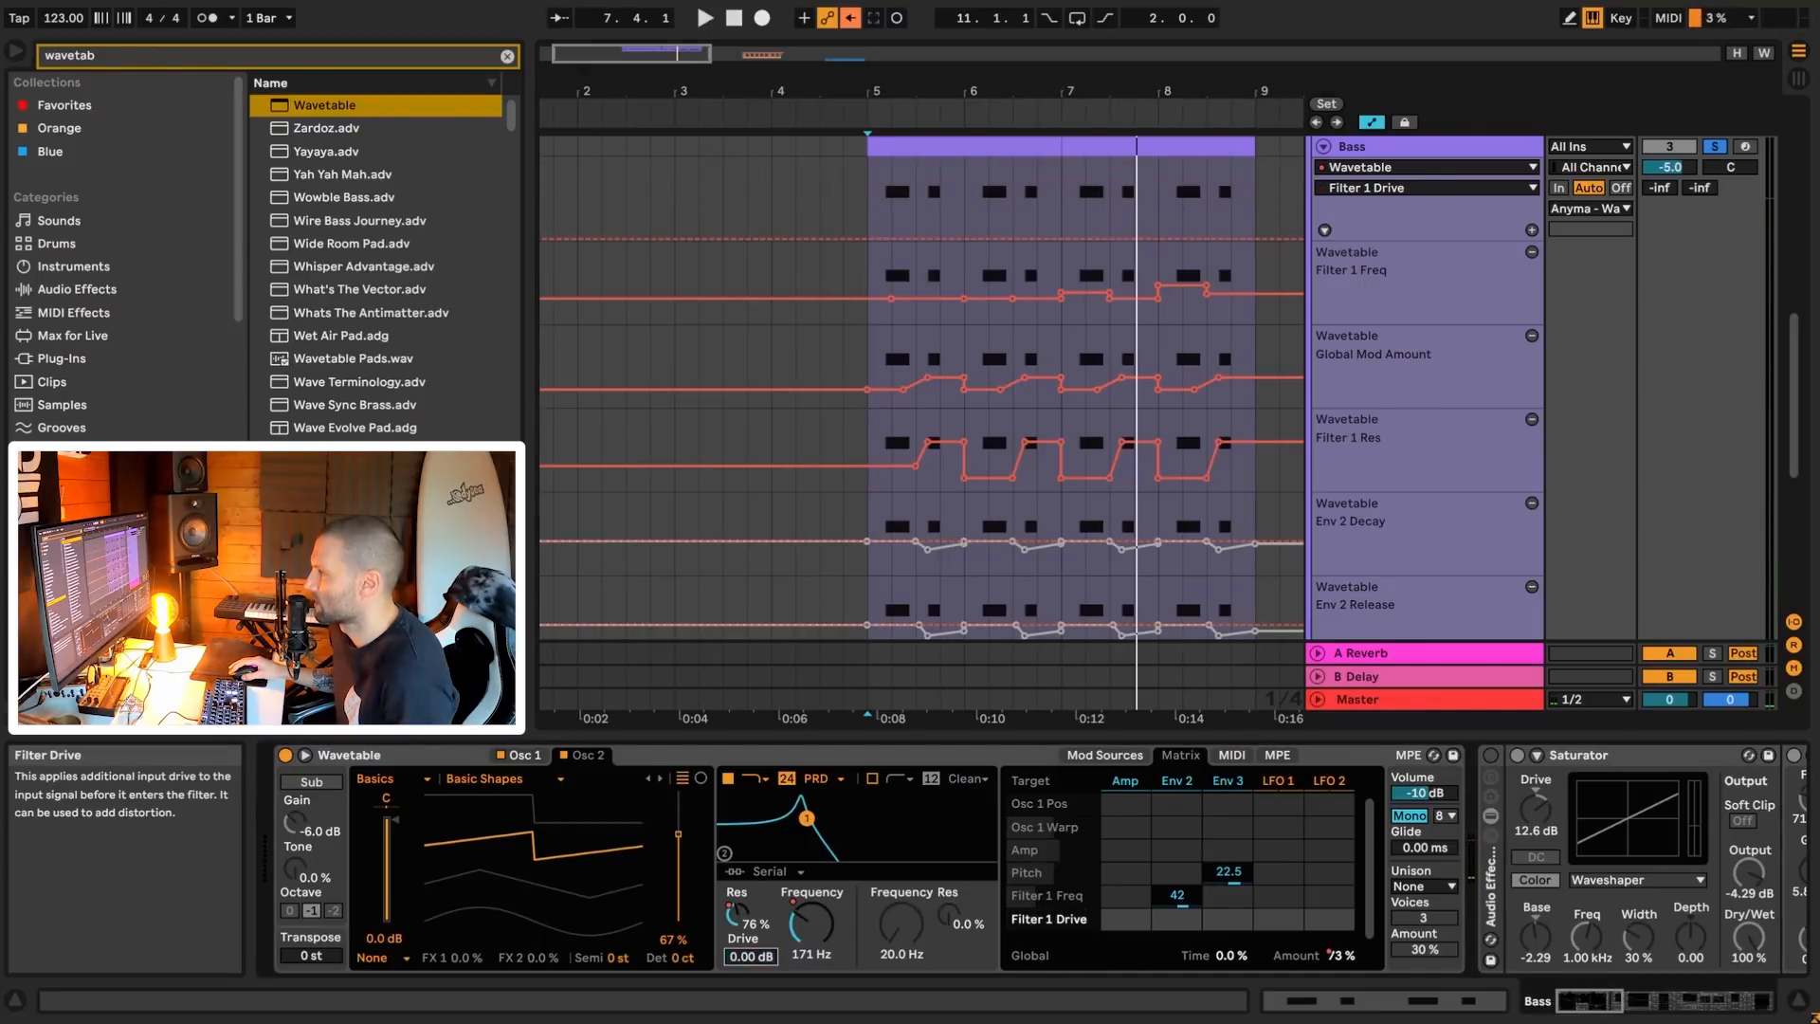
{"action": "key", "text": "space"}
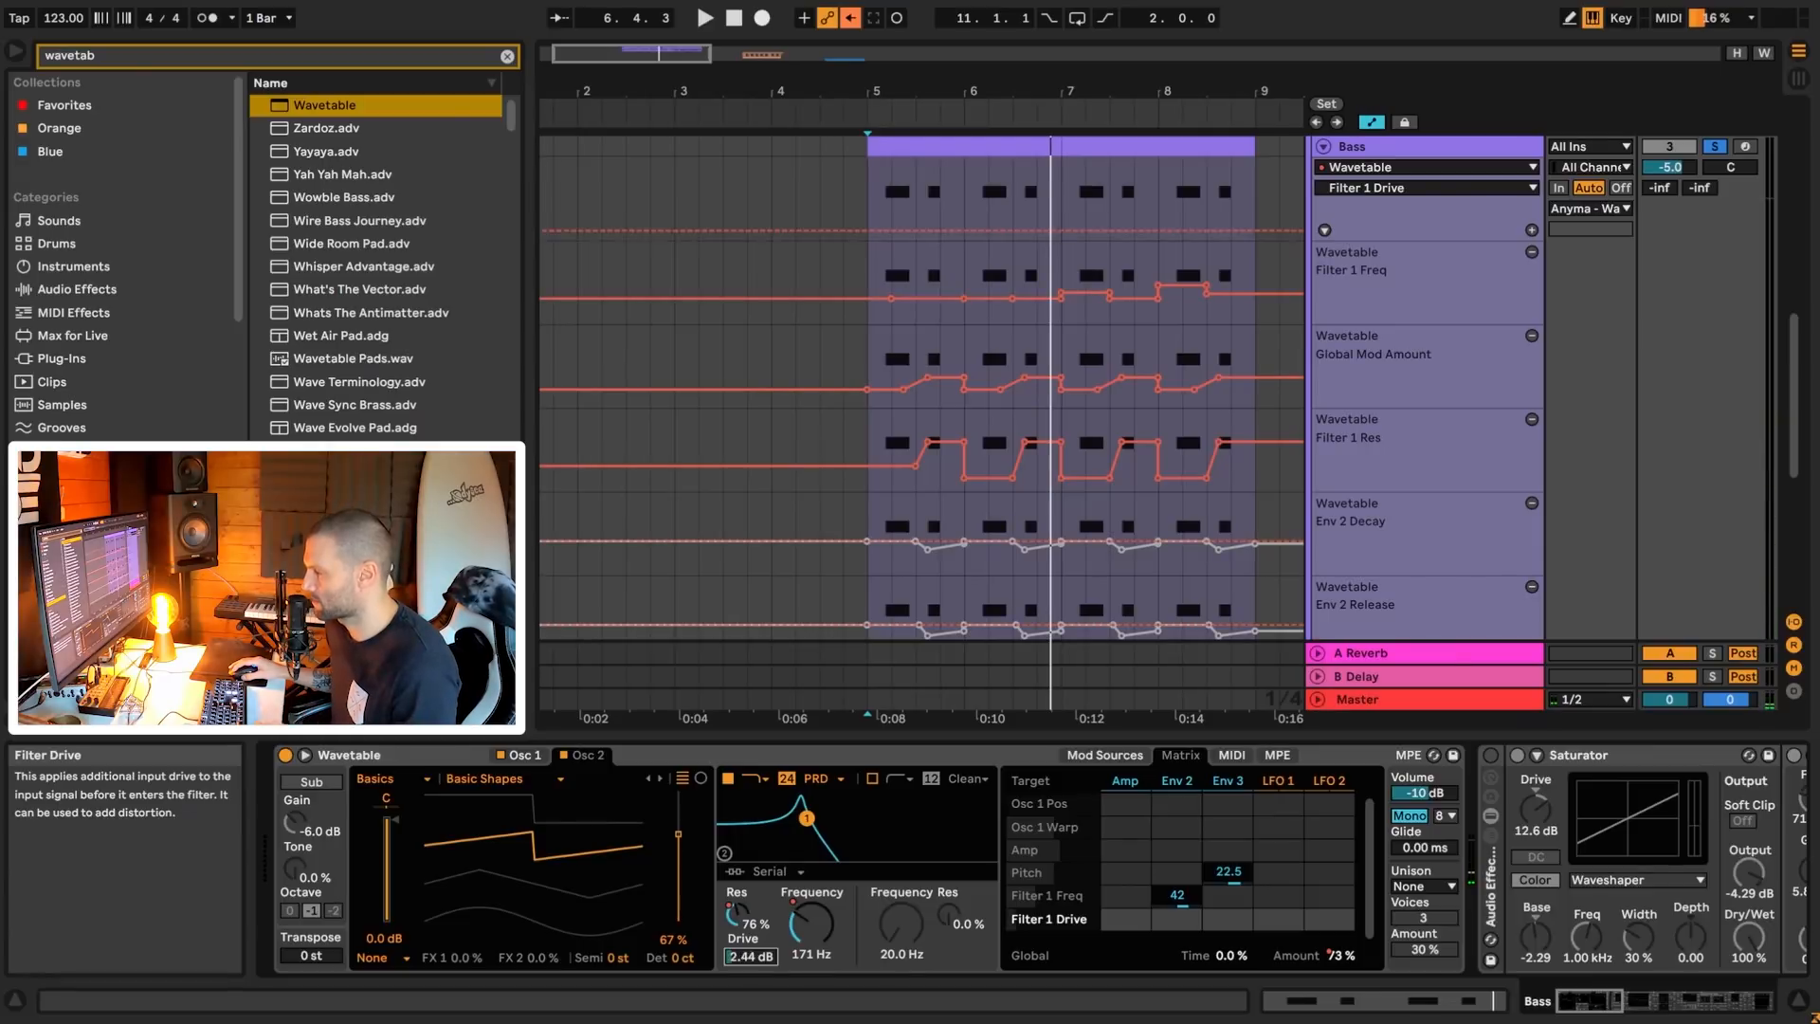
{"action": "key", "text": "space"}
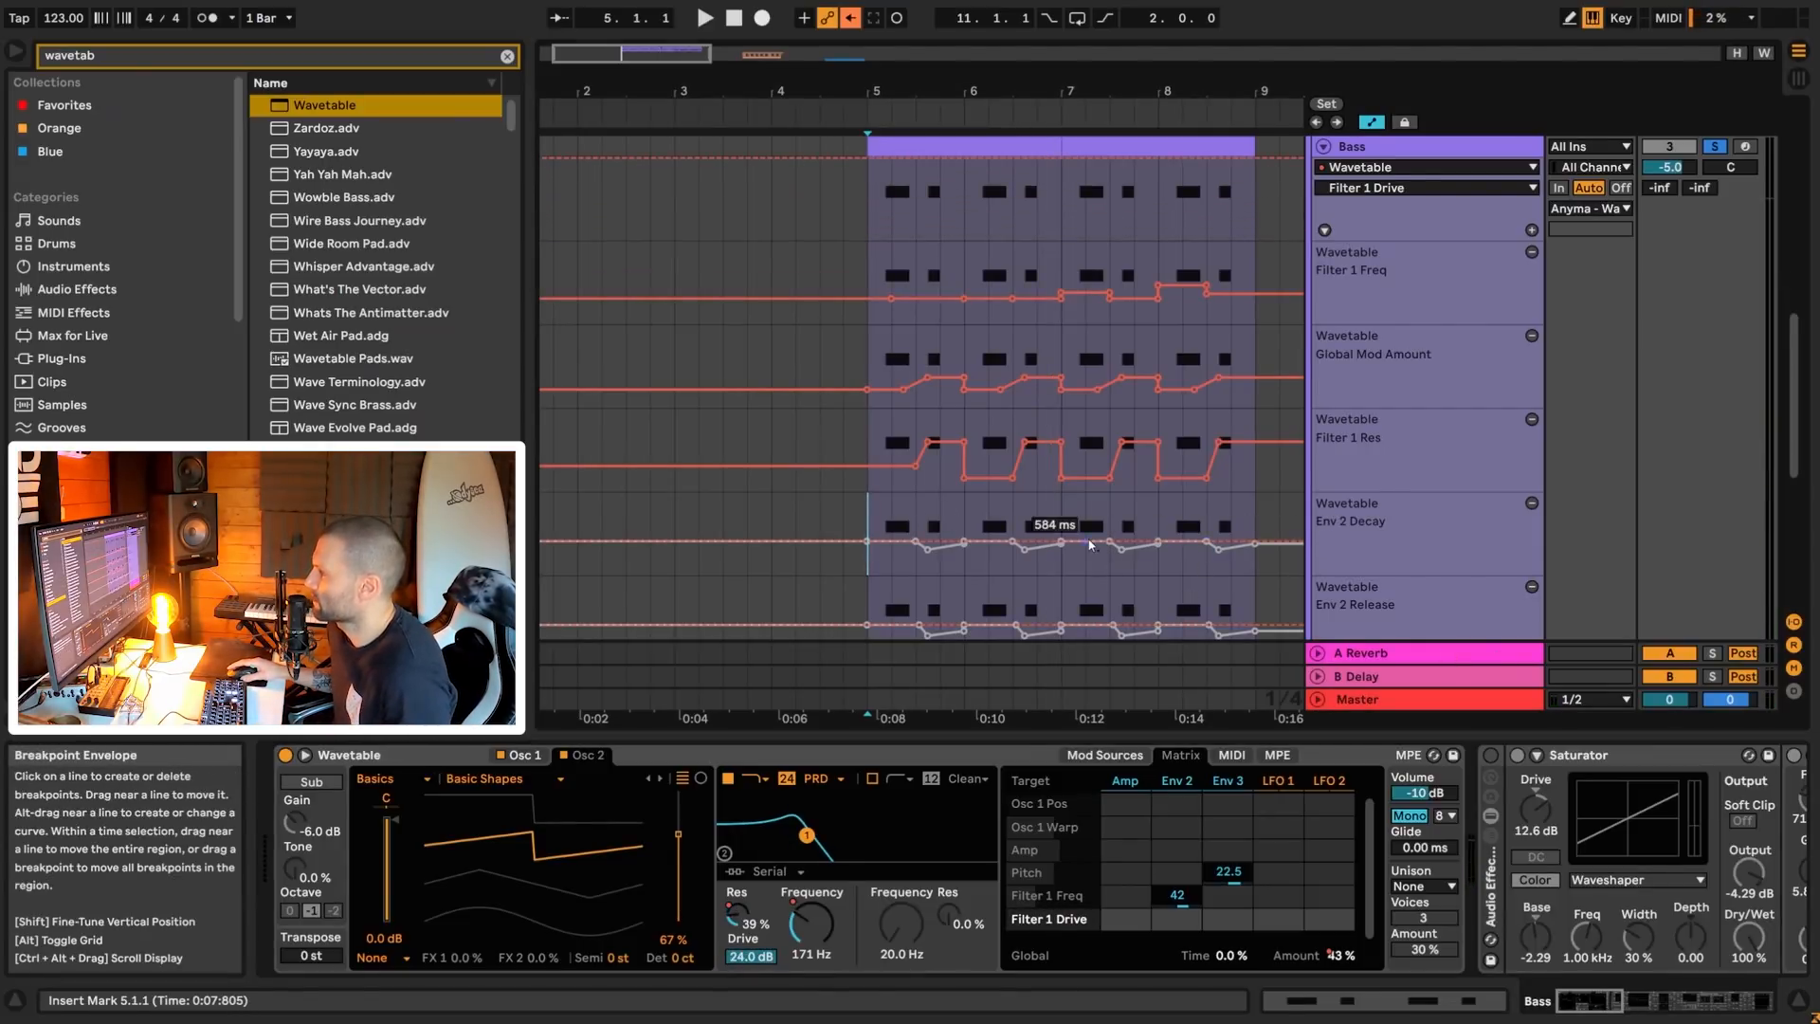
- Show Wavetable's Env 2 settings and highlight the Env 2 Decay automation from 5.1.1 to 5.3.1 and from 5.3.1 to 5.4.1
{"action": "scroll", "coordinate": [1089, 545], "scroll_direction": "down", "scroll_amount": 2}
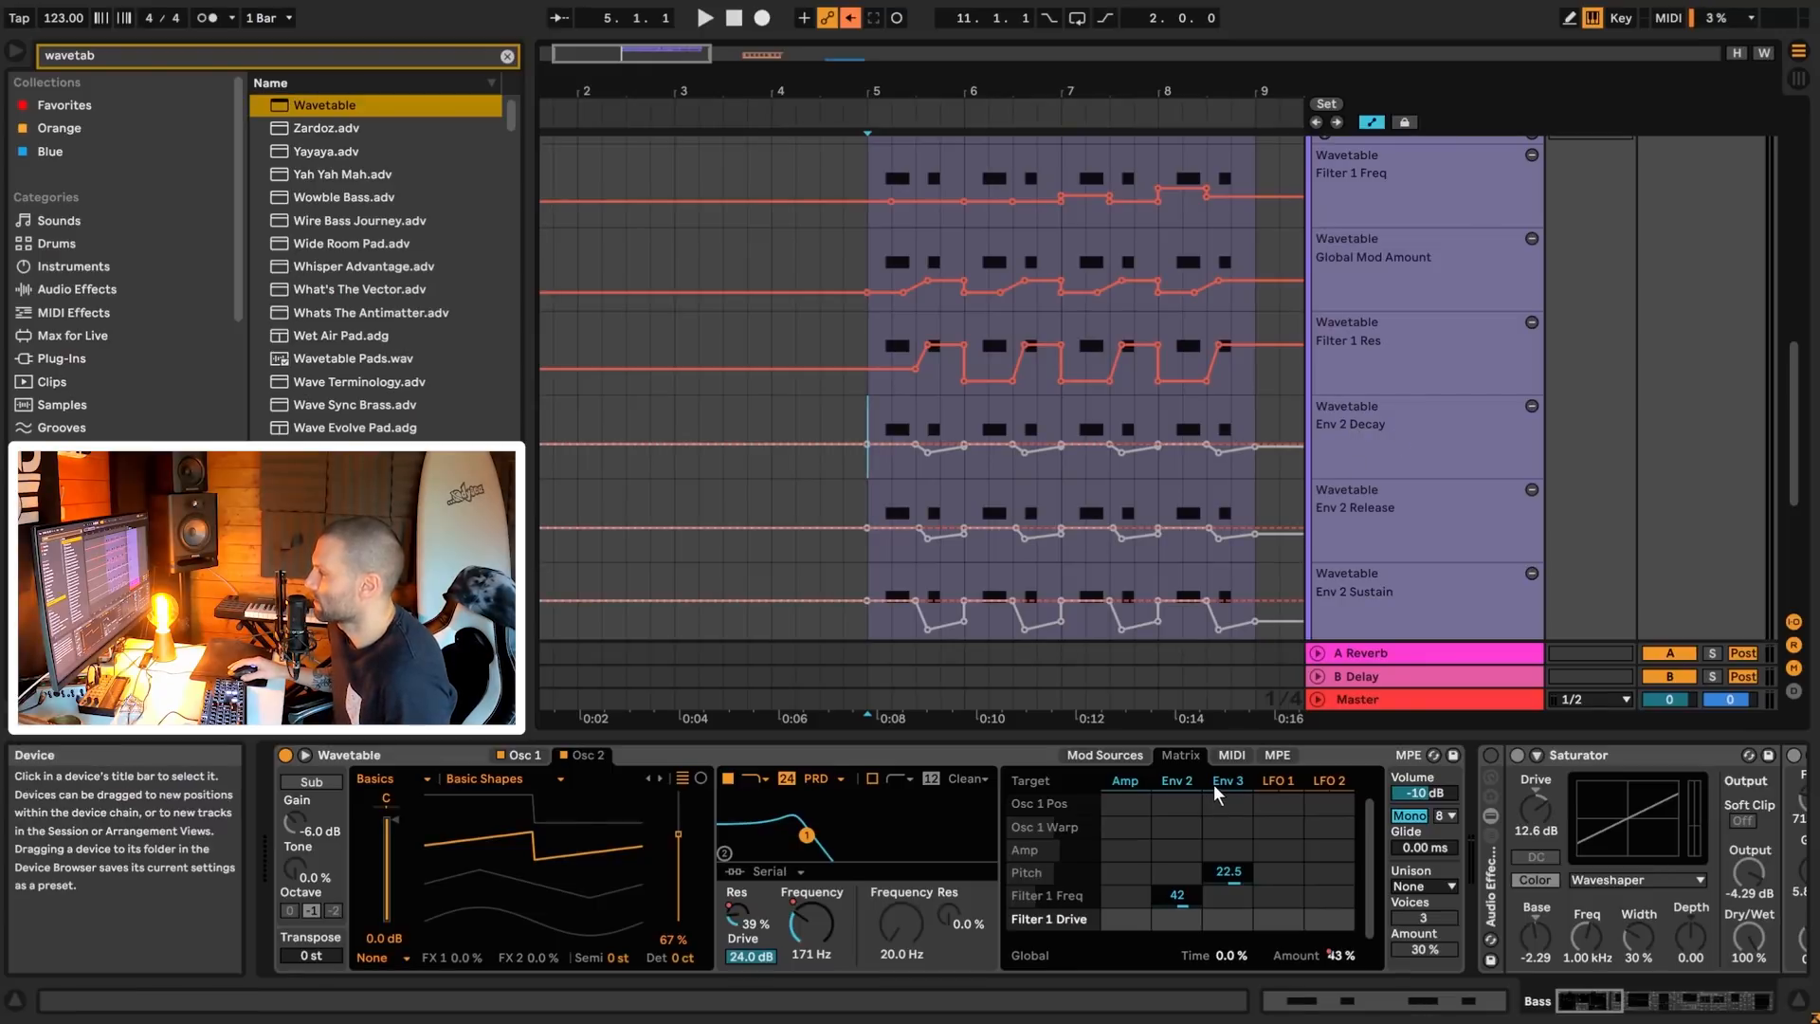
{"action": "left_click", "coordinate": [1184, 780]}
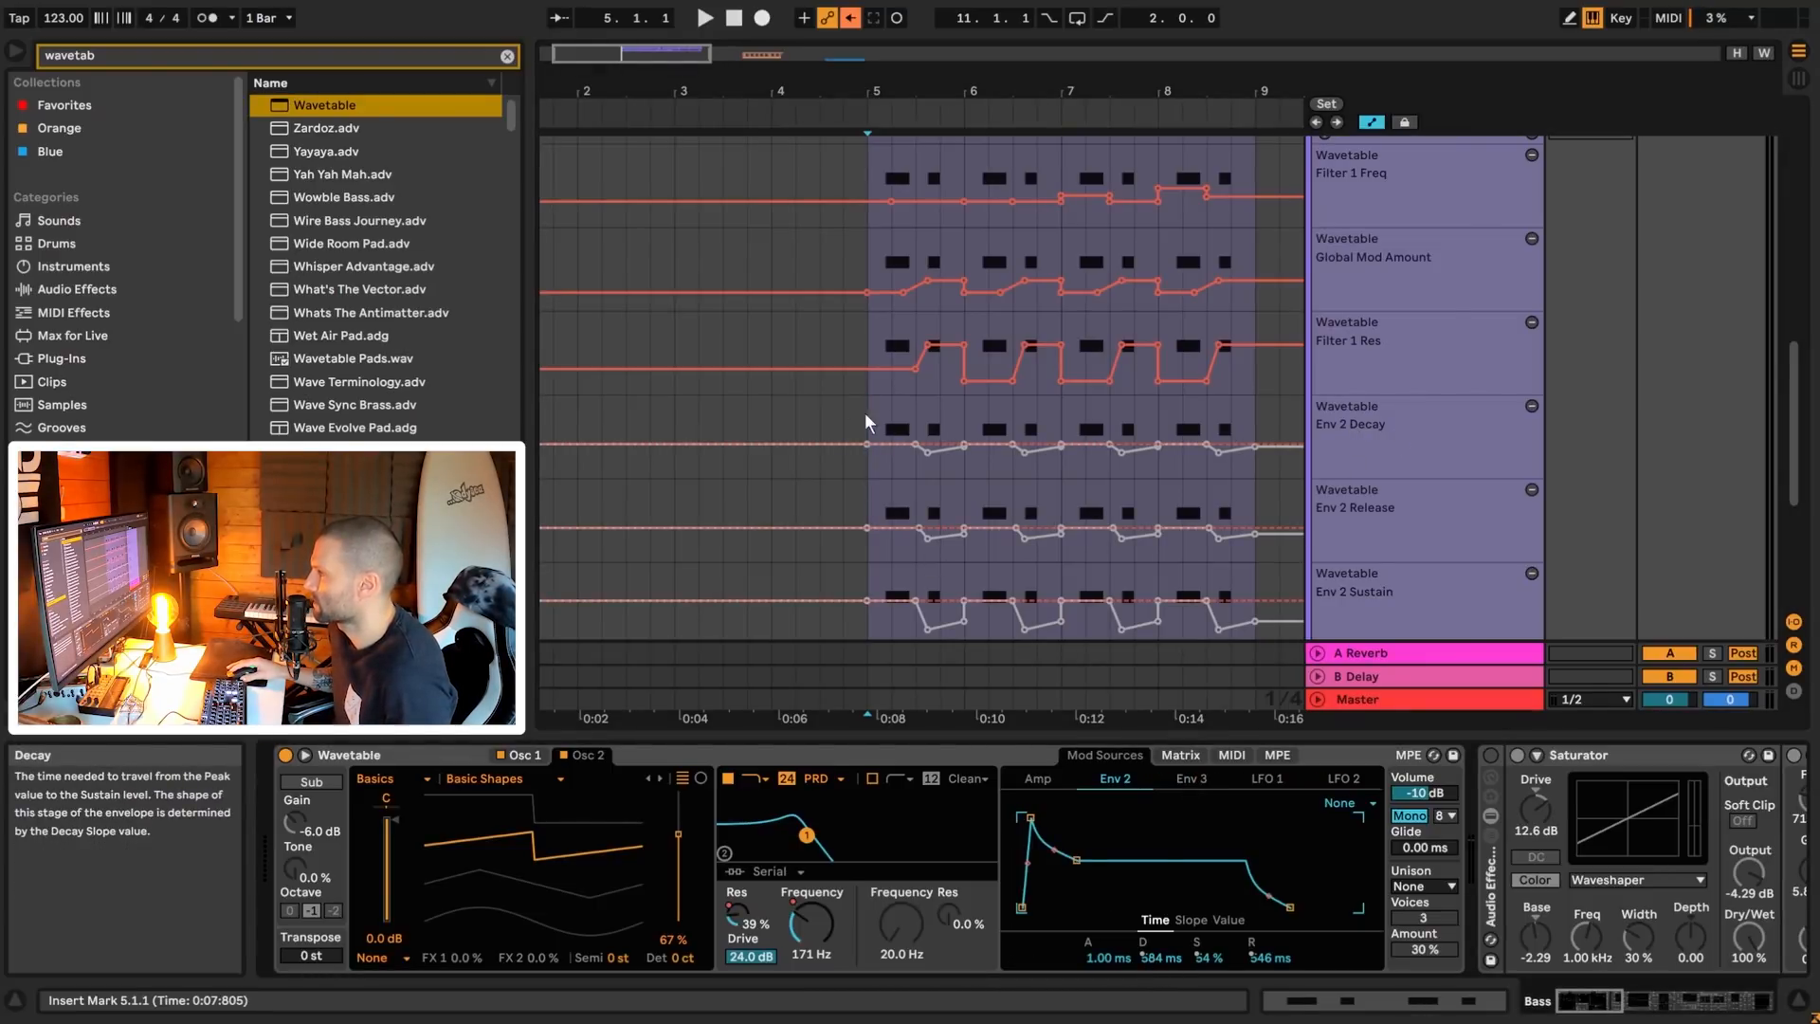
{"action": "left_click_drag", "start_coordinate": [880, 432], "coordinate": [915, 428]}
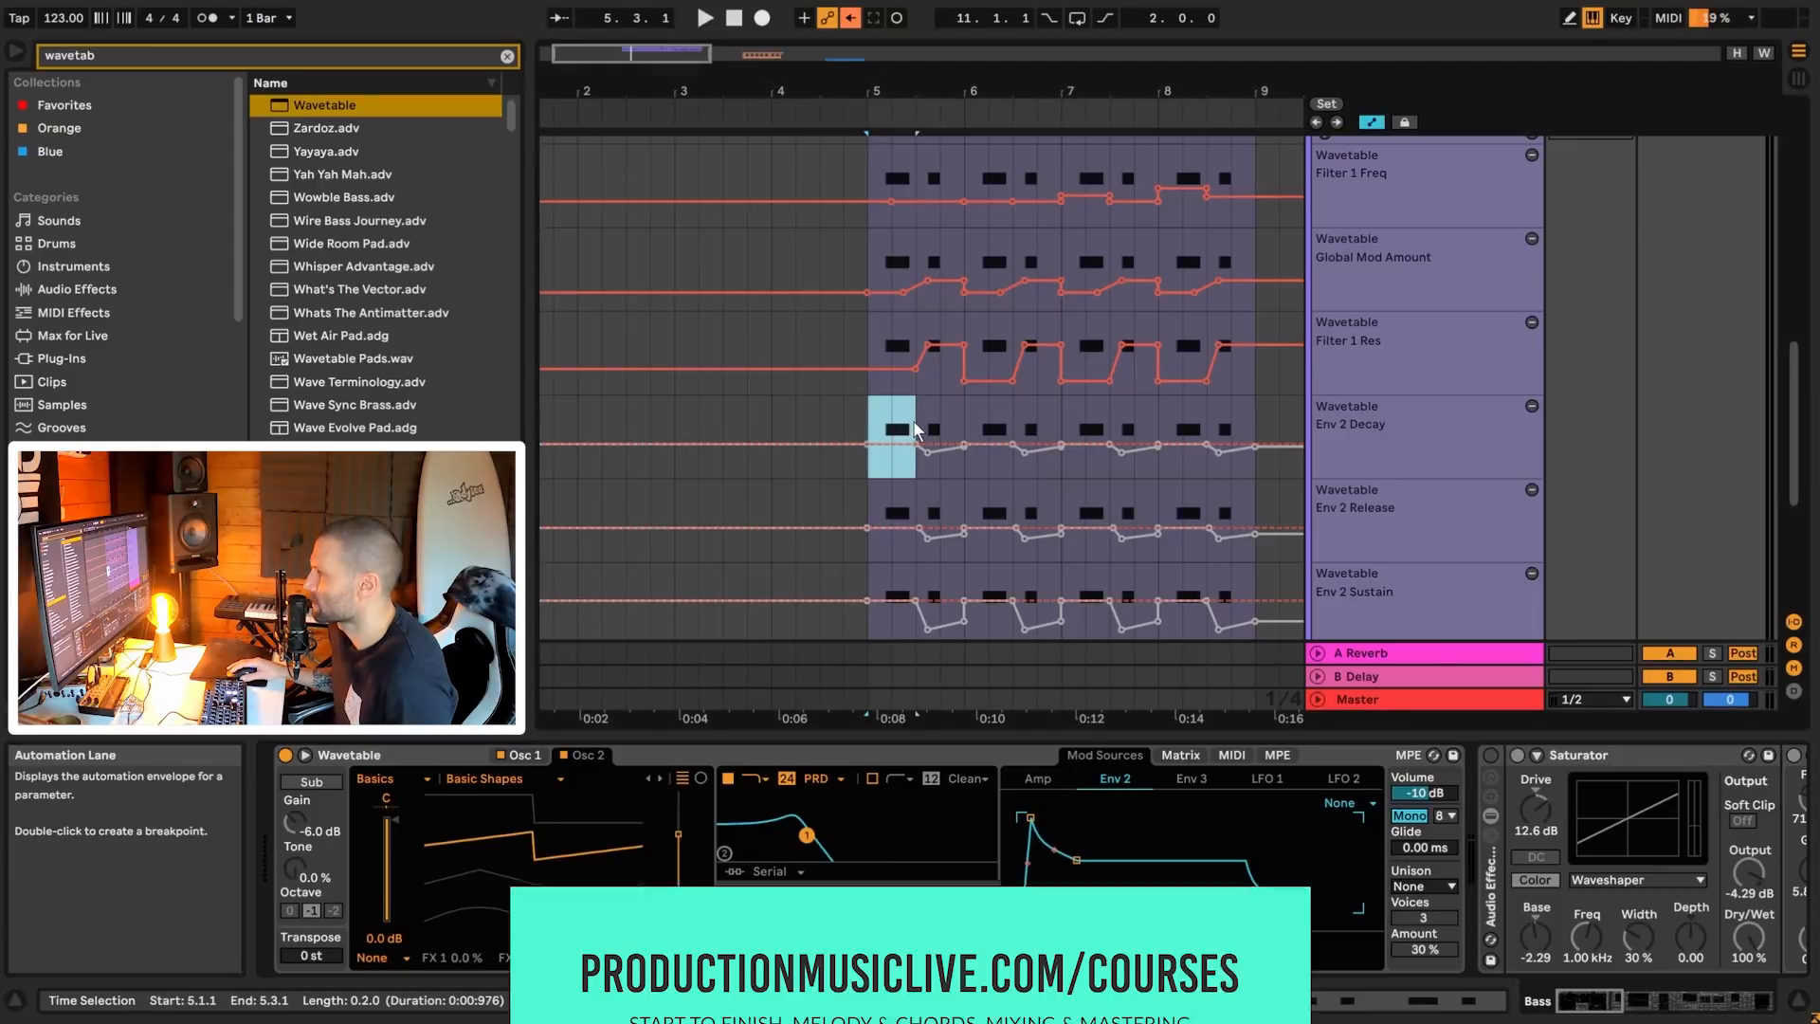
{"action": "left_click", "coordinate": [941, 425]}
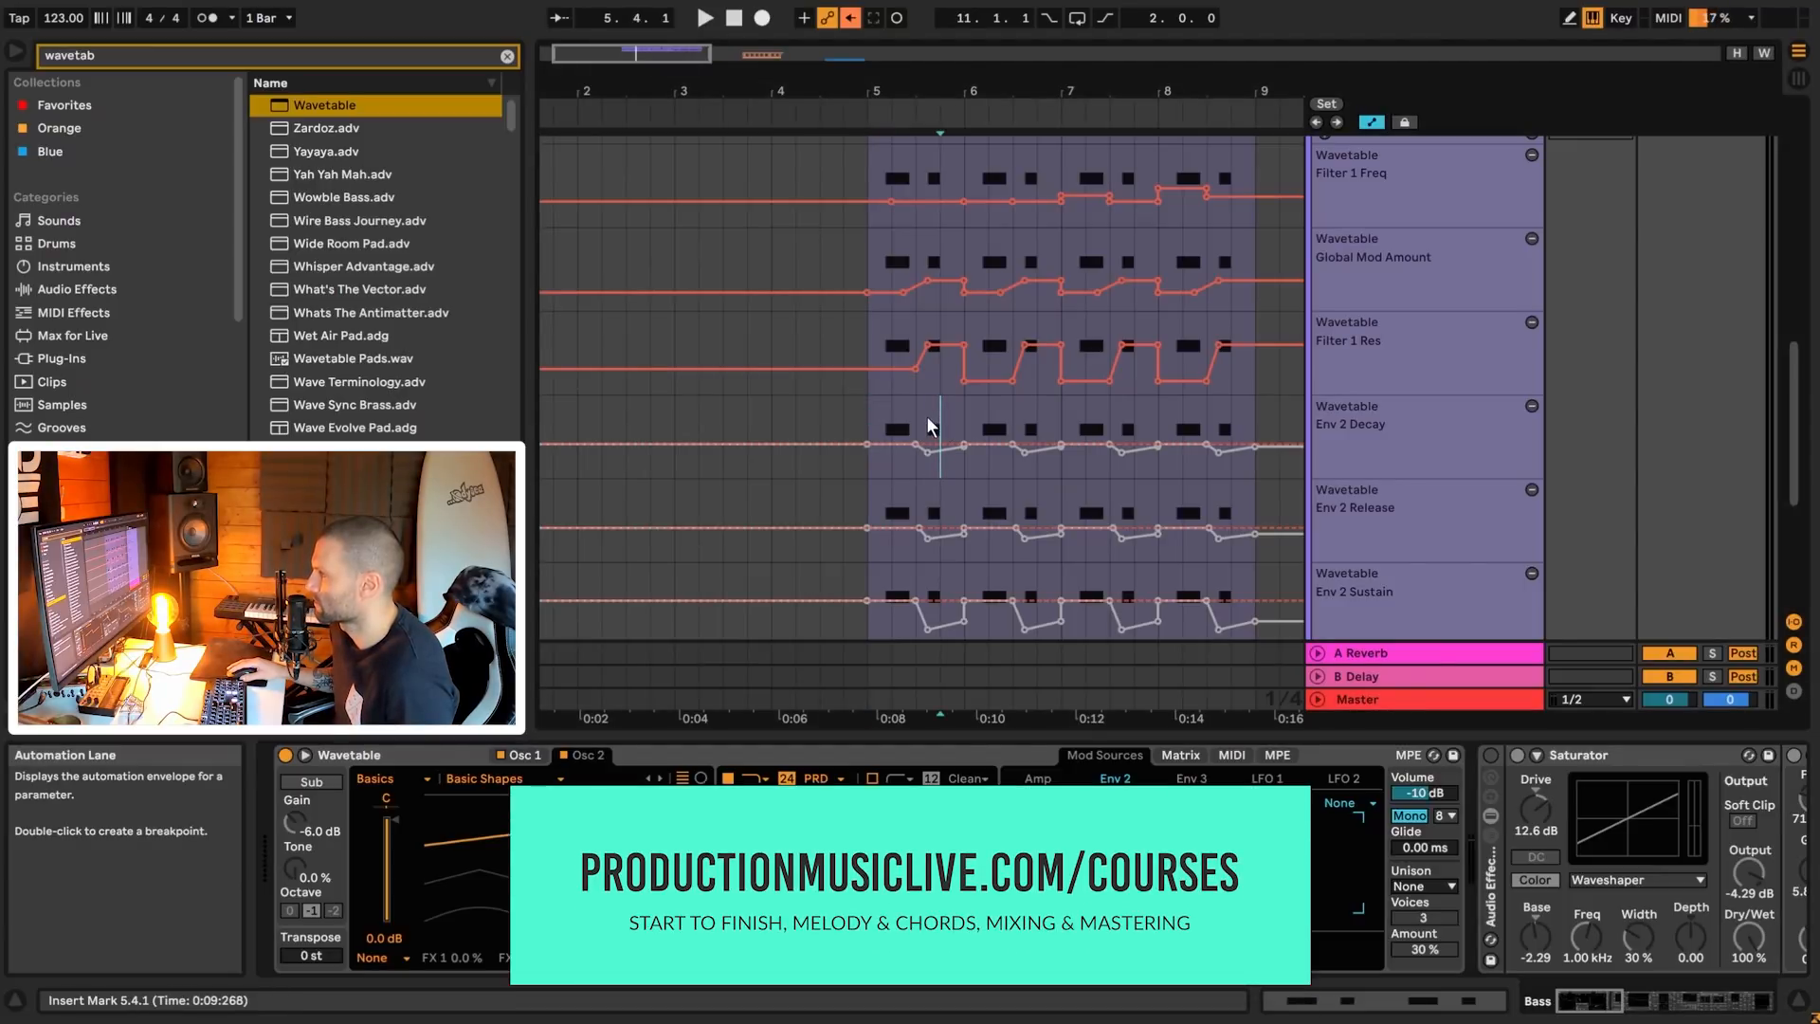
{"action": "left_click_drag", "start_coordinate": [924, 424], "coordinate": [941, 426]}
- Re-enable the Env 2 Decay automation in the copied Wavetable and audition the bass from 5.1.1
{"action": "right_click", "coordinate": [1152, 793]}
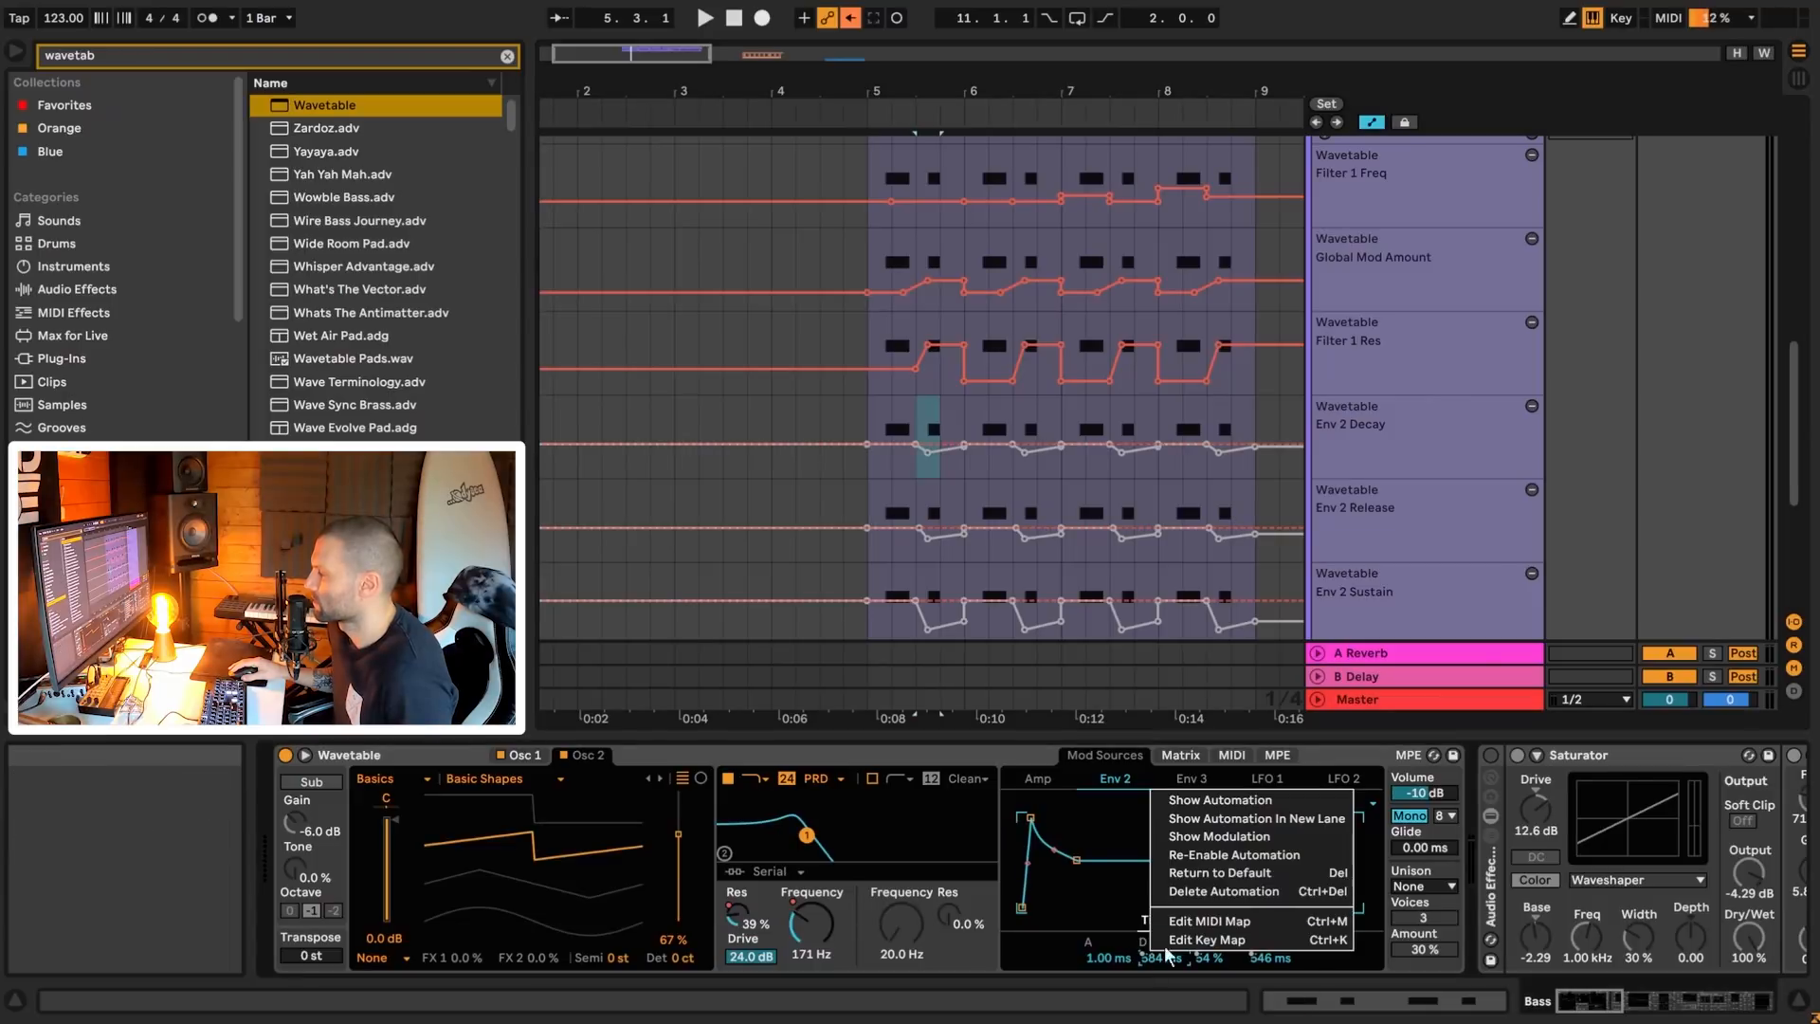
{"action": "left_click", "coordinate": [1232, 855]}
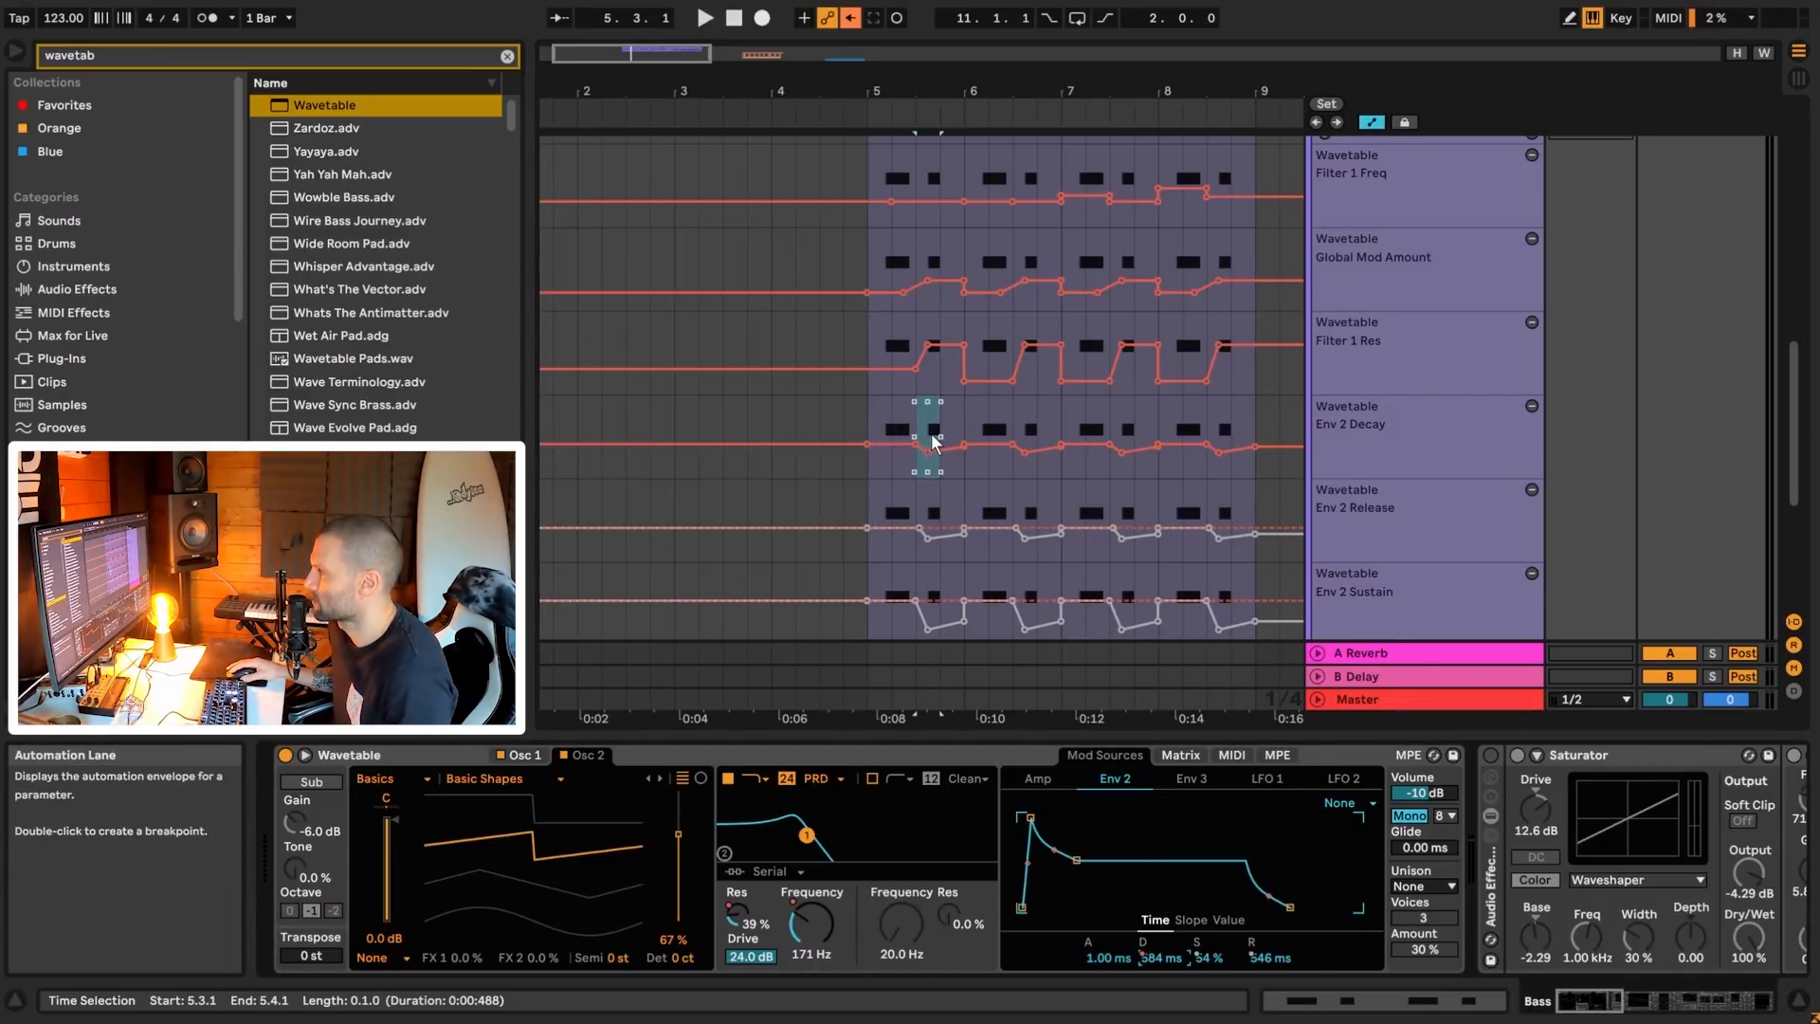
{"action": "left_click", "coordinate": [862, 413]}
{"action": "key", "text": "space"}
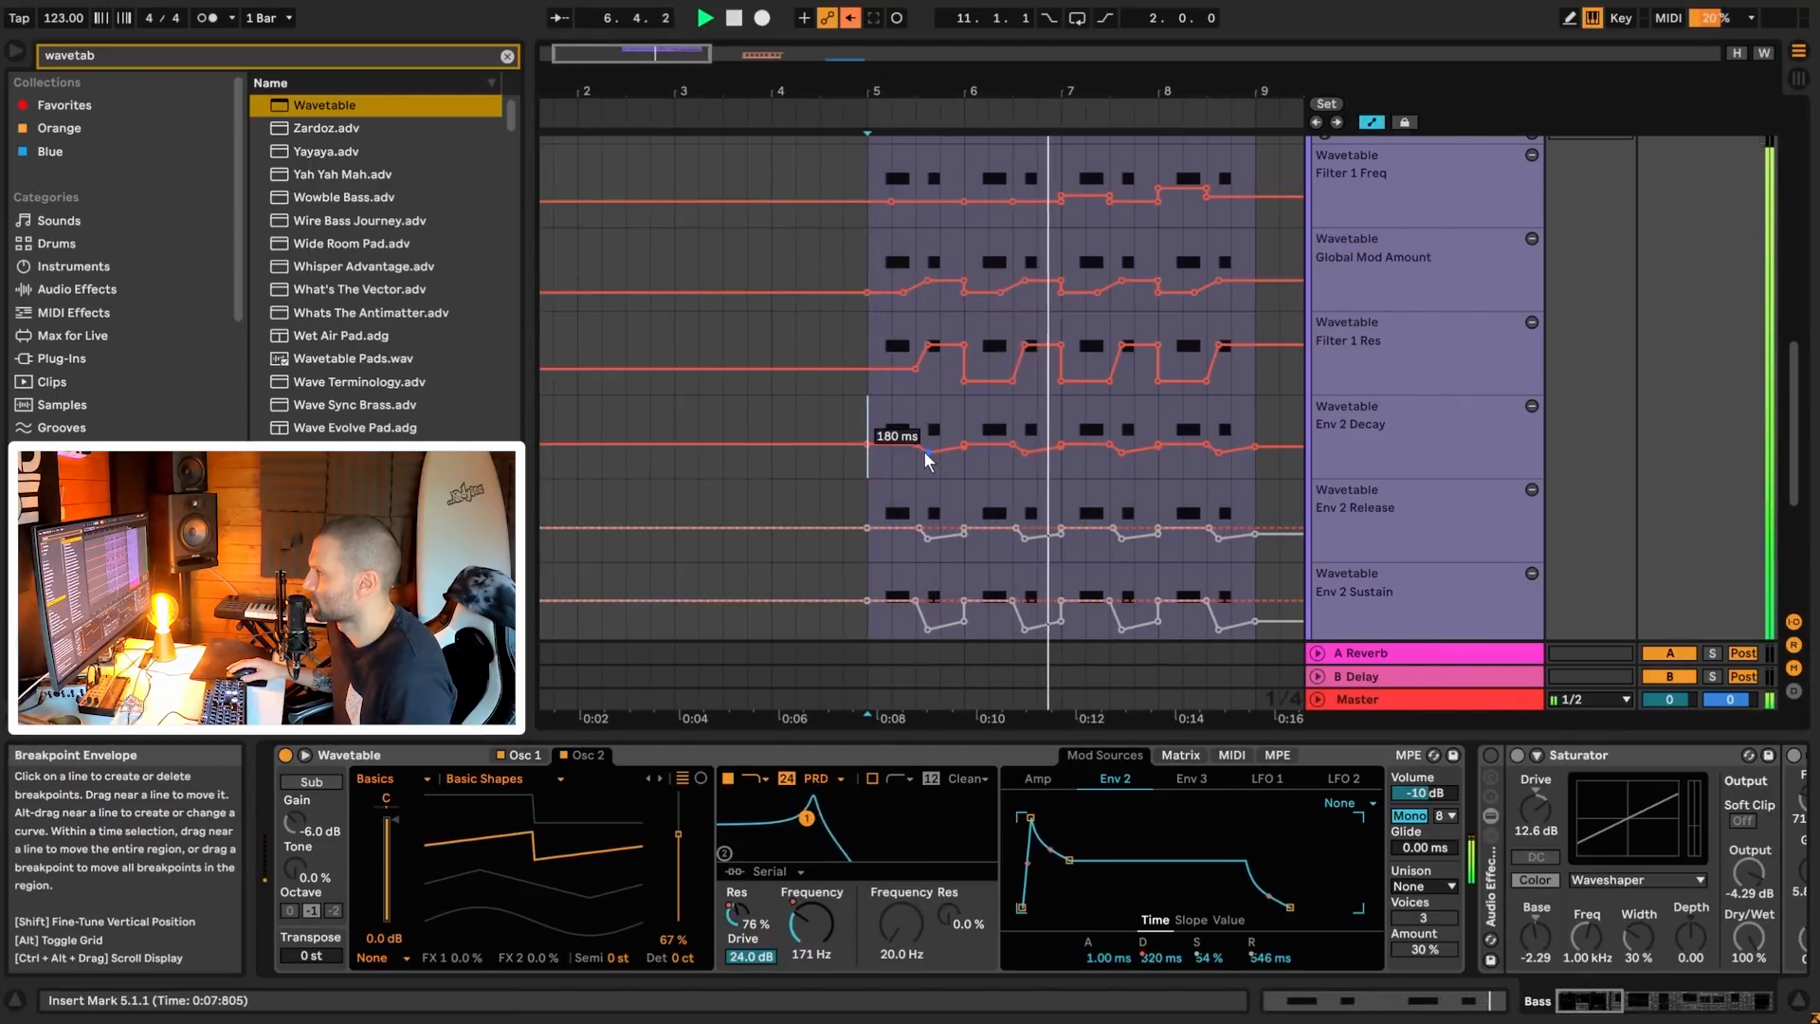
{"action": "left_click", "coordinate": [879, 487]}
{"action": "key", "text": "space"}
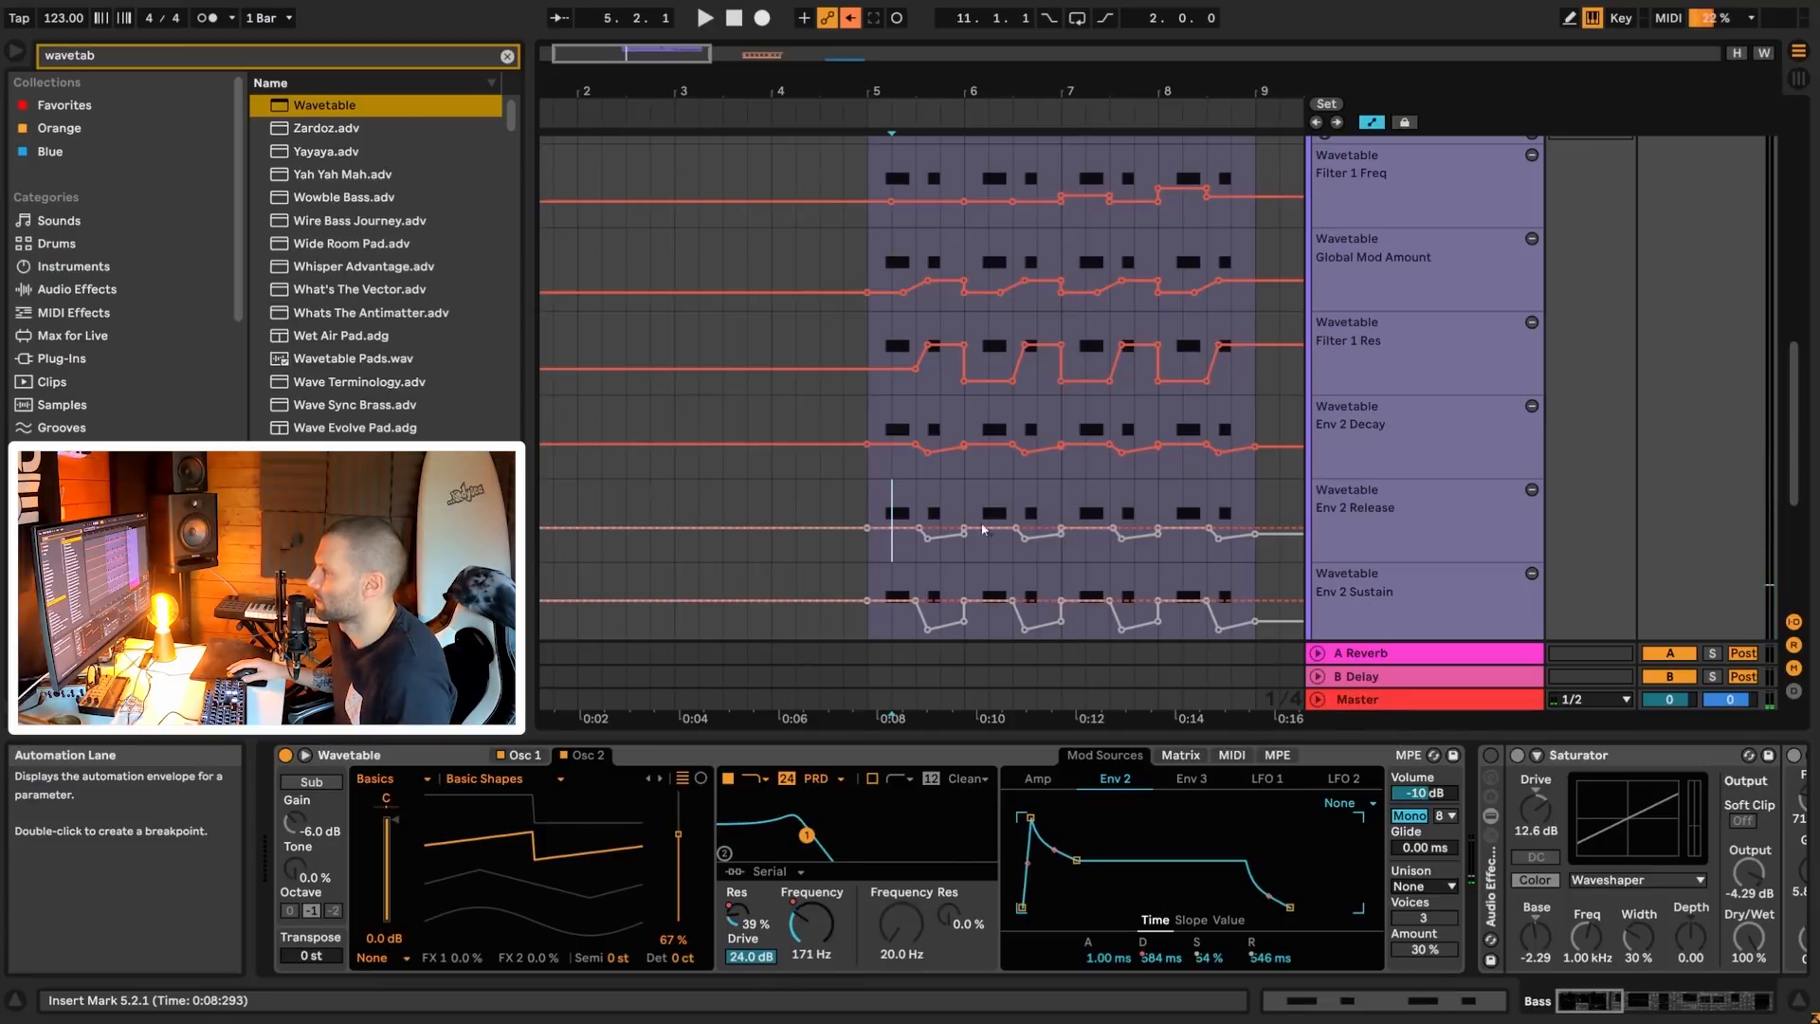
- Re-enable the Env 2 Release automation and highlight its first dip from 5.3.1 to 5.4.1
{"action": "right_click", "coordinate": [1257, 959]}
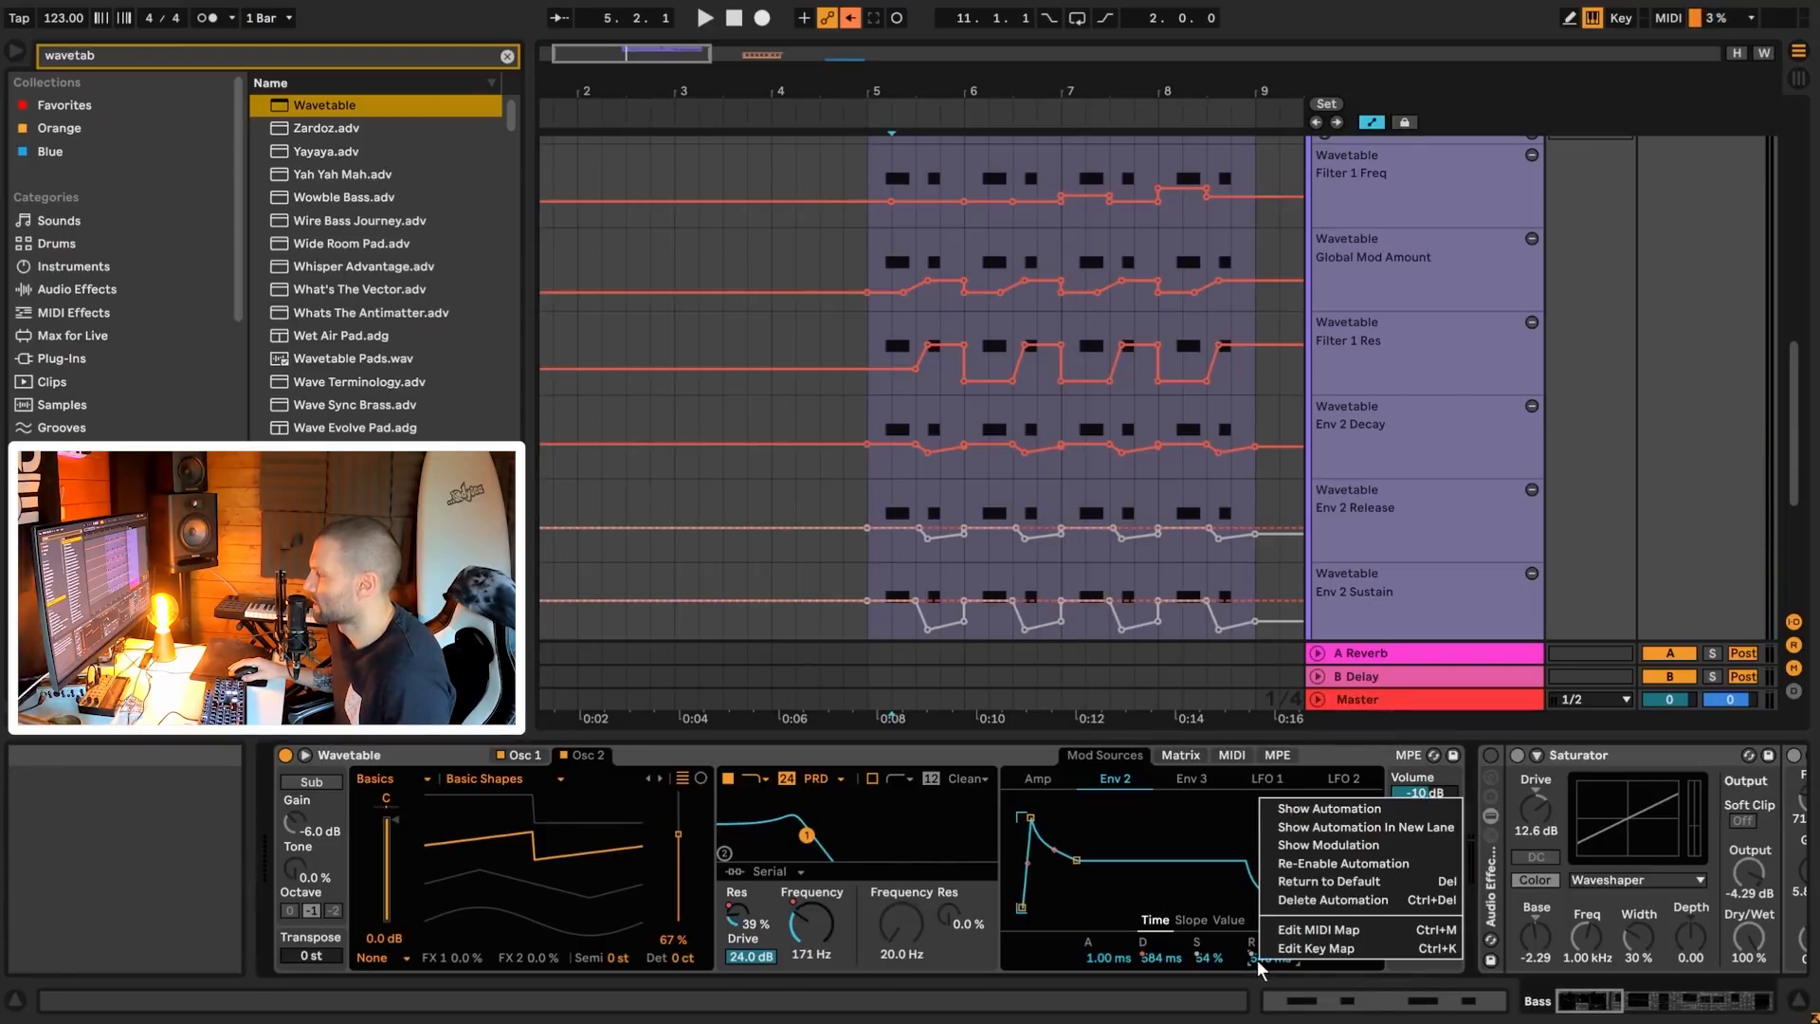
{"action": "left_click", "coordinate": [1337, 864]}
{"action": "scroll", "coordinate": [915, 542], "scroll_direction": "down", "scroll_amount": 2}
{"action": "left_click", "coordinate": [864, 440]}
{"action": "left_click_drag", "start_coordinate": [925, 487], "coordinate": [941, 492]}
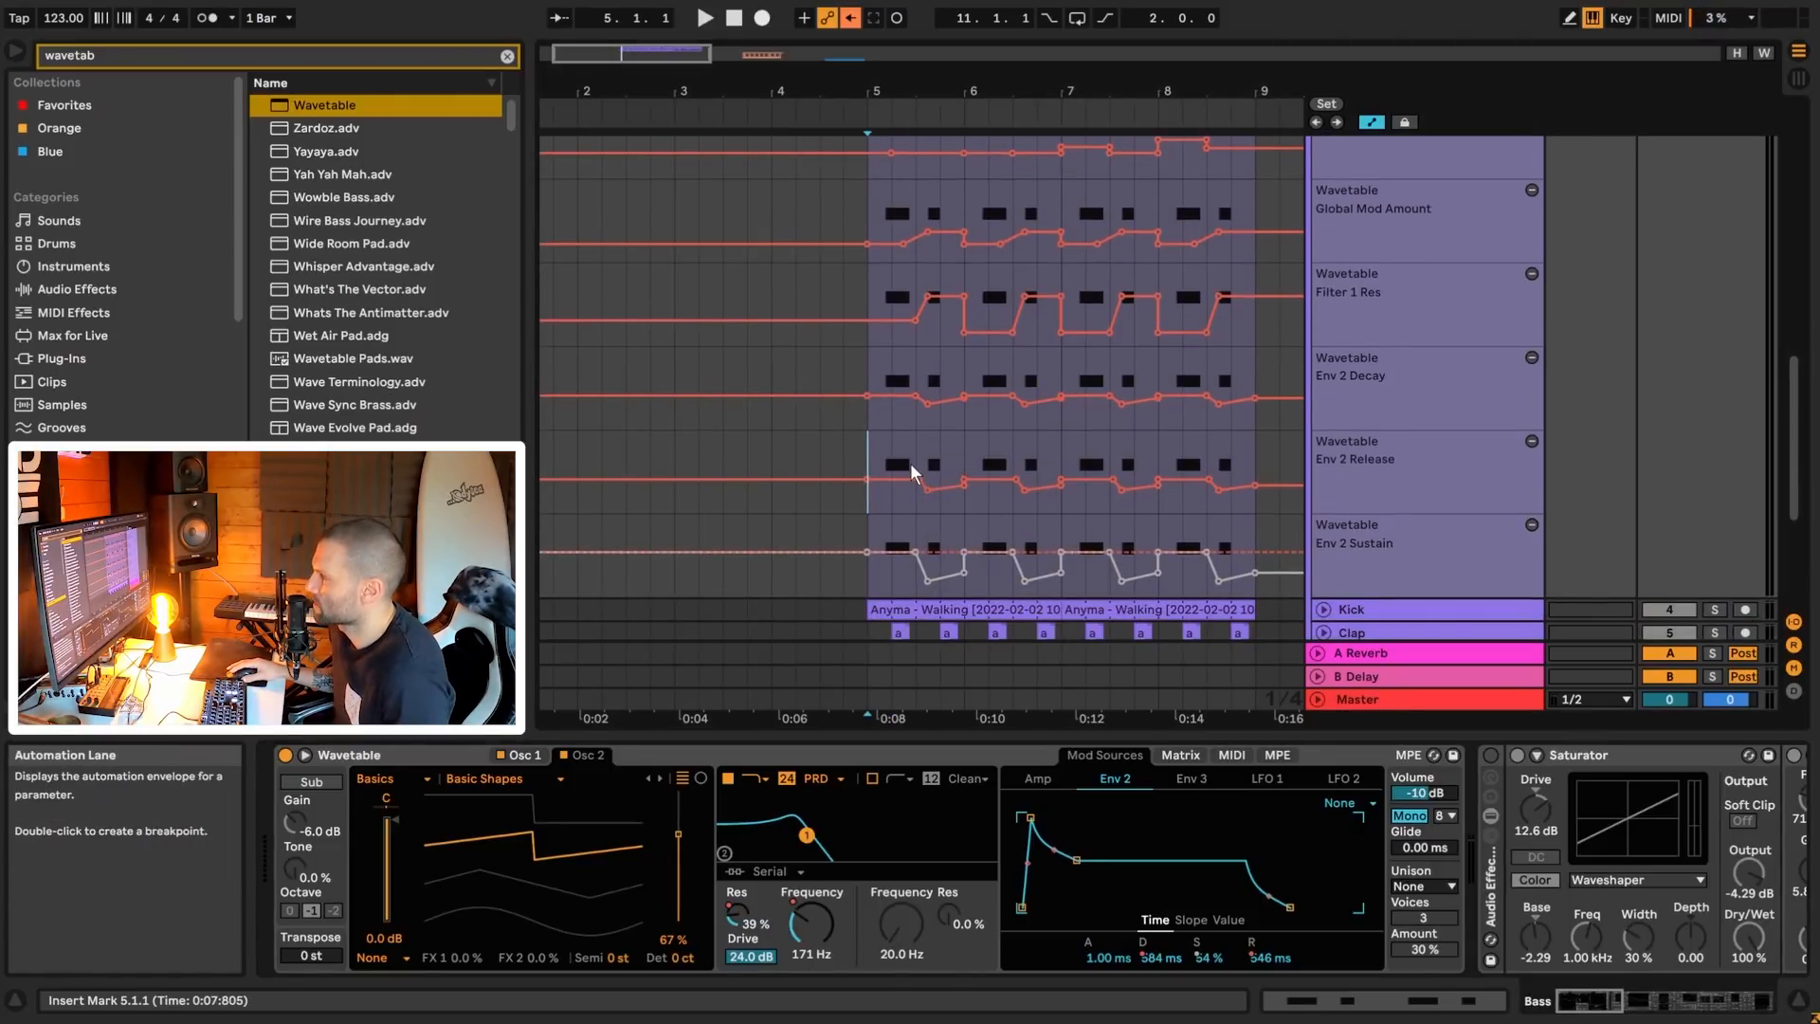
{"action": "left_click", "coordinate": [939, 466]}
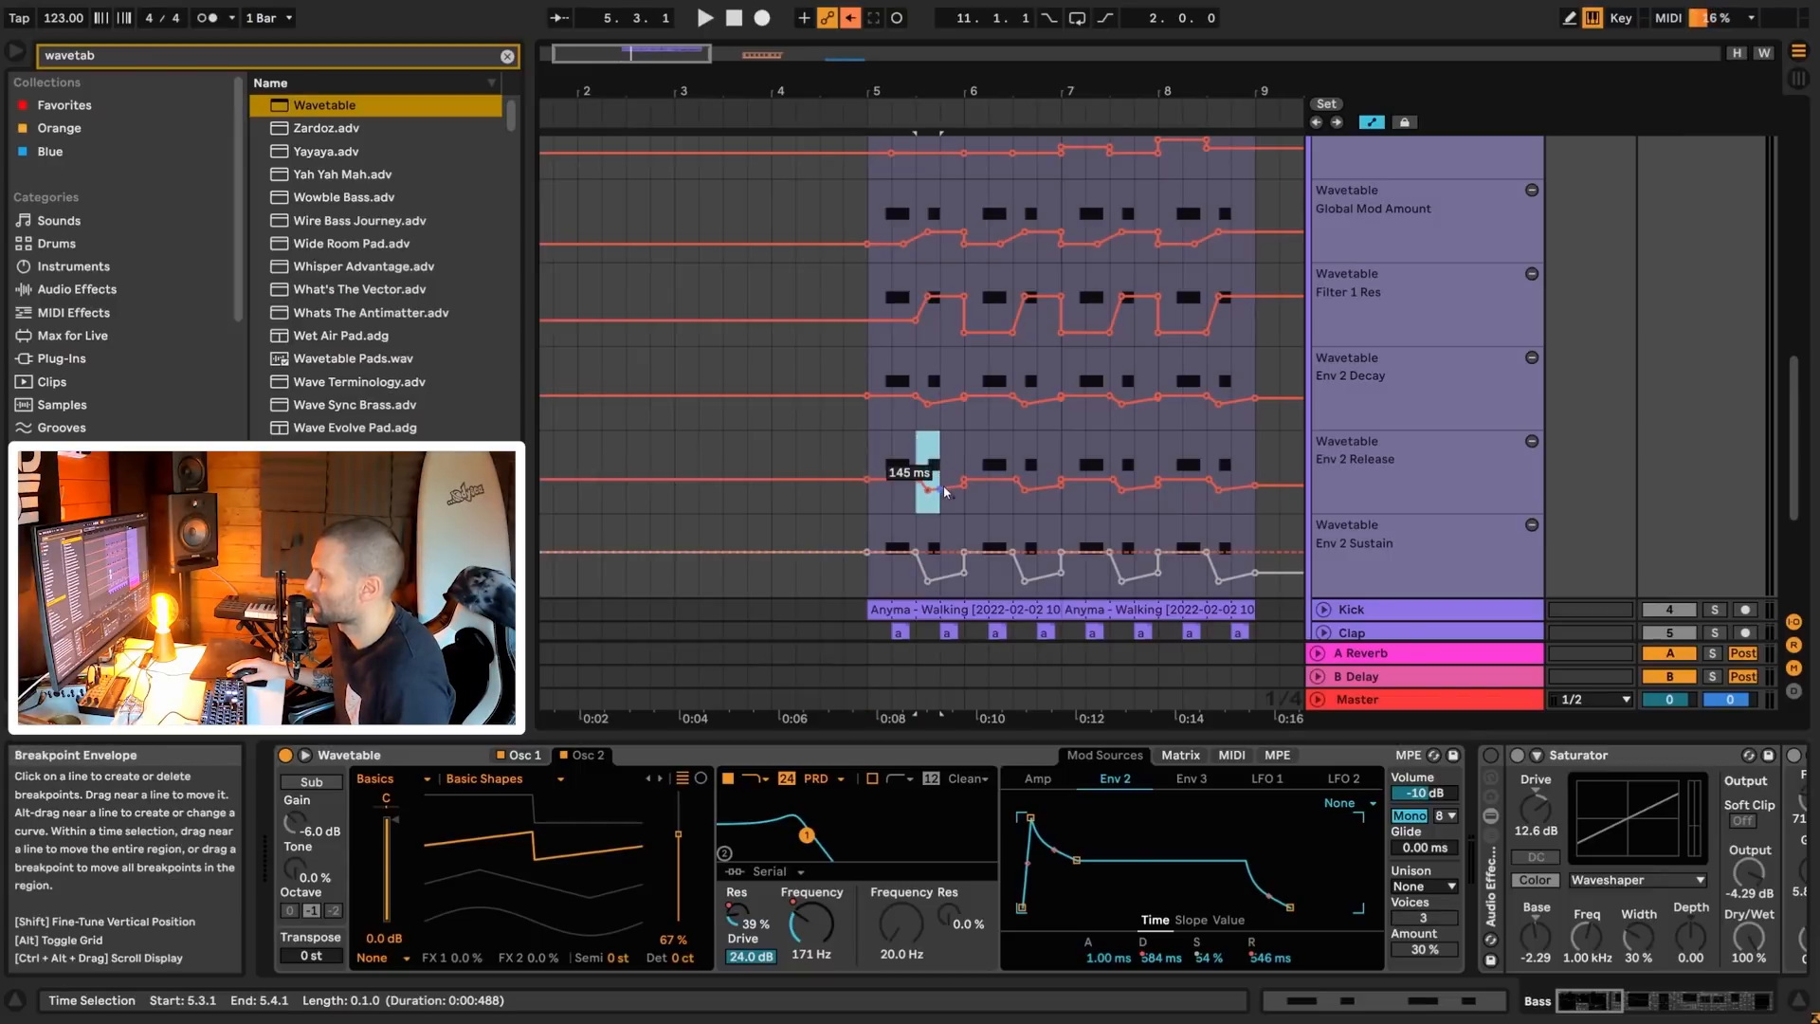
- Audition the copied Bass from 5.1.1 to hear the Env 2 Release automation
{"action": "left_click", "coordinate": [891, 458]}
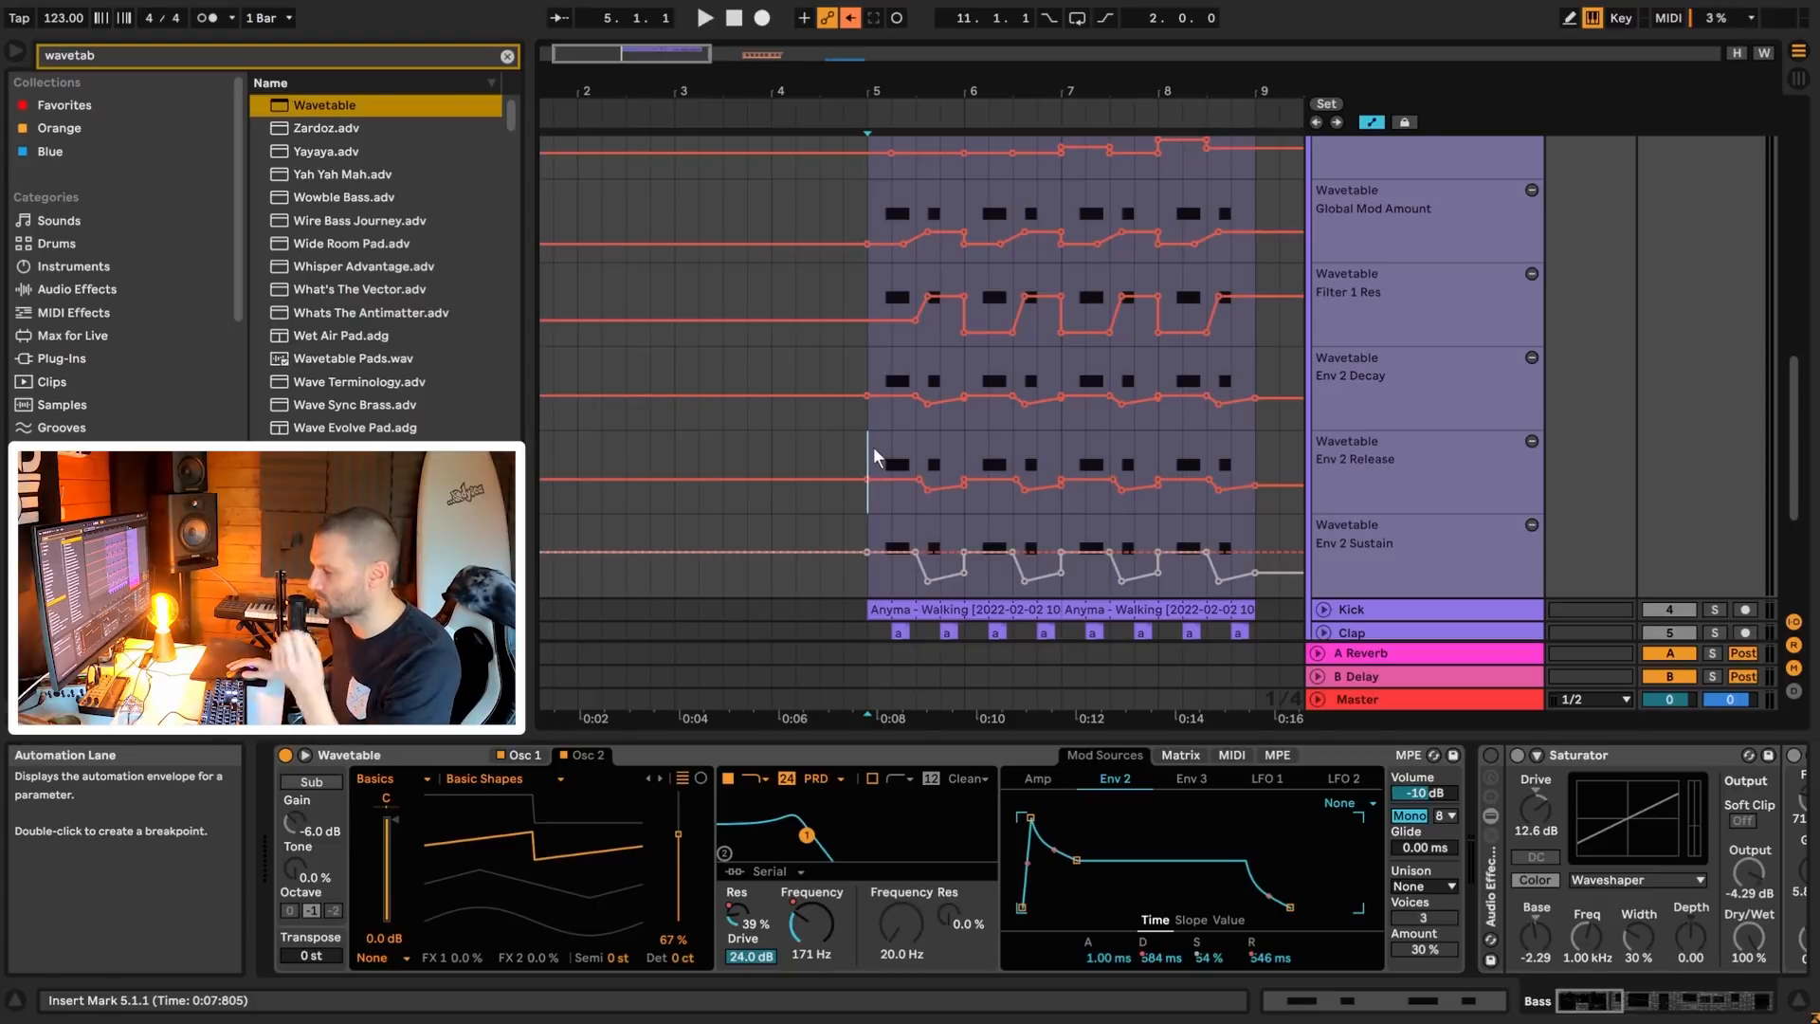
{"action": "key", "text": "space"}
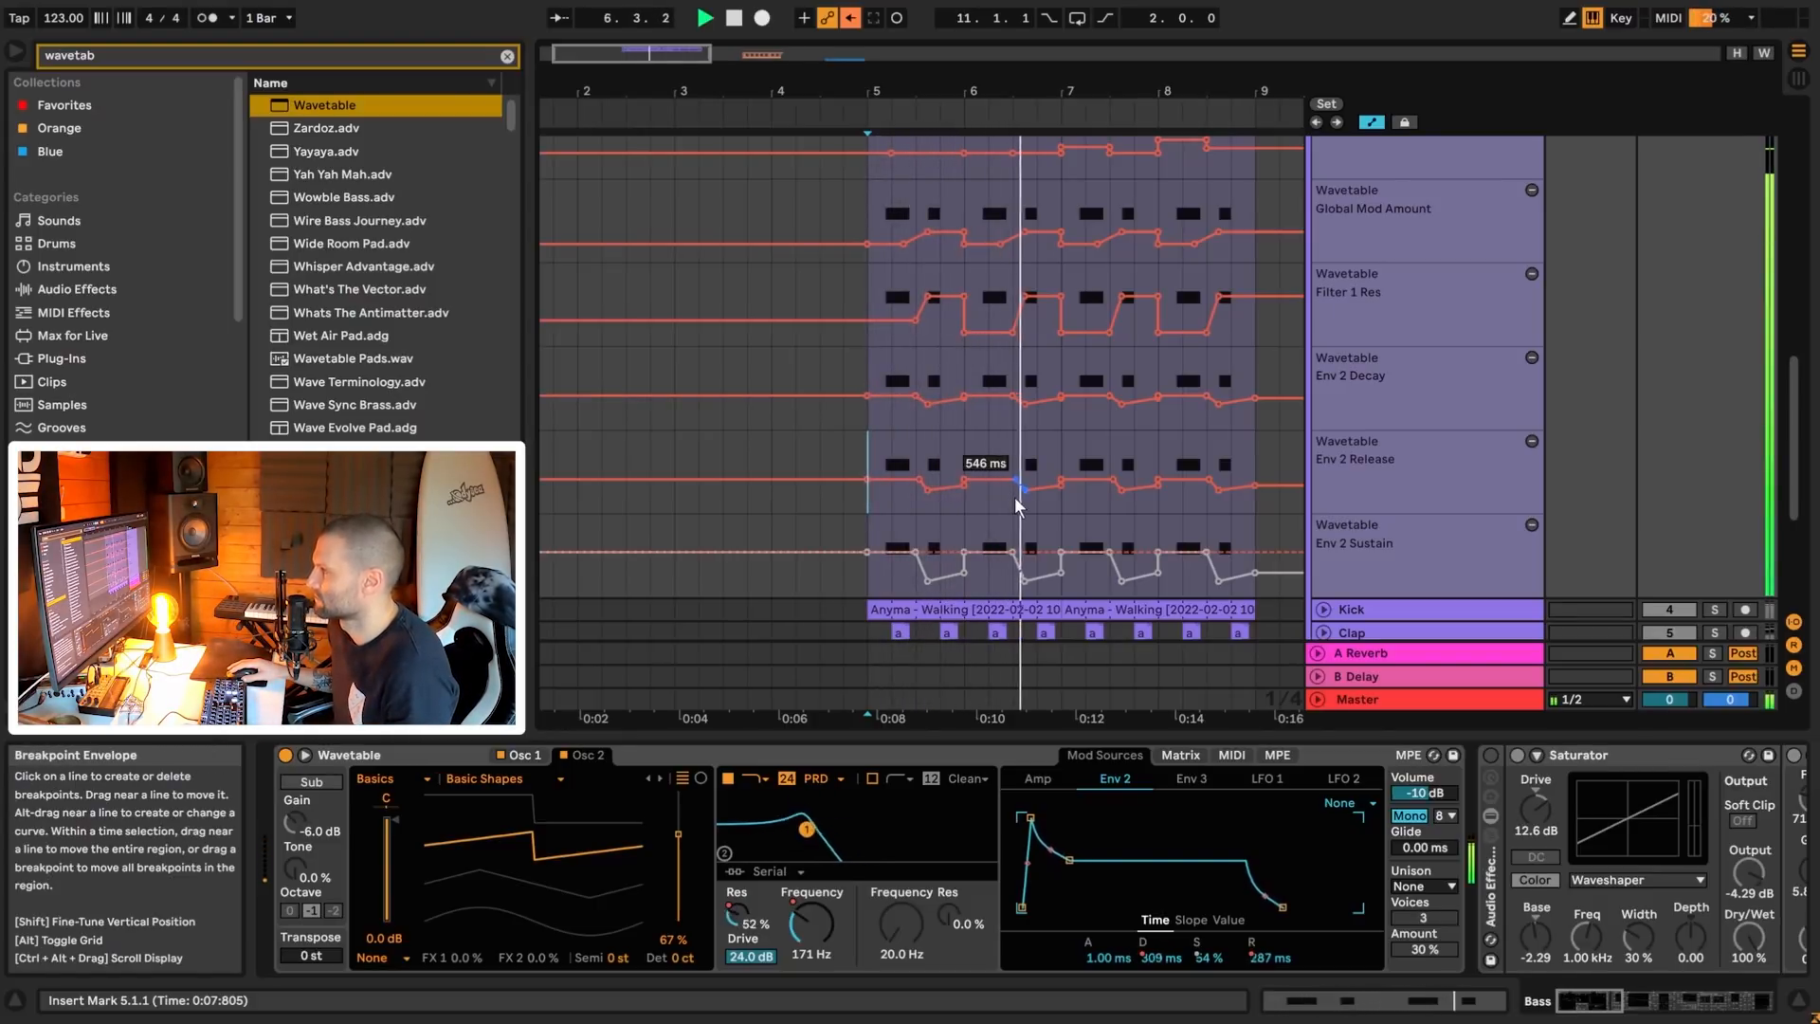
{"action": "key", "text": "space"}
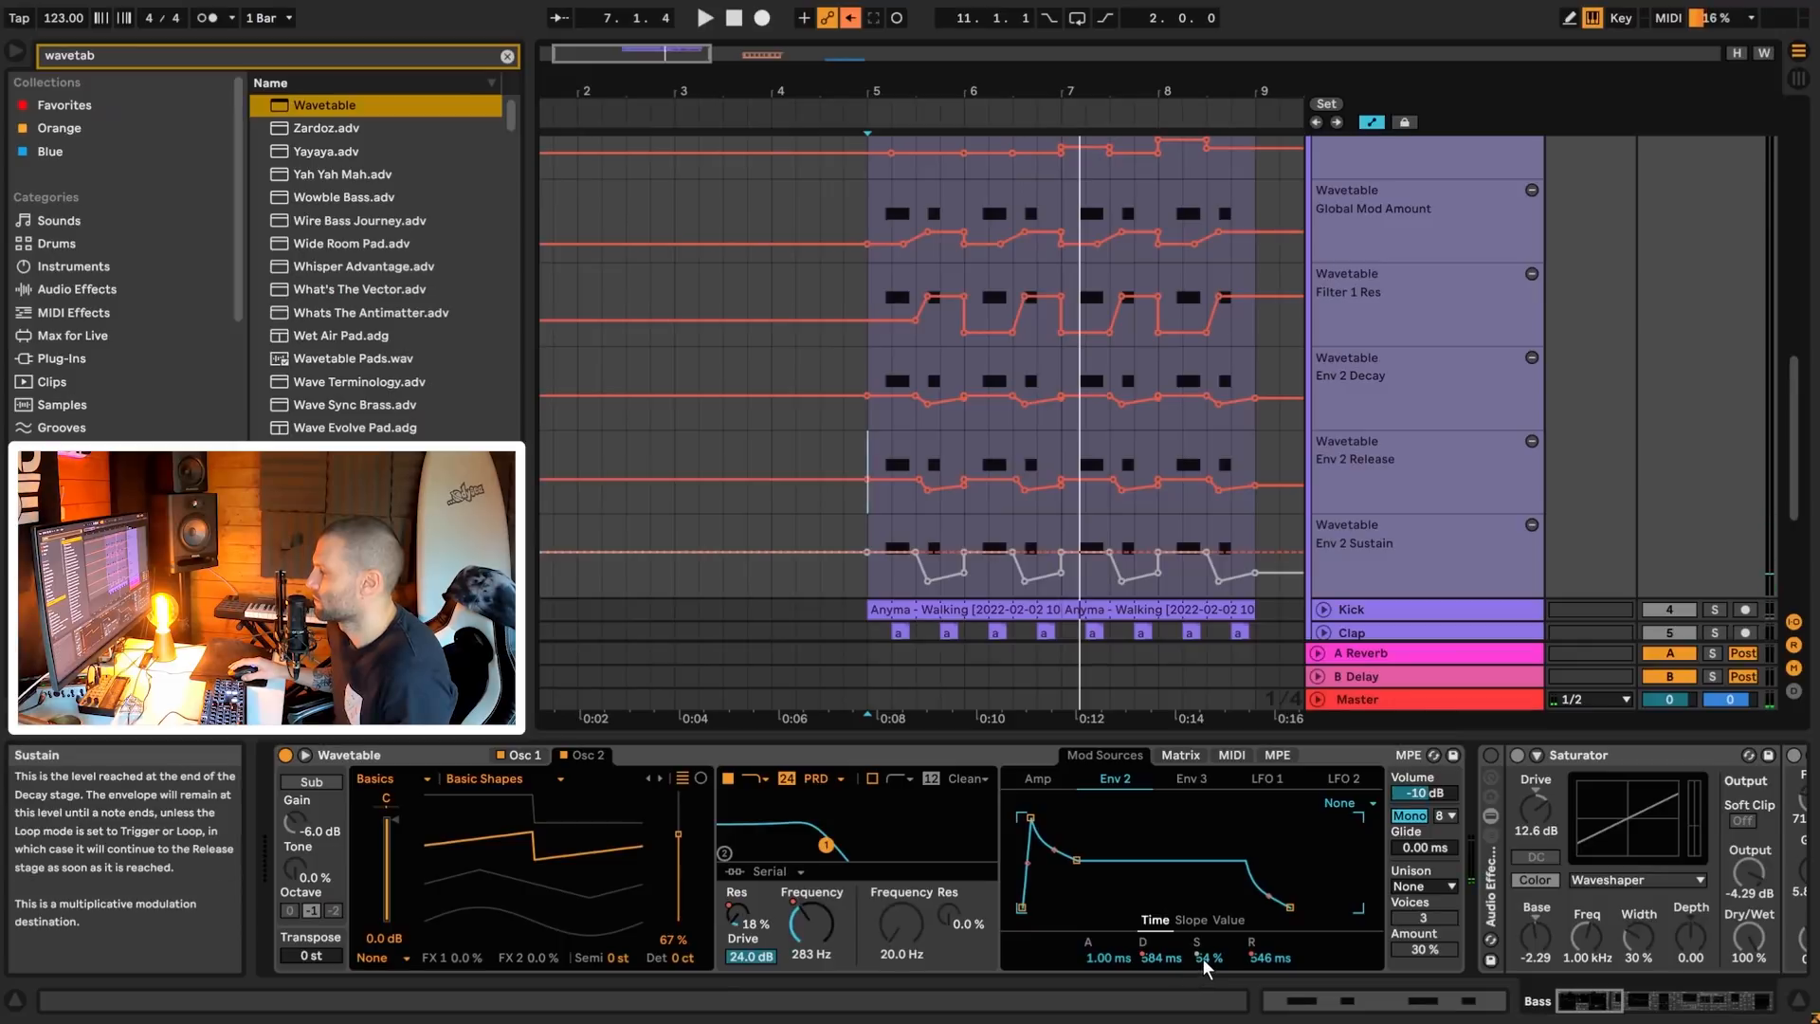
- Re-enable the Env 2 Sustain automation and audition the bass from 5.1.1
{"action": "right_click", "coordinate": [1204, 959]}
{"action": "left_click", "coordinate": [1270, 863]}
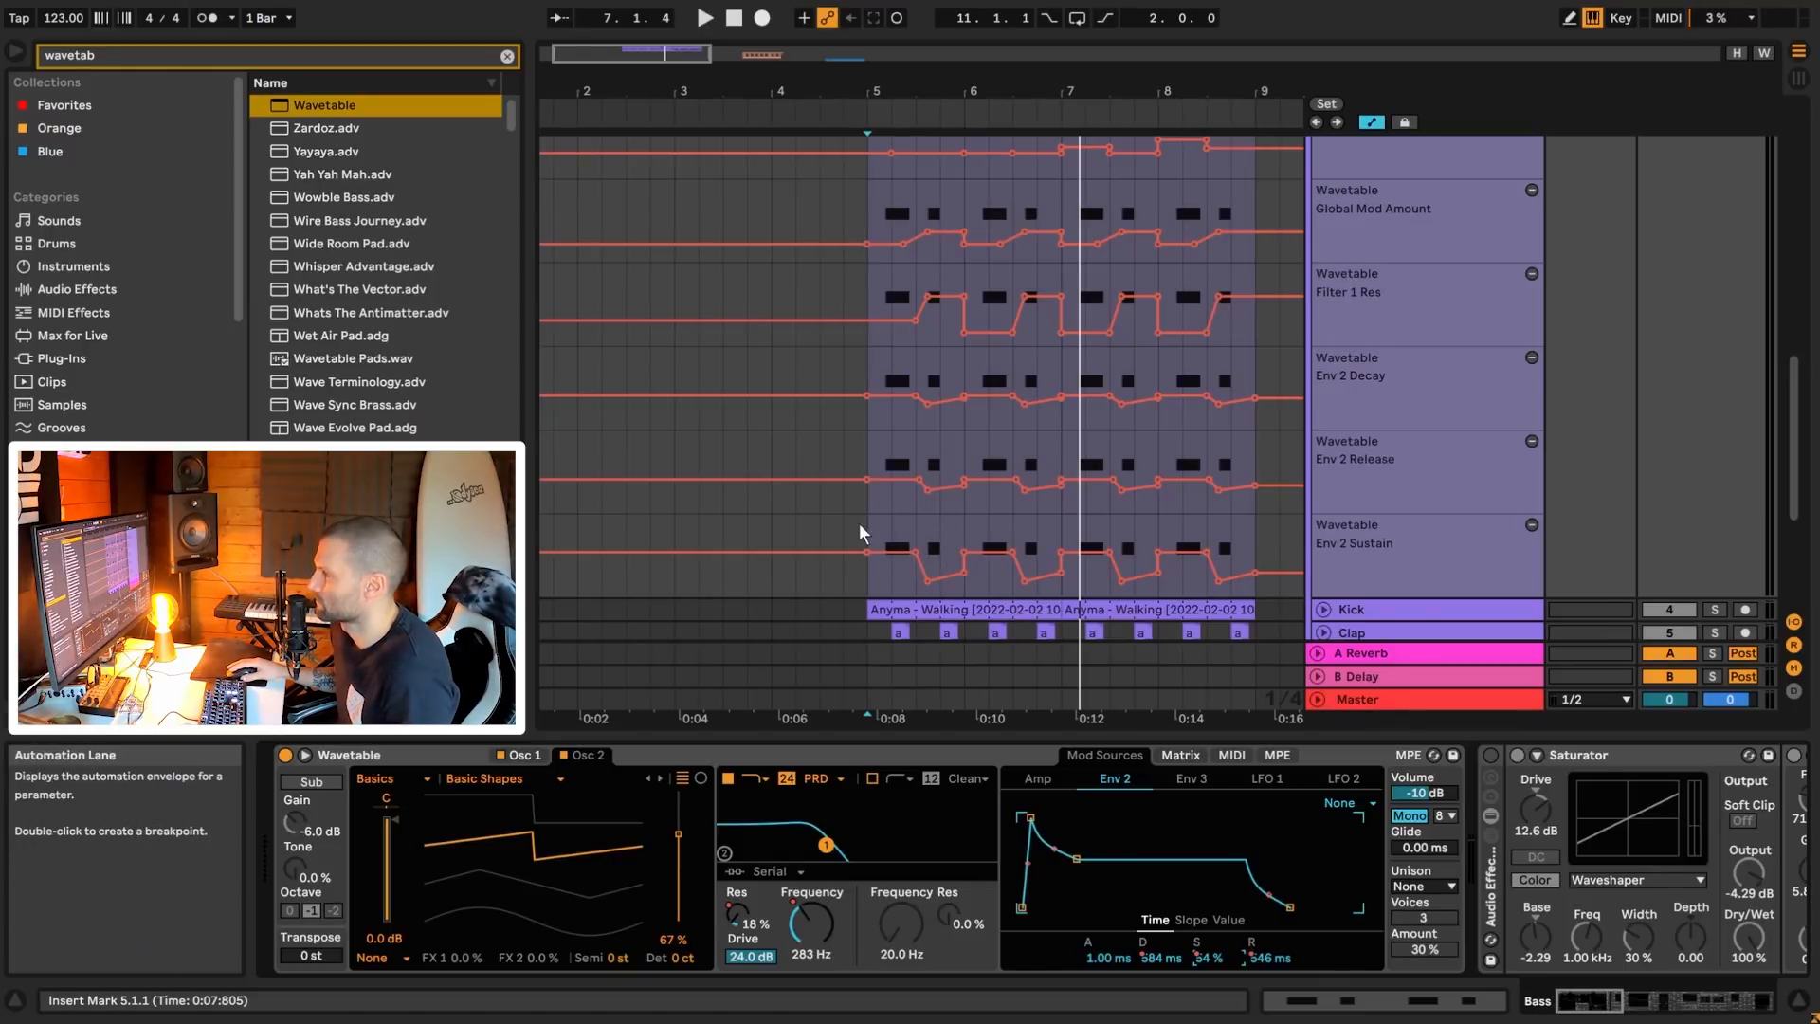
{"action": "key", "text": "space"}
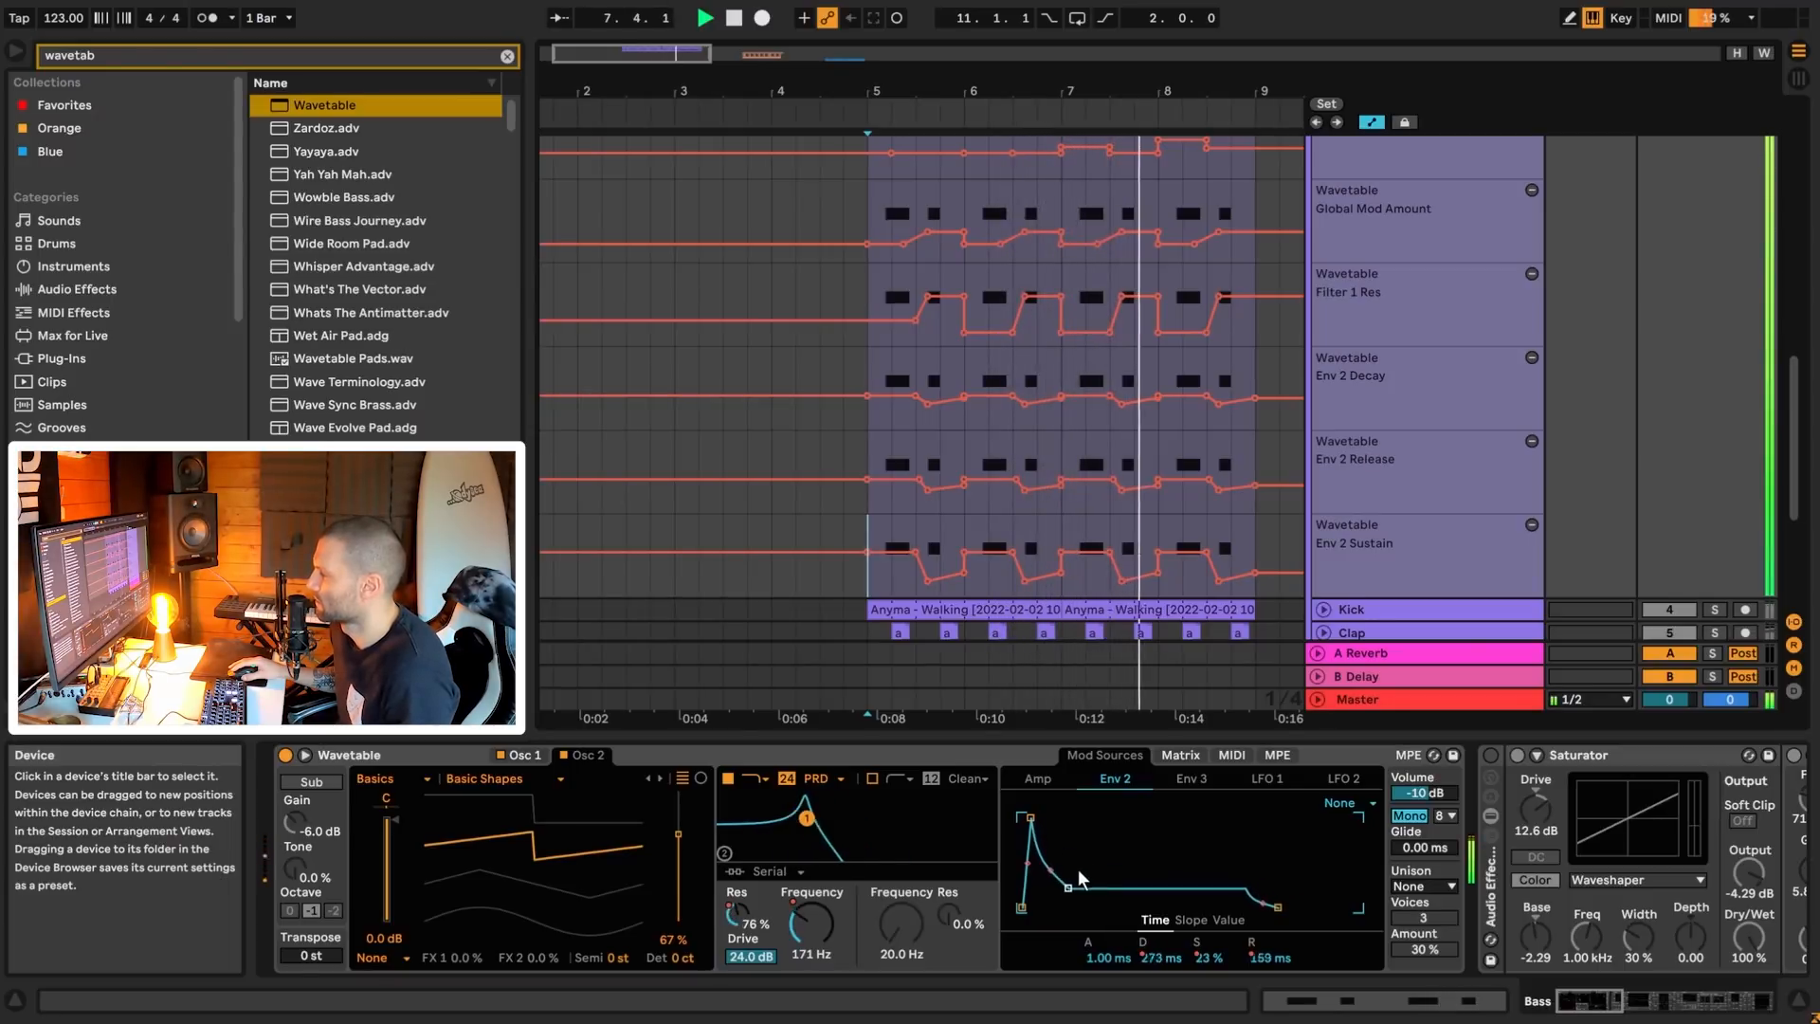
{"action": "key", "text": "space"}
- Review the Bass track's effects chain through to its end, and turn off the Compressor and Glue Compressor
{"action": "left_click", "coordinate": [1604, 1007]}
{"action": "left_click_drag", "start_coordinate": [1604, 1007], "coordinate": [1583, 1003]}
{"action": "left_click", "coordinate": [828, 763]}
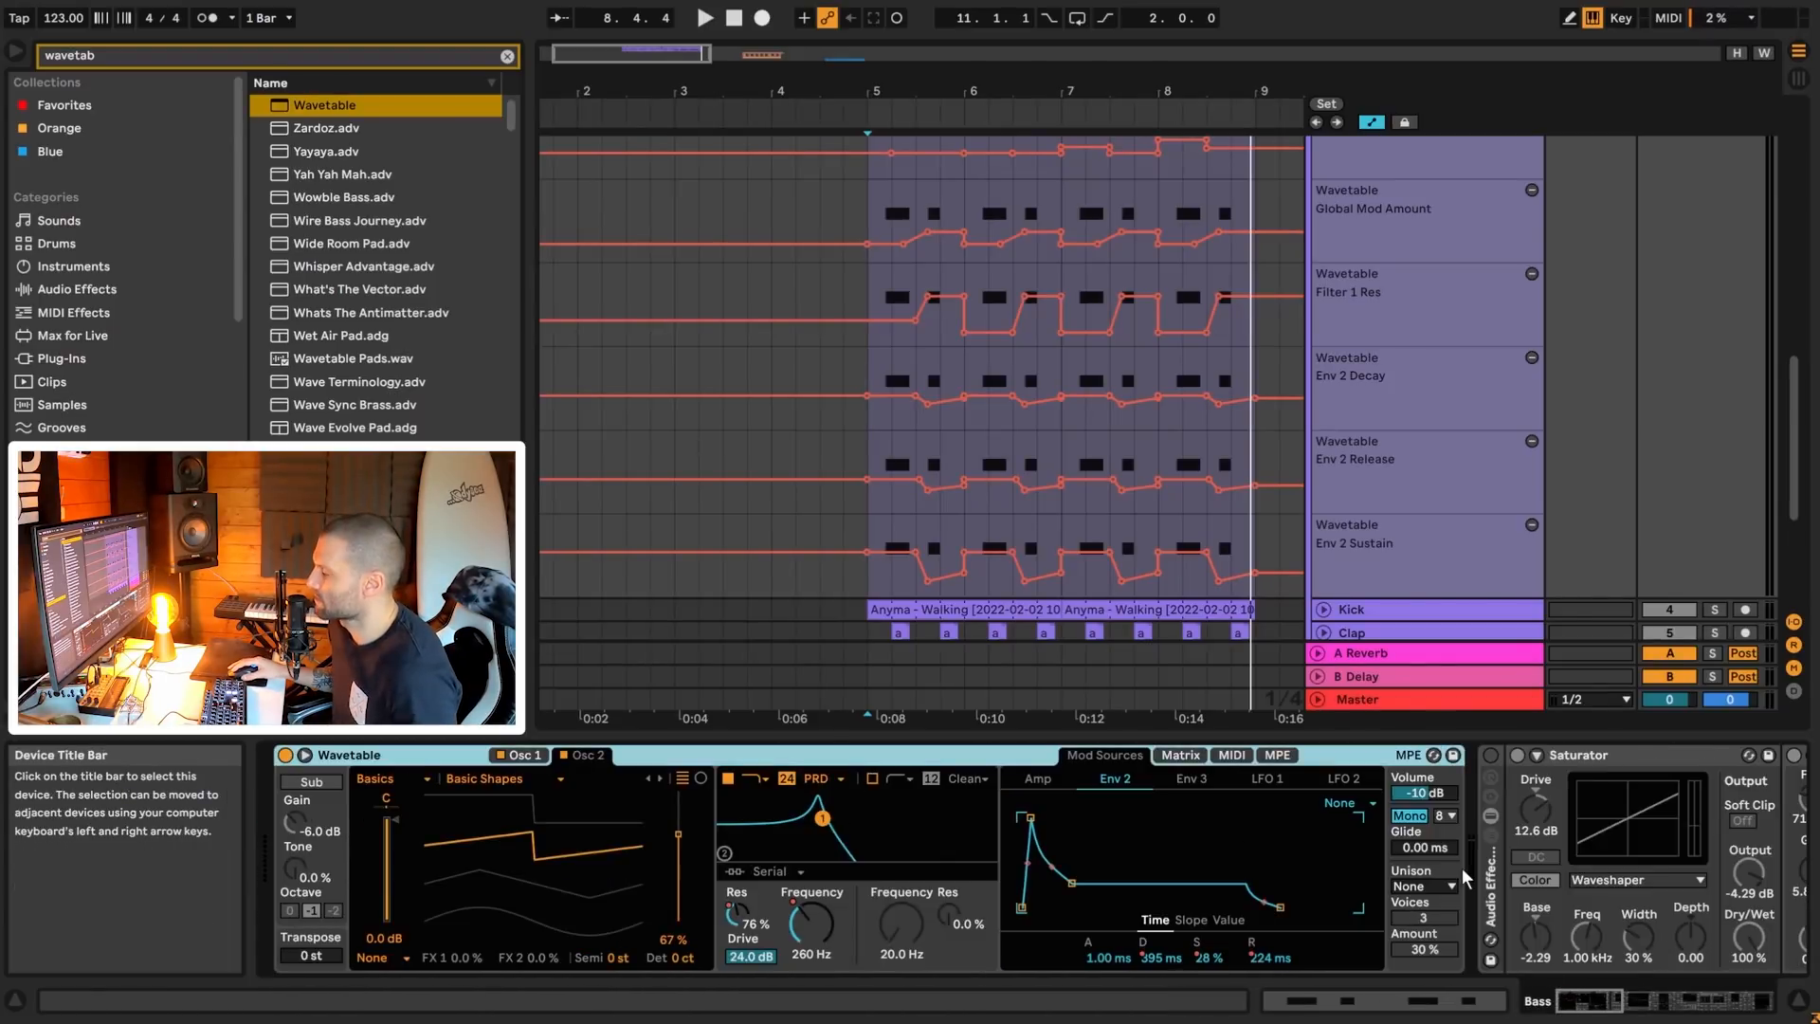
{"action": "left_click_drag", "start_coordinate": [1596, 1001], "coordinate": [1653, 999]}
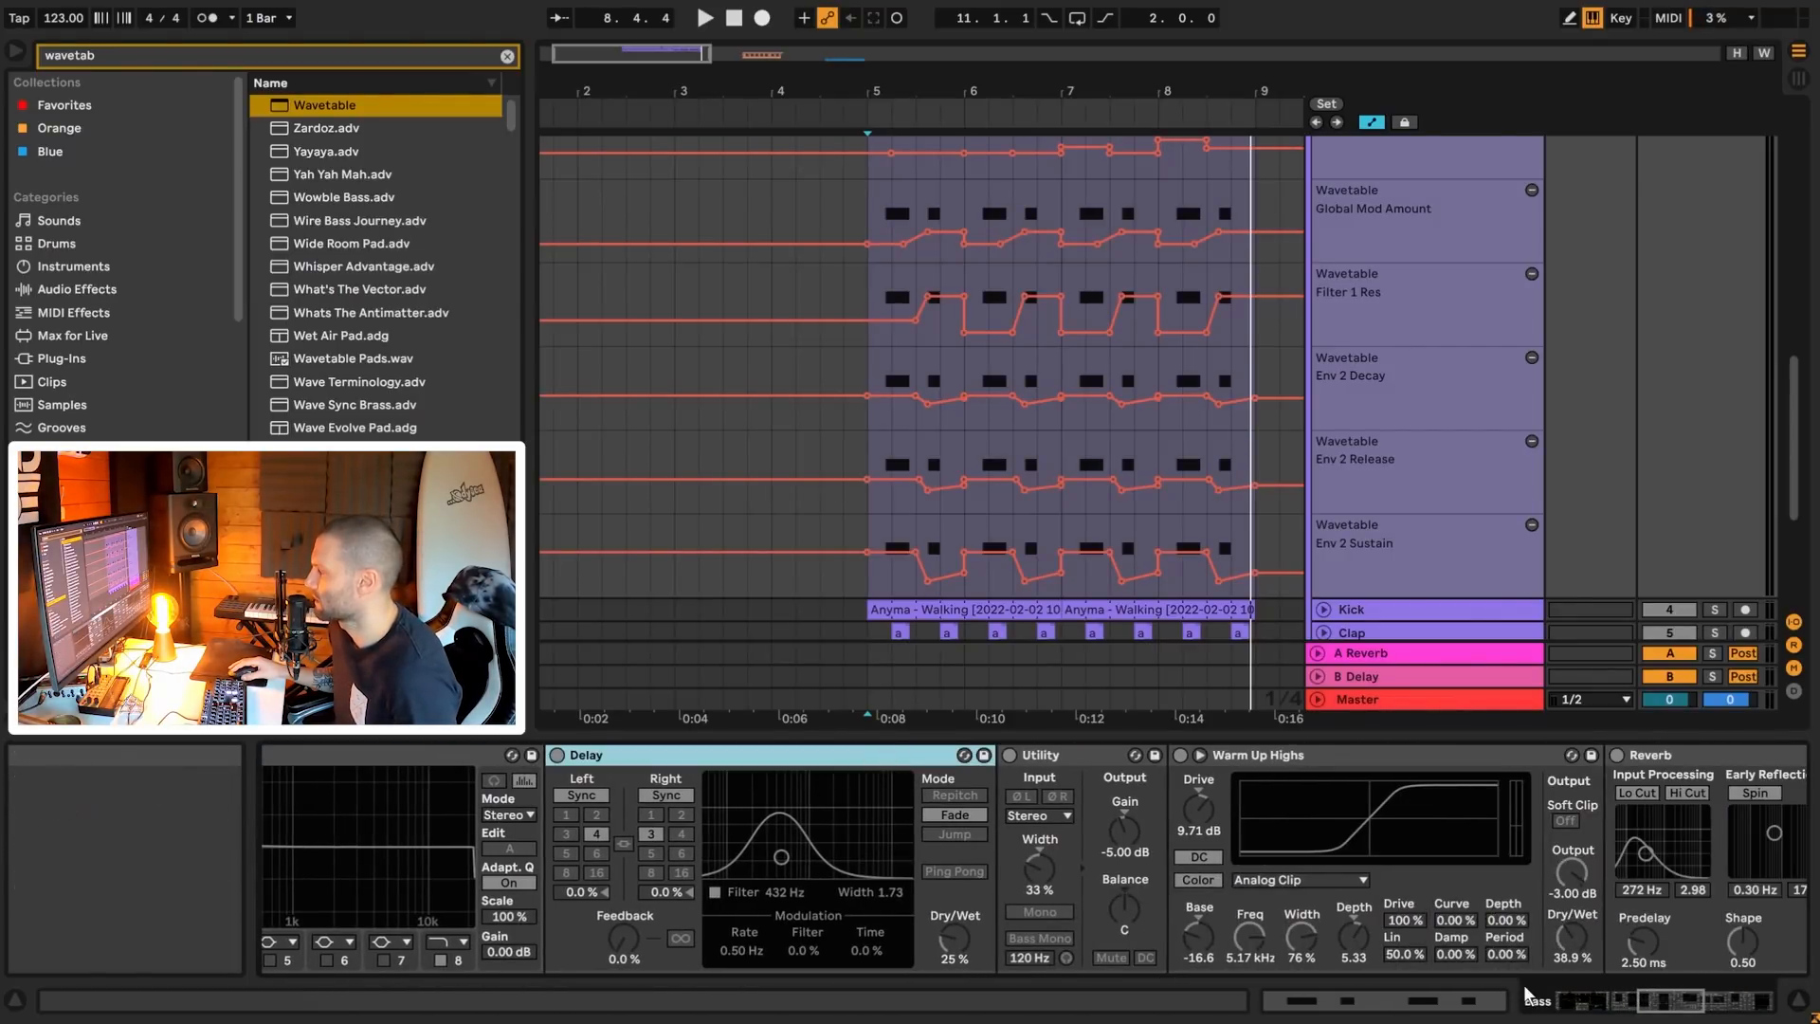
{"action": "left_click_drag", "start_coordinate": [1661, 1006], "coordinate": [1720, 1009]}
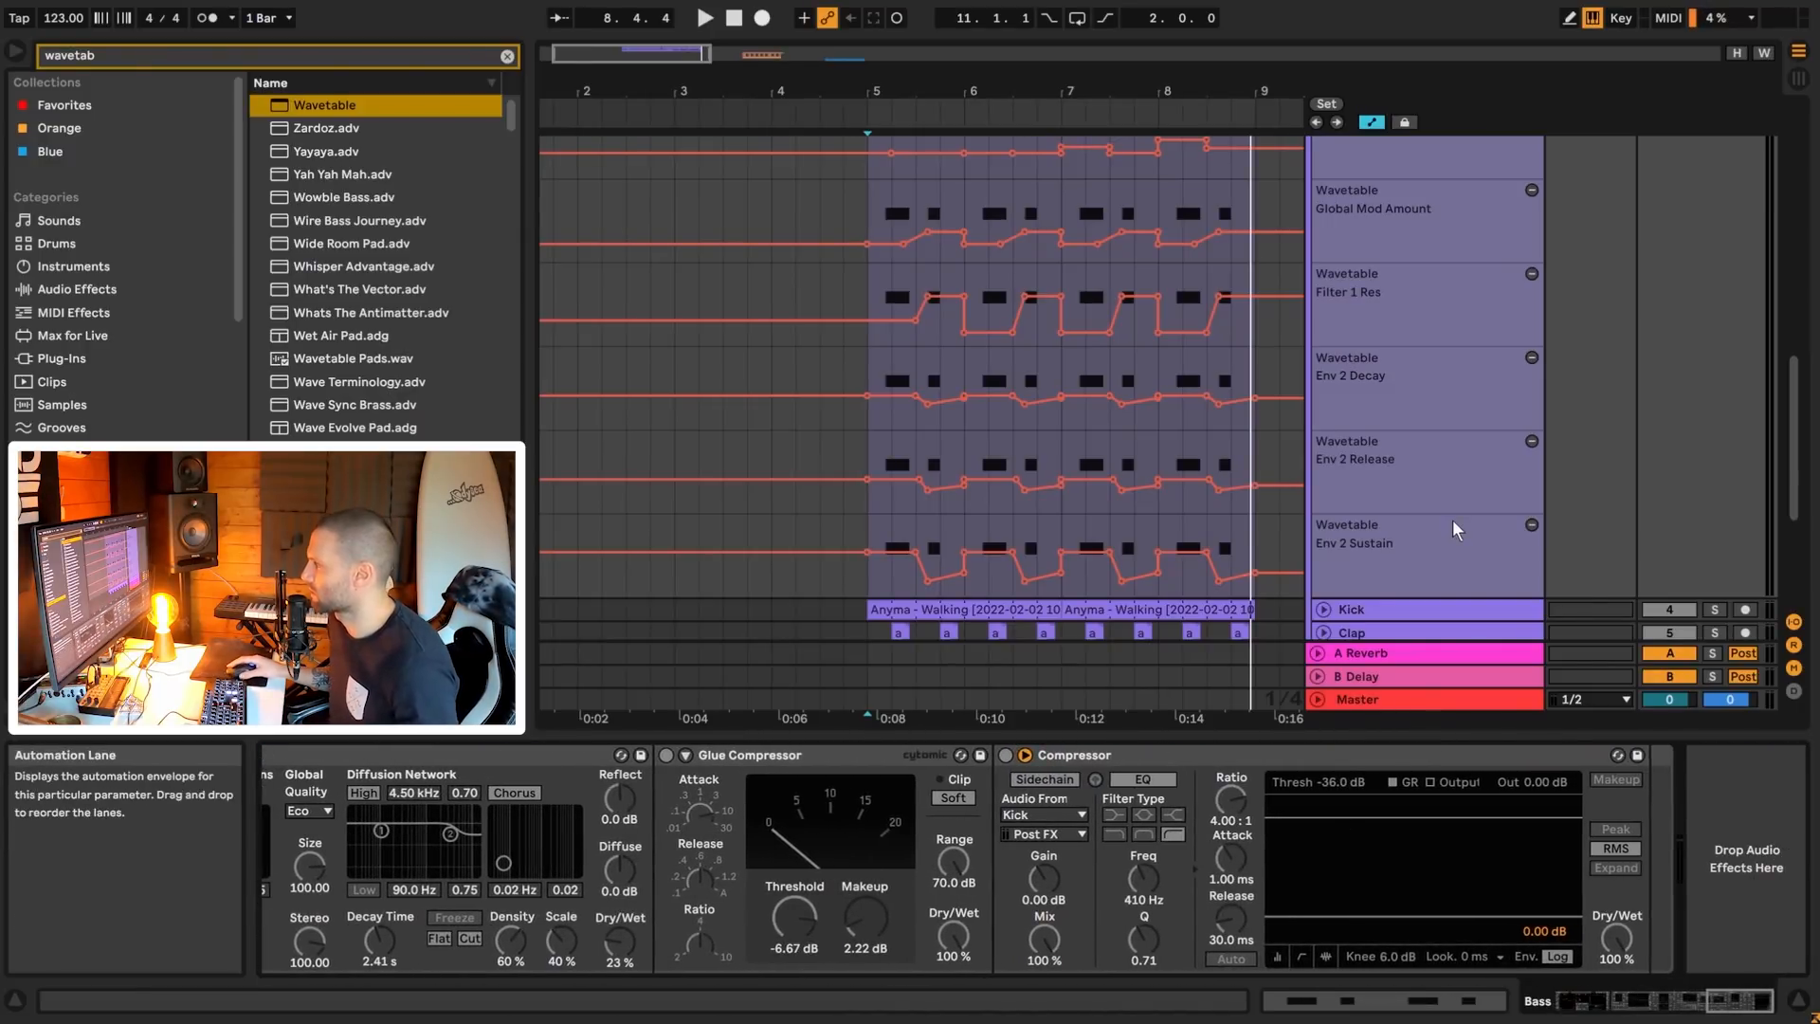
{"action": "mouse_move", "coordinate": [1761, 1000]}
{"action": "left_mouse_down"}
{"action": "mouse_move", "coordinate": [1606, 1003]}
{"action": "mouse_move", "coordinate": [1761, 1001]}
{"action": "left_mouse_up"}
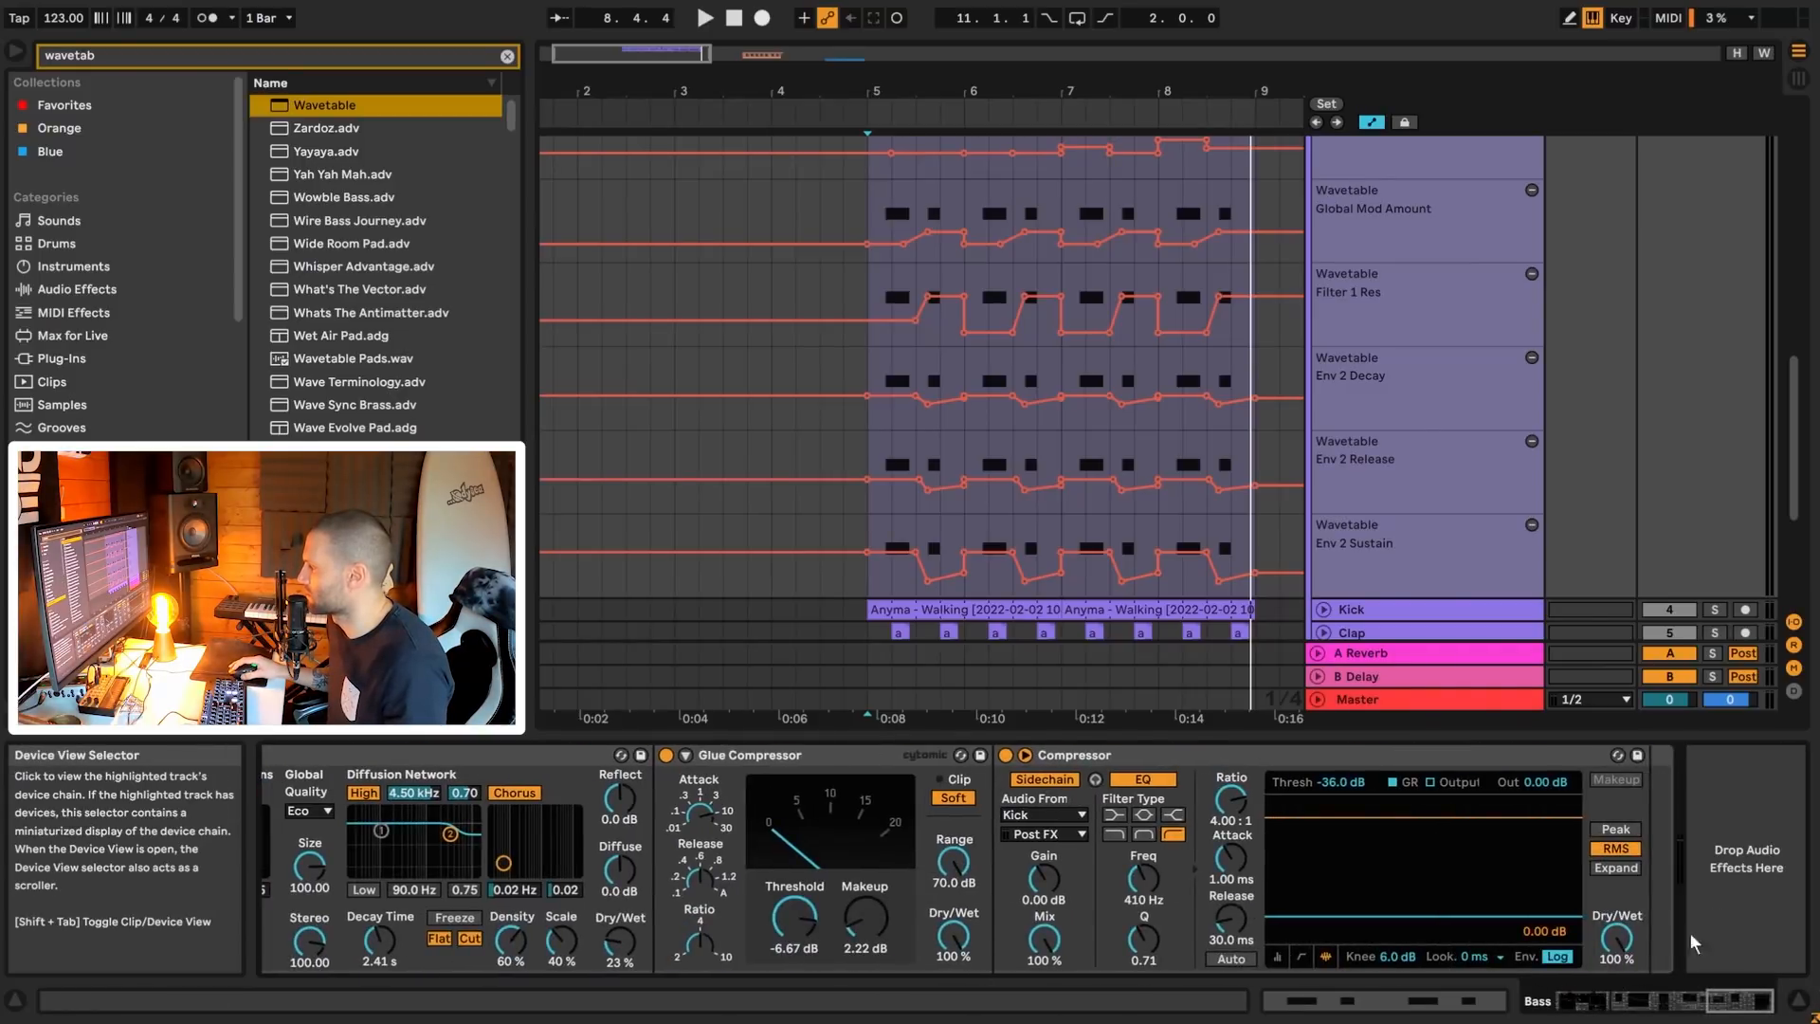
{"action": "left_click", "coordinate": [1005, 756]}
{"action": "left_click", "coordinate": [666, 756]}
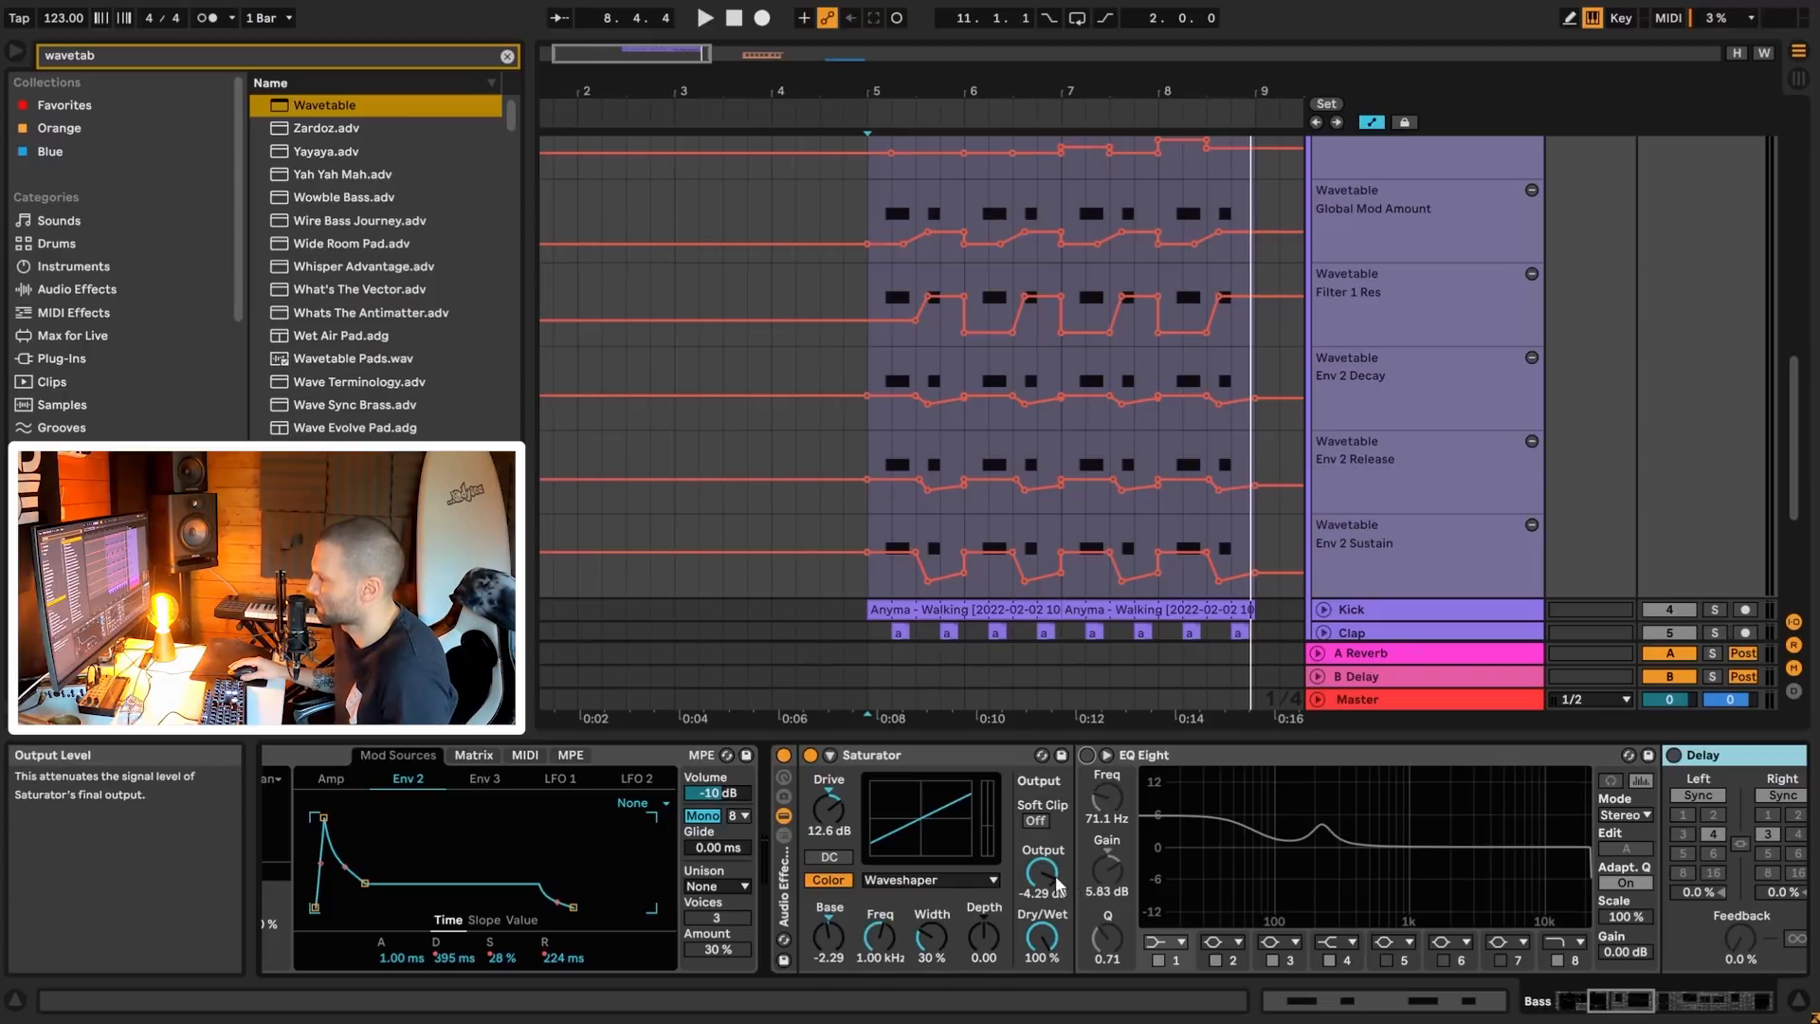
- Play the bass from 5.1.1 and compare its sound with Saturator off and on
{"action": "key", "text": "space"}
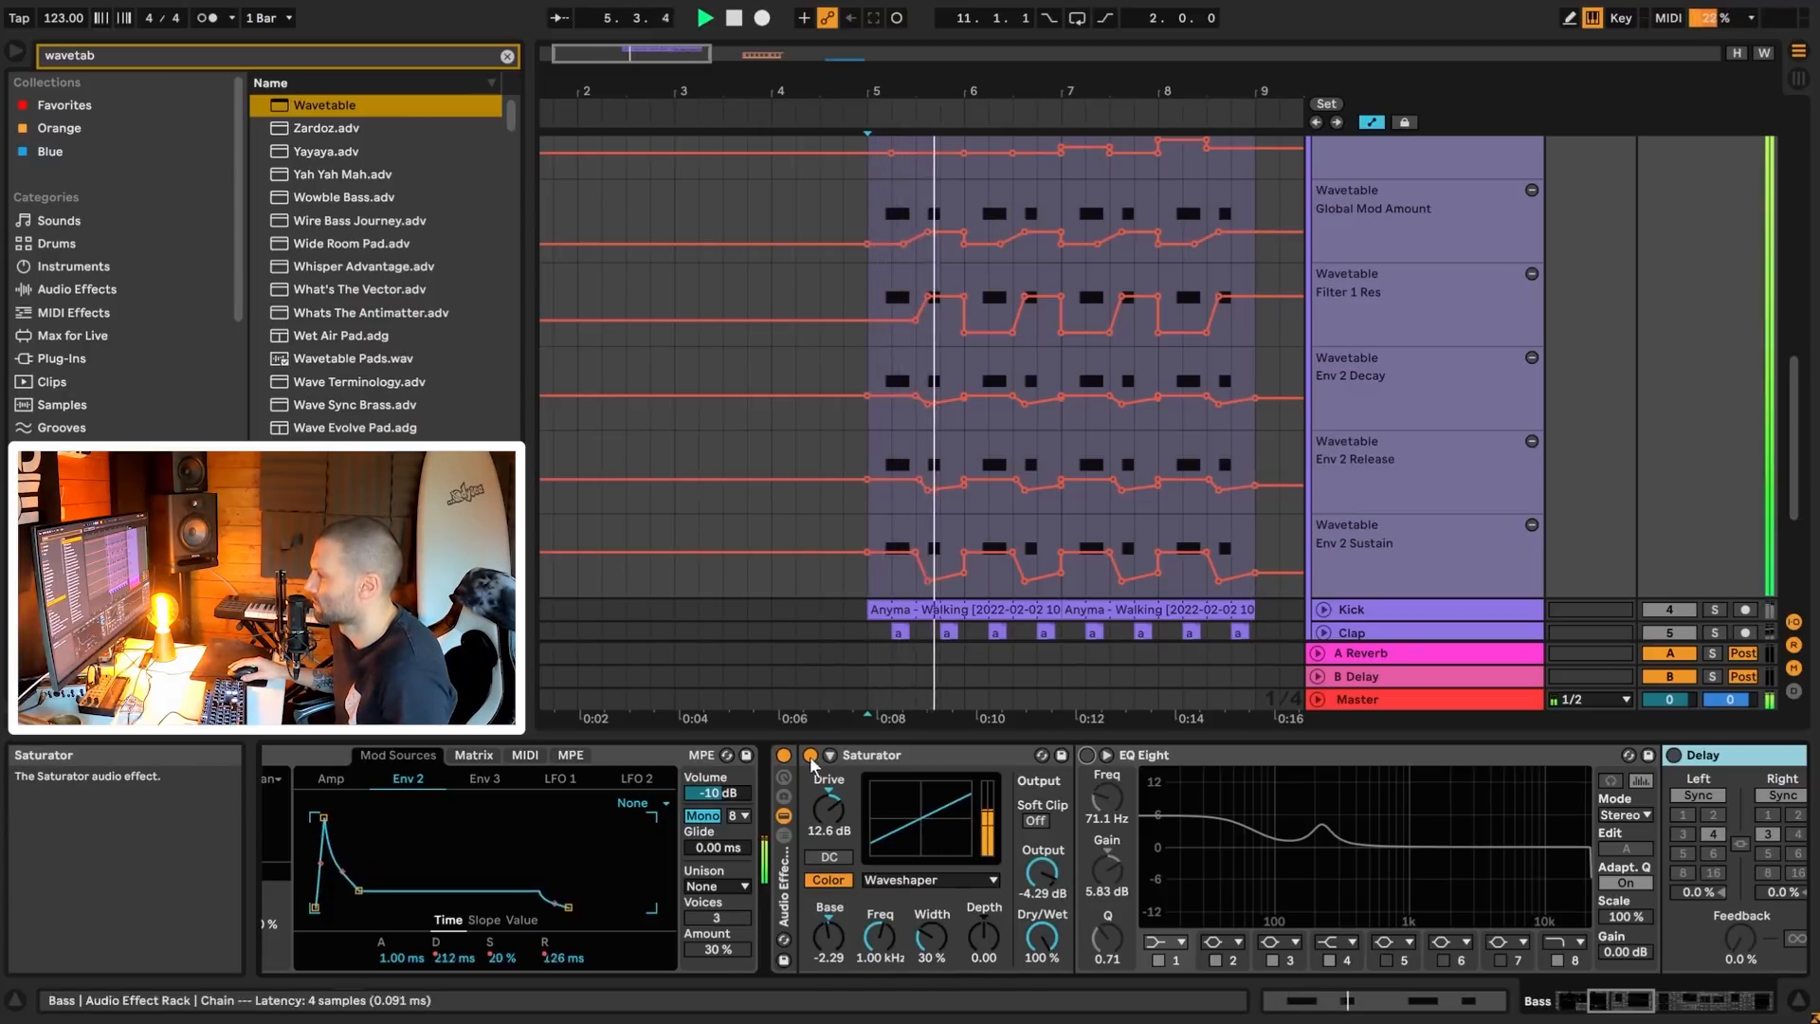
{"action": "left_click", "coordinate": [810, 754]}
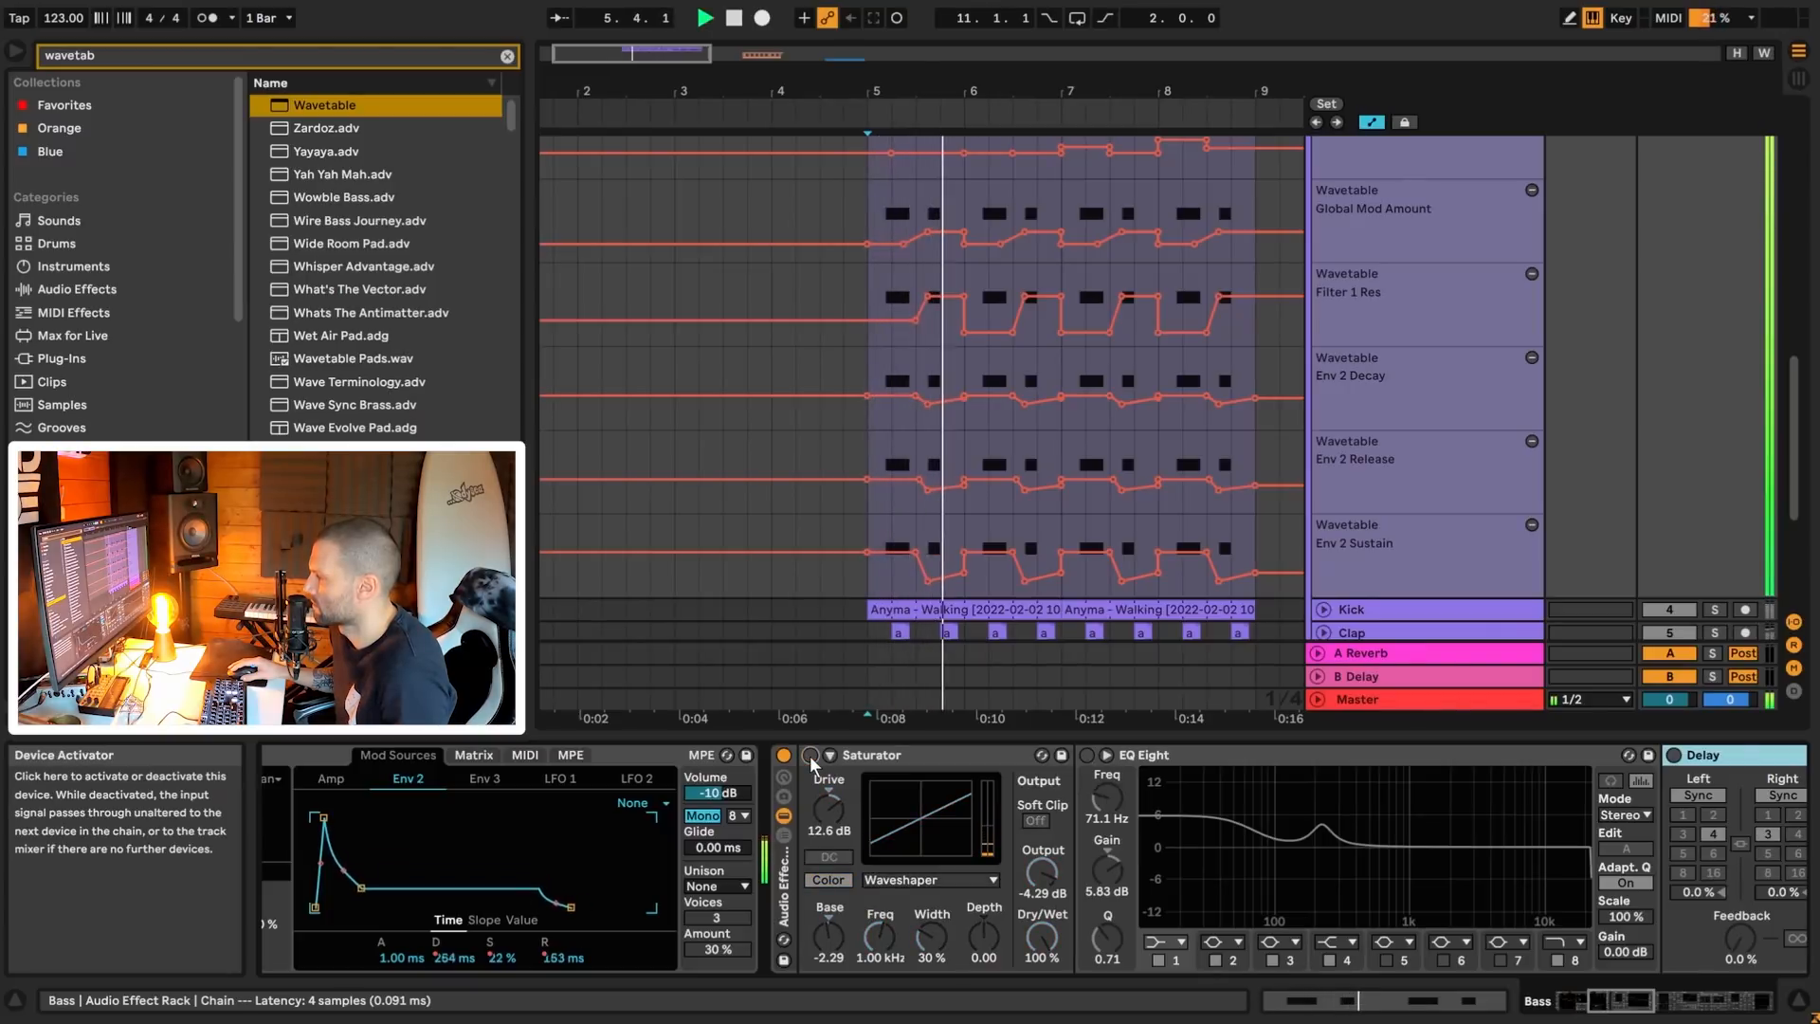
{"action": "left_click", "coordinate": [810, 754]}
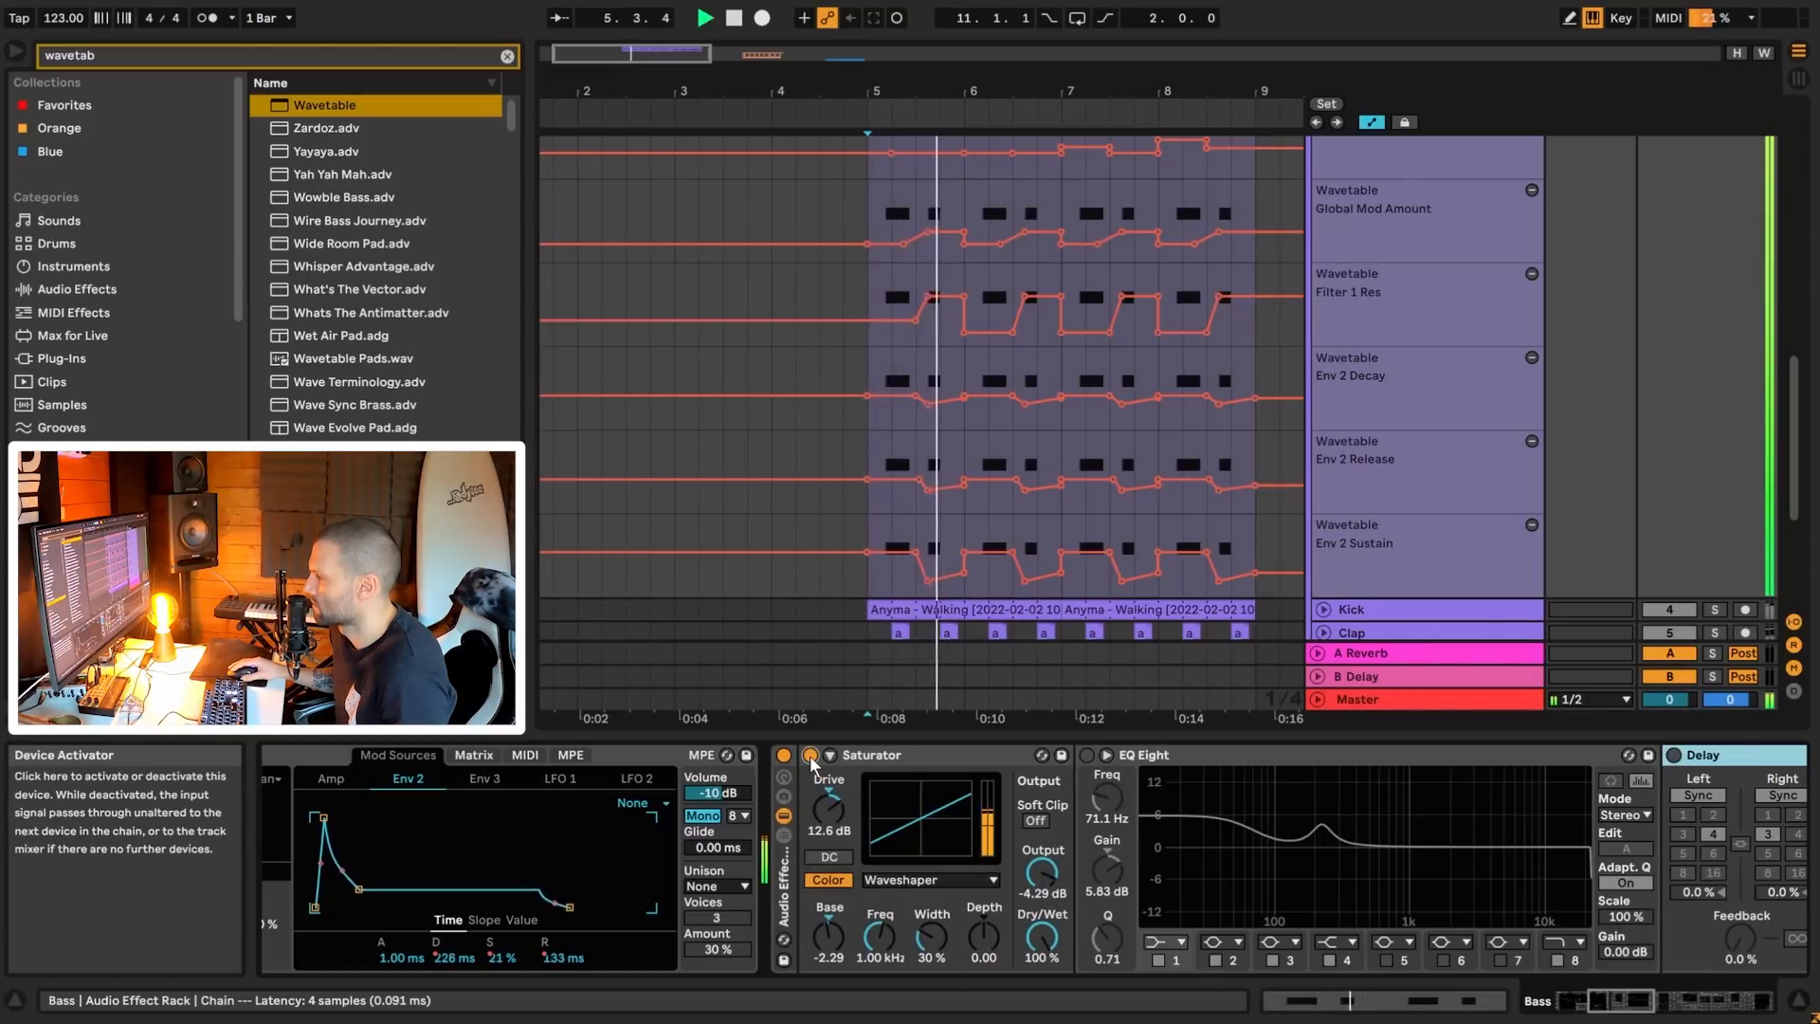
- Audition Saturator with the Analog Clip curve, and switch back to Waveshaper to compare the sound
{"action": "left_click", "coordinate": [992, 888]}
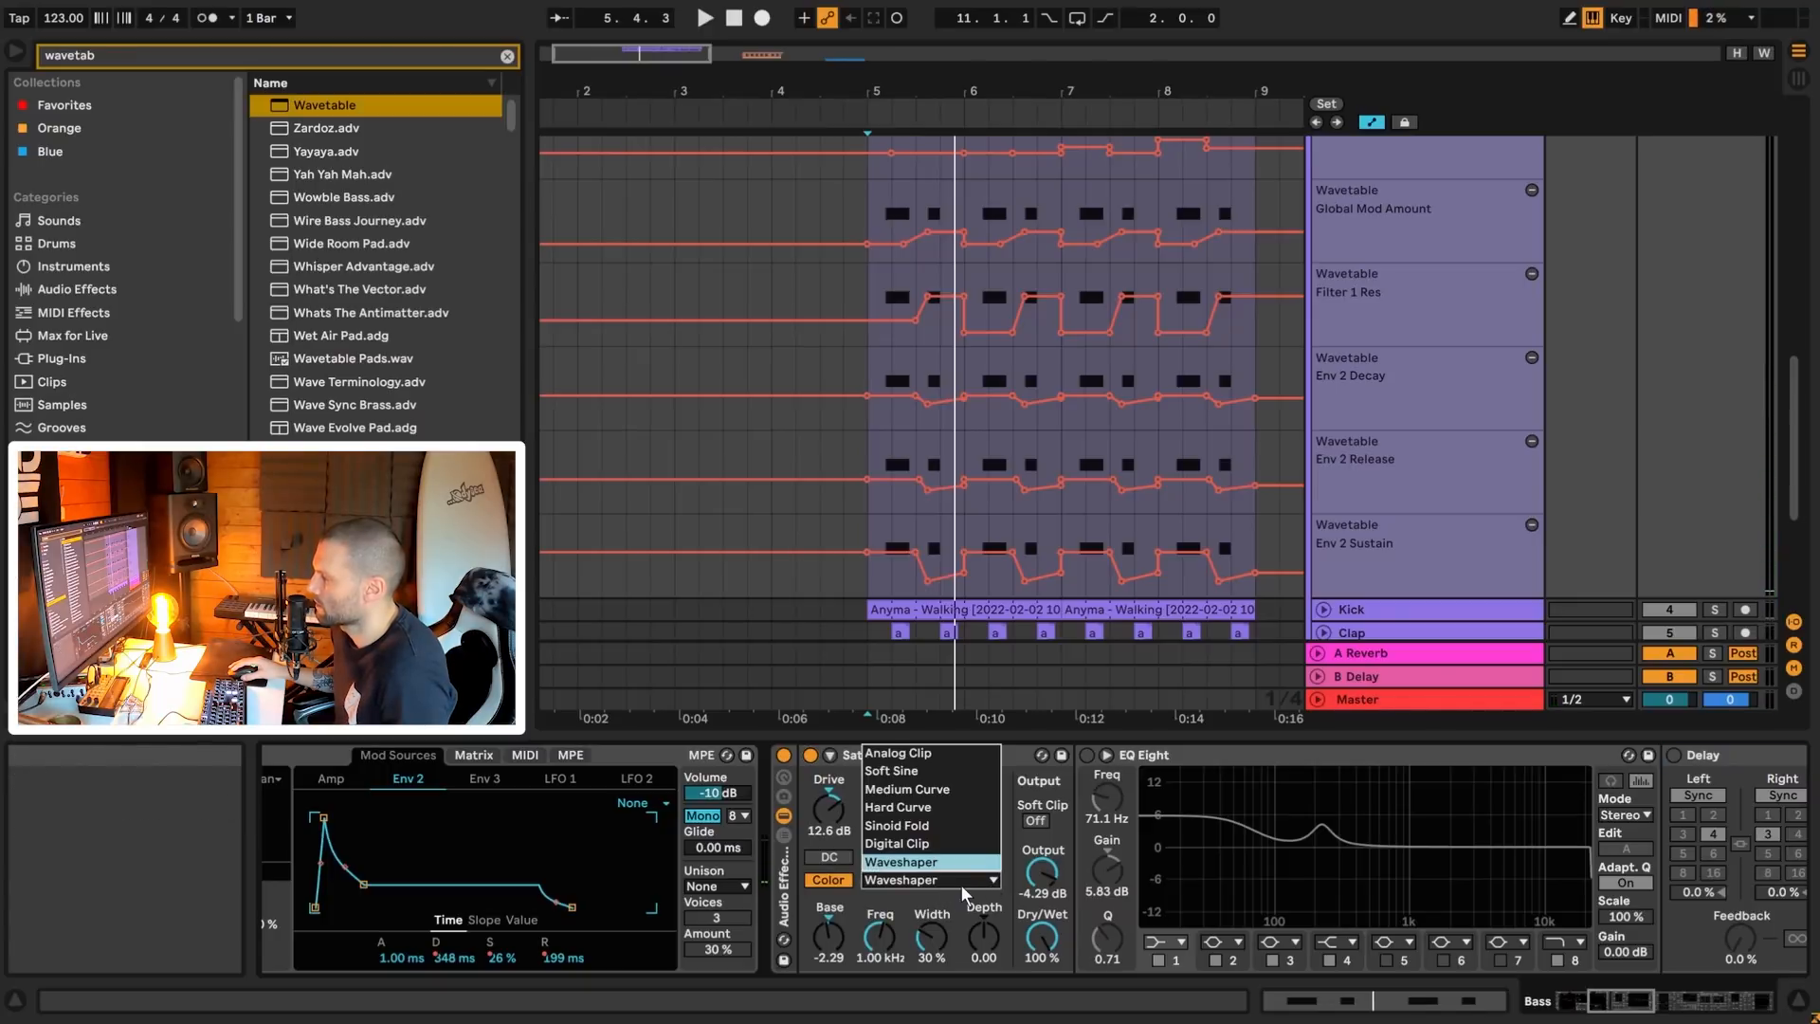
{"action": "left_click", "coordinate": [929, 754]}
{"action": "key", "text": "space"}
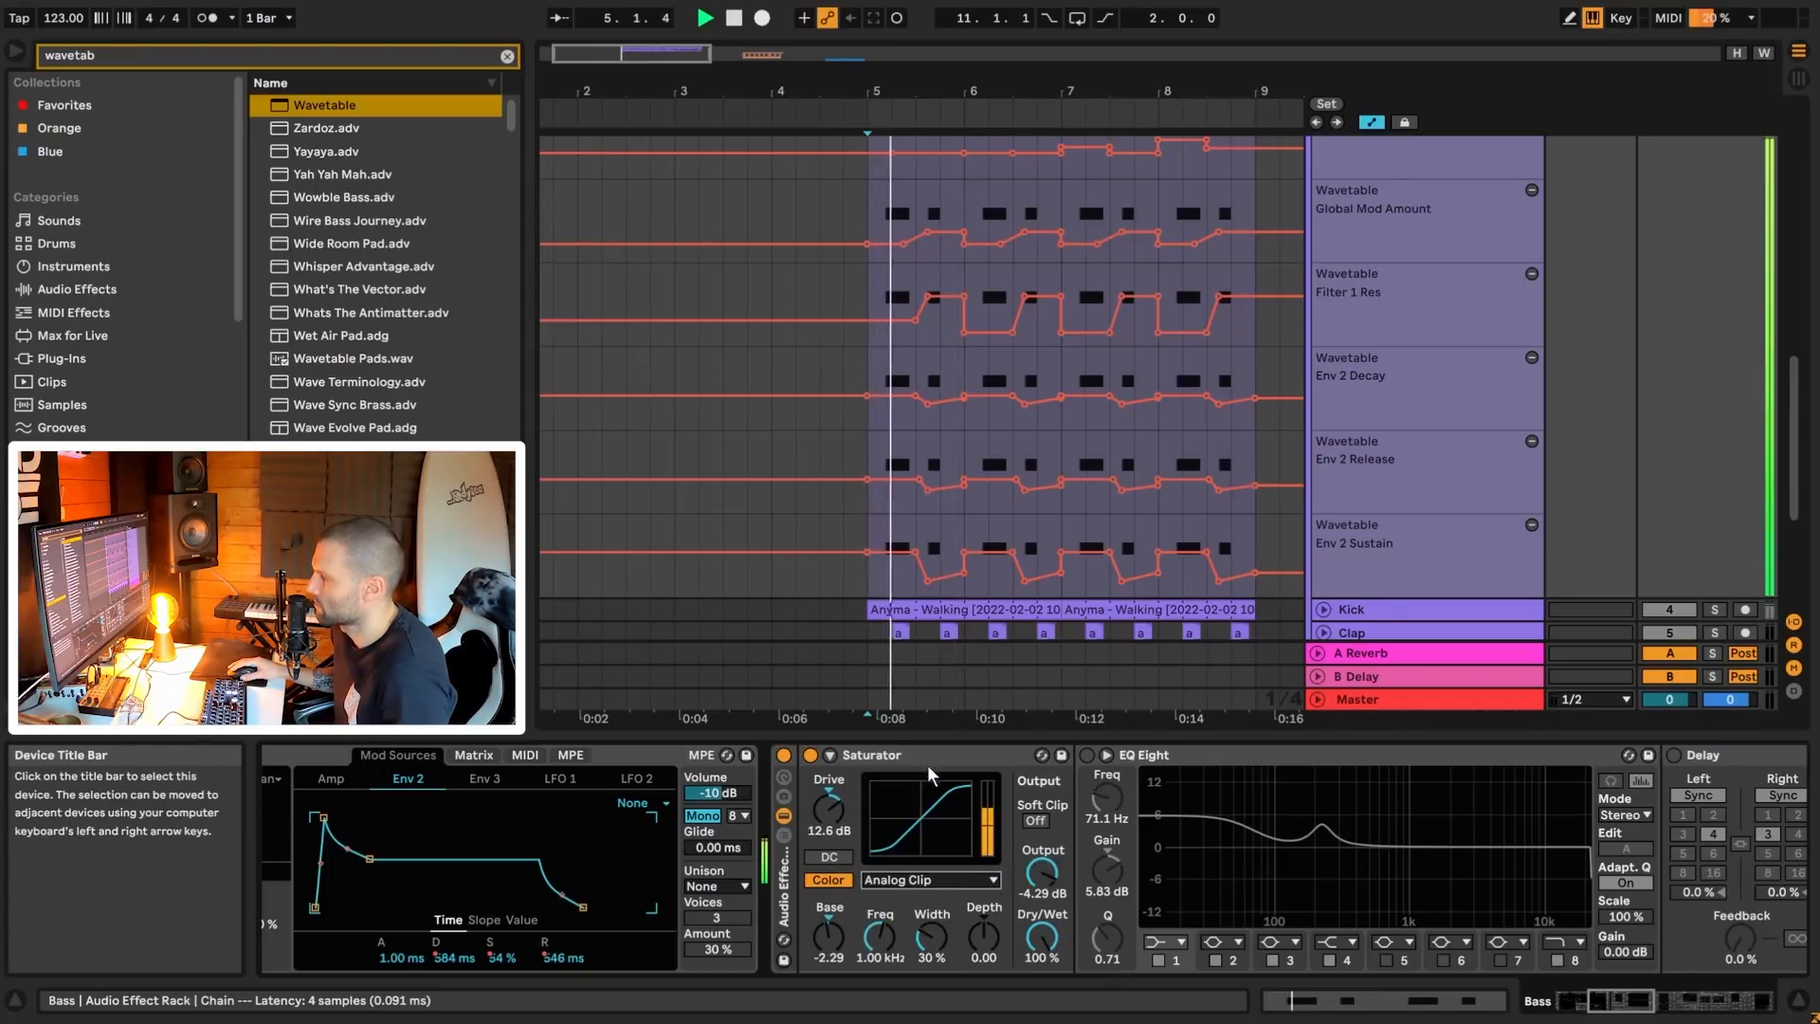
{"action": "left_click", "coordinate": [989, 884]}
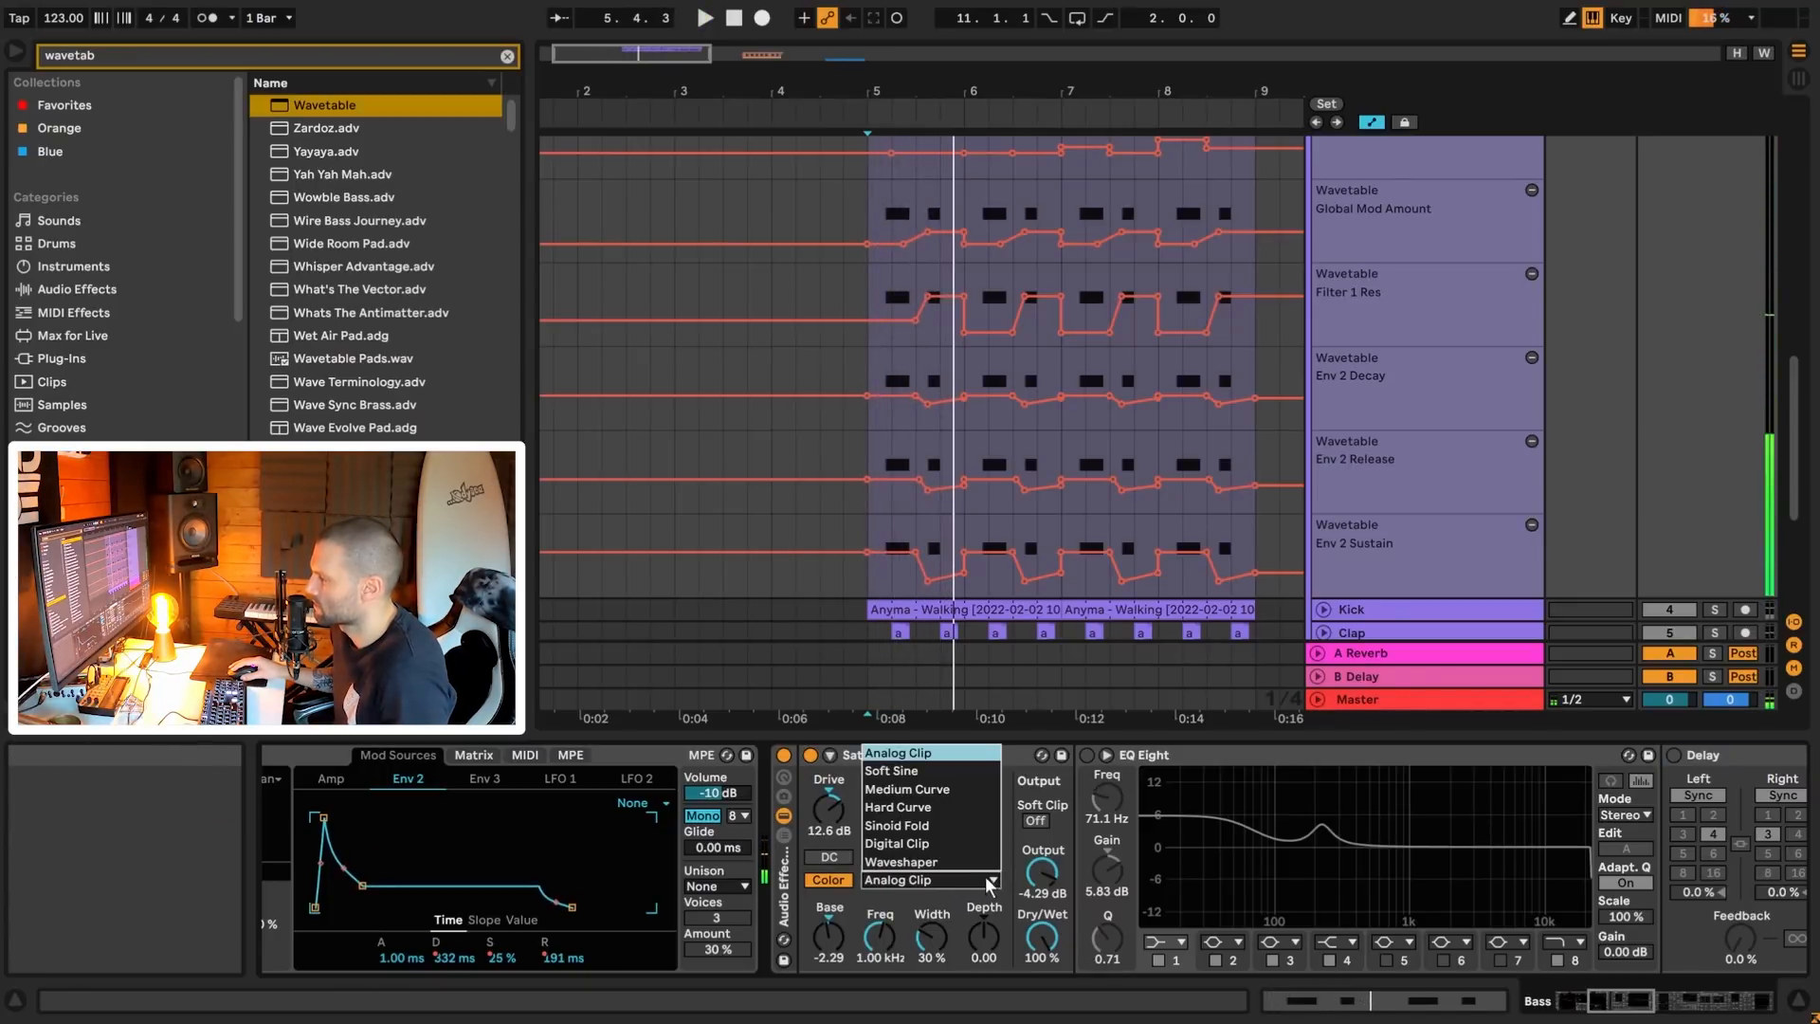
{"action": "left_click", "coordinate": [979, 866]}
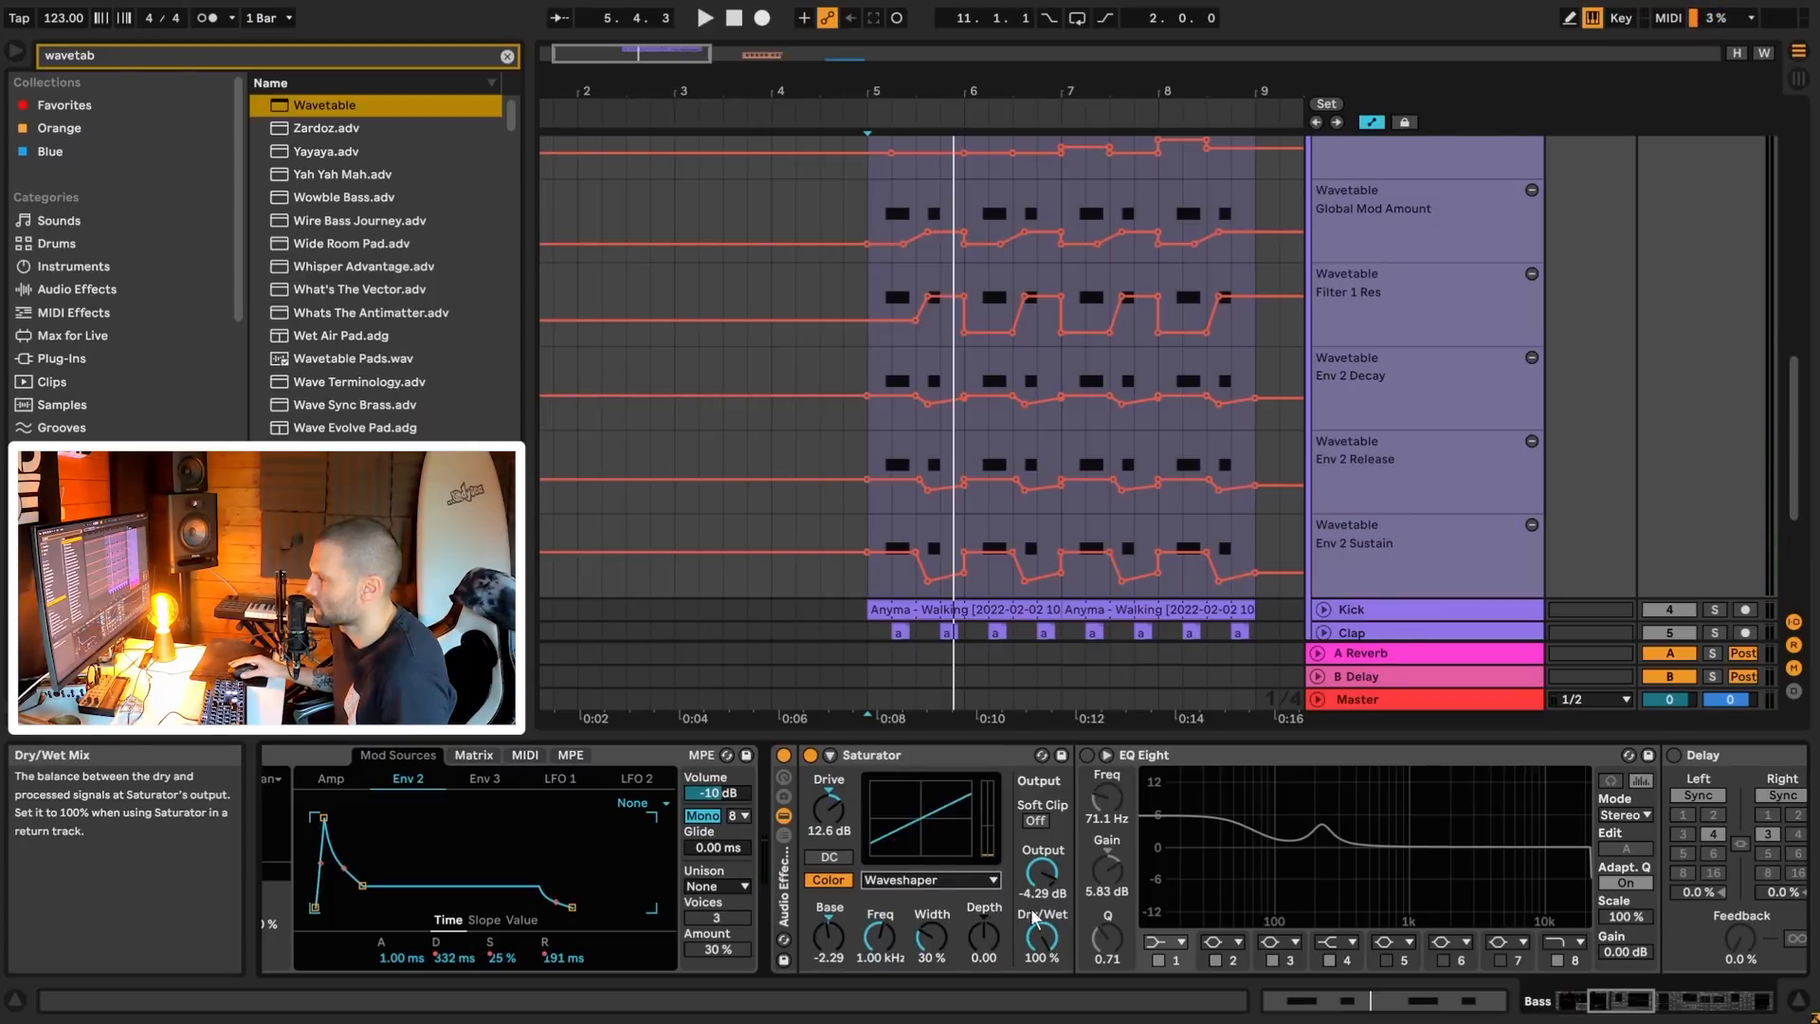
{"action": "key", "text": "space"}
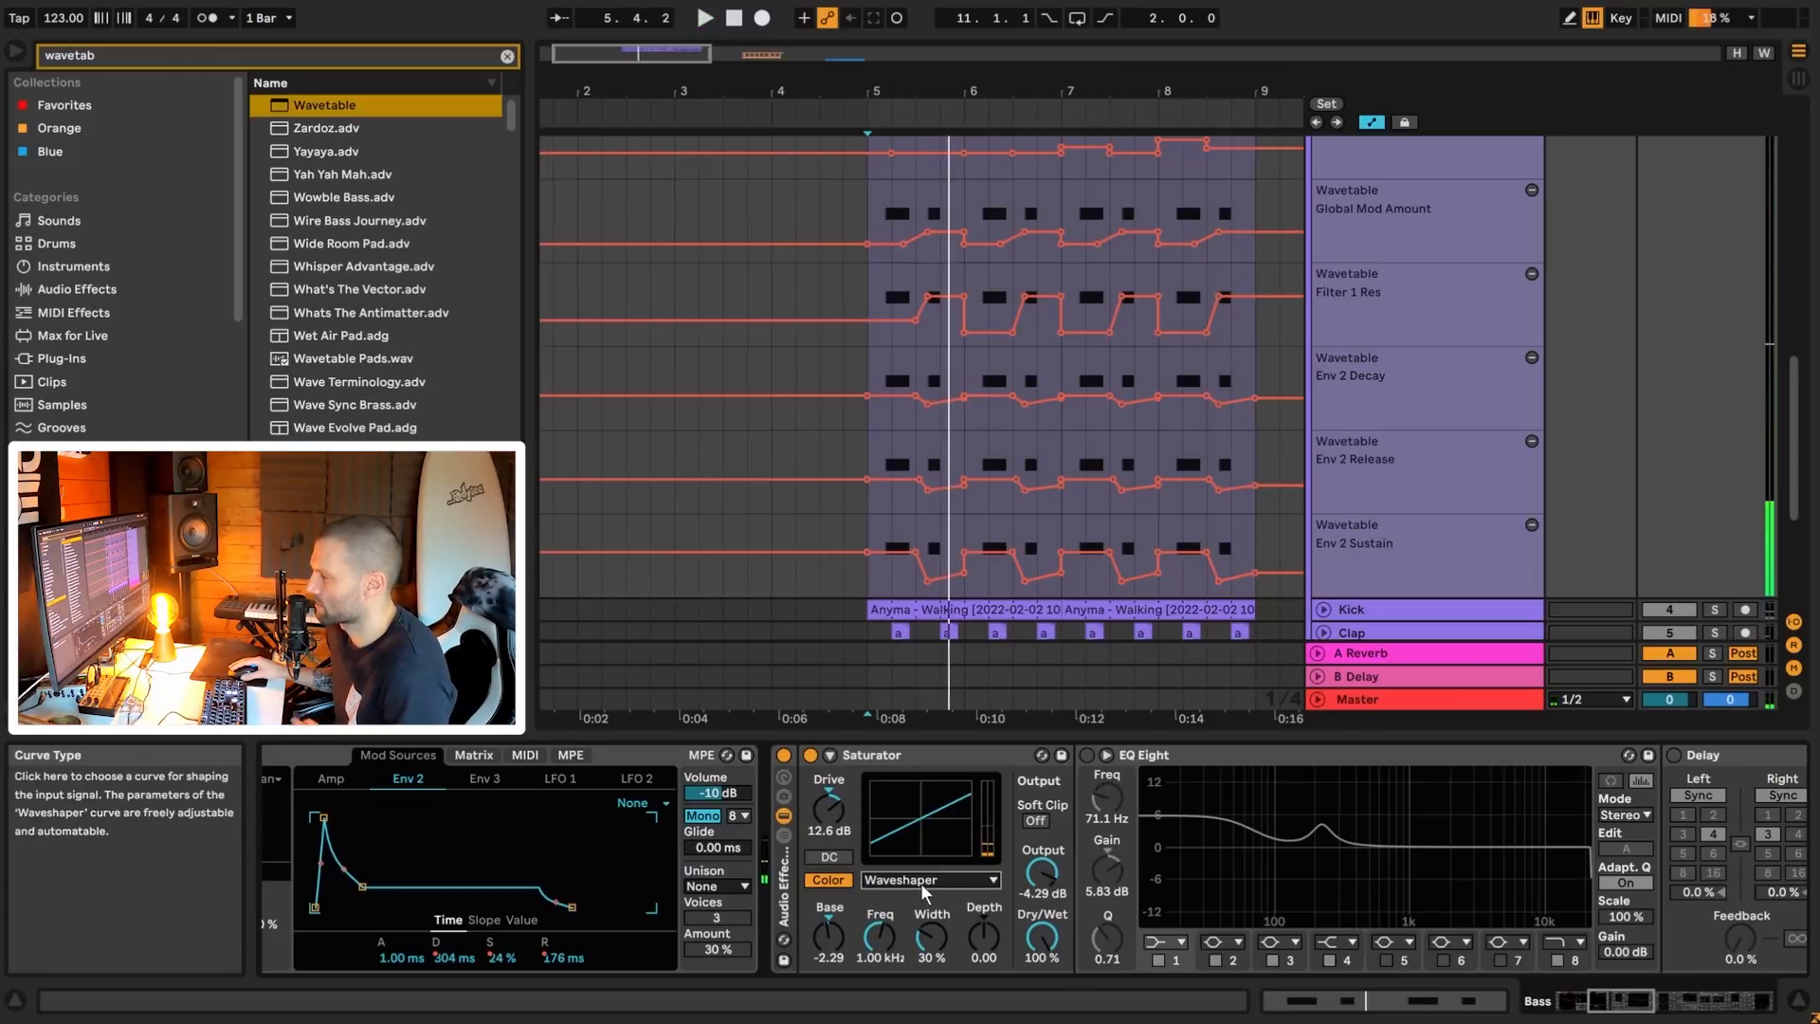
{"action": "left_click", "coordinate": [974, 888]}
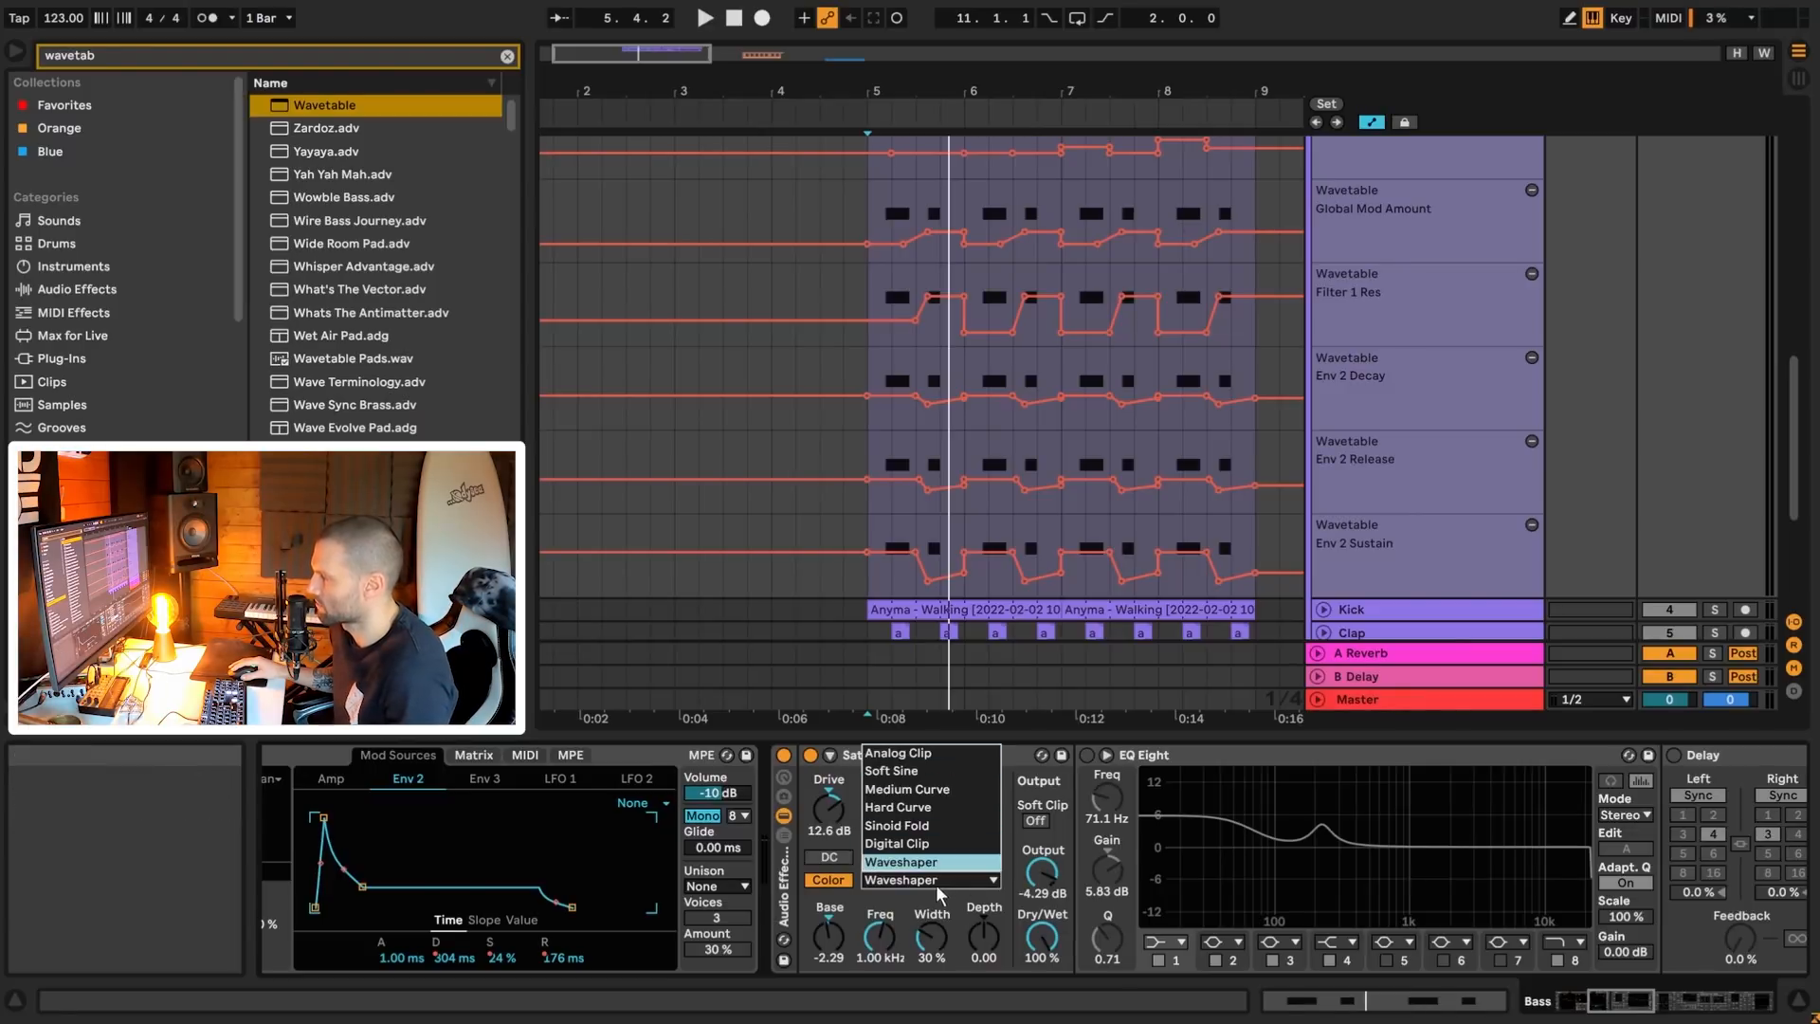
{"action": "left_click", "coordinate": [927, 863]}
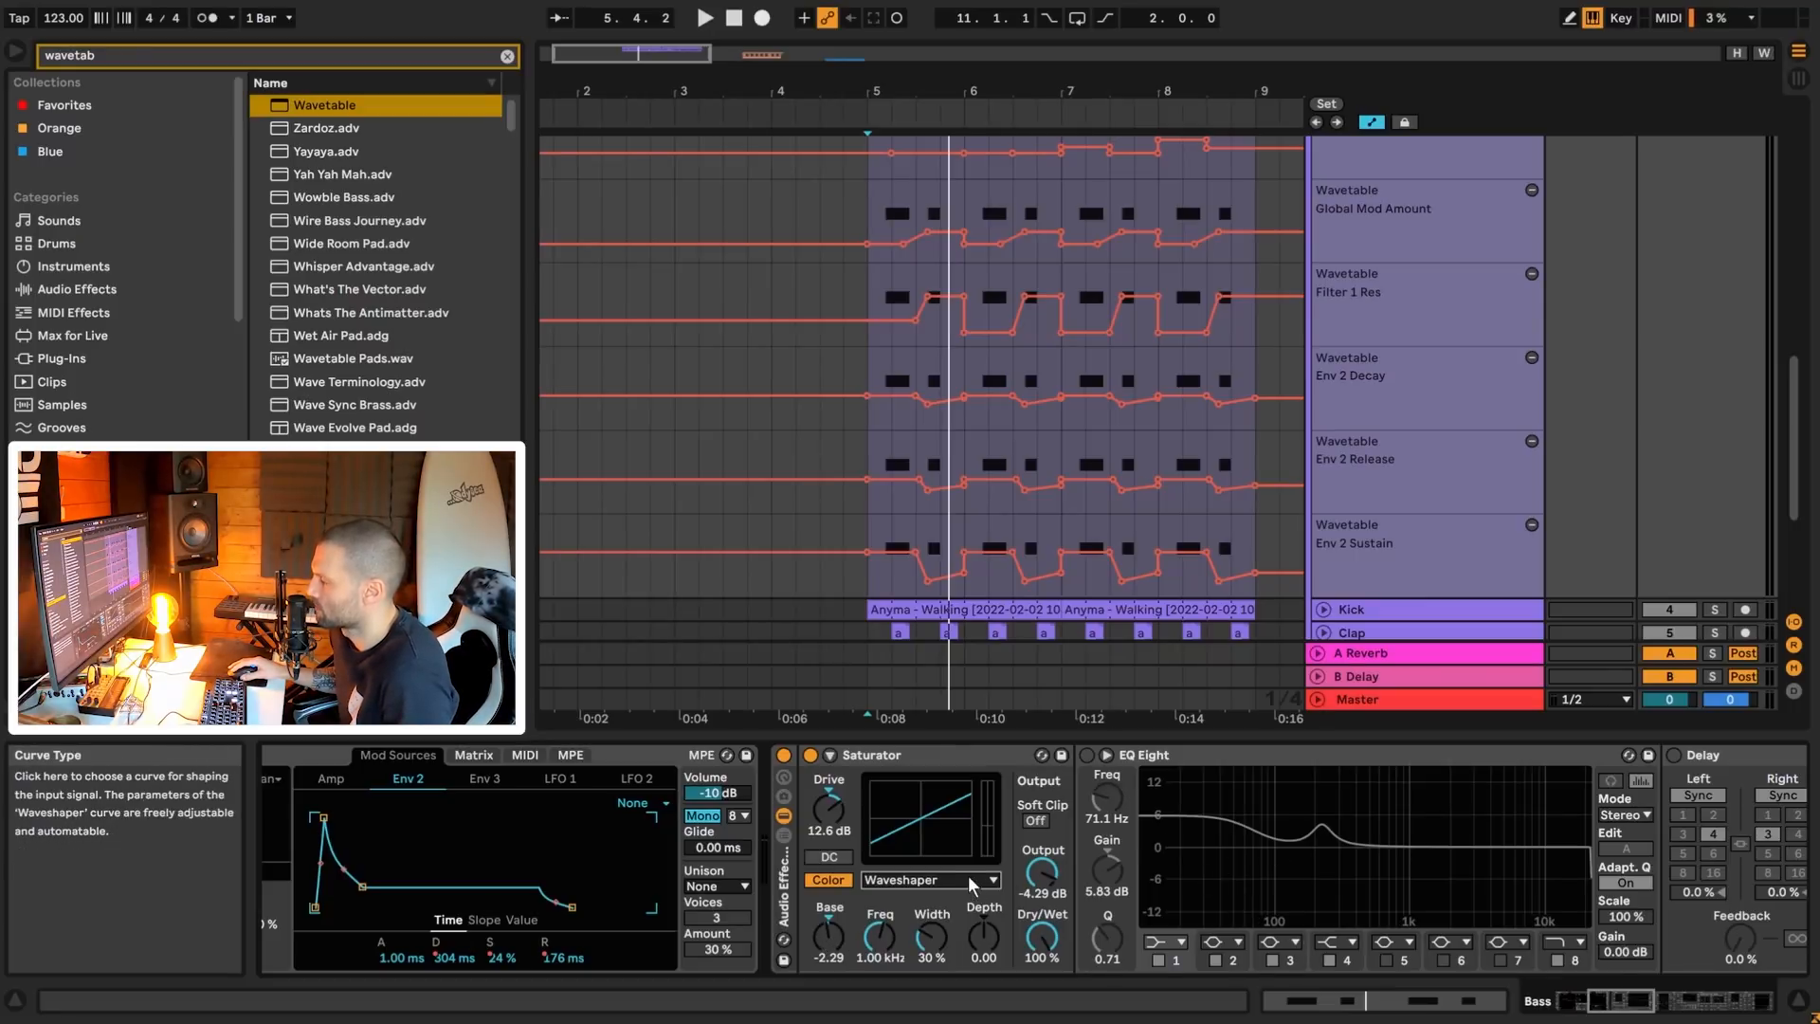
{"action": "left_click", "coordinate": [901, 838]}
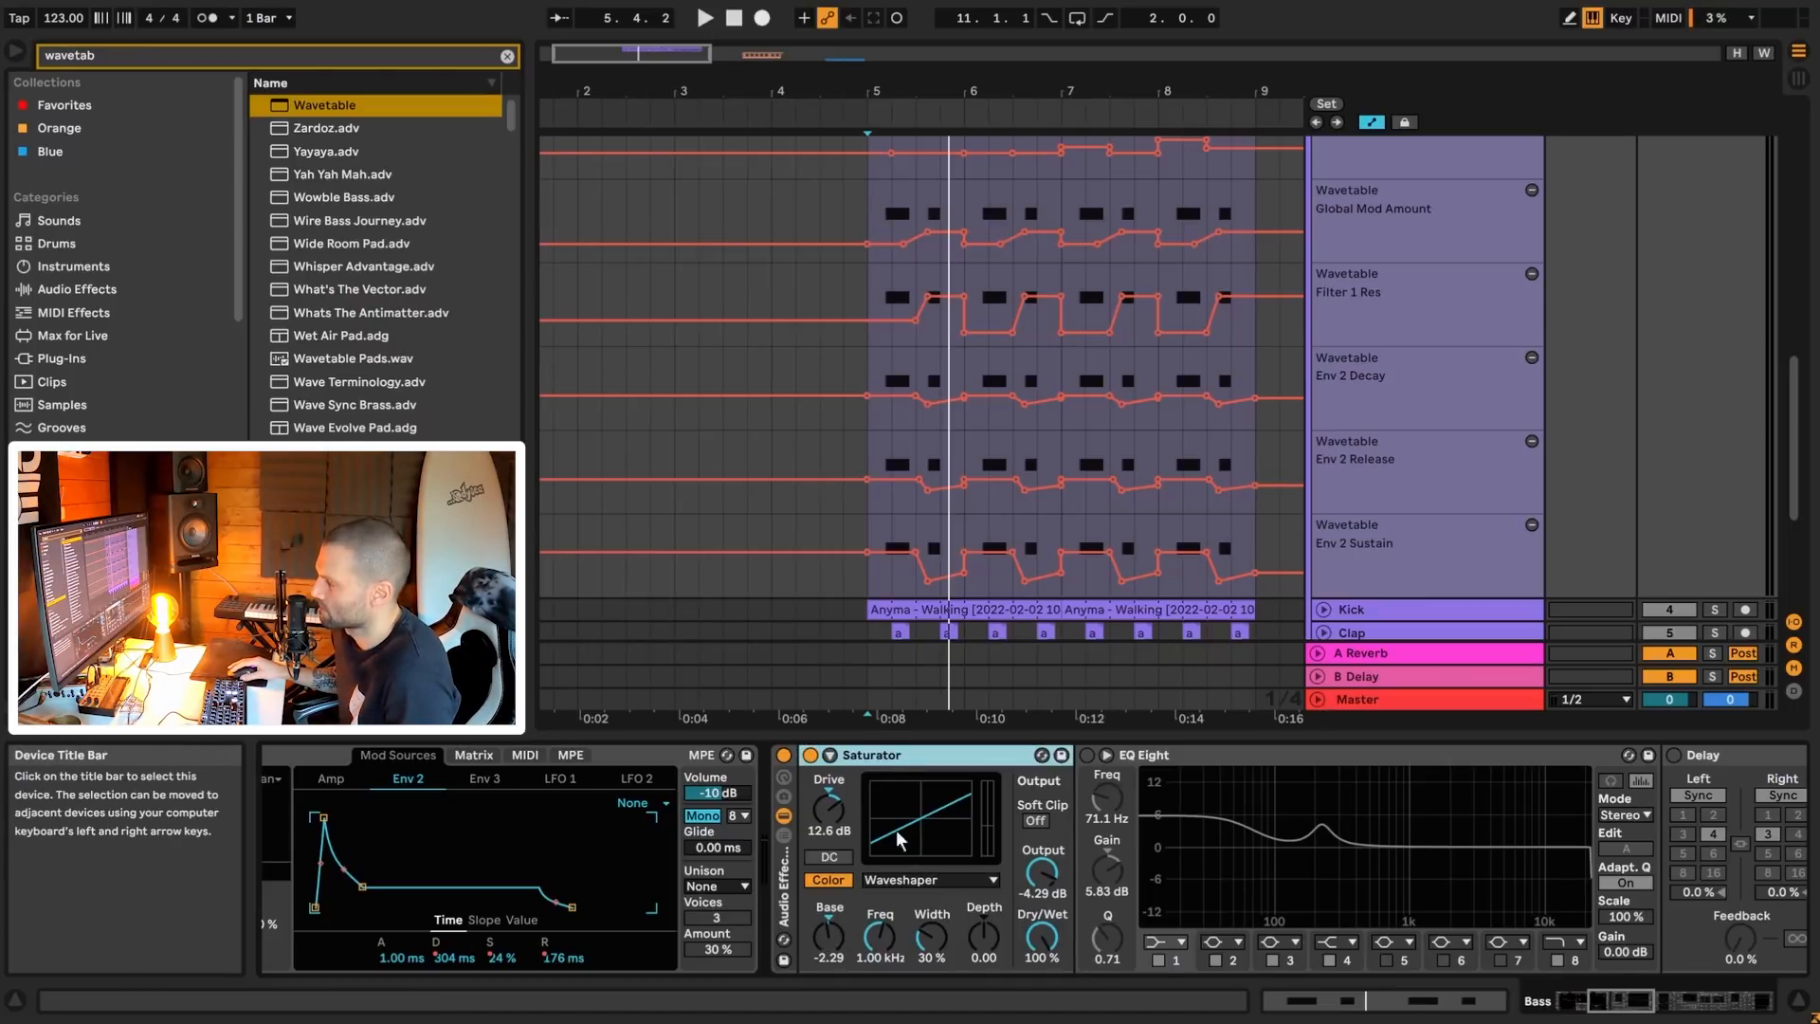
- Audition Saturator's Color Base at 34.9 and at -36.0 while playing the bass, undoing each change to compare the sound
{"action": "left_click", "coordinate": [834, 942]}
{"action": "left_click_drag", "start_coordinate": [829, 938], "coordinate": [829, 921]}
{"action": "key", "text": "space"}
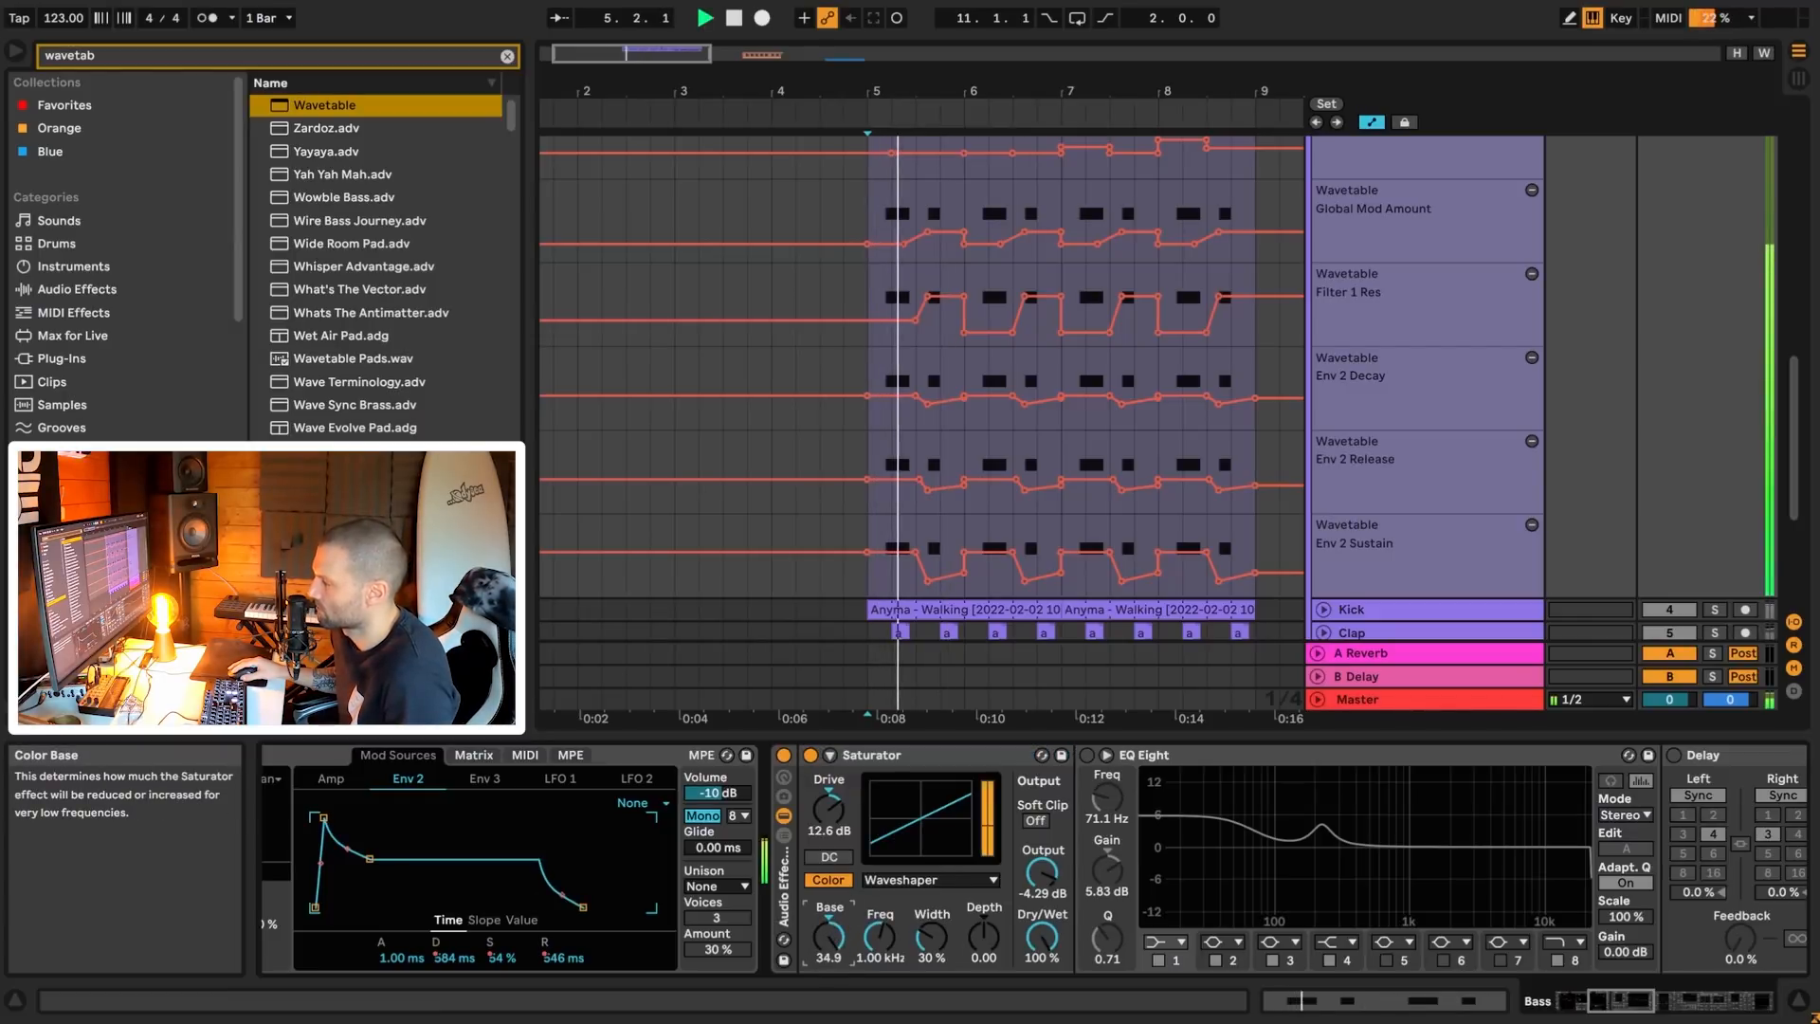
{"action": "key", "text": "space"}
{"action": "key", "text": "ctrl+z"}
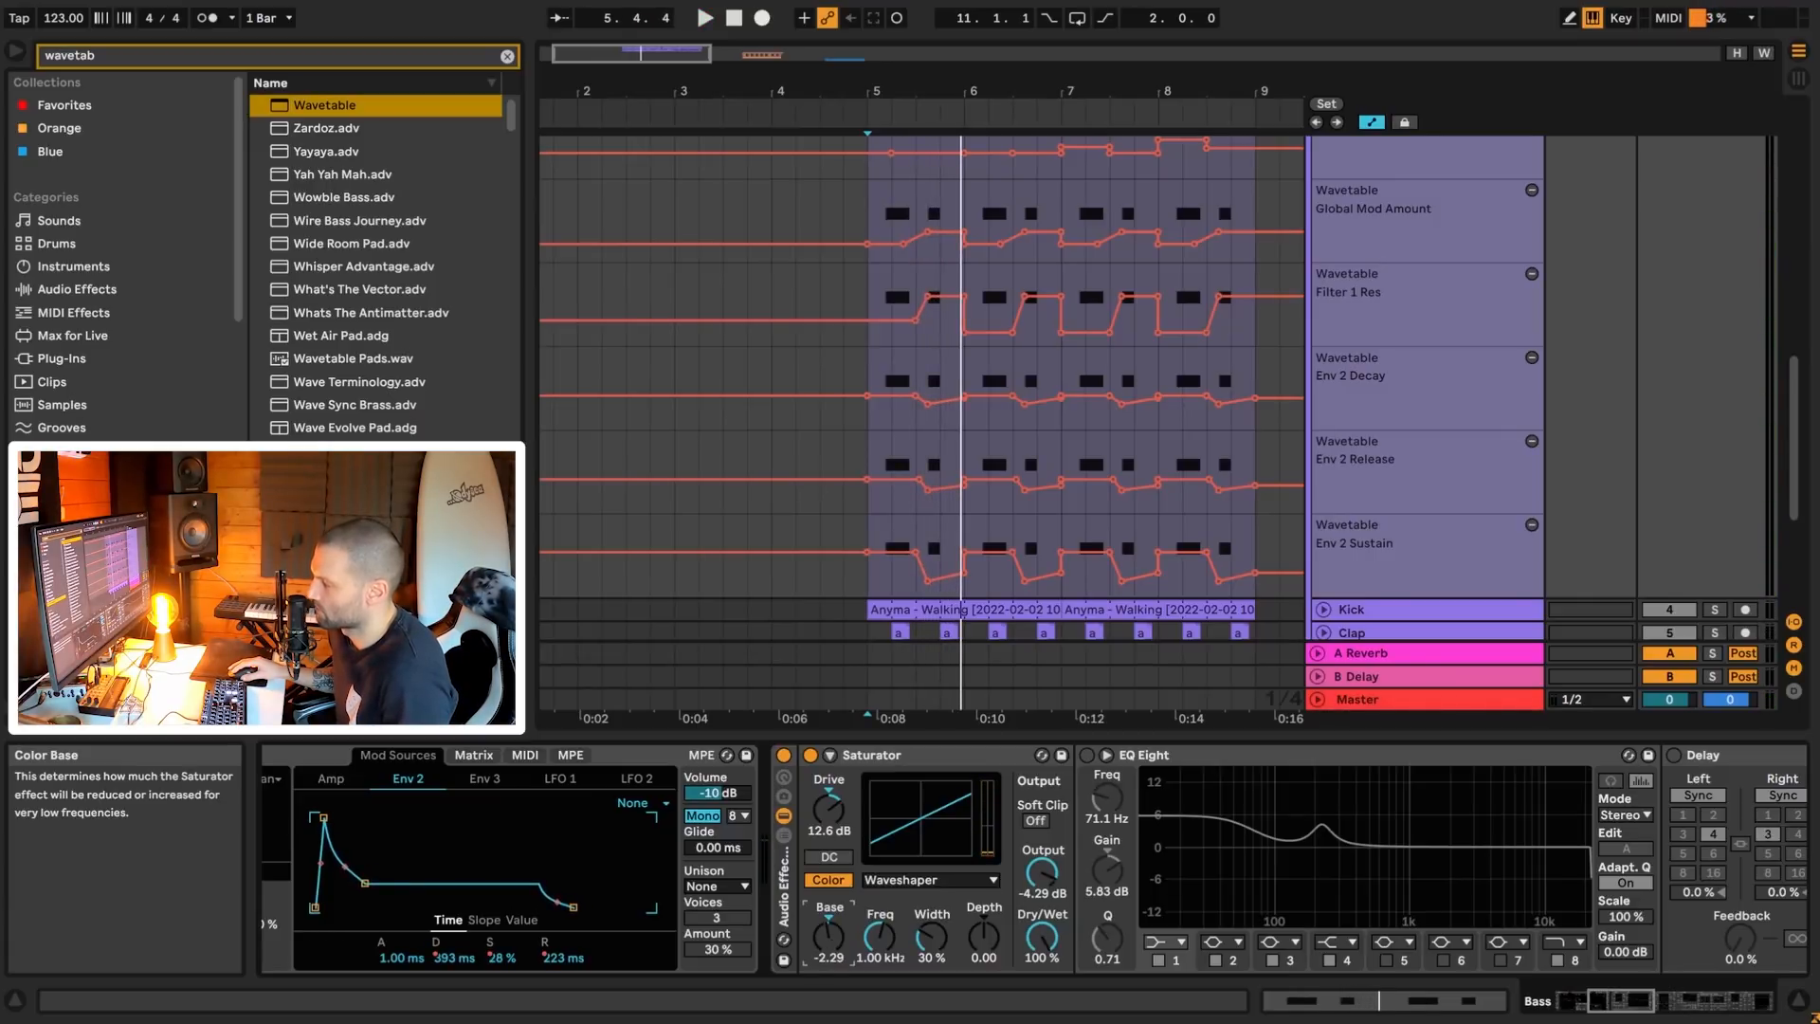
{"action": "key", "text": "space"}
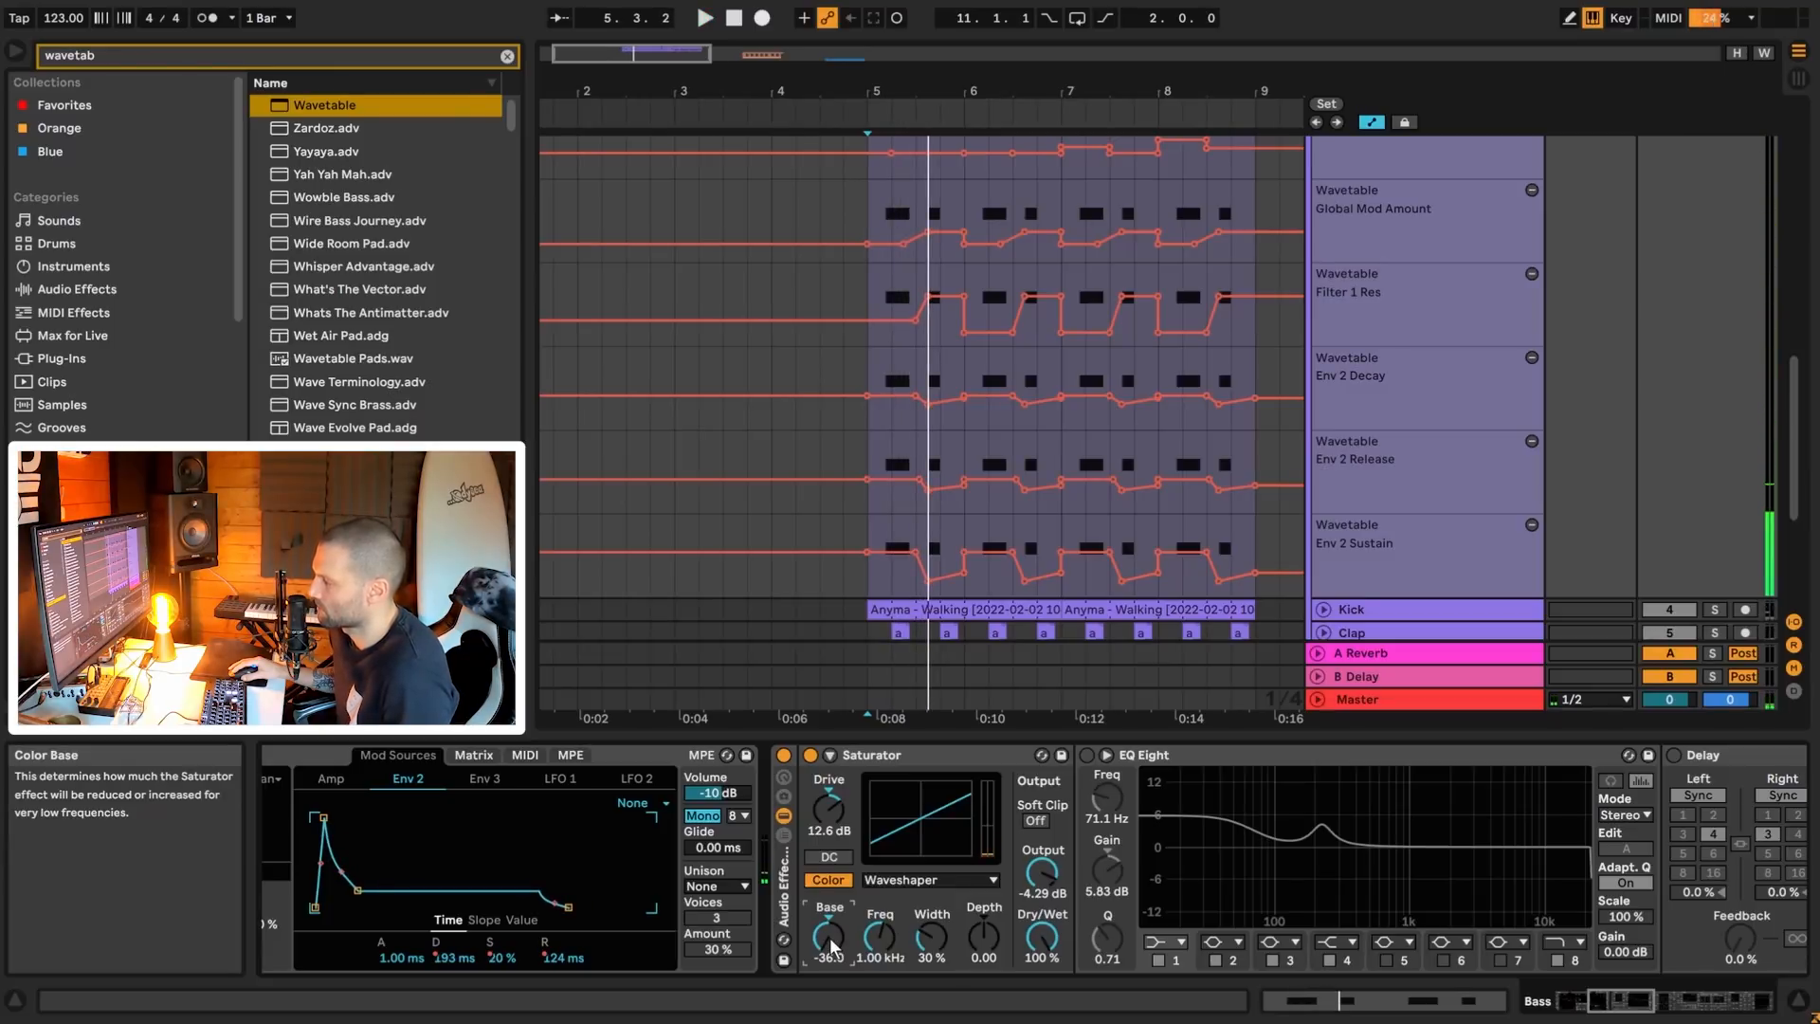
{"action": "mouse_move", "coordinate": [828, 937]}
{"action": "left_mouse_down"}
{"action": "mouse_move", "coordinate": [828, 904]}
{"action": "mouse_move", "coordinate": [832, 949]}
{"action": "left_mouse_up"}
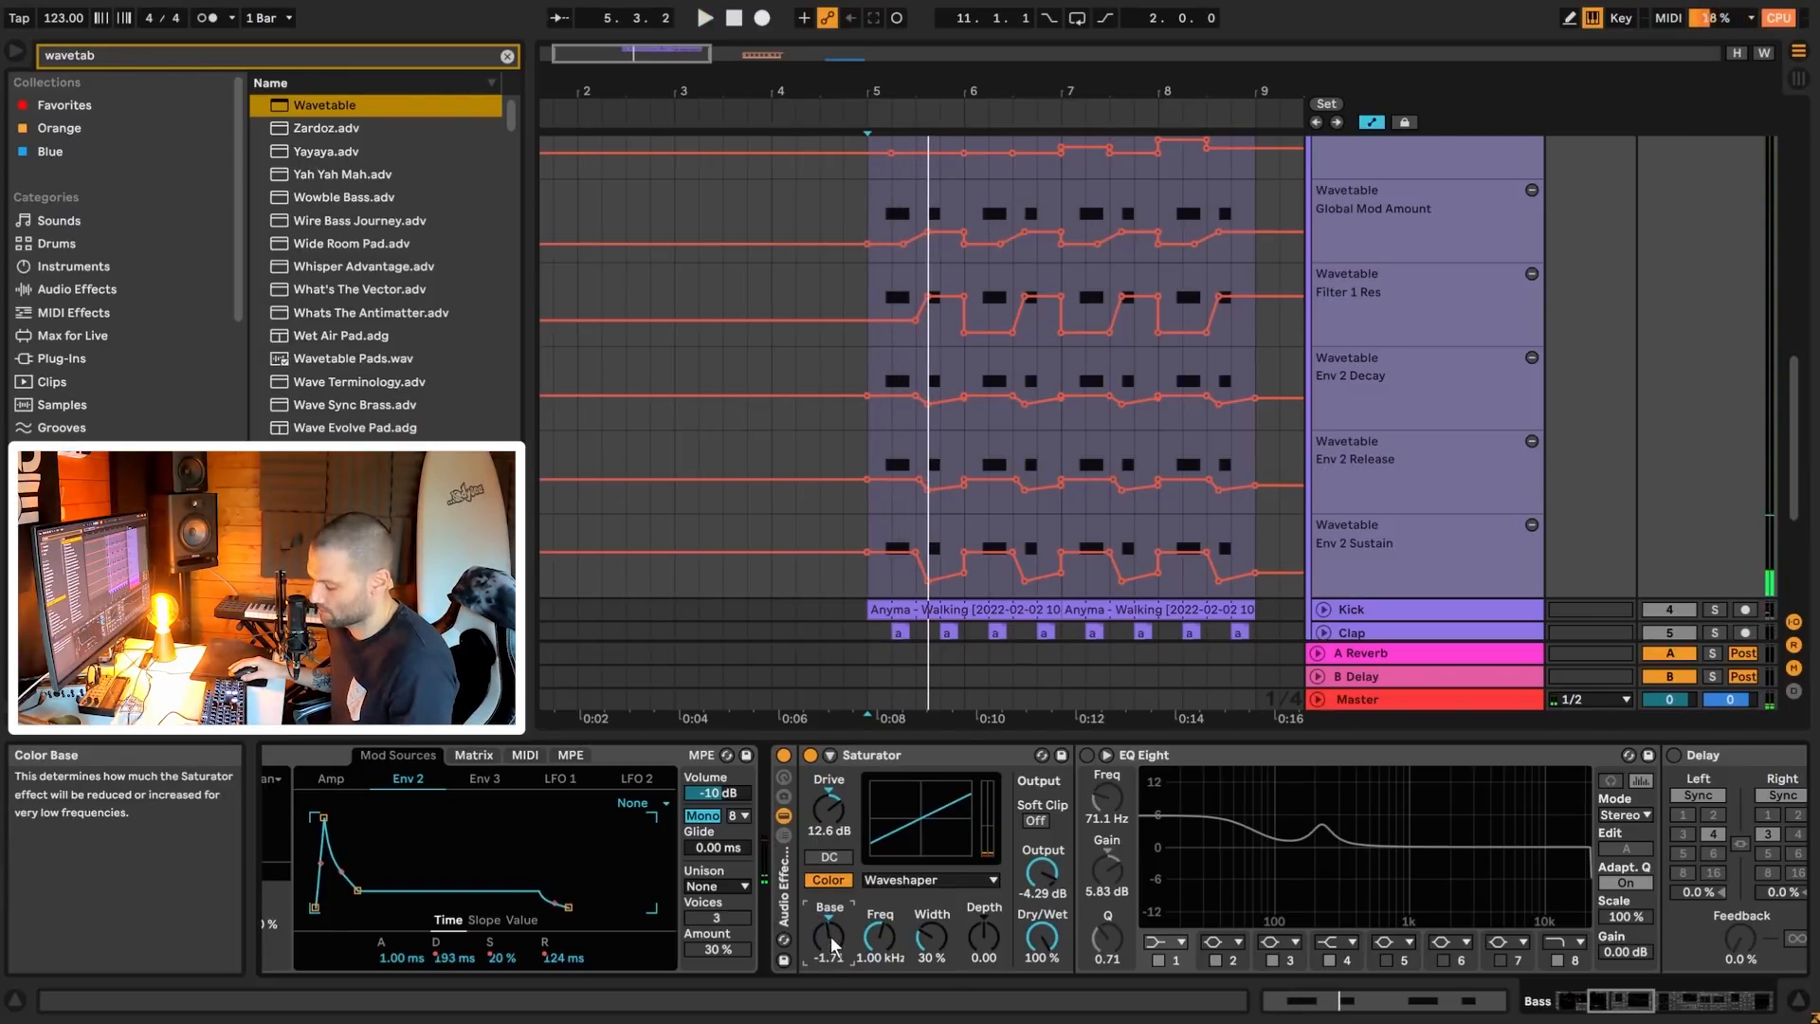
- Turn on EQ Eight on the Bass track and select its second band for inspection
{"action": "left_click", "coordinate": [1087, 754]}
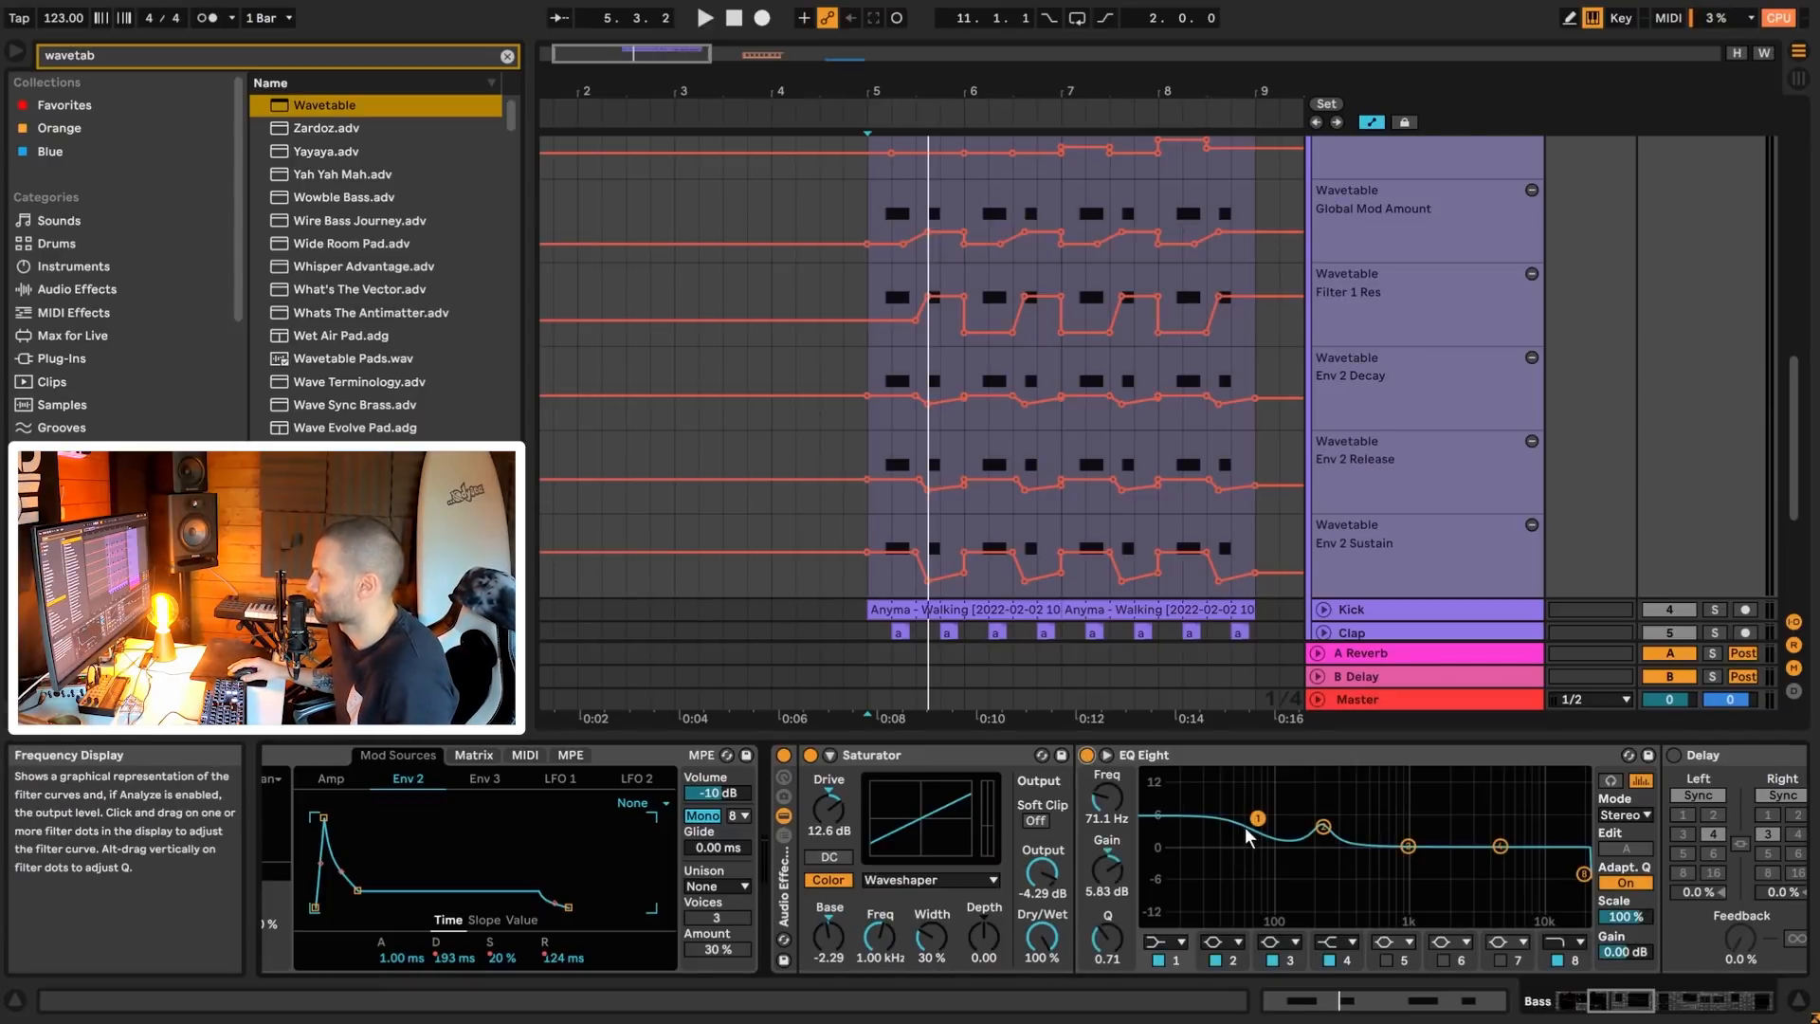
{"action": "left_click", "coordinate": [1324, 829]}
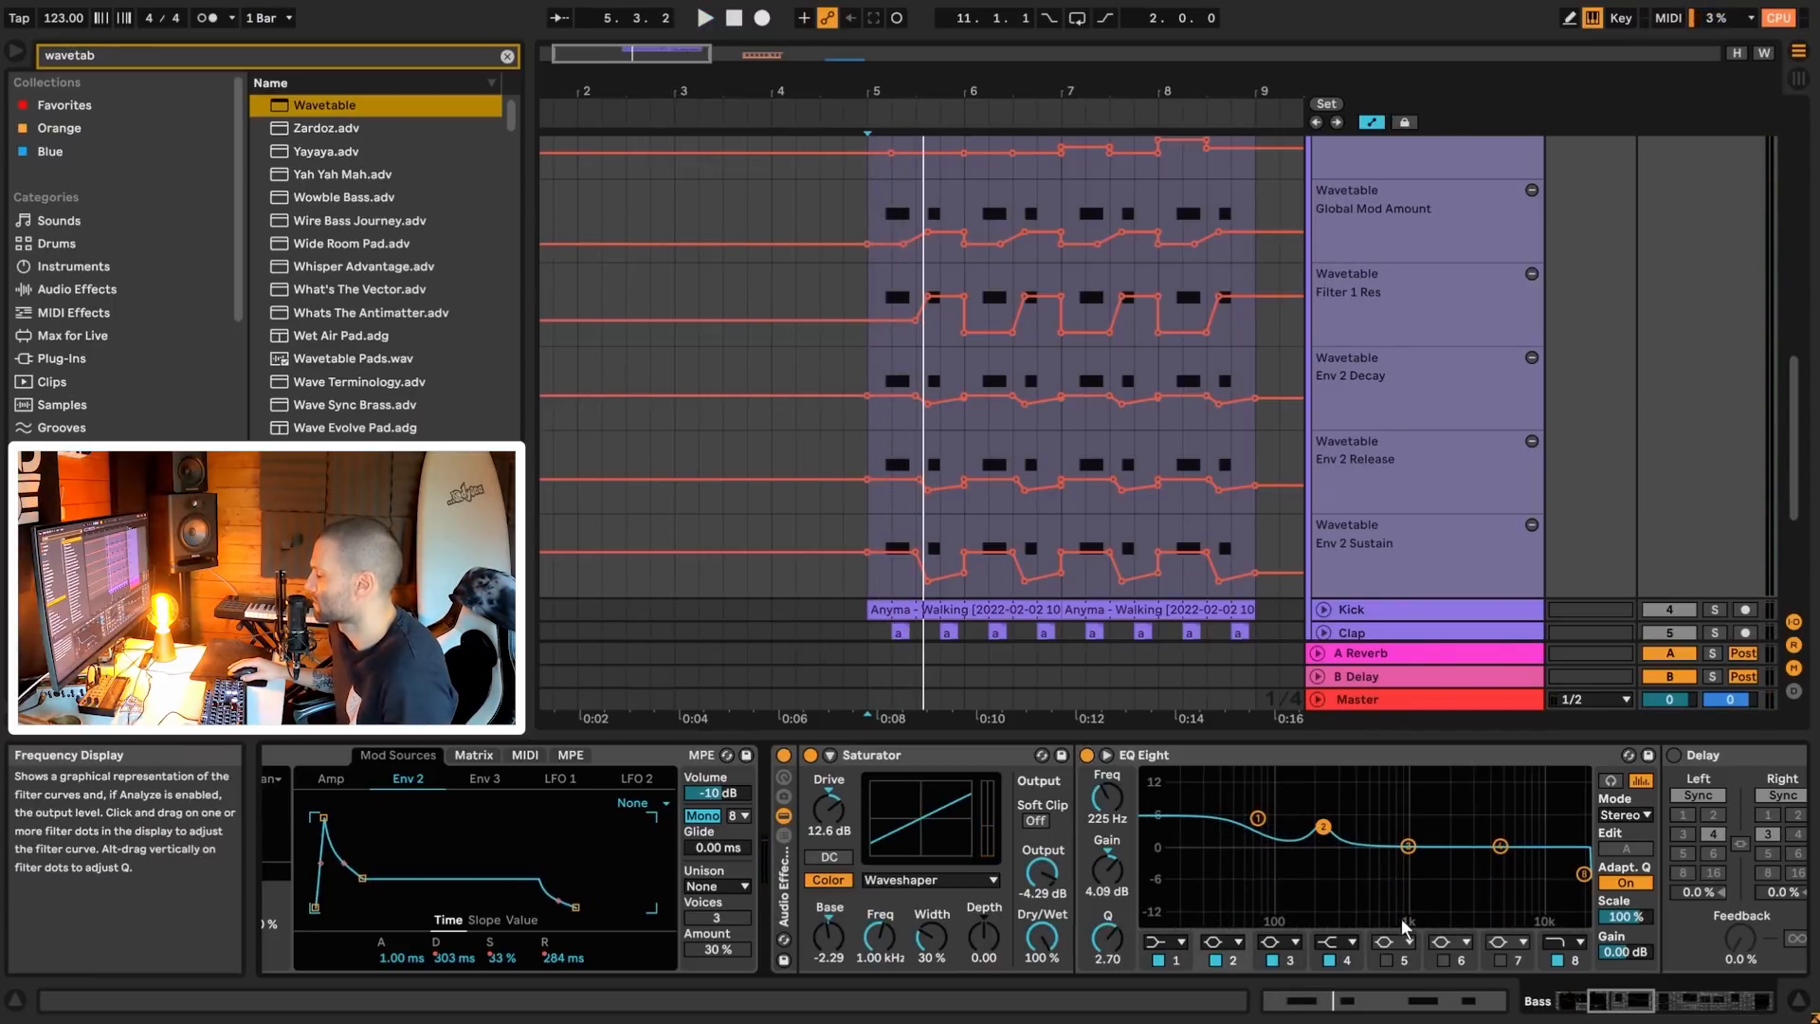
- Turn on Delay after EQ Eight and play the bass from 5.1.1 to hear its effect
{"action": "scroll", "coordinate": [1404, 924], "scroll_direction": "right", "scroll_amount": 8}
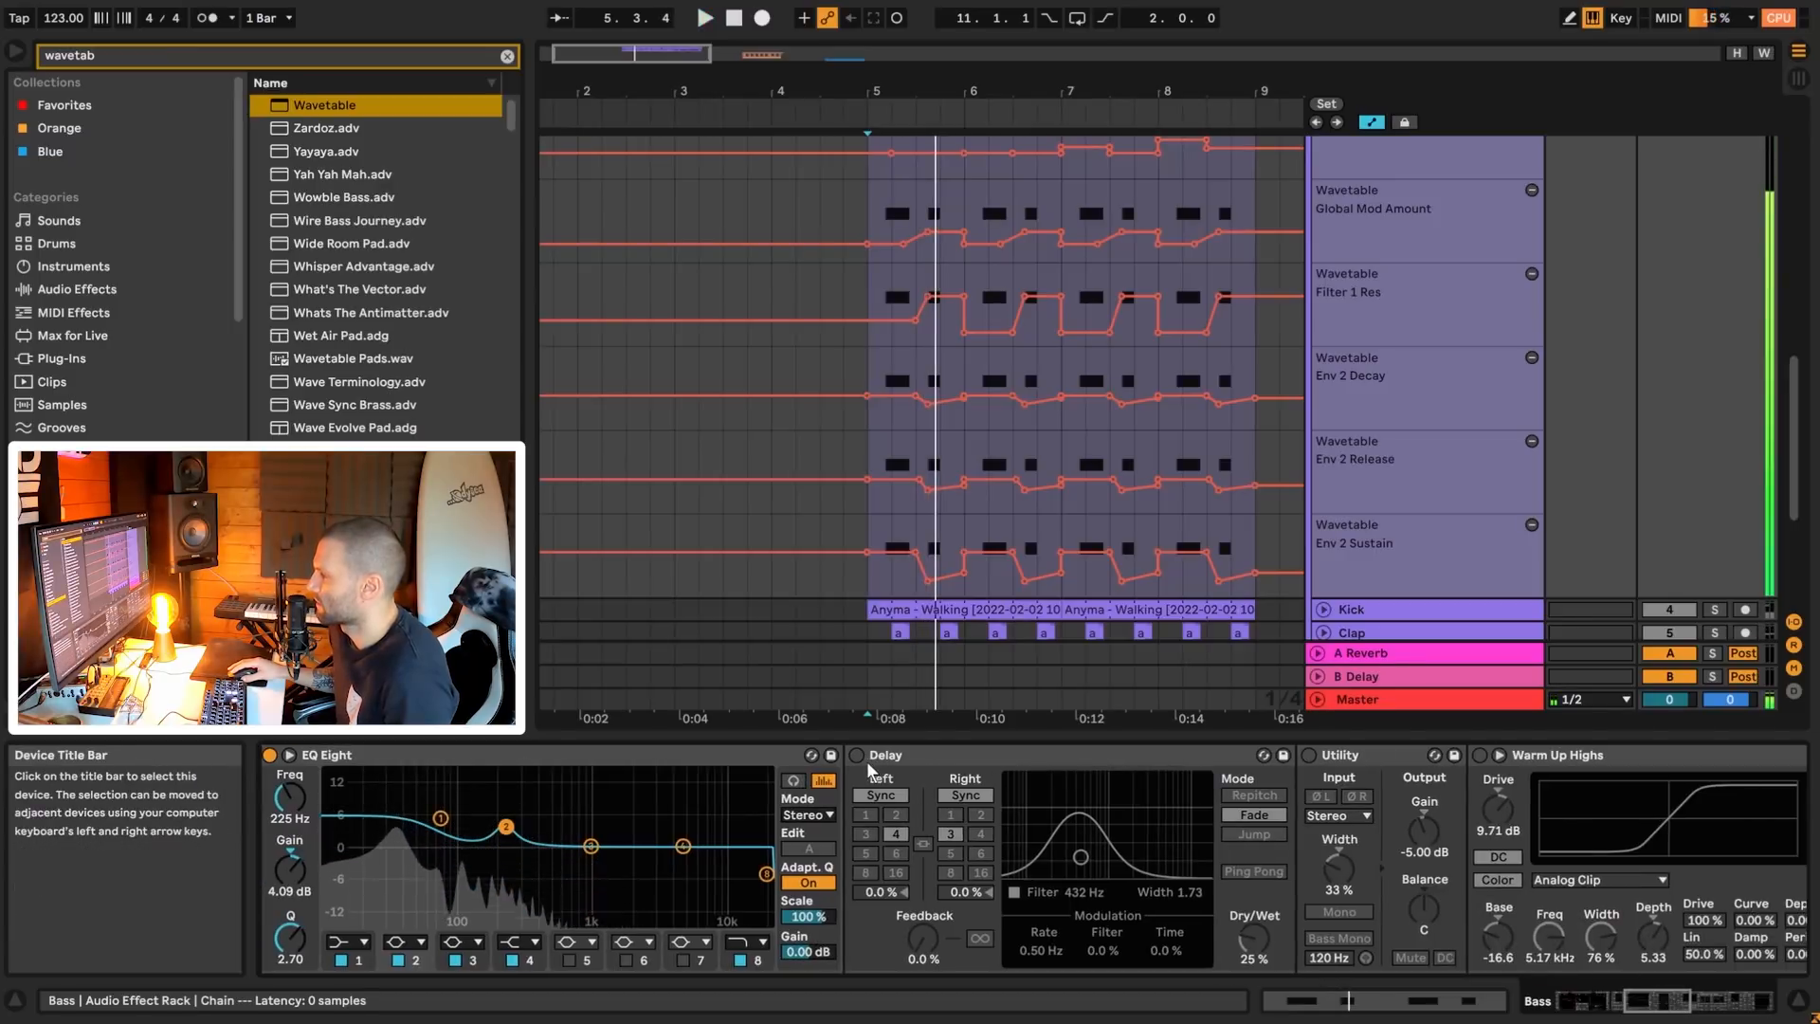
{"action": "left_click", "coordinate": [856, 754]}
{"action": "left_click", "coordinate": [1003, 755]}
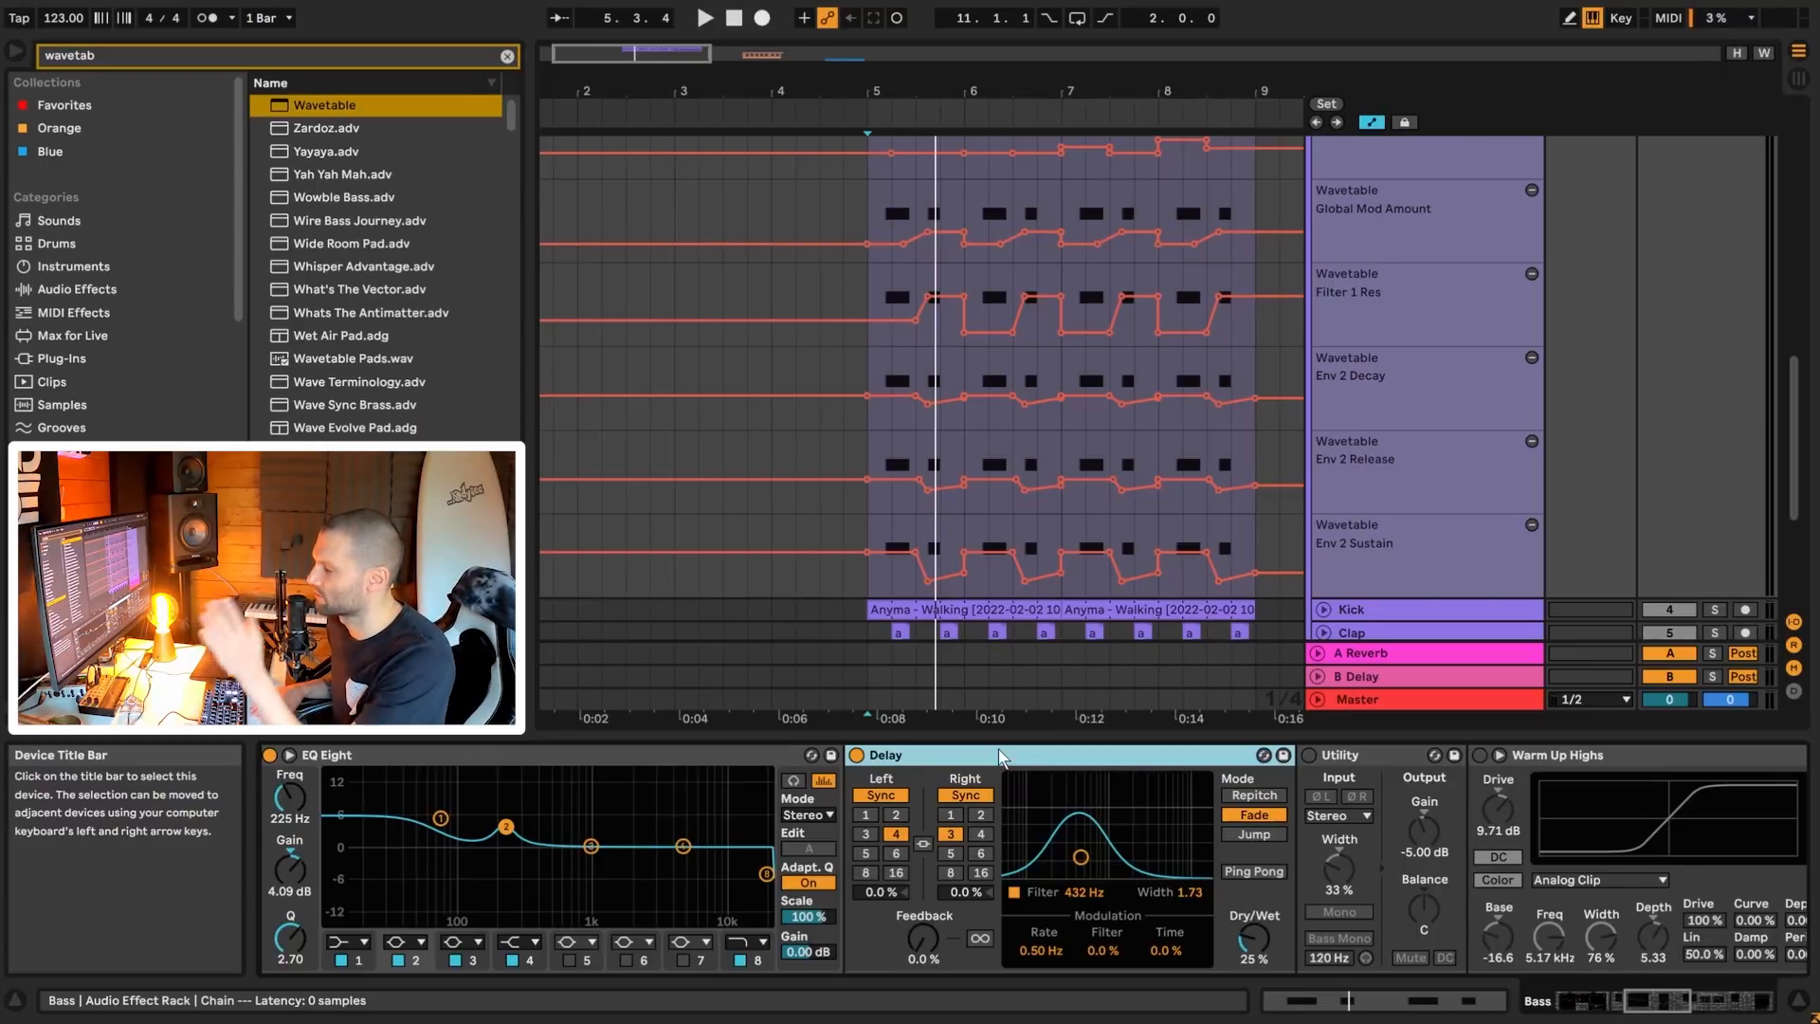
{"action": "key", "text": "space"}
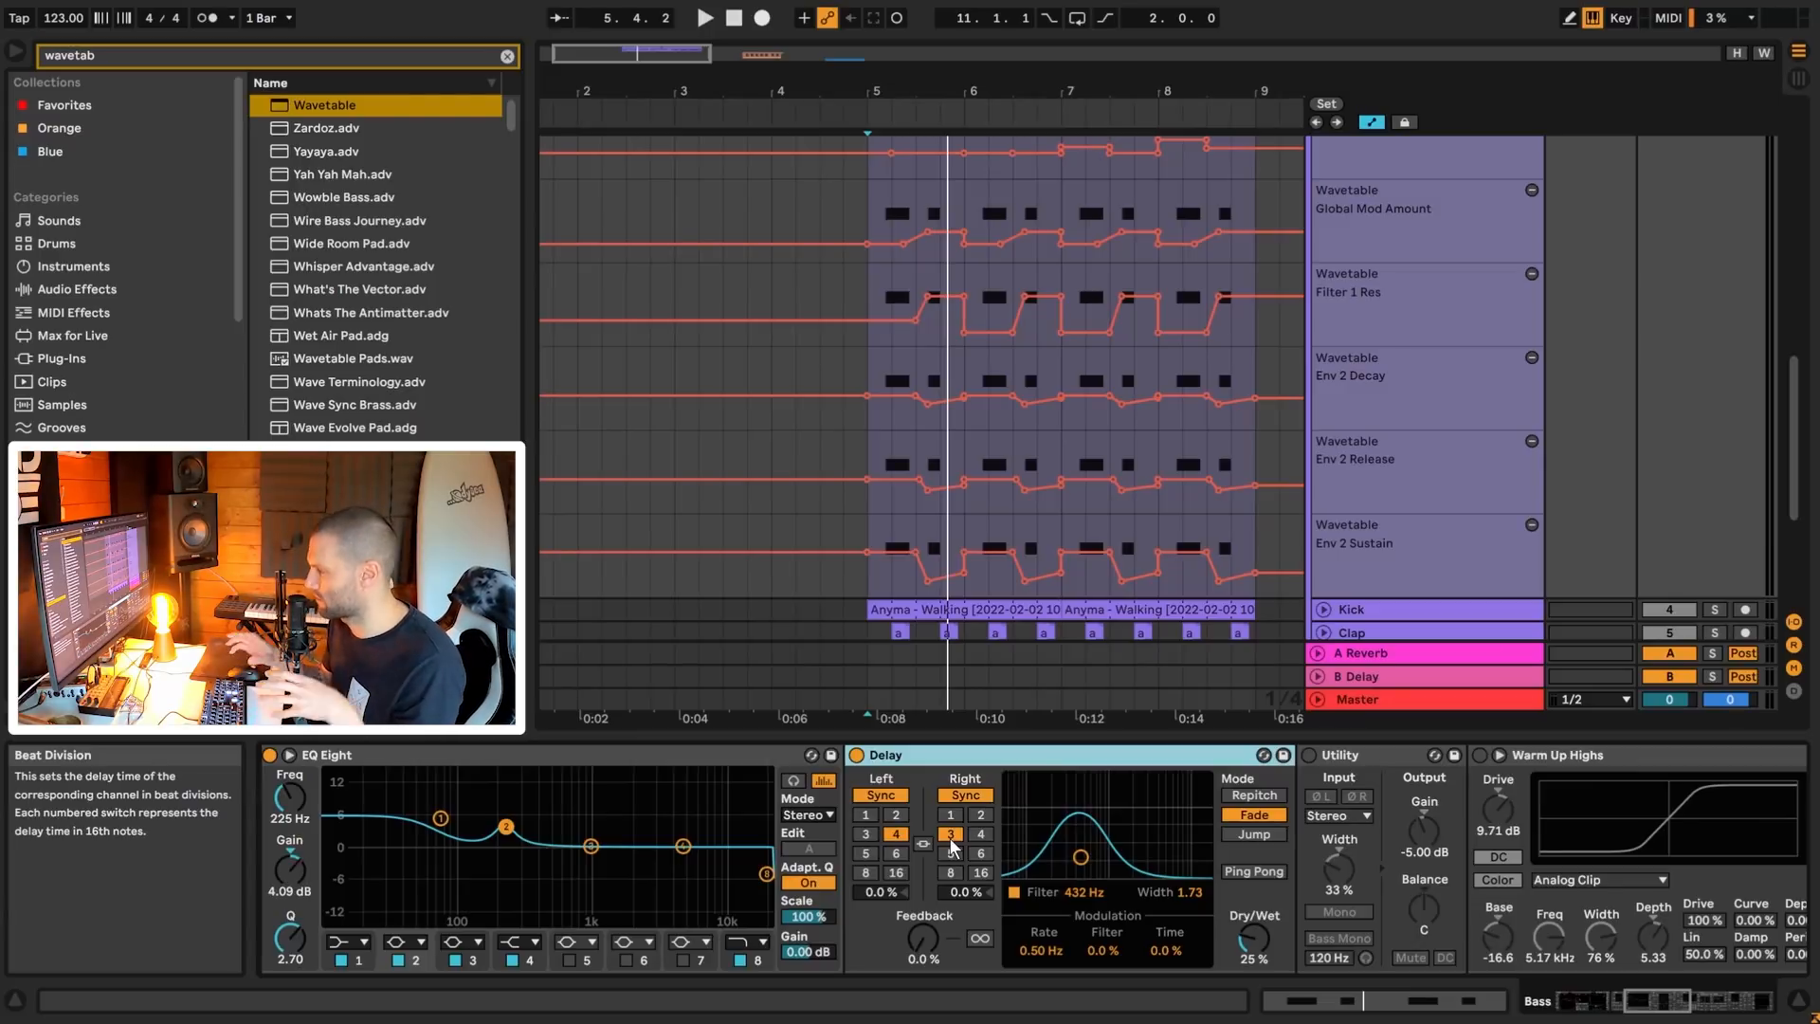
{"action": "key", "text": "space"}
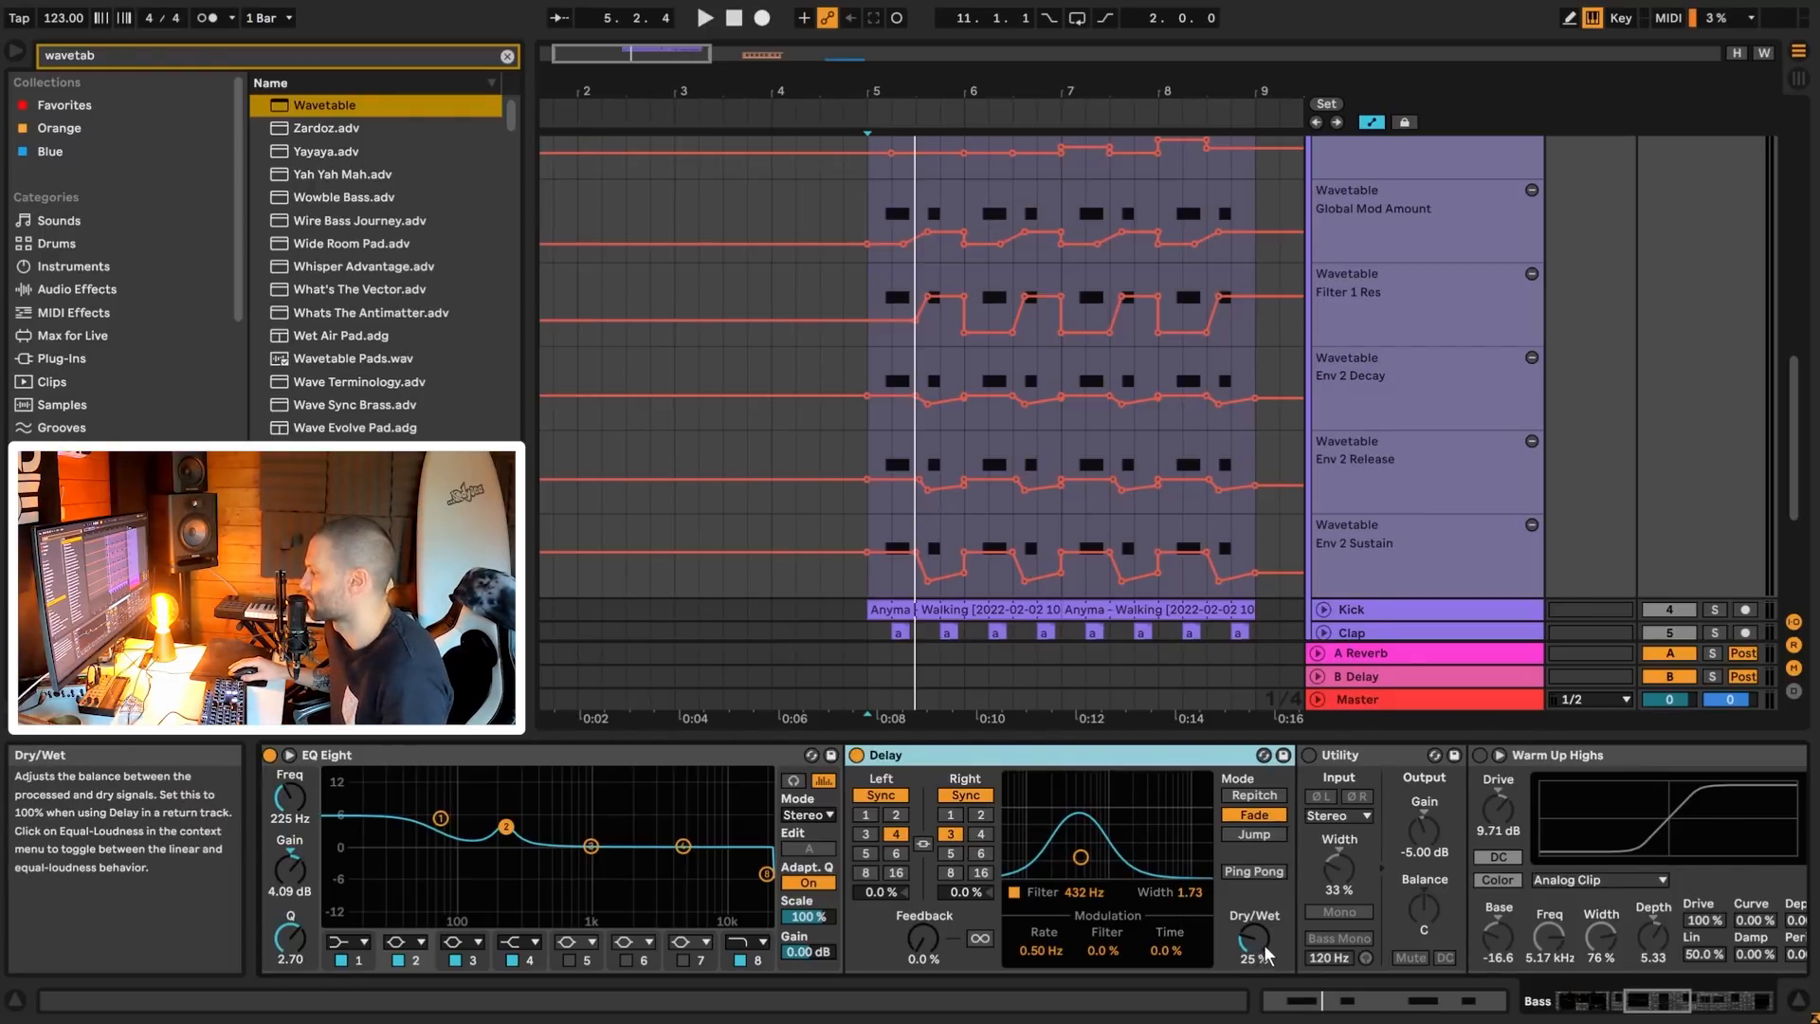
- Turn on Utility and play the bass from 5.1.1, comparing the sound with Utility off and on
{"action": "left_click_drag", "start_coordinate": [1657, 1001], "coordinate": [1672, 1001]}
{"action": "left_click", "coordinate": [955, 755]}
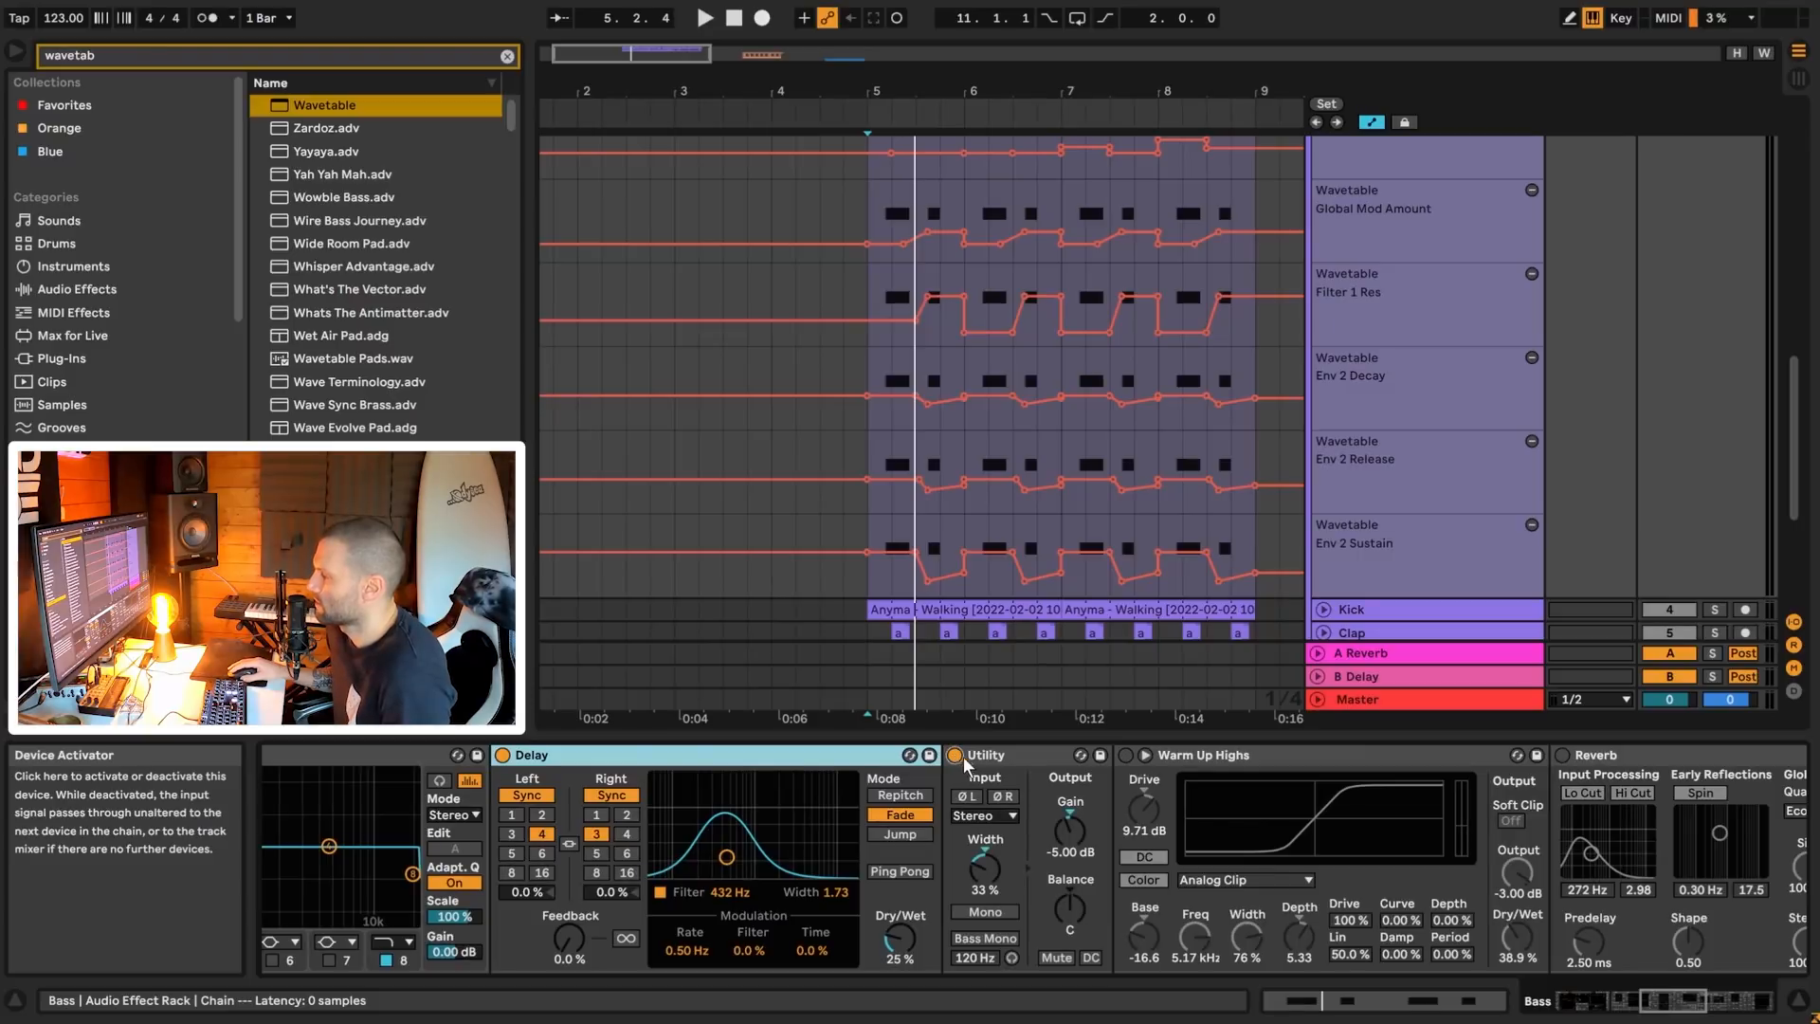
{"action": "key", "text": "space"}
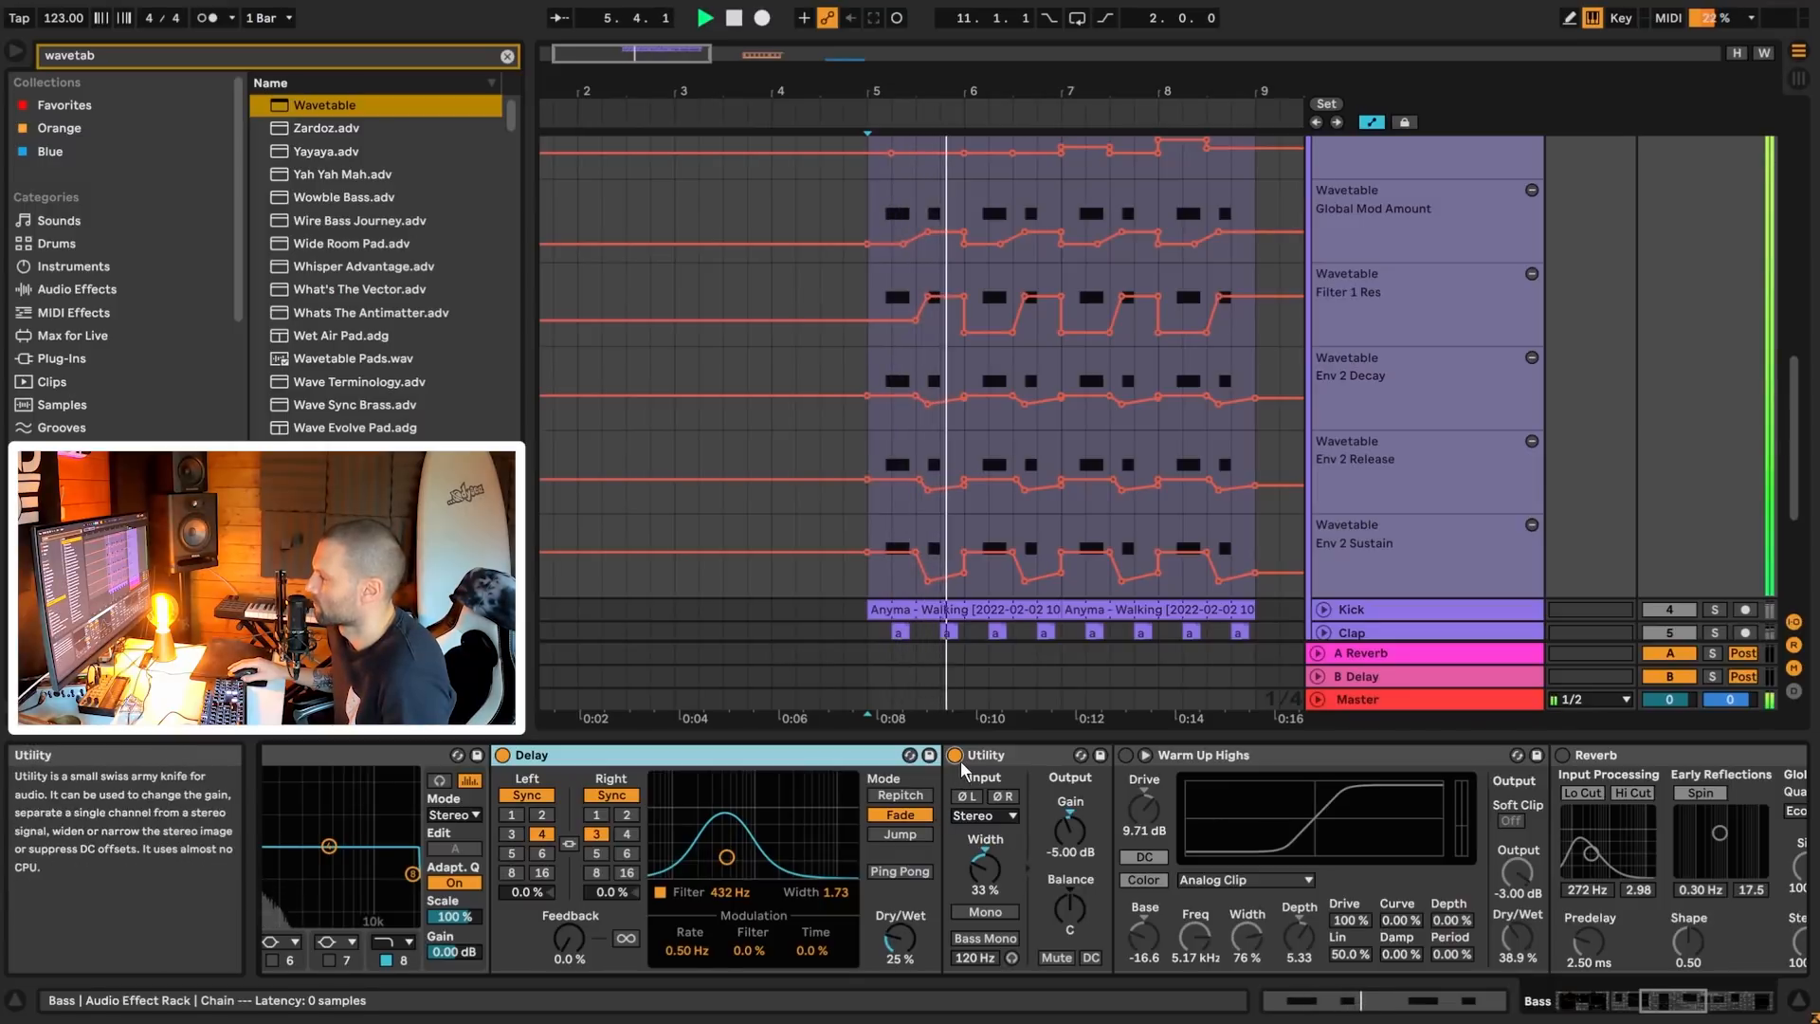
{"action": "left_click", "coordinate": [955, 755]}
{"action": "key", "text": "space"}
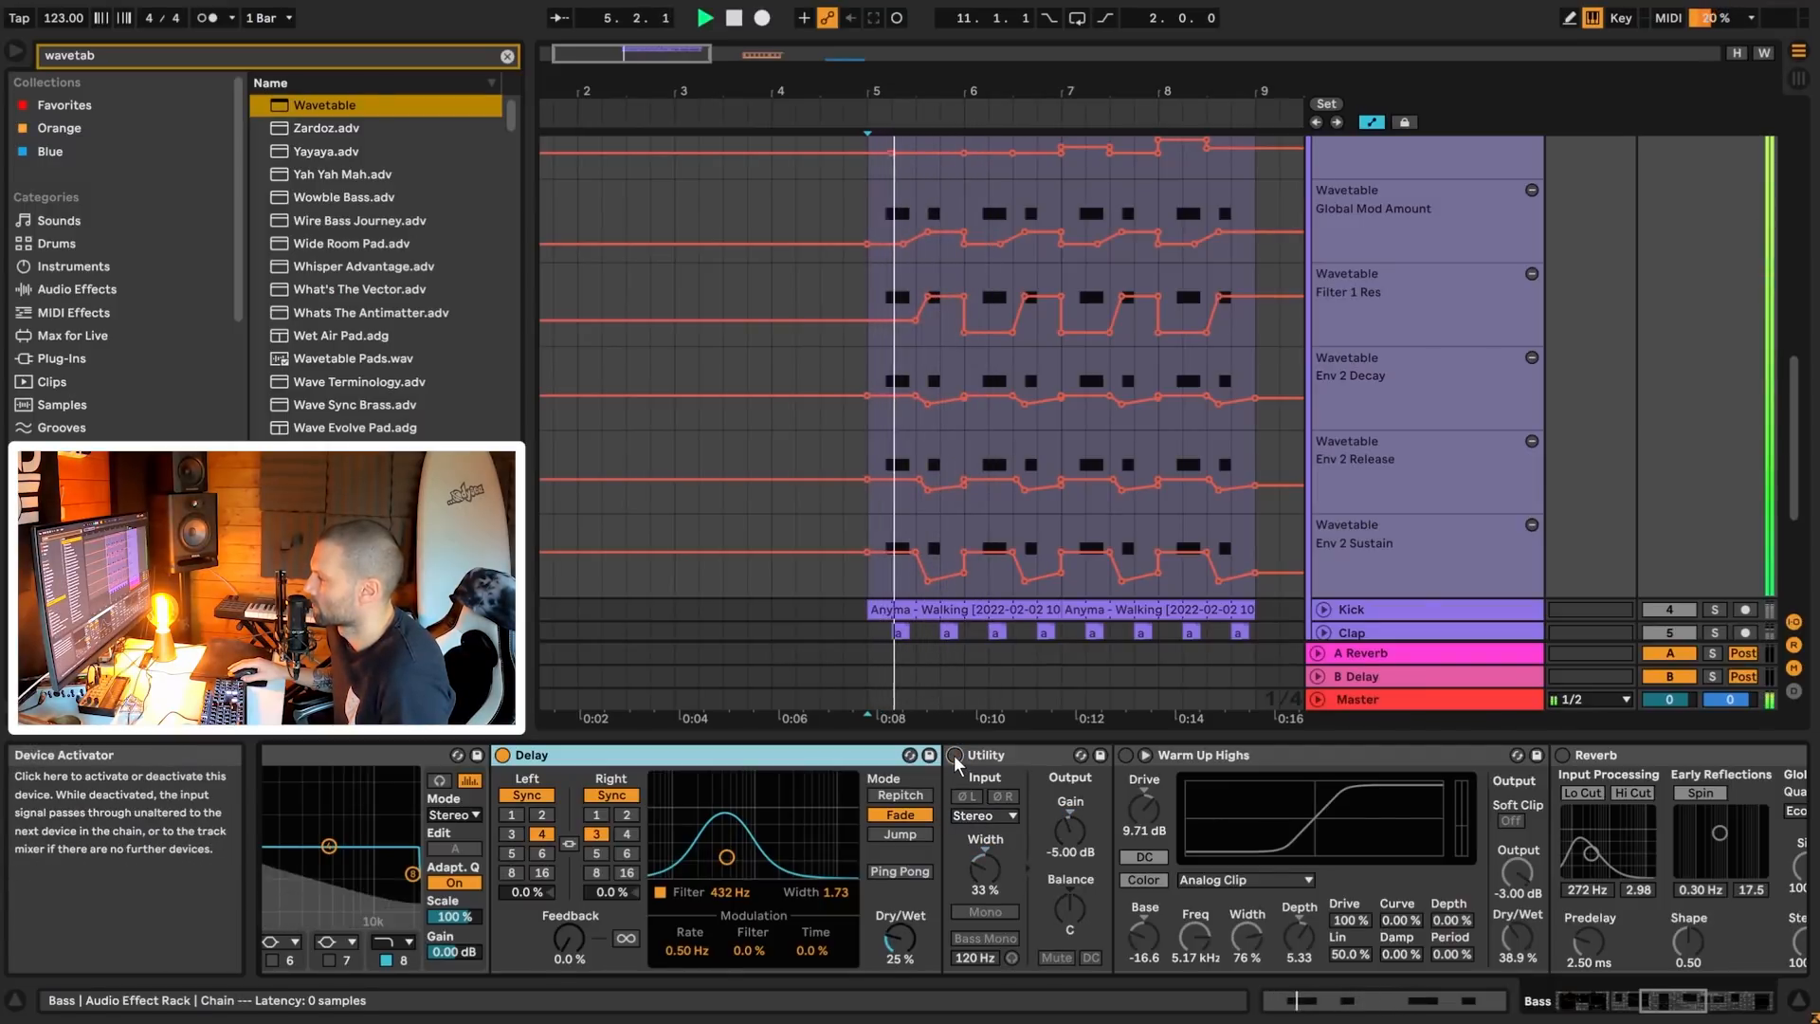
{"action": "left_click", "coordinate": [954, 755]}
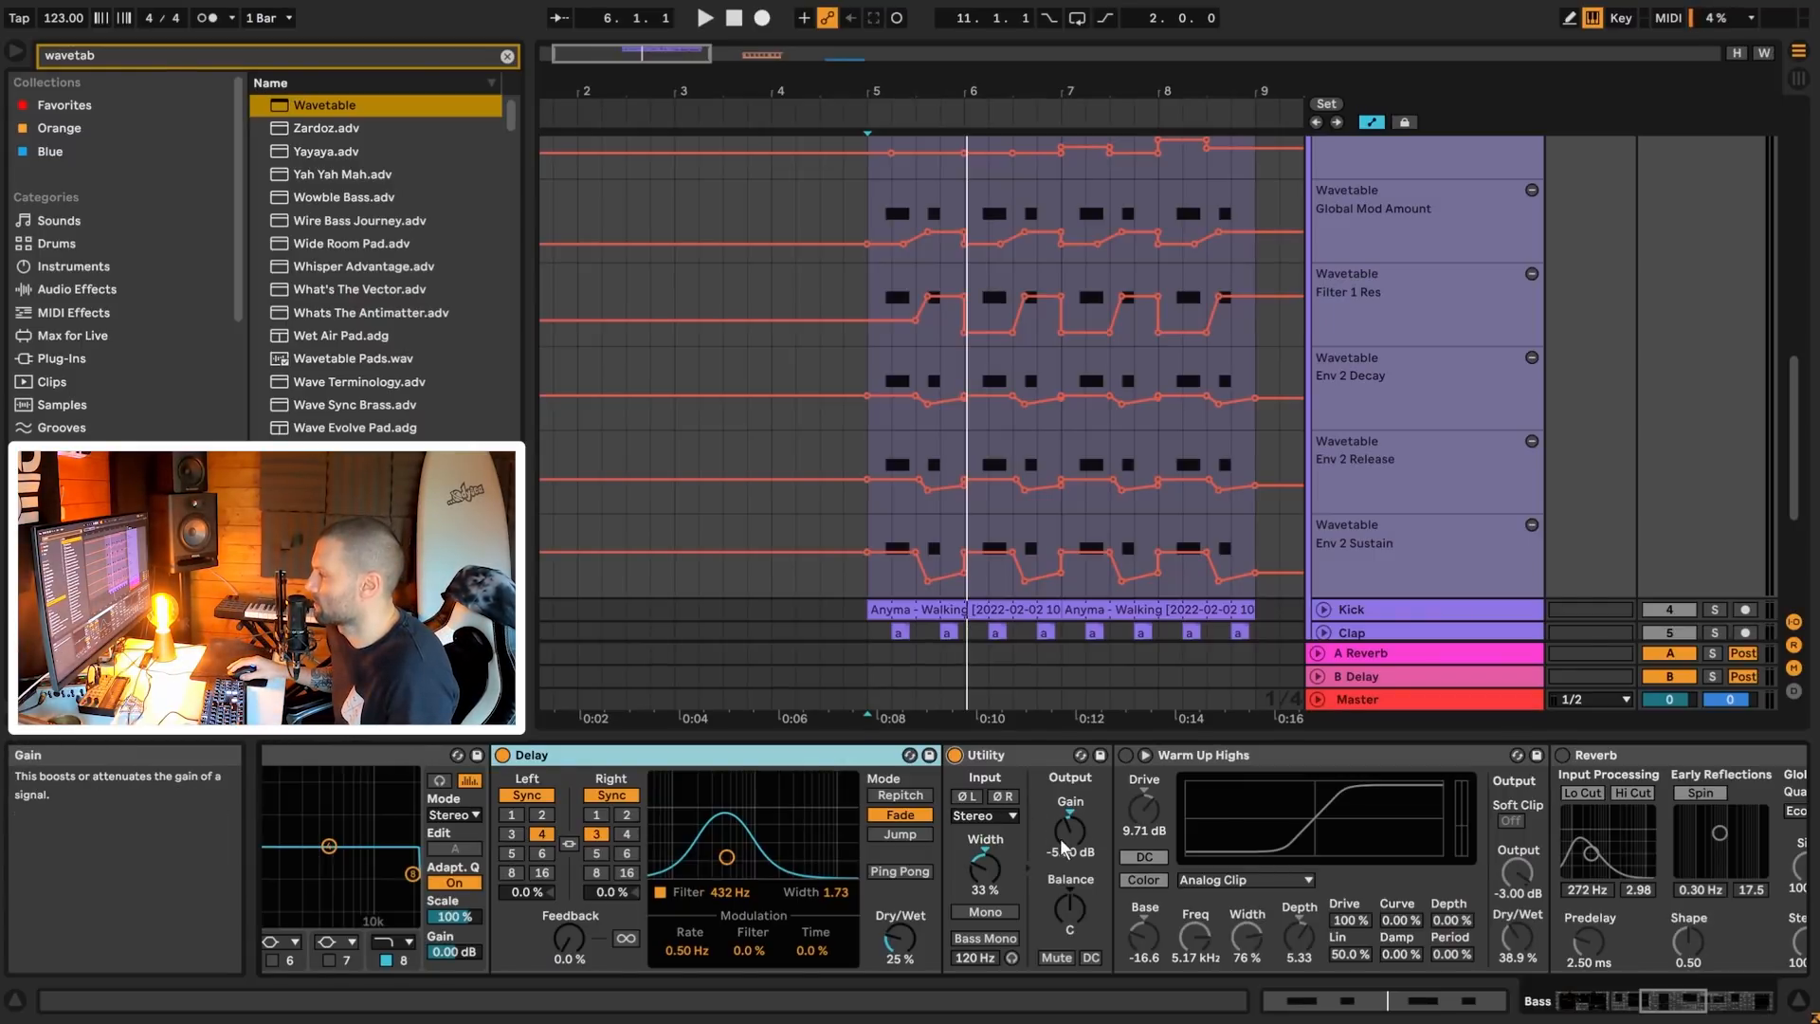
{"action": "left_click", "coordinate": [981, 755]}
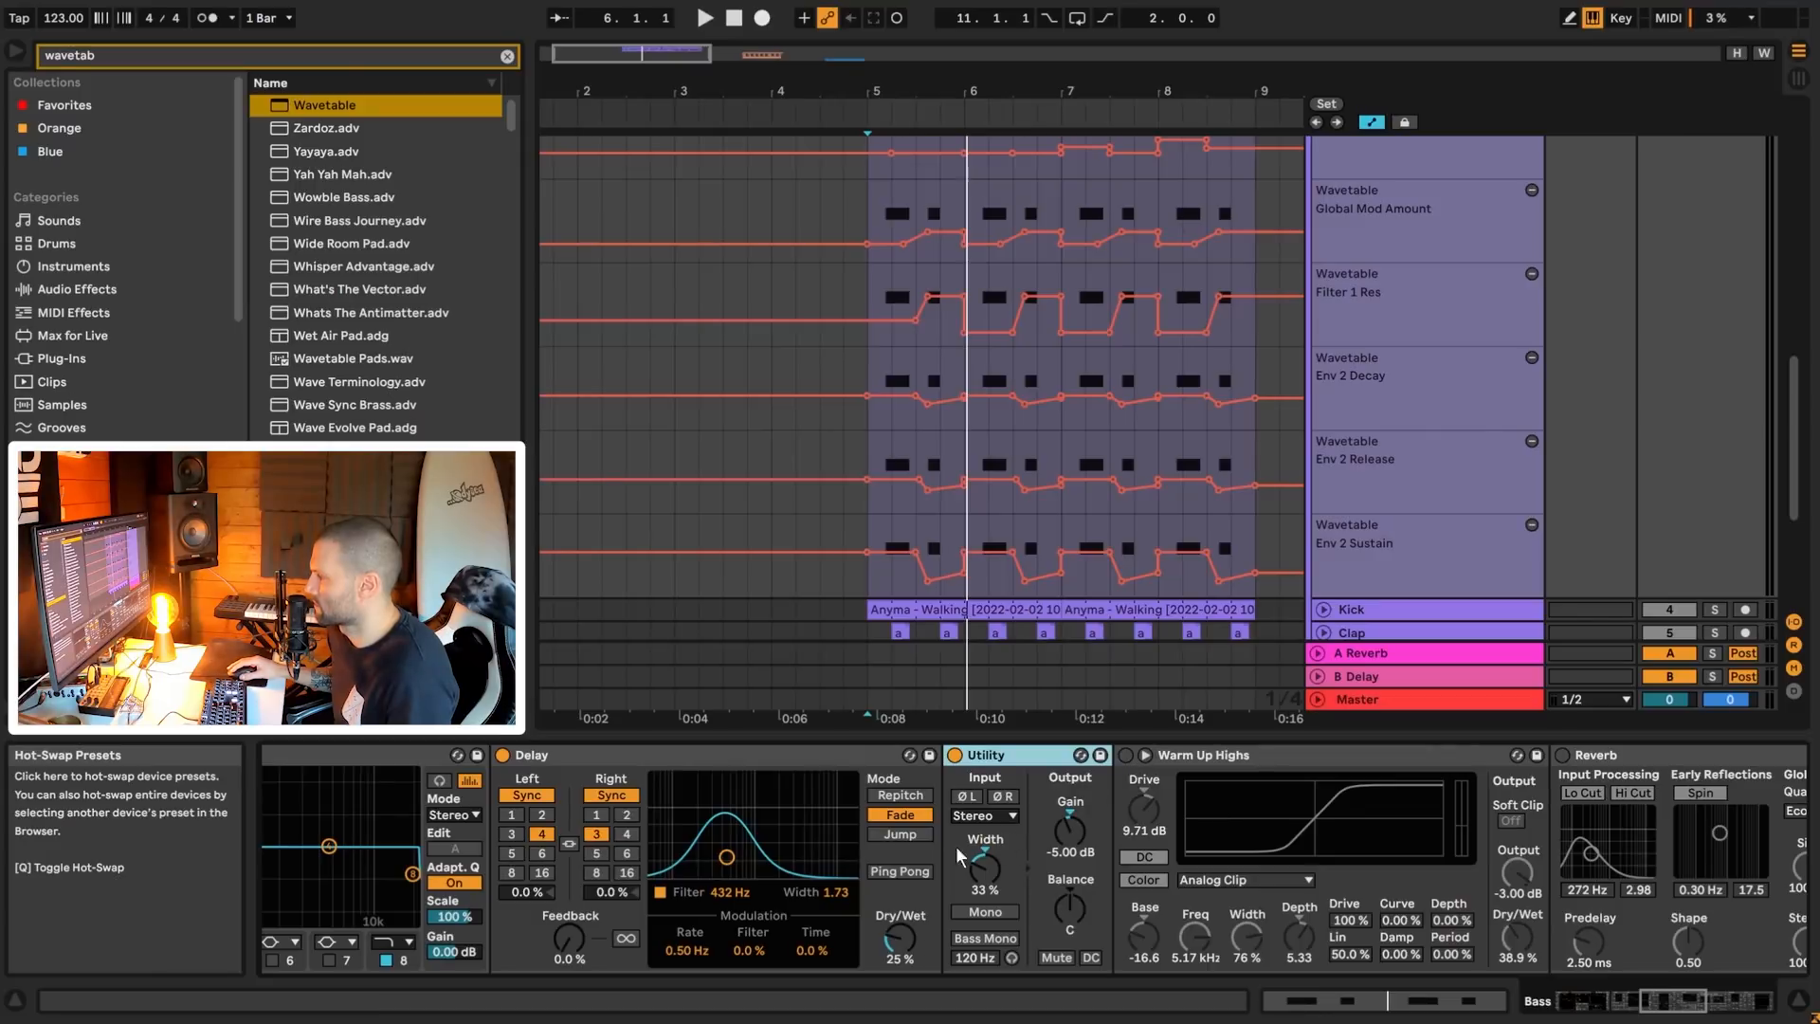
- Turn on the Warm Up Highs saturator and play the bass from 5.1.1, comparing the sound with it off and on
{"action": "left_click", "coordinate": [1126, 772]}
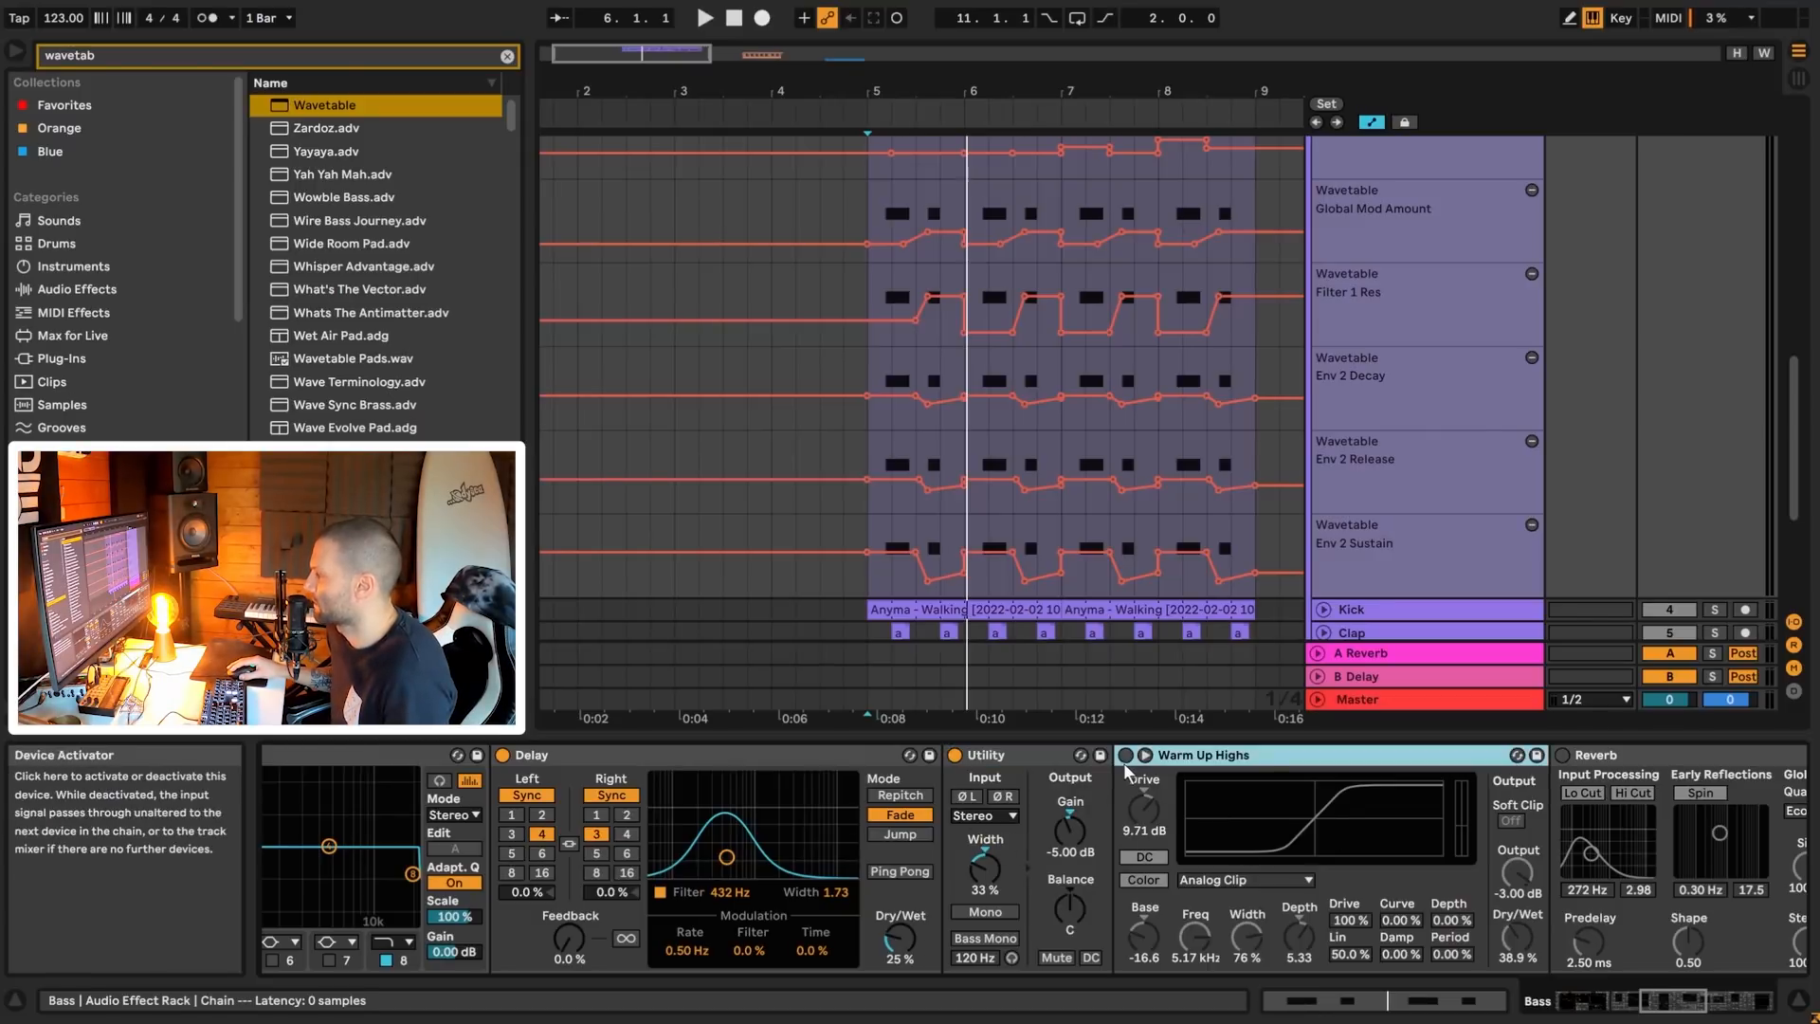
{"action": "left_click", "coordinate": [1126, 757]}
{"action": "left_click_drag", "start_coordinate": [1668, 1001], "coordinate": [1682, 1001]}
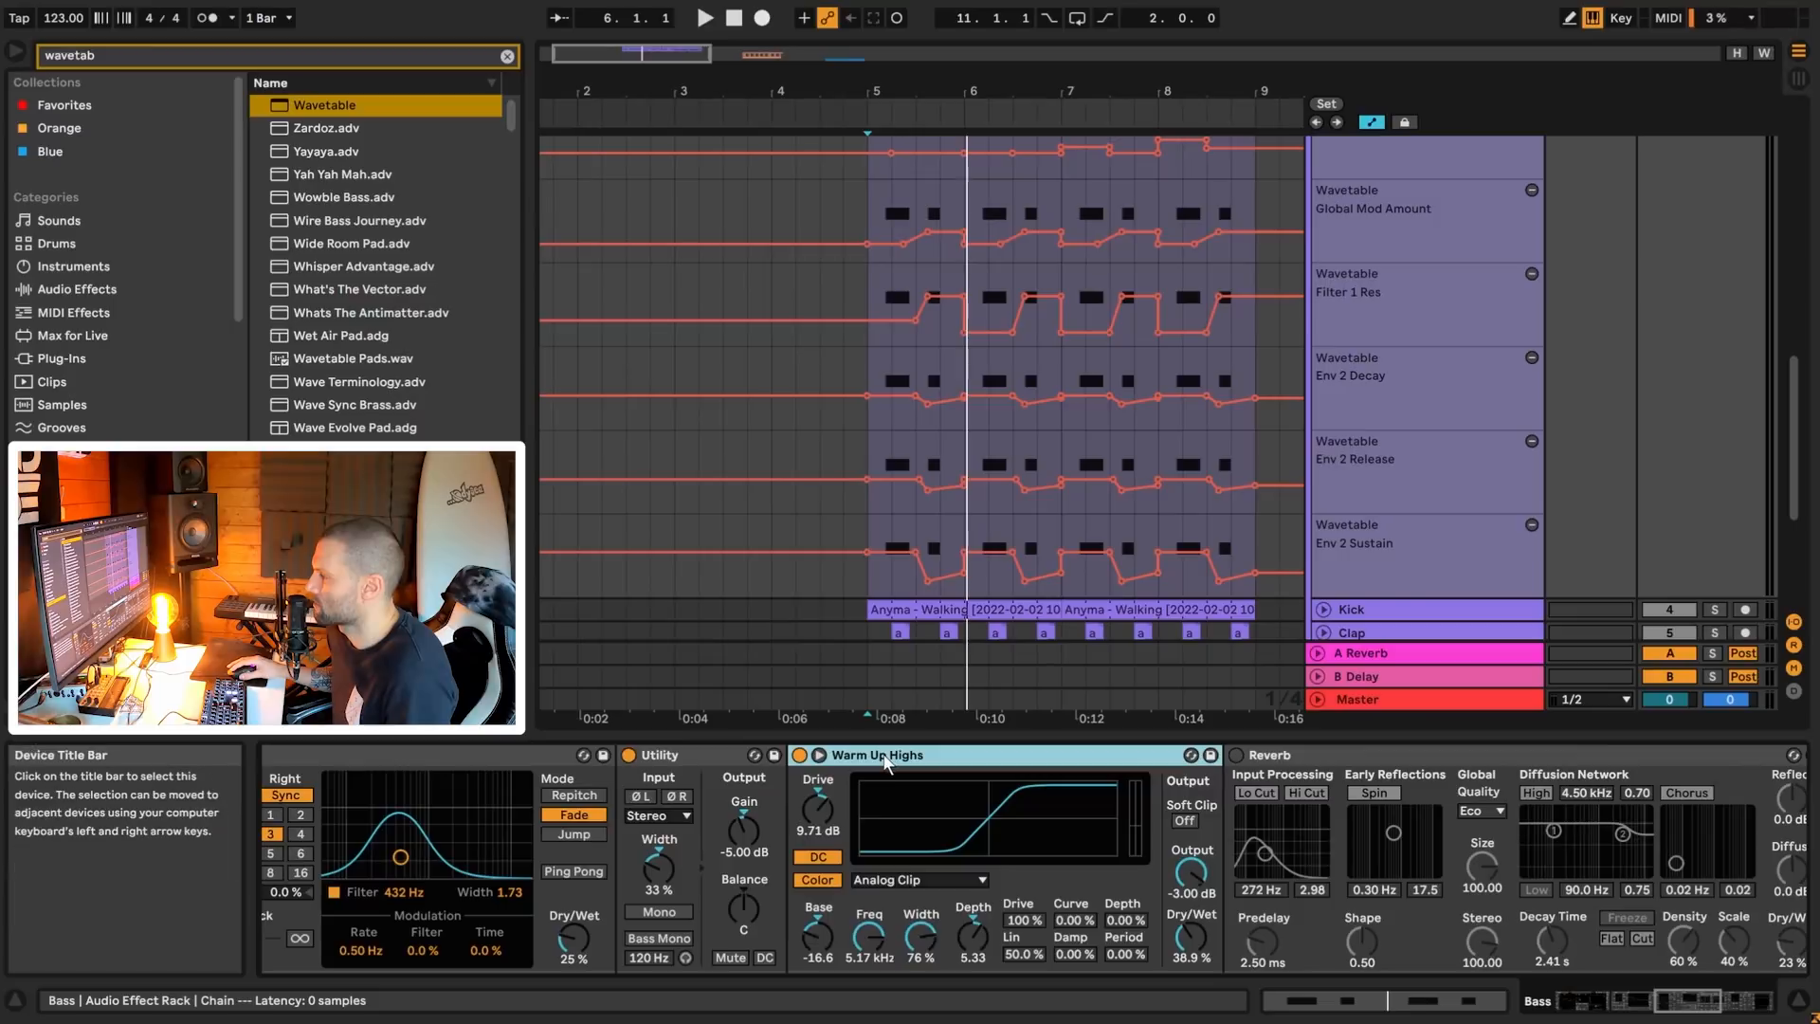
{"action": "key", "text": "space"}
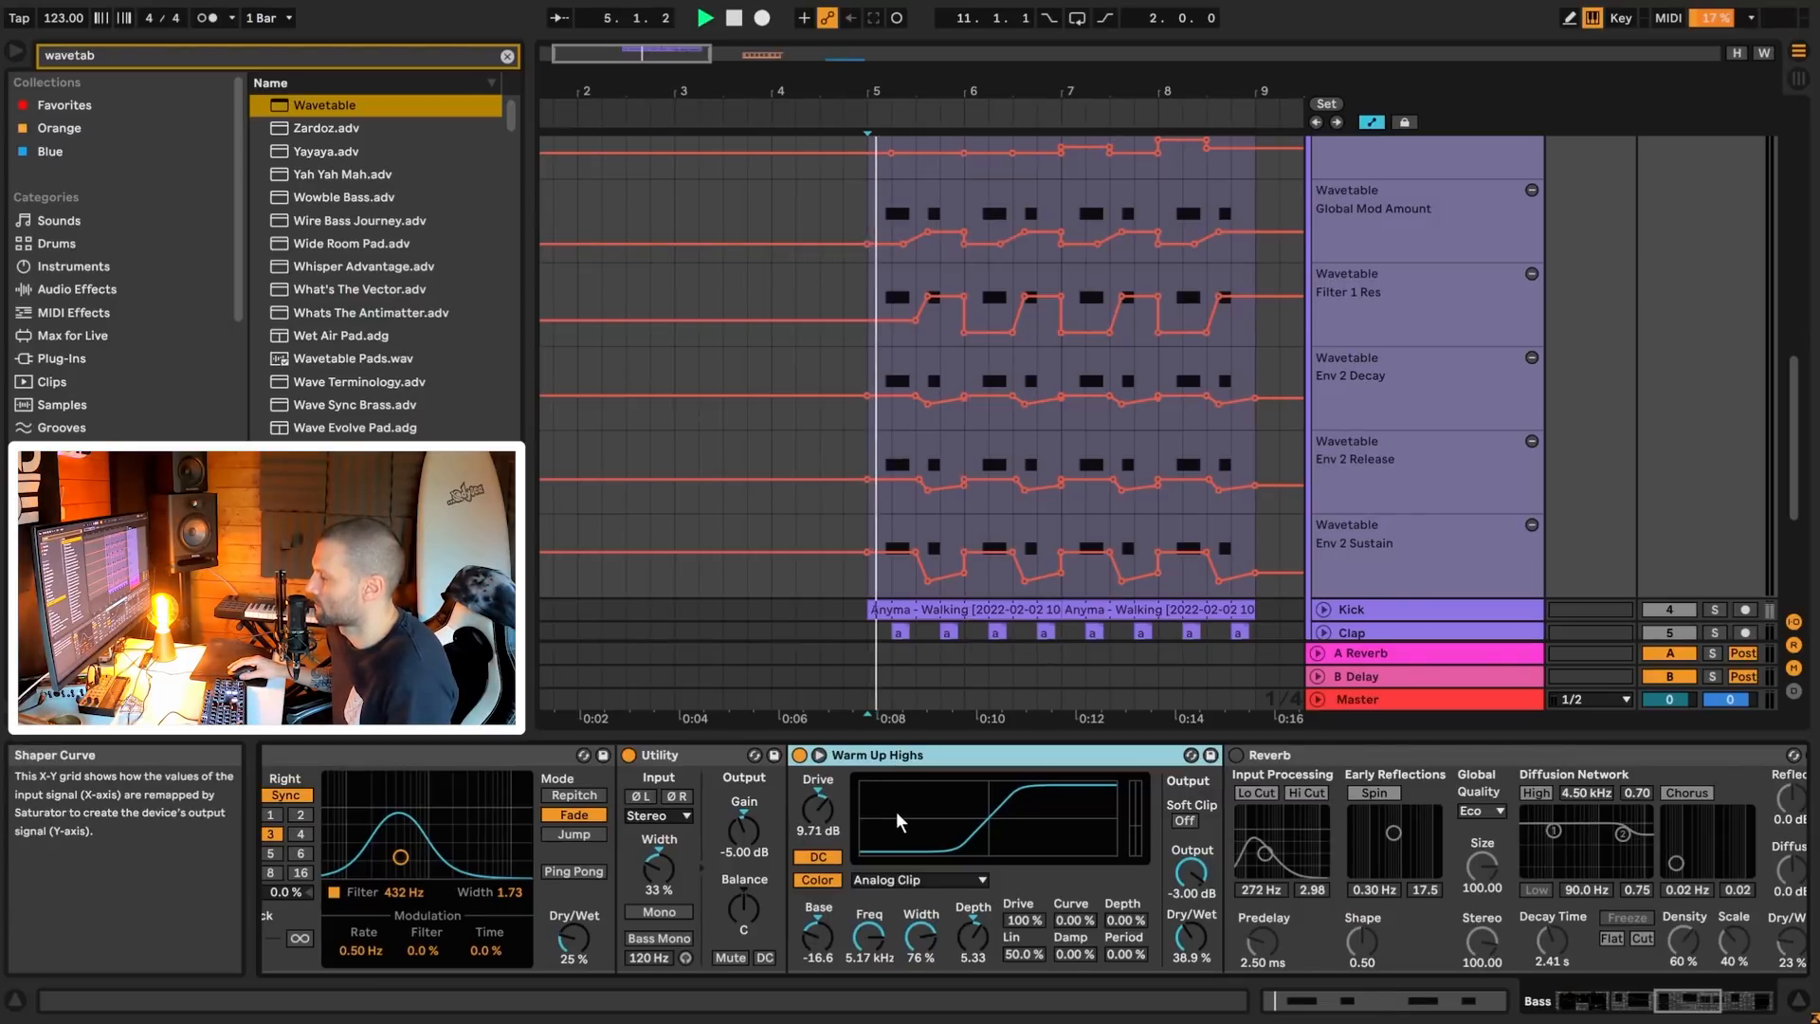
{"action": "left_click", "coordinate": [801, 755]}
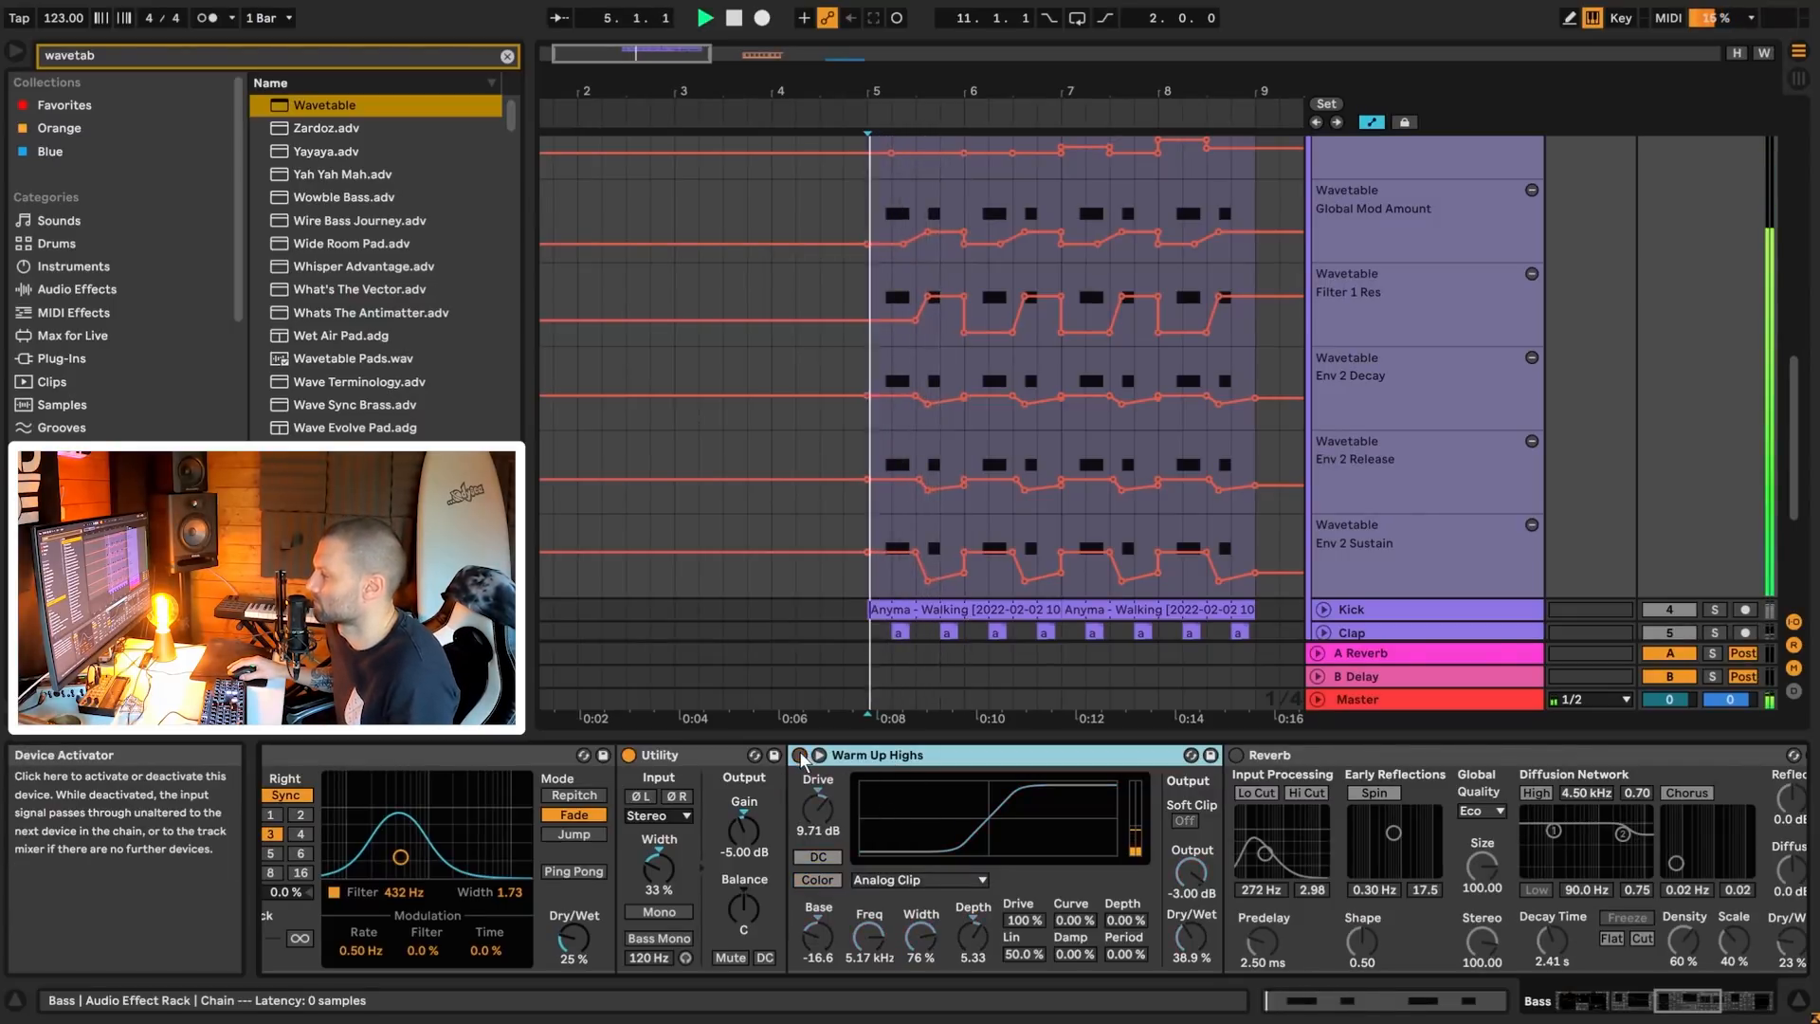
{"action": "left_click", "coordinate": [801, 755]}
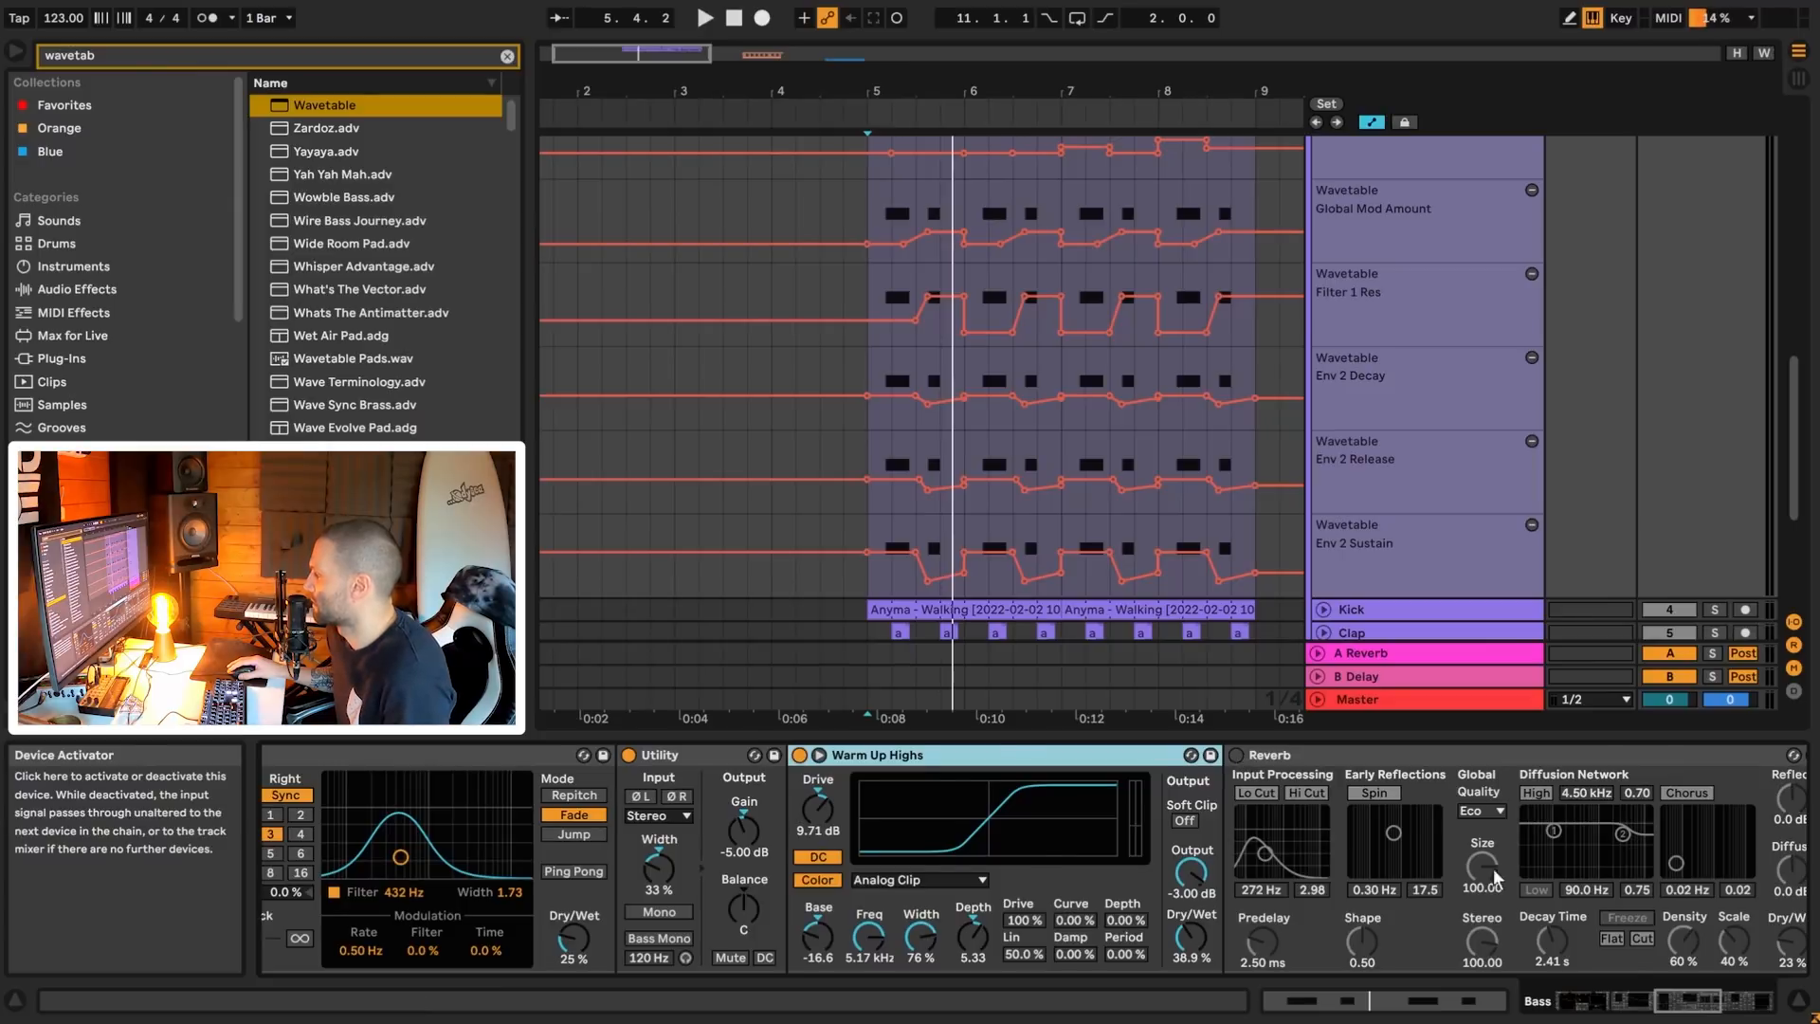
- Turn on Reverb in the Bass chain and play the bass from 5.1.1 to hear it
{"action": "scroll", "coordinate": [1493, 877], "scroll_direction": "right", "scroll_amount": 3}
{"action": "left_click", "coordinate": [1045, 755]}
{"action": "key", "text": "space"}
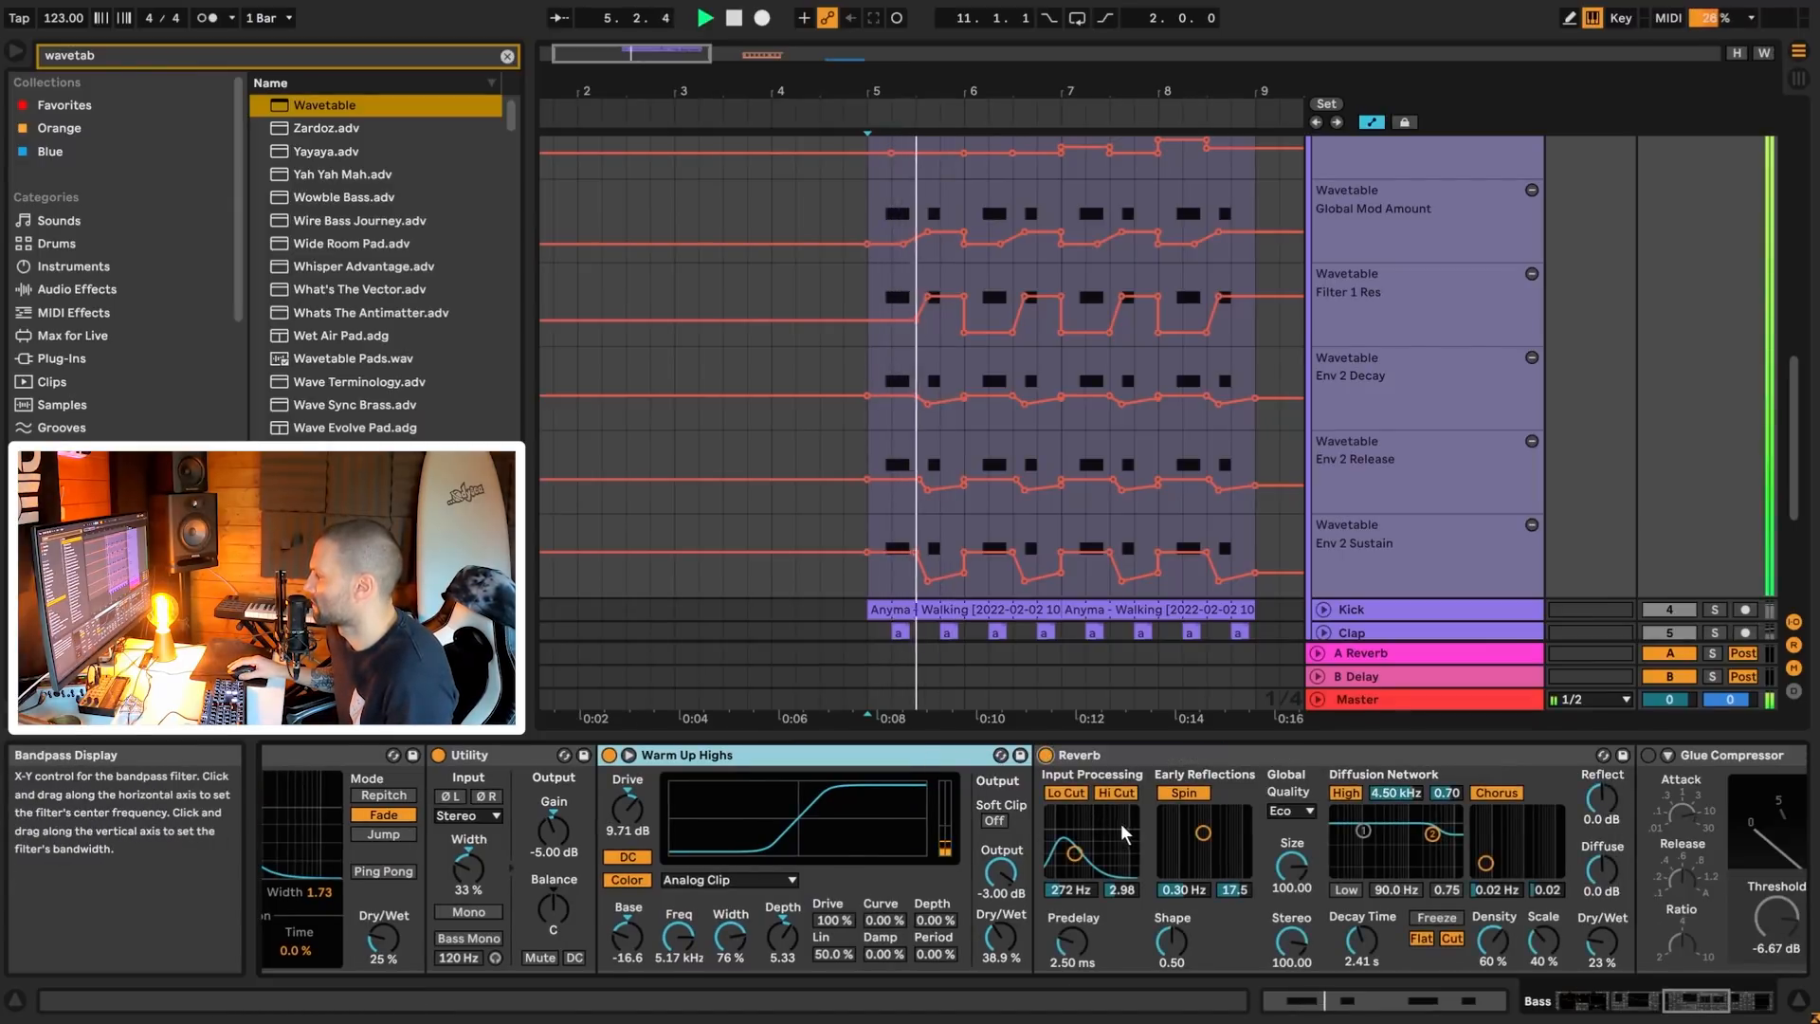
{"action": "key", "text": "space"}
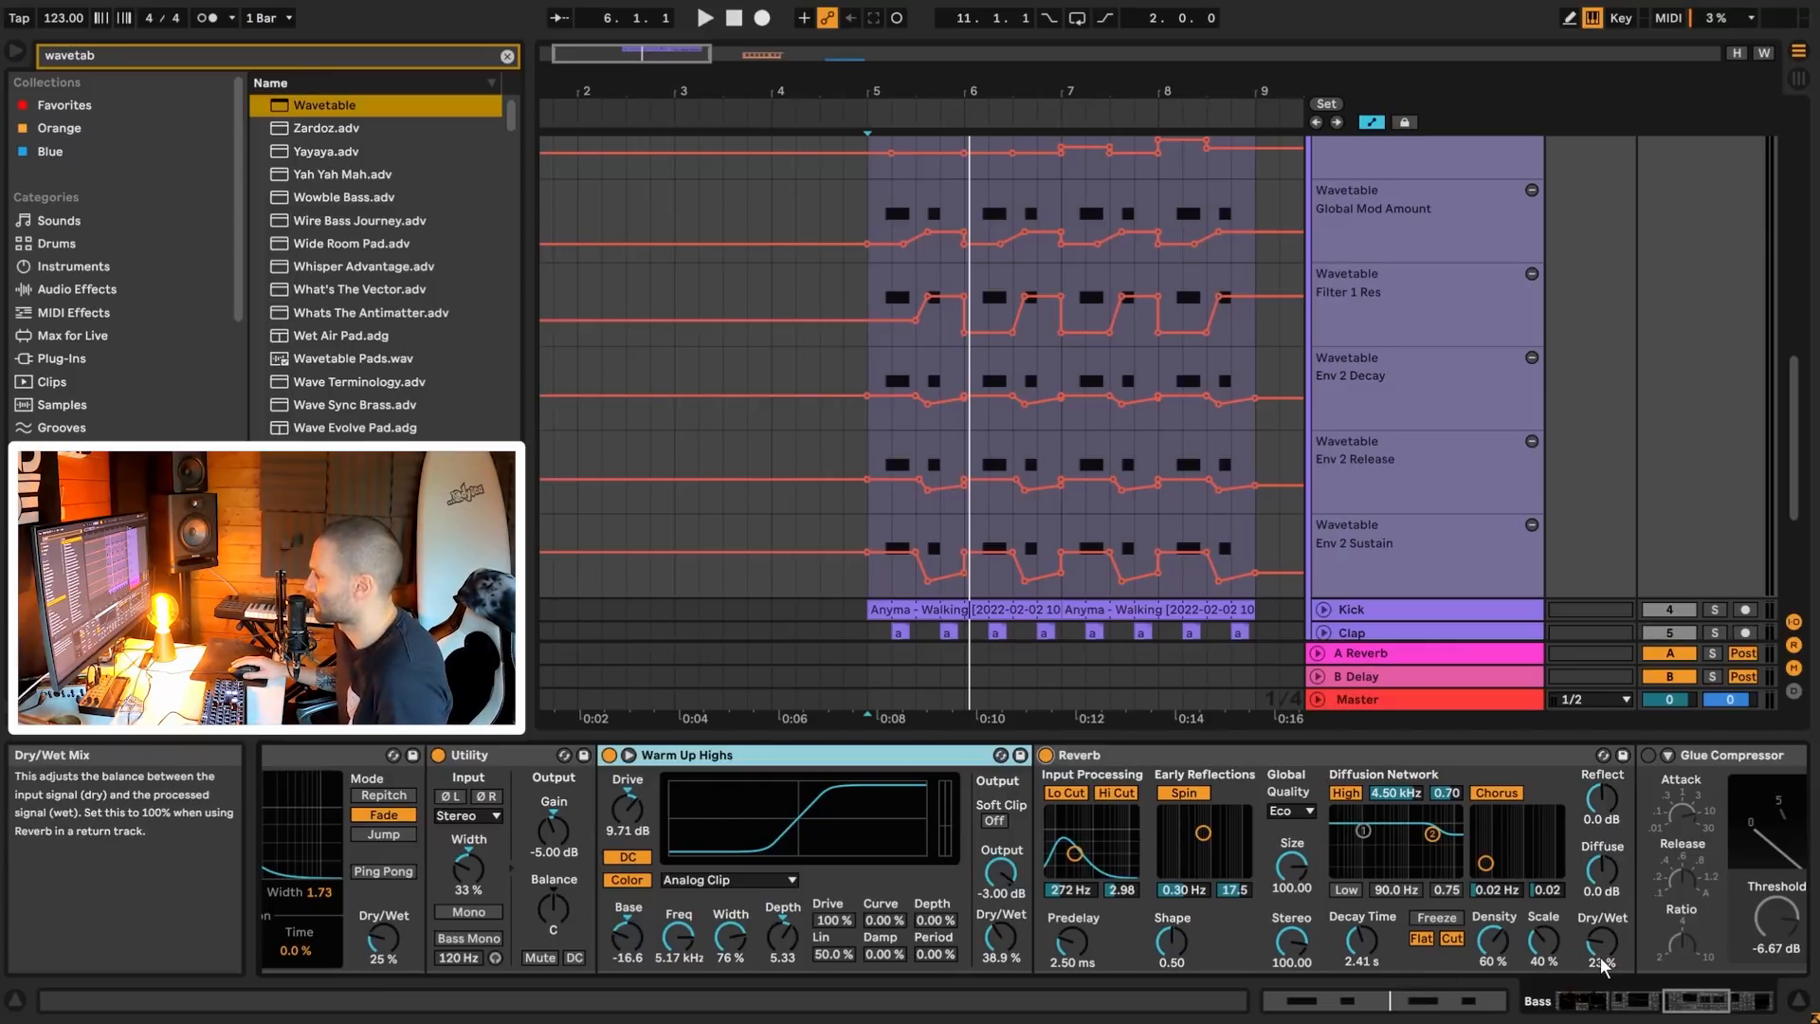
- Turn on the Glue Compressor and play the bass from 5.1.1, comparing the sound with it off and on
{"action": "left_click", "coordinate": [1654, 1002]}
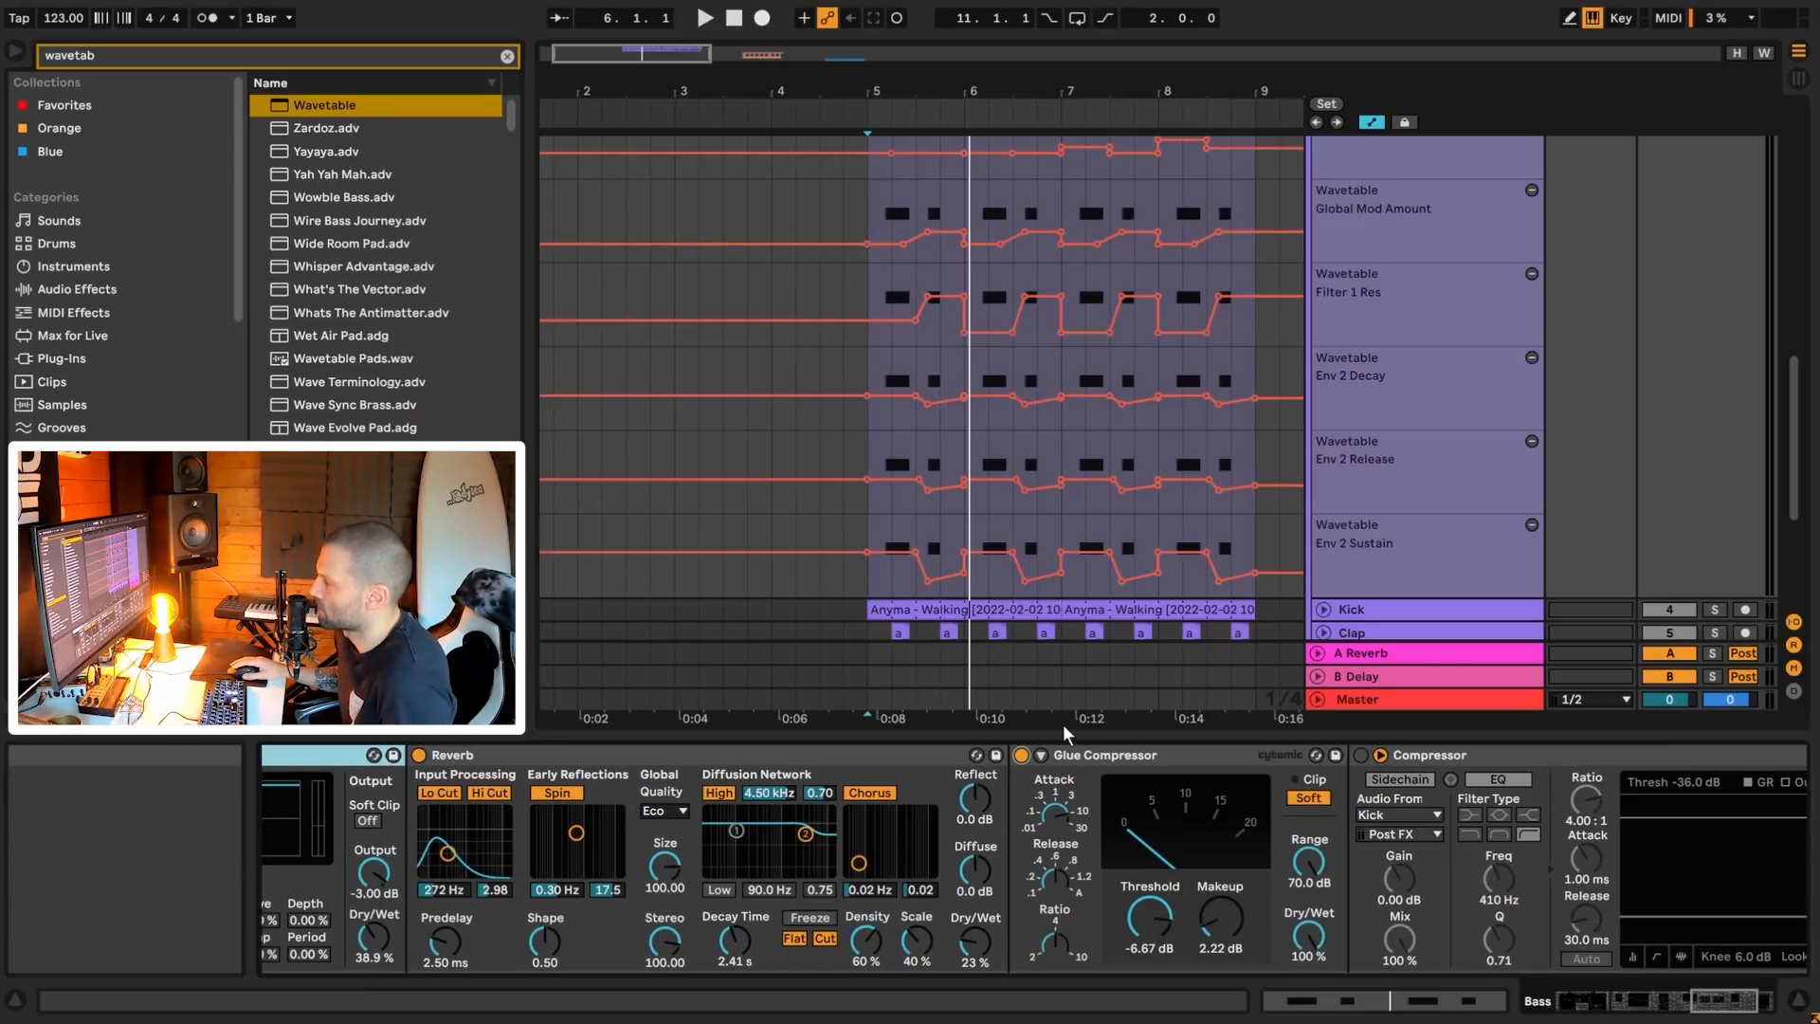
{"action": "key", "text": "space"}
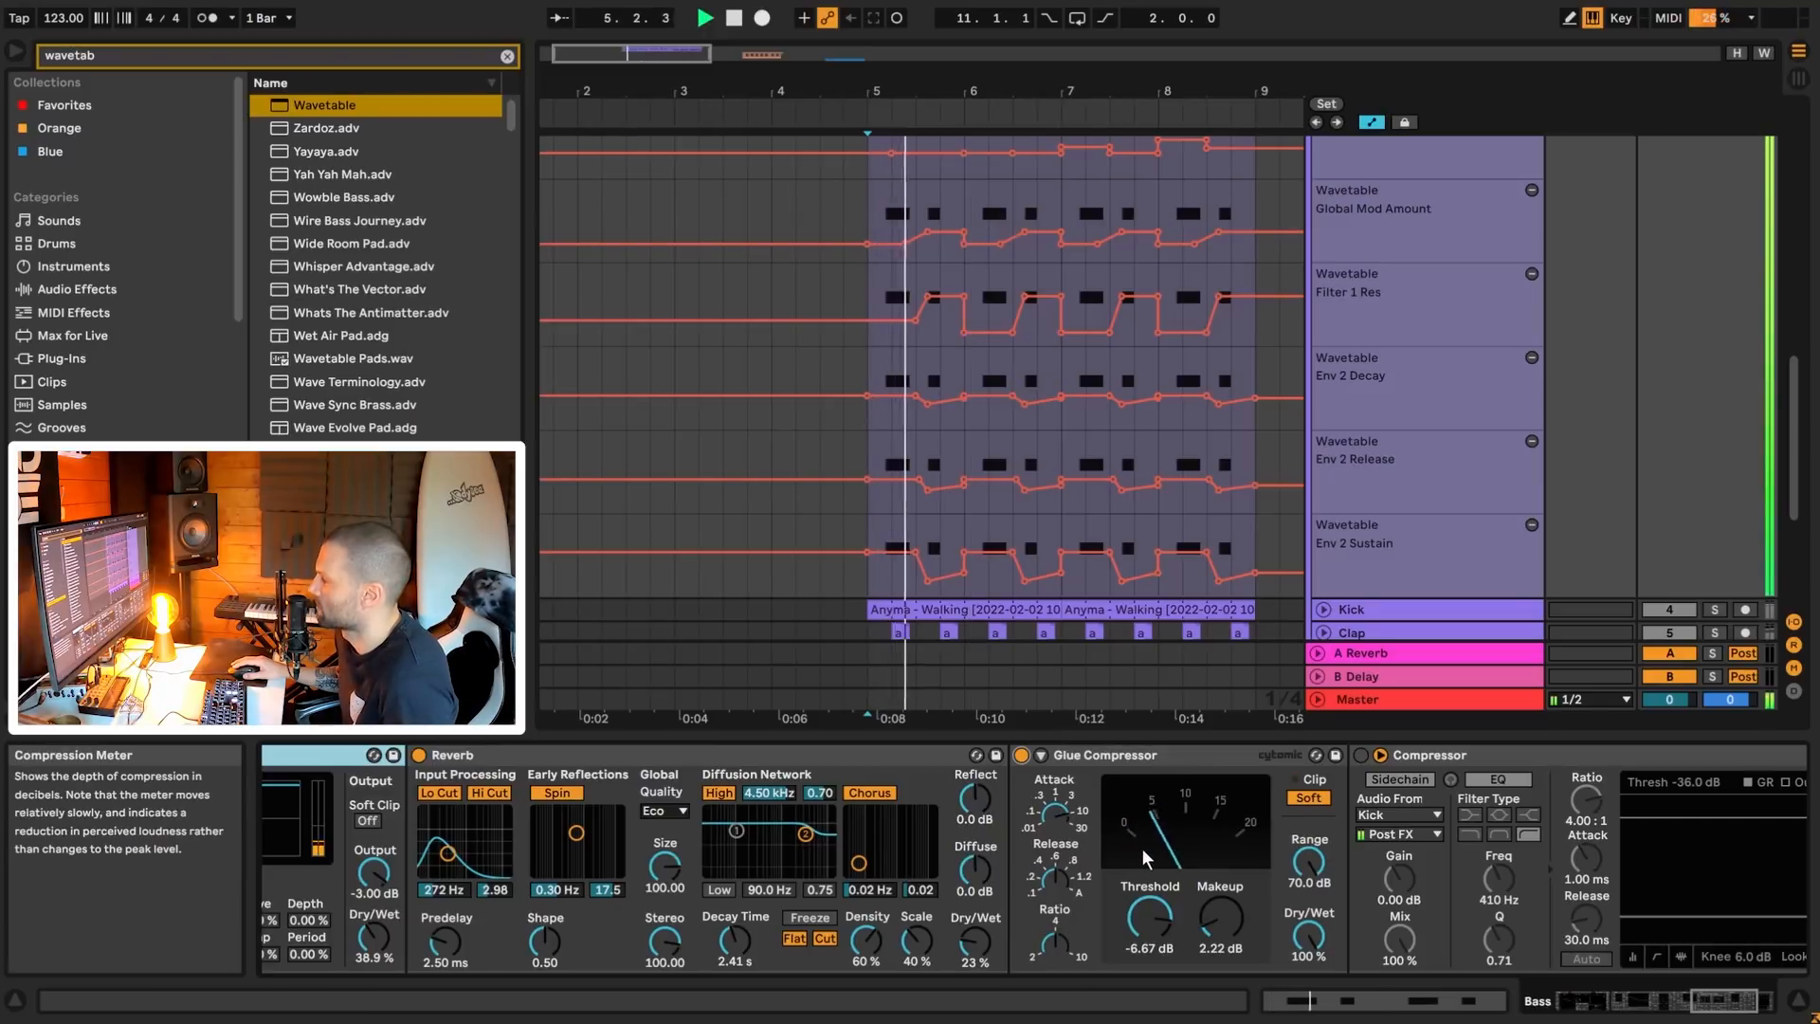
{"action": "left_click", "coordinate": [1021, 756]}
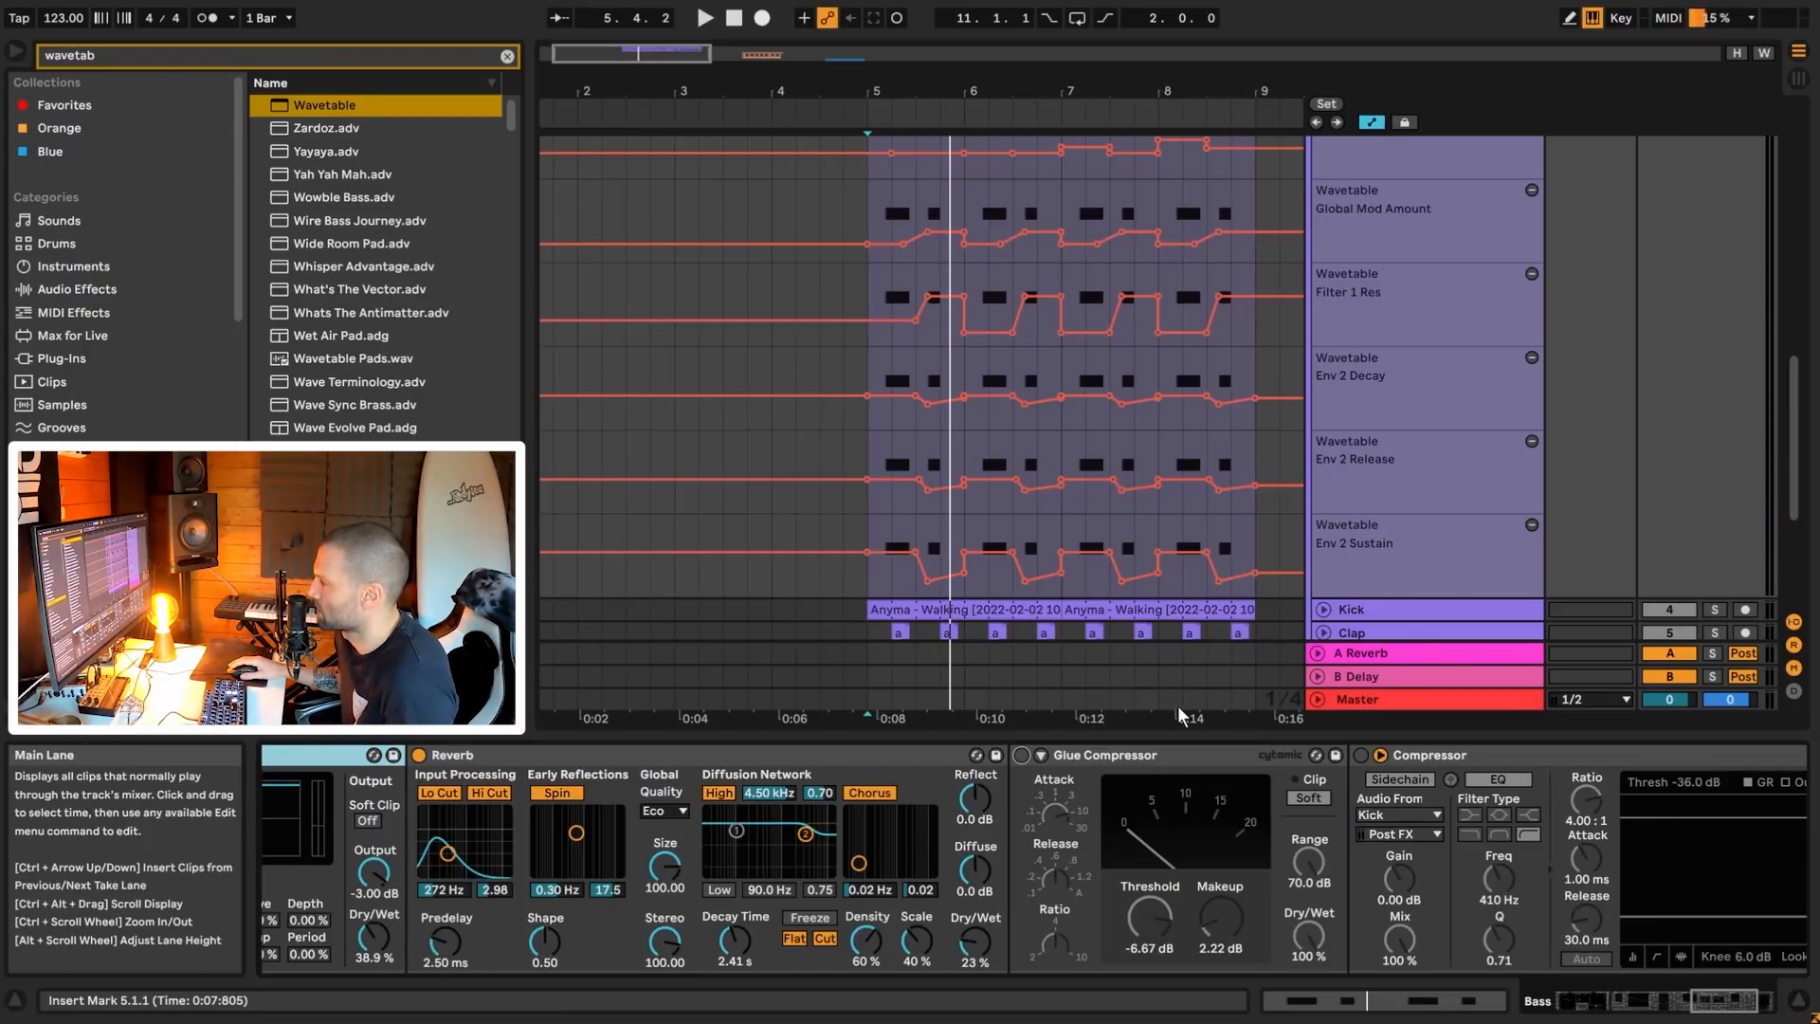
{"action": "left_click", "coordinate": [1021, 756]}
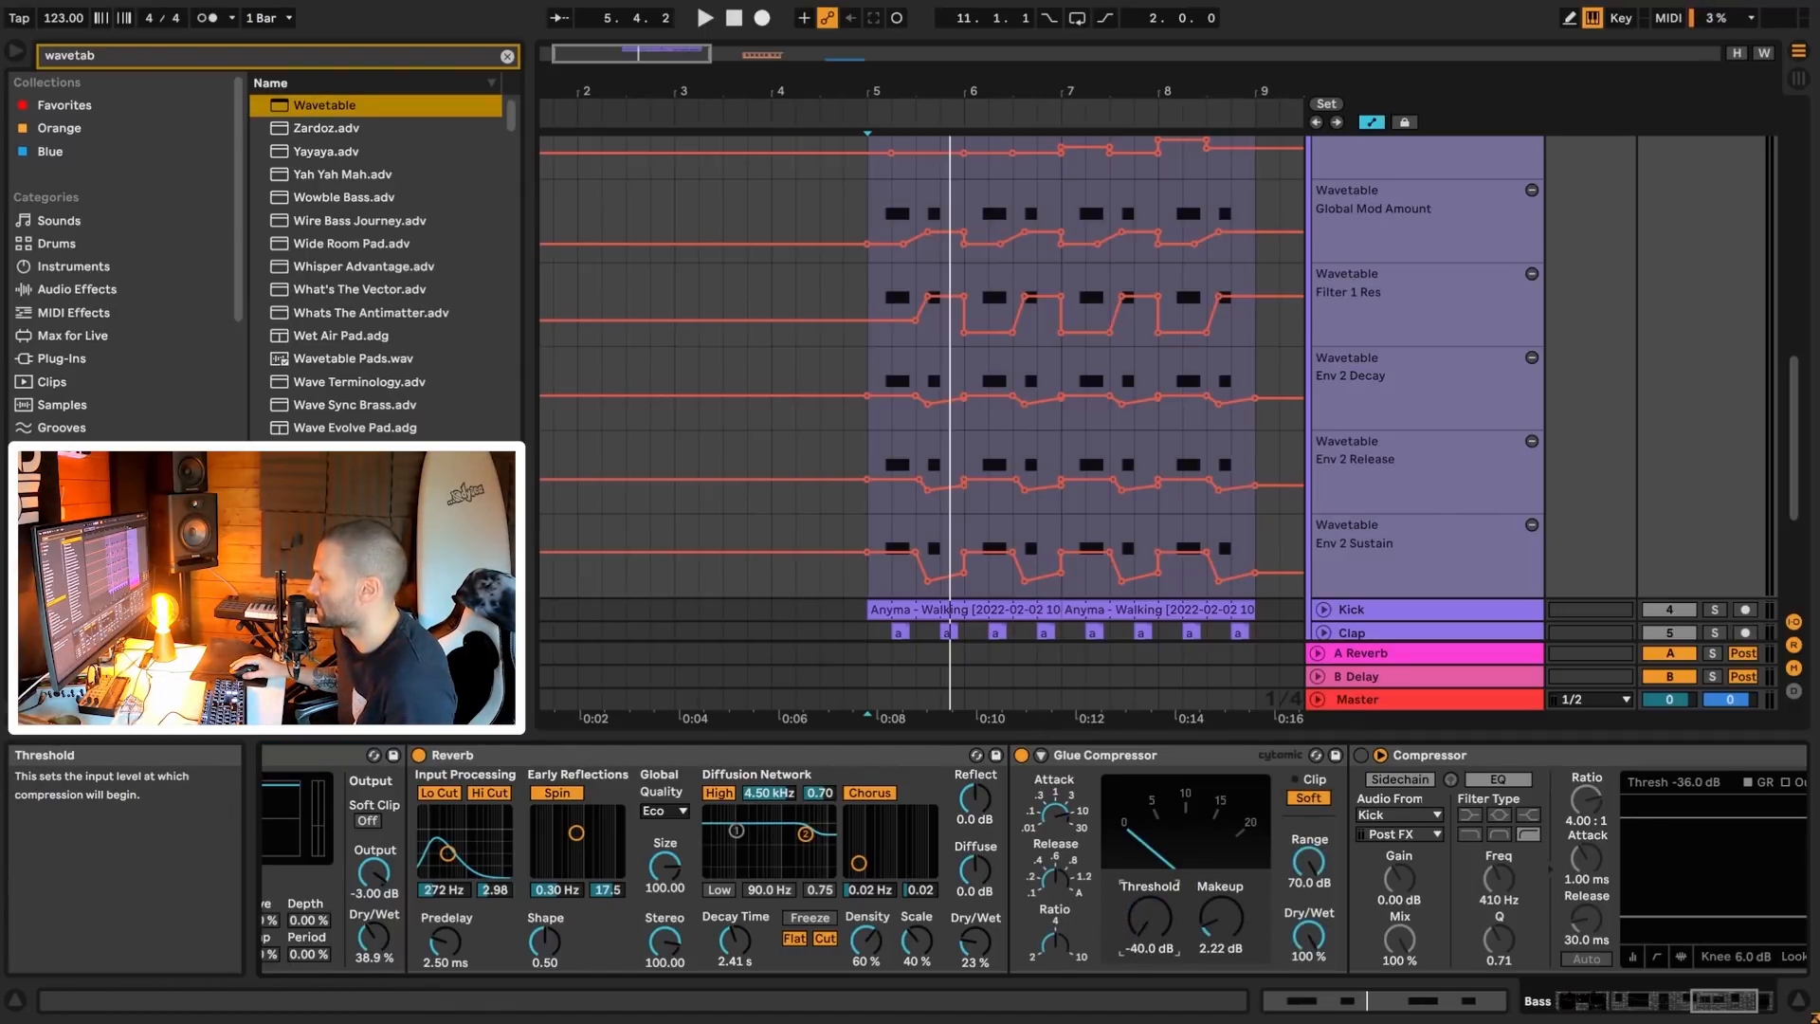
- Audition the Glue Compressor's Threshold at -40.0 dB and -31.1 dB, and set it to -8.25 dB
{"action": "key", "text": "space"}
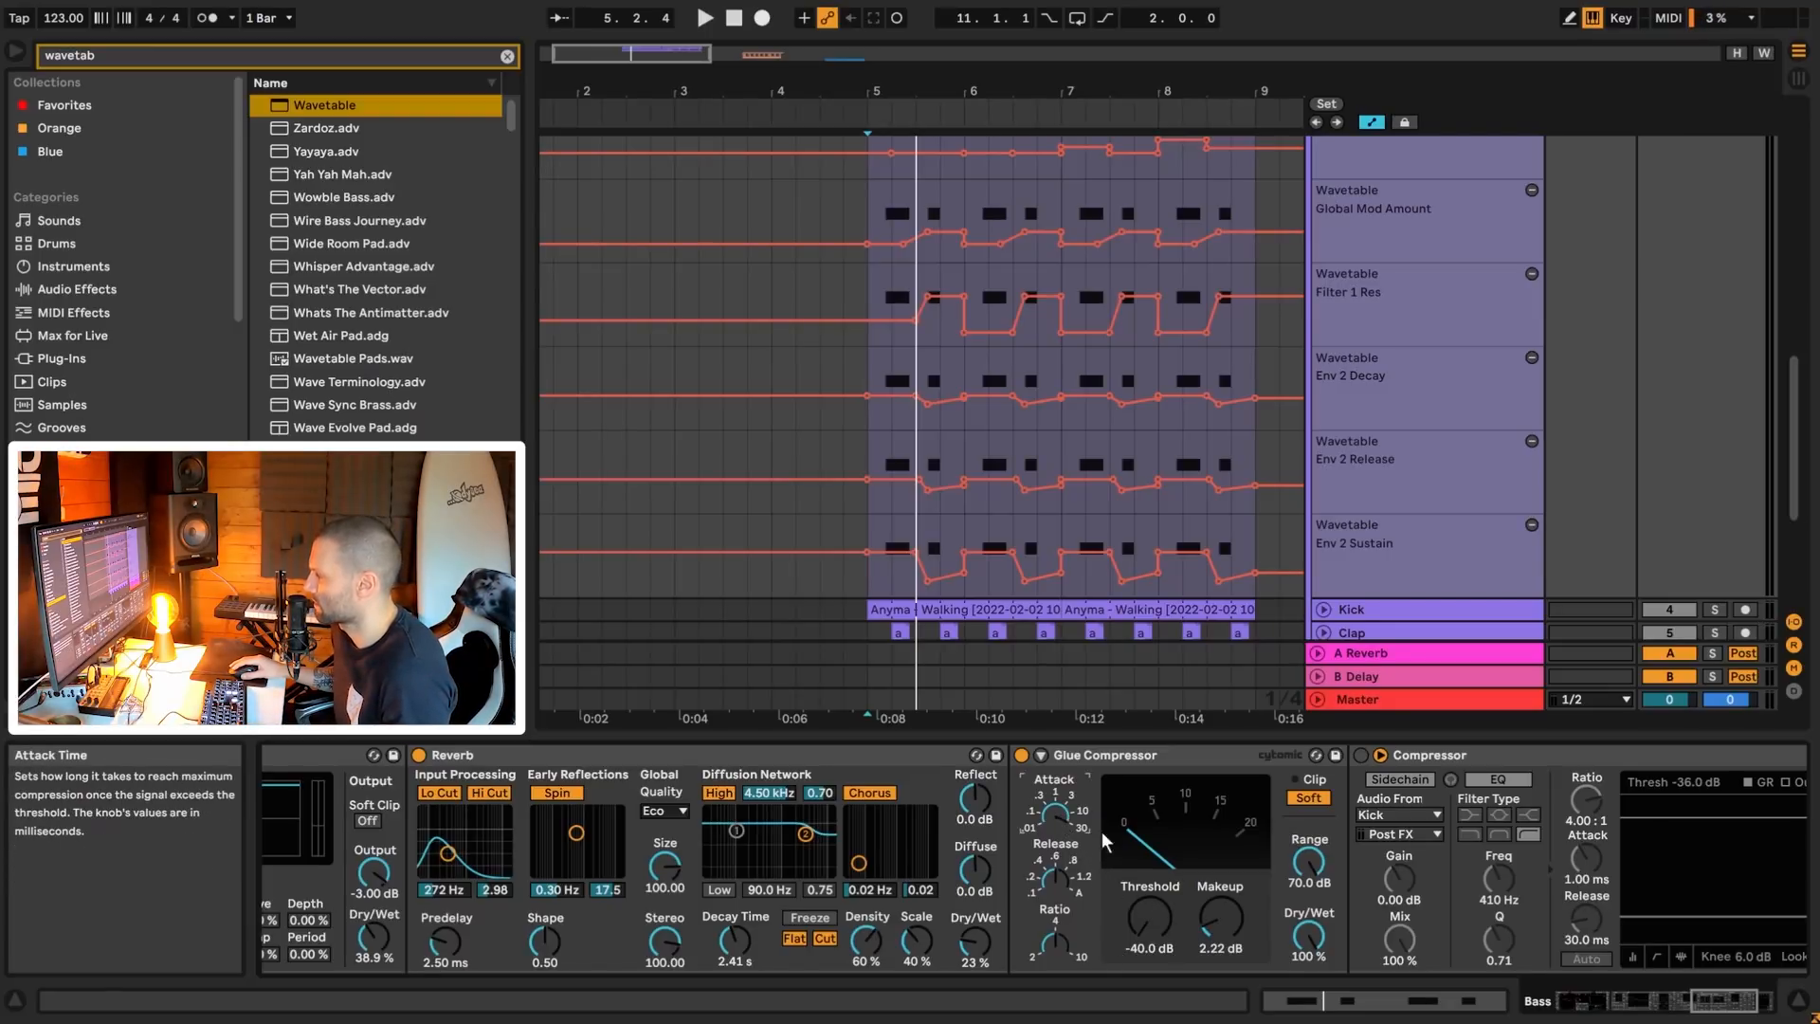
{"action": "key", "text": "space"}
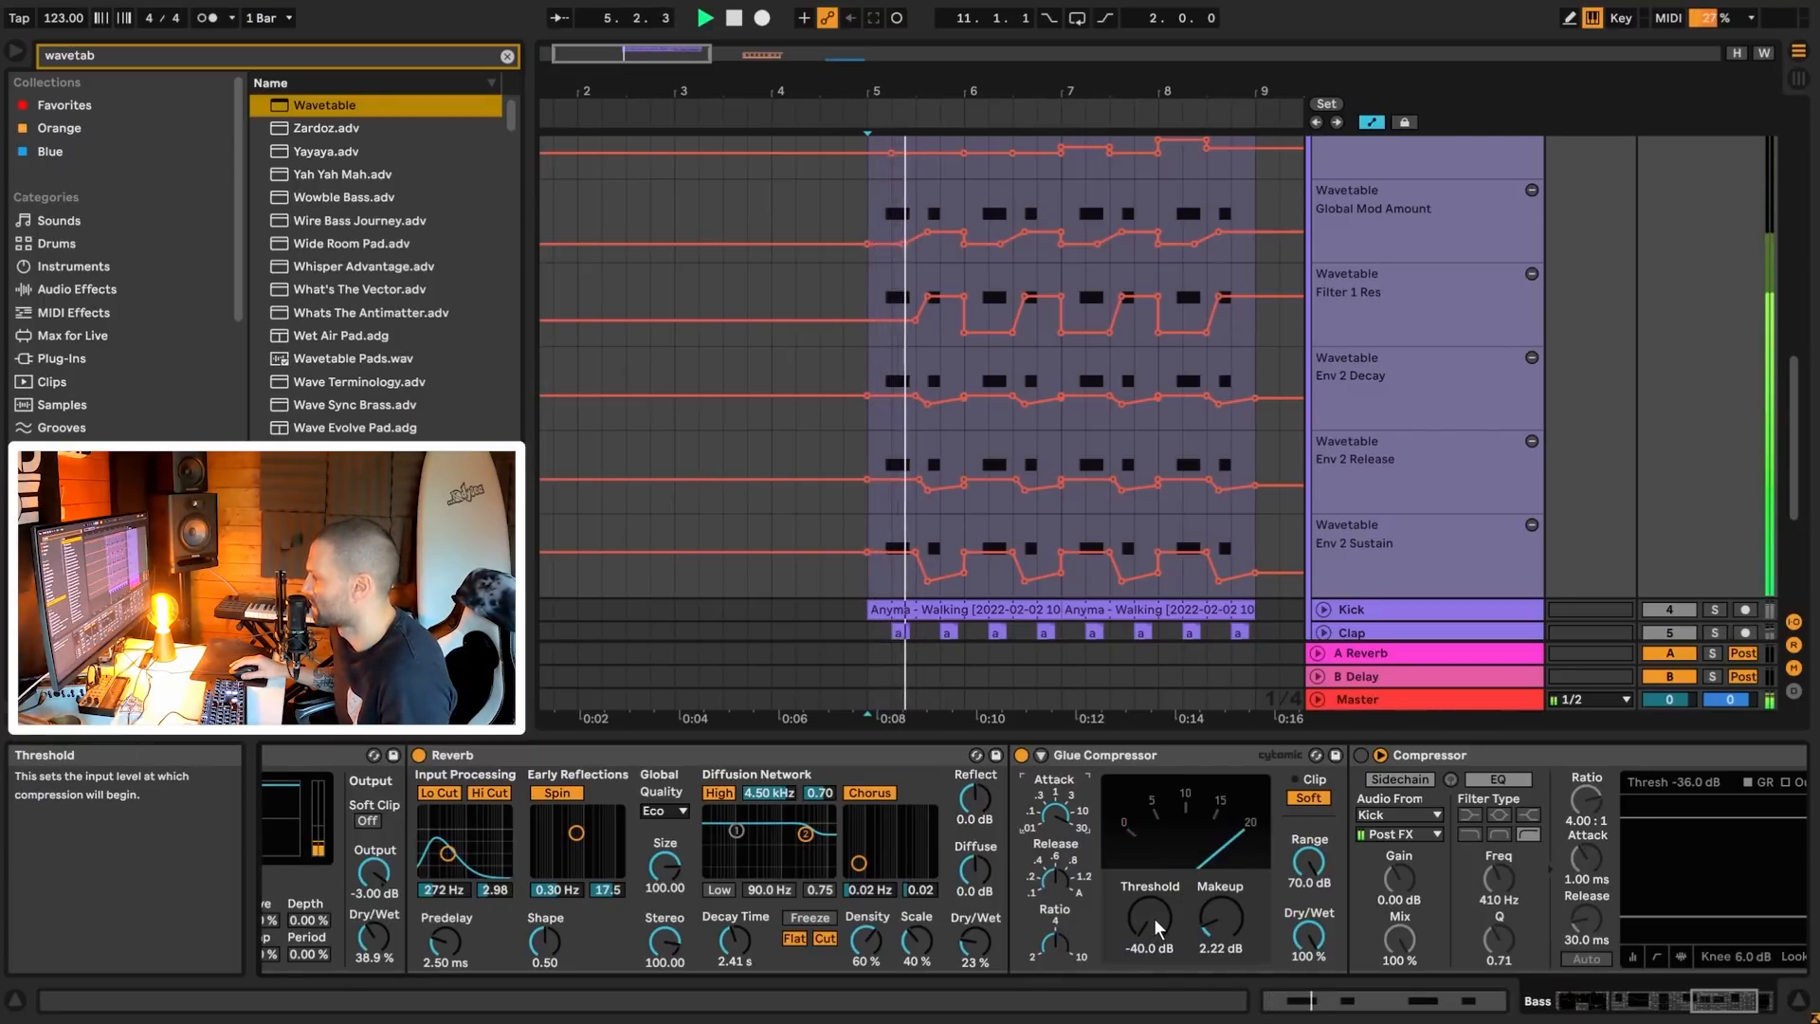
{"action": "left_click_drag", "start_coordinate": [1155, 936], "coordinate": [1154, 925]}
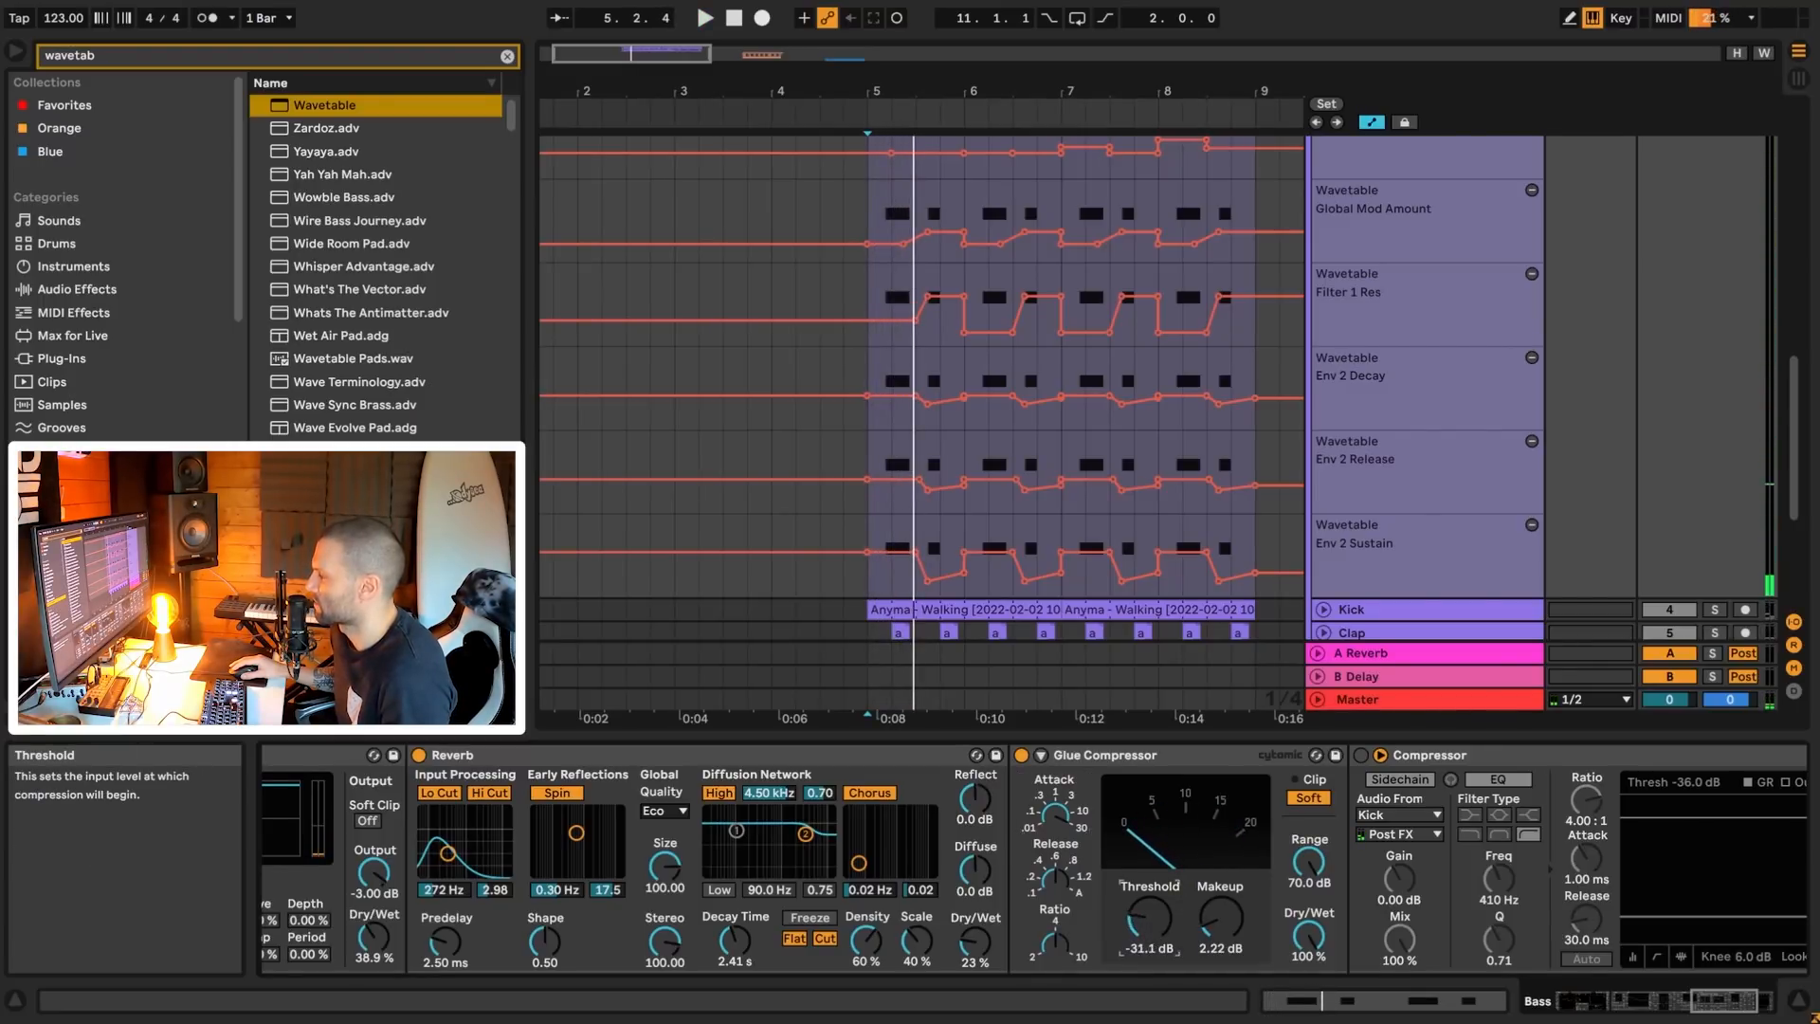
{"action": "left_click_drag", "start_coordinate": [1151, 919], "coordinate": [1151, 860]}
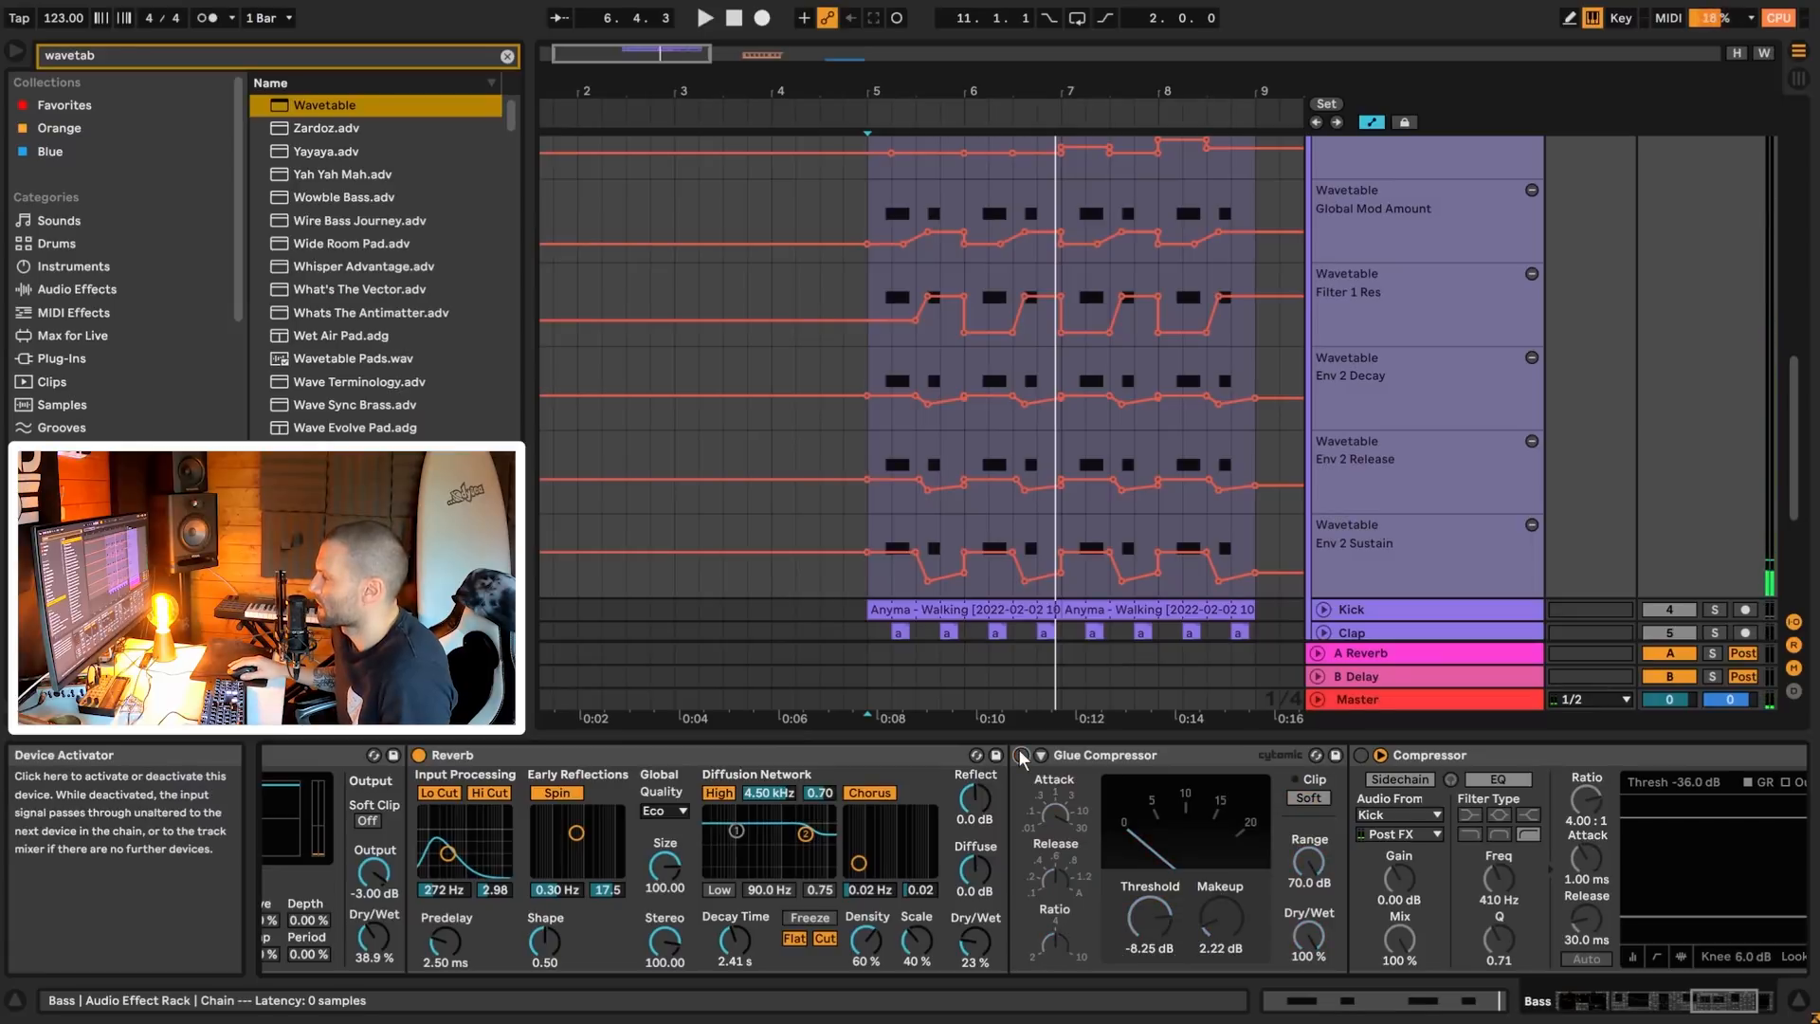
- Play the bass from 5.1.1 with the Glue Compressor off, and turn it back on to compare the sound
{"action": "key", "text": "space"}
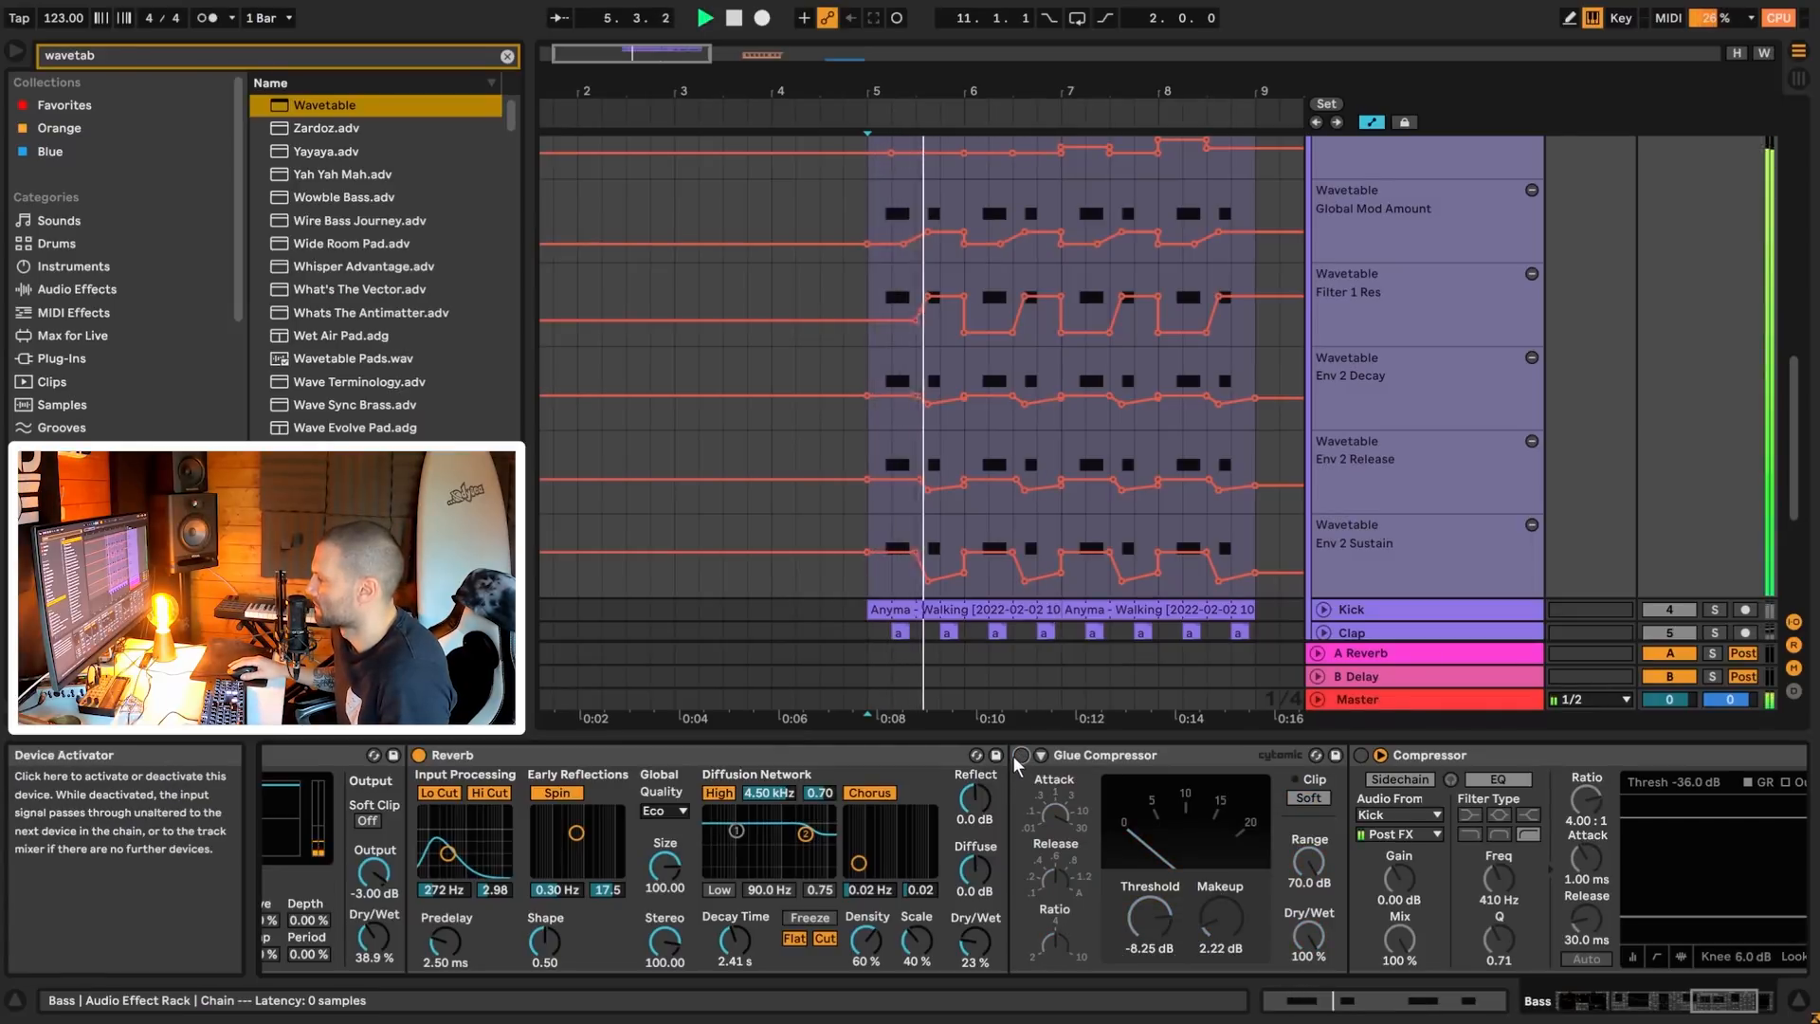
{"action": "left_click", "coordinate": [1021, 756]}
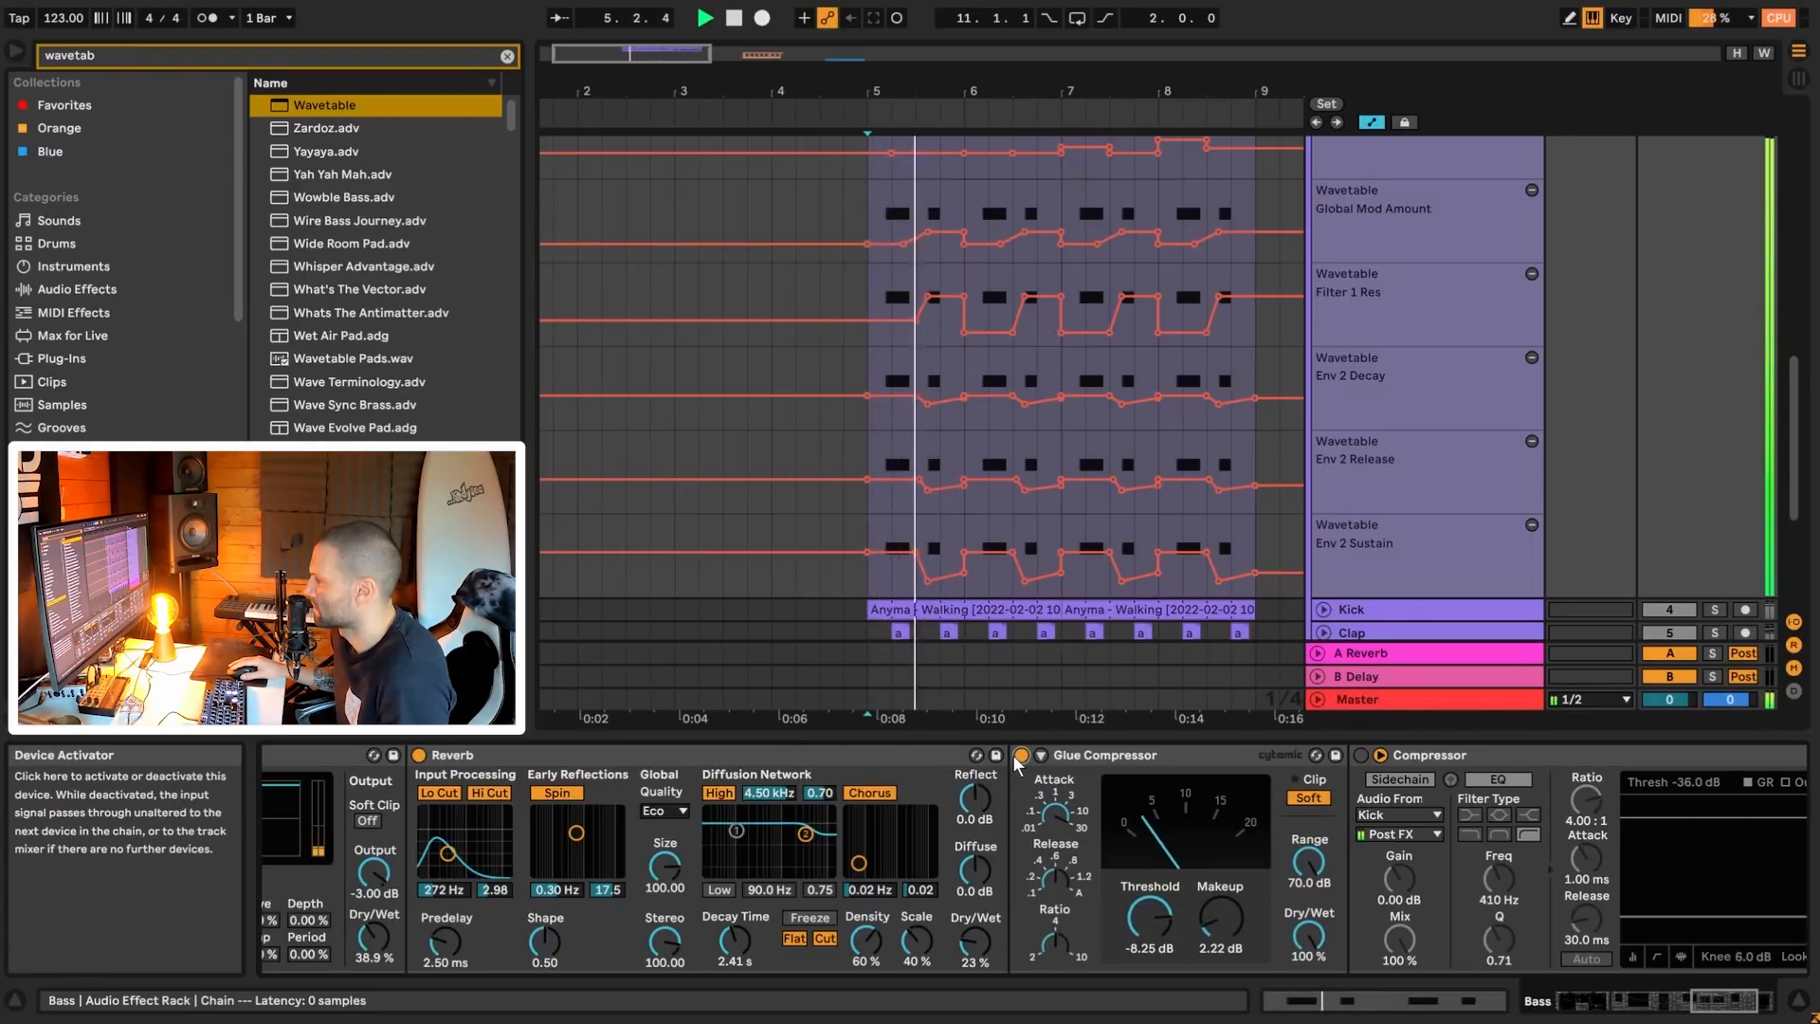
{"action": "key", "text": "space"}
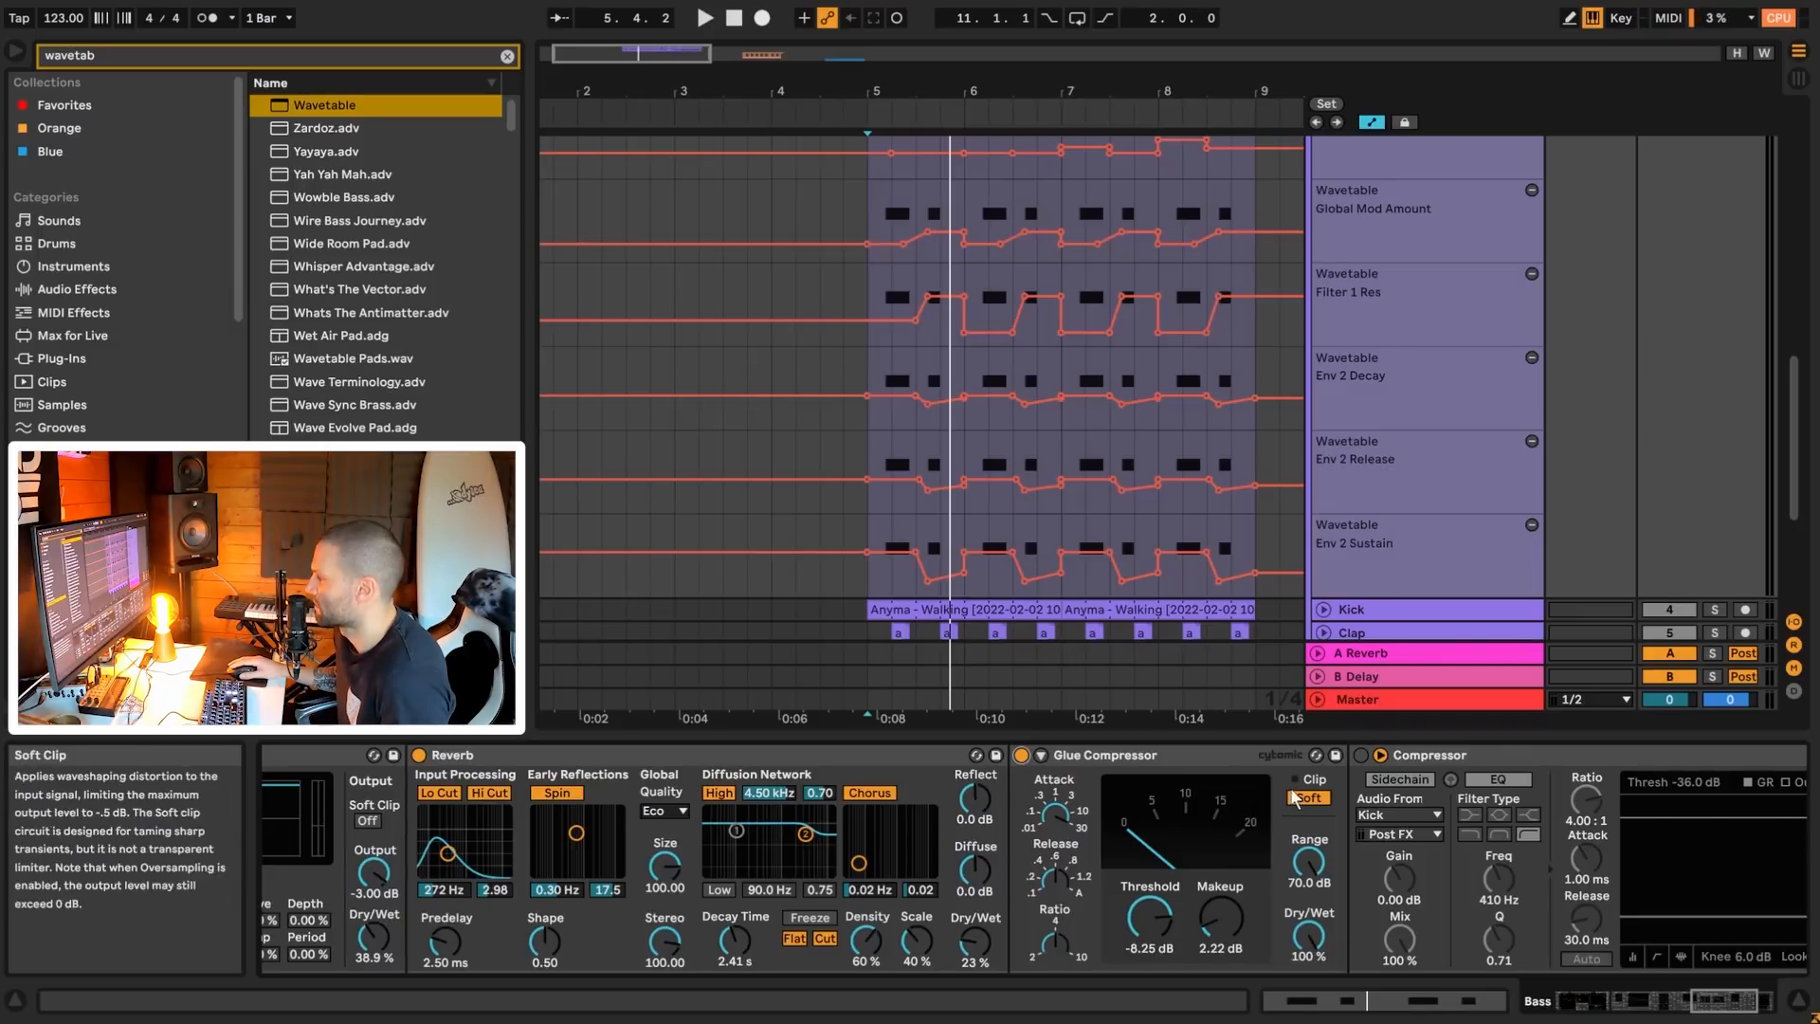
{"action": "key", "text": "space"}
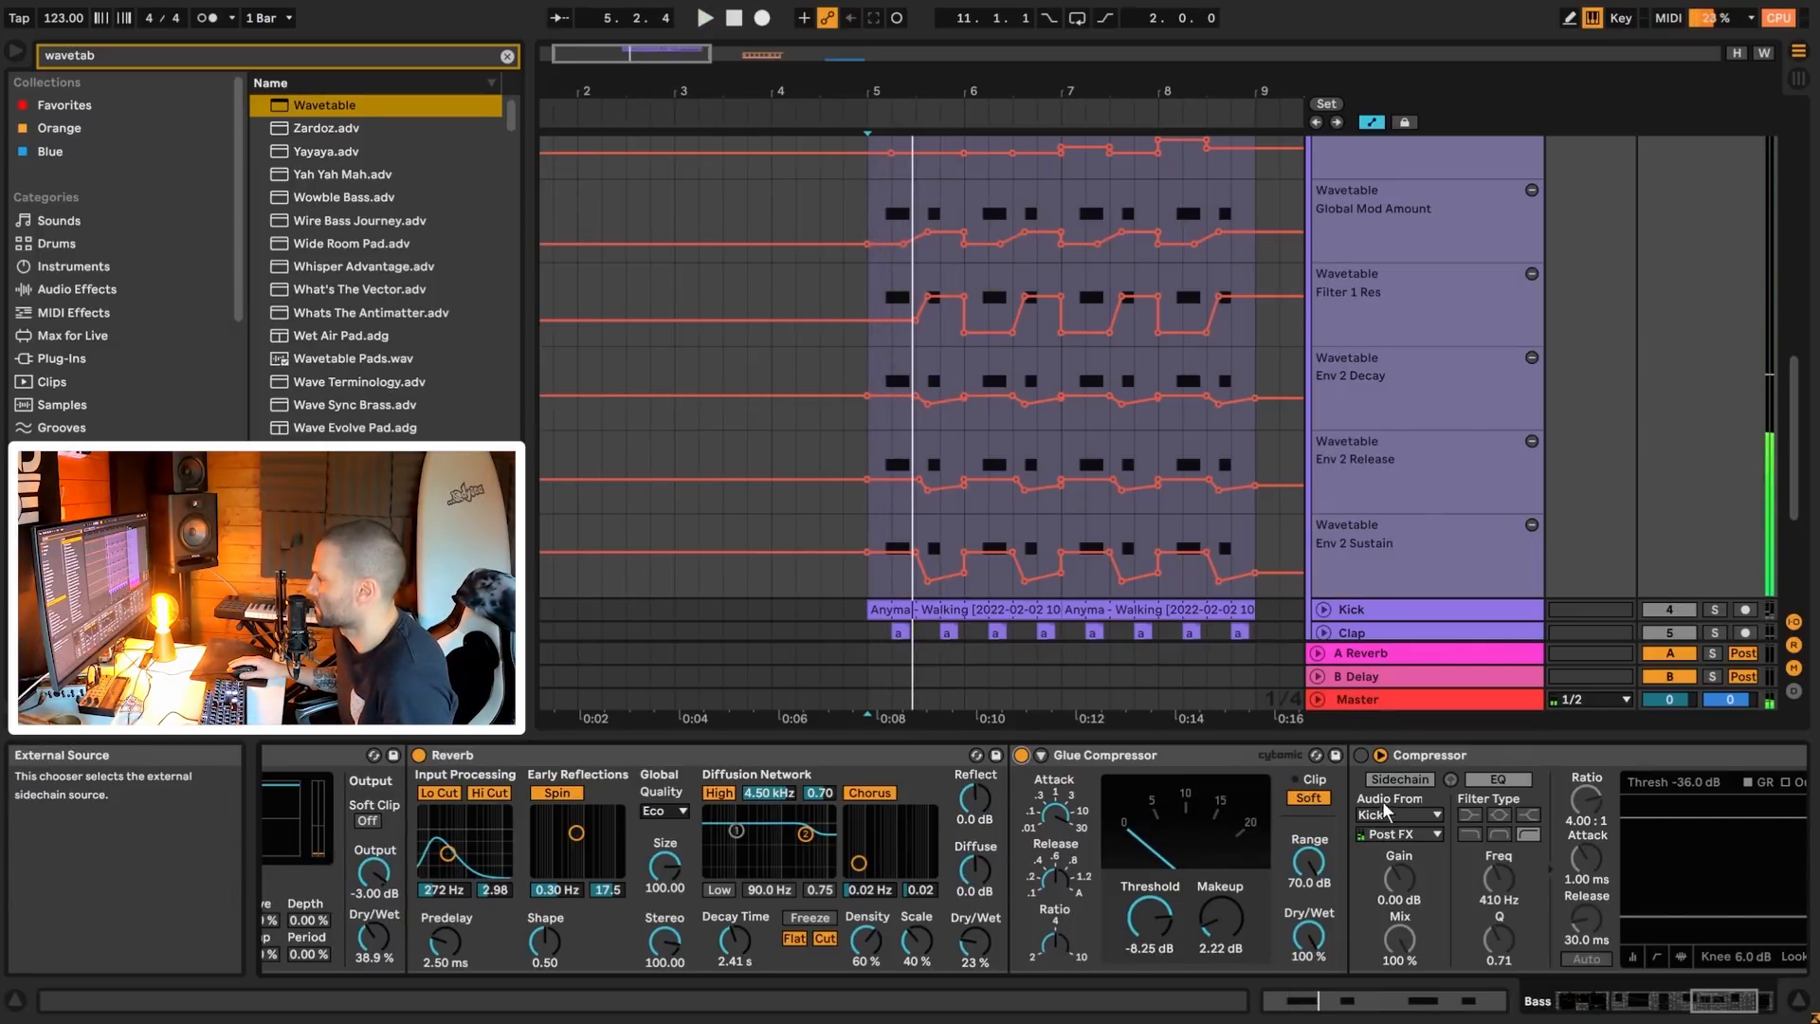
{"action": "left_click_drag", "start_coordinate": [1717, 1002], "coordinate": [1742, 1004]}
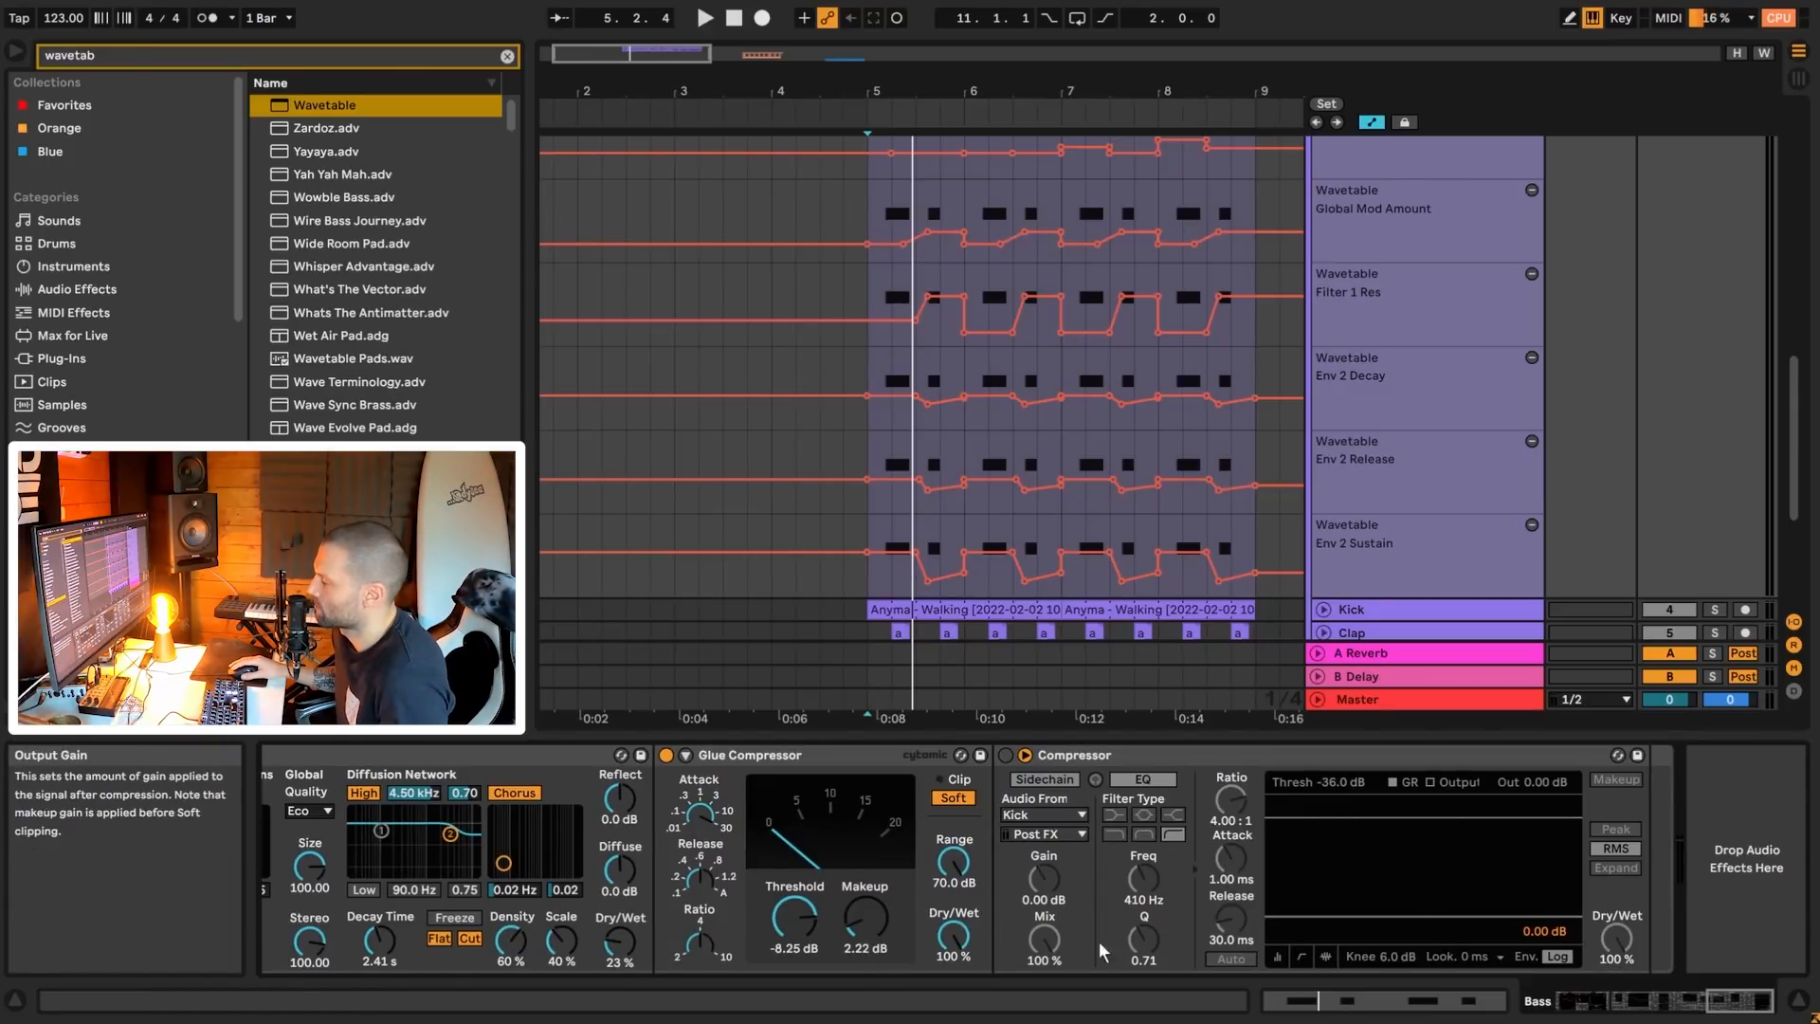
- Turn on the Kick-sidechained Compressor in the Bass chain and unfold the Kick track
{"action": "left_click", "coordinate": [1006, 755]}
{"action": "scroll", "coordinate": [1453, 485], "scroll_direction": "down", "scroll_amount": 3}
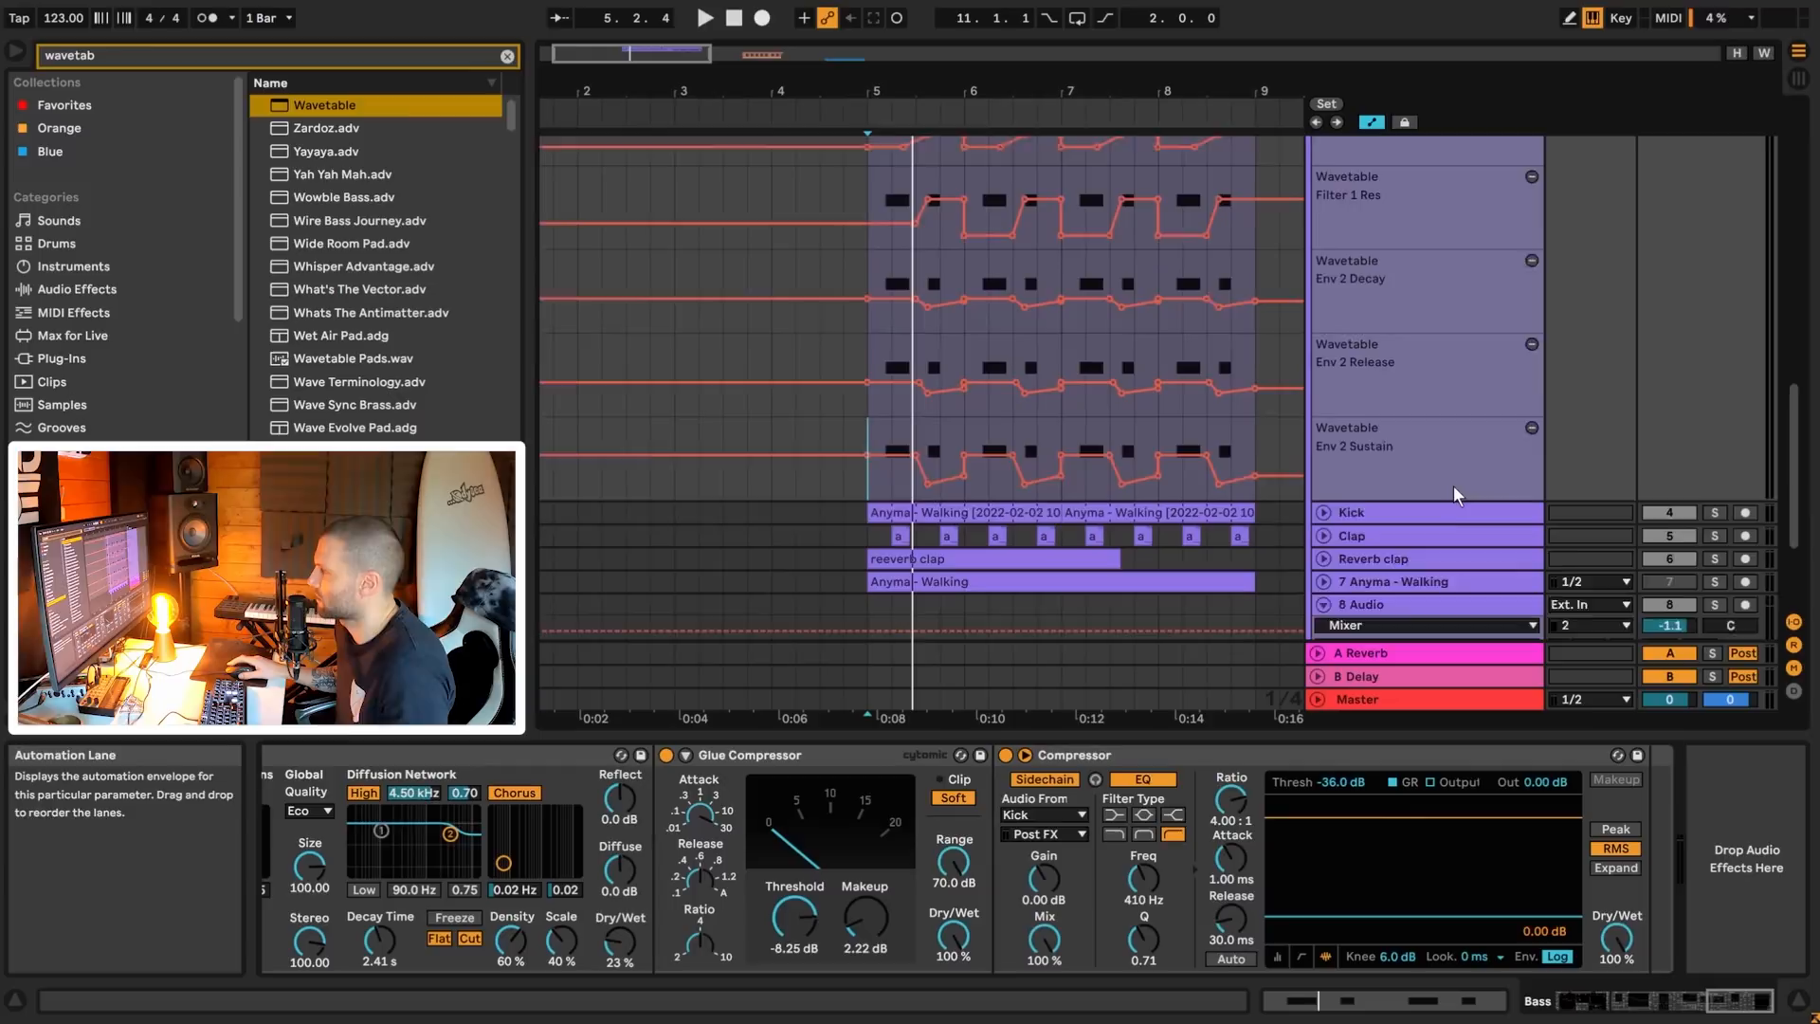
{"action": "left_click", "coordinate": [1323, 487]}
{"action": "scroll", "coordinate": [1313, 478], "scroll_direction": "down", "scroll_amount": 2}
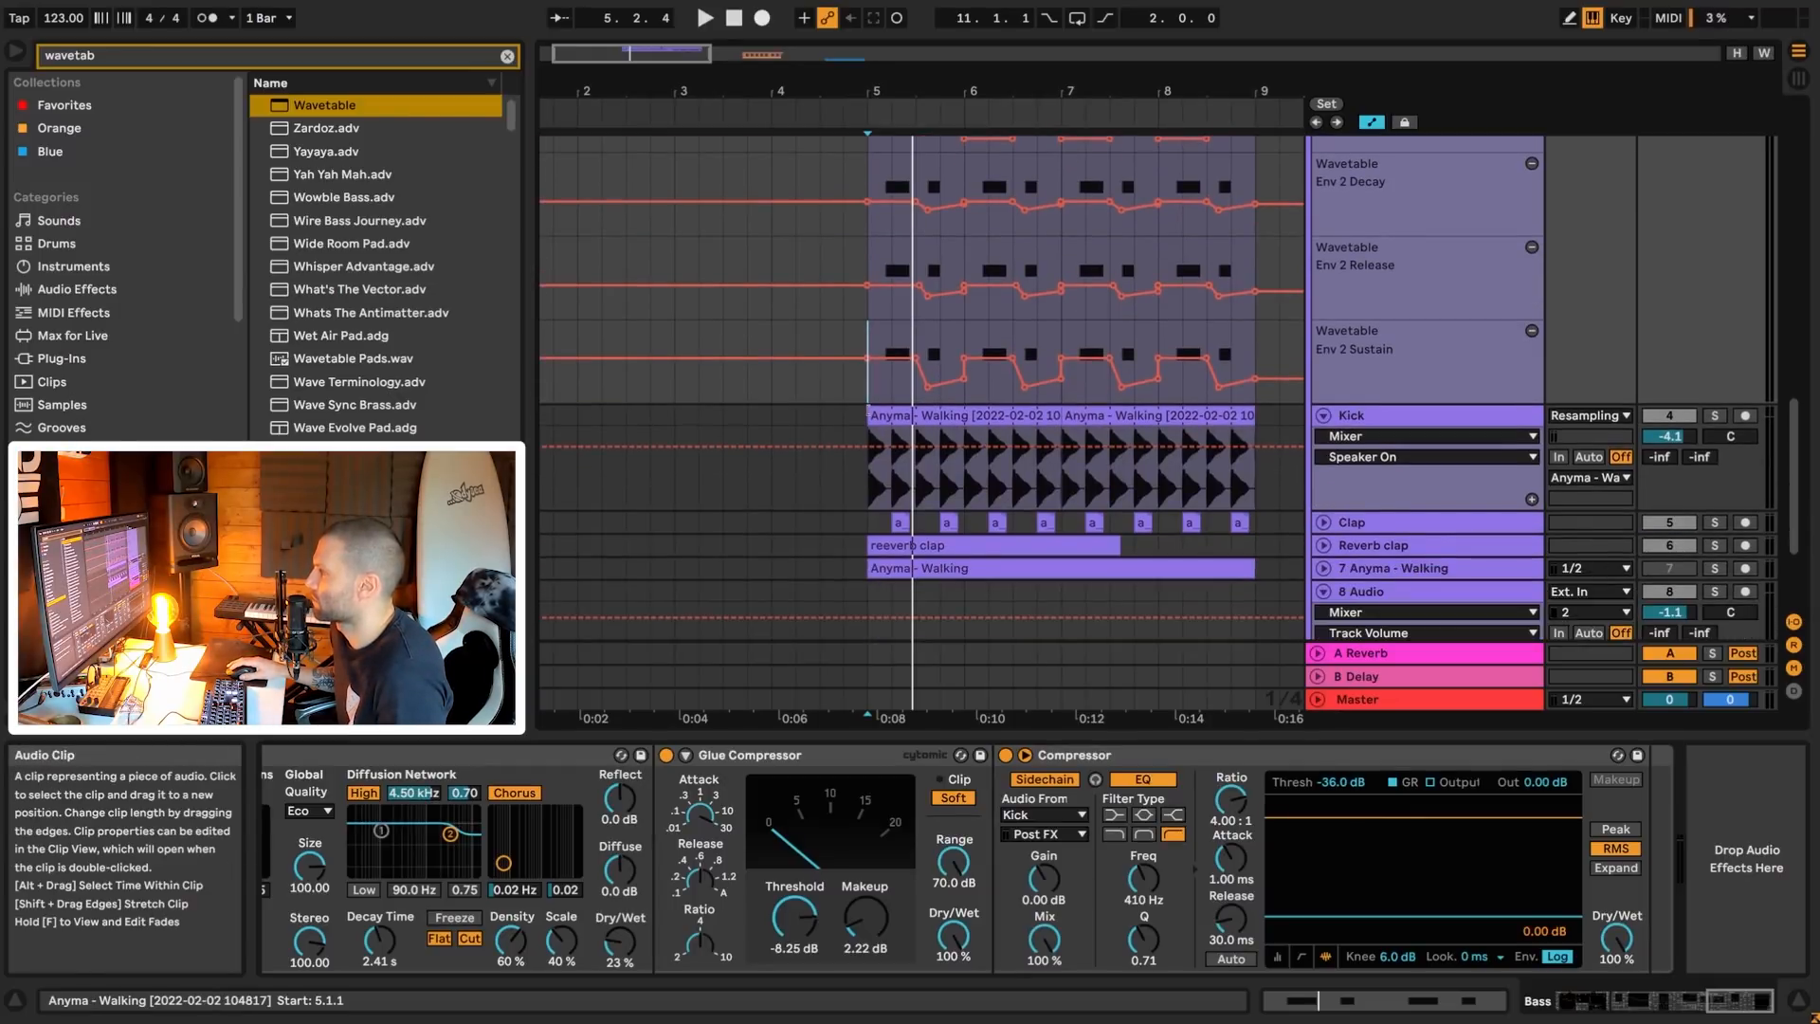
{"action": "left_click", "coordinate": [1365, 547]}
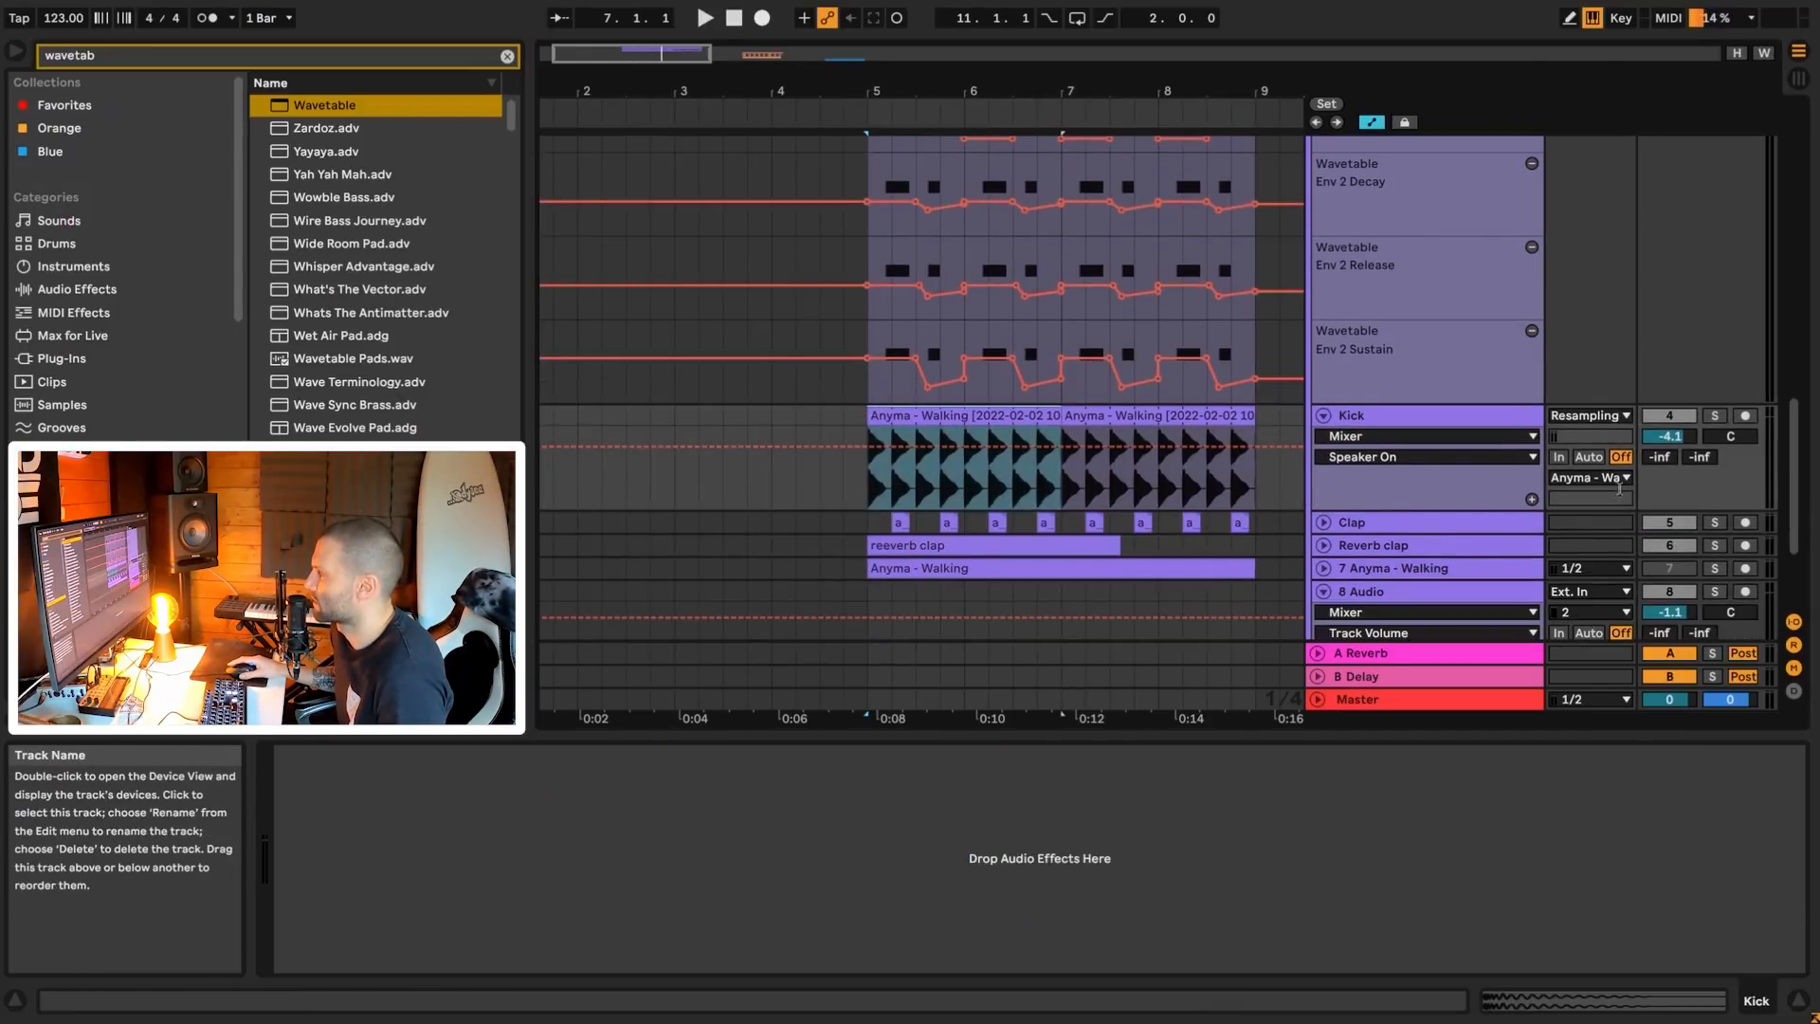
- Solo Kick and Clap together with the Bass and play from 5.1.1 to hear the sidechain compression
{"action": "scroll", "coordinate": [1717, 392], "scroll_direction": "up", "scroll_amount": 8}
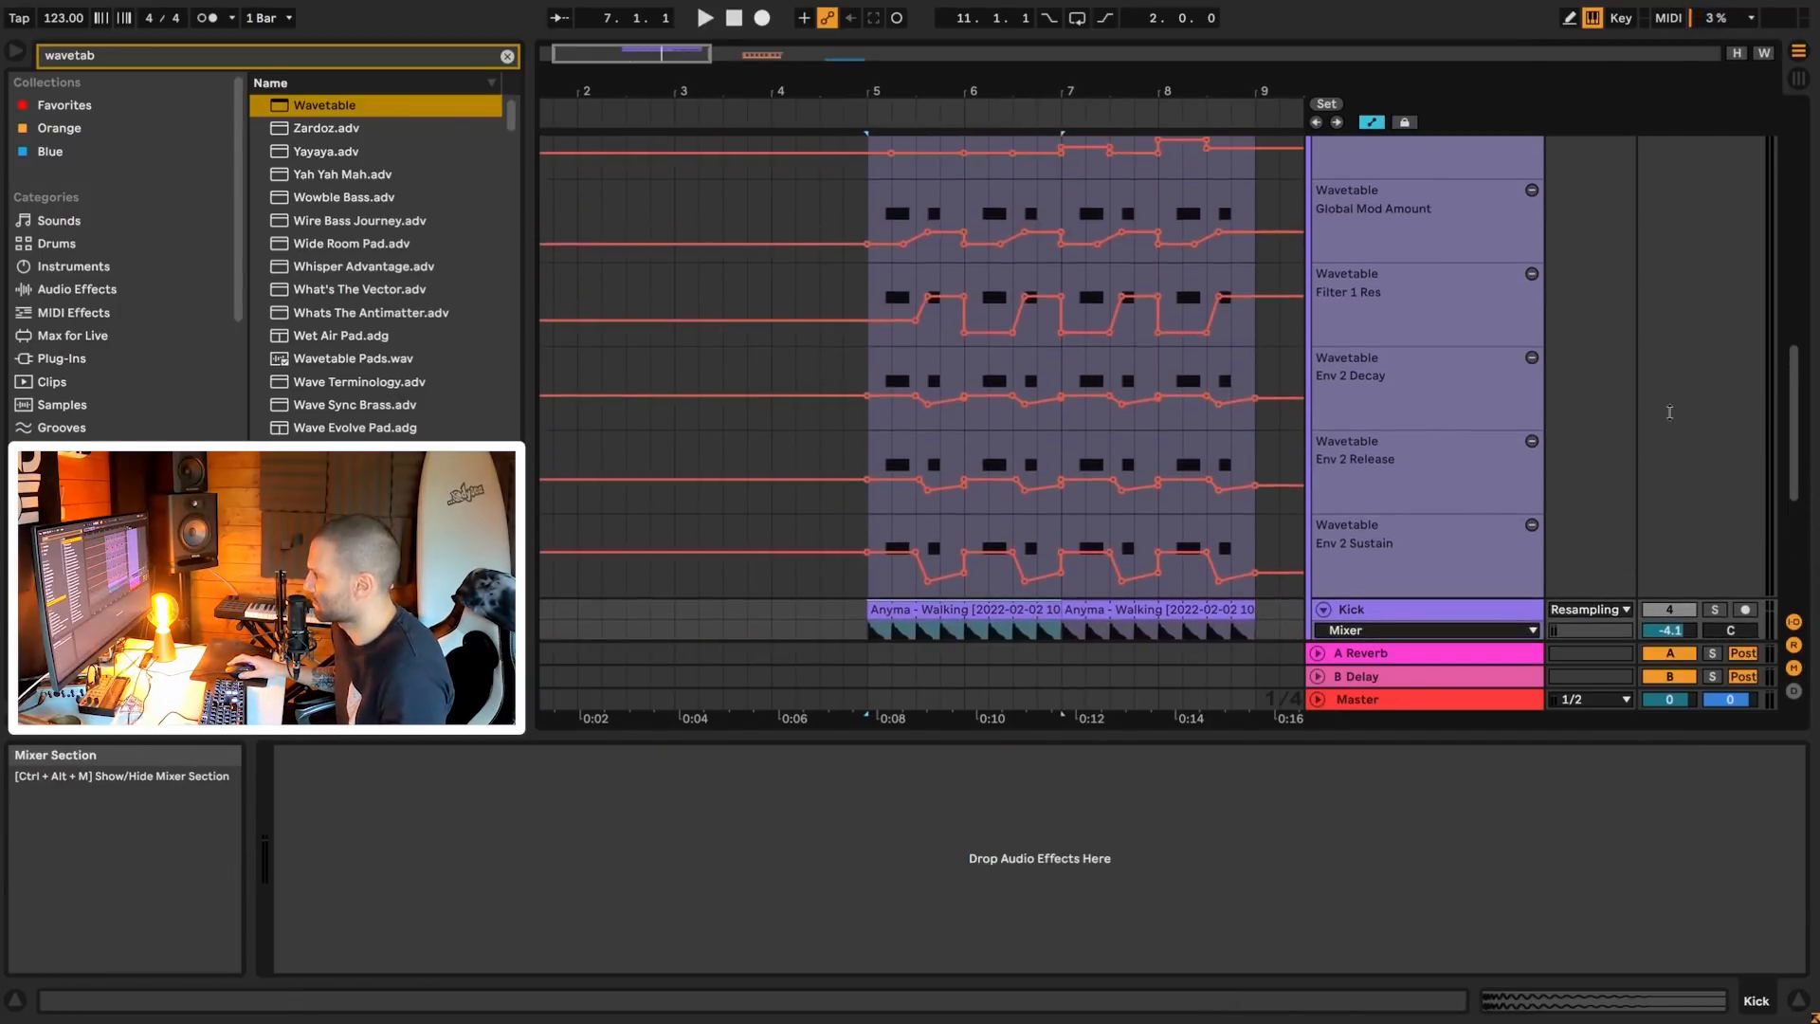
{"action": "scroll", "coordinate": [1666, 413], "scroll_direction": "down", "scroll_amount": 7}
{"action": "left_click", "coordinate": [1714, 440]}
{"action": "left_click", "coordinate": [1713, 547], "text": "ctrl"}
{"action": "key", "text": "space"}
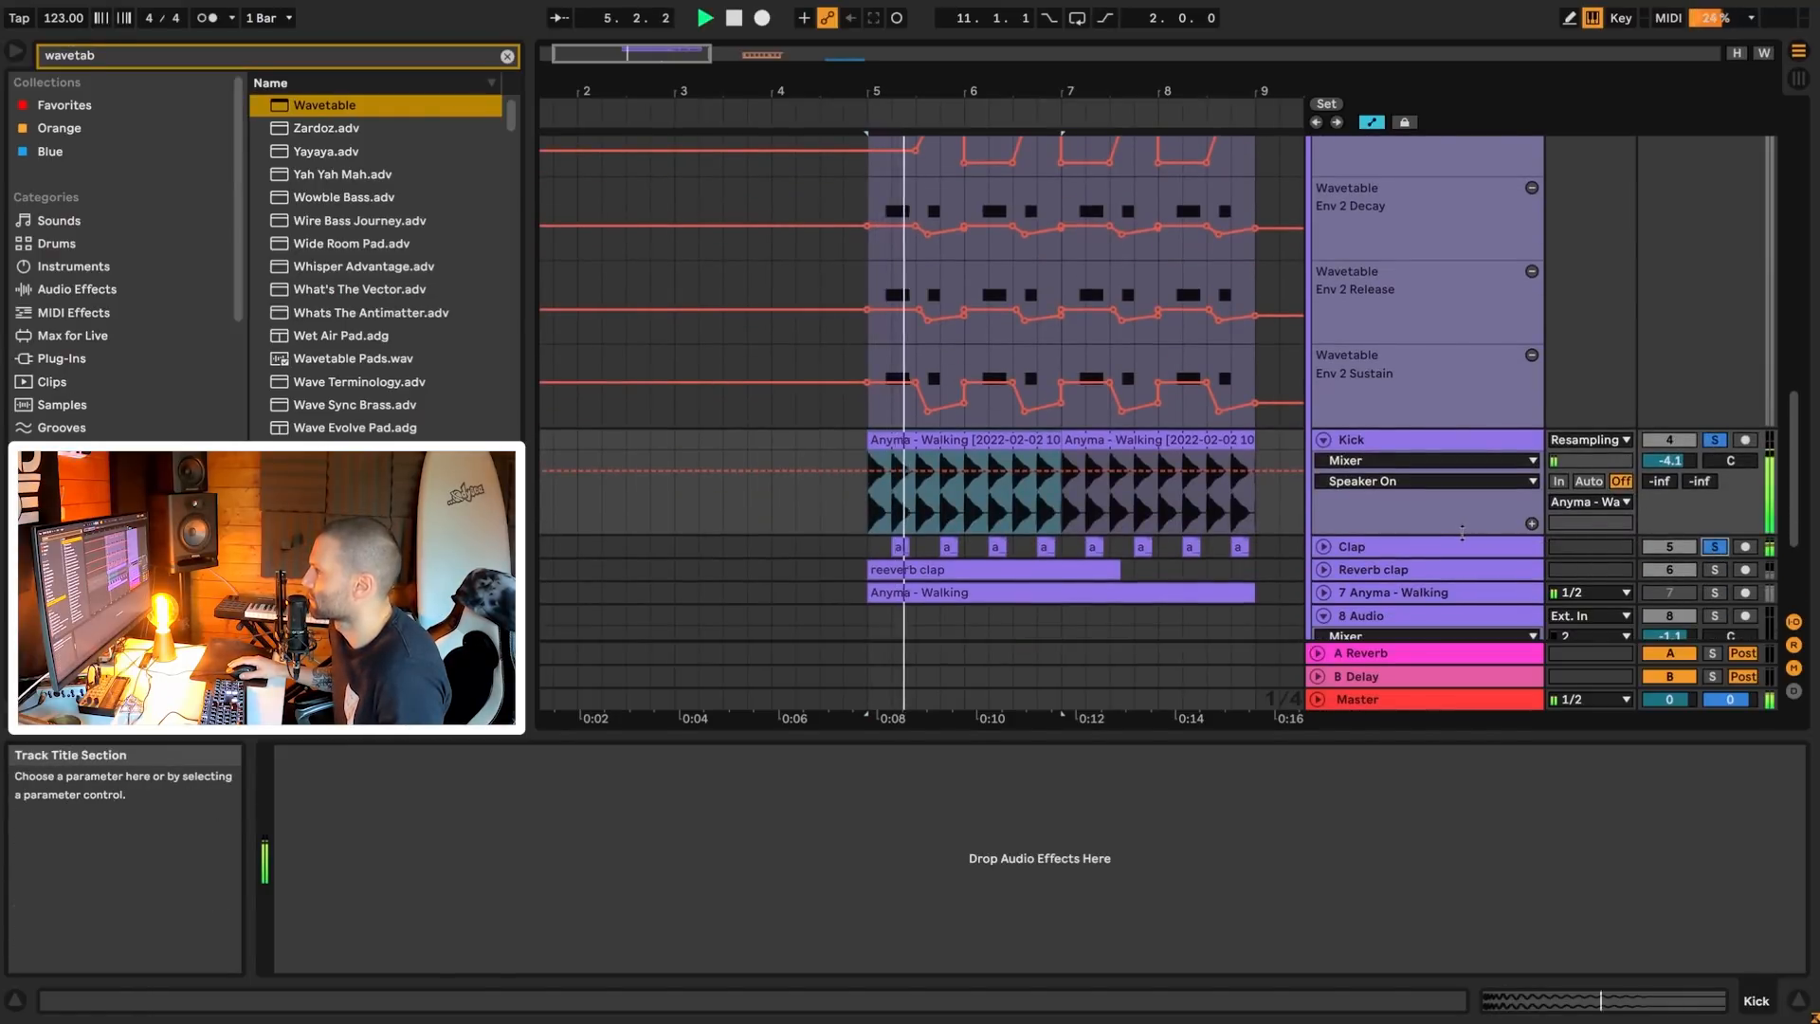
{"action": "scroll", "coordinate": [1590, 370], "scroll_direction": "up", "scroll_amount": 3}
{"action": "scroll", "coordinate": [1709, 223], "scroll_direction": "down", "scroll_amount": 4}
{"action": "left_click", "coordinate": [1716, 292]}
{"action": "scroll", "coordinate": [1327, 455], "scroll_direction": "down", "scroll_amount": 6}
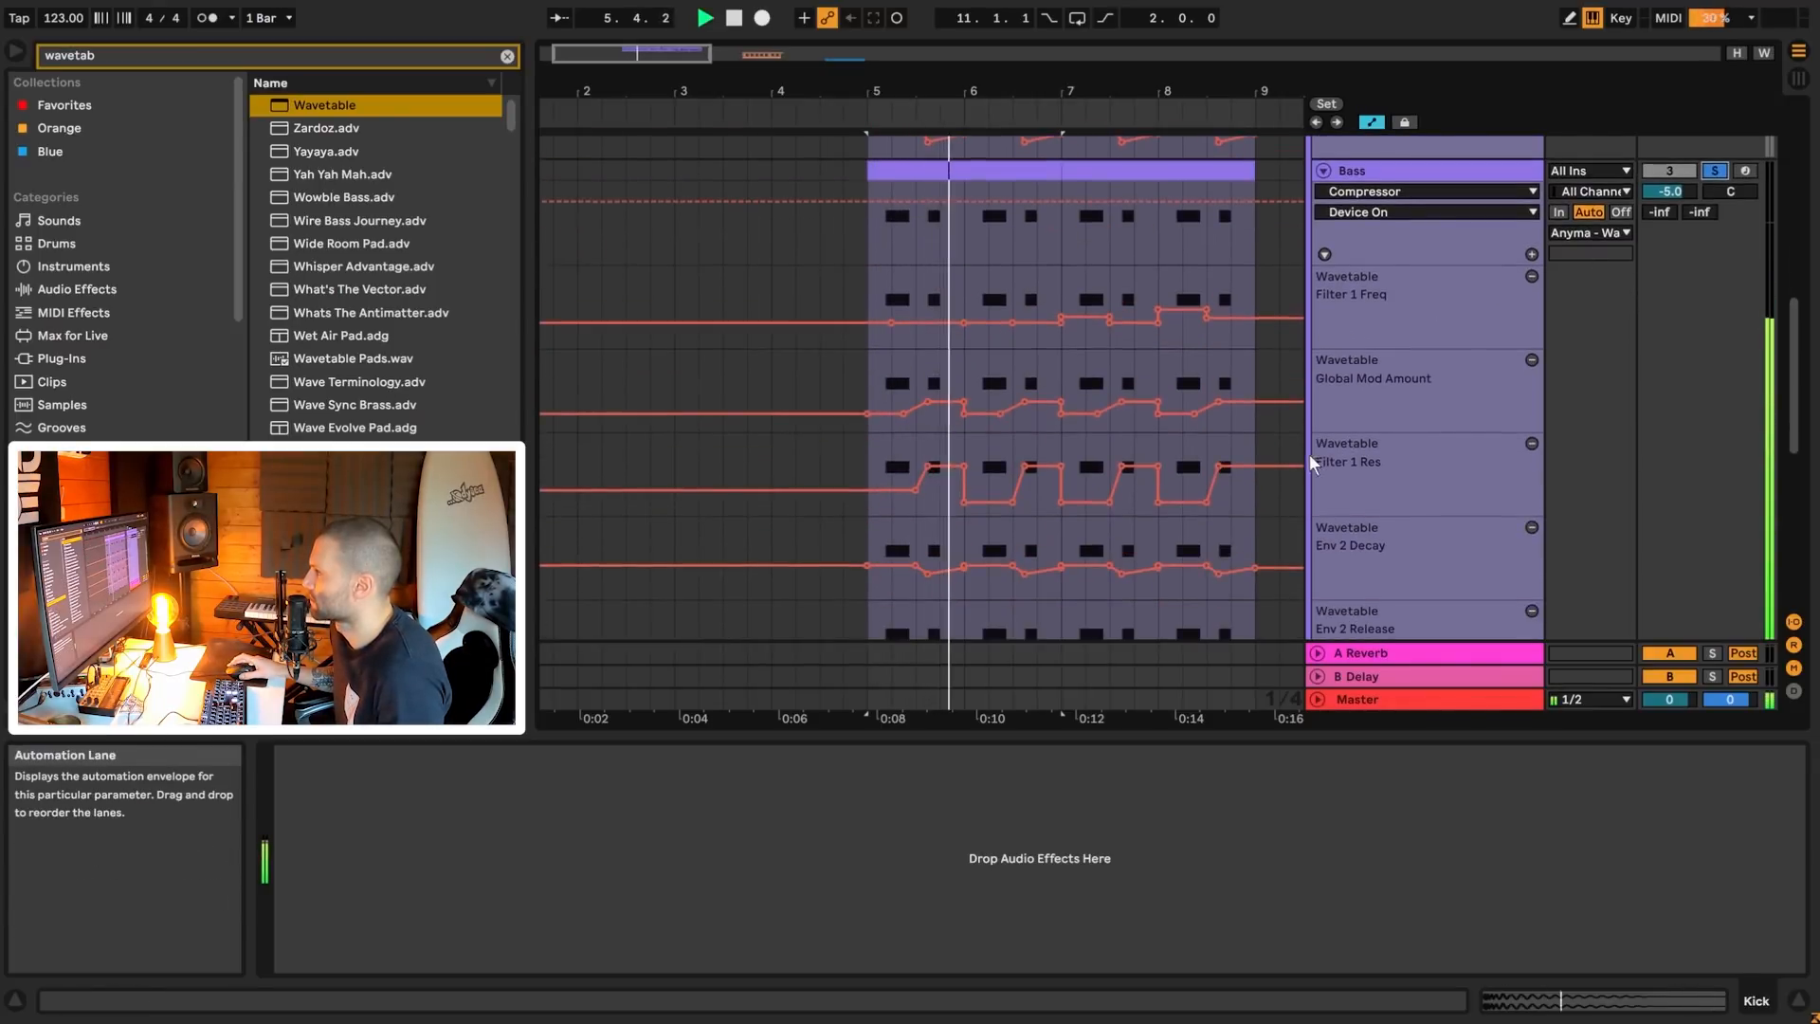
{"action": "scroll", "coordinate": [1294, 458], "scroll_direction": "down", "scroll_amount": 2}
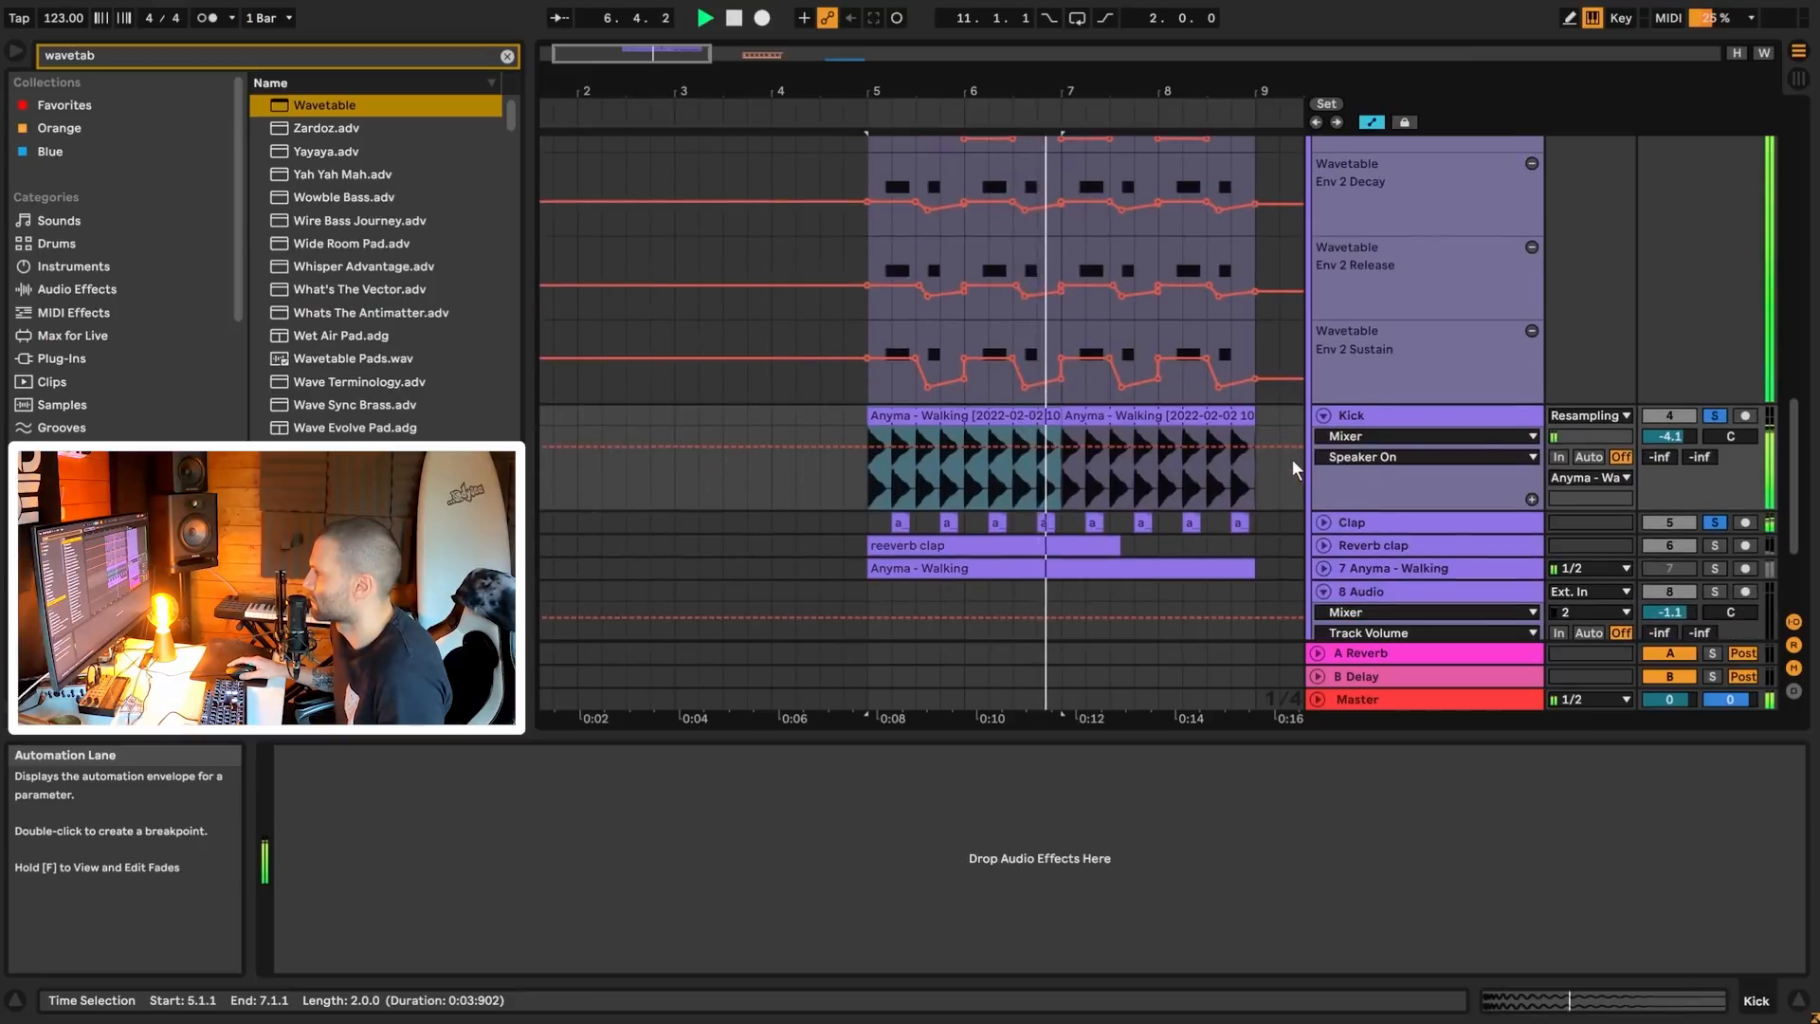
{"action": "scroll", "coordinate": [1554, 497], "scroll_direction": "up", "scroll_amount": 4}
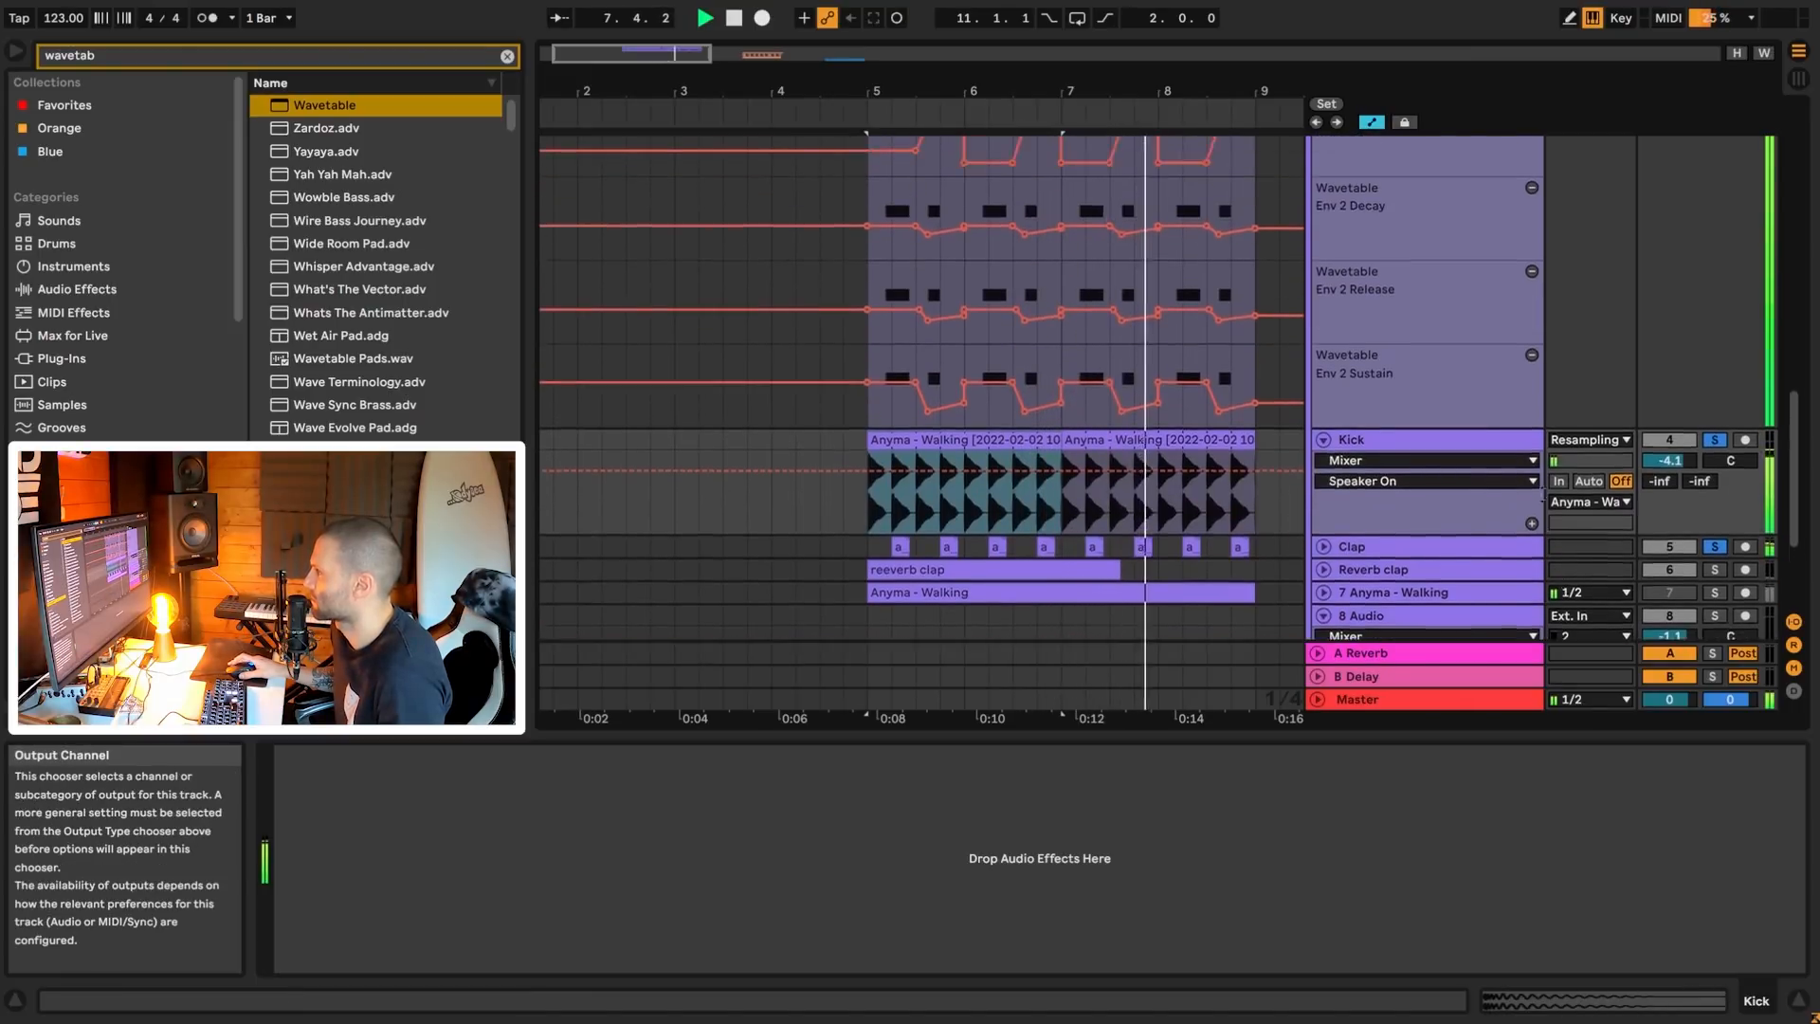
- Solo the Colyn, Innellea - Obnoxious Desire group and play it from 11.1.1
{"action": "left_click_drag", "start_coordinate": [696, 62], "coordinate": [934, 62]}
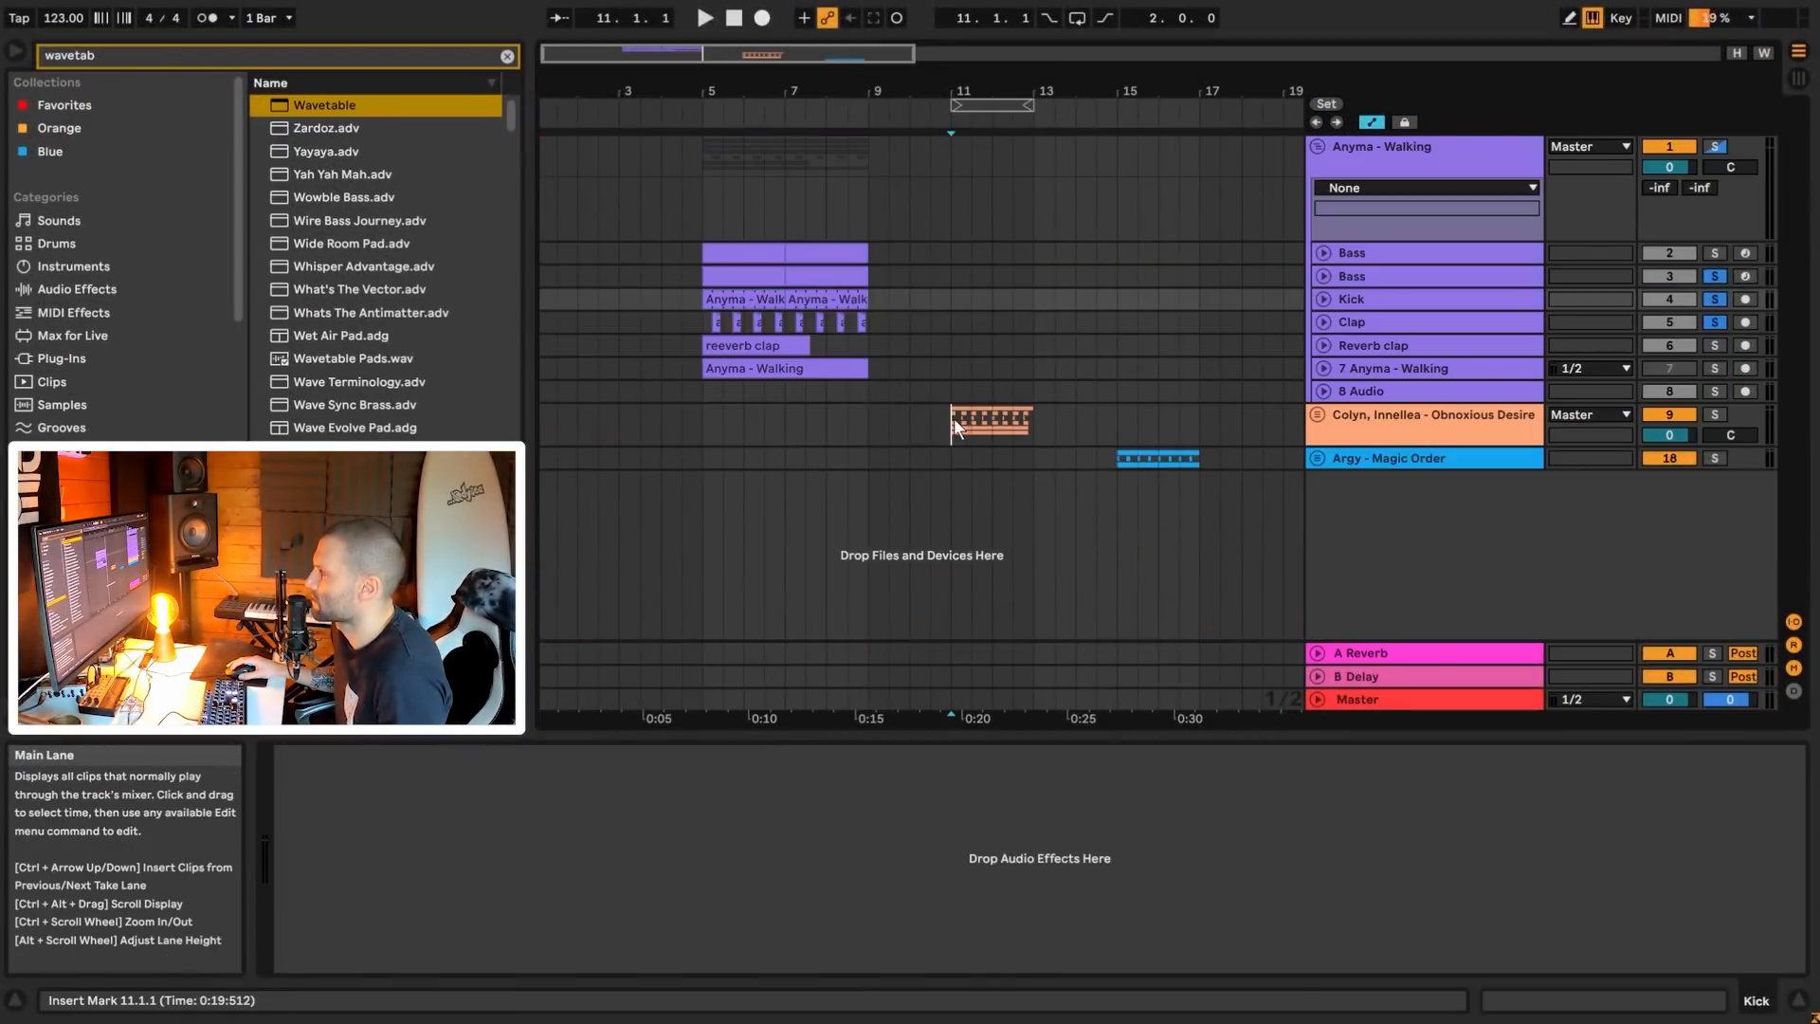
{"action": "left_click", "coordinate": [952, 418]}
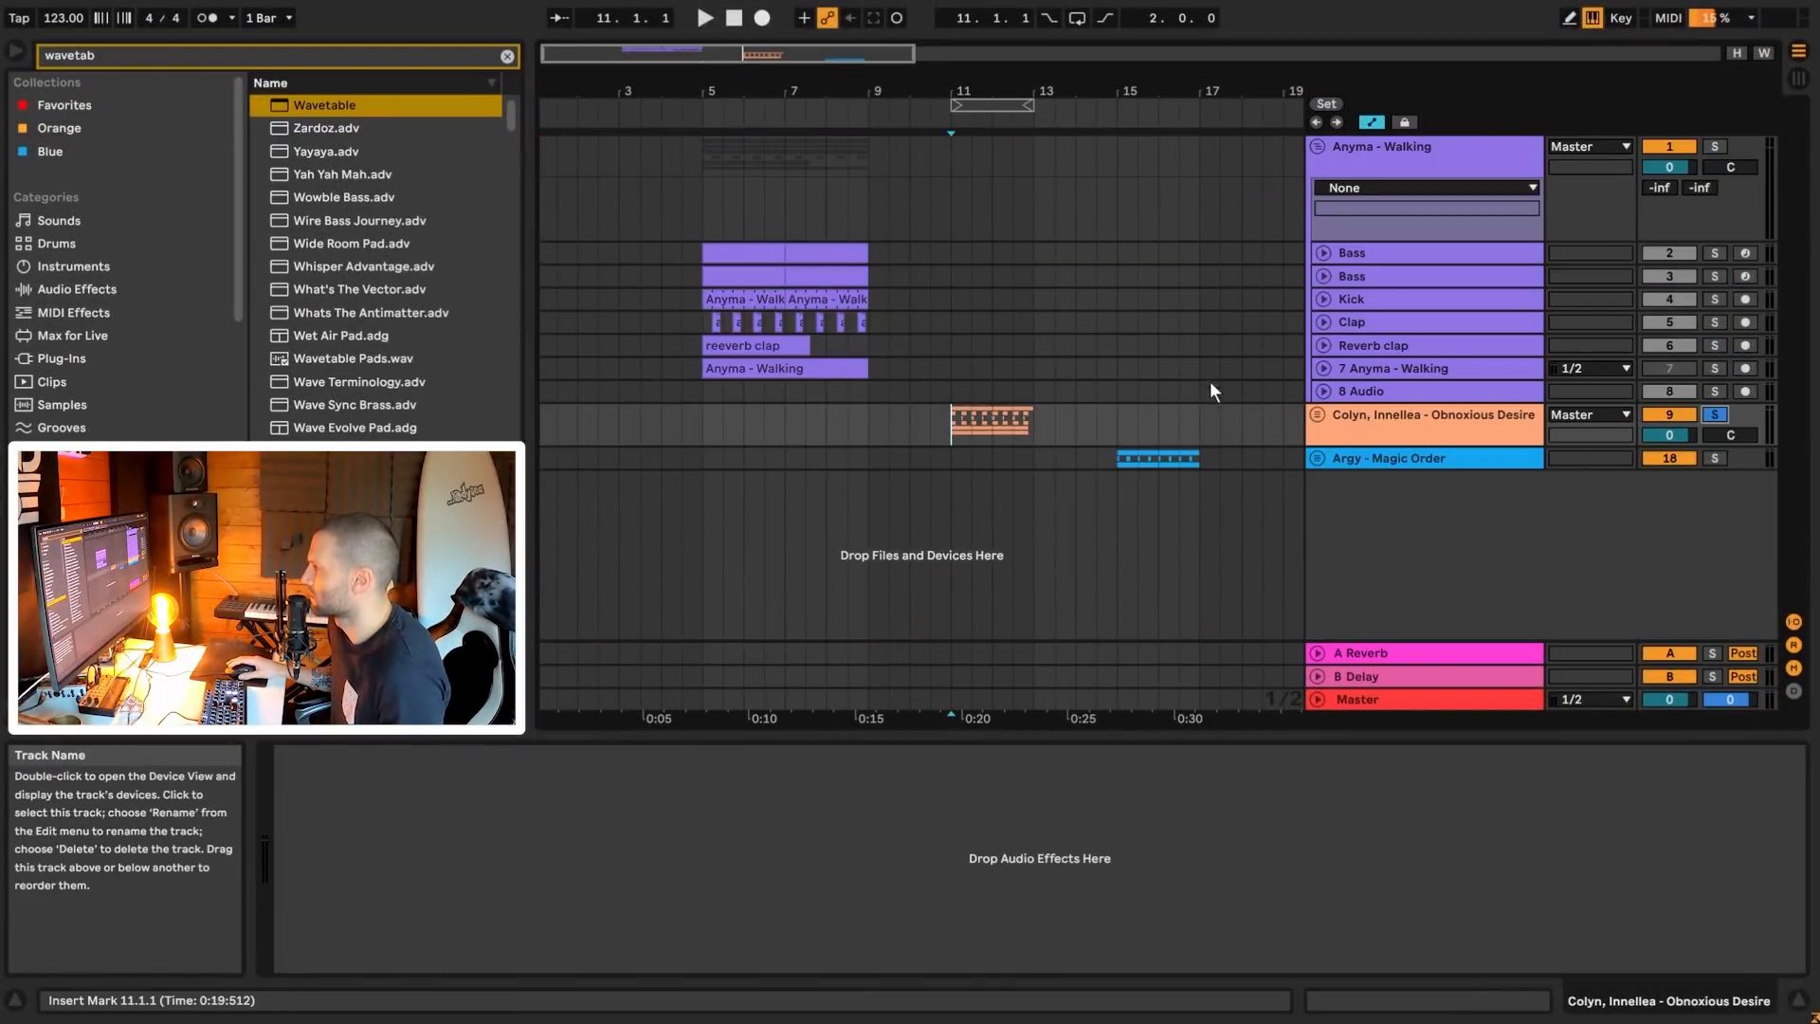
{"action": "left_click_drag", "start_coordinate": [797, 53], "coordinate": [819, 140]}
{"action": "key", "text": "space"}
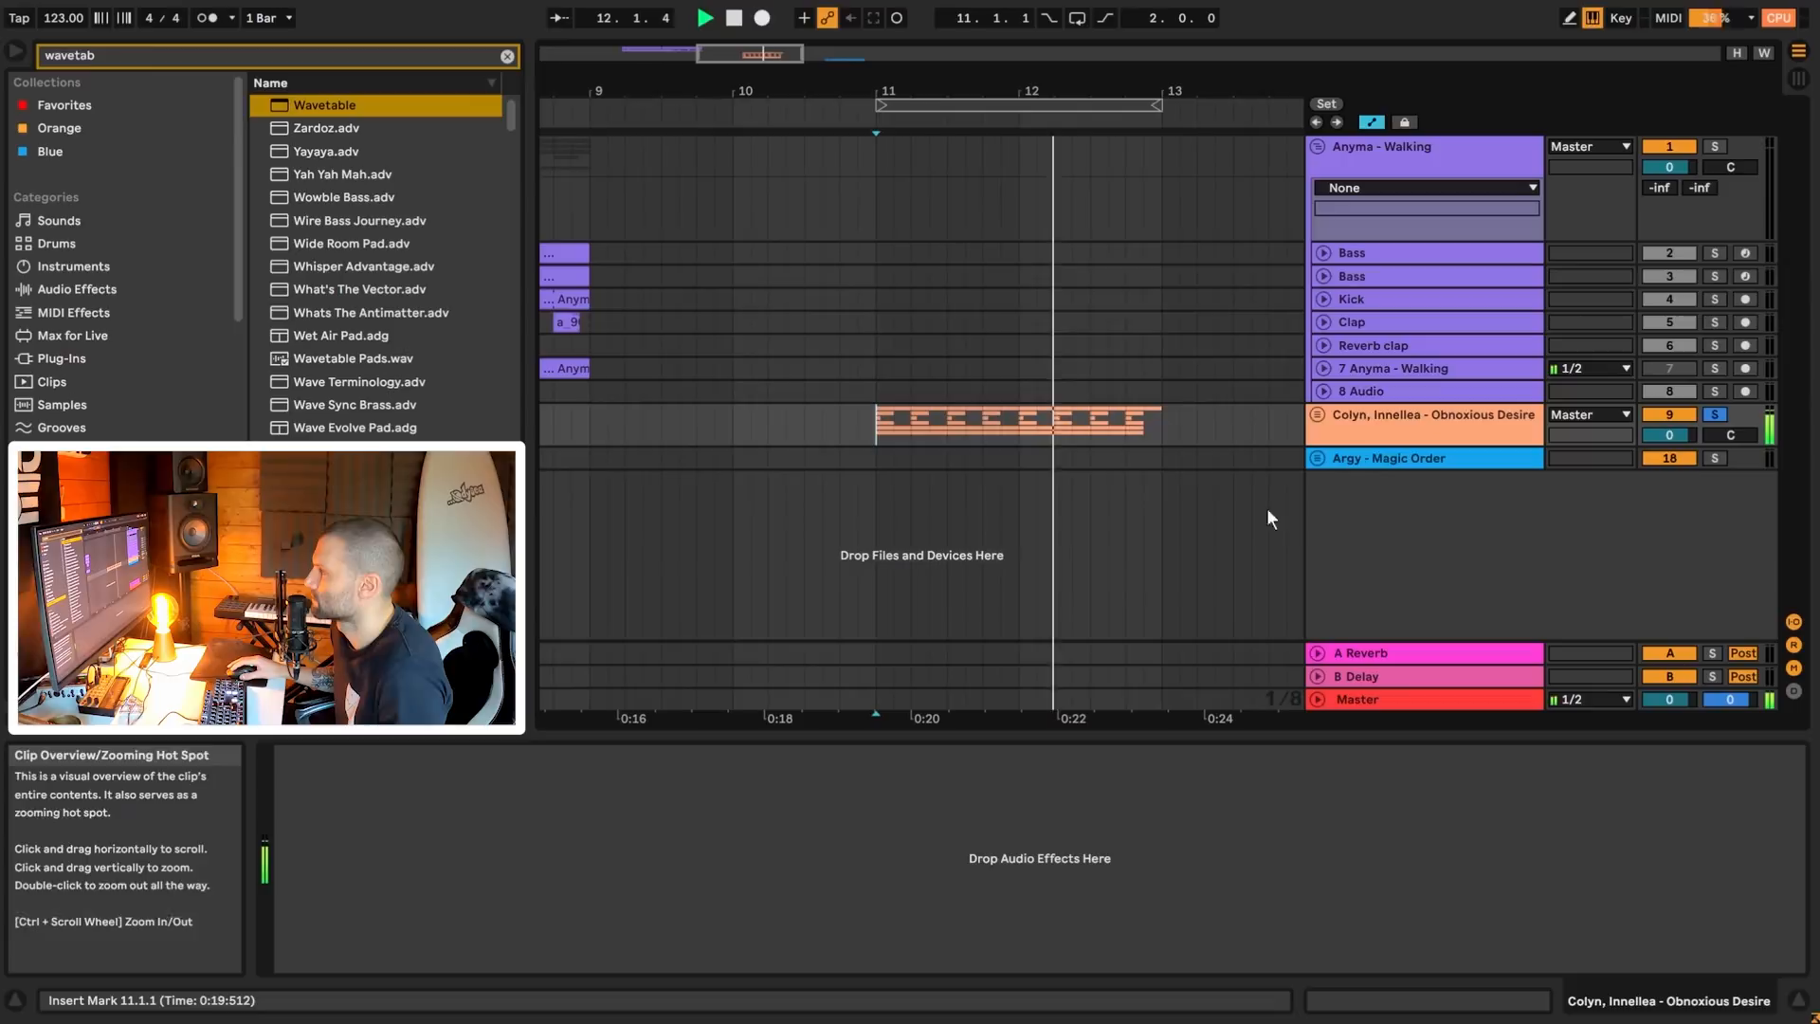
- Unfold the Obnoxious Desire group, view the Analog and Wavetable layer tracks, and return the insert mark to 11.1.1
{"action": "left_click", "coordinate": [1317, 417]}
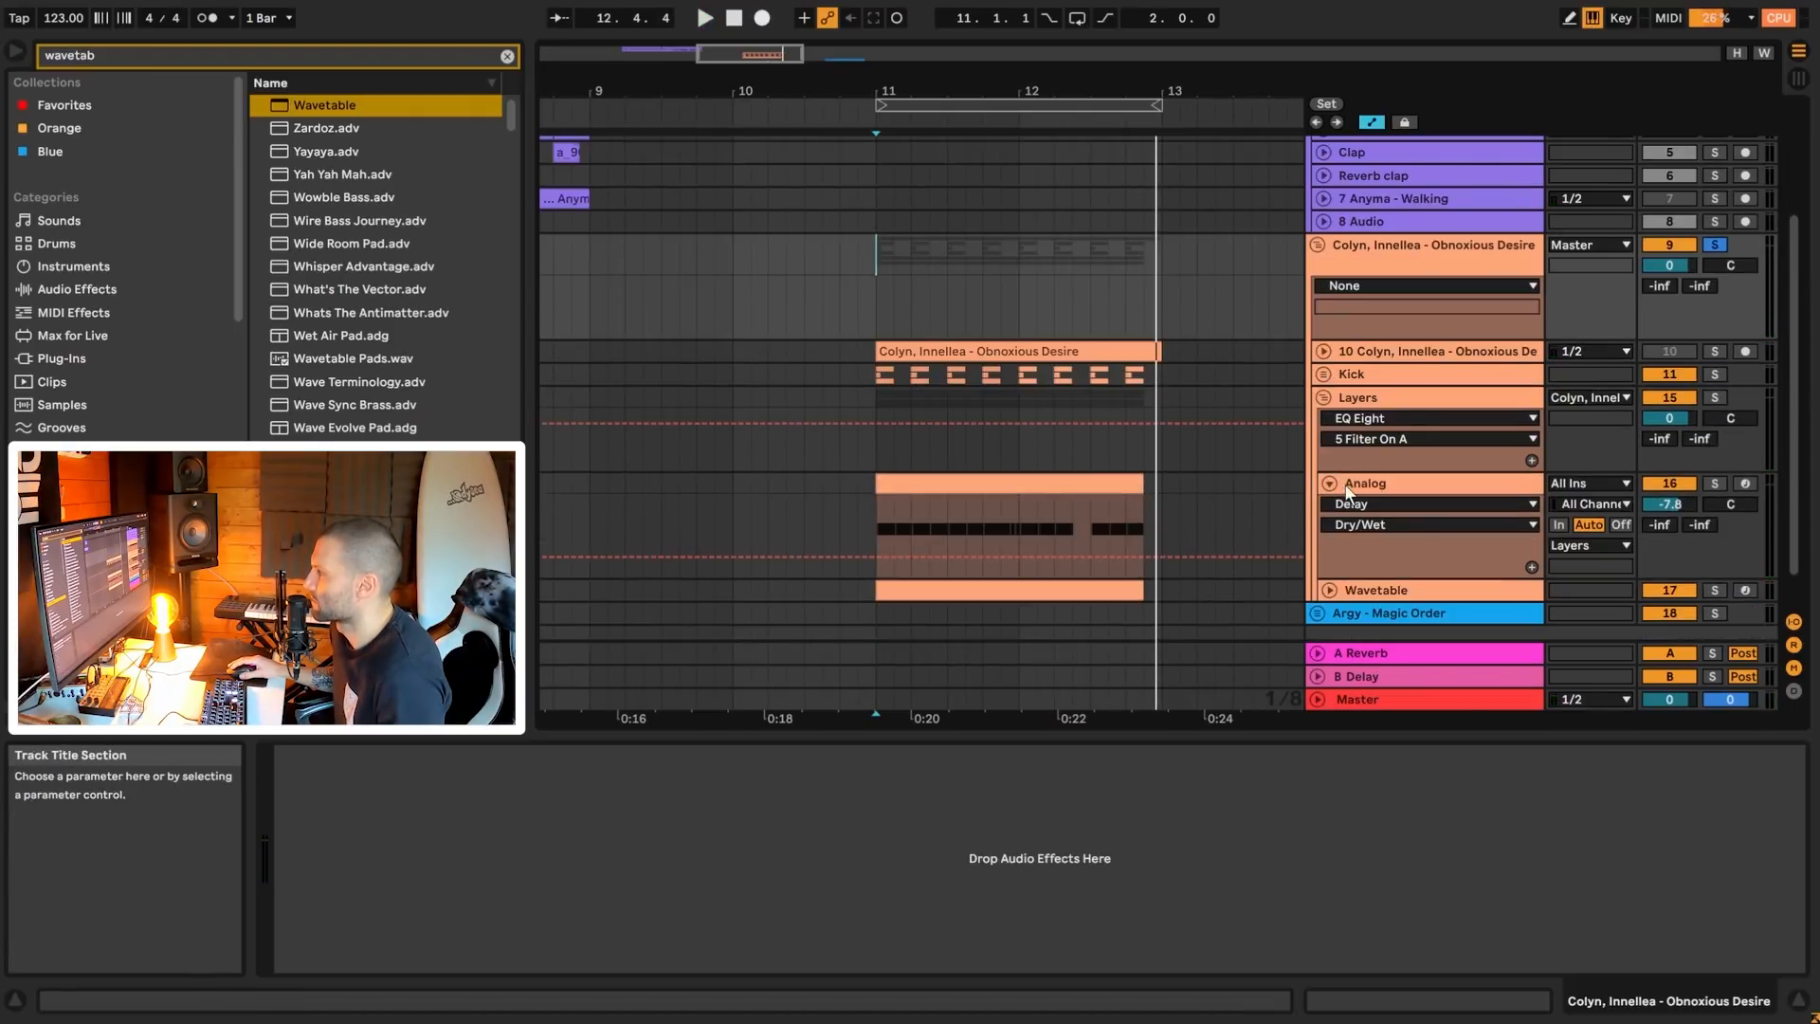
{"action": "left_click", "coordinate": [1380, 485]}
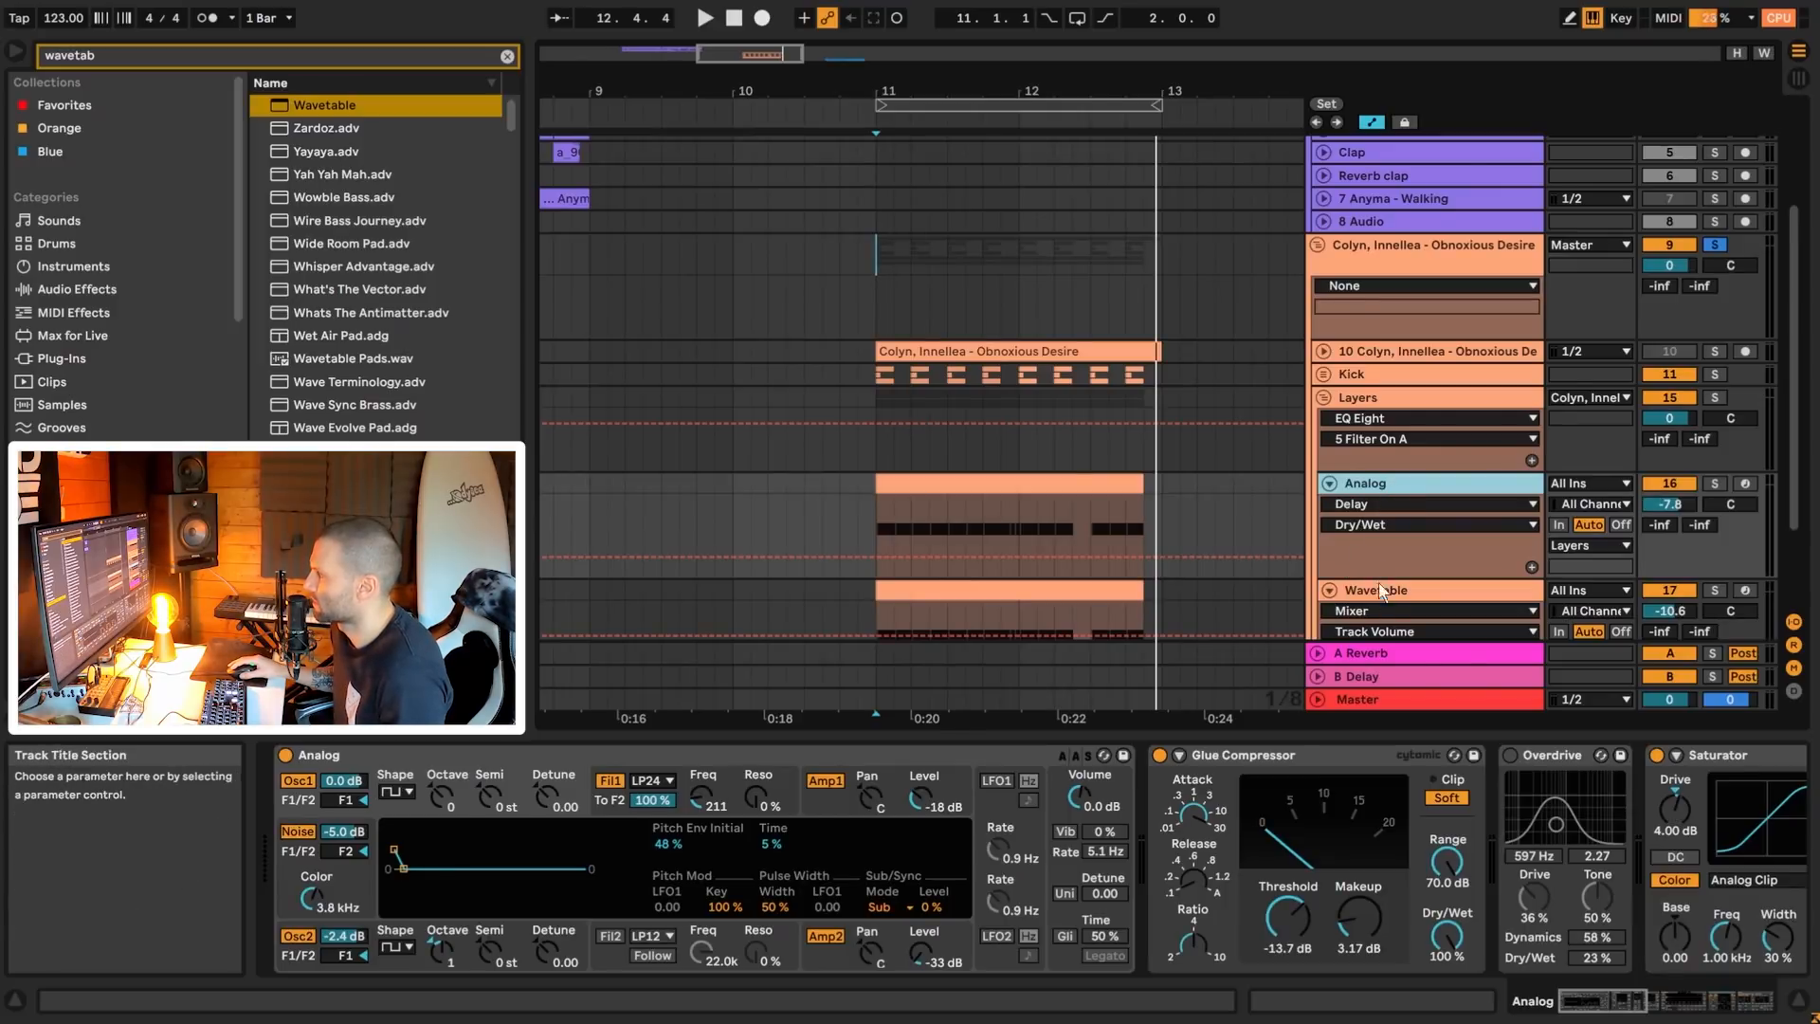
{"action": "left_click", "coordinate": [1372, 594]}
{"action": "left_click", "coordinate": [1375, 481]}
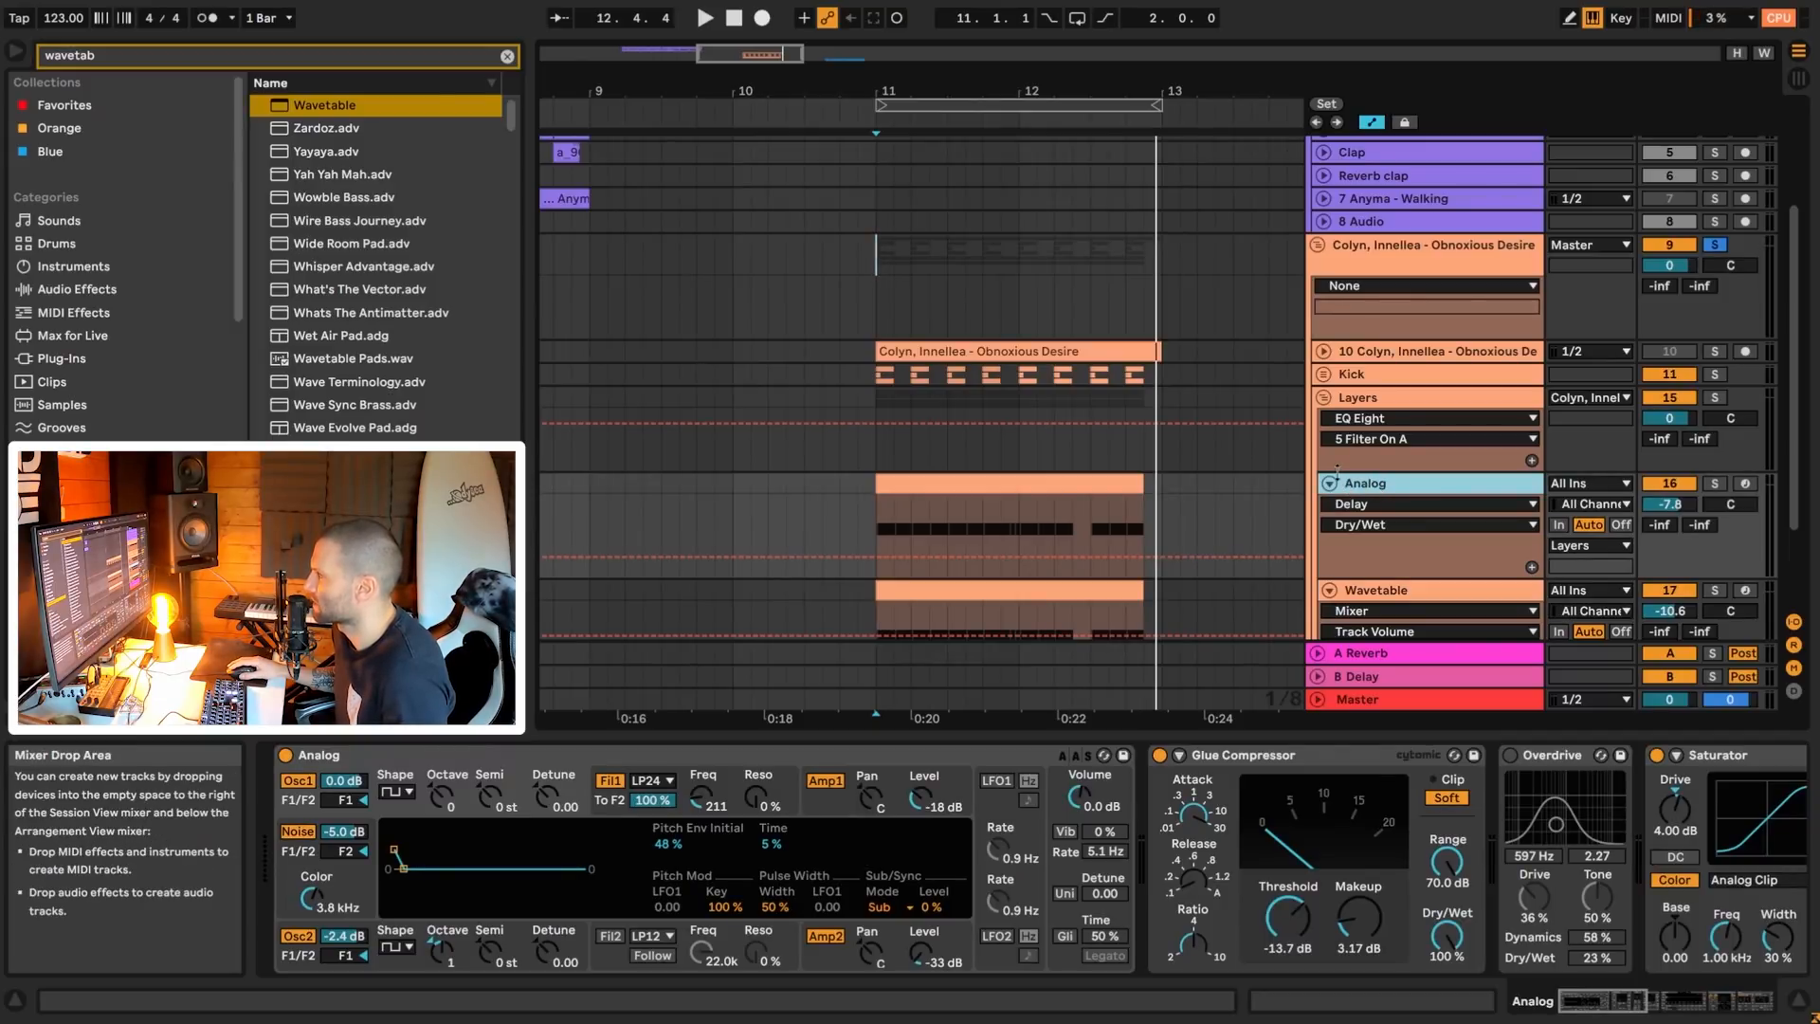
{"action": "scroll", "coordinate": [1336, 471], "scroll_direction": "down", "scroll_amount": 2}
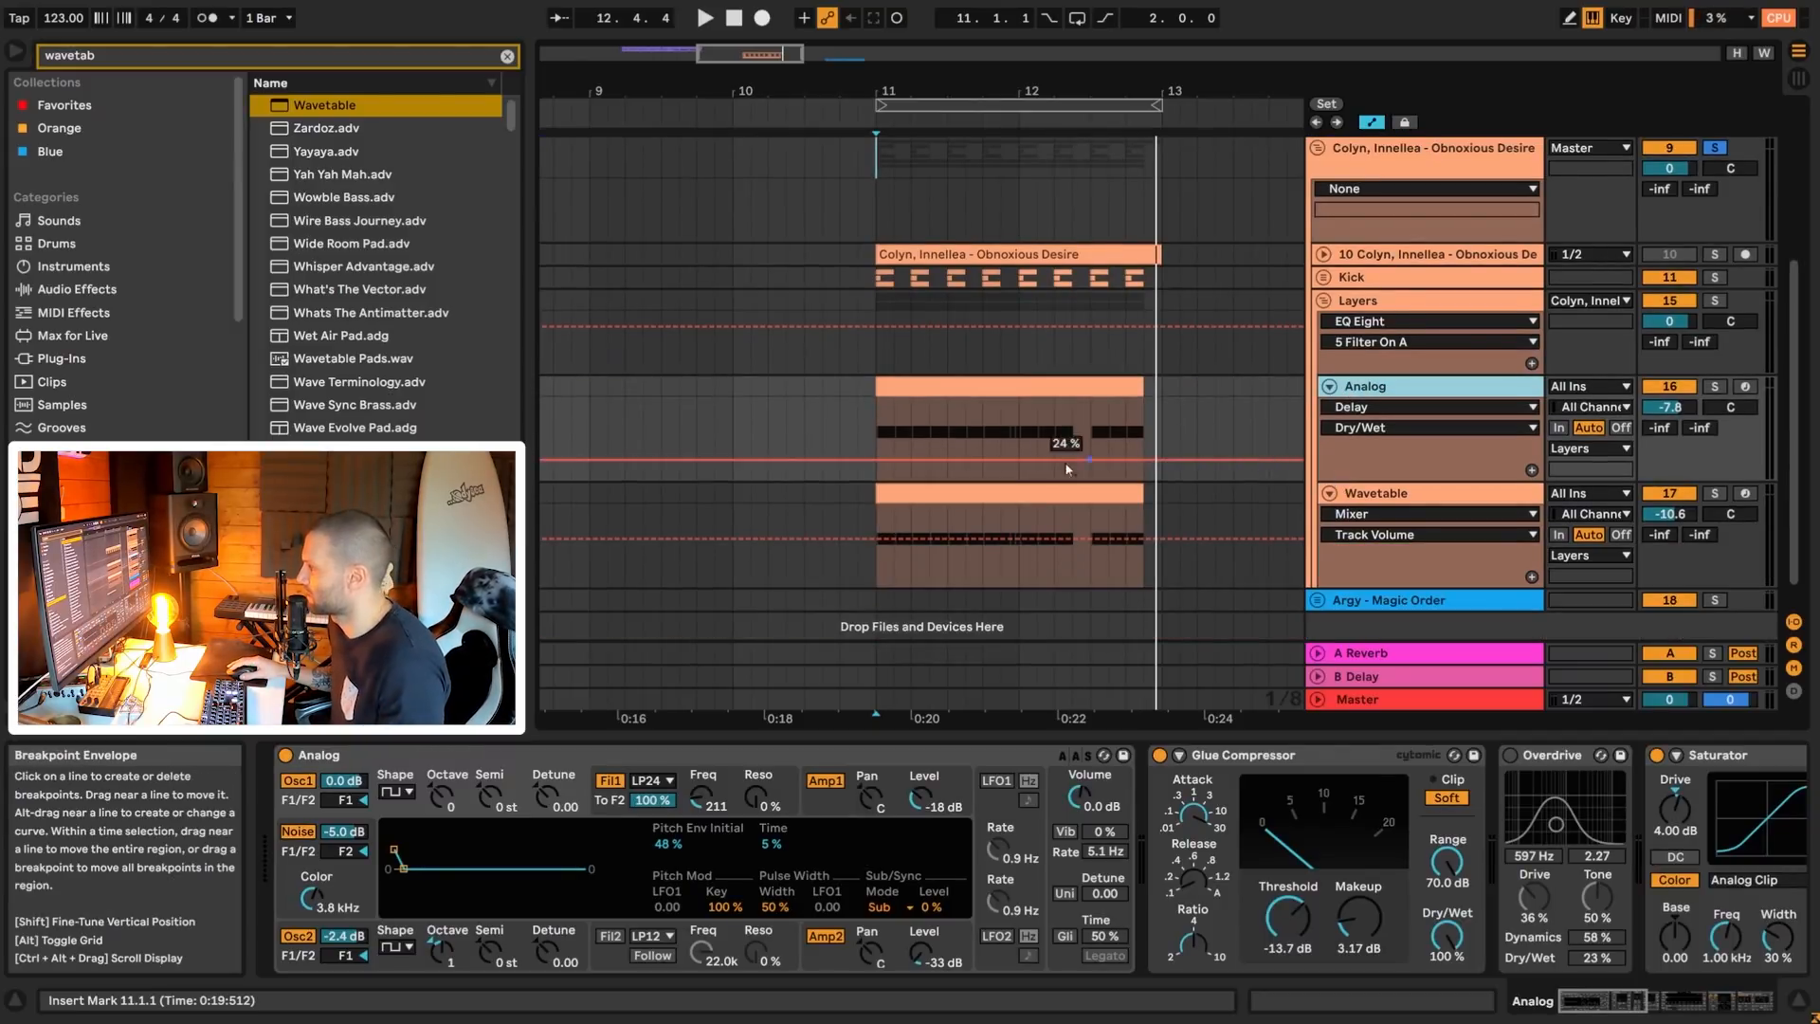
{"action": "left_click", "coordinate": [873, 410]}
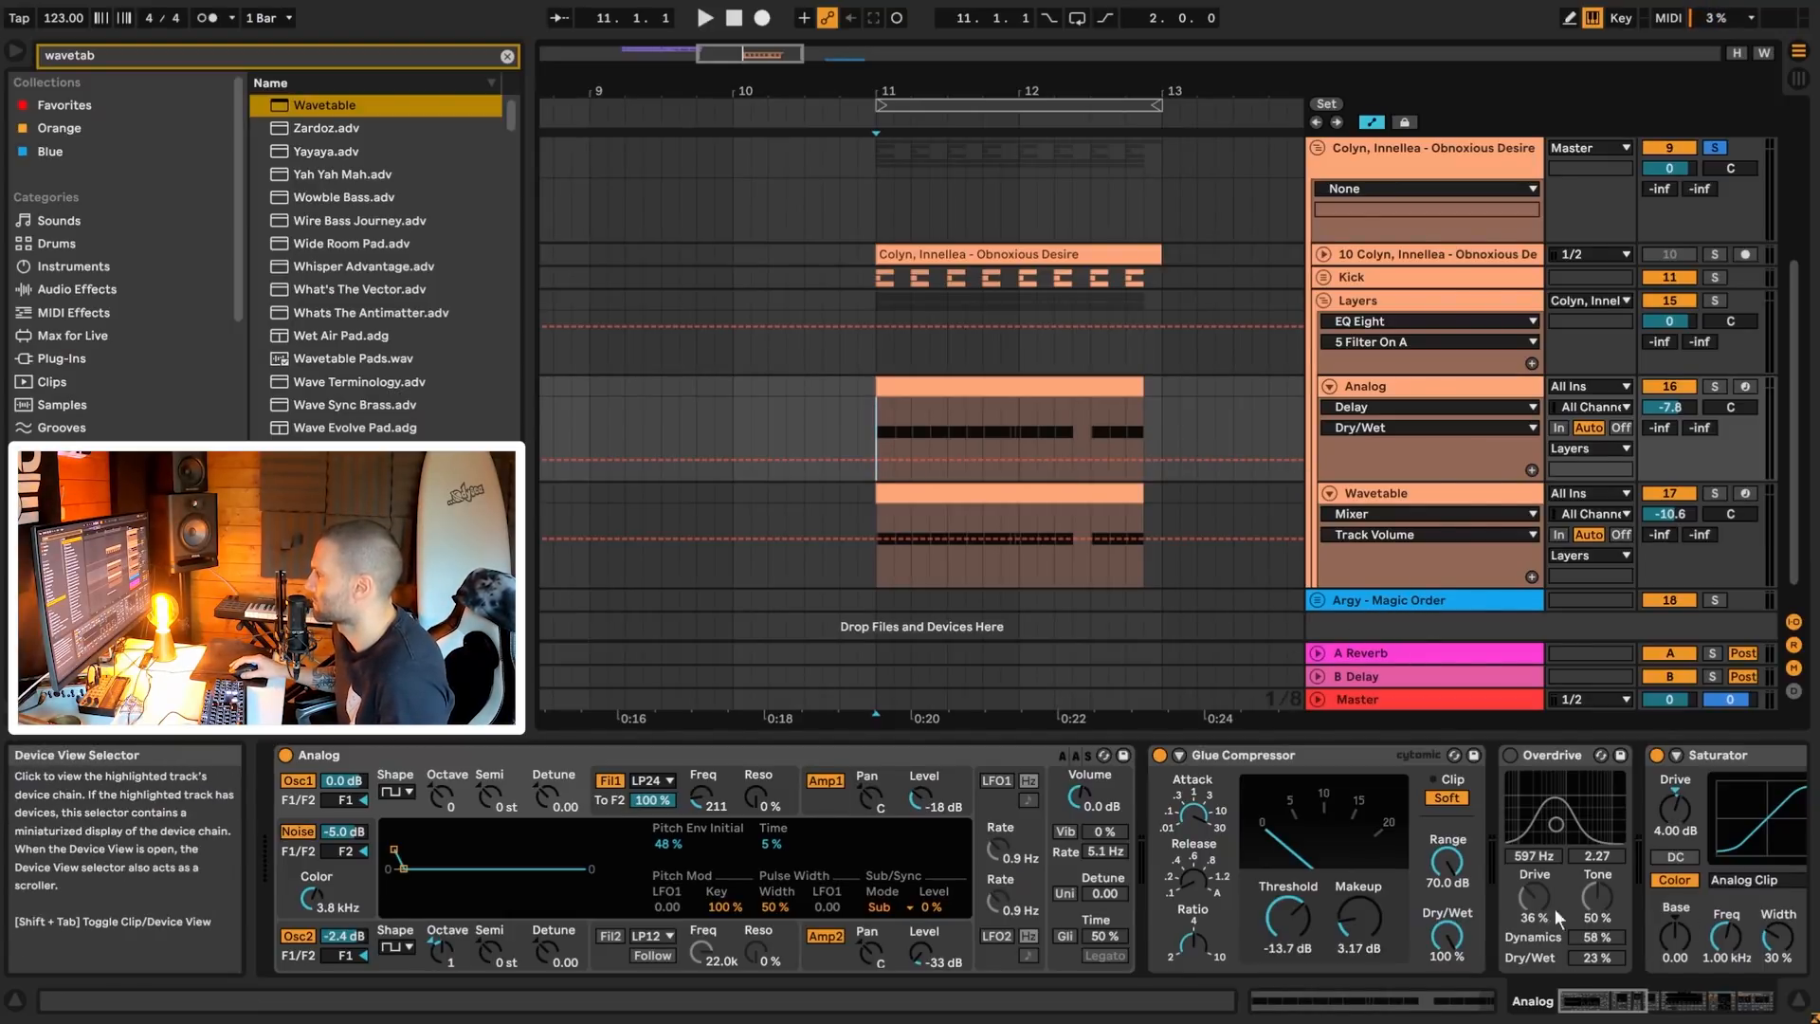
- Solo the Layers group and look through the effects chain of the Analog track
{"action": "left_click", "coordinate": [1713, 300]}
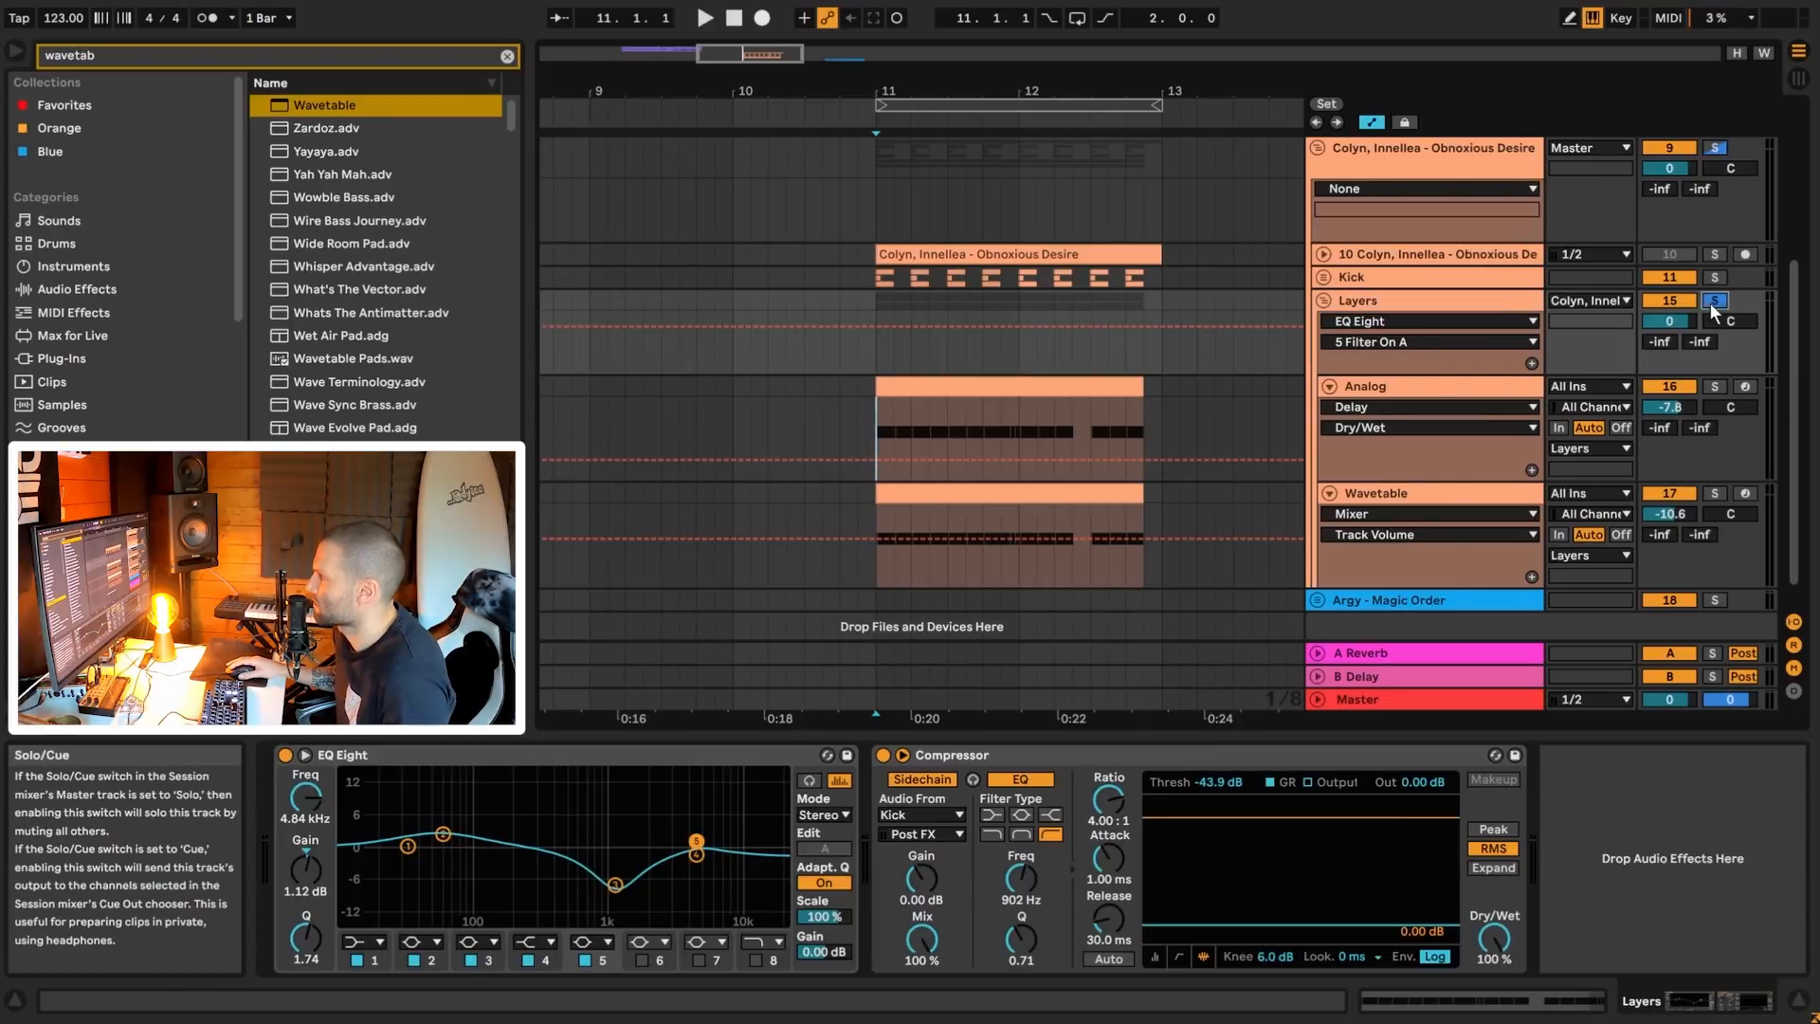
{"action": "left_click", "coordinate": [1402, 389]}
{"action": "scroll", "coordinate": [1585, 970], "scroll_direction": "right", "scroll_amount": 5}
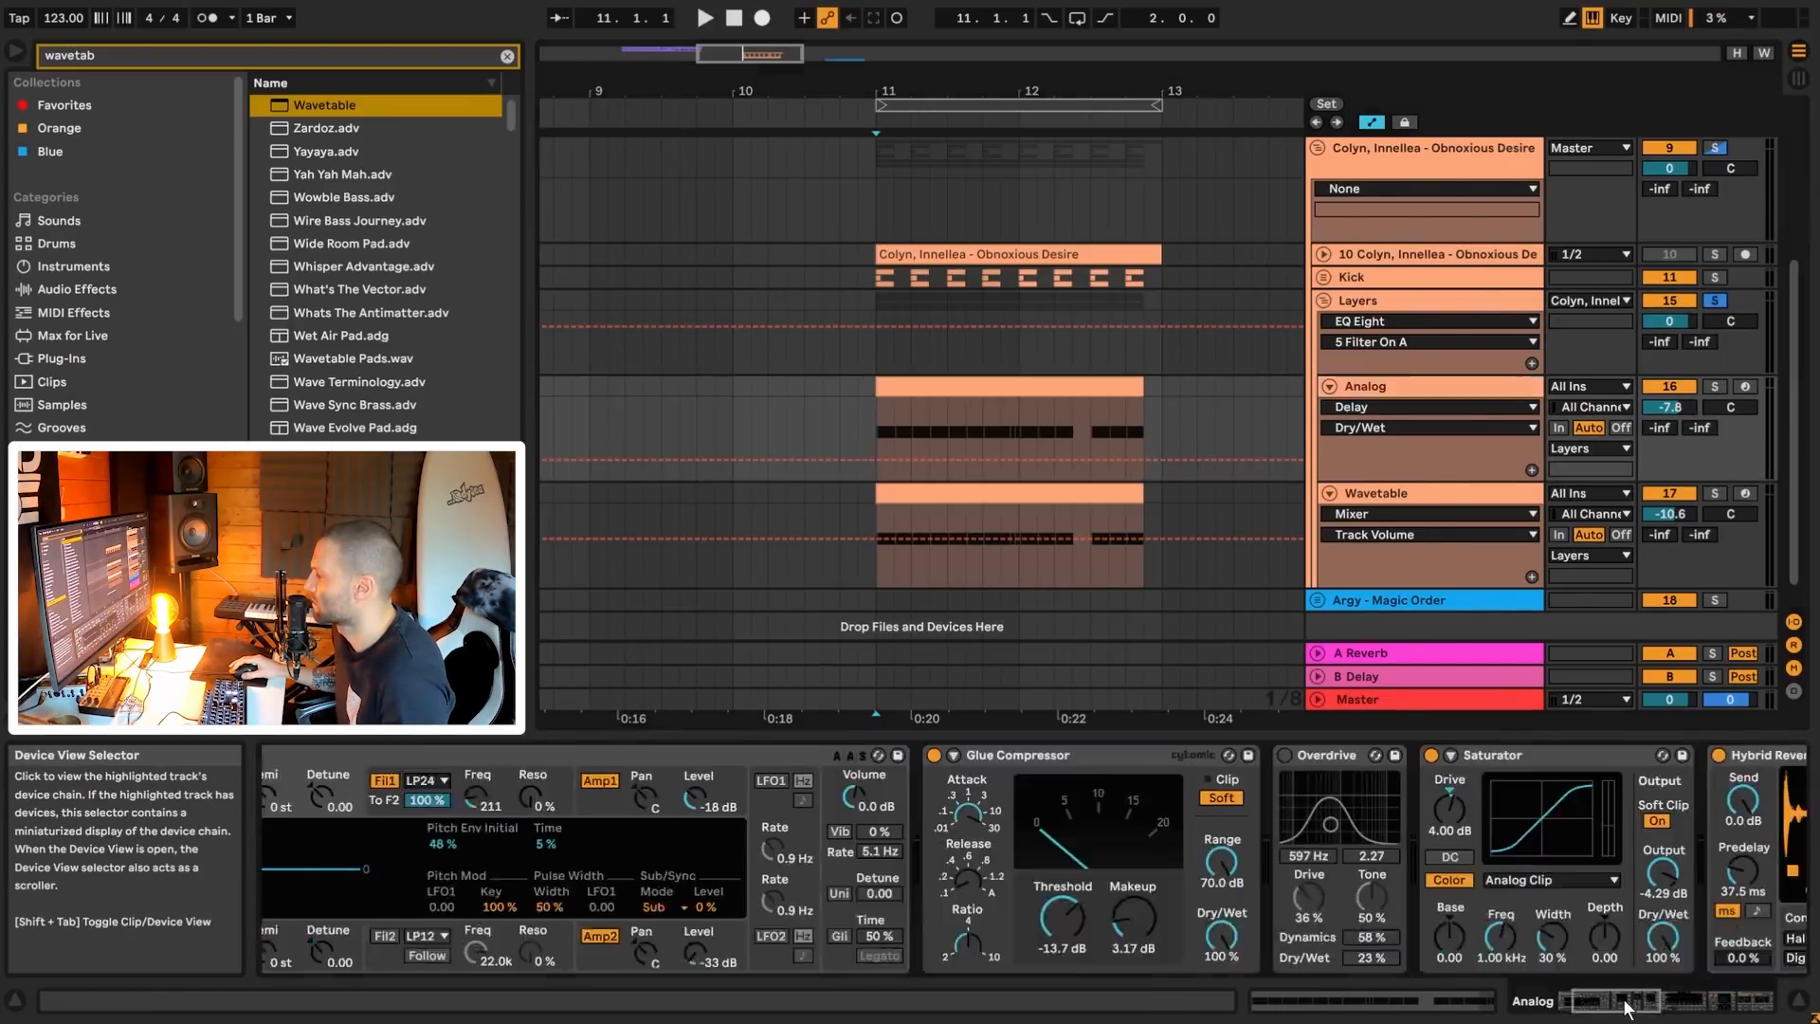
{"action": "left_click", "coordinate": [1464, 497]}
{"action": "left_click", "coordinate": [1413, 390]}
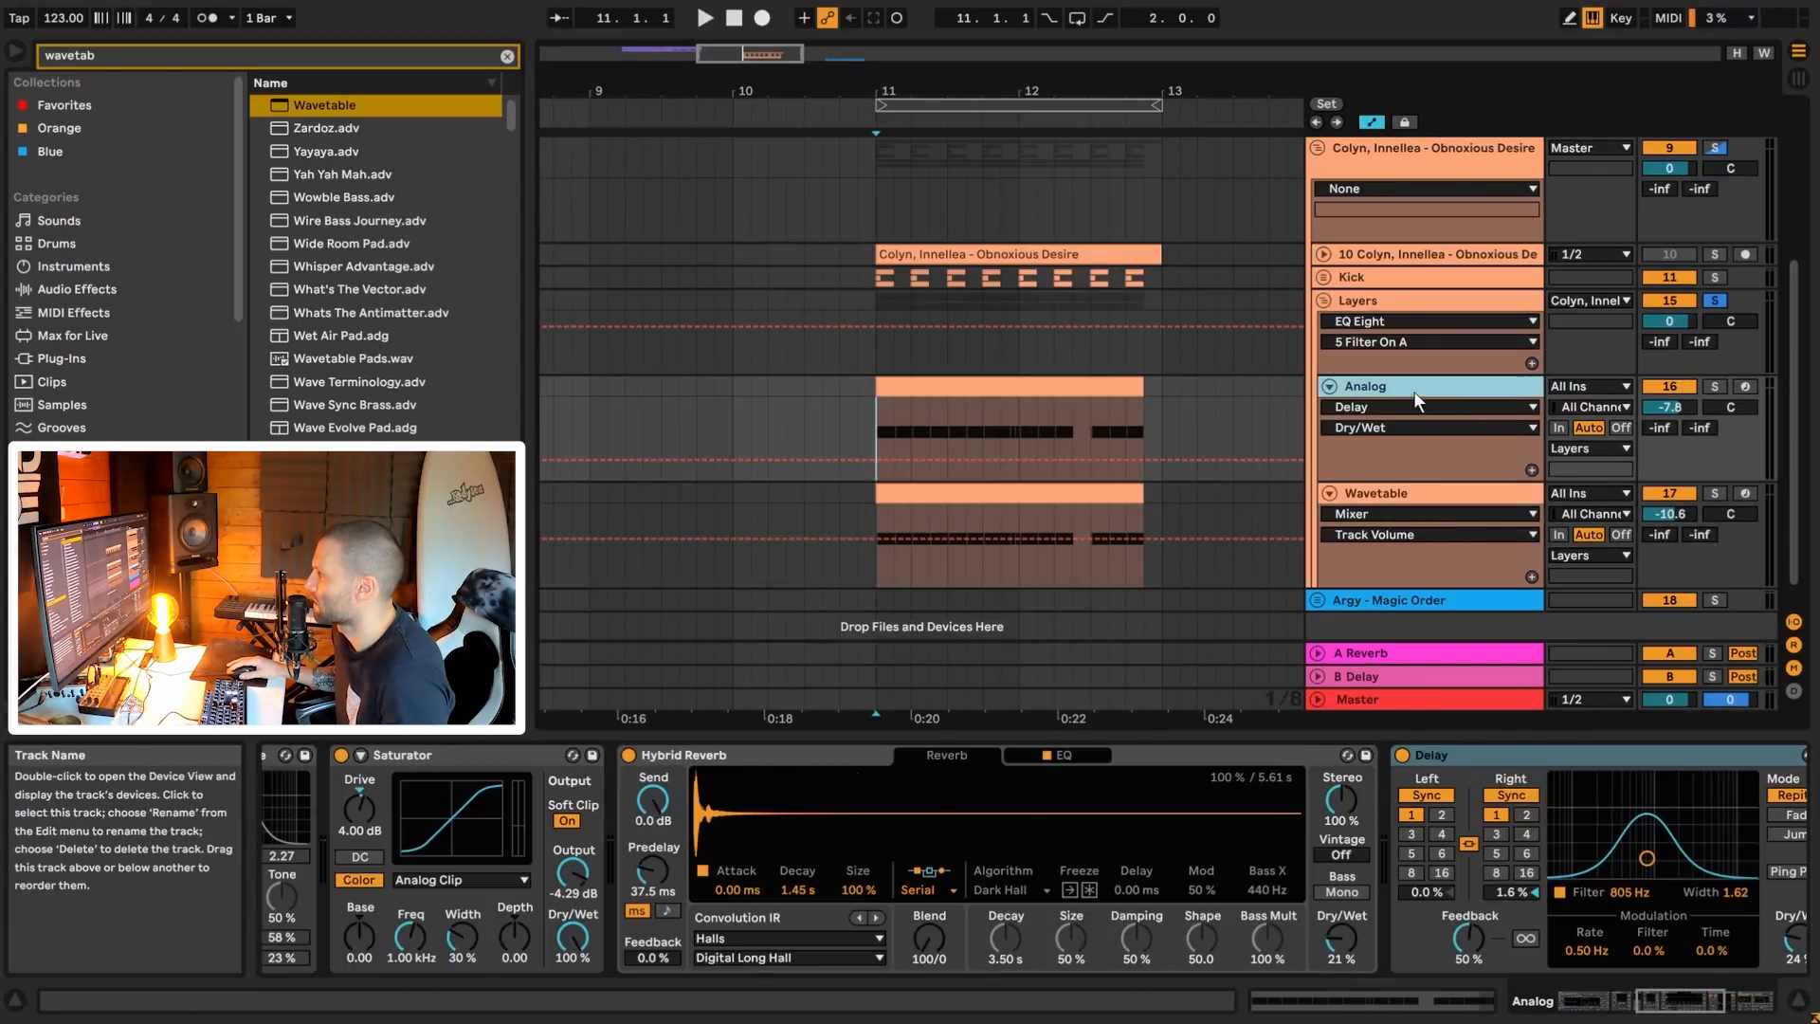
- Solo the Analog and Wavetable layers one after the other, playing each from 11.1.1
{"action": "left_click", "coordinate": [1714, 385]}
{"action": "key", "text": "space"}
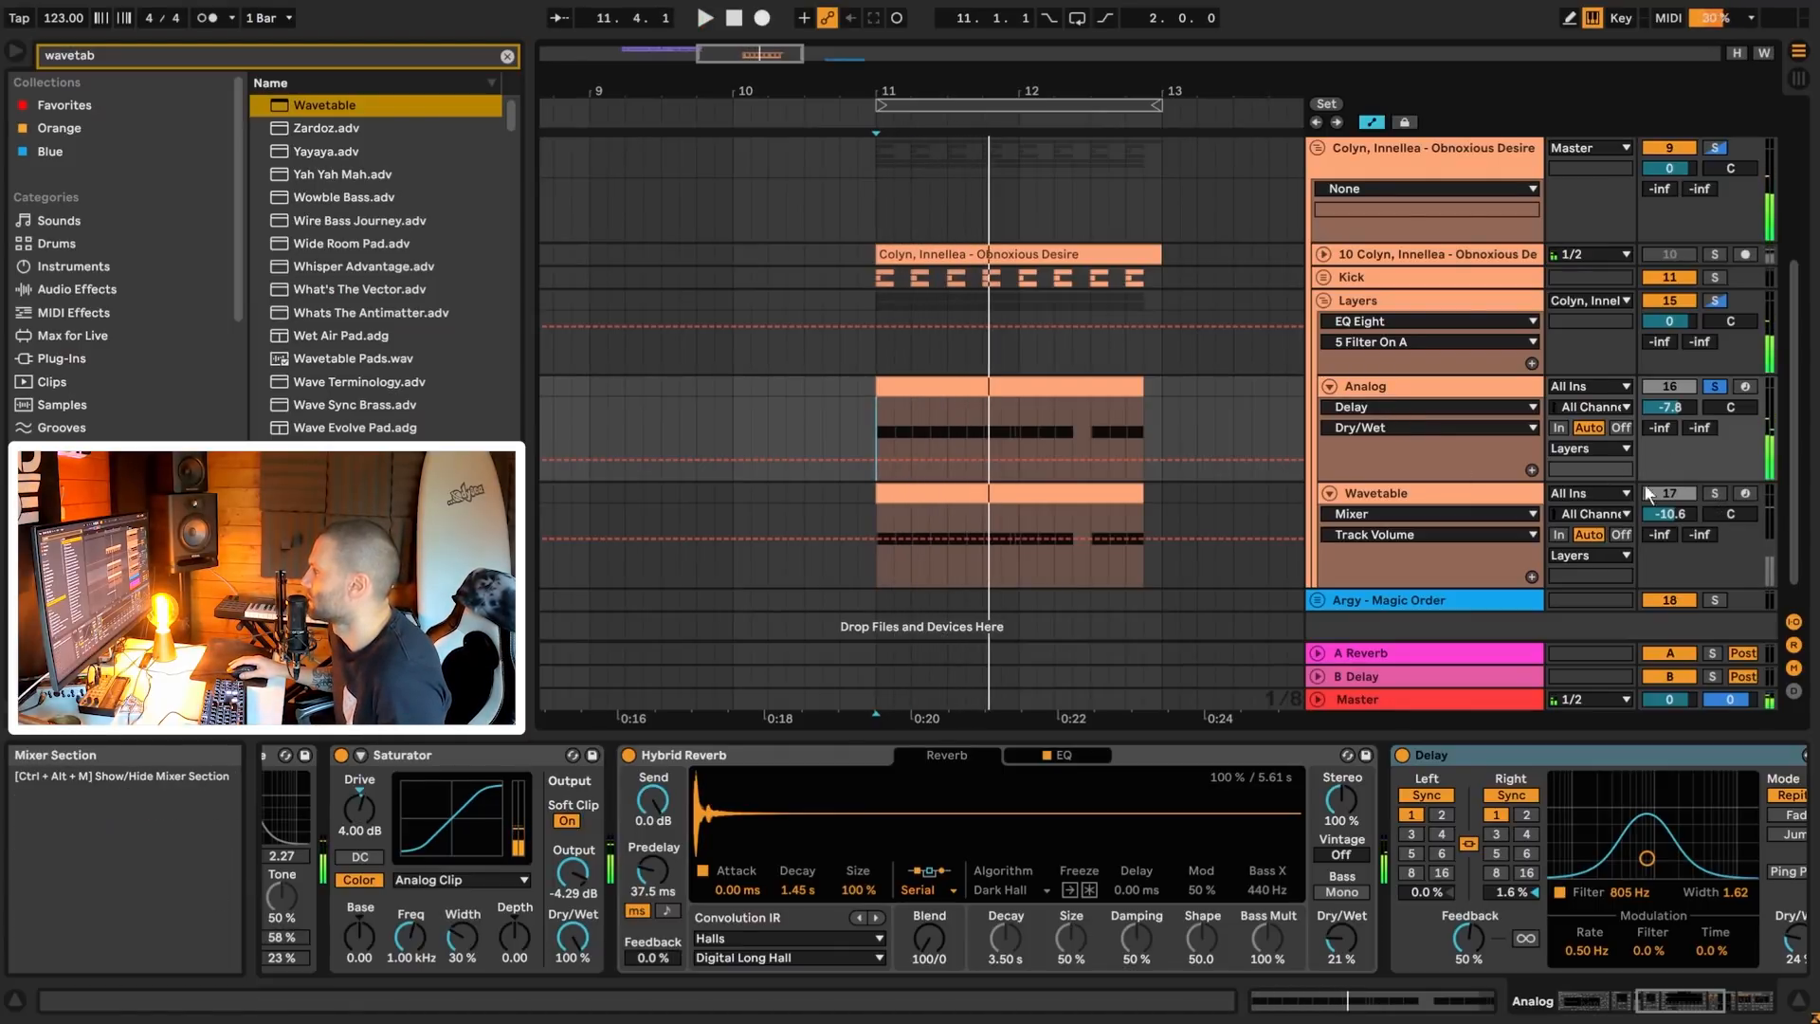
{"action": "left_click", "coordinate": [1714, 493]}
{"action": "key", "text": "space"}
{"action": "key", "text": "space"}
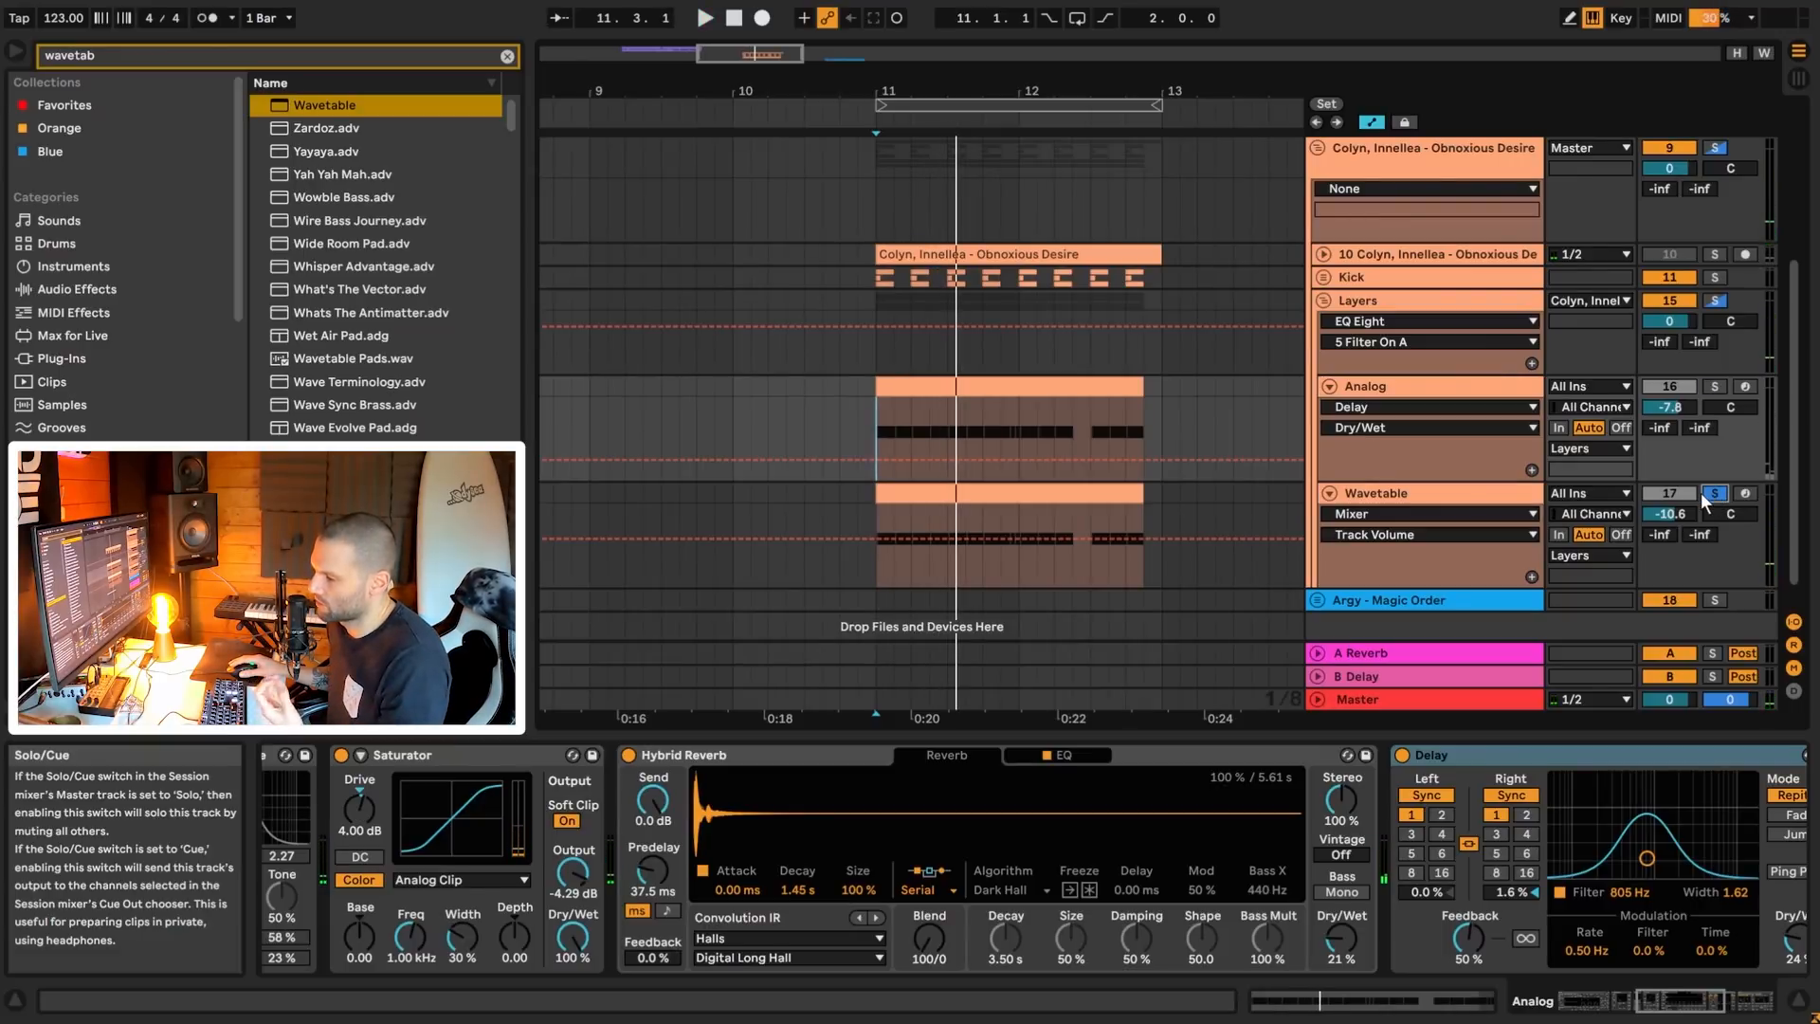
- Duplicate the Analog track, solo the copy, and delete the Overdrive from its chain
{"action": "left_click", "coordinate": [1427, 389]}
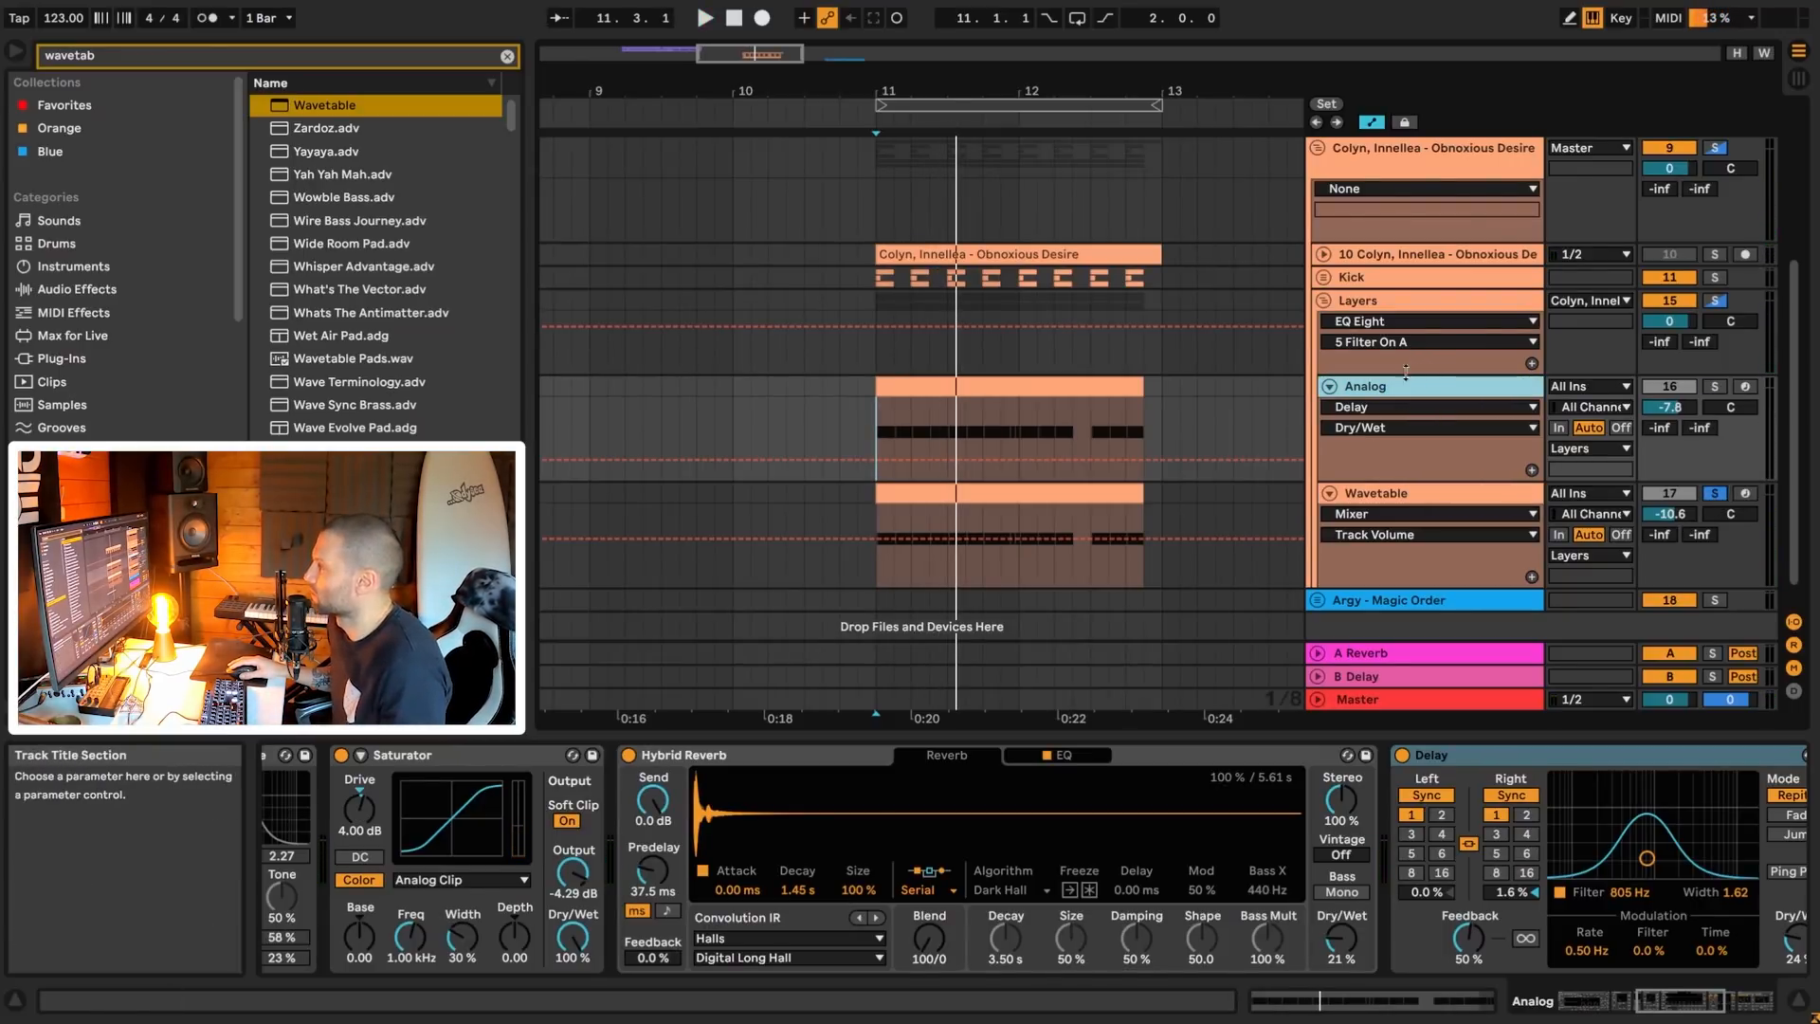
{"action": "key", "text": "ctrl+d"}
{"action": "left_click", "coordinate": [1716, 495]}
{"action": "left_click_drag", "start_coordinate": [1643, 999], "coordinate": [1637, 999]}
{"action": "left_click", "coordinate": [932, 758]}
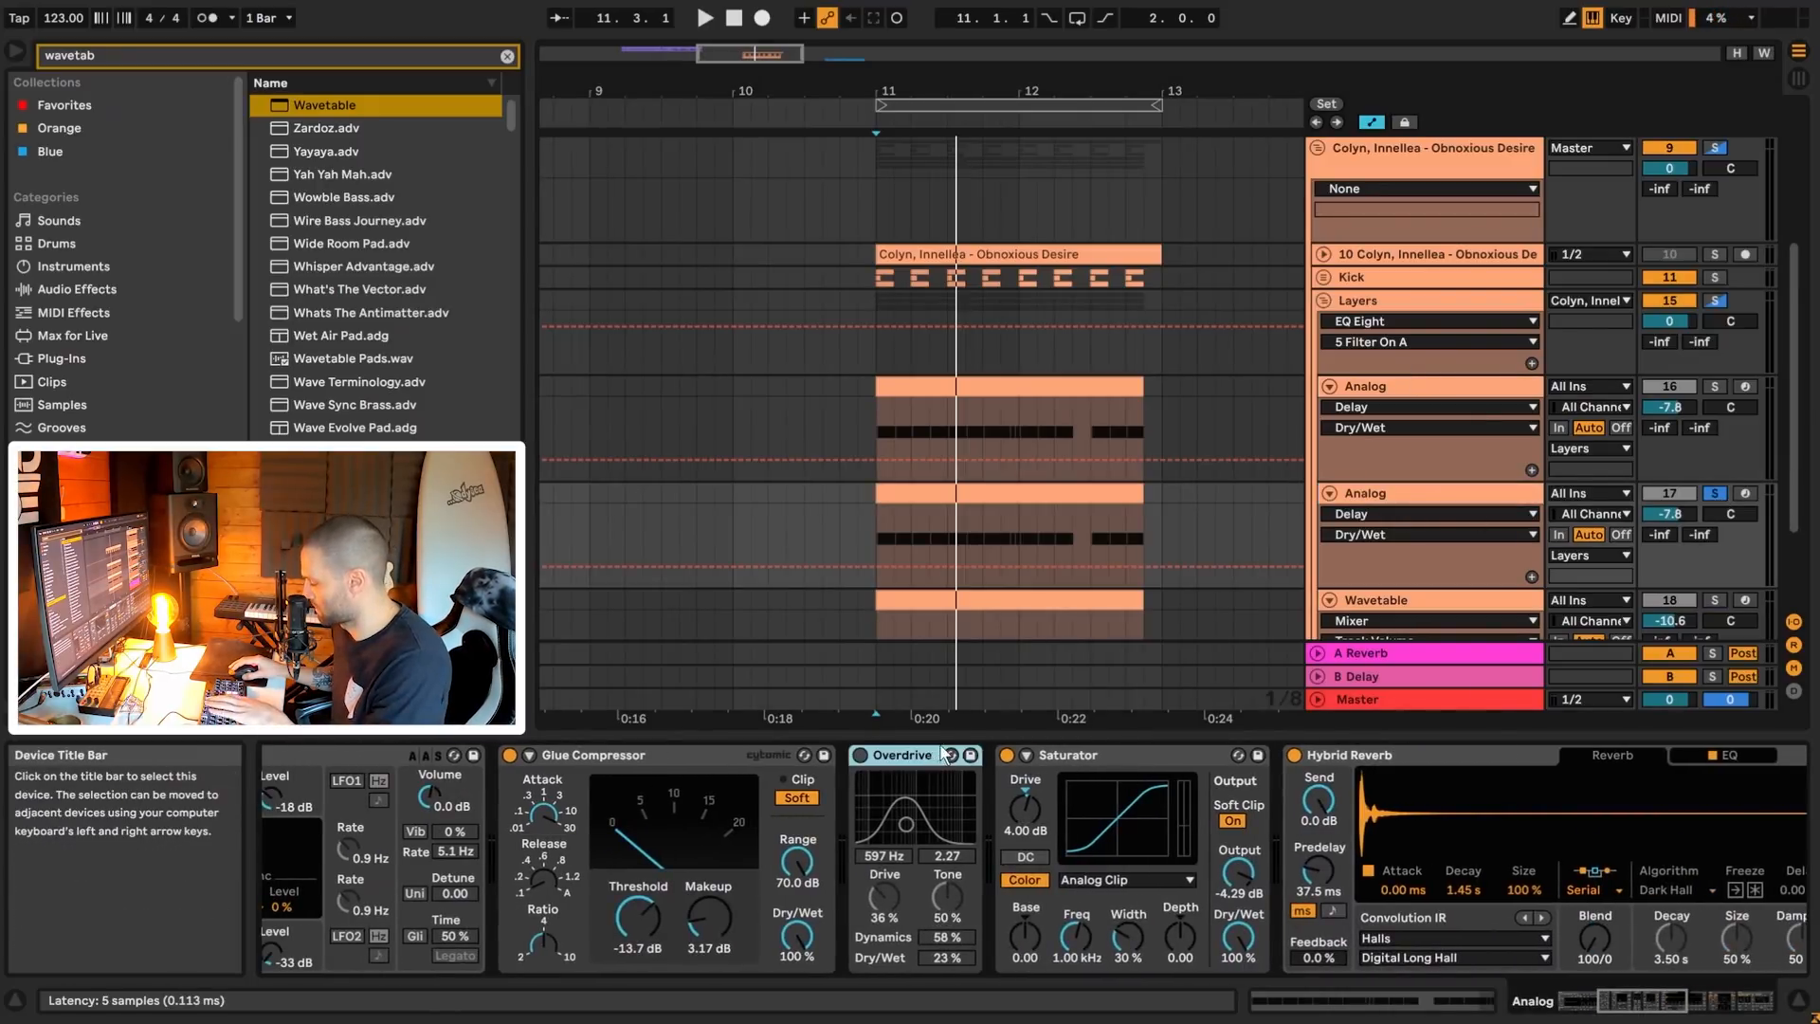
{"action": "key", "text": "Delete"}
- Group the duplicate's effects from Glue Compressor onward into an Audio Effect Rack, turn it off, and play the dry Analog from 11.1.1
{"action": "left_click", "coordinate": [1742, 1002]}
{"action": "left_click_drag", "start_coordinate": [1698, 1002], "coordinate": [1200, 800]}
{"action": "left_click", "coordinate": [1263, 755]}
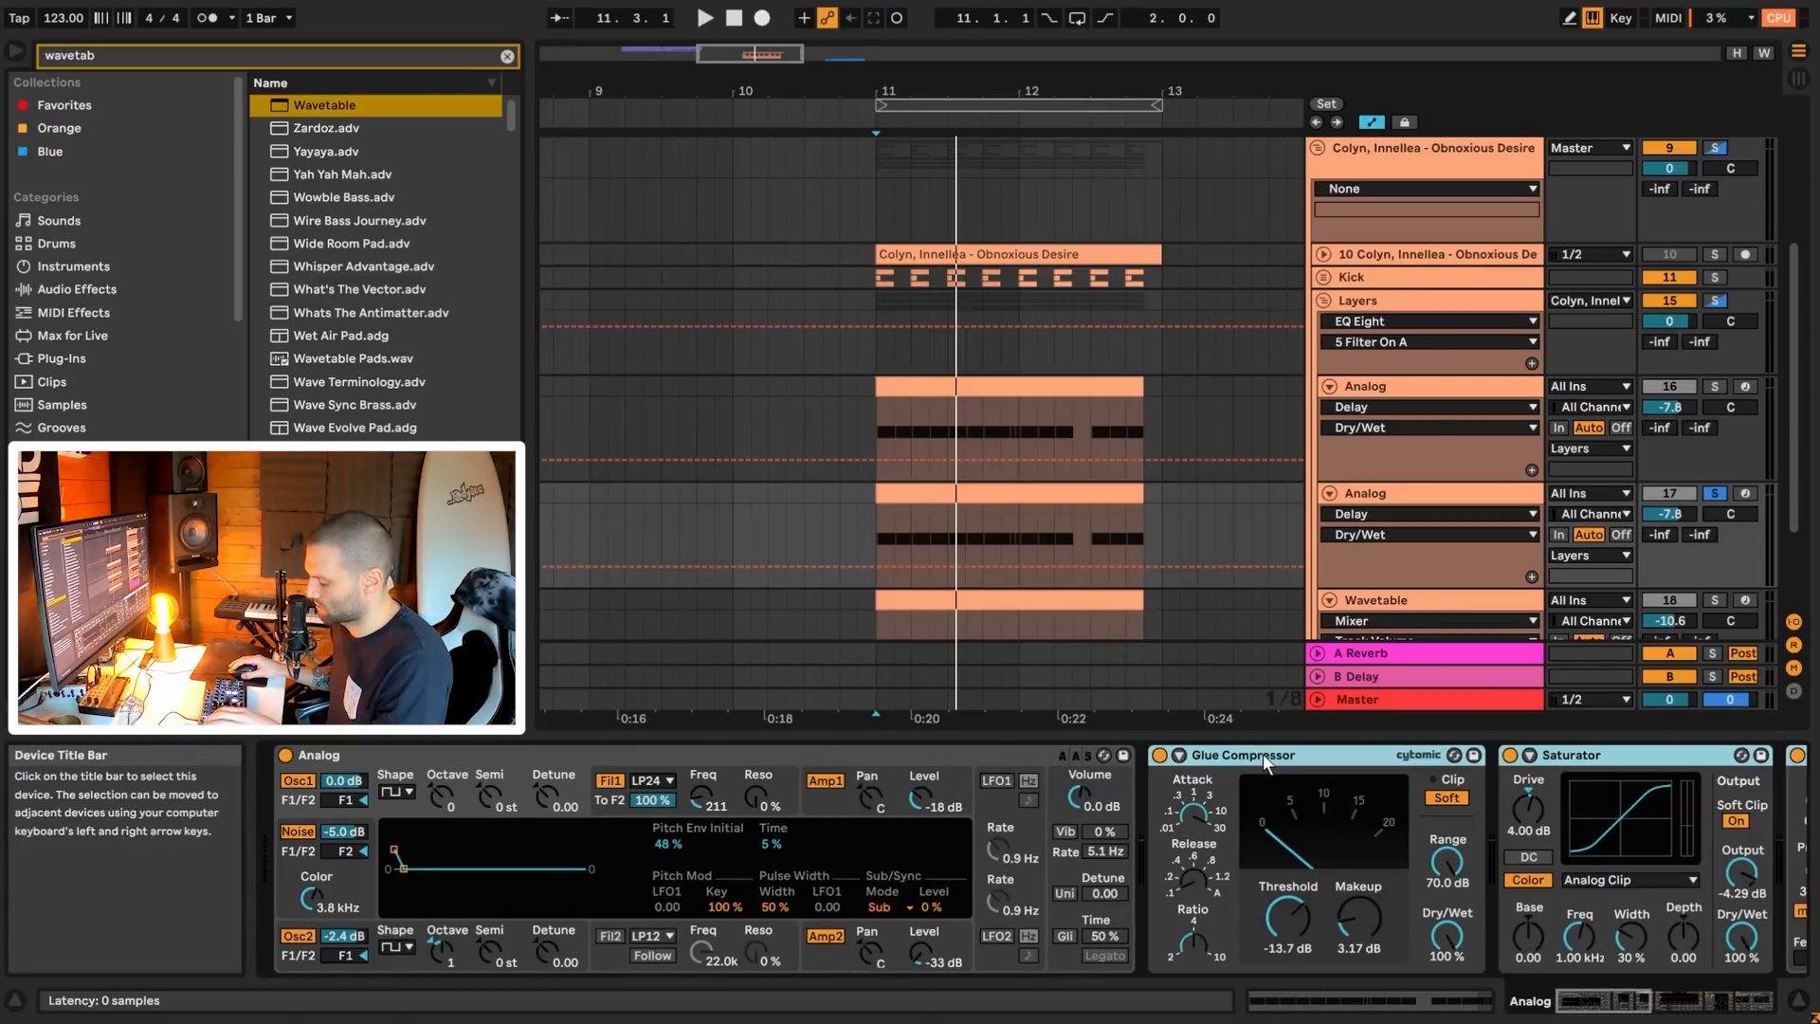
{"action": "key", "text": "ctrl+g"}
{"action": "key", "text": "space"}
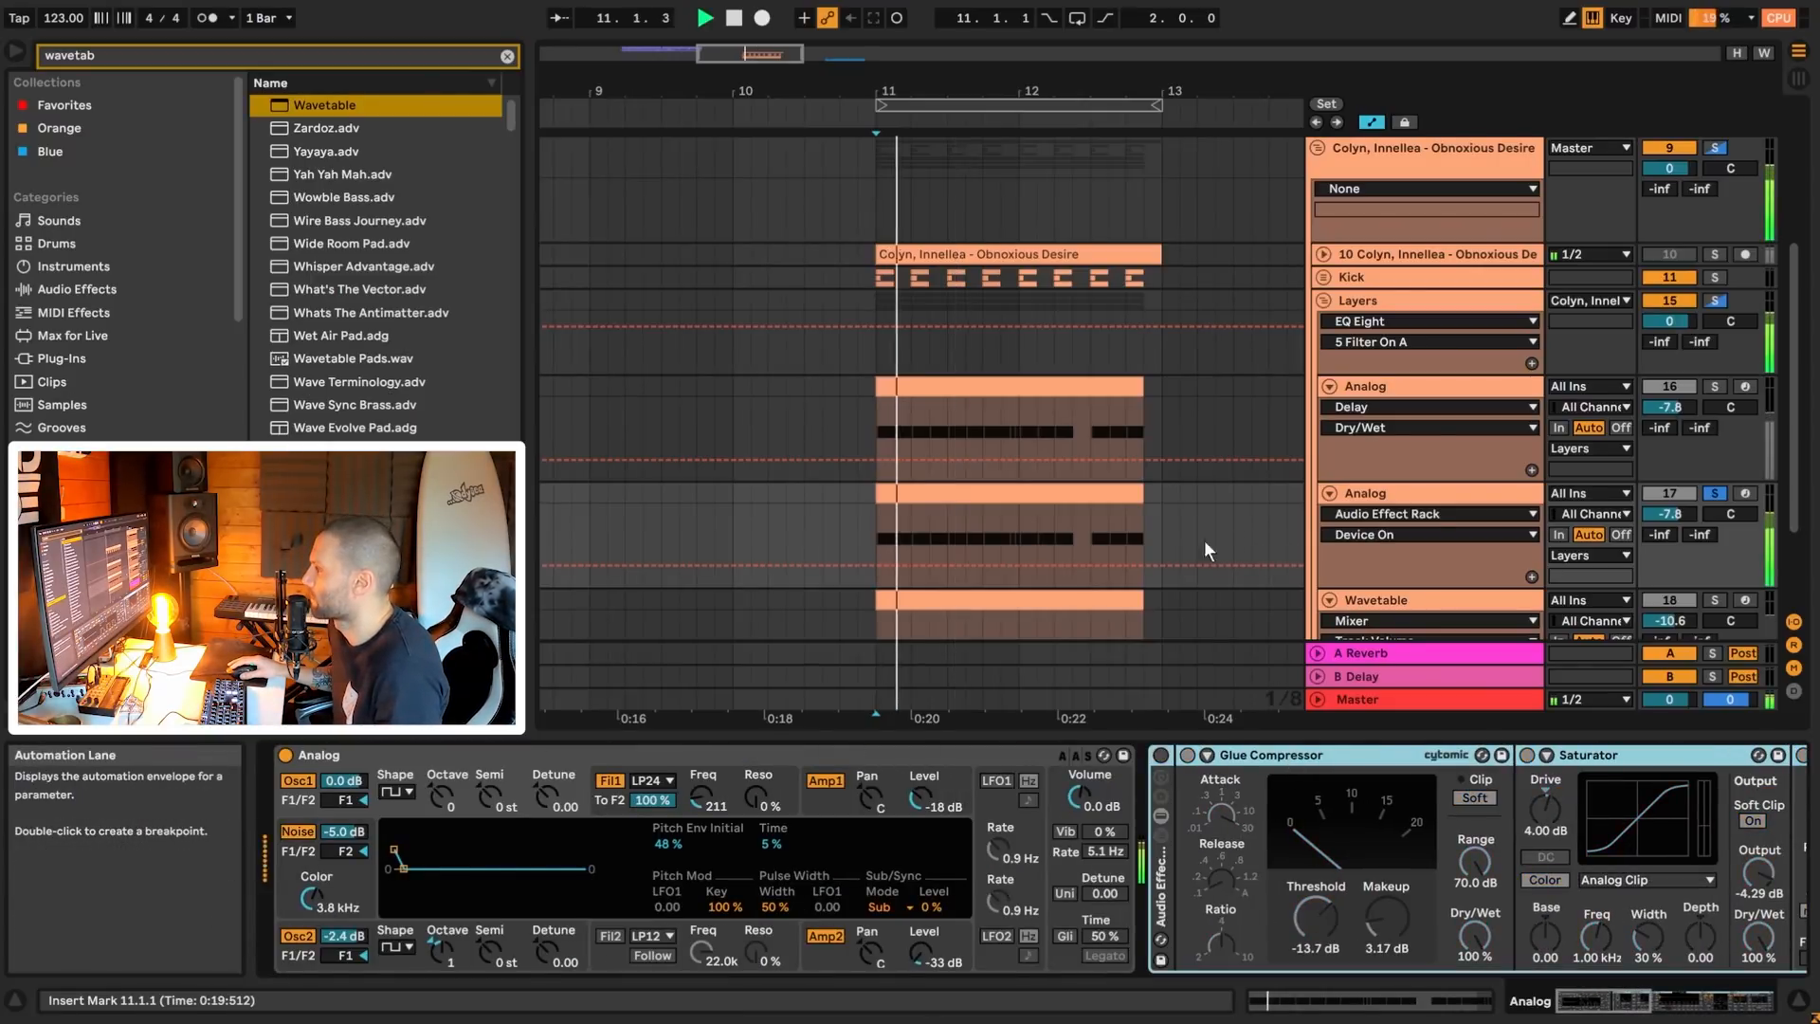
{"action": "key", "text": "space"}
- Examine the B0 note pattern in the duplicated Analog track's MIDI clip, including the two short notes before beat 2, and return to its devices
{"action": "double_click", "coordinate": [988, 493]}
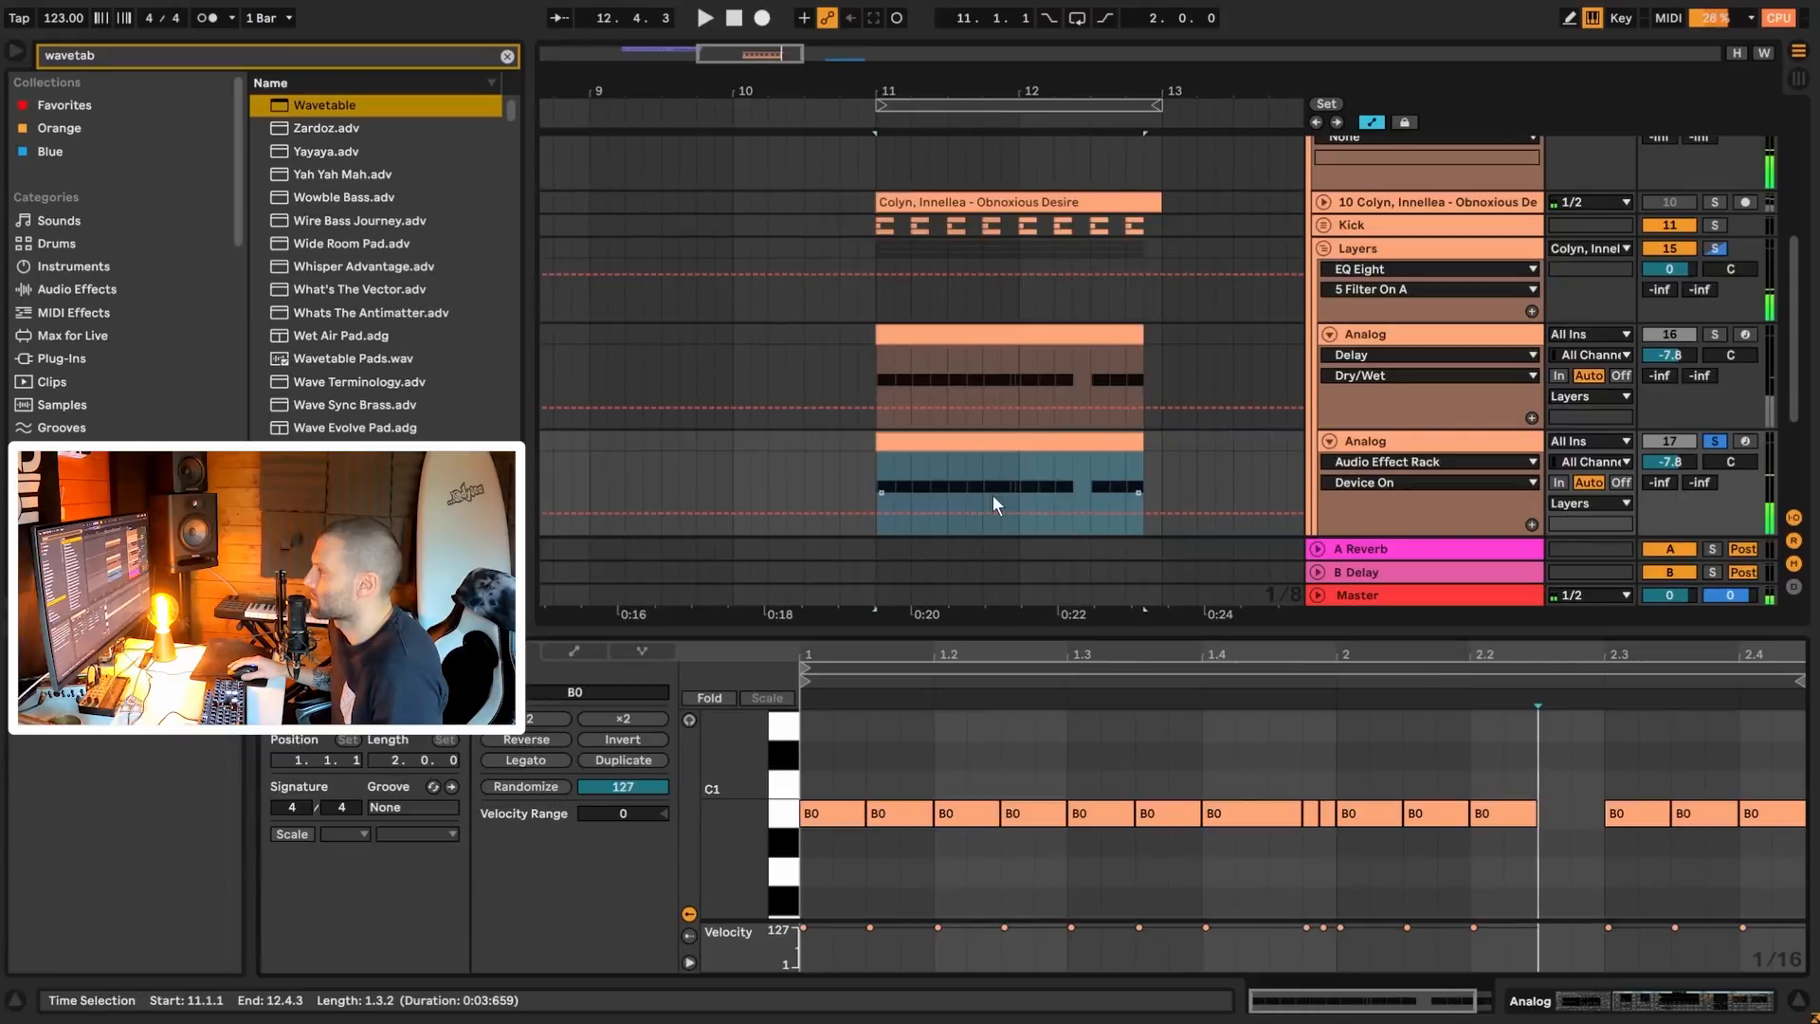
{"action": "left_click_drag", "start_coordinate": [815, 747], "coordinate": [901, 859]}
{"action": "left_click_drag", "start_coordinate": [937, 772], "coordinate": [1054, 862]}
{"action": "left_click", "coordinate": [1312, 814]}
{"action": "key", "text": "ctrl+d"}
{"action": "left_click_drag", "start_coordinate": [1323, 860], "coordinate": [1323, 861]}
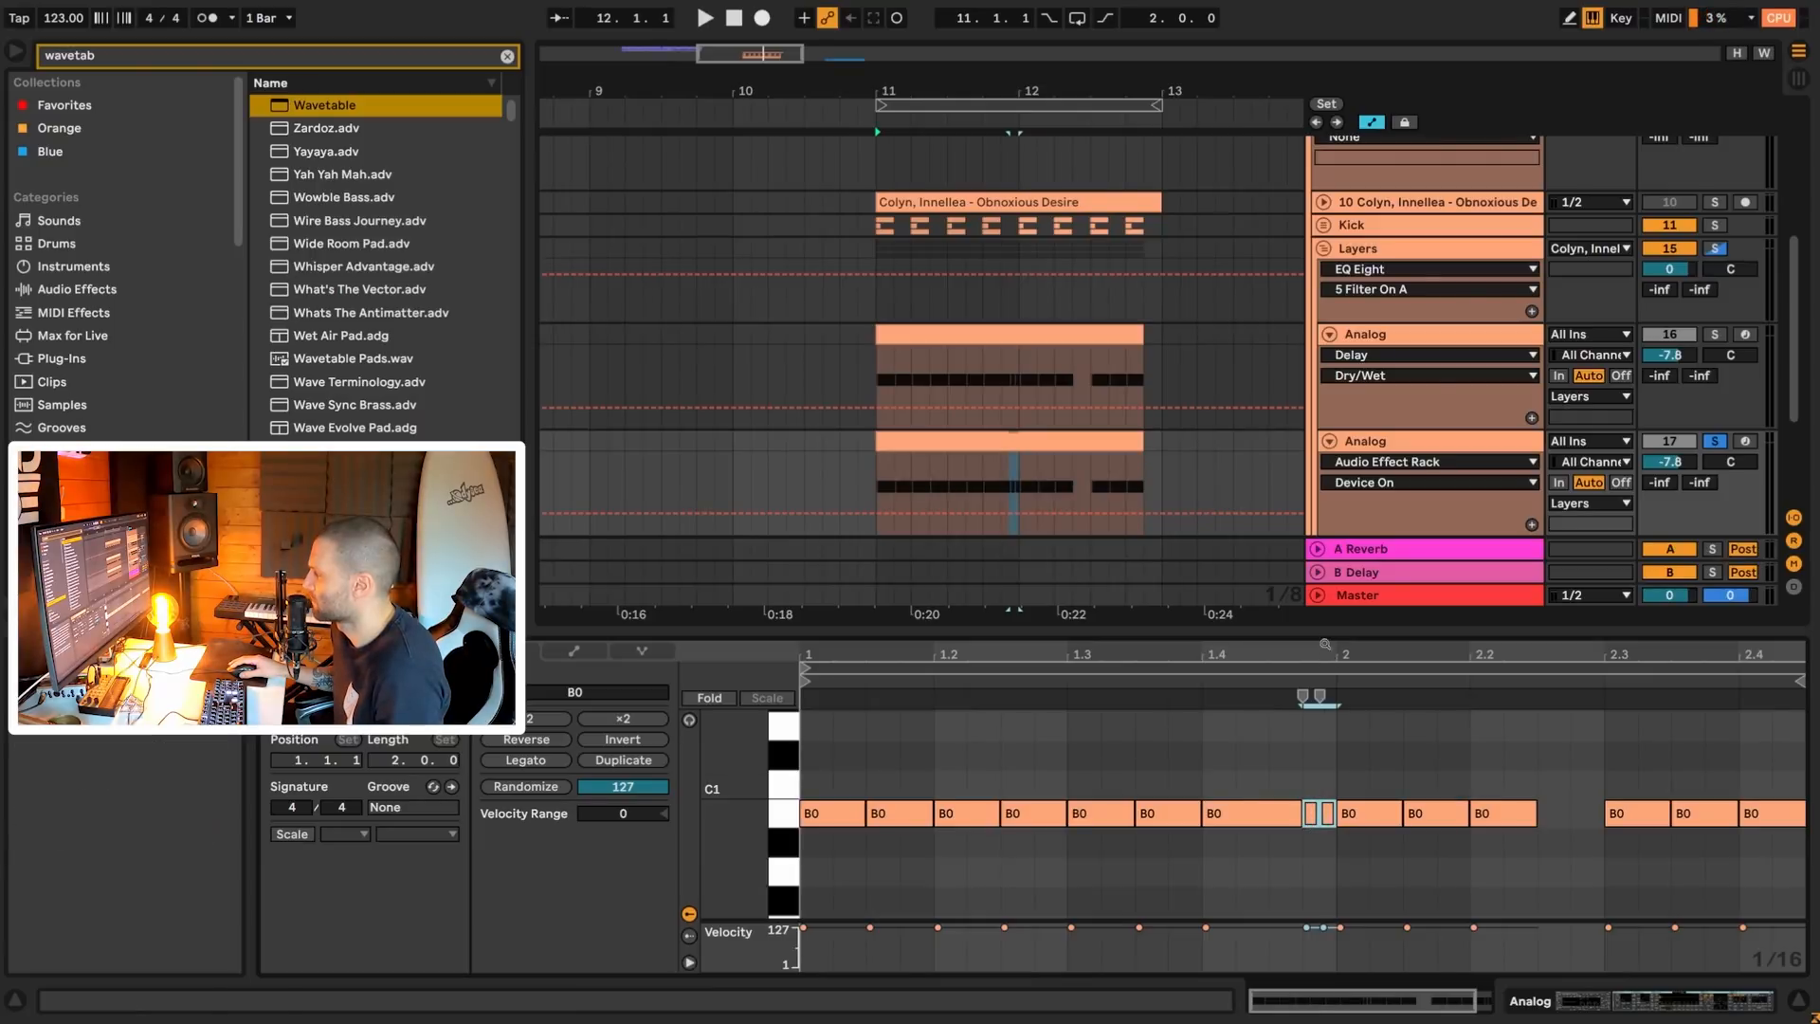
{"action": "left_click_drag", "start_coordinate": [1325, 645], "coordinate": [1325, 706]}
{"action": "left_click_drag", "start_coordinate": [1264, 651], "coordinate": [1264, 569]}
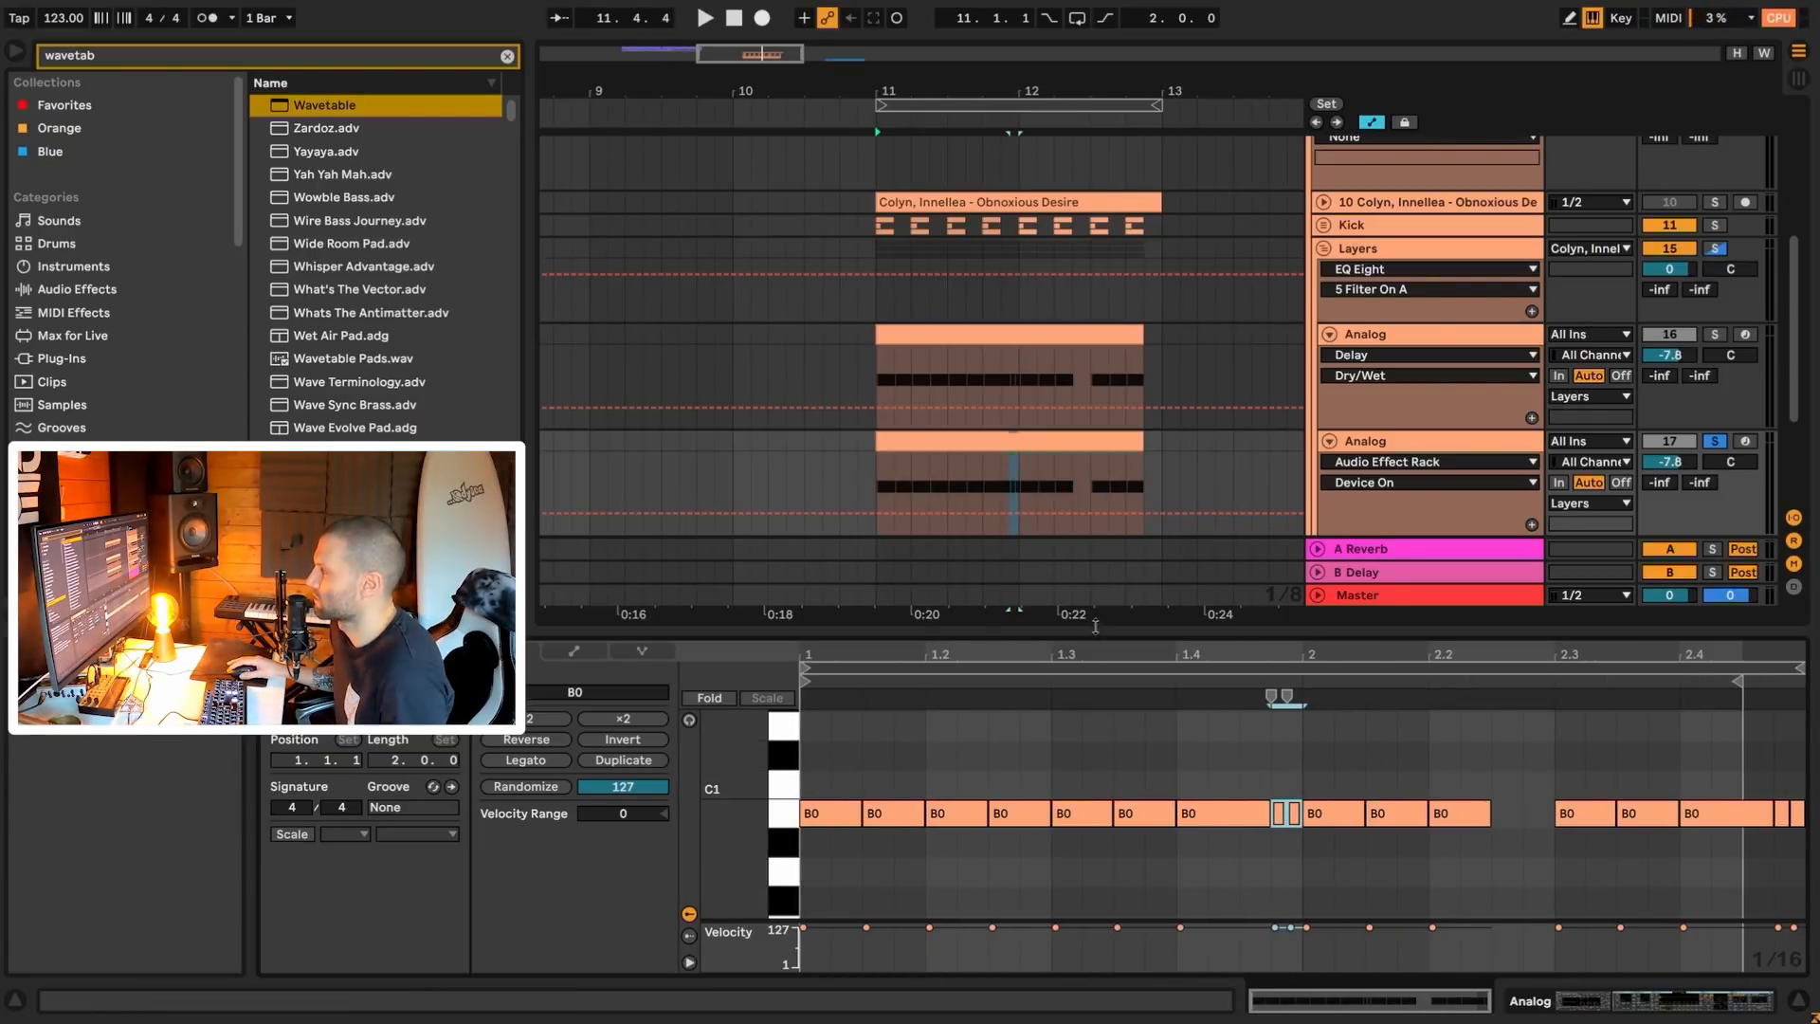
{"action": "key", "text": "shift+Tab"}
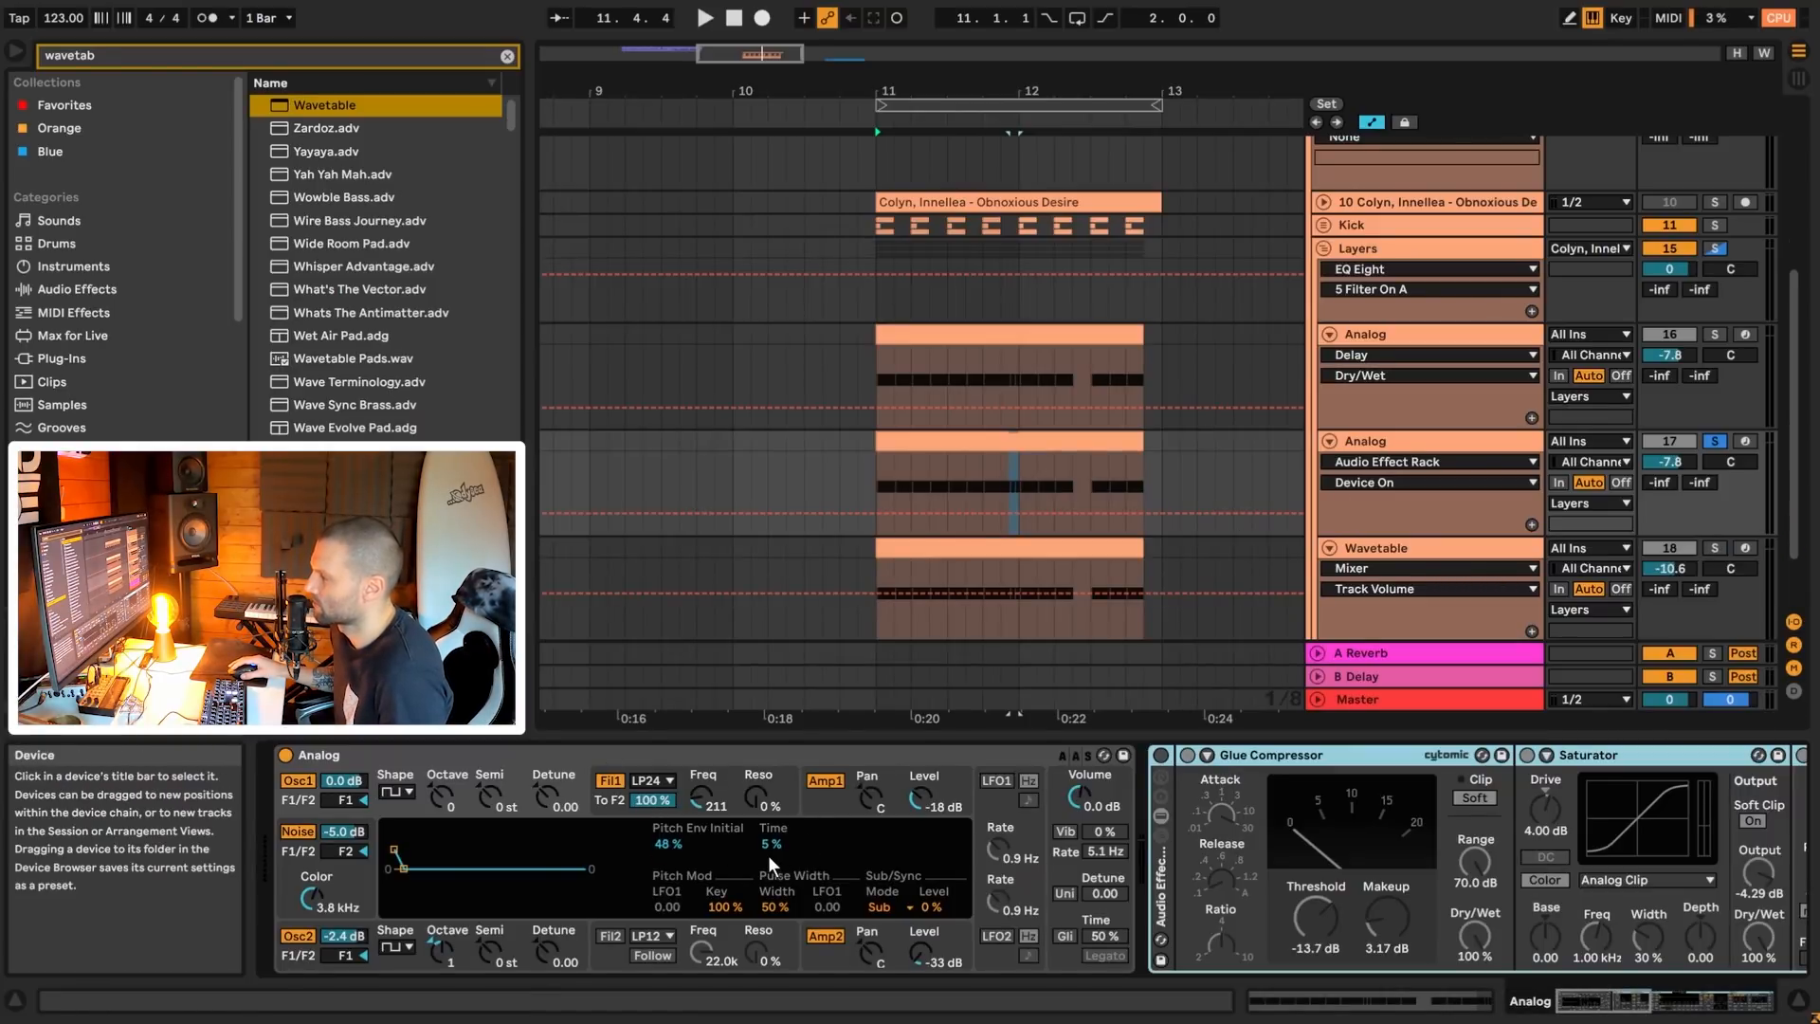
{"action": "left_click", "coordinate": [979, 444]}
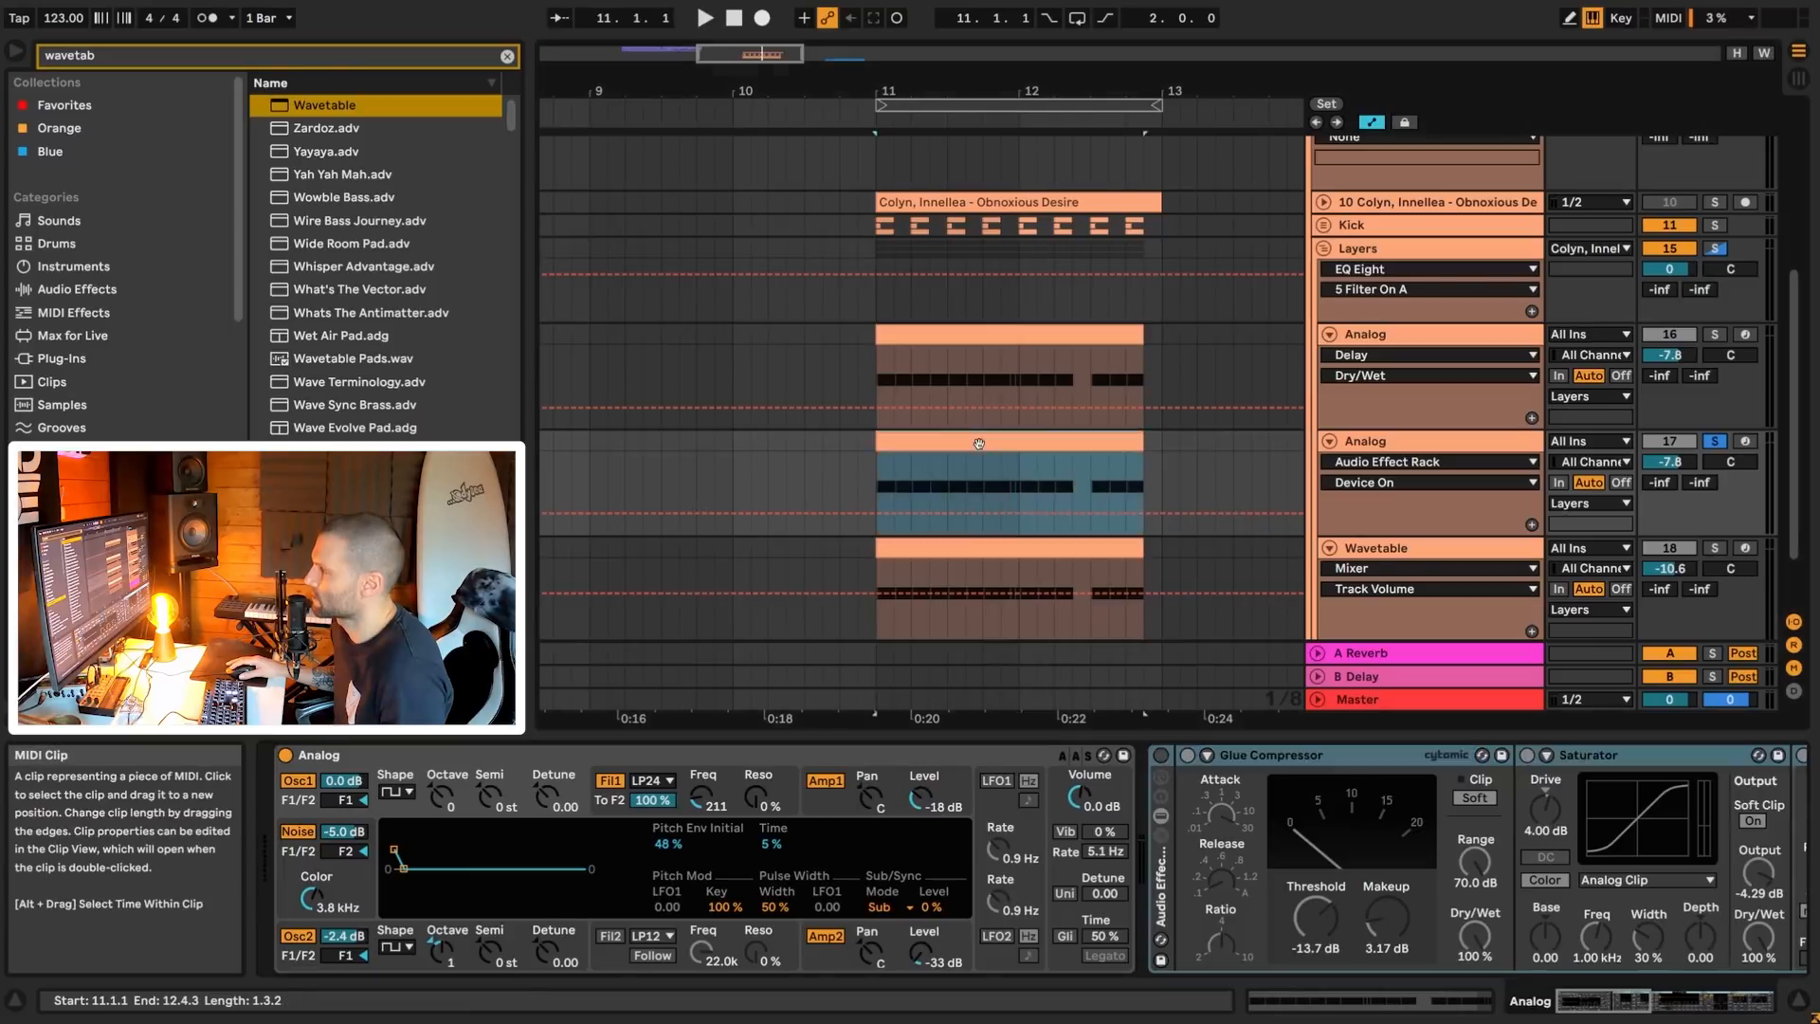
{"action": "double_click", "coordinate": [979, 443]}
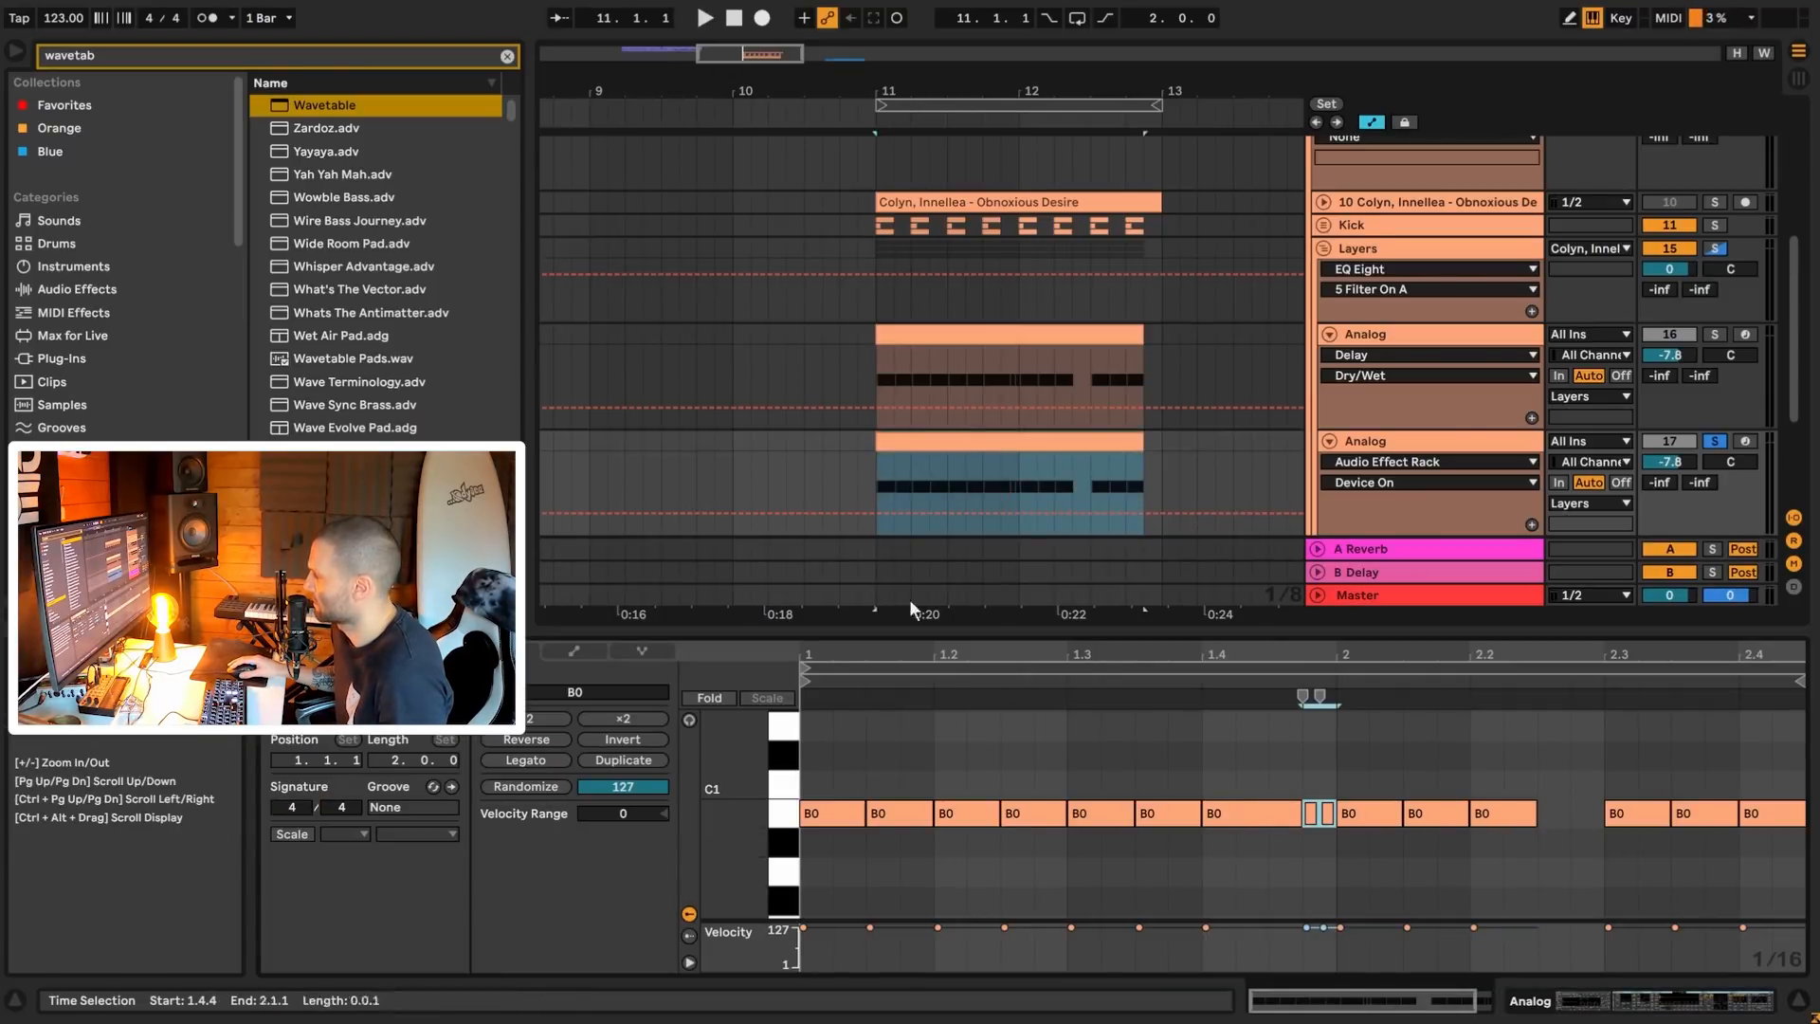
{"action": "key", "text": "shift+Tab"}
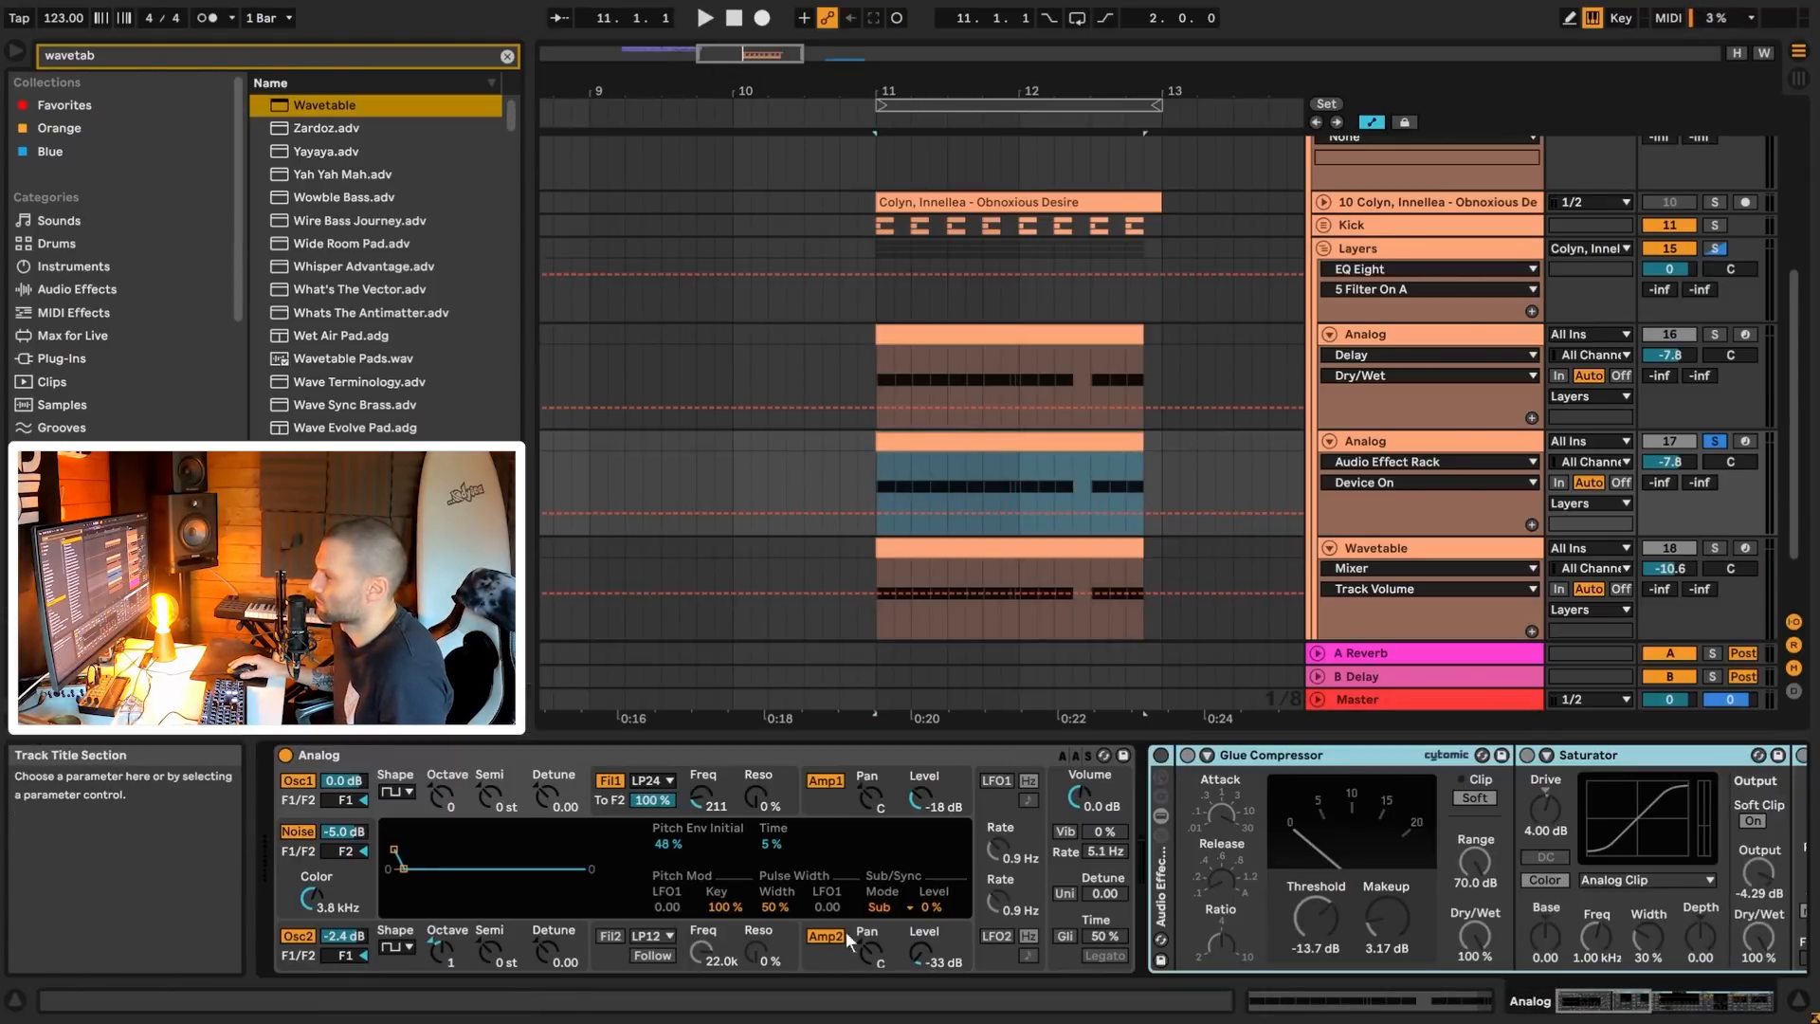
- Replace the browser search with "analog"
{"action": "left_click", "coordinate": [506, 57]}
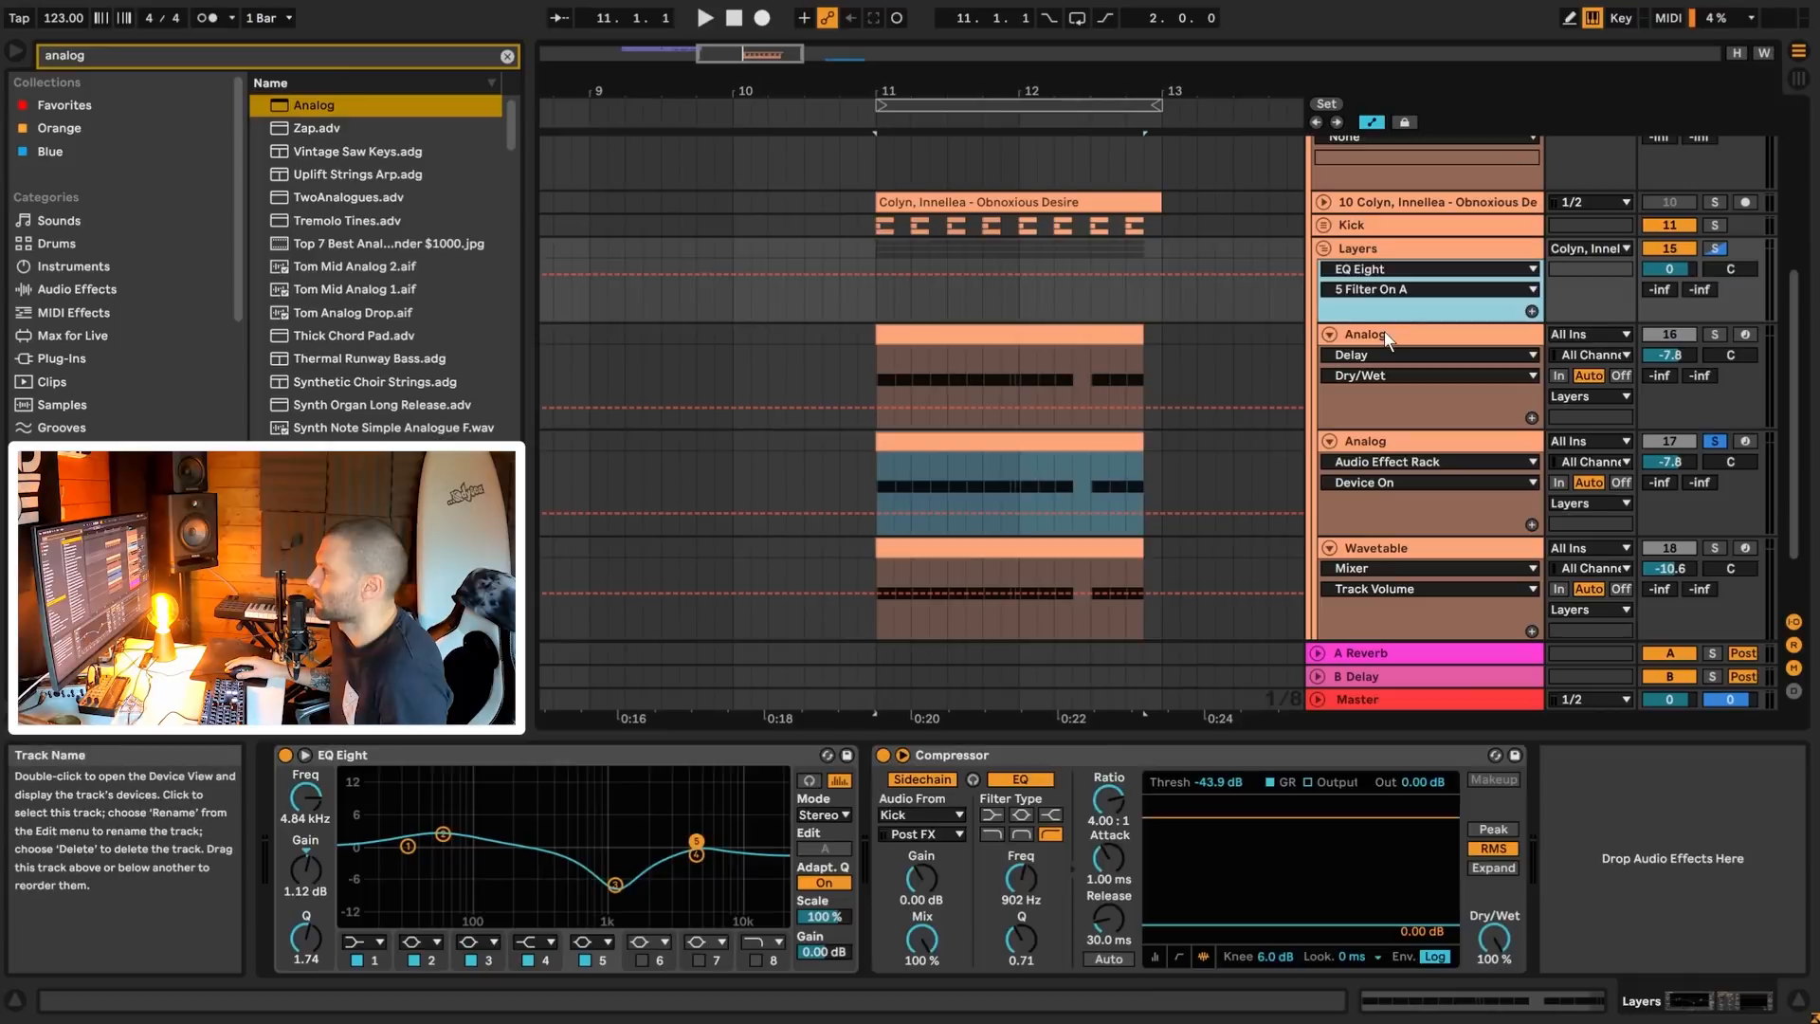
- Set both oscillators to the rectangle waveform in the Analog synth on track 17 and play the loop
{"action": "left_click", "coordinate": [1383, 333]}
{"action": "left_click", "coordinate": [1574, 1014]}
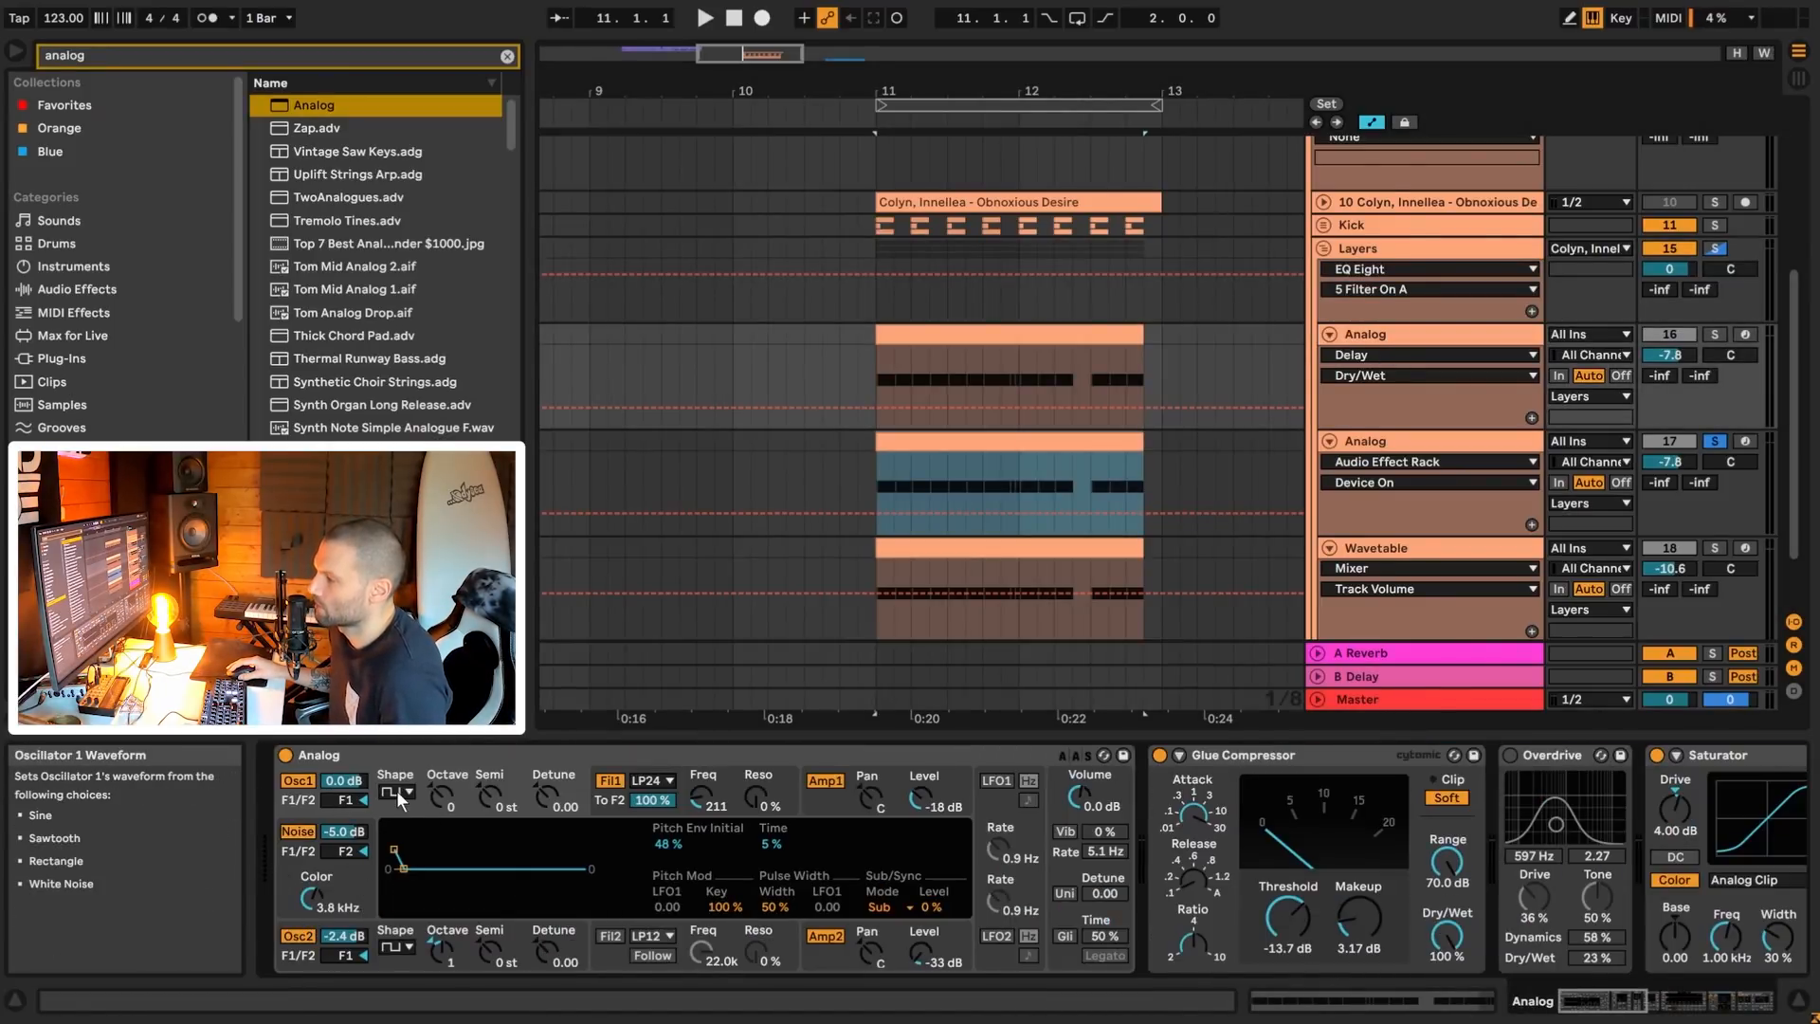
{"action": "left_click", "coordinate": [1364, 444]}
{"action": "left_click", "coordinate": [397, 792]}
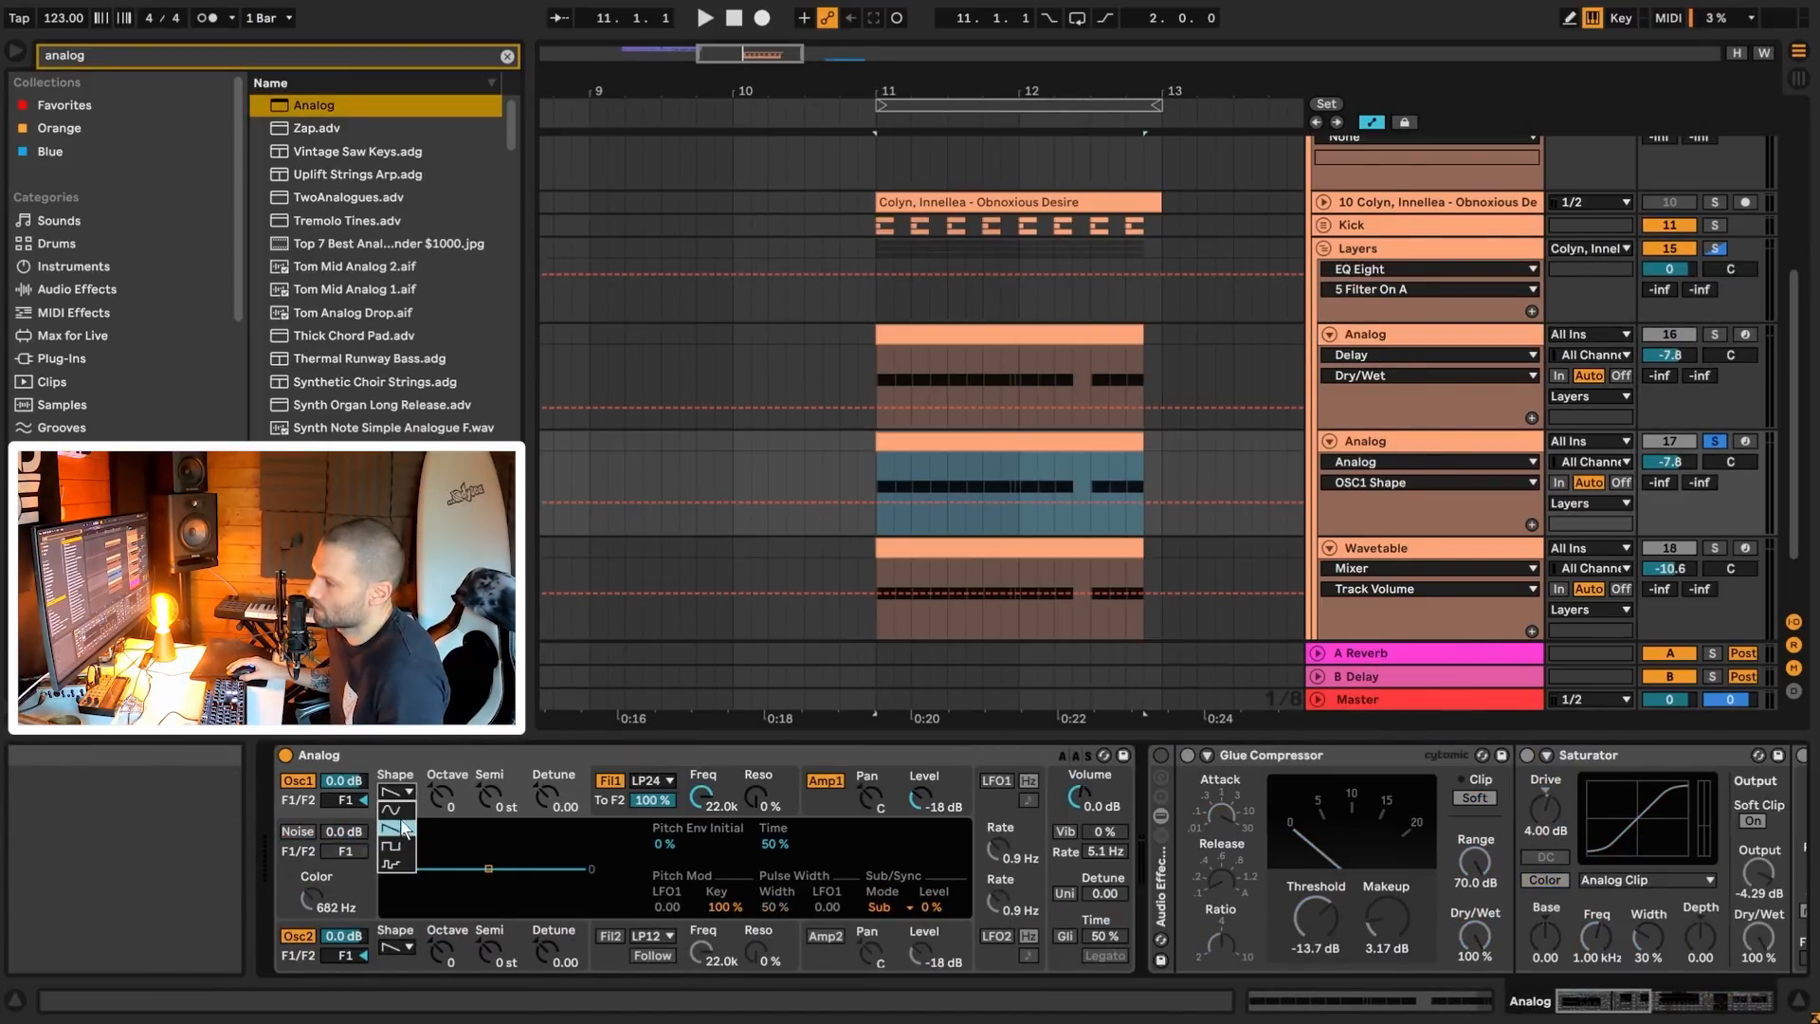
{"action": "left_click", "coordinate": [397, 847]}
{"action": "left_click", "coordinate": [396, 947]}
{"action": "left_click", "coordinate": [397, 907]}
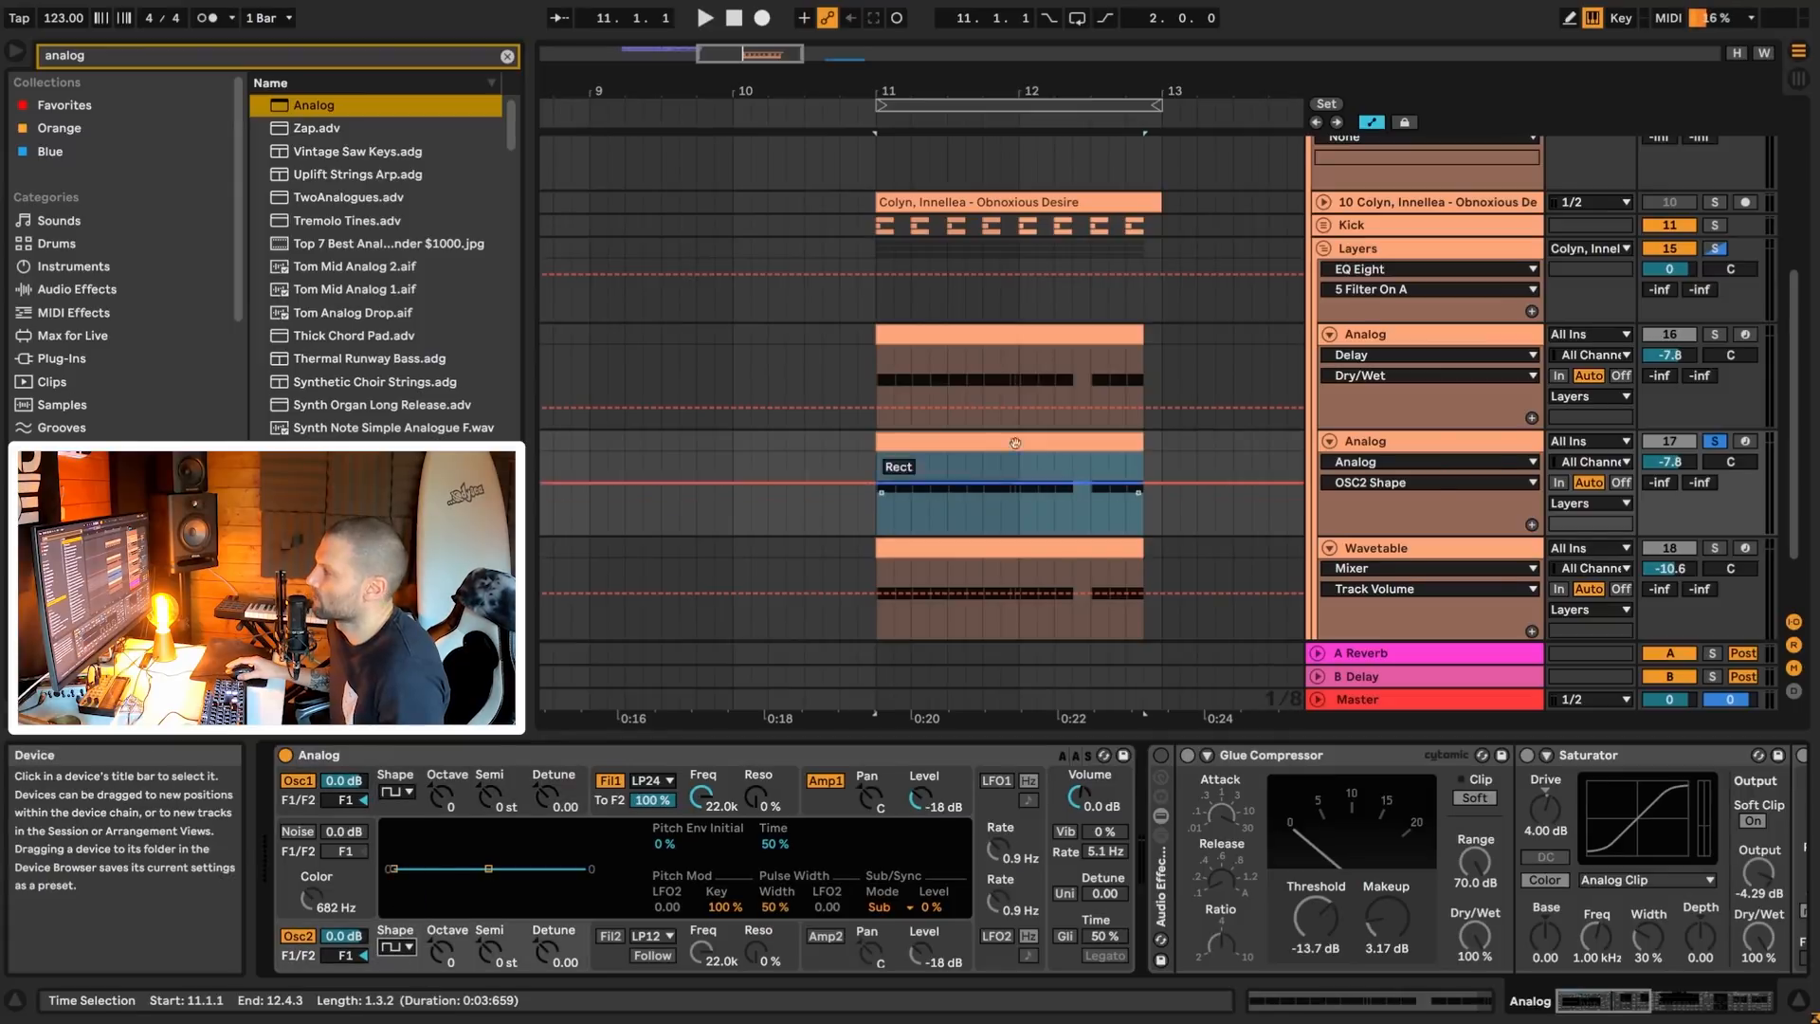
{"action": "key", "text": "space"}
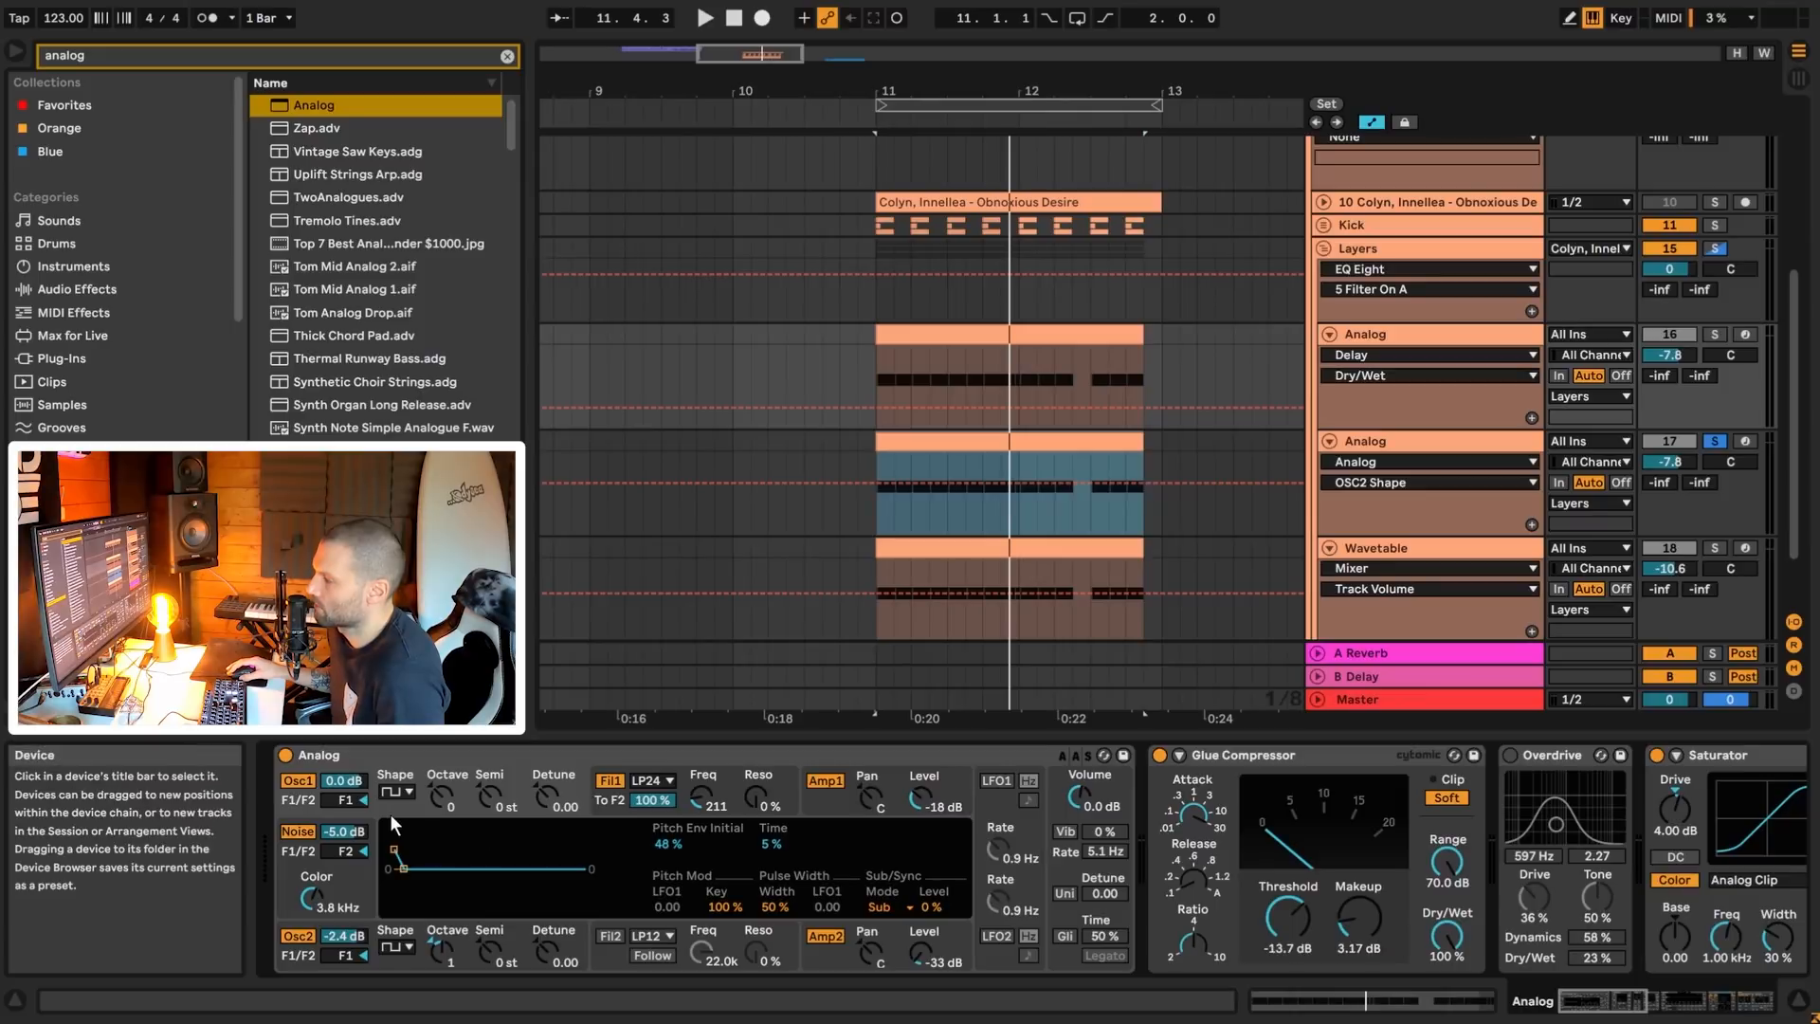
- Check the pitch envelopes on track 16, and set oscillator 2's pitch envelope on track 17 to 50% initial and 5% time
{"action": "left_click", "coordinate": [389, 965]}
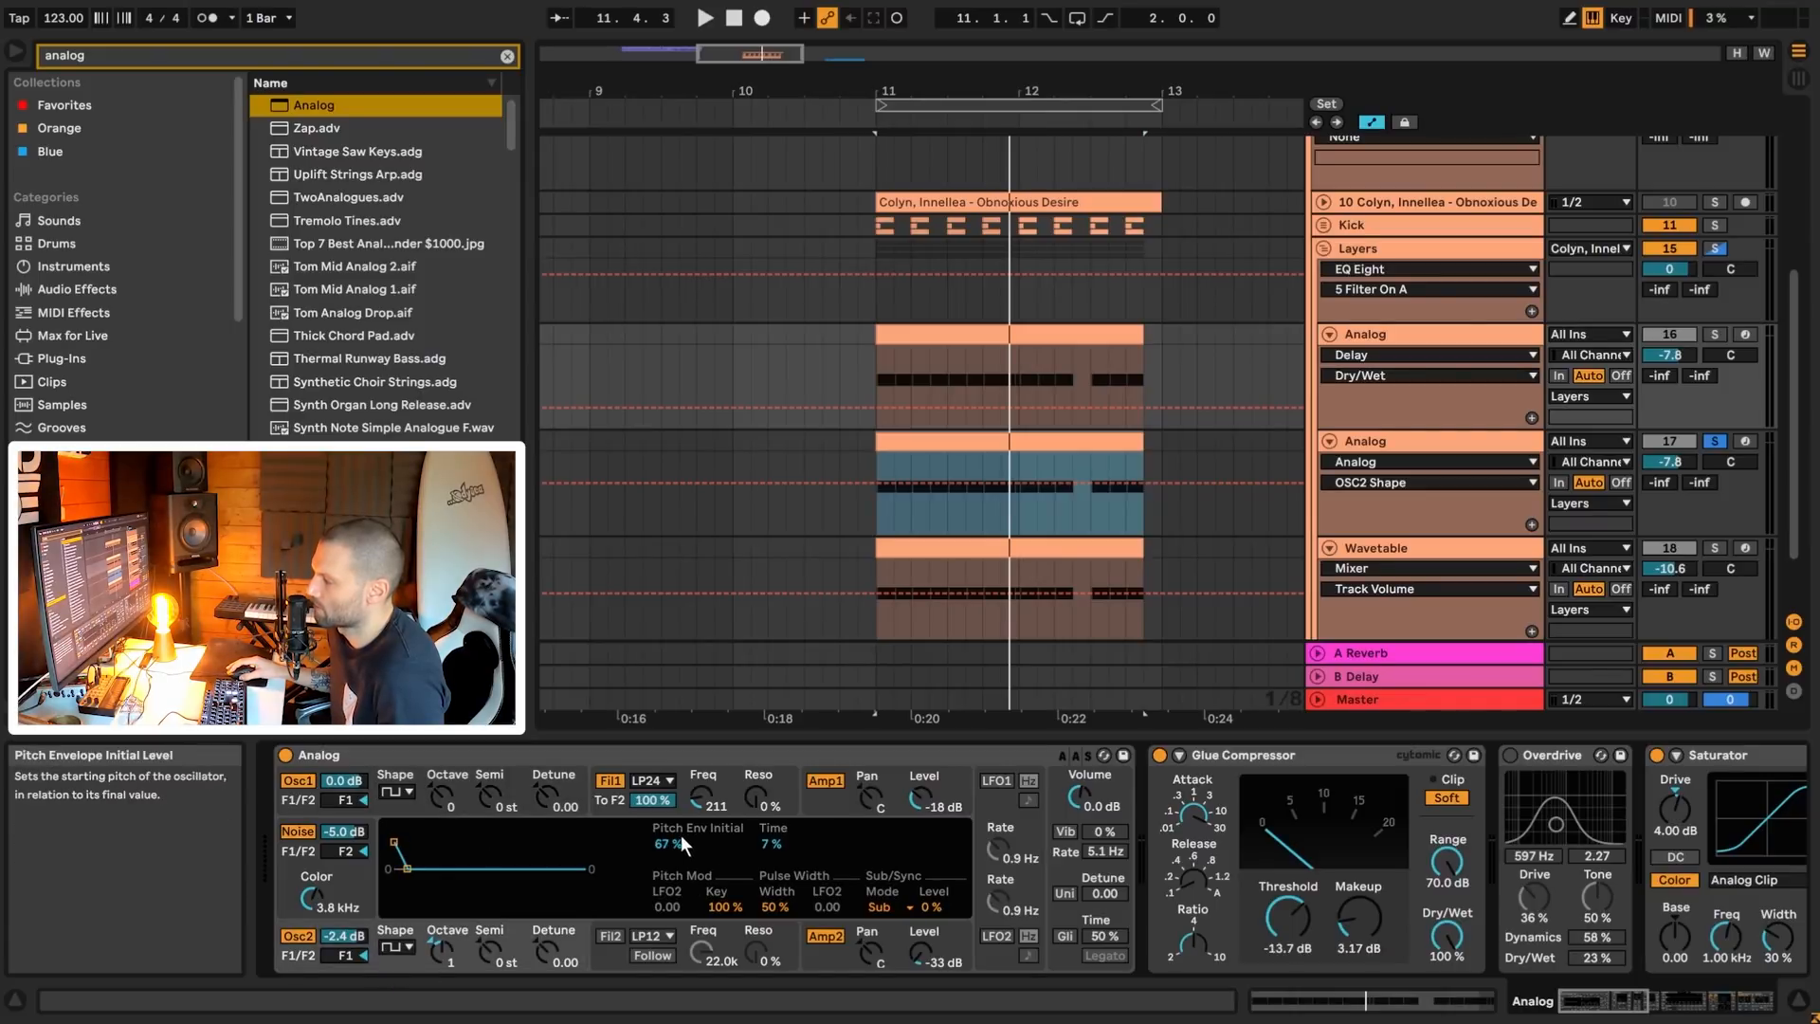
{"action": "left_click", "coordinate": [387, 809]}
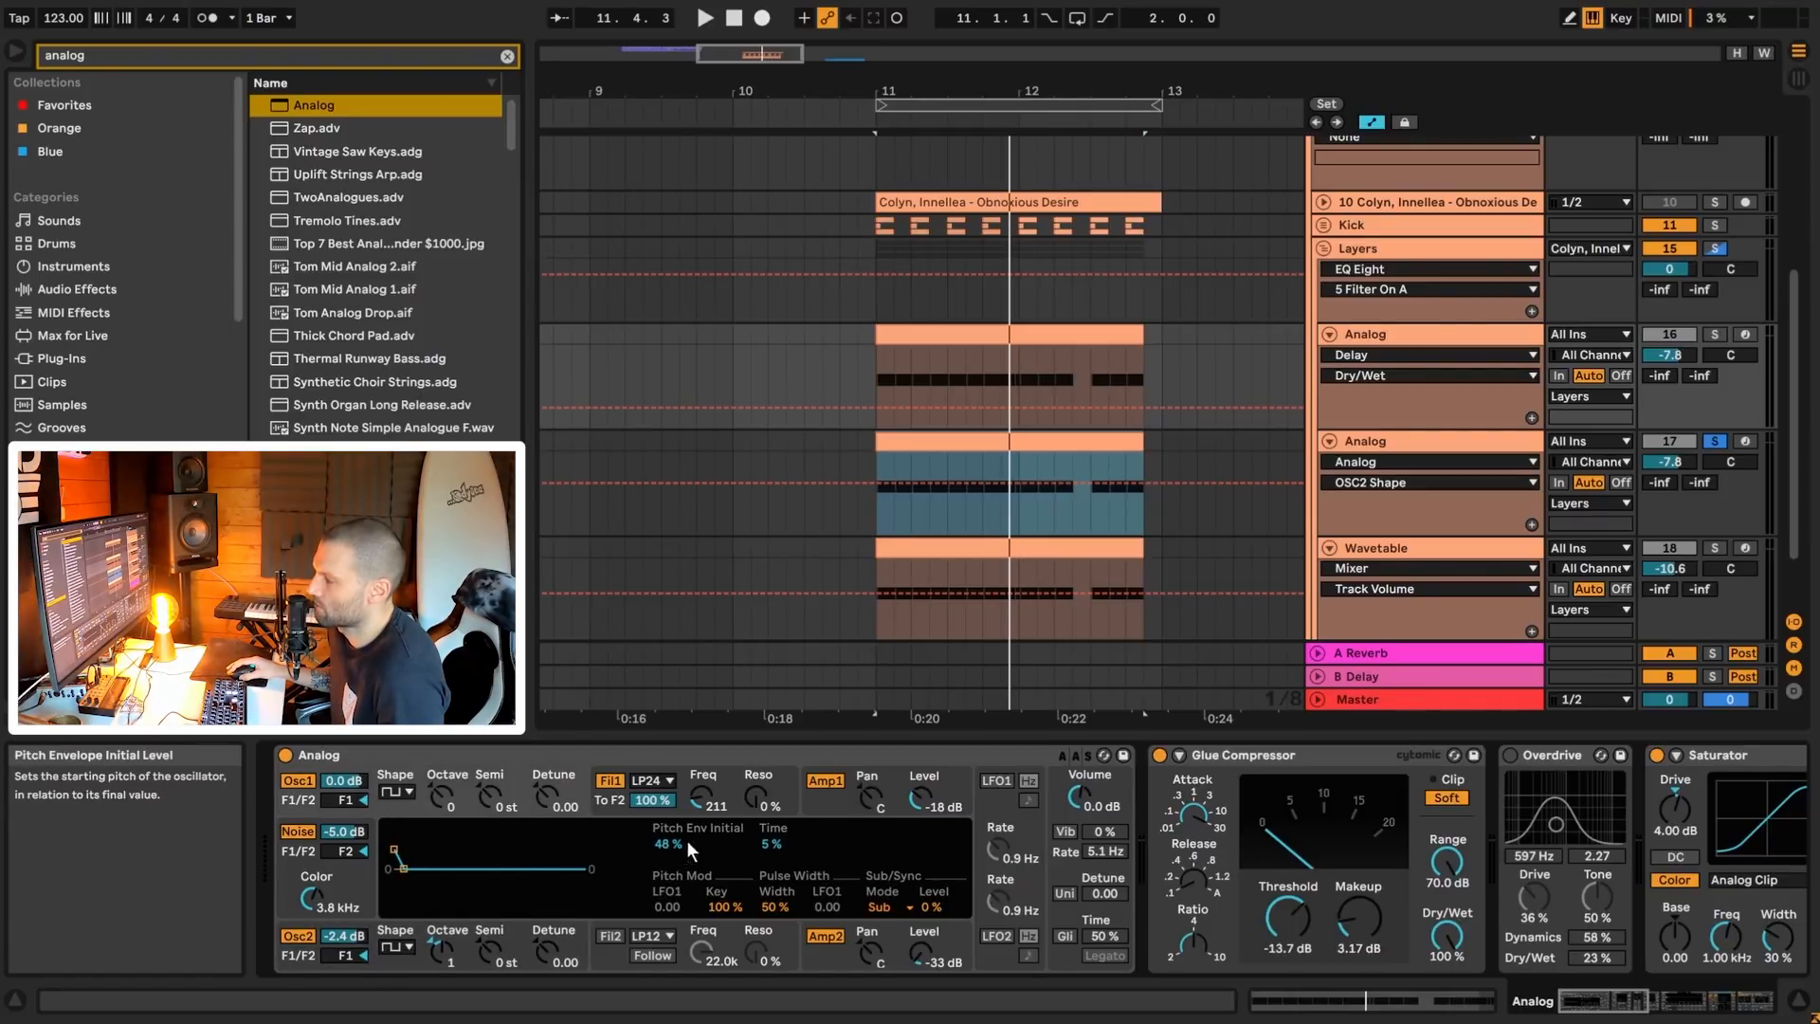
{"action": "left_click", "coordinate": [399, 959]}
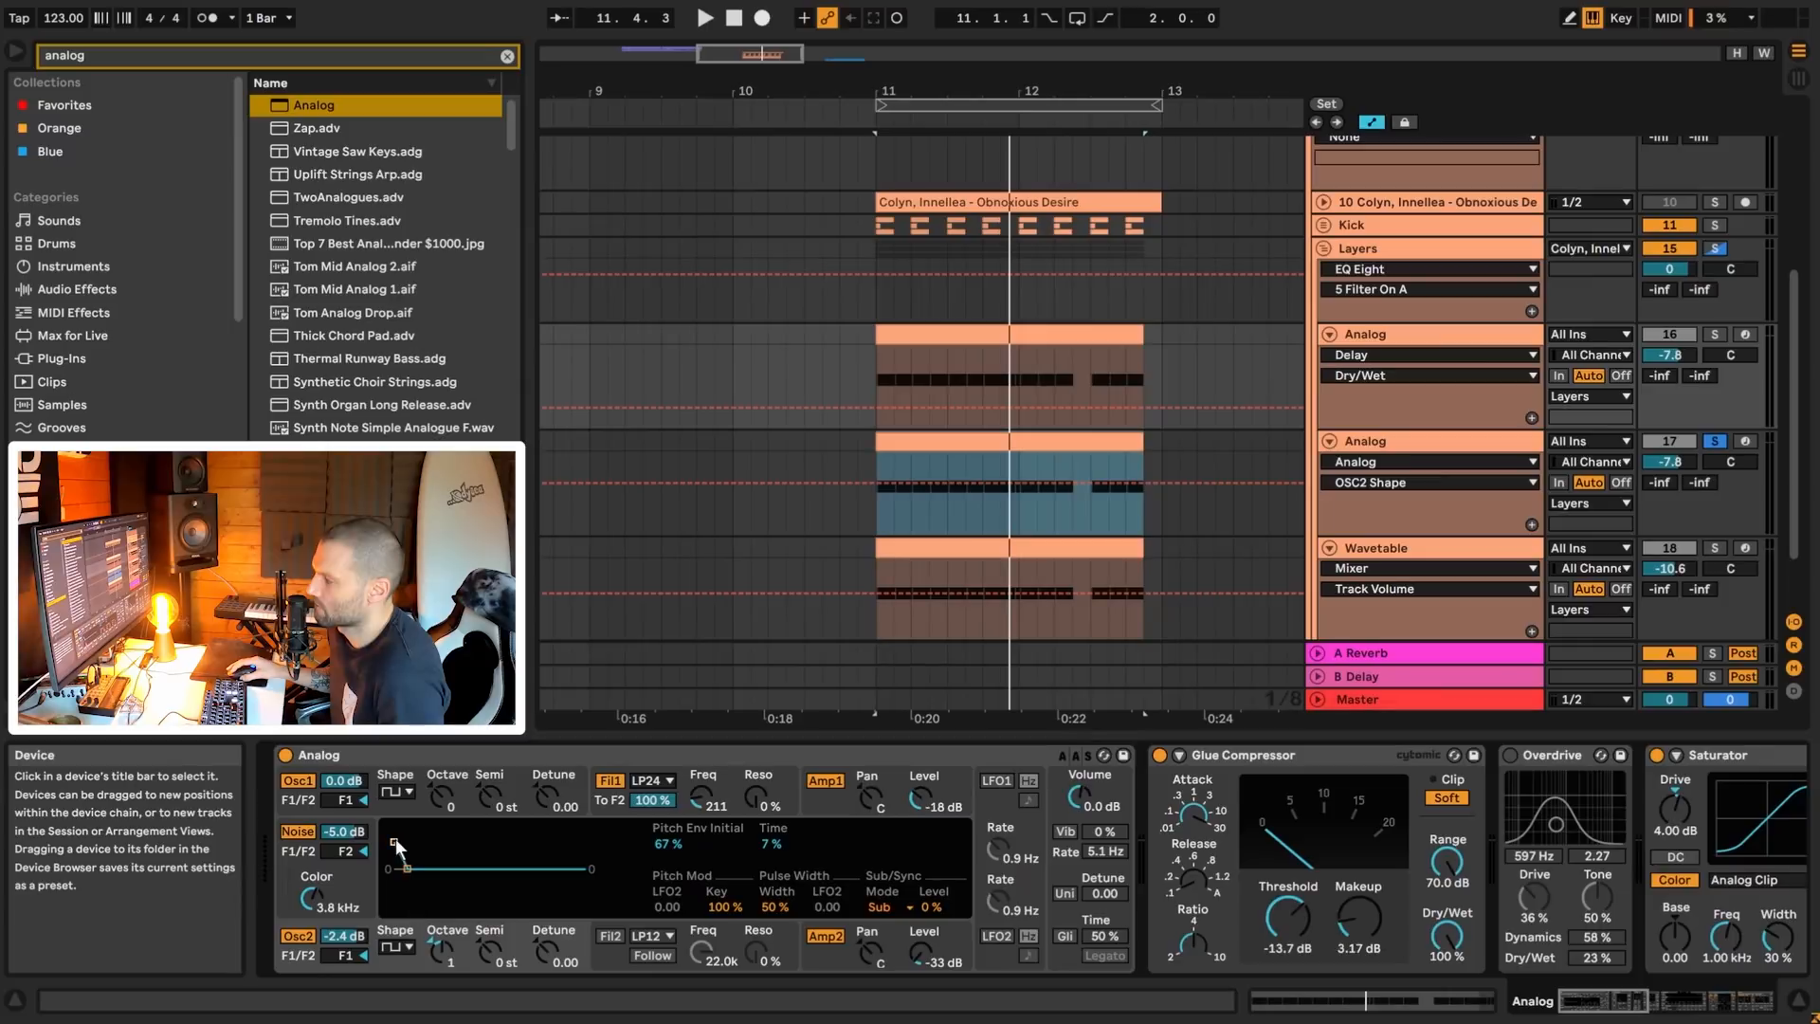
{"action": "left_click", "coordinate": [1366, 442]}
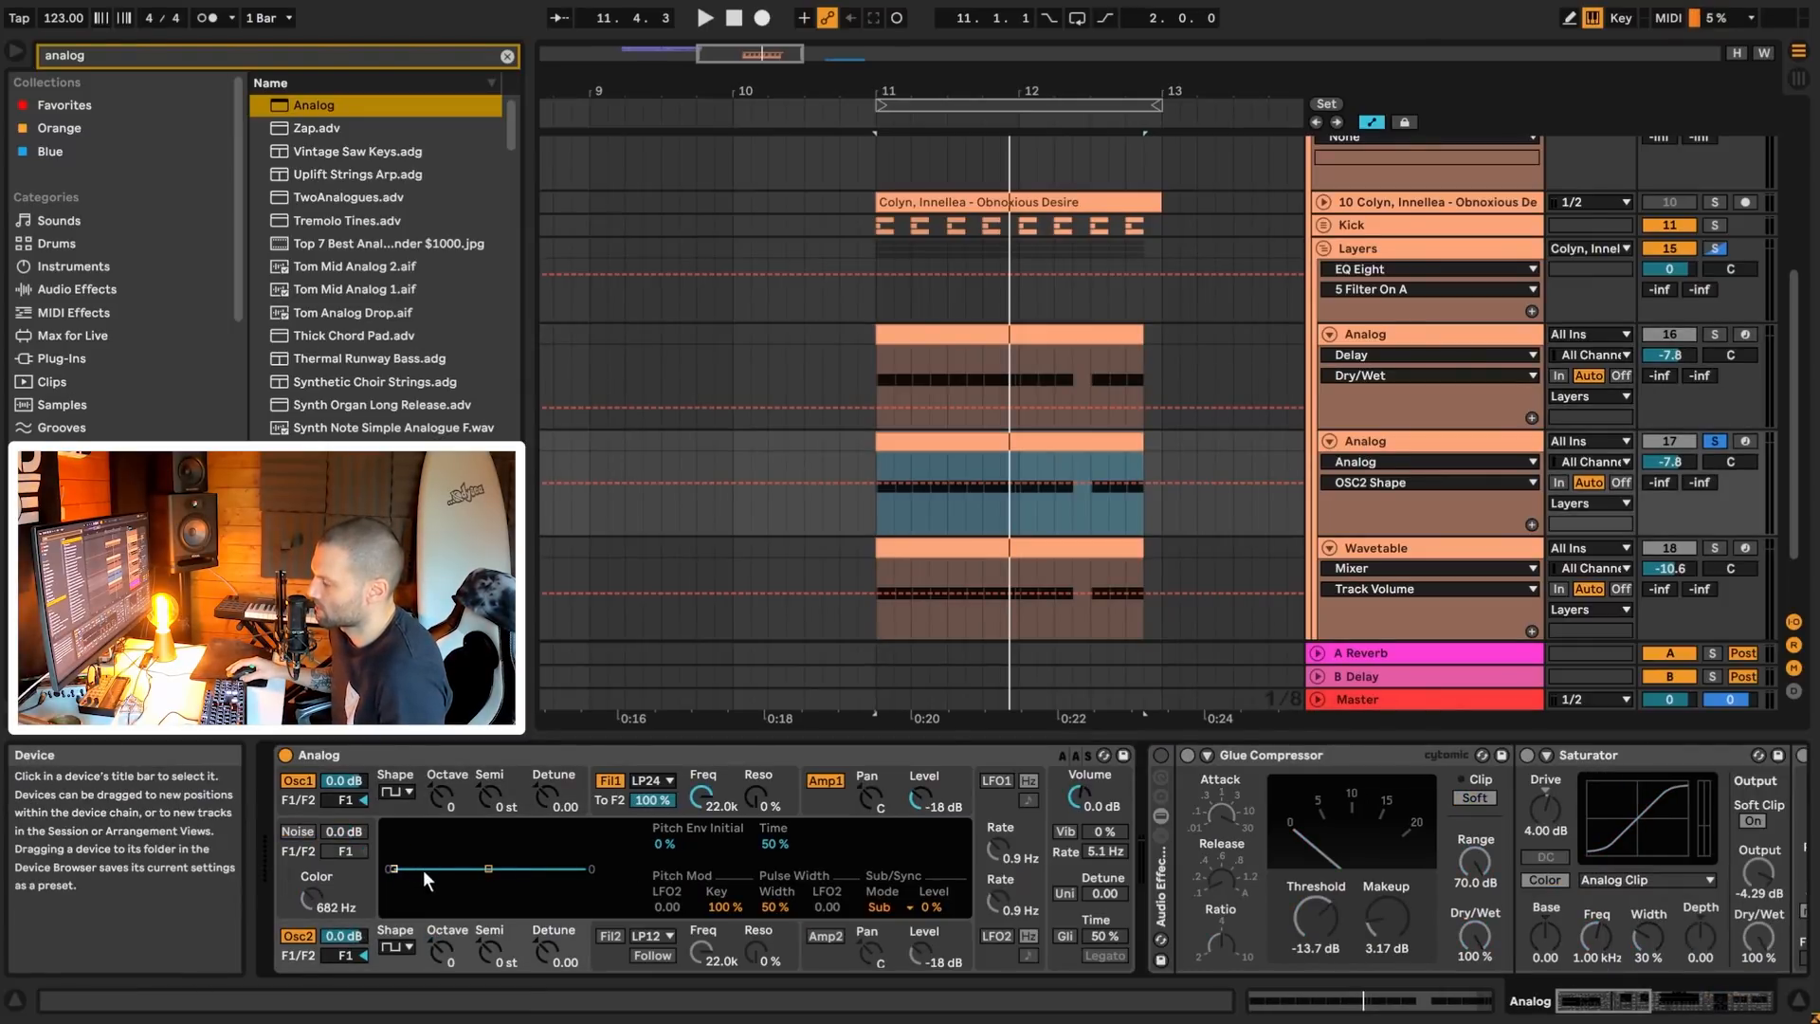
{"action": "left_click", "coordinate": [662, 840]}
{"action": "type", "text": "50"}
{"action": "key", "text": "Return"}
{"action": "left_click", "coordinate": [770, 843]}
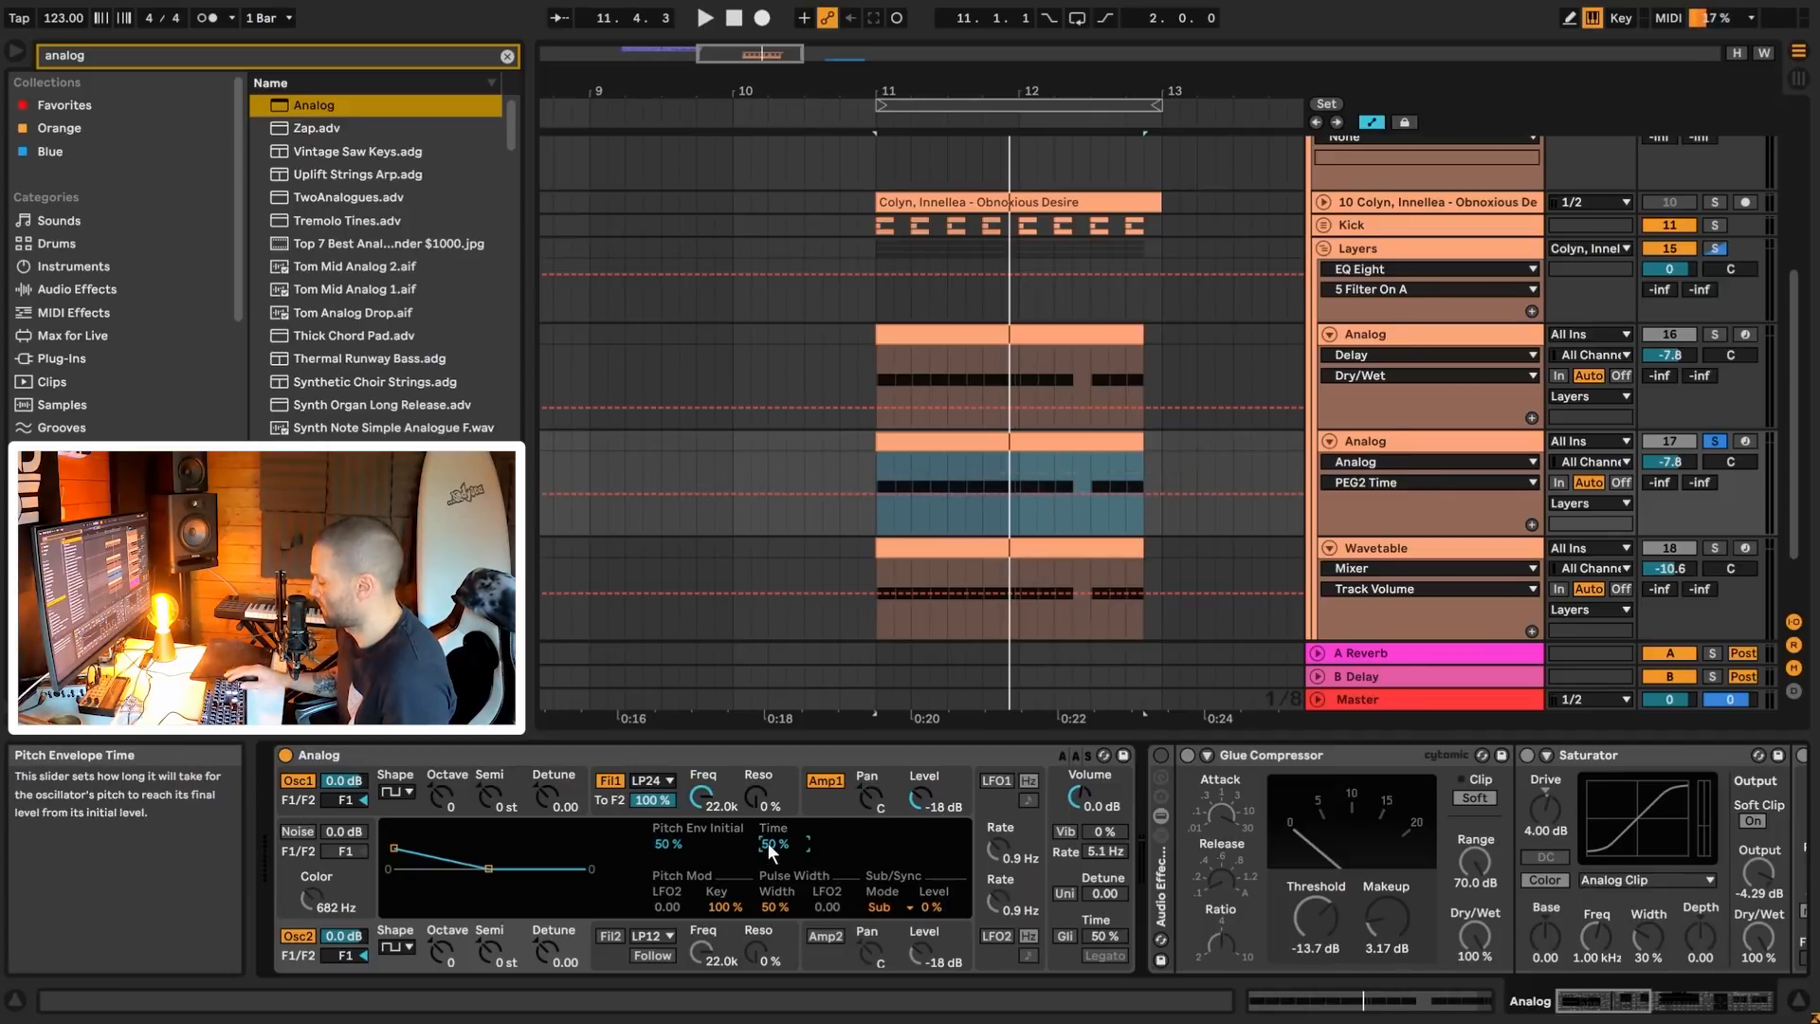
{"action": "type", "text": "5"}
{"action": "key", "text": "Return"}
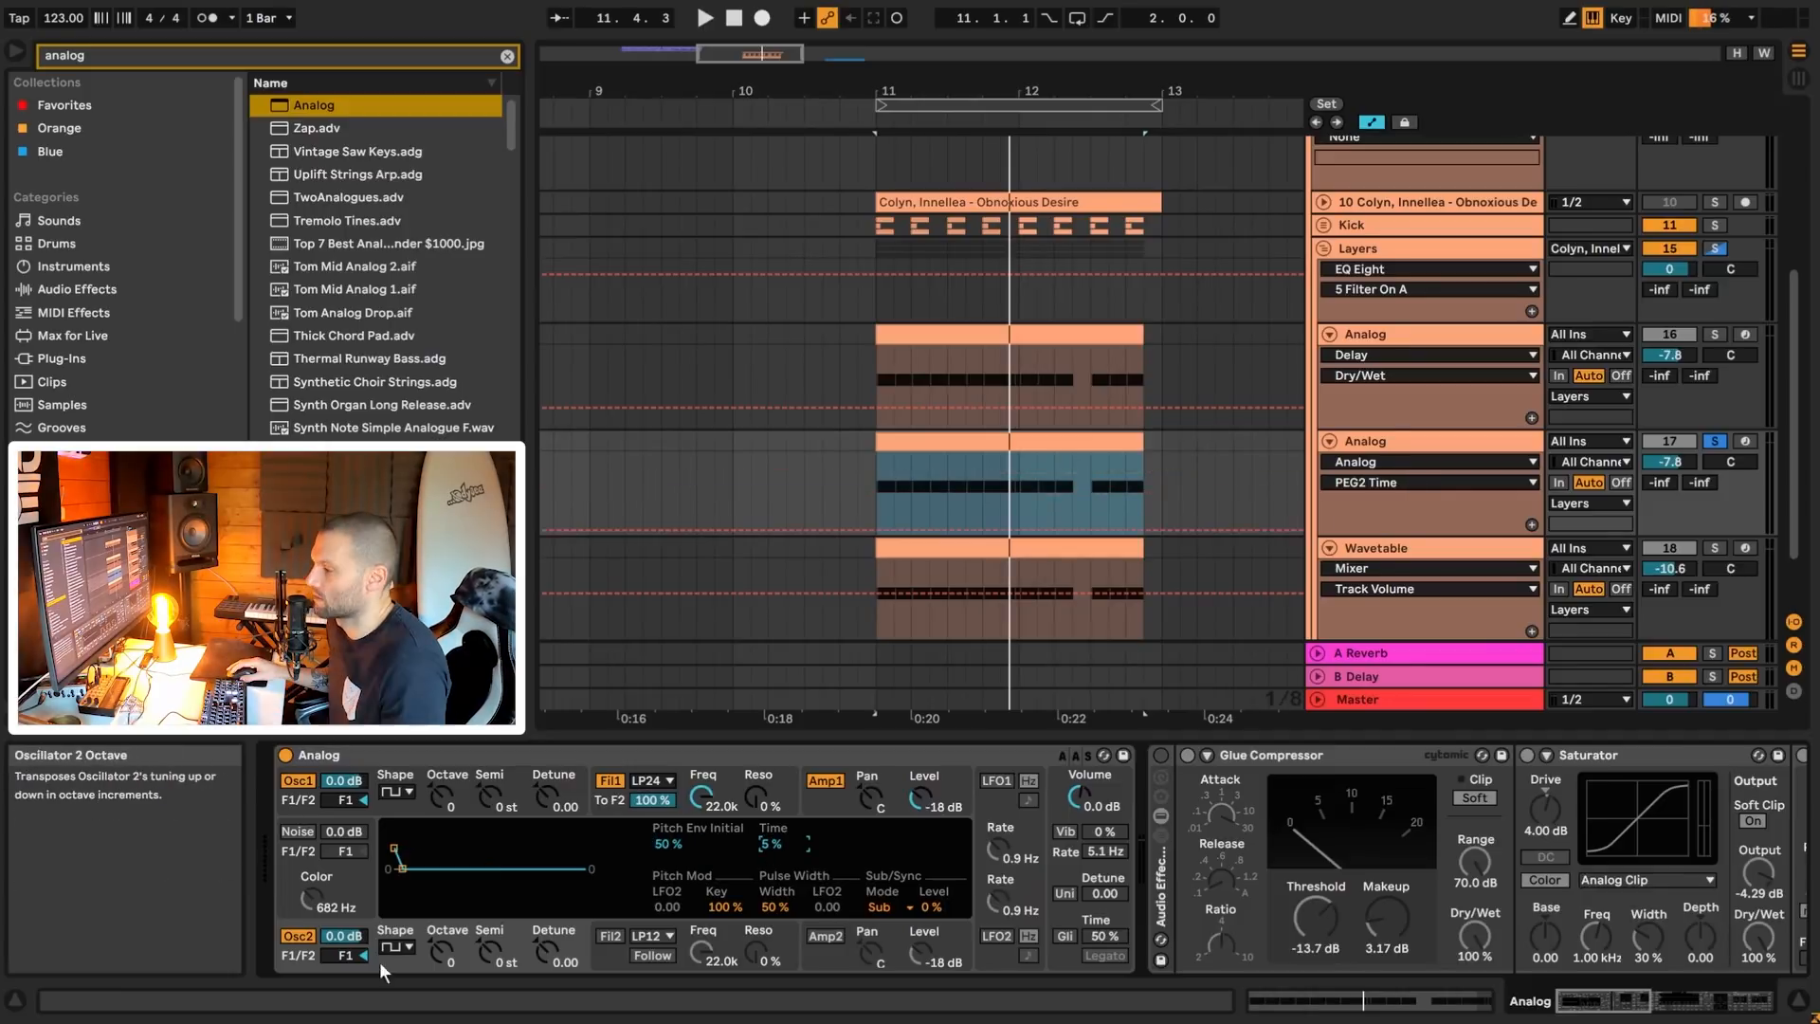
- Set oscillator 1's pitch envelope on track 17 to an initial level of 50% and a time of 5%
{"action": "left_click", "coordinate": [360, 813]}
{"action": "left_click", "coordinate": [667, 839]}
{"action": "type", "text": "50"}
{"action": "key", "text": "Return"}
{"action": "left_click", "coordinate": [782, 840]}
{"action": "type", "text": "5"}
{"action": "key", "text": "Return"}
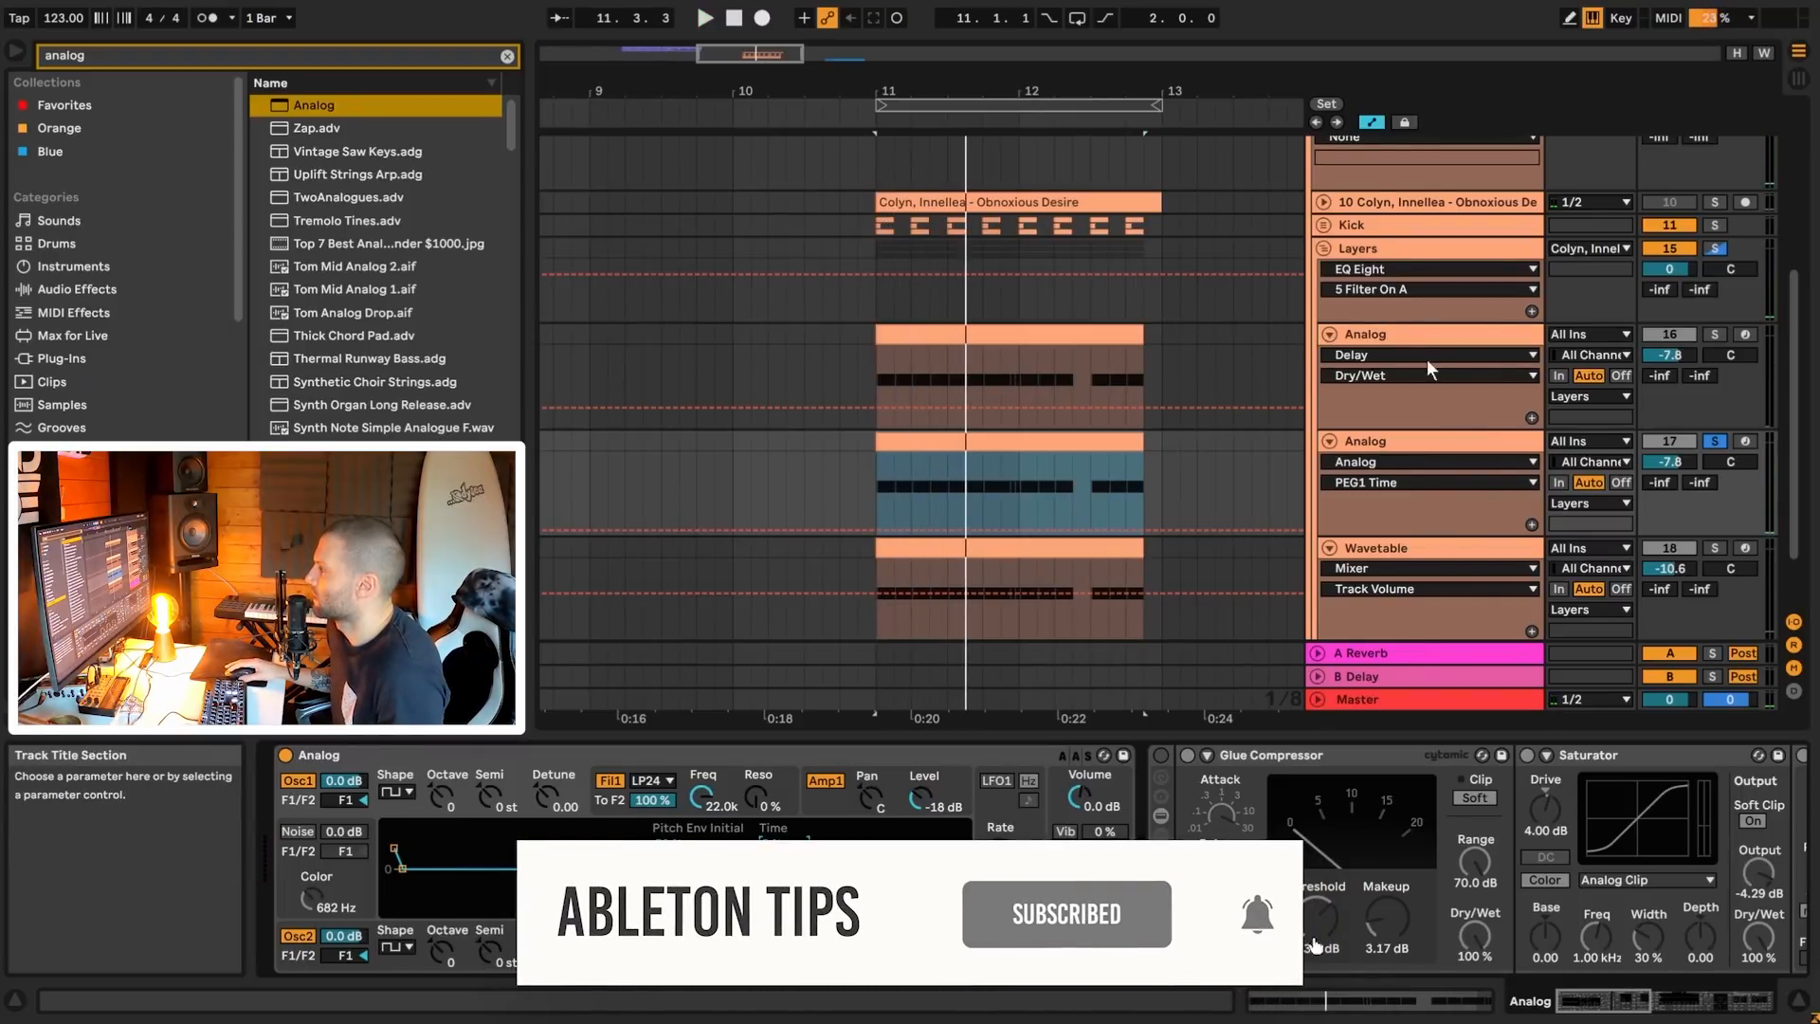
- Match oscillator 2 on track 17 to the track 16 synth with level -2.4 dB and octave 1, and play it back
{"action": "left_click", "coordinate": [1403, 339]}
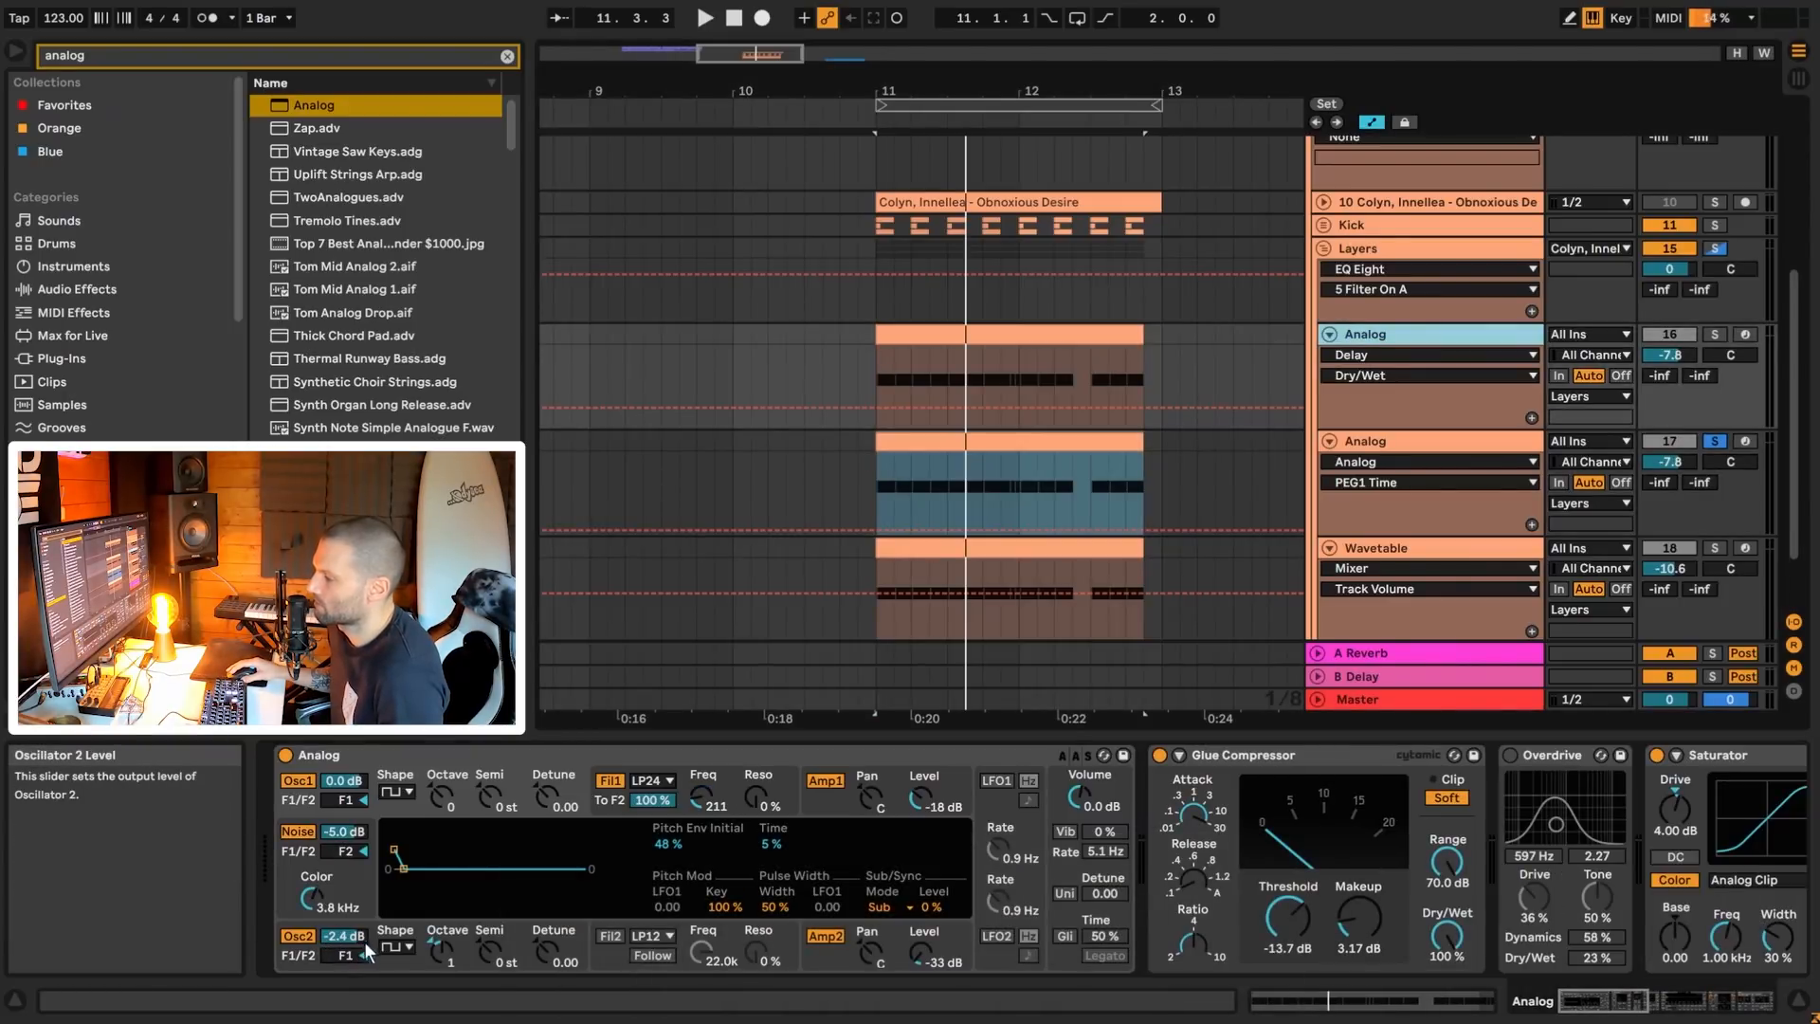
{"action": "left_click", "coordinate": [1467, 443]}
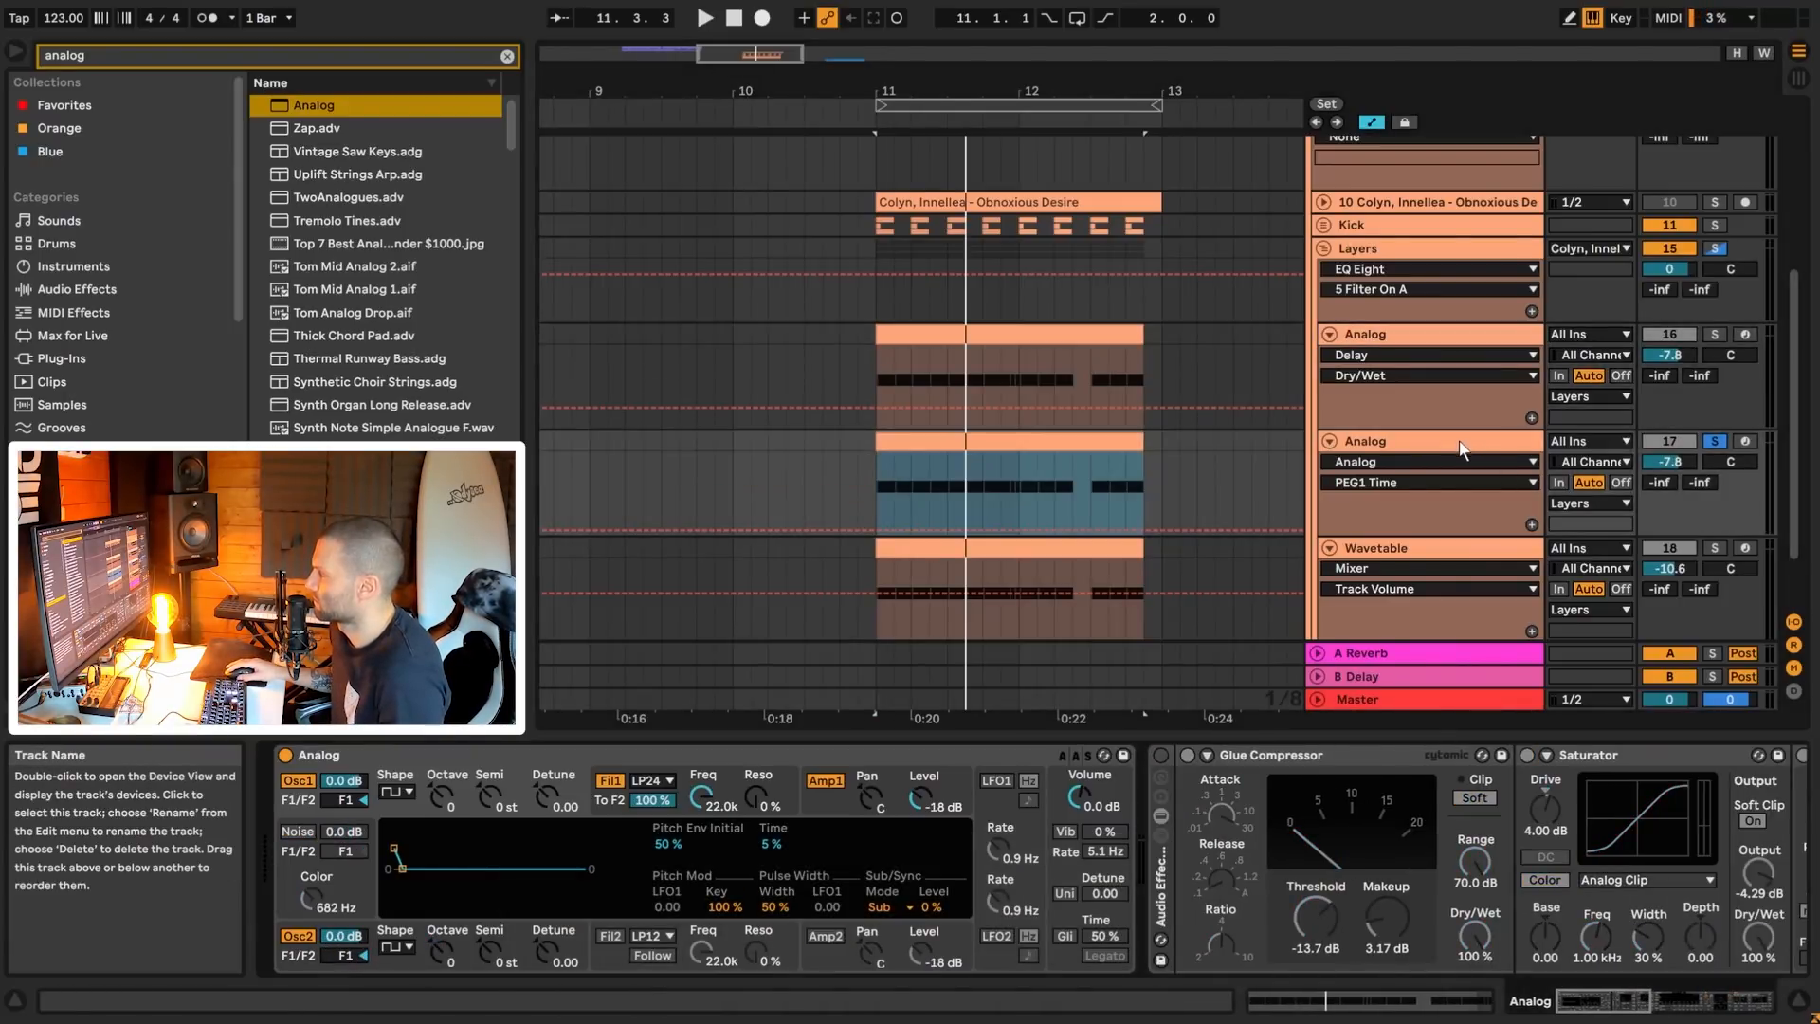
{"action": "left_click", "coordinate": [333, 936]}
{"action": "type", "text": "-2.4"}
{"action": "key", "text": "Return"}
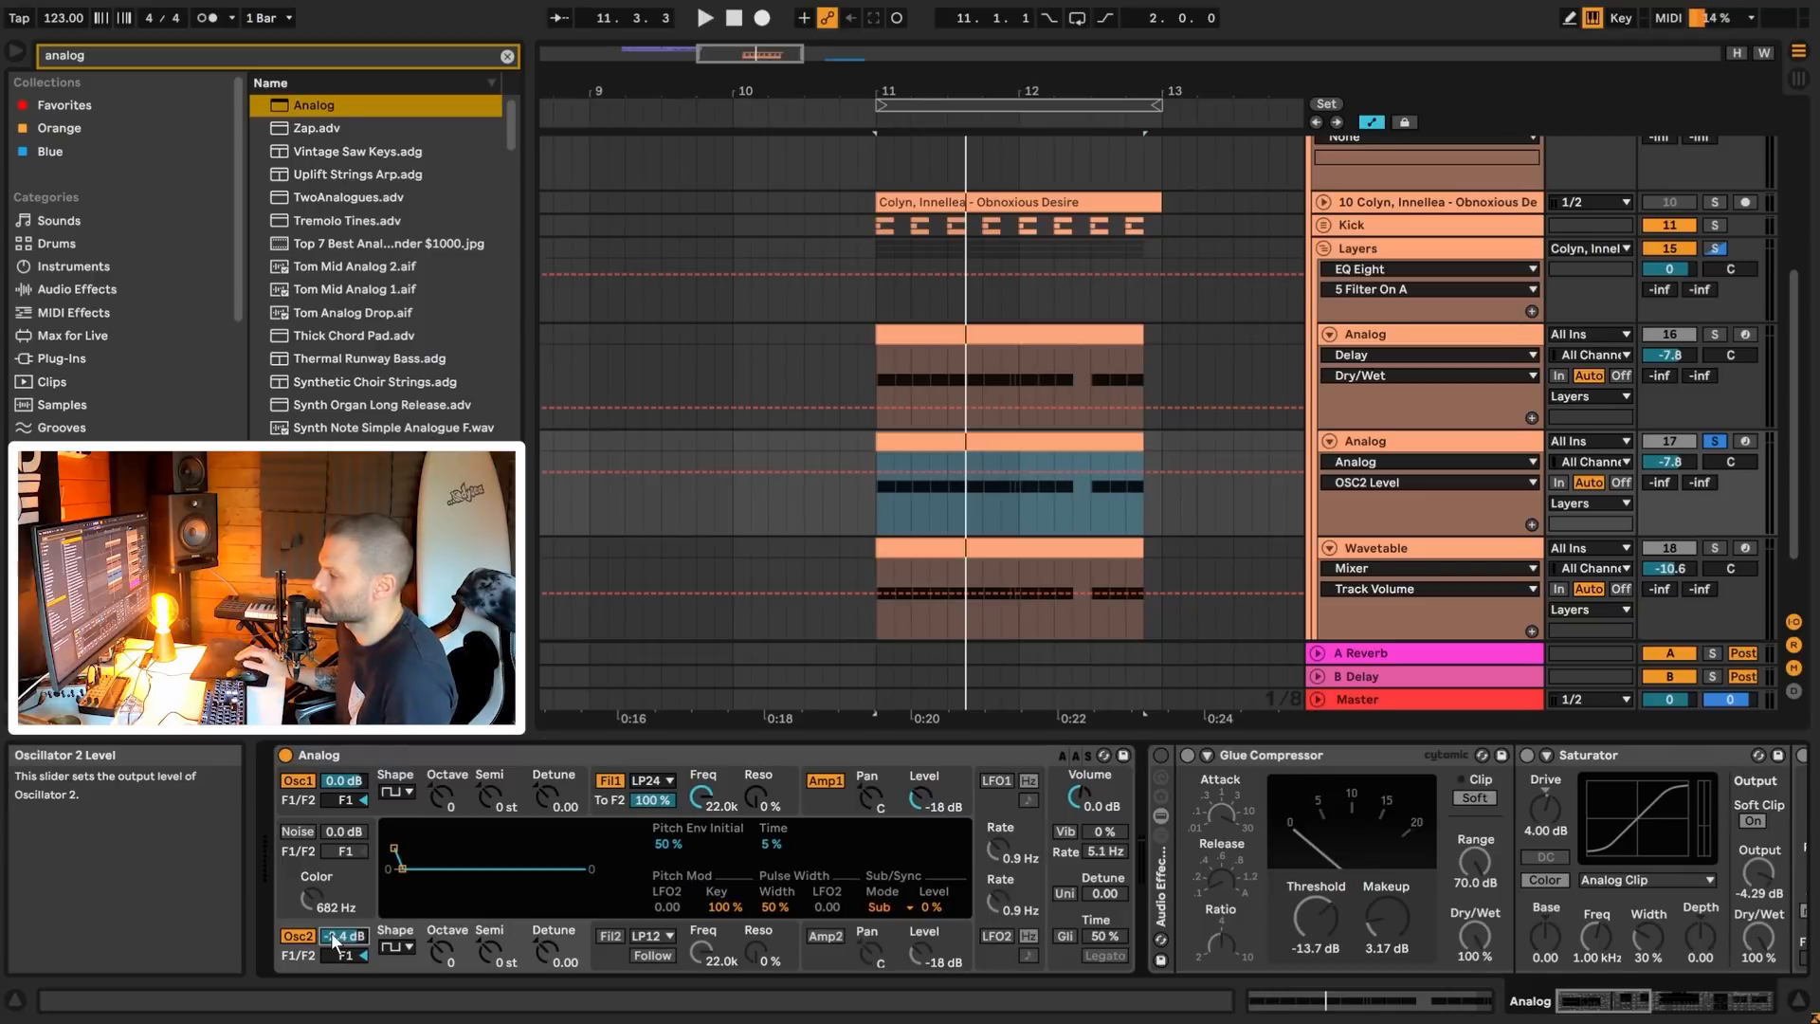
{"action": "left_click", "coordinate": [442, 951]}
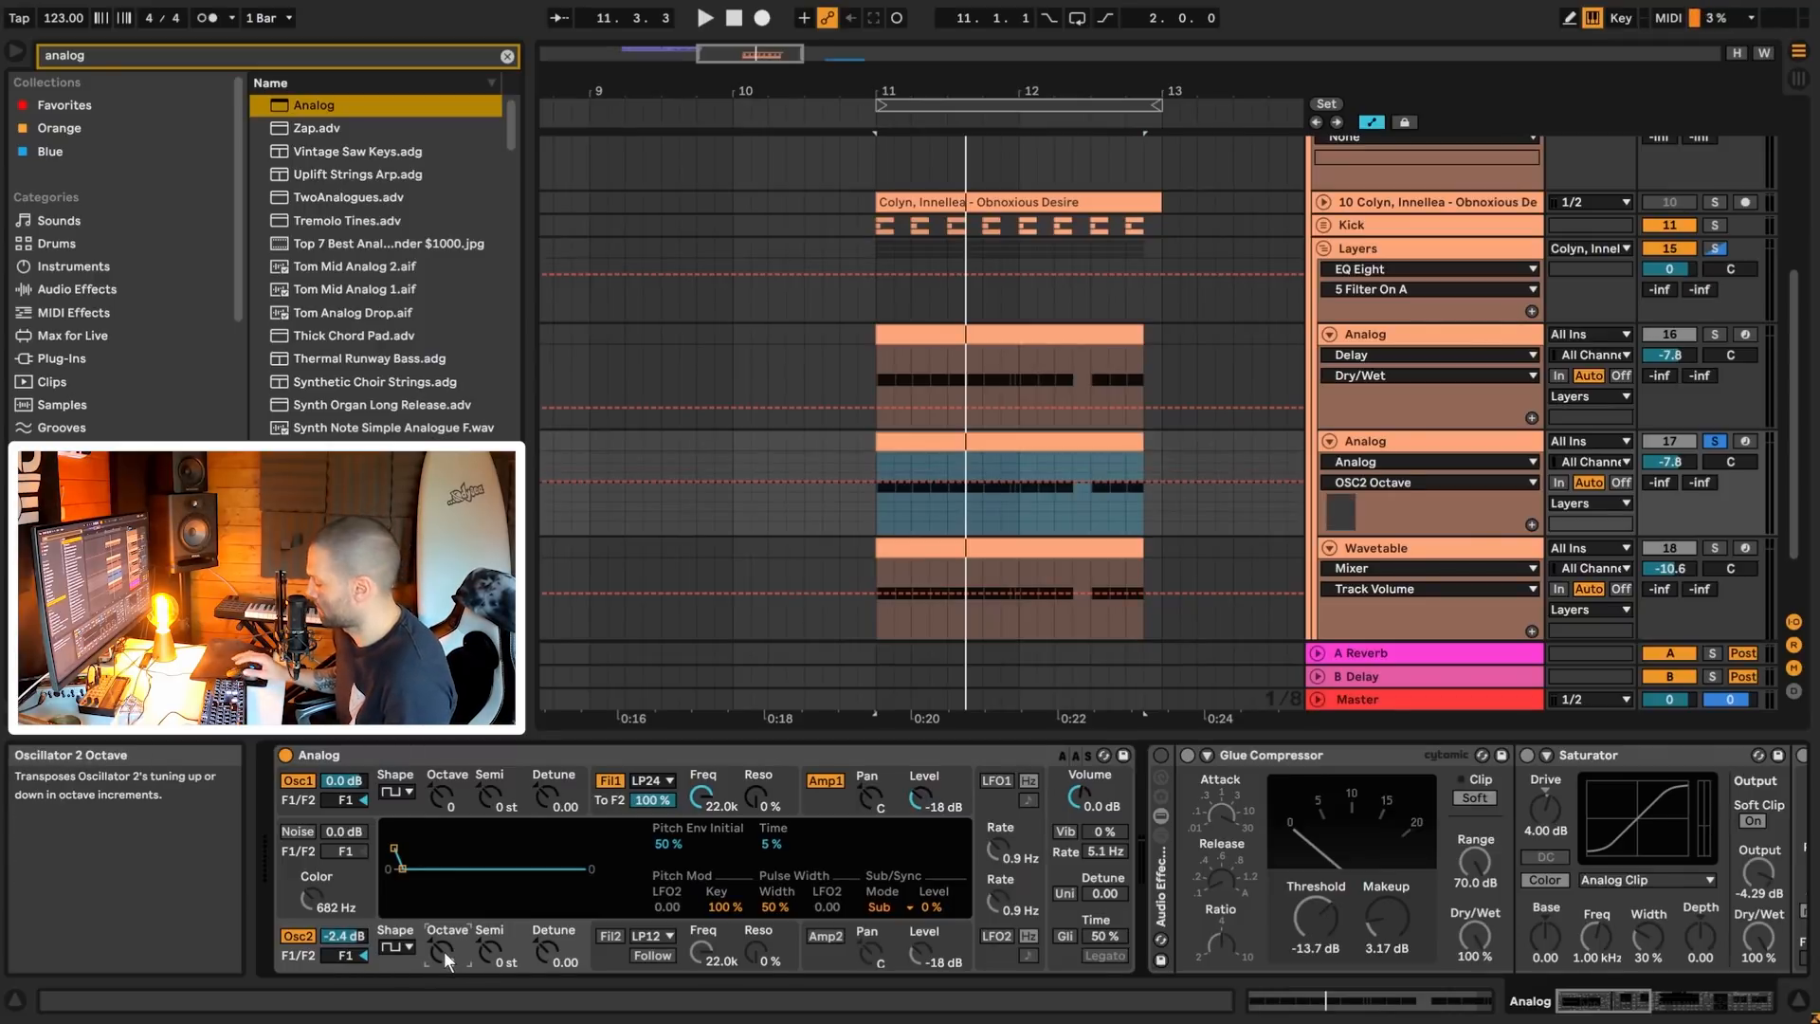
{"action": "left_click_drag", "start_coordinate": [443, 951], "coordinate": [443, 939]}
{"action": "key", "text": "space"}
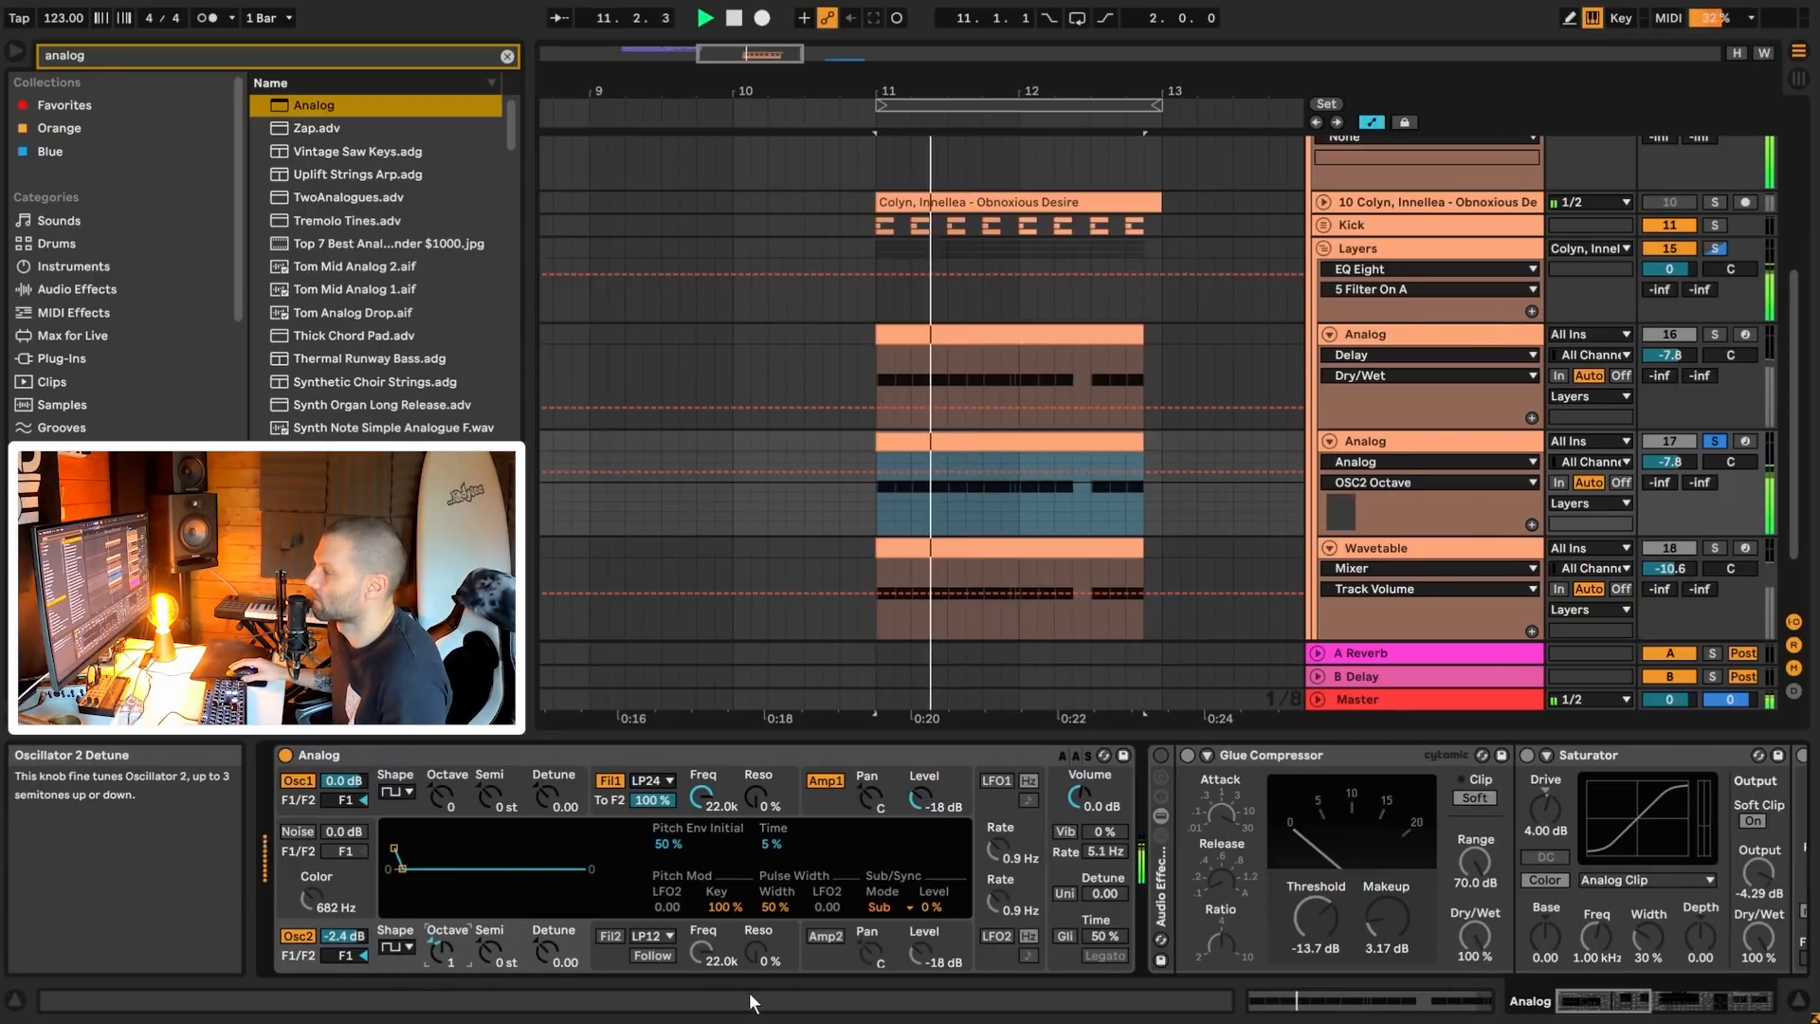
{"action": "key", "text": "space"}
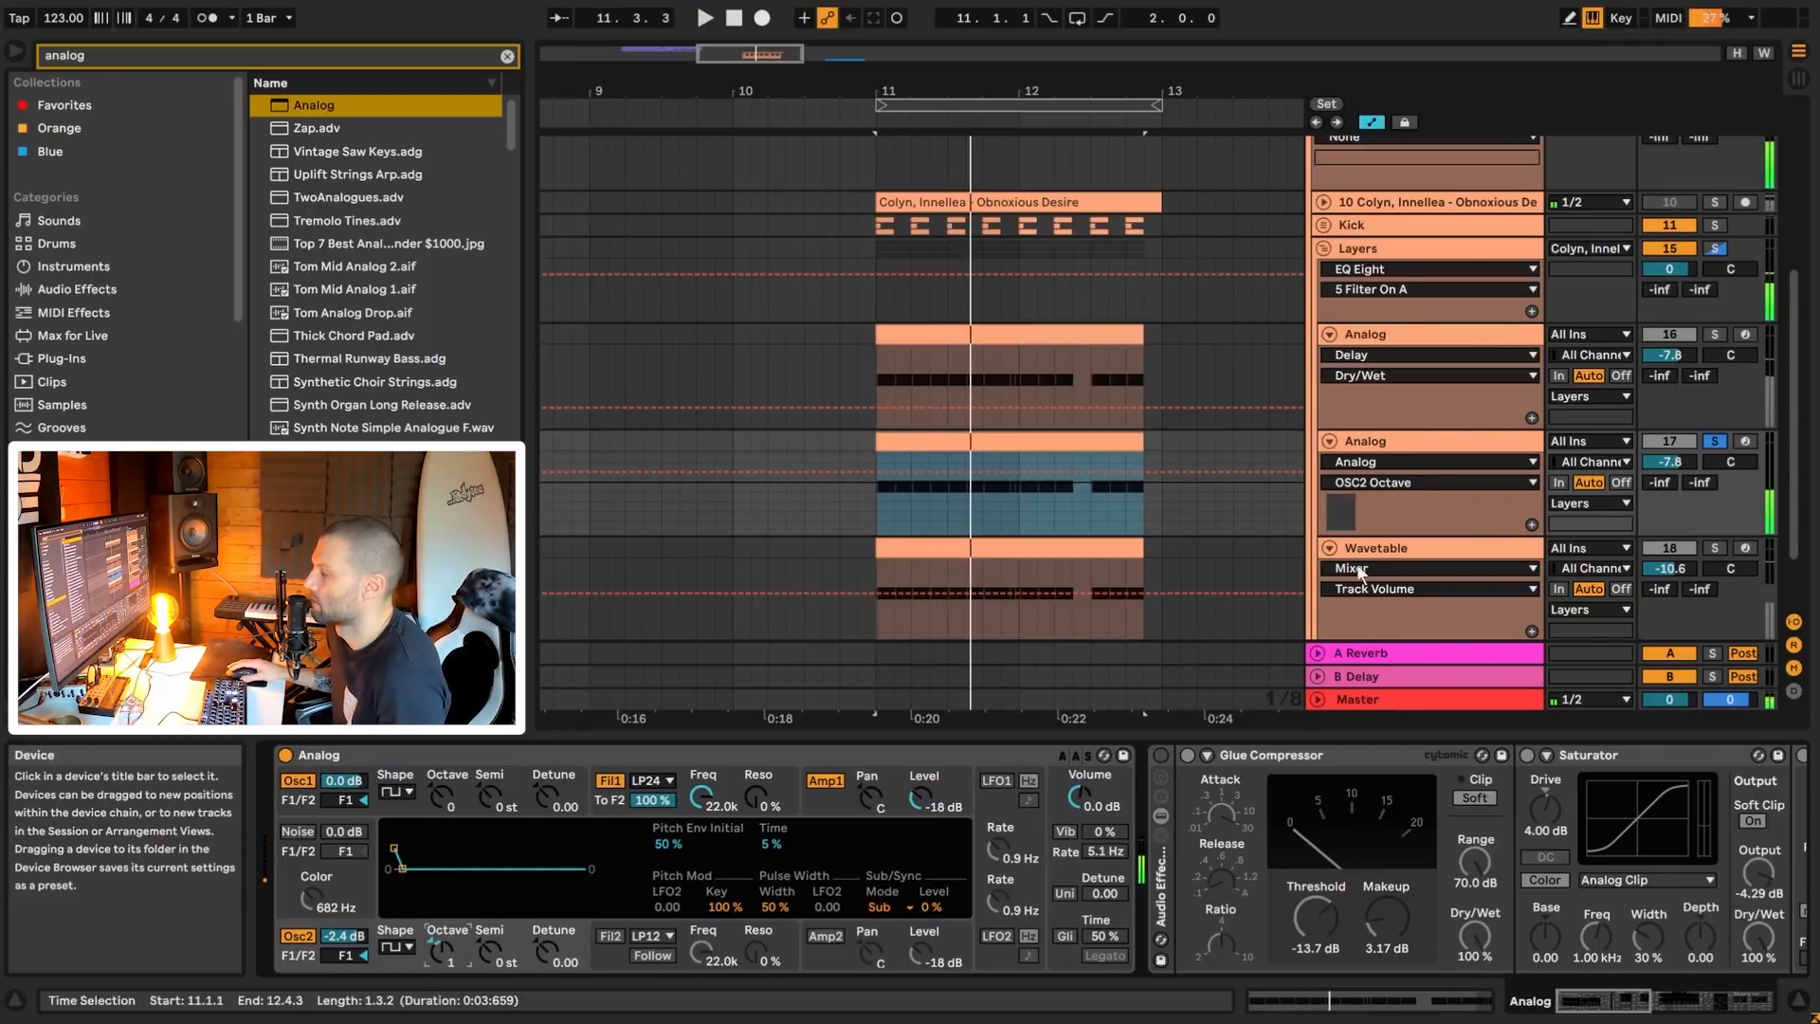
- Enable the noise generator on track 17 at a level of -5.0 dB and route its balance to F2
{"action": "left_click", "coordinate": [1393, 337]}
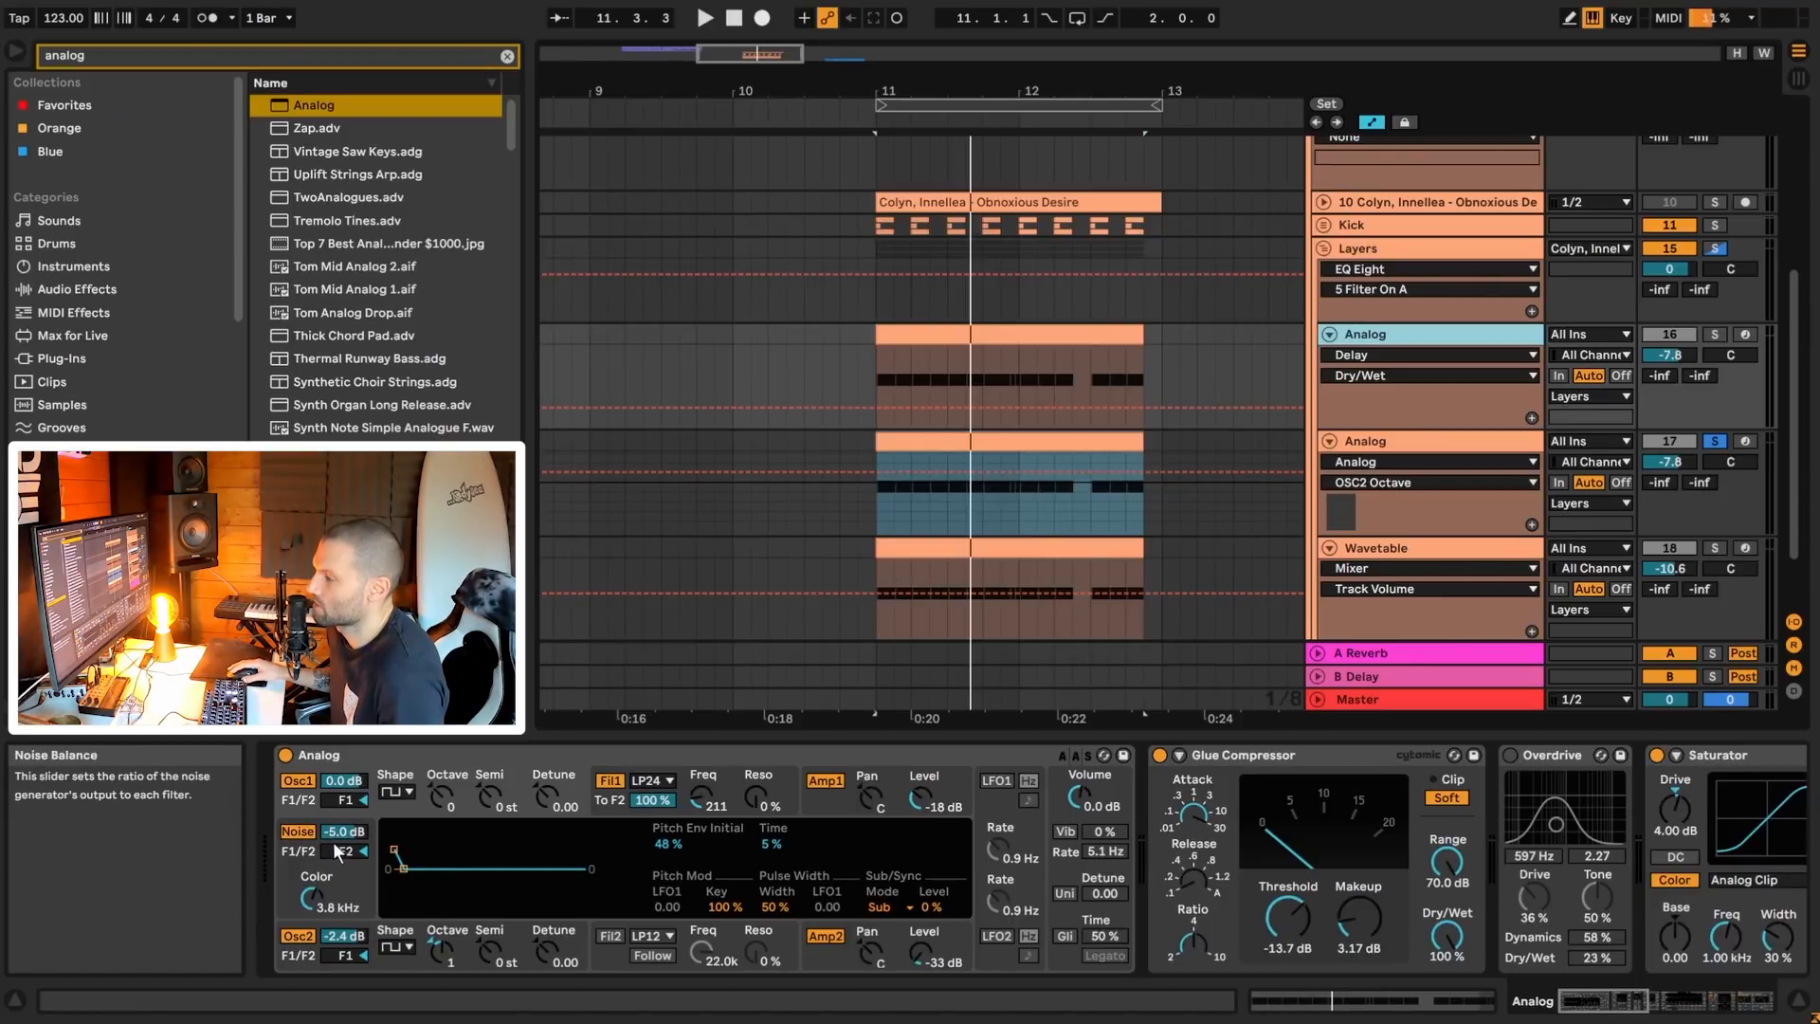
{"action": "left_click_drag", "start_coordinate": [336, 842], "coordinate": [356, 861]}
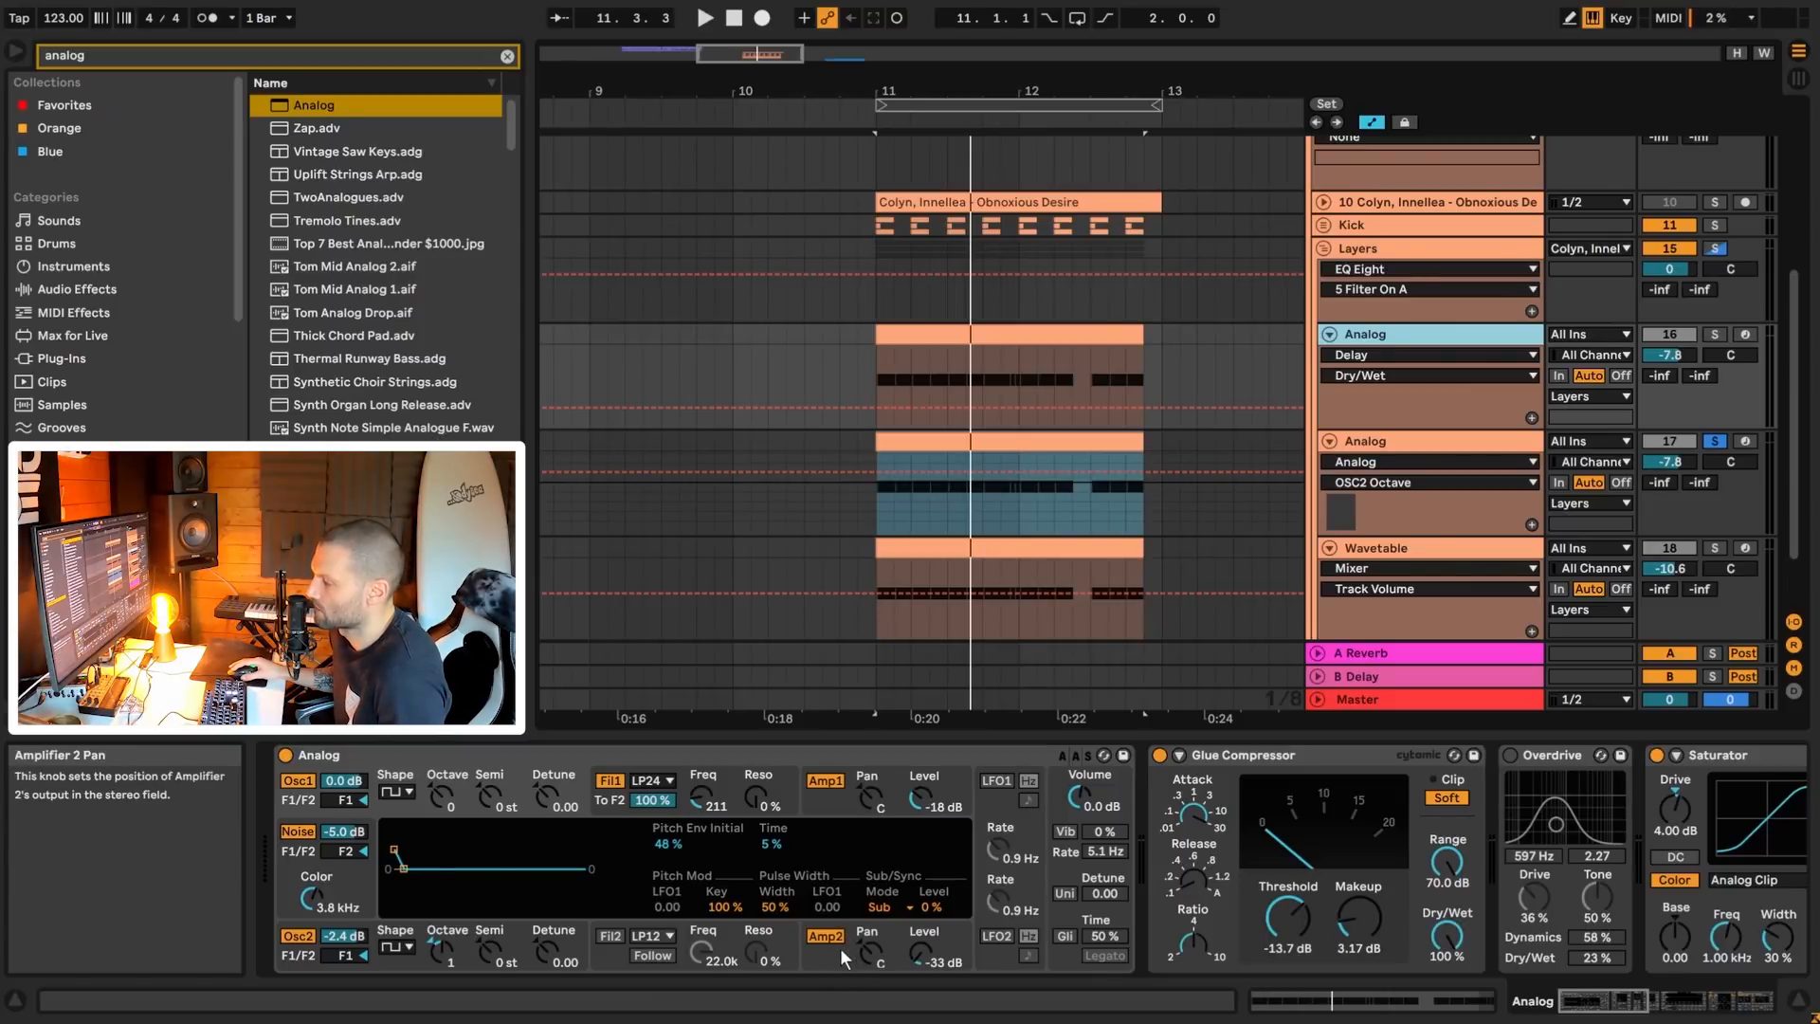
{"action": "left_click", "coordinate": [357, 878]}
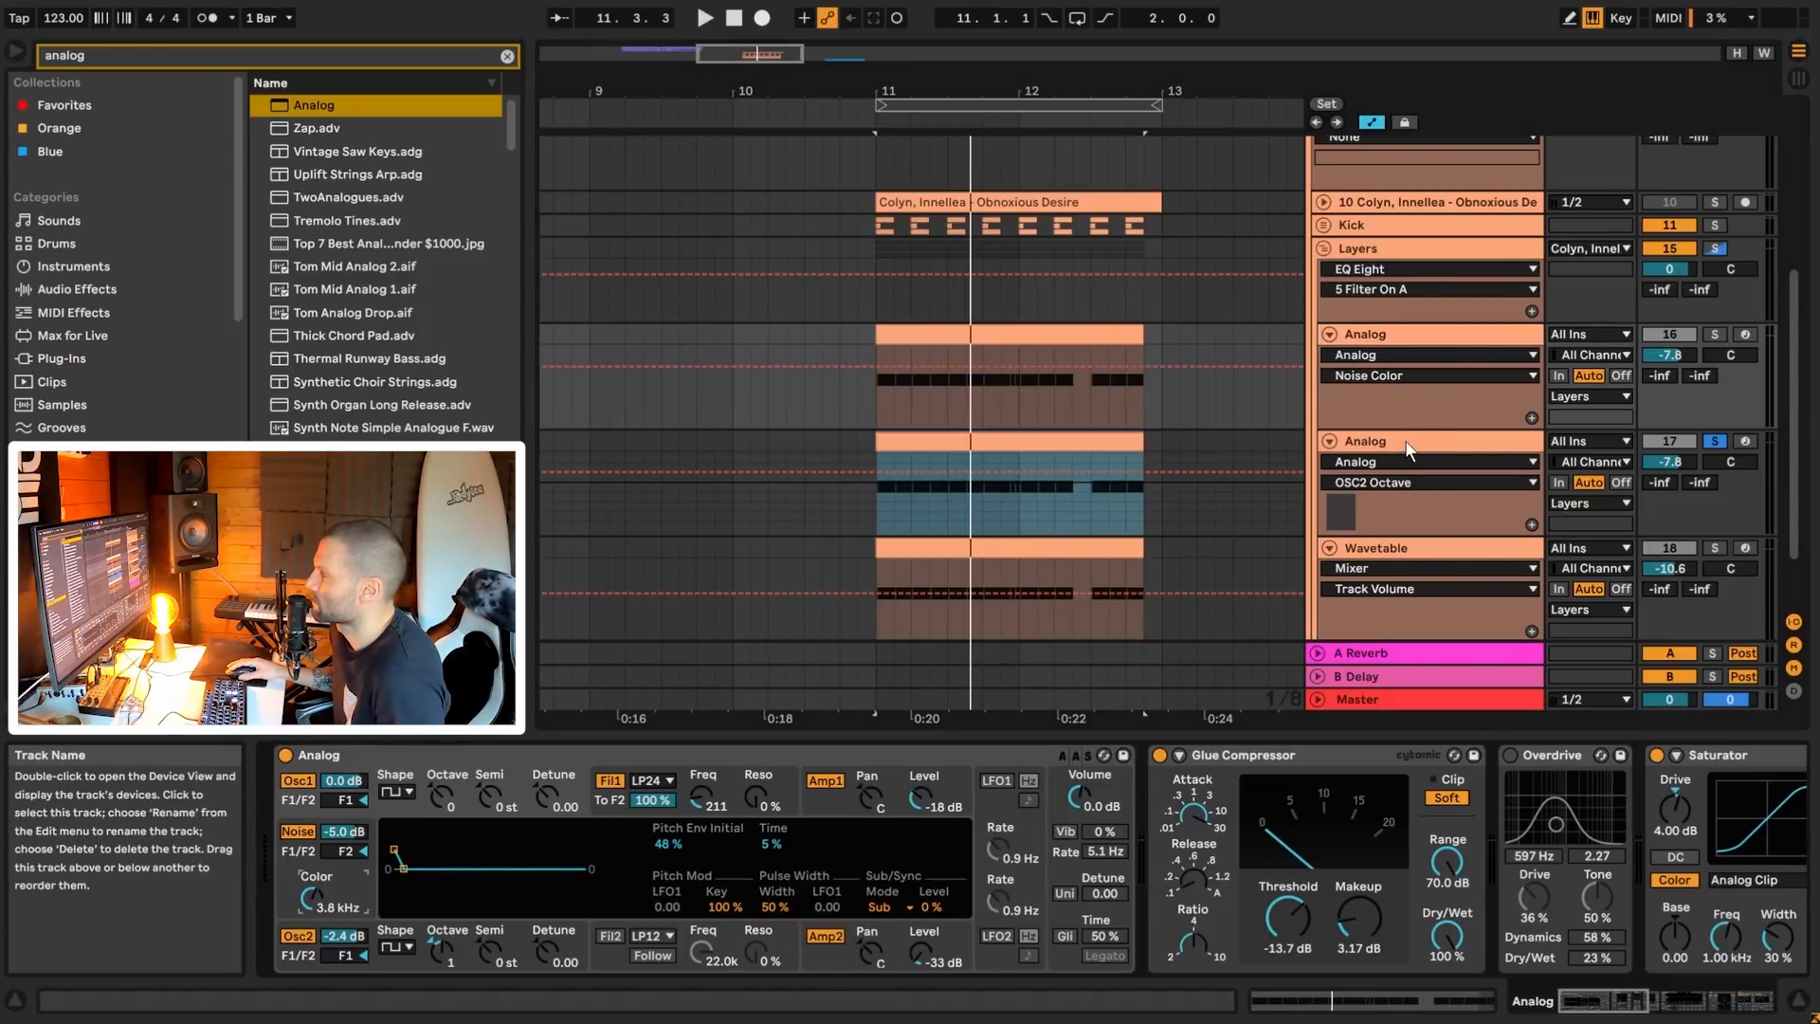
{"action": "left_click", "coordinate": [1404, 440]}
{"action": "left_click", "coordinate": [342, 834]}
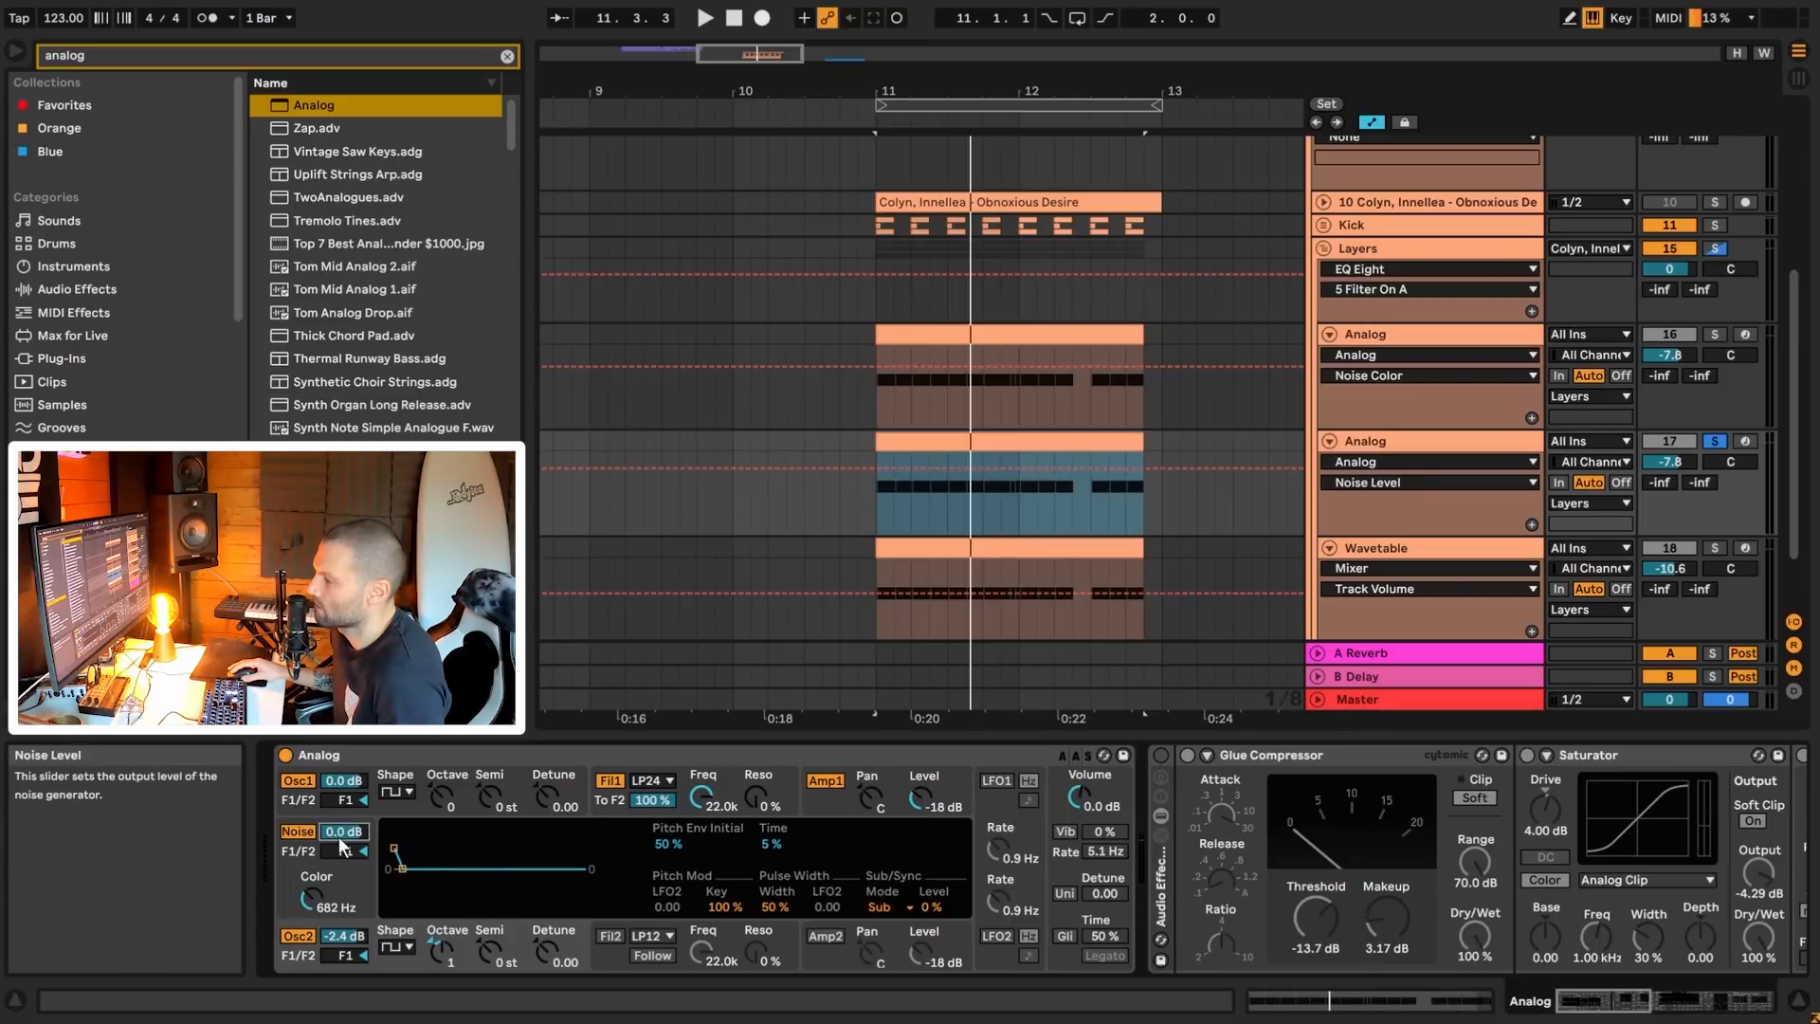
{"action": "left_click_drag", "start_coordinate": [341, 838], "coordinate": [349, 919]}
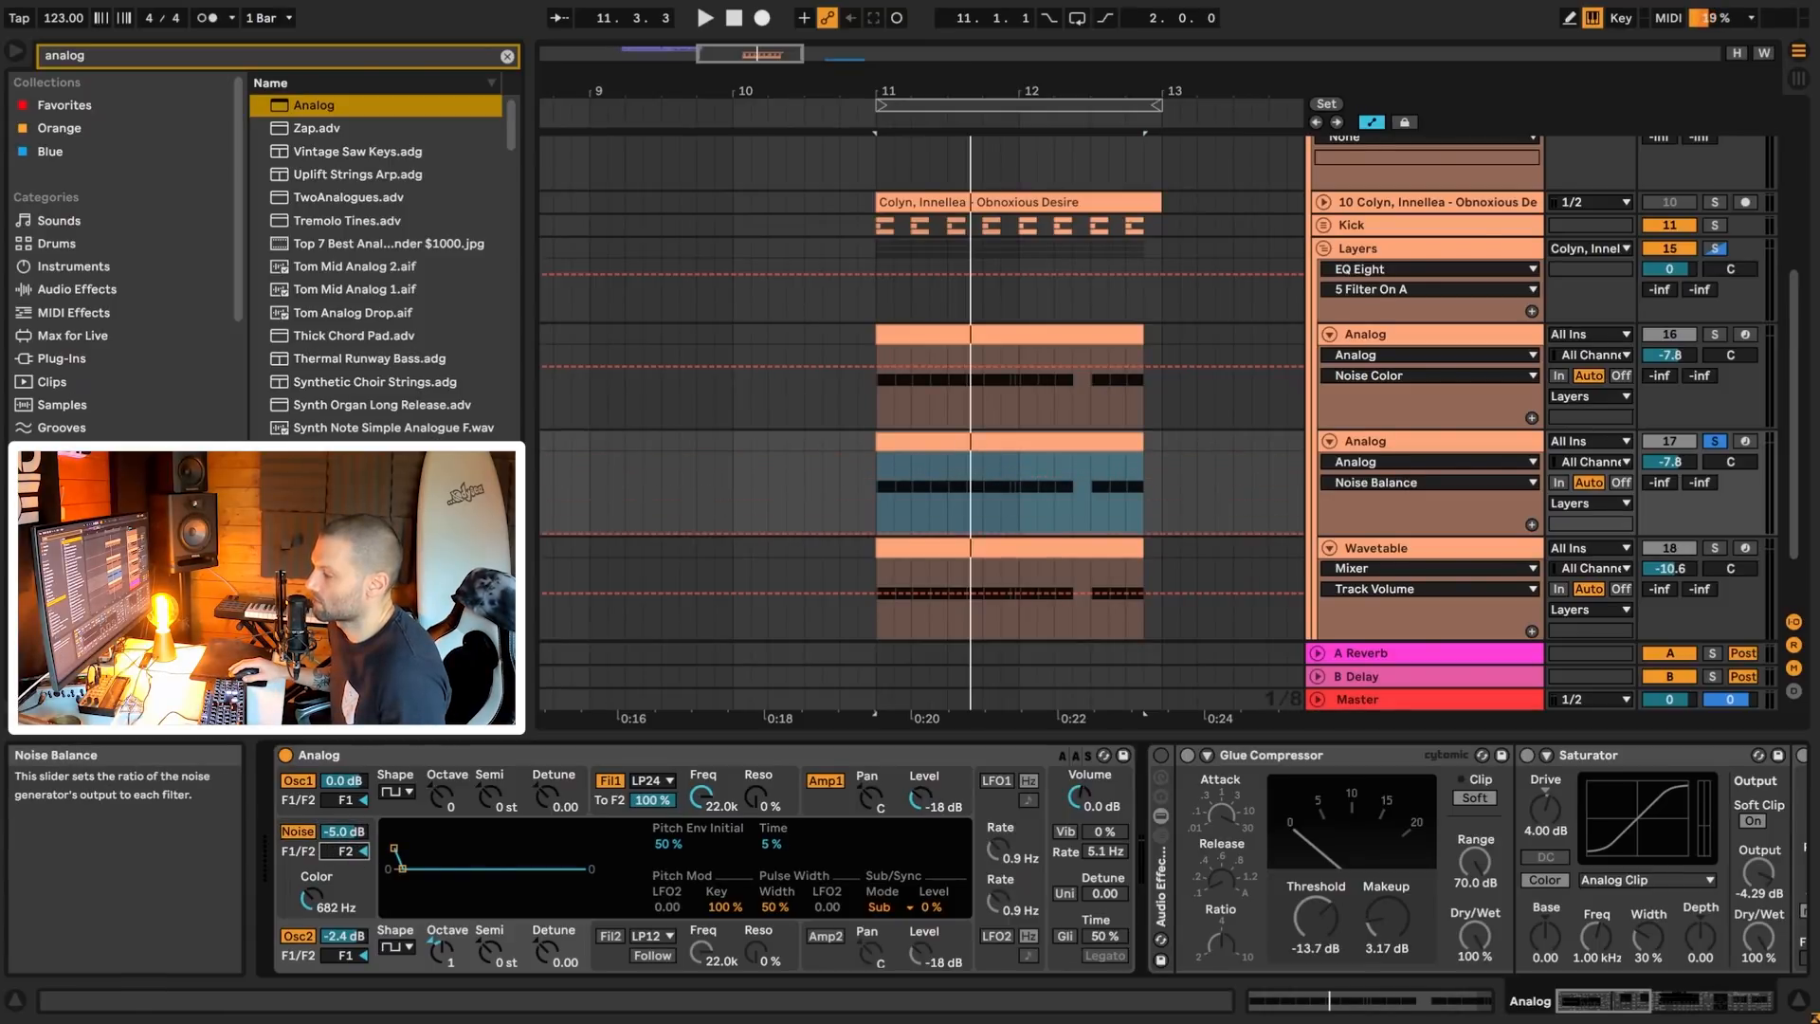
- Turn on Amplifier 2 in the track 17 Analog synth and play the loop
{"action": "left_click", "coordinate": [826, 938]}
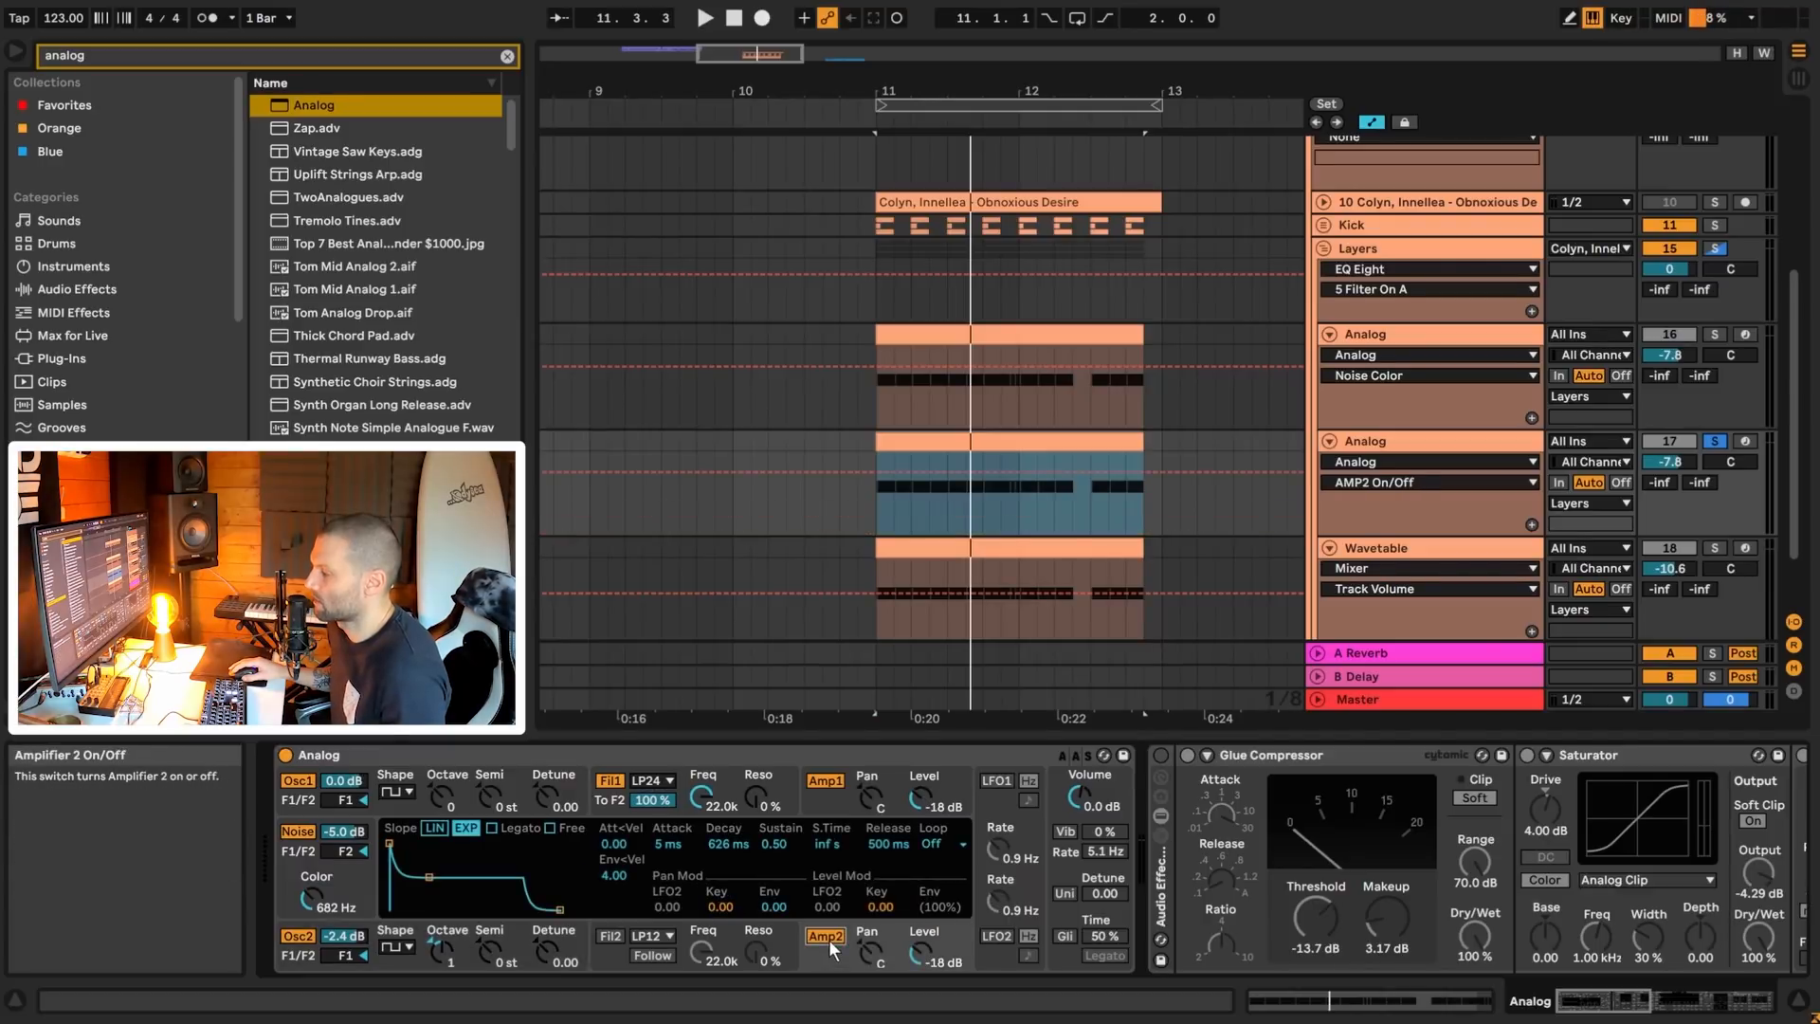
{"action": "left_click", "coordinate": [345, 892]}
{"action": "key", "text": "space"}
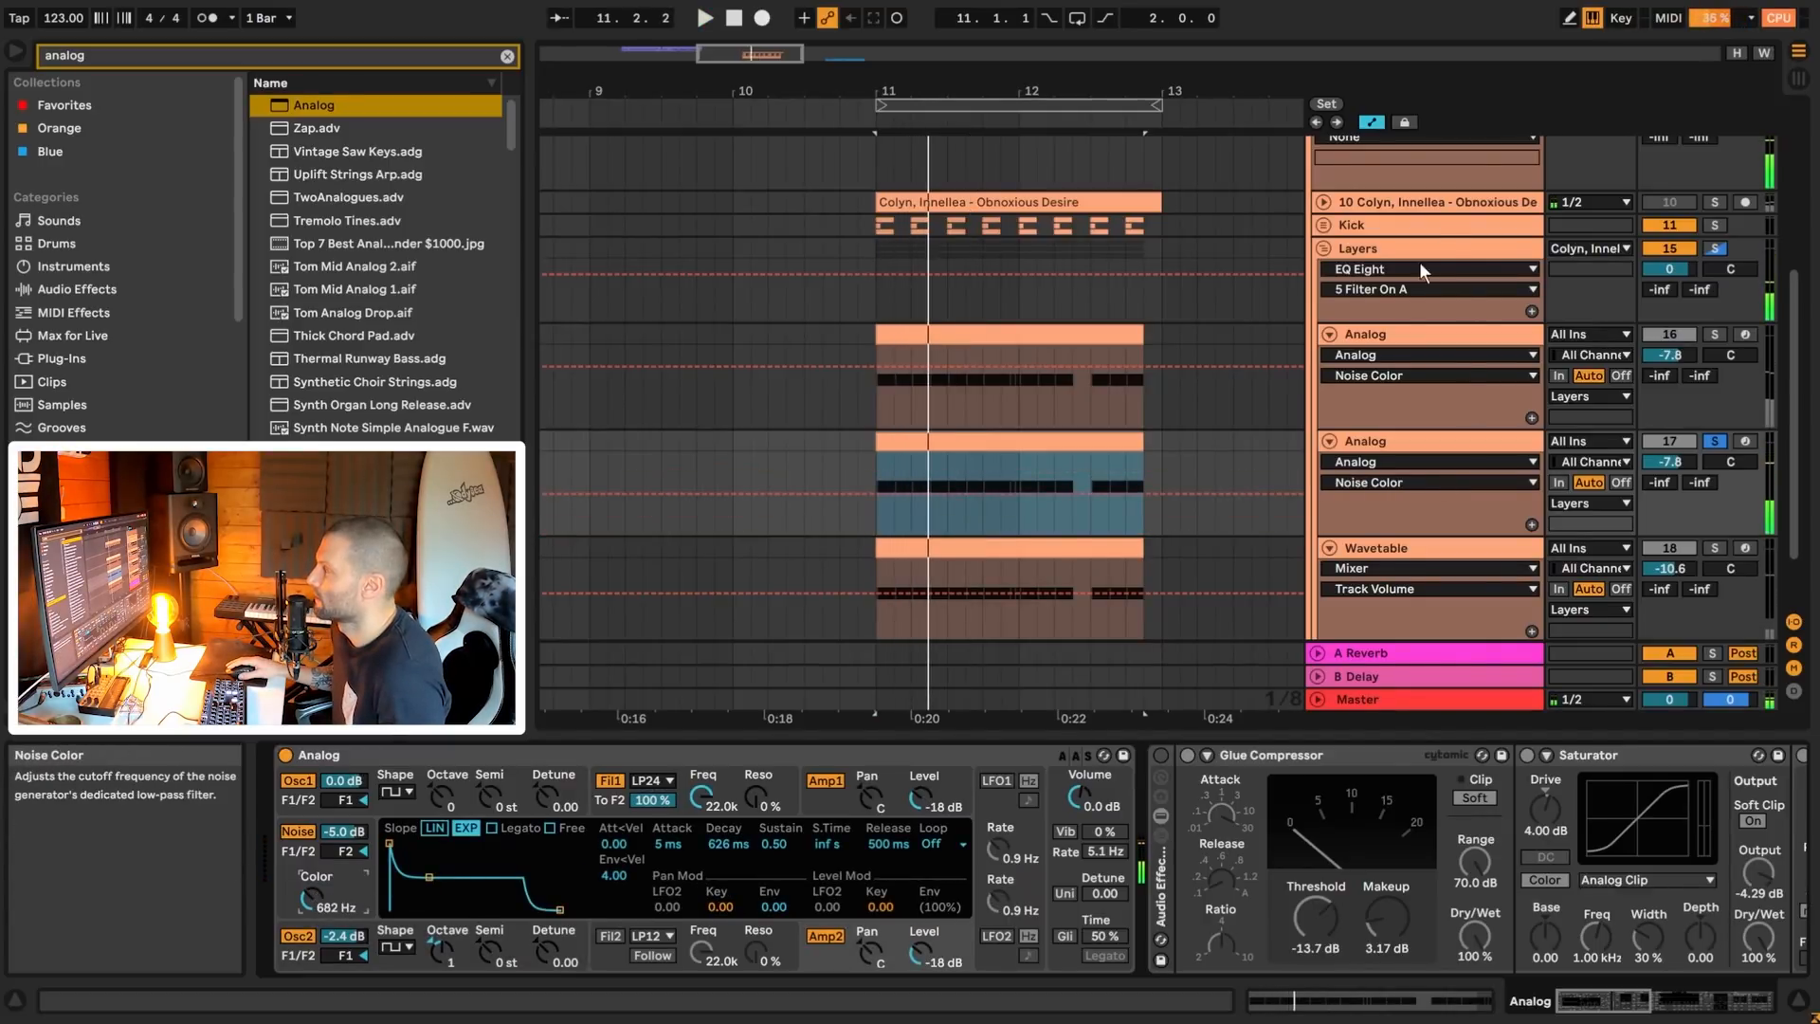
- Set the noise color on track 17 to 3.8 kHz, matching track 16, and play the result
{"action": "left_click", "coordinate": [1387, 333]}
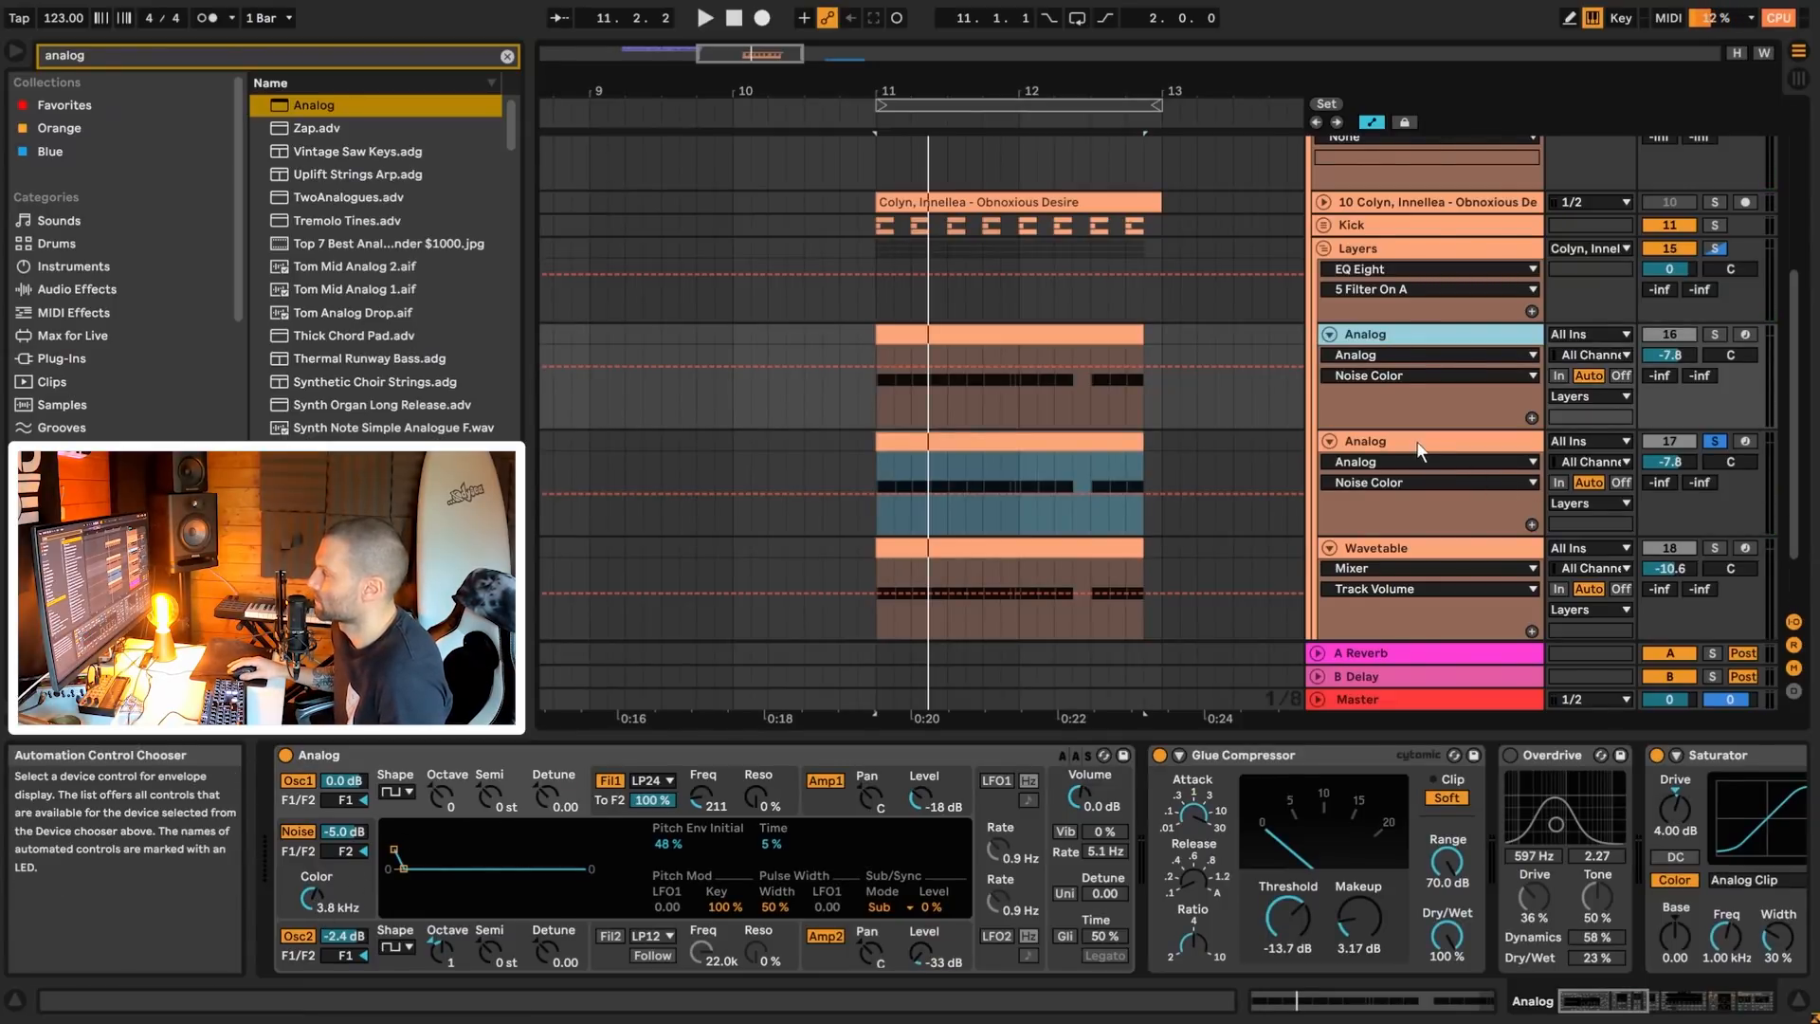
{"action": "left_click", "coordinate": [1388, 442]}
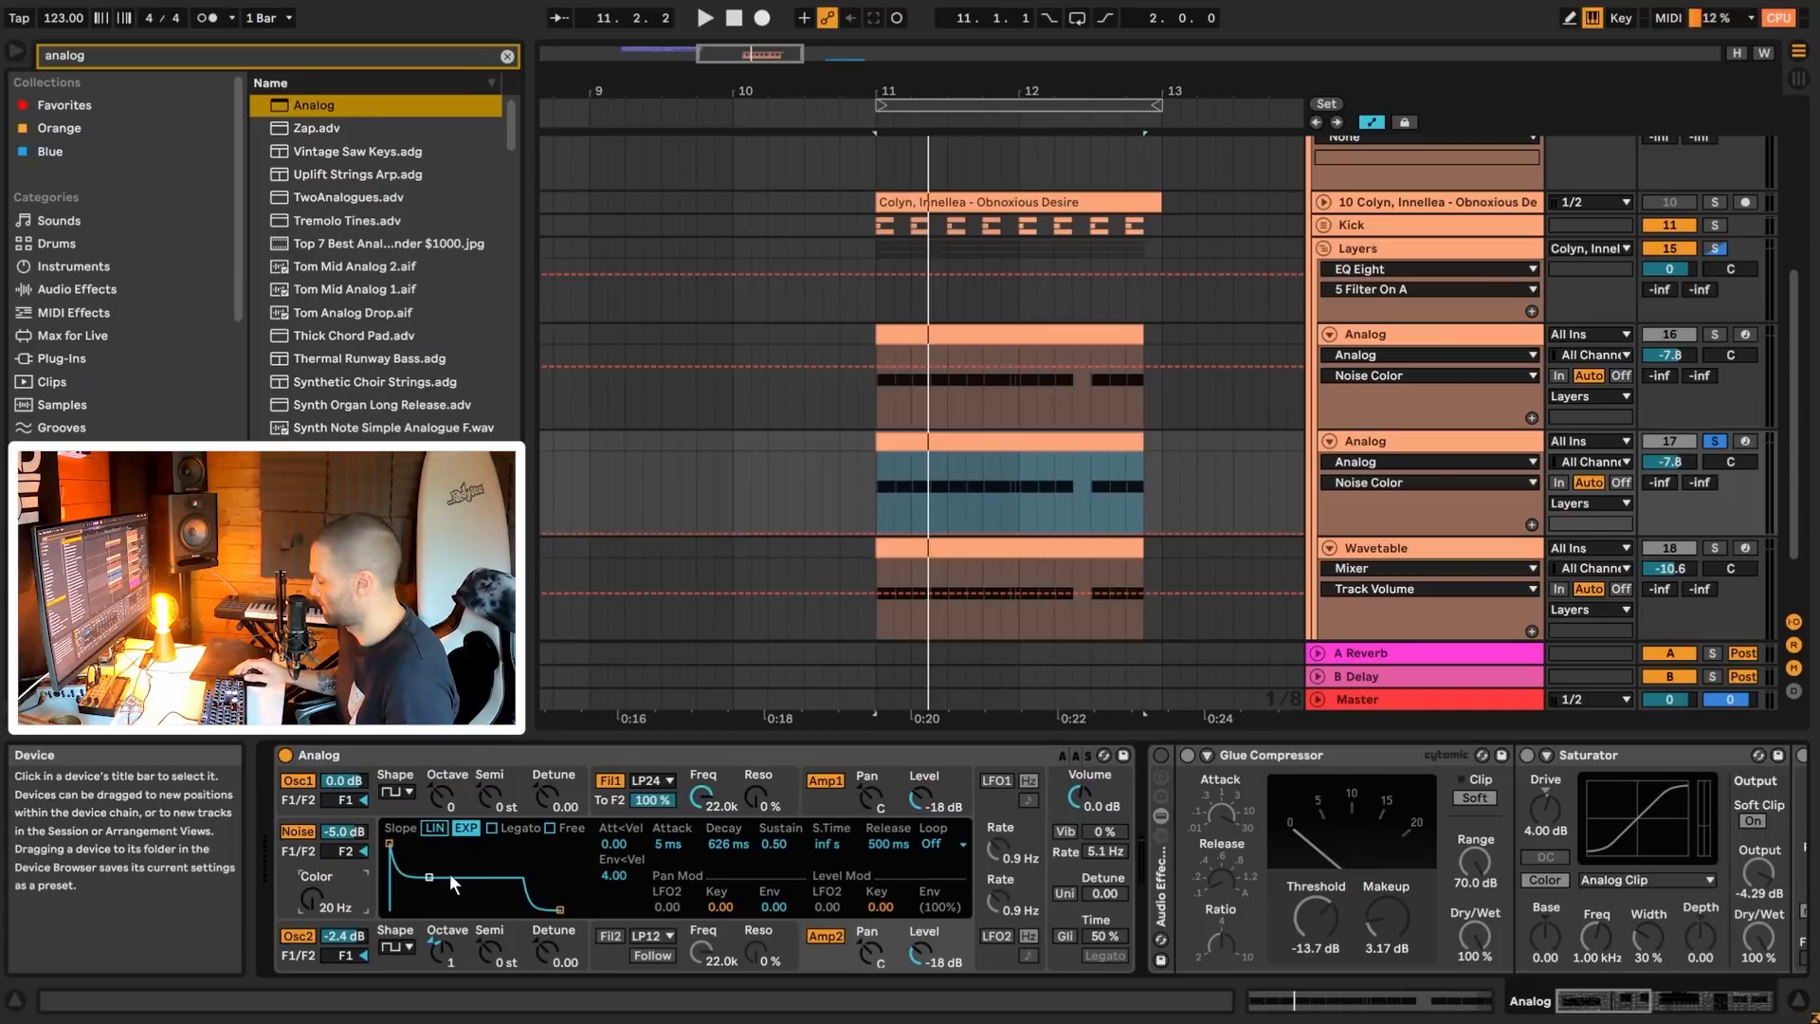
{"action": "type", "text": "3800"}
{"action": "key", "text": "Return"}
{"action": "key", "text": "space"}
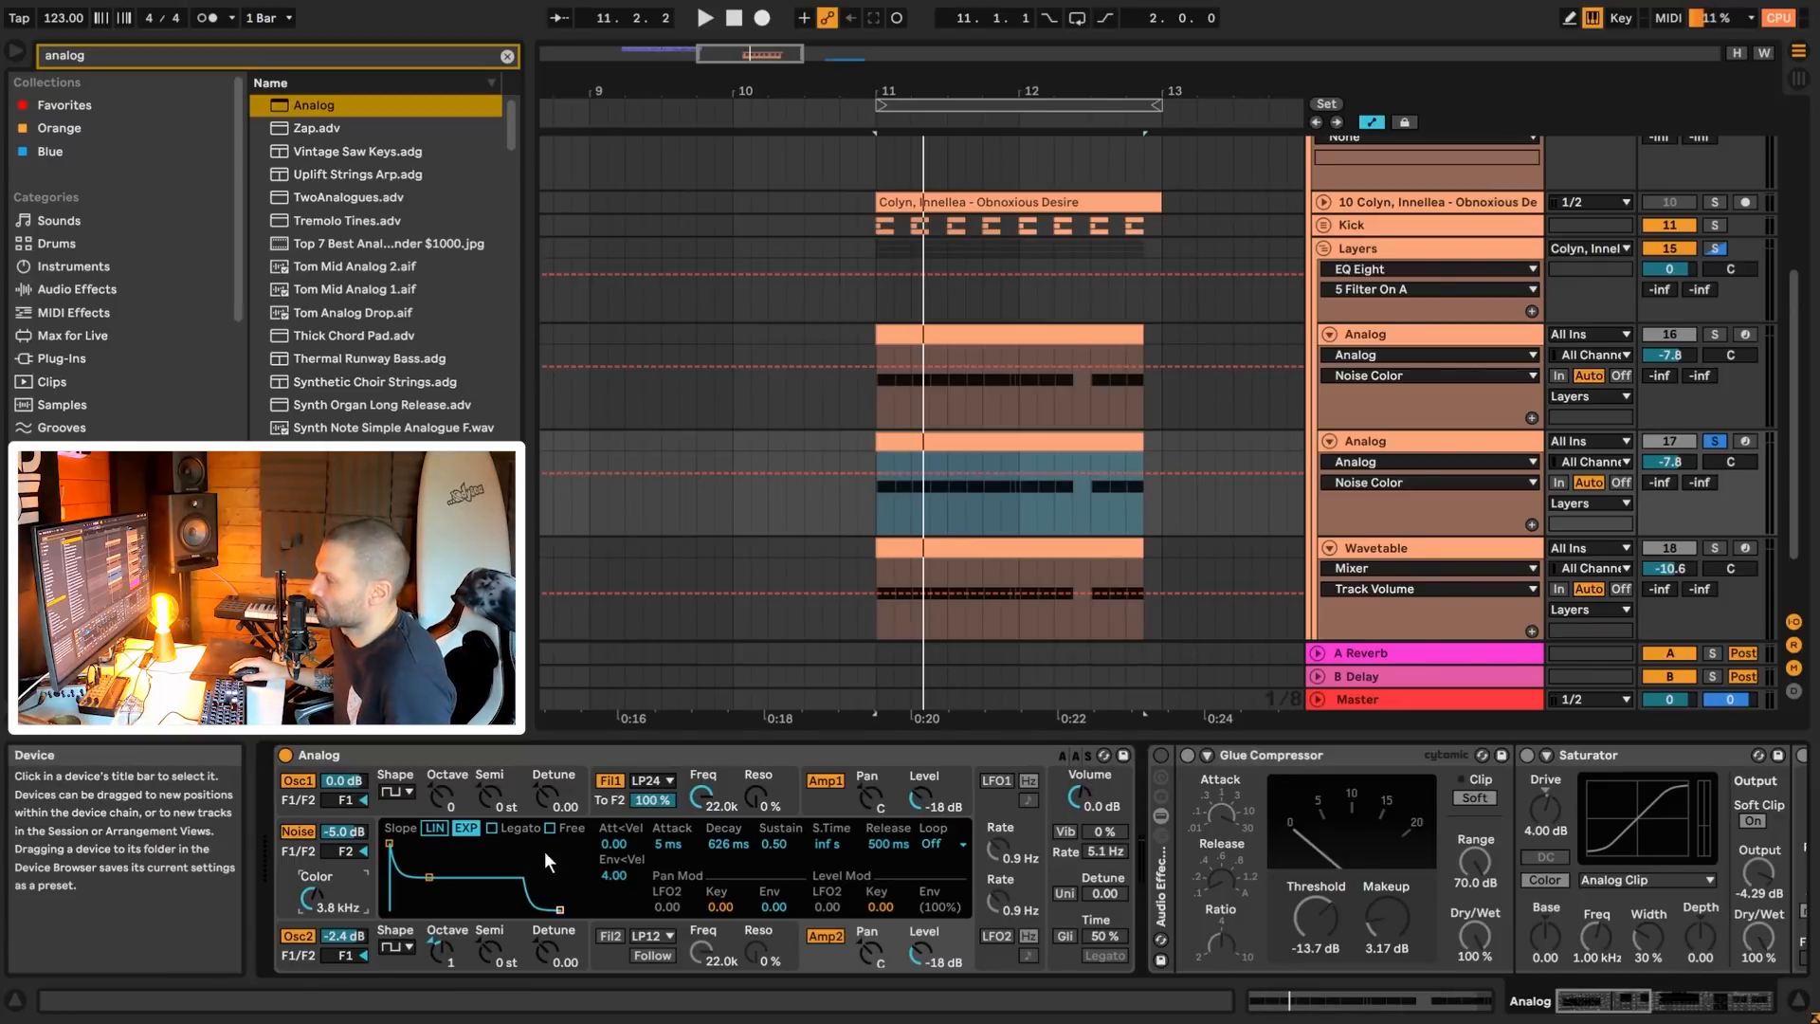
- Compare with the filter settings on track 16 and set Filter 1's cutoff frequency on track 17 to 225 Hz
{"action": "left_click", "coordinate": [1378, 334]}
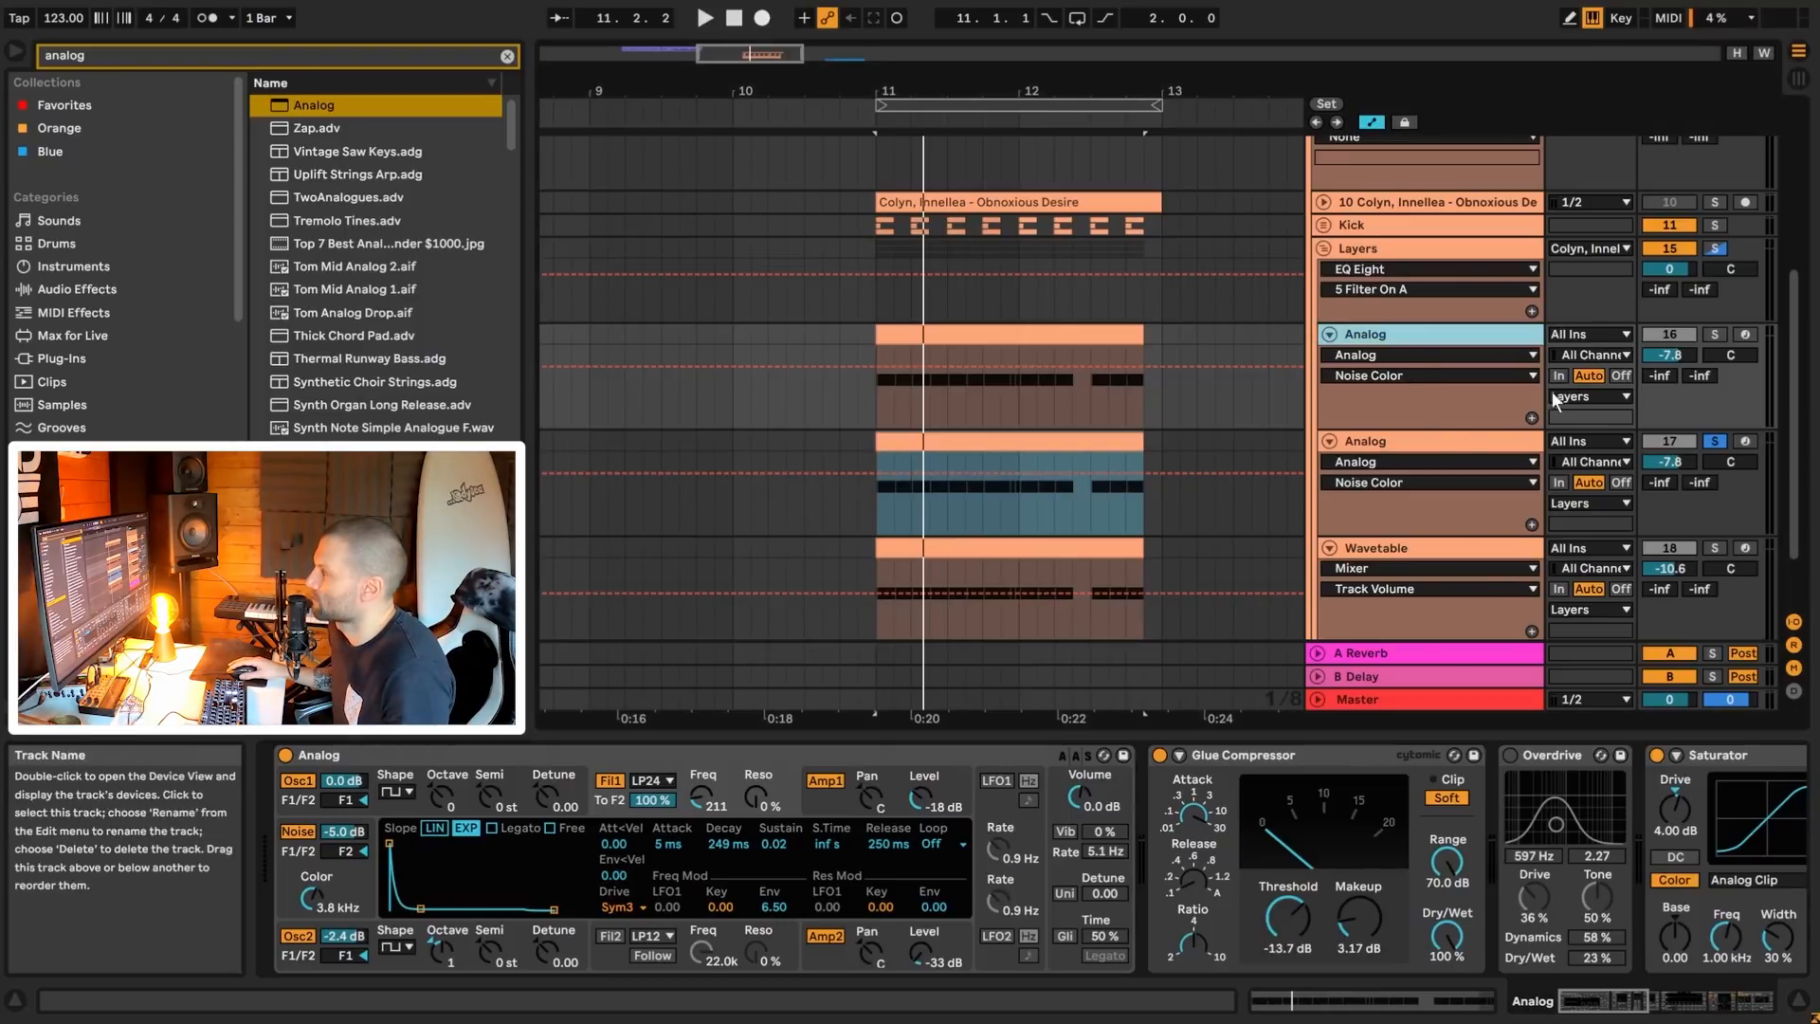
{"action": "left_click", "coordinate": [1441, 439]}
{"action": "left_click", "coordinate": [703, 788]}
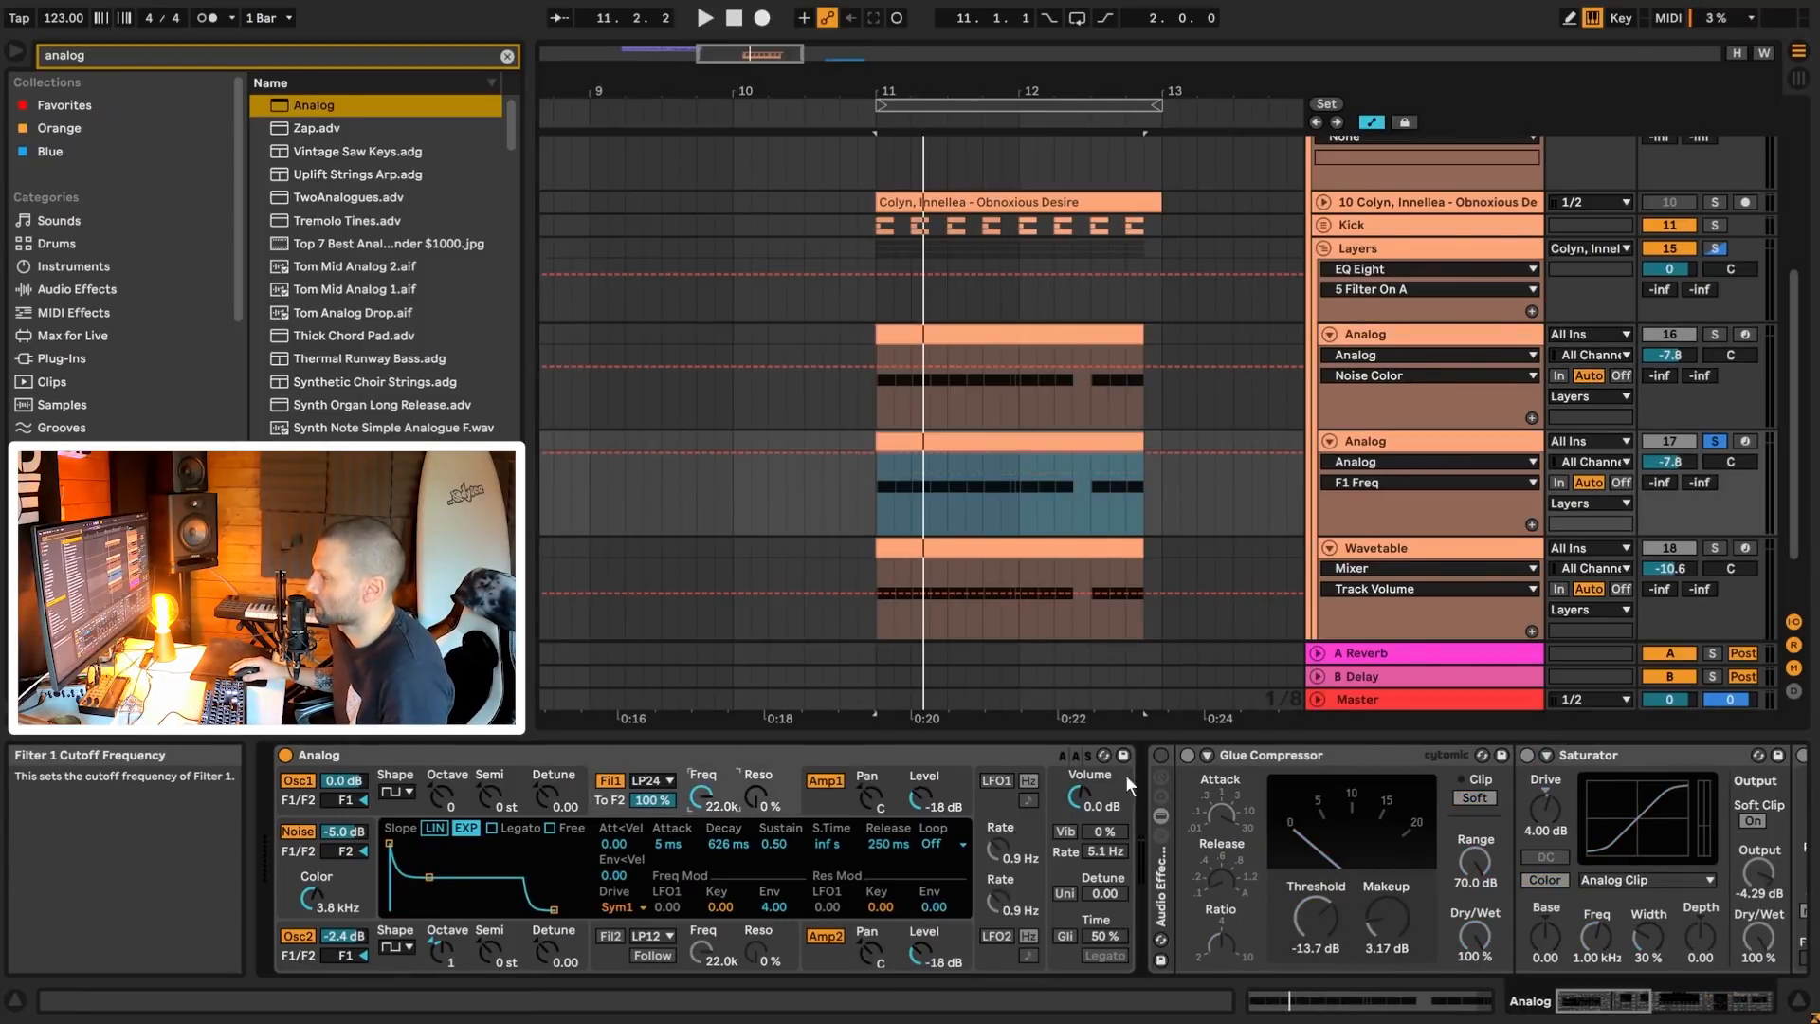
{"action": "type", "text": "225"}
{"action": "key", "text": "Return"}
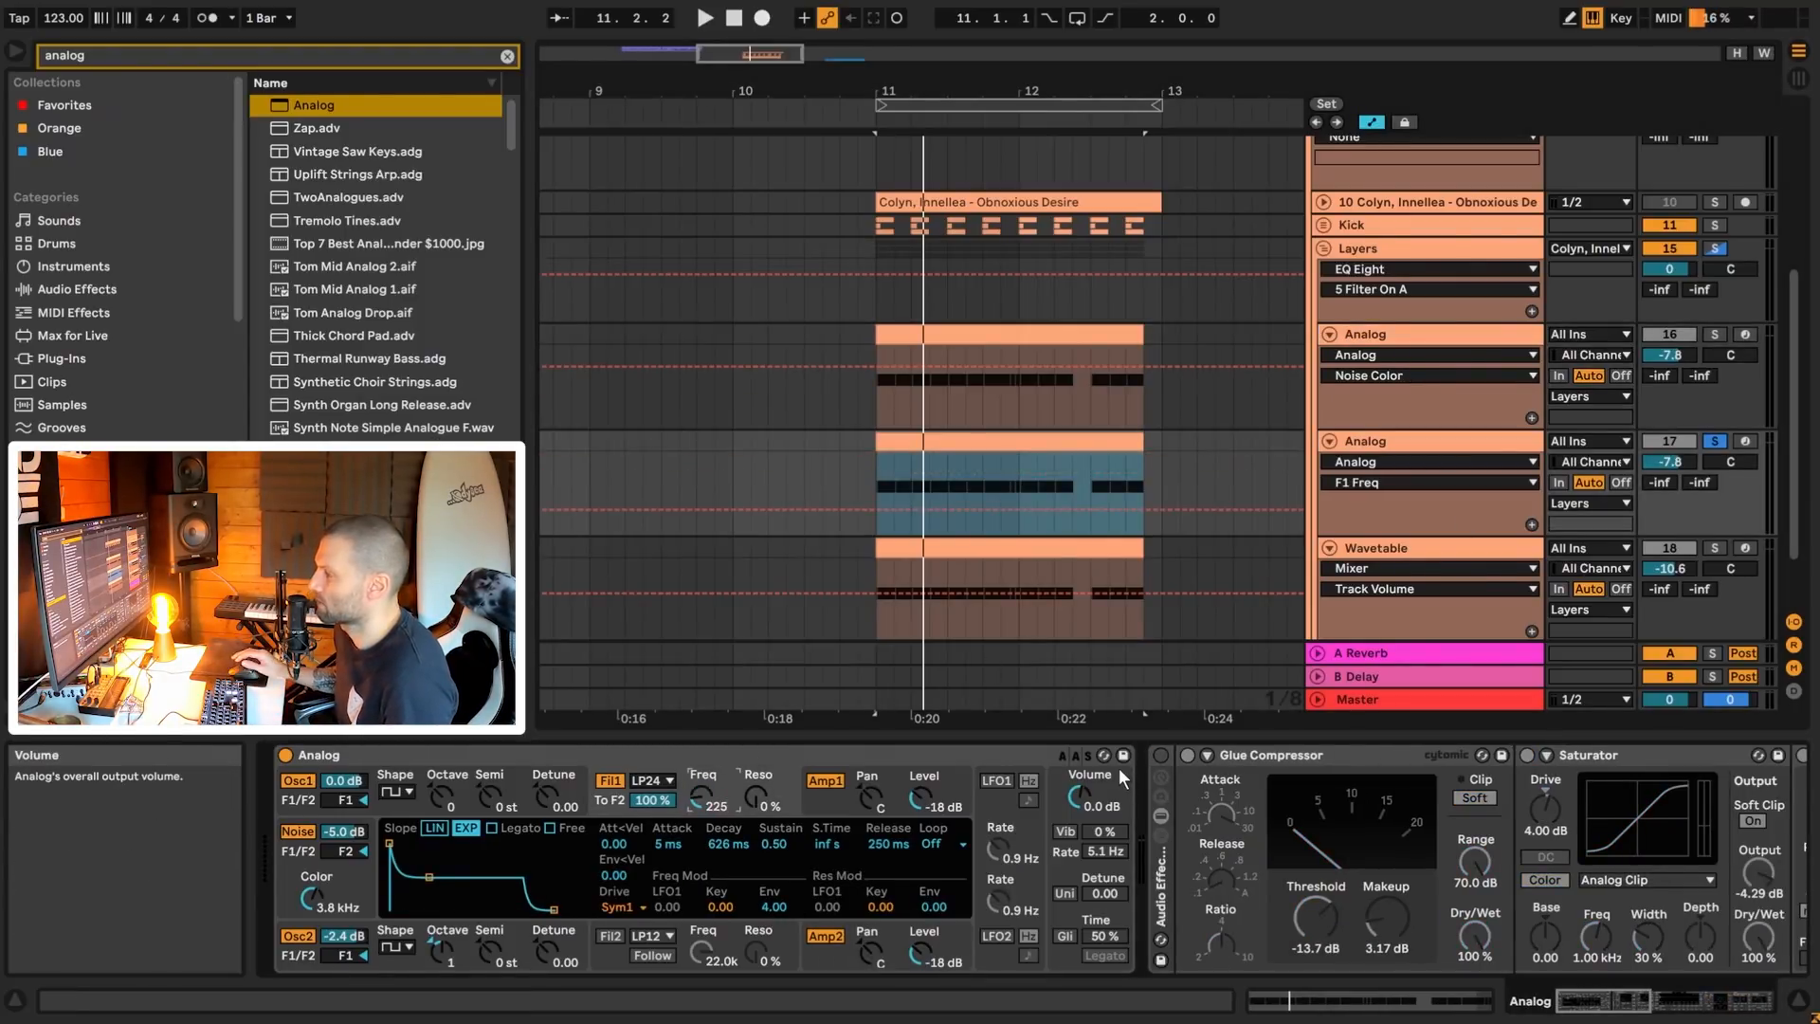
- Set Filter 1's envelope frequency modulation to 6.50, play the loop, and switch off the noise generator
{"action": "left_click", "coordinate": [774, 906]}
{"action": "type", "text": "6.5"}
{"action": "key", "text": "Return"}
{"action": "key", "text": "space"}
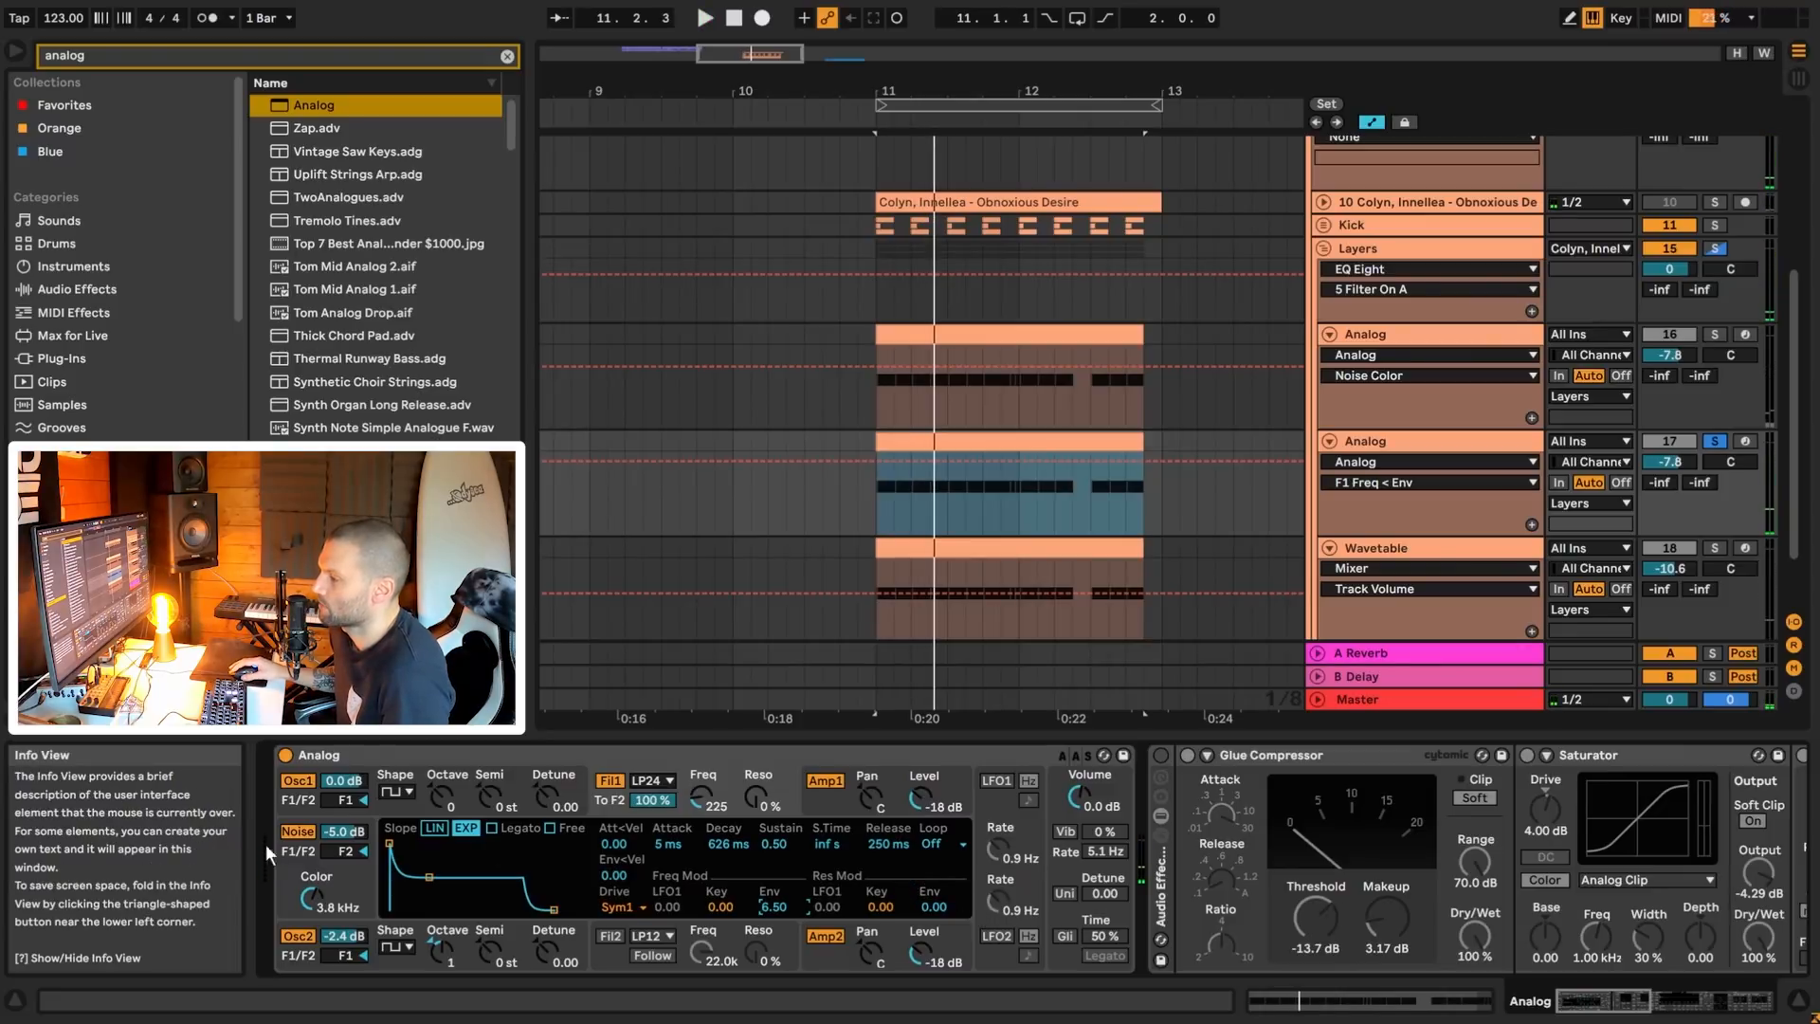
{"action": "left_click", "coordinate": [298, 832]}
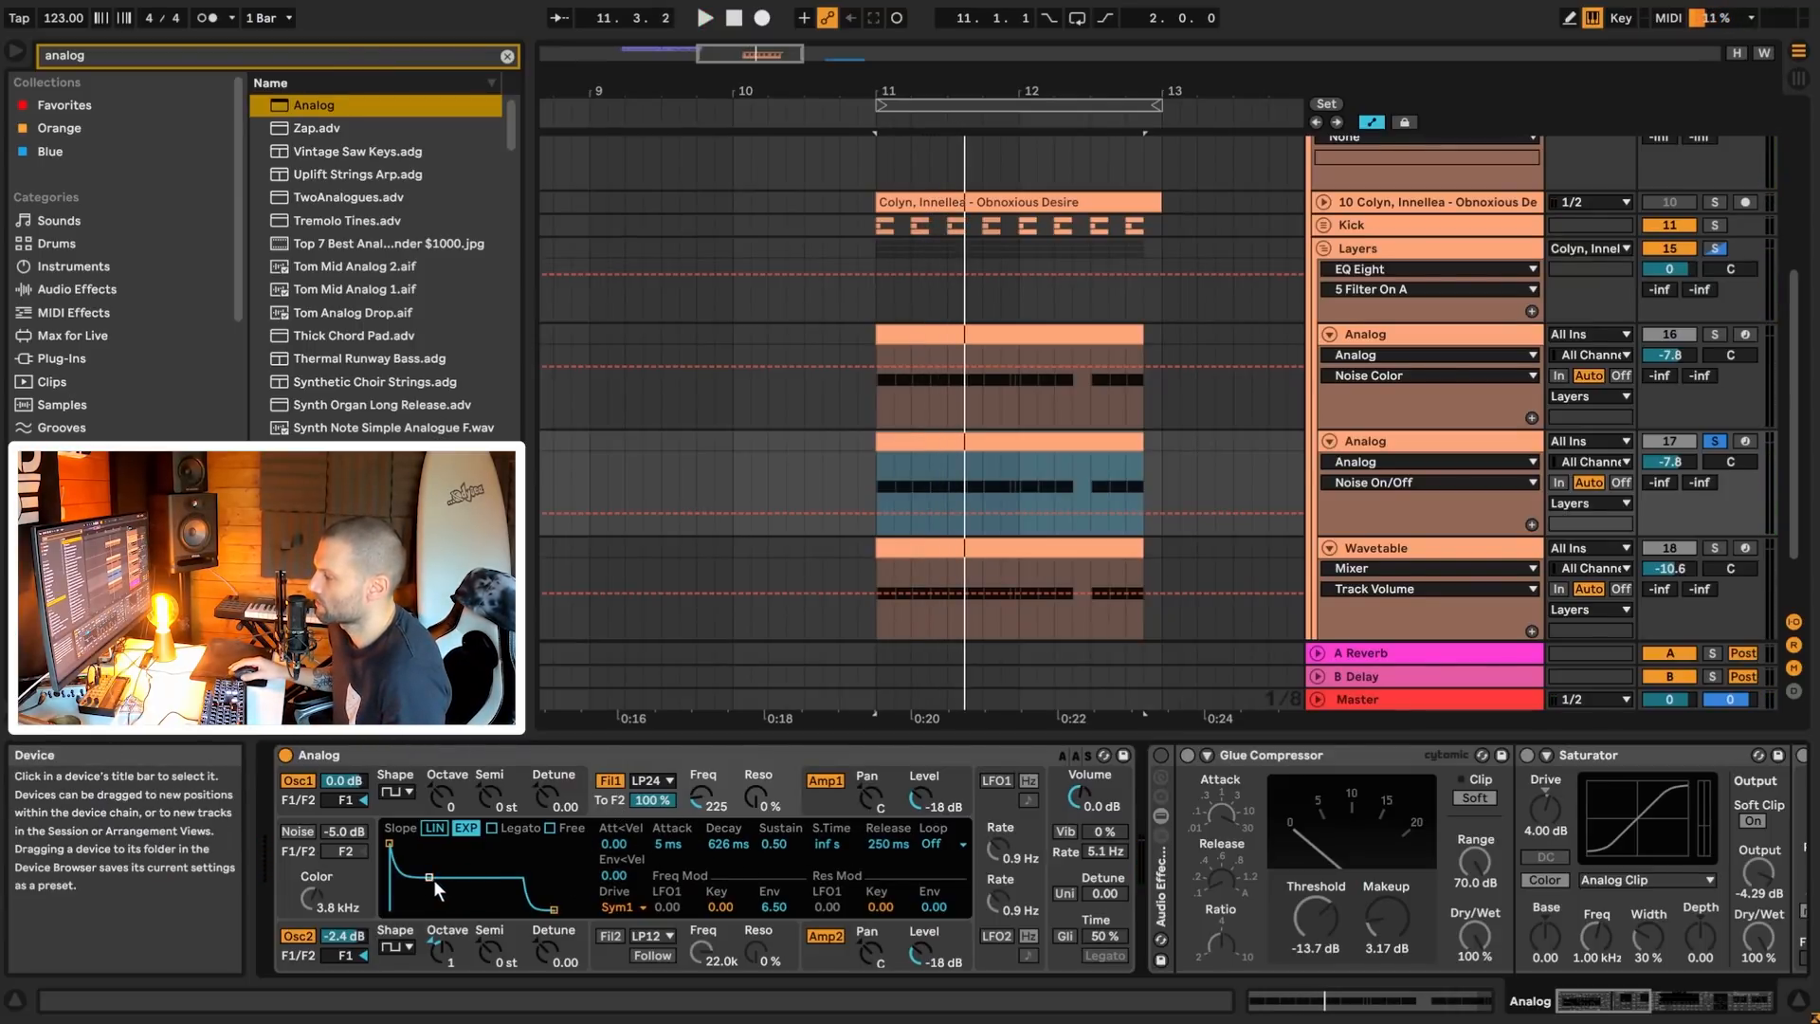
- Set Filter 1's envelope on track 17 to a decay of 249 ms and a sustain of 0.00
{"action": "left_click", "coordinate": [1408, 334]}
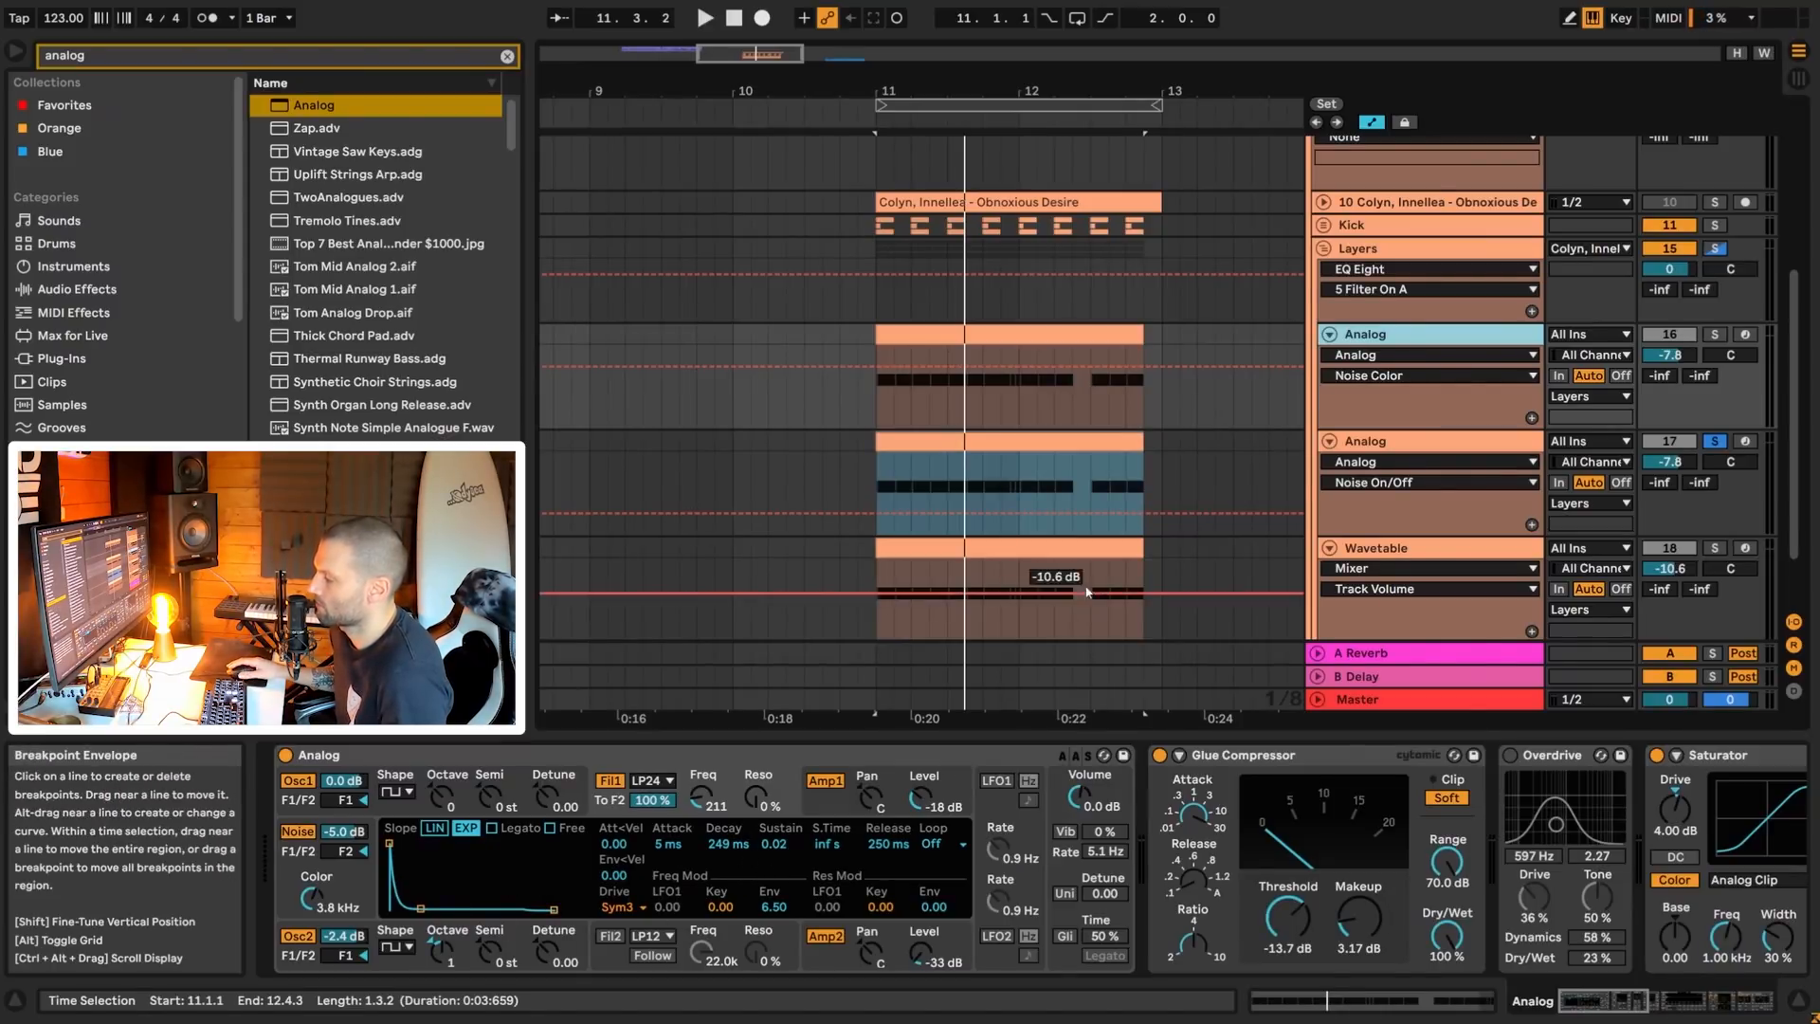
{"action": "left_click", "coordinate": [1427, 445]}
{"action": "left_click", "coordinate": [715, 844]}
{"action": "type", "text": "249"}
{"action": "key", "text": "Return"}
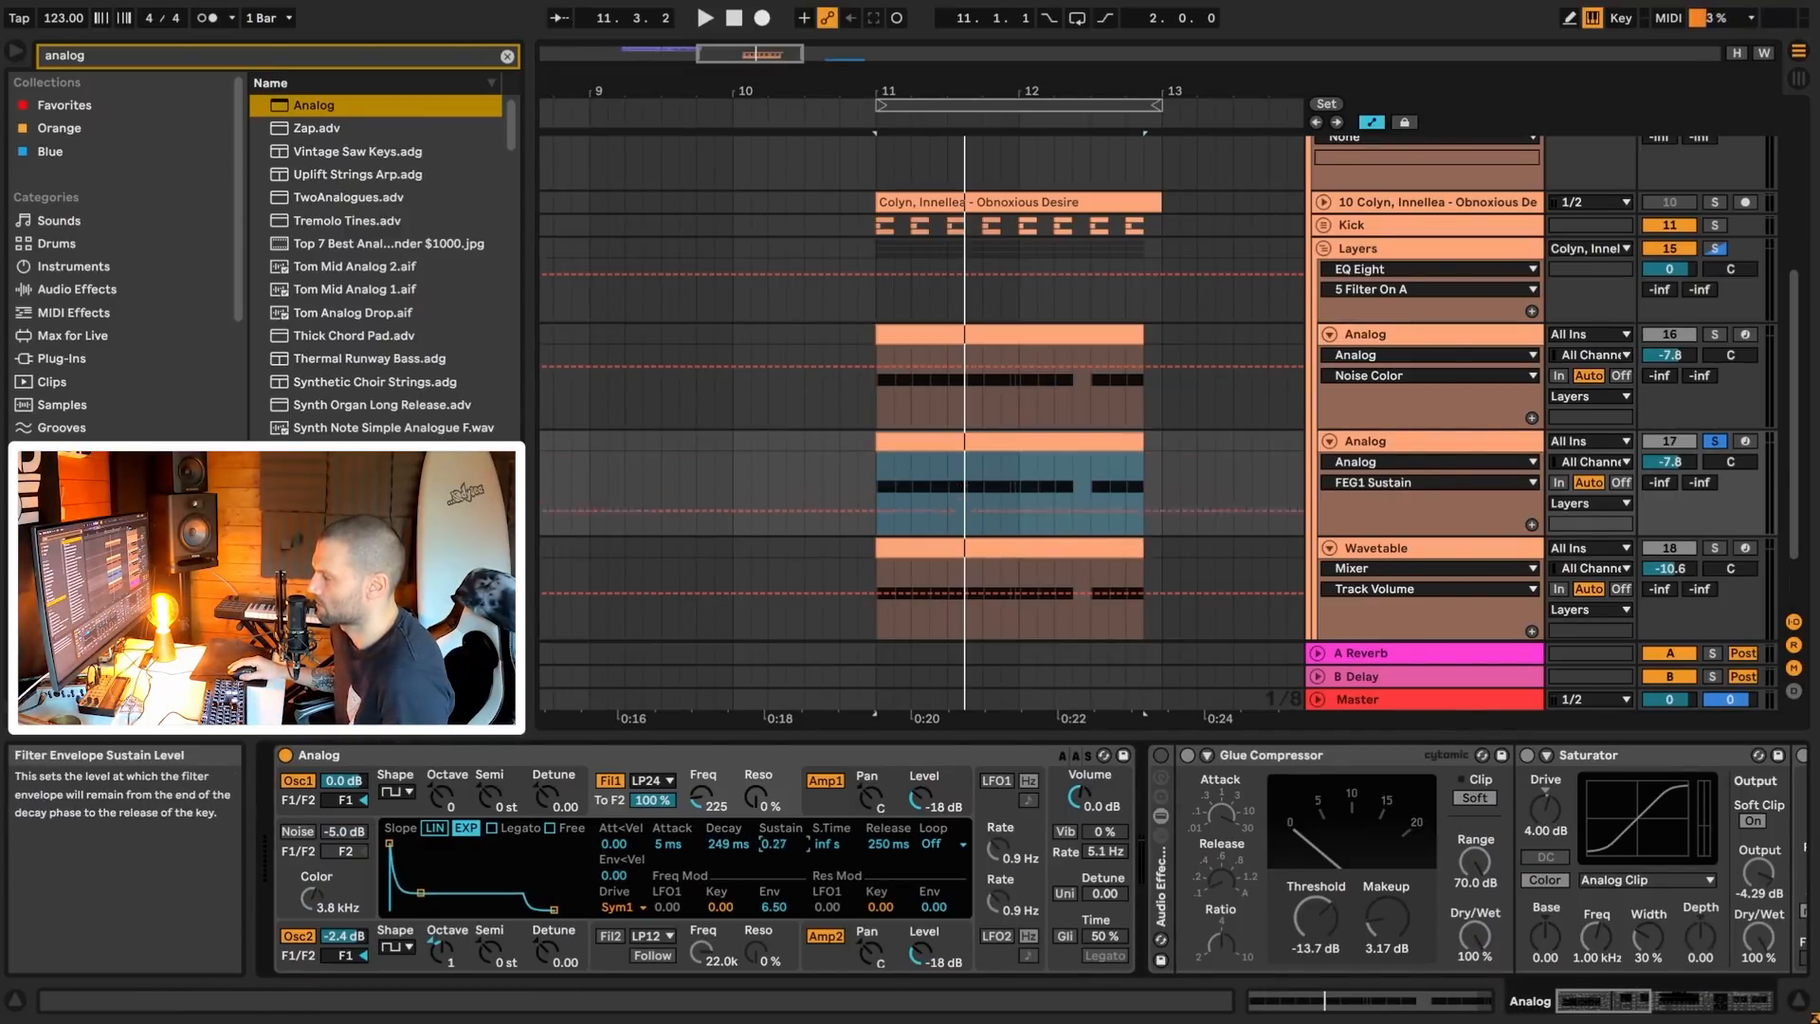
{"action": "left_click_drag", "start_coordinate": [772, 844], "coordinate": [772, 846]}
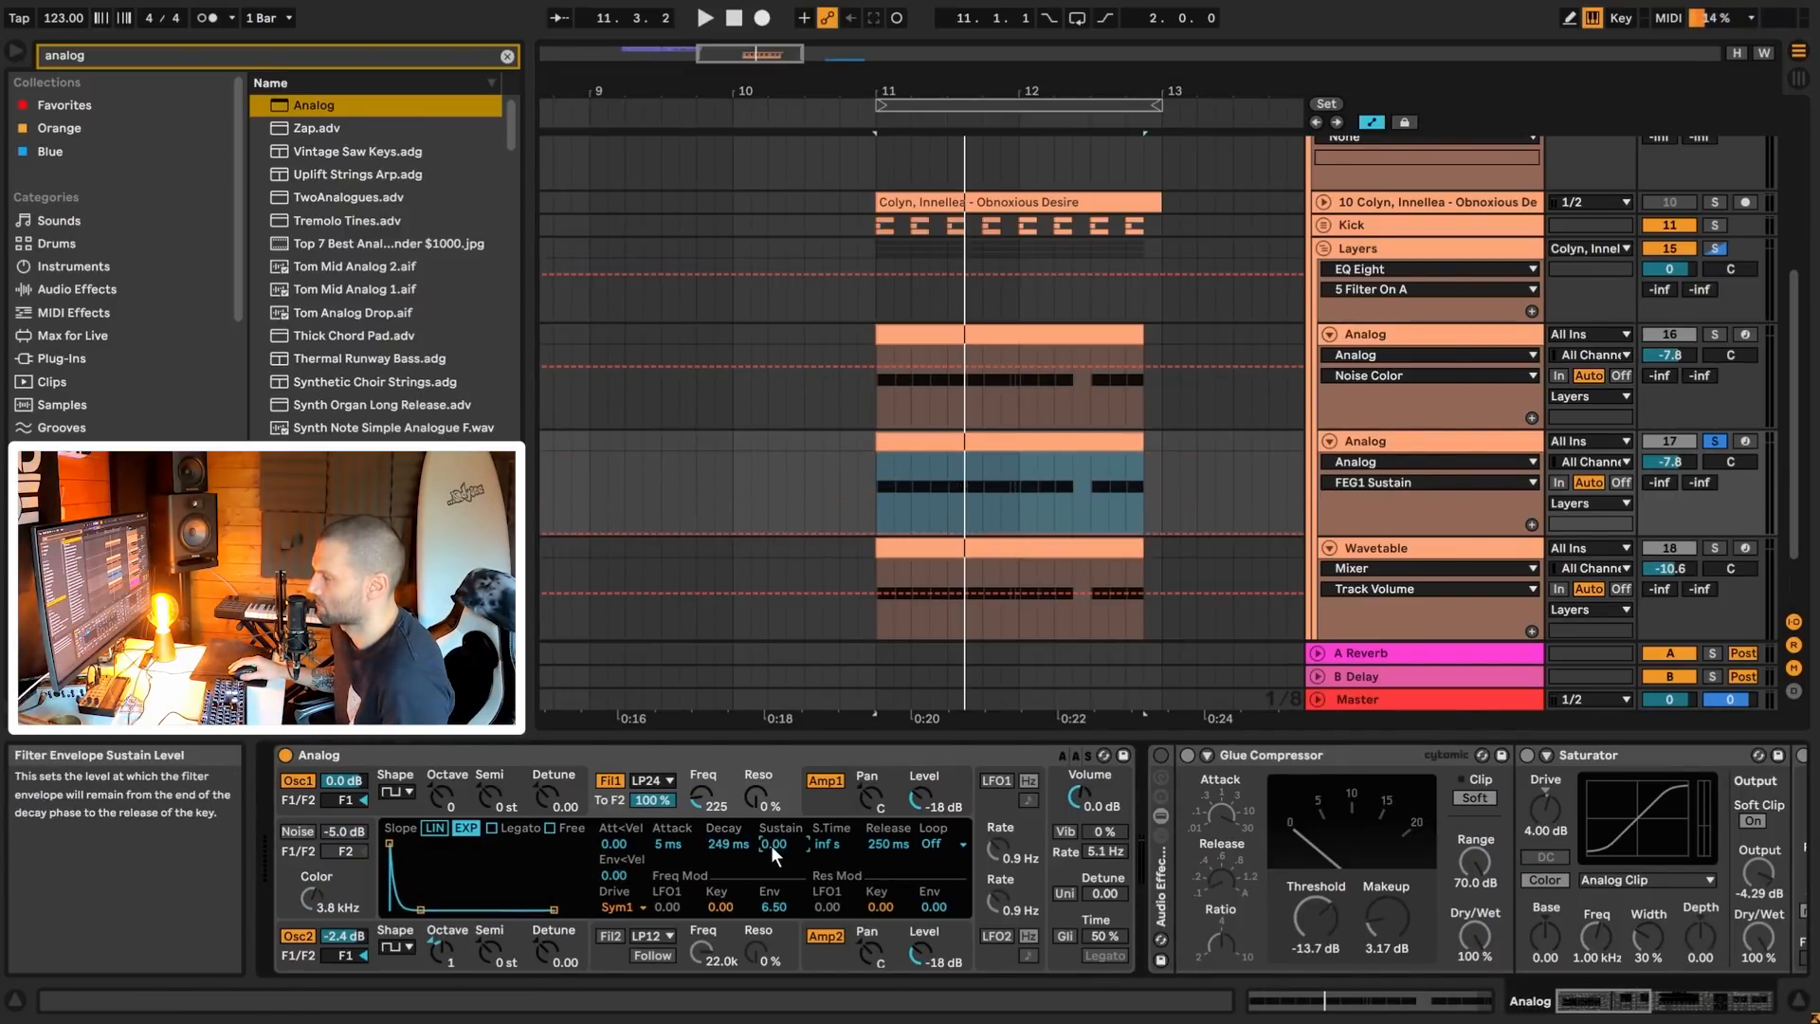
- Stop playback and adjust the number of voices in the global settings of track 17's Analog
{"action": "key", "text": "space"}
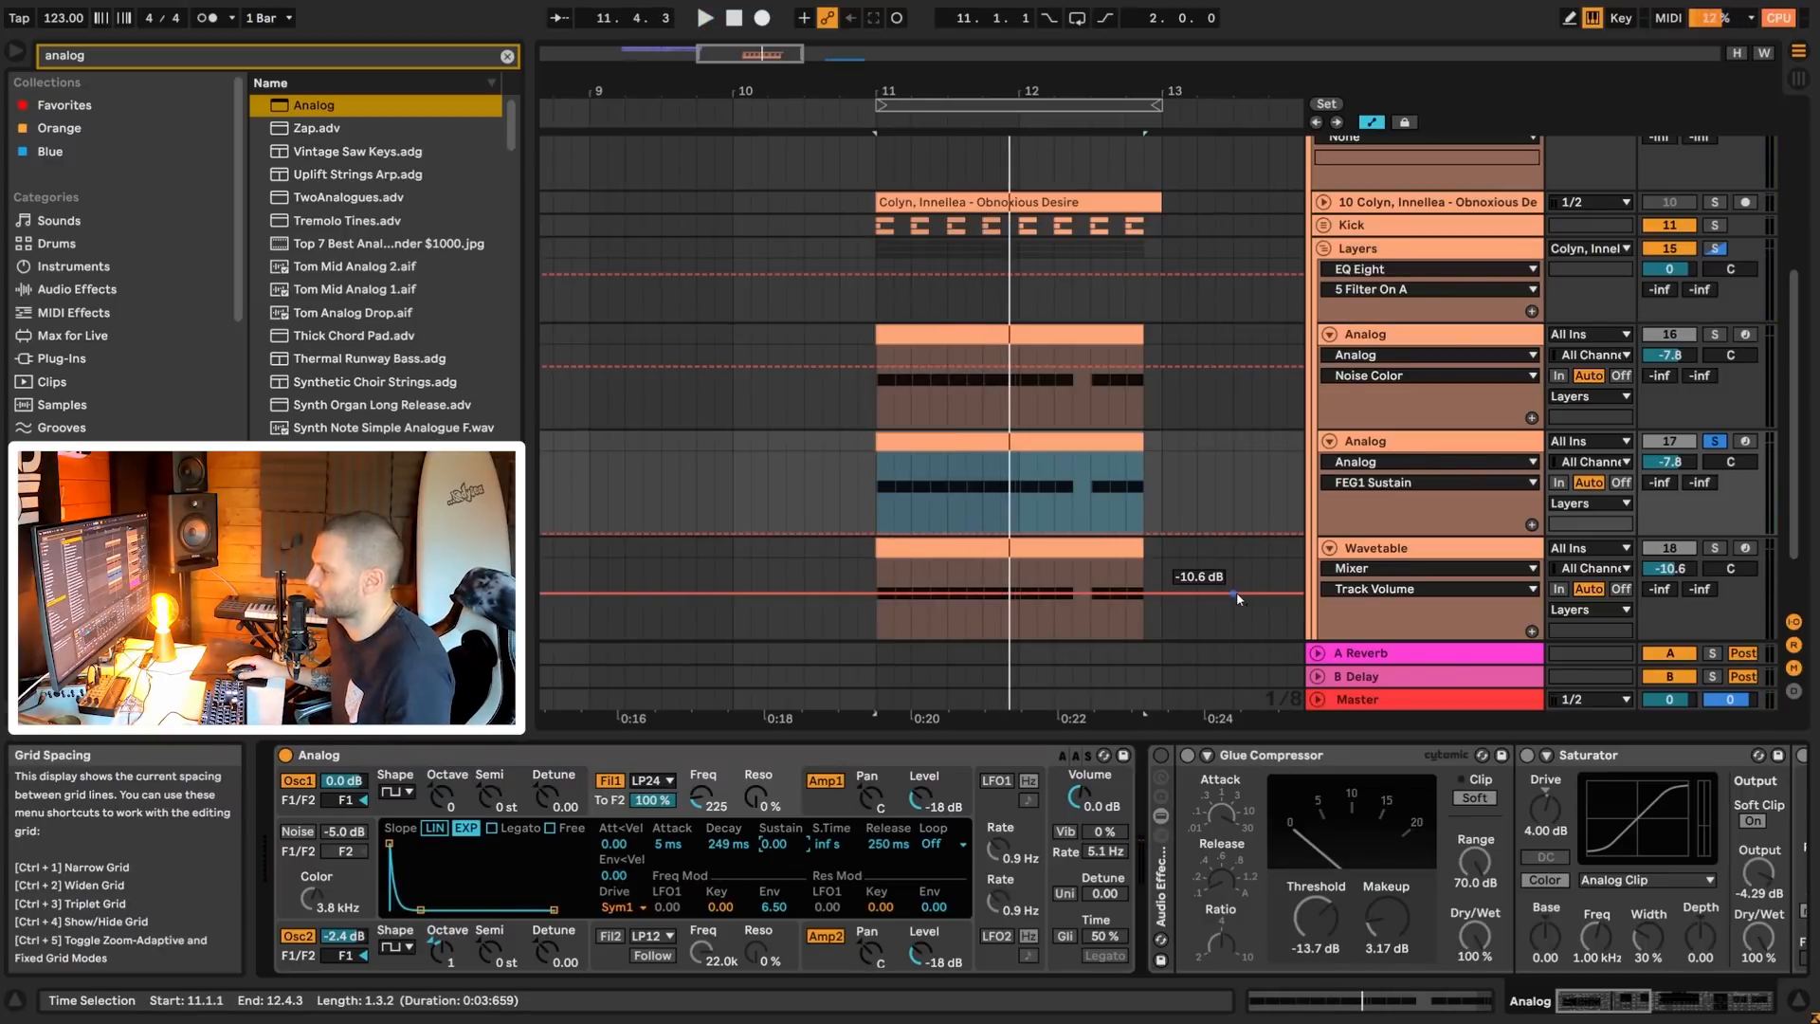
{"action": "left_click", "coordinate": [1061, 805]}
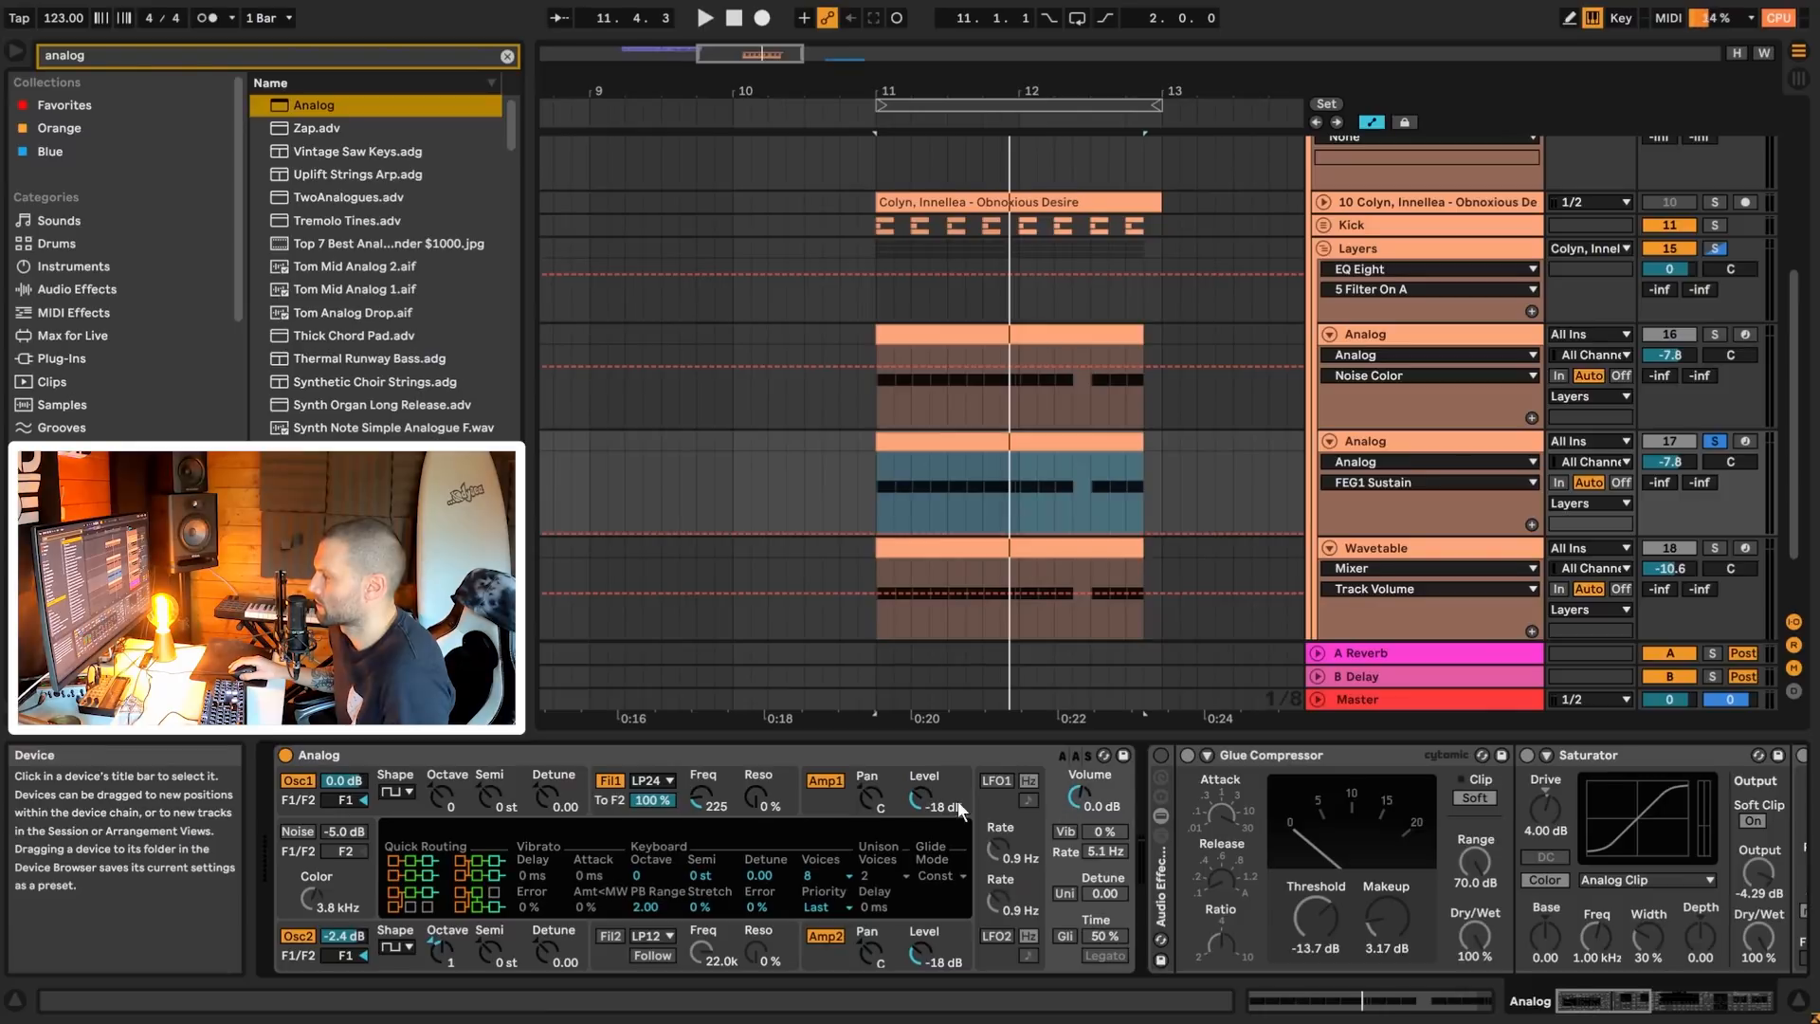
{"action": "left_click", "coordinate": [839, 873]}
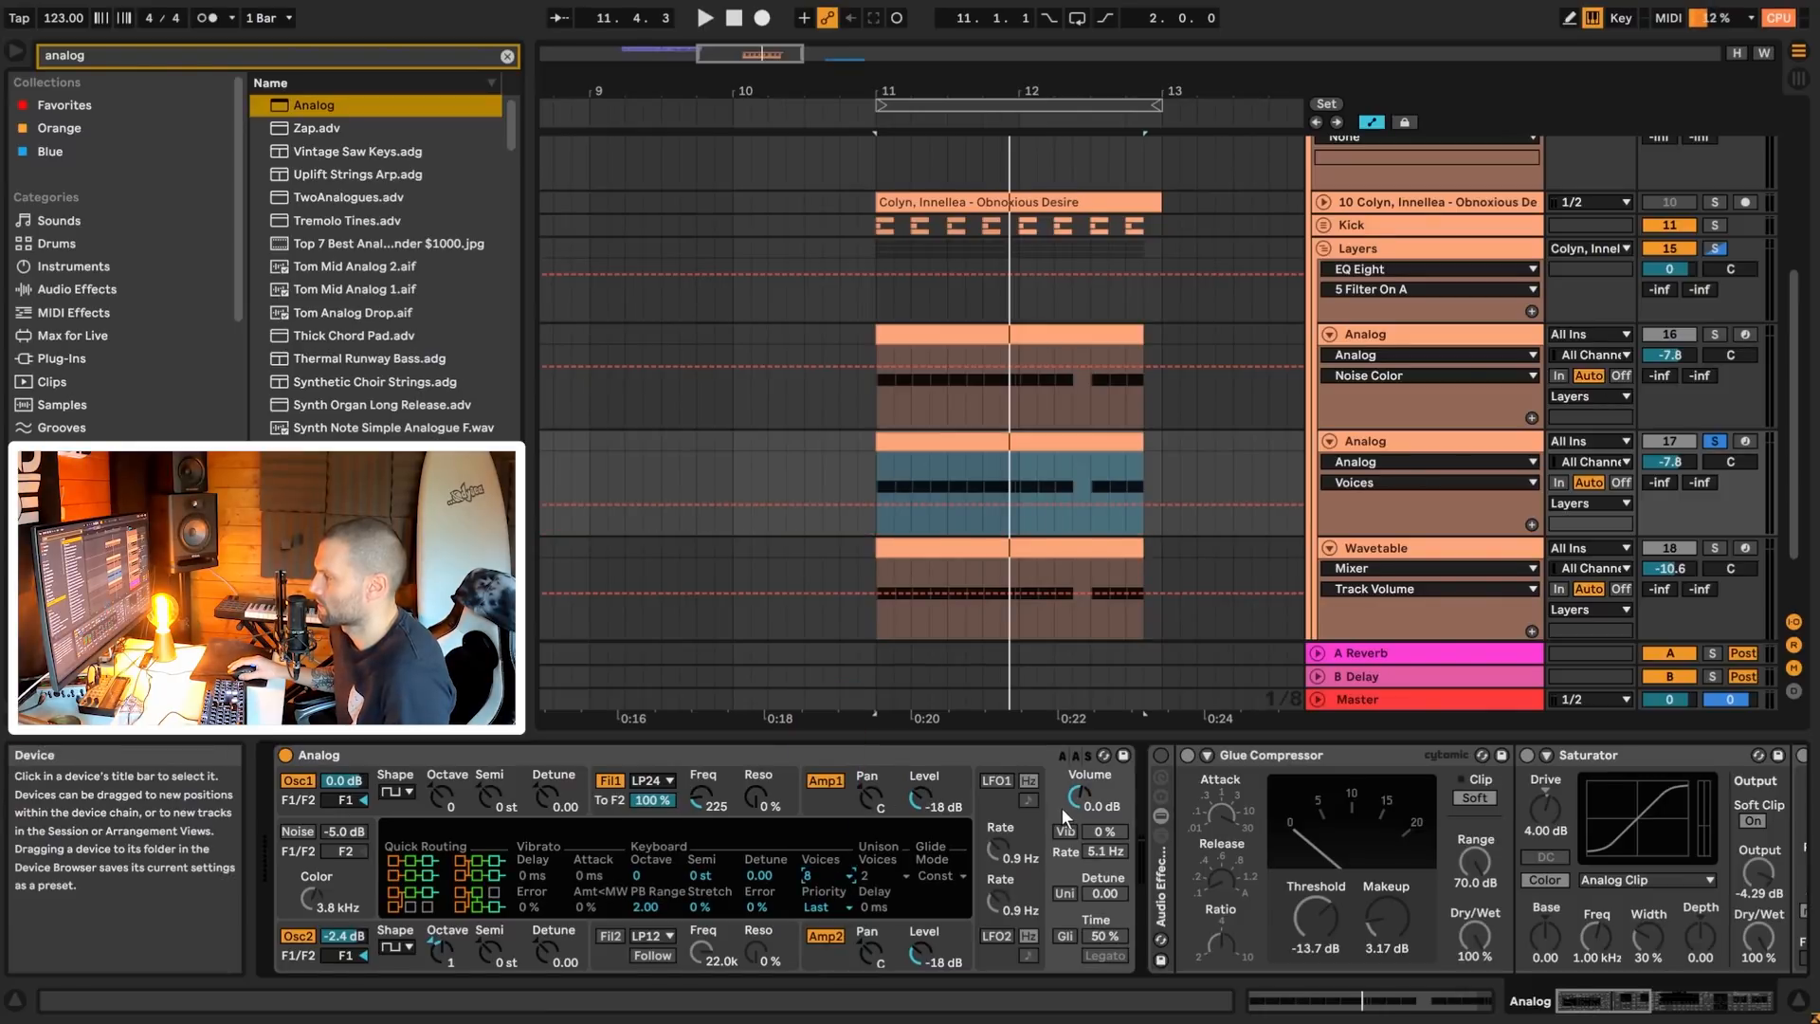
- Check Filter 1's drive type on track 16, set the drive on track 17 to Sym3, and play the loop
{"action": "left_click", "coordinate": [1418, 332]}
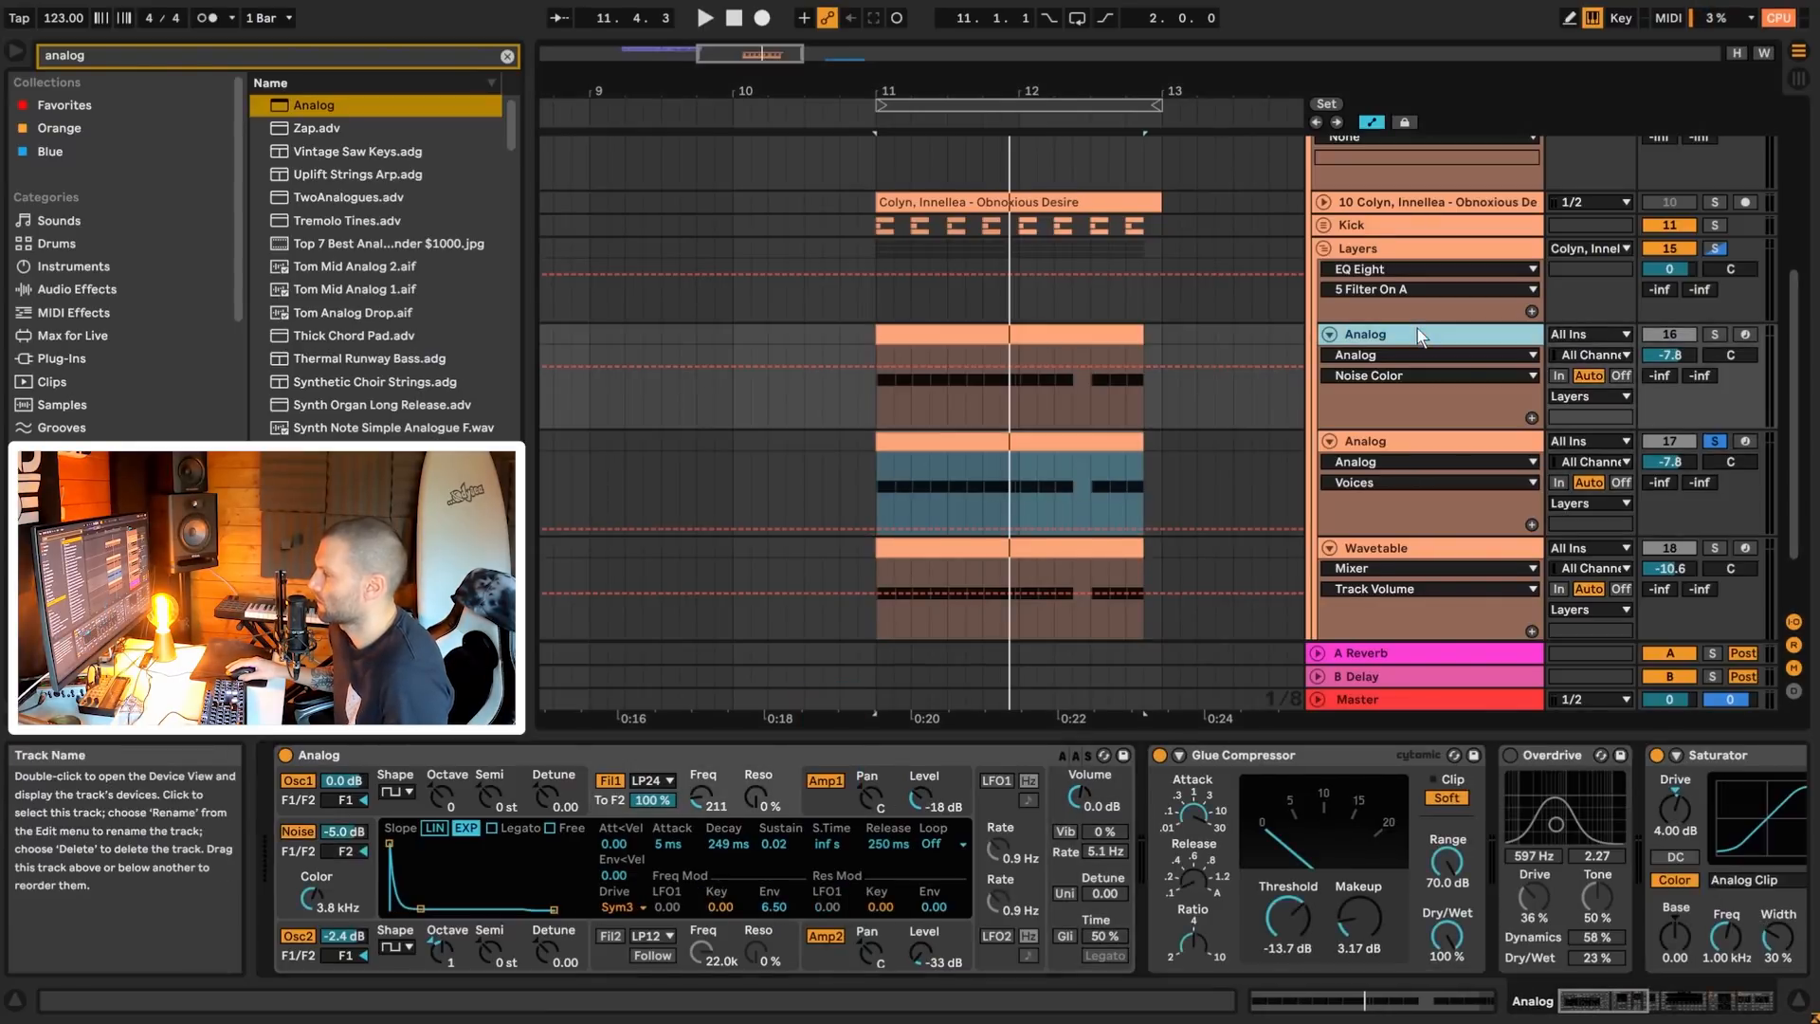
{"action": "left_click", "coordinate": [637, 906]}
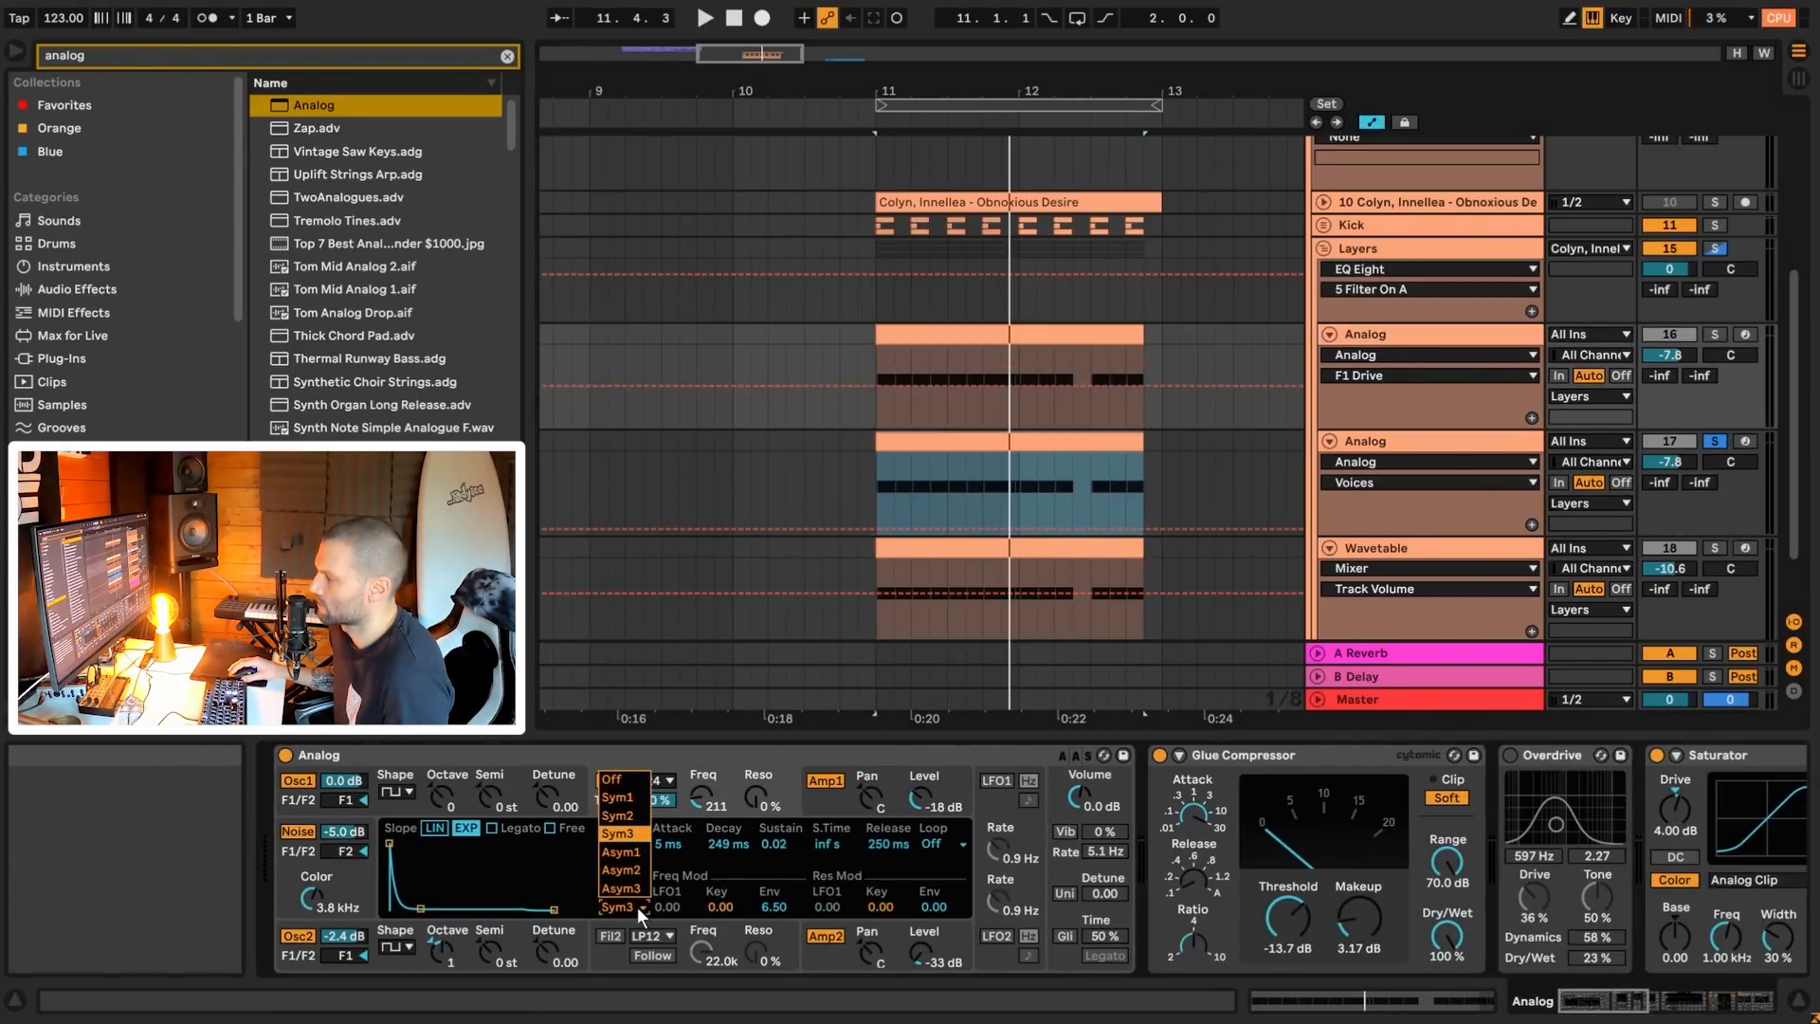
{"action": "left_click", "coordinate": [637, 907]}
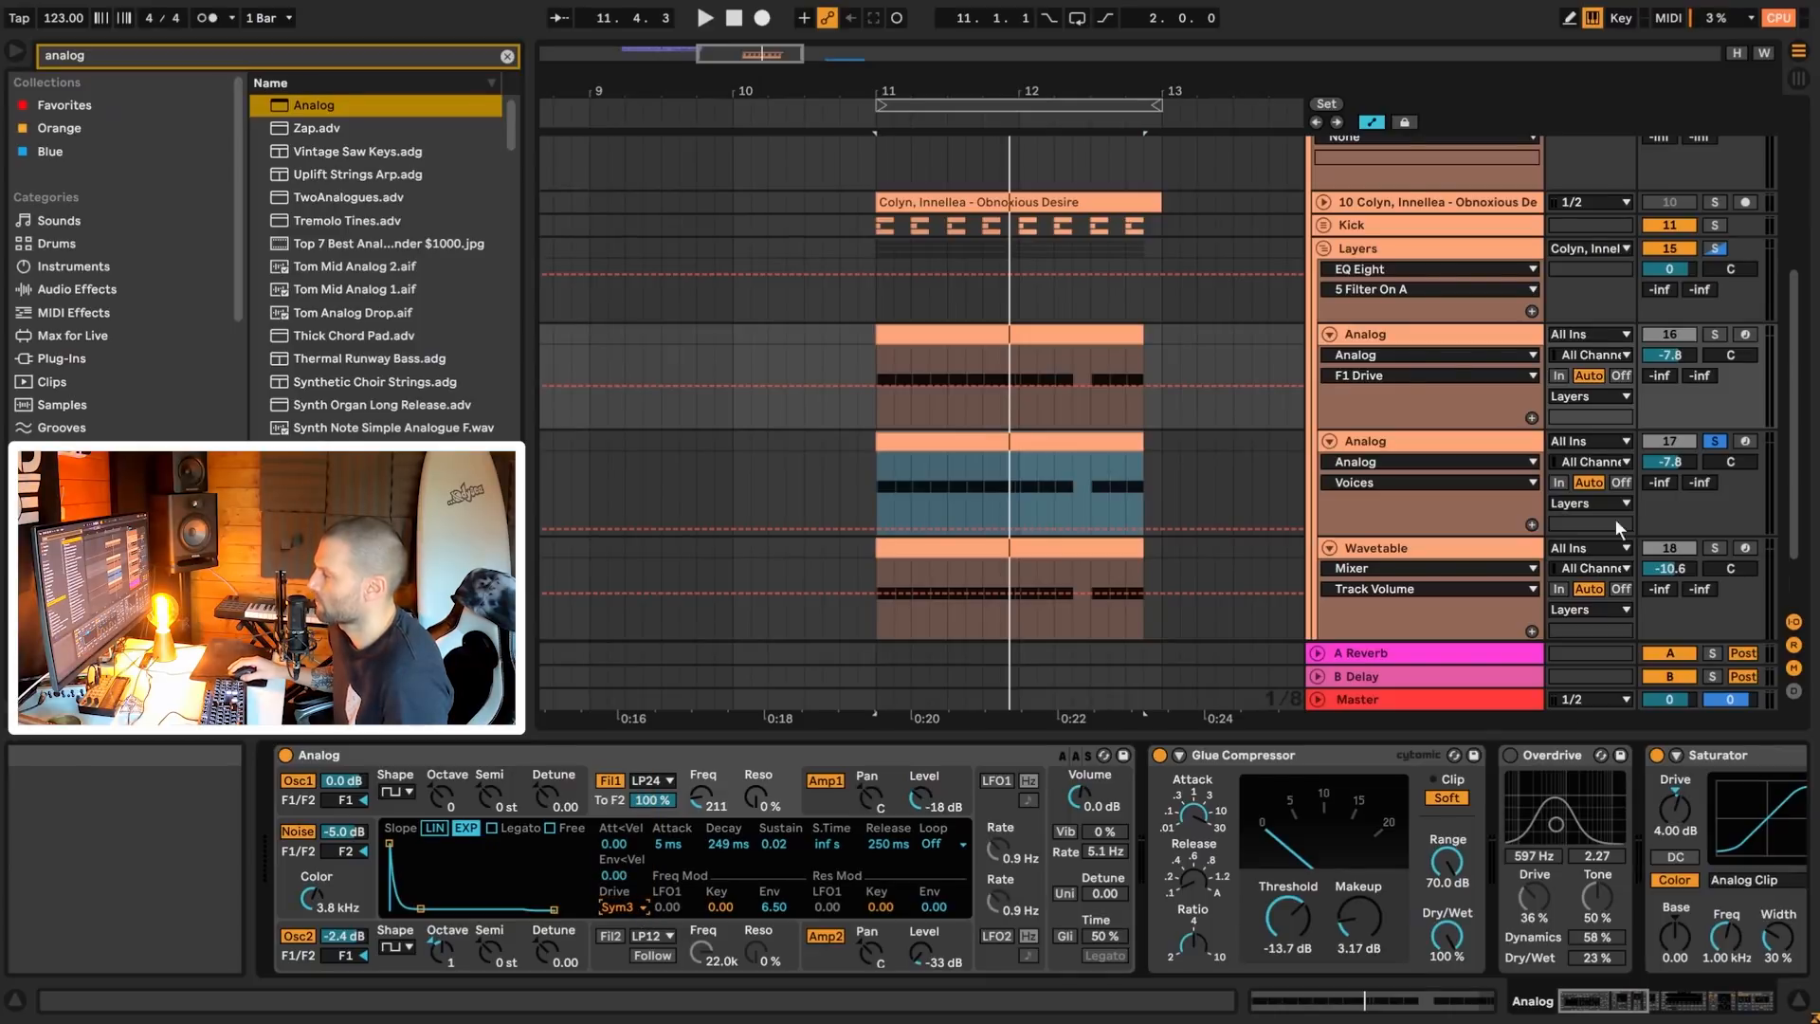
{"action": "left_click", "coordinate": [1425, 337]}
{"action": "key", "text": "space"}
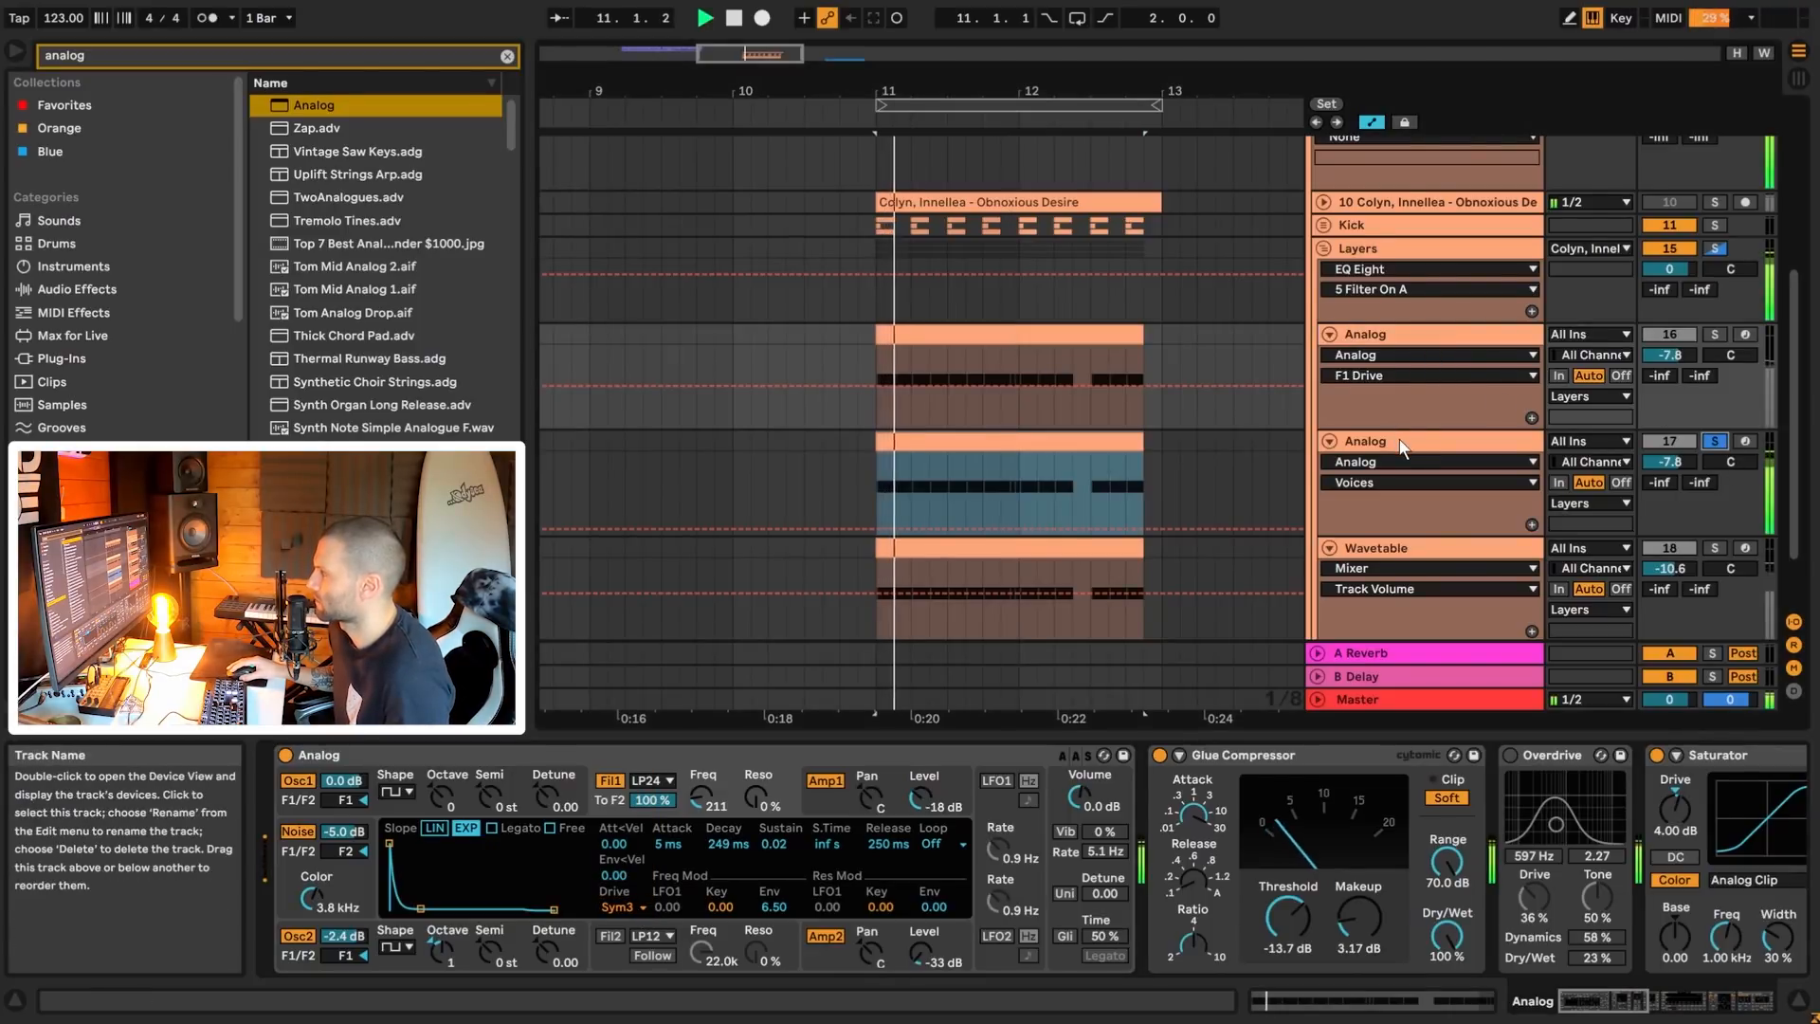
{"action": "left_click", "coordinate": [1402, 442]}
{"action": "key", "text": "space"}
{"action": "left_click", "coordinate": [622, 901]}
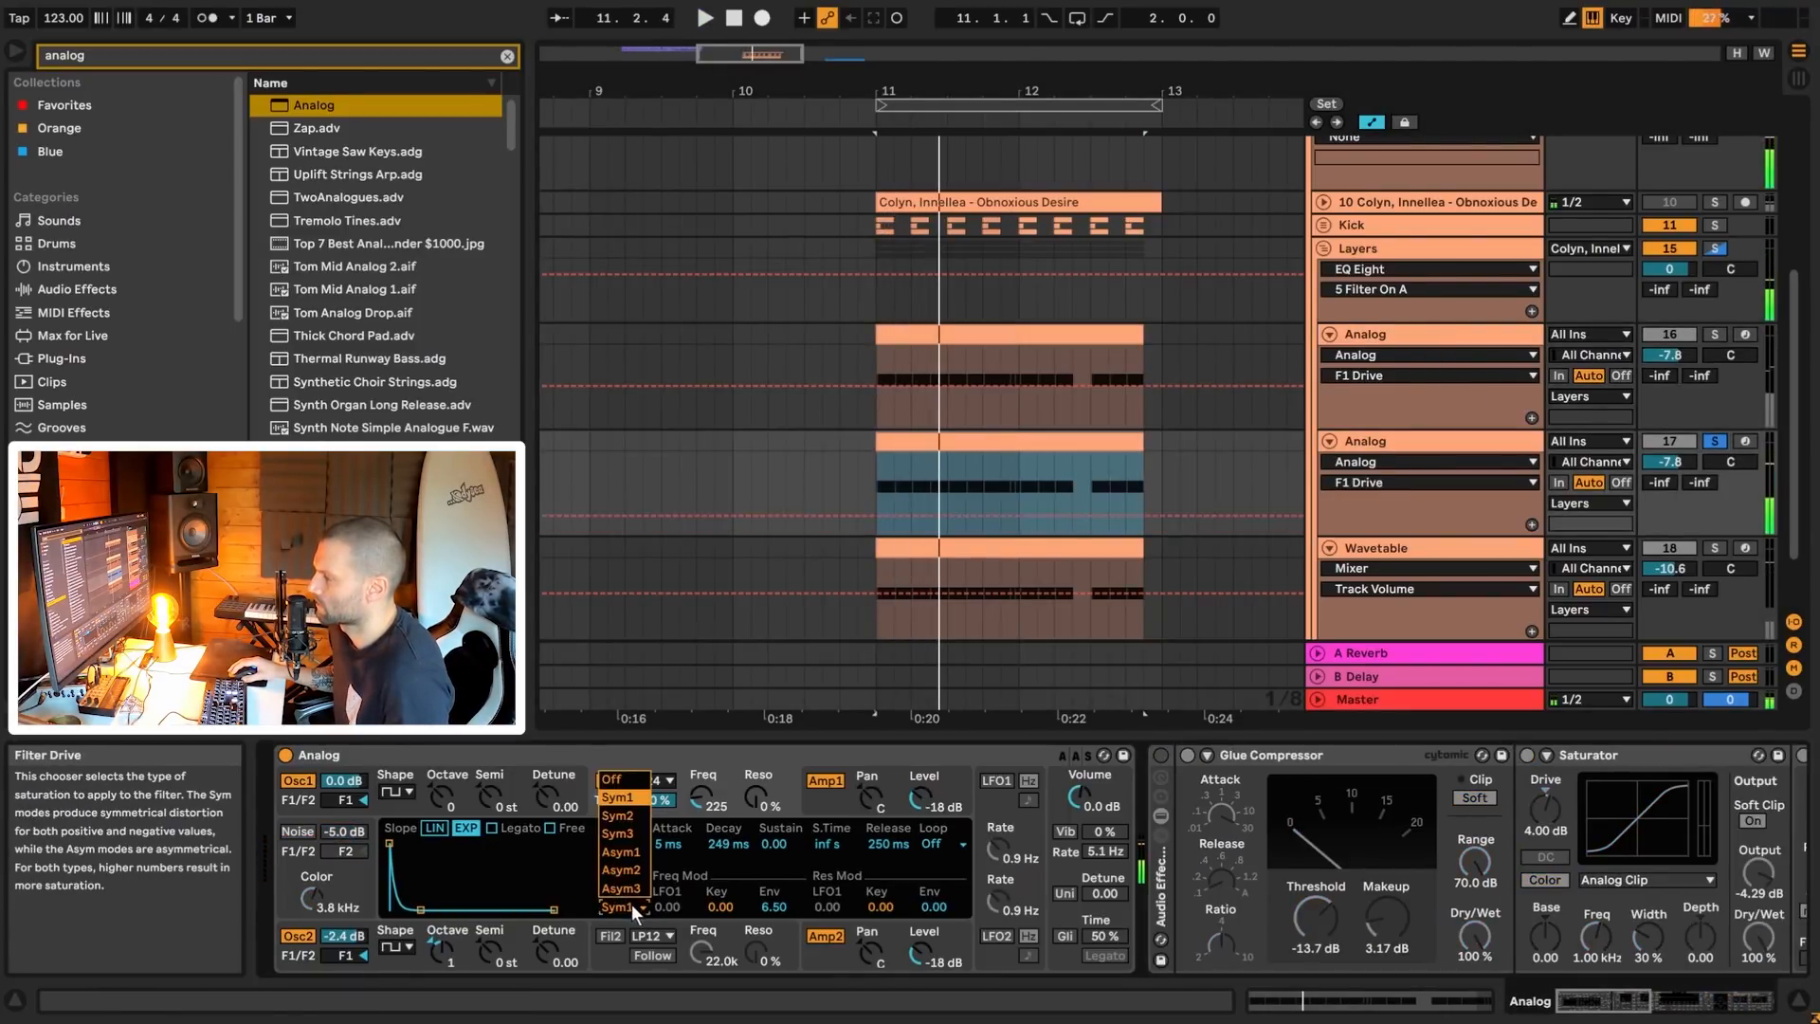
{"action": "left_click", "coordinate": [630, 831]}
{"action": "key", "text": "space"}
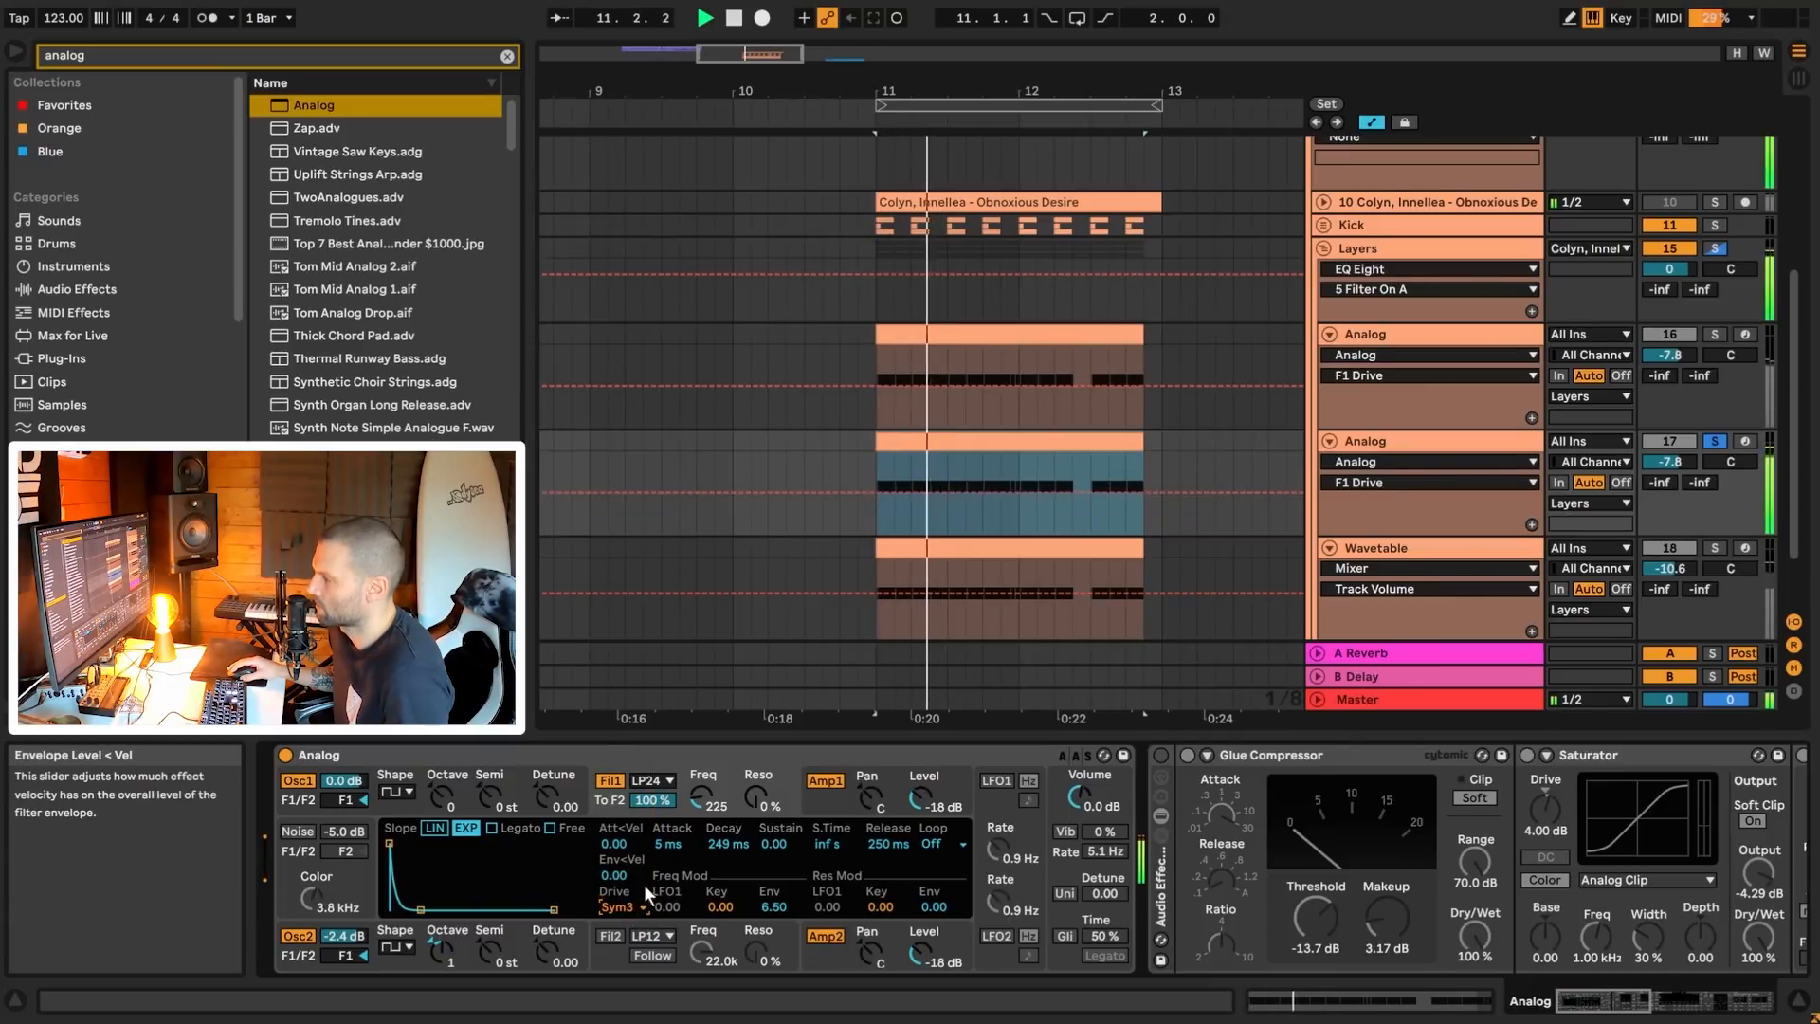
- Audition Filter 1's drive on track 17 at Sym1 against Sym3, ending on Sym3
{"action": "left_click", "coordinate": [639, 908]}
{"action": "left_click", "coordinate": [623, 800]}
{"action": "key", "text": "space"}
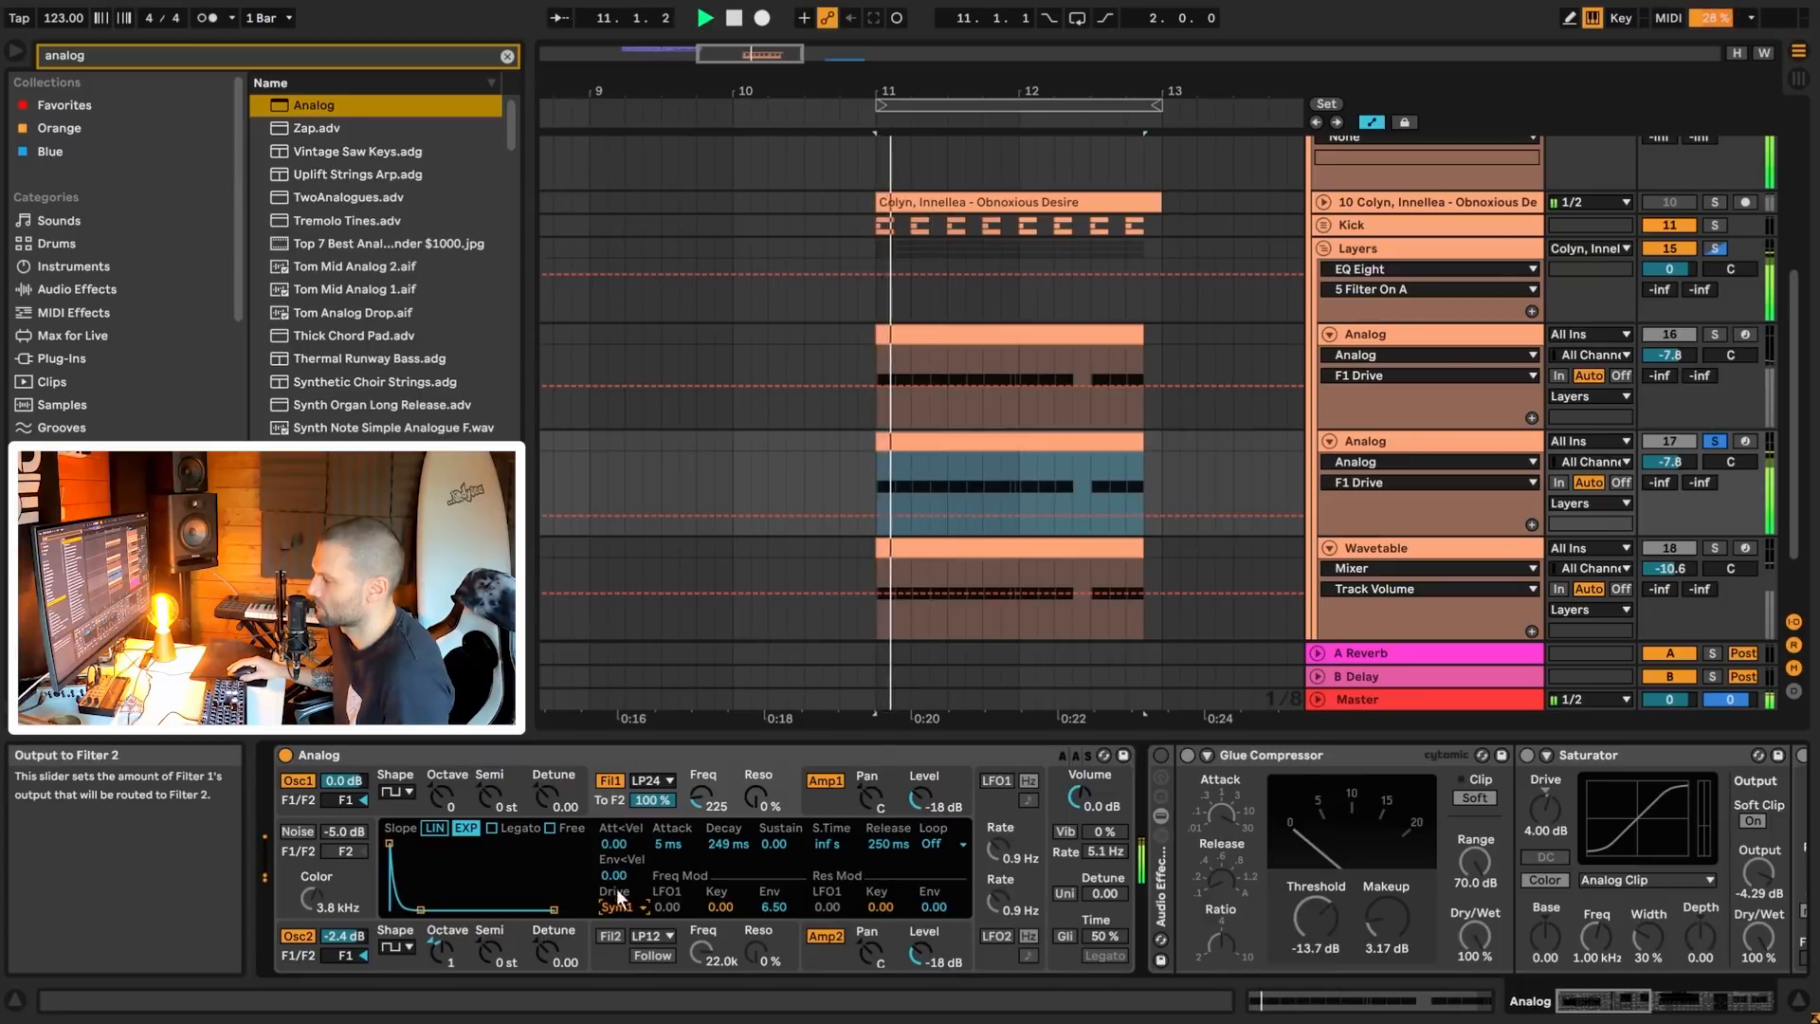
{"action": "left_click", "coordinate": [627, 906]}
{"action": "left_click", "coordinate": [621, 836]}
{"action": "key", "text": "space"}
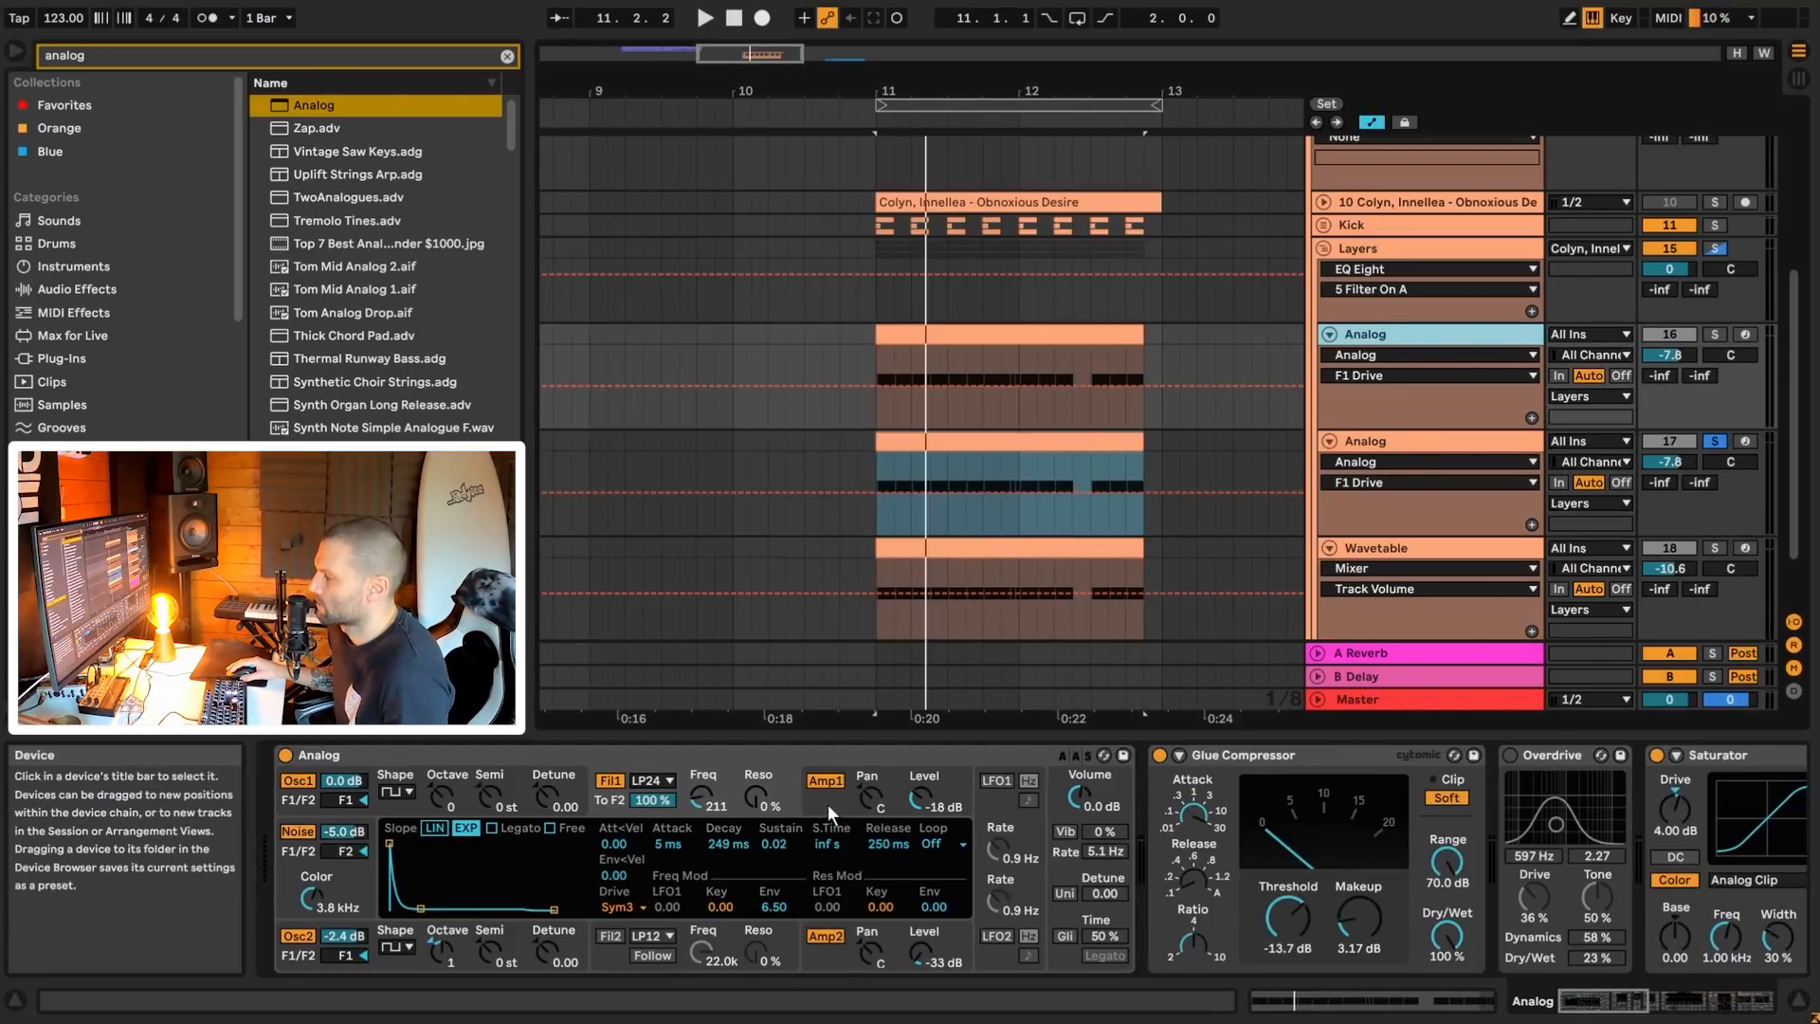
- Compare with Amp1's envelope on track 16, set it on track 17 to an 845 ms decay and 0.00 sustain, and play the loop
{"action": "left_click", "coordinate": [827, 804]}
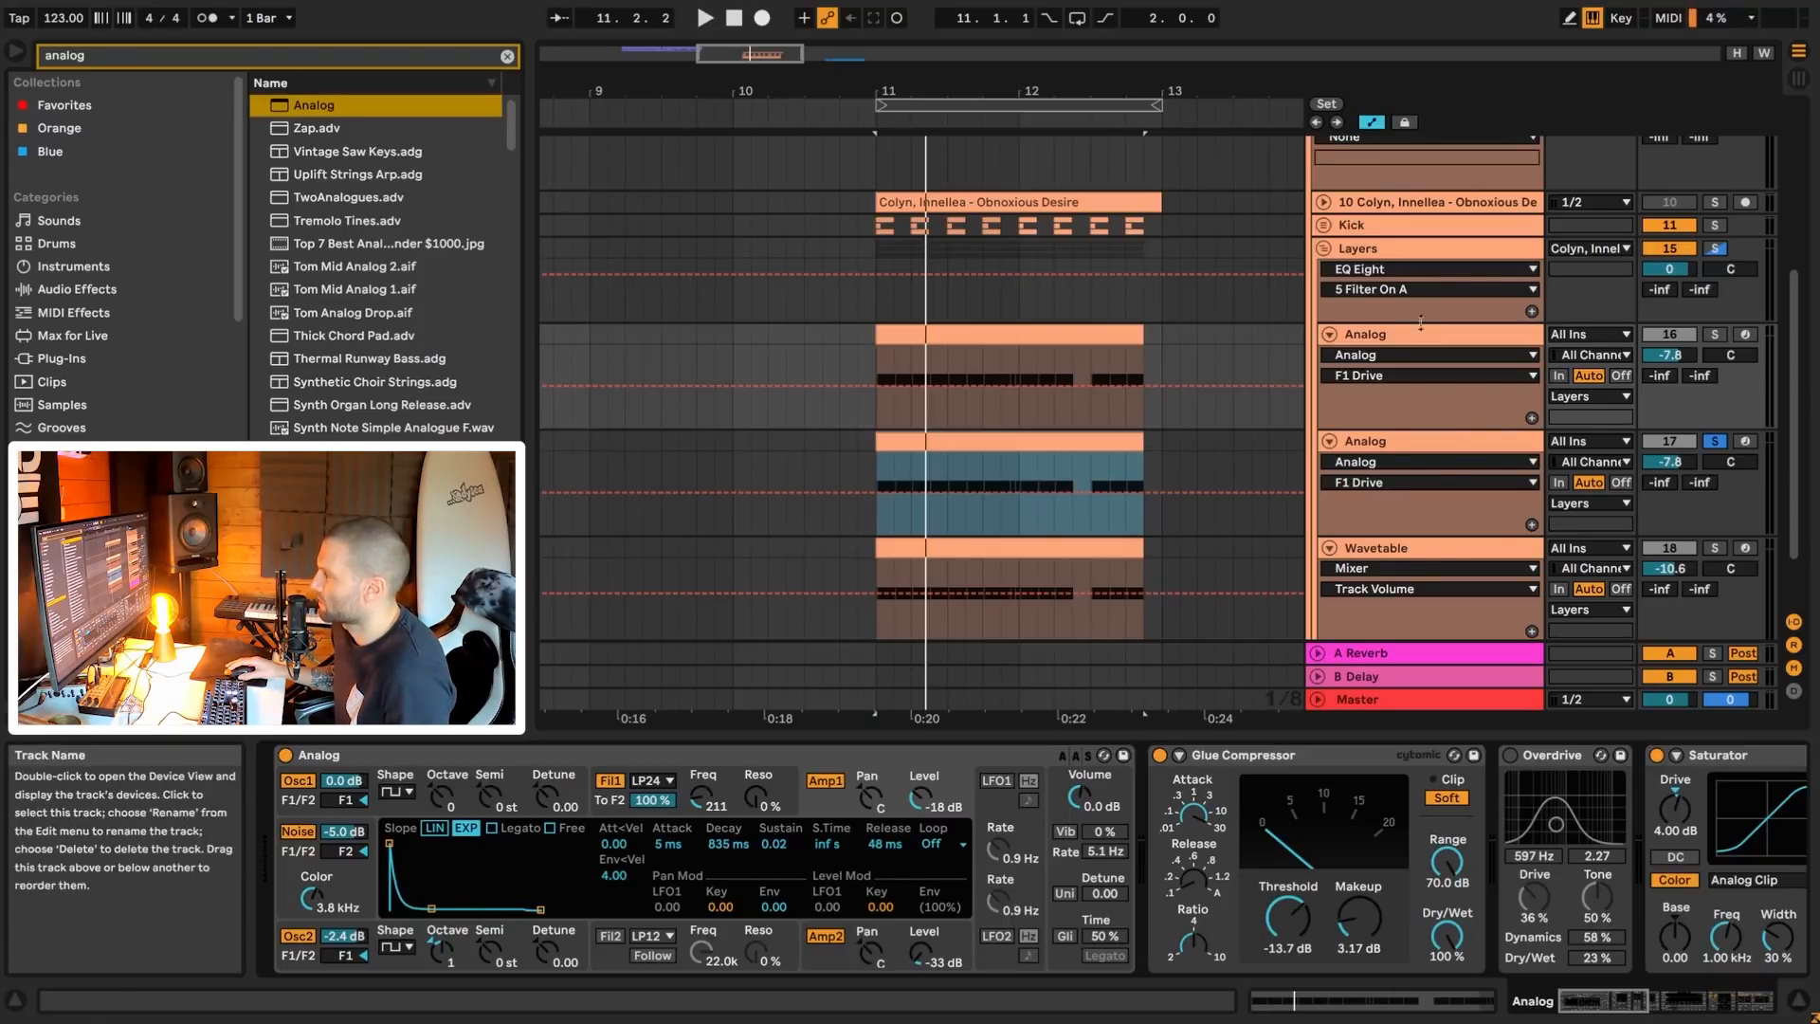
{"action": "left_click", "coordinate": [1380, 338]}
{"action": "key", "text": "Down"}
{"action": "left_click", "coordinate": [725, 842]}
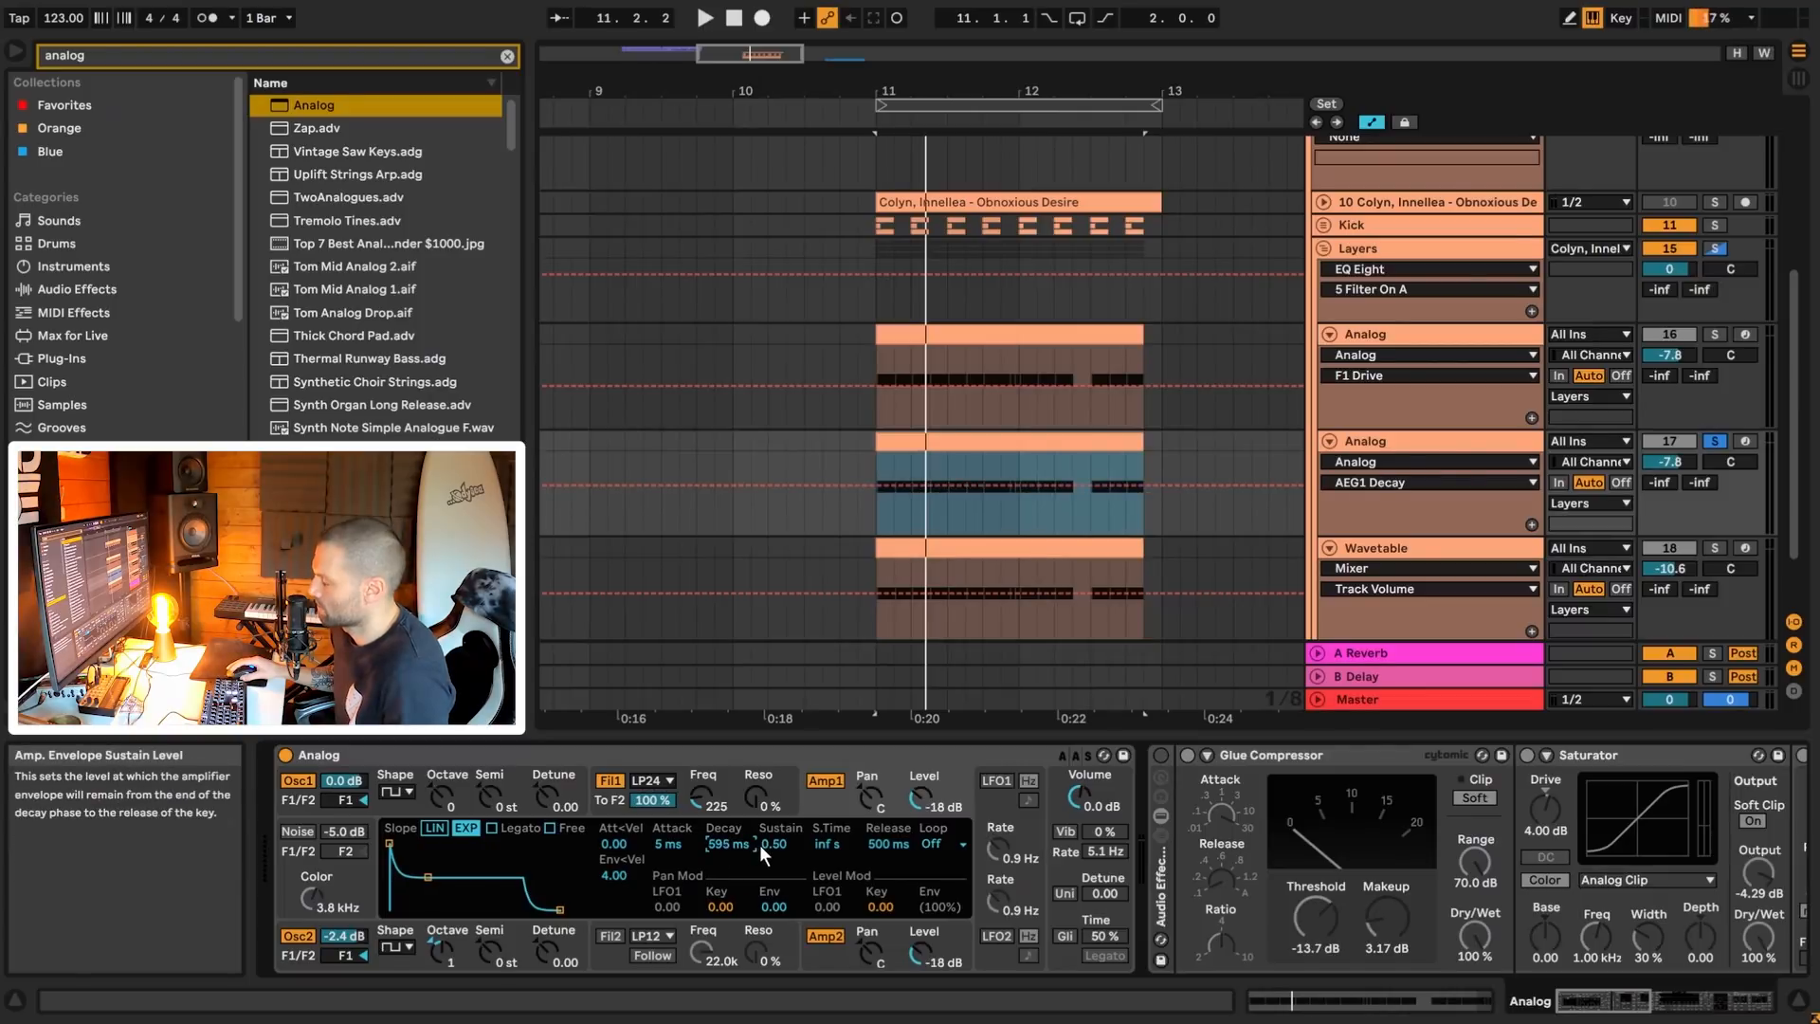
{"action": "key", "text": "Return"}
{"action": "left_click_drag", "start_coordinate": [771, 842], "coordinate": [771, 910]}
{"action": "key", "text": "space"}
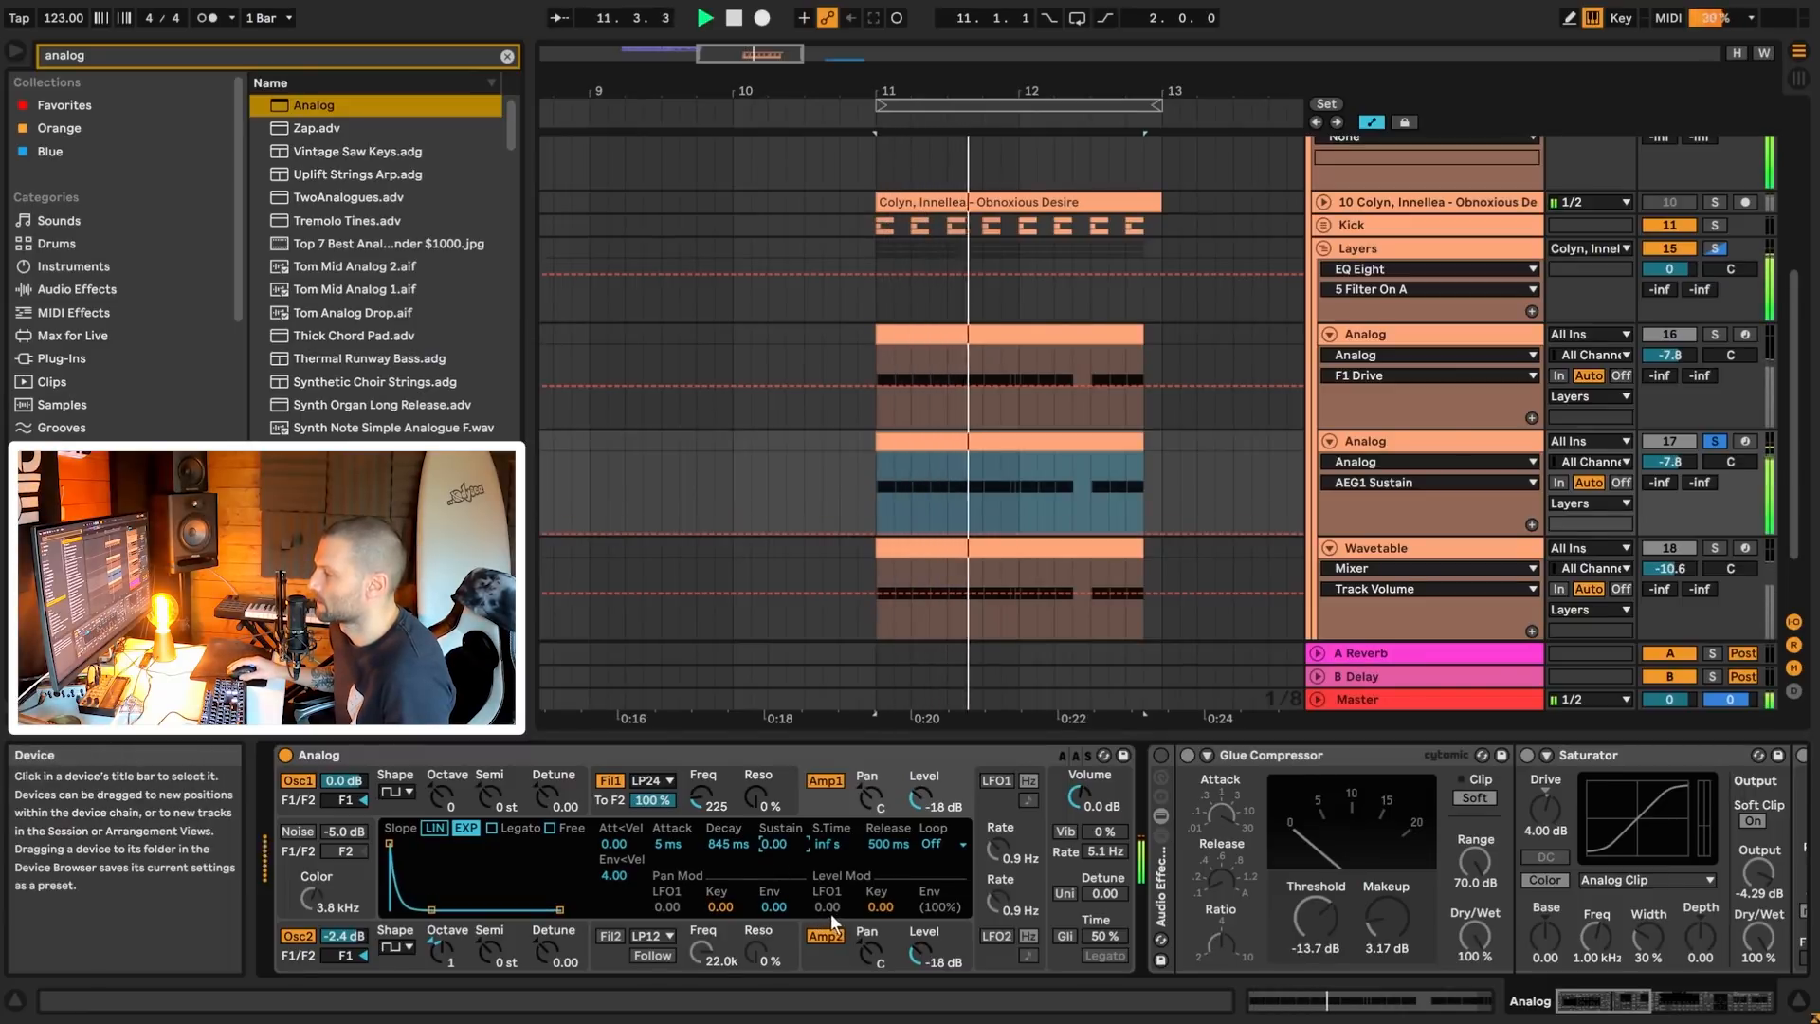
{"action": "key", "text": "space"}
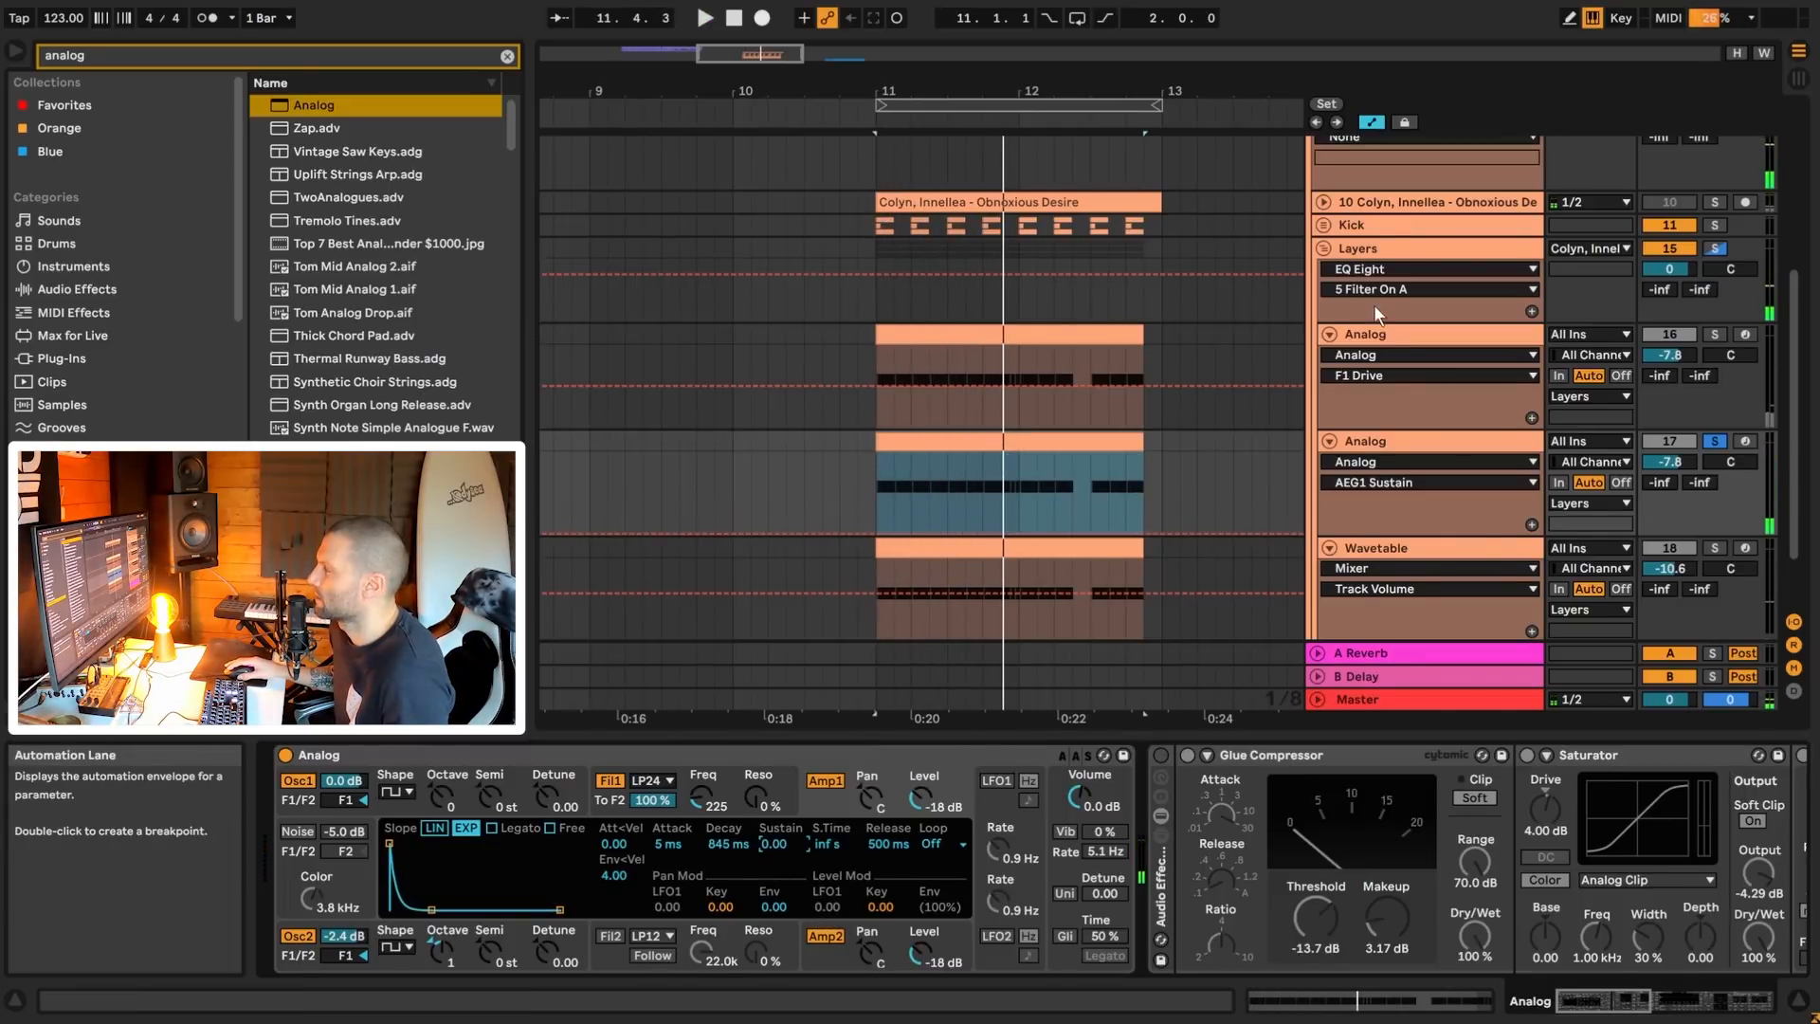
- Check Amp1's release time on track 16, set it on track 17 to 48 ms, and play the result
{"action": "left_click", "coordinate": [1369, 334]}
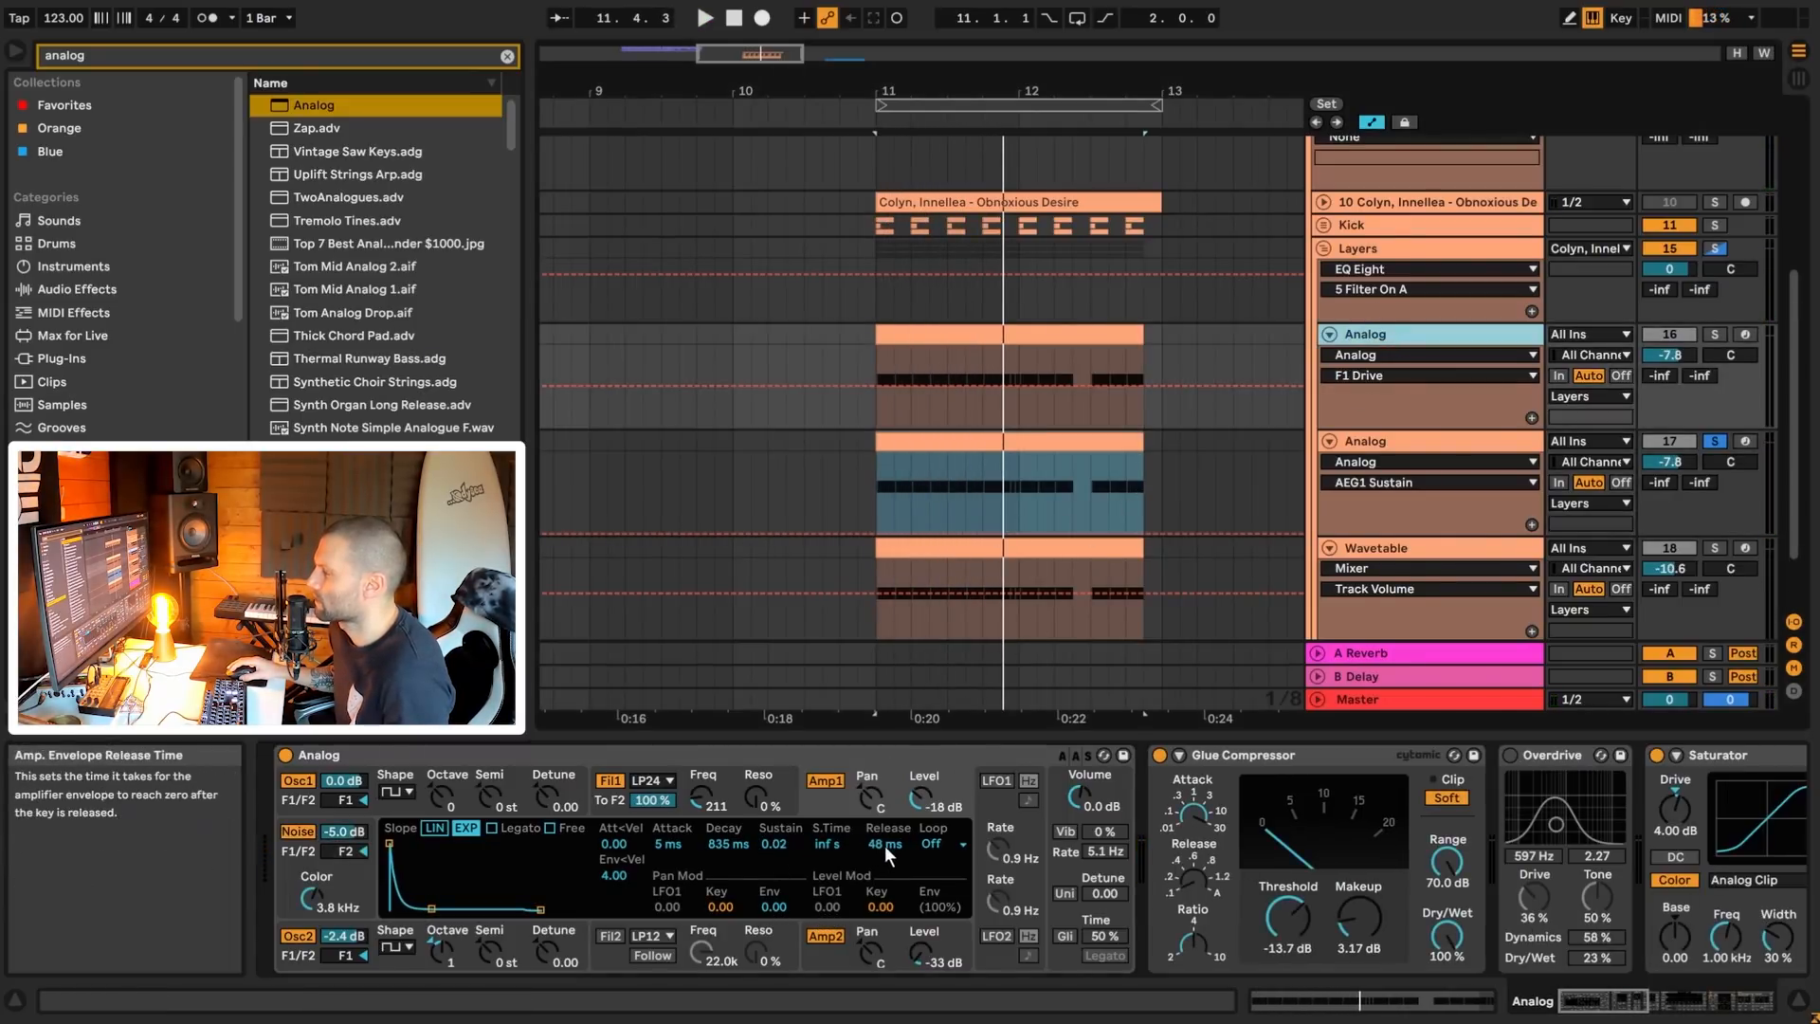
{"action": "left_click", "coordinate": [1397, 438]}
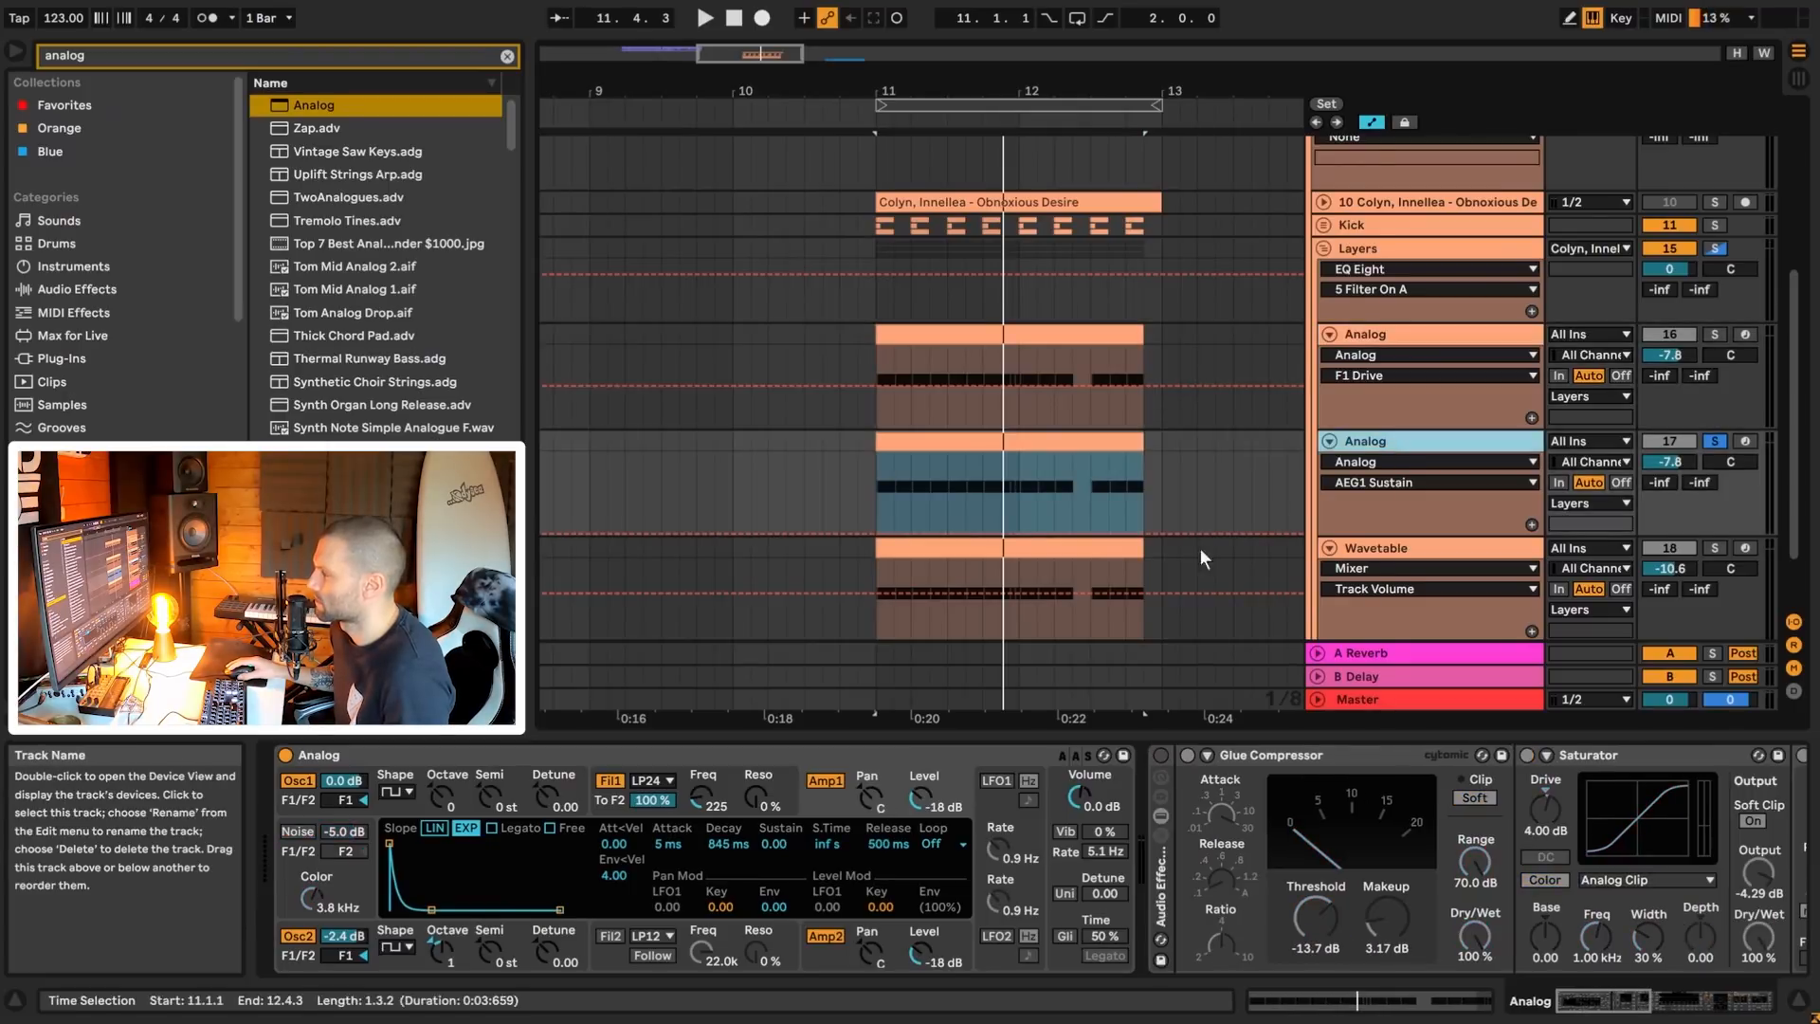
{"action": "left_click", "coordinate": [891, 844]}
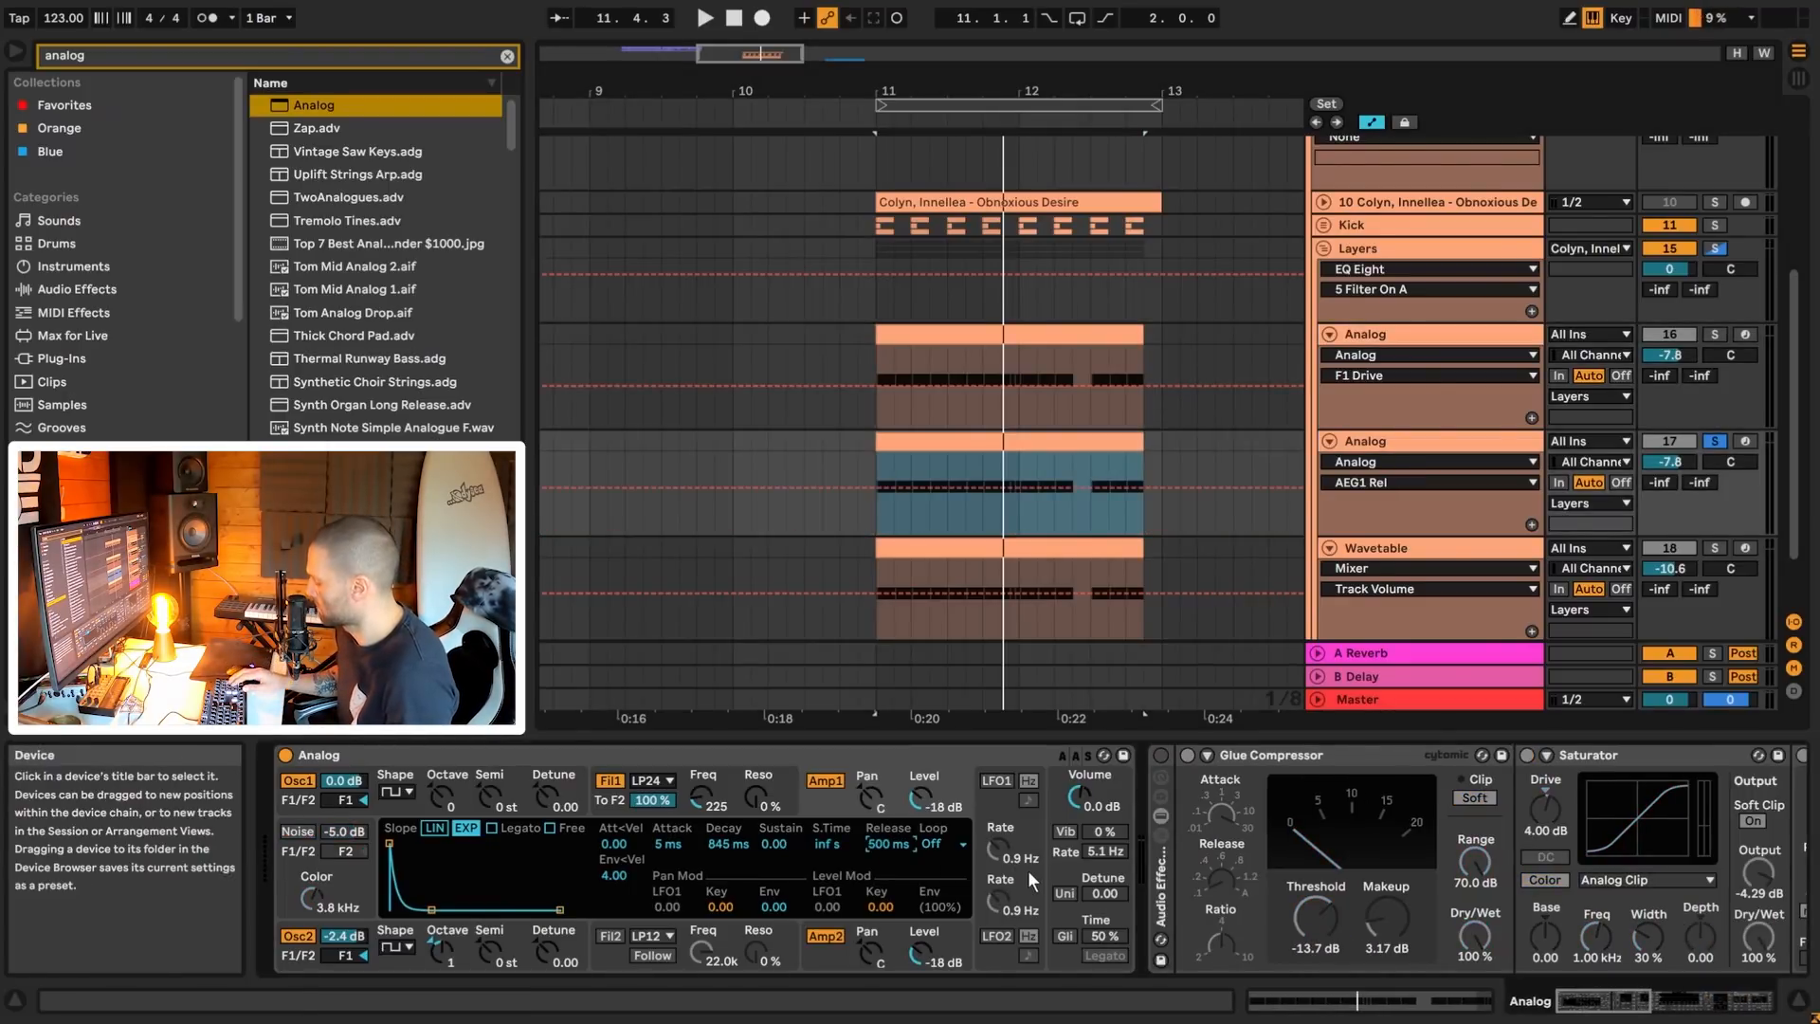
{"action": "type", "text": "48"}
{"action": "key", "text": "Return"}
{"action": "key", "text": "space"}
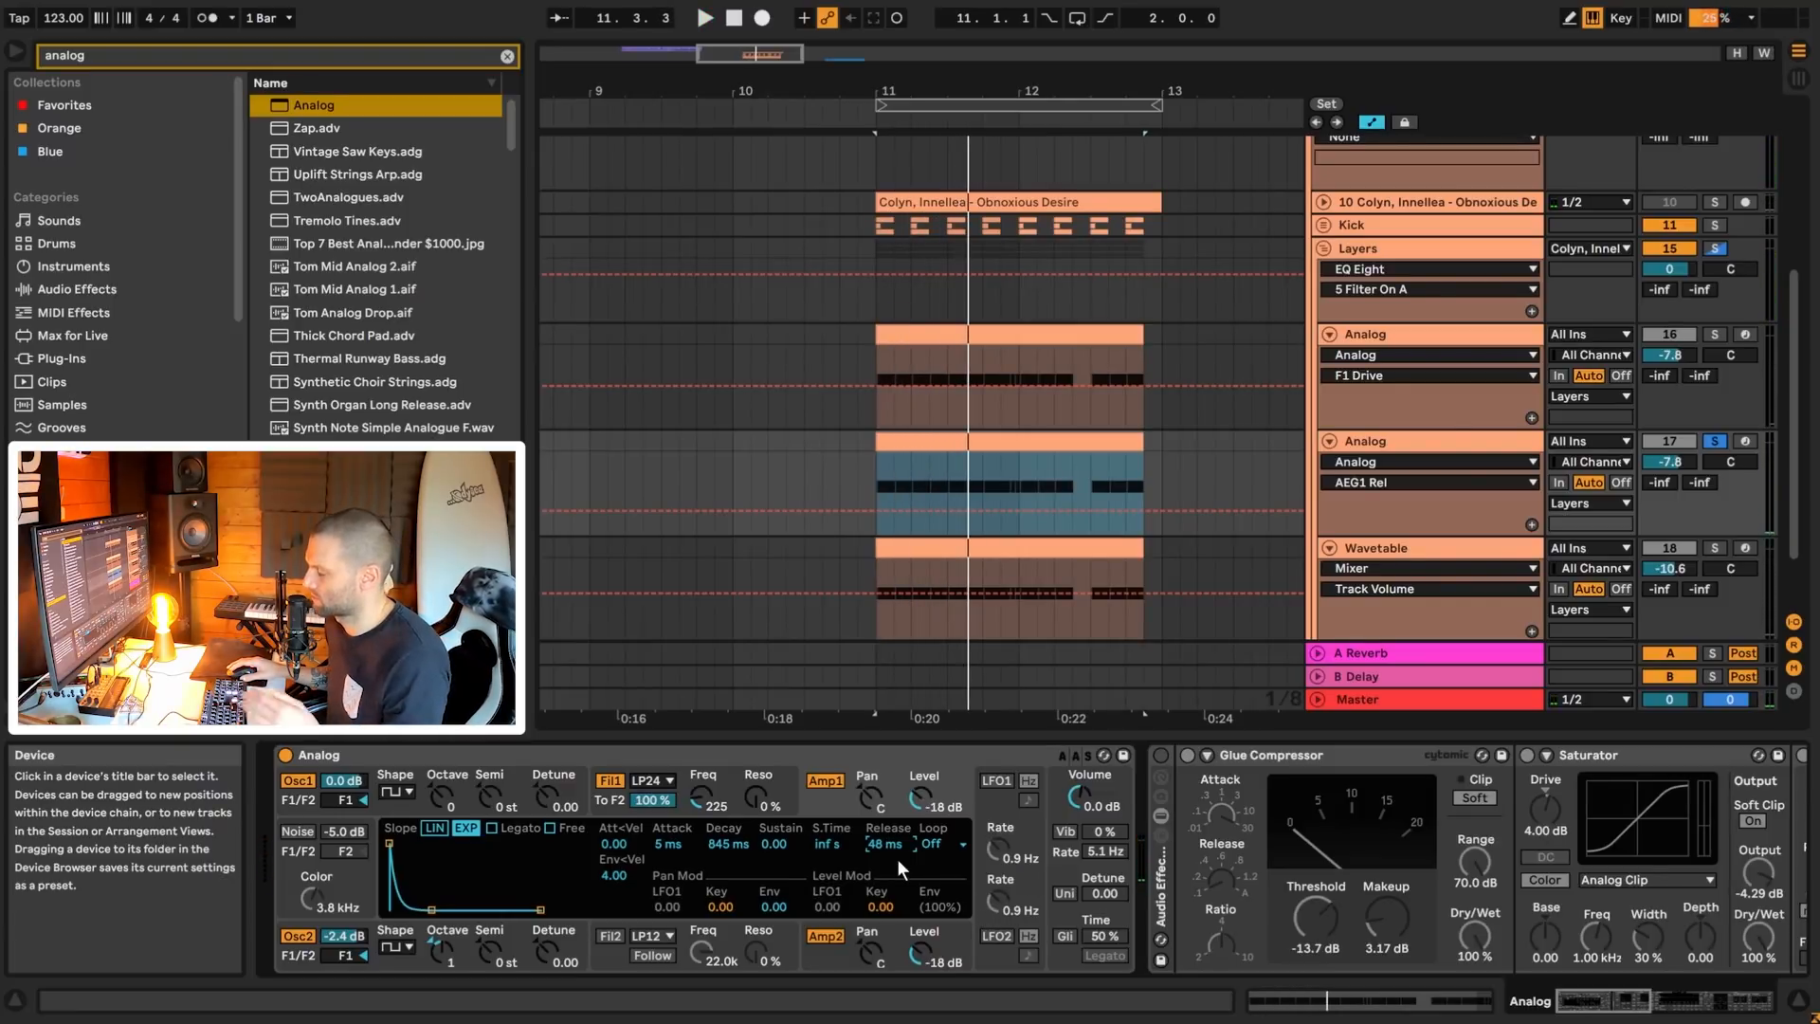
- Examine the noise section and Amp2's envelope settings in the Analog on track 16
{"action": "left_click", "coordinate": [1333, 406]}
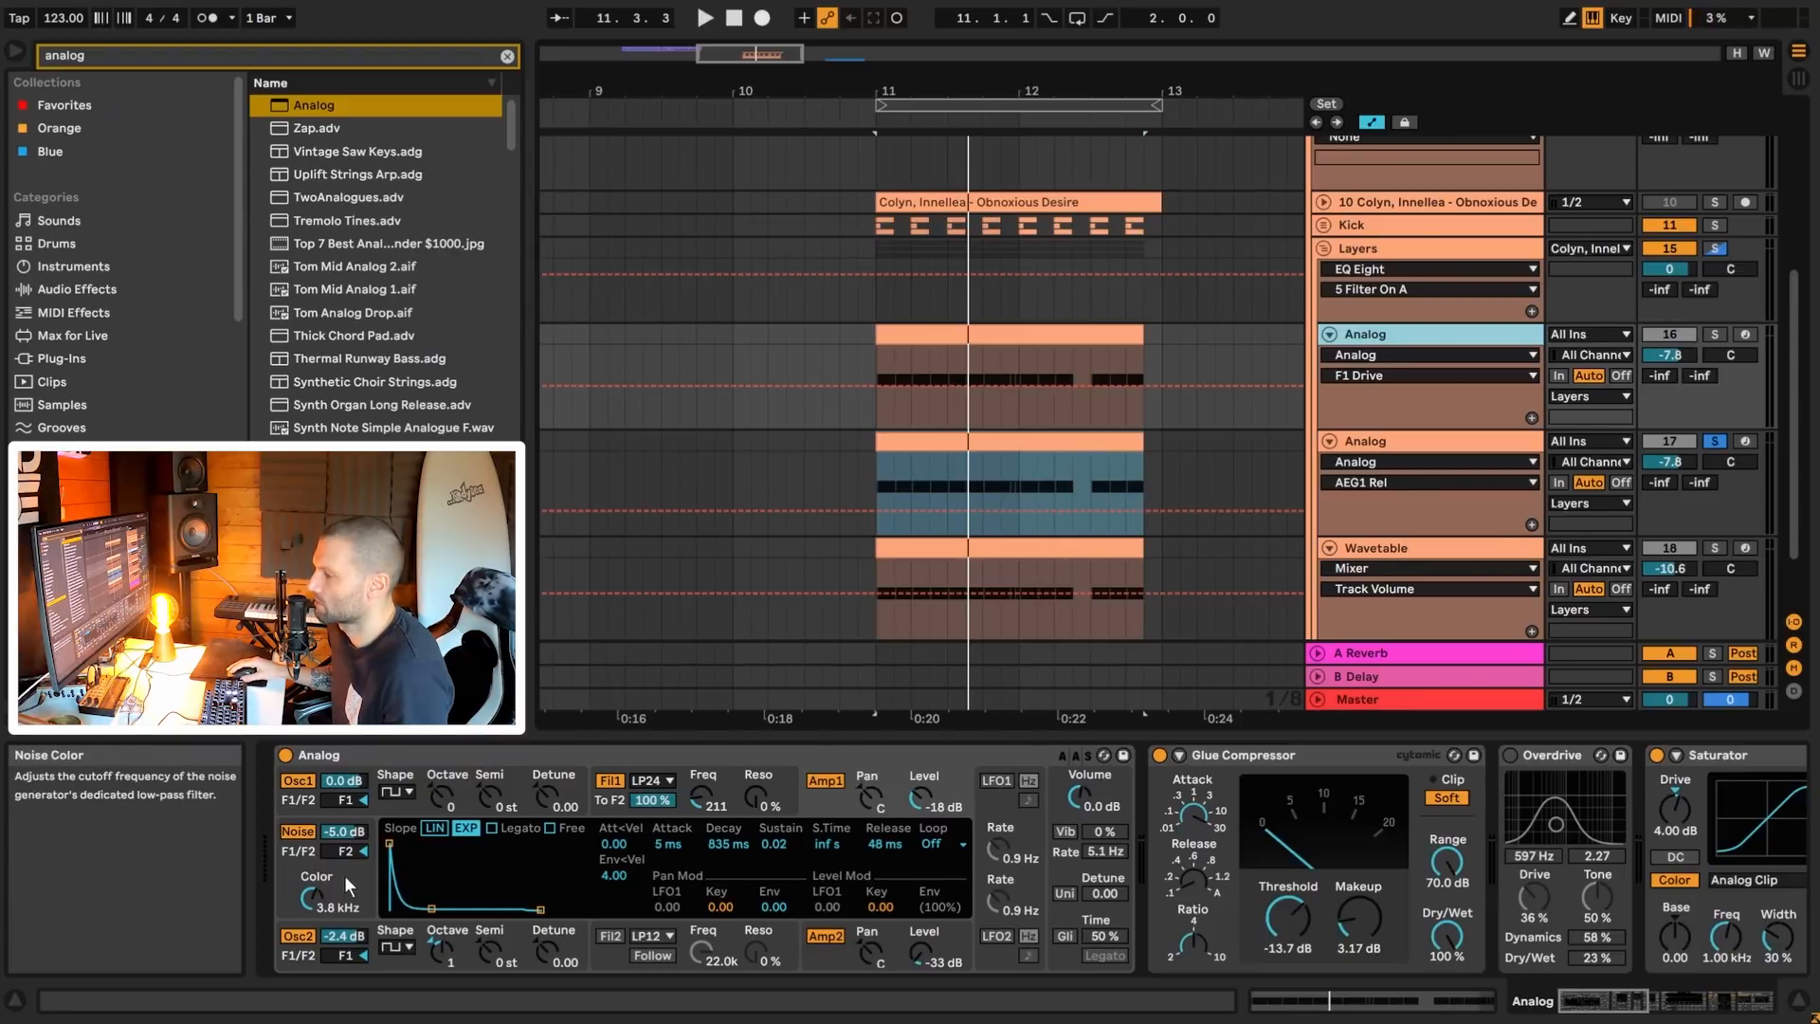
{"action": "left_click", "coordinate": [343, 874]}
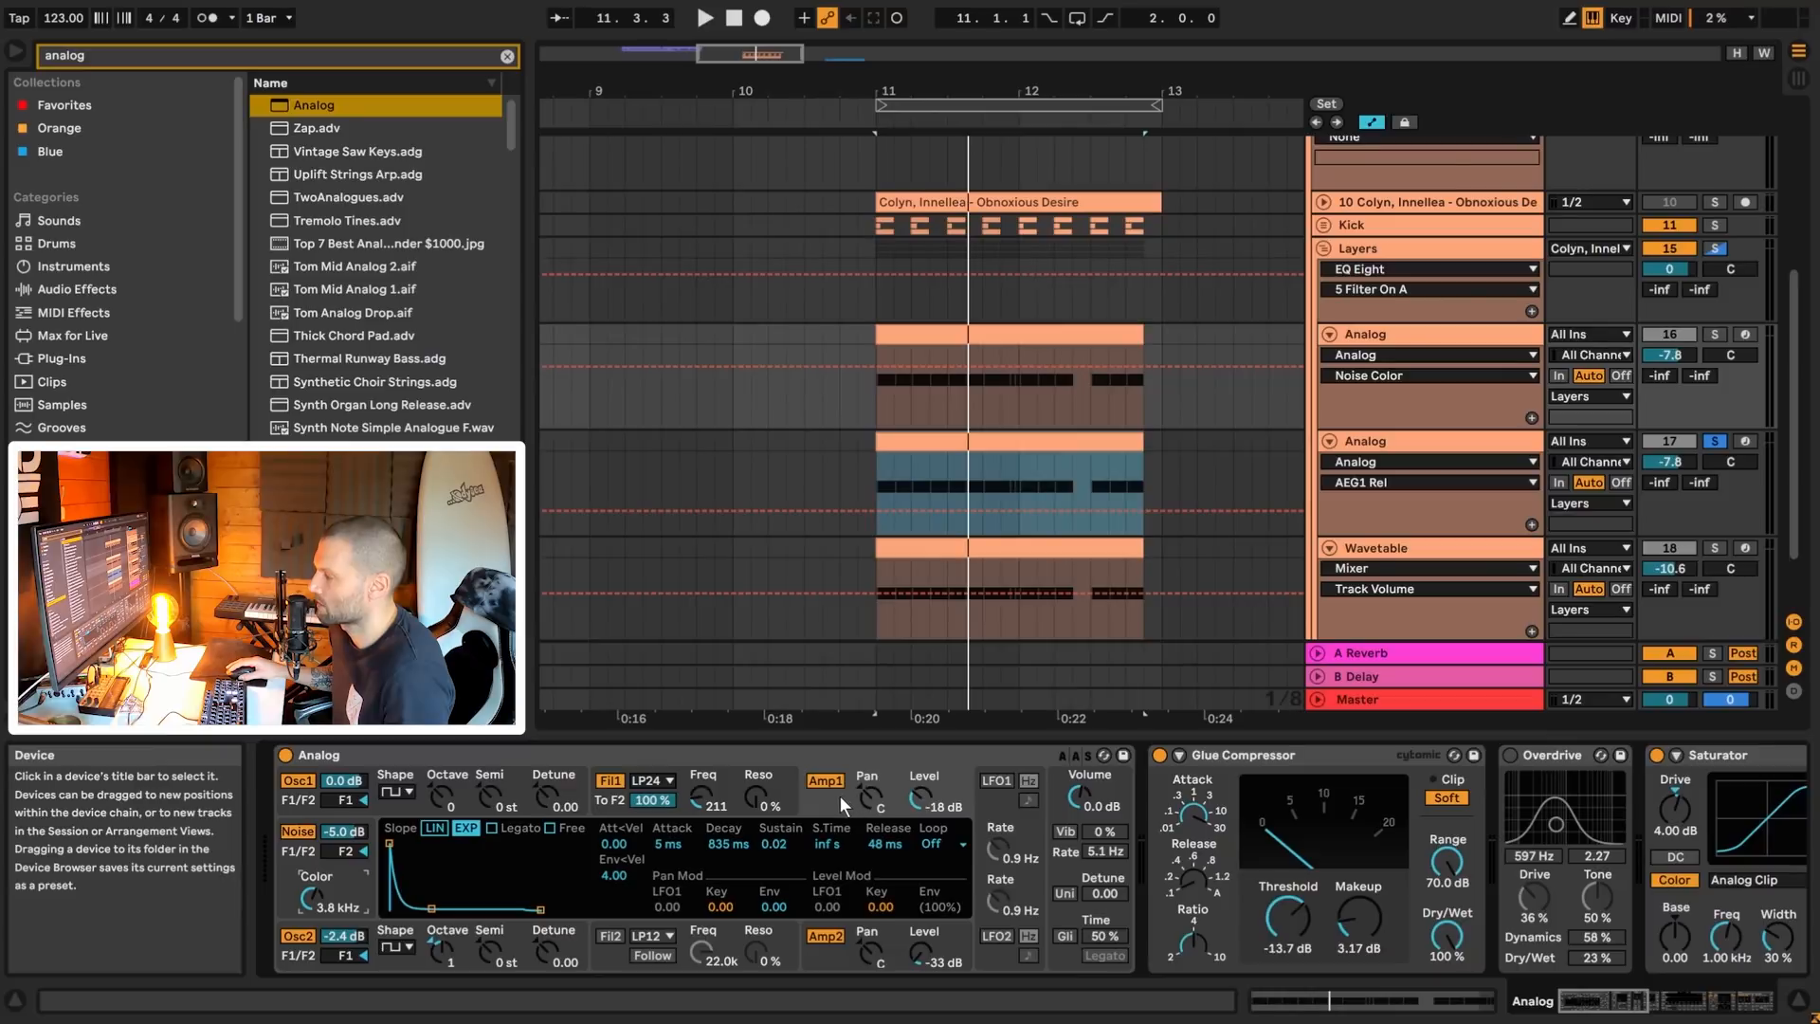
{"action": "left_click", "coordinate": [823, 953]}
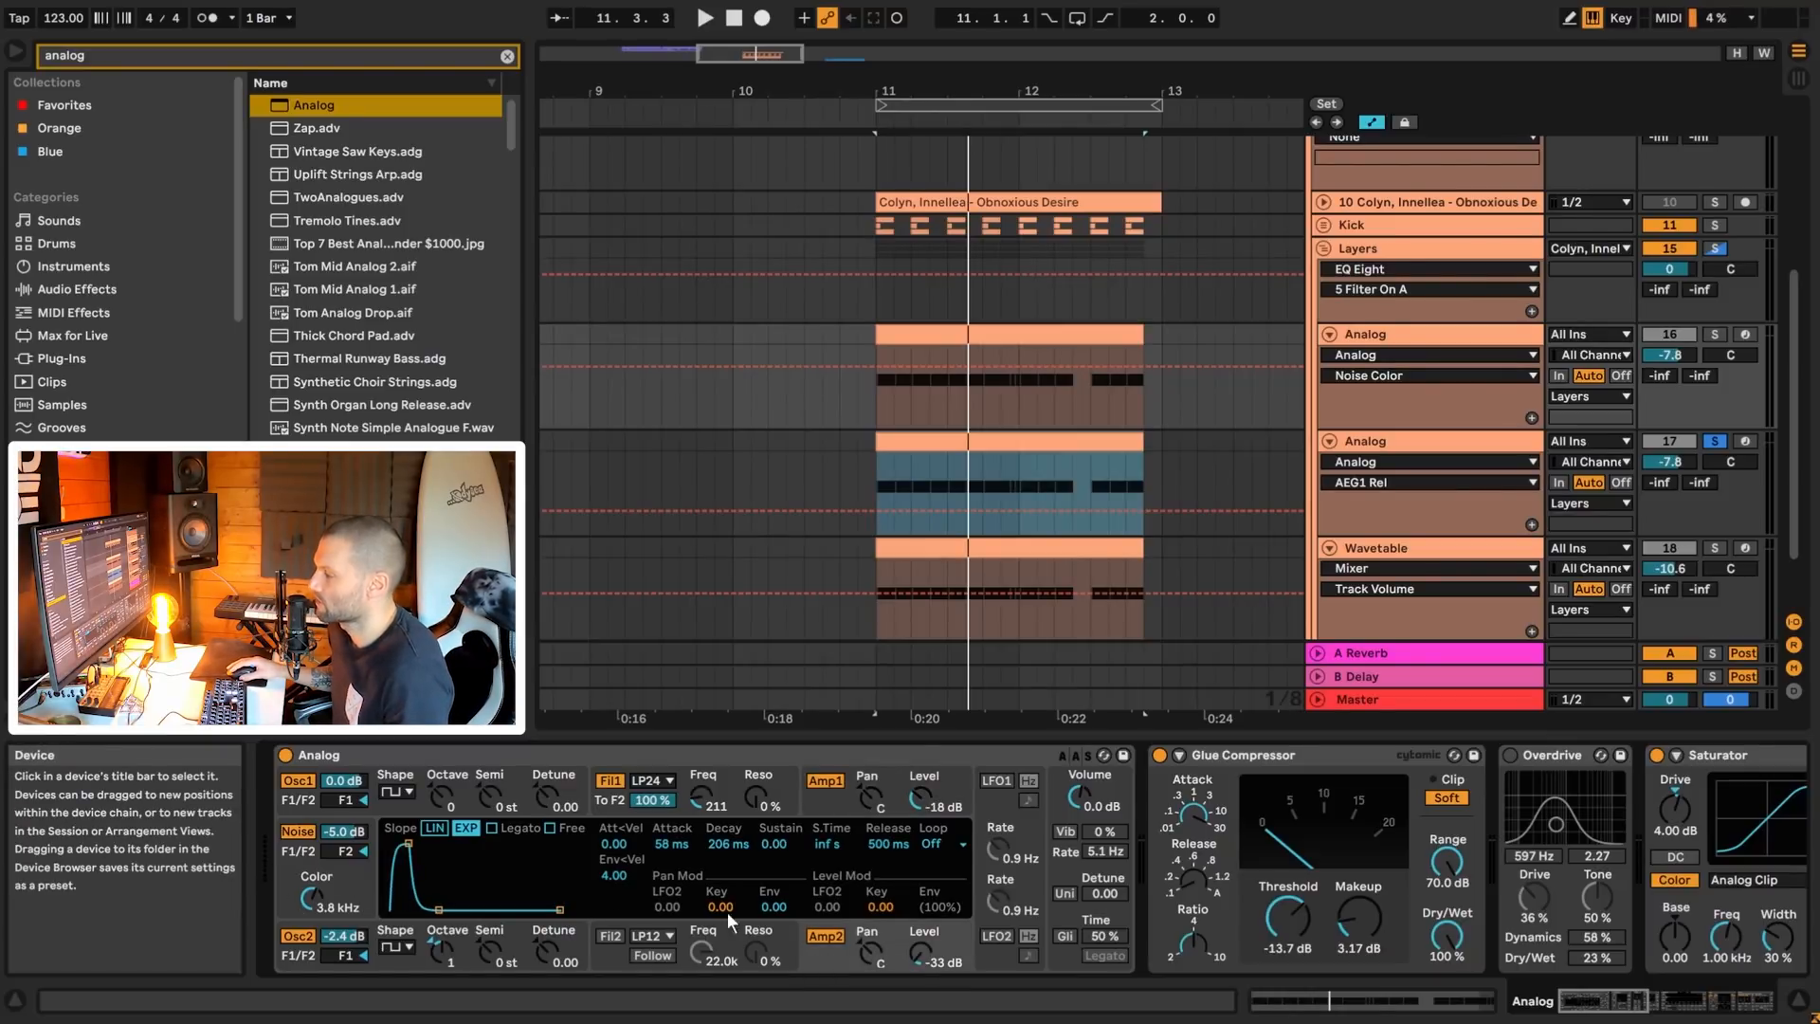
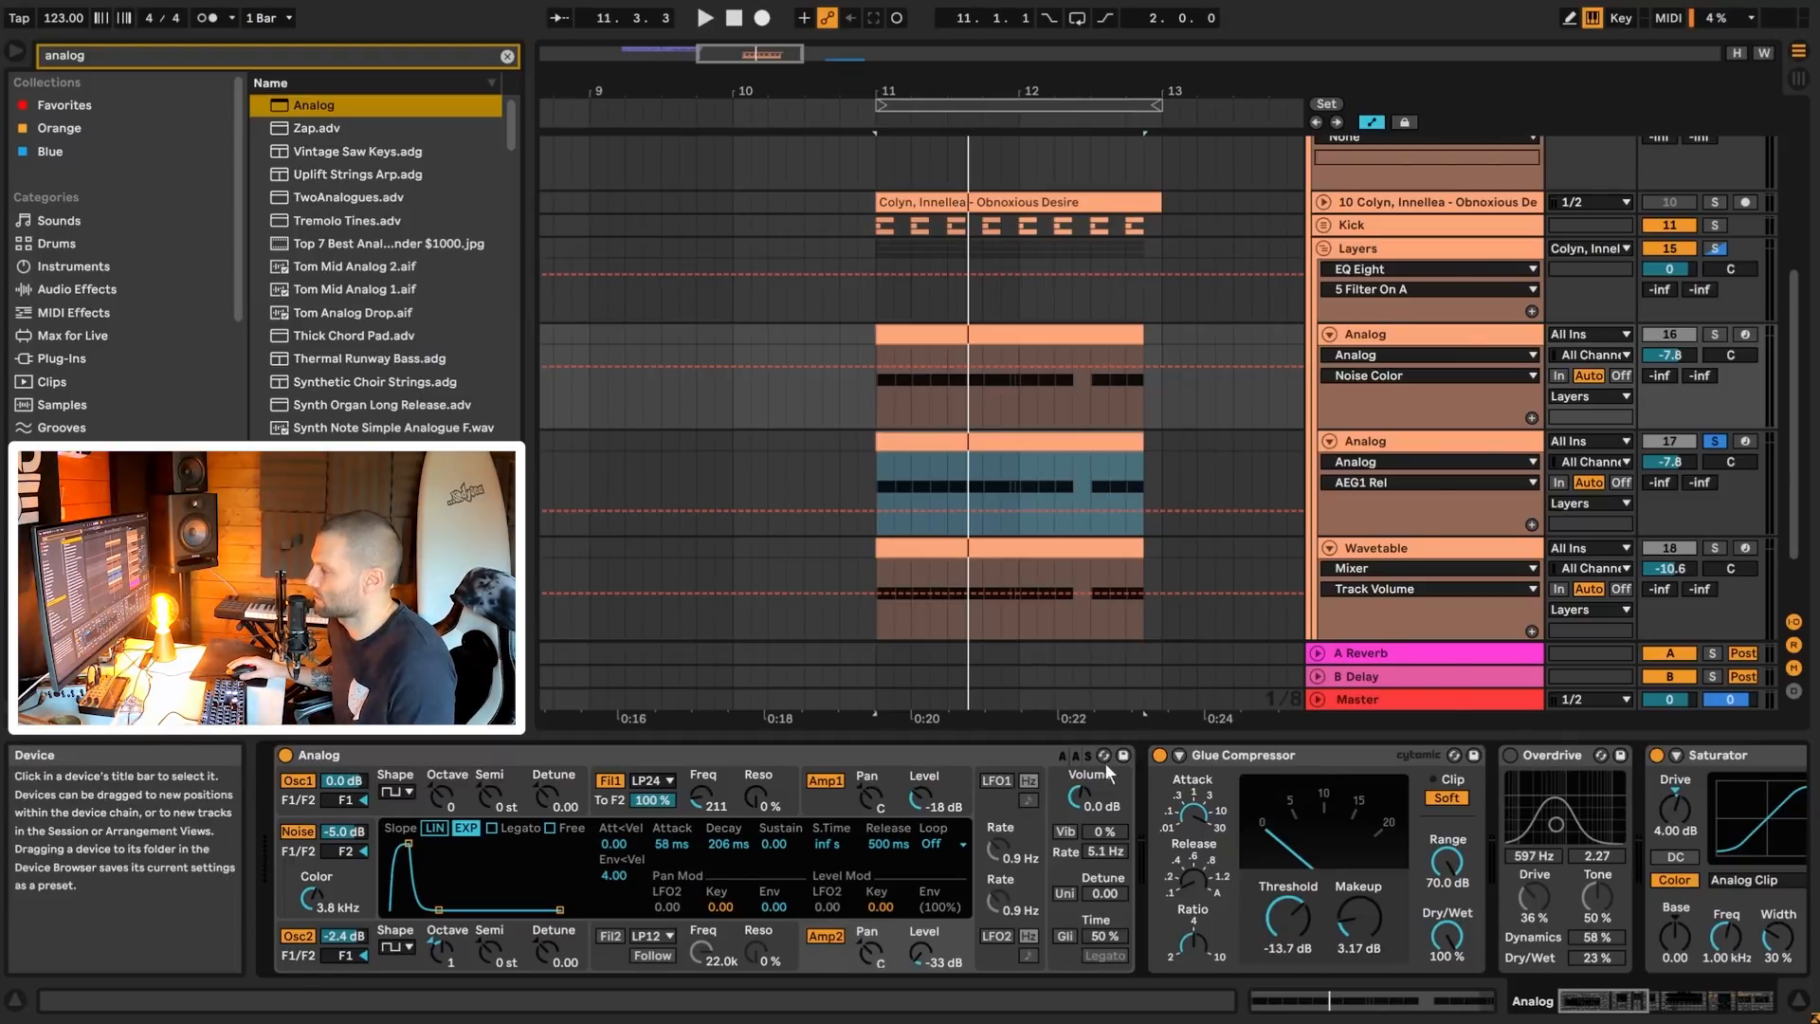
- Switch the noise generator back on in track 17's Analog and play the loop
{"action": "left_click", "coordinate": [1374, 442]}
{"action": "left_click", "coordinate": [297, 833]}
{"action": "left_click", "coordinate": [296, 833]}
{"action": "key", "text": "space"}
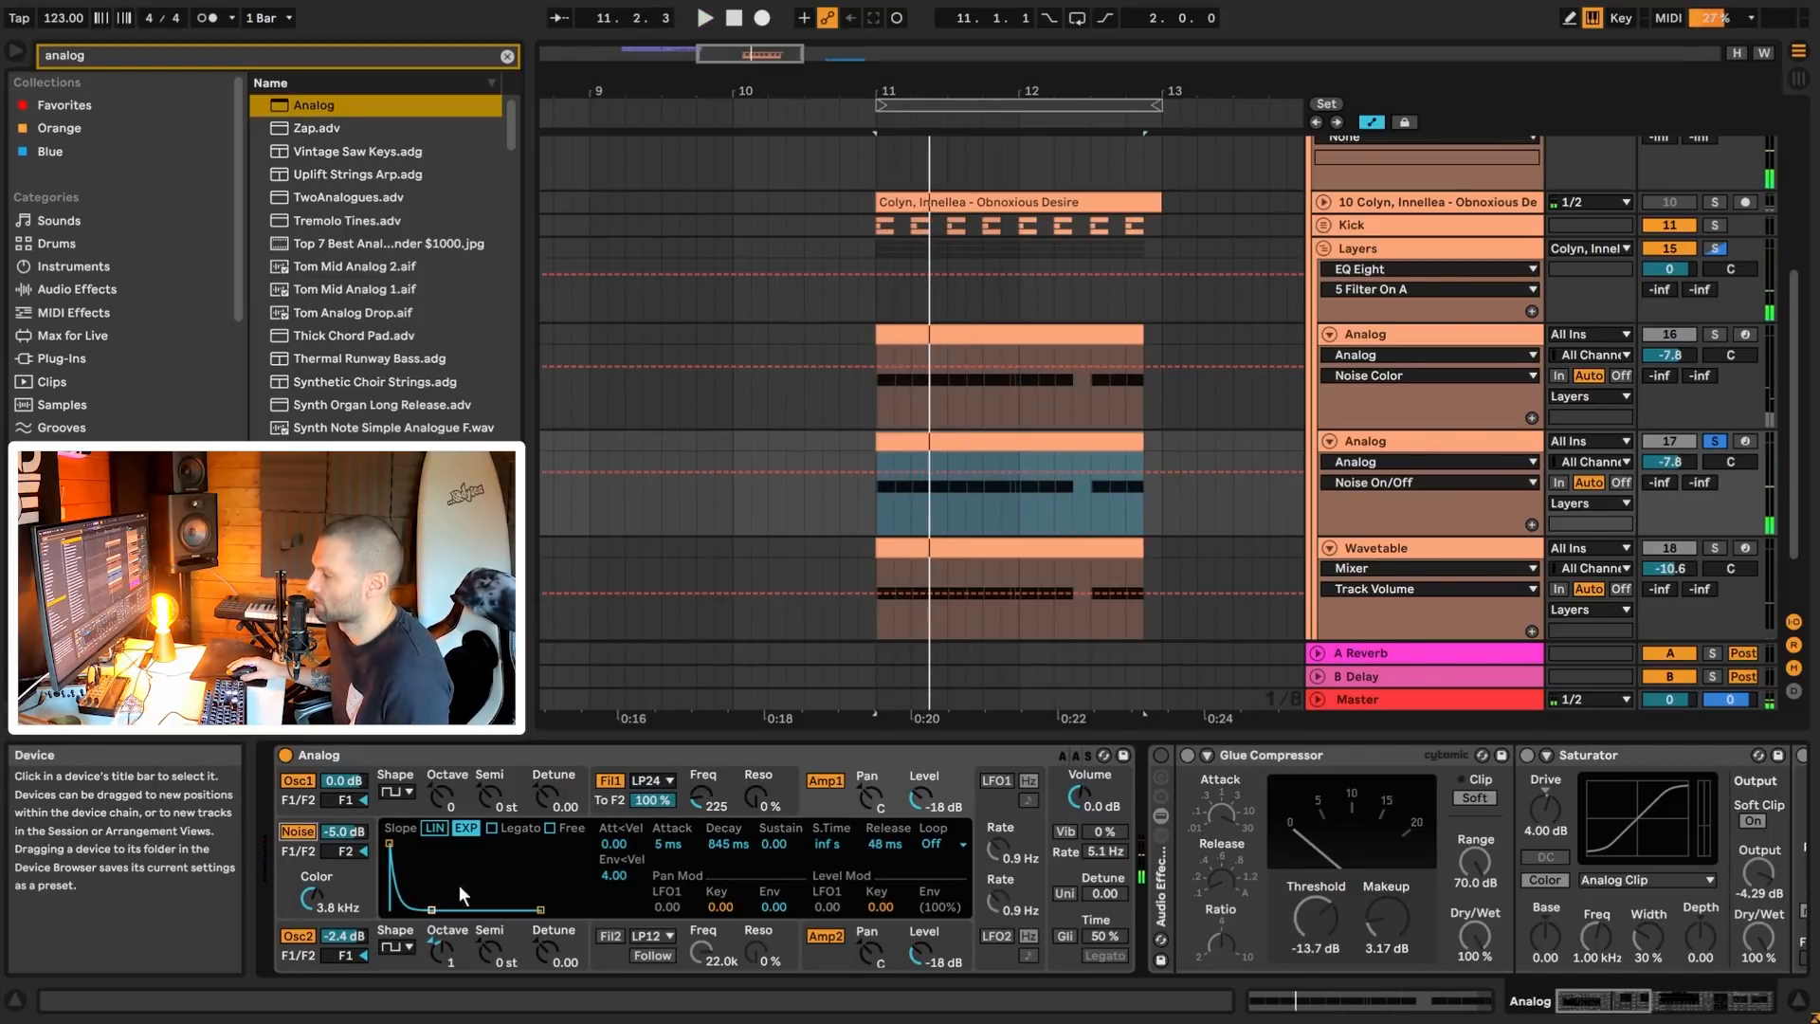
{"action": "key", "text": "space"}
{"action": "key", "text": "space"}
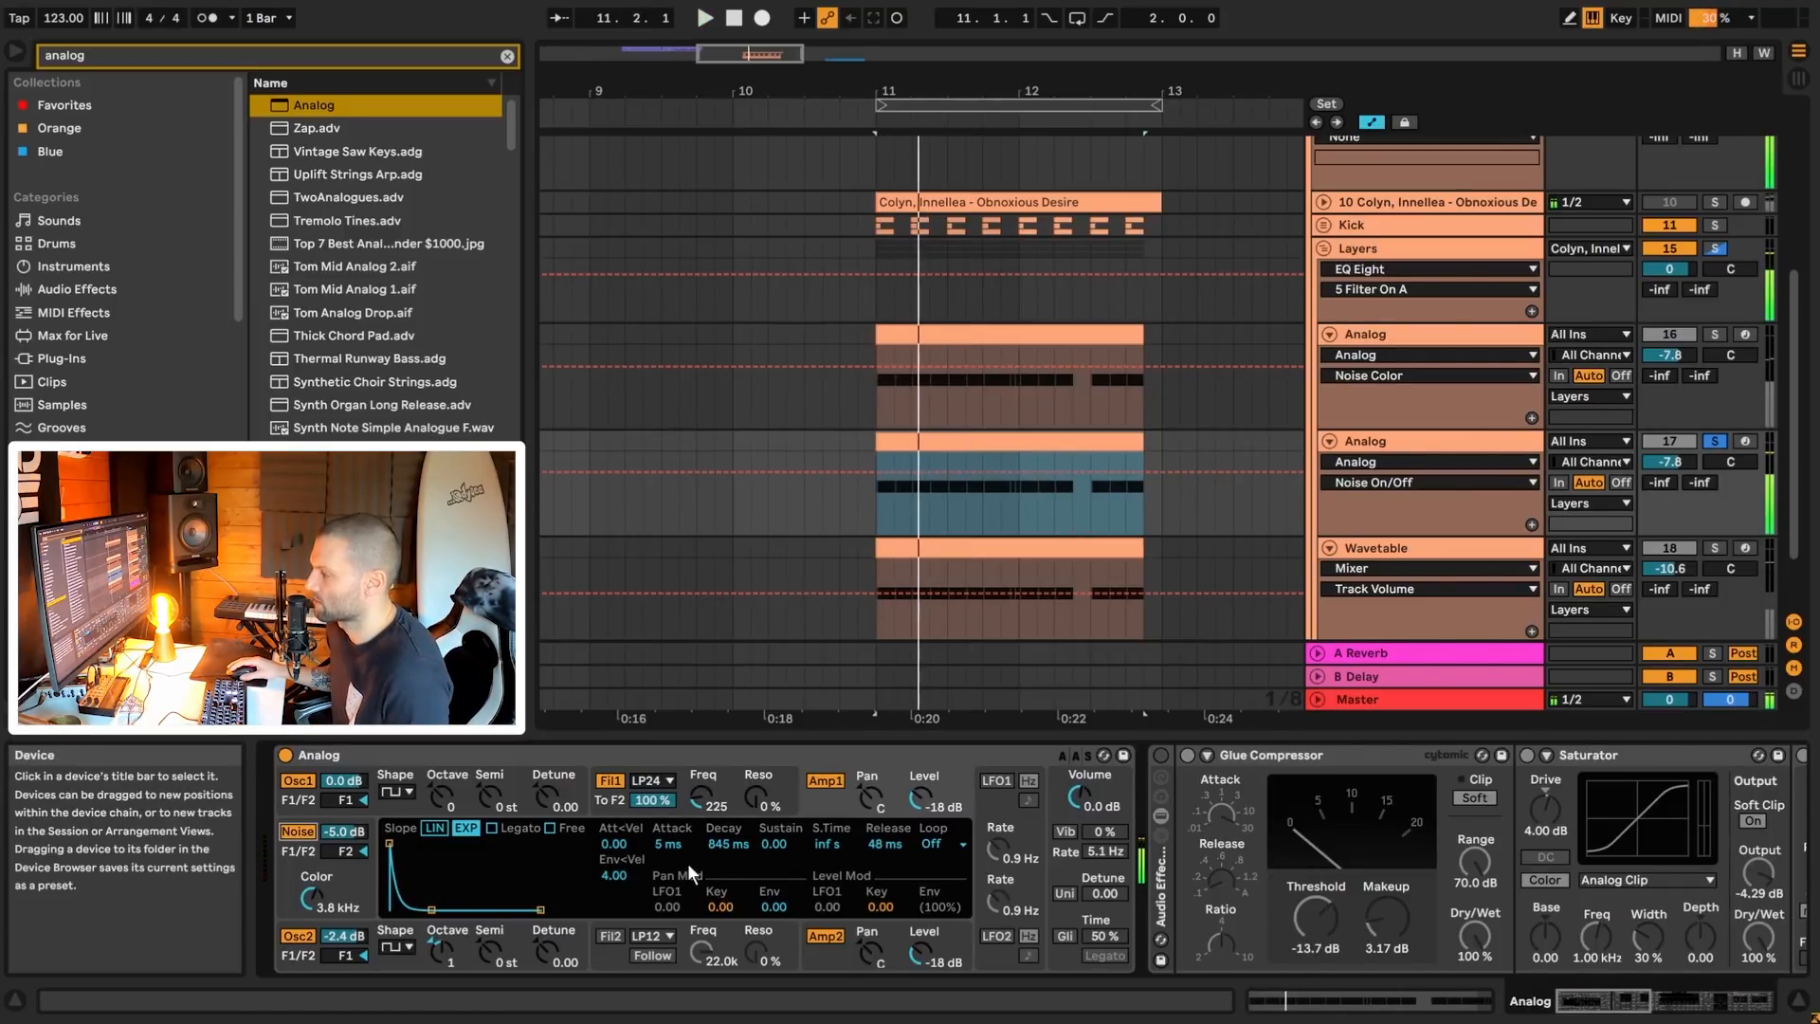
- Try a 55 ms attack and a 220 ms decay on Amp1's envelope, play the loop, and undo the changes
{"action": "left_click_drag", "start_coordinate": [667, 846], "coordinate": [667, 842]}
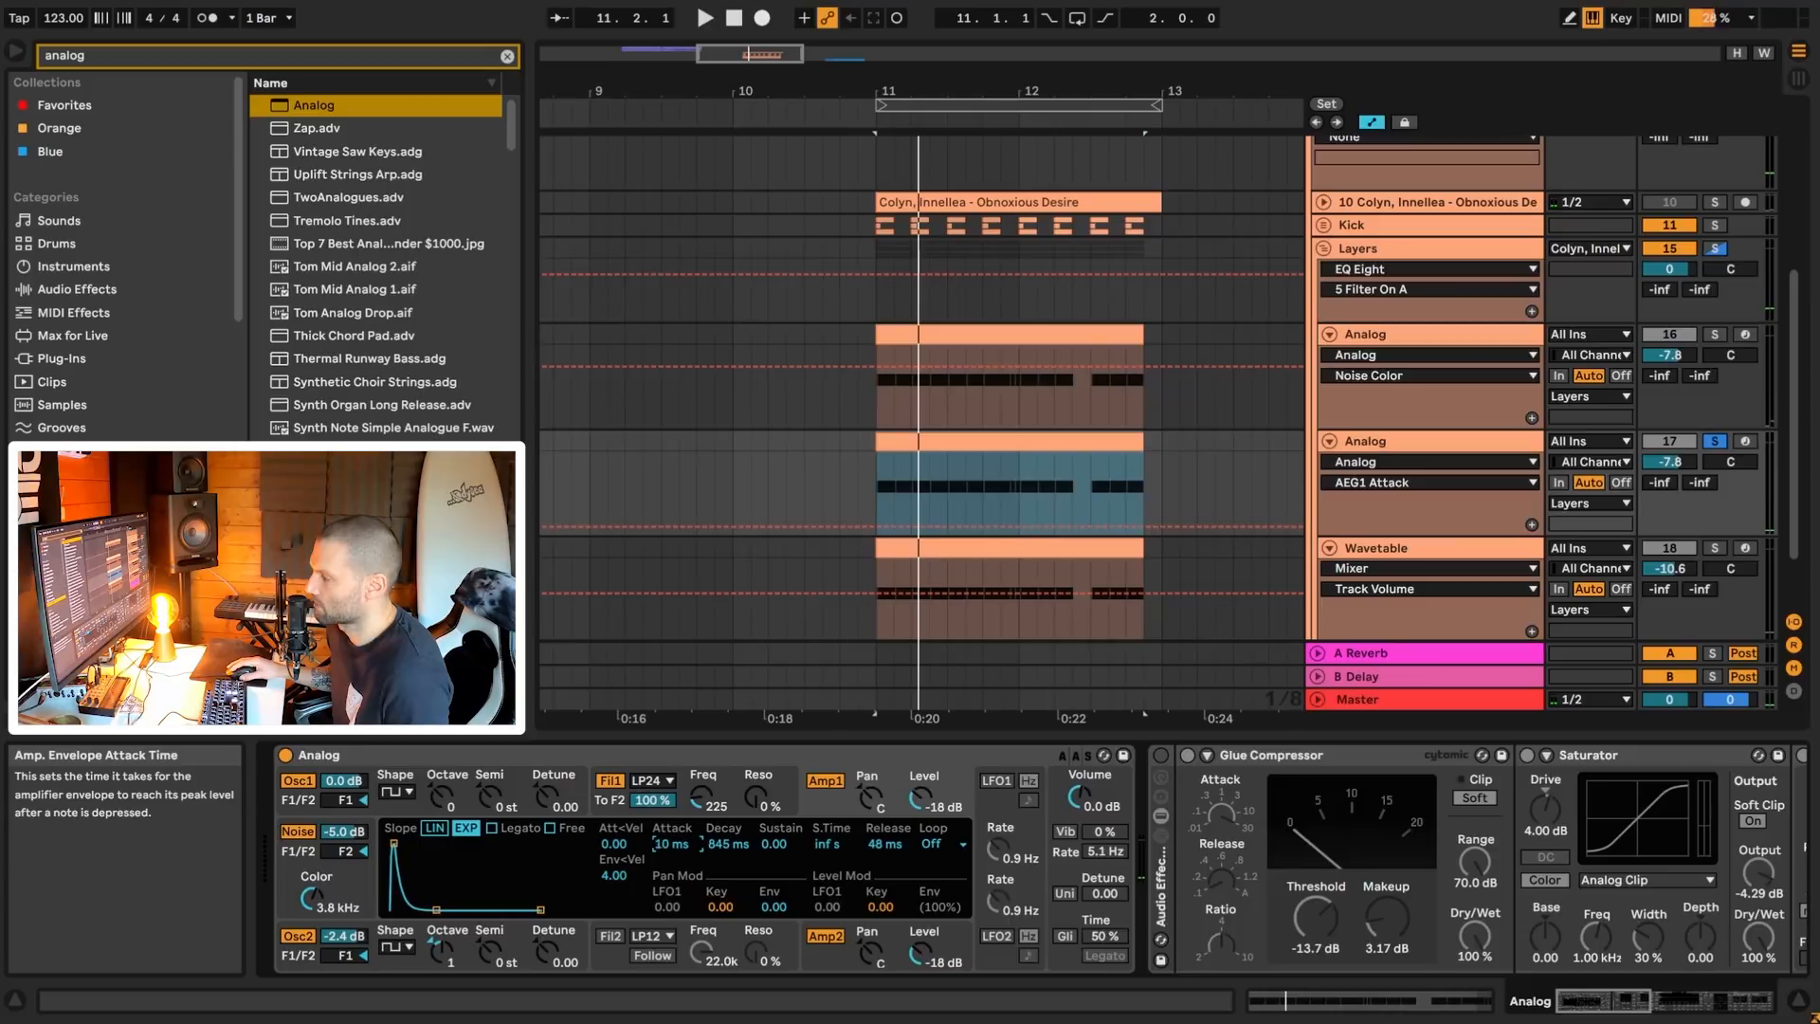
{"action": "left_click_drag", "start_coordinate": [667, 841], "coordinate": [726, 860]}
{"action": "key", "text": "space"}
{"action": "key", "text": "space"}
{"action": "key", "text": "space"}
{"action": "key", "text": "space"}
{"action": "key", "text": "space"}
{"action": "key", "text": "space"}
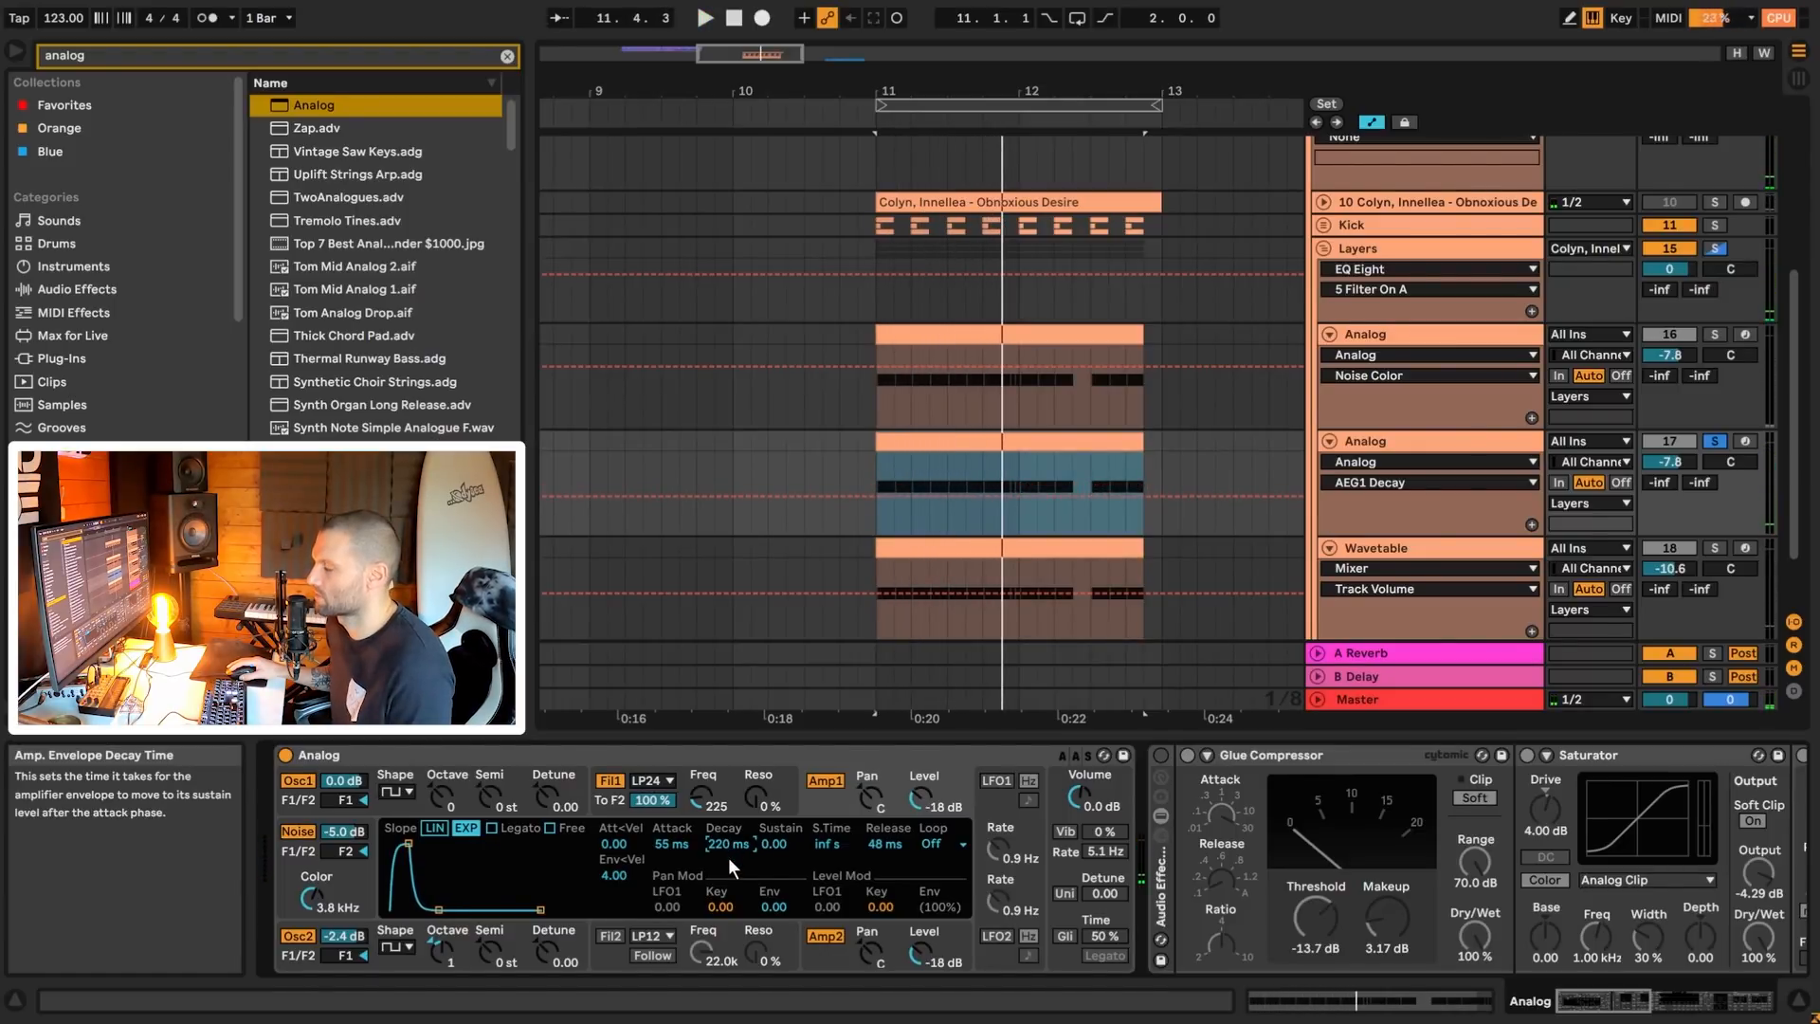
{"action": "key", "text": "ctrl+z"}
- Set Amp2's envelope on track 17 to a 55 ms attack, a 265 ms decay and 0.00 sustain while the loop plays
{"action": "key", "text": "space"}
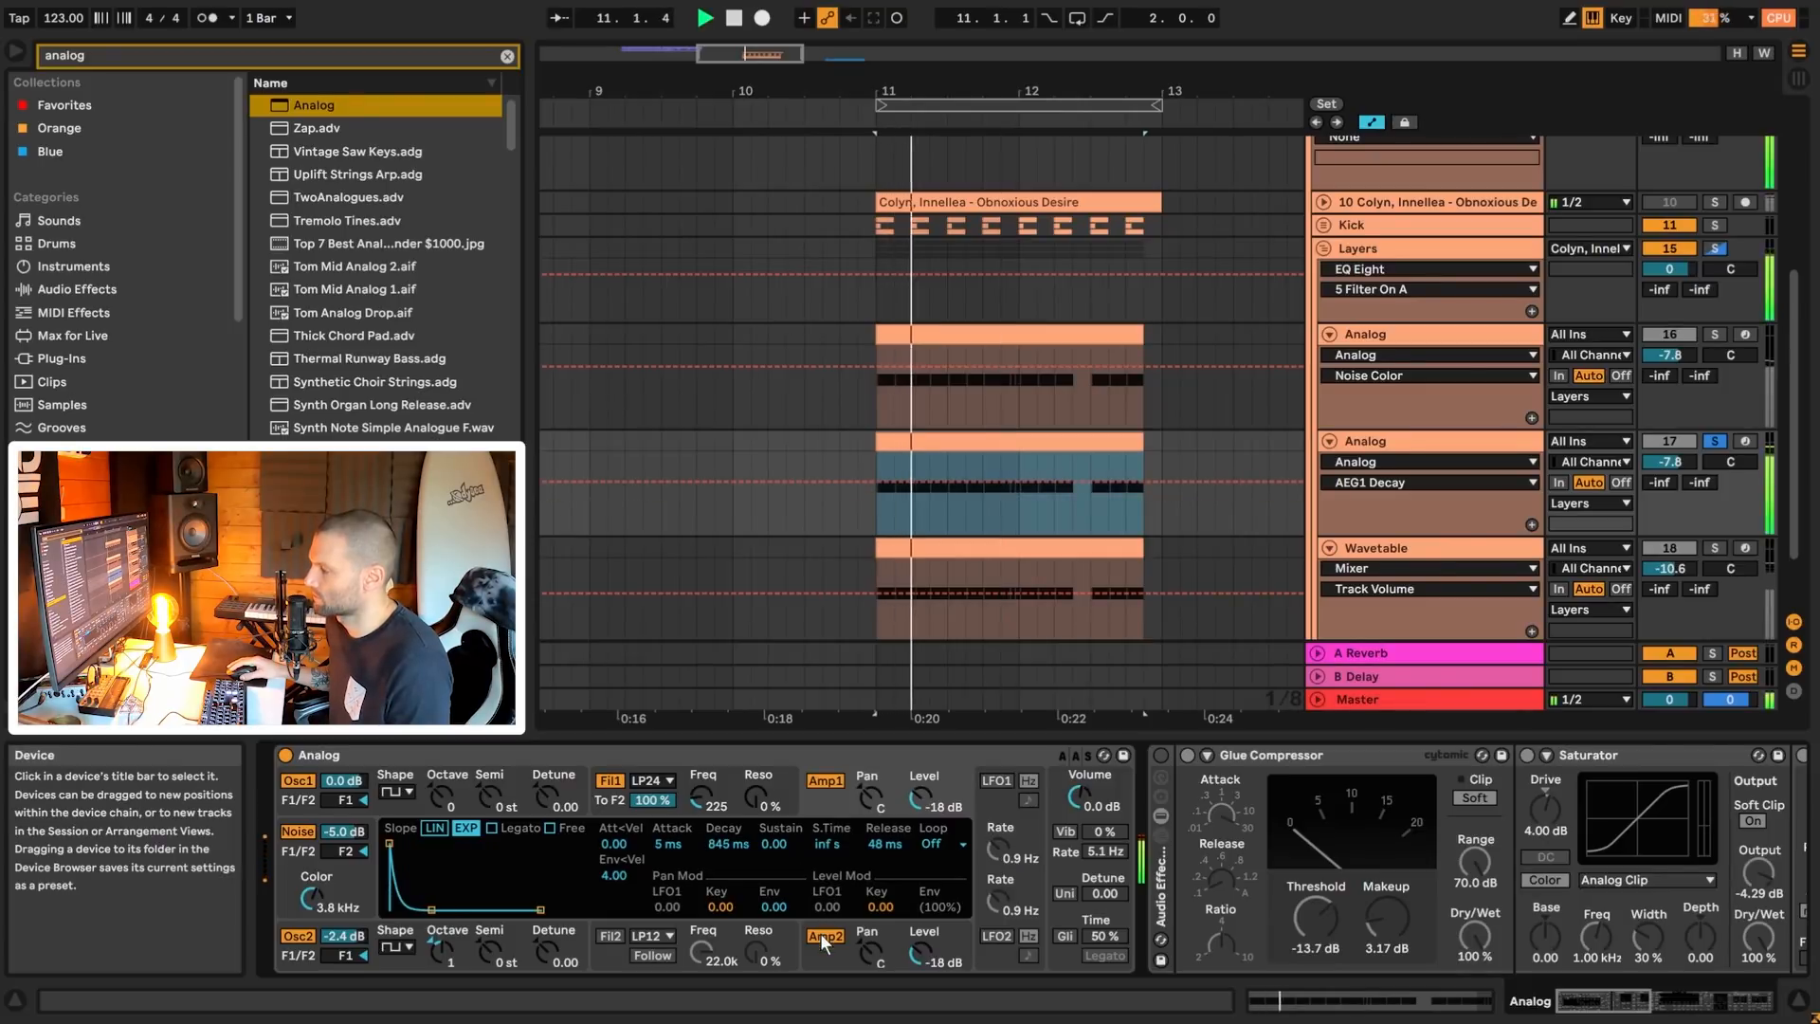
{"action": "left_click", "coordinate": [823, 937]}
{"action": "left_click_drag", "start_coordinate": [520, 877], "coordinate": [523, 914]}
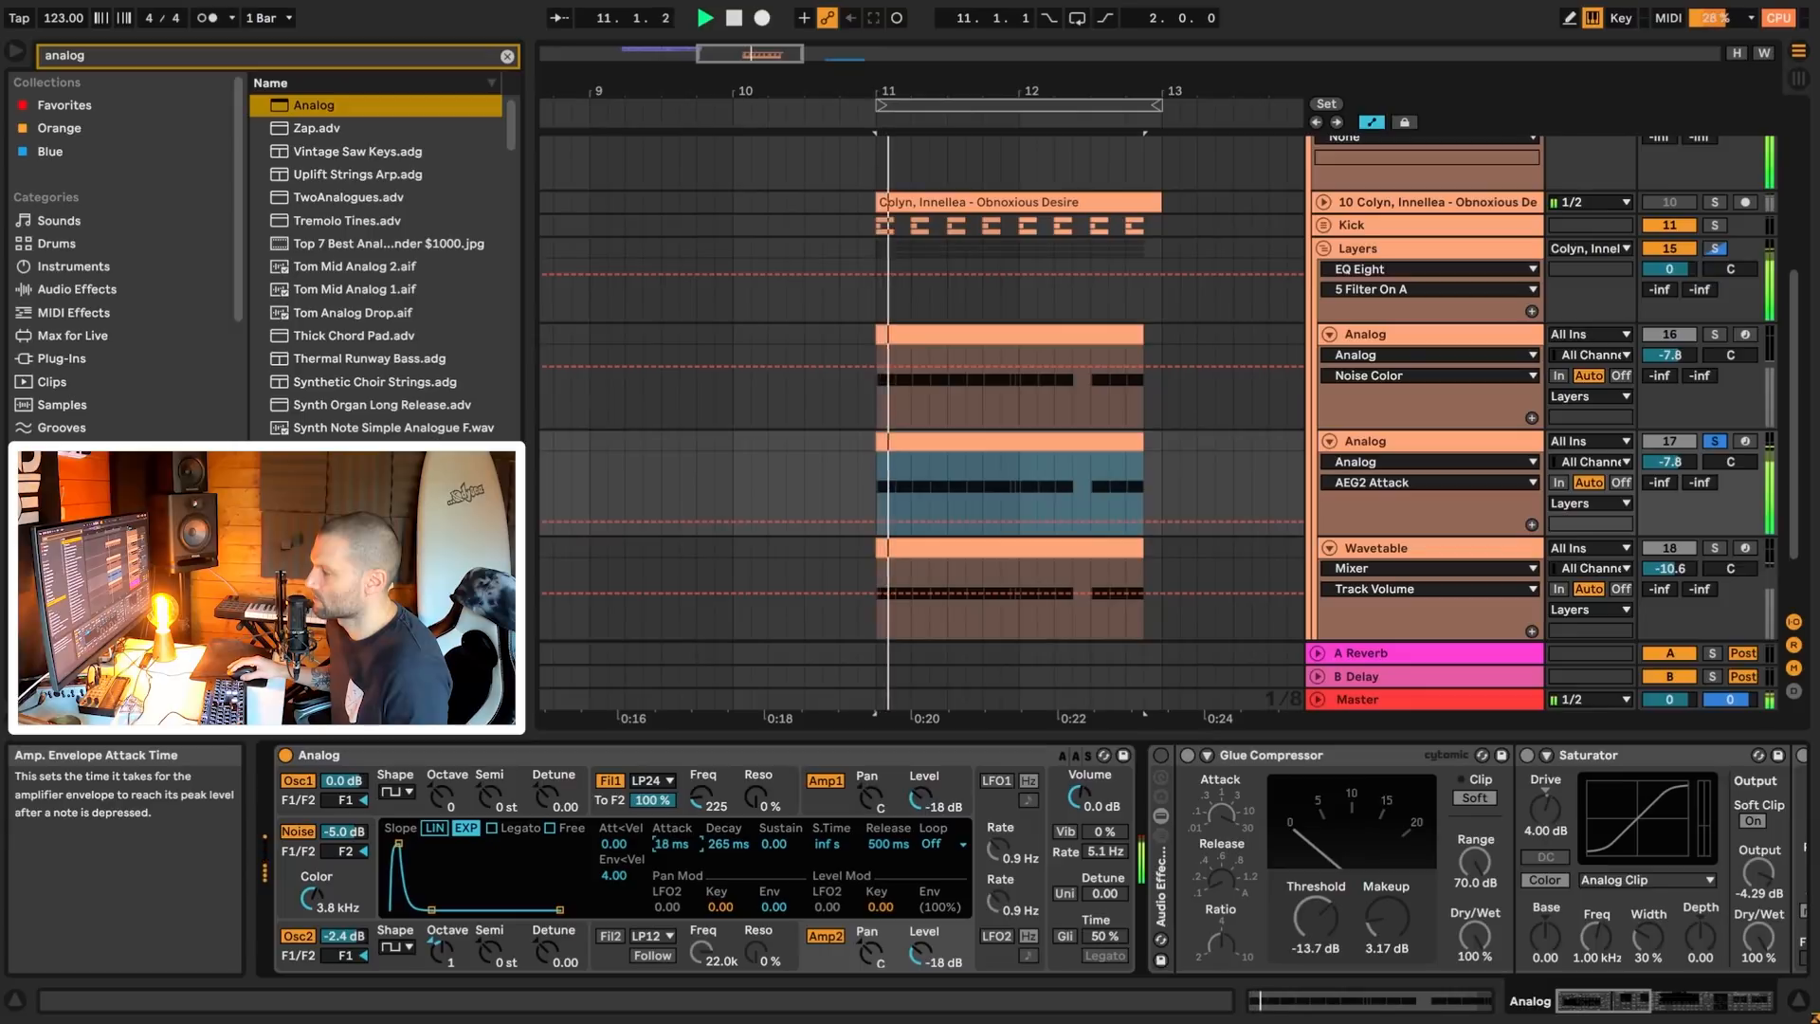
{"action": "left_click_drag", "start_coordinate": [671, 843], "coordinate": [672, 817]}
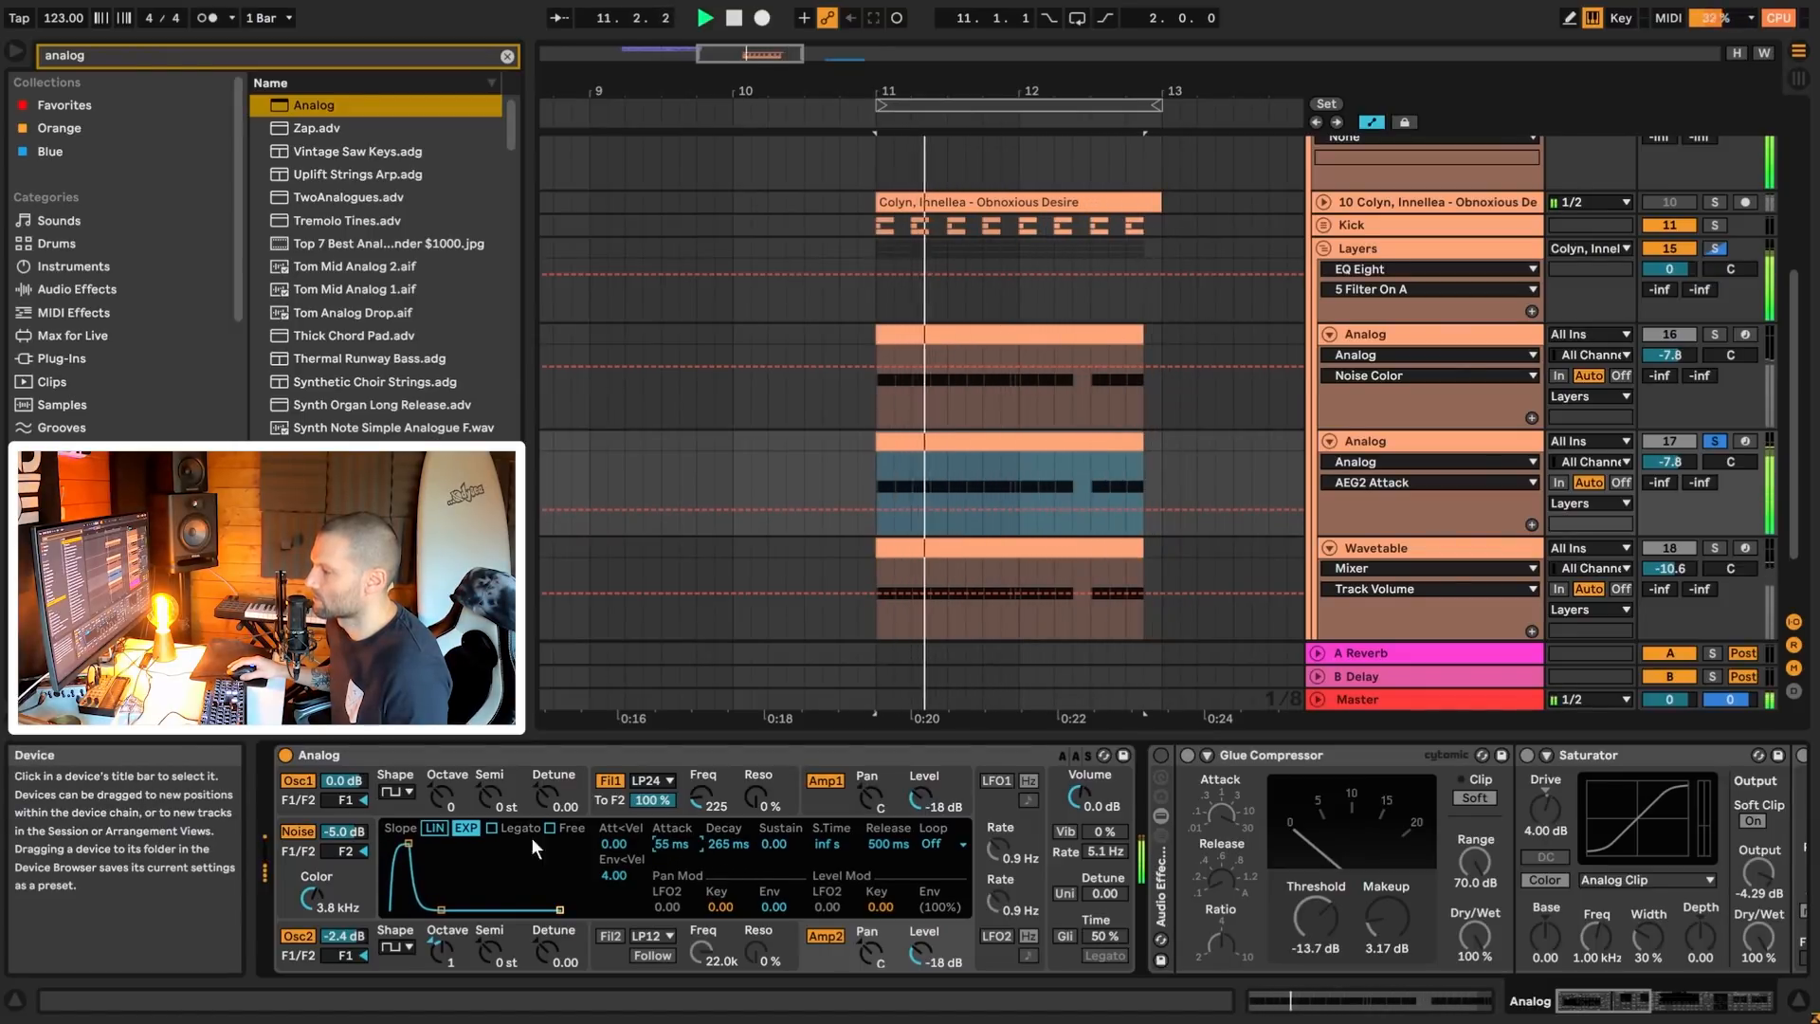
{"action": "key", "text": "space"}
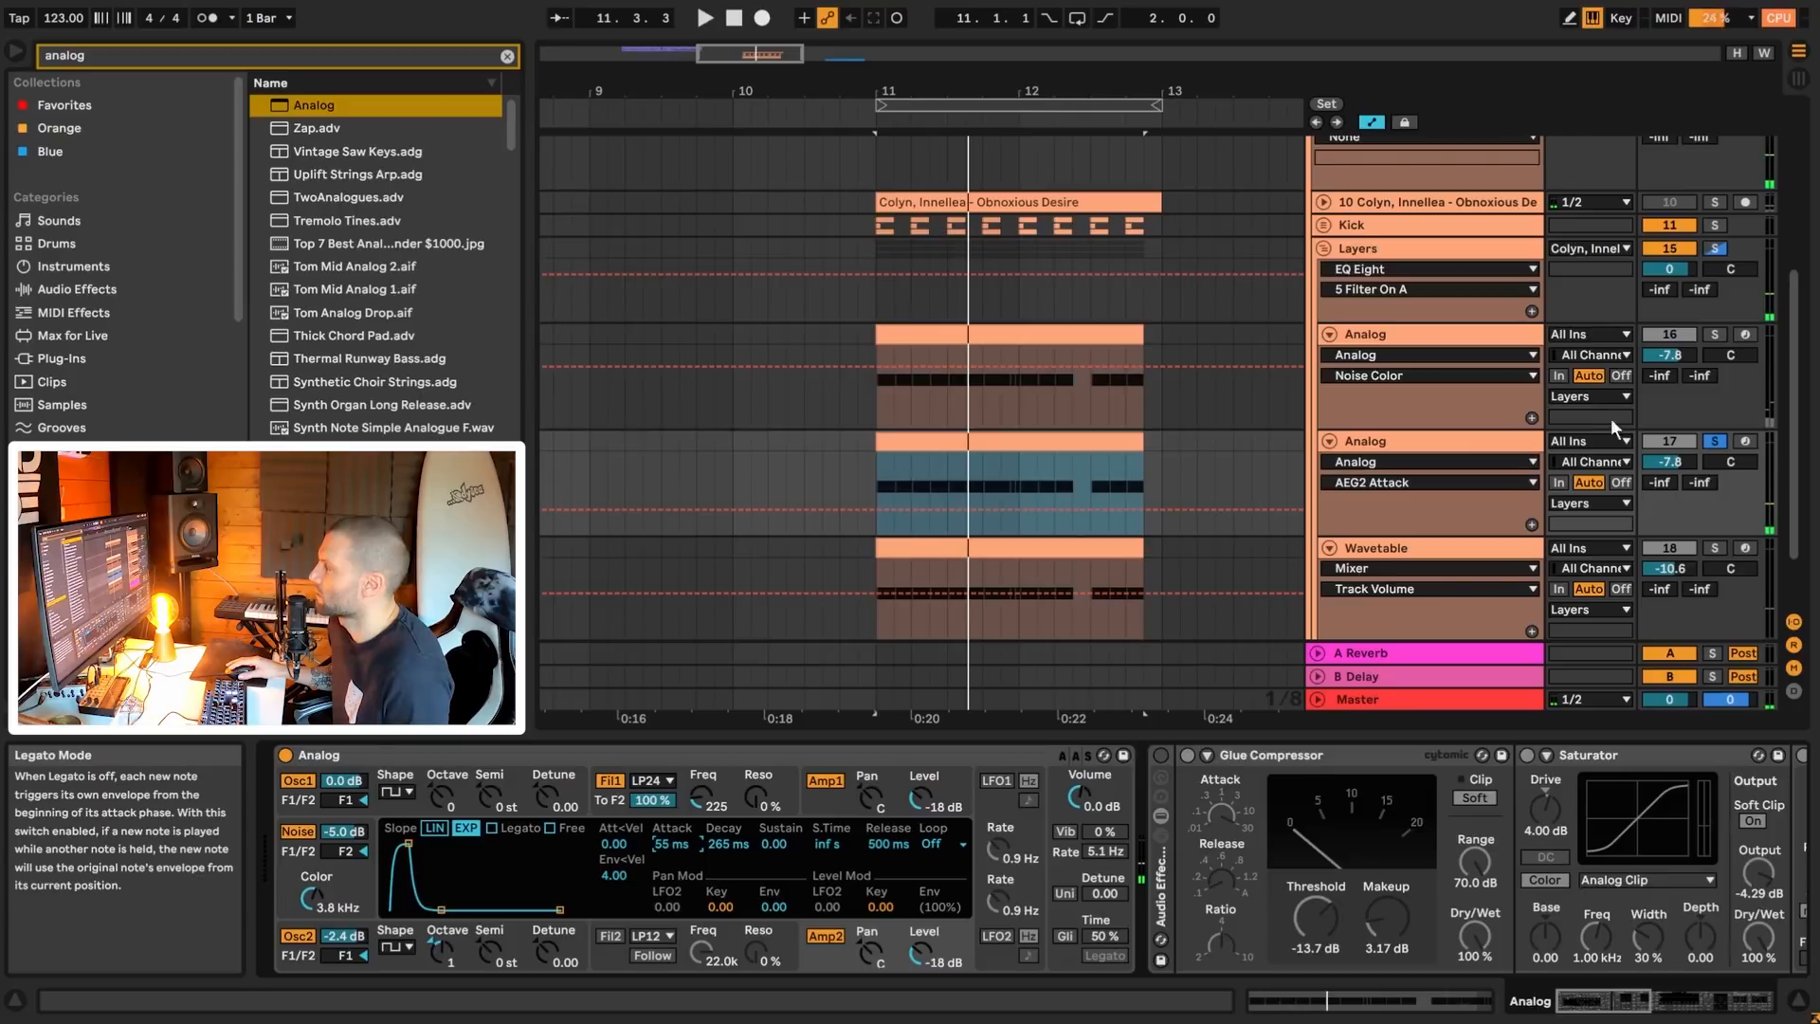
- Compare with Amp2's envelope on track 16, set its decay on track 17 to 206 ms, and play the loop
{"action": "left_click", "coordinate": [1397, 442]}
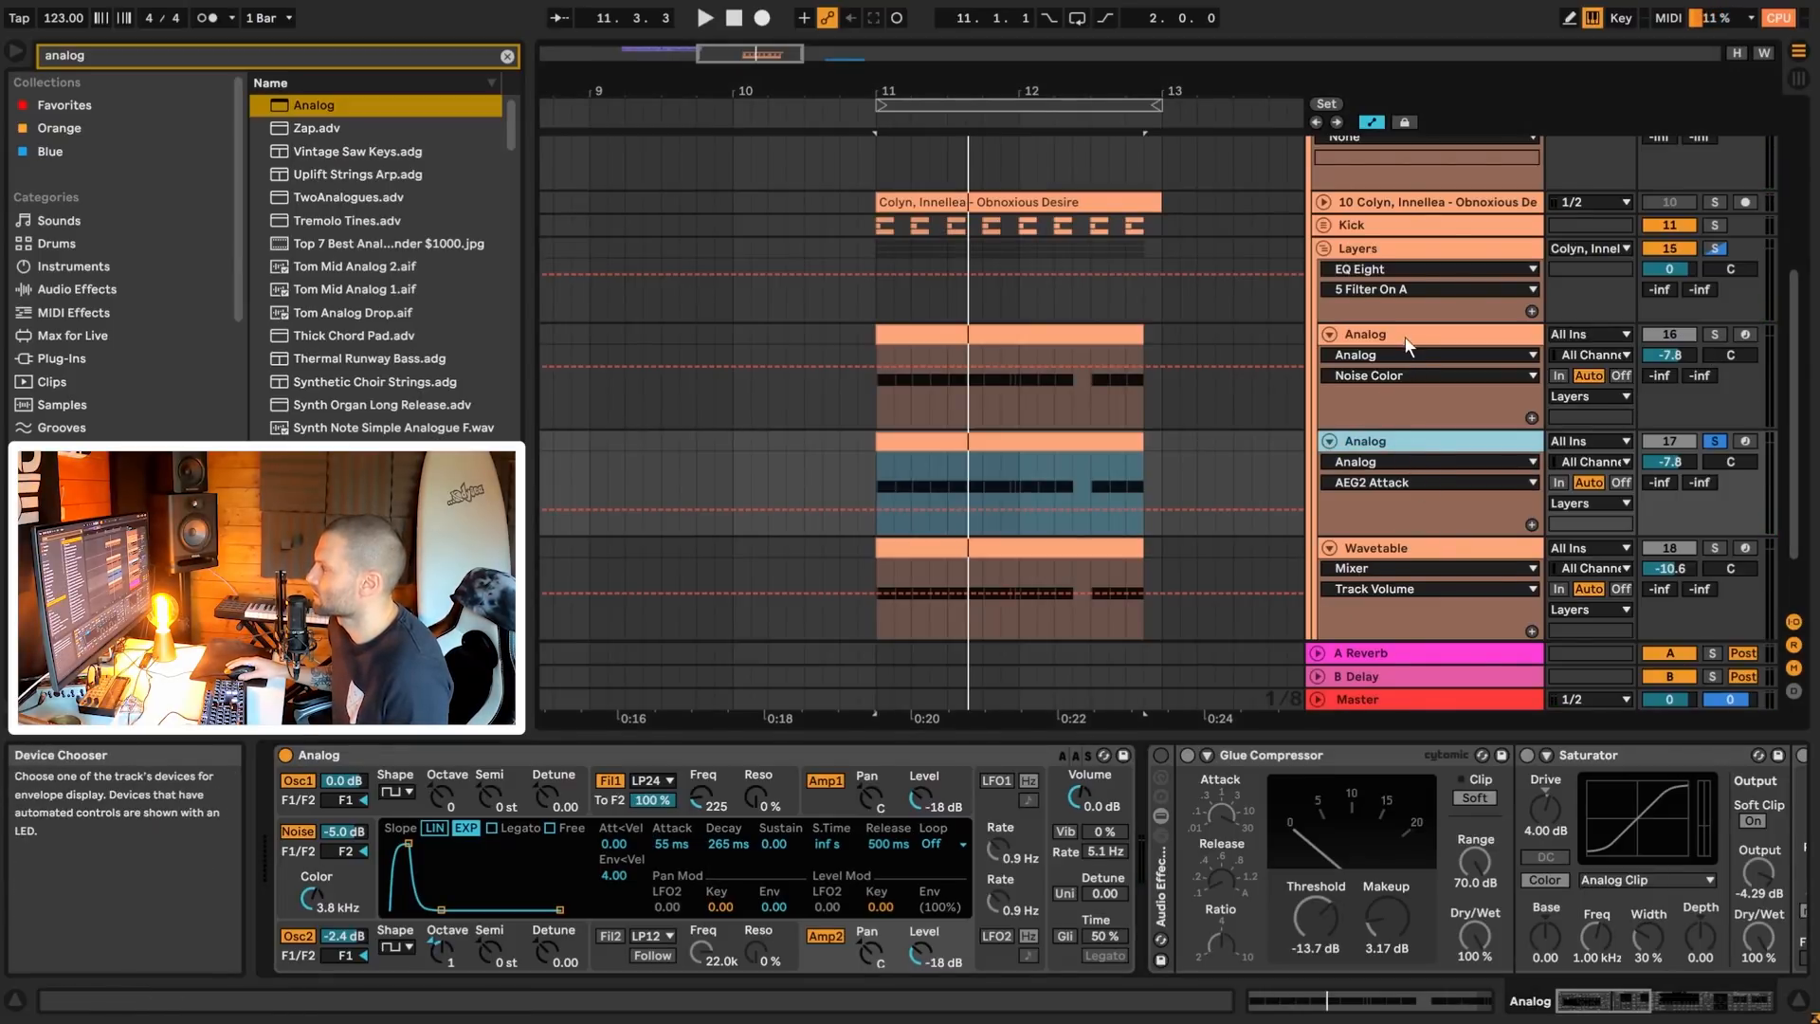
{"action": "left_click", "coordinate": [1404, 336]}
{"action": "left_click", "coordinate": [1395, 443]}
{"action": "left_click", "coordinate": [728, 843]}
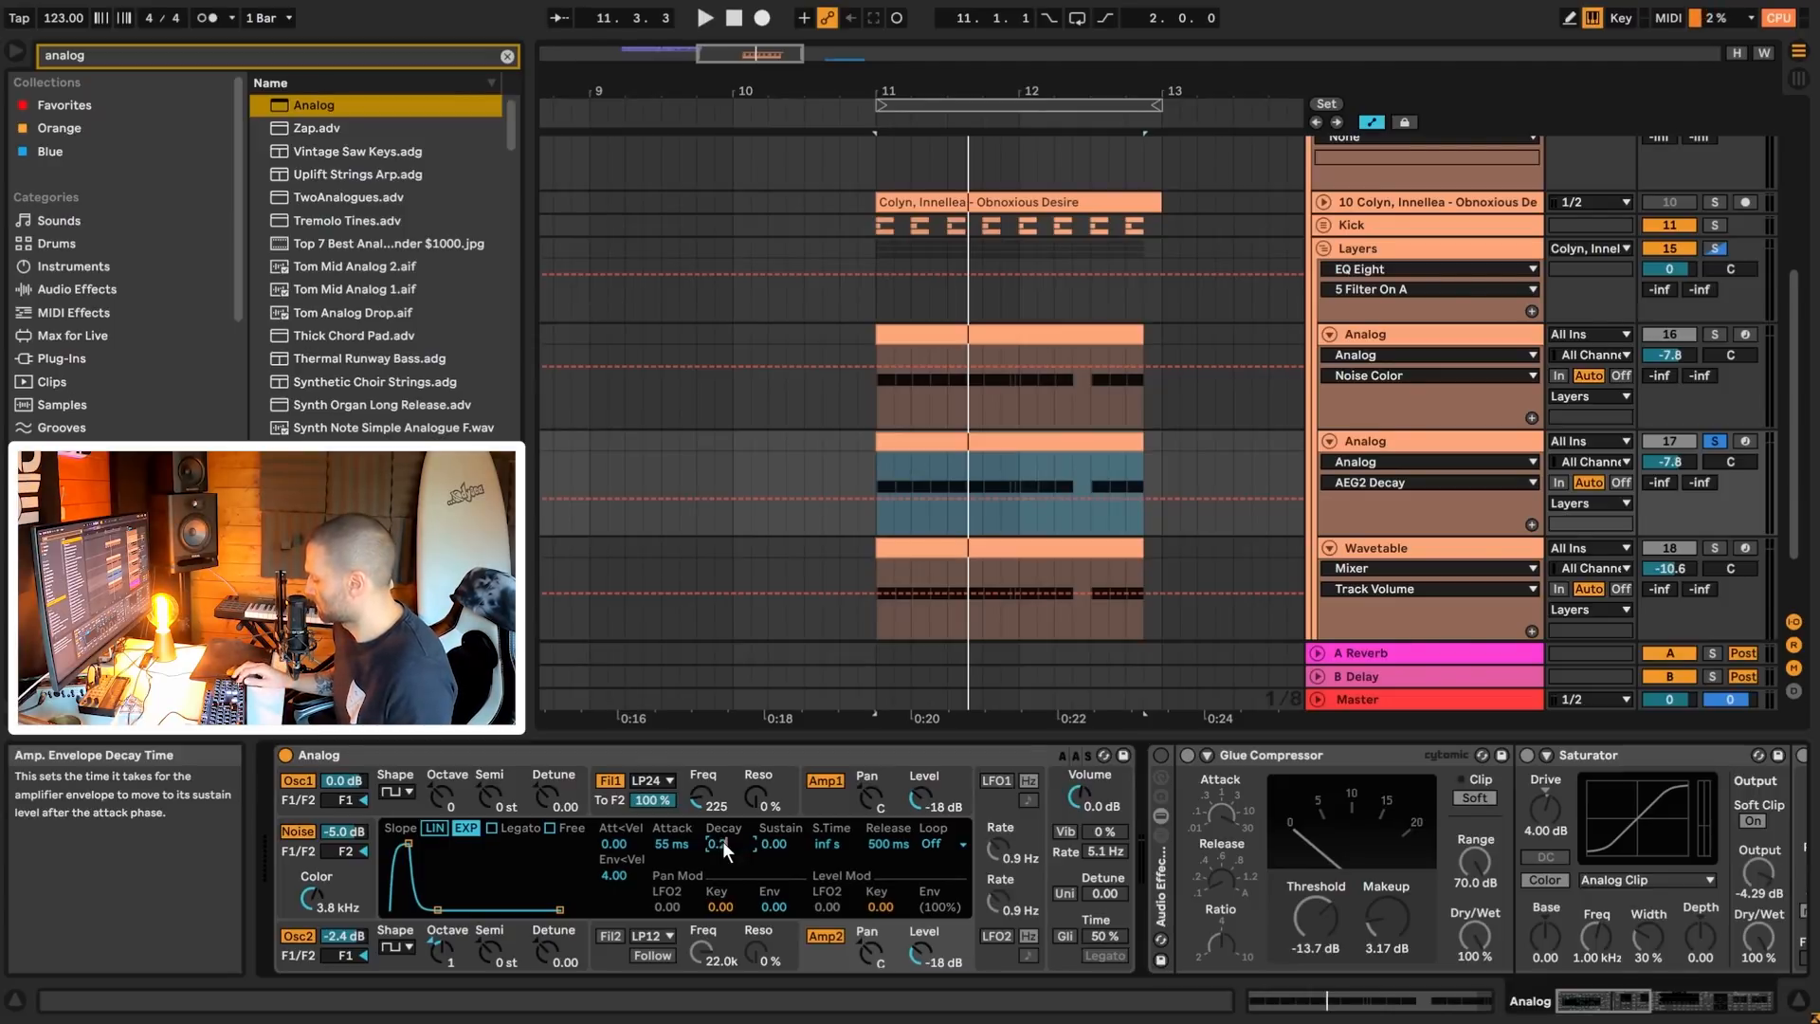
{"action": "key", "text": "space"}
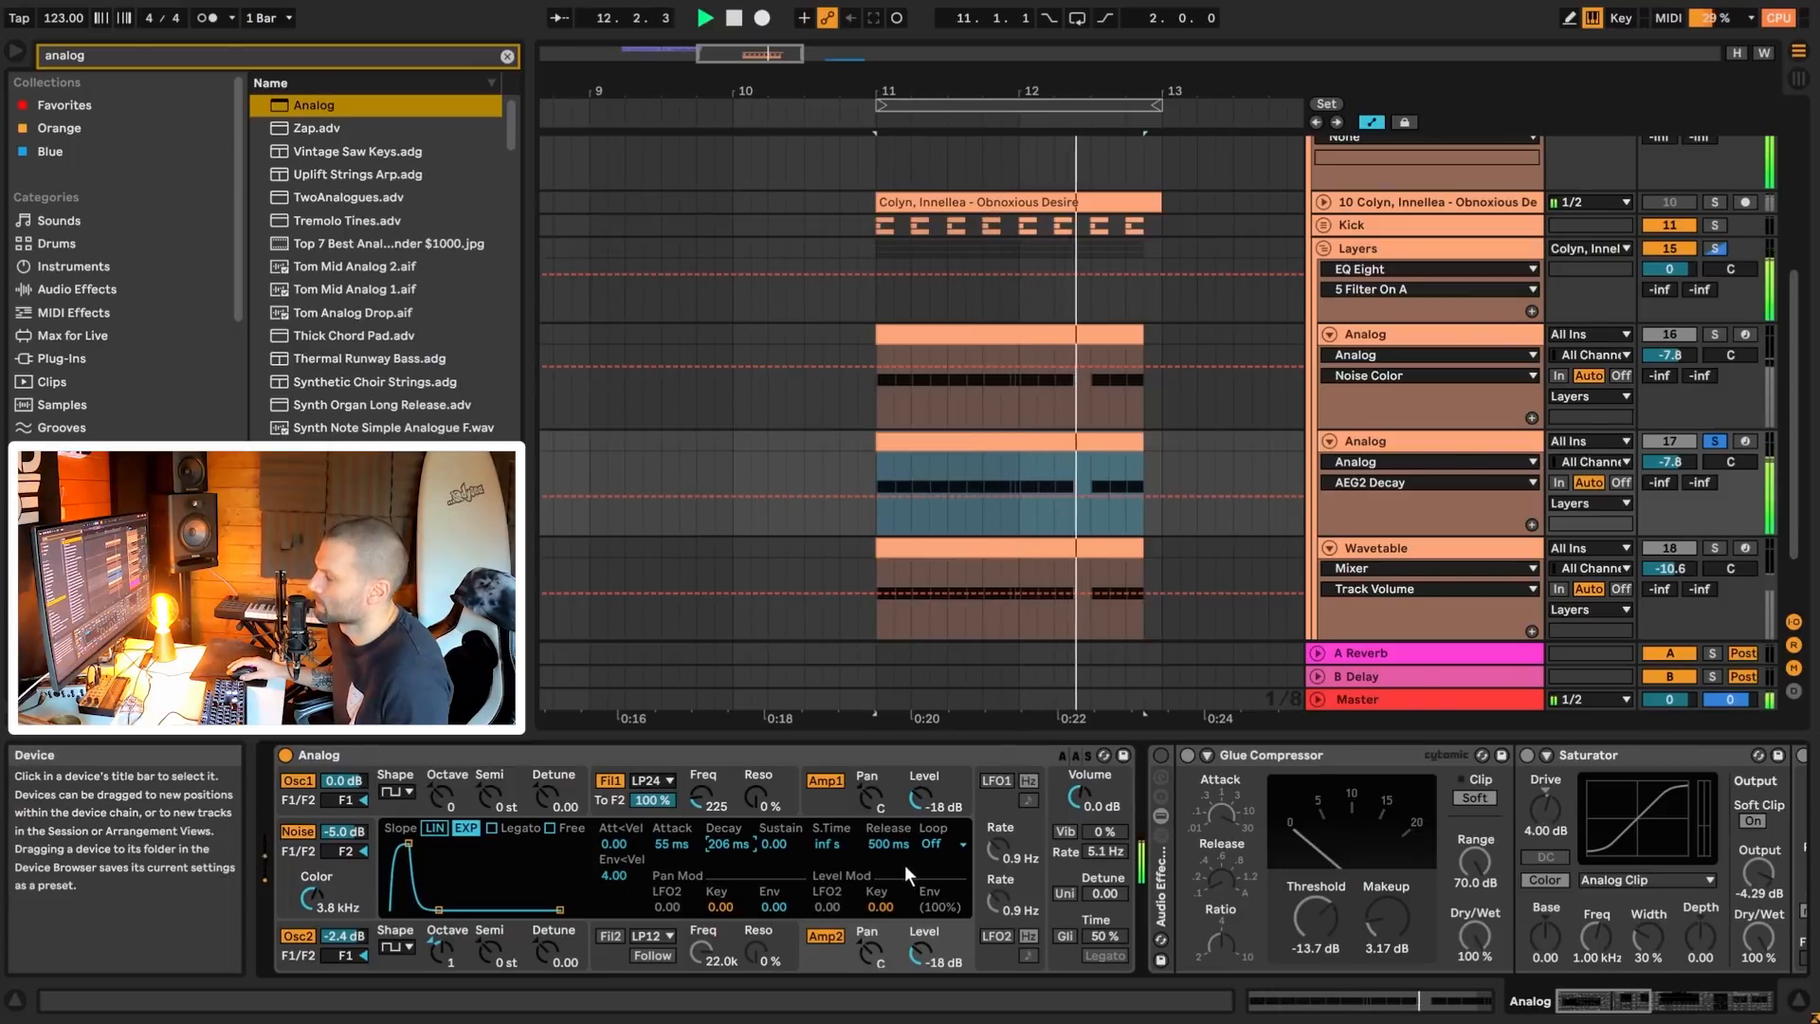
{"action": "key", "text": "space"}
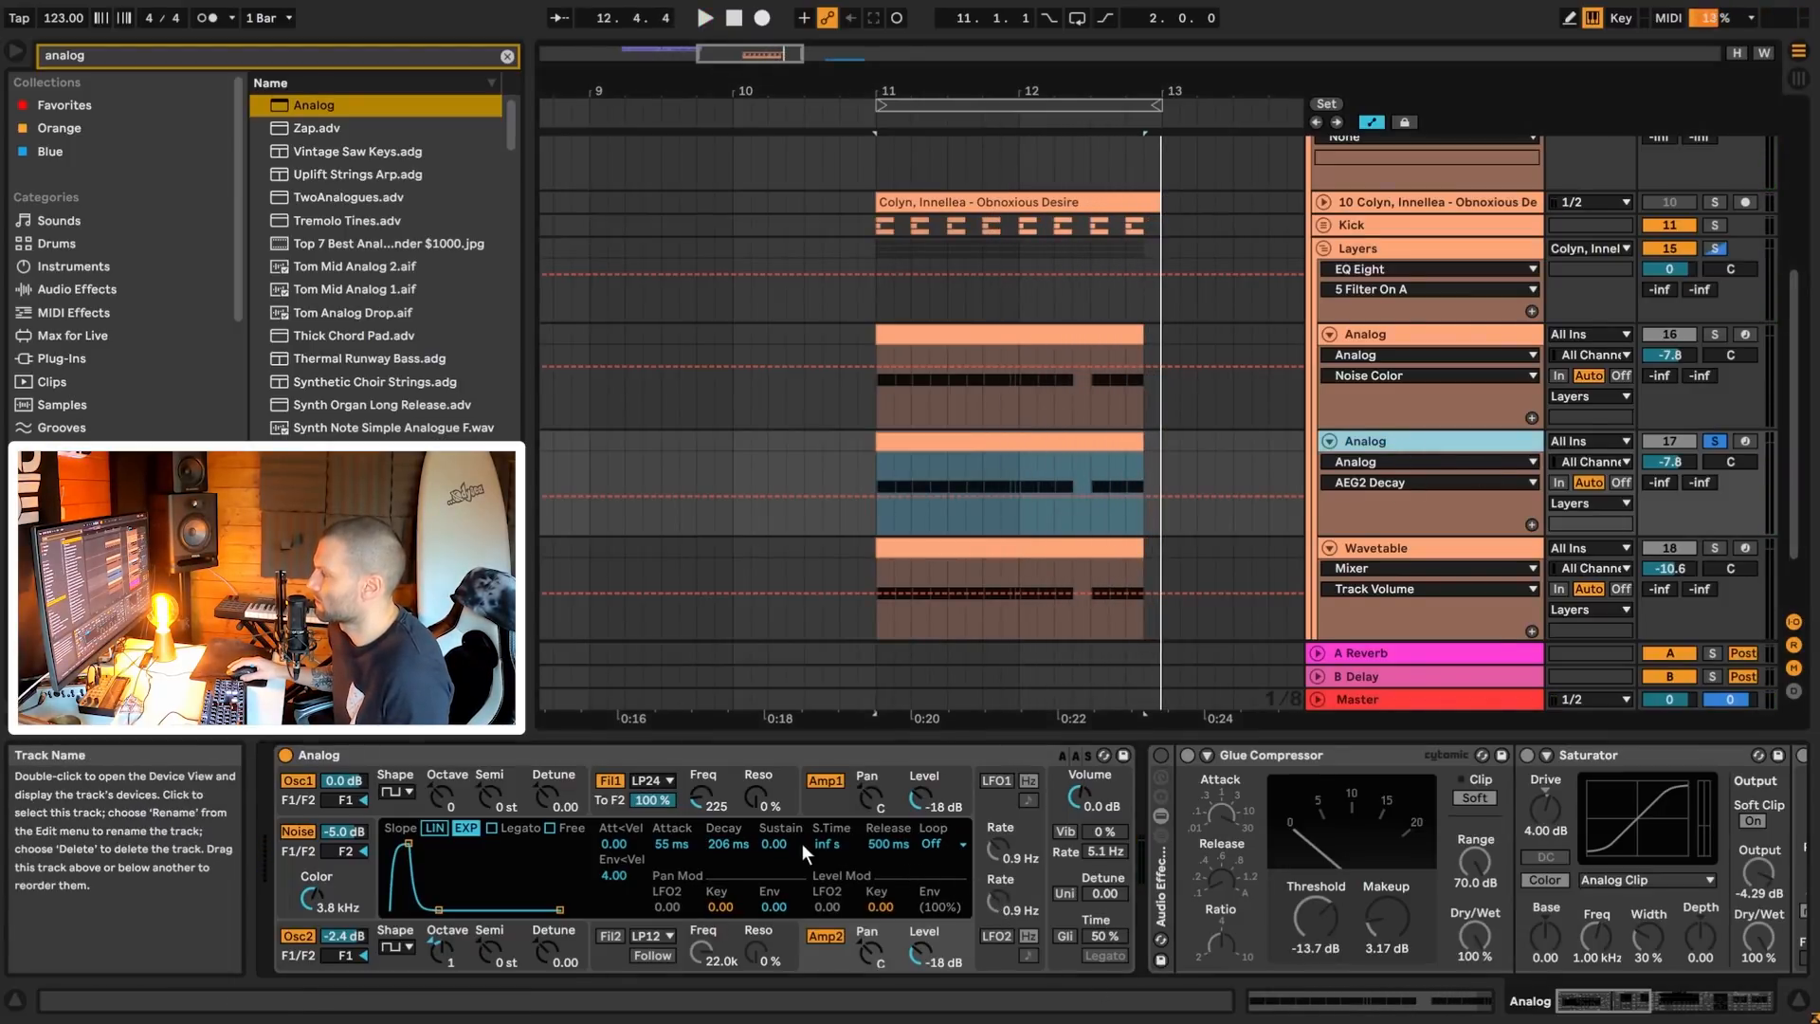
- Switch on the Audio Effect Rack and its Glue Compressor on track 17, keeping the Saturator off
{"action": "left_click", "coordinate": [956, 762]}
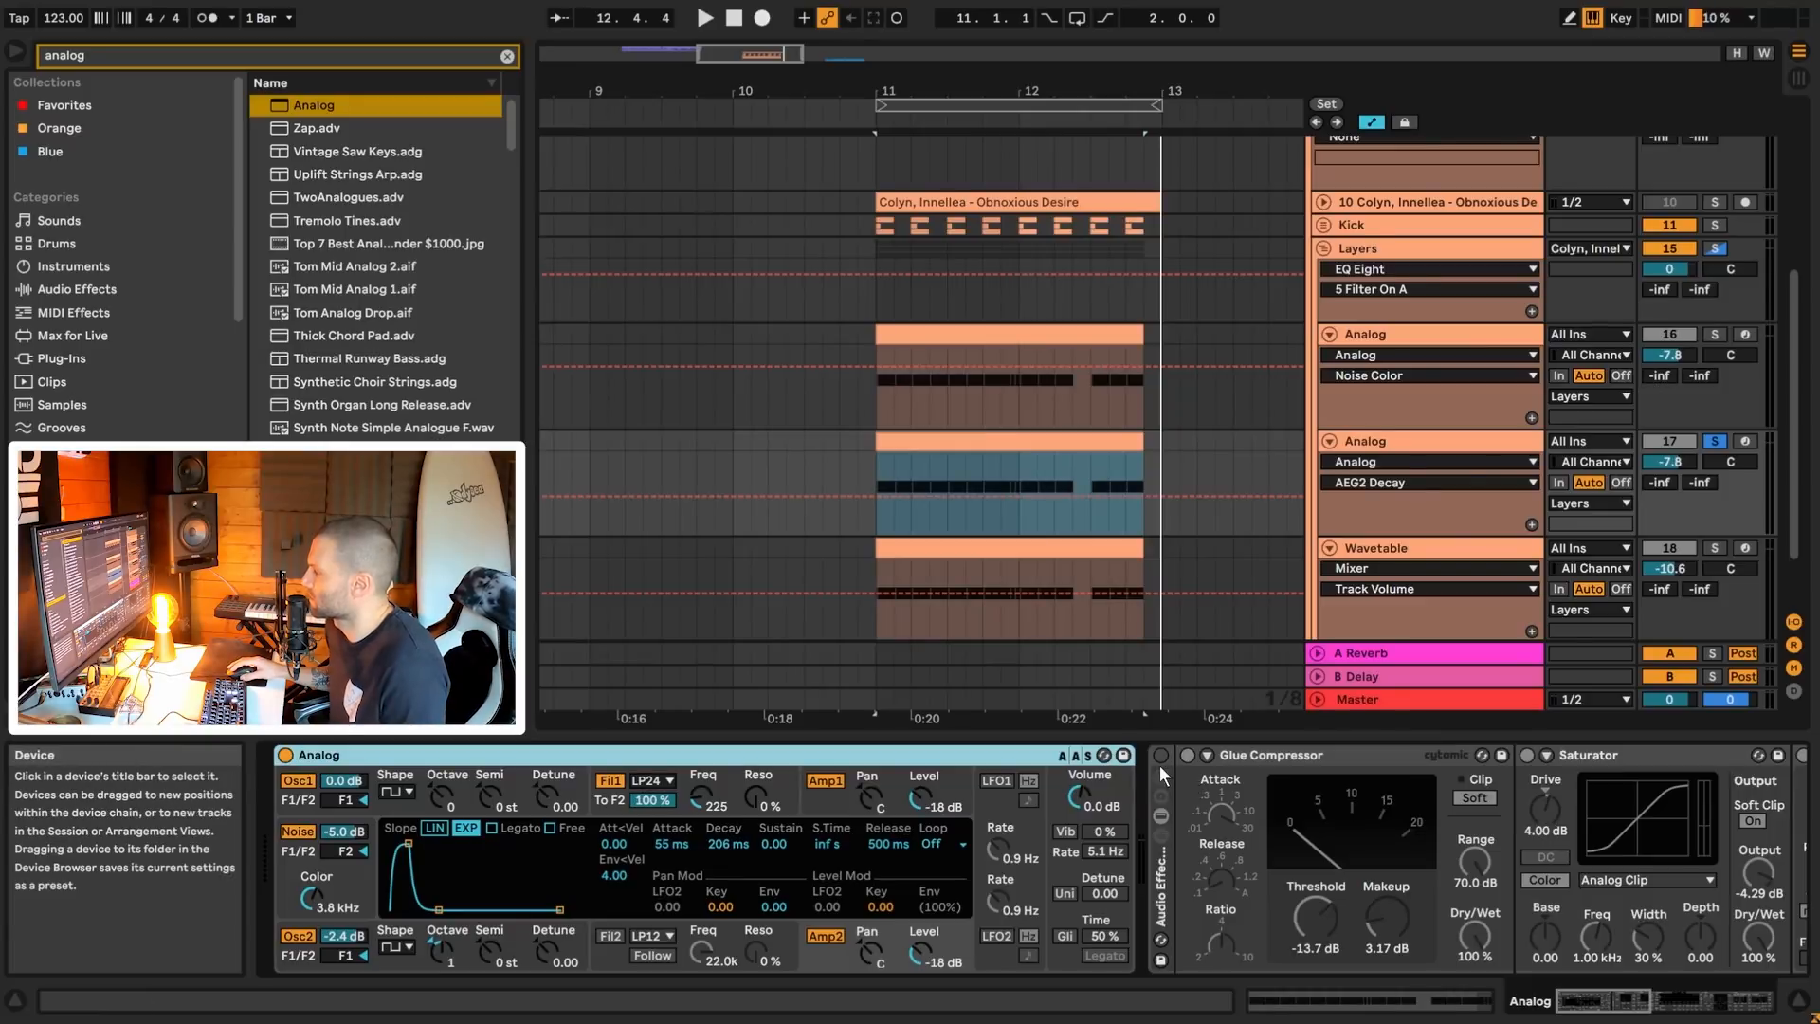
{"action": "mouse_move", "coordinate": [1626, 1005]}
{"action": "left_mouse_down"}
{"action": "mouse_move", "coordinate": [1676, 1002]}
{"action": "mouse_move", "coordinate": [1641, 1005]}
{"action": "left_mouse_up"}
{"action": "left_click", "coordinate": [928, 755]}
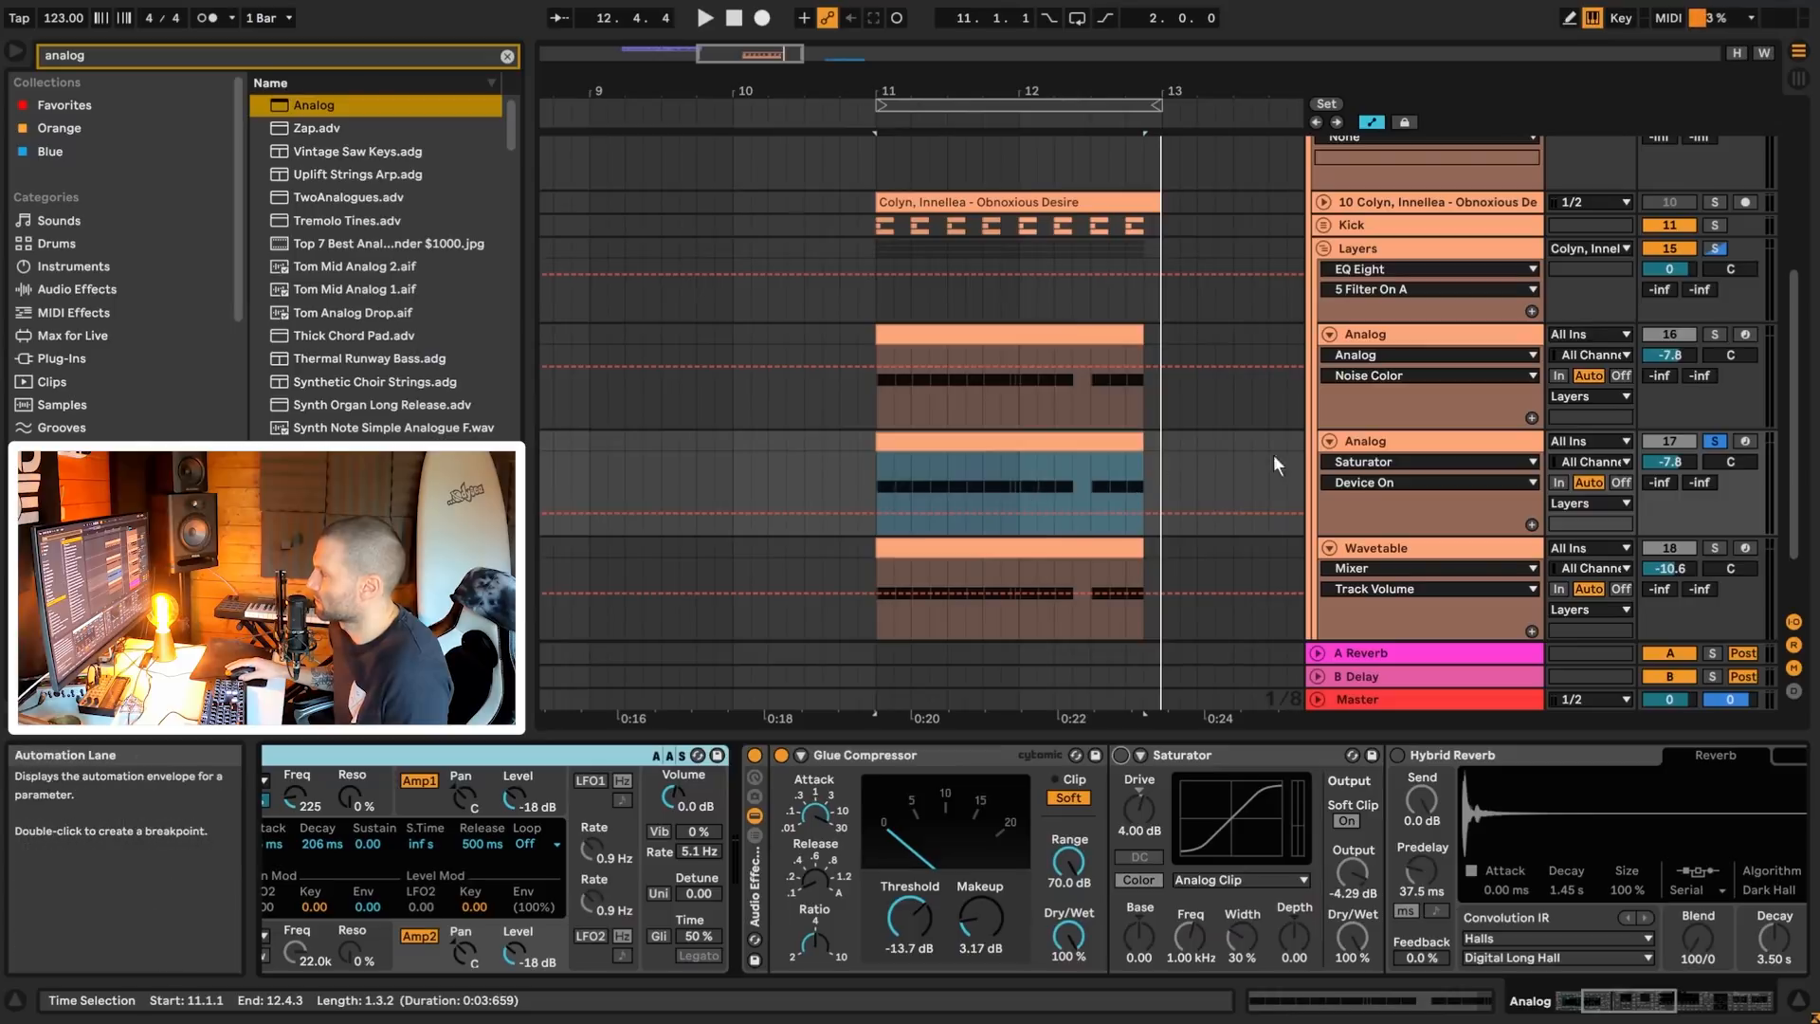
{"action": "left_click", "coordinate": [1050, 478]}
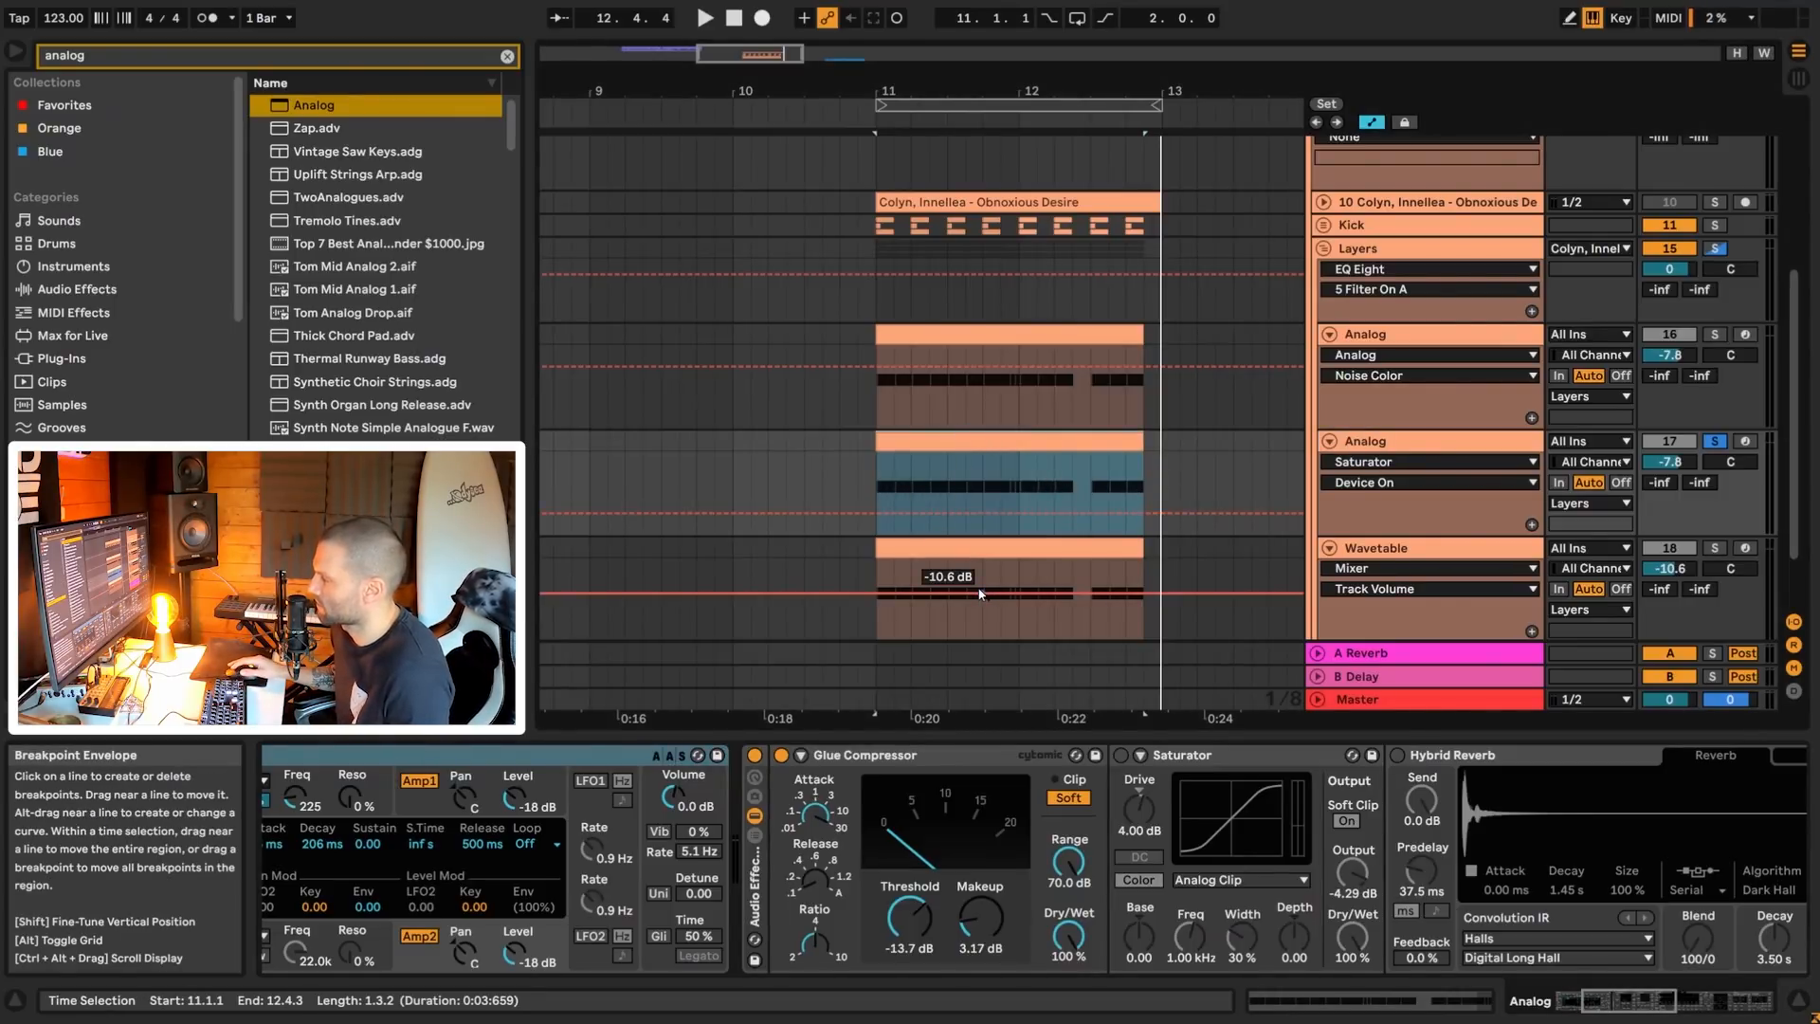
{"action": "left_click", "coordinate": [951, 759]}
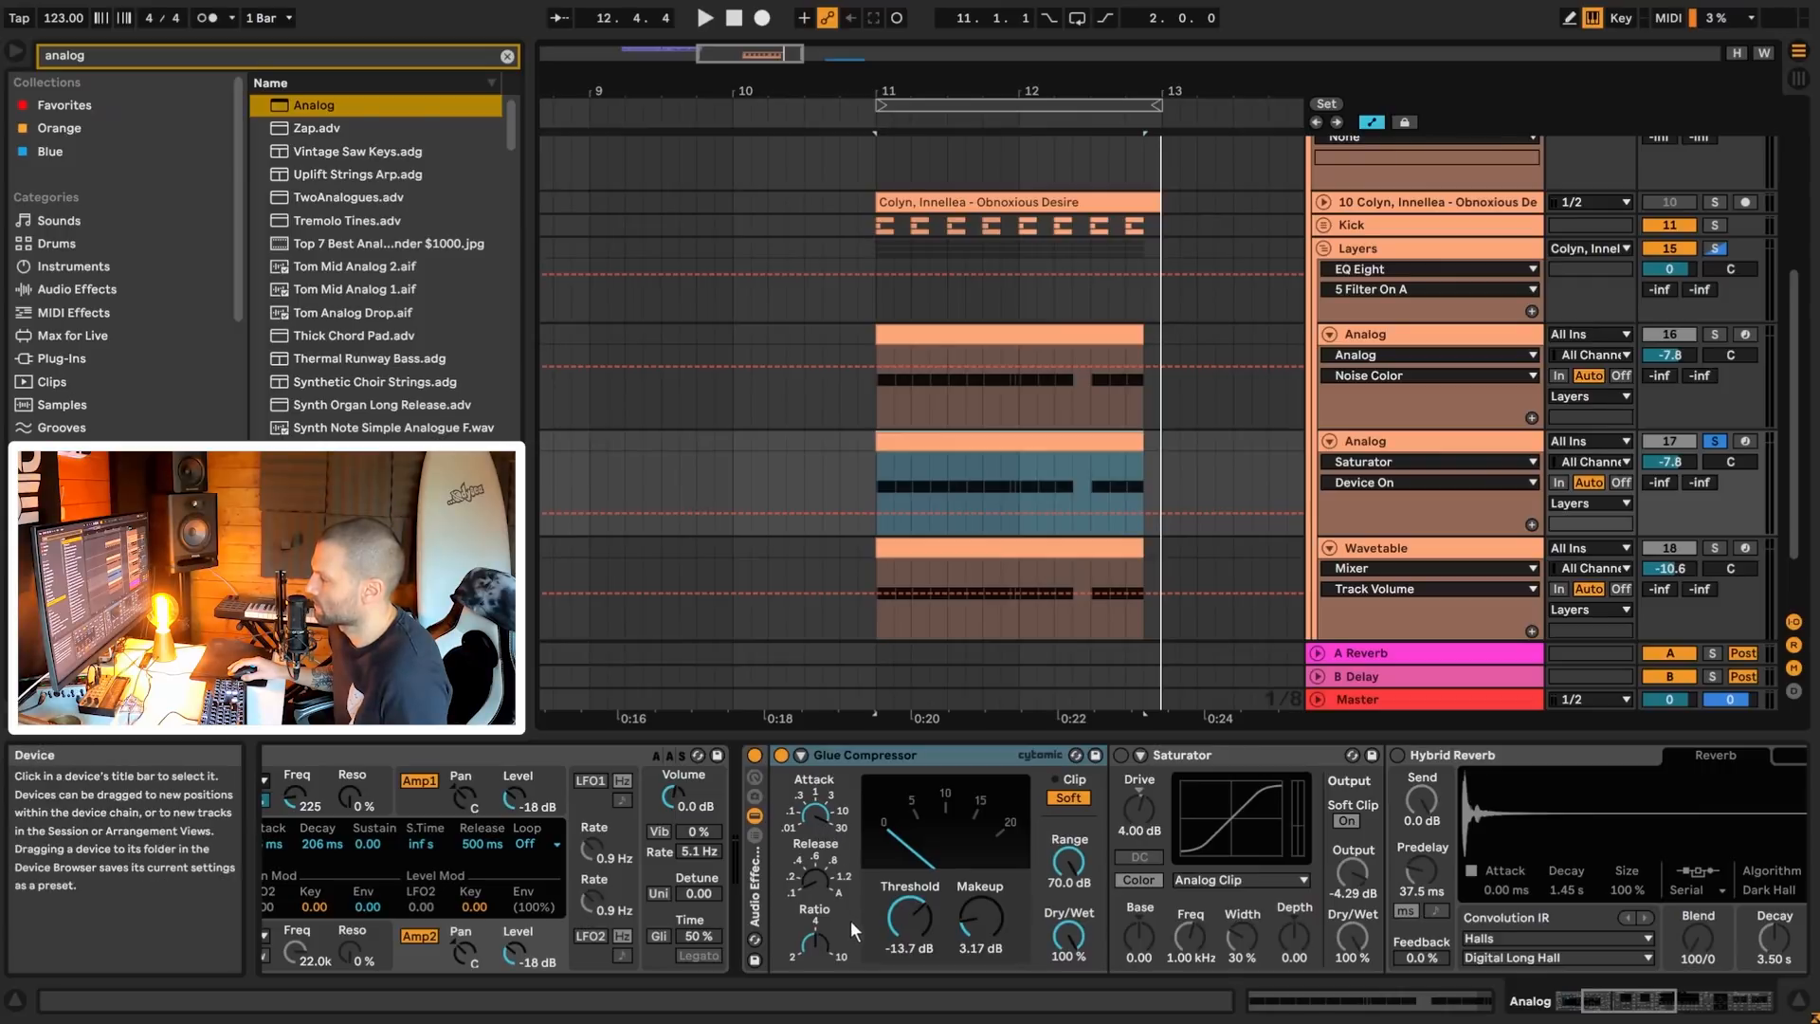
{"action": "key", "text": "space"}
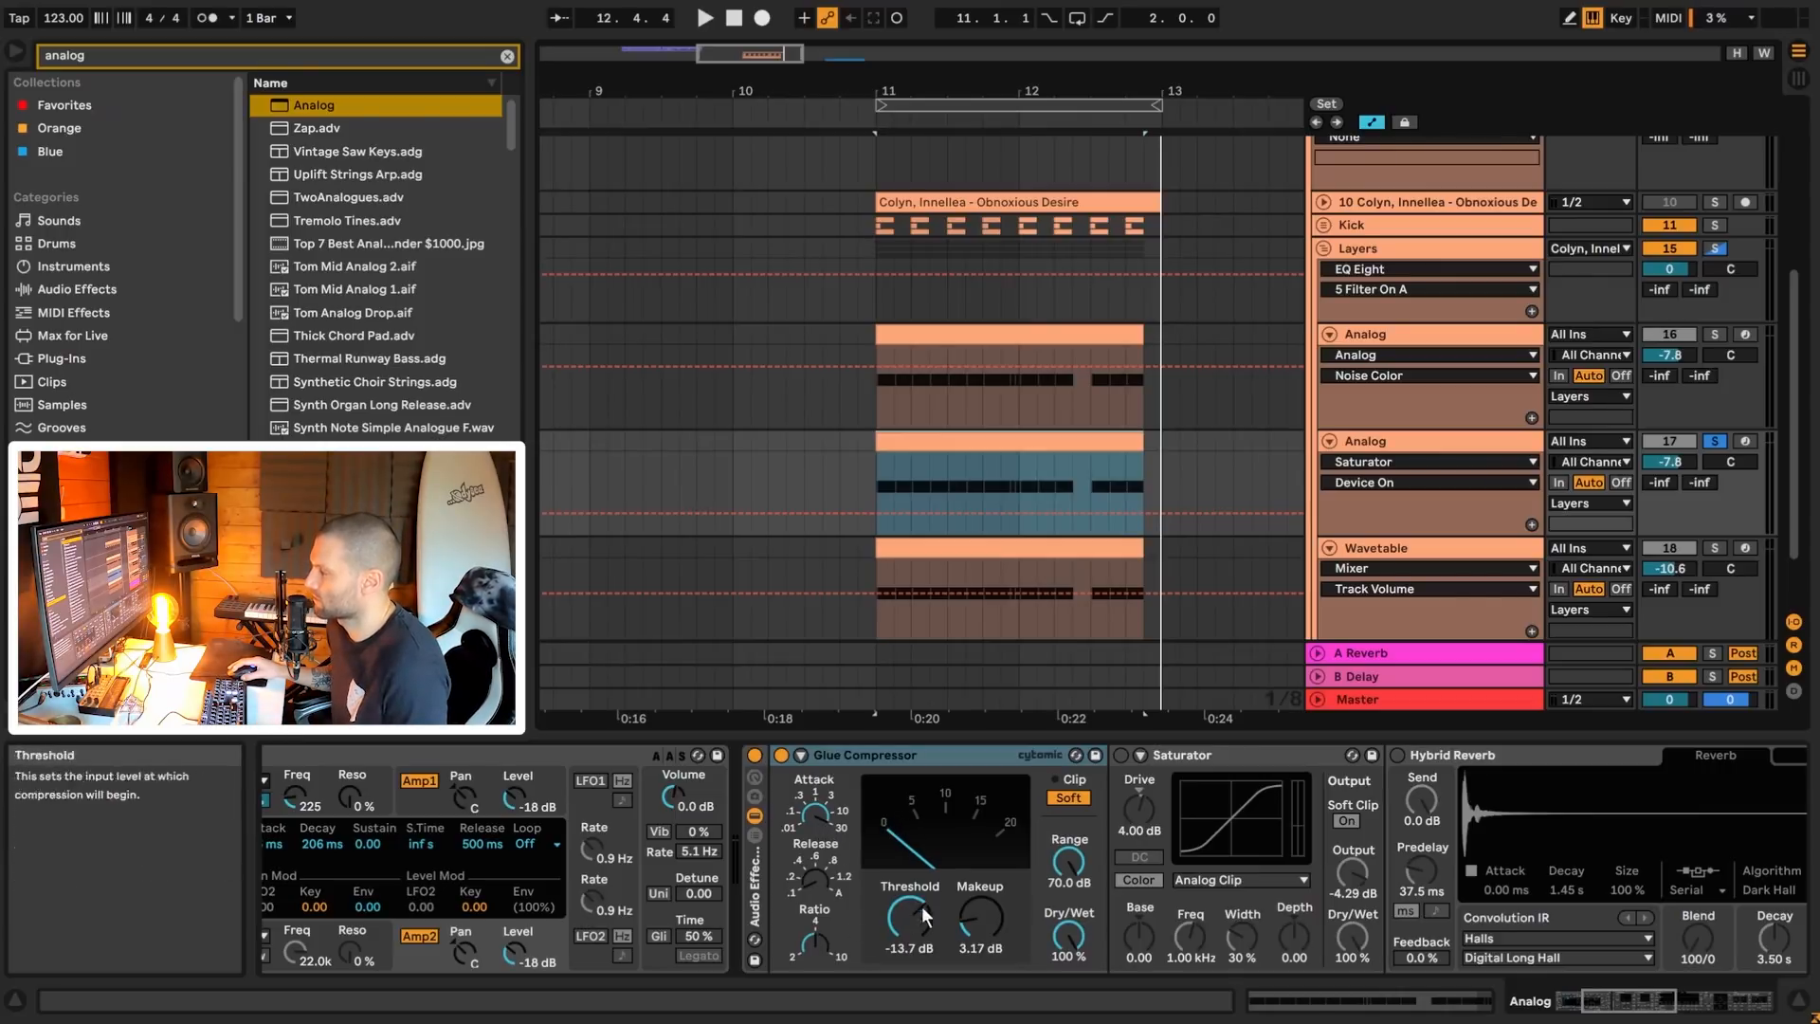
- Play the loop with track 17's Glue Compressor bypassed and active to compare its effect
{"action": "left_click", "coordinate": [780, 757]}
{"action": "key", "text": "space"}
{"action": "left_click", "coordinate": [780, 757]}
{"action": "key", "text": "space"}
{"action": "key", "text": "space"}
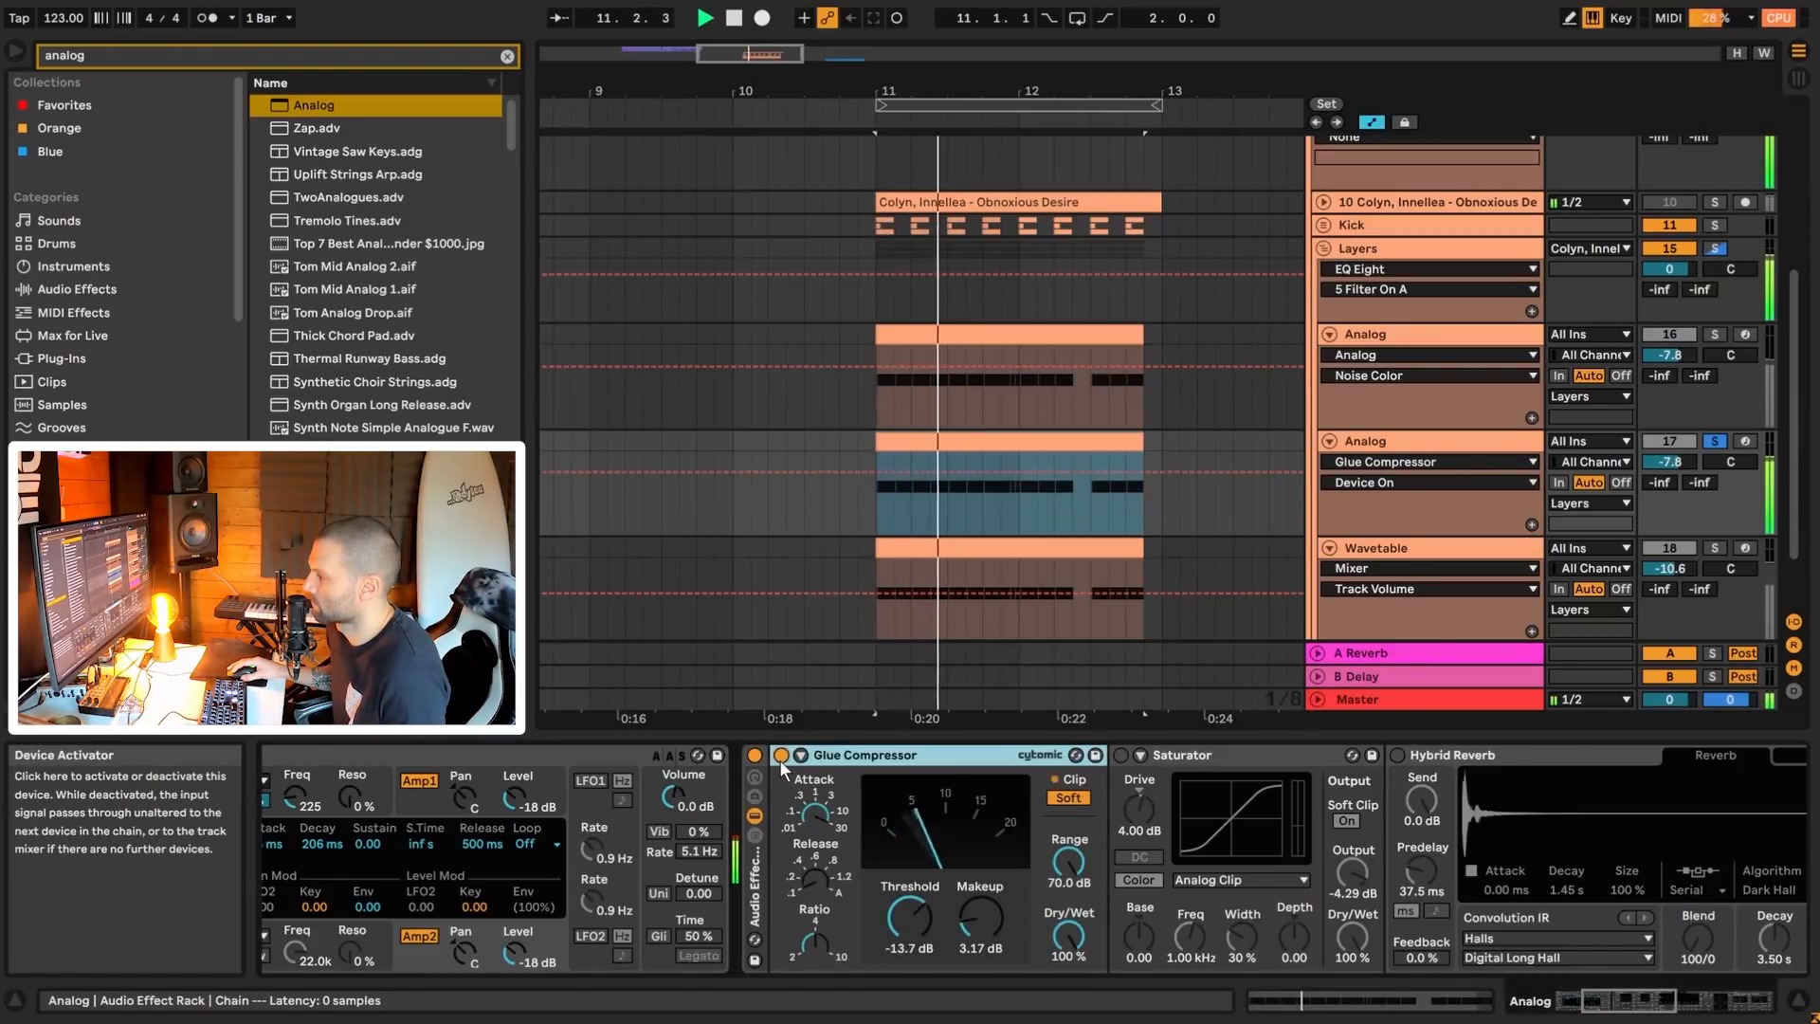
{"action": "key", "text": "space"}
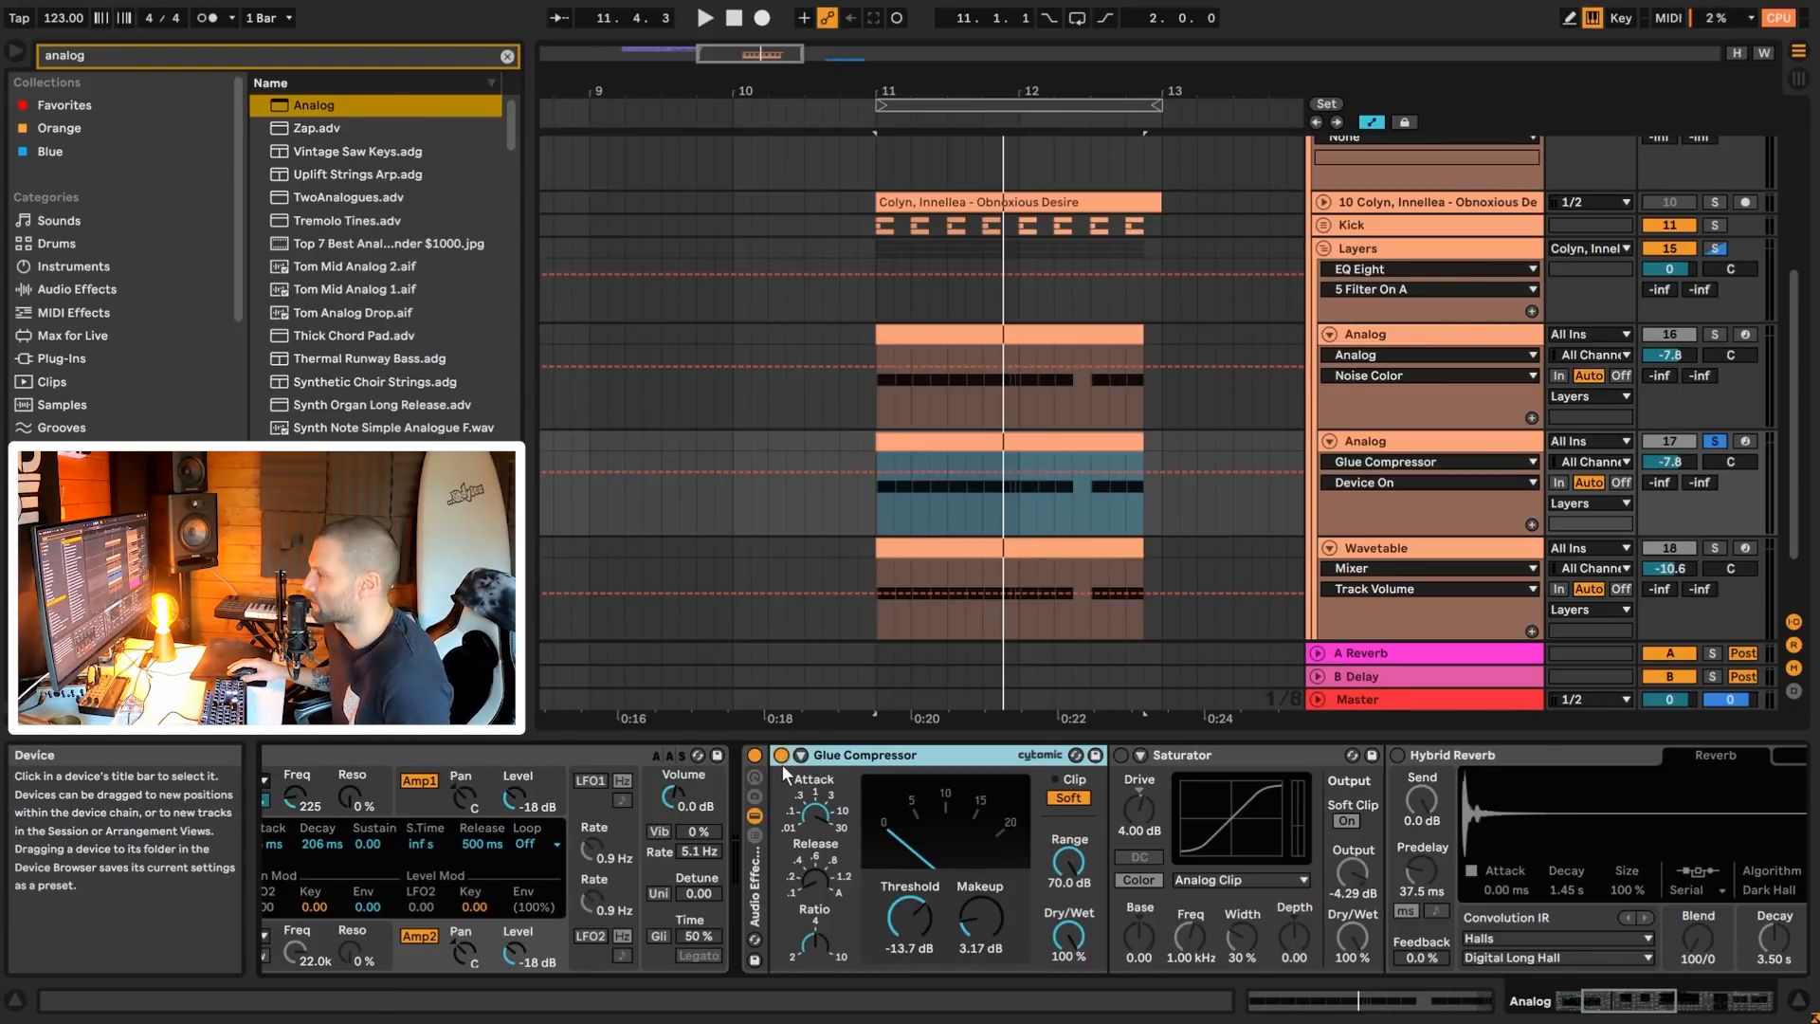
{"action": "key", "text": "space"}
{"action": "key", "text": "space"}
- Switch on the Saturator in track 17's effect rack and play the loop
{"action": "left_click", "coordinate": [1120, 755]}
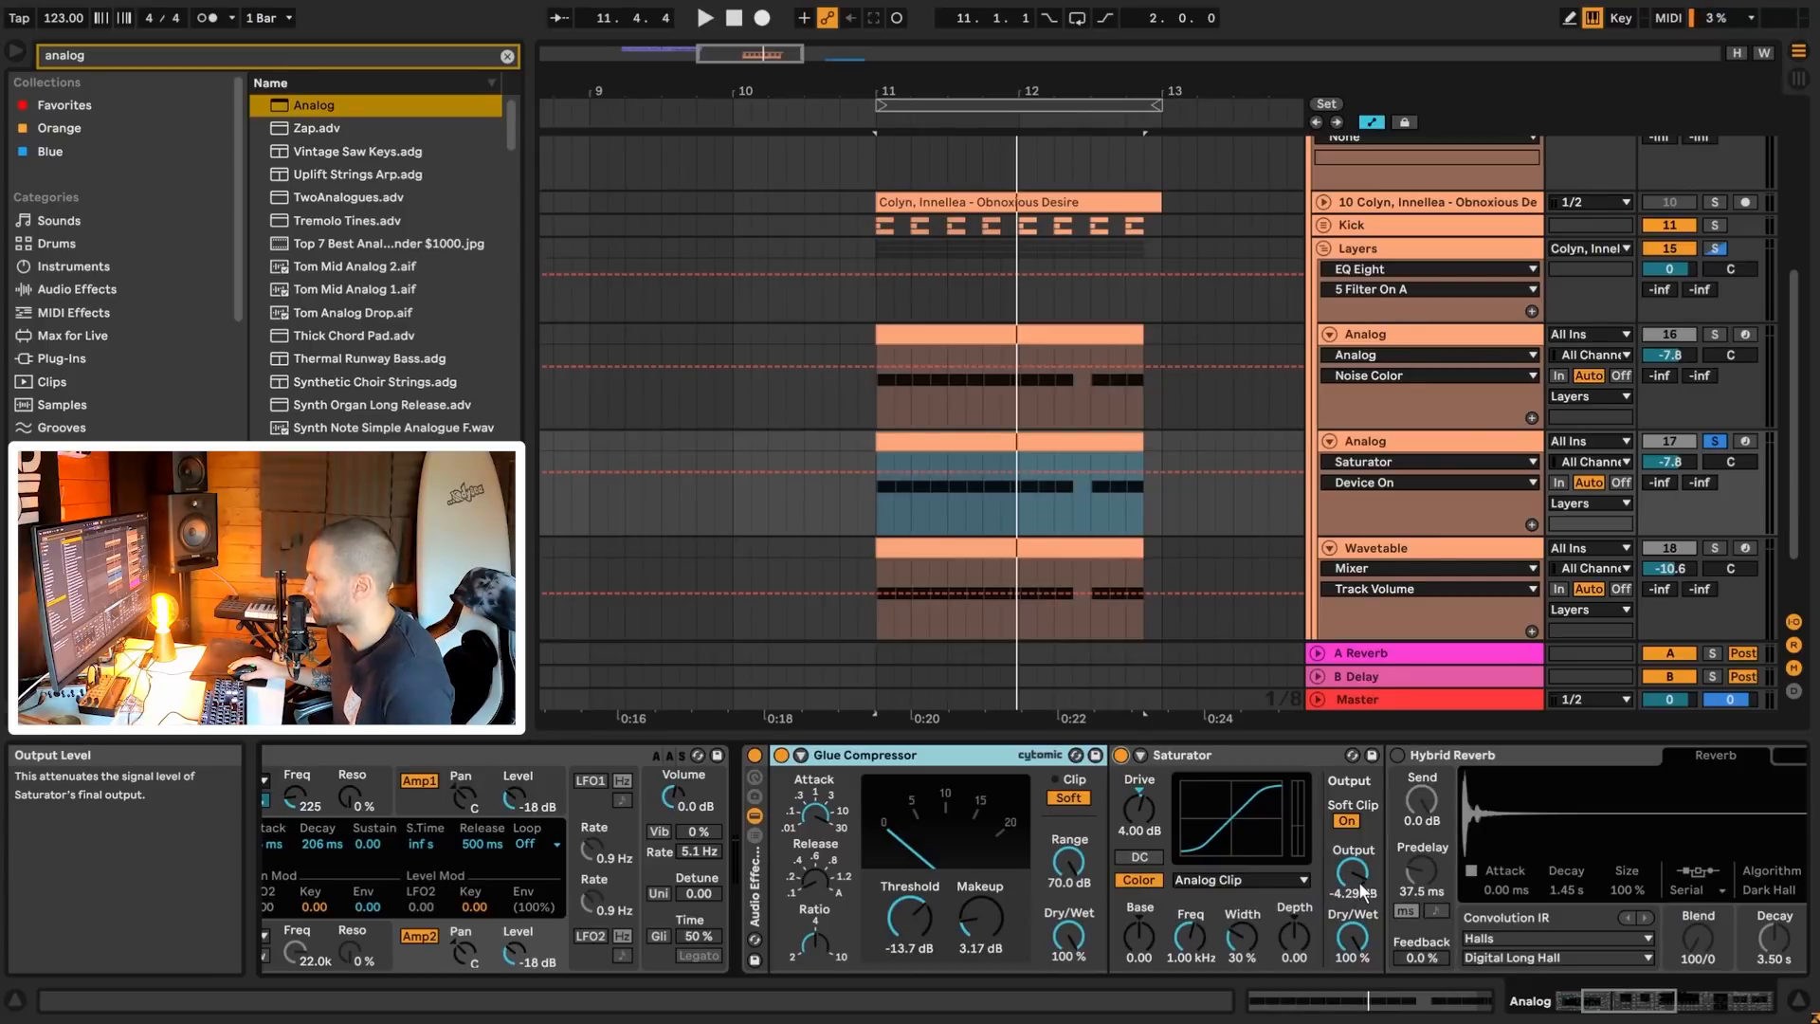
{"action": "key", "text": "space"}
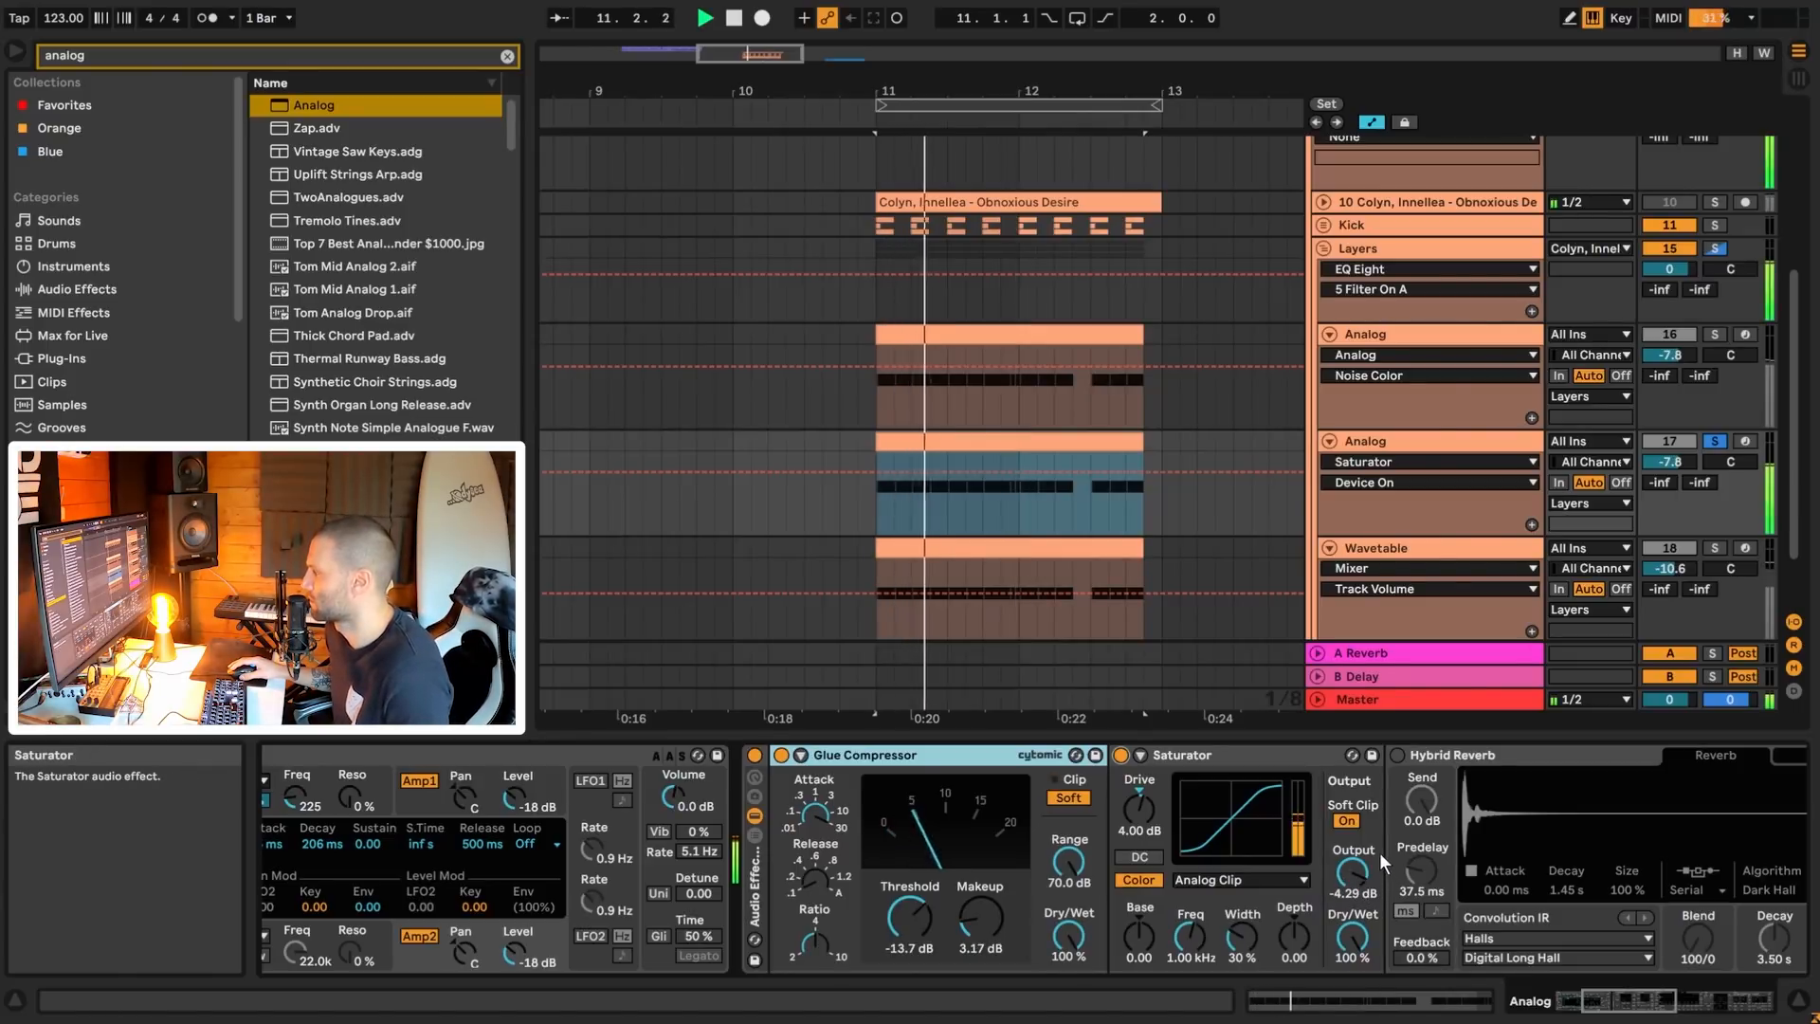
{"action": "key", "text": "space"}
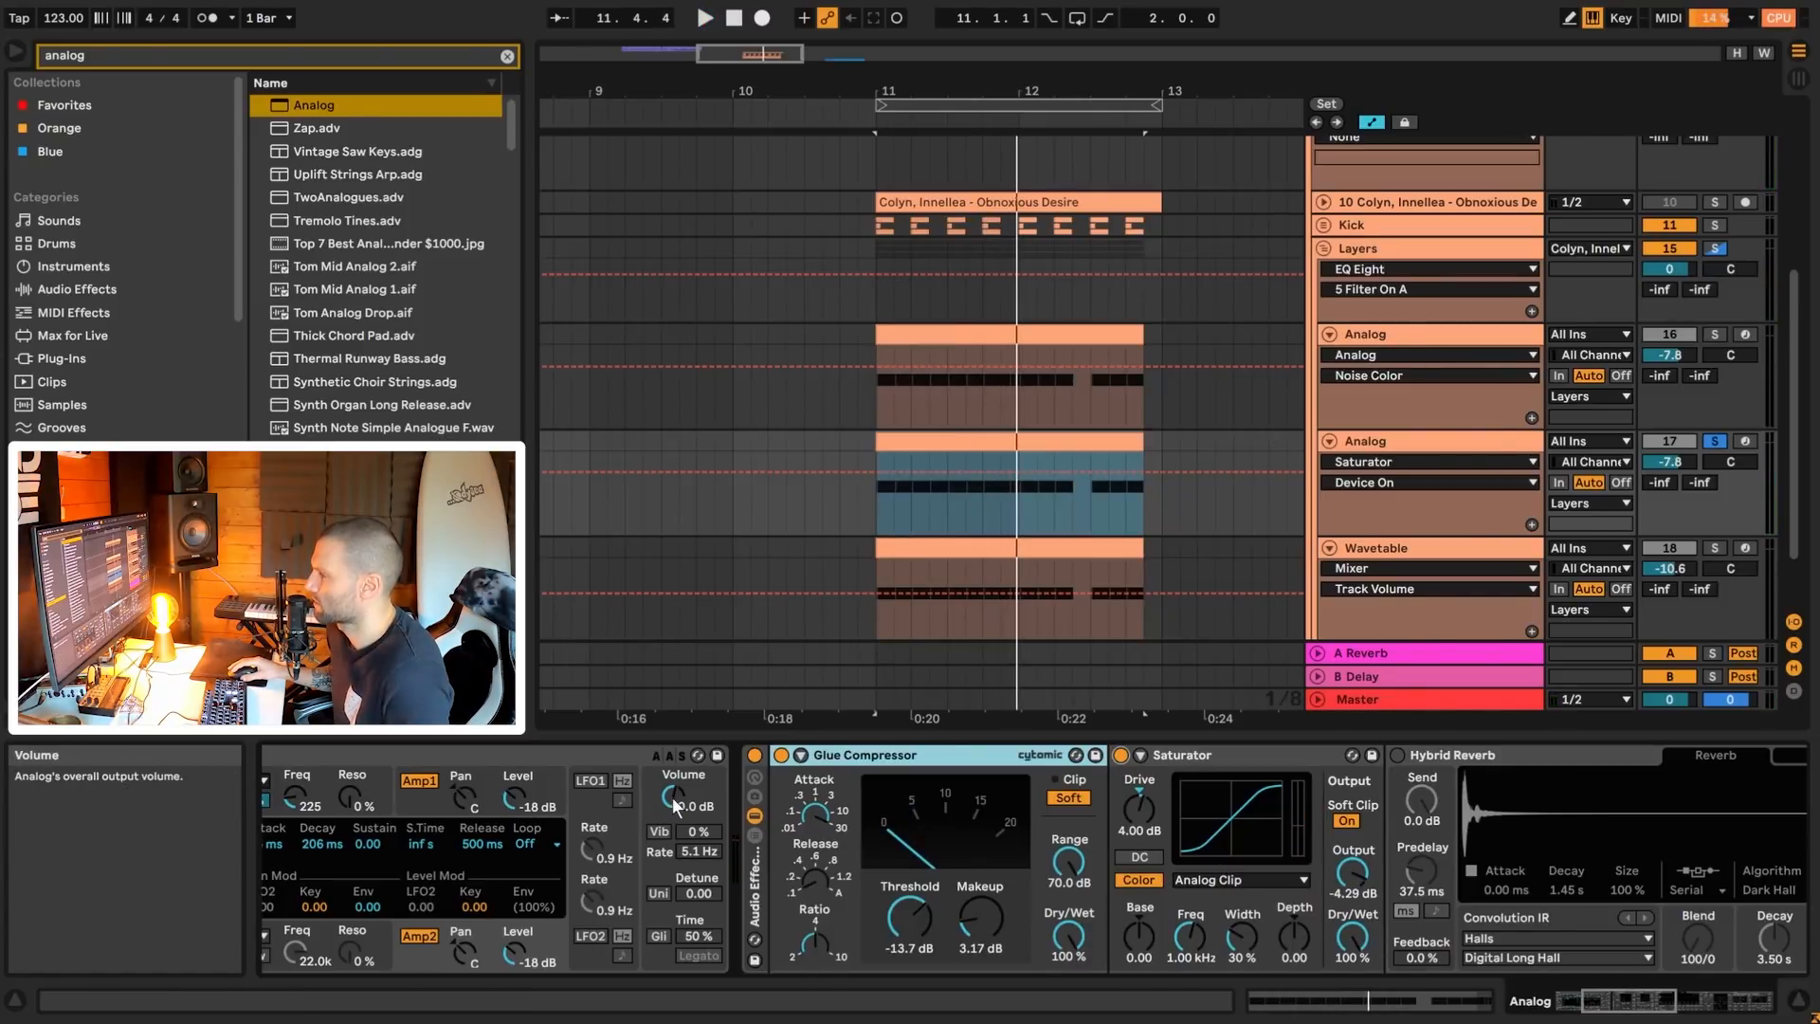
- Check the Analog settings and effects on track 16, and bypass track 17's Saturator while playing the loop
{"action": "left_click", "coordinate": [1402, 334]}
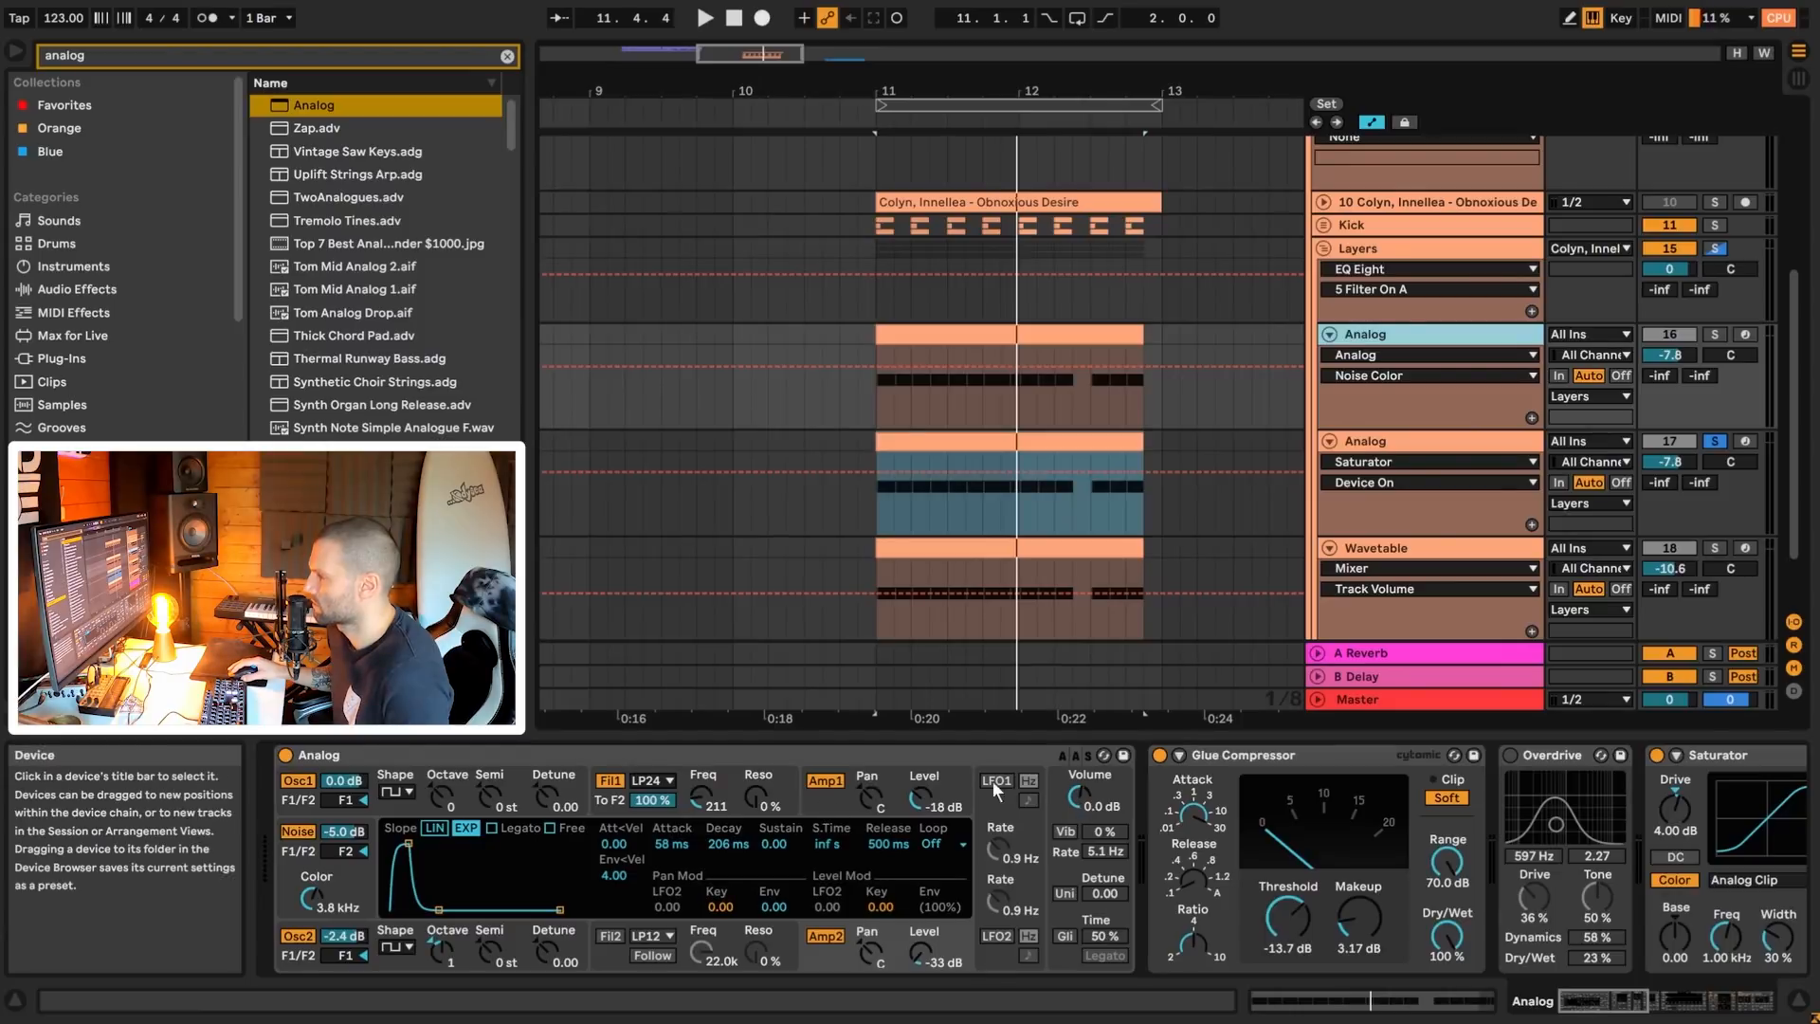
{"action": "left_click", "coordinate": [1427, 443]}
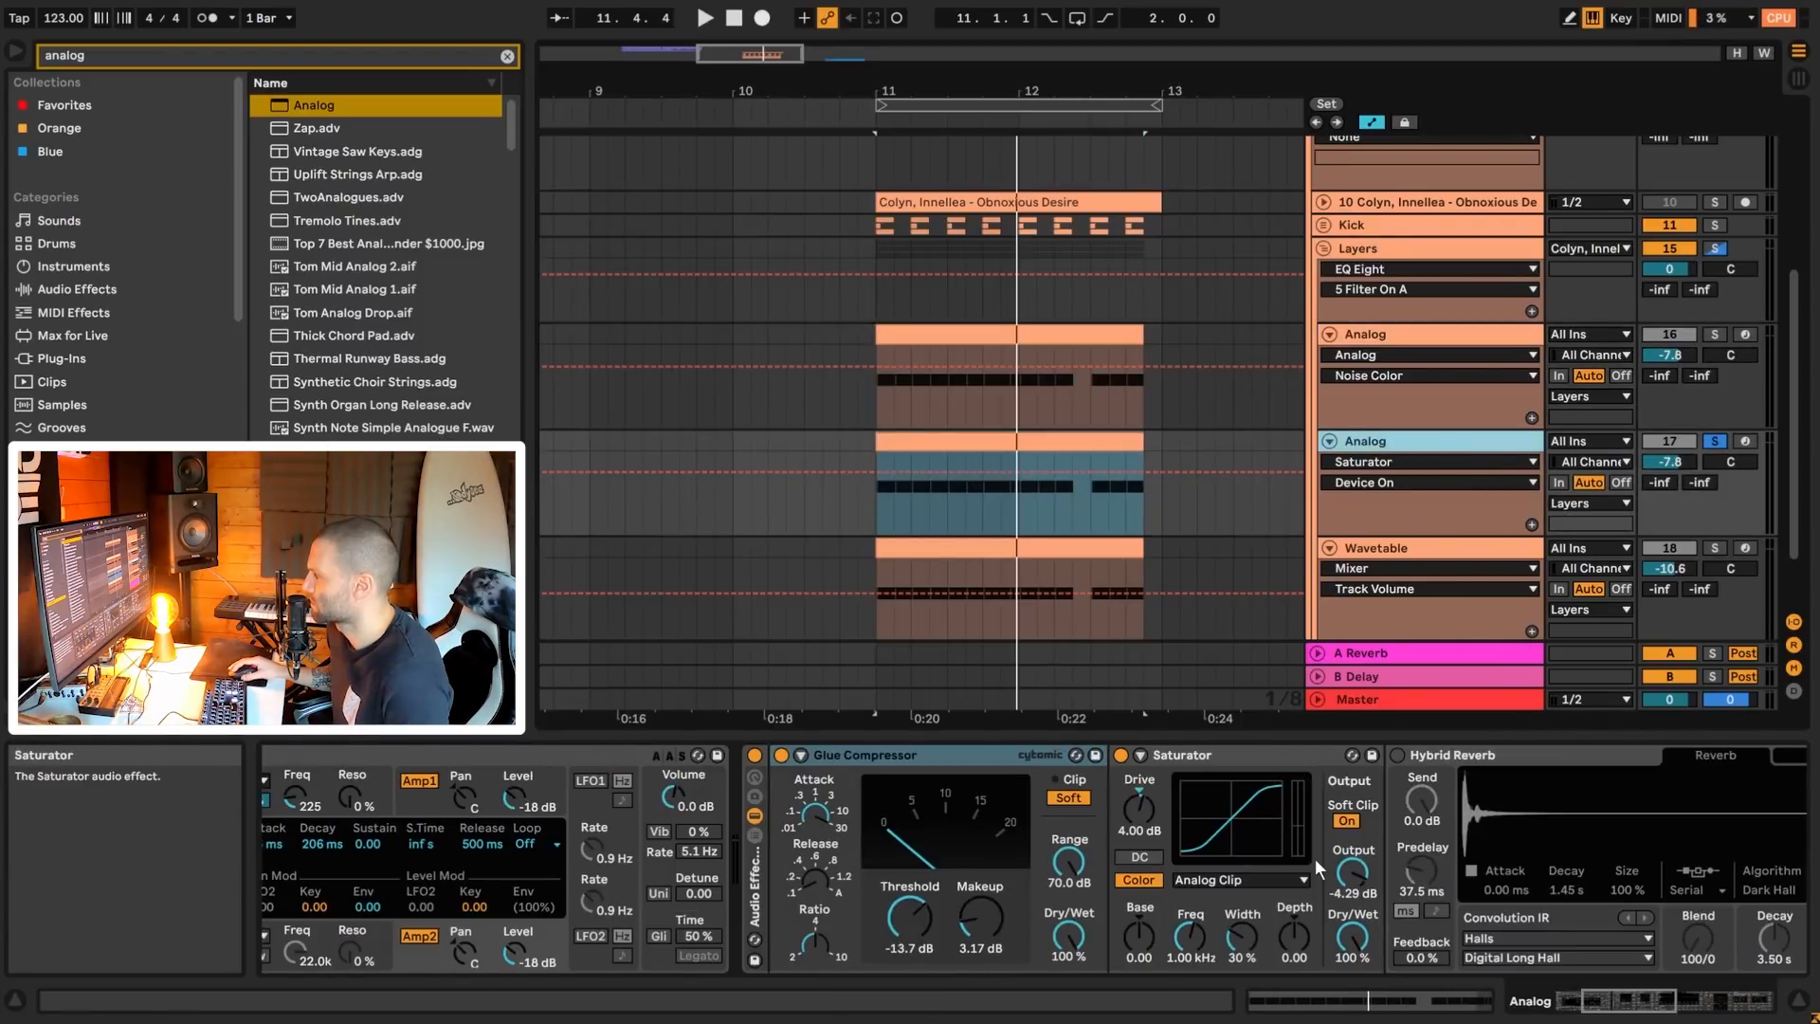
{"action": "key", "text": "space"}
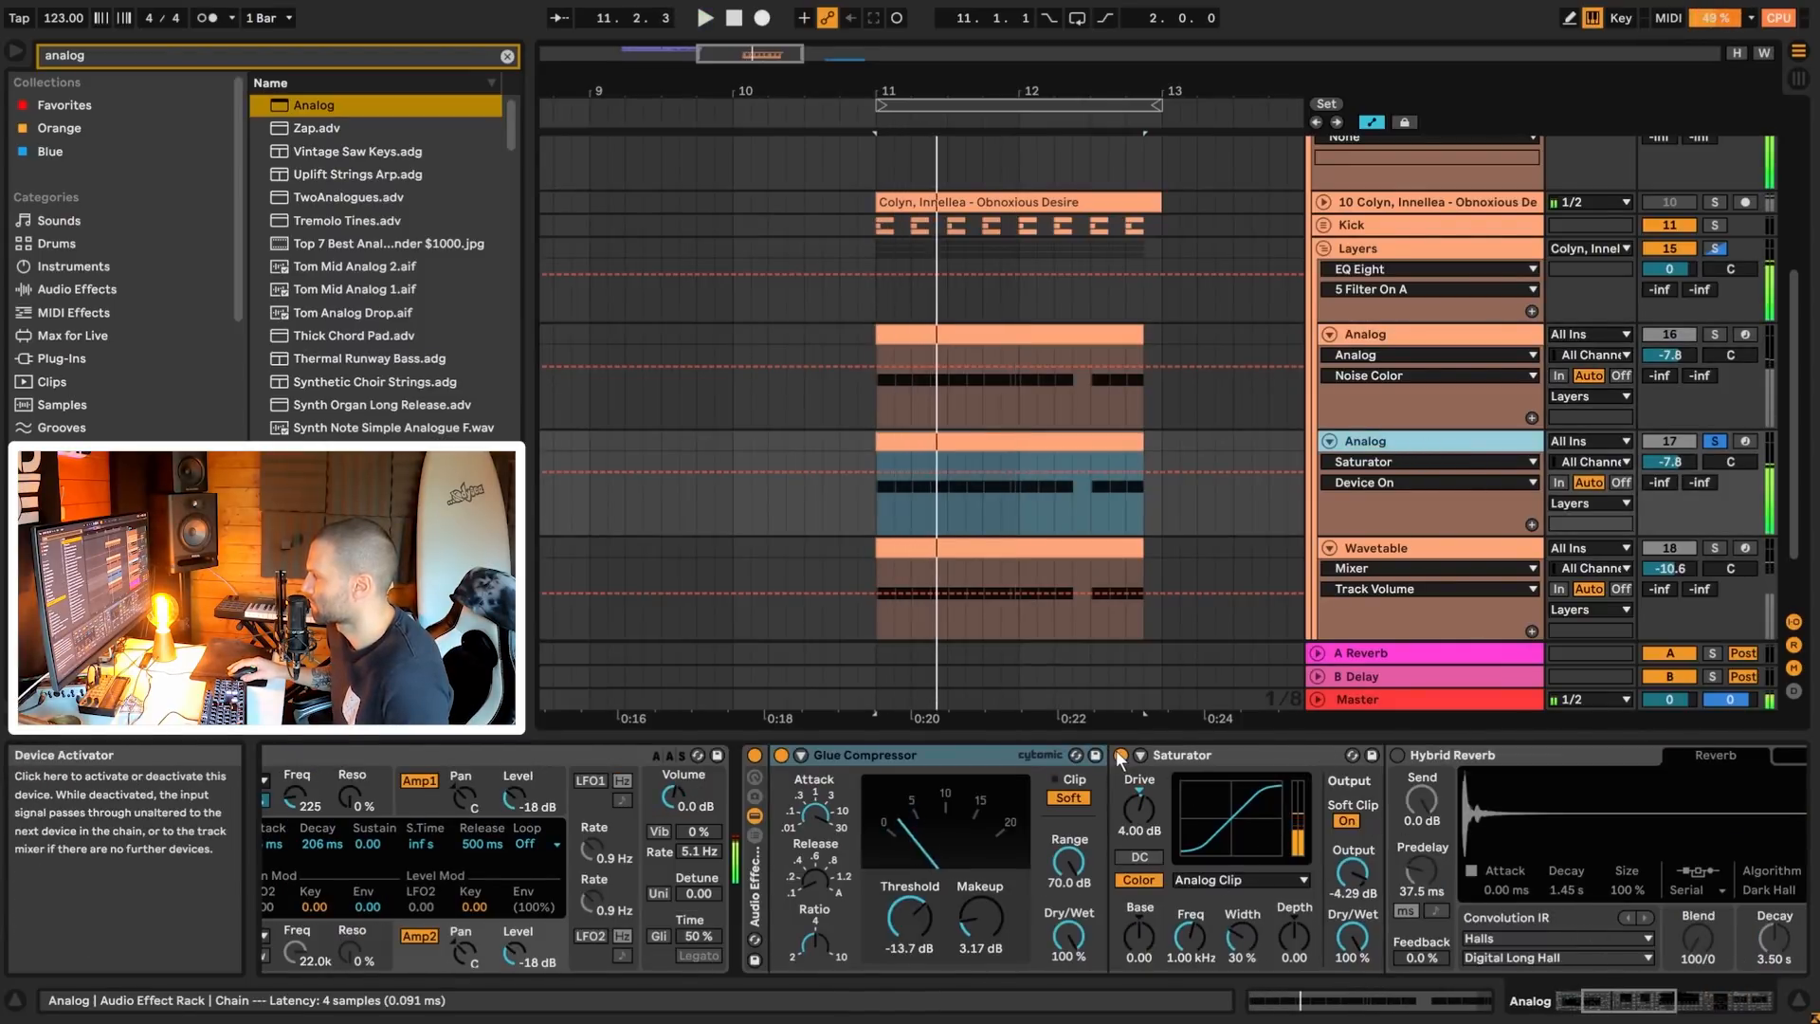
{"action": "left_click", "coordinate": [1119, 754]}
{"action": "key", "text": "space"}
- Lower the Amp2 level in track 17's Analog to -33 dB and play the loop
{"action": "left_click_drag", "start_coordinate": [1605, 1001], "coordinate": [1574, 1001]}
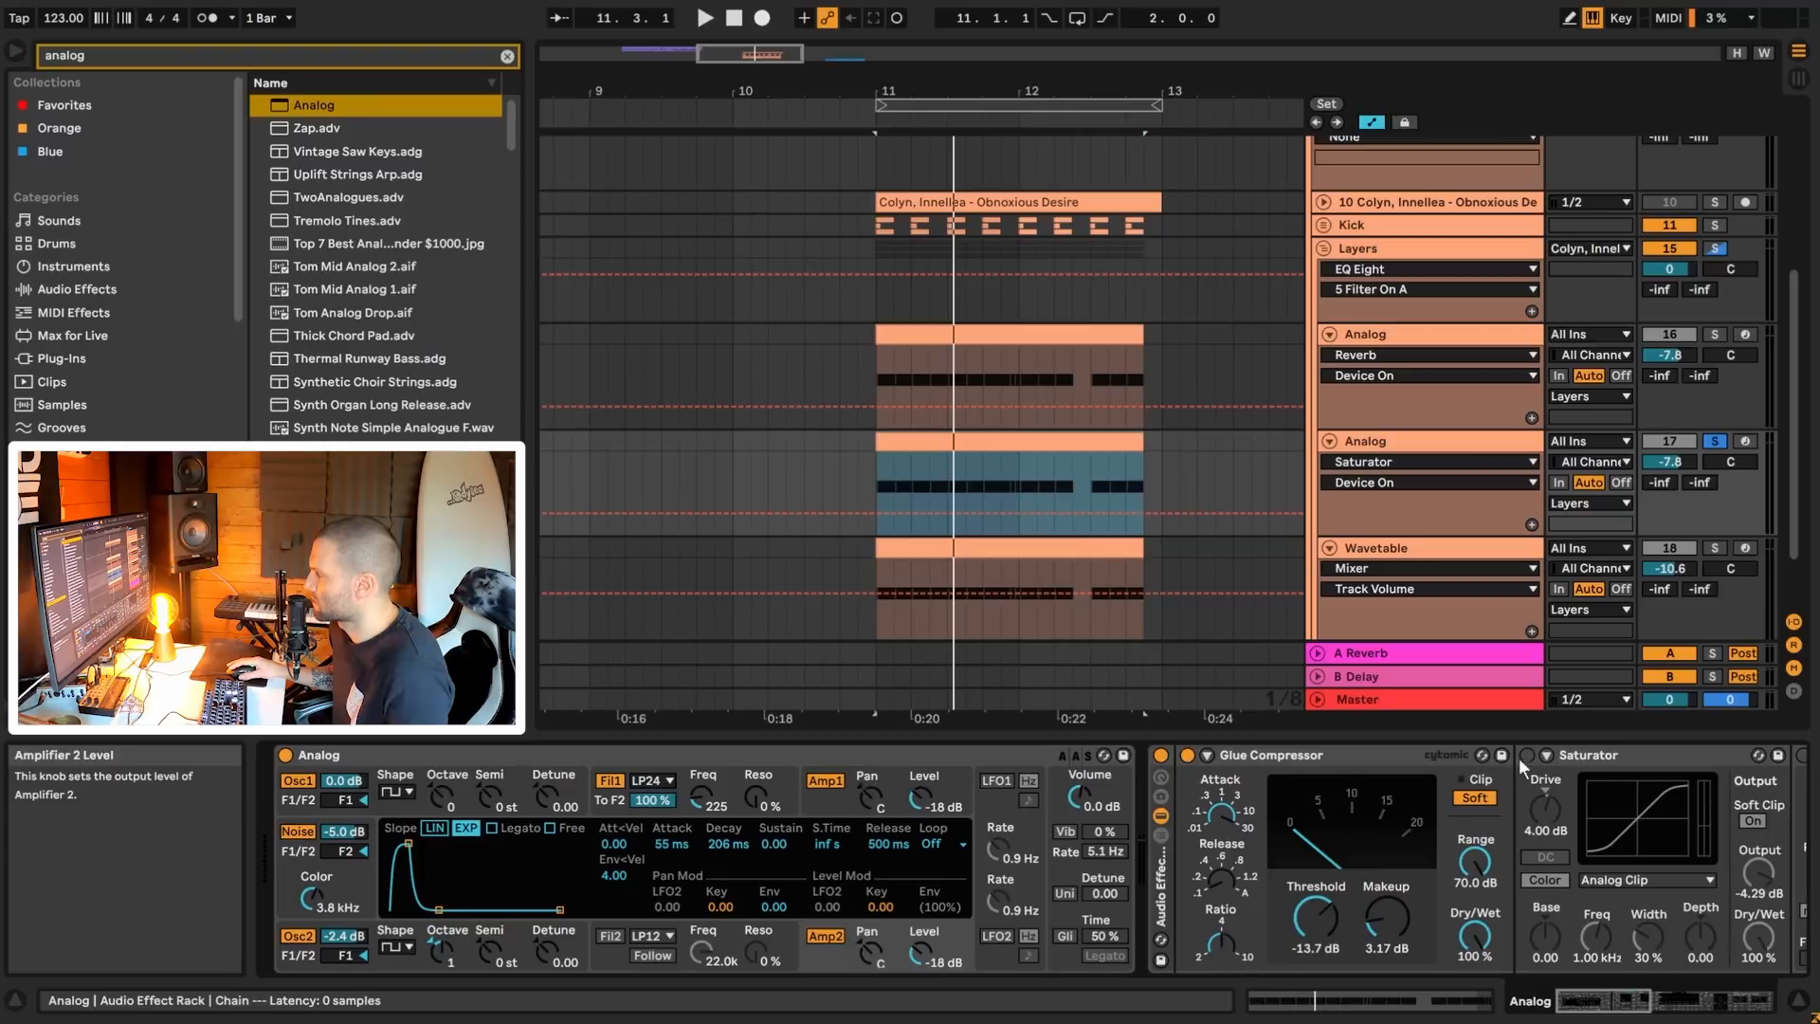
{"action": "left_click", "coordinate": [917, 958]}
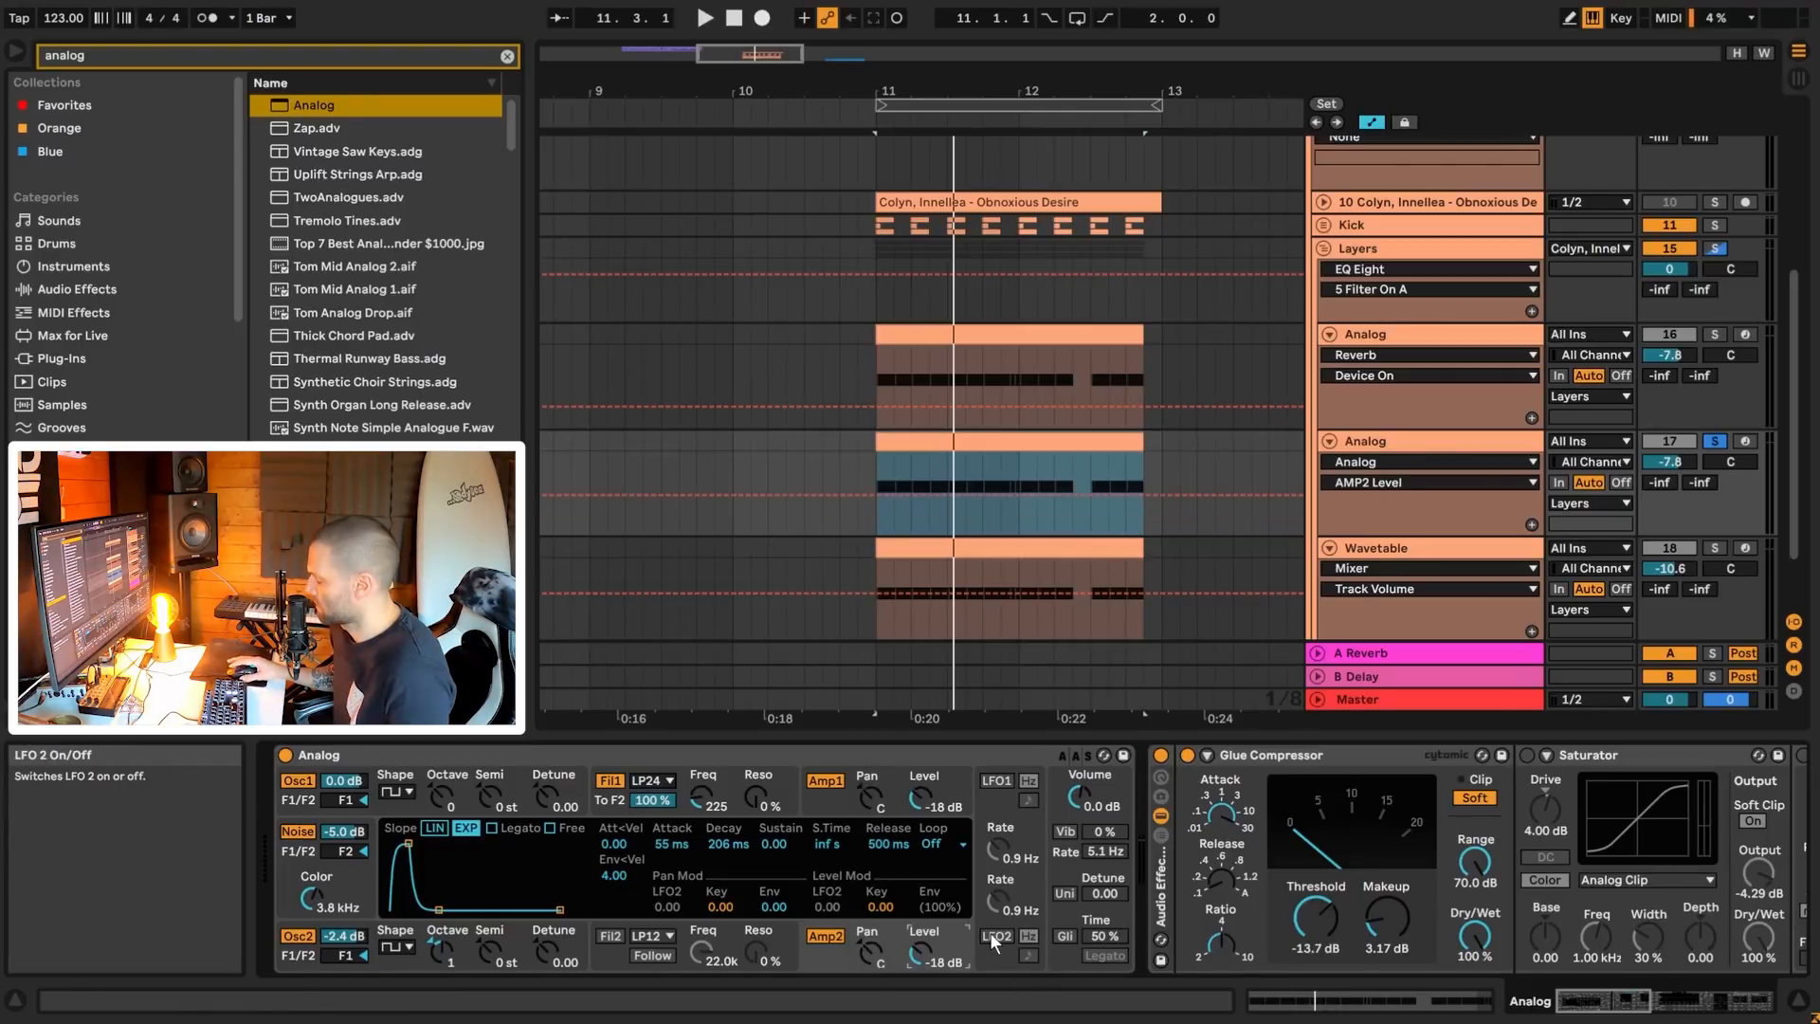
{"action": "key", "text": "space"}
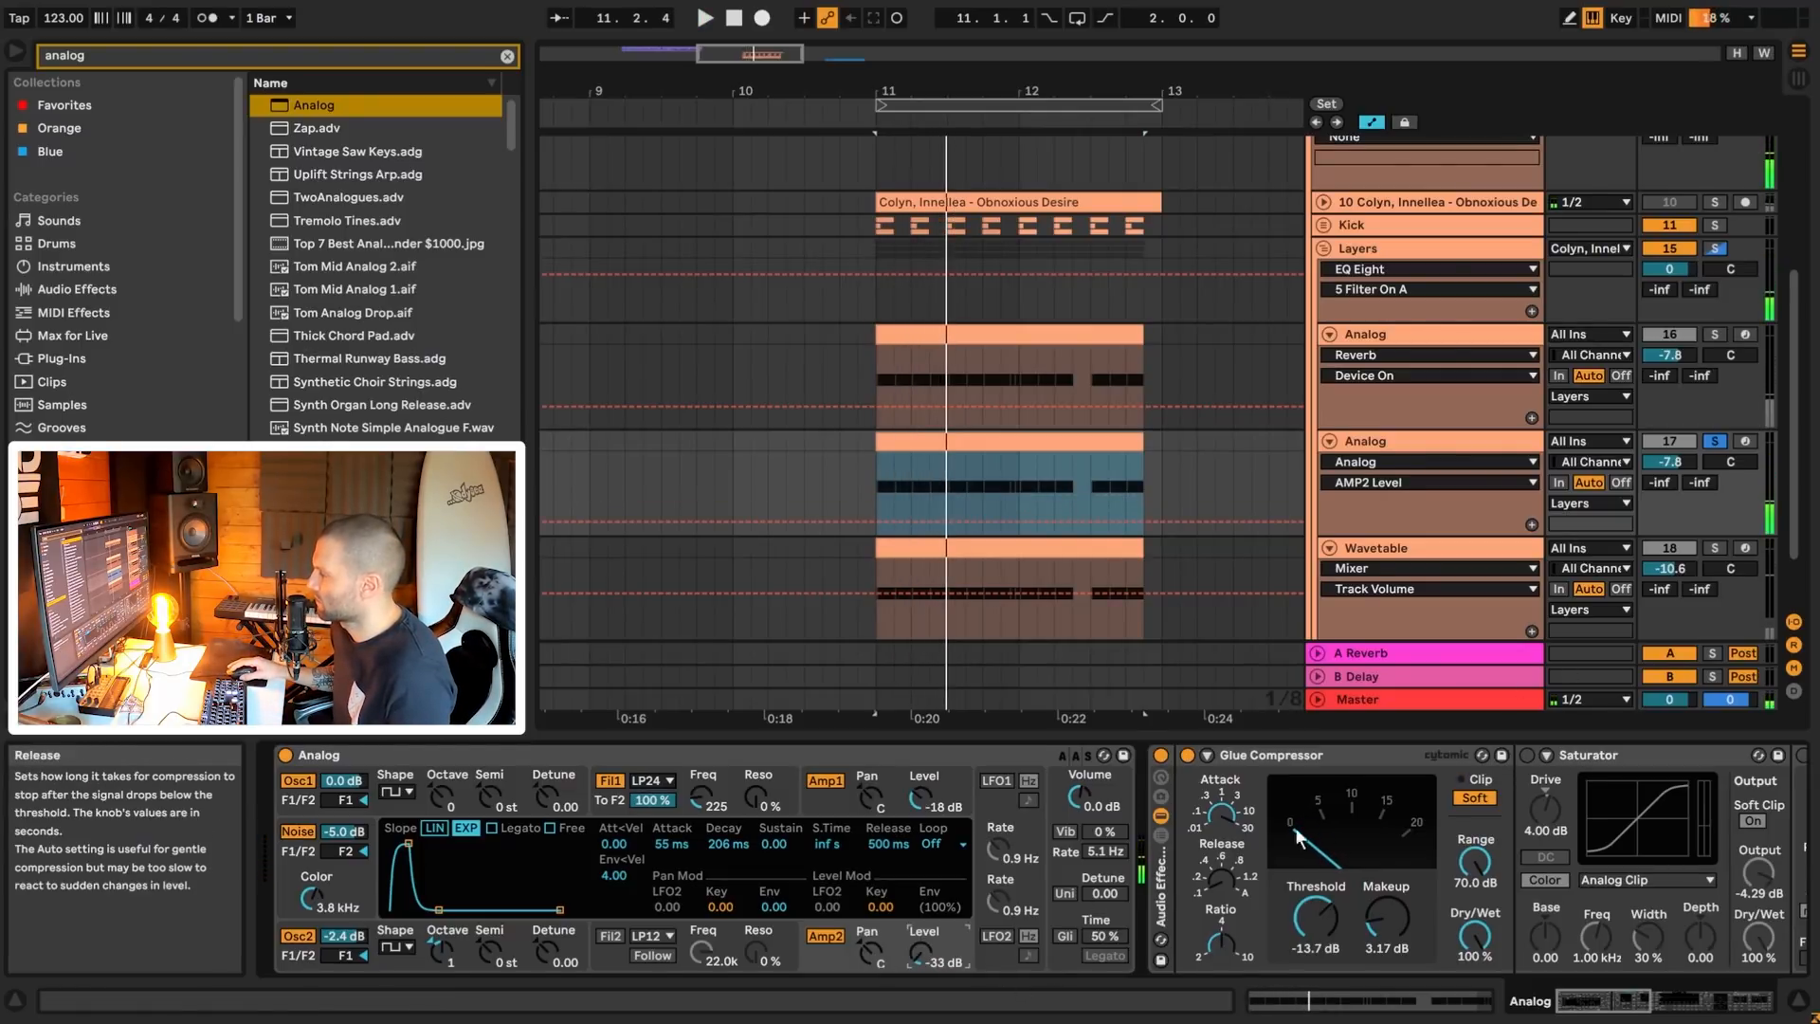
- Switch track 17's Saturator back on and play the loop
{"action": "left_click", "coordinate": [1527, 754]}
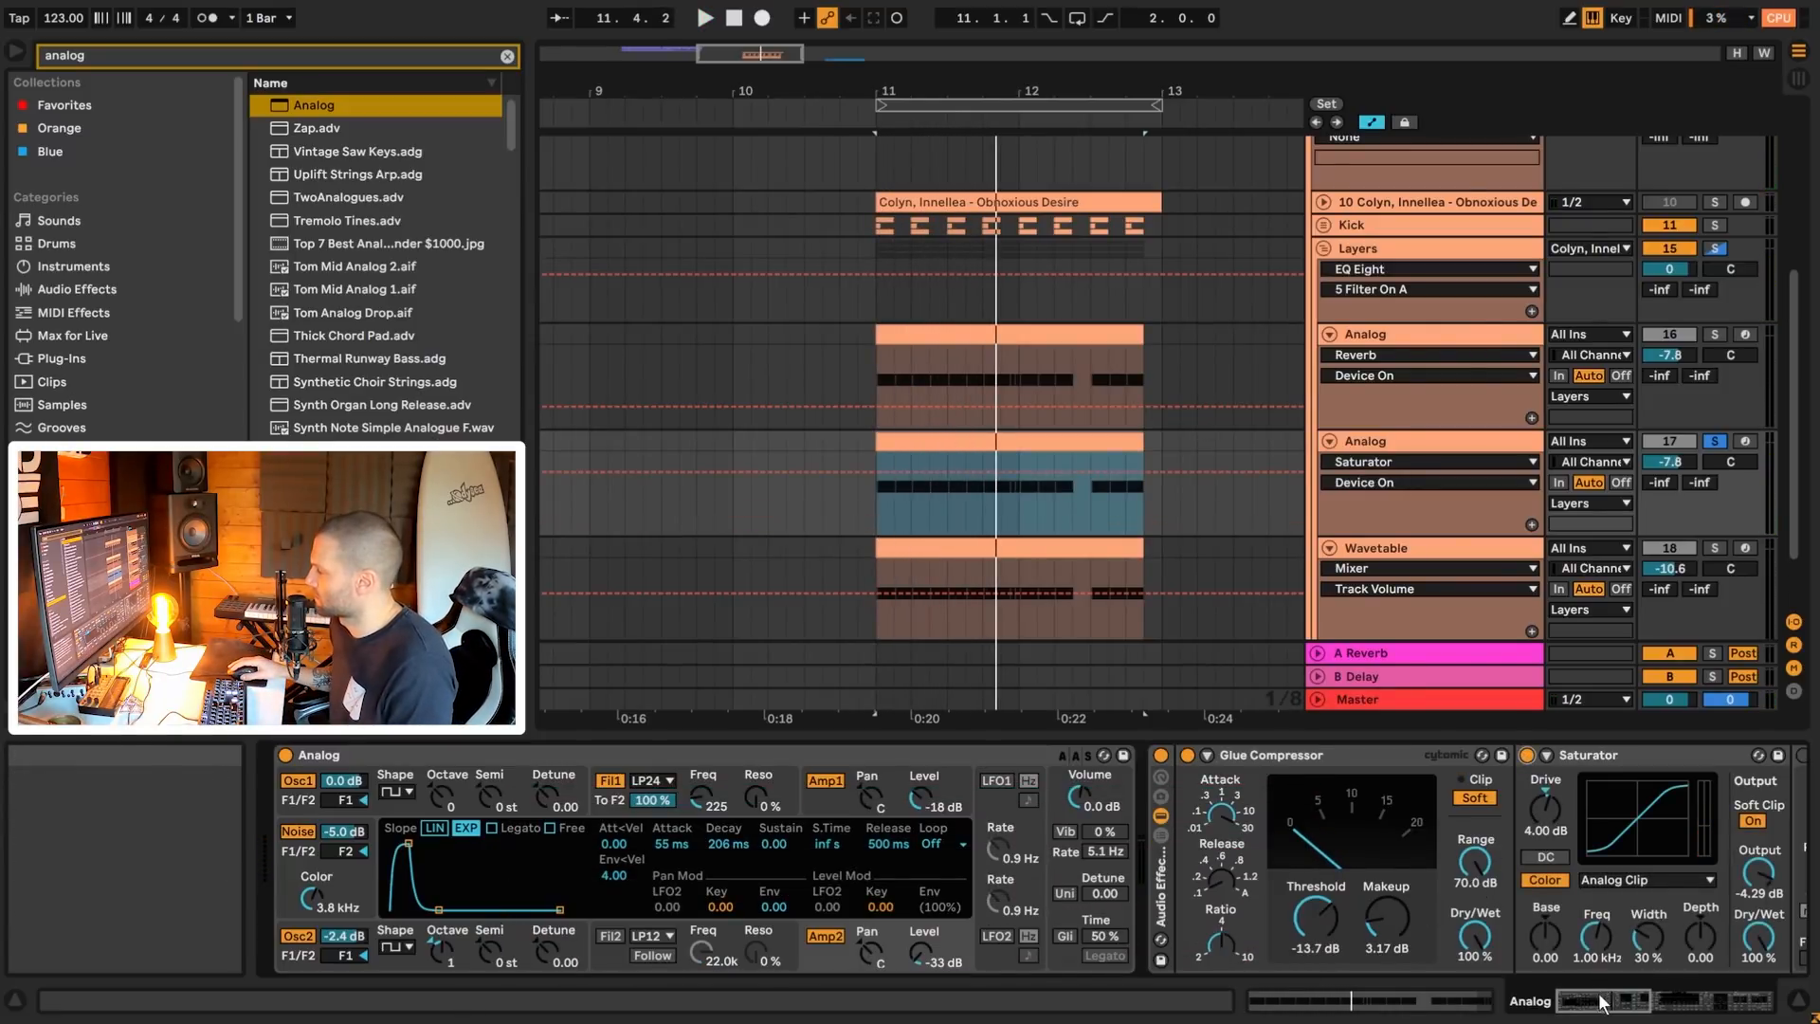
{"action": "left_click", "coordinate": [1639, 1016]}
{"action": "key", "text": "space"}
{"action": "left_click_drag", "start_coordinate": [1636, 1012], "coordinate": [1654, 1012]}
{"action": "key", "text": "space"}
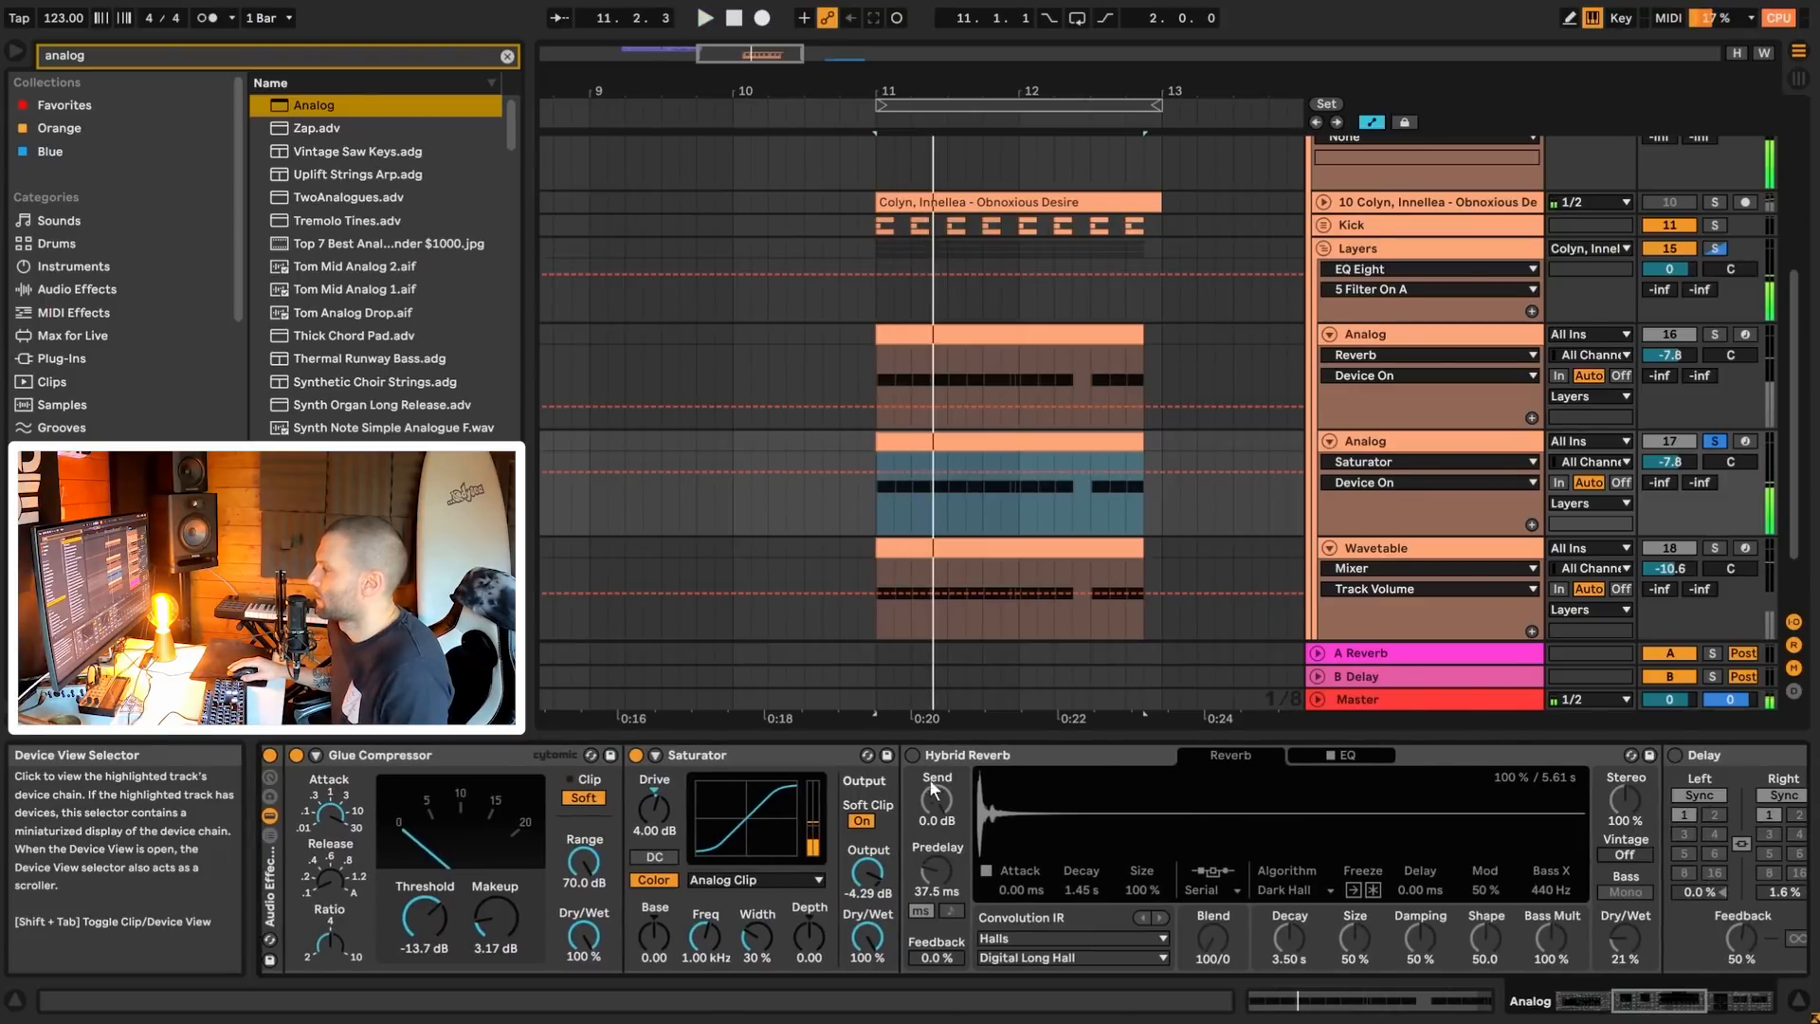
- Switch on the Hybrid Reverb, check that its convolution IR is Halls with Digital Long Hall, and play the loop
{"action": "left_click", "coordinate": [913, 753]}
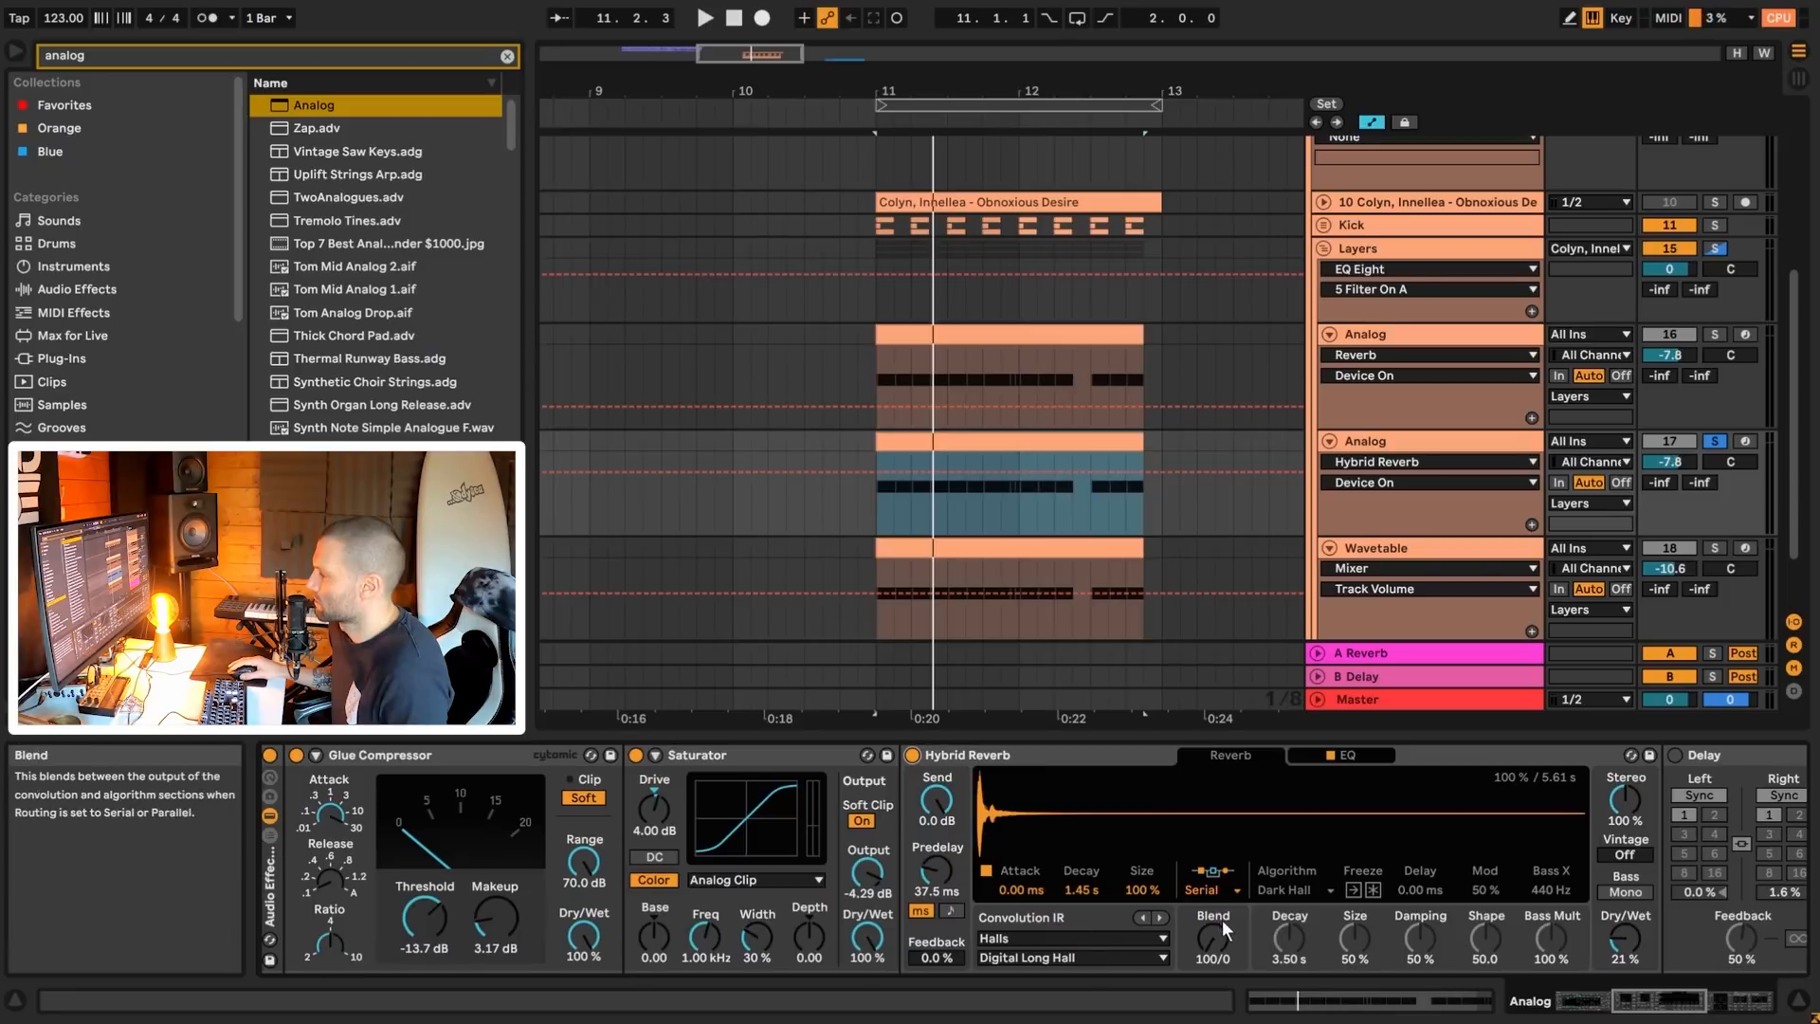
{"action": "left_click_drag", "start_coordinate": [1211, 936], "coordinate": [1211, 936]}
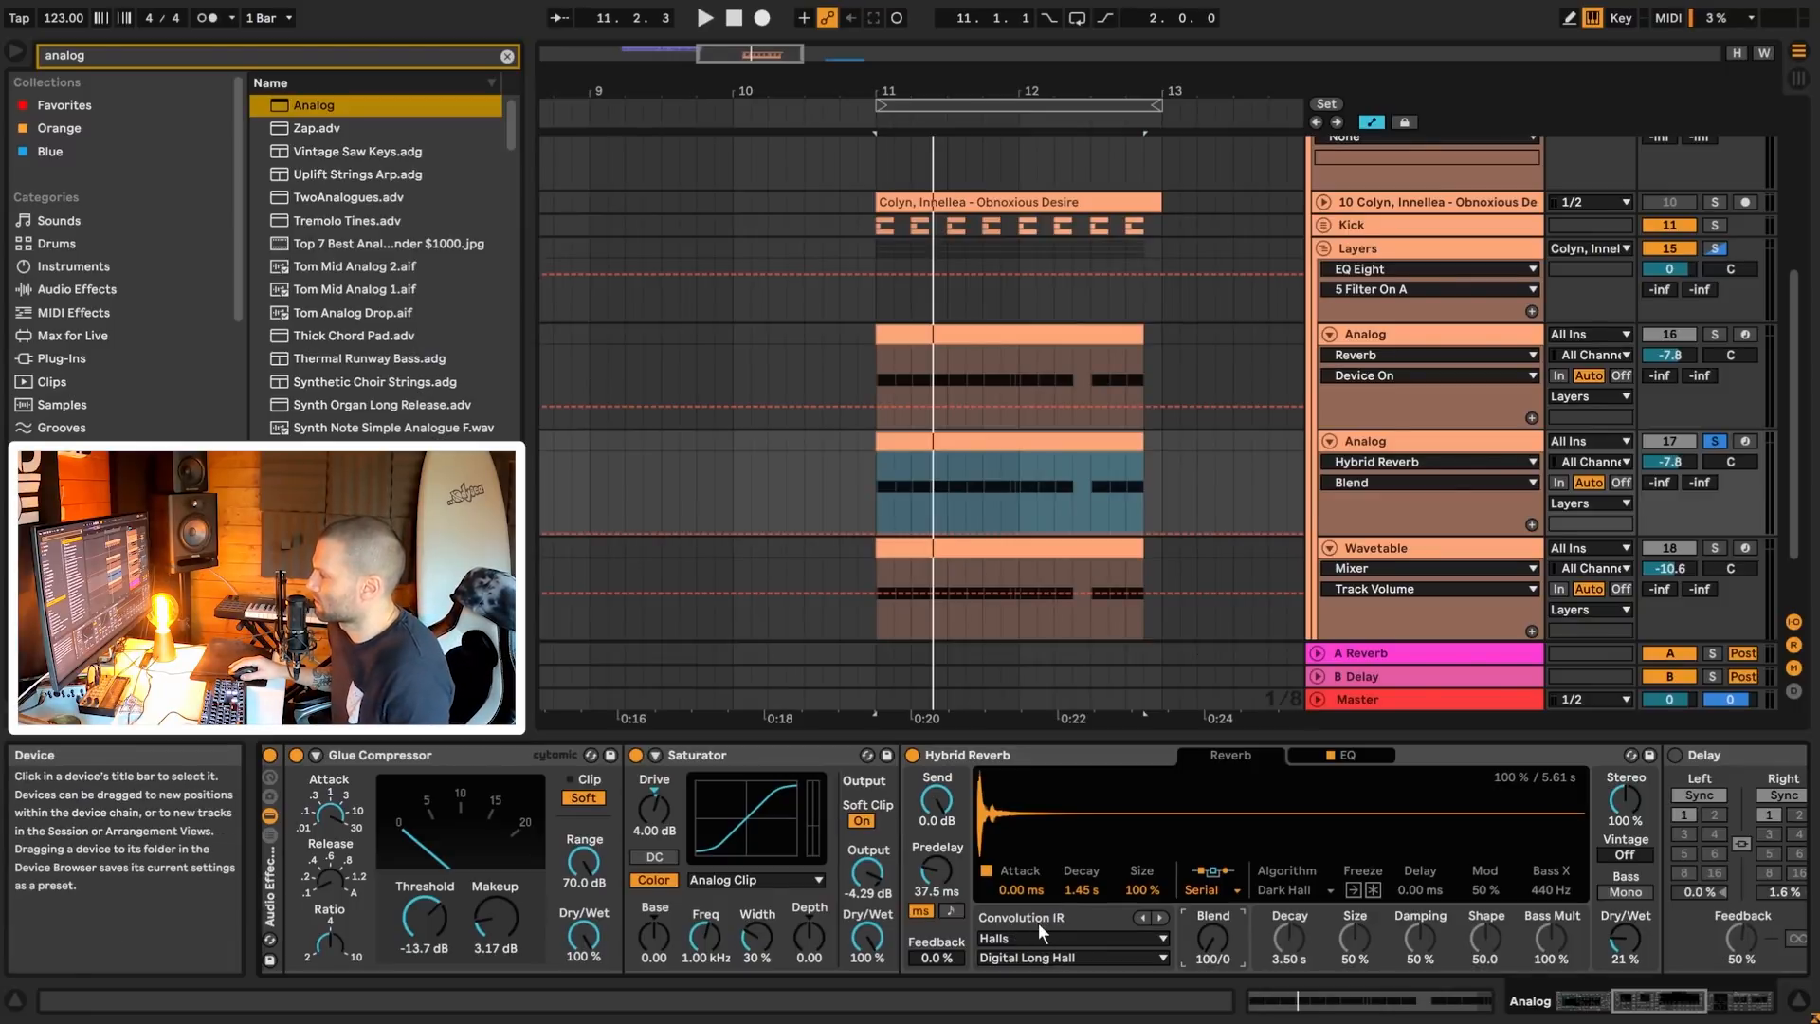
{"action": "left_click", "coordinate": [1011, 939]}
{"action": "left_click", "coordinate": [1021, 940]}
{"action": "left_click", "coordinate": [1023, 957]}
{"action": "left_click", "coordinate": [1023, 957]}
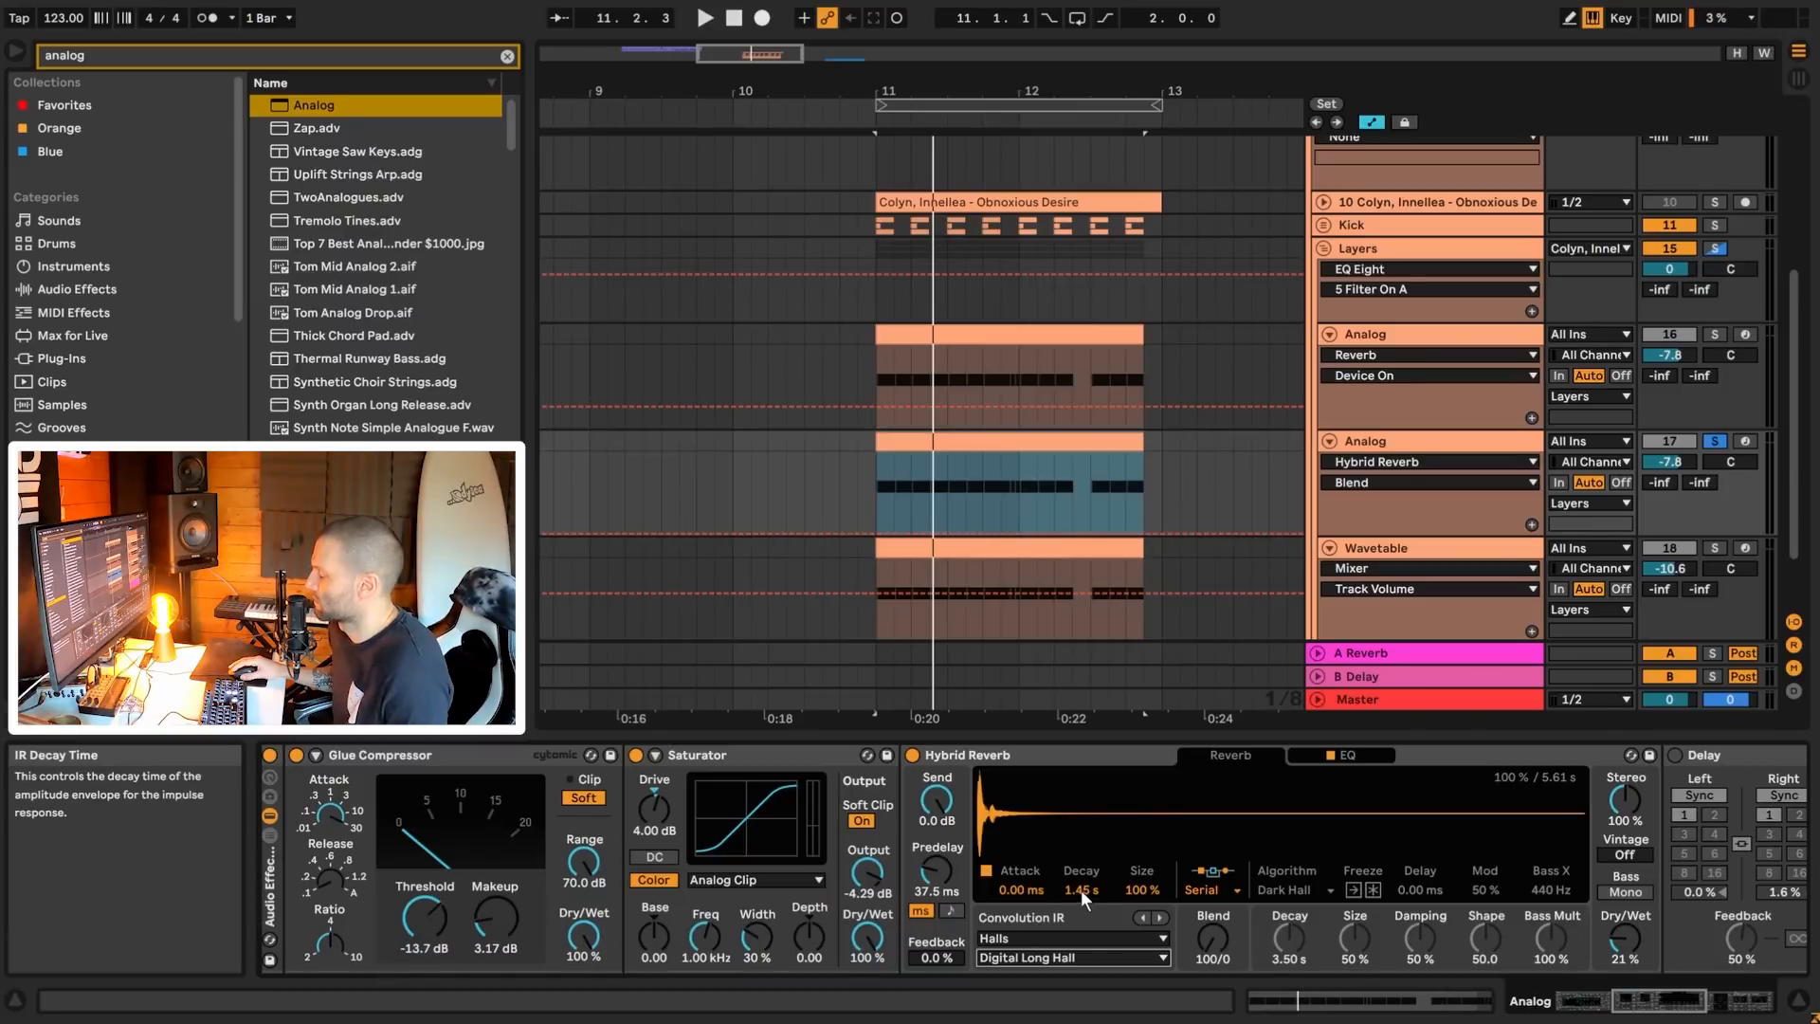
{"action": "key", "text": "space"}
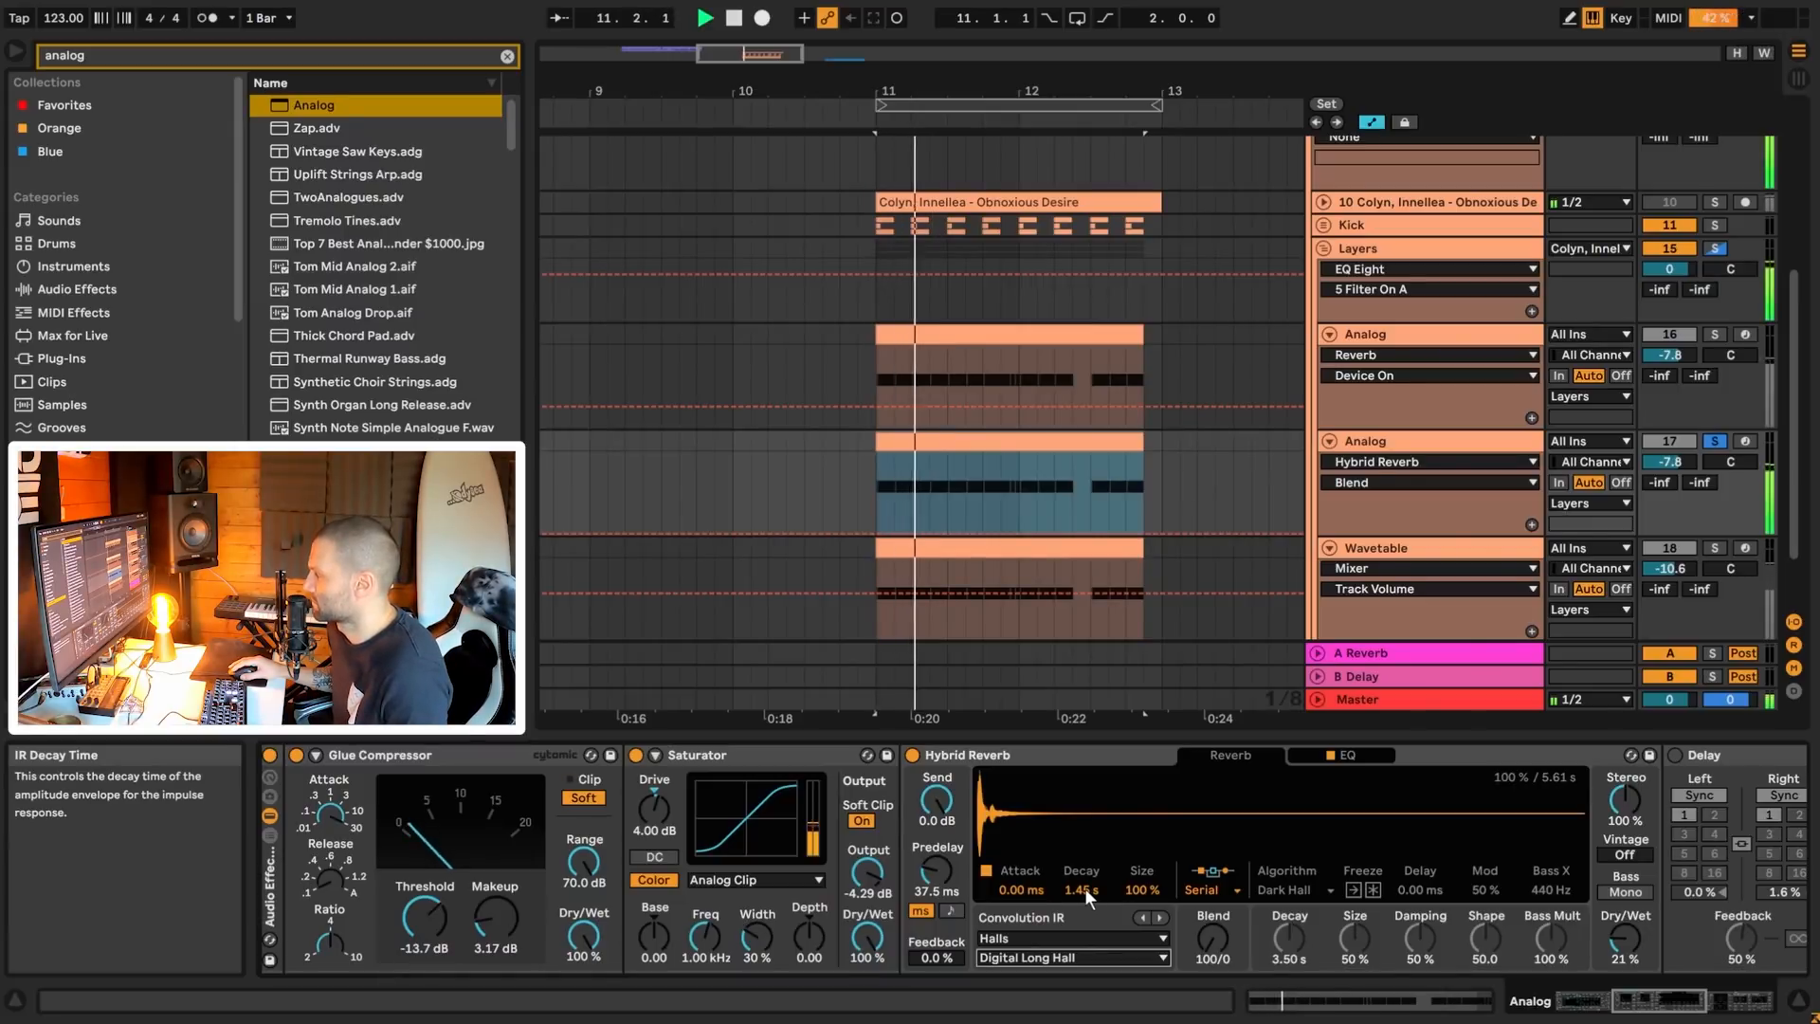
- Show the Hybrid Reverb's EQ curve and play the loop with the EQ bypassed and active
{"action": "left_click_drag", "start_coordinate": [1625, 938], "coordinate": [1624, 905]}
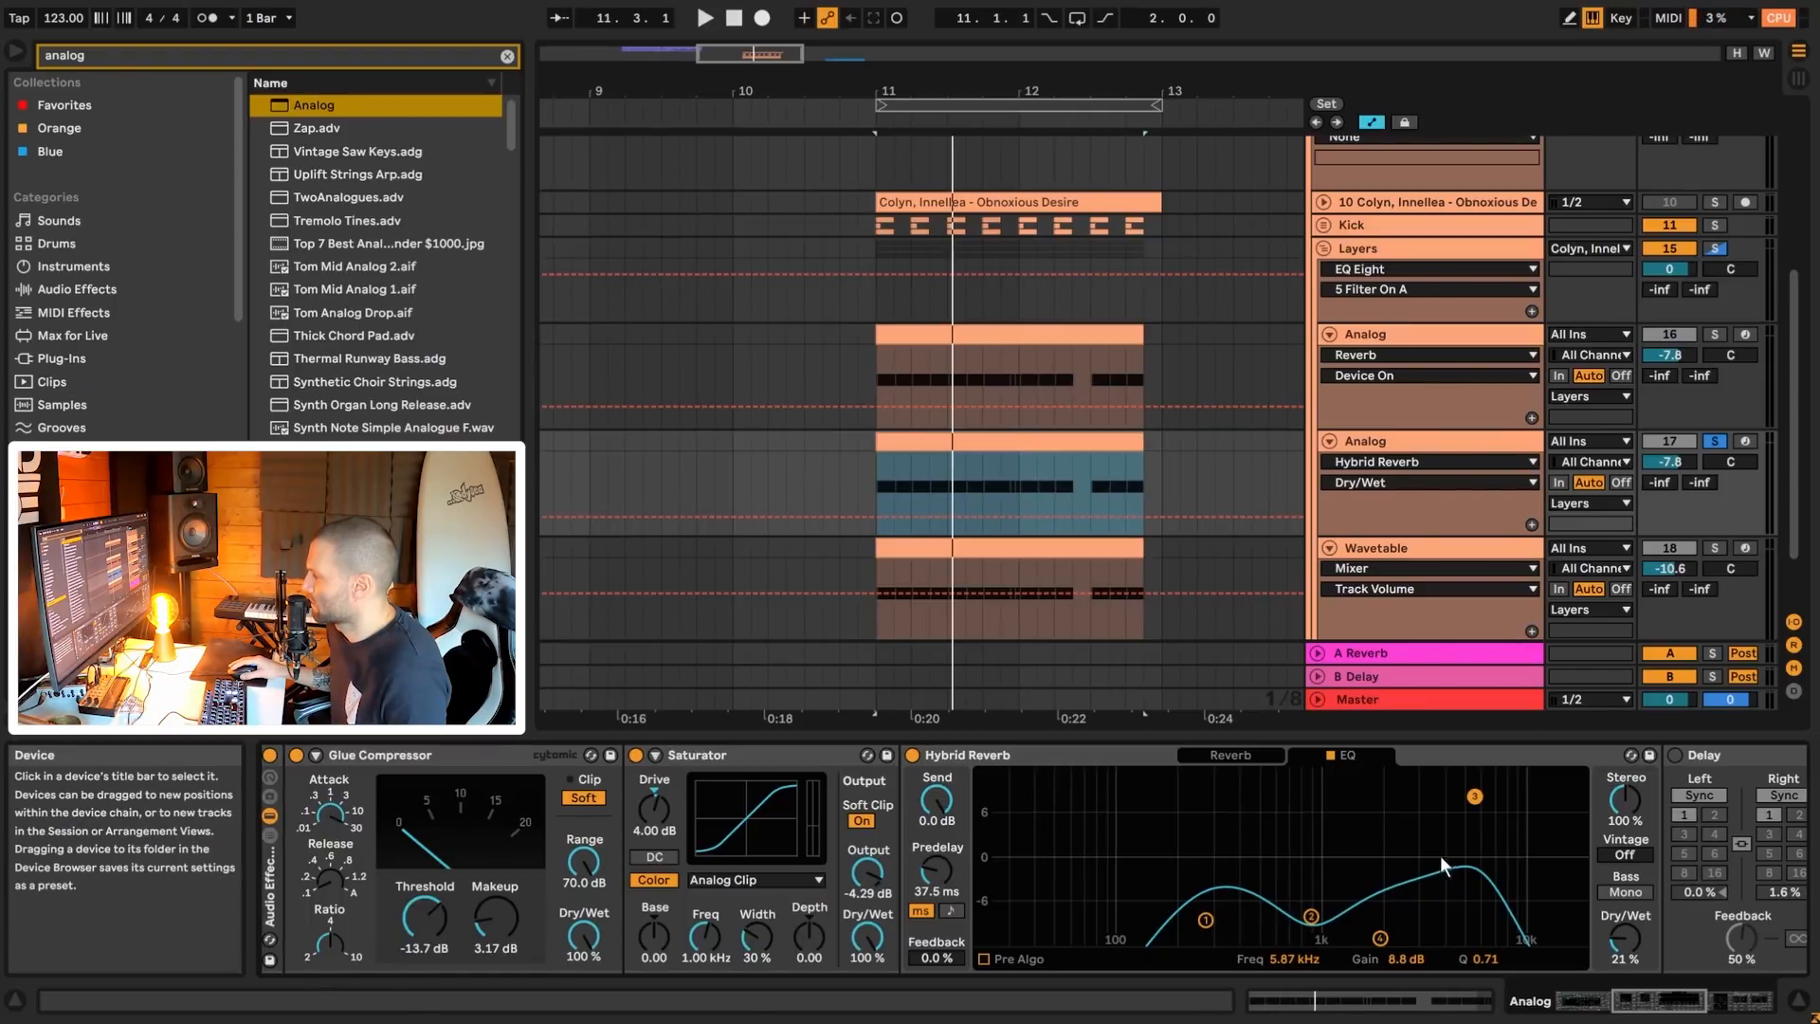
{"action": "key", "text": "space"}
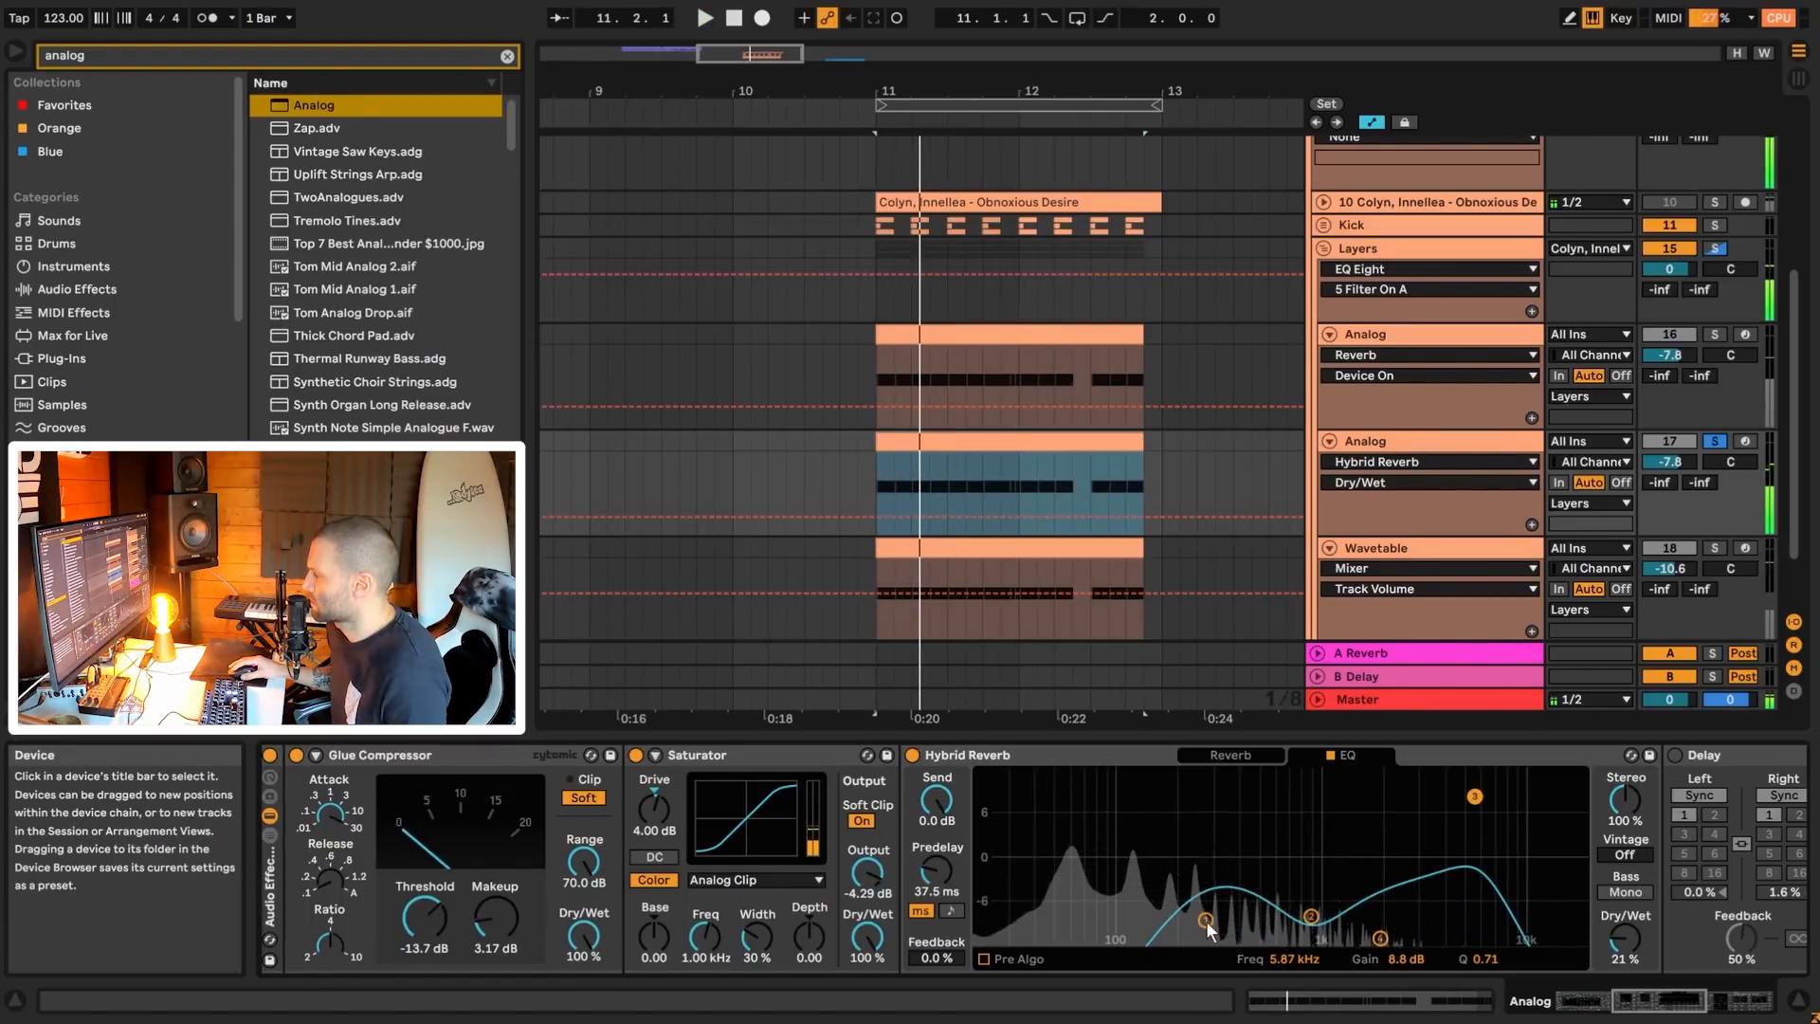
{"action": "left_click", "coordinate": [1331, 755]}
{"action": "key", "text": "space"}
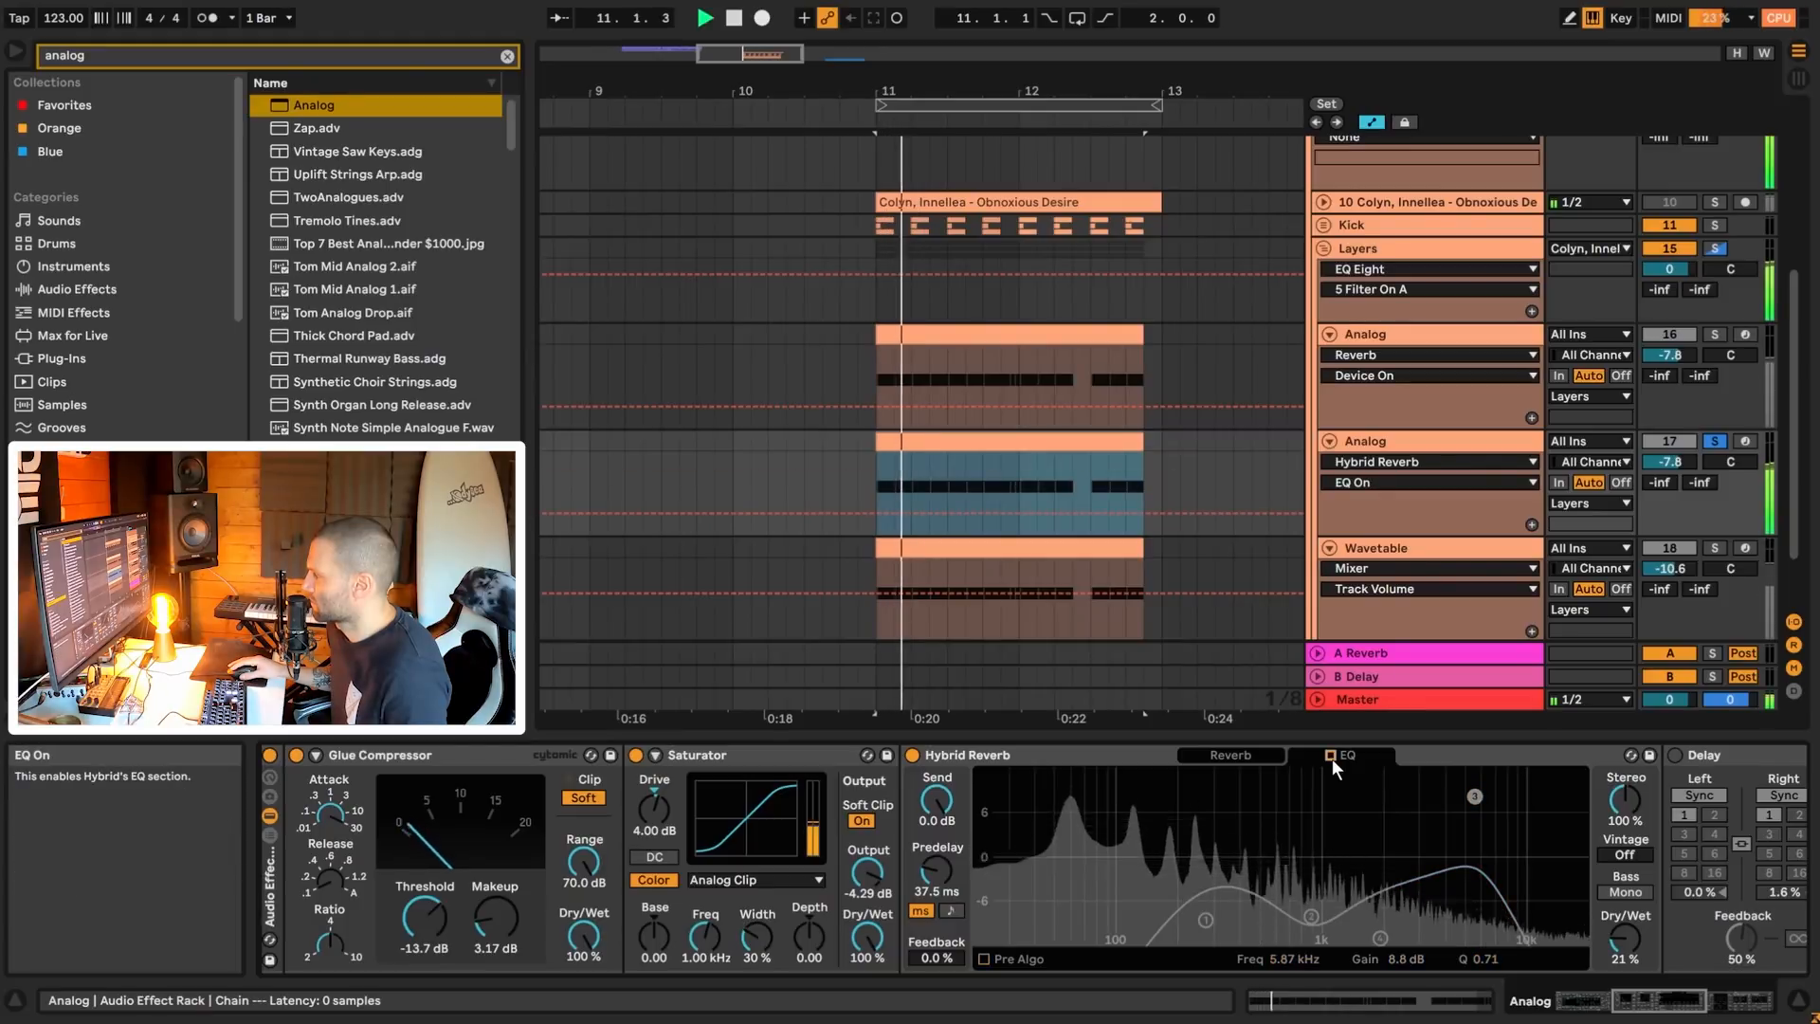
{"action": "key", "text": "space"}
{"action": "left_click", "coordinate": [1330, 755]}
{"action": "key", "text": "space"}
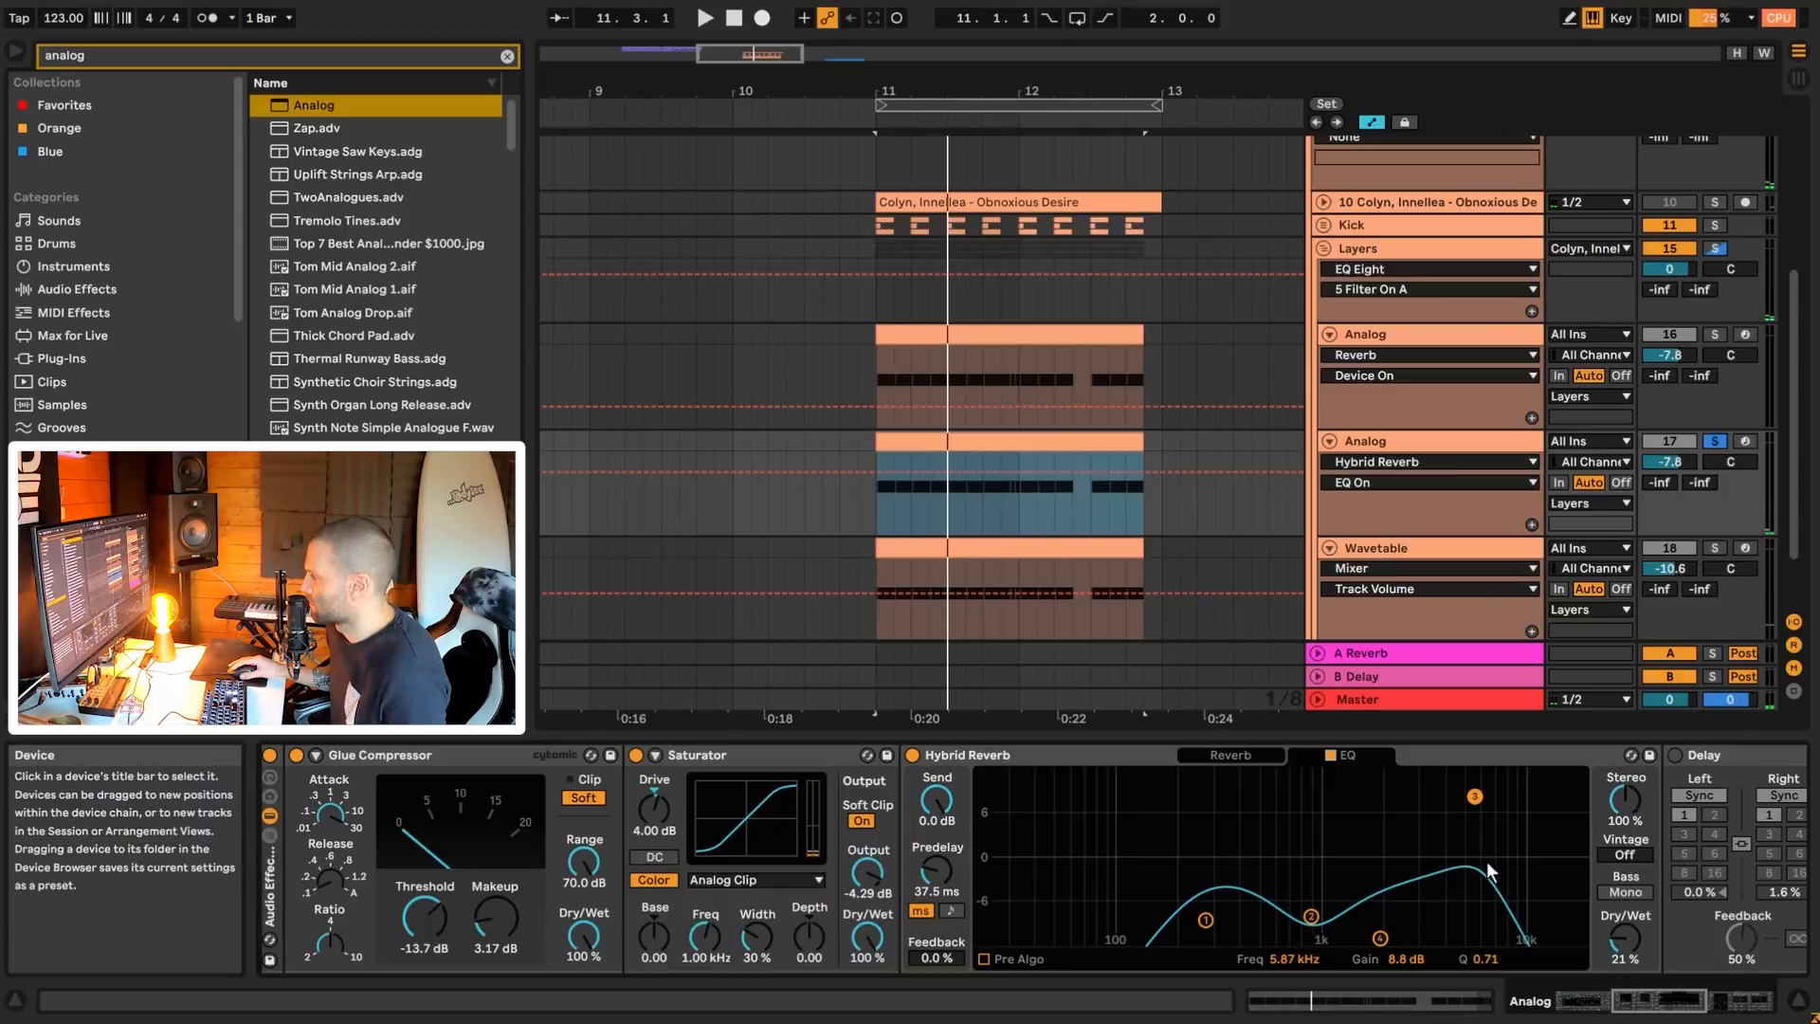
{"action": "key", "text": "space"}
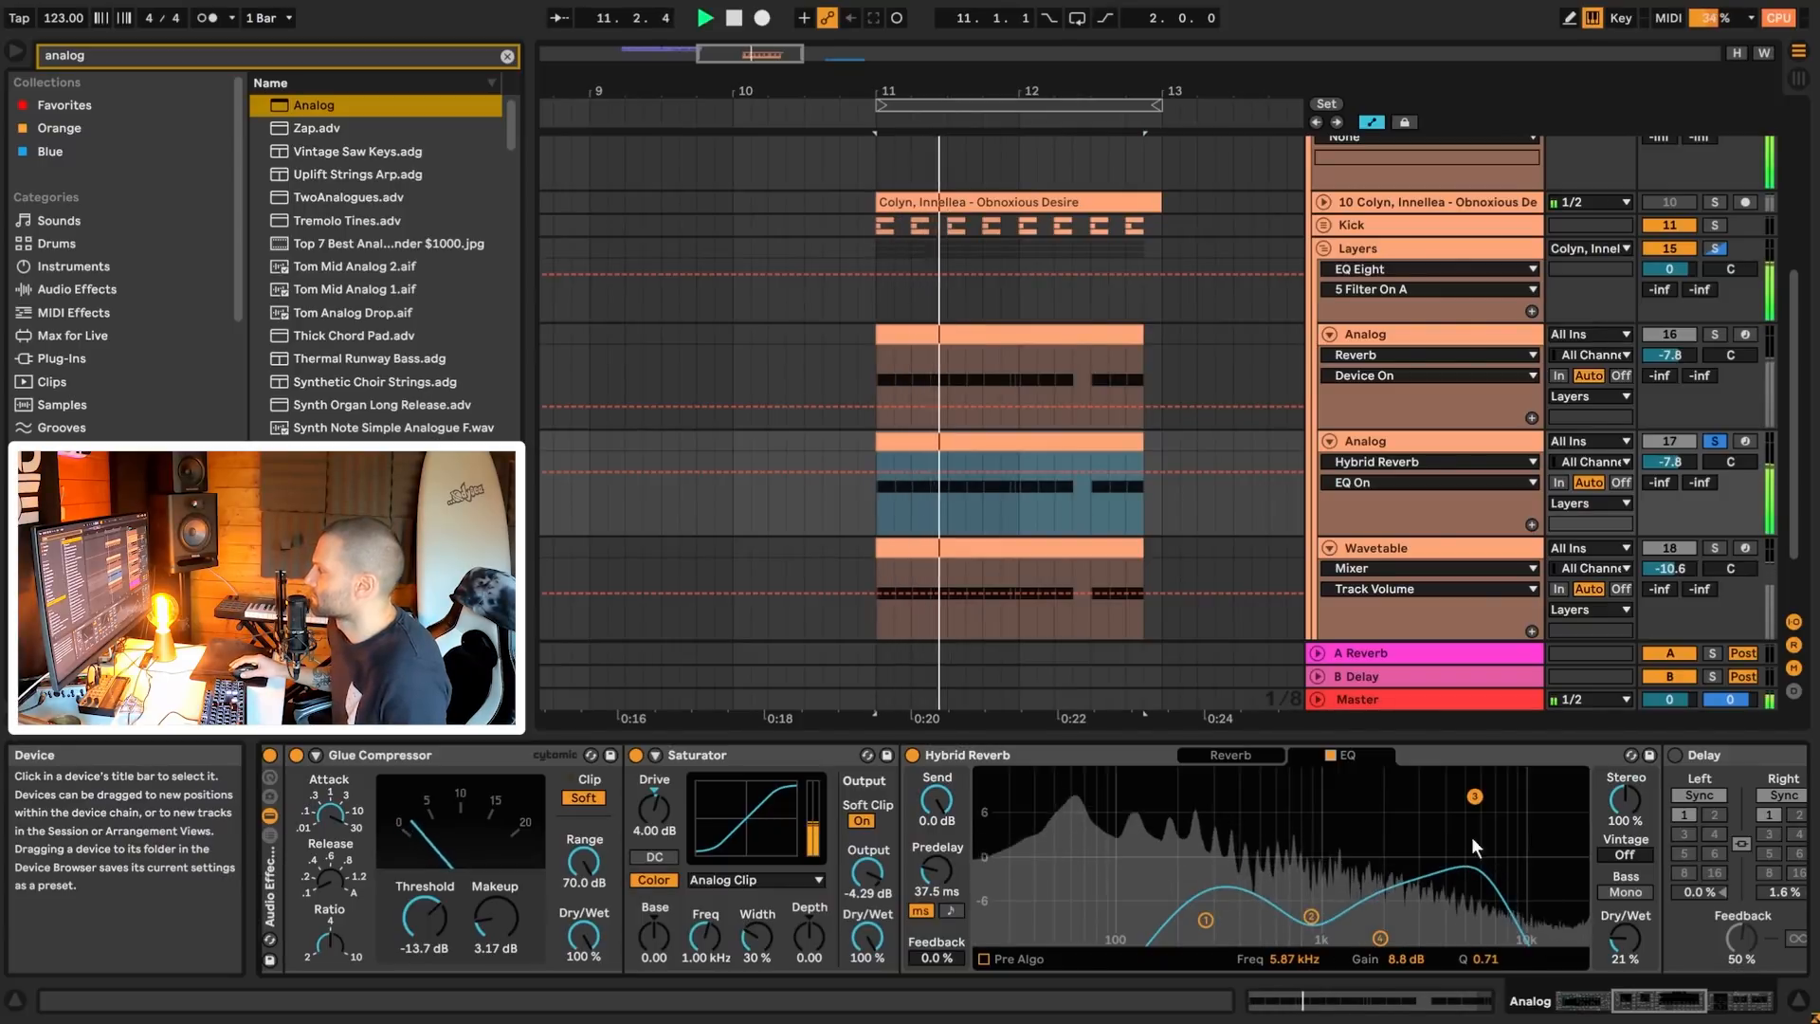
{"action": "key", "text": "space"}
- Switch on the Delay in track 17's effect rack
{"action": "scroll", "coordinate": [1693, 948], "scroll_direction": "down", "scroll_amount": 3}
{"action": "left_click", "coordinate": [1250, 754]}
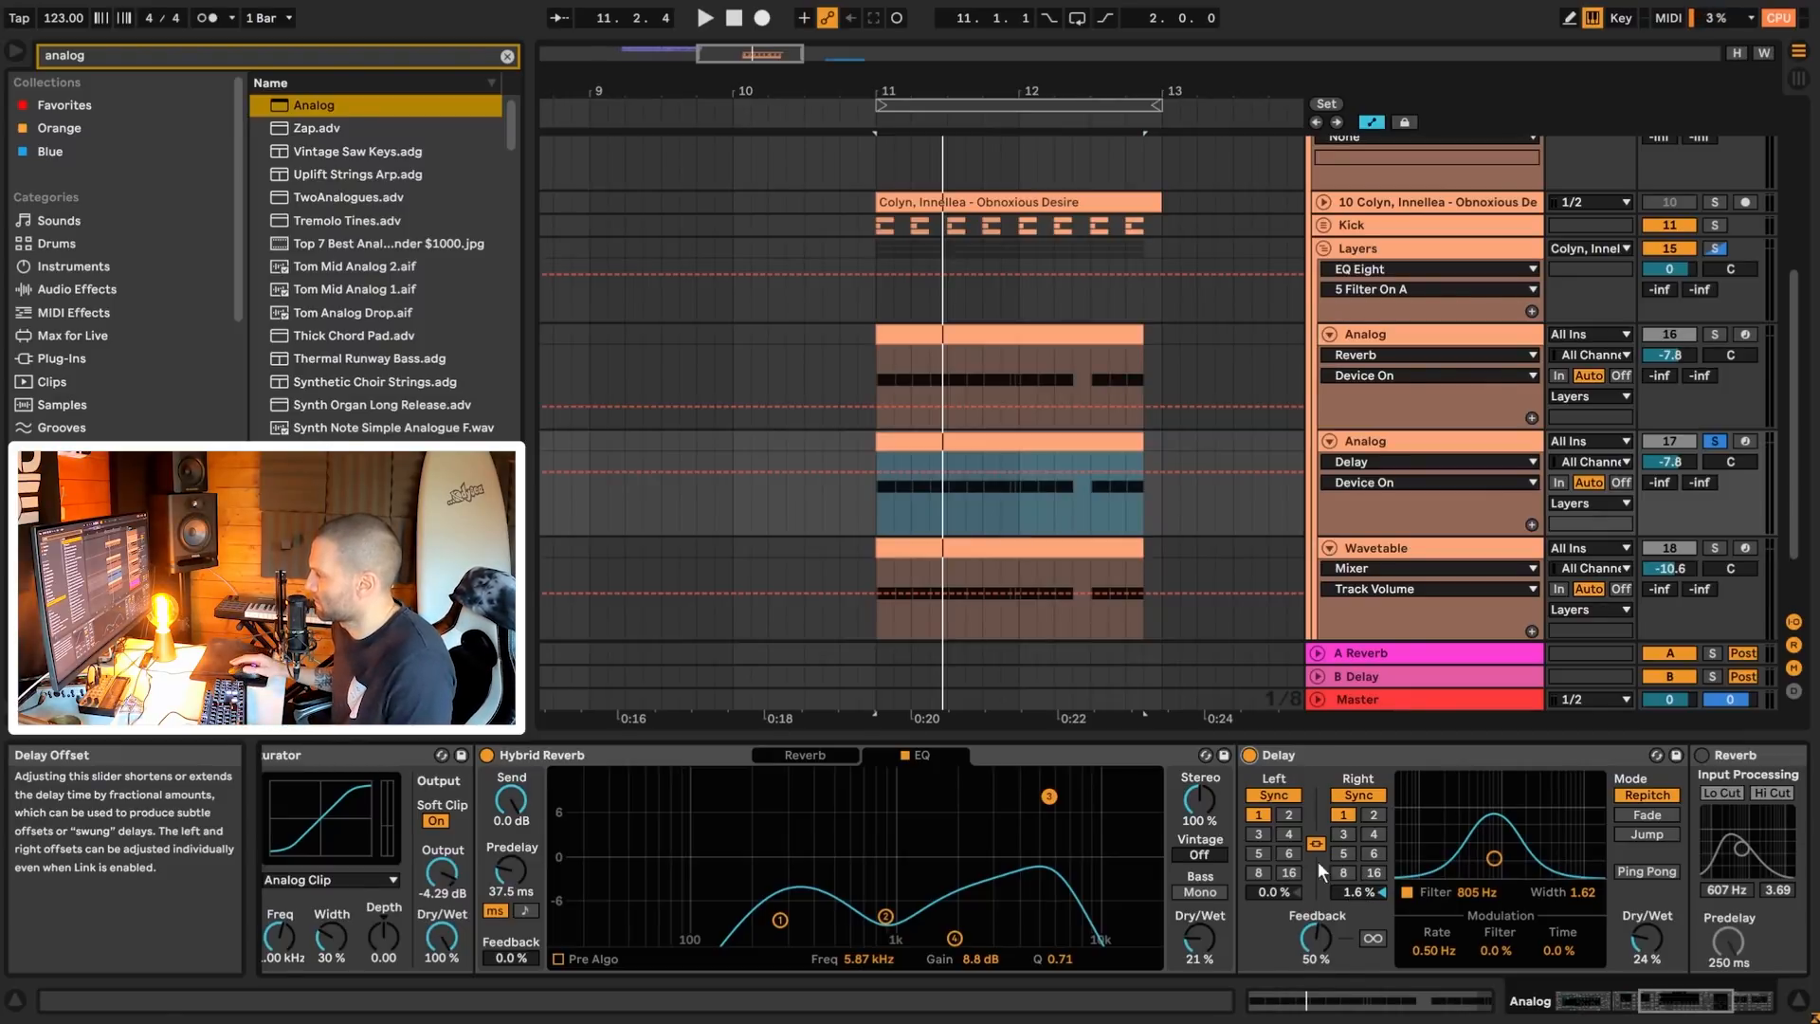
- Try the Delay's right offset at 0.0 %, play the loop, undo the change and play it again
{"action": "left_click", "coordinate": [1359, 892]}
{"action": "key", "text": "Delete"}
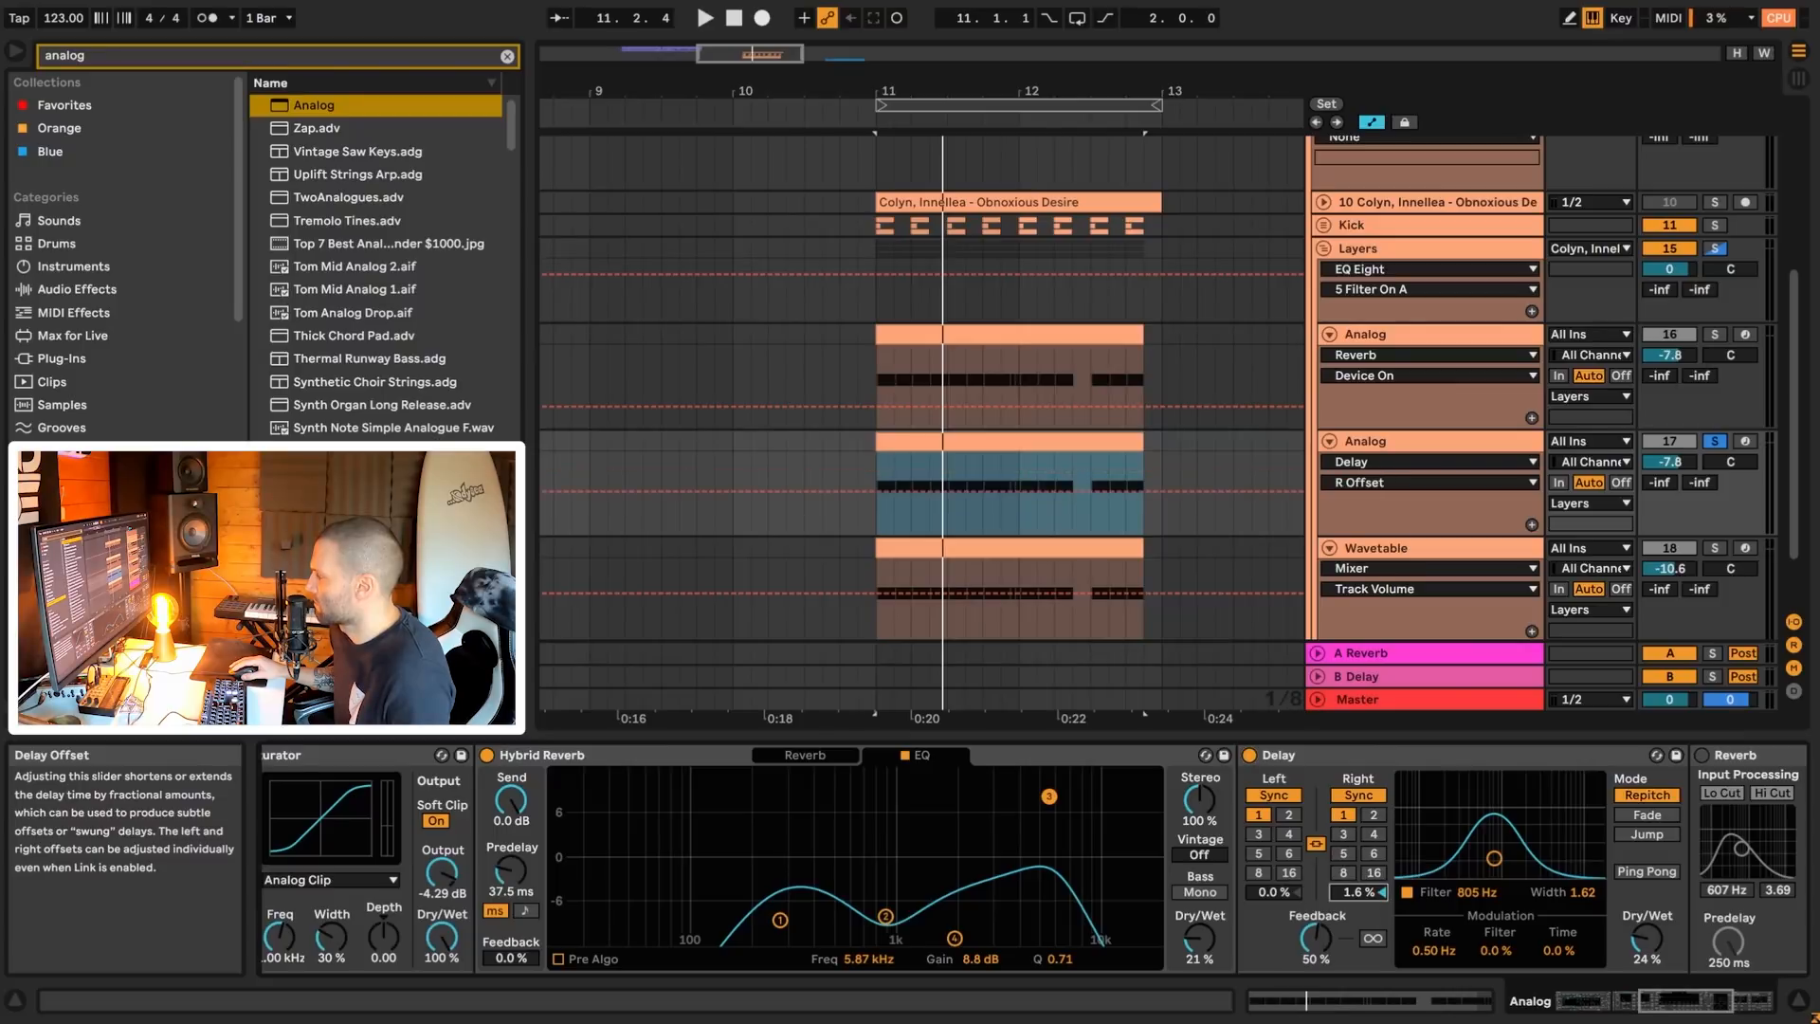
{"action": "key", "text": "space"}
{"action": "key", "text": "space"}
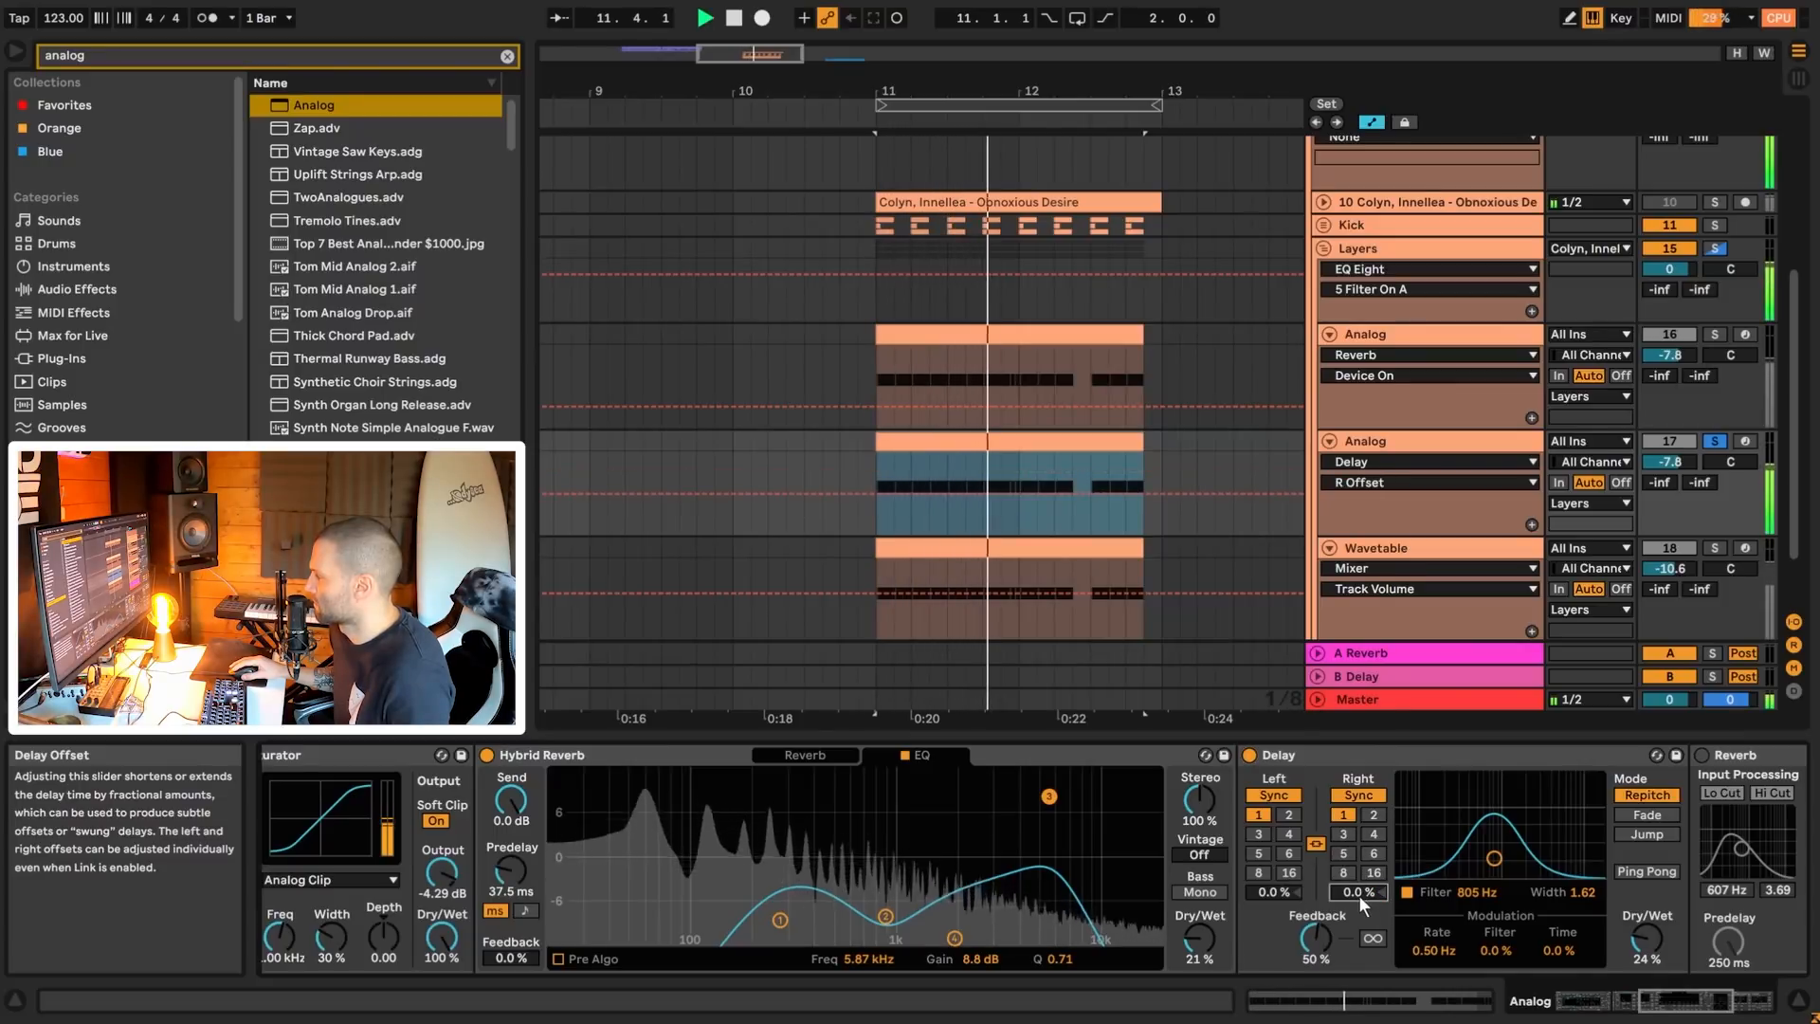
{"action": "key", "text": "ctrl+z"}
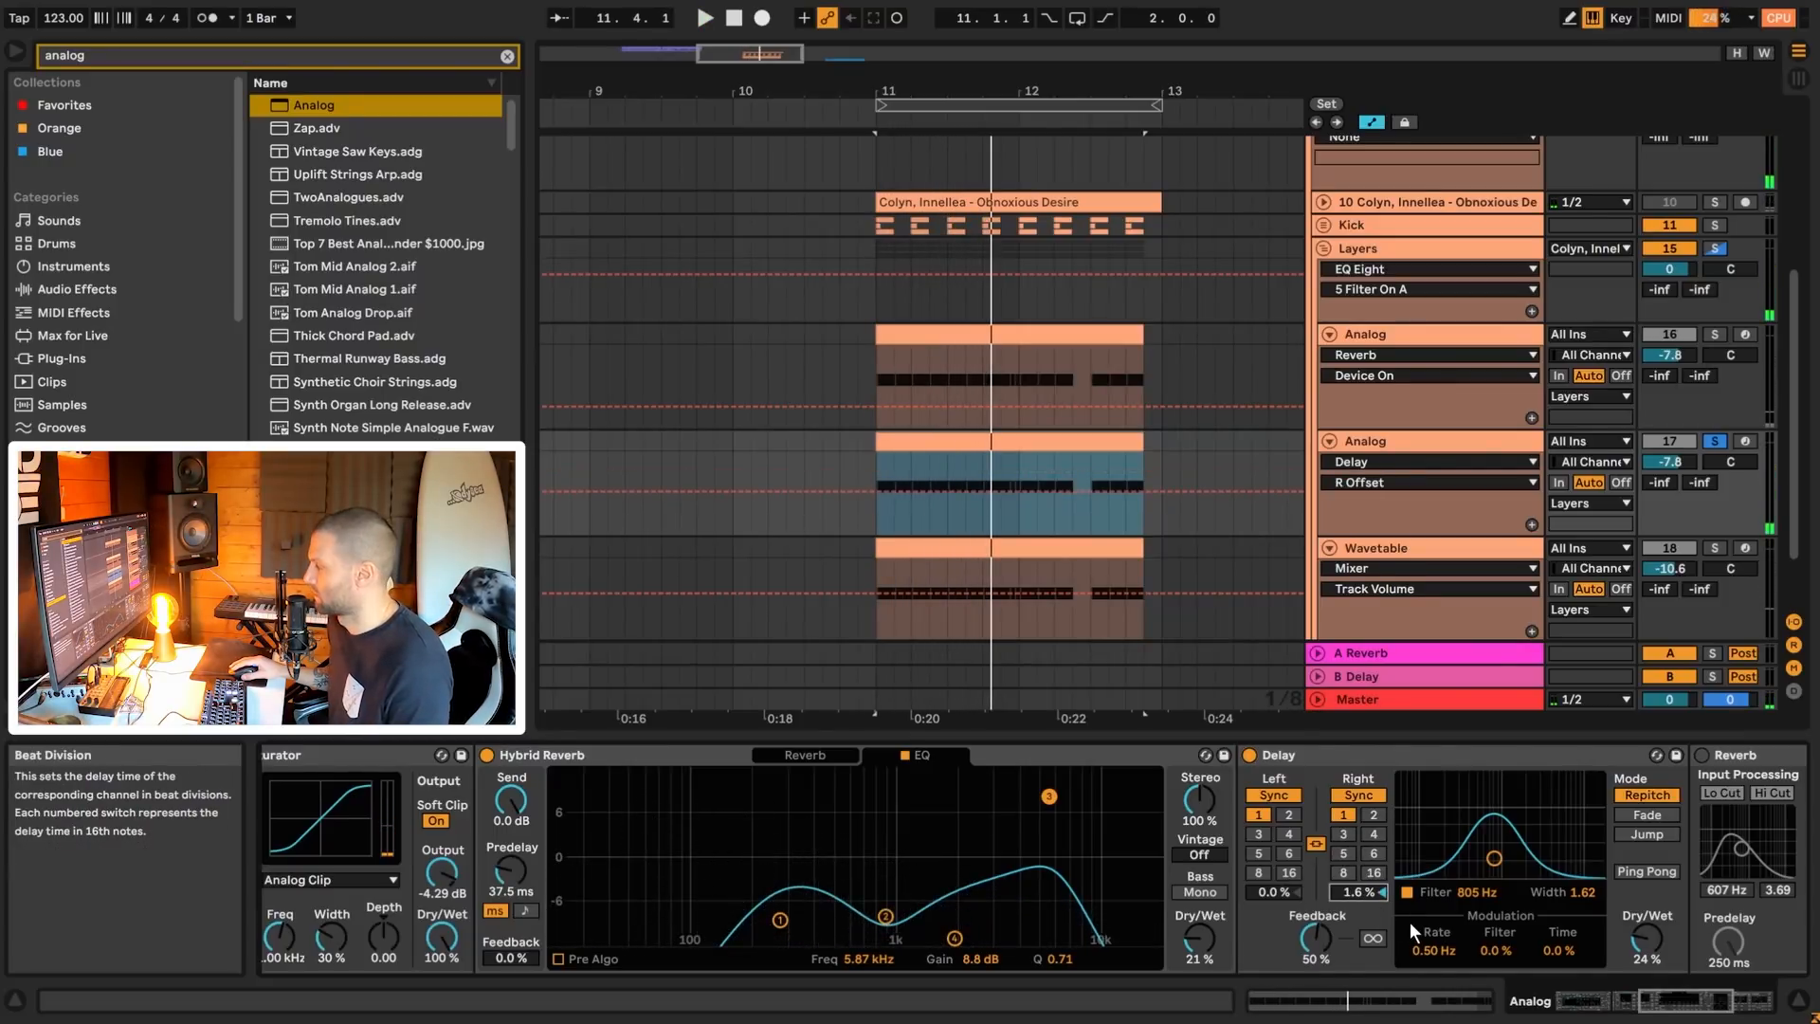
{"action": "key", "text": "space"}
{"action": "key", "text": "space"}
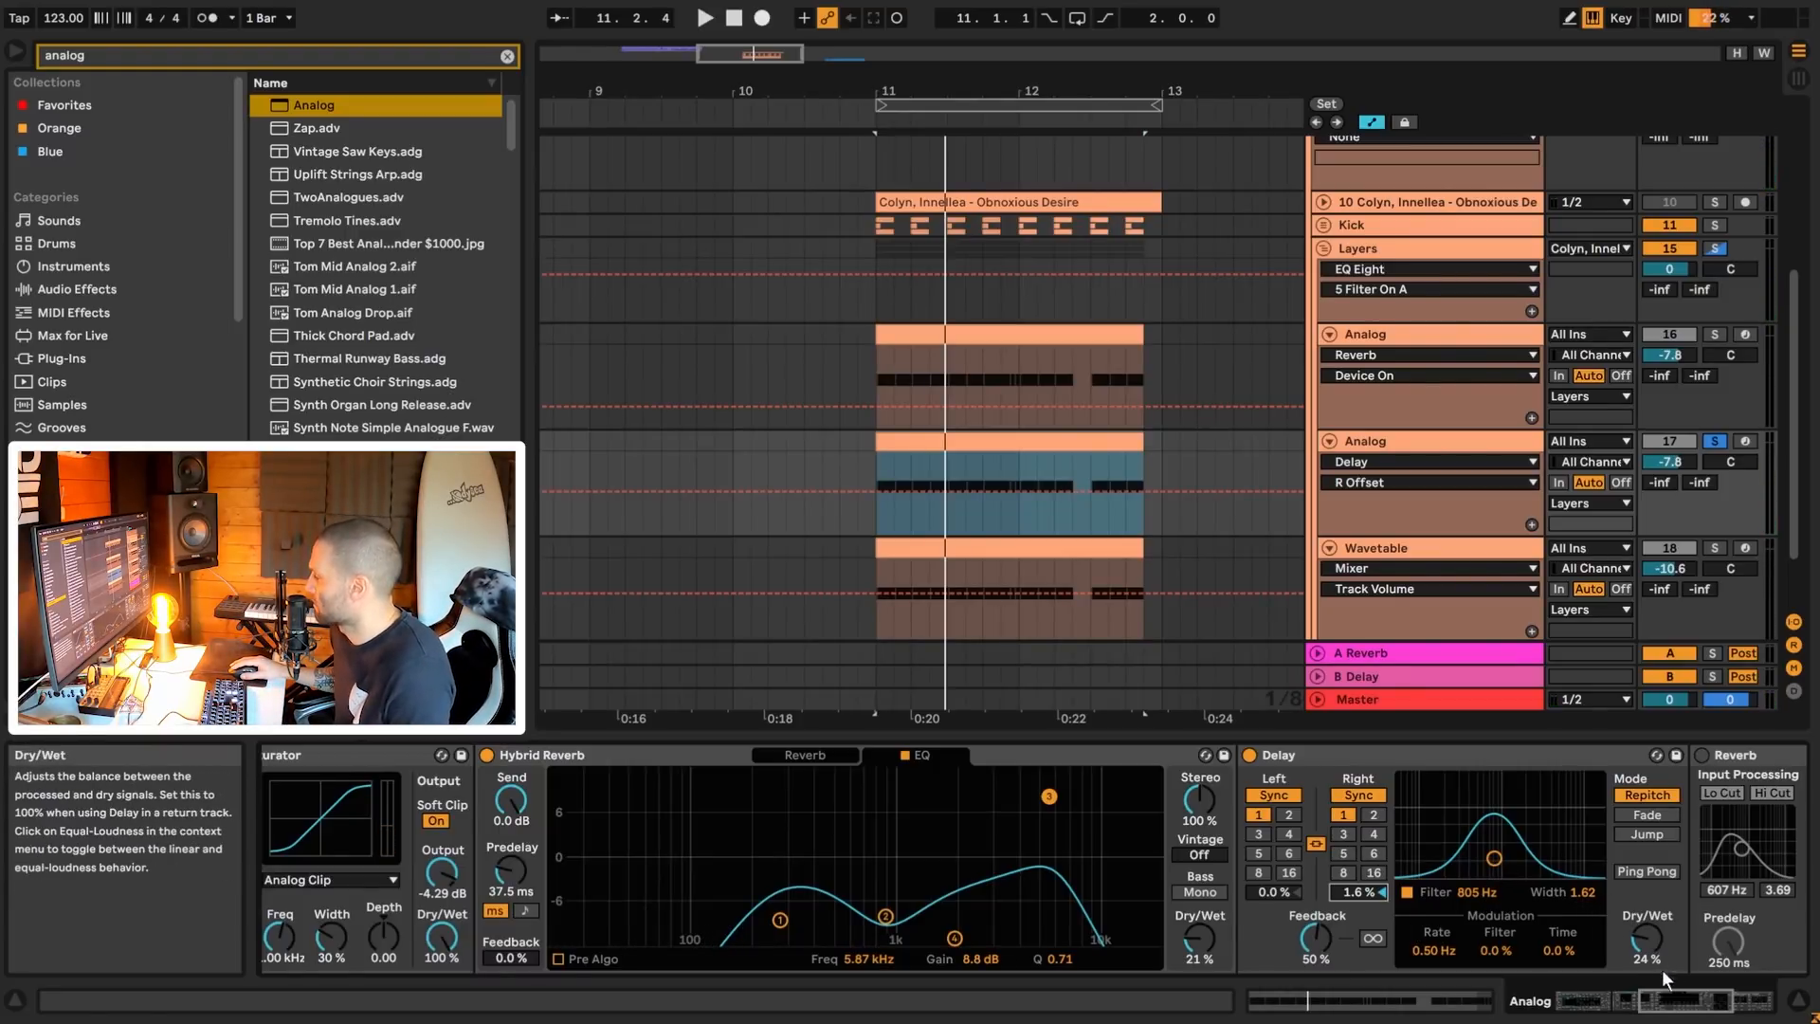
- Switch on the Reverb at the end of track 17's effect rack and play the loop
{"action": "left_click_drag", "start_coordinate": [1671, 989], "coordinate": [1710, 987]}
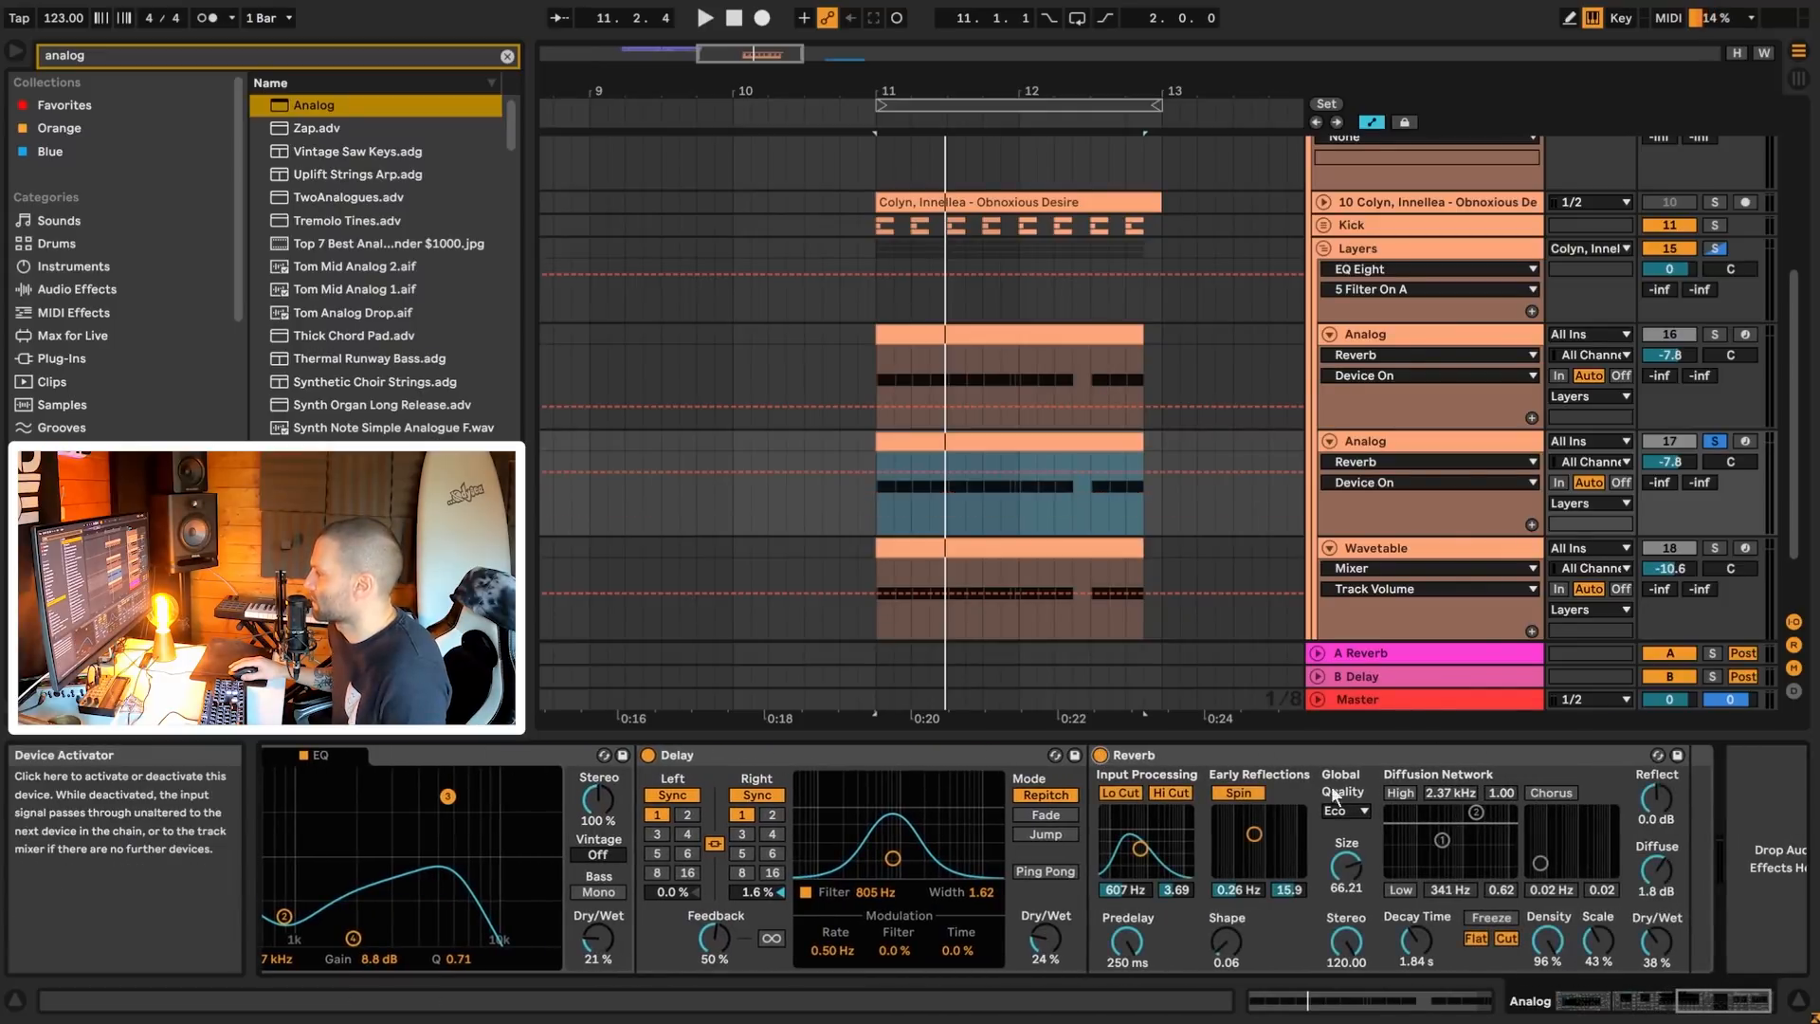
{"action": "key", "text": "space"}
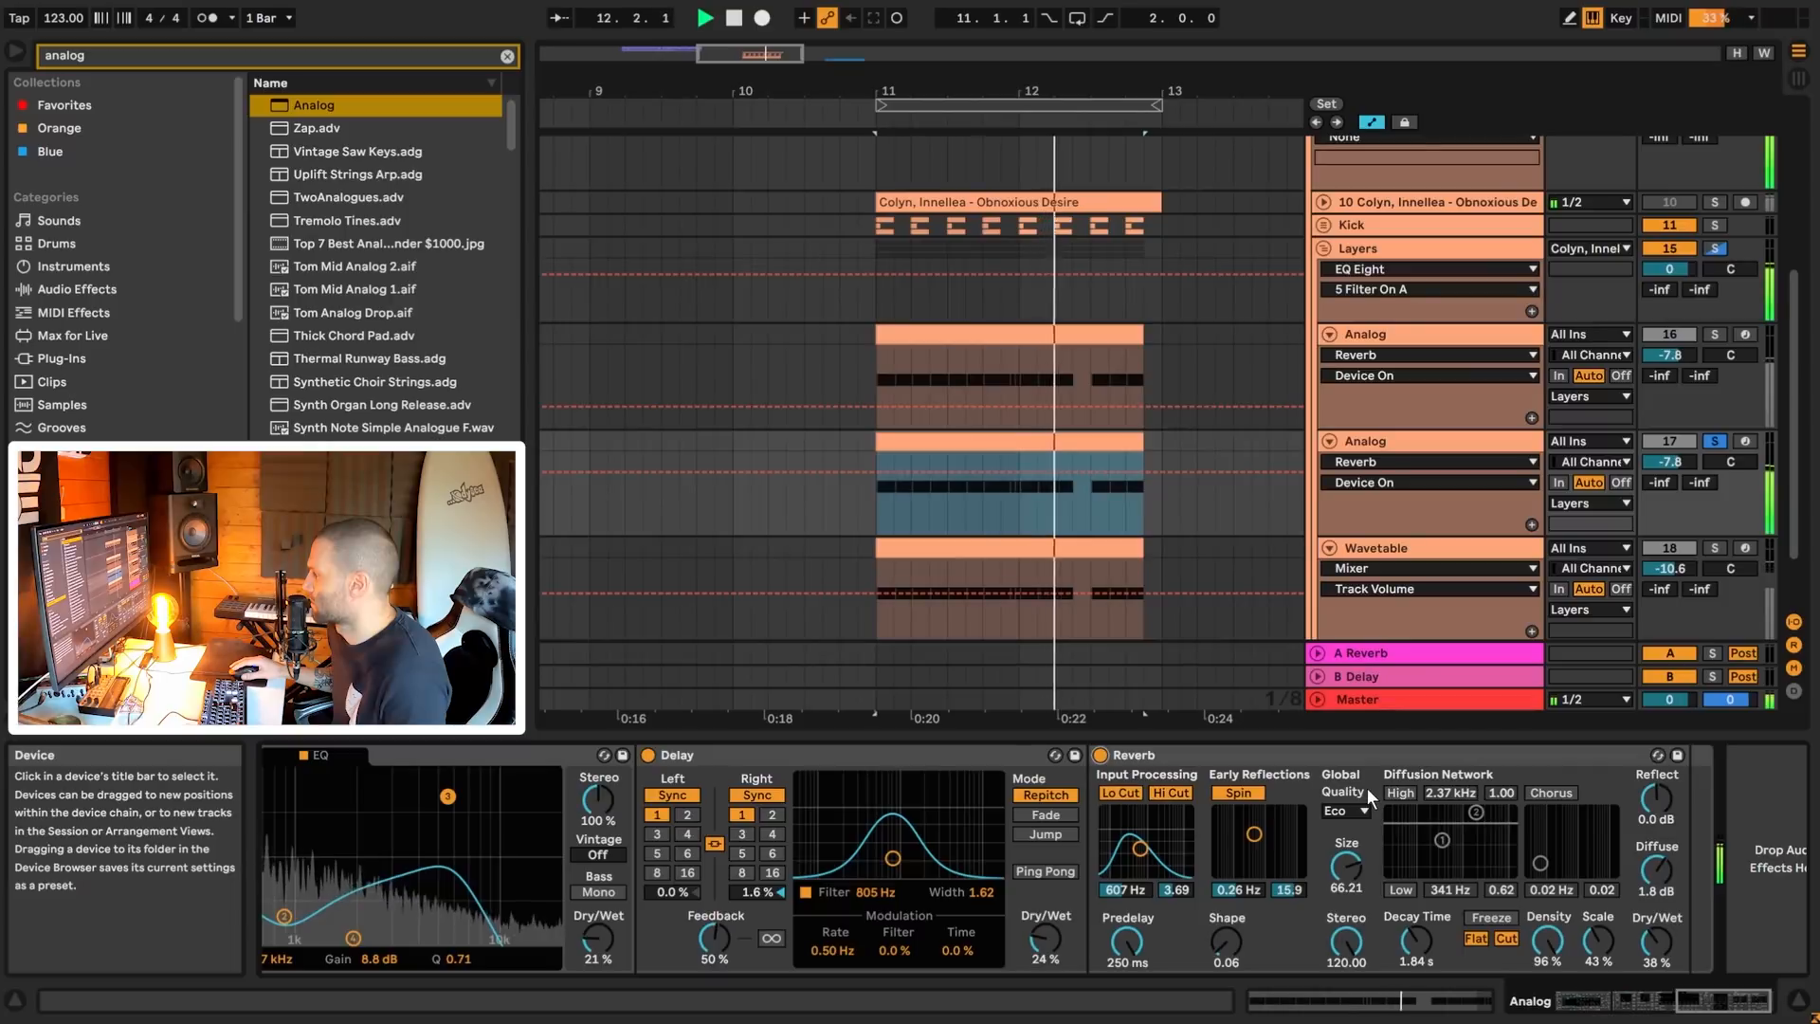
{"action": "key", "text": "space"}
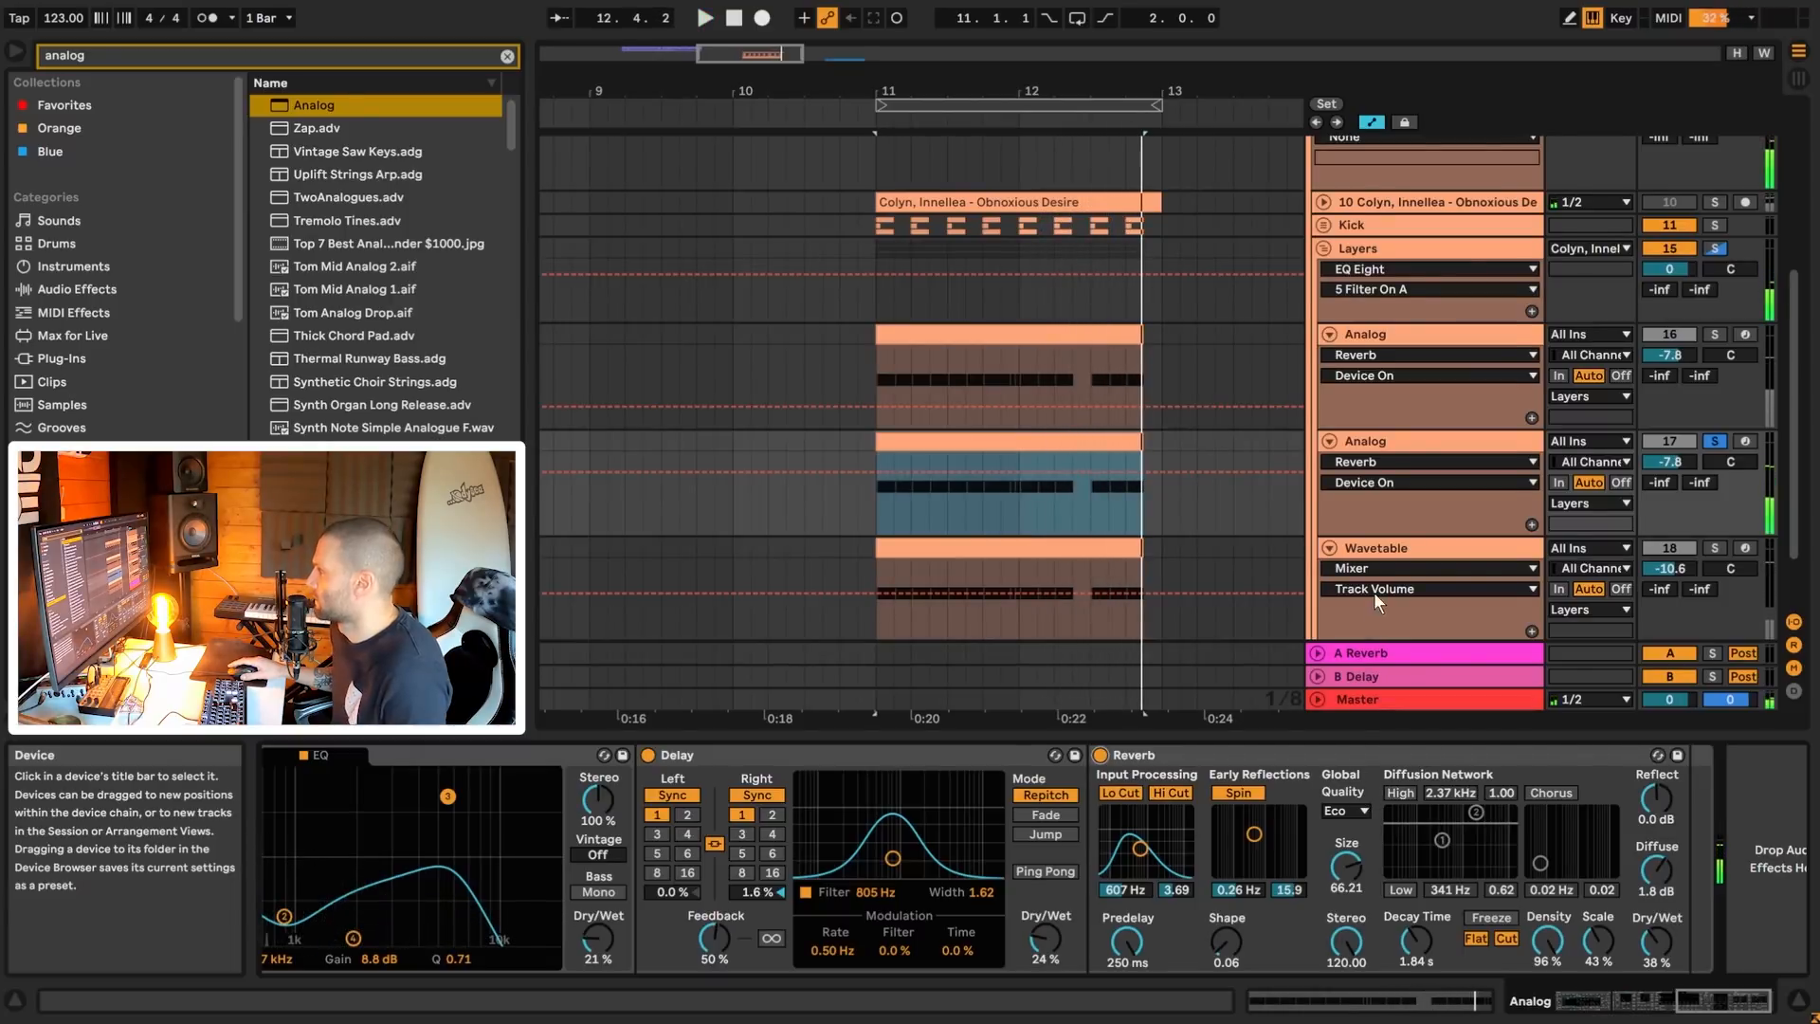
- Show the devices of the Wavetable layer on track 18, solo the track and play the loop
{"action": "scroll", "coordinate": [1374, 594], "scroll_direction": "down", "scroll_amount": 2}
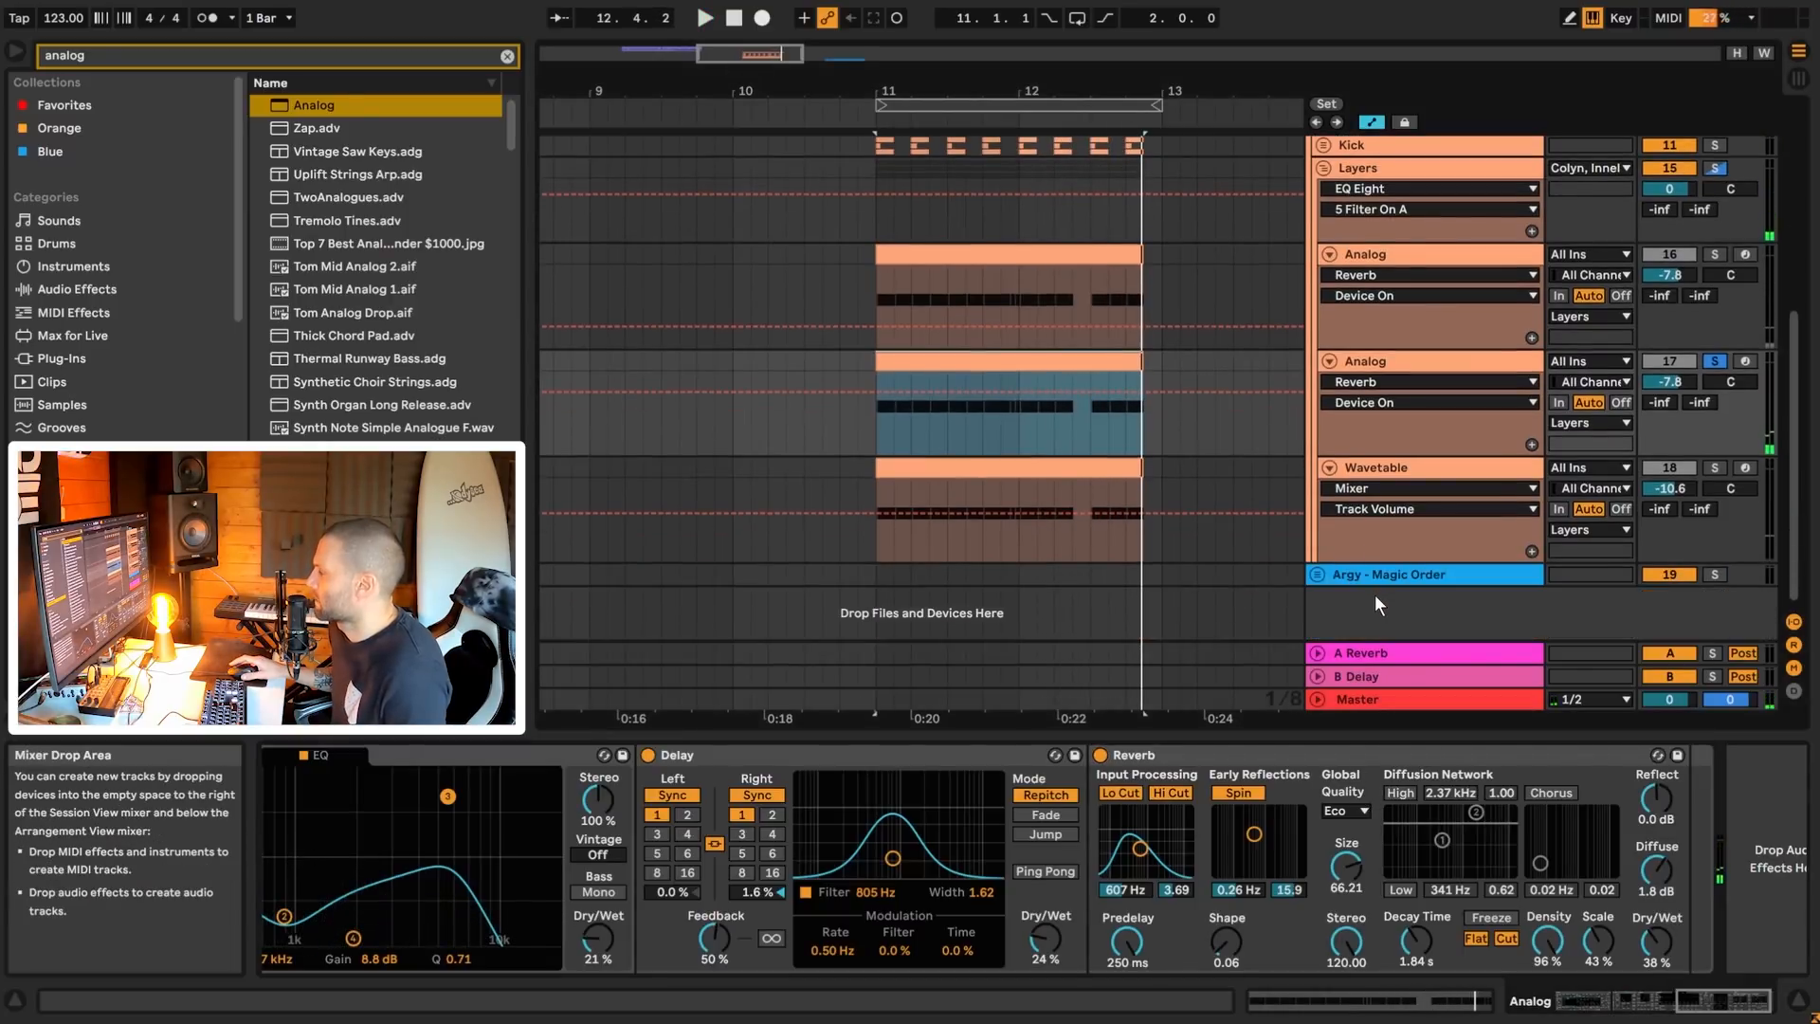
{"action": "left_click", "coordinate": [1376, 474]}
{"action": "left_click_drag", "start_coordinate": [1713, 1001], "coordinate": [1537, 995]}
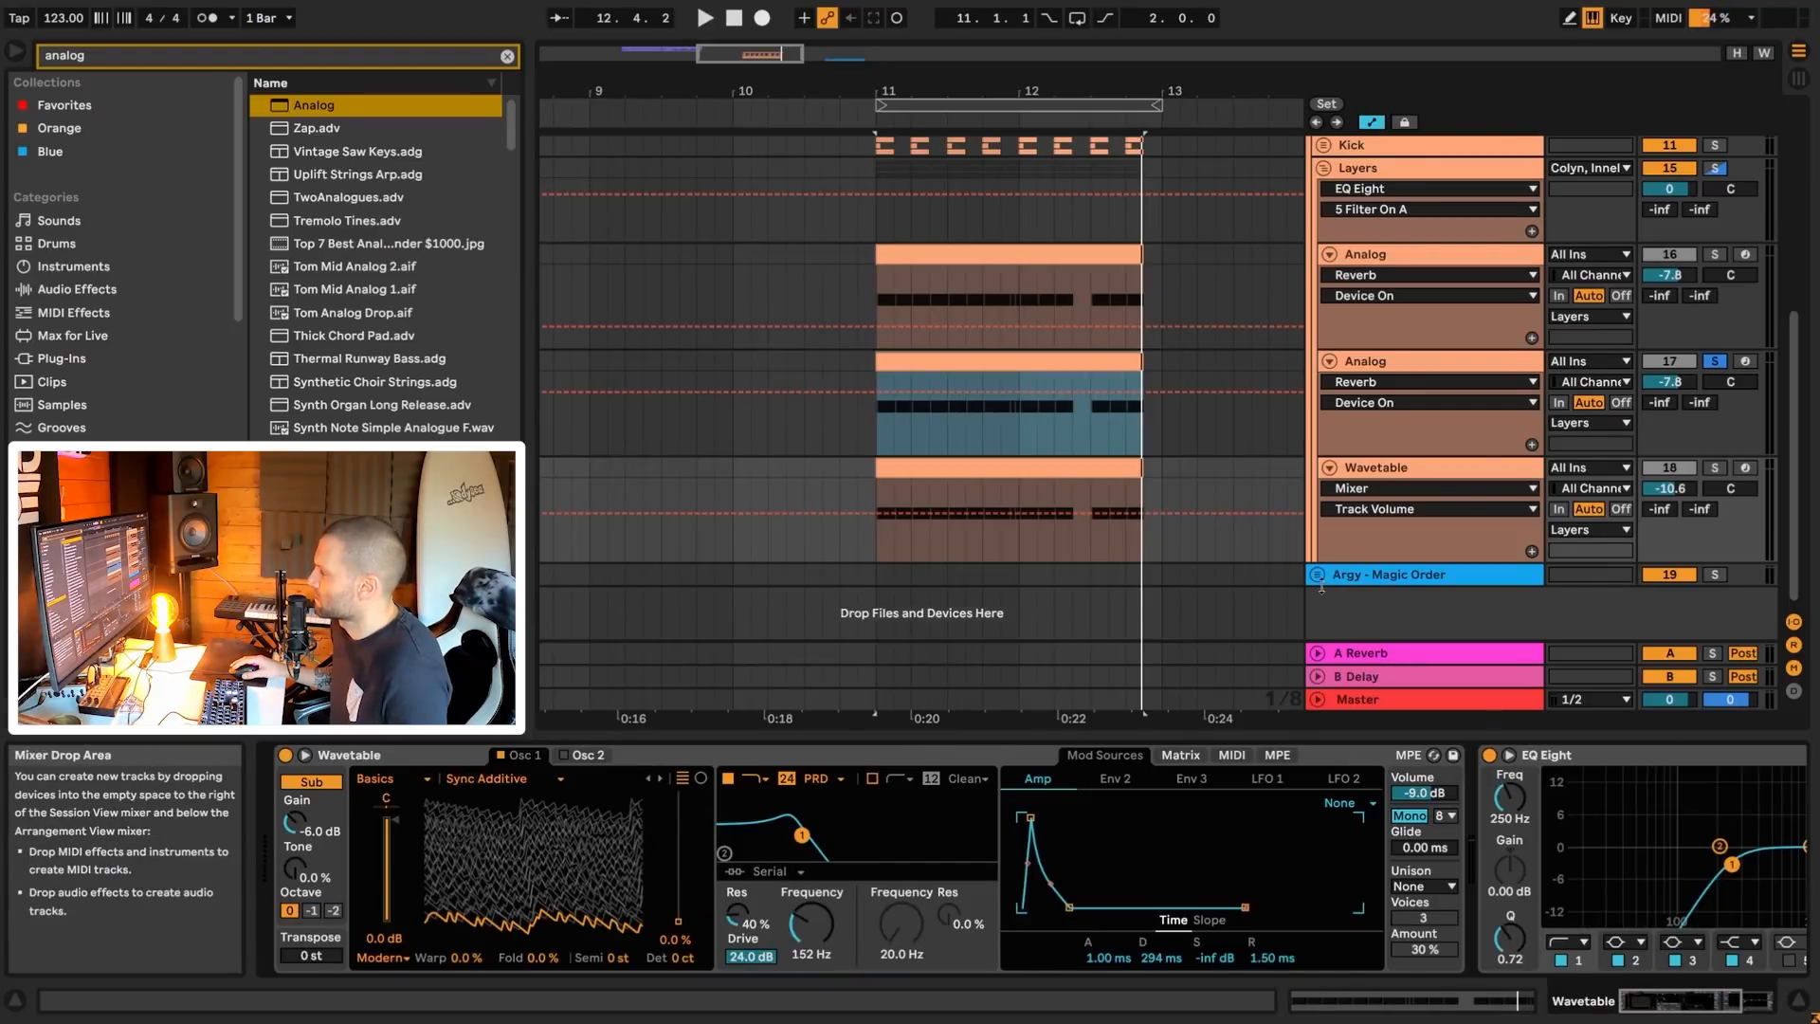
{"action": "left_click", "coordinate": [1714, 467]}
{"action": "key", "text": "space"}
{"action": "key", "text": "space"}
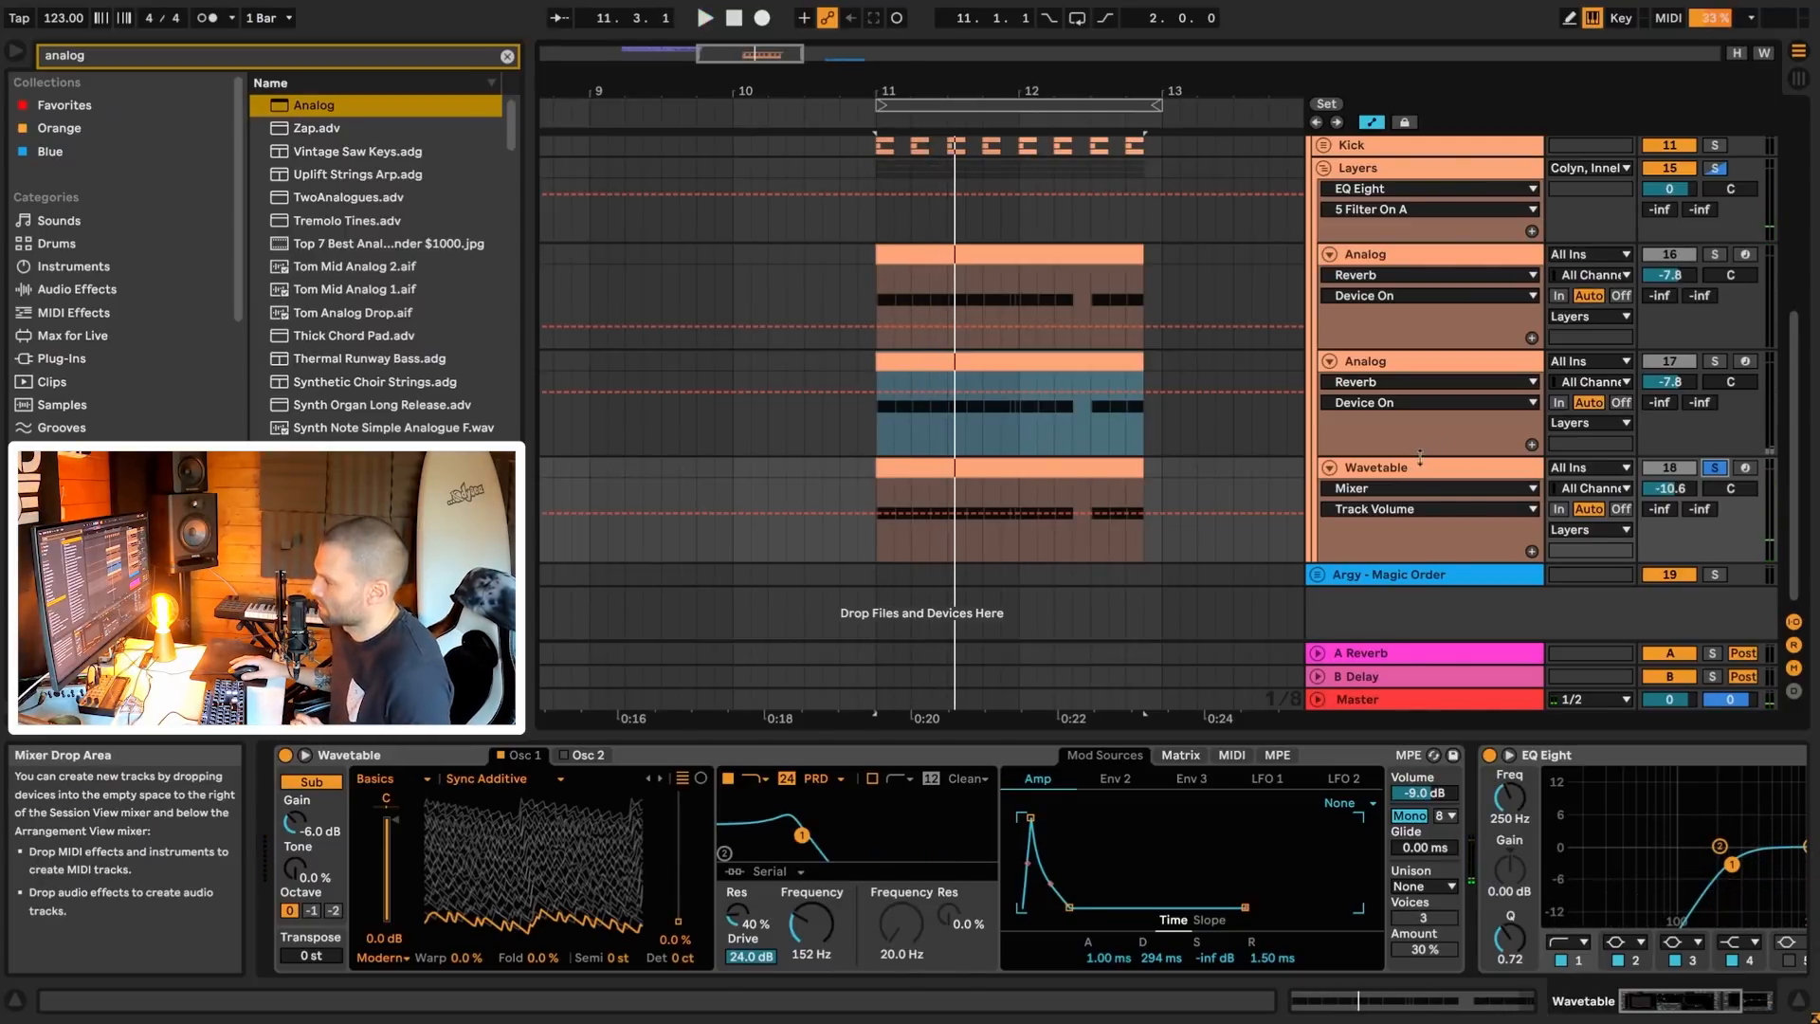
- Duplicate track 18, replace the copy's synth with a default Wavetable instrument and solo track 19
{"action": "left_click", "coordinate": [1386, 470]}
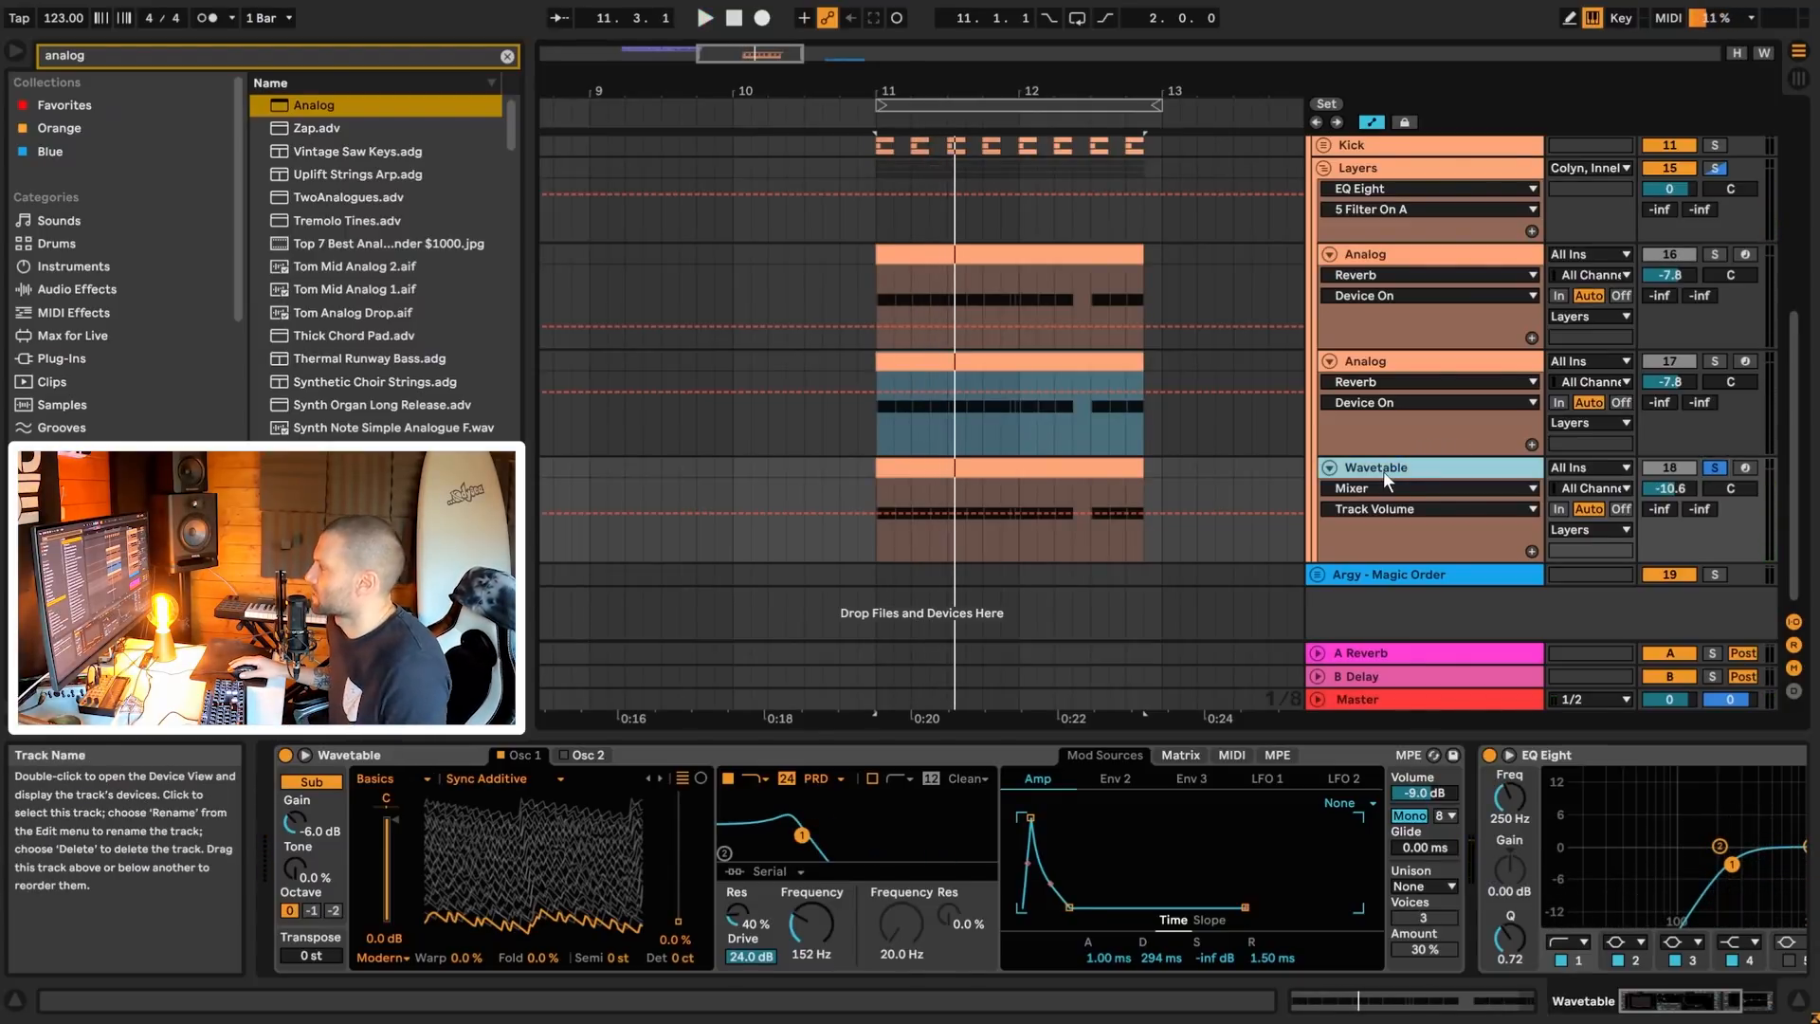
{"action": "key", "text": "ctrl+d"}
{"action": "left_click", "coordinate": [509, 55]}
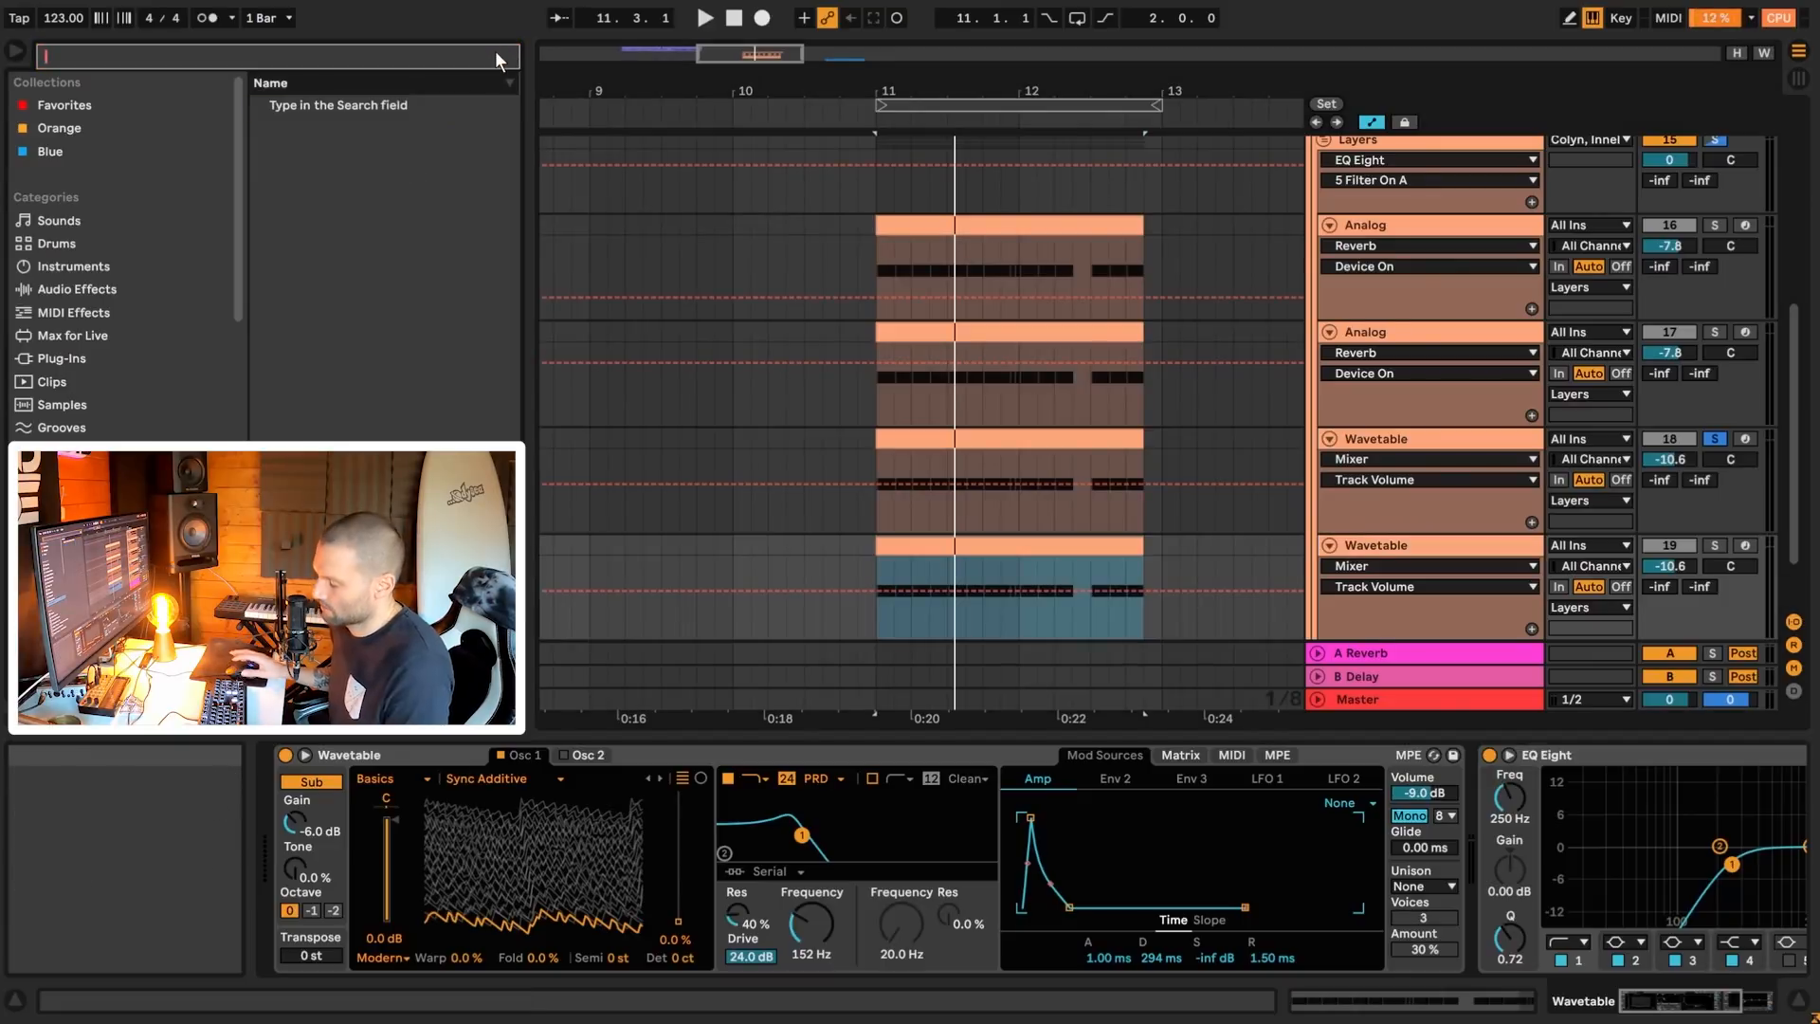
{"action": "type", "text": "wavetable"}
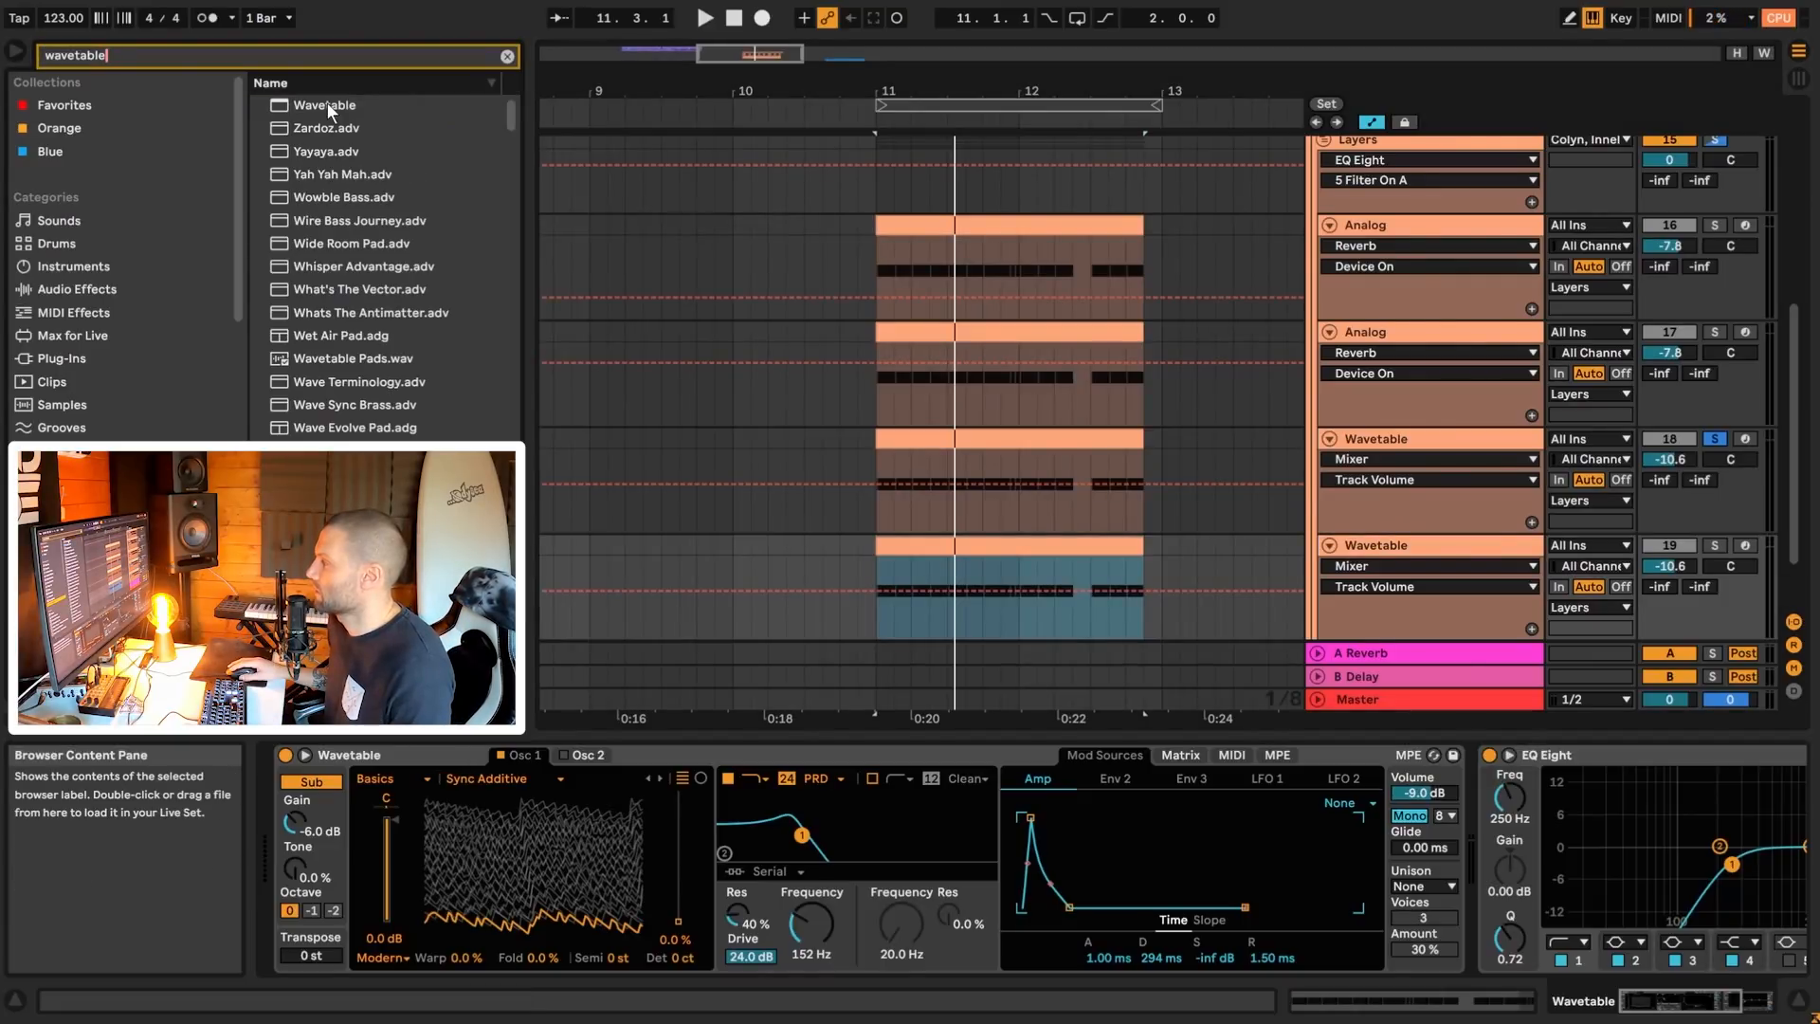
{"action": "double_click", "coordinate": [327, 104]}
{"action": "left_click", "coordinate": [1714, 545]}
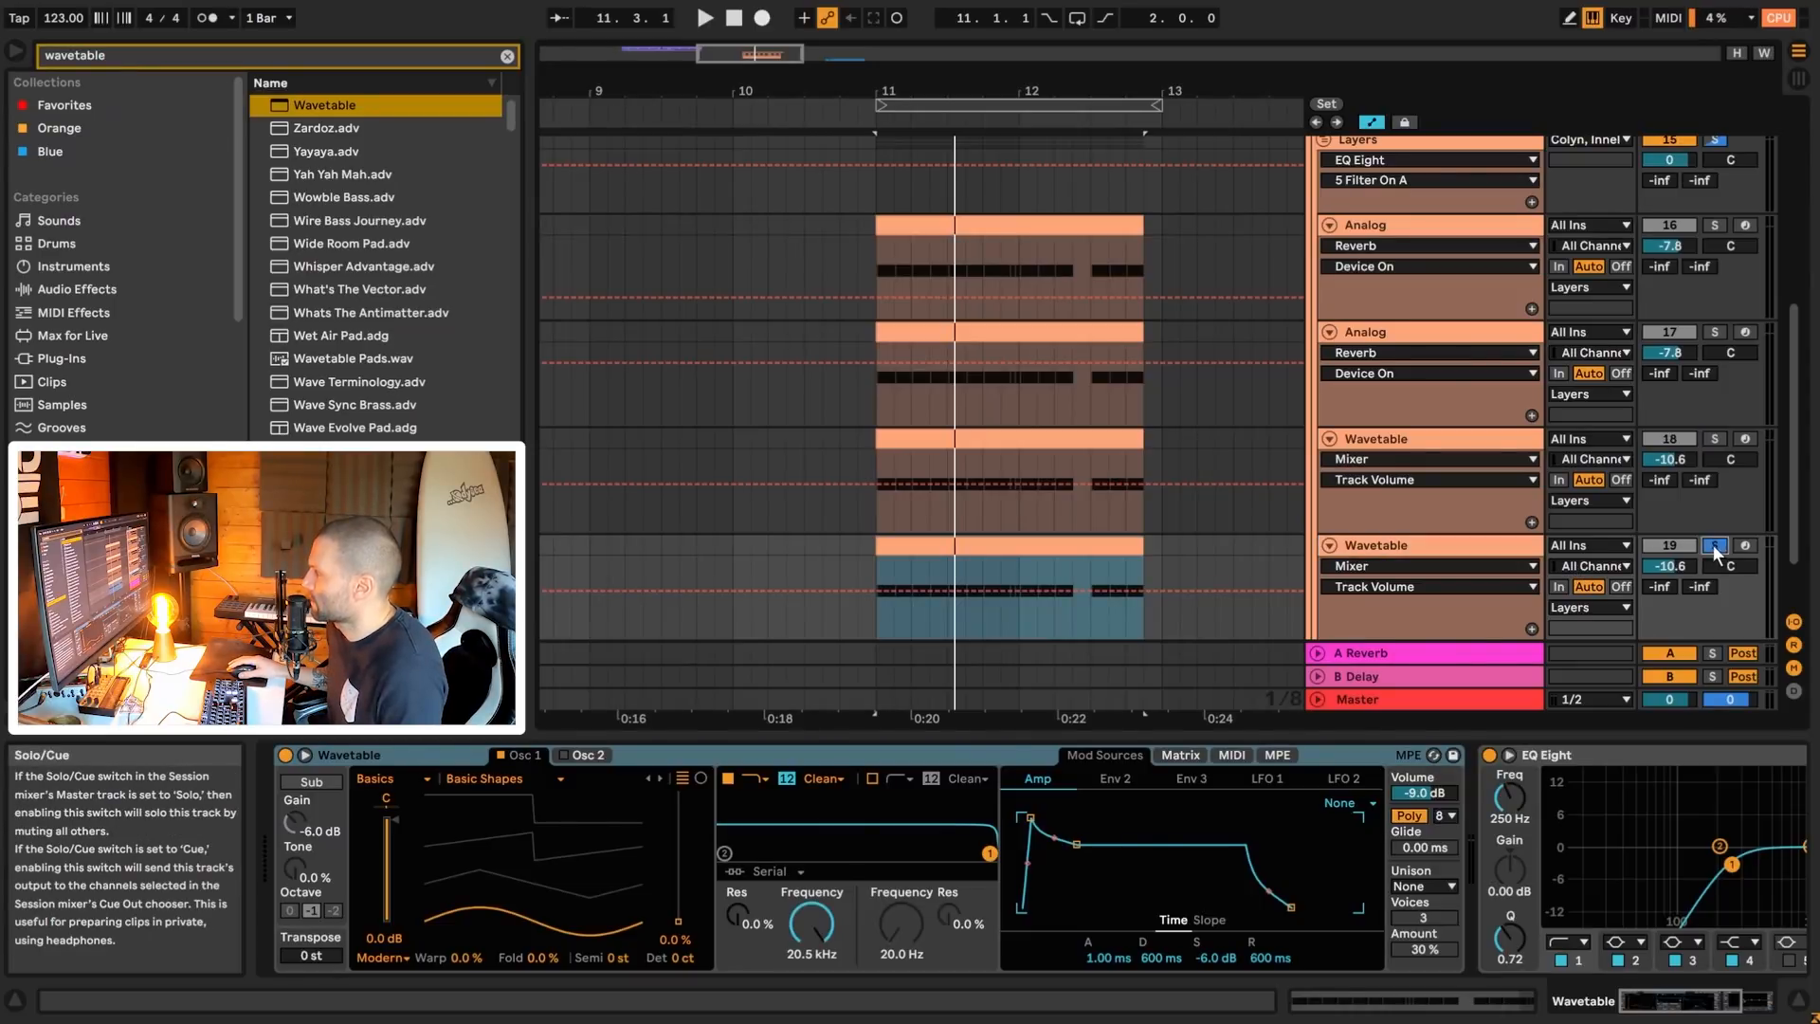
- Check track 18's wavetable, set track 19's Osc 1 to Sync Additive and play the loop
{"action": "left_click", "coordinate": [540, 781]}
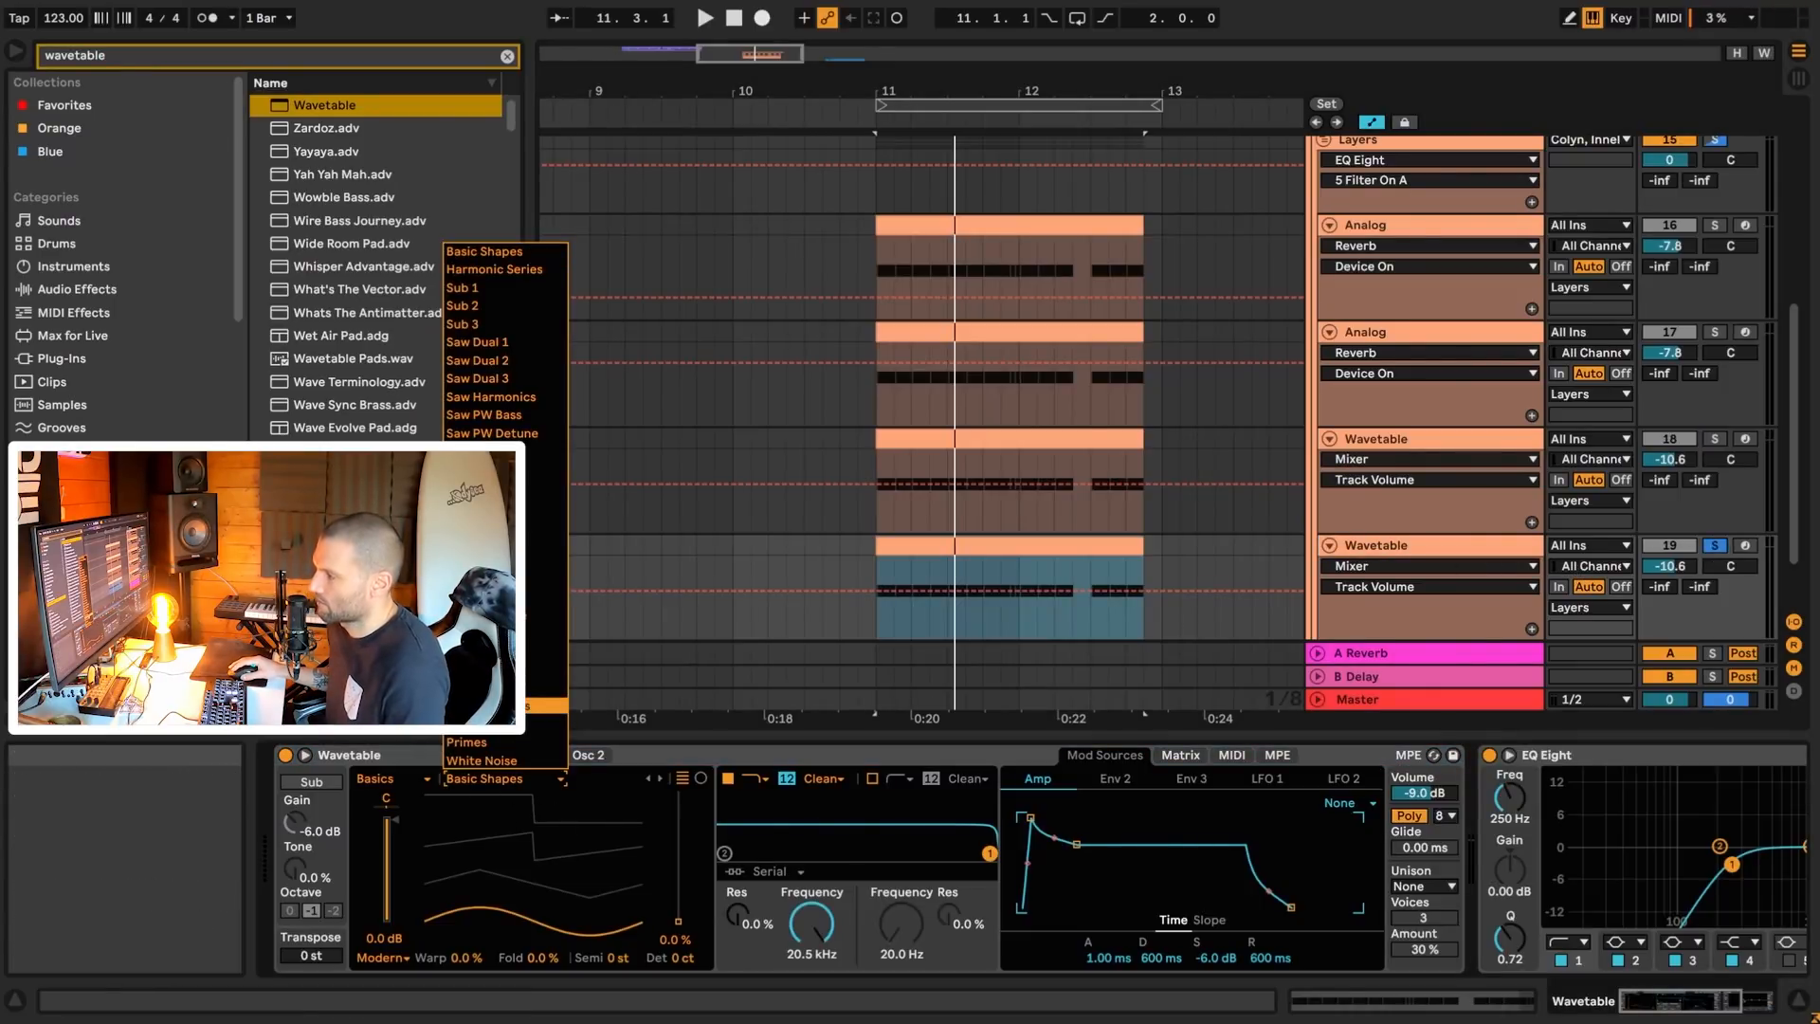
{"action": "left_click", "coordinate": [1404, 445]}
{"action": "left_click", "coordinate": [1407, 443]}
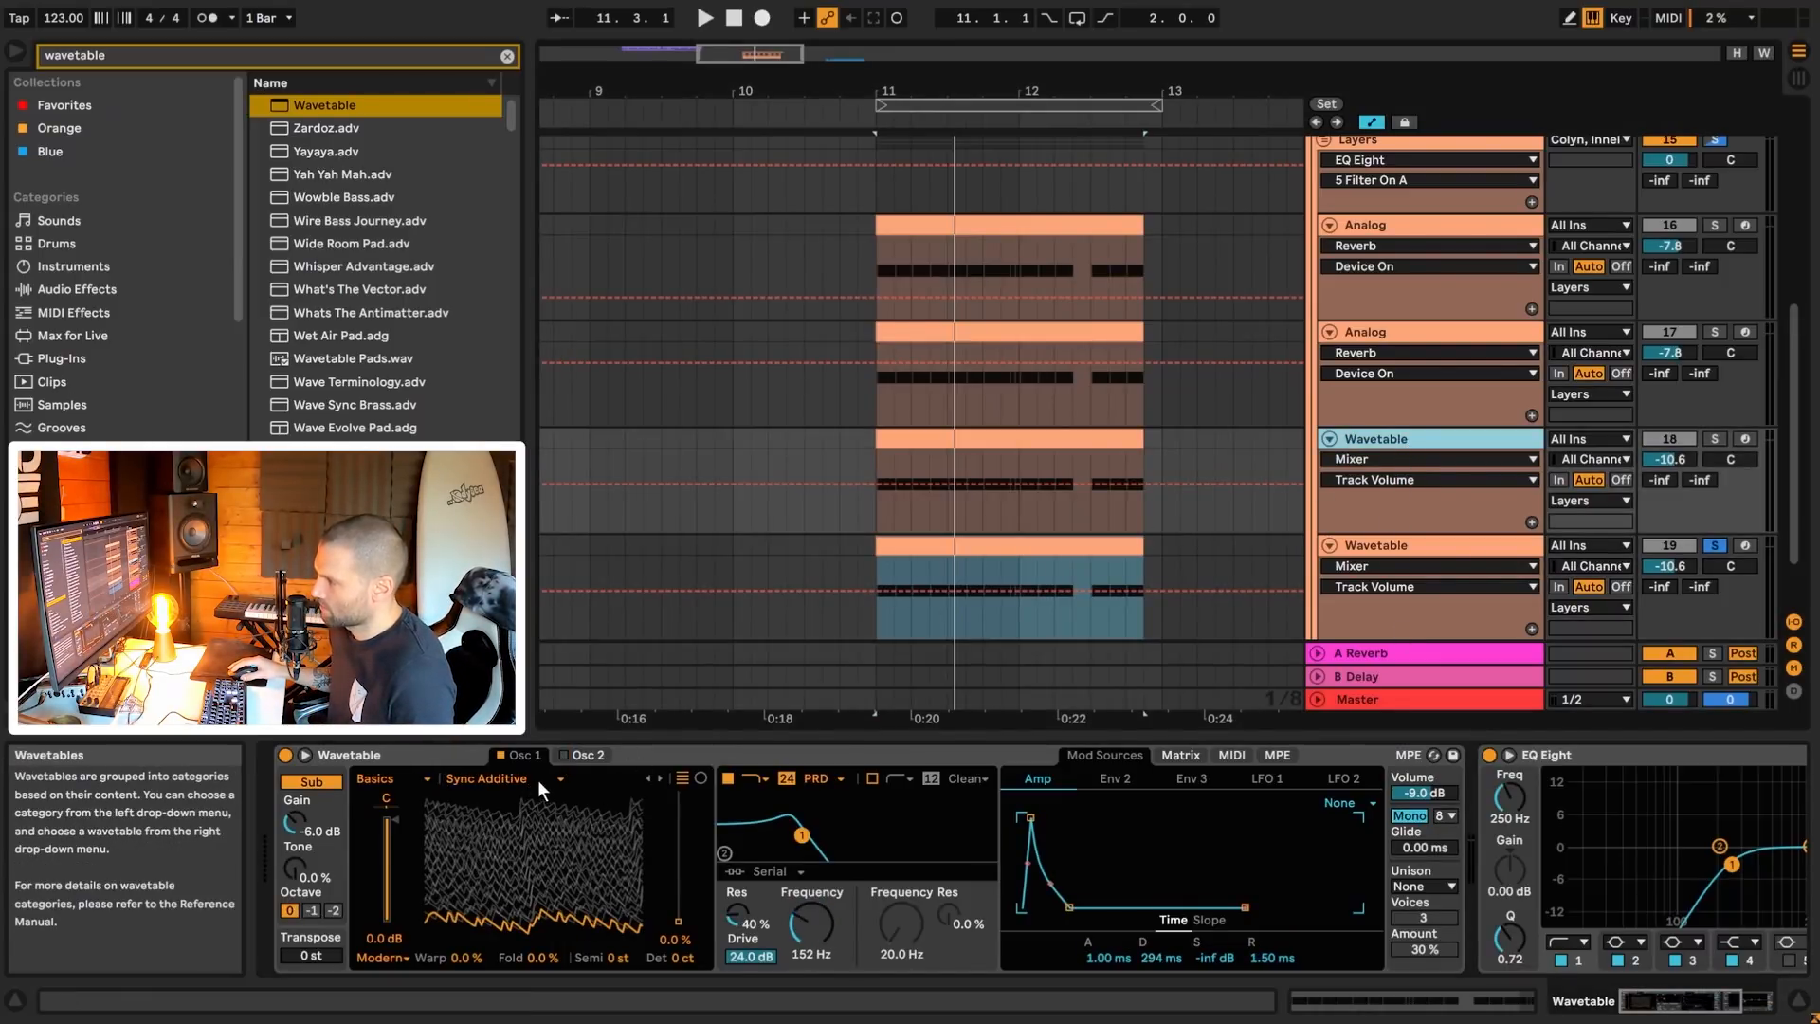
{"action": "left_click", "coordinate": [1393, 545]}
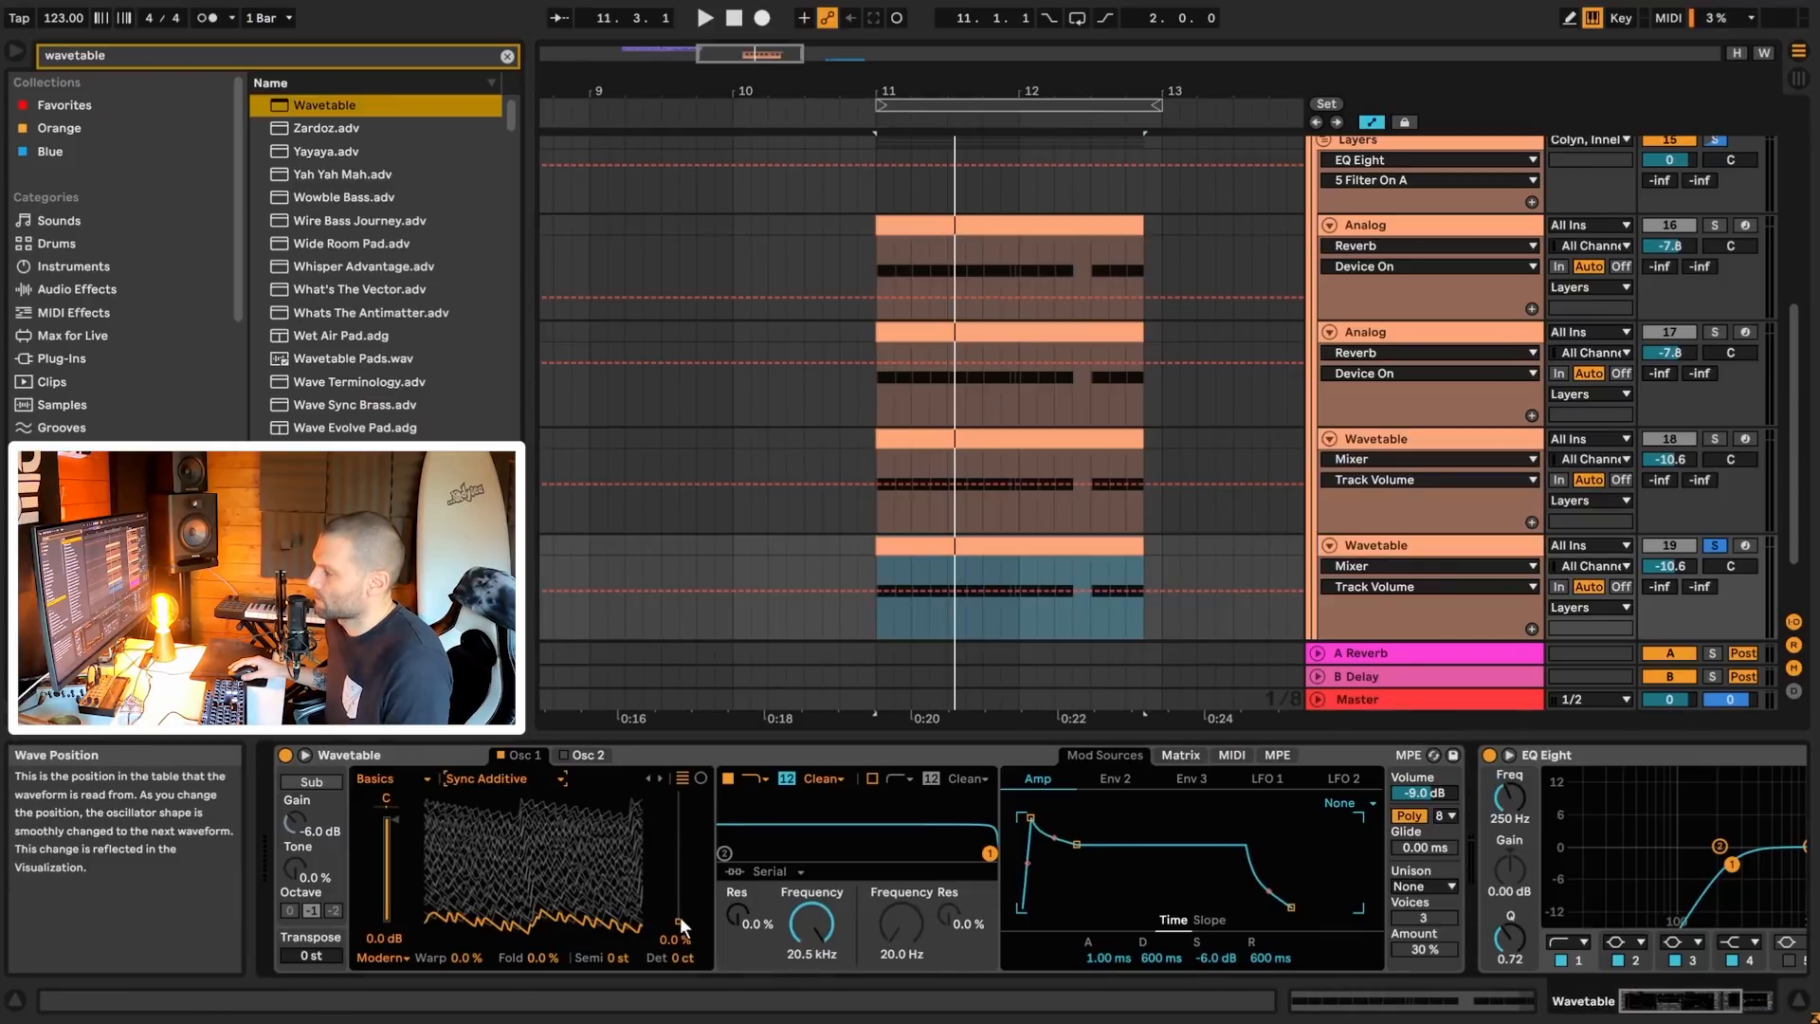
{"action": "key", "text": "space"}
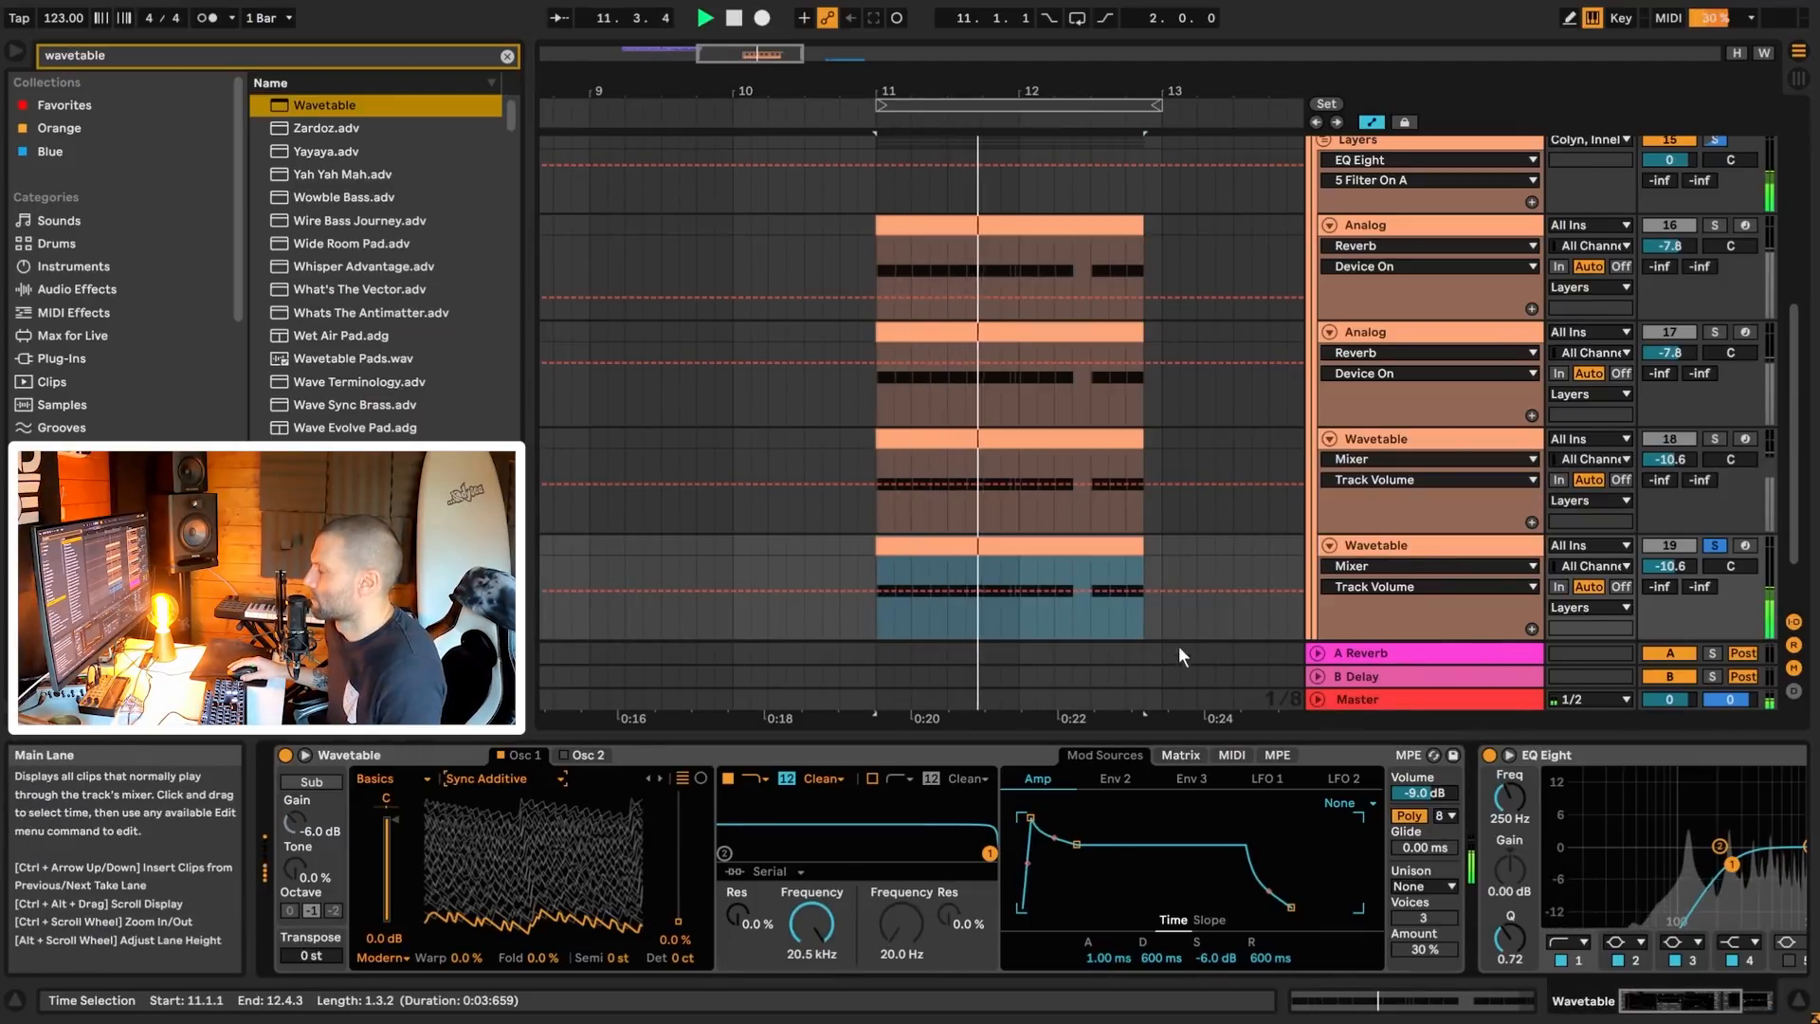
{"action": "key", "text": "space"}
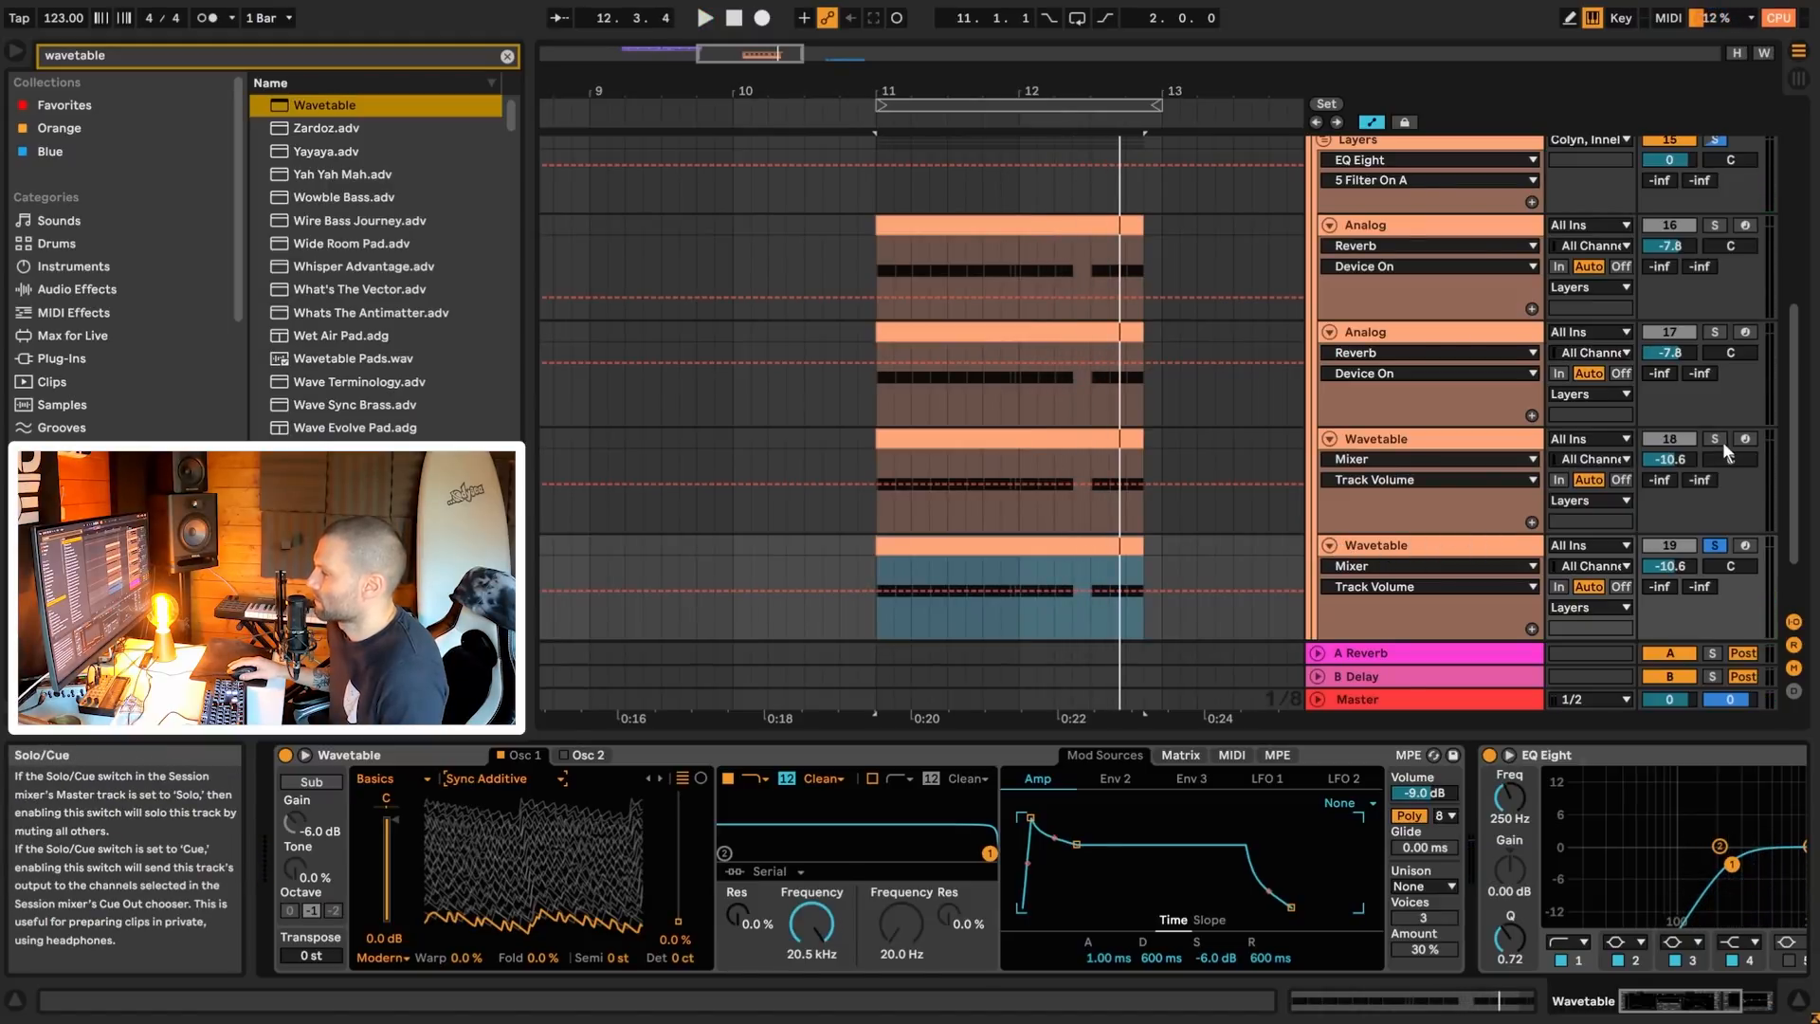
- Compare the Osc 1 wave position on track 18 with the one on track 19
{"action": "left_click", "coordinate": [1425, 441]}
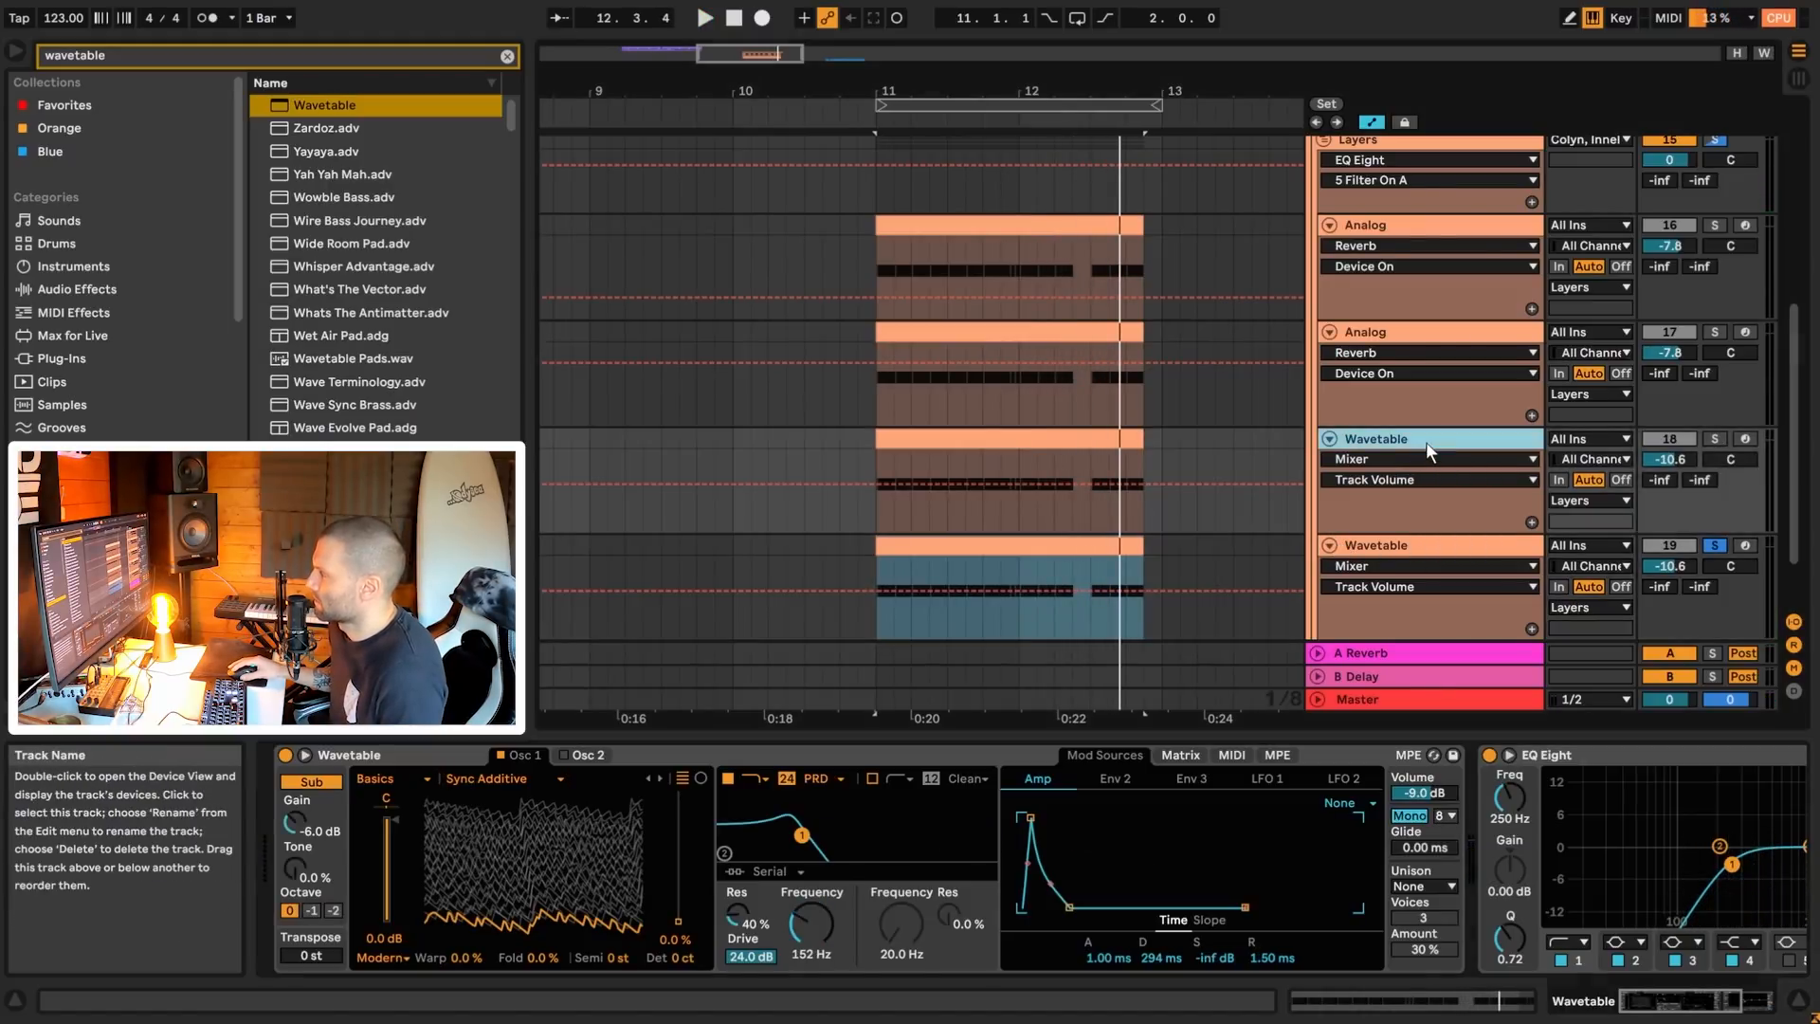
{"action": "left_click", "coordinate": [1426, 546]}
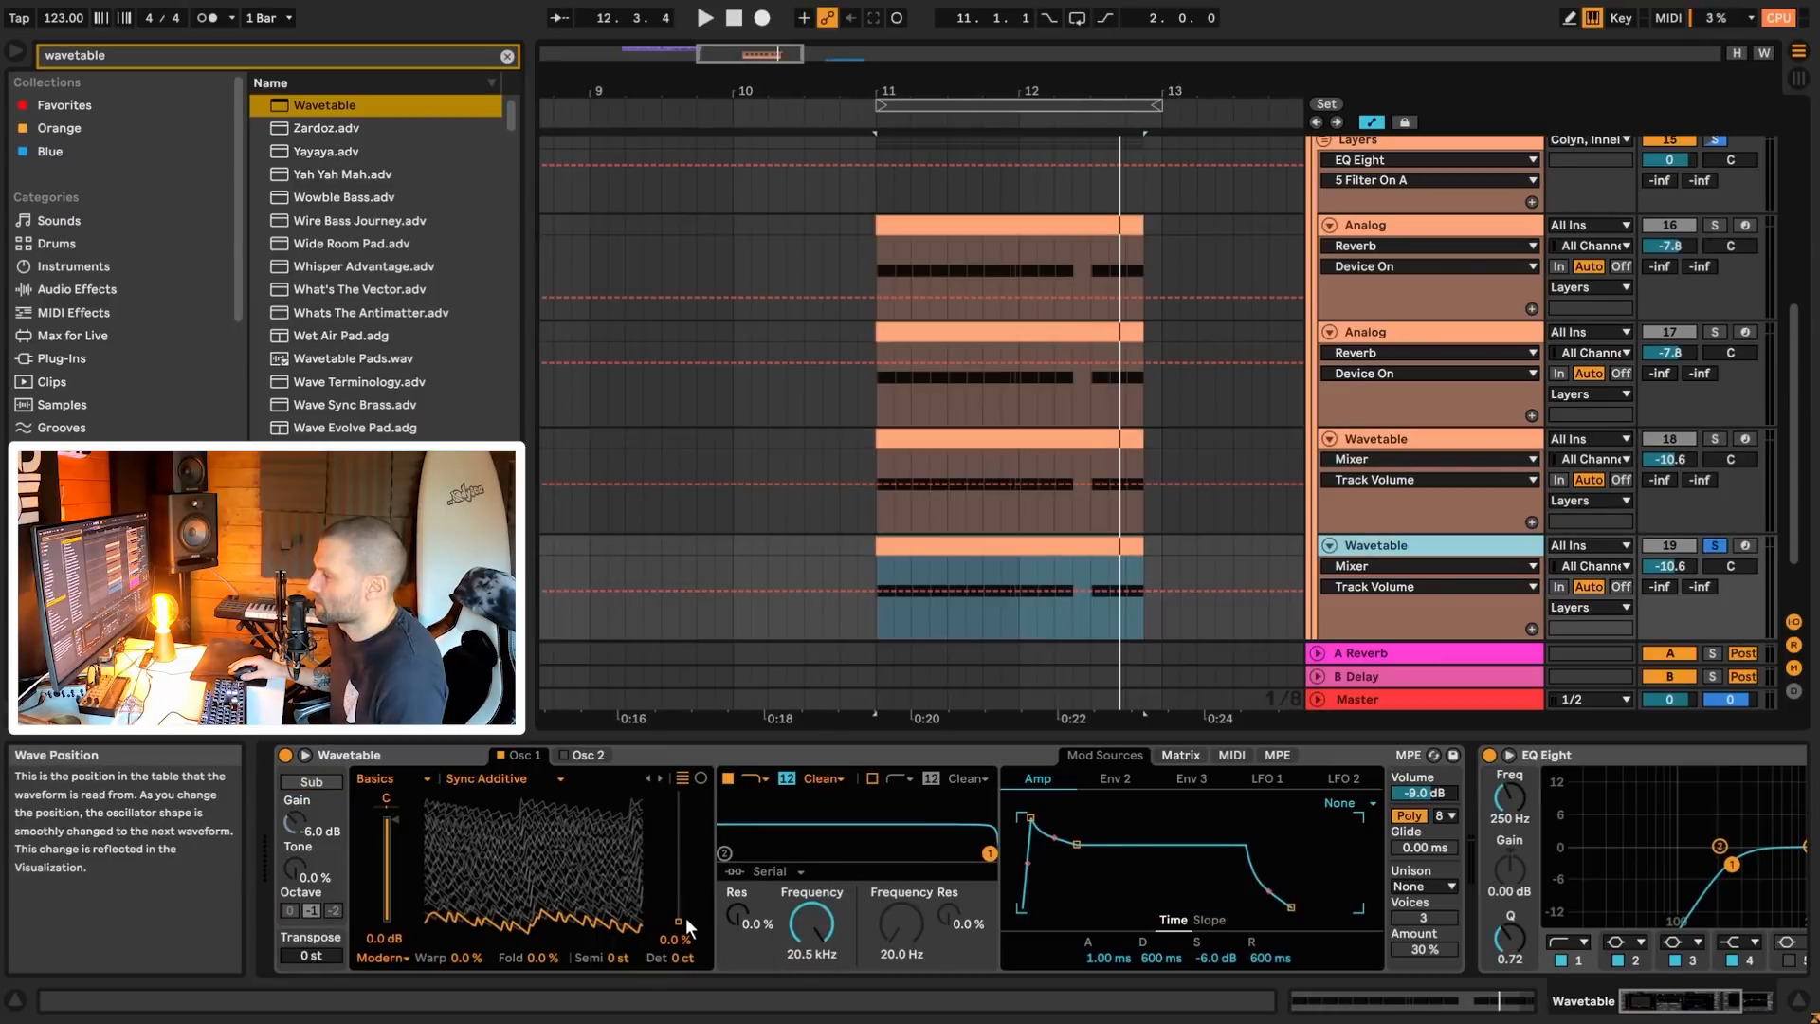
{"action": "mouse_move", "coordinate": [679, 920]}
{"action": "left_mouse_down"}
{"action": "mouse_move", "coordinate": [680, 794]}
{"action": "mouse_move", "coordinate": [679, 920]}
{"action": "left_mouse_up"}
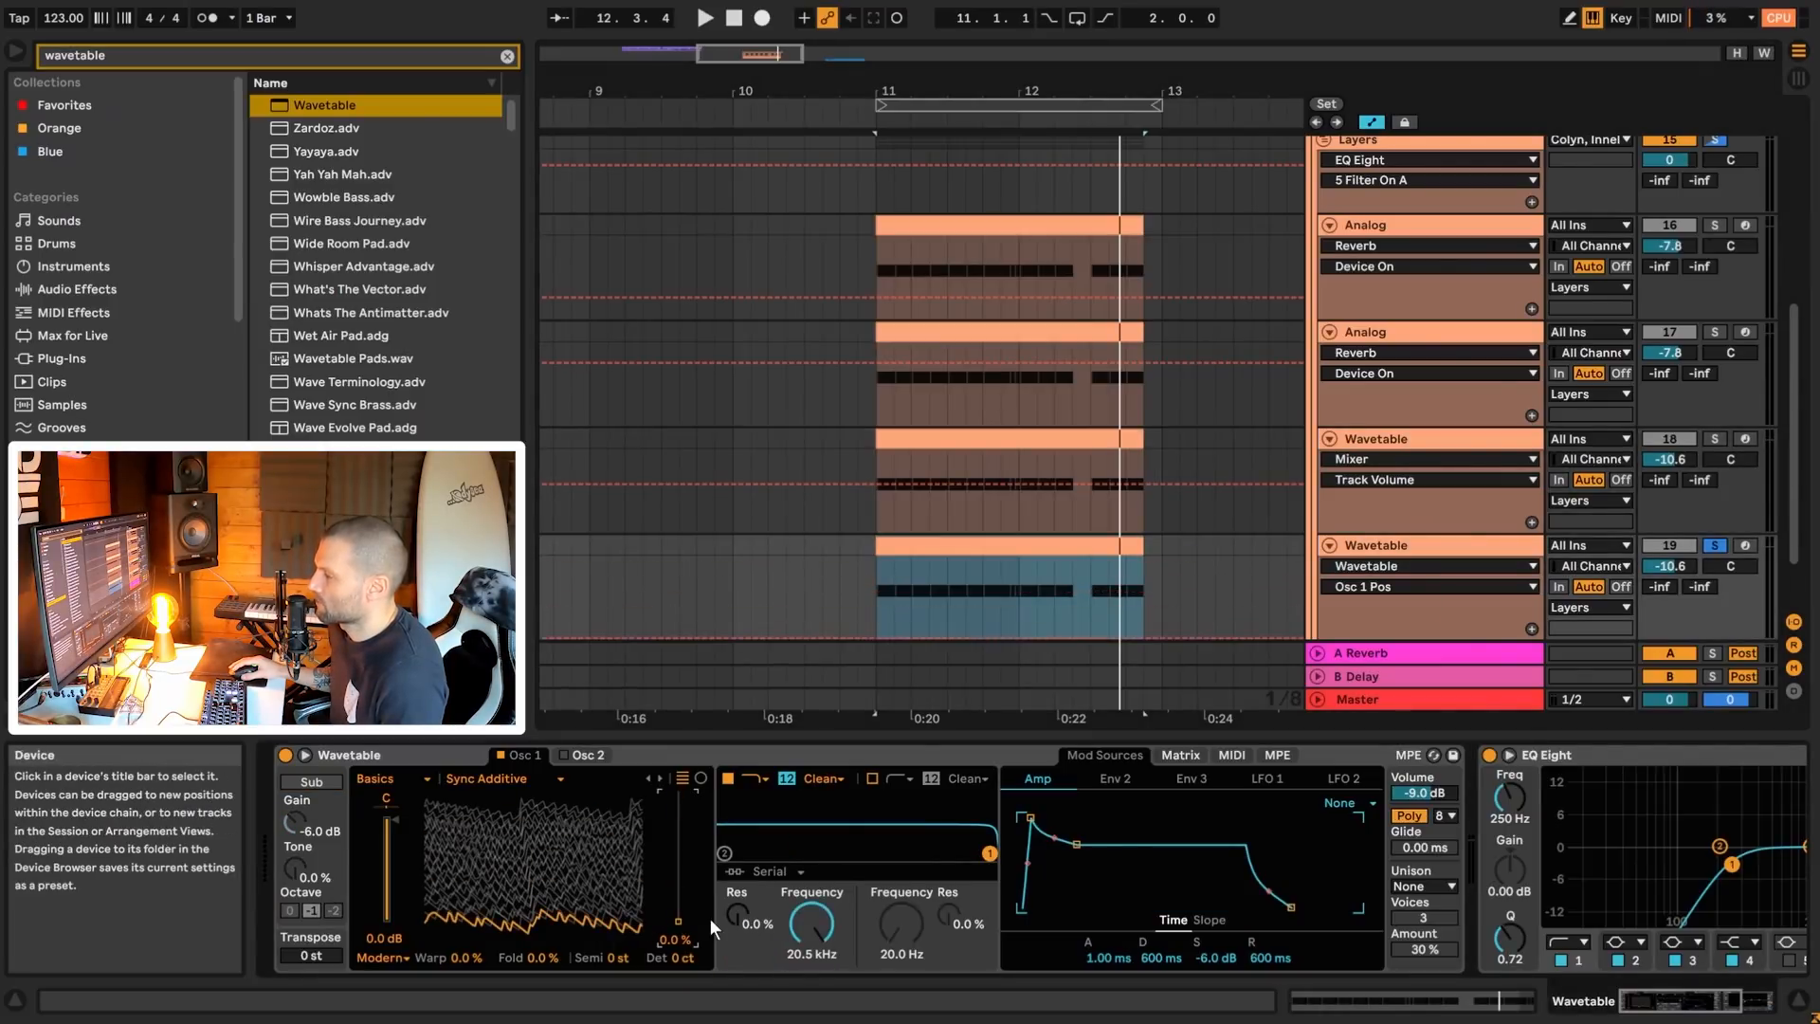
- Switch on the sub oscillator of track 19's Wavetable at octave 0 and play the loop
{"action": "left_click", "coordinate": [1403, 441]}
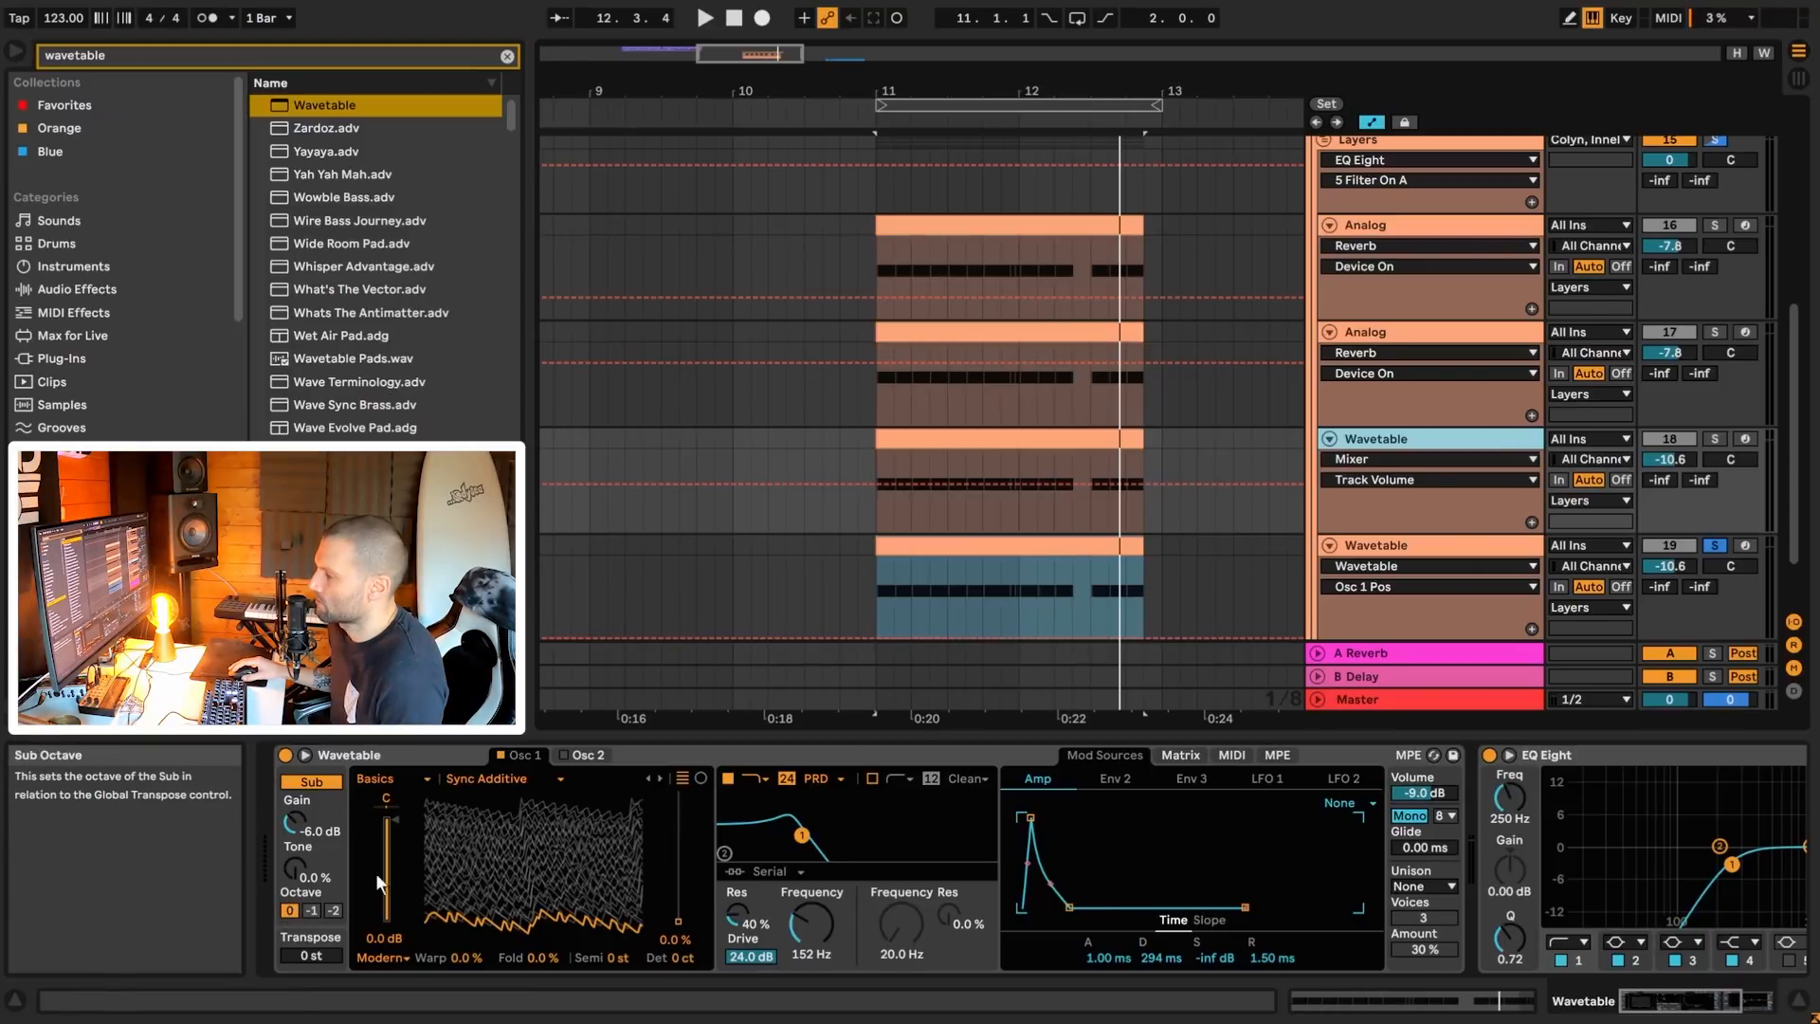
{"action": "left_click", "coordinate": [1380, 547]}
{"action": "left_click", "coordinate": [318, 783]}
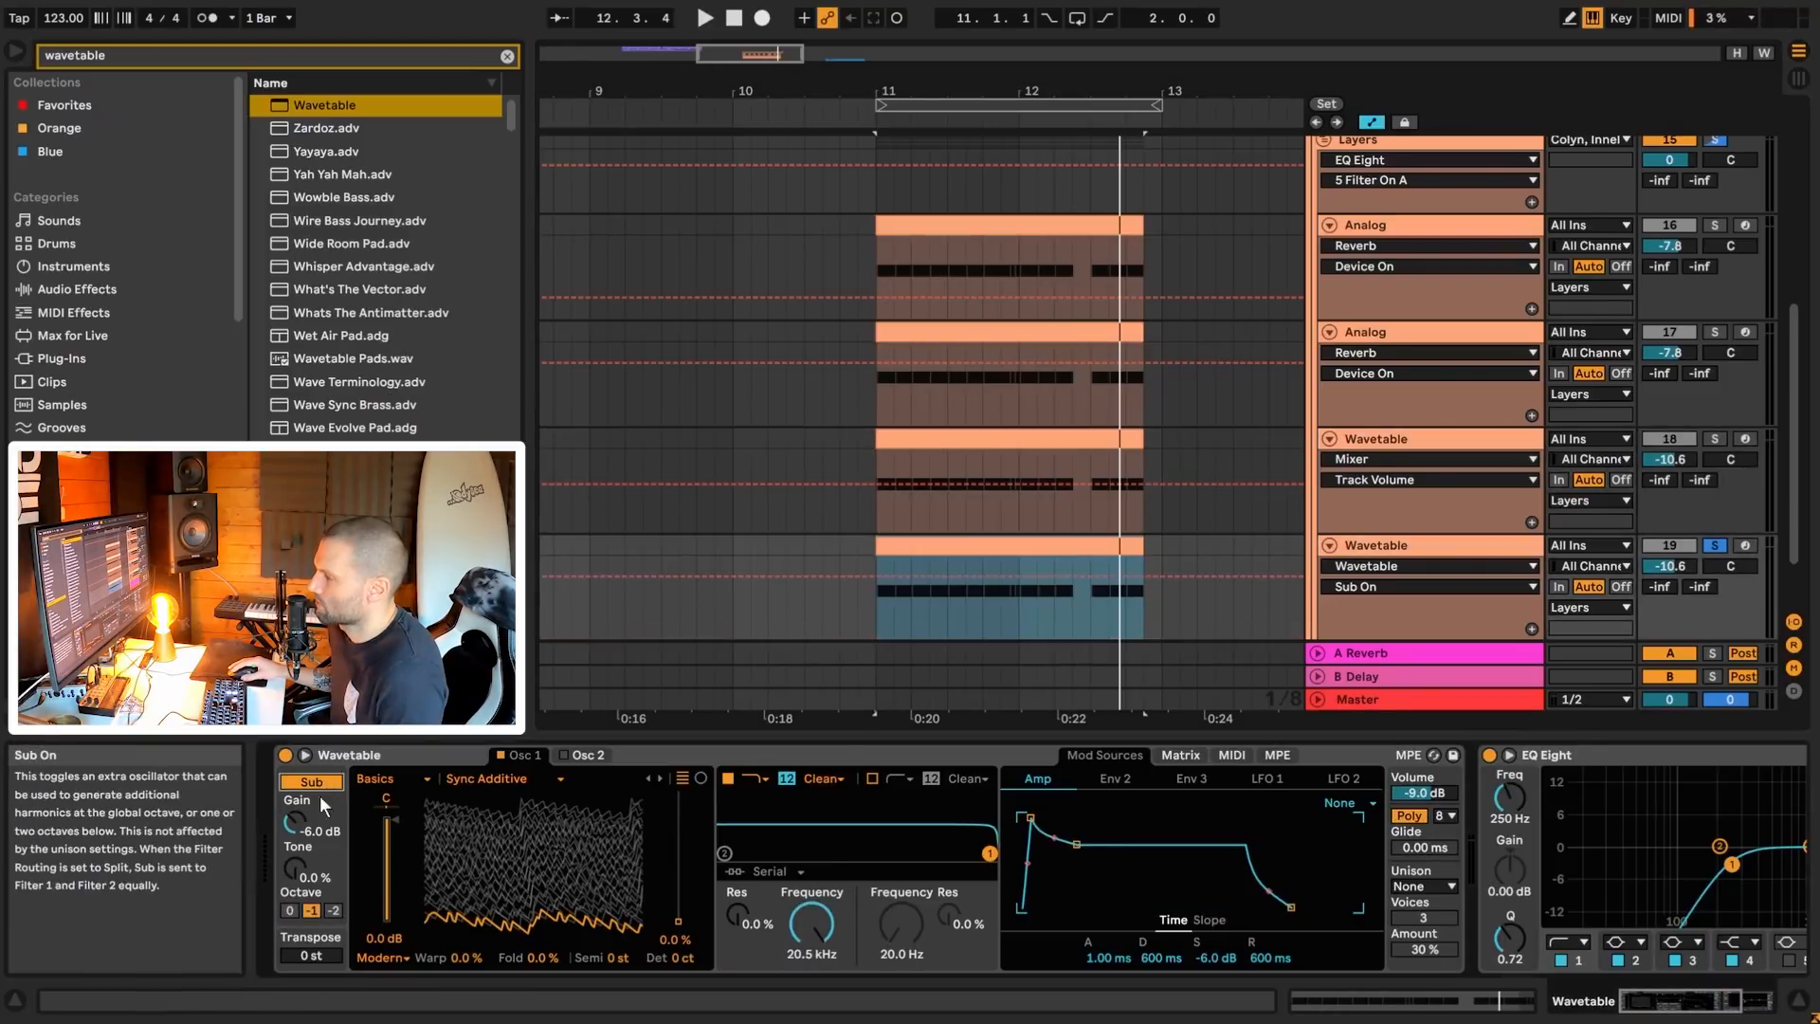
{"action": "left_click", "coordinate": [287, 909]}
{"action": "key", "text": "space"}
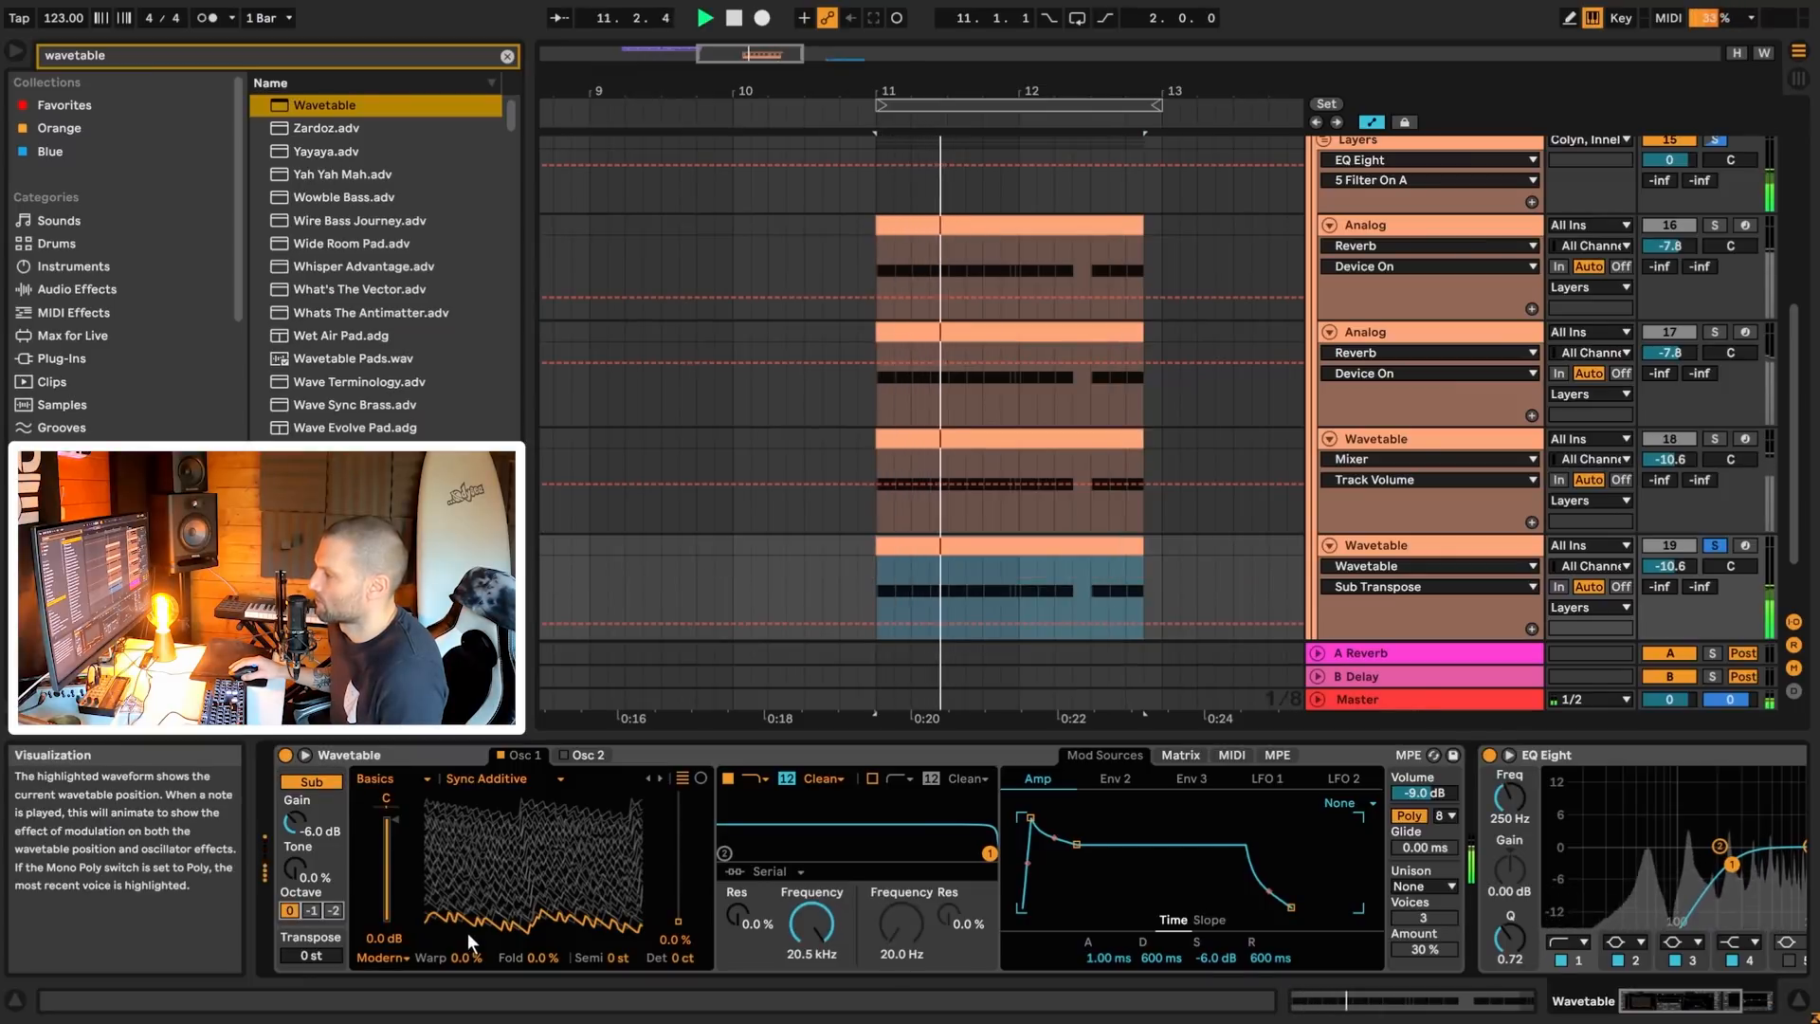
{"action": "key", "text": "space"}
- Play the loop on track 19 with the sub oscillator off and on
{"action": "left_click", "coordinate": [309, 783]}
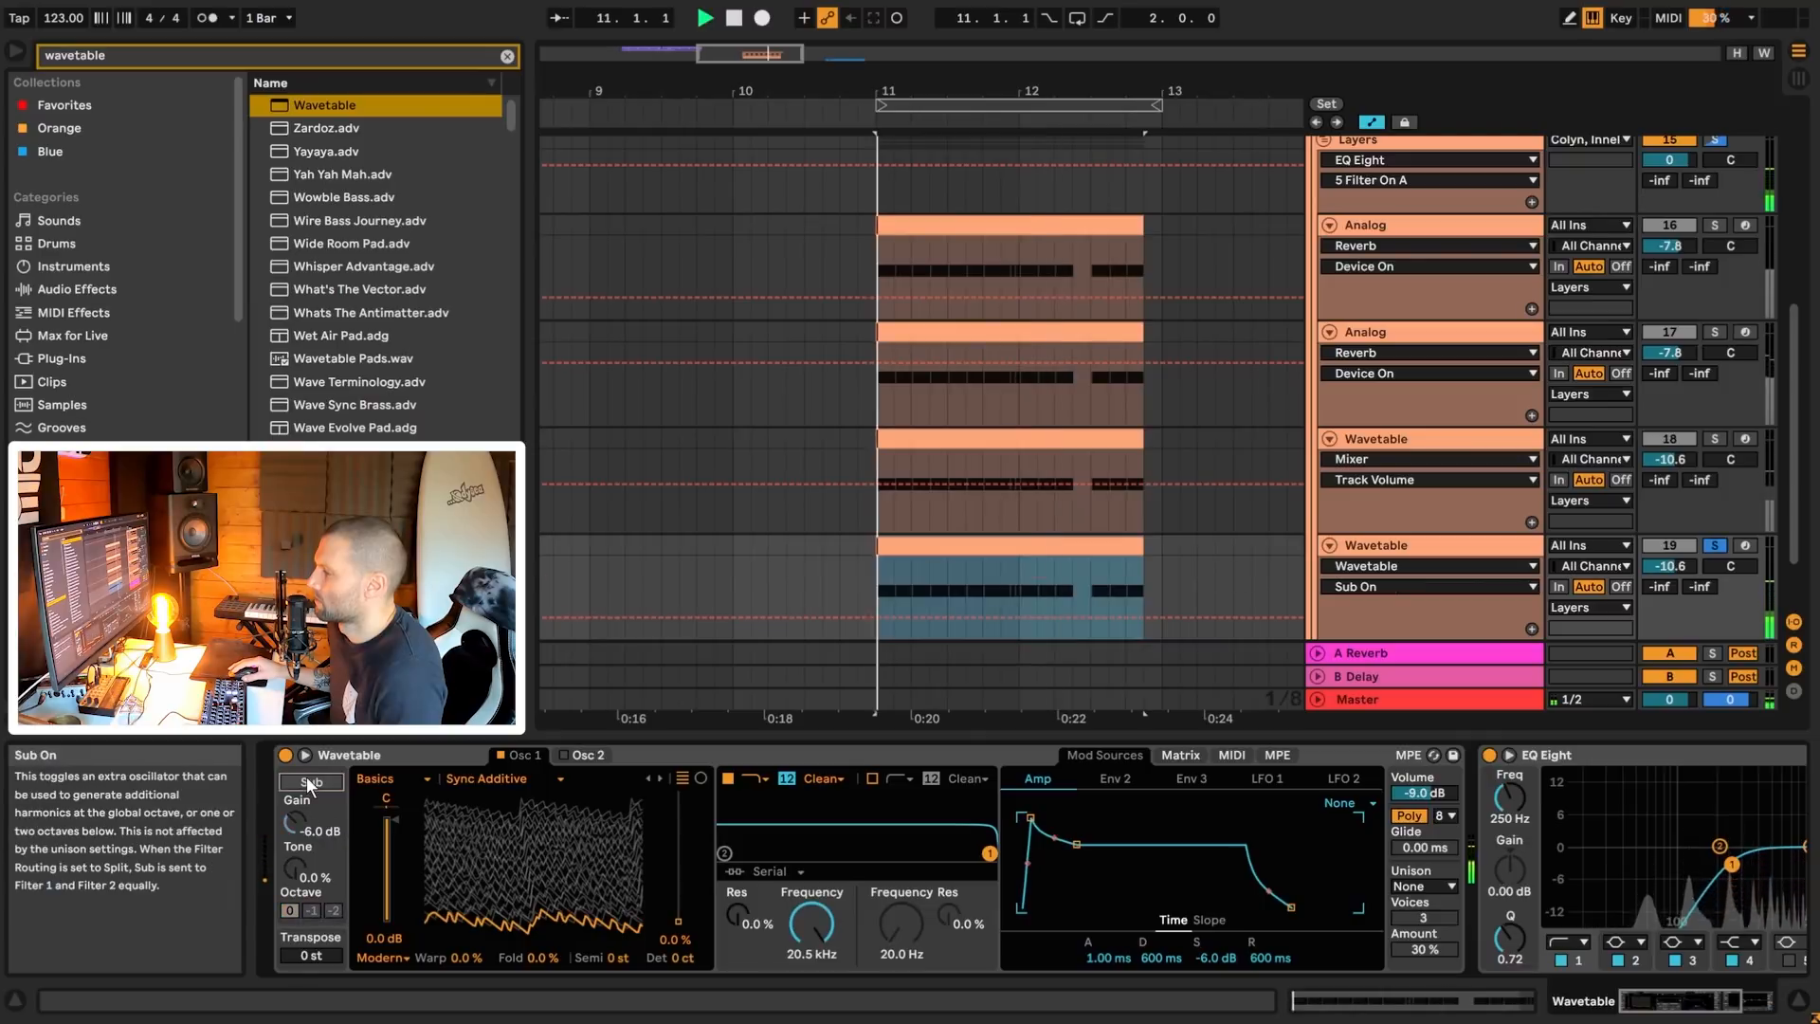
{"action": "key", "text": "space"}
{"action": "left_click", "coordinate": [317, 783]}
{"action": "key", "text": "space"}
{"action": "key", "text": "space"}
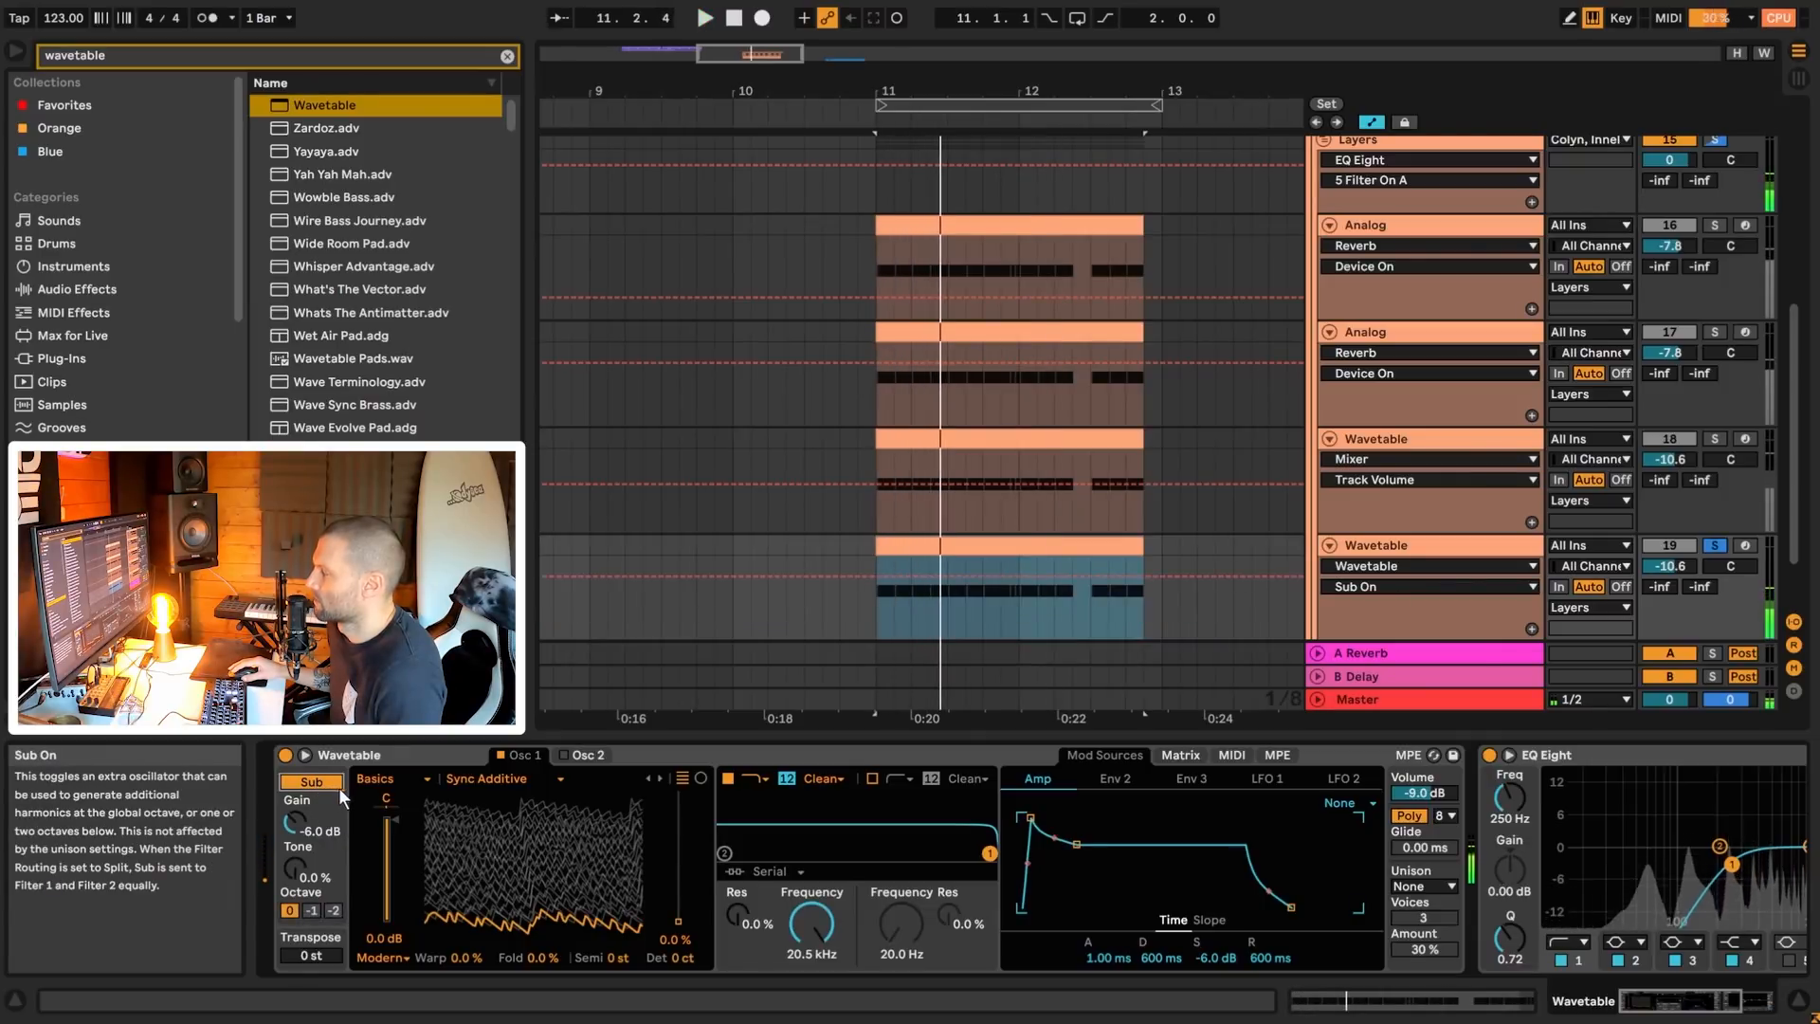
- Switch off the EQ Eight on track 19 and play the loop with the sub oscillator off and on
{"action": "left_click_drag", "start_coordinate": [1686, 997], "coordinate": [1585, 1002]}
{"action": "left_click", "coordinate": [1100, 756]}
{"action": "key", "text": "space"}
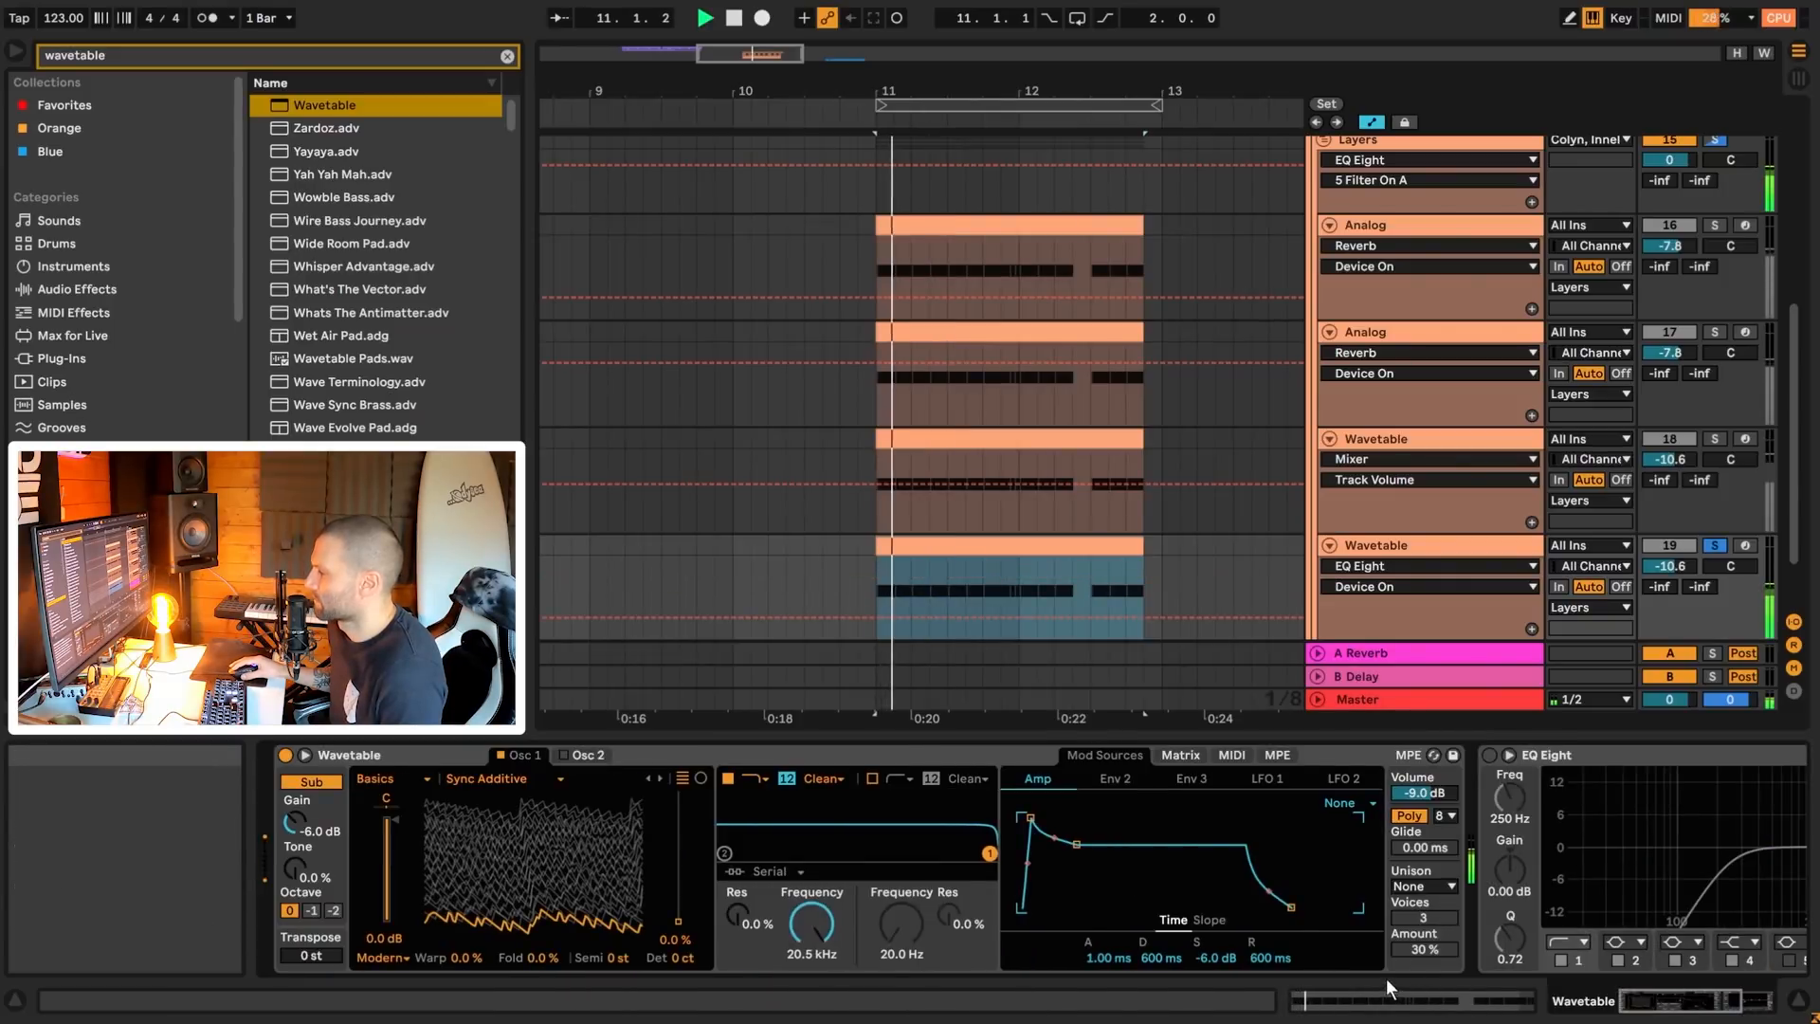
{"action": "left_click", "coordinate": [318, 783]}
{"action": "left_click", "coordinate": [320, 782]}
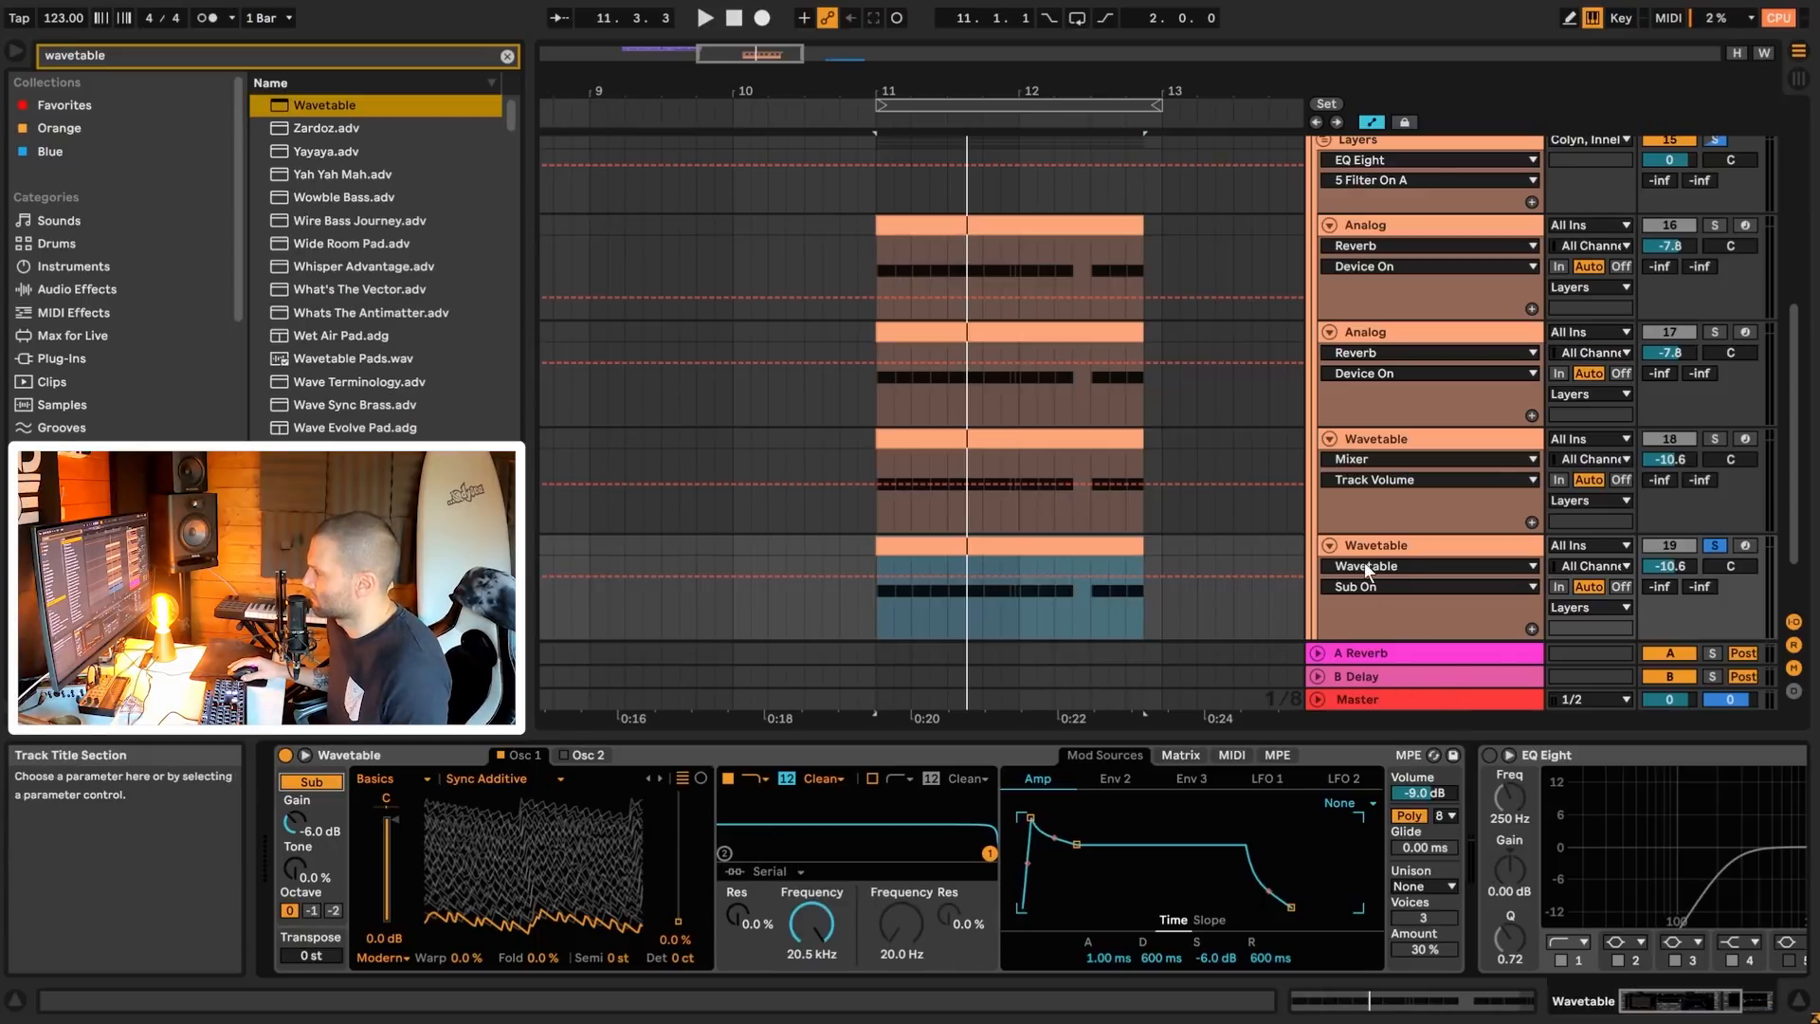
- Match track 18's filter on track 19 by setting Filter 1 to a 24 dB slope, the PRD circuit and 24.0 dB drive
{"action": "left_click", "coordinate": [1404, 436]}
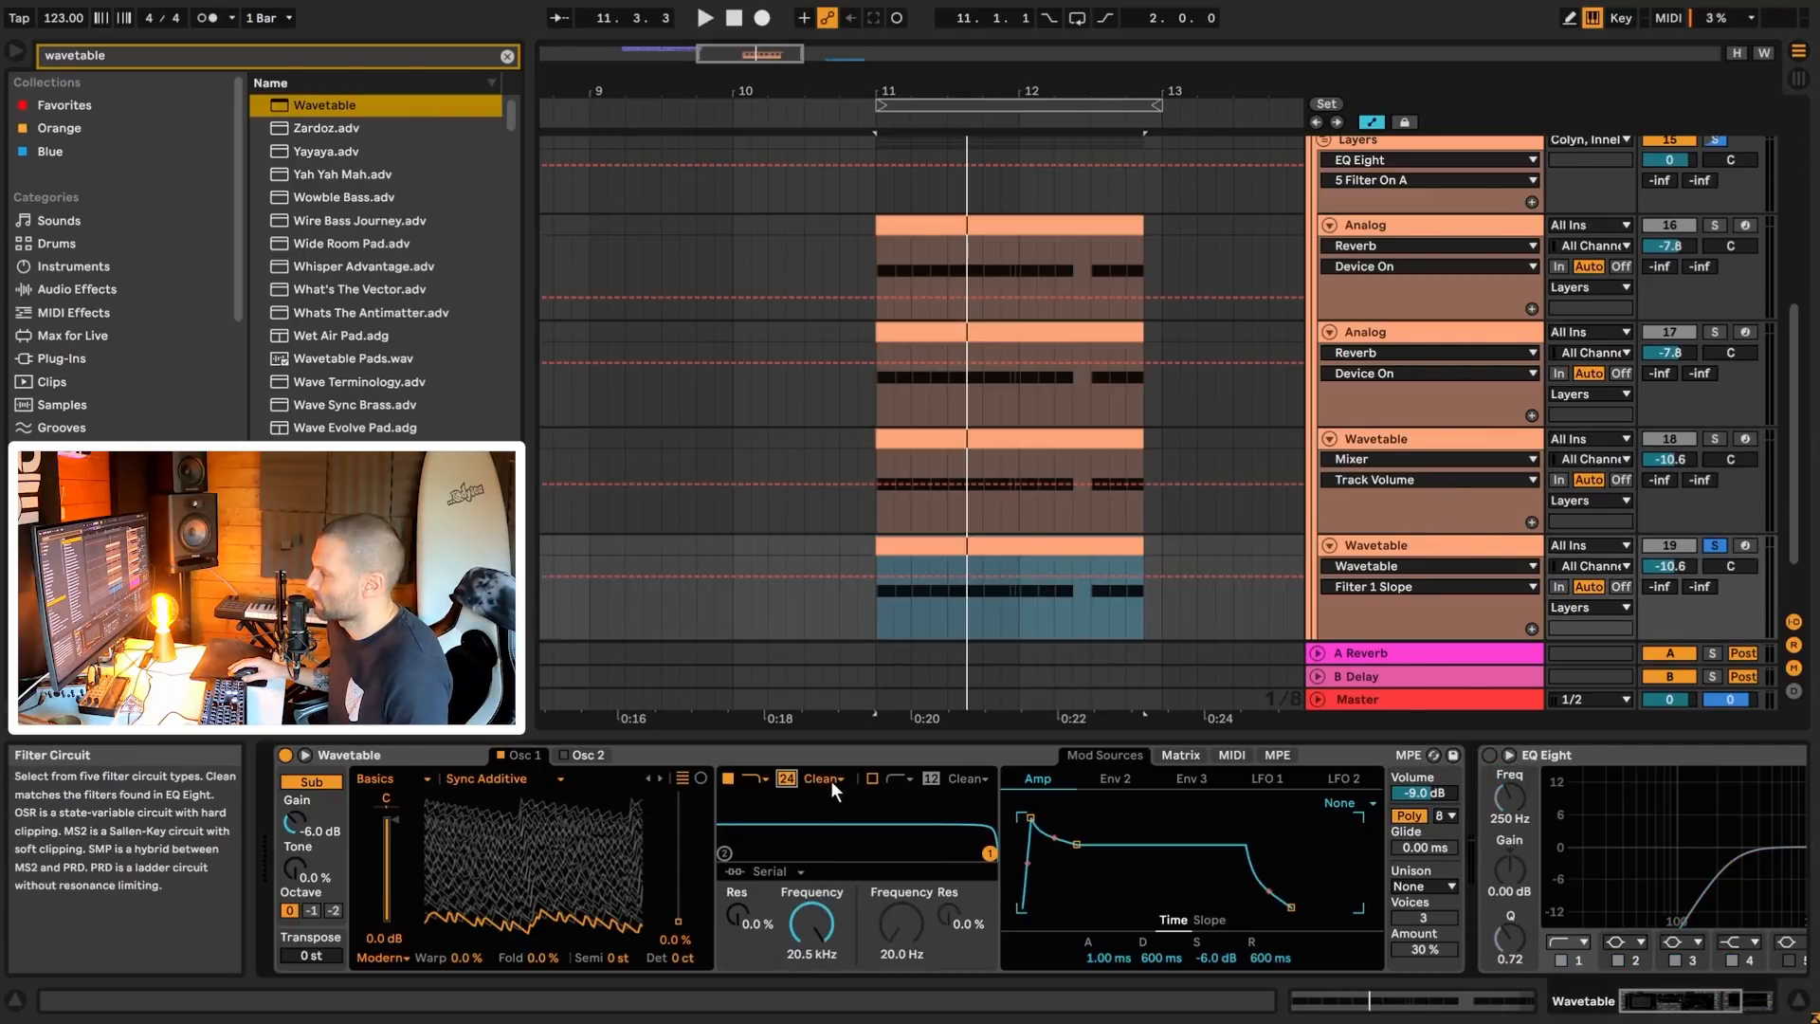
{"action": "left_click", "coordinate": [831, 780]}
{"action": "left_click", "coordinate": [827, 867]}
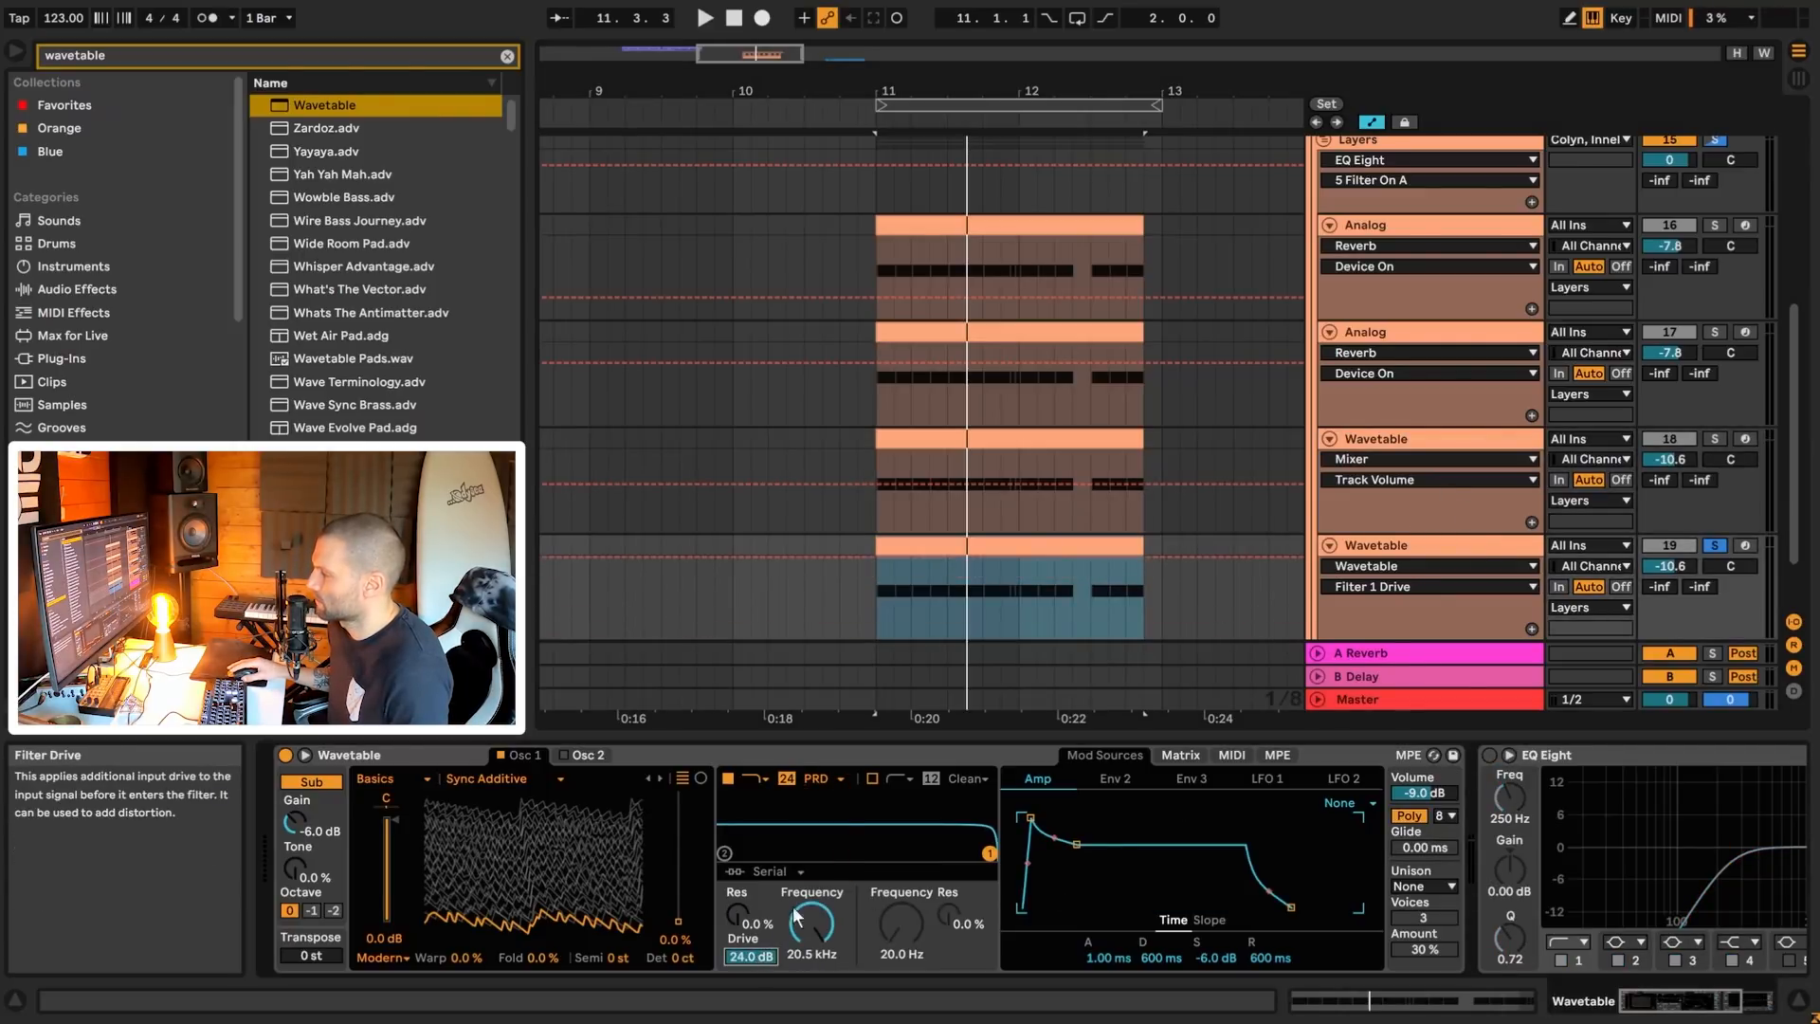
- Set track 19's Filter 1 frequency to 152 Hz and its resonance to 40 %, and play the loop
{"action": "left_click", "coordinate": [1436, 441]}
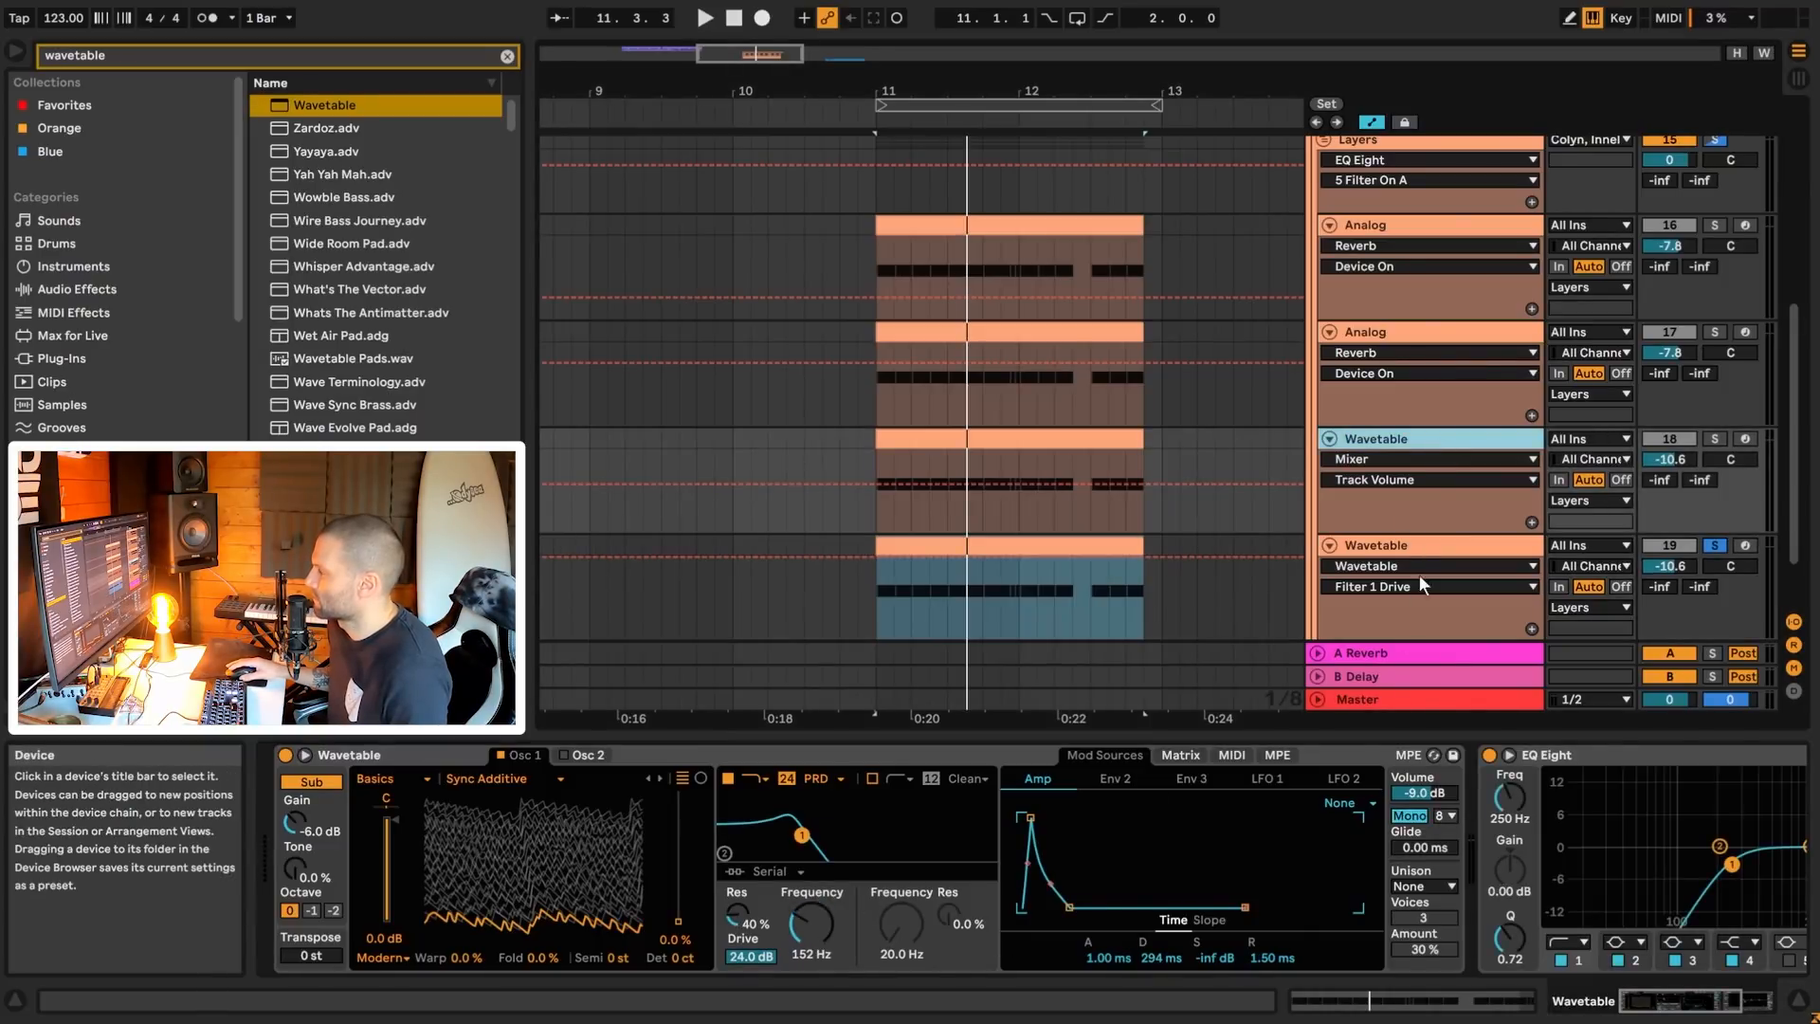
{"action": "left_click", "coordinate": [1412, 546]}
{"action": "left_click", "coordinate": [747, 921]}
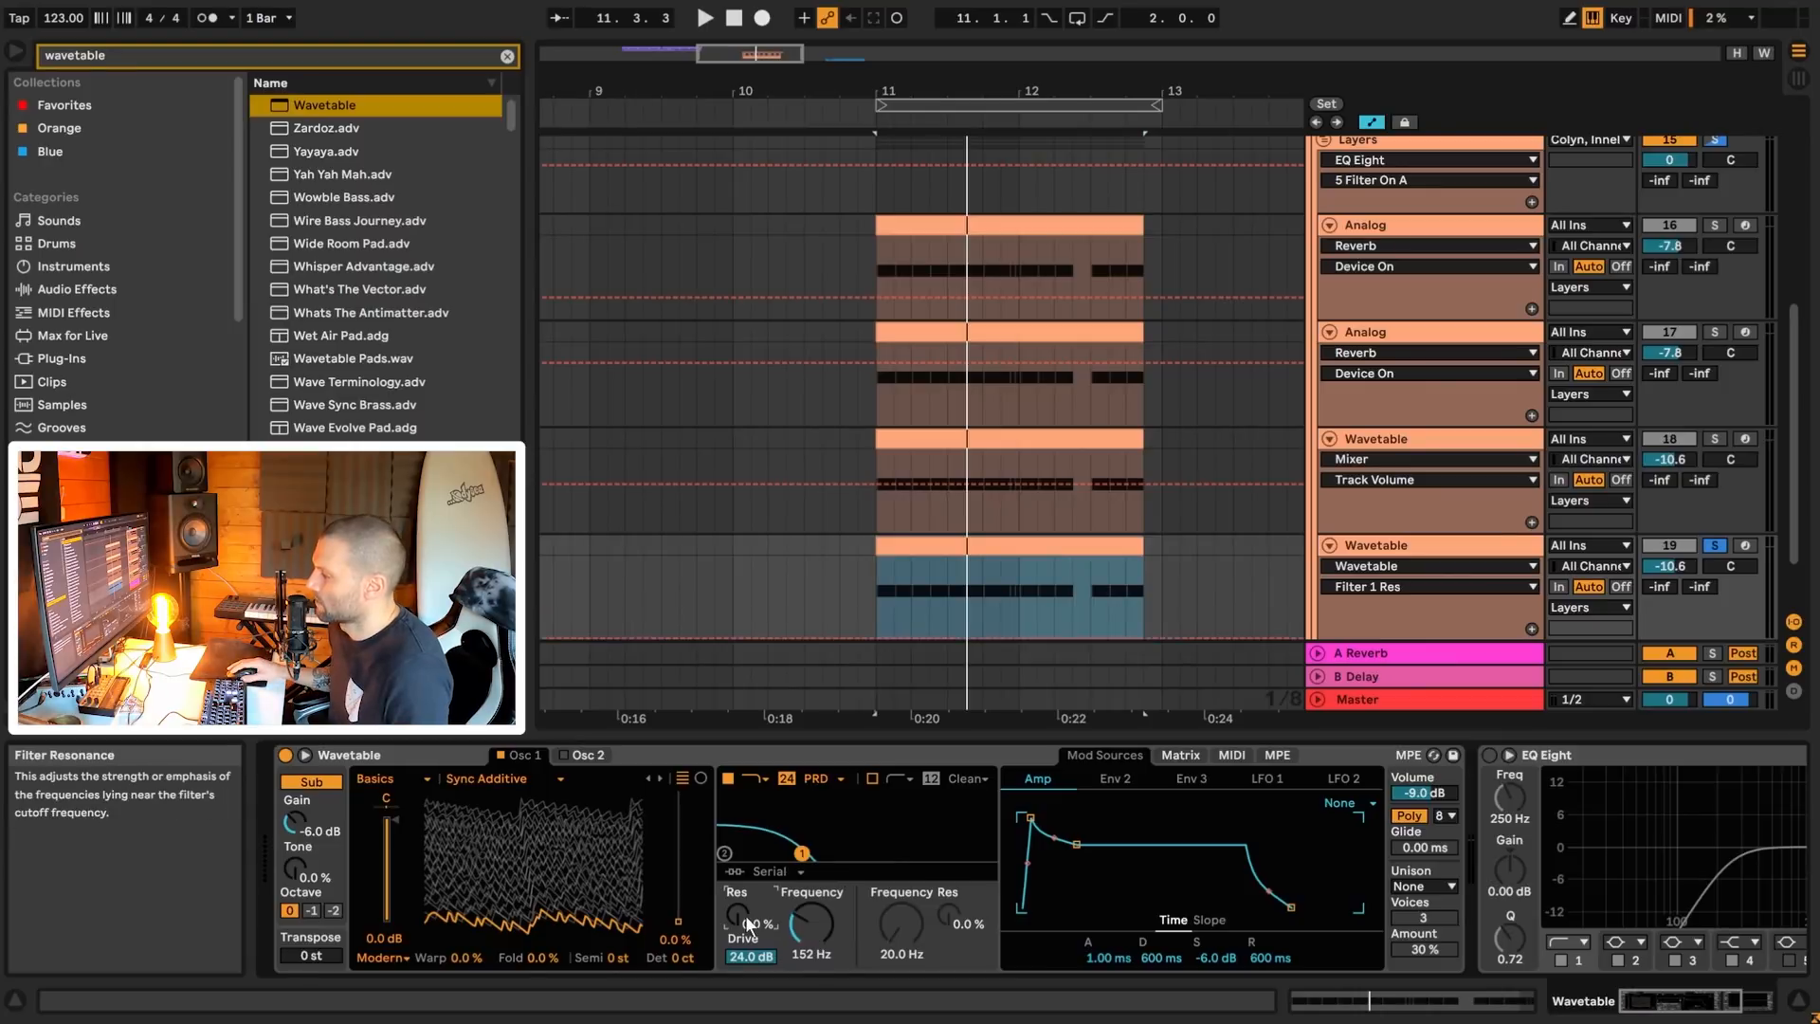
{"action": "type", "text": "40"}
{"action": "key", "text": "Return"}
{"action": "key", "text": "space"}
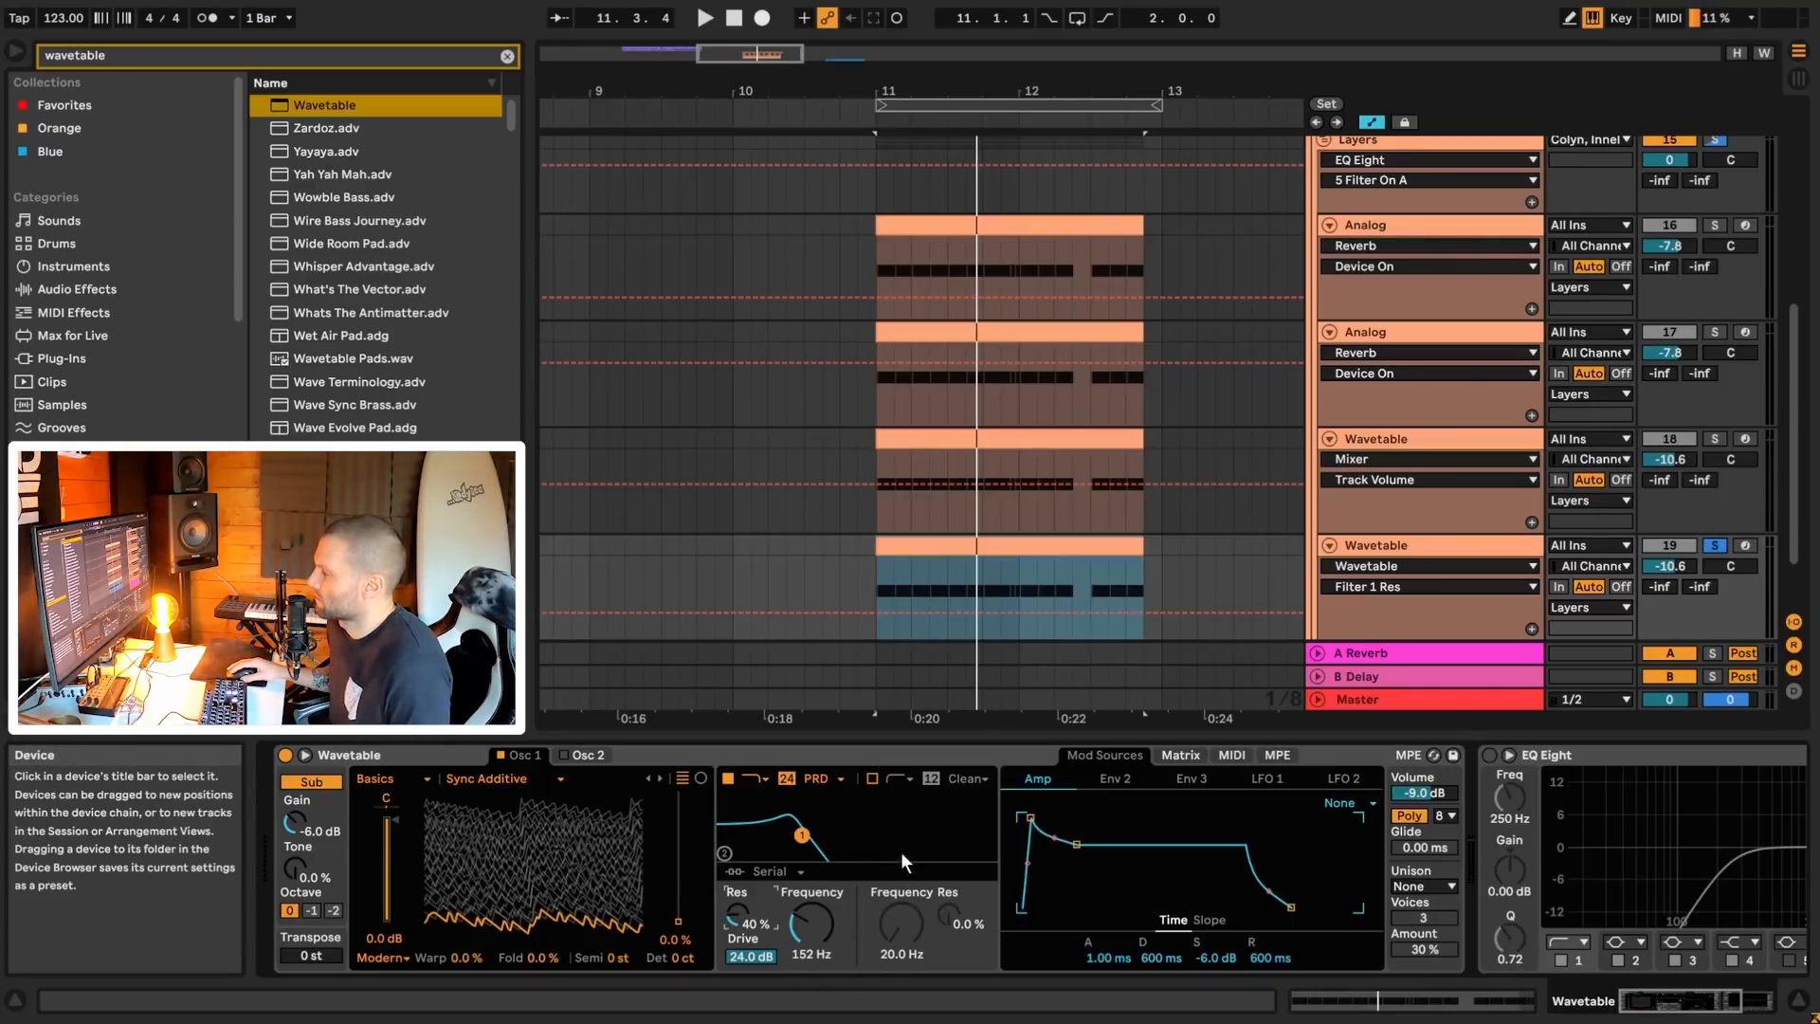
- Examine track 18's Env 2, modulation matrix and Env 3, and set track 19's Env 3 decay to 152 ms
{"action": "left_click", "coordinate": [1403, 441]}
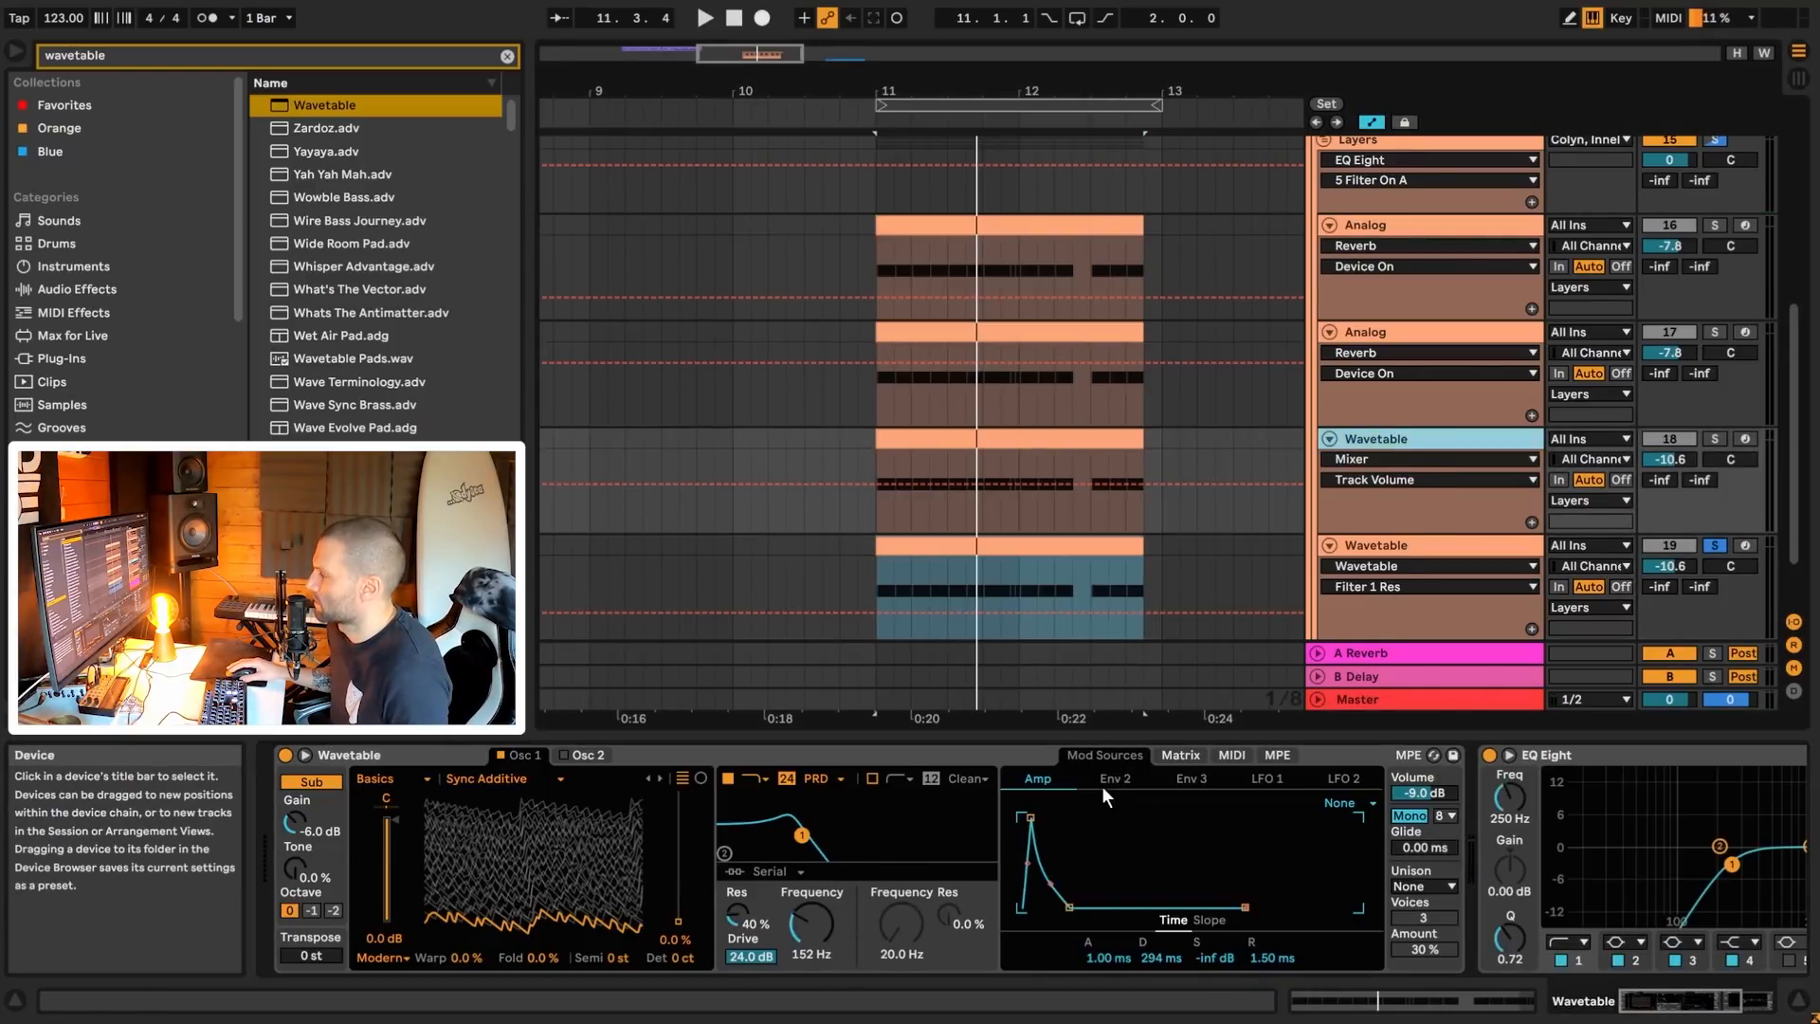
{"action": "left_click", "coordinate": [1108, 779]}
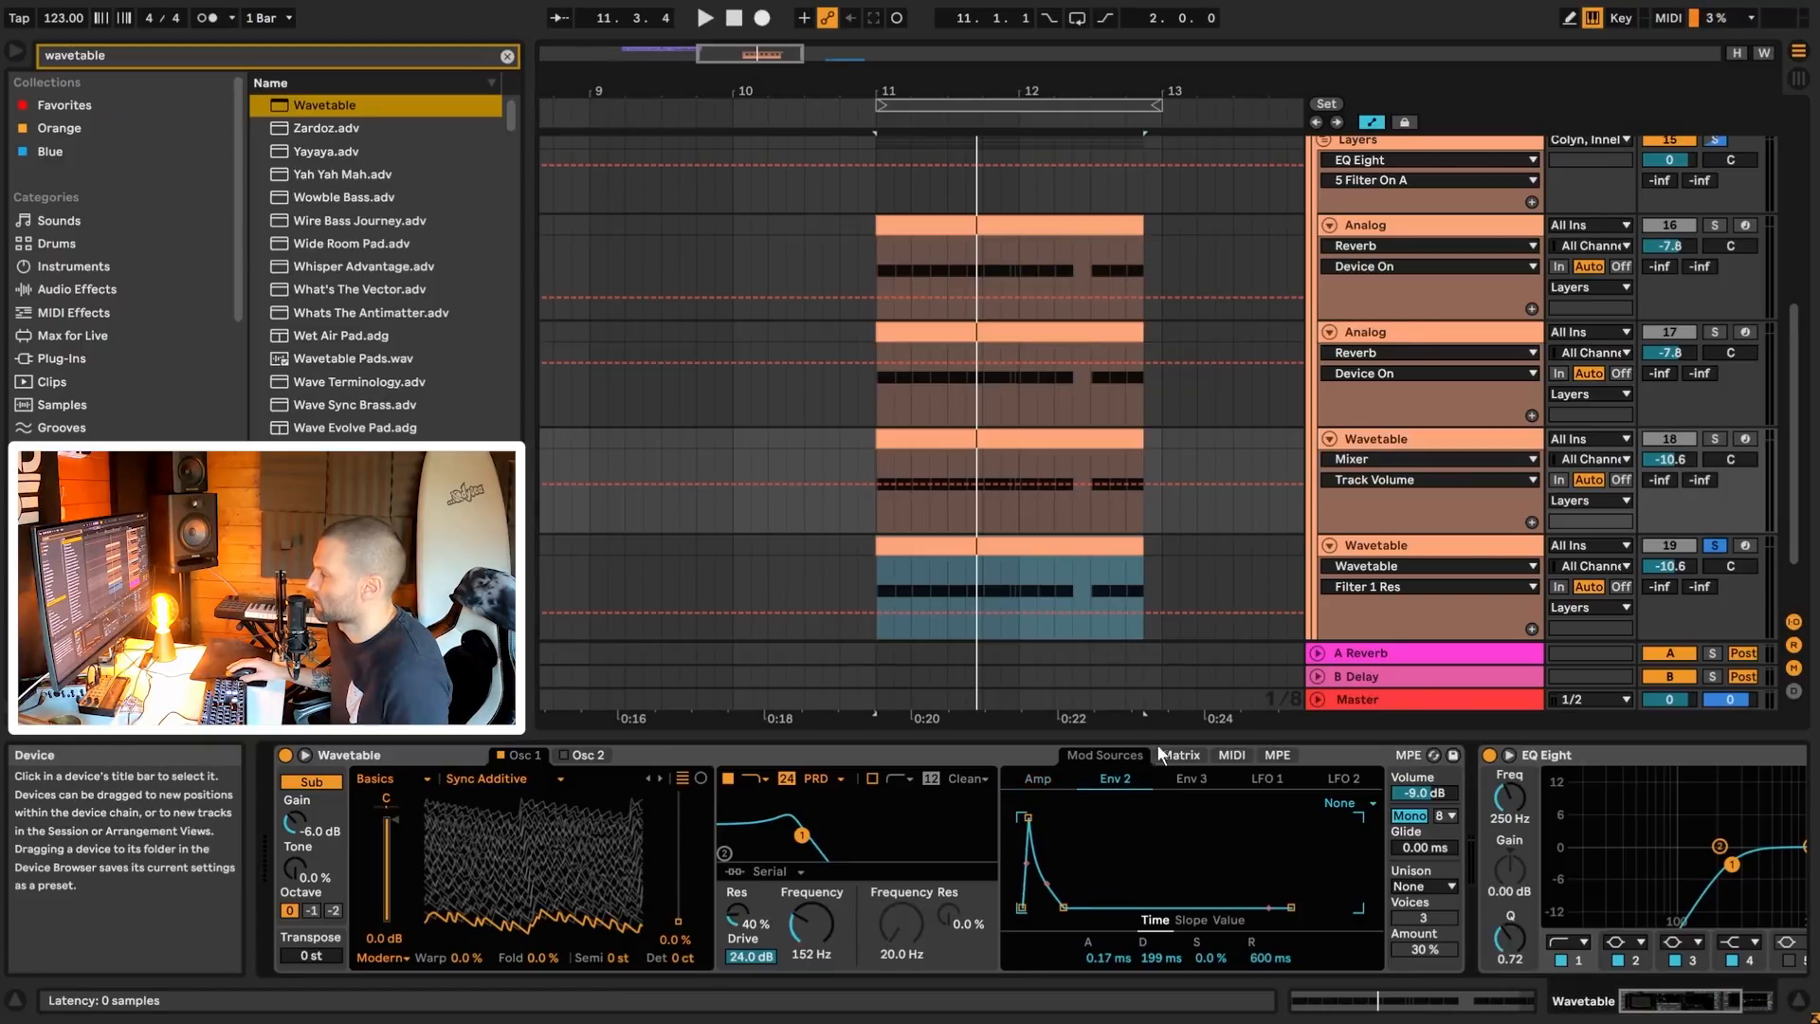
{"action": "left_click", "coordinate": [1181, 754]}
{"action": "left_click", "coordinate": [1228, 782]}
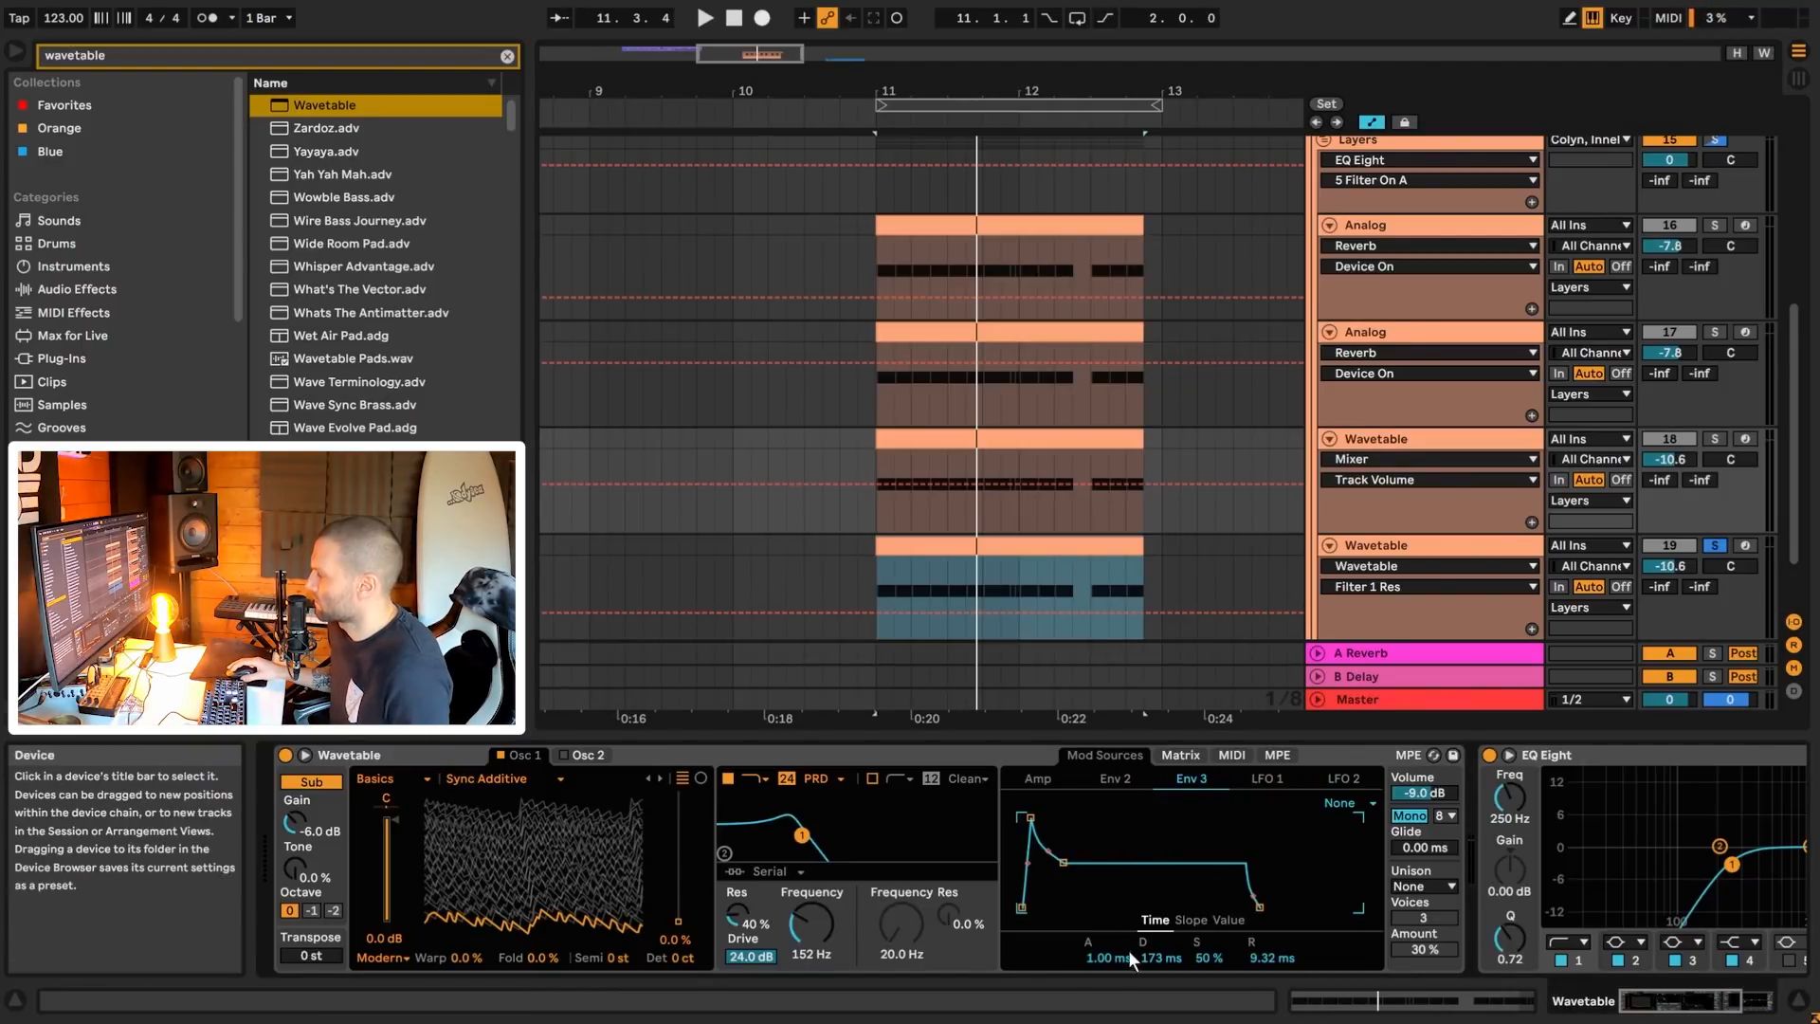
{"action": "left_click", "coordinate": [1158, 959]}
{"action": "type", "text": "152"}
{"action": "key", "text": "Return"}
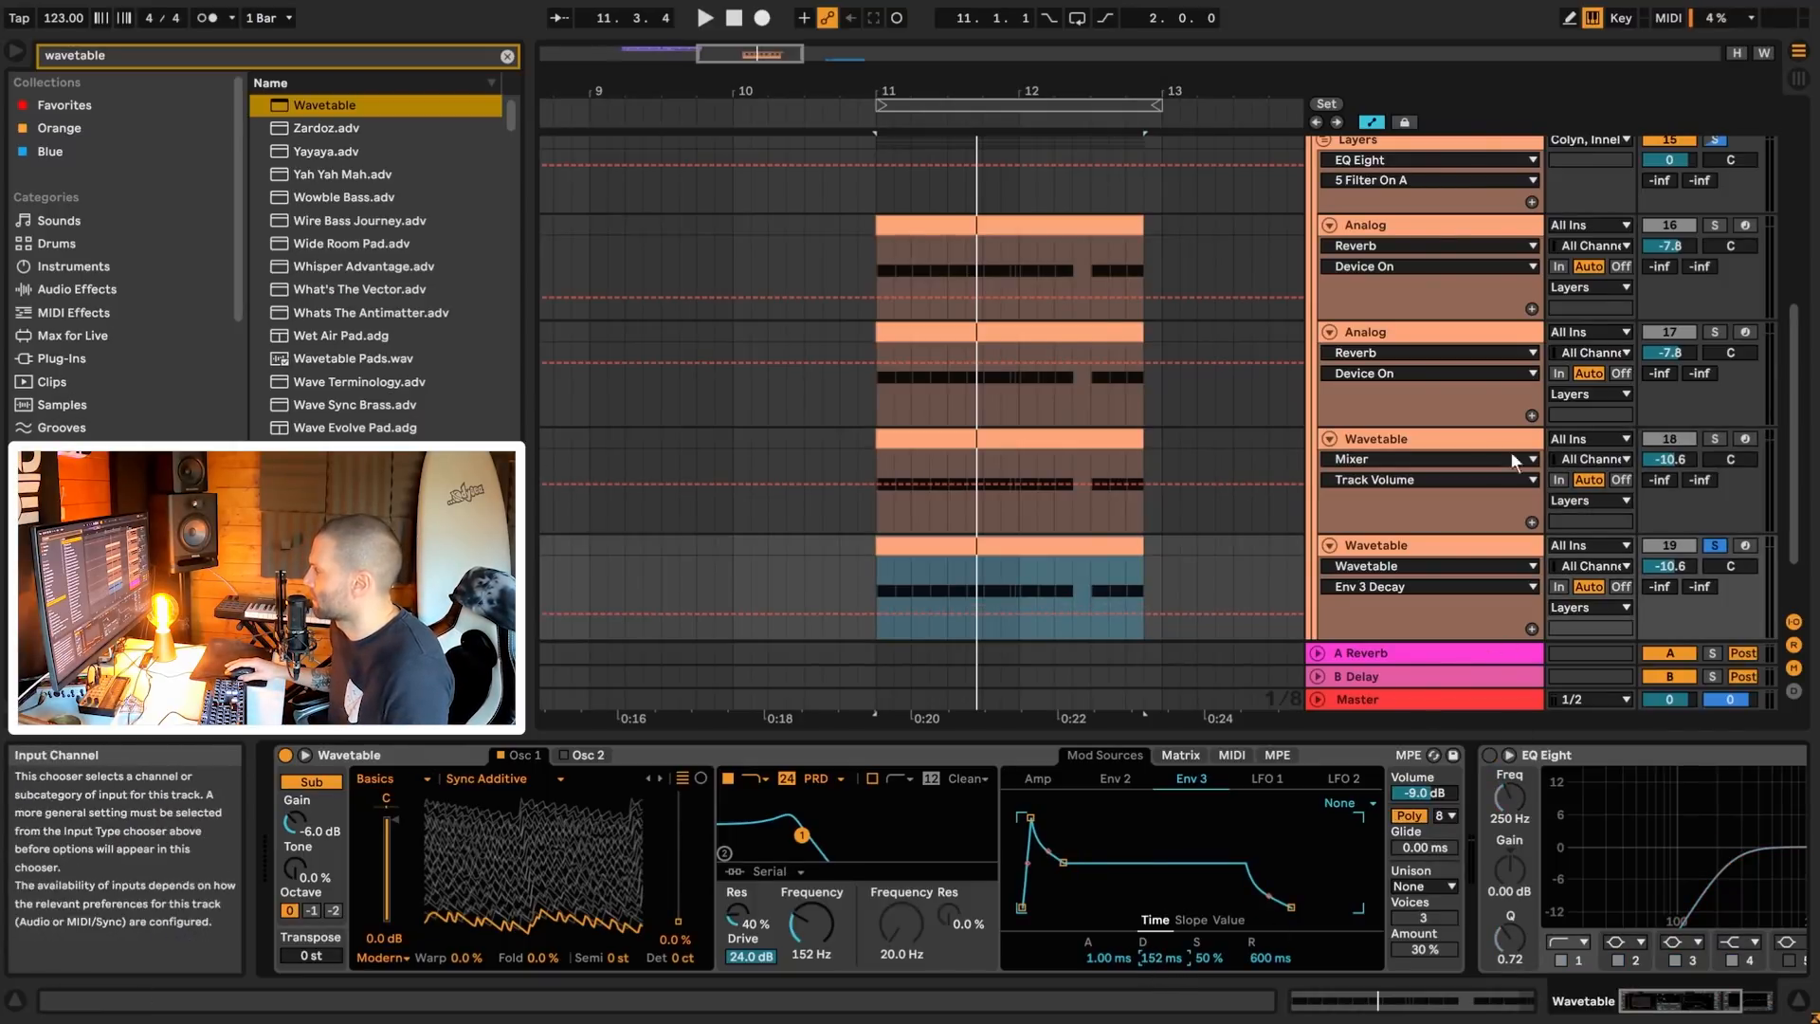
- Check track 18's Env 3 release, set track 19's Env 3 release to 9.32 ms and play the loop
{"action": "left_click", "coordinate": [1410, 441]}
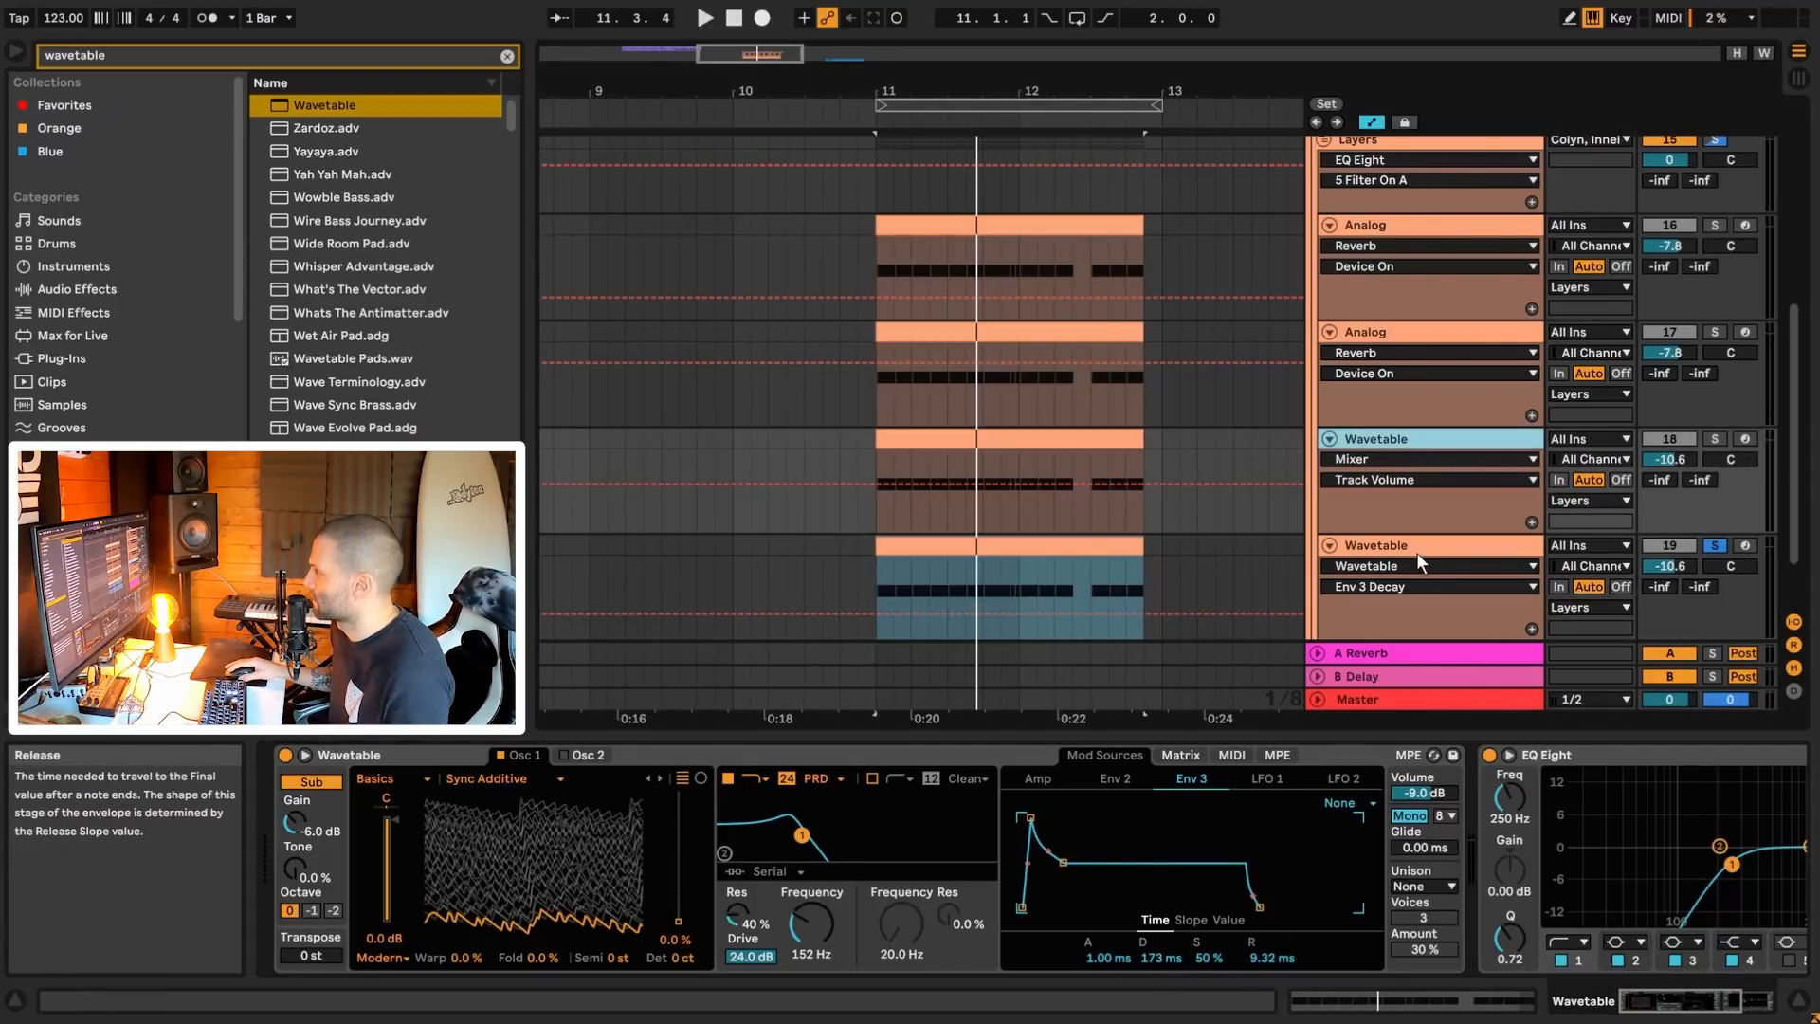
{"action": "left_click", "coordinate": [1416, 550]}
{"action": "left_click", "coordinate": [1267, 958]}
{"action": "key", "text": "space"}
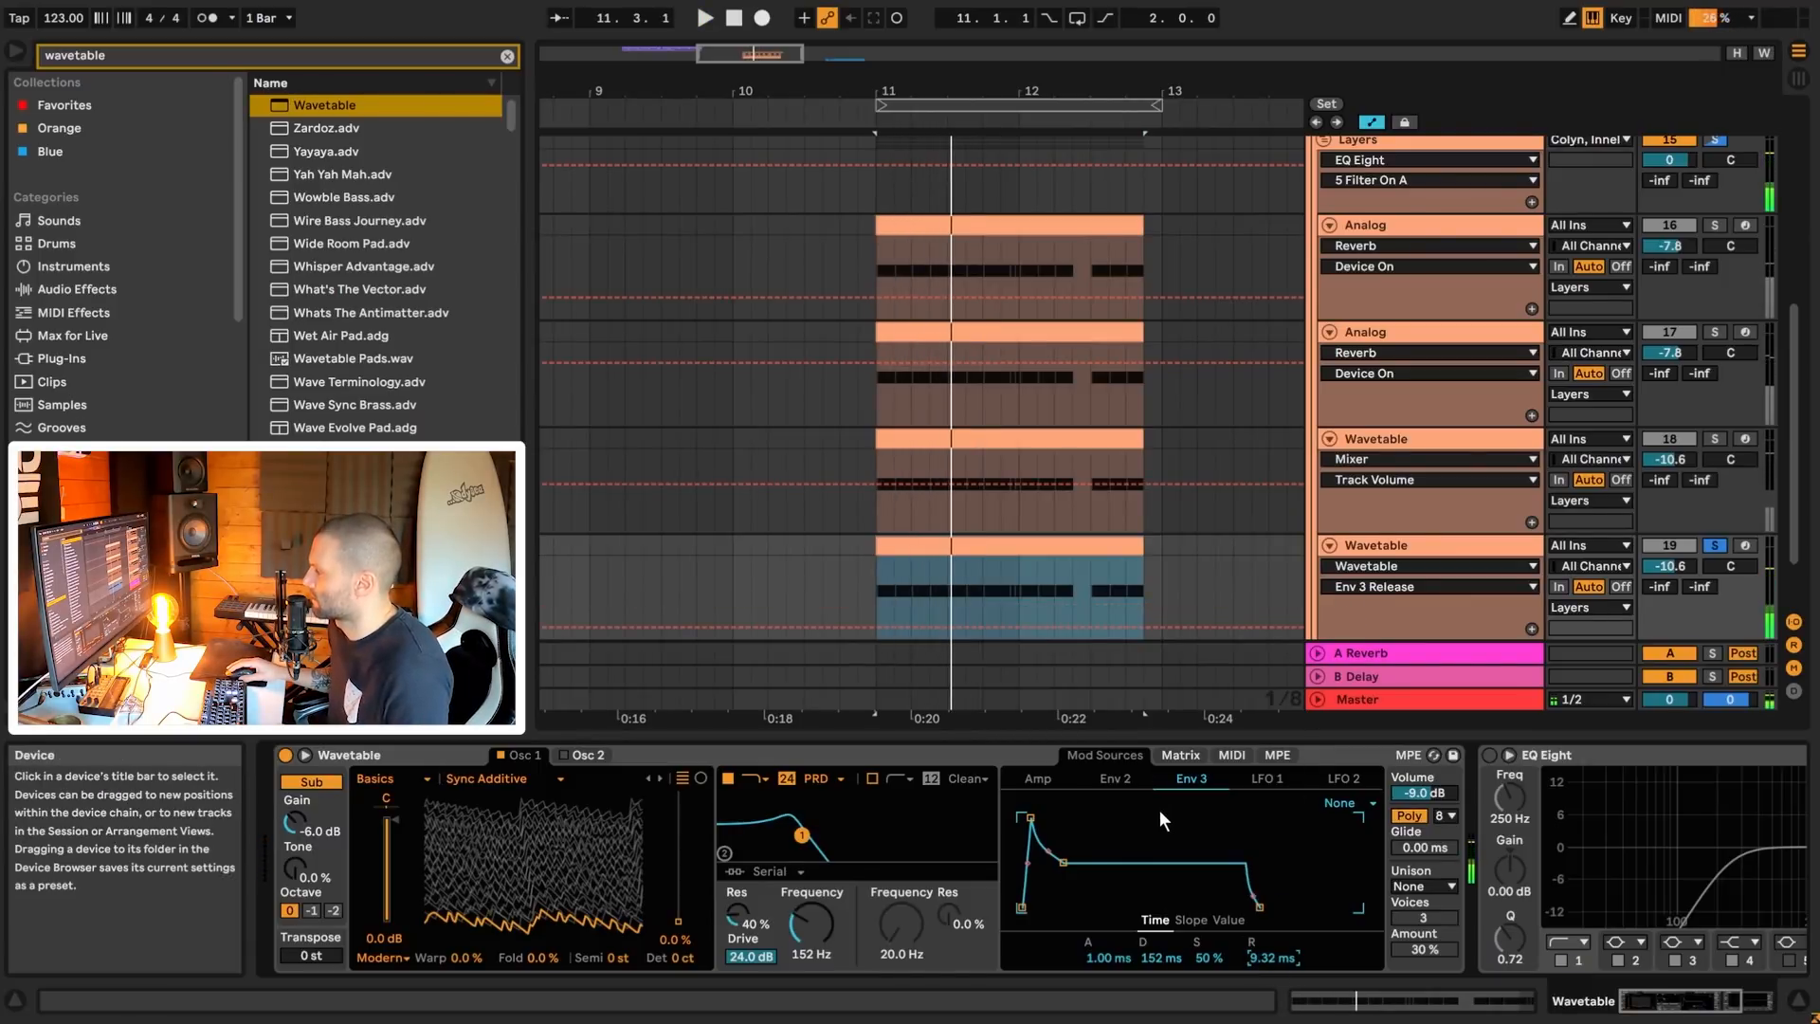
- Assign Env 3 to Filter 1 Freq in track 19's modulation matrix at 55 while the loop plays
{"action": "left_click", "coordinate": [812, 921]}
{"action": "left_click", "coordinate": [1180, 755]}
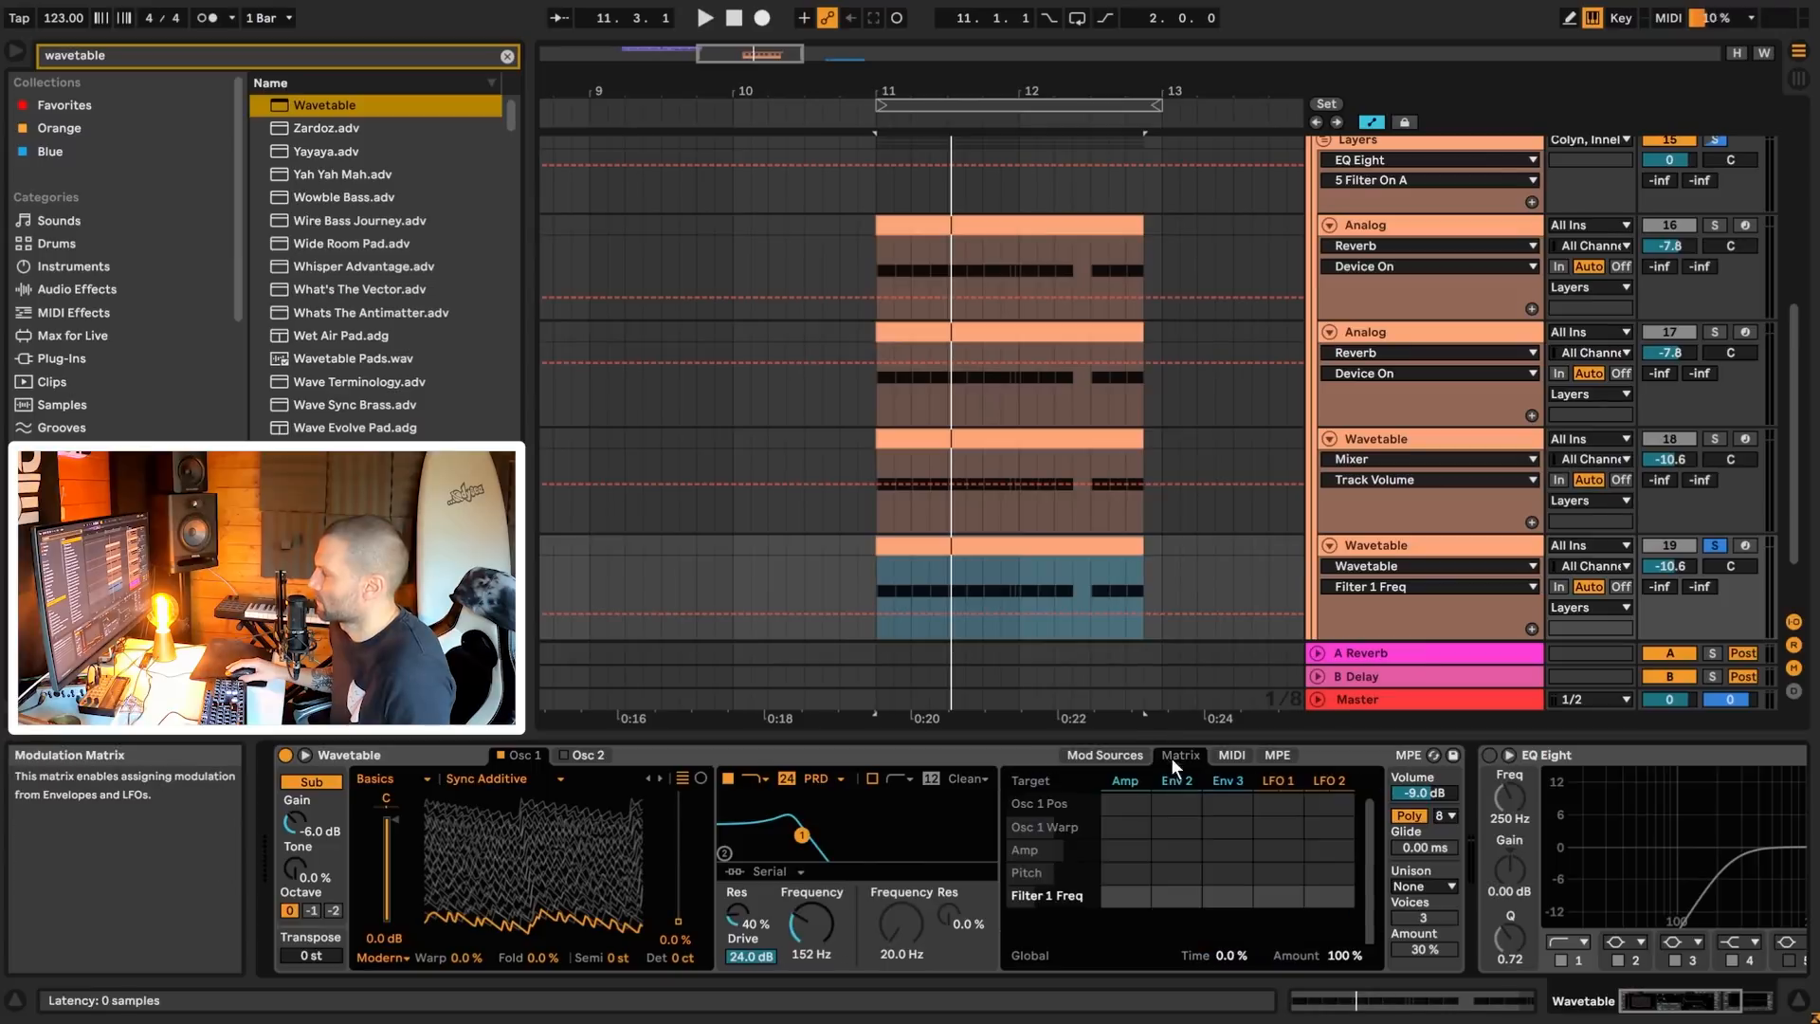
{"action": "key", "text": "space"}
{"action": "left_click_drag", "start_coordinate": [1228, 895], "coordinate": [1228, 845]}
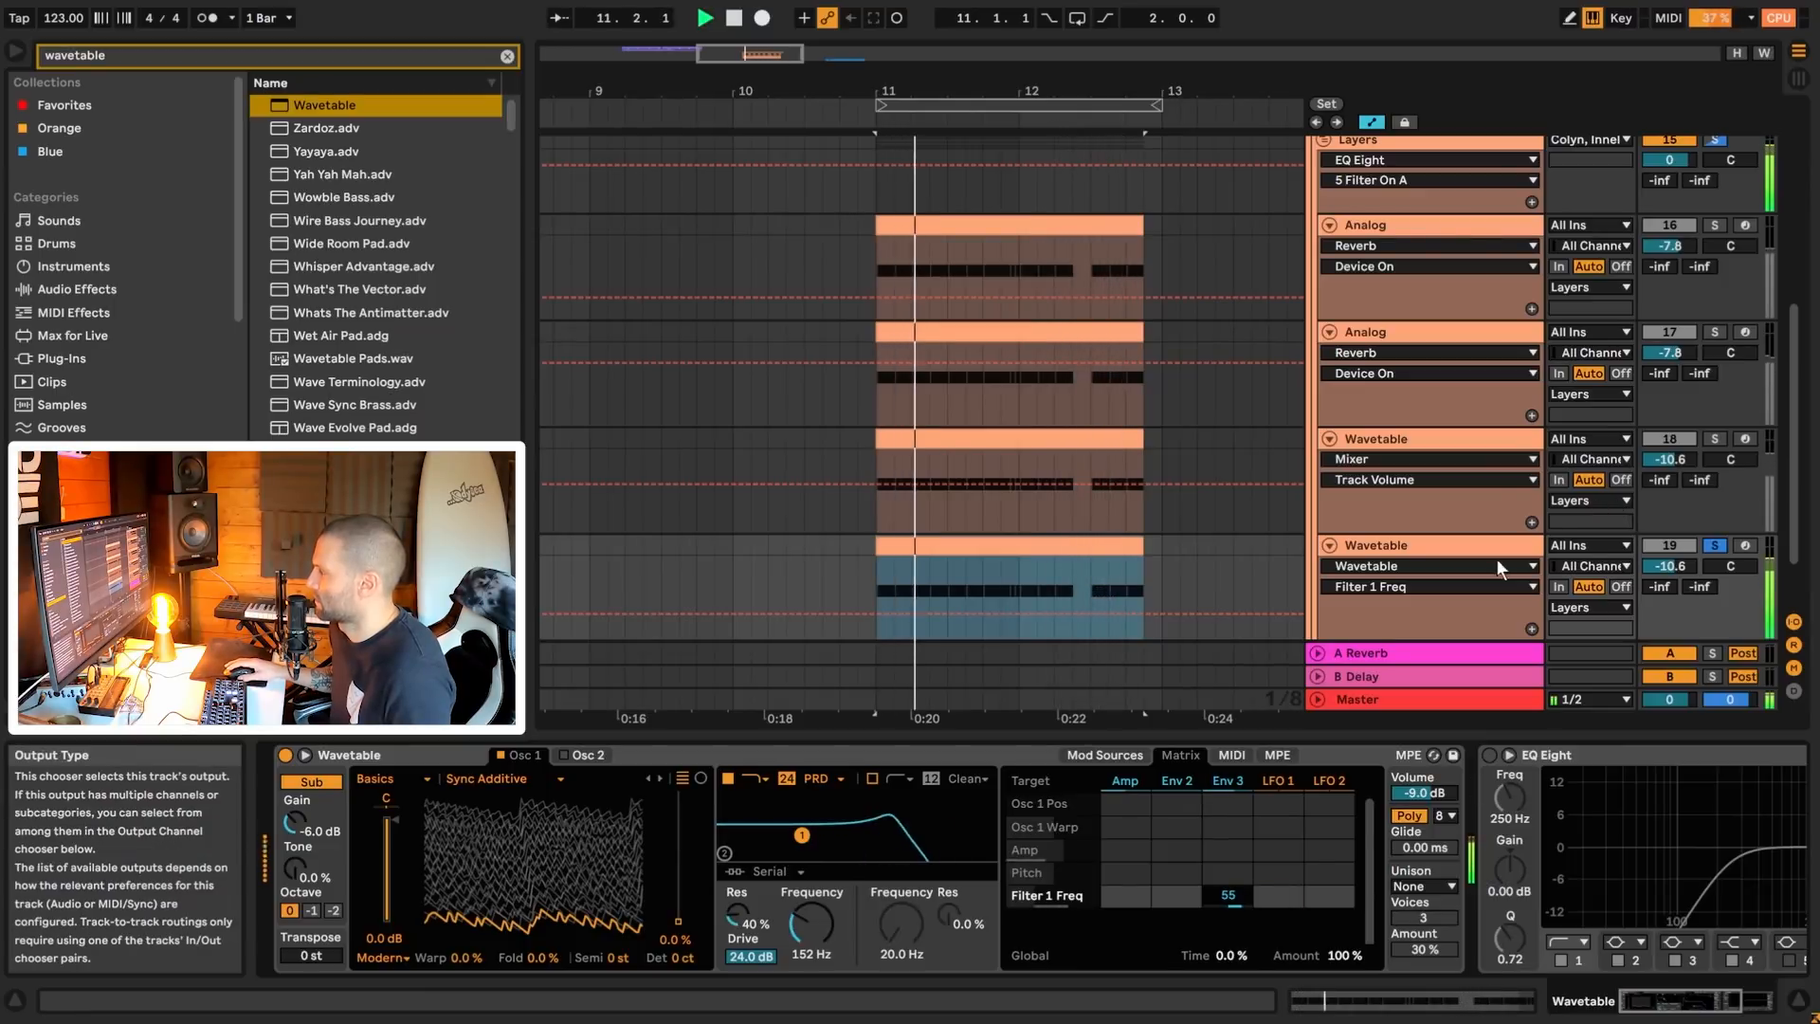
- Compare track 18's Env 3 and modulation matrix with track 19's, and play the loop
{"action": "key", "text": "space"}
{"action": "left_click", "coordinate": [1419, 442]}
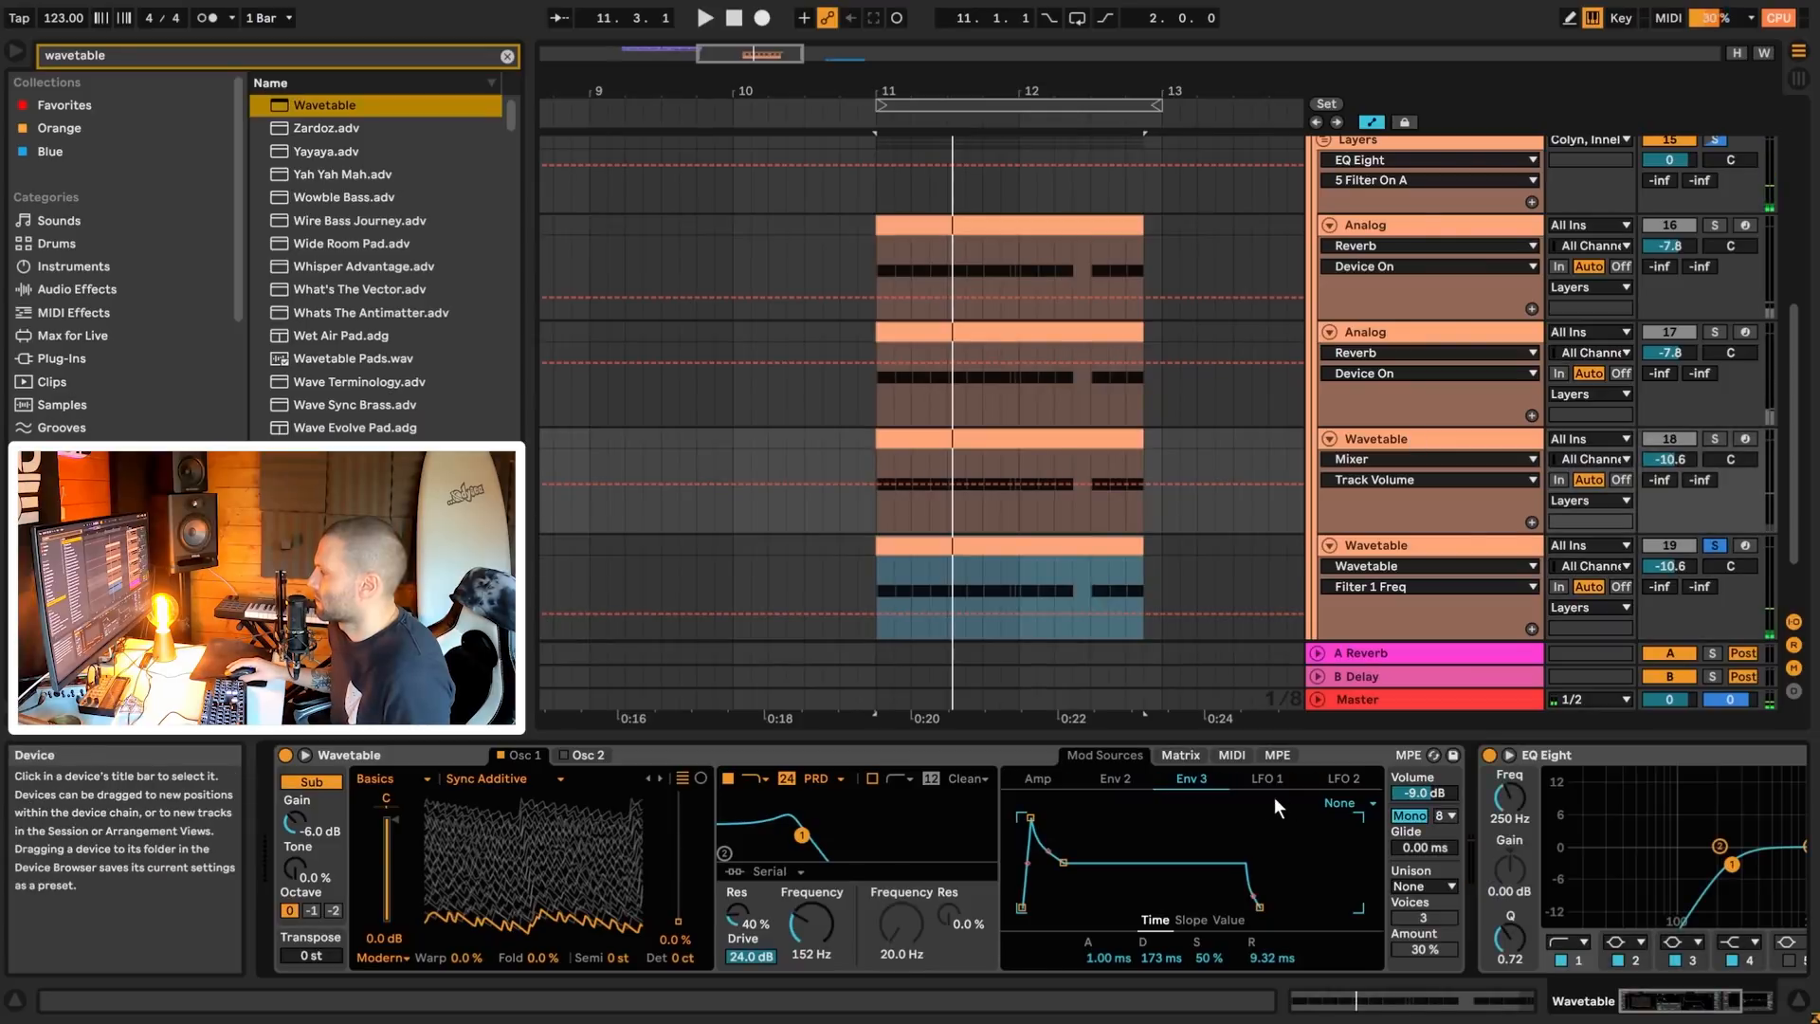
{"action": "left_click", "coordinate": [1189, 754]}
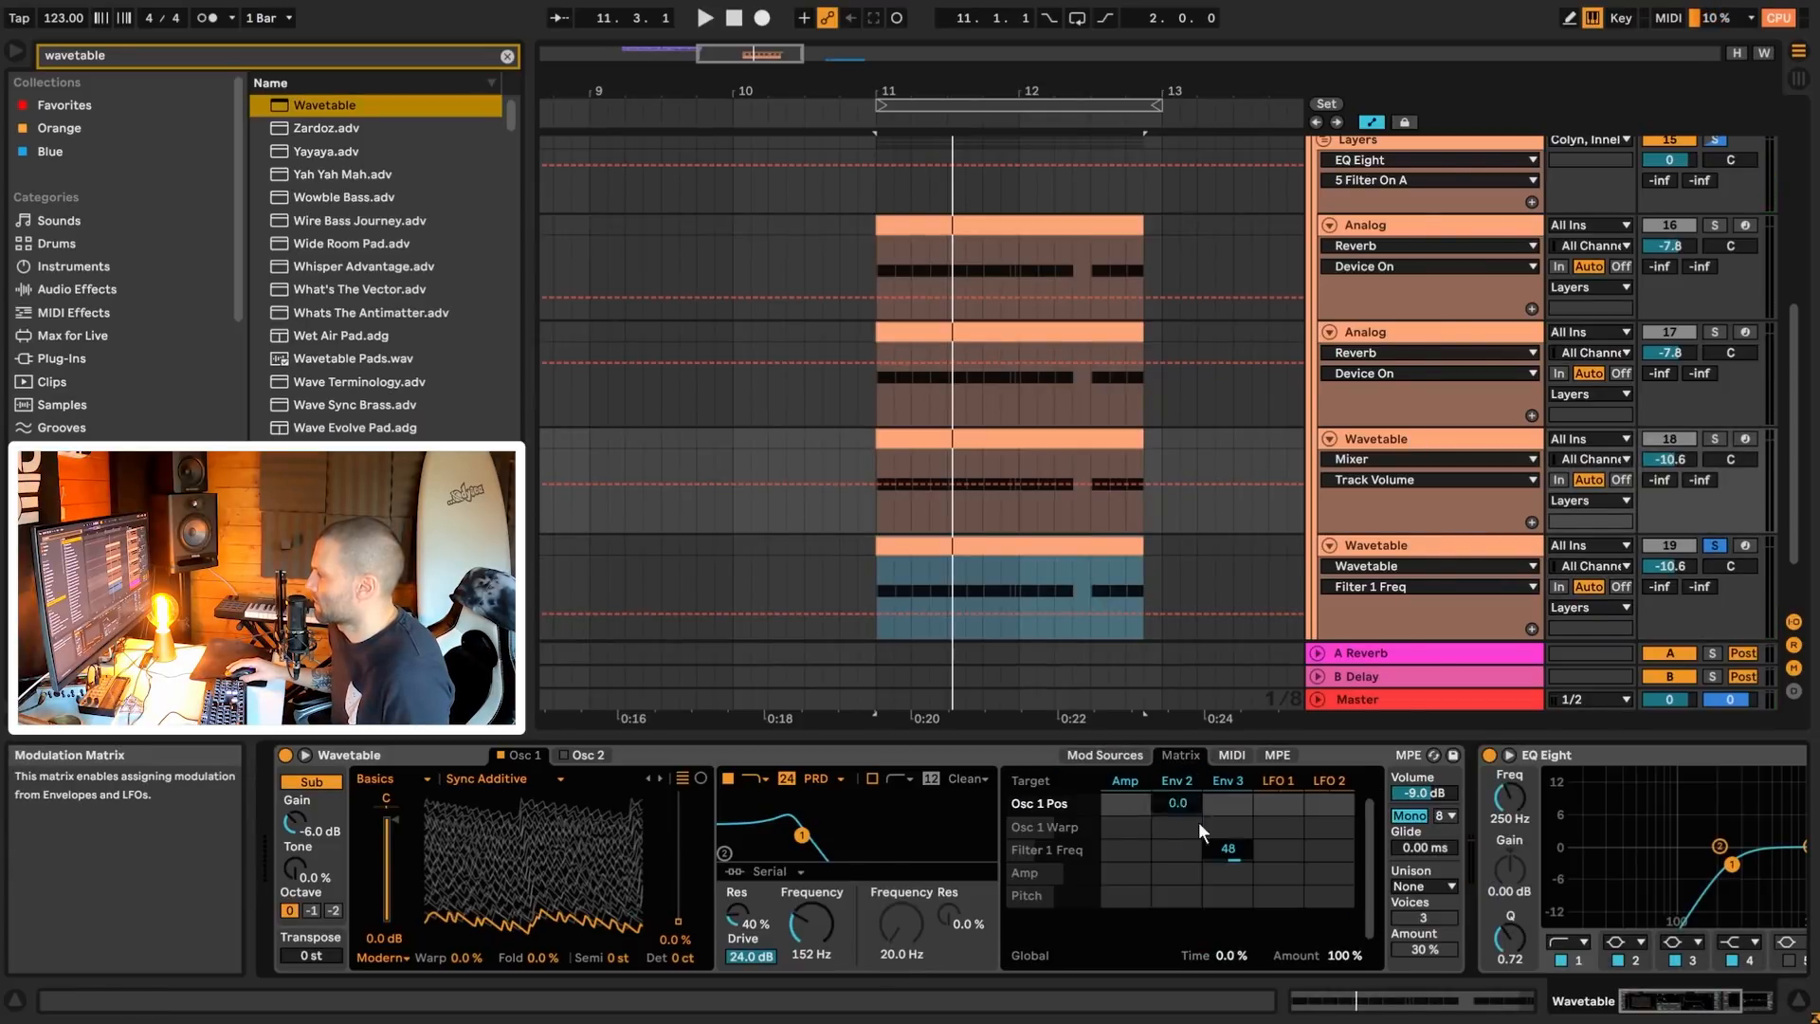
{"action": "left_click", "coordinate": [1389, 605]}
{"action": "key", "text": "space"}
{"action": "key", "text": "space"}
{"action": "left_click", "coordinate": [1405, 436]}
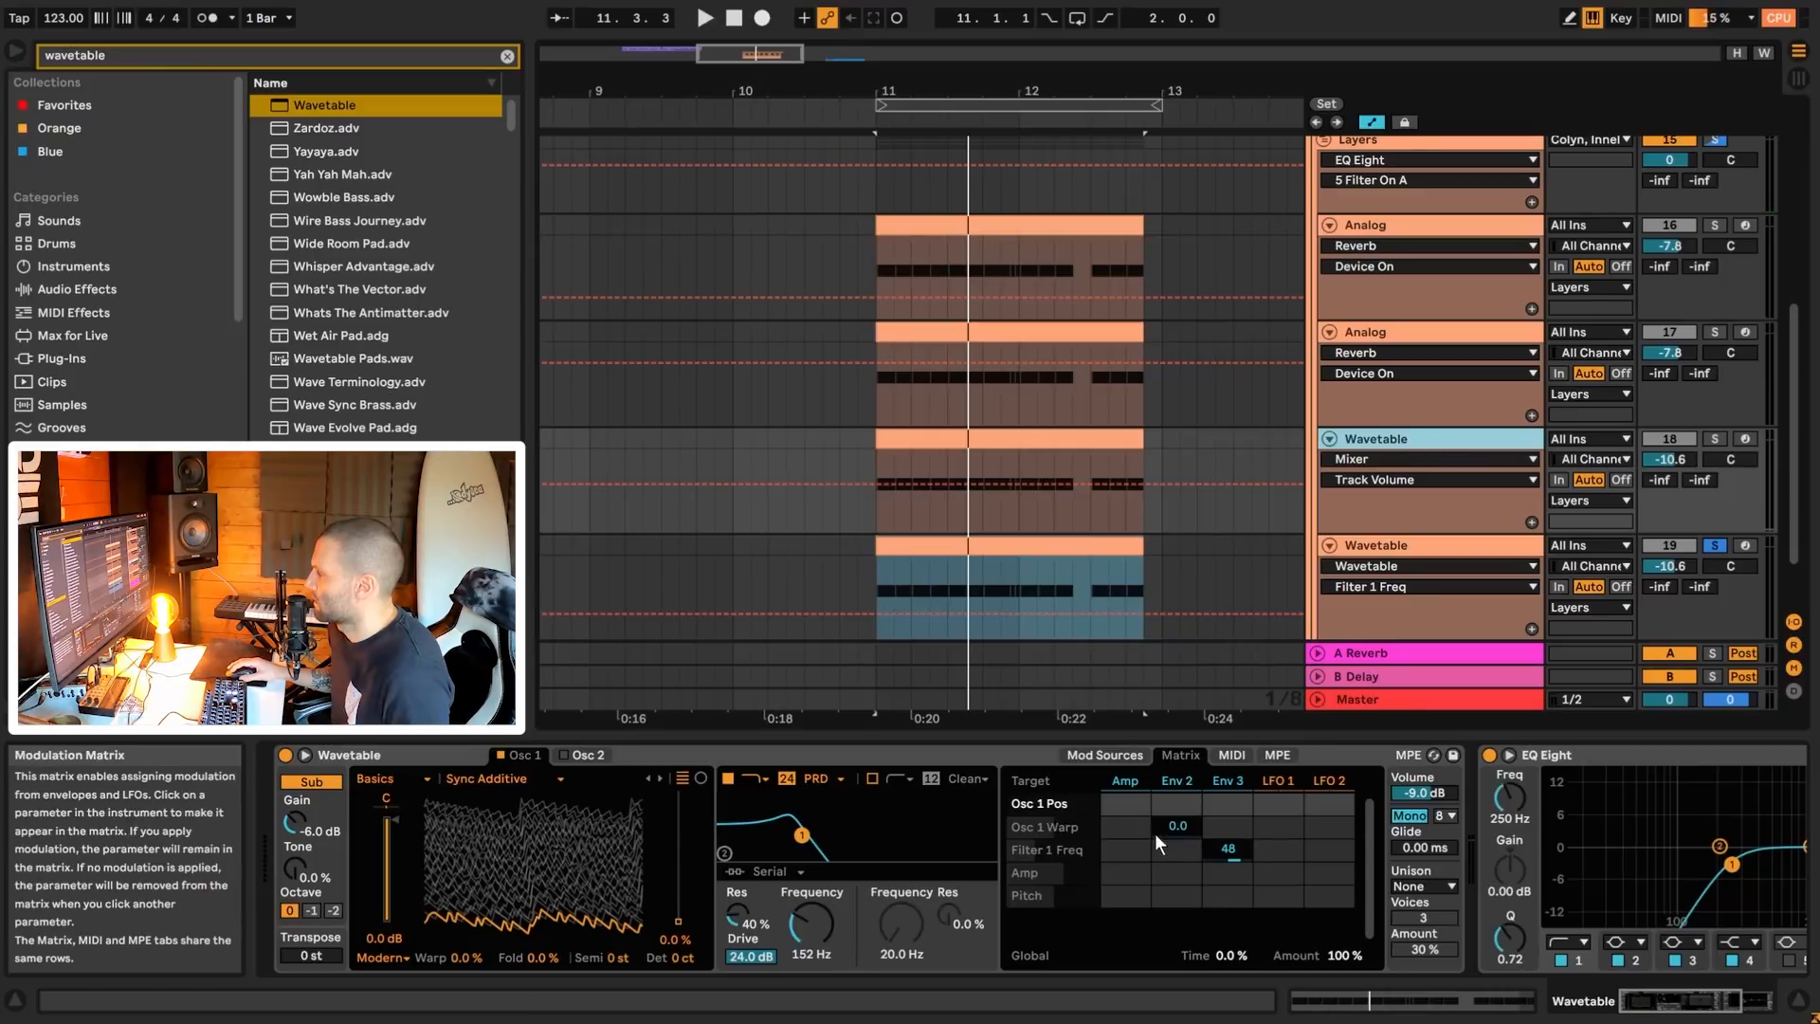
- Set track 19's amp envelope decay to 294 ms, sustain to -inf dB and release to 66.9 ms while checking the loop
{"action": "left_click", "coordinate": [1130, 783]}
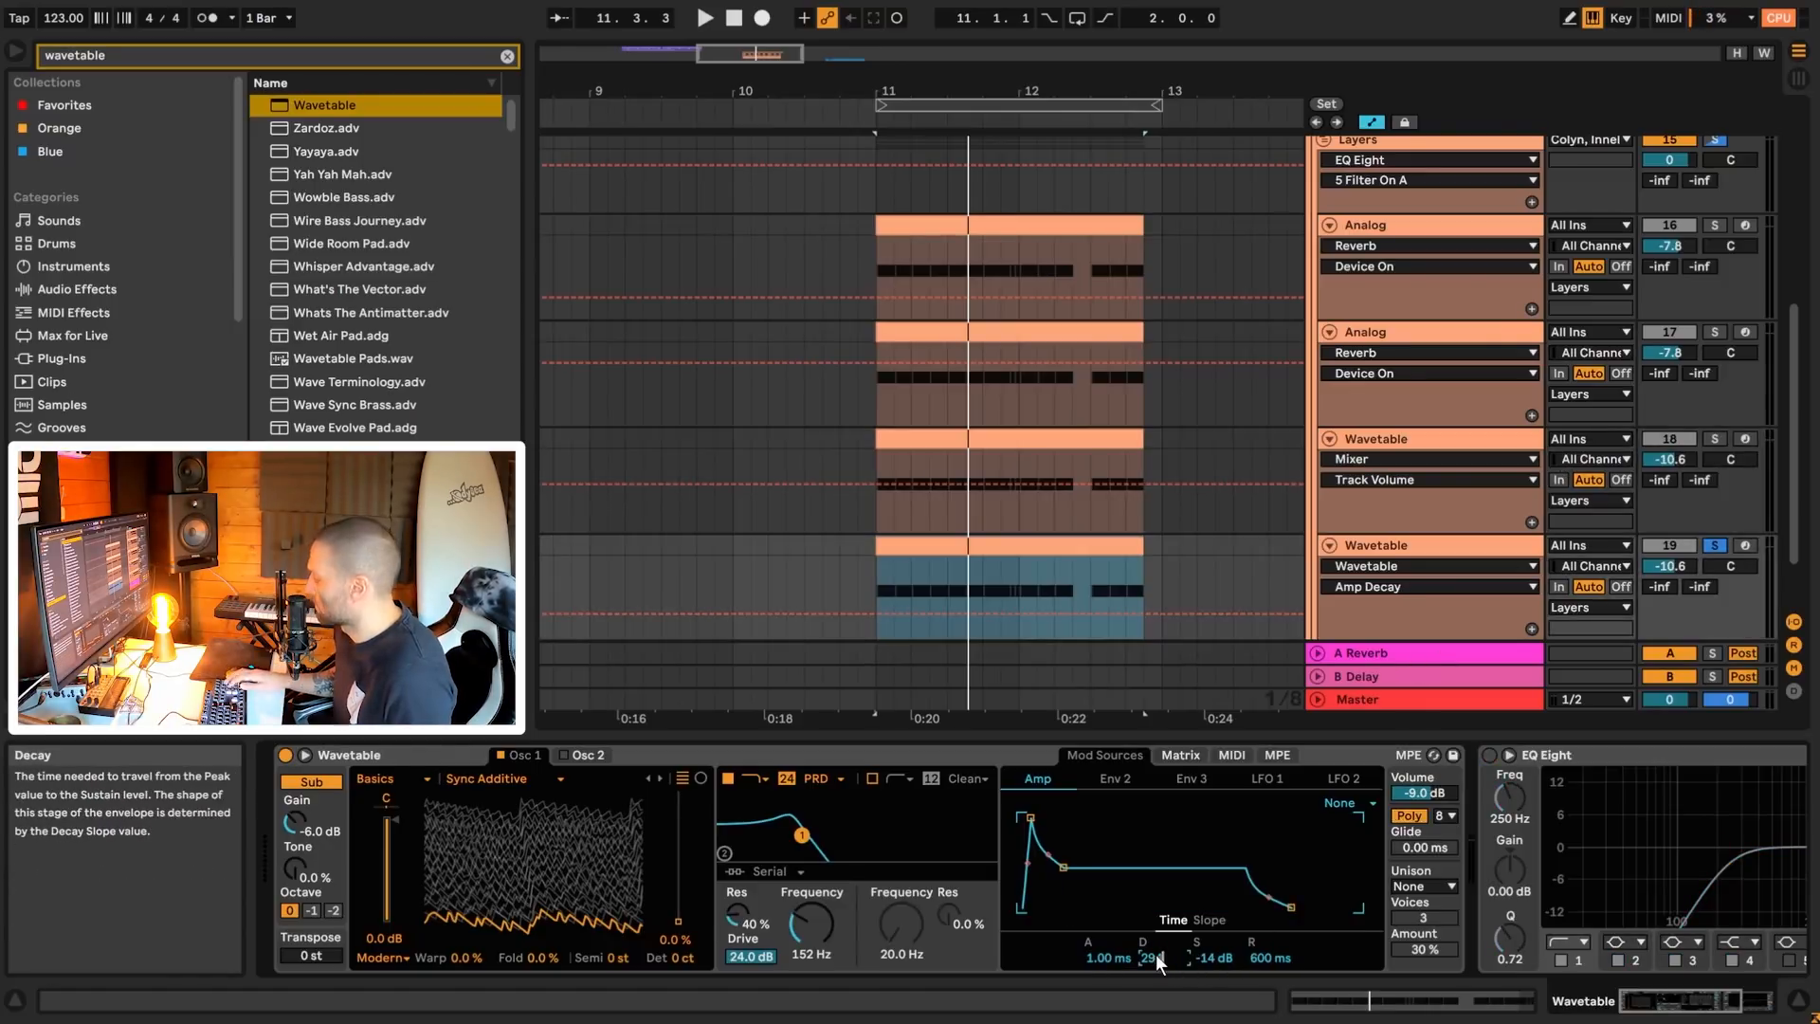
{"action": "left_click_drag", "start_coordinate": [1214, 951], "coordinate": [1215, 963]}
{"action": "key", "text": "space"}
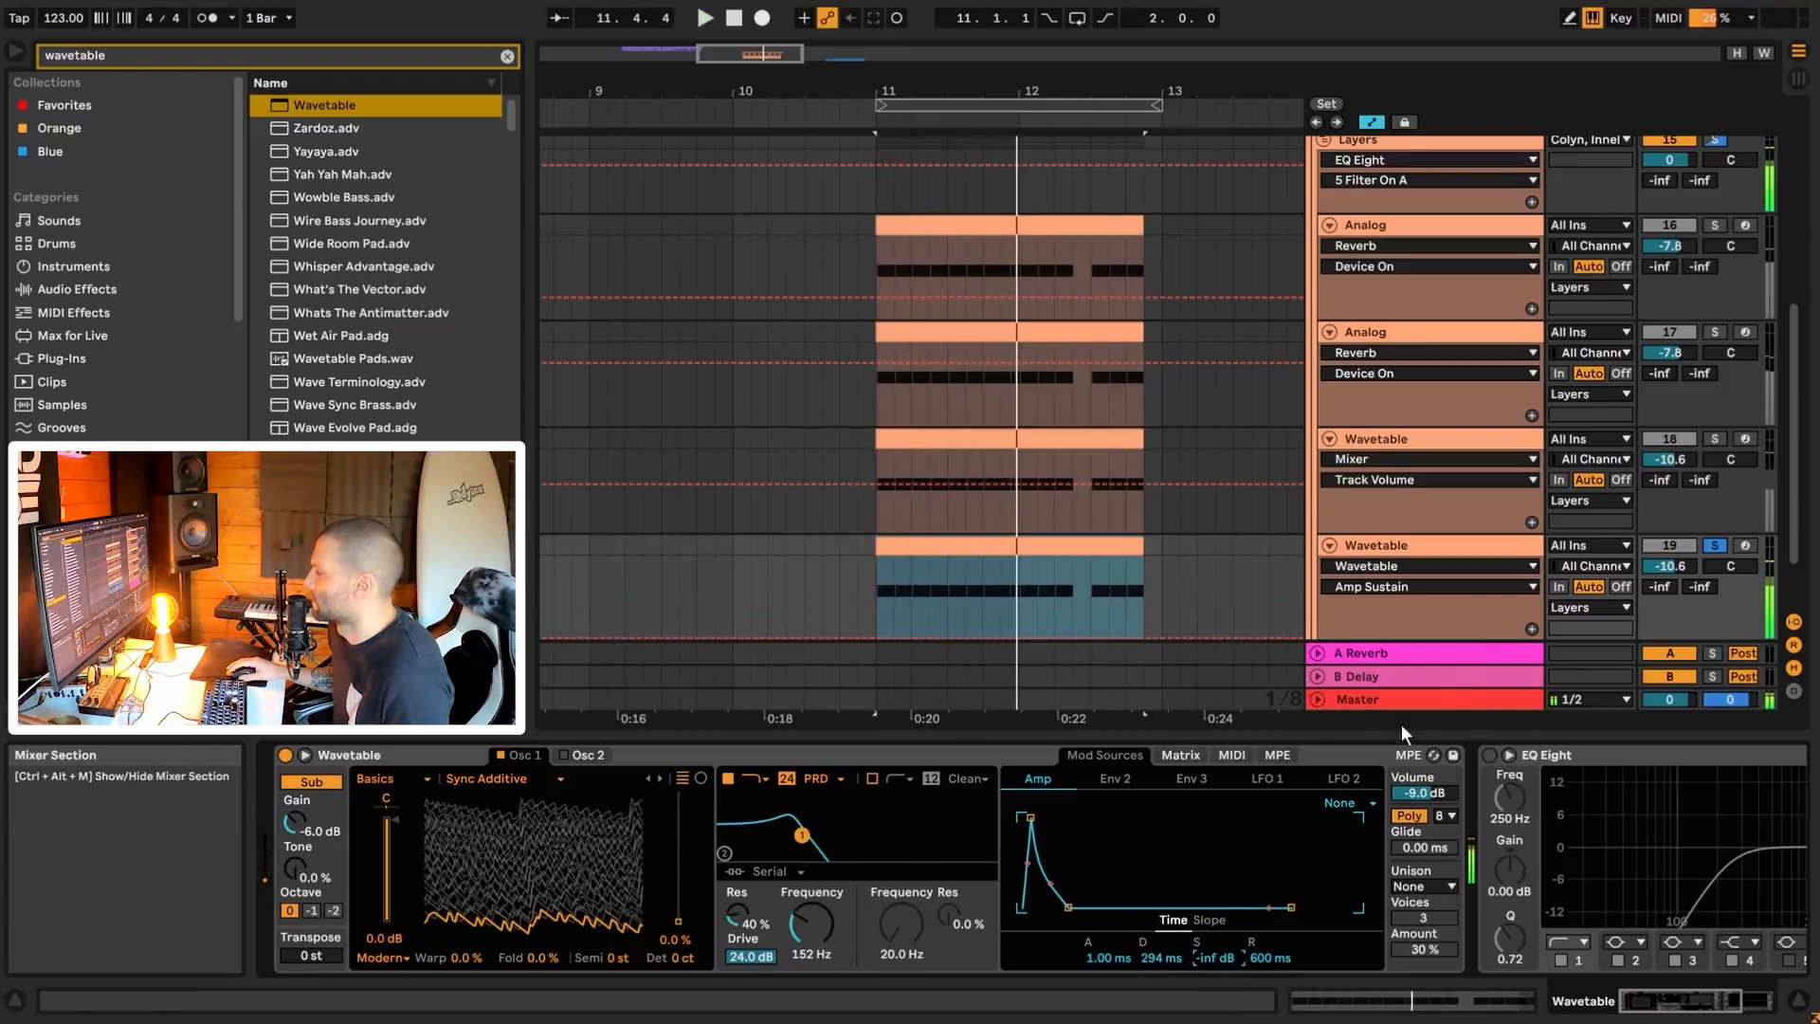
{"action": "left_click", "coordinate": [1412, 547]}
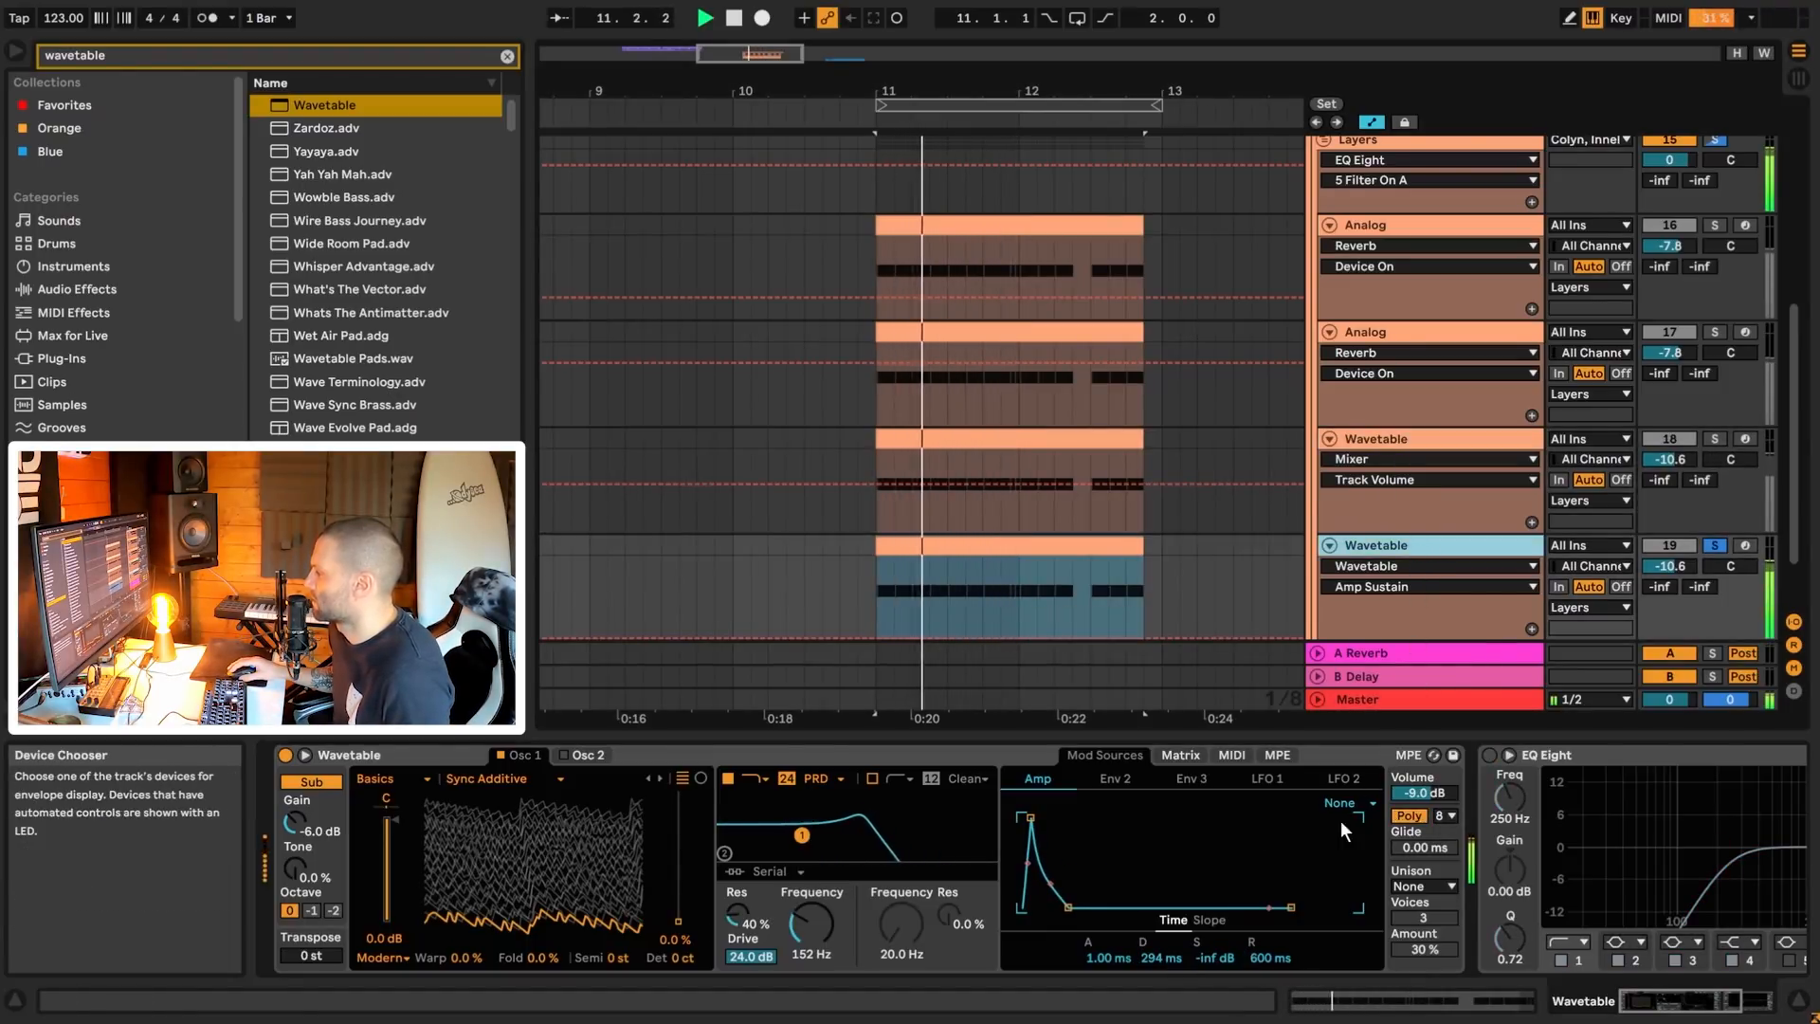
{"action": "mouse_move", "coordinate": [1295, 908]}
{"action": "left_mouse_down"}
{"action": "mouse_move", "coordinate": [1245, 908]}
{"action": "mouse_move", "coordinate": [1304, 908]}
{"action": "mouse_move", "coordinate": [1271, 907]}
{"action": "left_mouse_up"}
{"action": "key", "text": "space"}
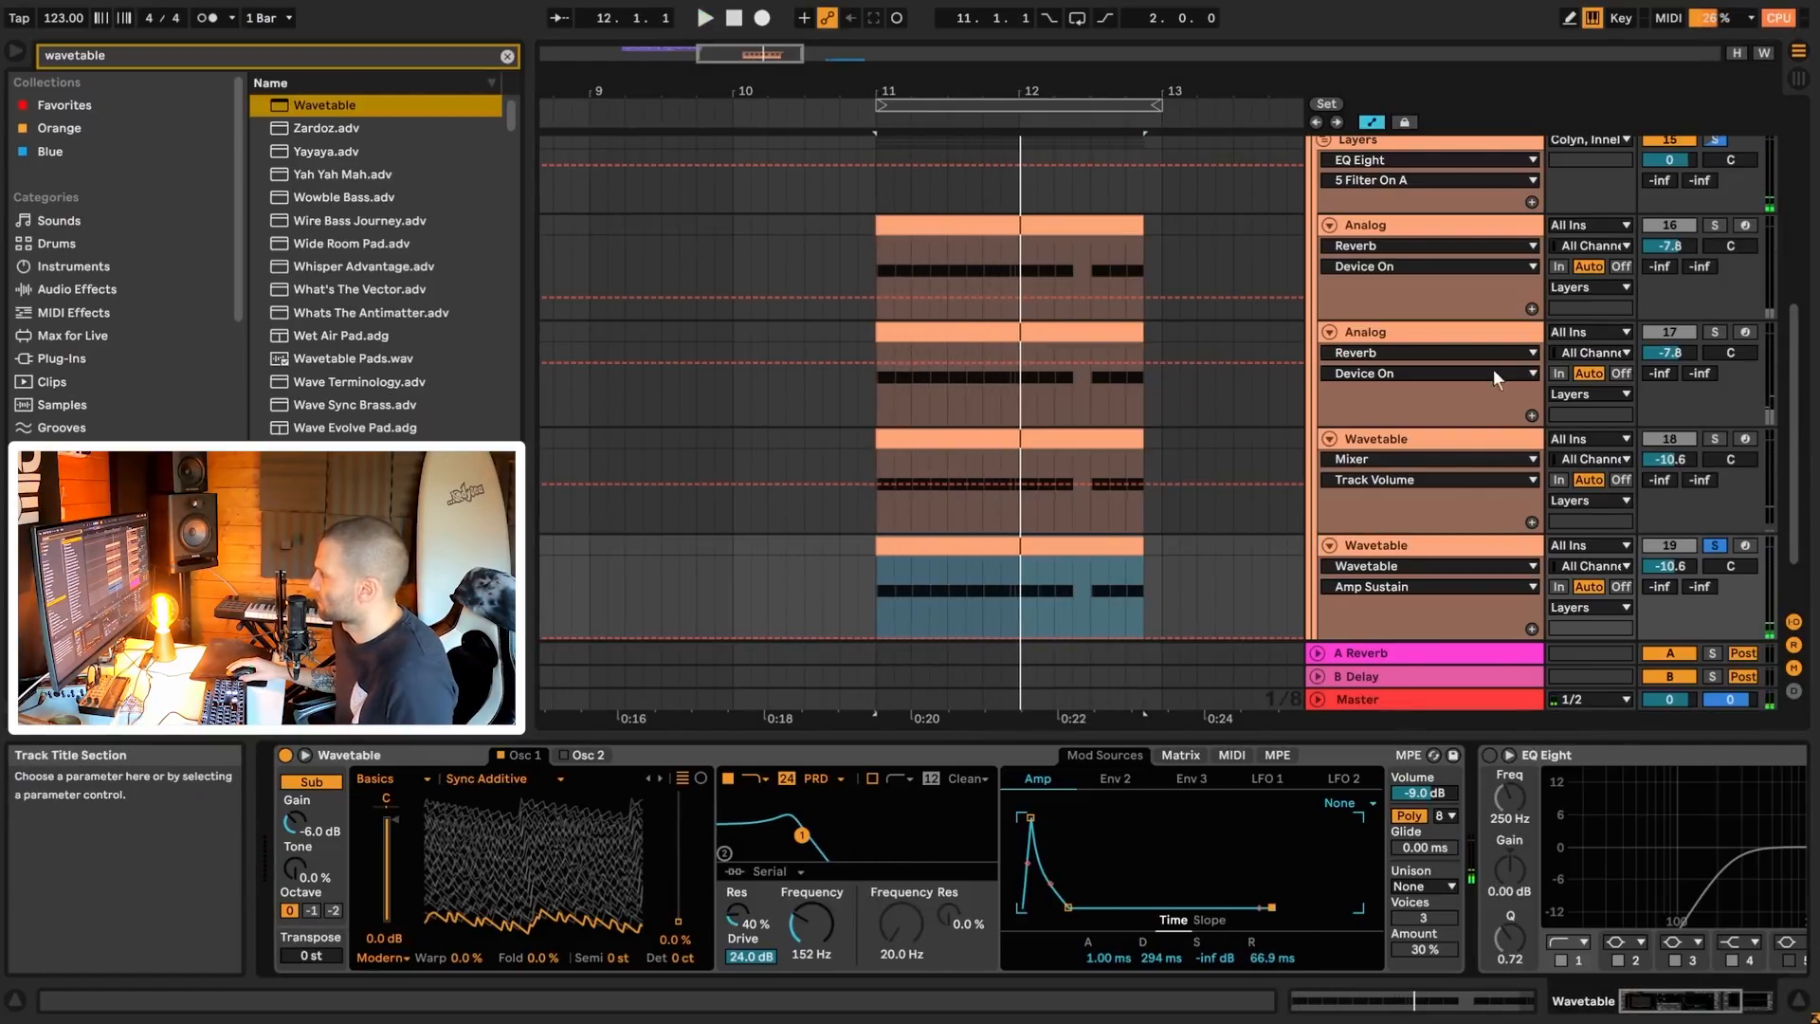
- Check track 18's voice mode, switch track 19's Wavetable to Mono and play the loop
{"action": "left_click", "coordinate": [1429, 440]}
{"action": "left_click", "coordinate": [1431, 546]}
{"action": "left_click", "coordinate": [1414, 815]}
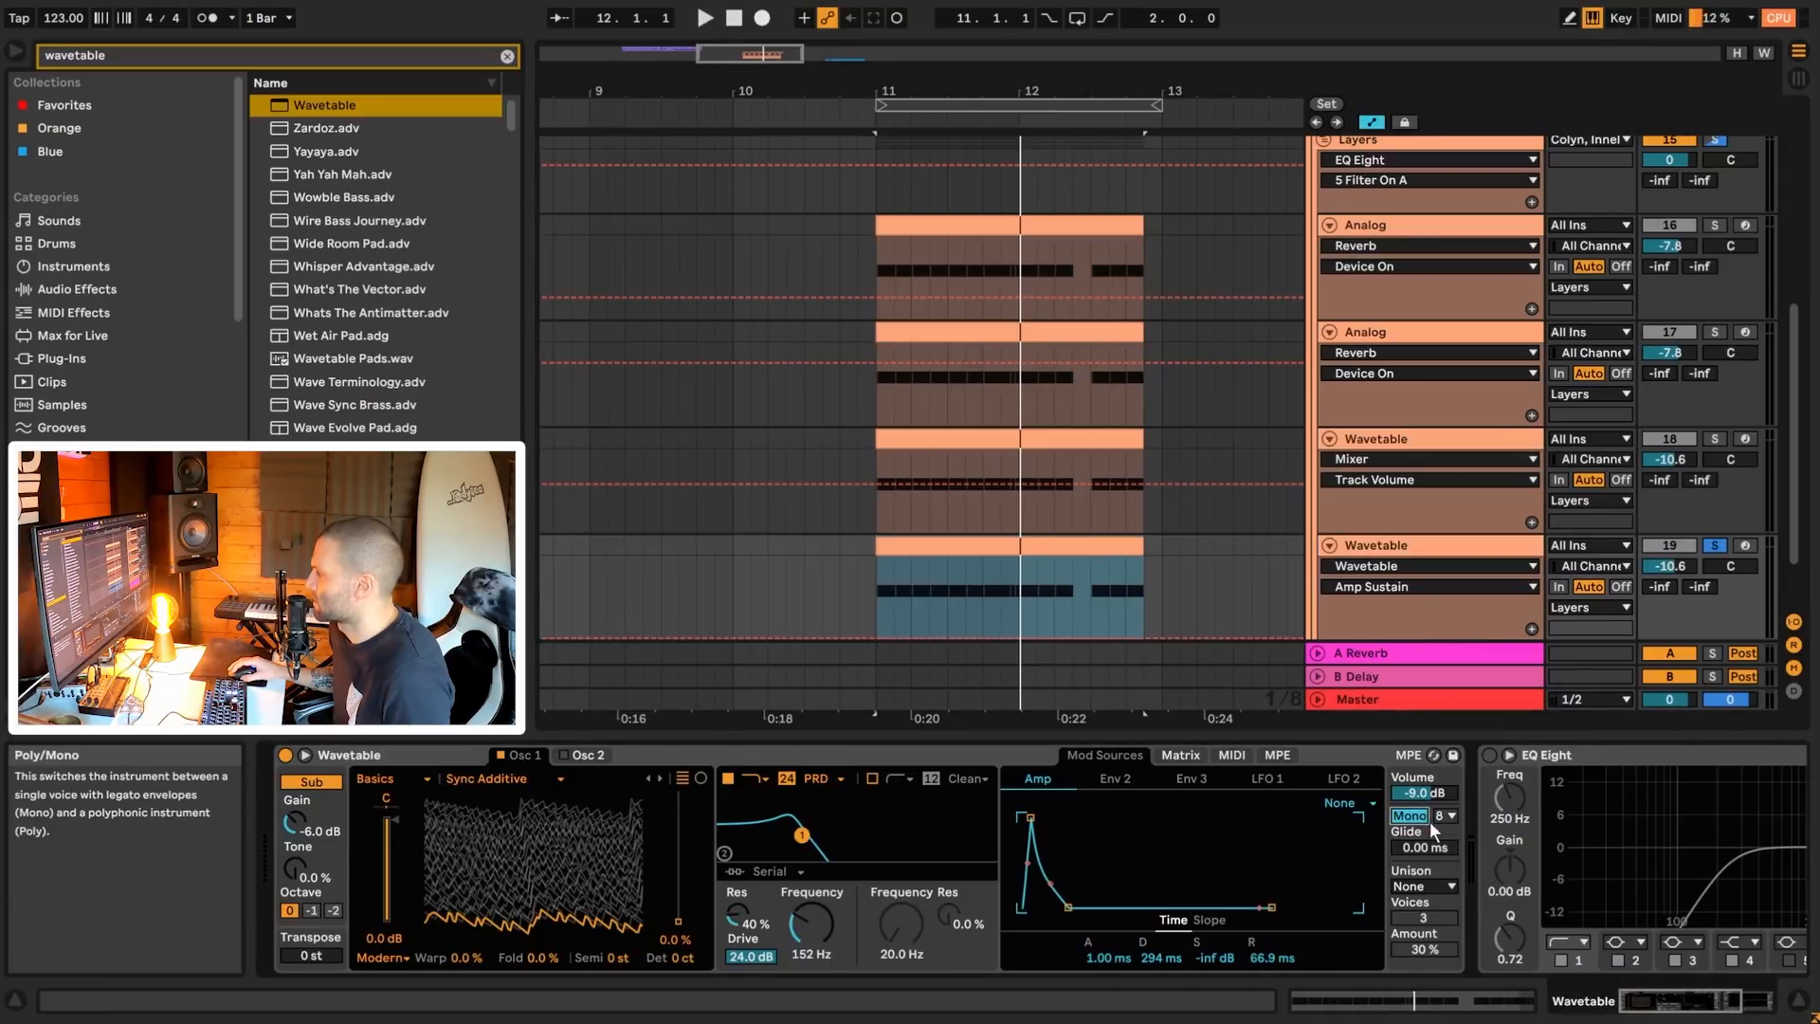
{"action": "key", "text": "space"}
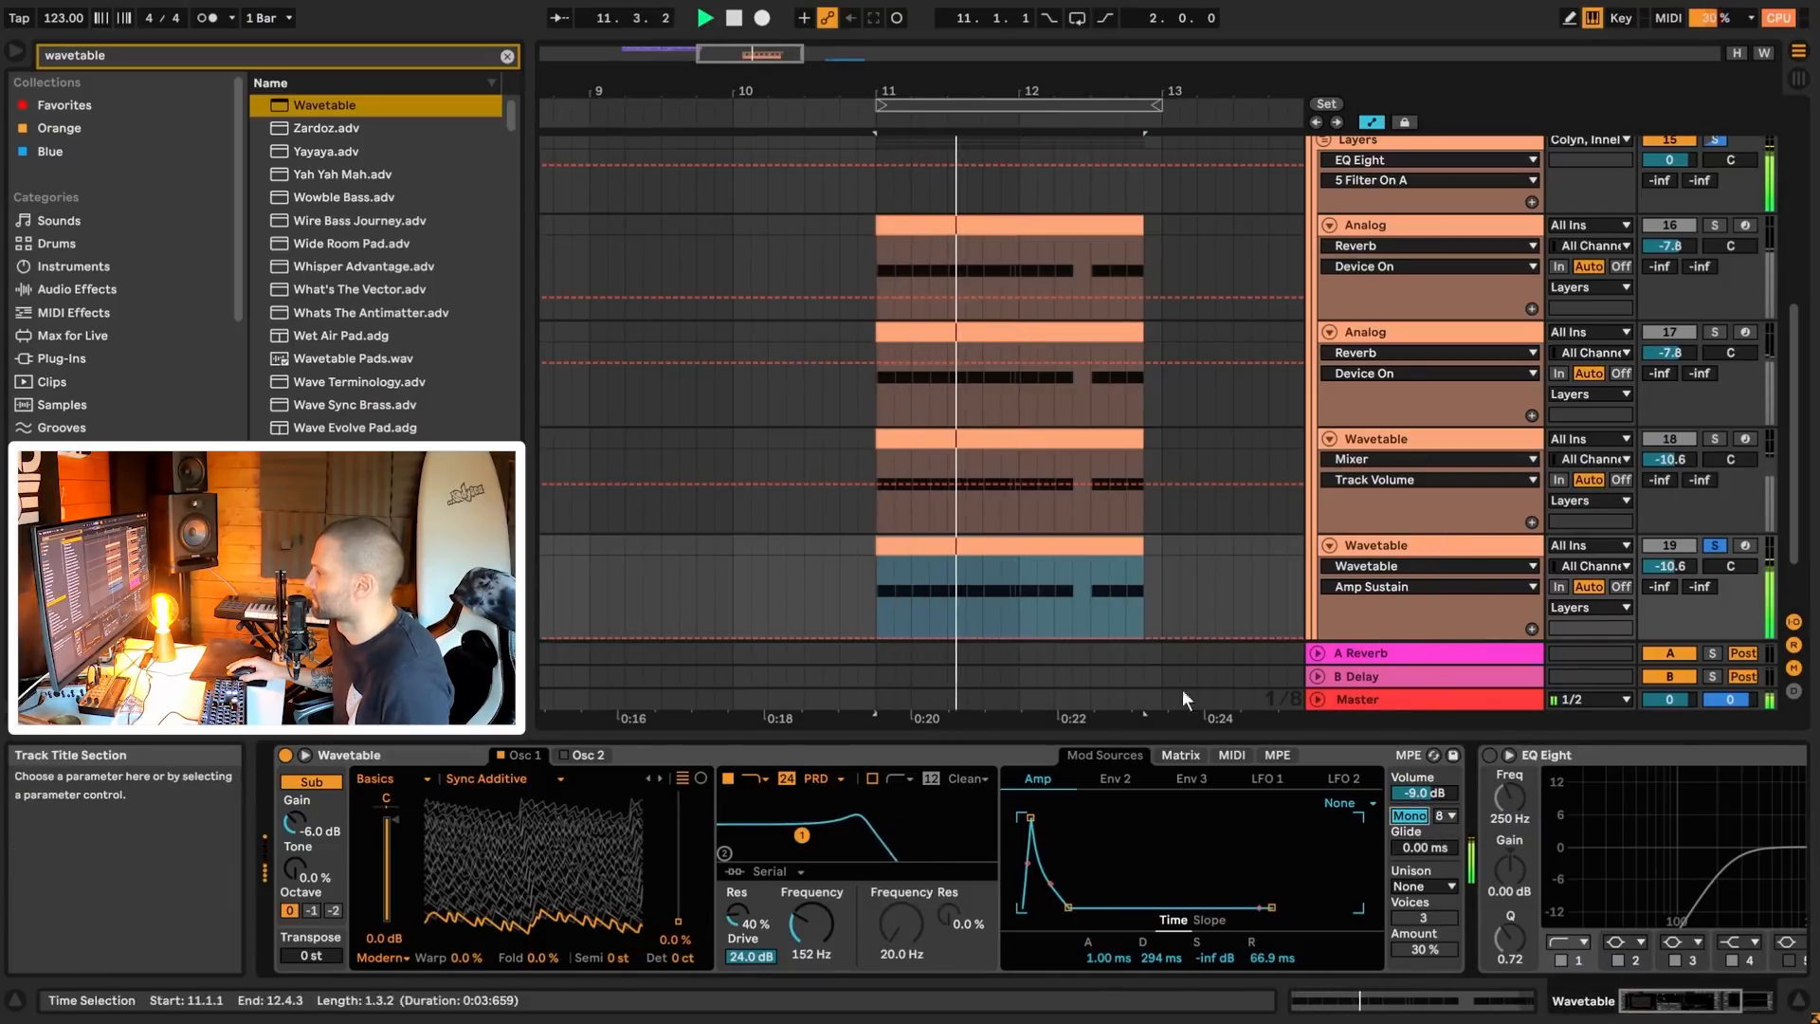
- Compare track 18's amp envelope with track 19's, and examine track 19's MPE and MIDI modulation settings
{"action": "left_click", "coordinate": [1390, 430]}
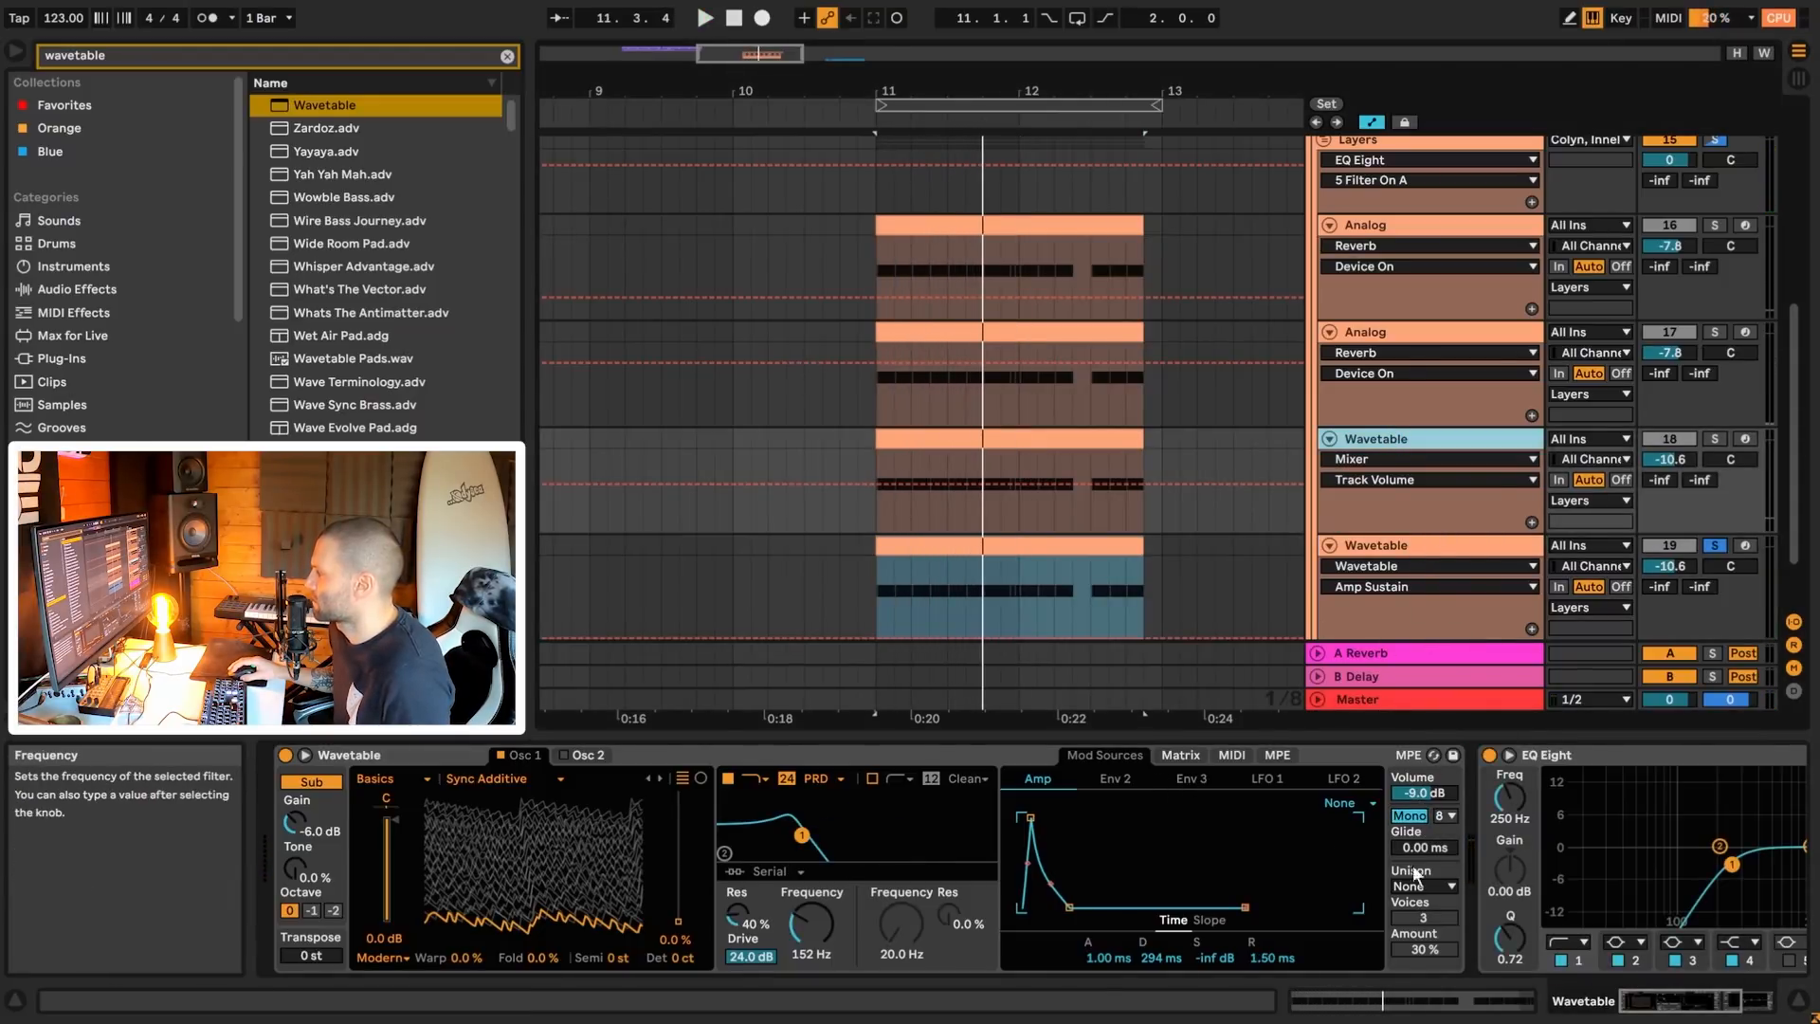
{"action": "left_click", "coordinate": [1441, 537]}
{"action": "left_click", "coordinate": [1275, 754]}
{"action": "left_click", "coordinate": [1231, 754]}
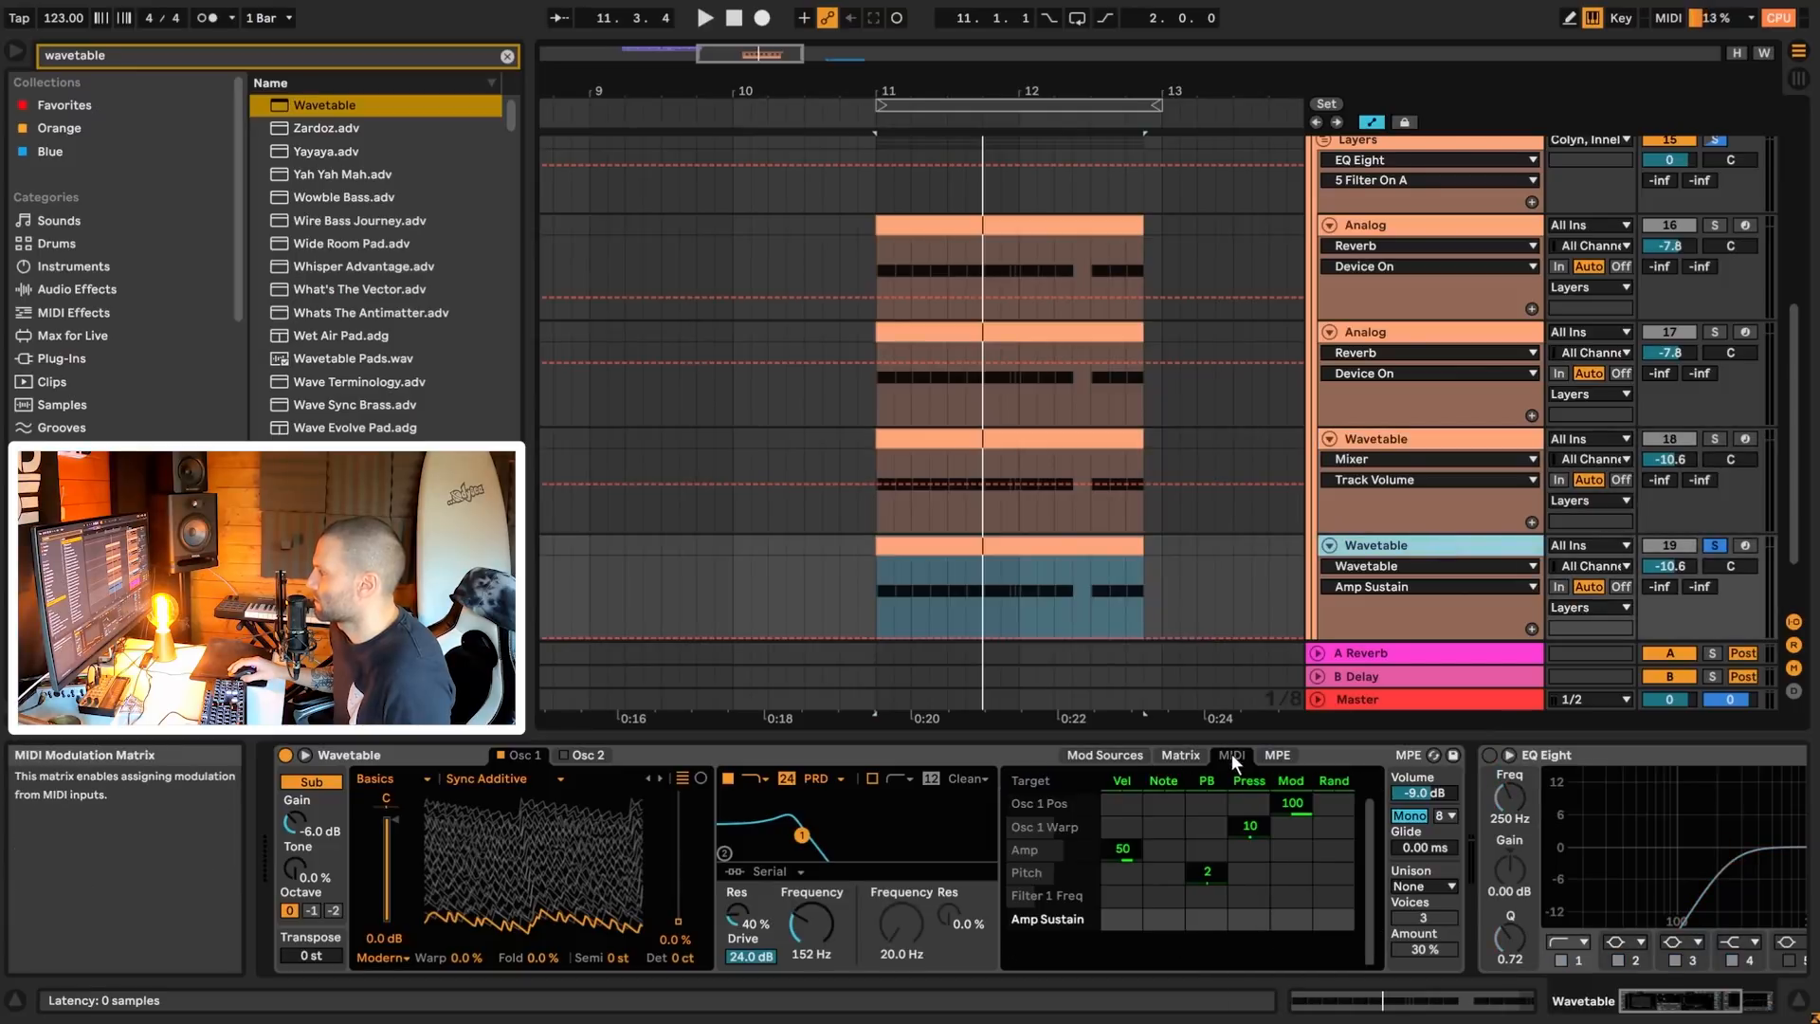
{"action": "left_click", "coordinate": [1115, 754]}
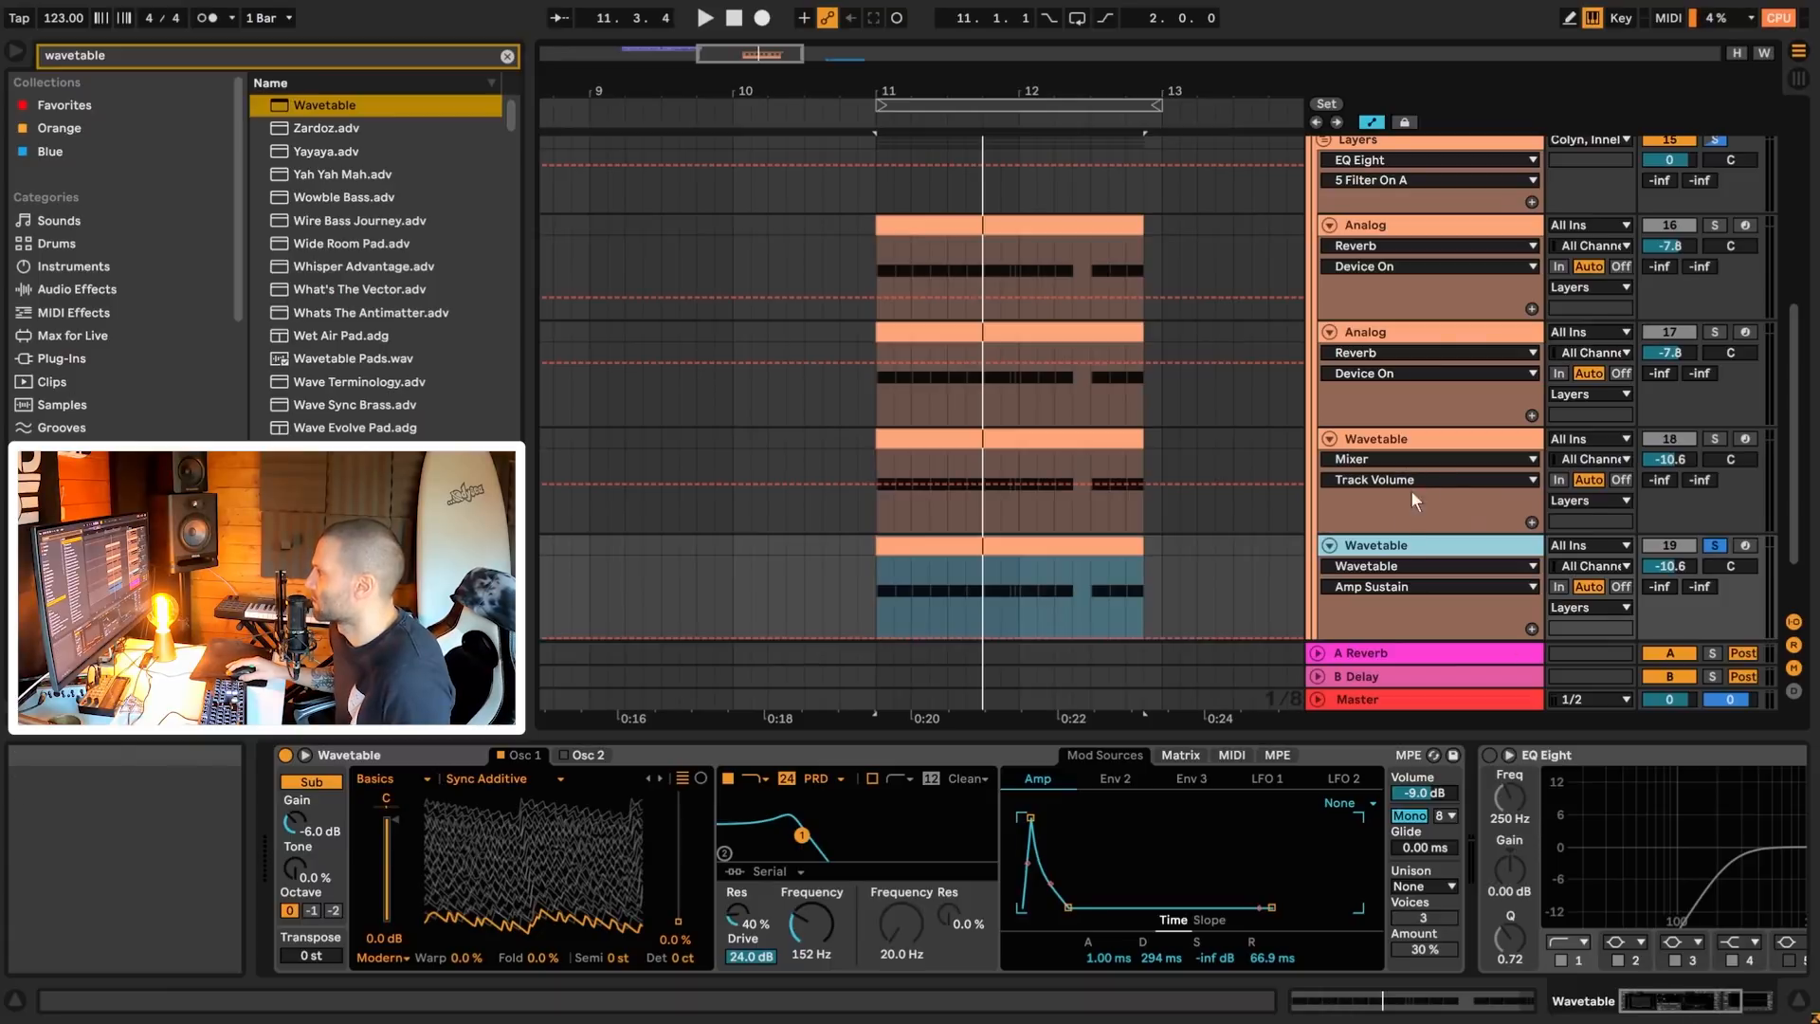
- Turn on track 19's EQ Eight, then solo track 17 together with track 19 and play the loop
{"action": "left_click", "coordinate": [1489, 754]}
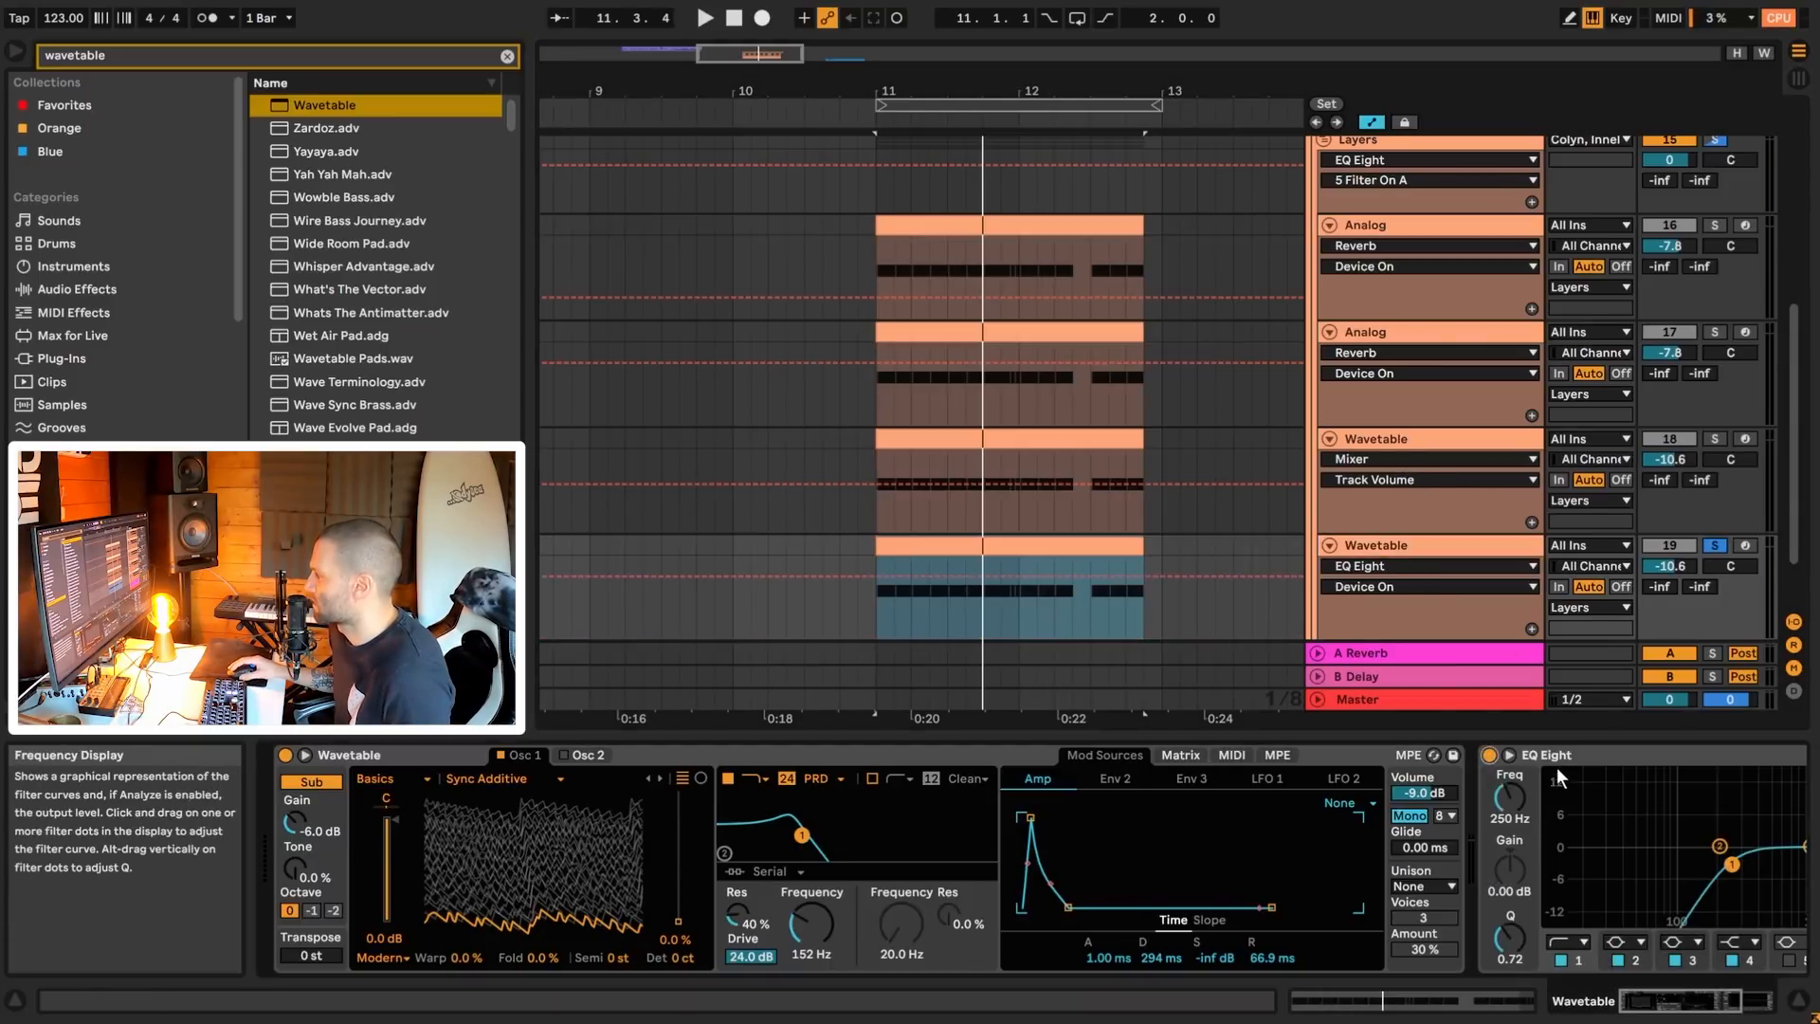
{"action": "key", "text": "space"}
{"action": "left_click_drag", "start_coordinate": [1674, 1003], "coordinate": [1703, 1001]}
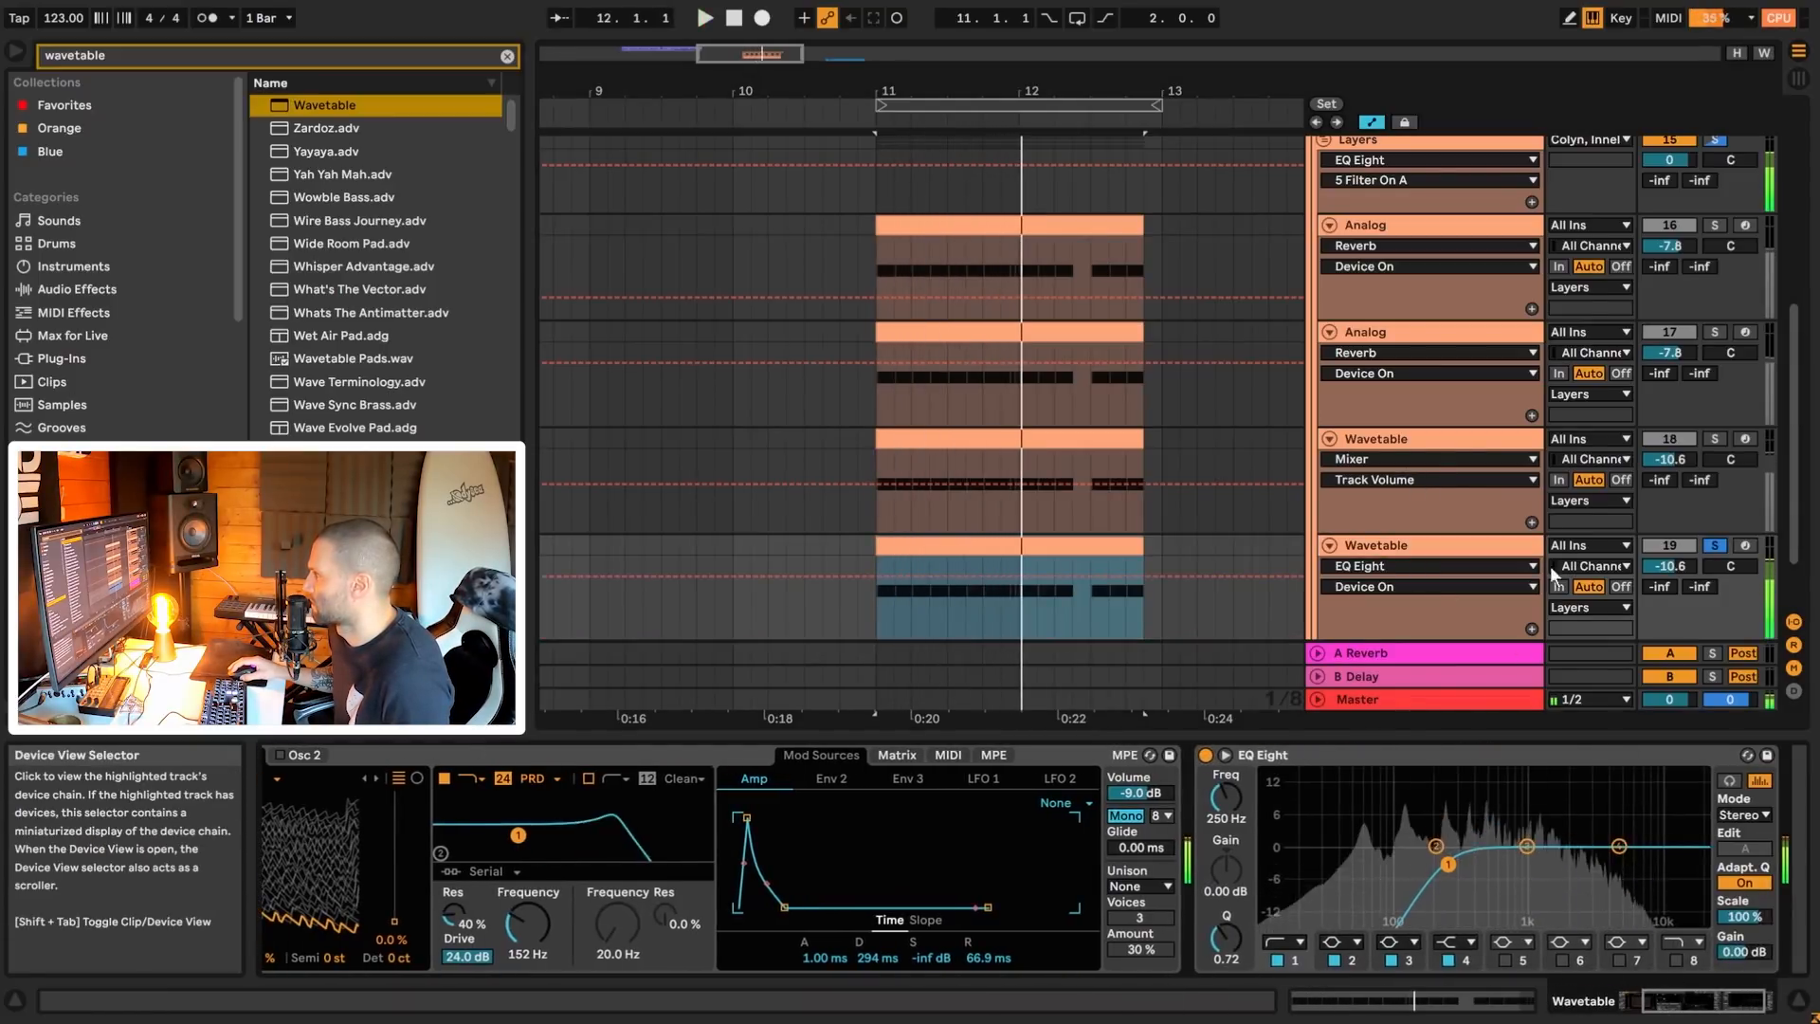
{"action": "key", "text": "space"}
{"action": "left_click", "coordinate": [1714, 331]}
{"action": "key", "text": "space"}
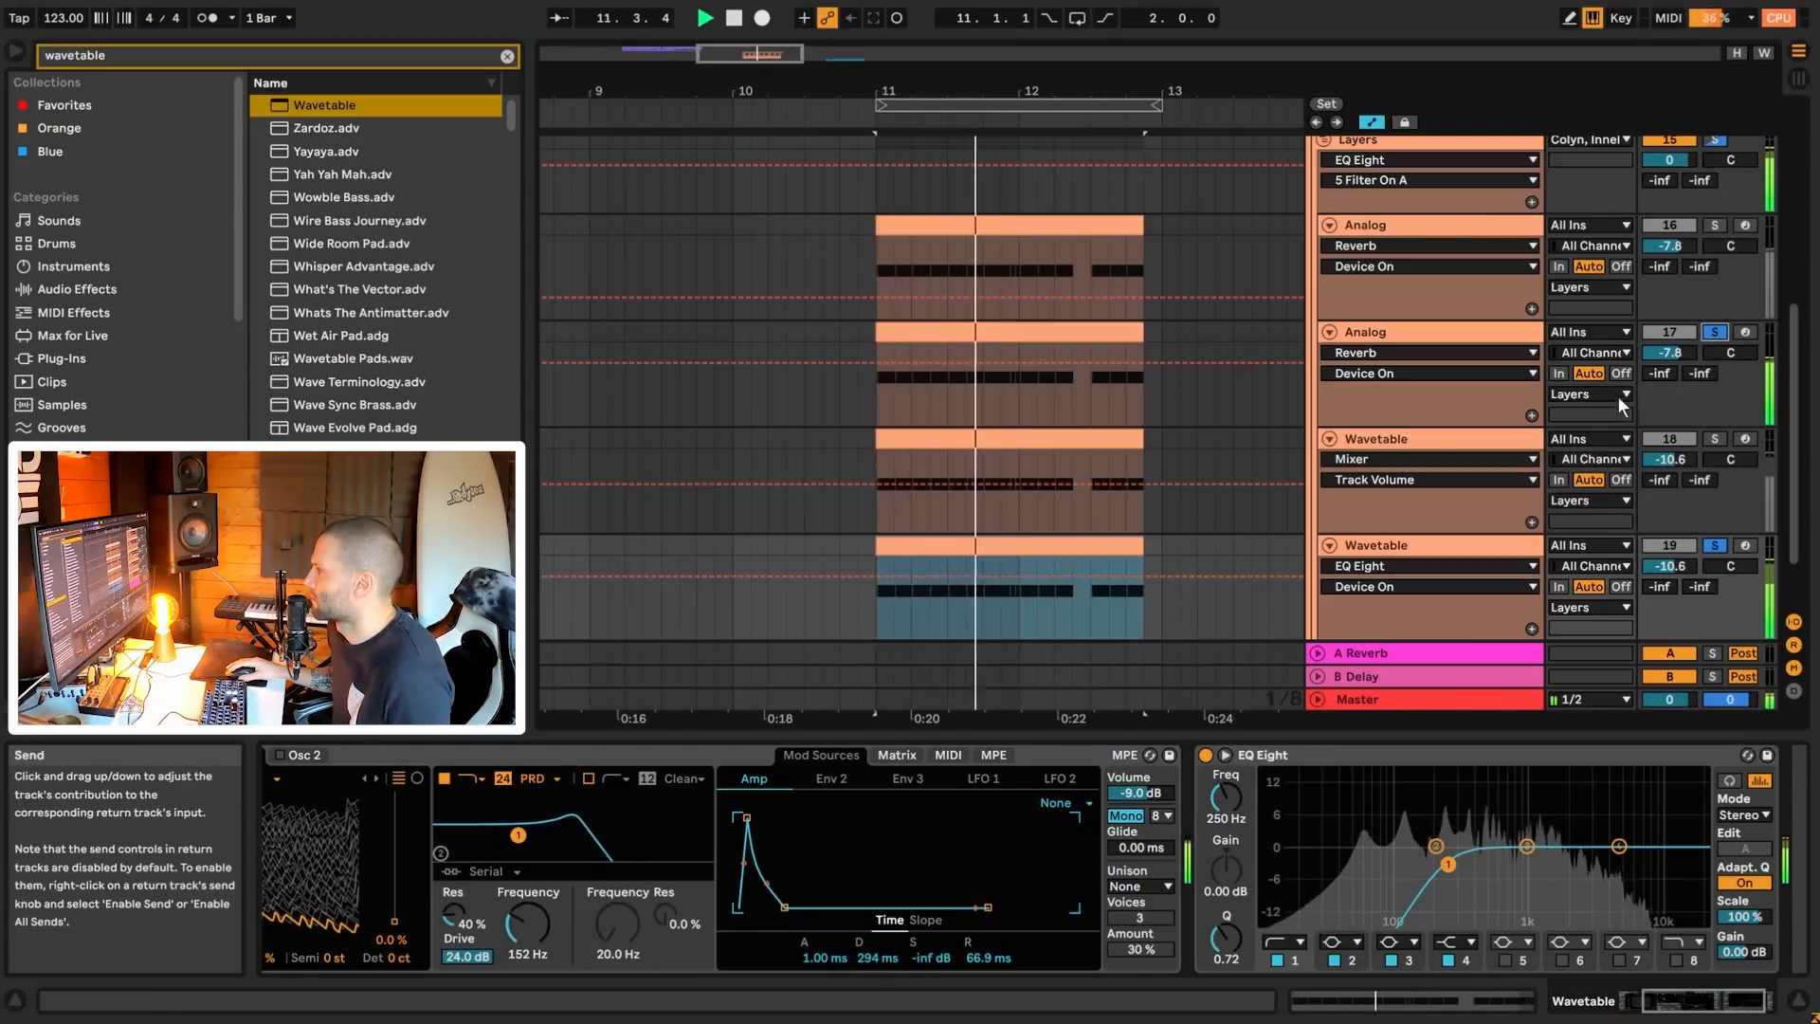
{"action": "key", "text": "space"}
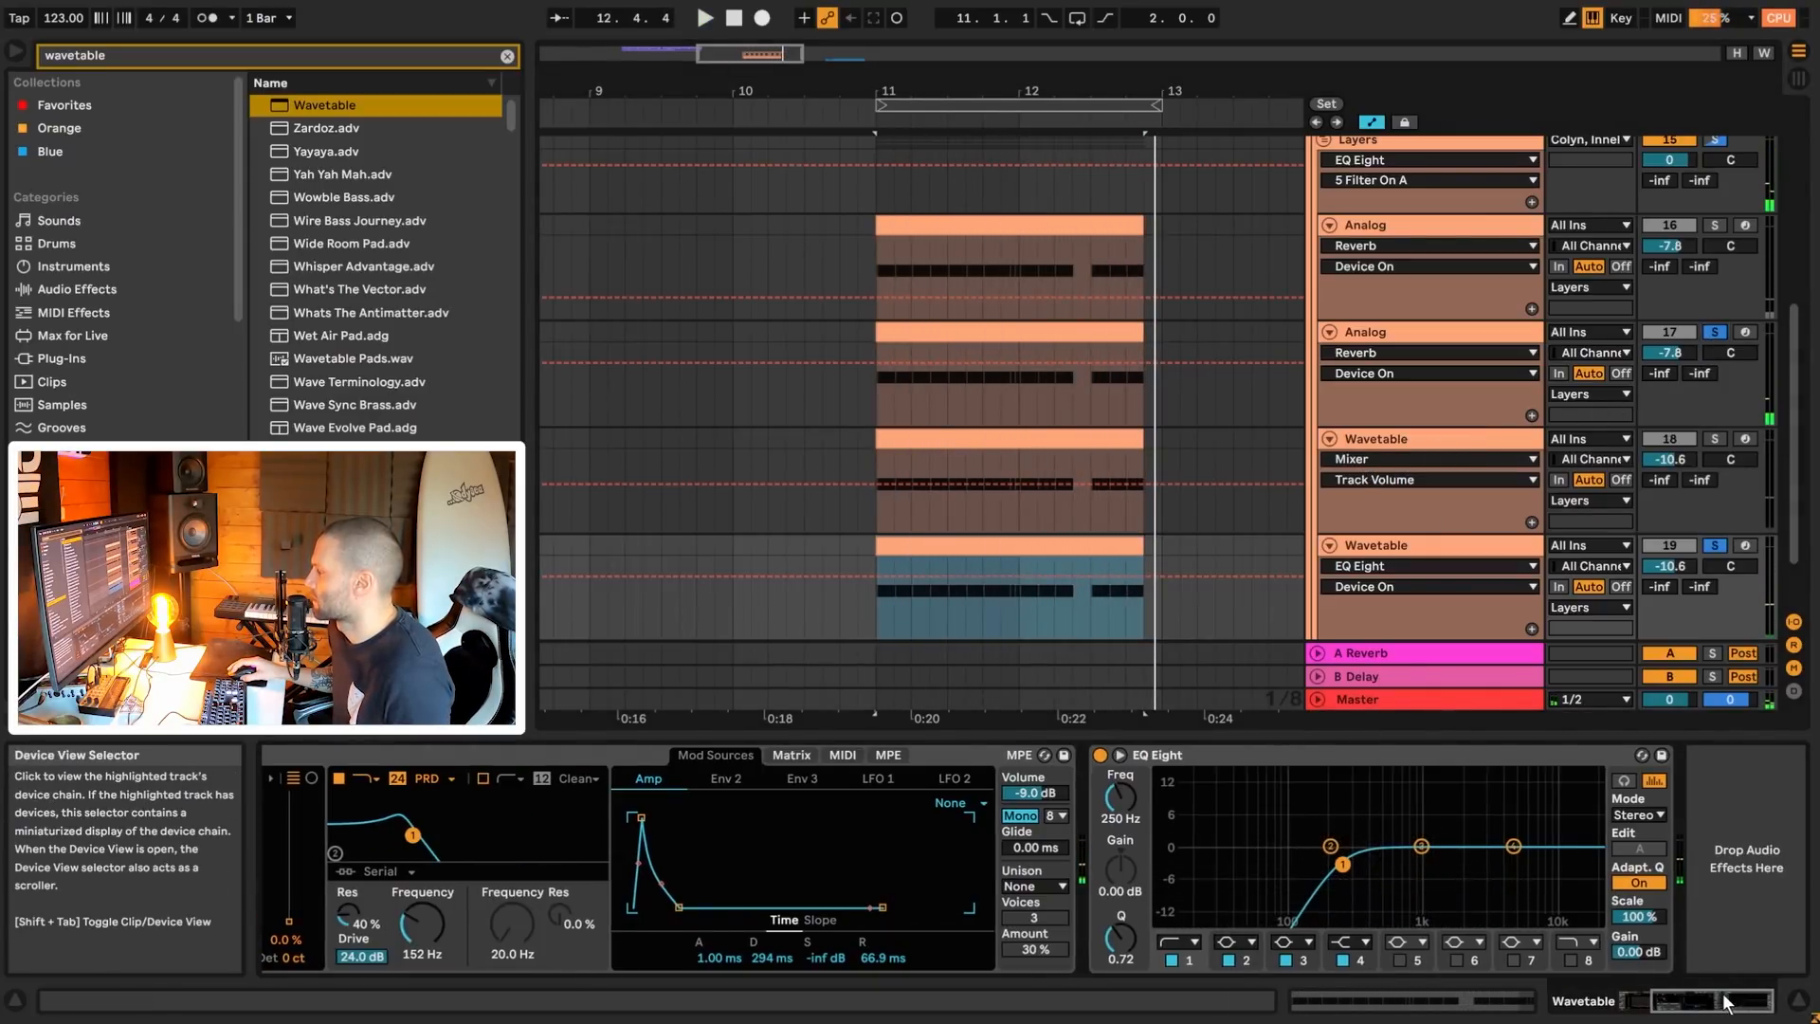
- Compare the Layers group with its EQ Eight bypassed and active while the loop plays
{"action": "scroll", "coordinate": [1357, 359], "scroll_direction": "up", "scroll_amount": 3}
{"action": "left_click", "coordinate": [1357, 358]}
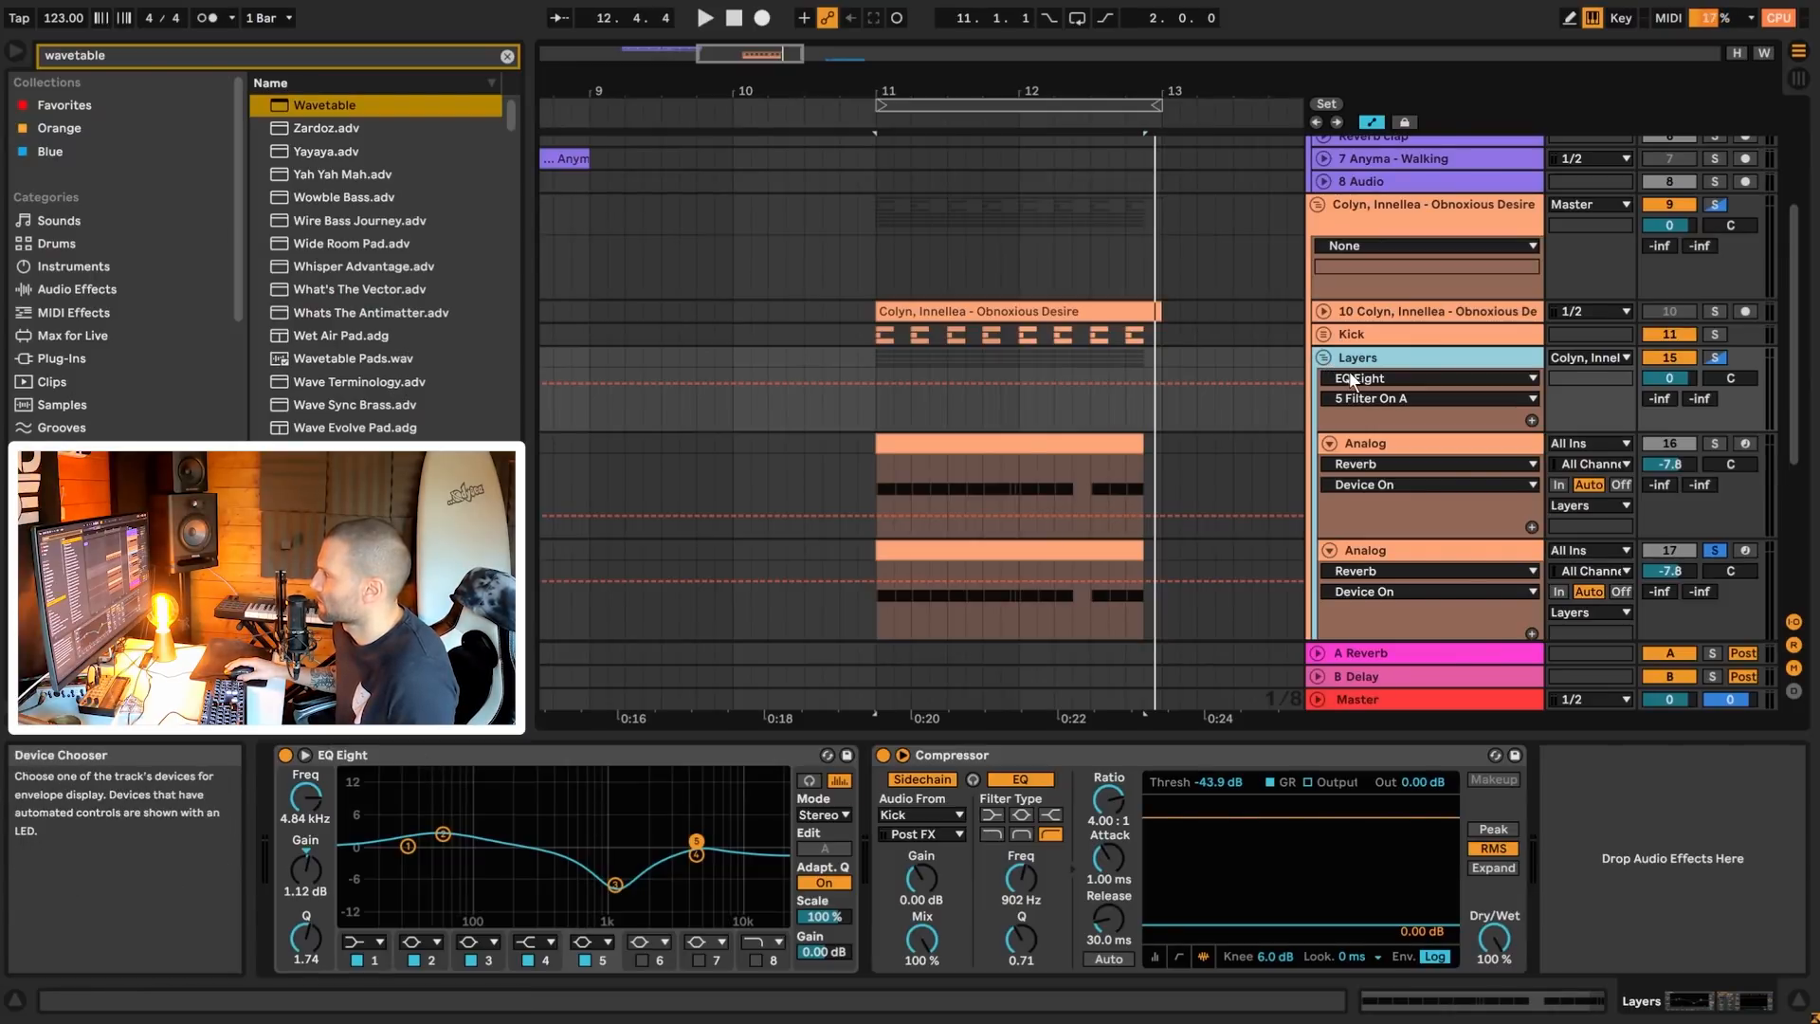
{"action": "left_click", "coordinate": [284, 755]}
{"action": "key", "text": "space"}
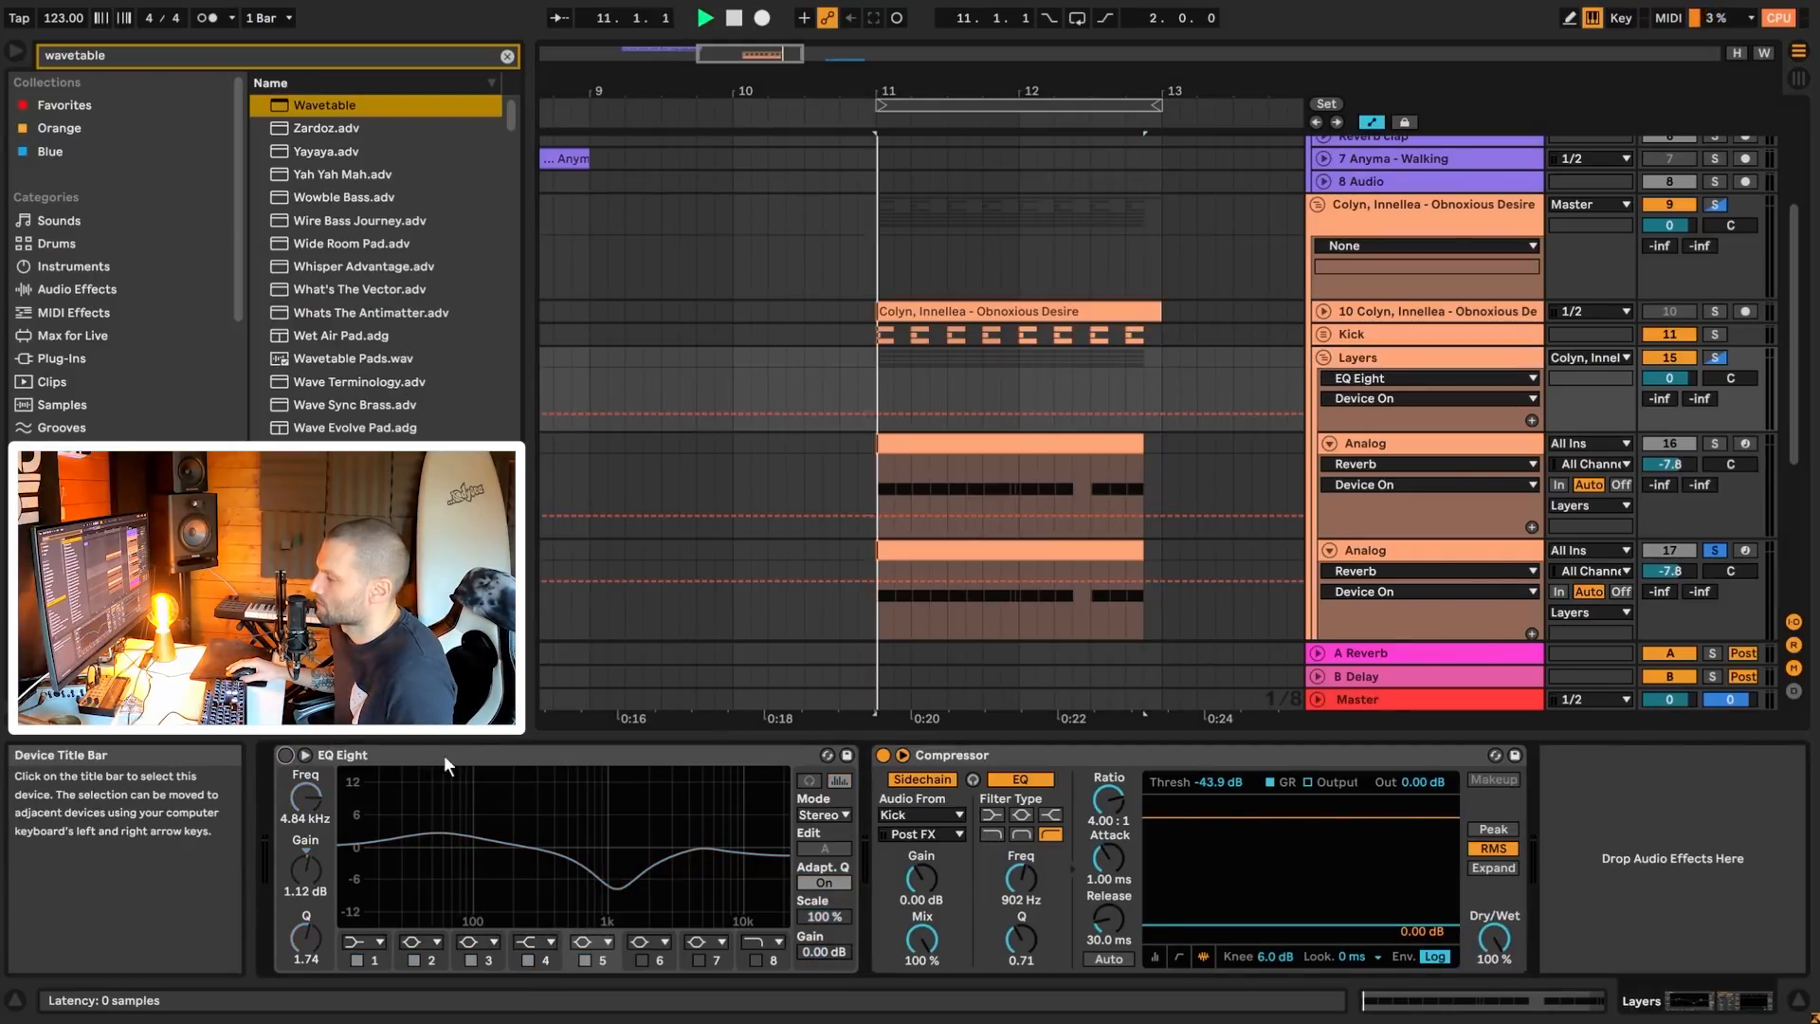
{"action": "left_click", "coordinate": [284, 756]}
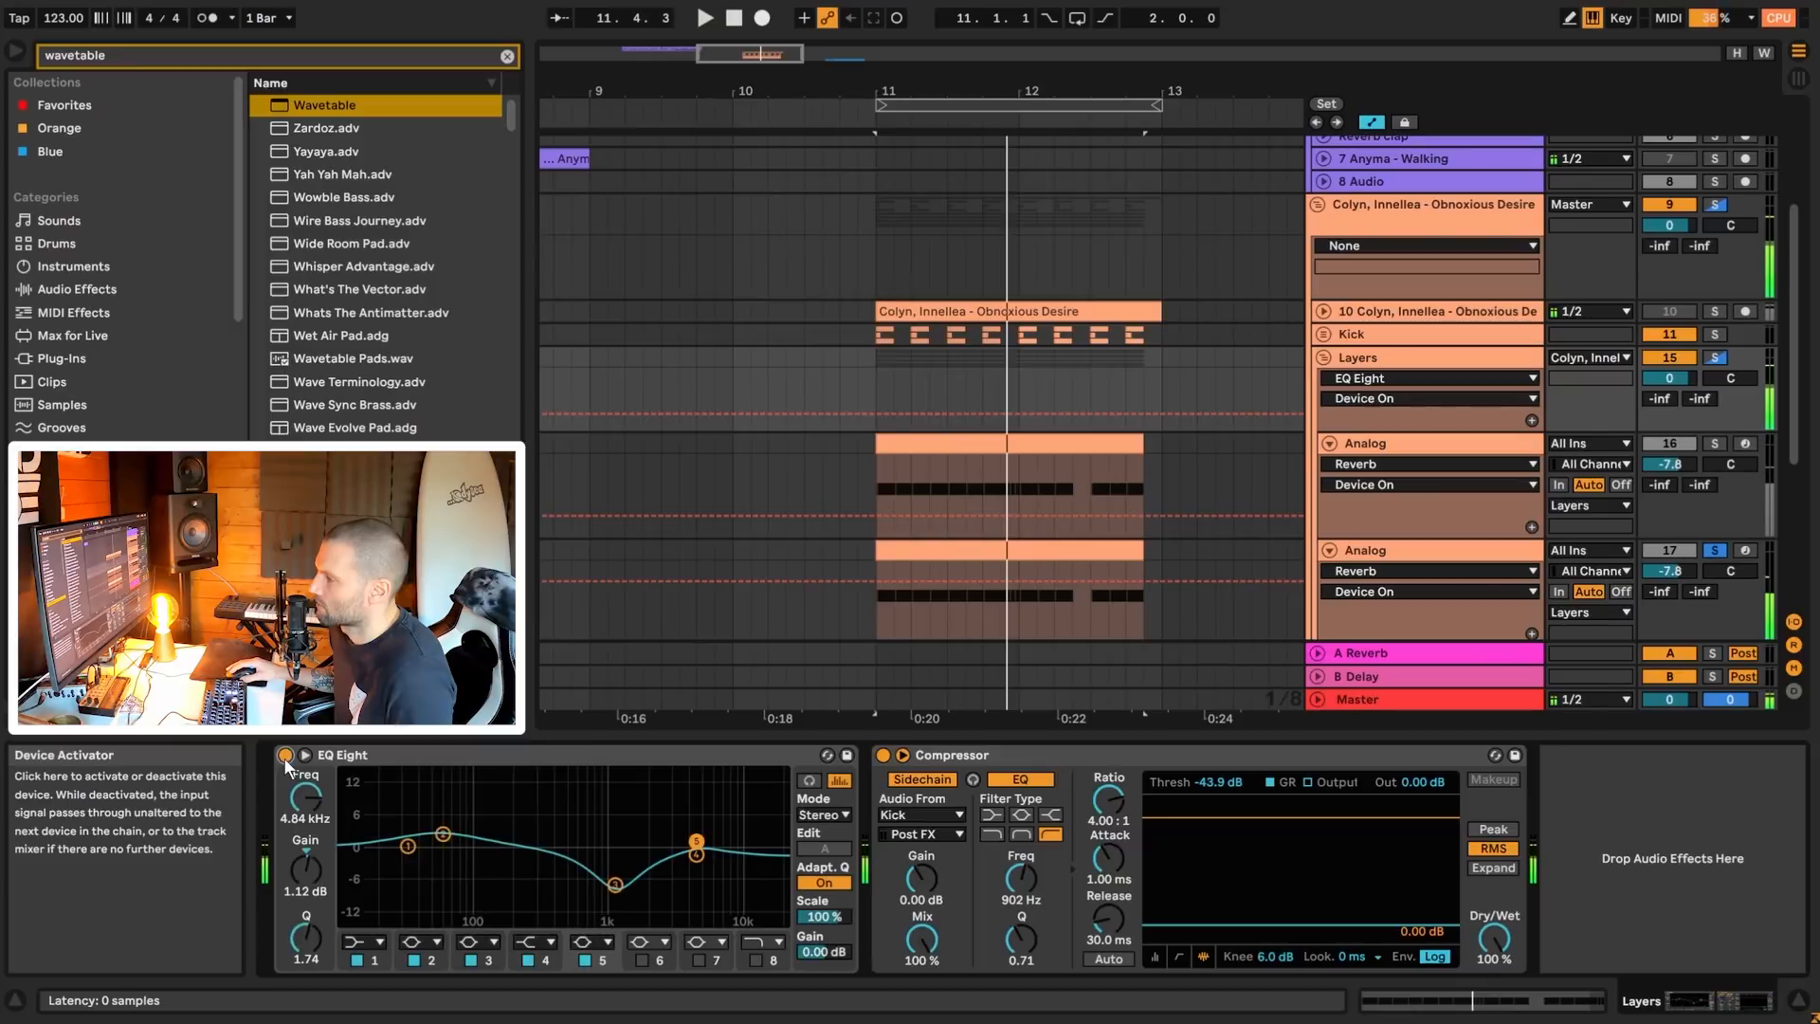
{"action": "key", "text": "space"}
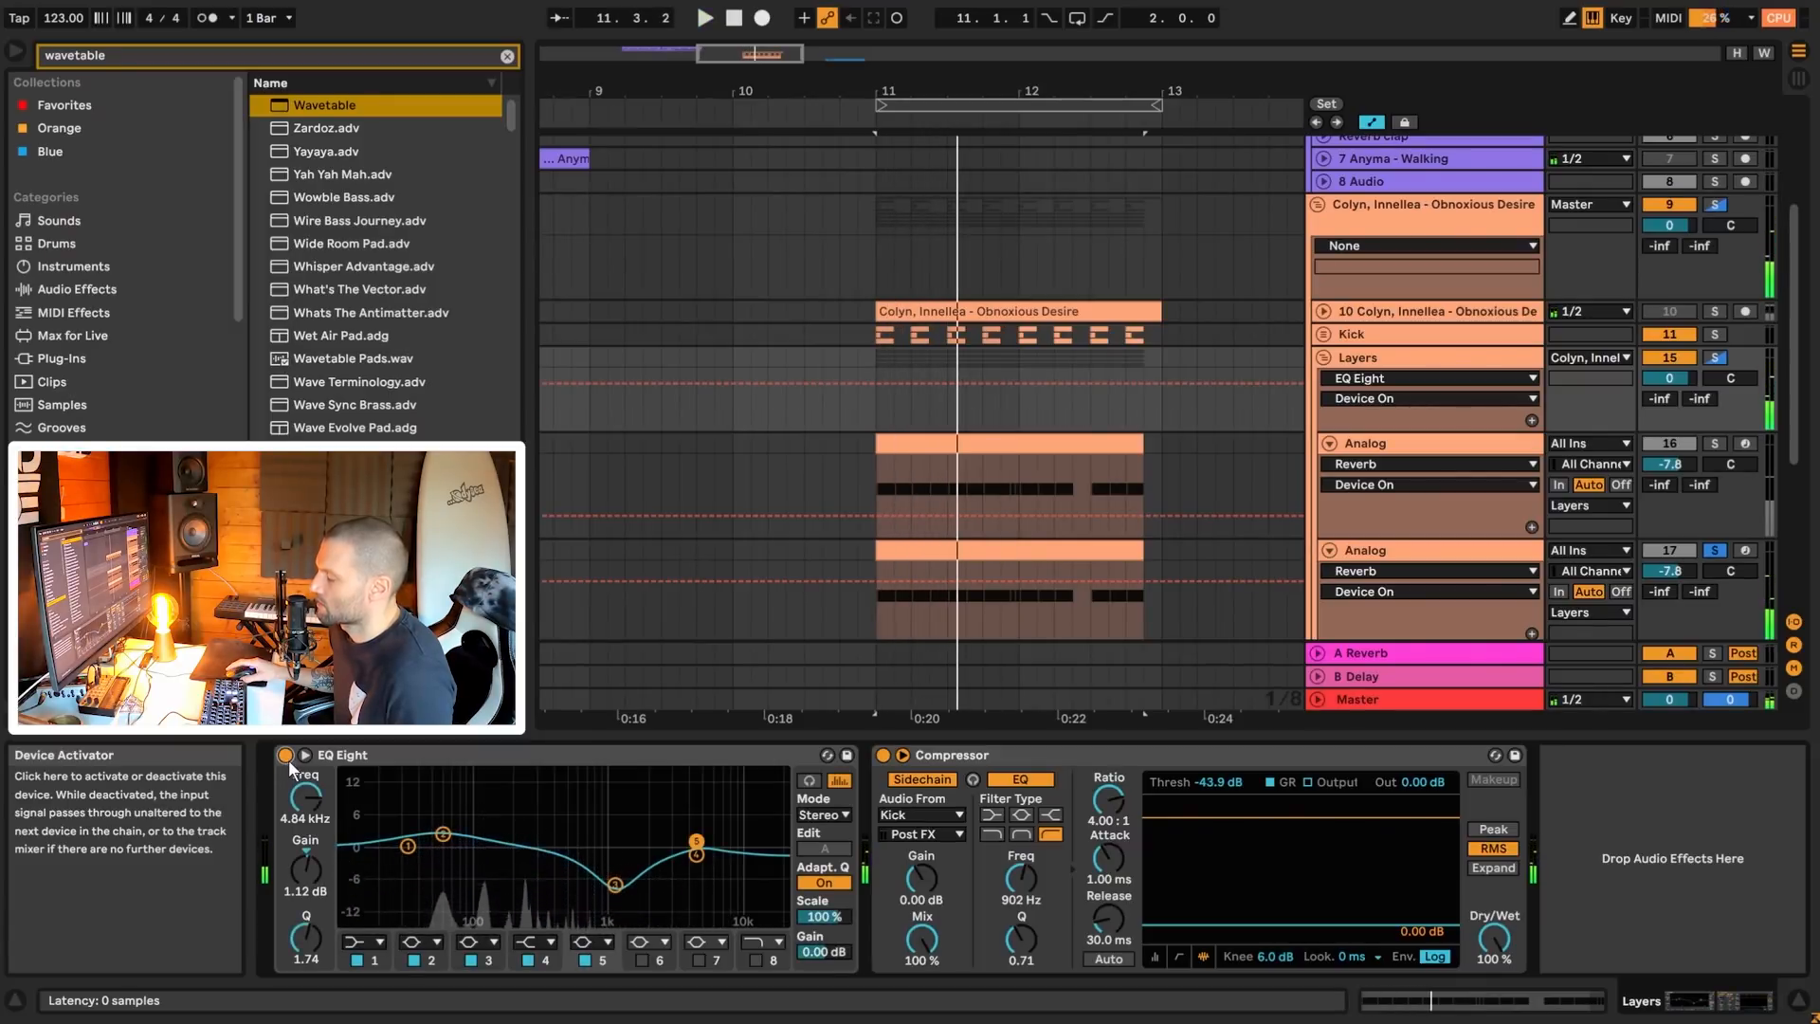
- Examine the Layers group's EQ Eight band 3 cut, bypassing and re-enabling it between playbacks of the loop
{"action": "left_click", "coordinate": [614, 884]}
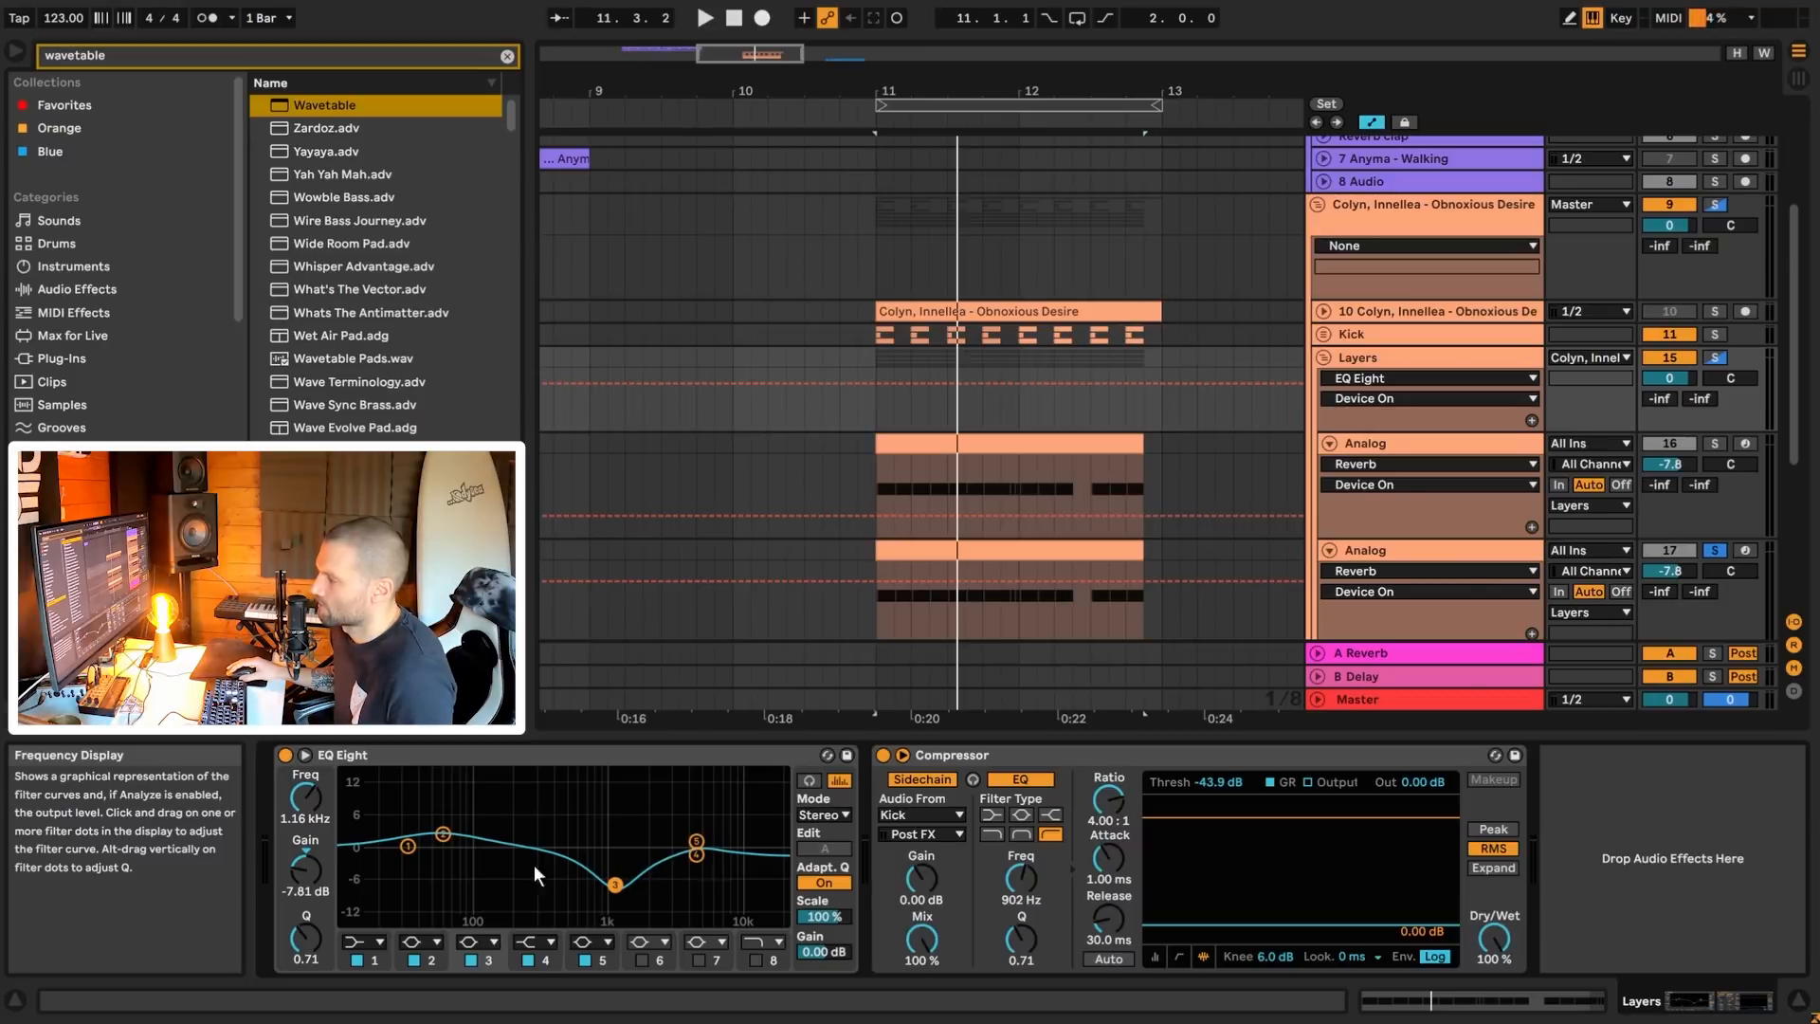
{"action": "left_click", "coordinate": [470, 960]}
{"action": "key", "text": "space"}
{"action": "left_click", "coordinate": [470, 959]}
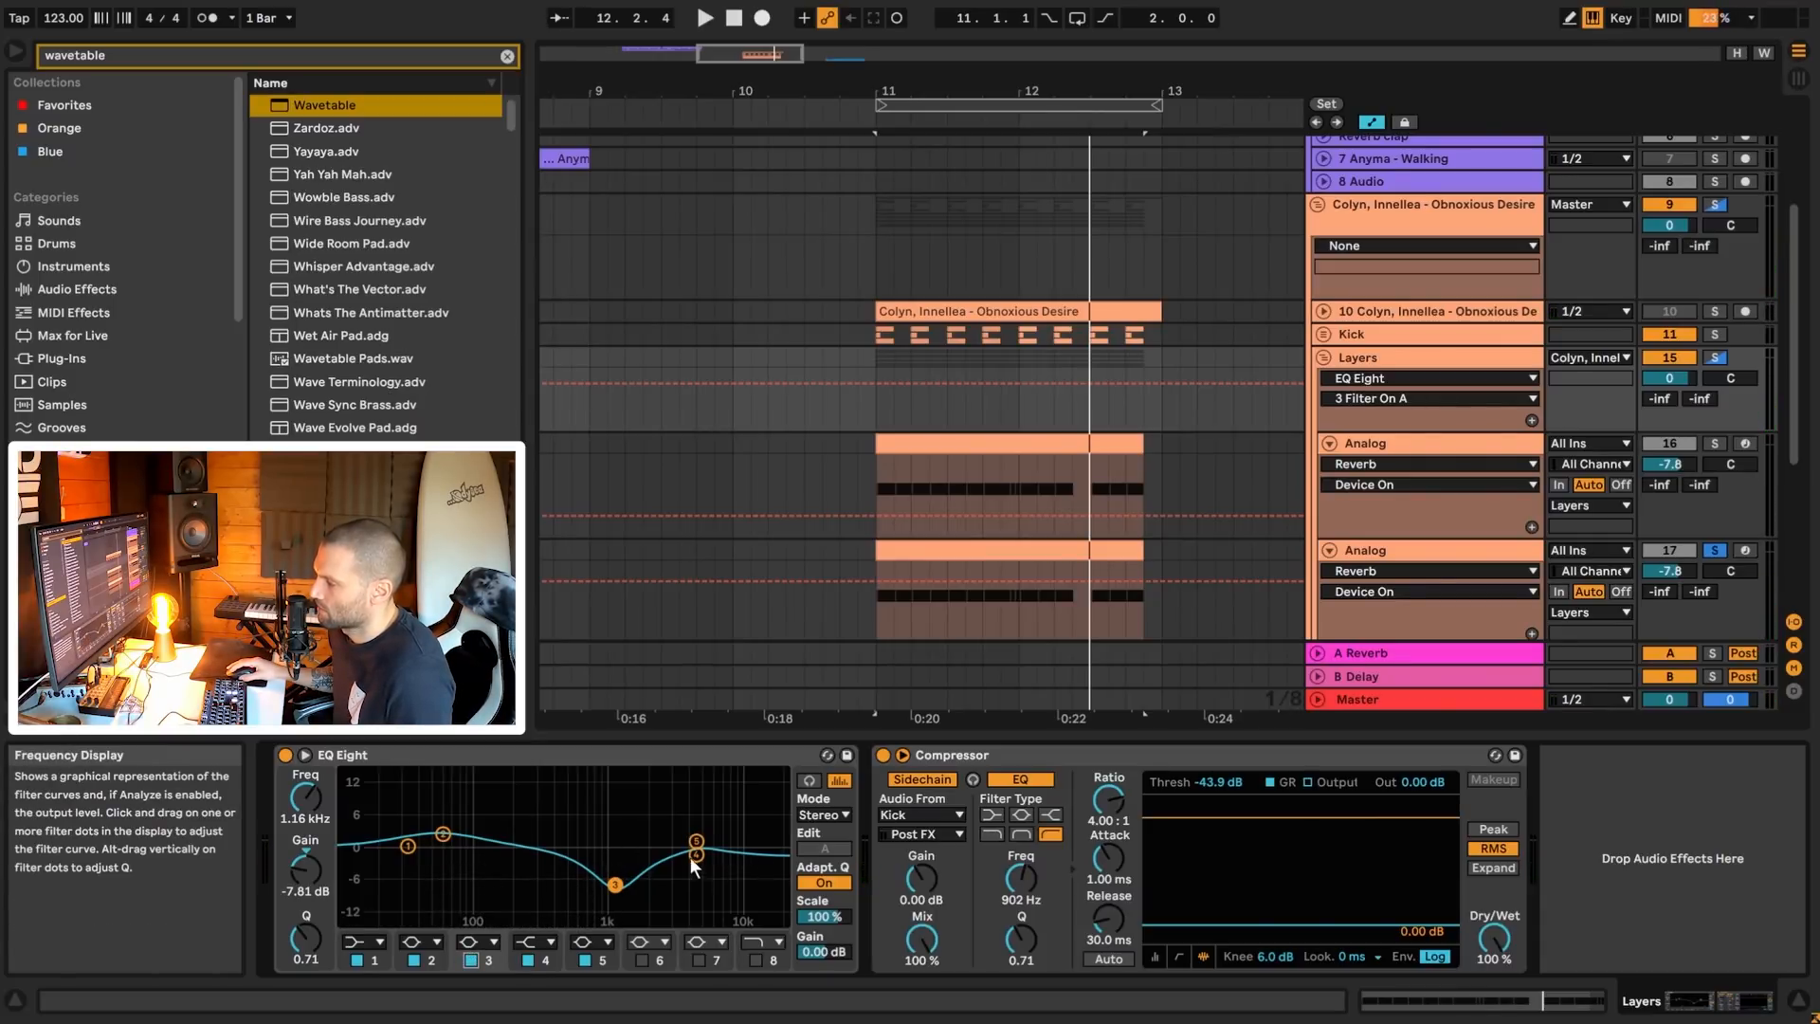
{"action": "key", "text": "space"}
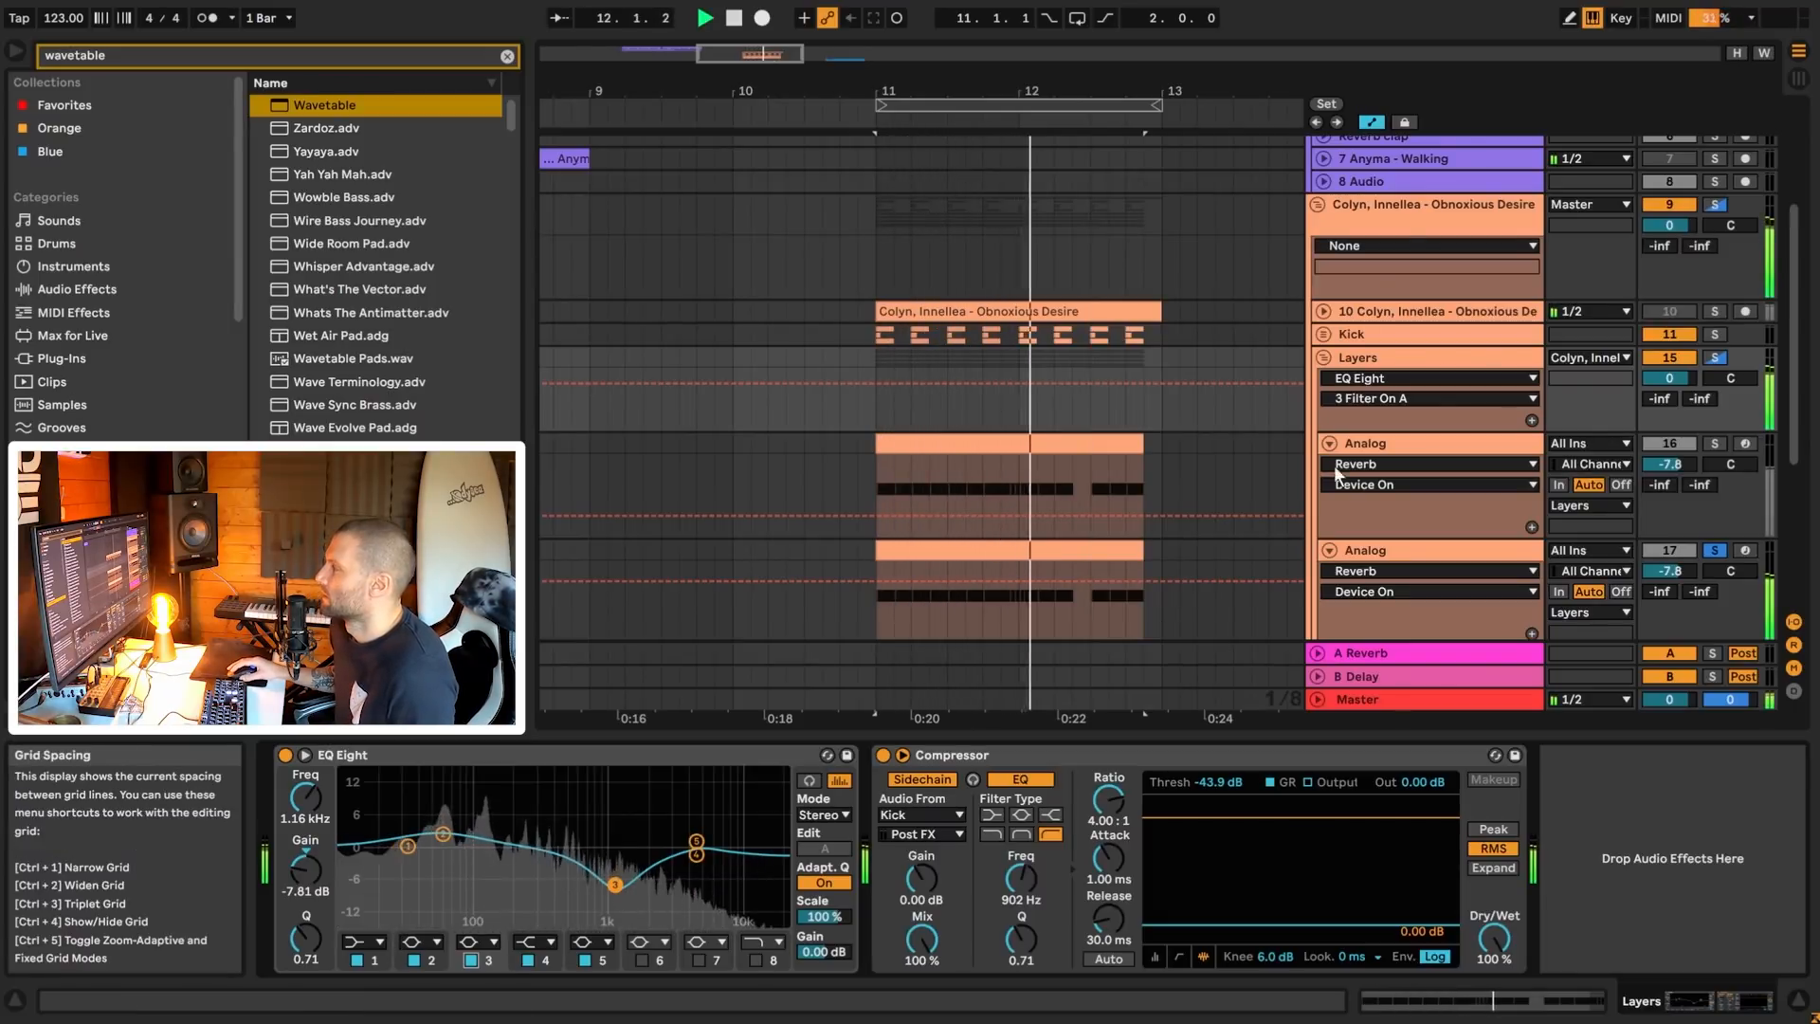
{"action": "key", "text": "space"}
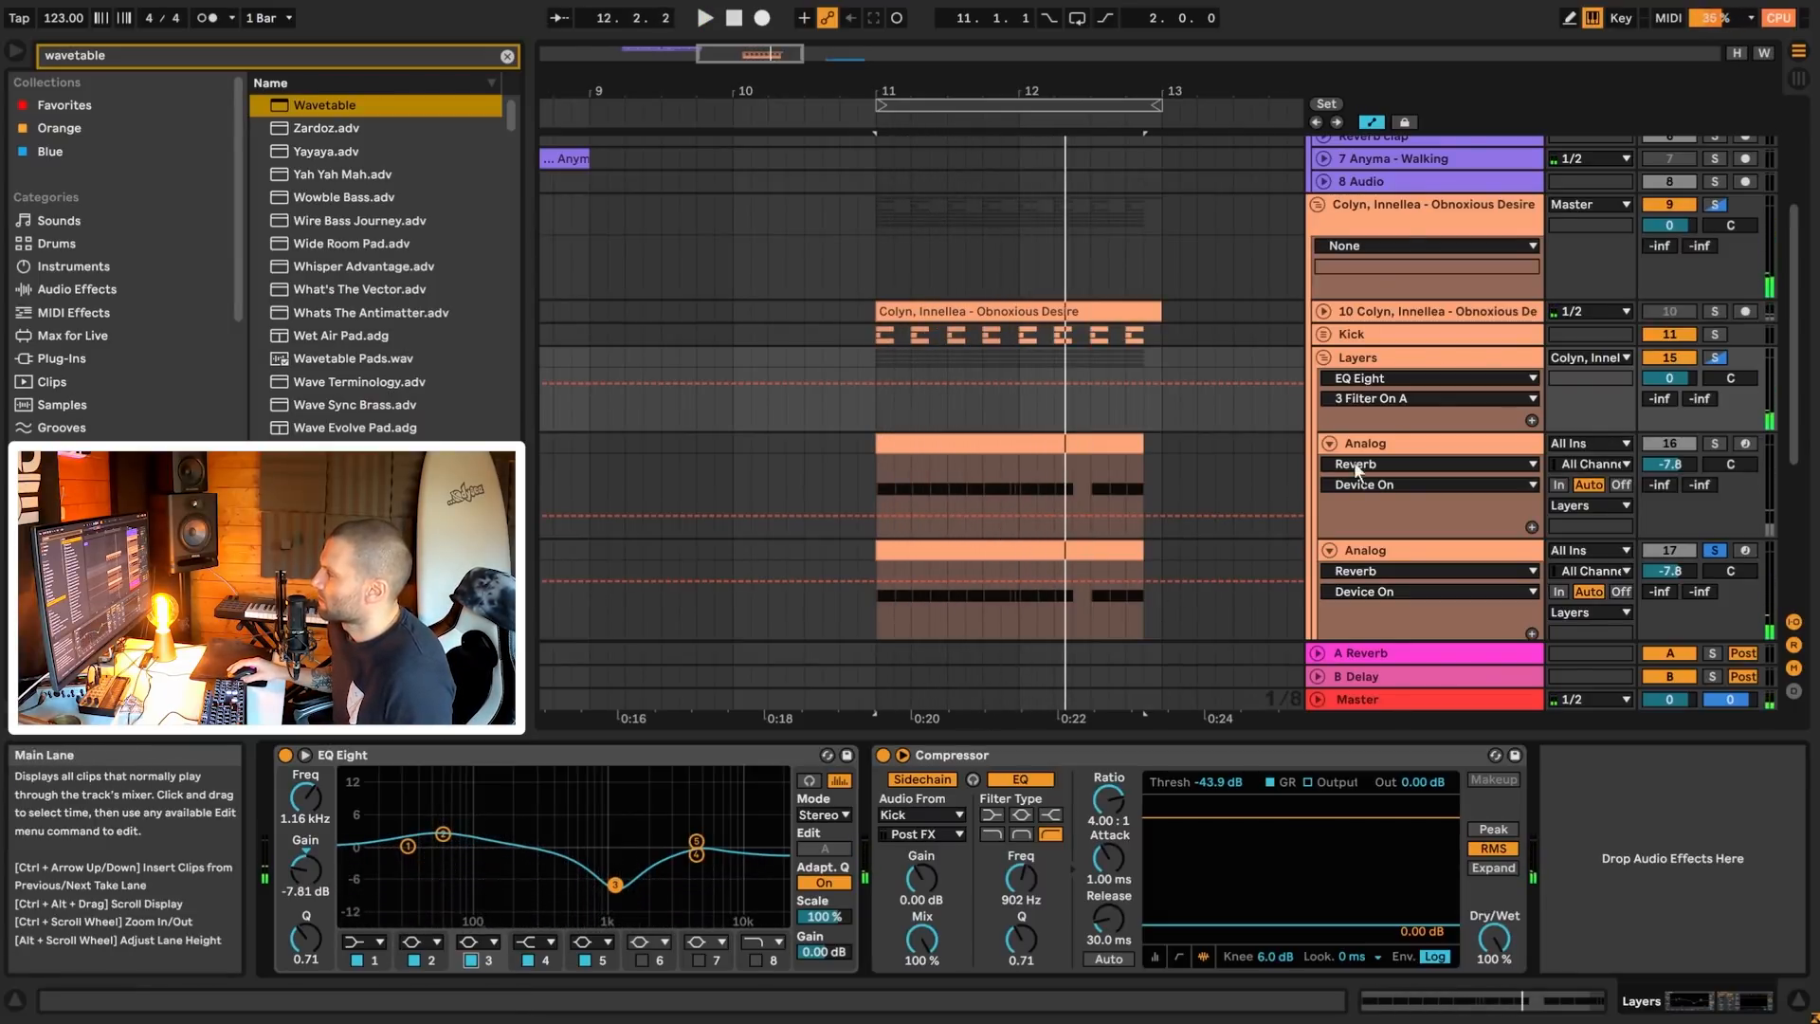
{"action": "key", "text": "space"}
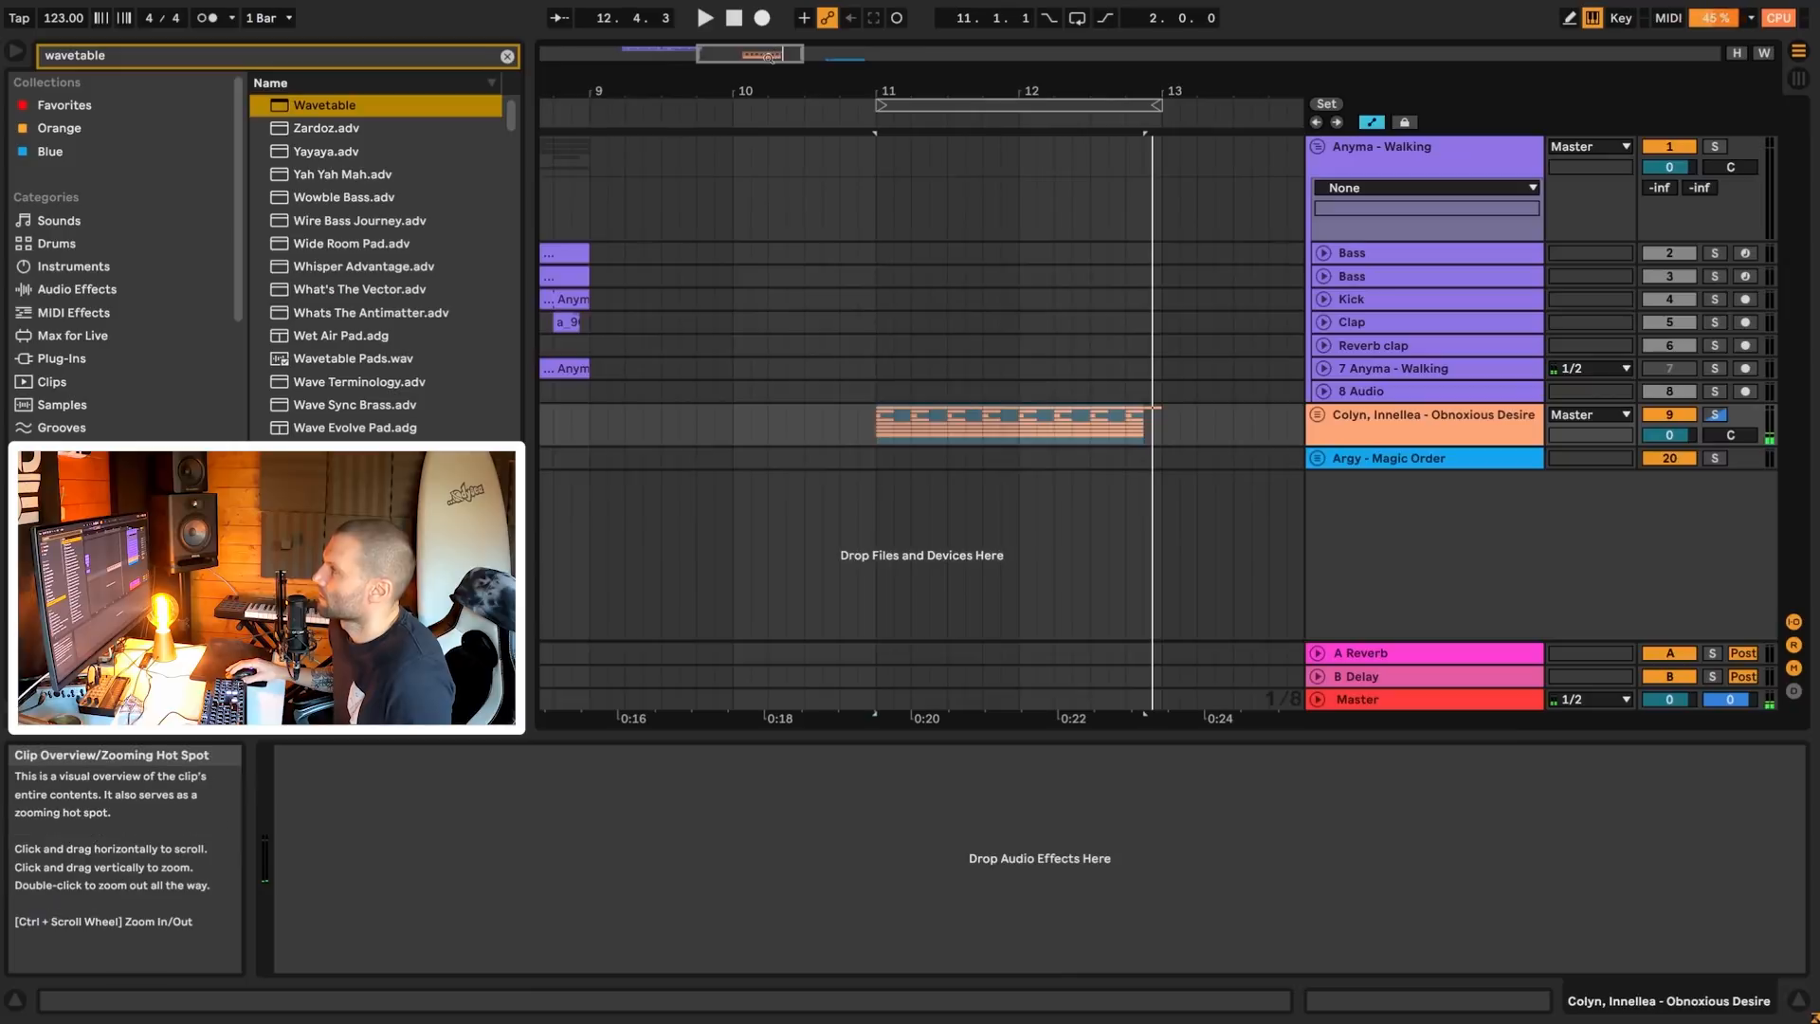
- Unfold and solo the Argy - Magic Order group, and play its section from bar 15
{"action": "scroll", "coordinate": [935, 457], "scroll_direction": "down", "scroll_amount": 5}
{"action": "left_click", "coordinate": [934, 458]}
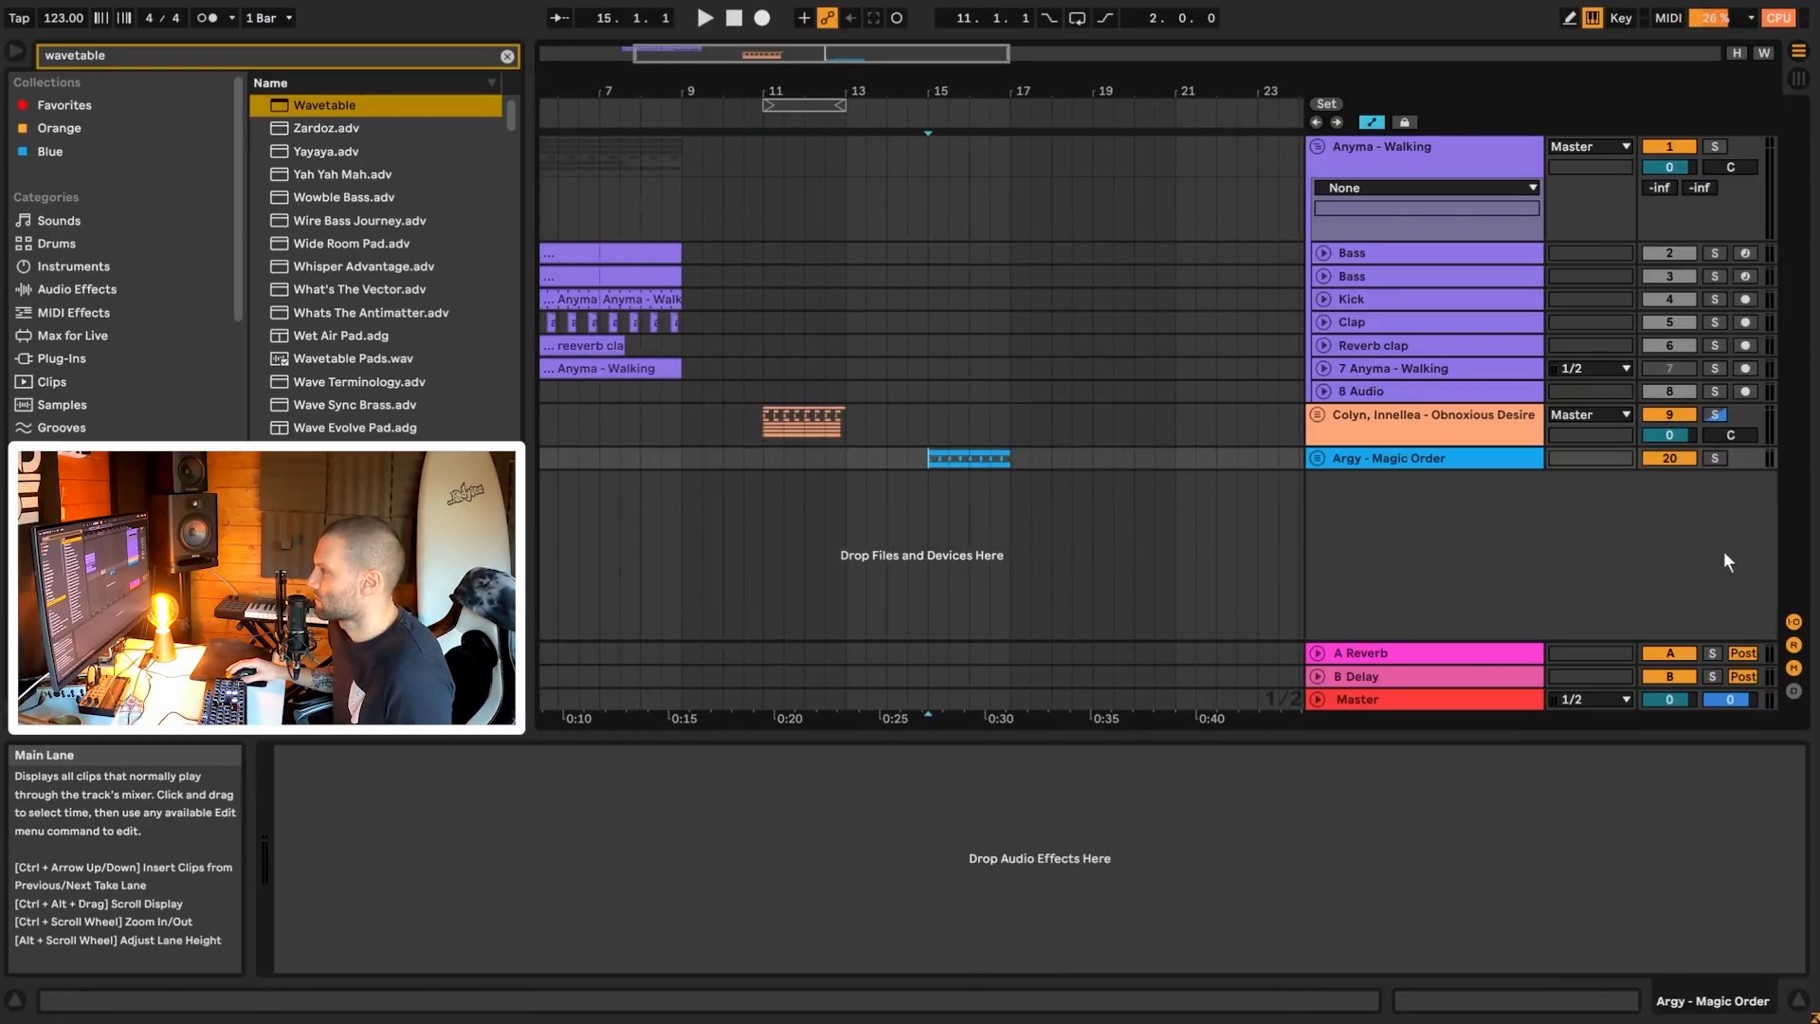
{"action": "left_click", "coordinate": [1319, 459]}
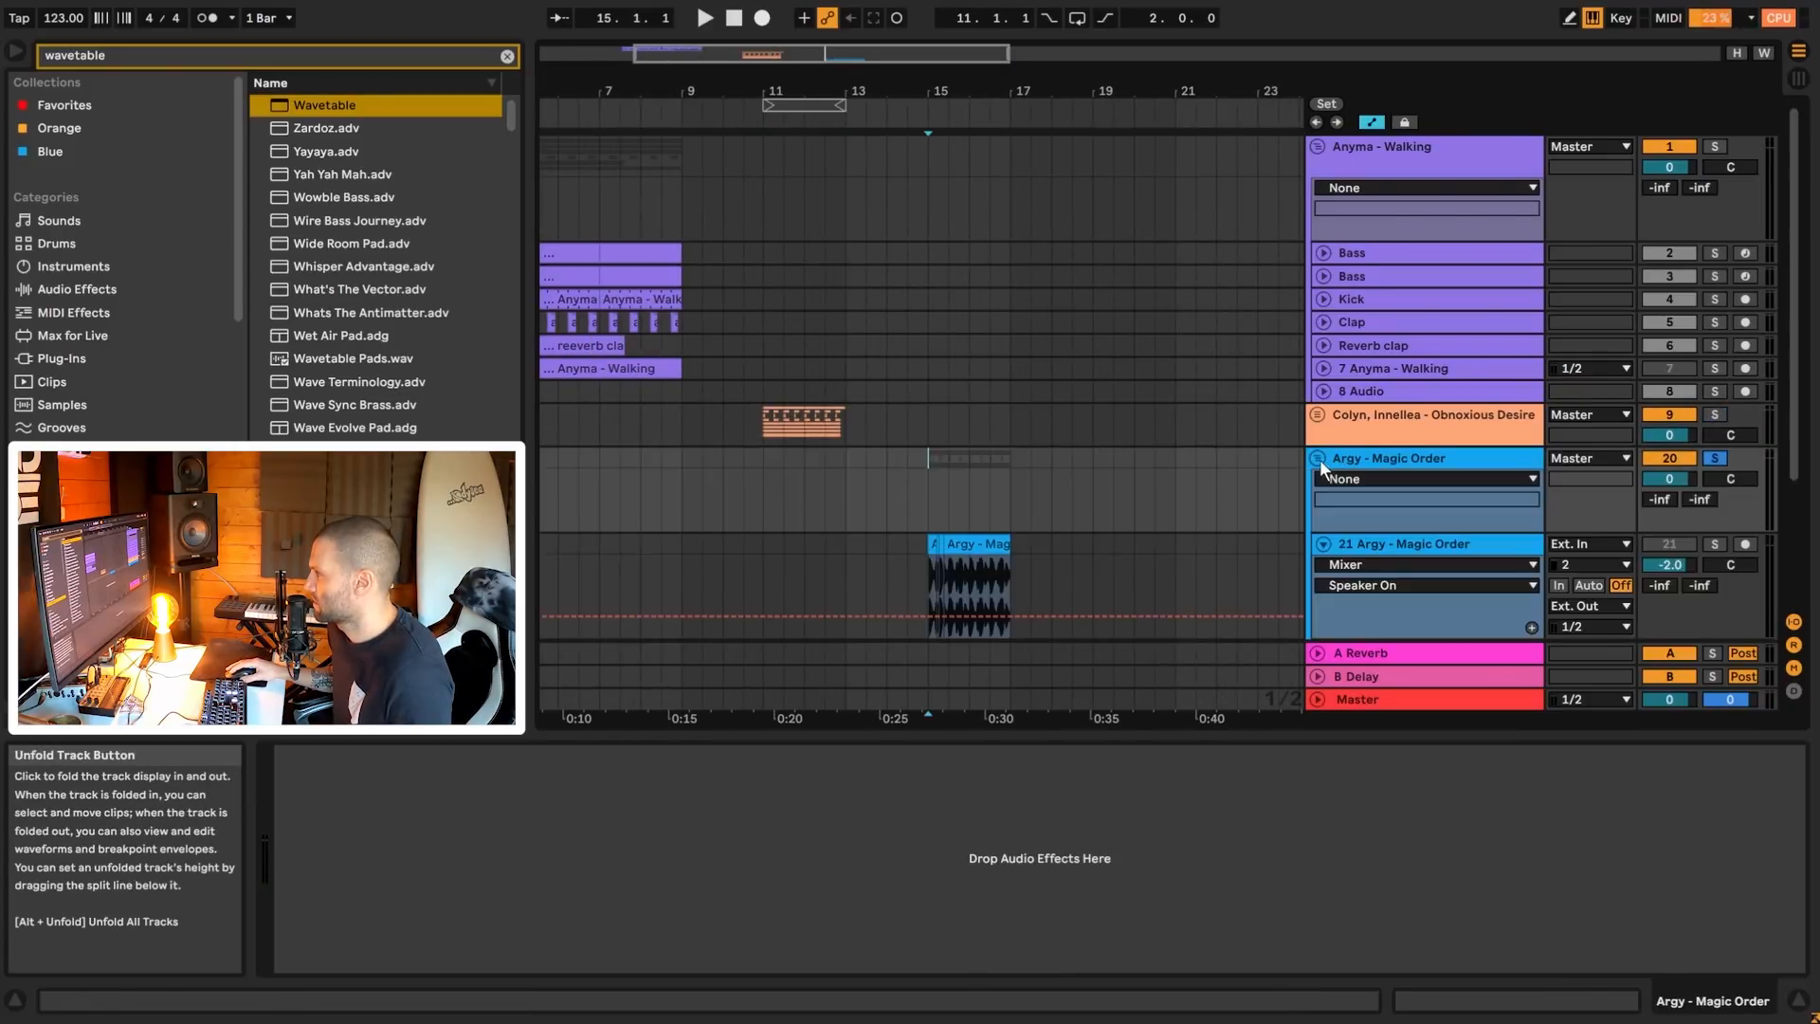
{"action": "key", "text": "space"}
{"action": "left_click_drag", "start_coordinate": [833, 55], "coordinate": [843, 197]}
{"action": "key", "text": "space"}
{"action": "scroll", "coordinate": [1421, 540], "scroll_direction": "down", "scroll_amount": 1}
- Turn off the Compressor, Hybrid Reverb and EQ Eight on the 23 Wavetable track
{"action": "left_click", "coordinate": [1374, 496]}
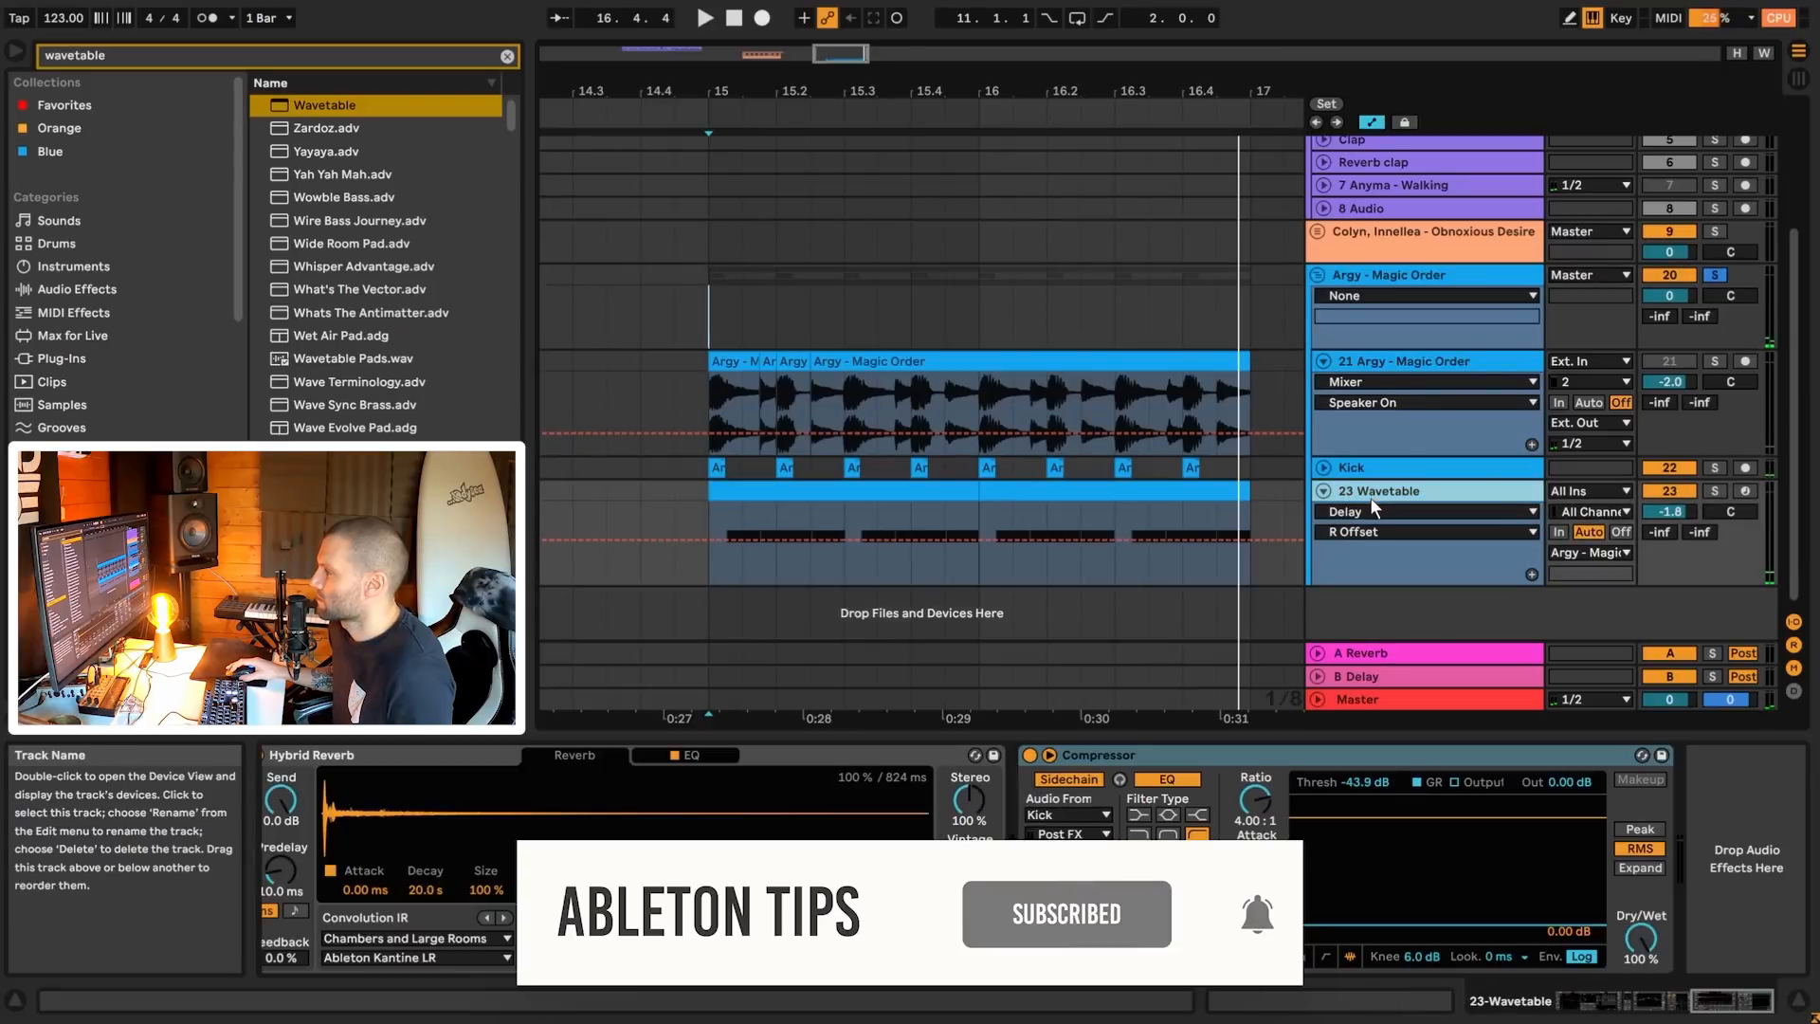
{"action": "left_click_drag", "start_coordinate": [1738, 1000], "coordinate": [1713, 1000]}
{"action": "left_click", "coordinate": [1471, 755]}
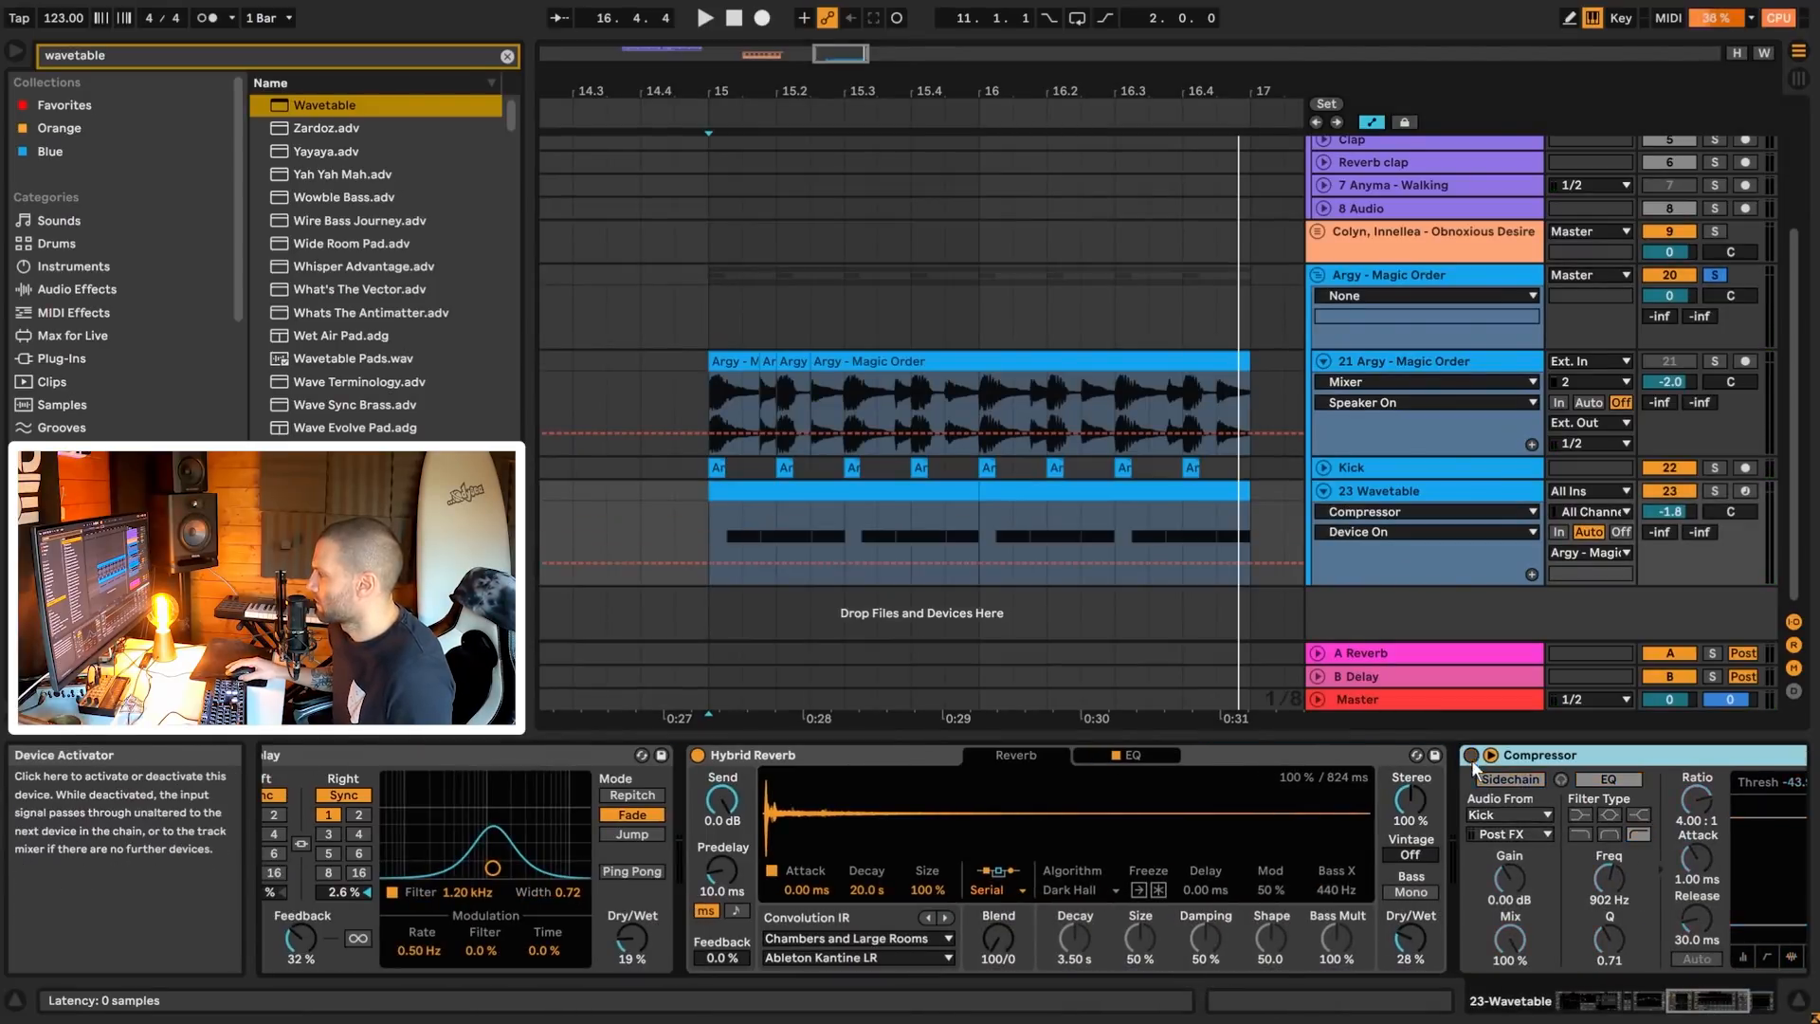
{"action": "left_click", "coordinate": [698, 755]}
{"action": "left_click_drag", "start_coordinate": [1727, 1005], "coordinate": [1570, 1010]}
{"action": "left_click", "coordinate": [1067, 755]}
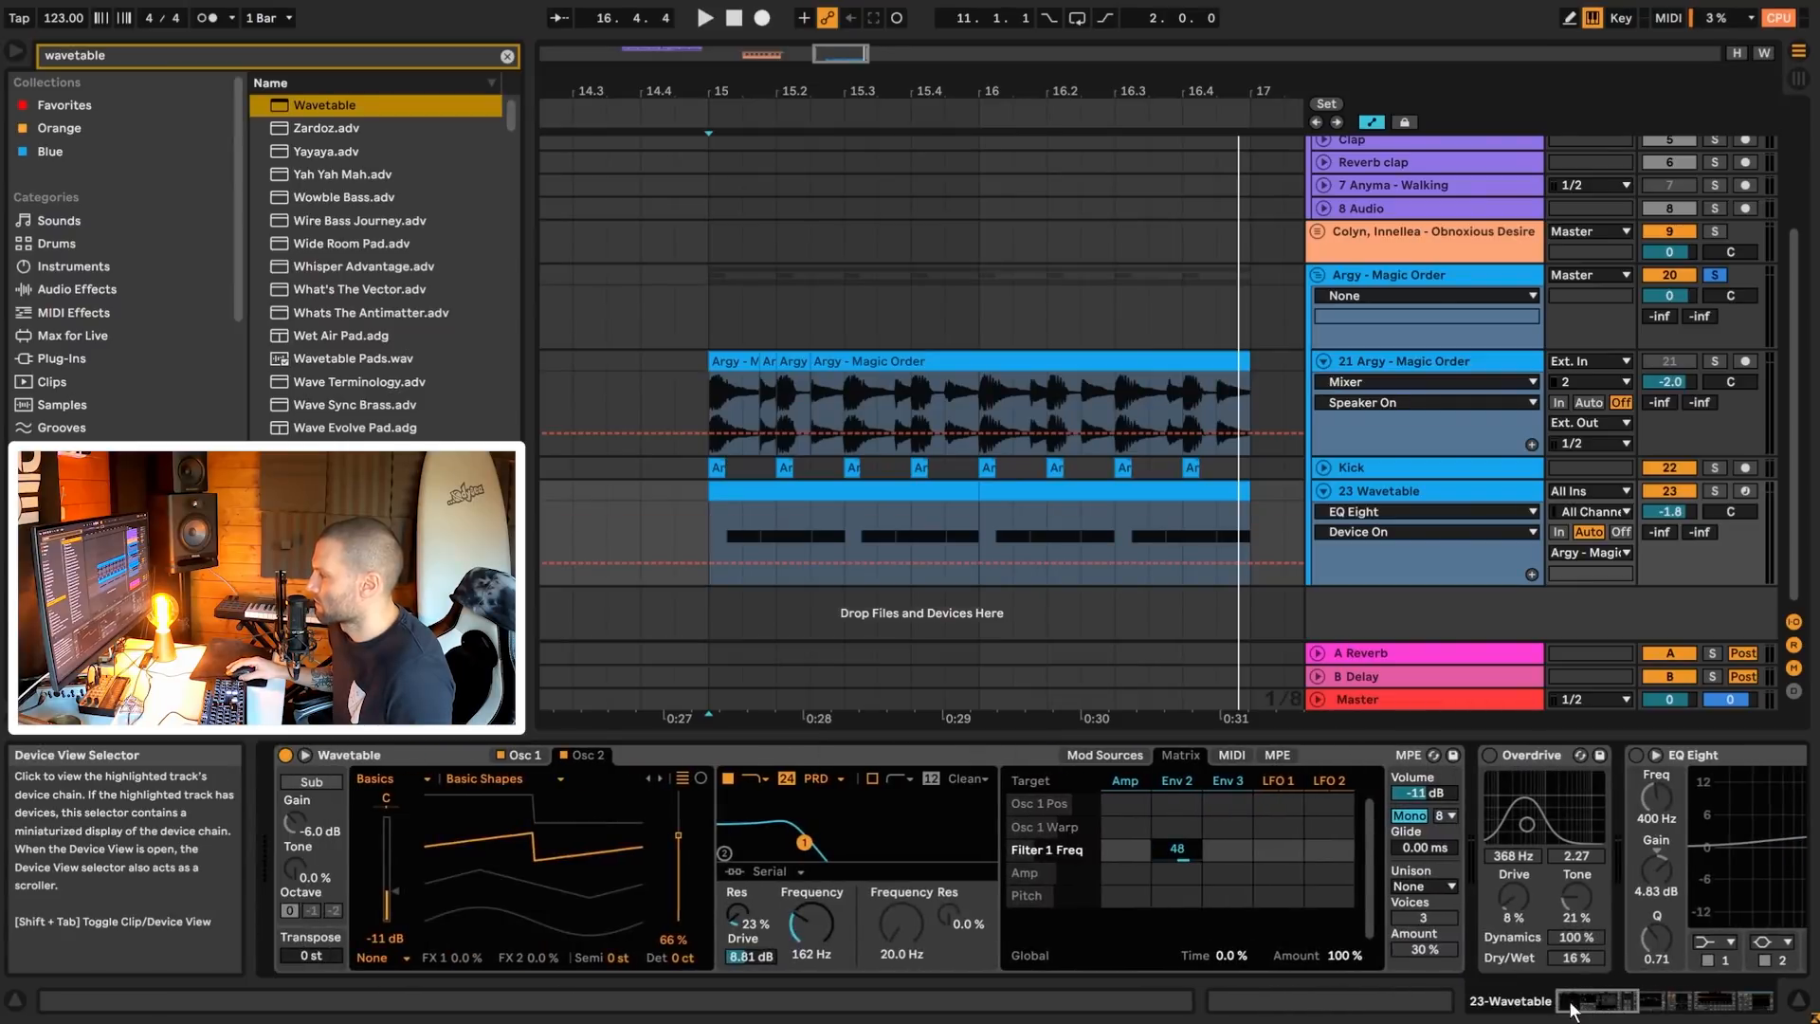
- Duplicate the 23 Wavetable track, load a default Wavetable onto the copy, and play the copy soloed
{"action": "left_click", "coordinate": [493, 754]}
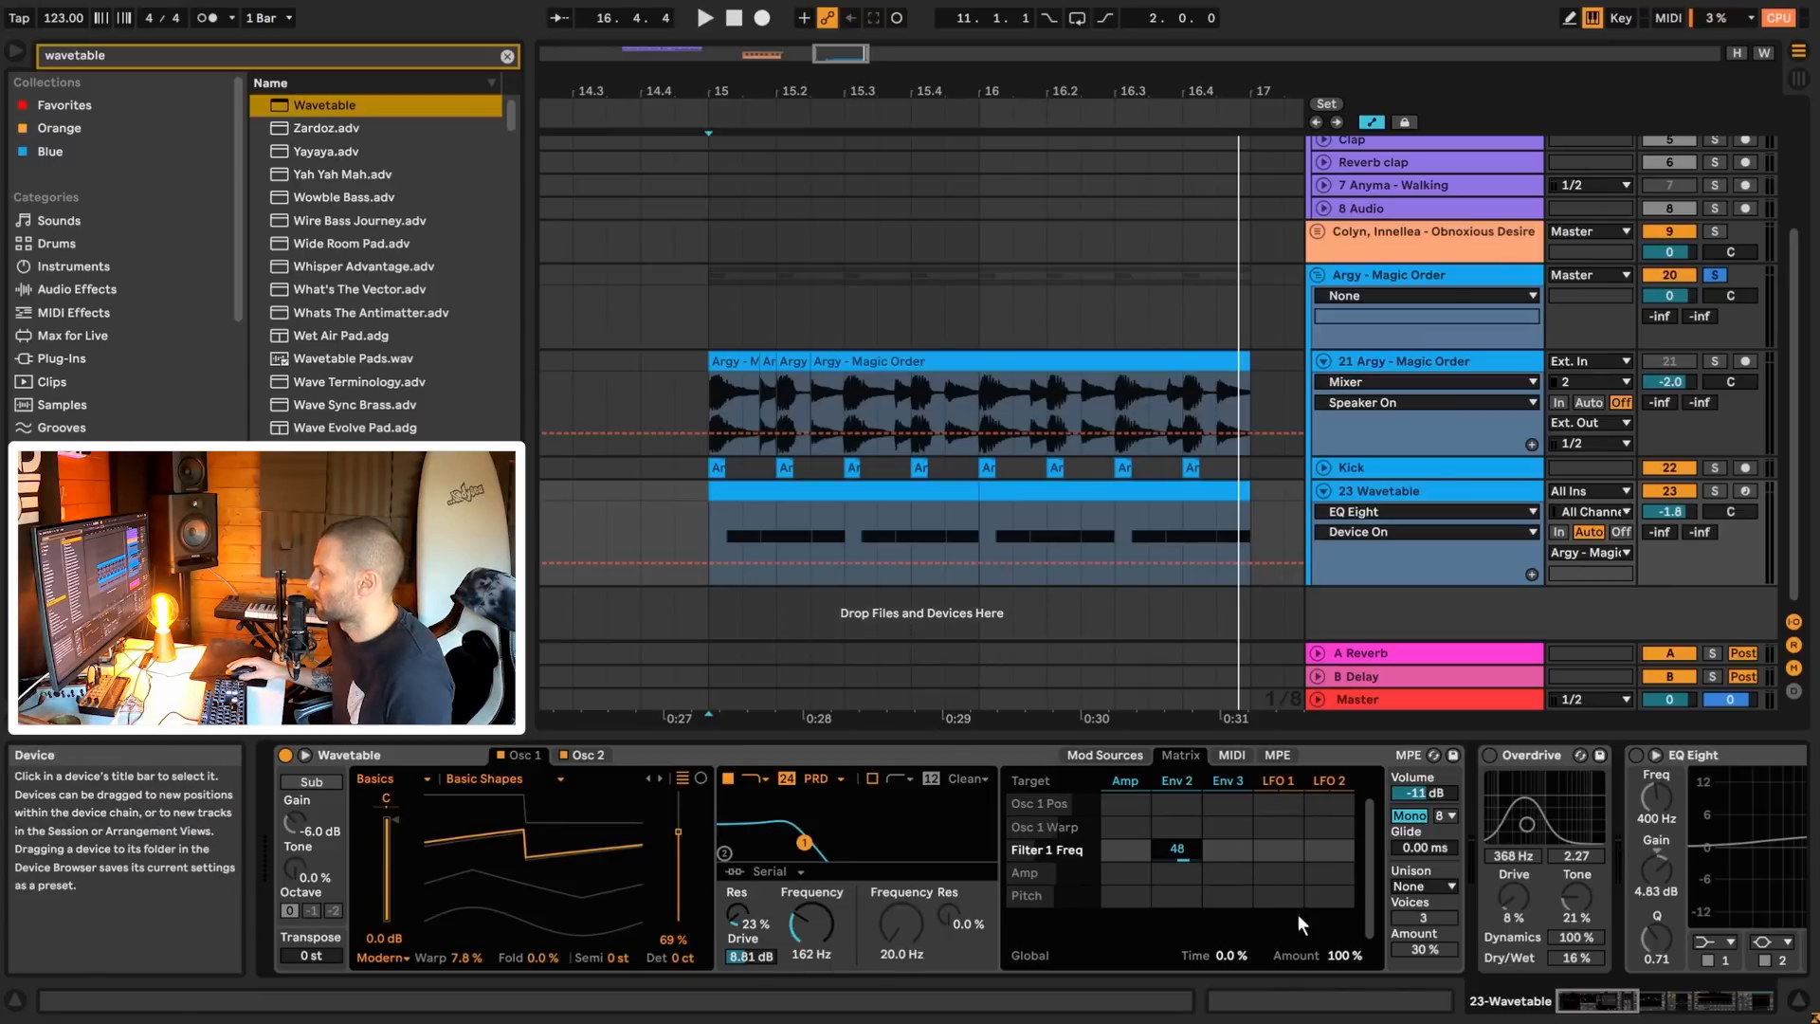
{"action": "left_click_drag", "start_coordinate": [1608, 1005], "coordinate": [1450, 972]}
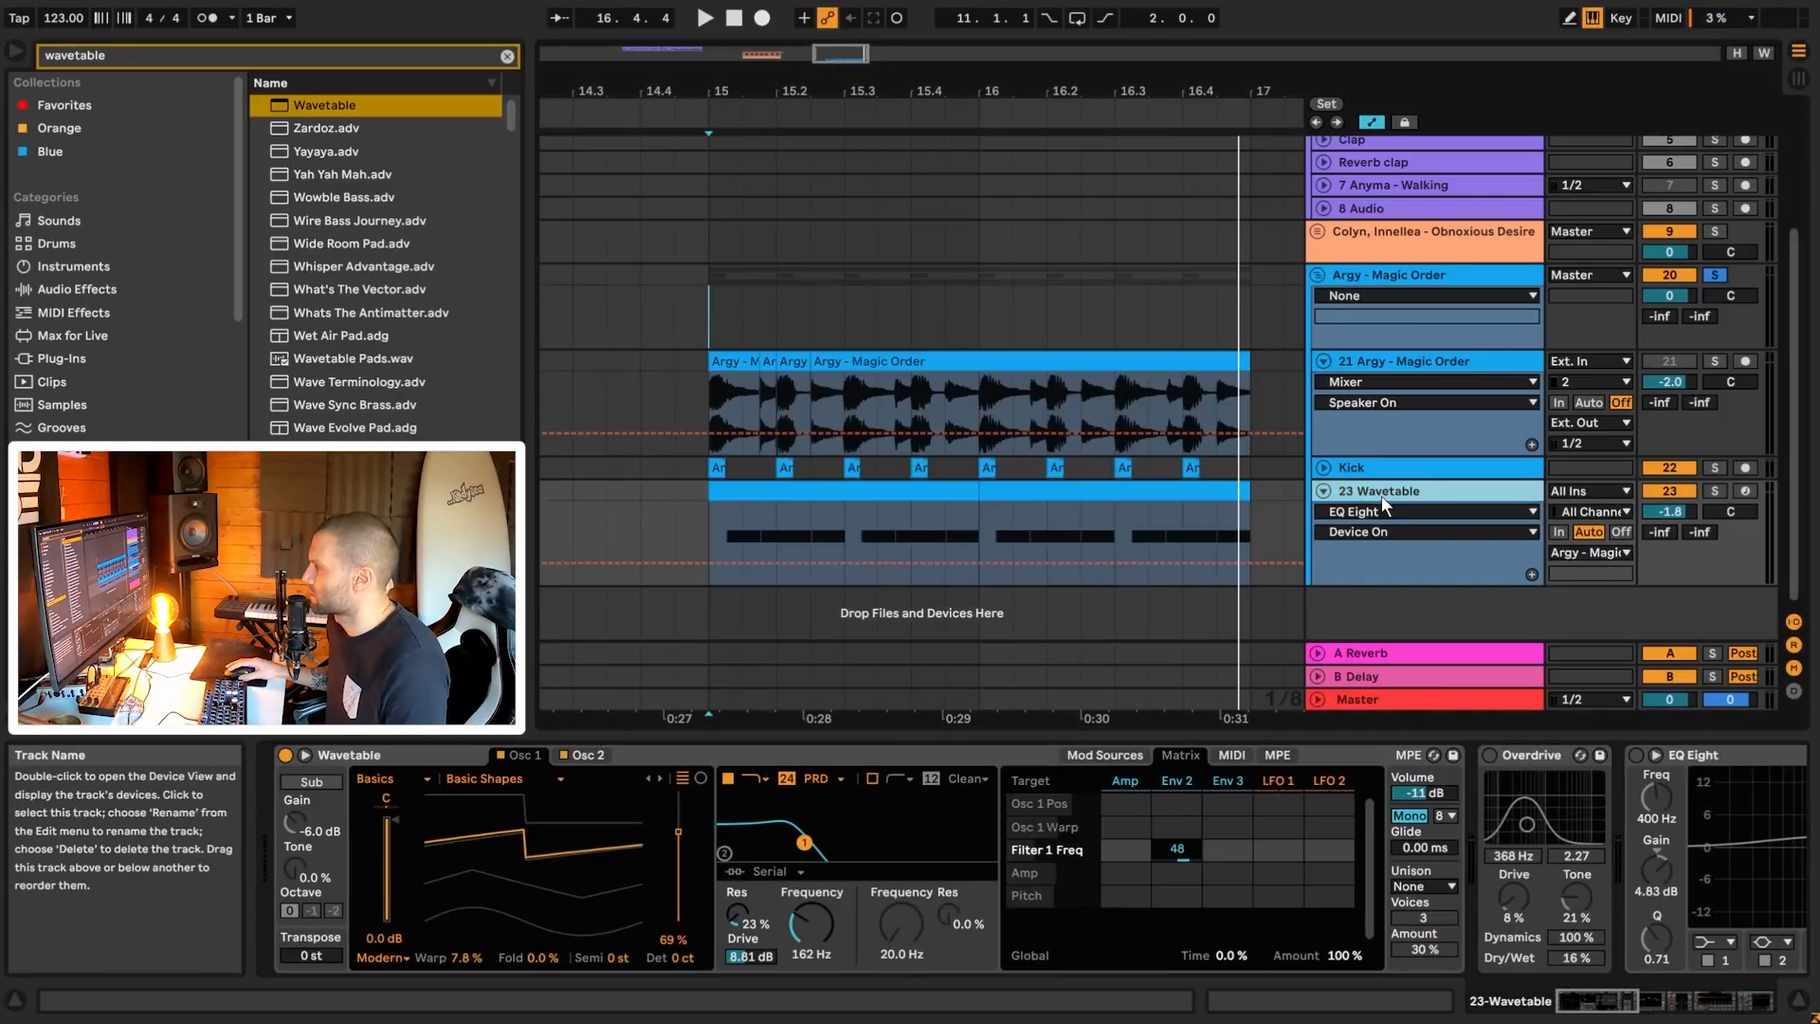
{"action": "key", "text": "ctrl+d"}
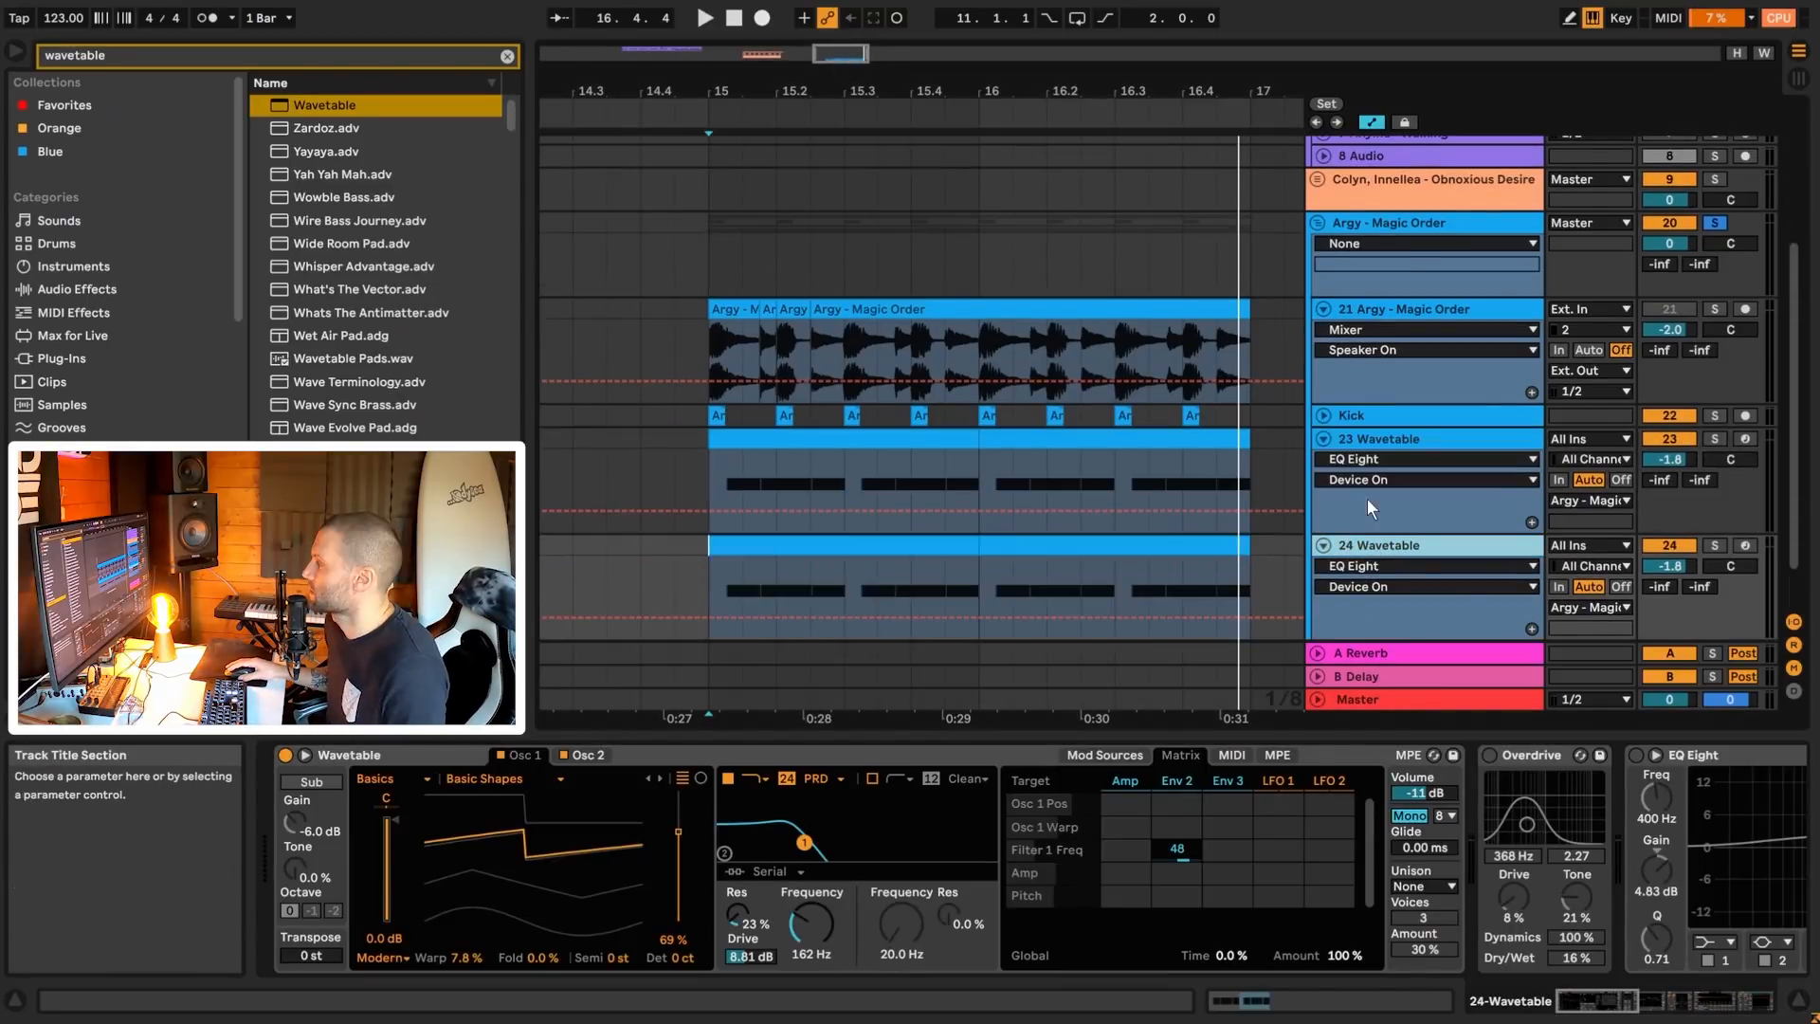
{"action": "double_click", "coordinate": [403, 114]}
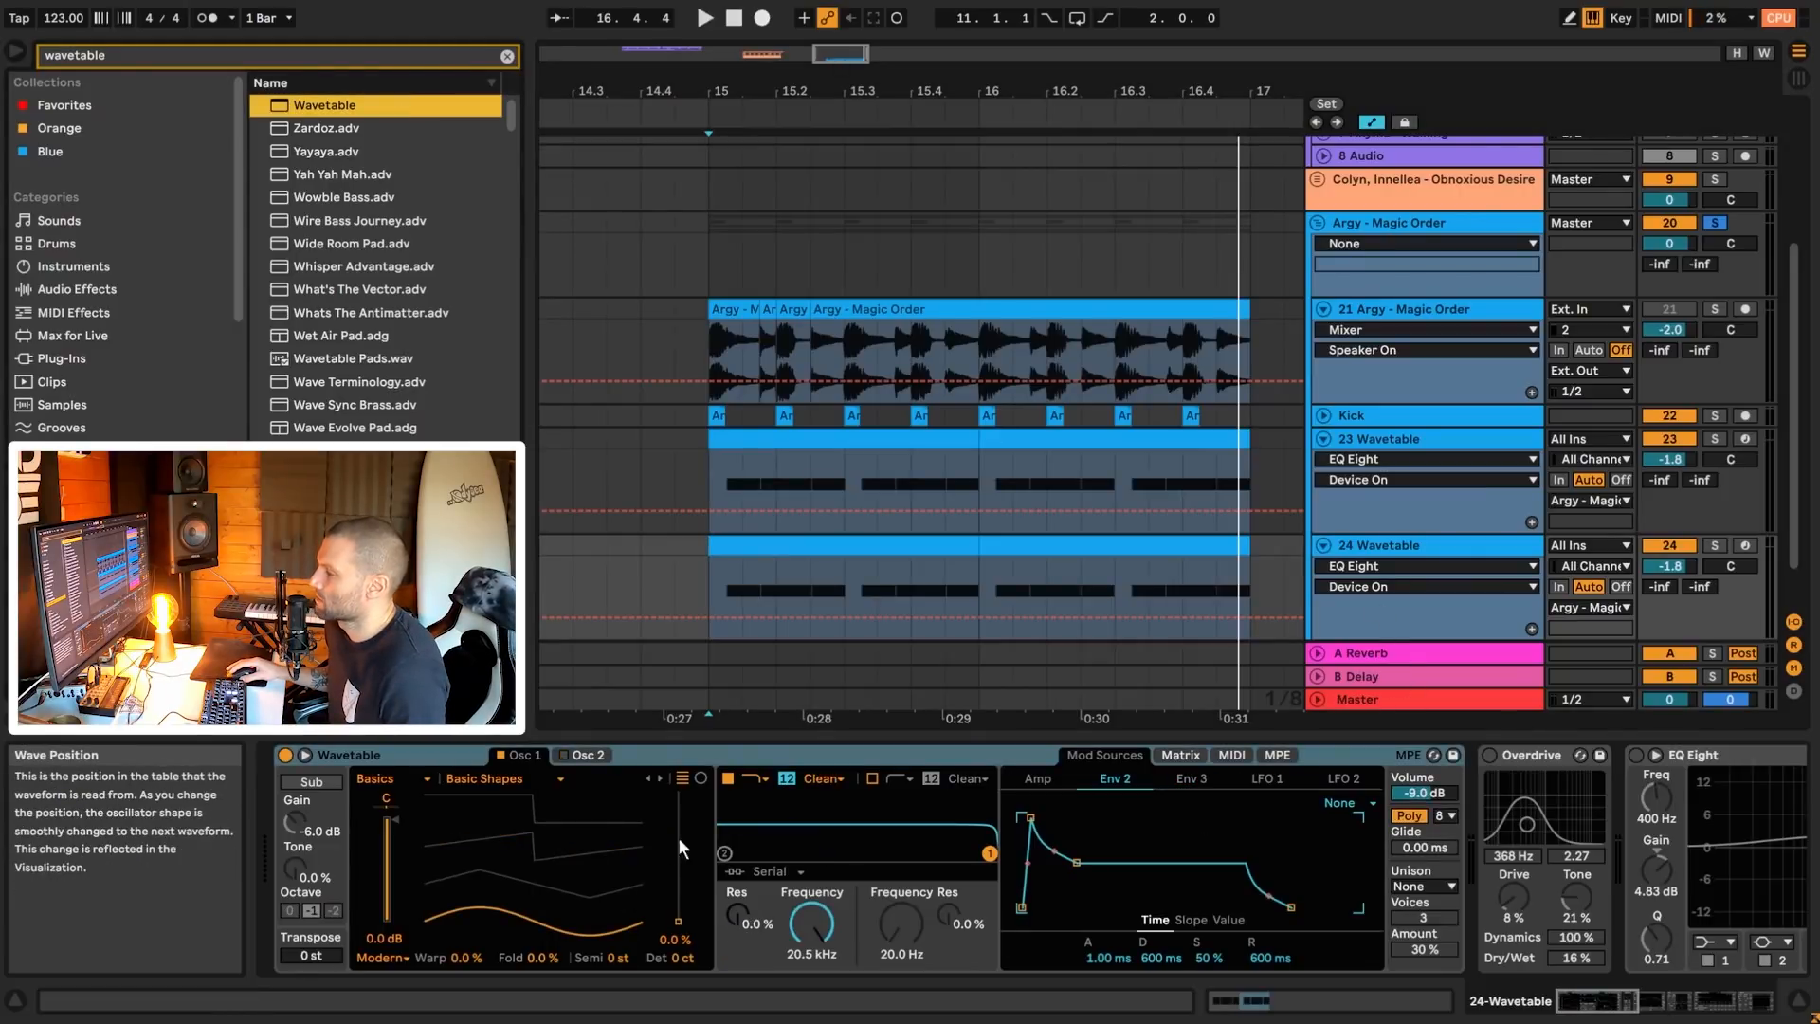
{"action": "left_click", "coordinate": [1713, 546]}
{"action": "key", "text": "space"}
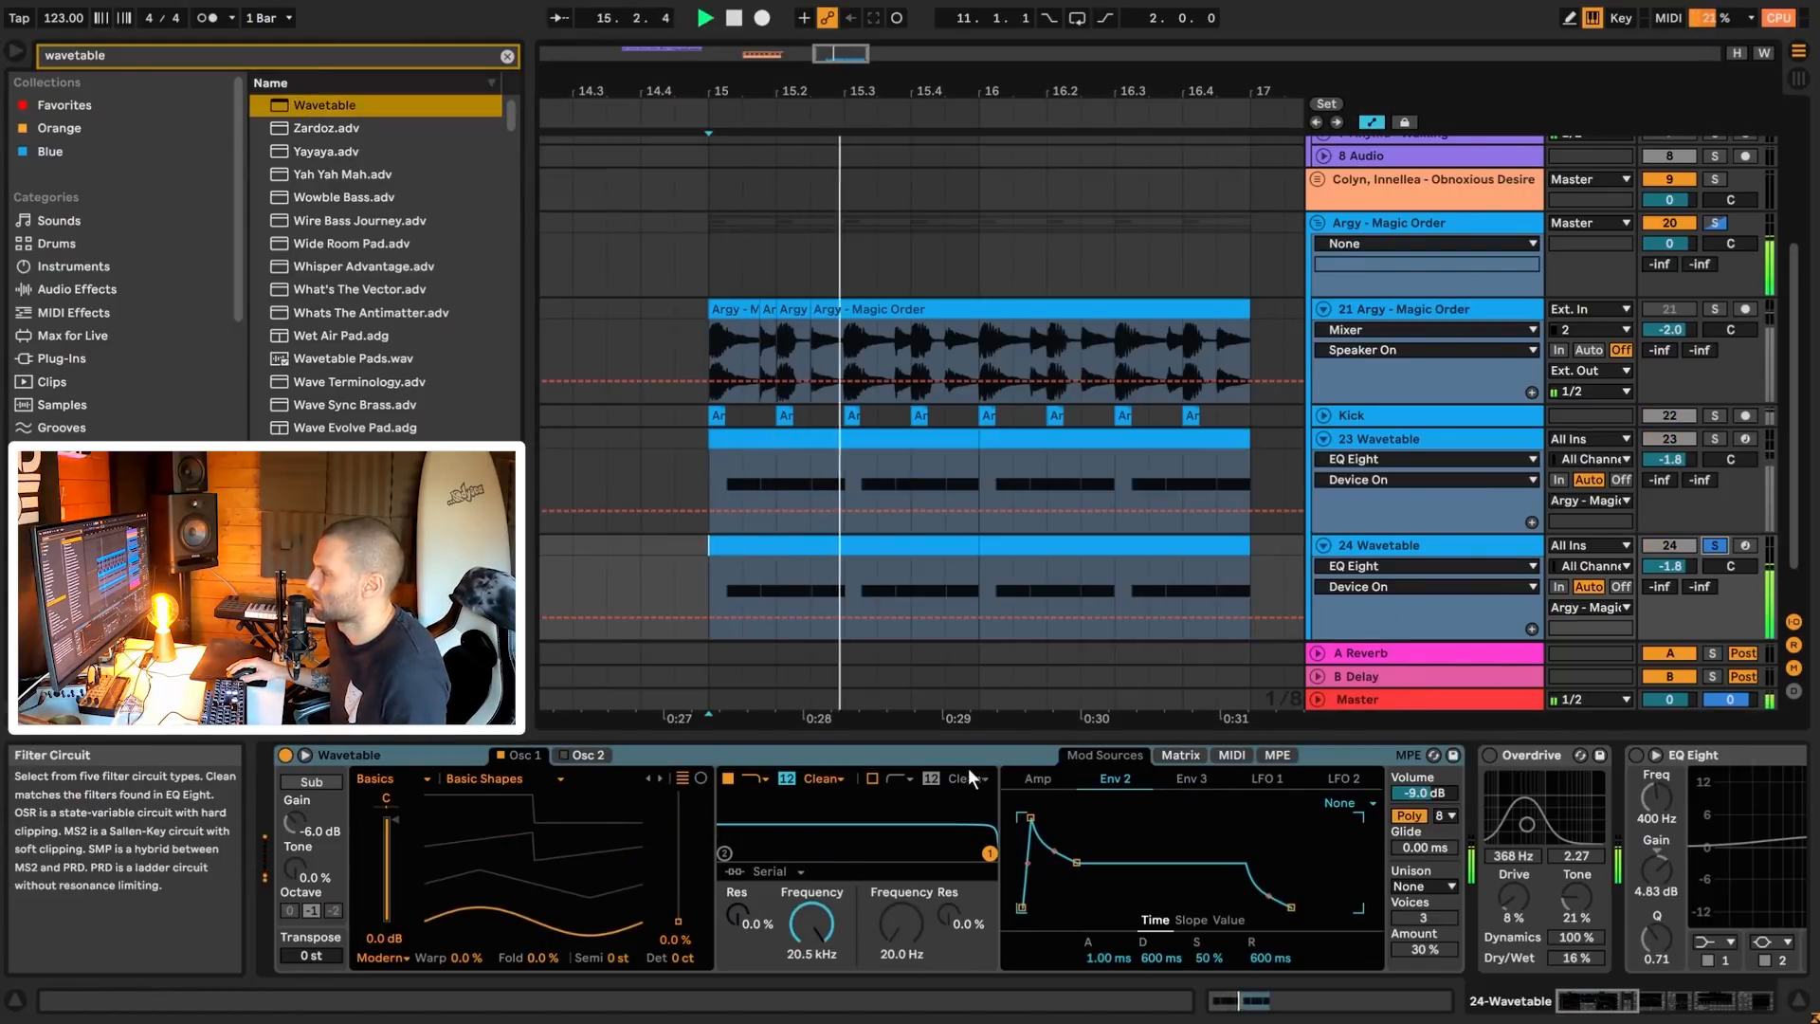
- Set the Osc 1 wave position on track 24 to 69%, check it against track 23, and play the result
{"action": "left_click_drag", "start_coordinate": [679, 921], "coordinate": [678, 834]}
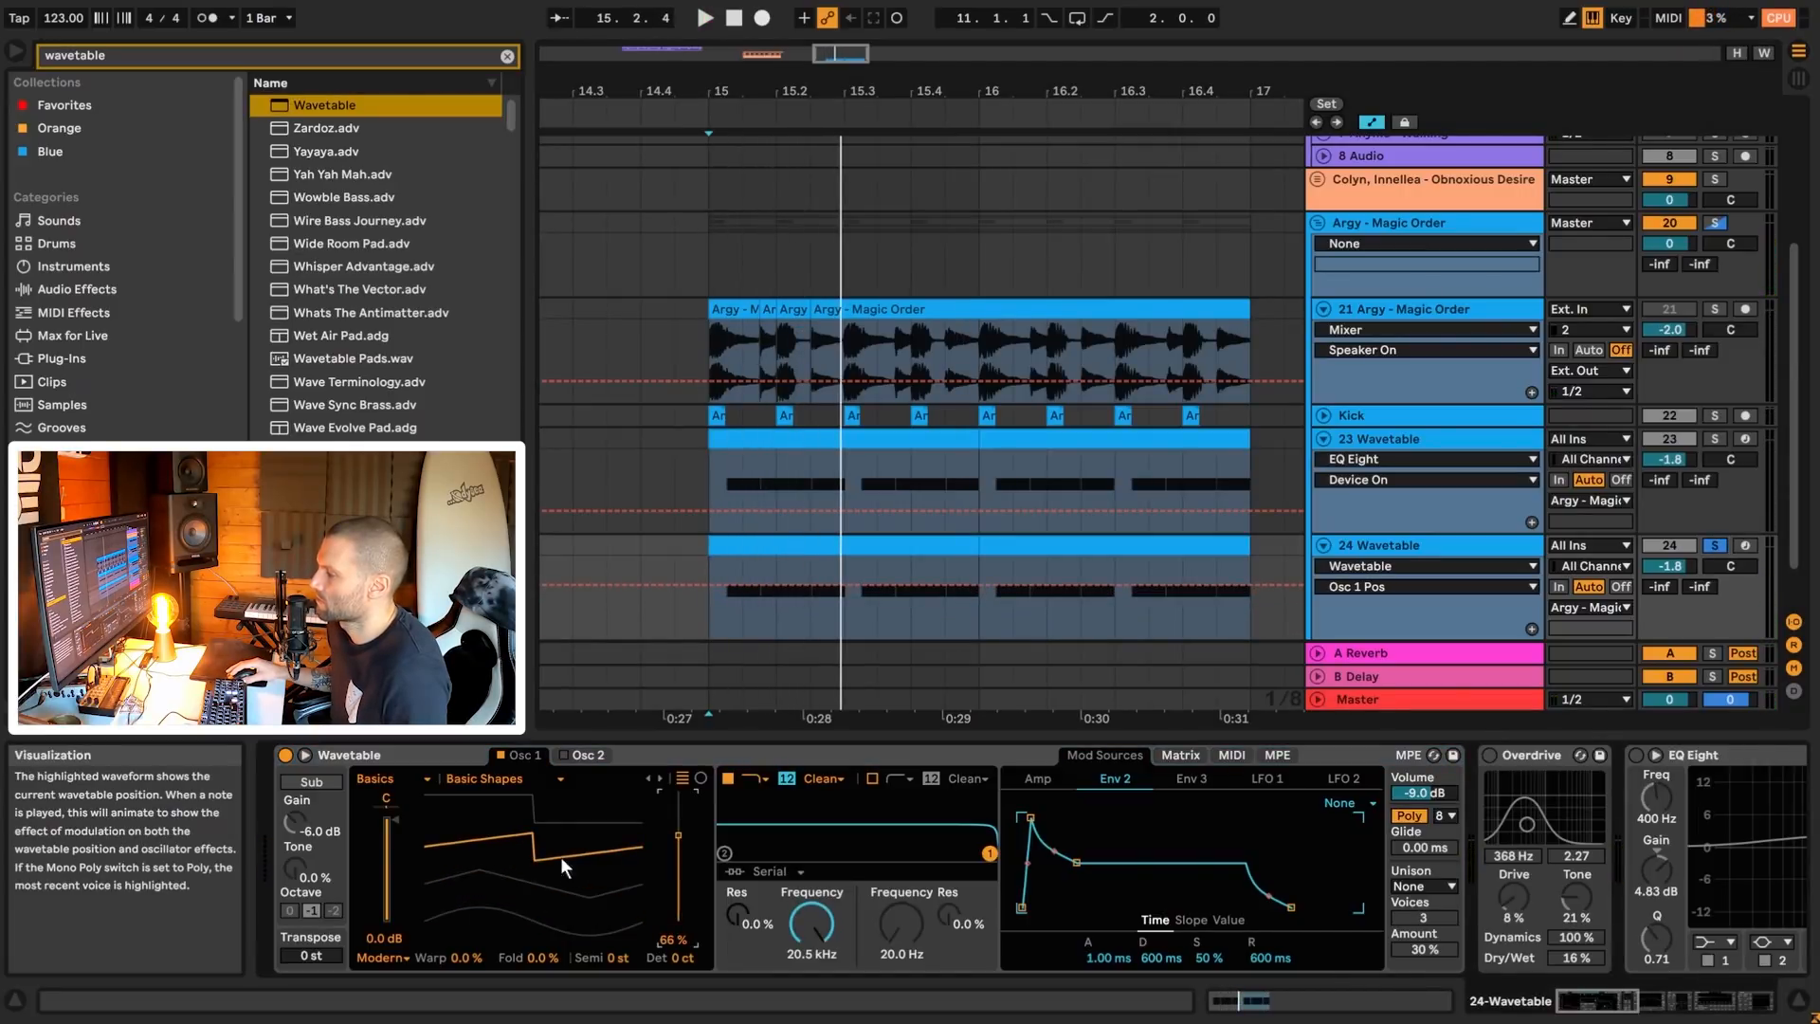
{"action": "left_click_drag", "start_coordinate": [677, 838], "coordinate": [678, 830]}
{"action": "key", "text": "space"}
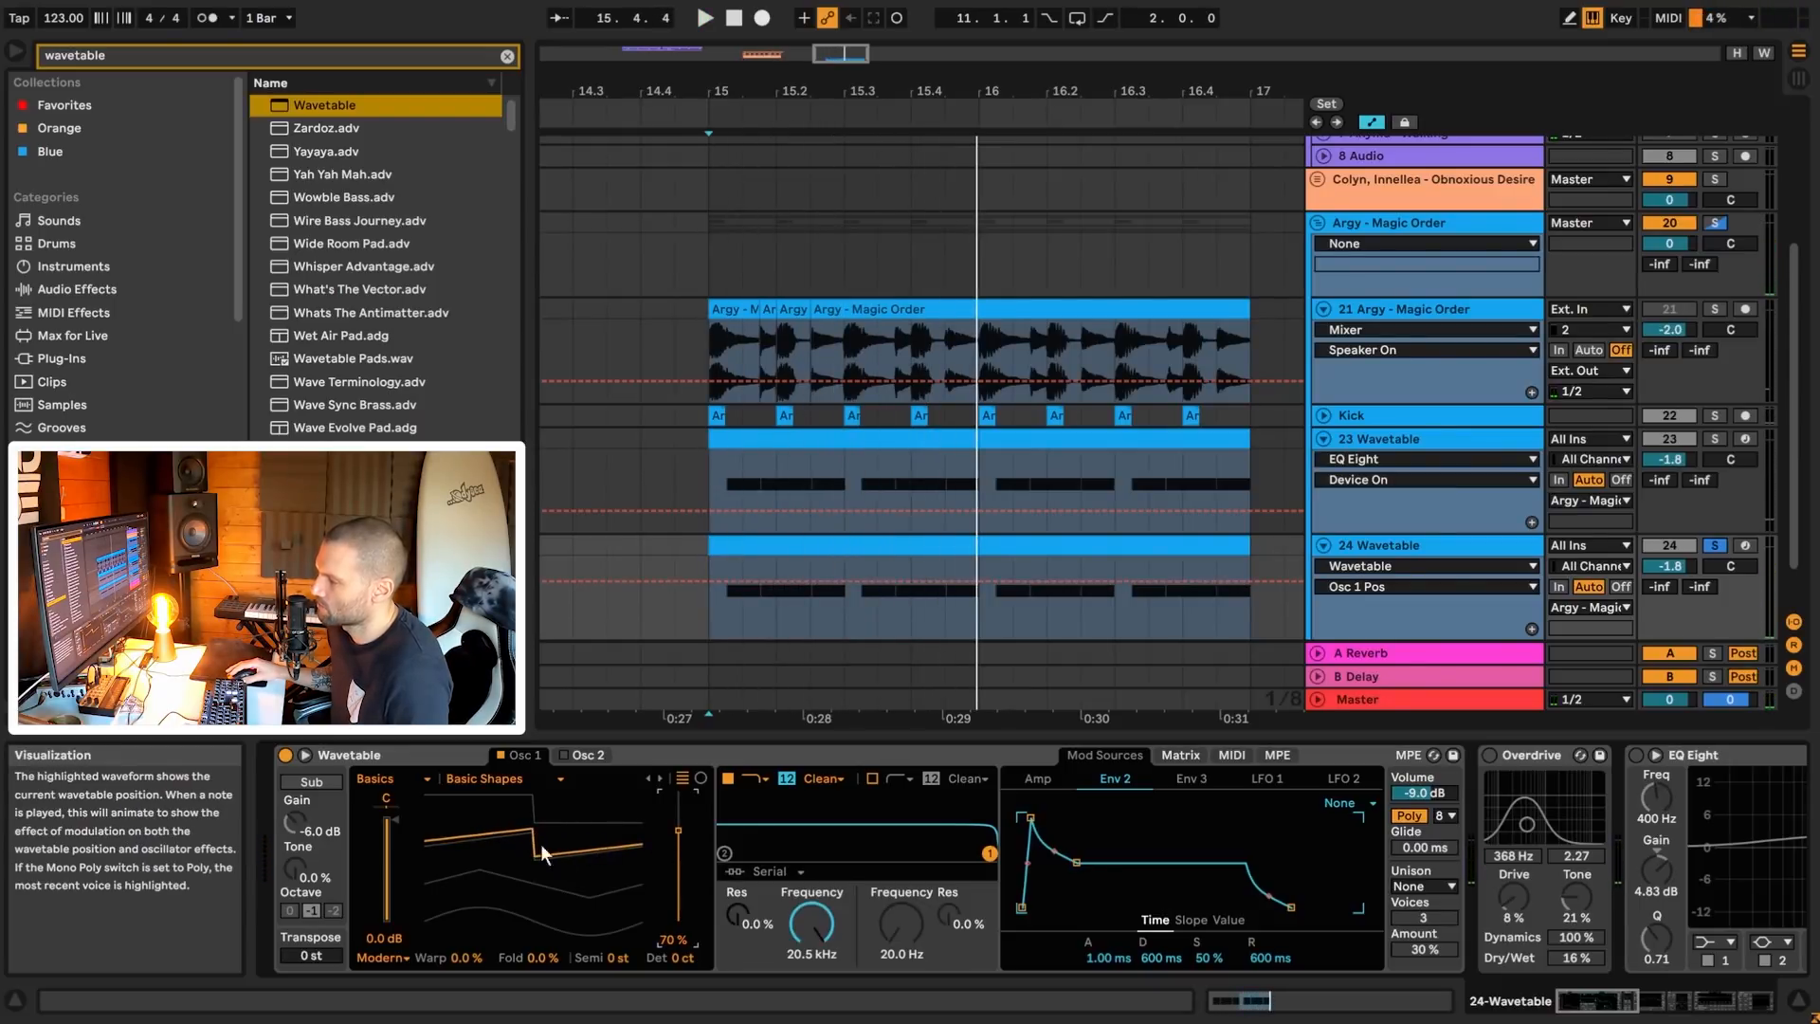
{"action": "key", "text": "space"}
{"action": "left_click_drag", "start_coordinate": [675, 828], "coordinate": [678, 826]}
{"action": "key", "text": "space"}
{"action": "left_click", "coordinate": [1383, 439]}
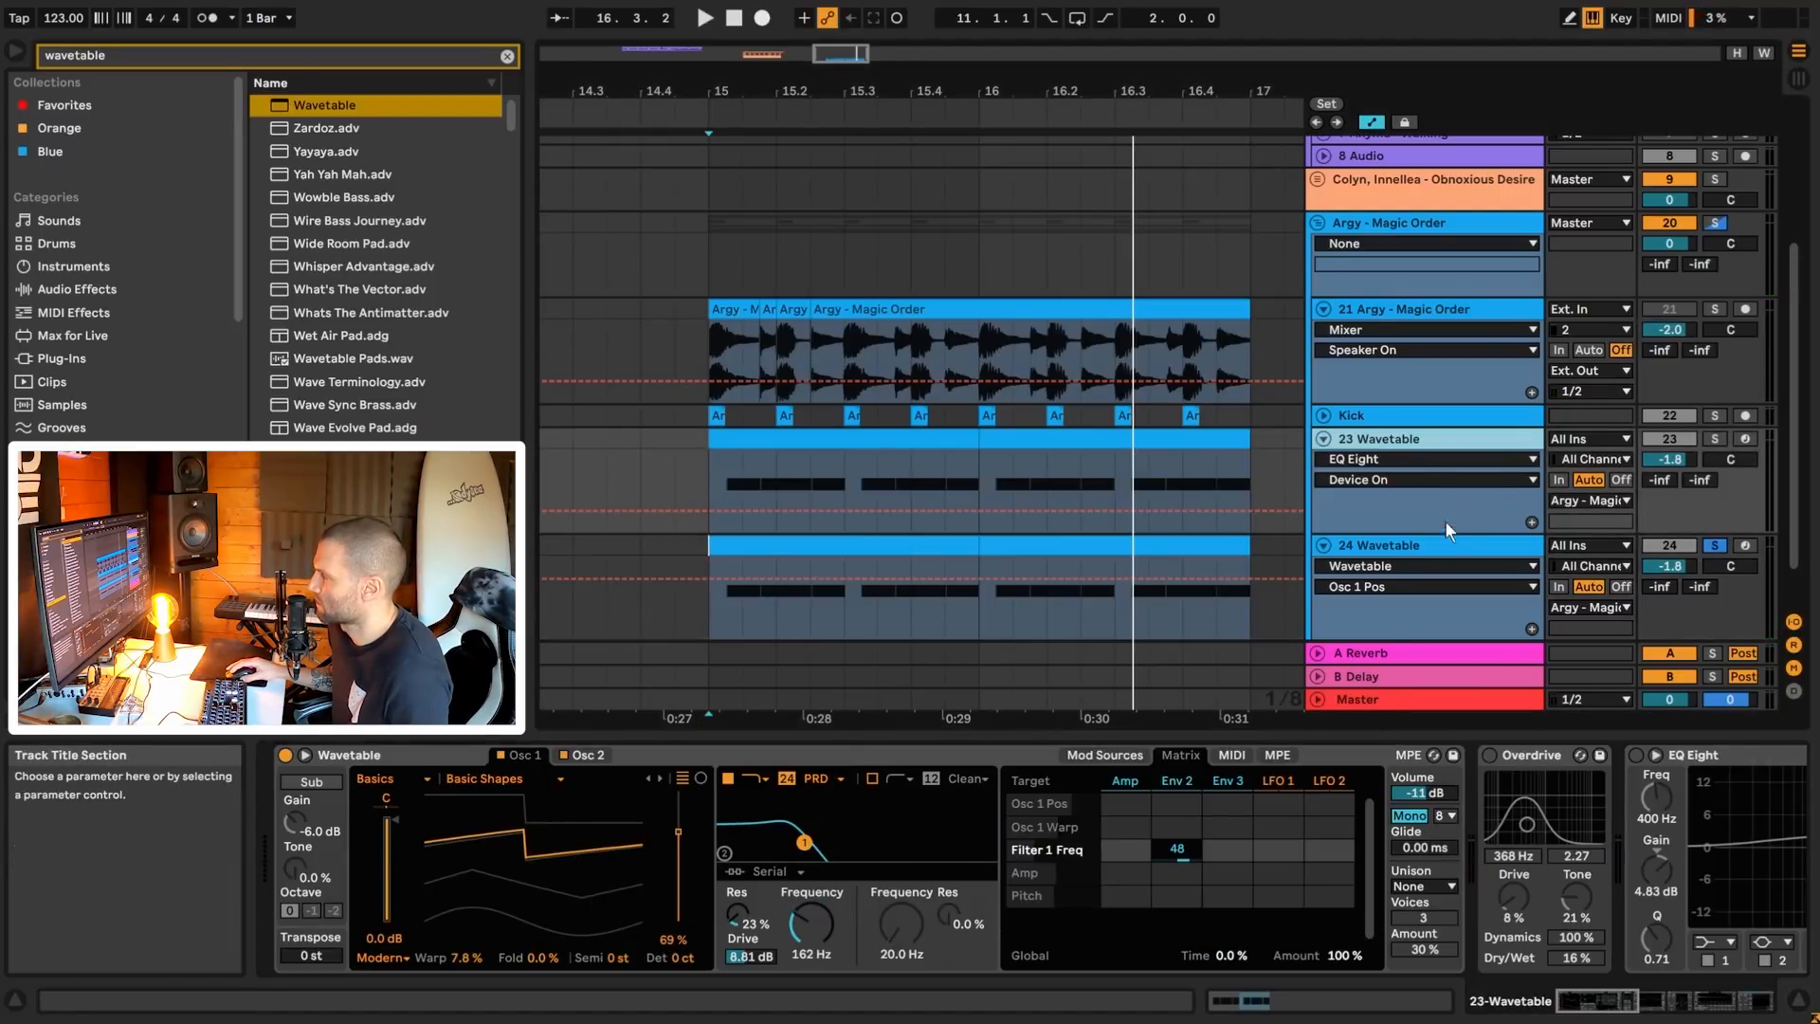
{"action": "left_click", "coordinate": [1421, 546]}
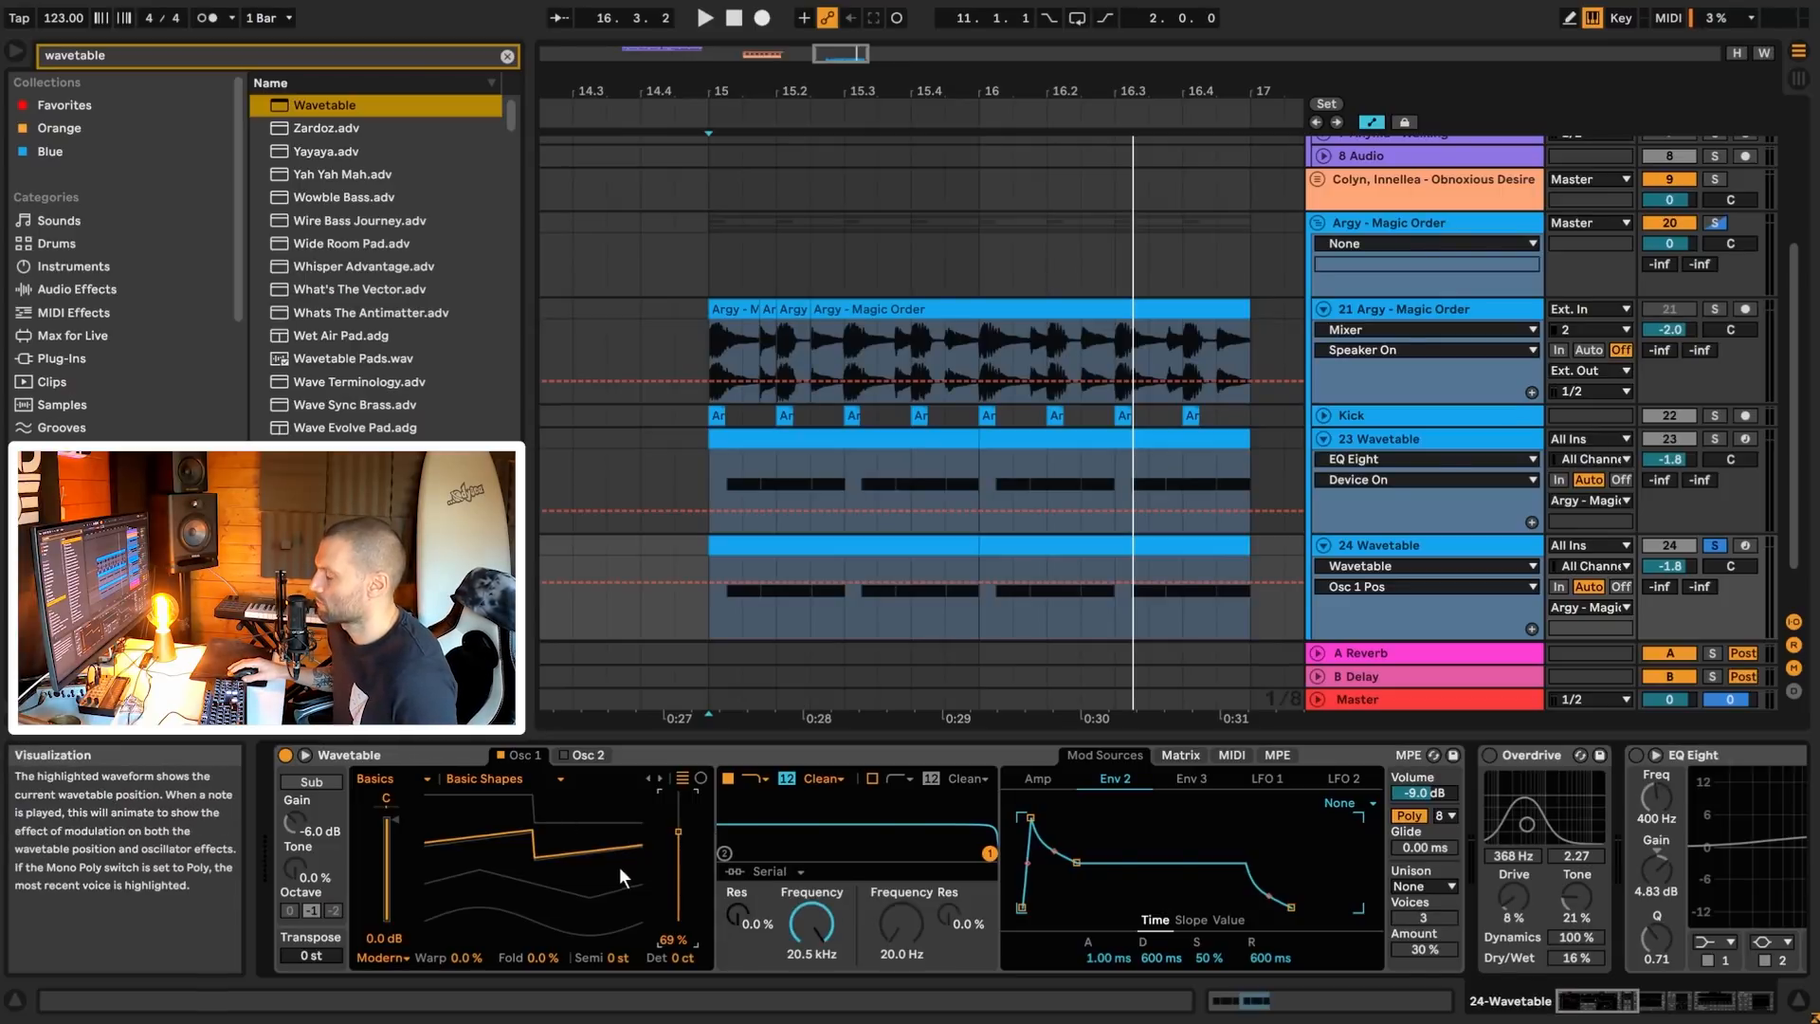
{"action": "key", "text": "space"}
{"action": "key", "text": "space"}
- Copy track 23's Osc 2 settings to track 24, with wave position at 66% and gain at -11 dB
{"action": "left_click", "coordinate": [1406, 491]}
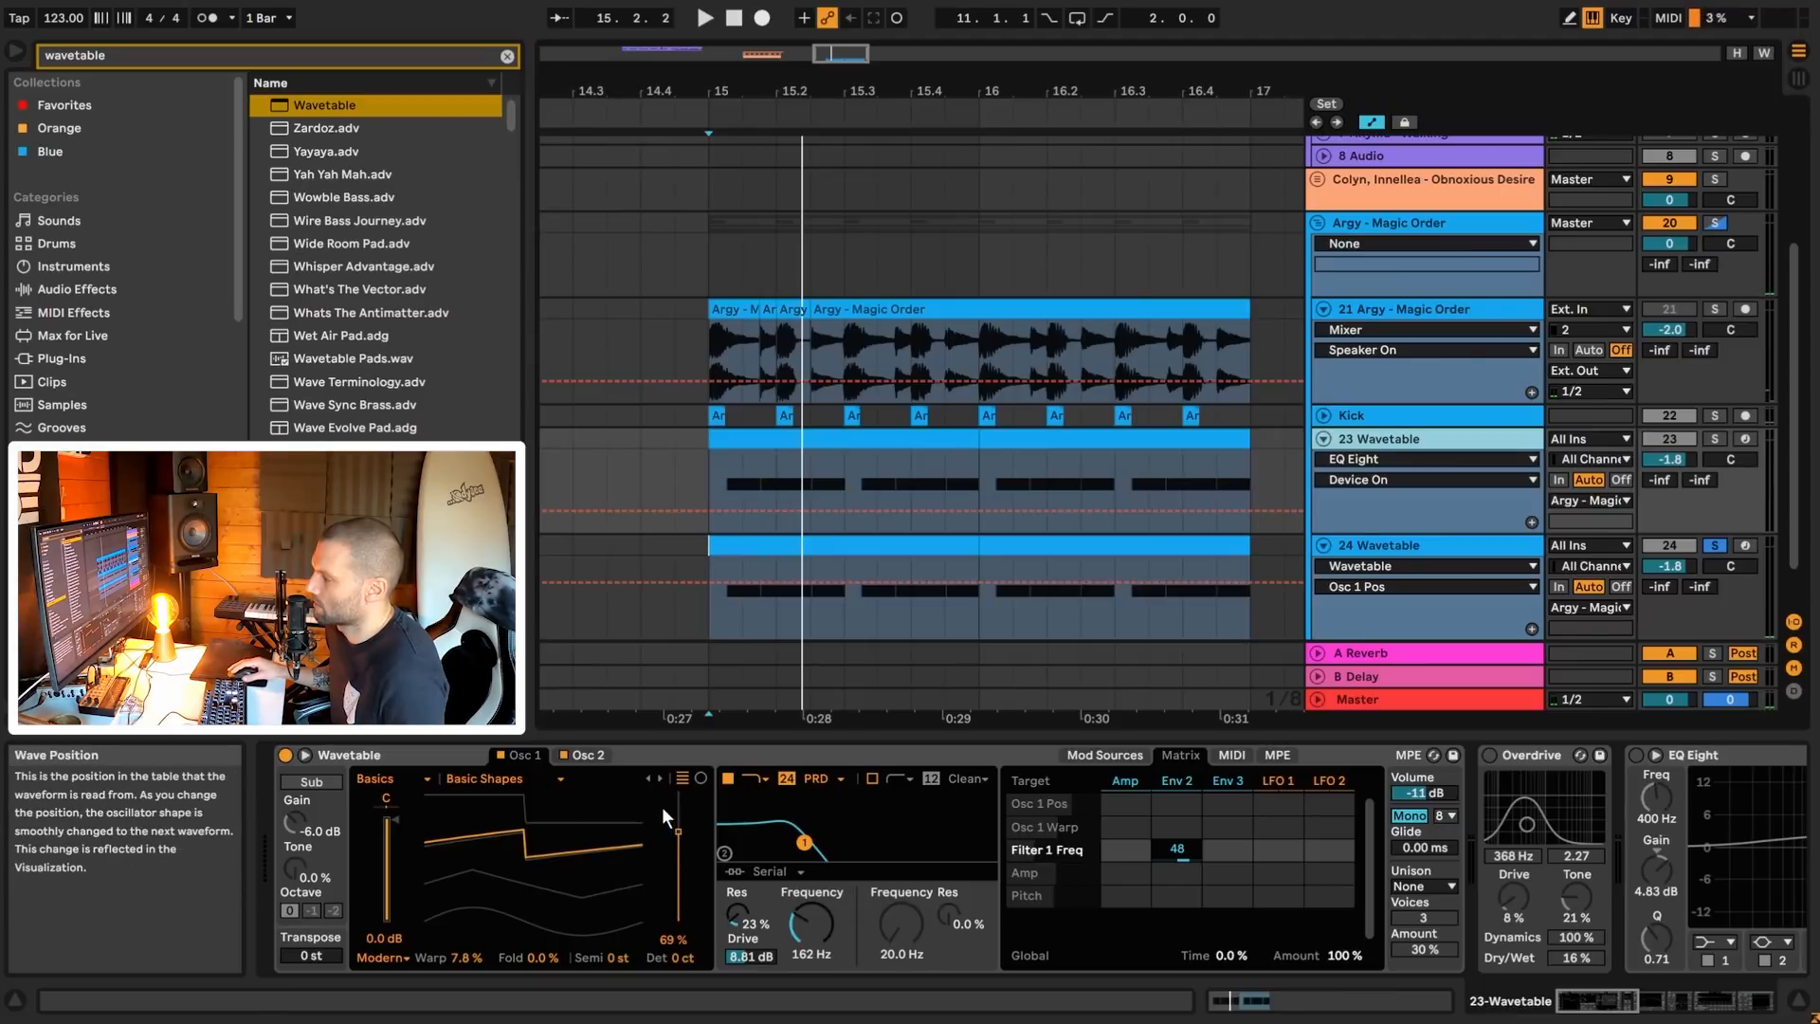
{"action": "left_click", "coordinate": [580, 755]}
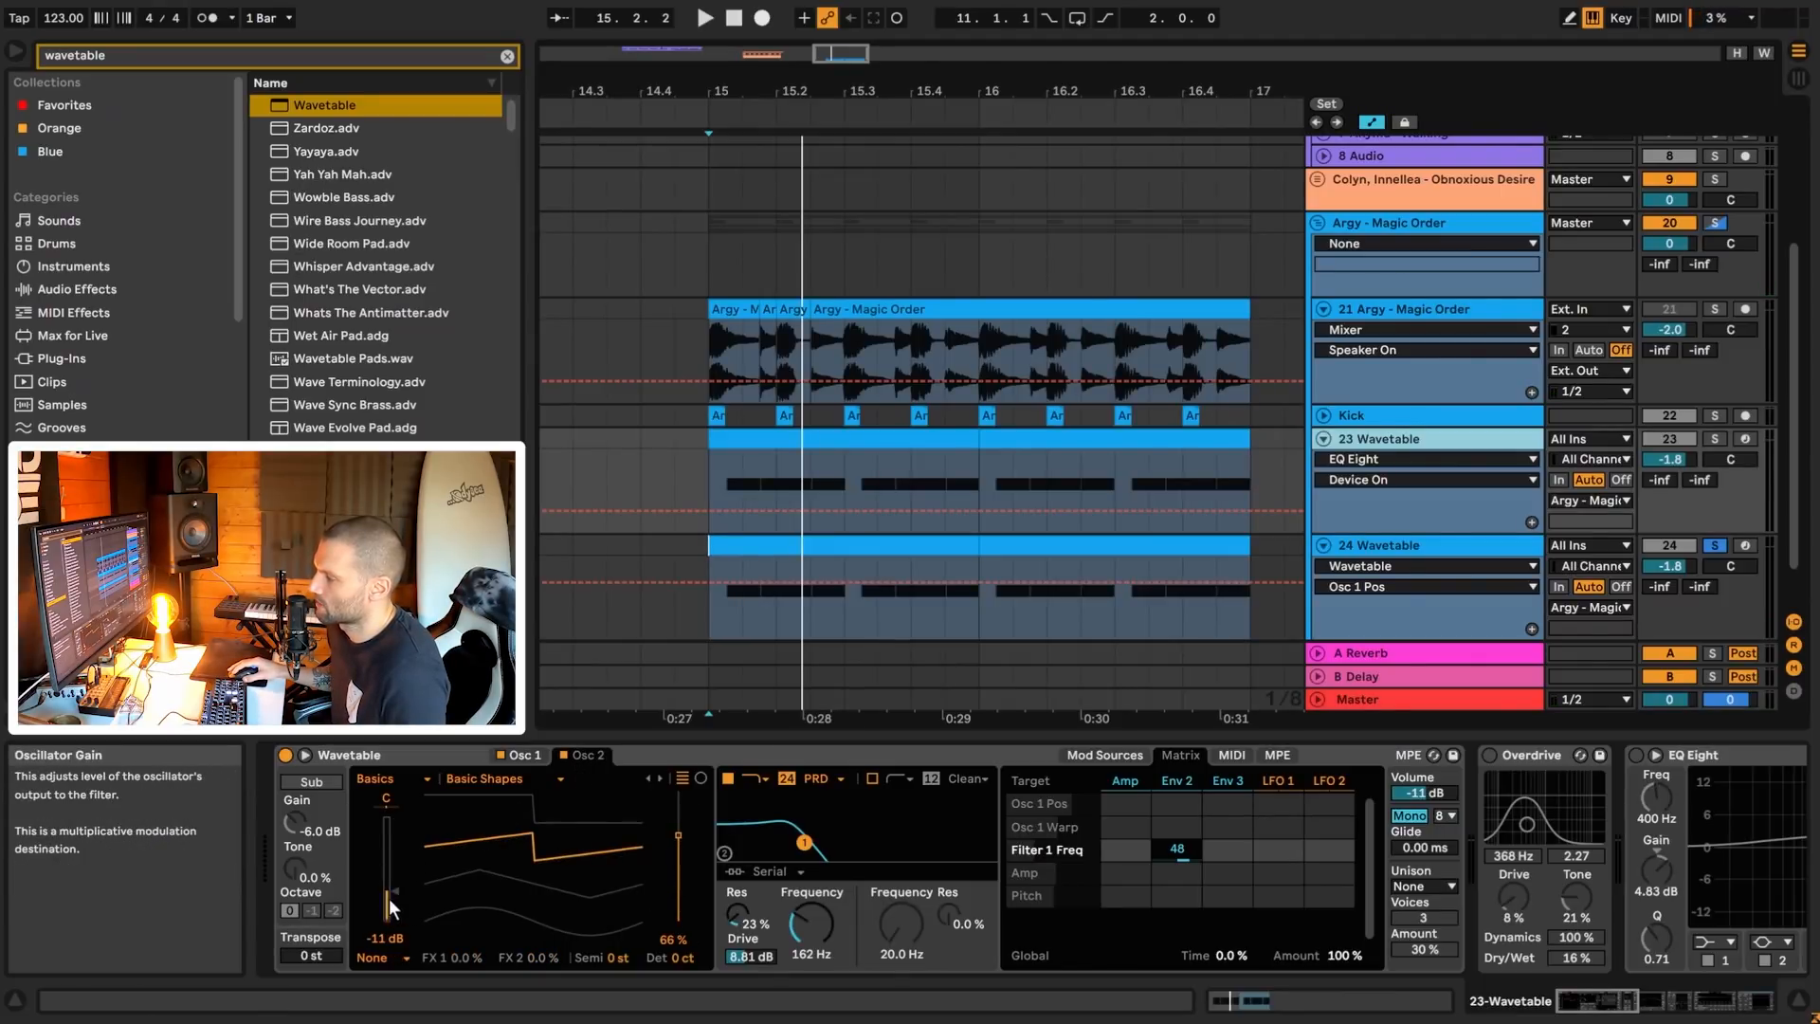
{"action": "left_click", "coordinate": [518, 755]}
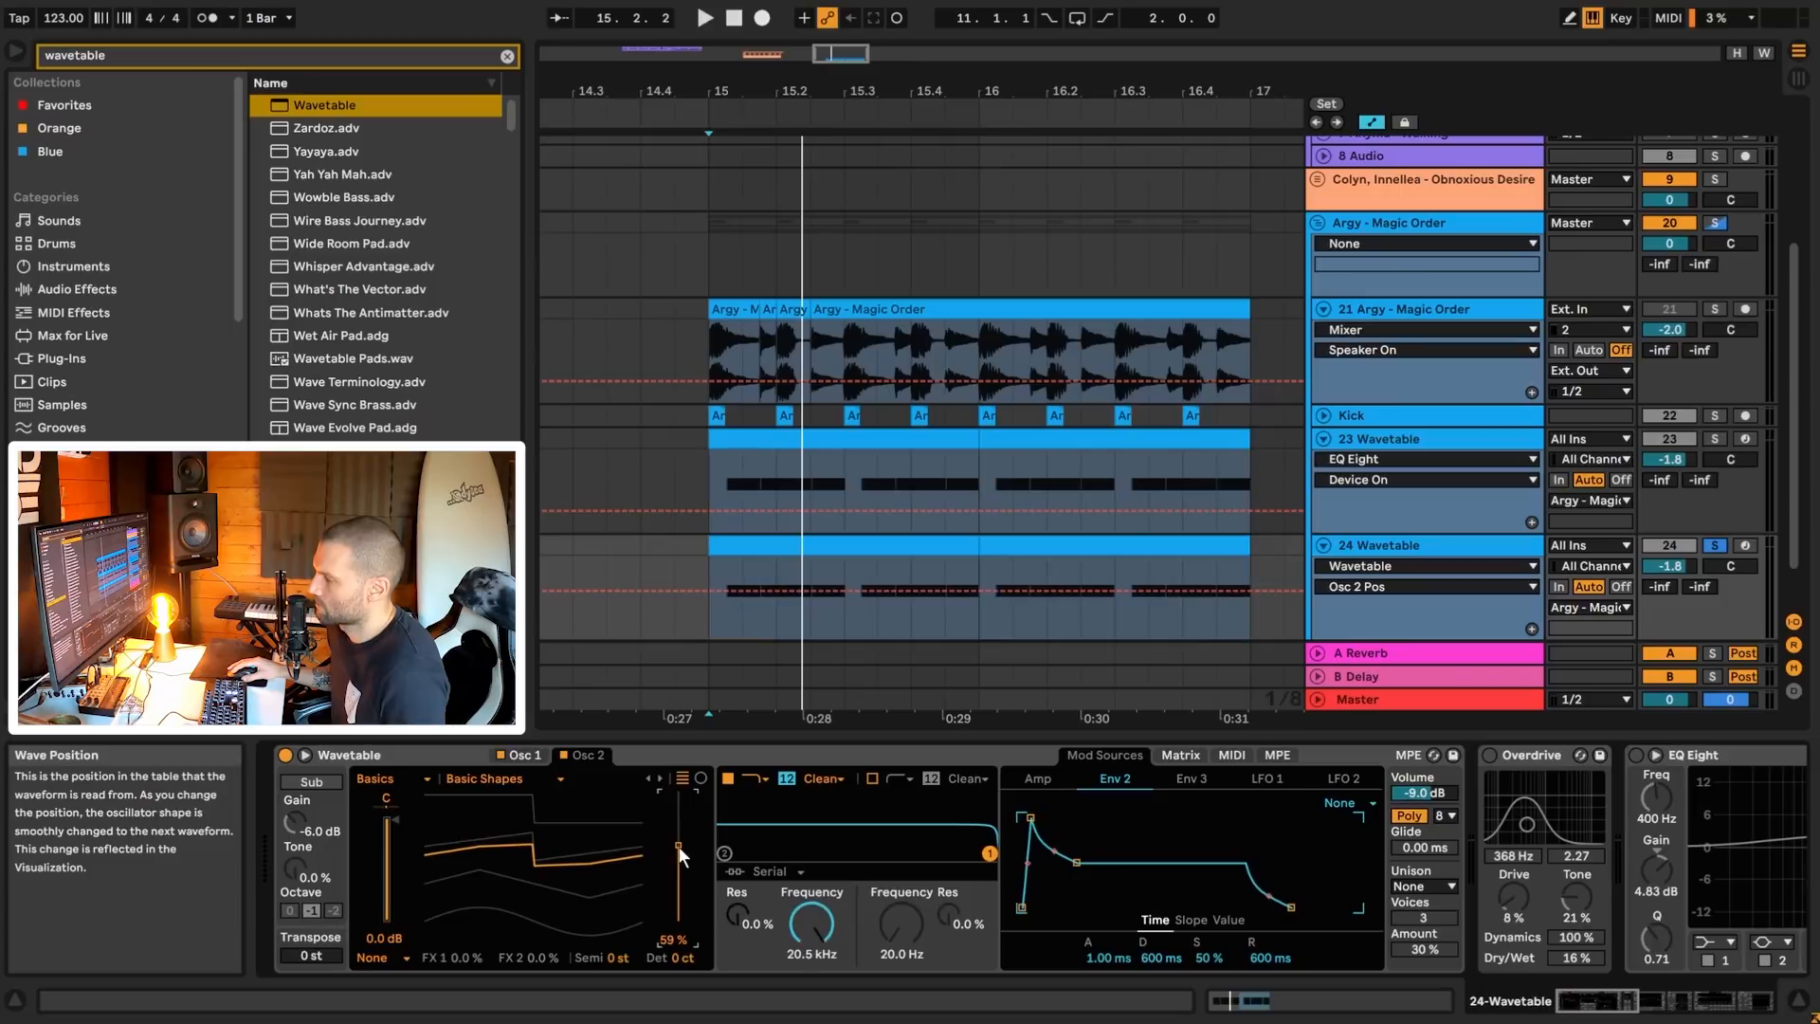
{"action": "left_click", "coordinate": [675, 939]}
{"action": "type", "text": "66"}
{"action": "key", "text": "Return"}
{"action": "left_click", "coordinate": [389, 932]}
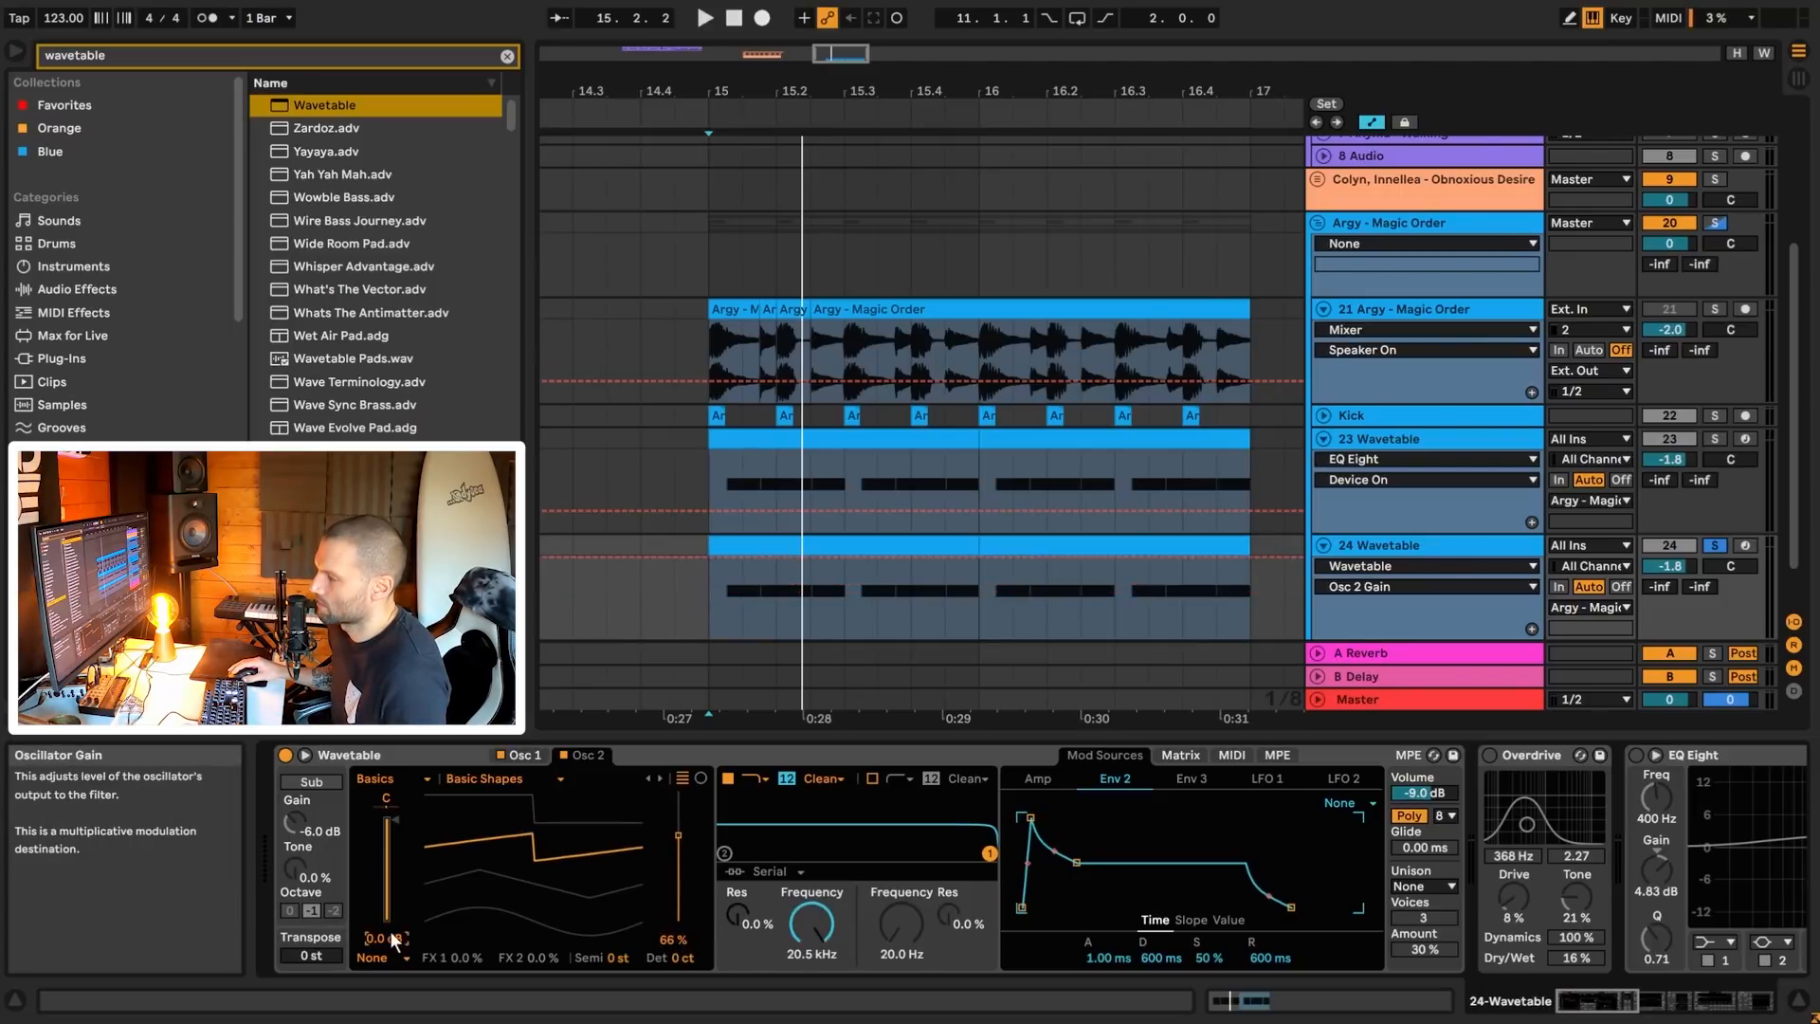
{"action": "type", "text": "-11"}
{"action": "key", "text": "Return"}
- Play the track 24 loop while switching Osc 2 off and back on, comparing both oscillators
{"action": "key", "text": "space"}
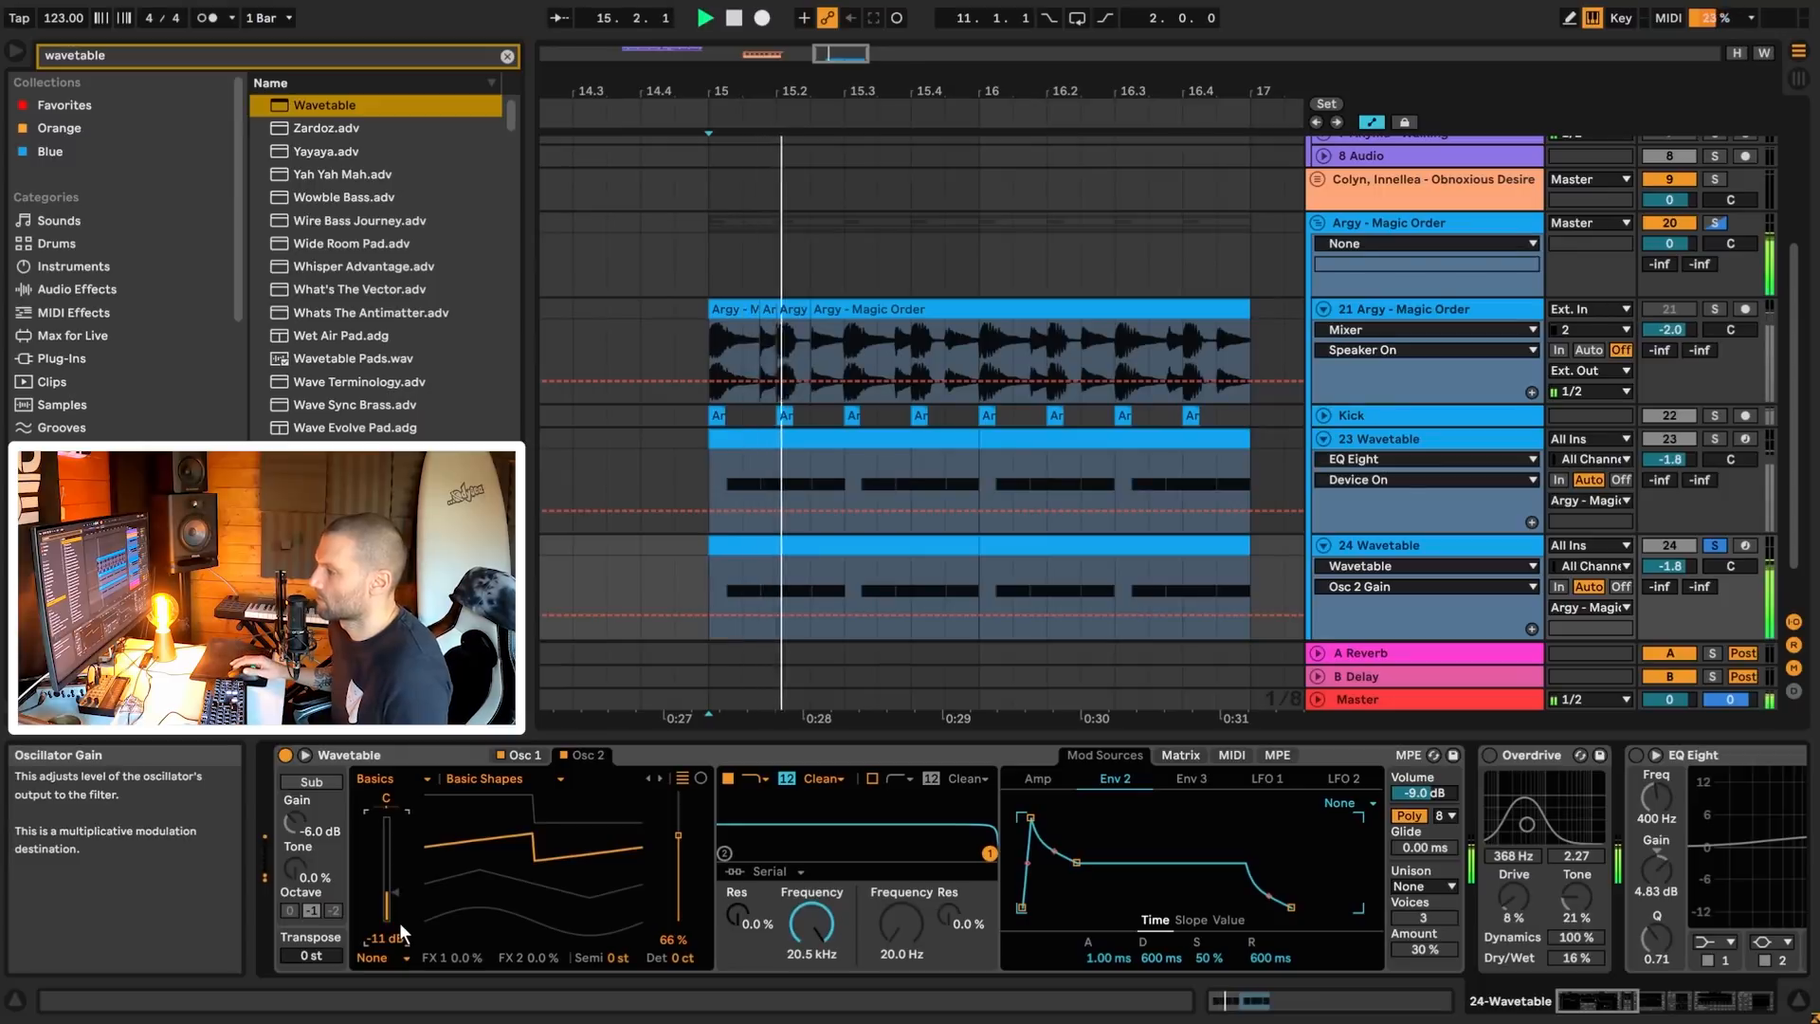
{"action": "left_click", "coordinate": [563, 755]}
{"action": "left_click", "coordinate": [563, 754]}
{"action": "key", "text": "space"}
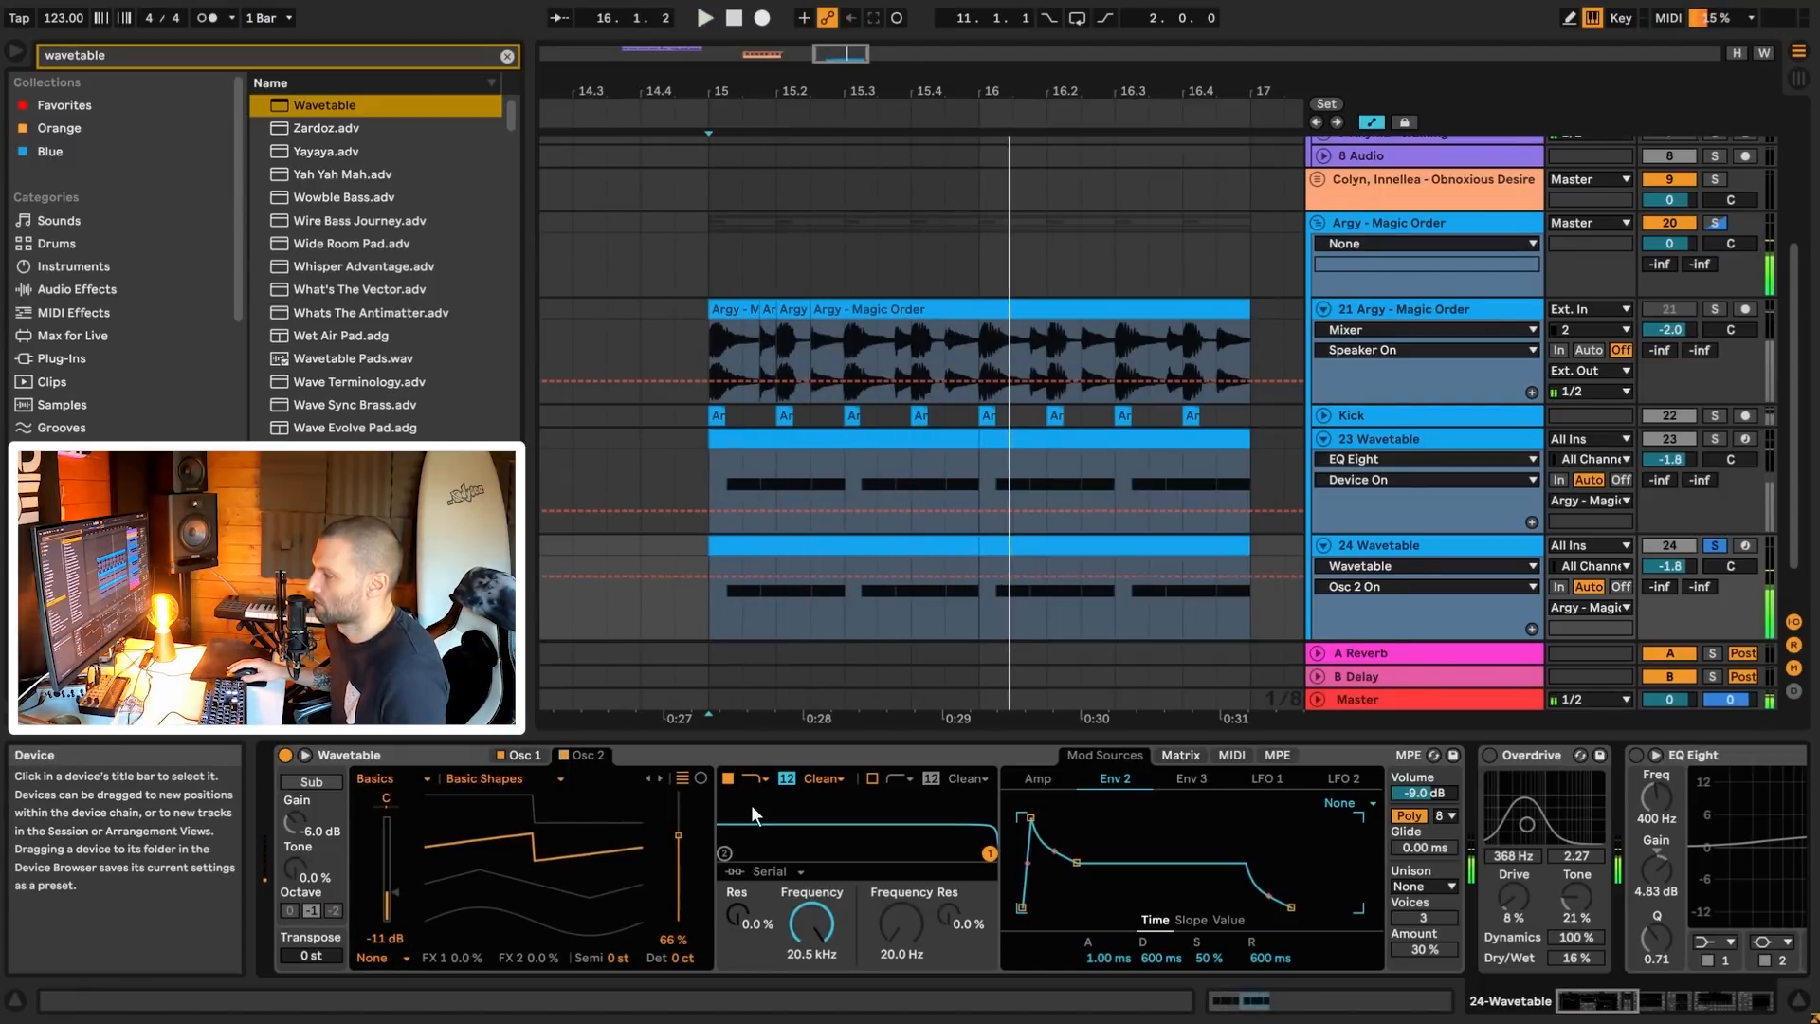
{"action": "left_click", "coordinate": [525, 757]}
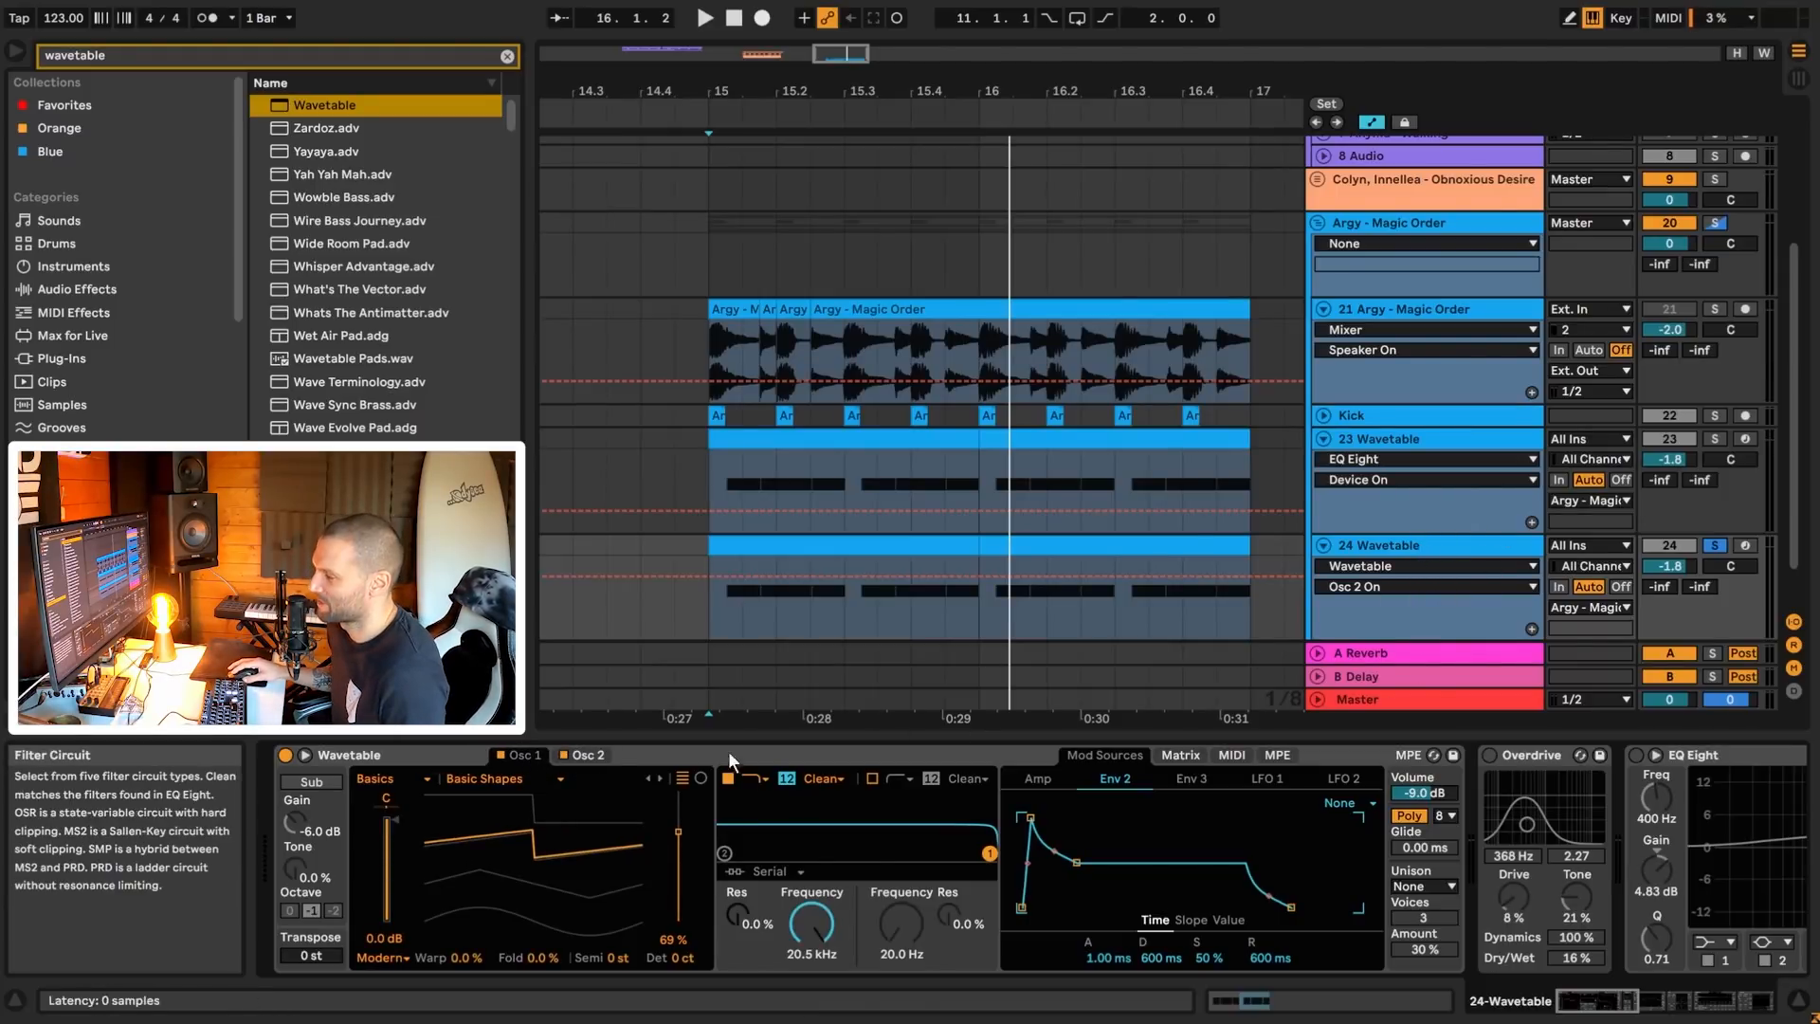
{"action": "left_click", "coordinate": [588, 756]}
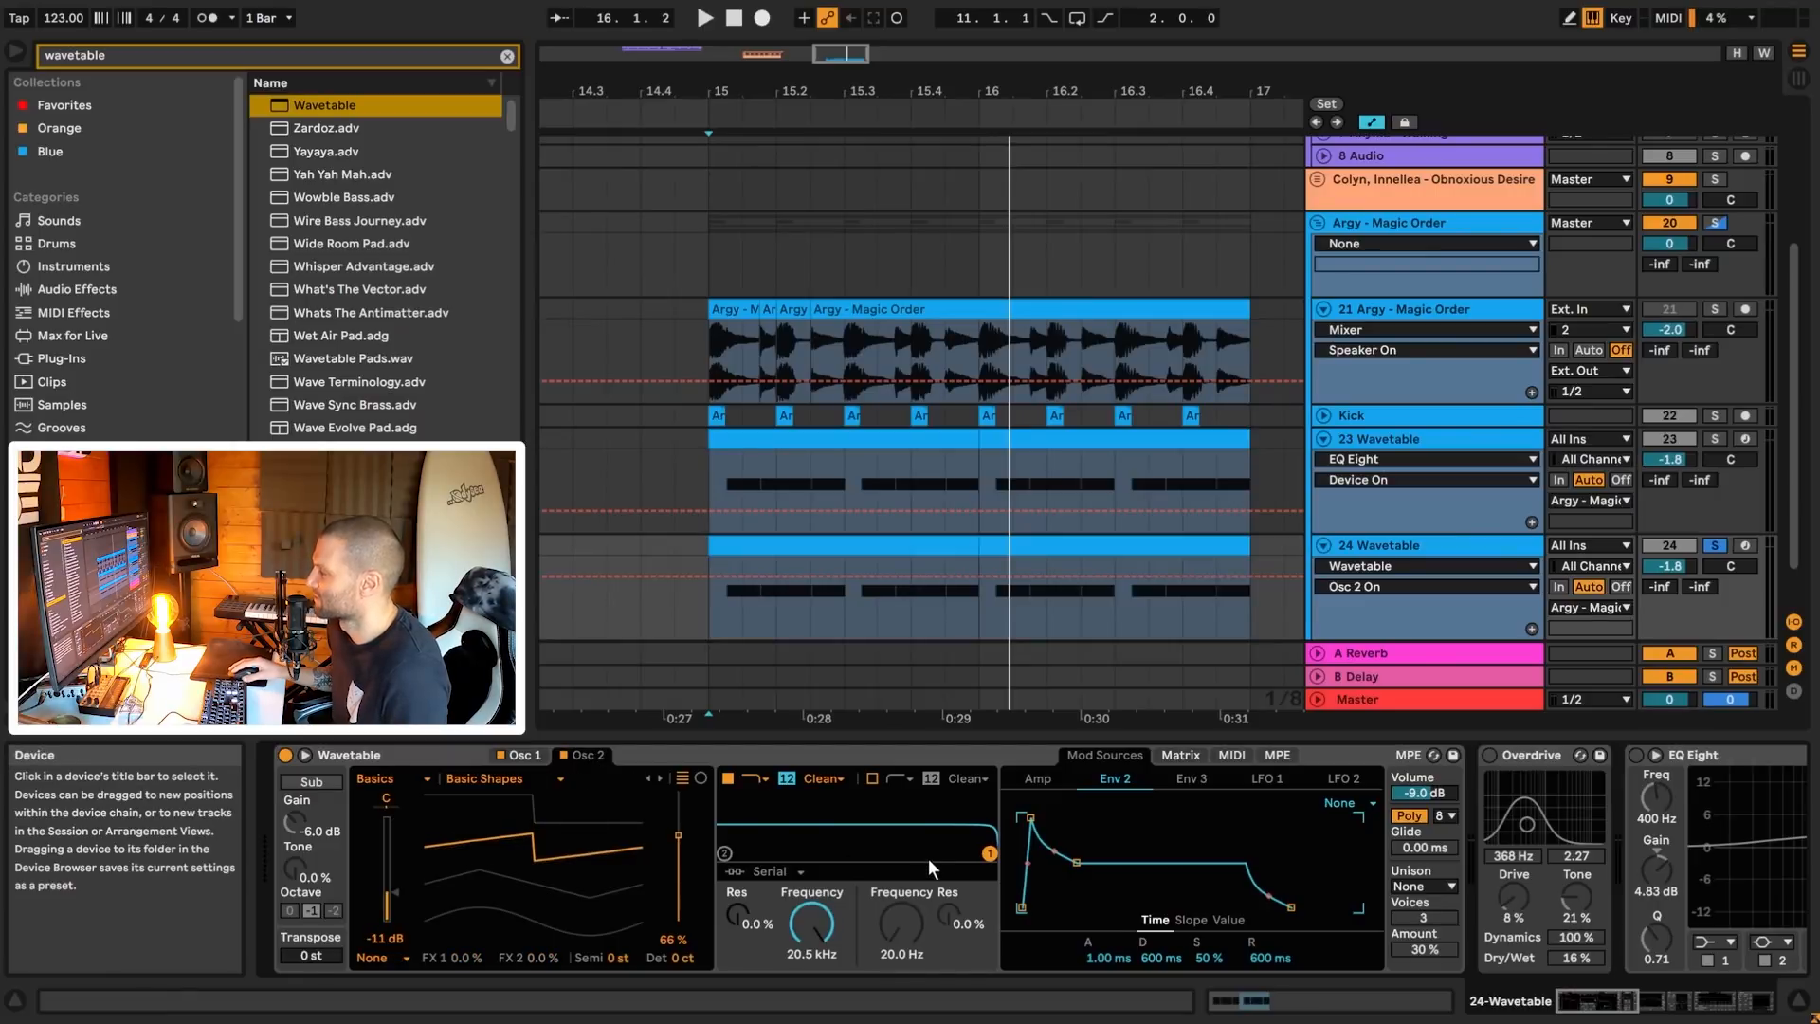
{"action": "key", "text": "space"}
{"action": "key", "text": "space"}
- Set Filter 1 on track 24 to the PRD circuit with 8.81 dB of drive, and play it
{"action": "left_click", "coordinate": [1367, 548]}
{"action": "key", "text": "Up"}
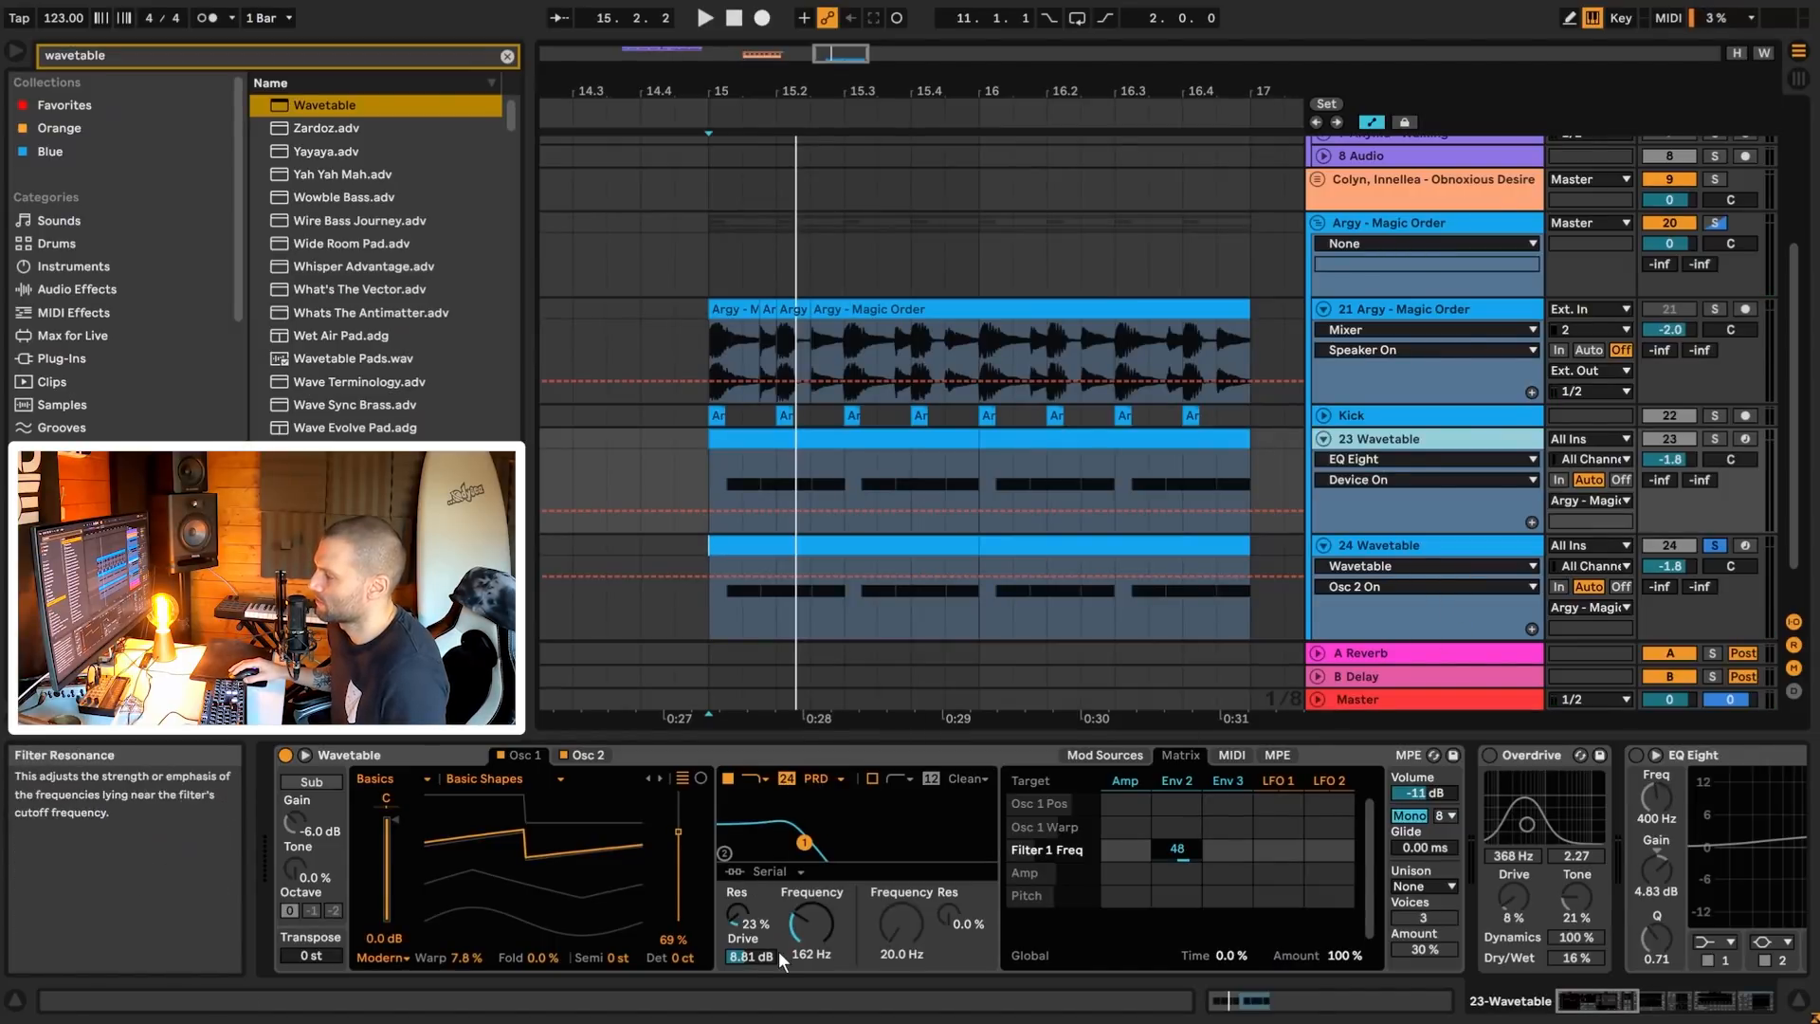
{"action": "left_click", "coordinate": [1383, 546]}
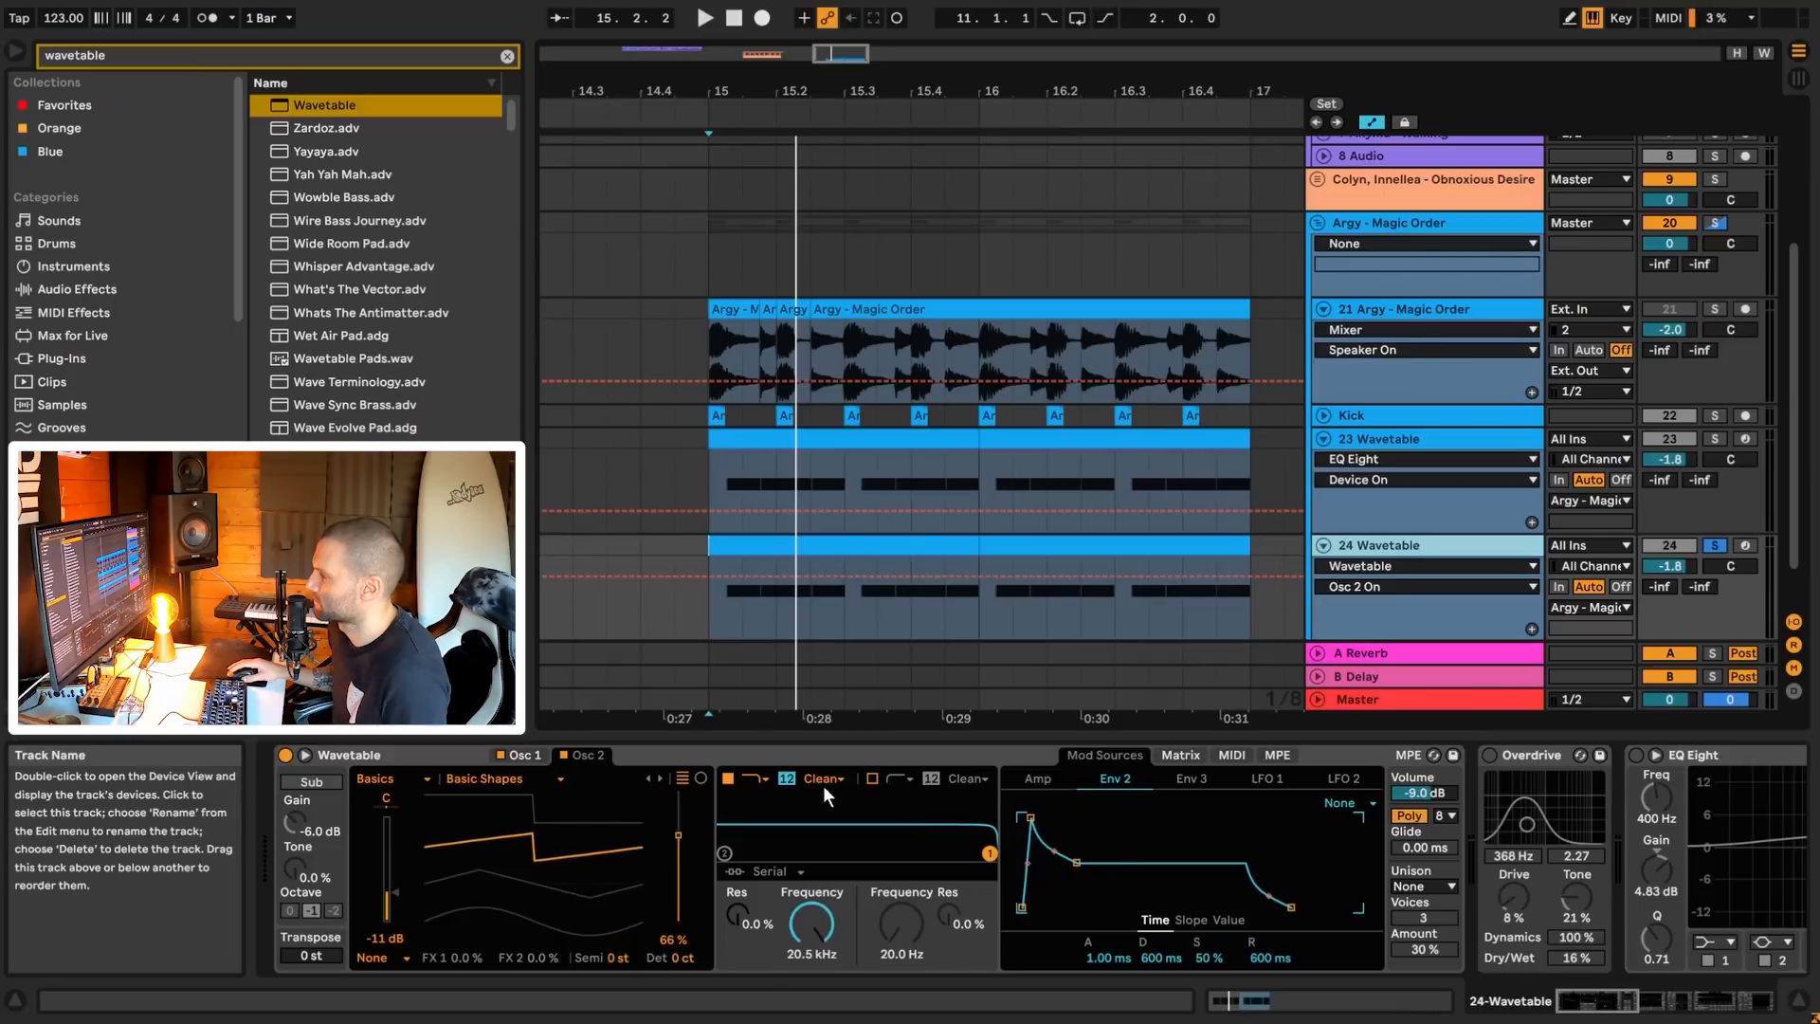
{"action": "left_click", "coordinate": [823, 777]}
{"action": "left_click", "coordinate": [751, 956]}
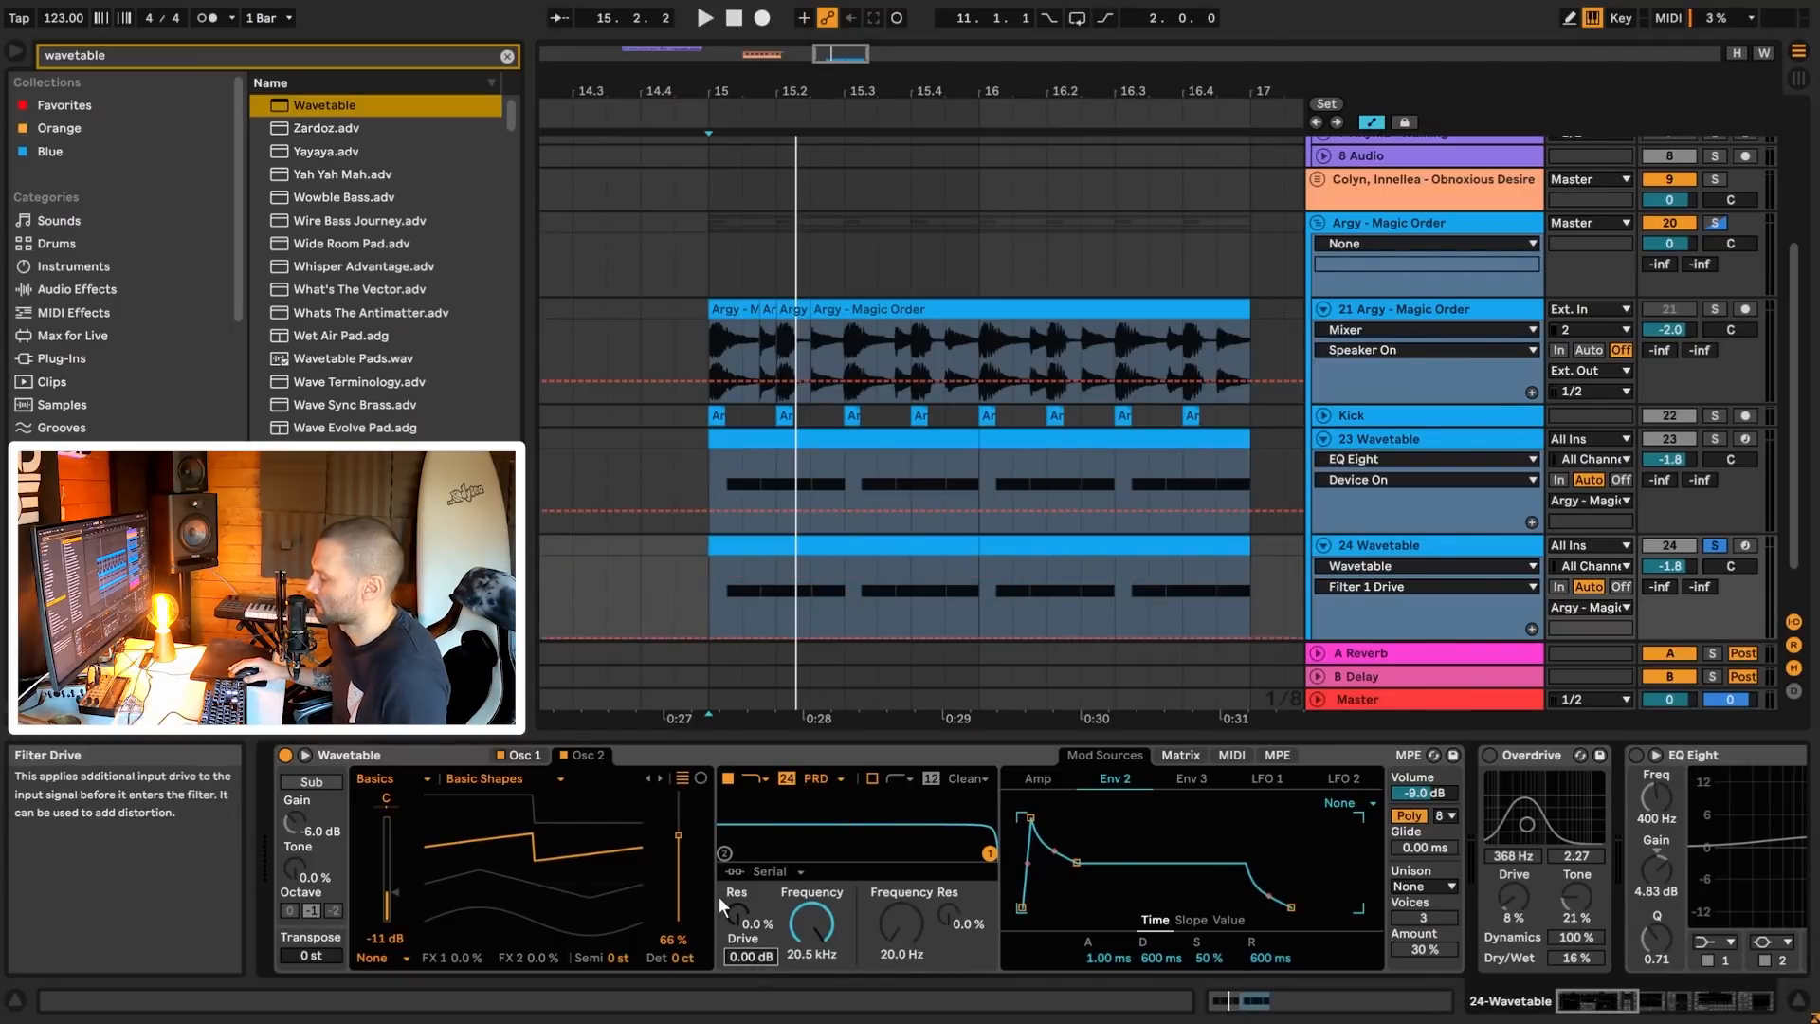
{"action": "type", "text": "8.81"}
{"action": "key", "text": "Return"}
{"action": "key", "text": "space"}
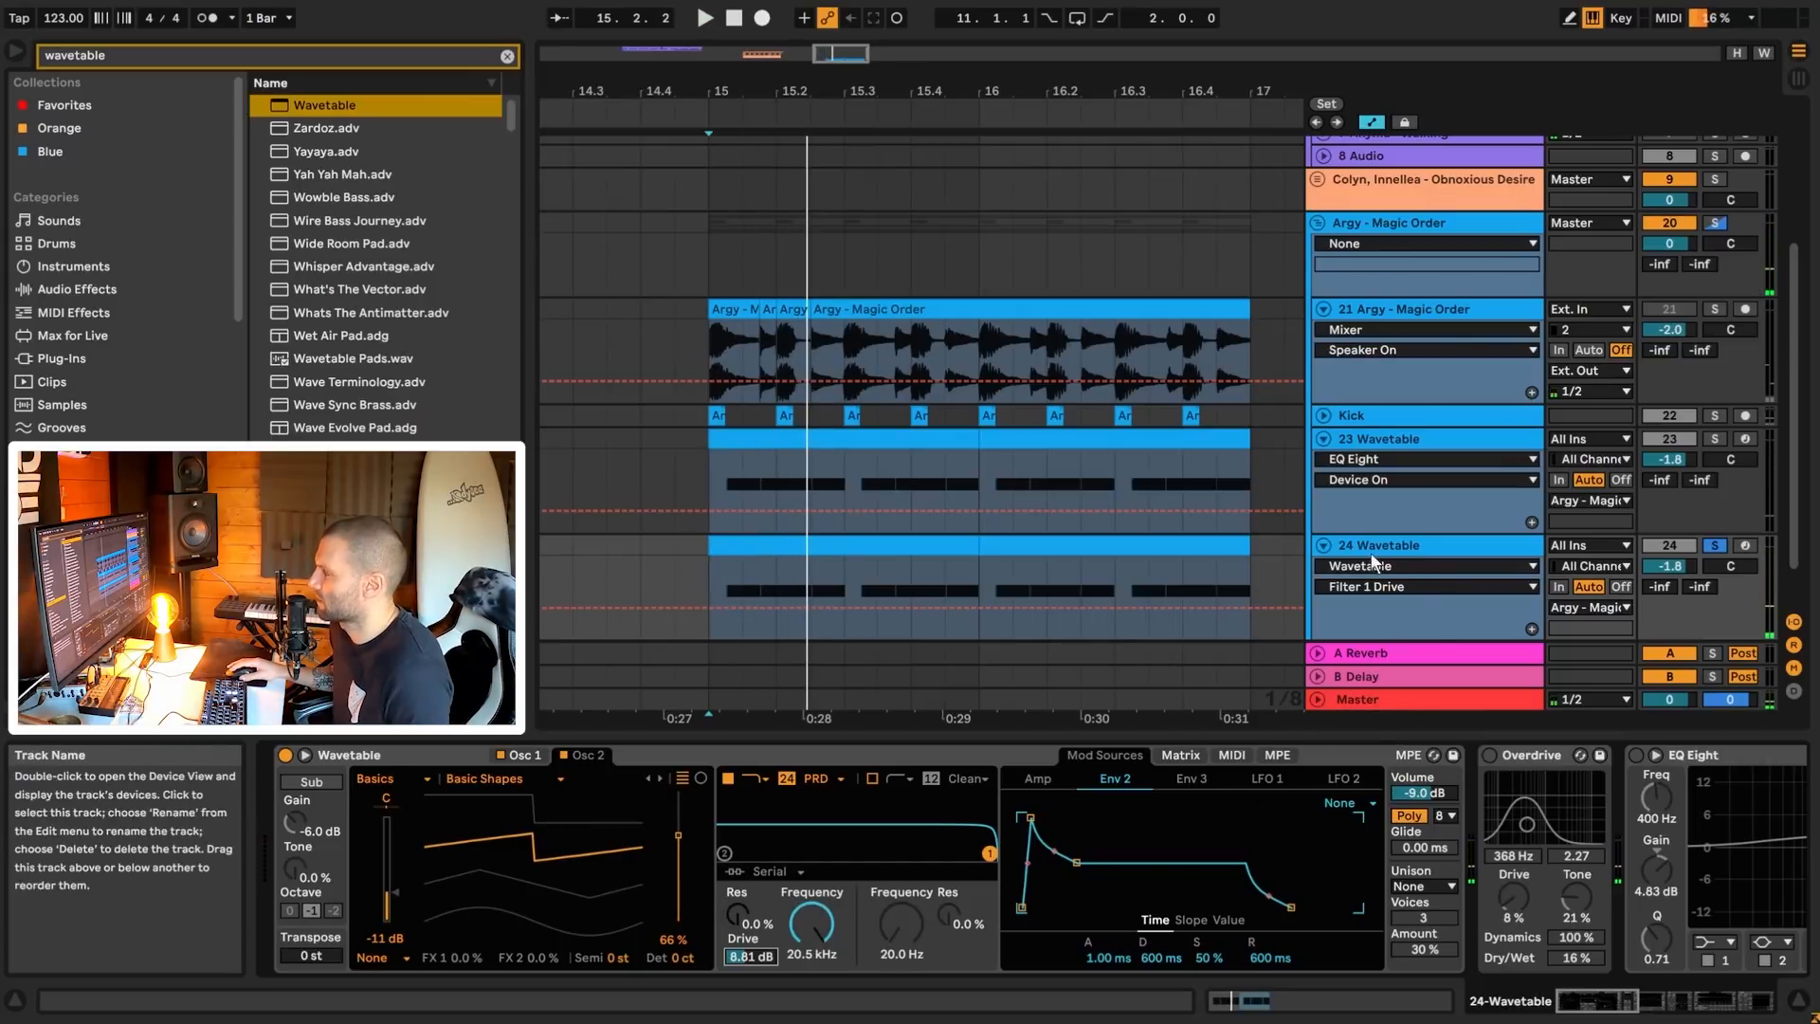
- Set Filter 1's frequency on track 24 to 162 Hz and its resonance to 23%, and play it
{"action": "left_click", "coordinate": [1380, 441]}
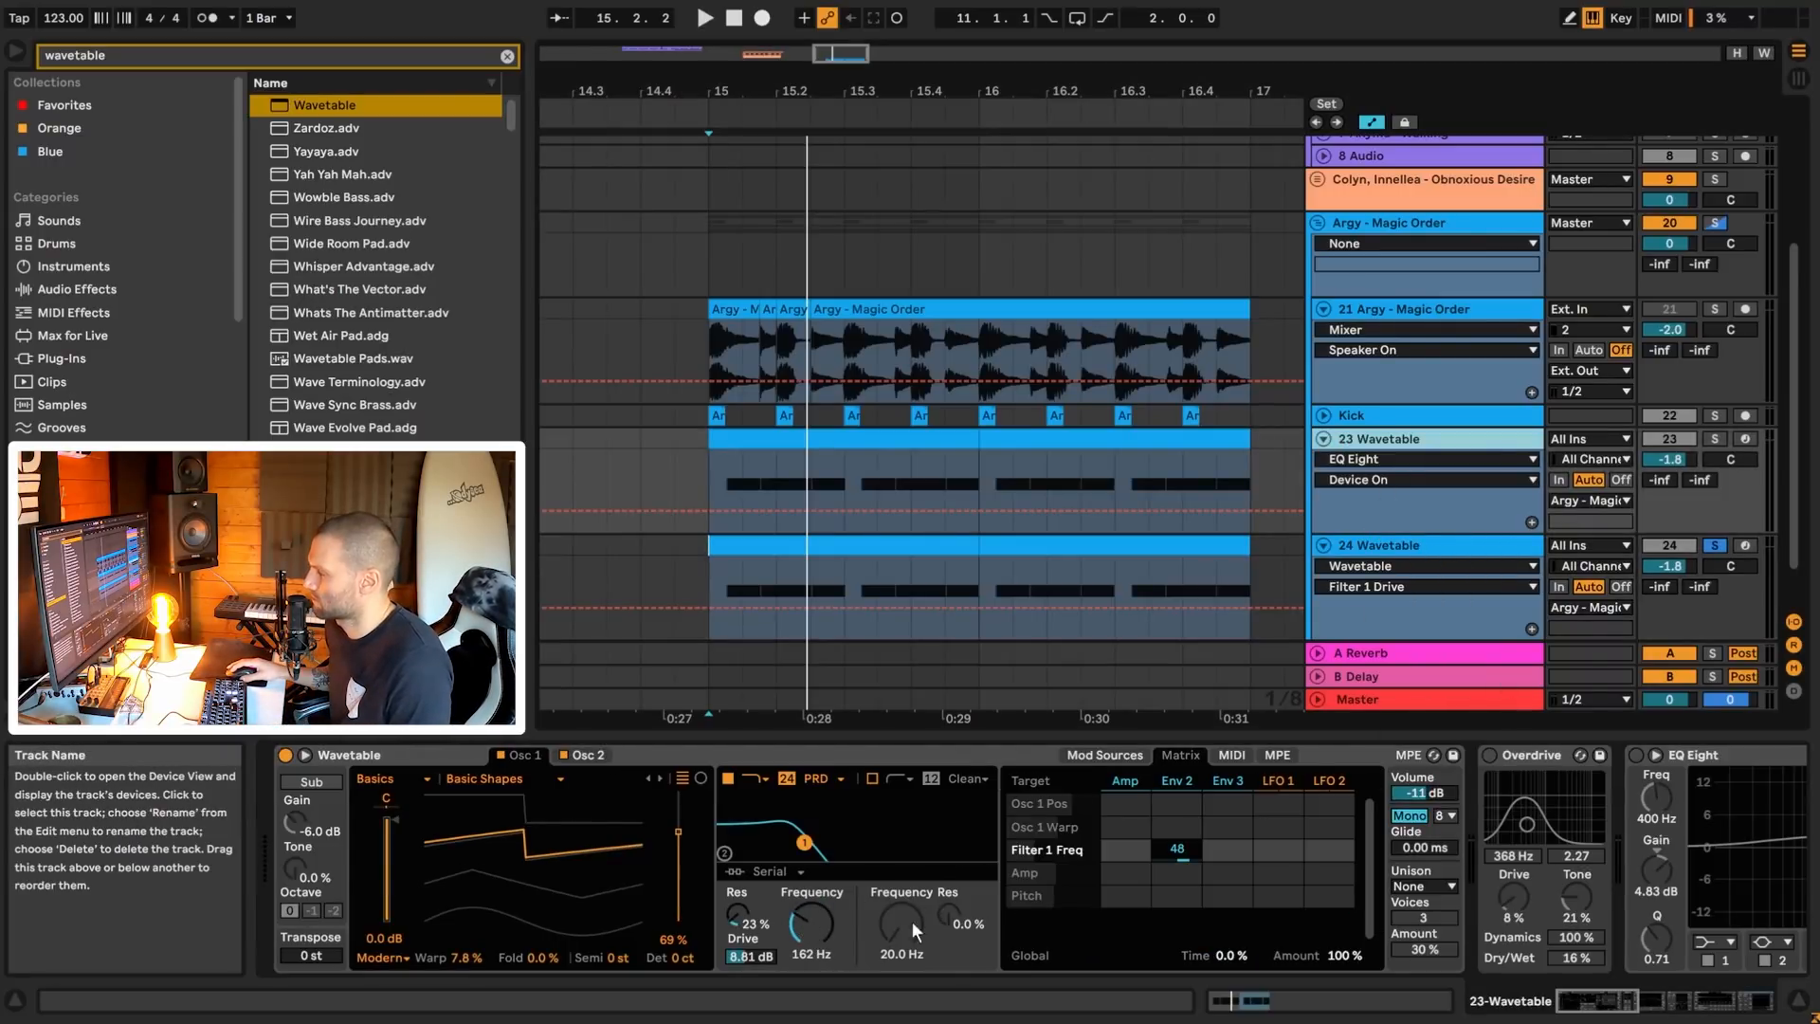
{"action": "left_click", "coordinate": [1402, 545]}
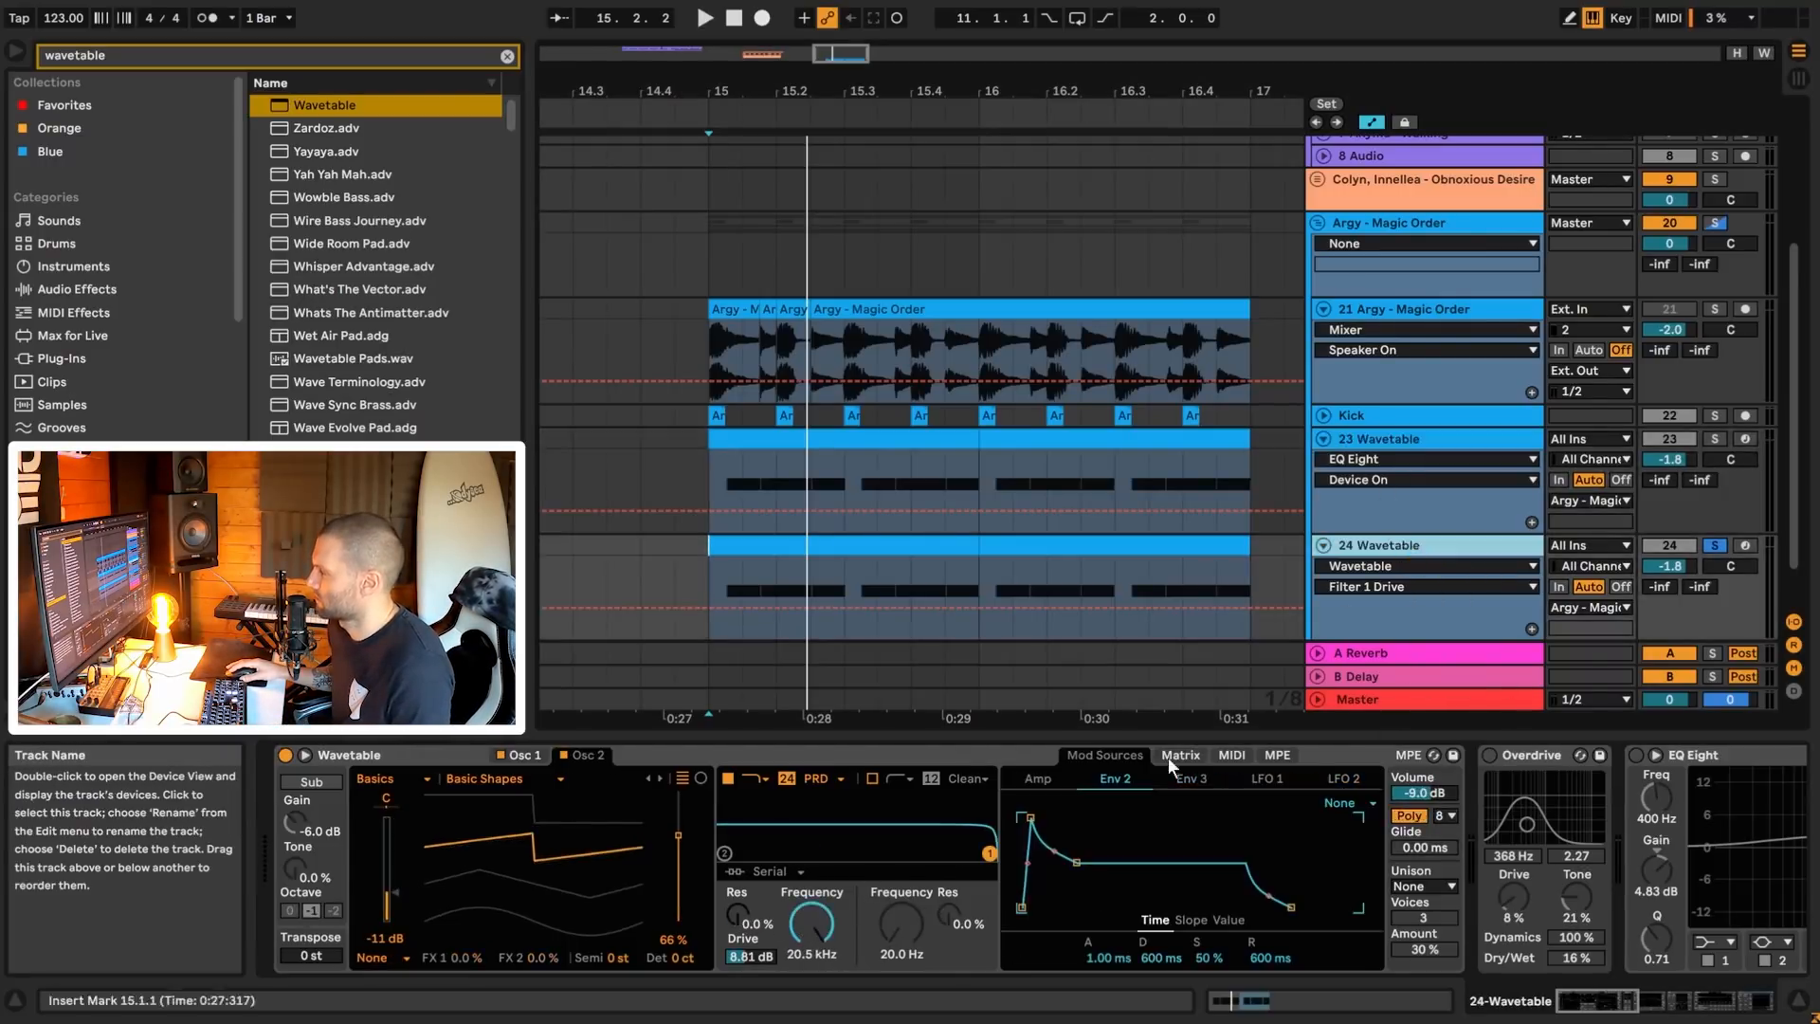
{"action": "left_click_drag", "start_coordinate": [810, 921], "coordinate": [826, 957]}
{"action": "left_click", "coordinate": [736, 913]}
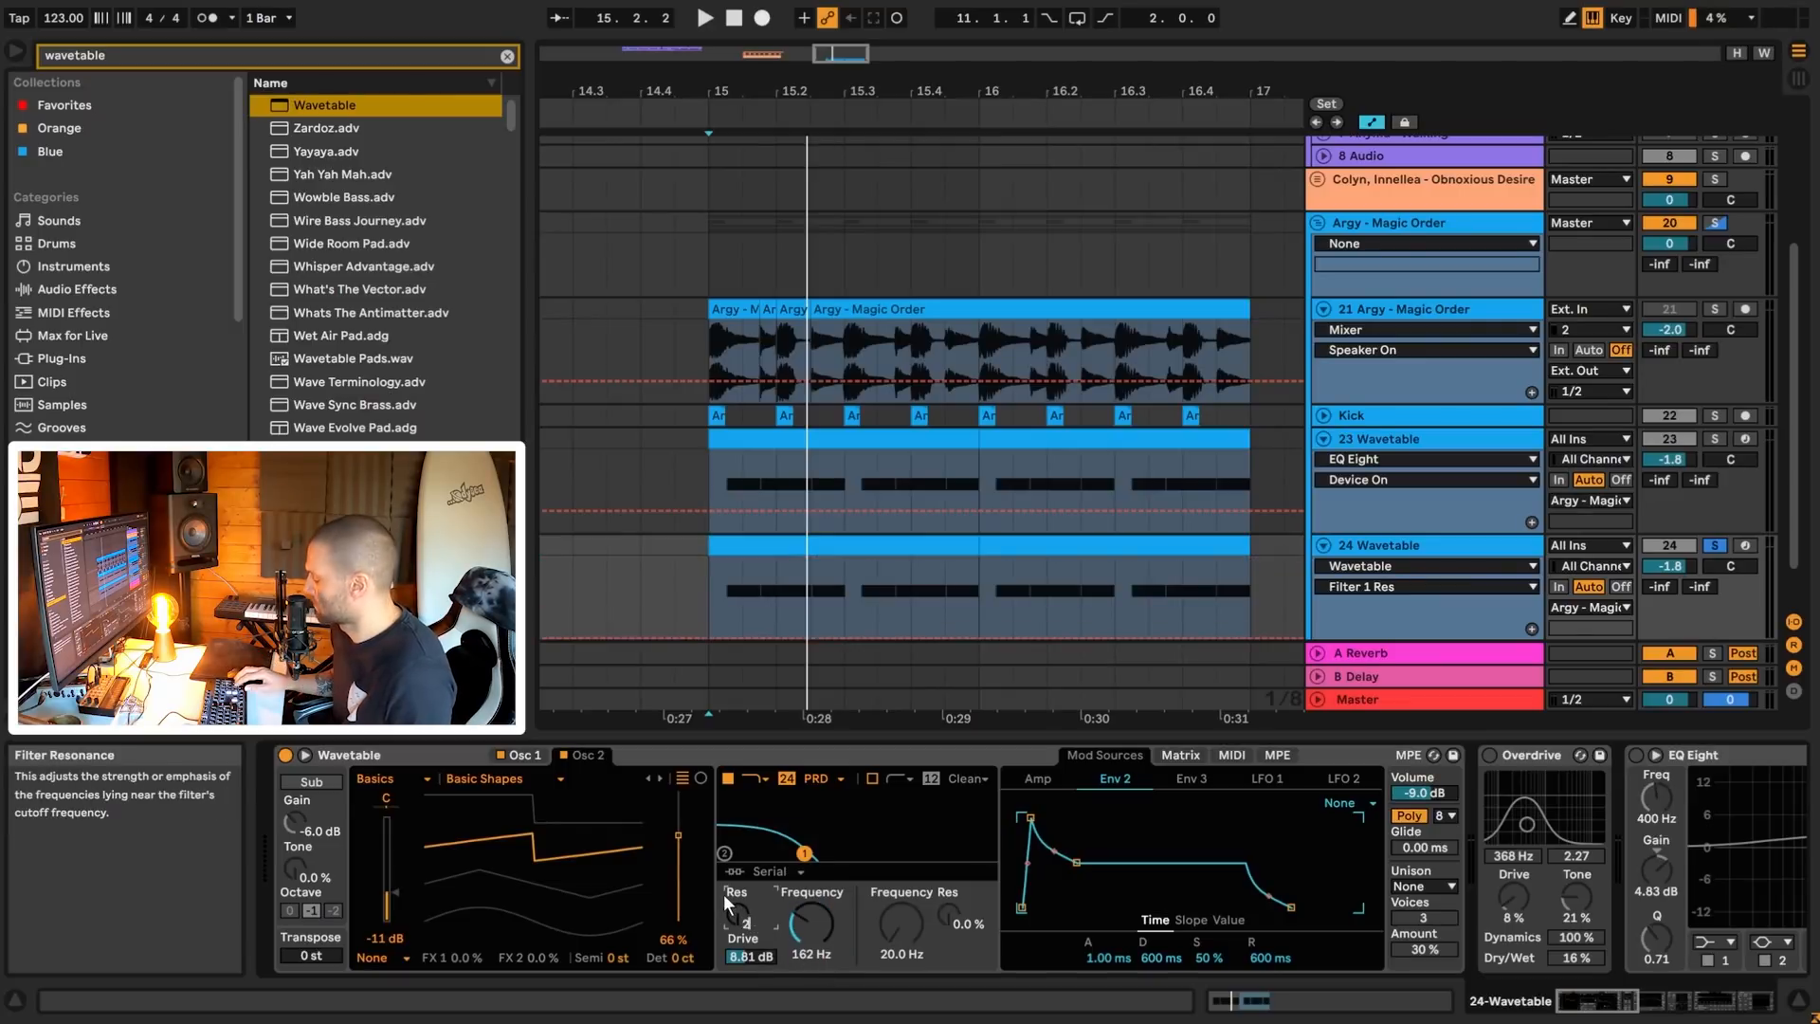
{"action": "key", "text": "Return"}
{"action": "key", "text": "space"}
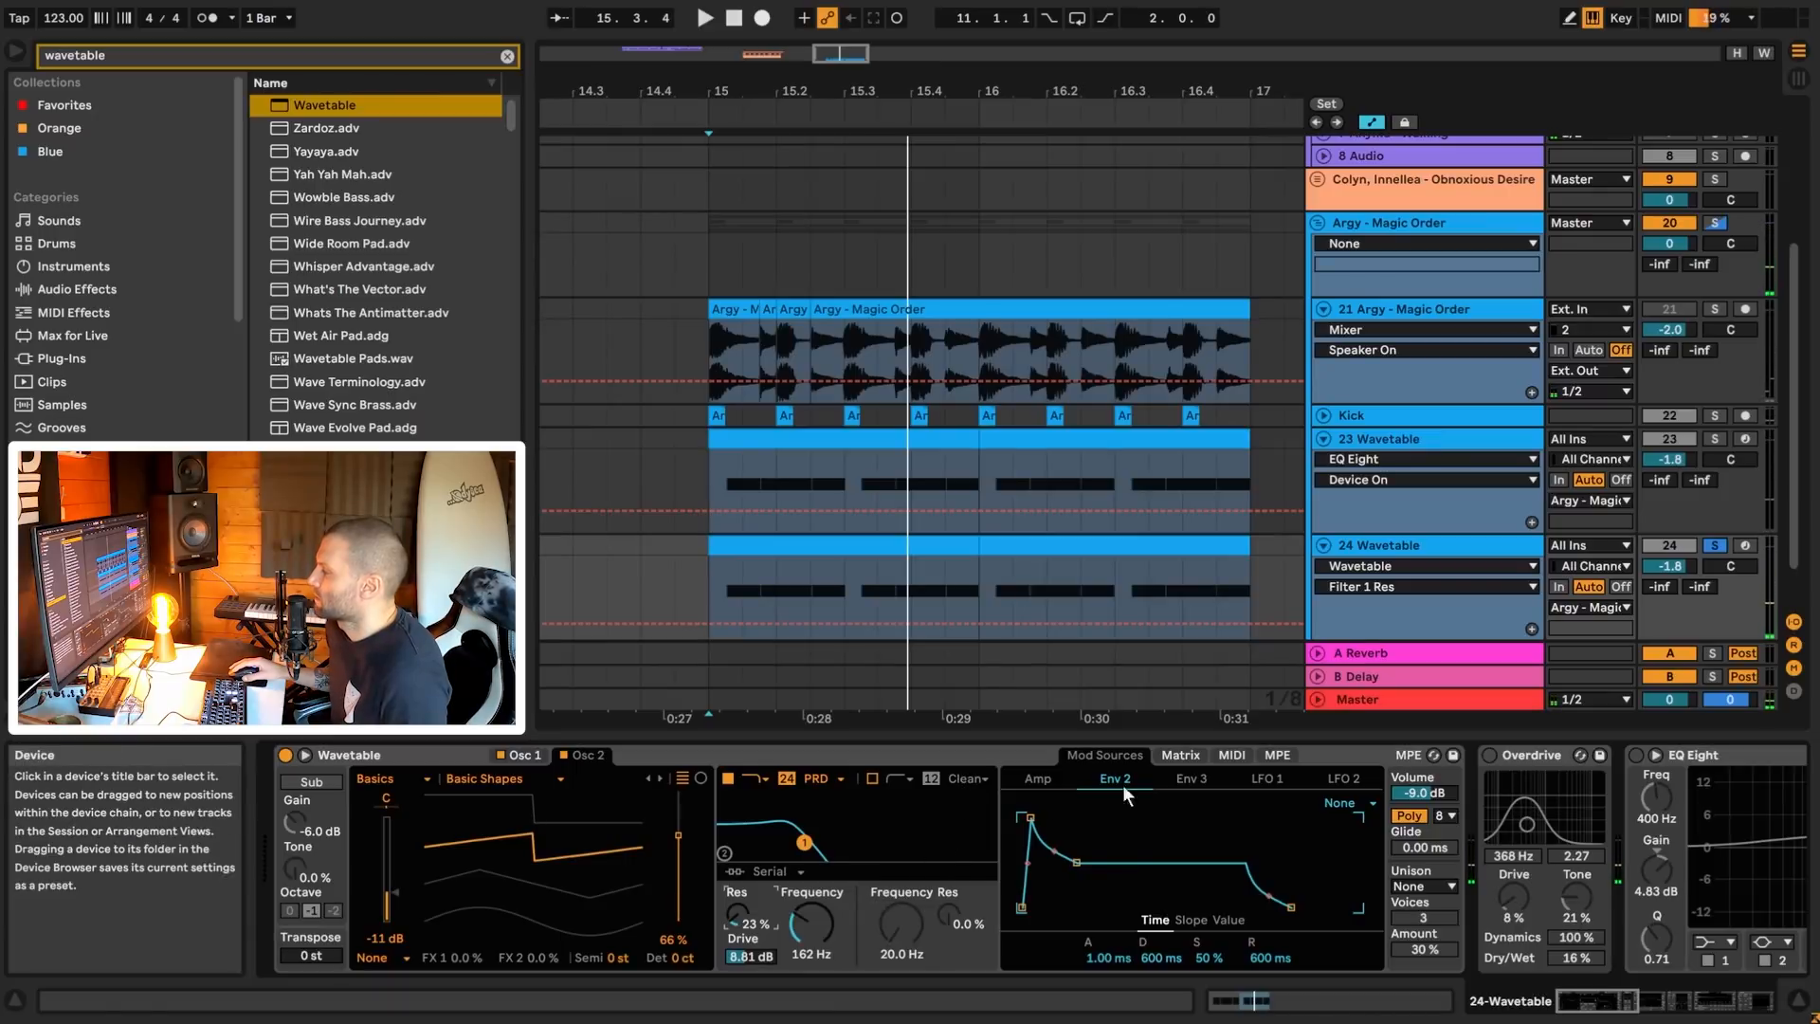
- Match track 24's Env 2 to track 23 with a decay of 150 ms and a sustain of 23%
{"action": "left_click", "coordinate": [1419, 438]}
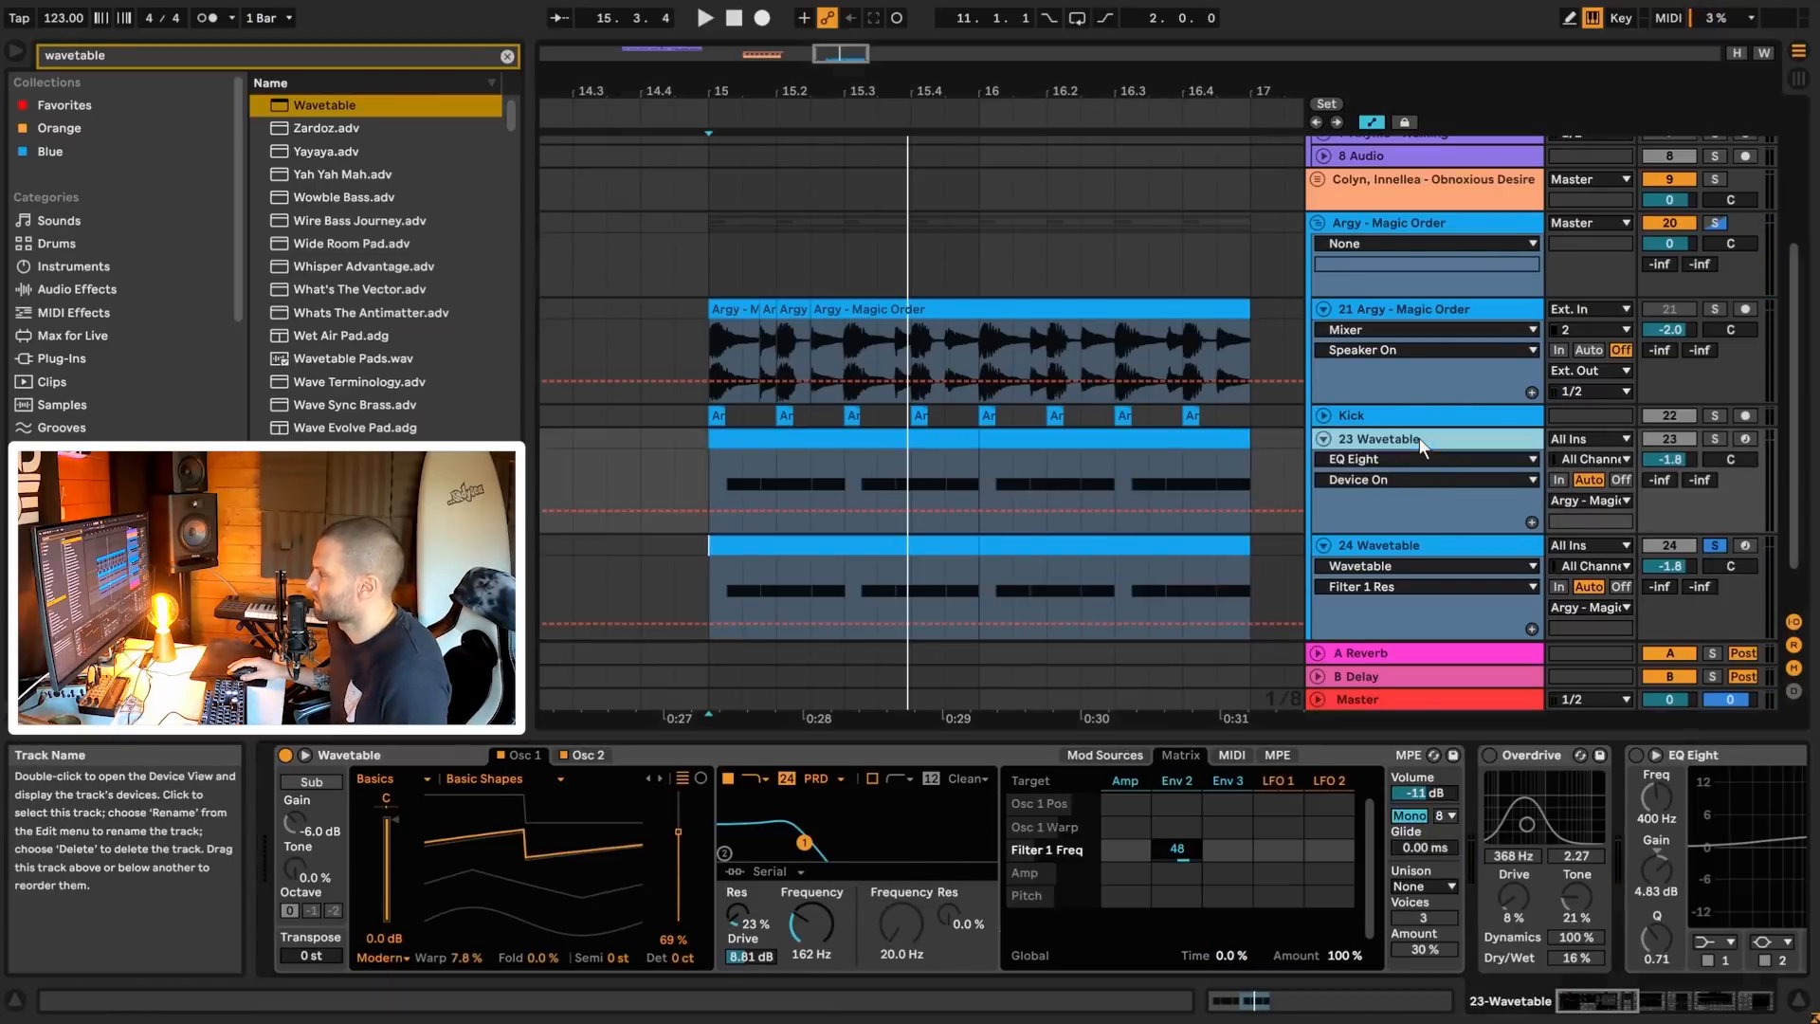
{"action": "left_click", "coordinate": [1175, 778]}
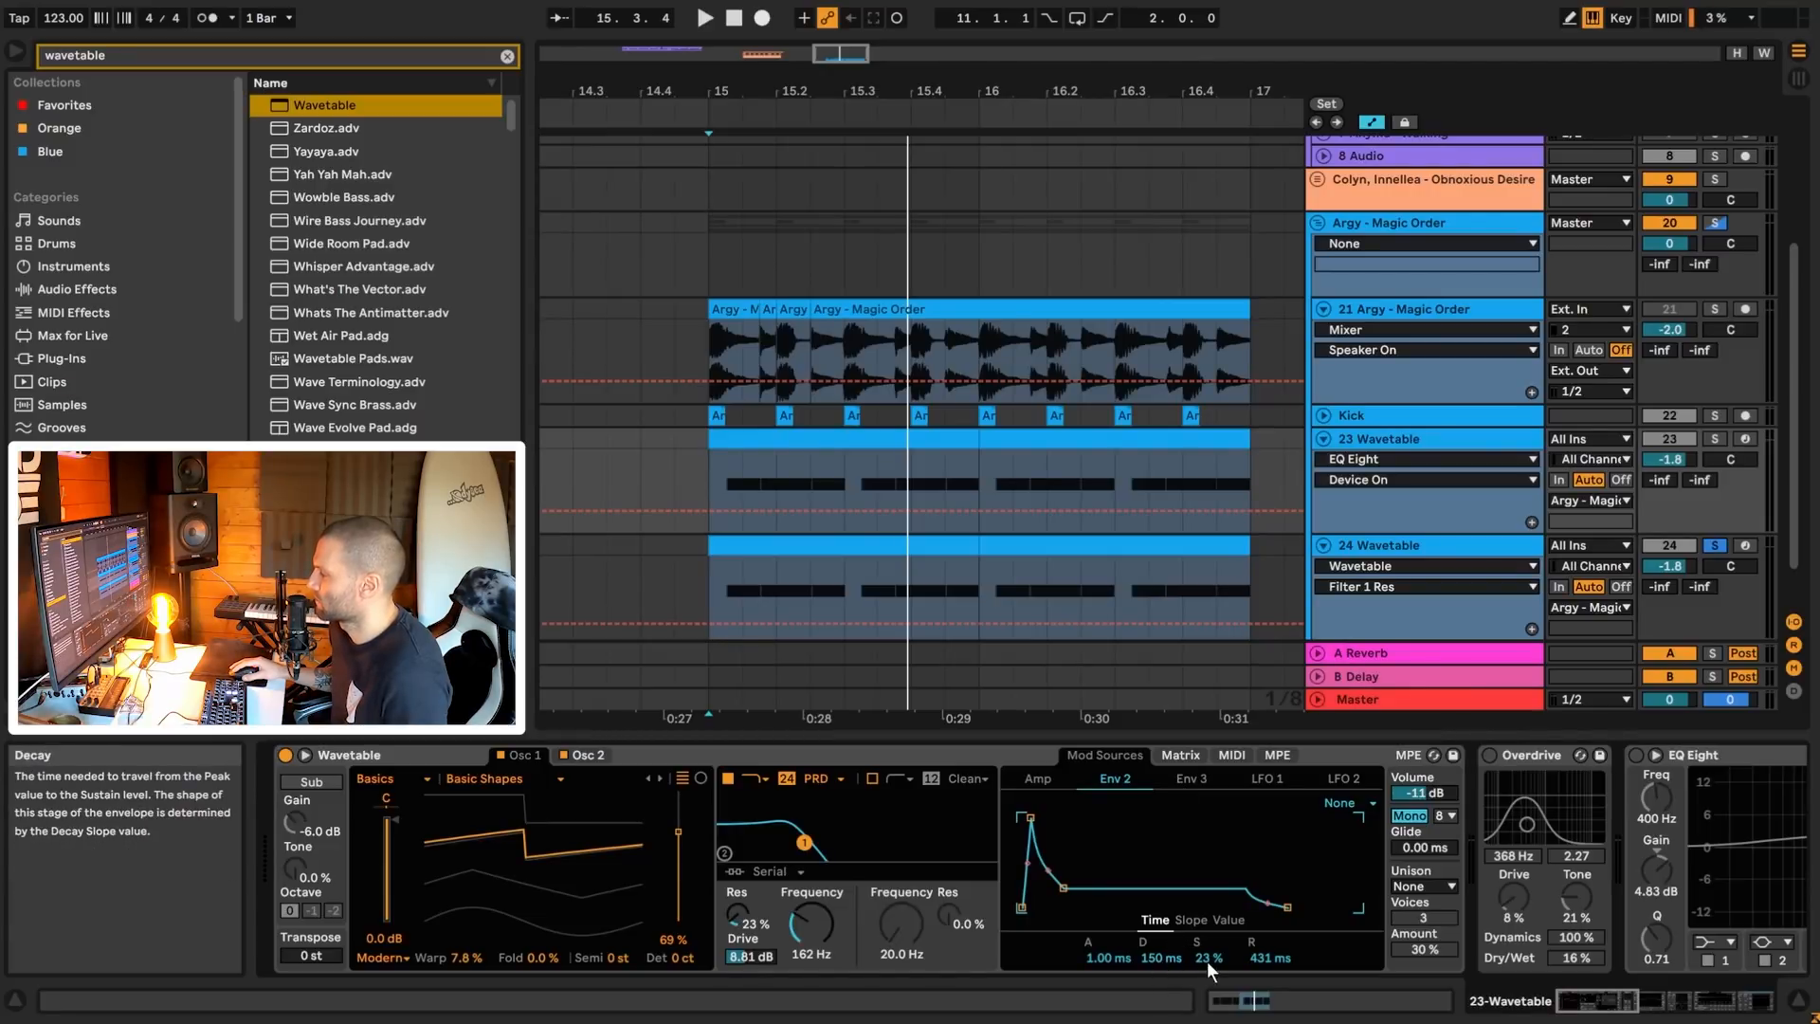
{"action": "left_click", "coordinate": [1402, 544]}
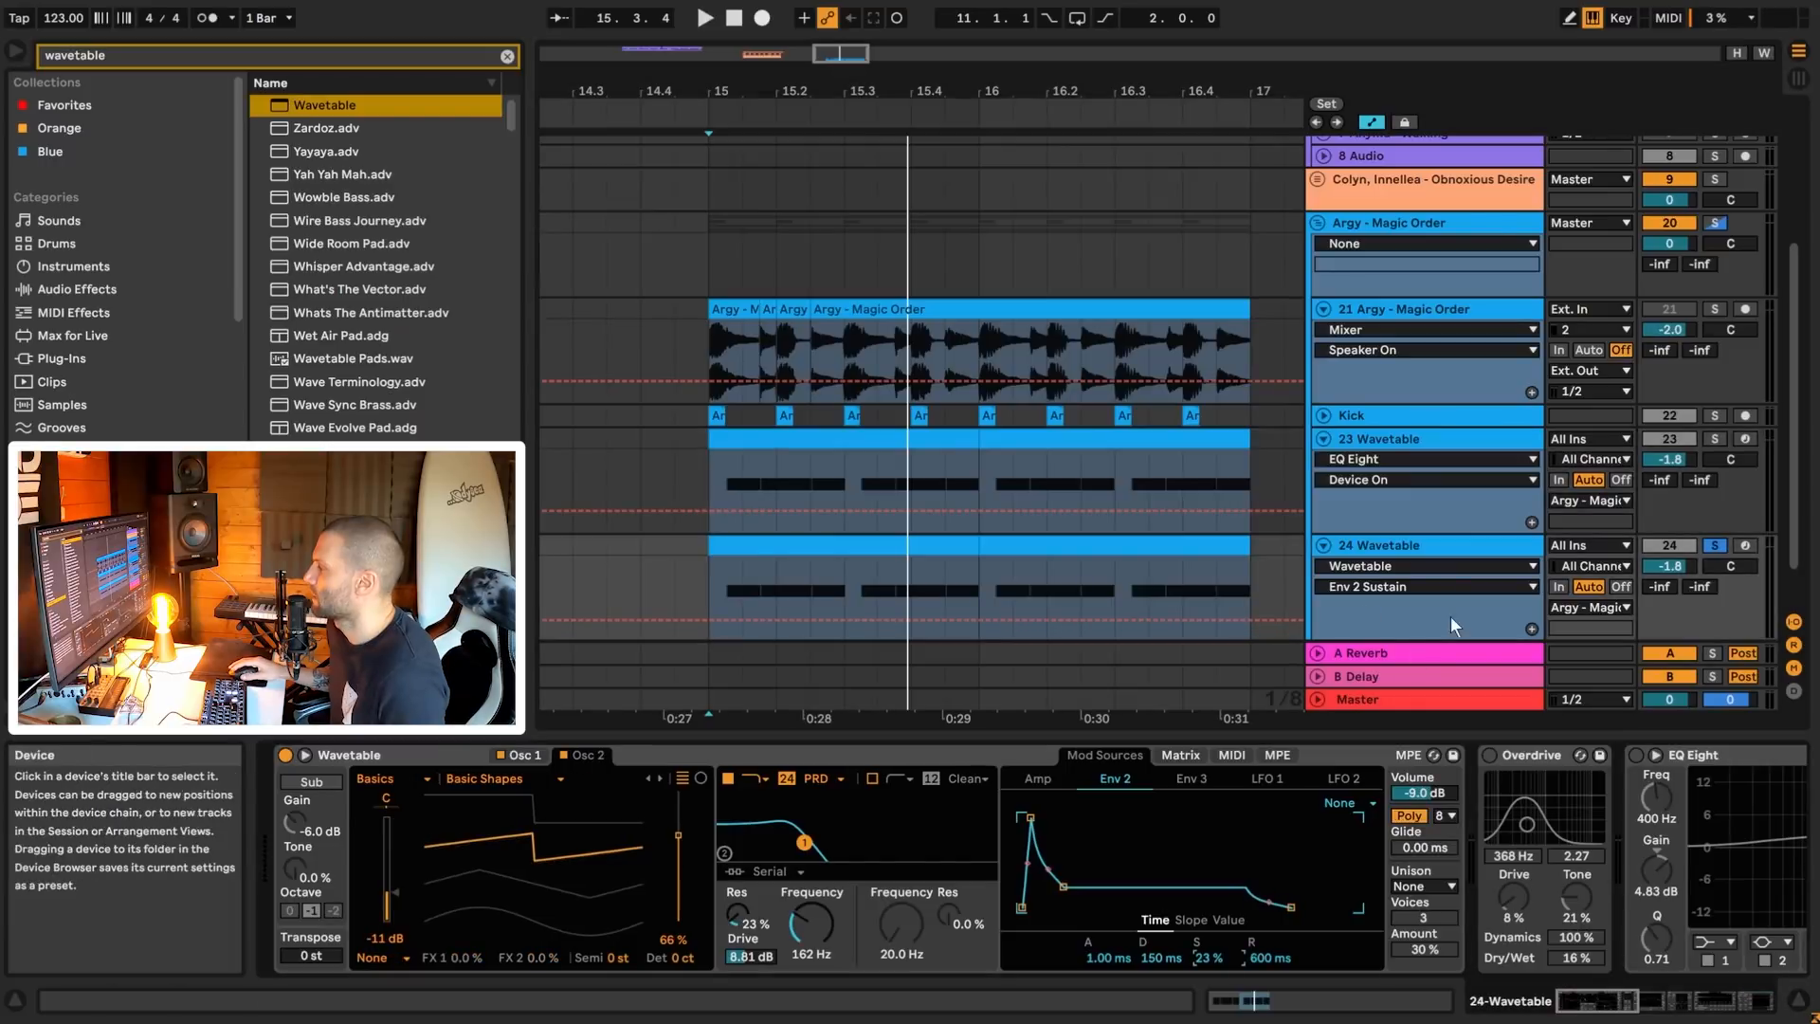
- Modulate Filter 1 Freq on track 24 with Env 2 by an amount of 48, and play the loop
{"action": "left_click", "coordinate": [1391, 436]}
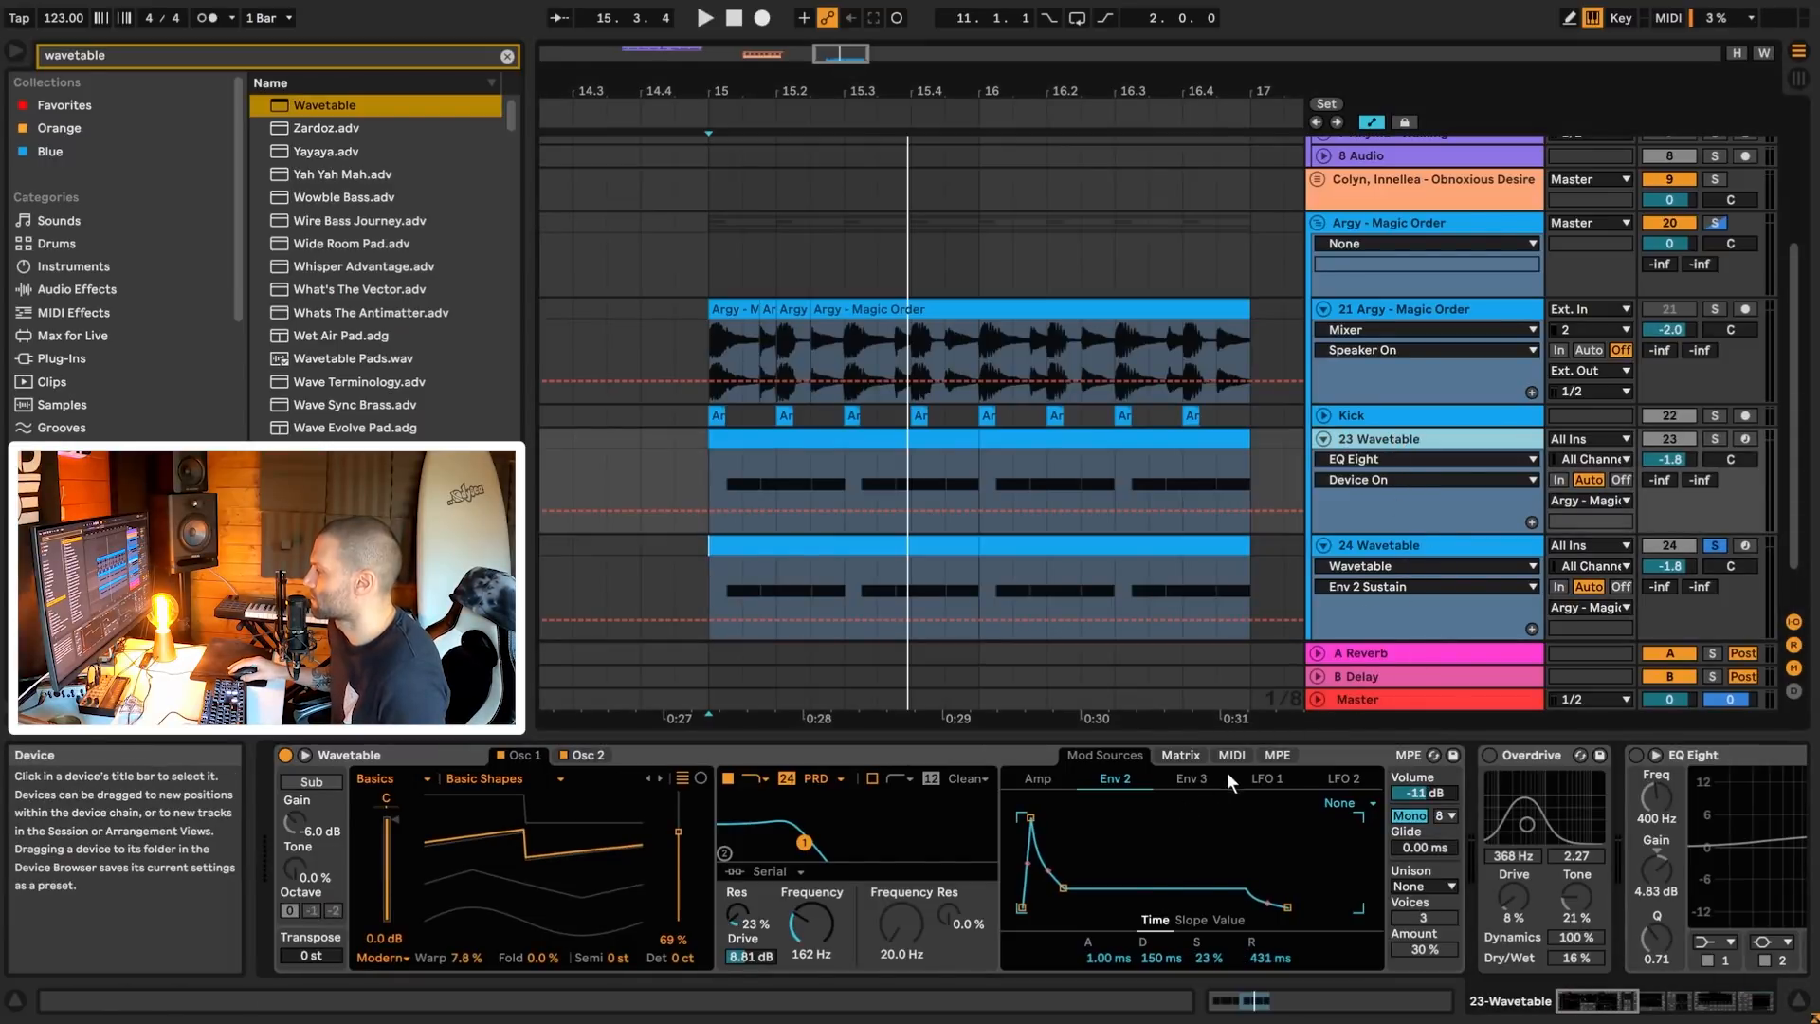
{"action": "left_click", "coordinate": [1175, 754]}
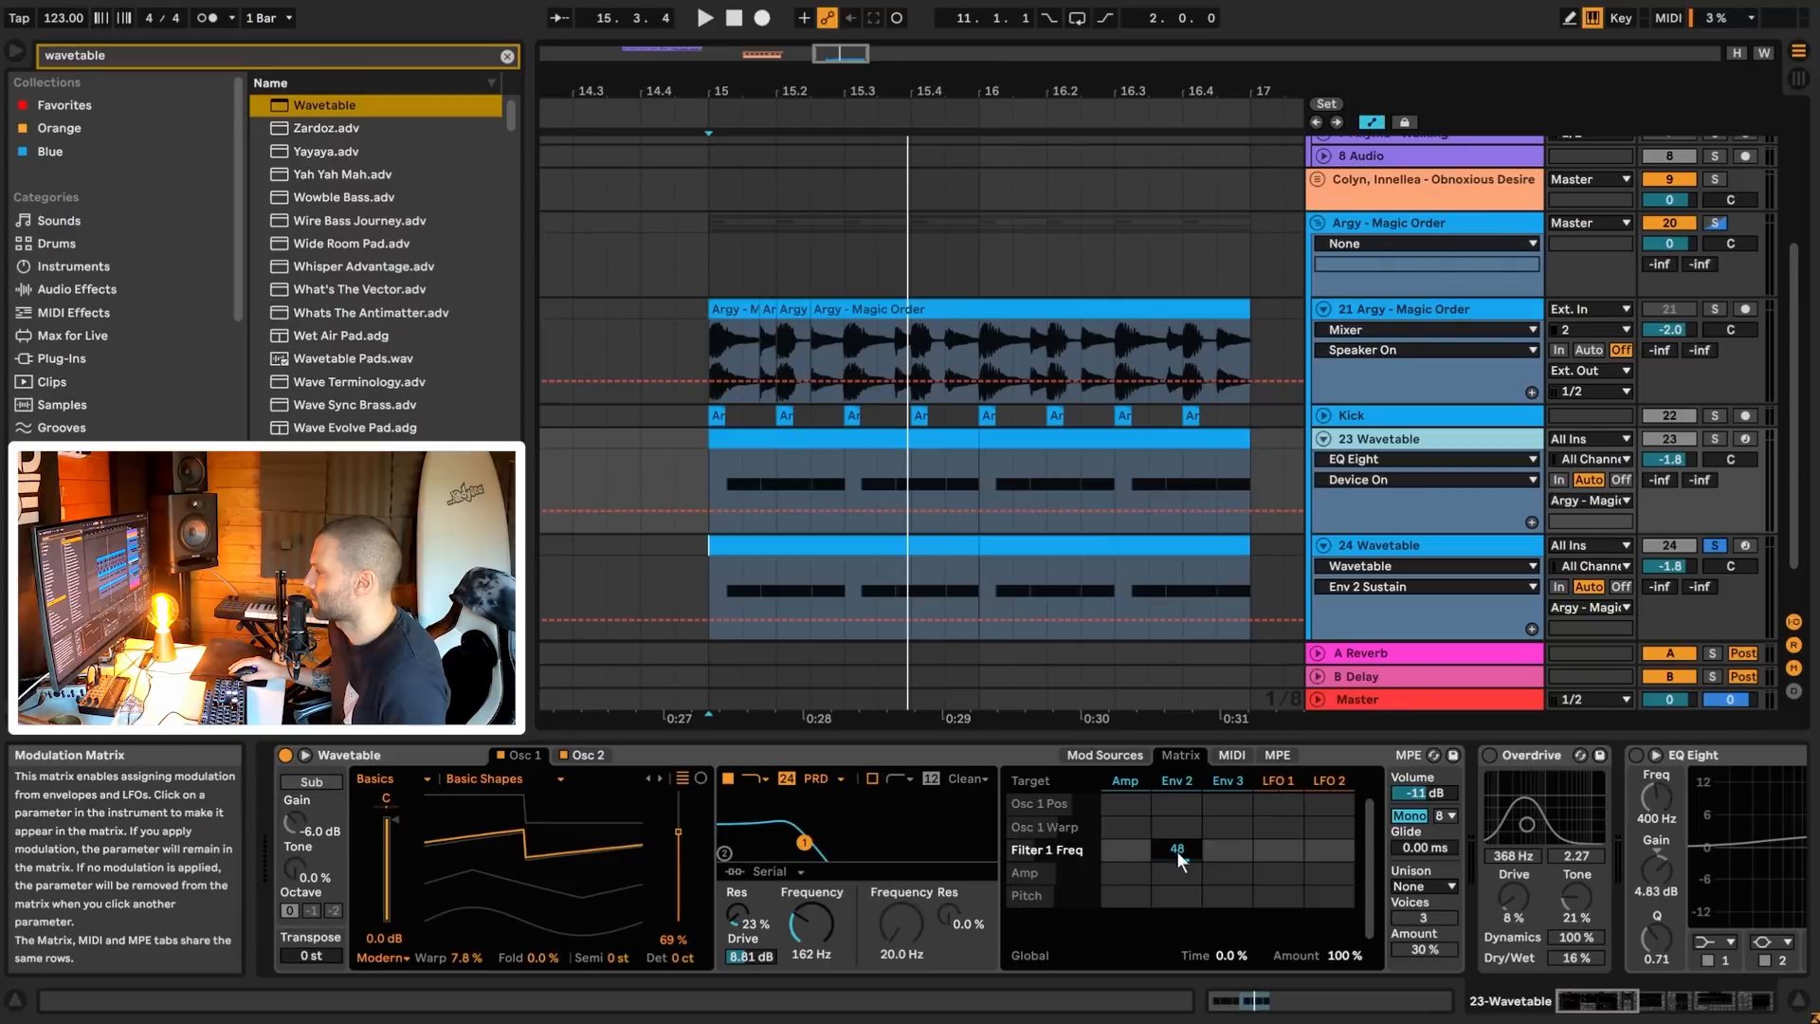
{"action": "left_click", "coordinate": [1414, 540]}
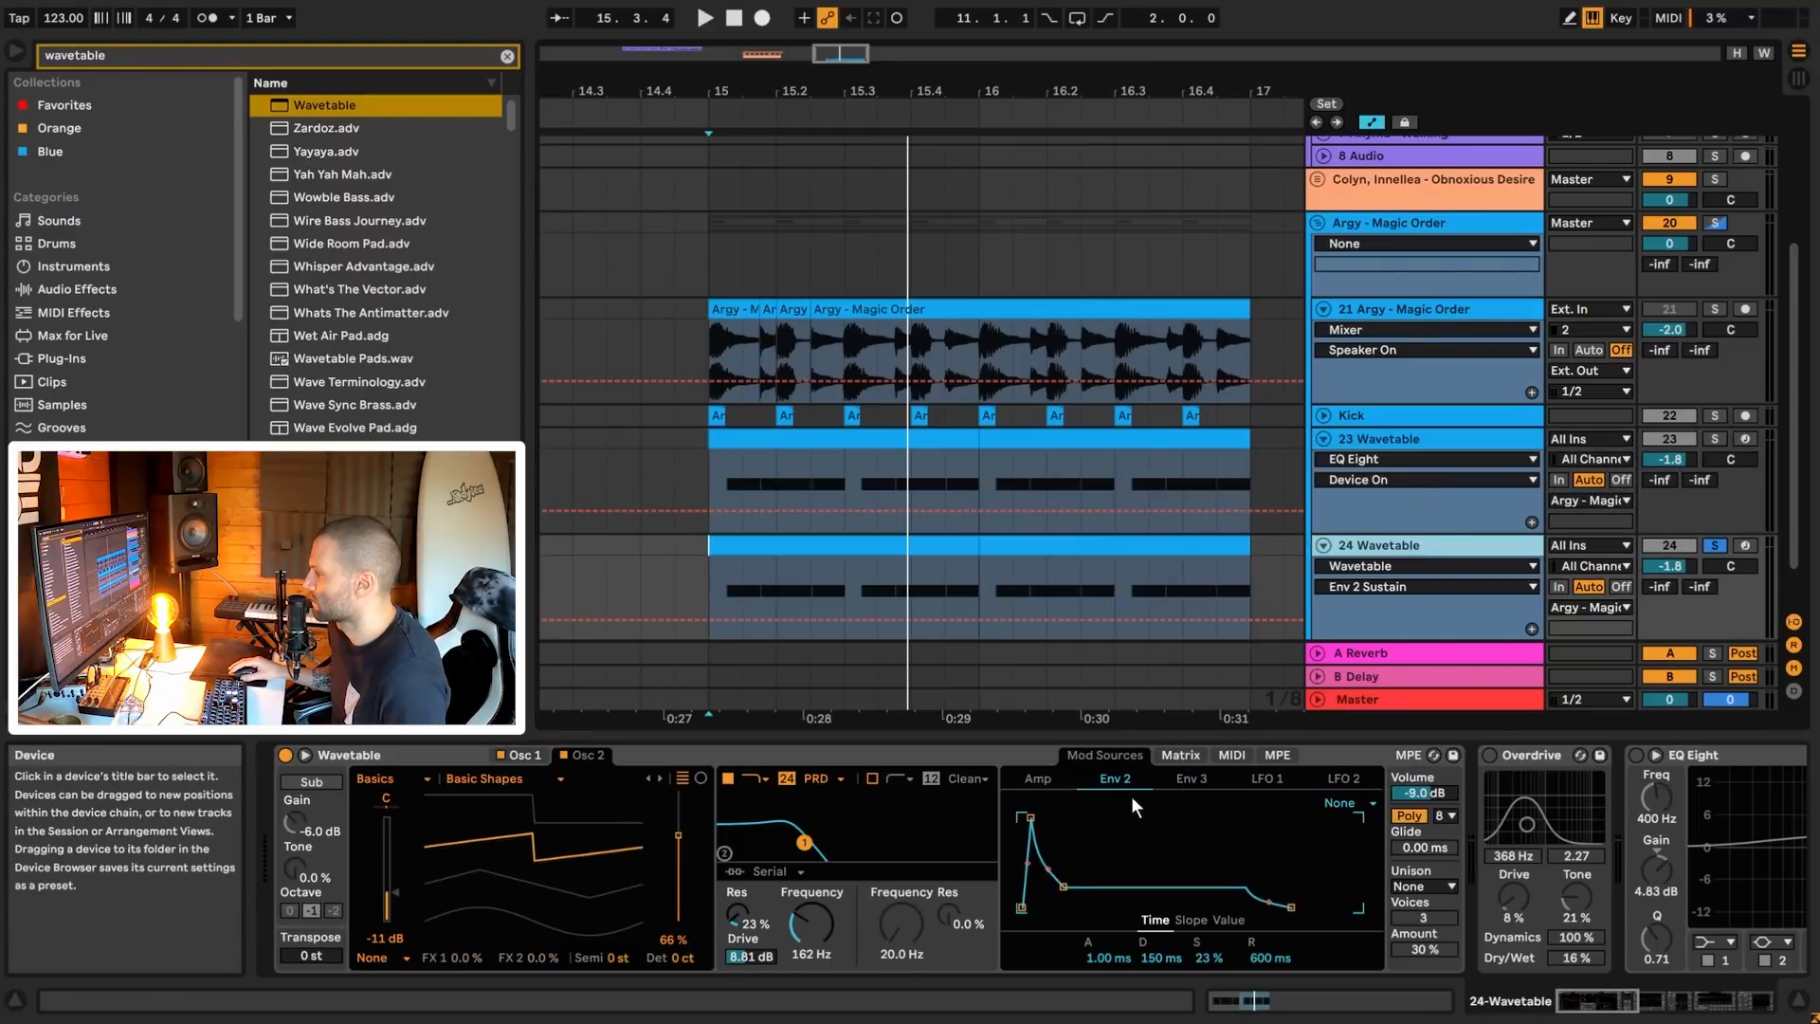
{"action": "left_click", "coordinate": [1185, 757]}
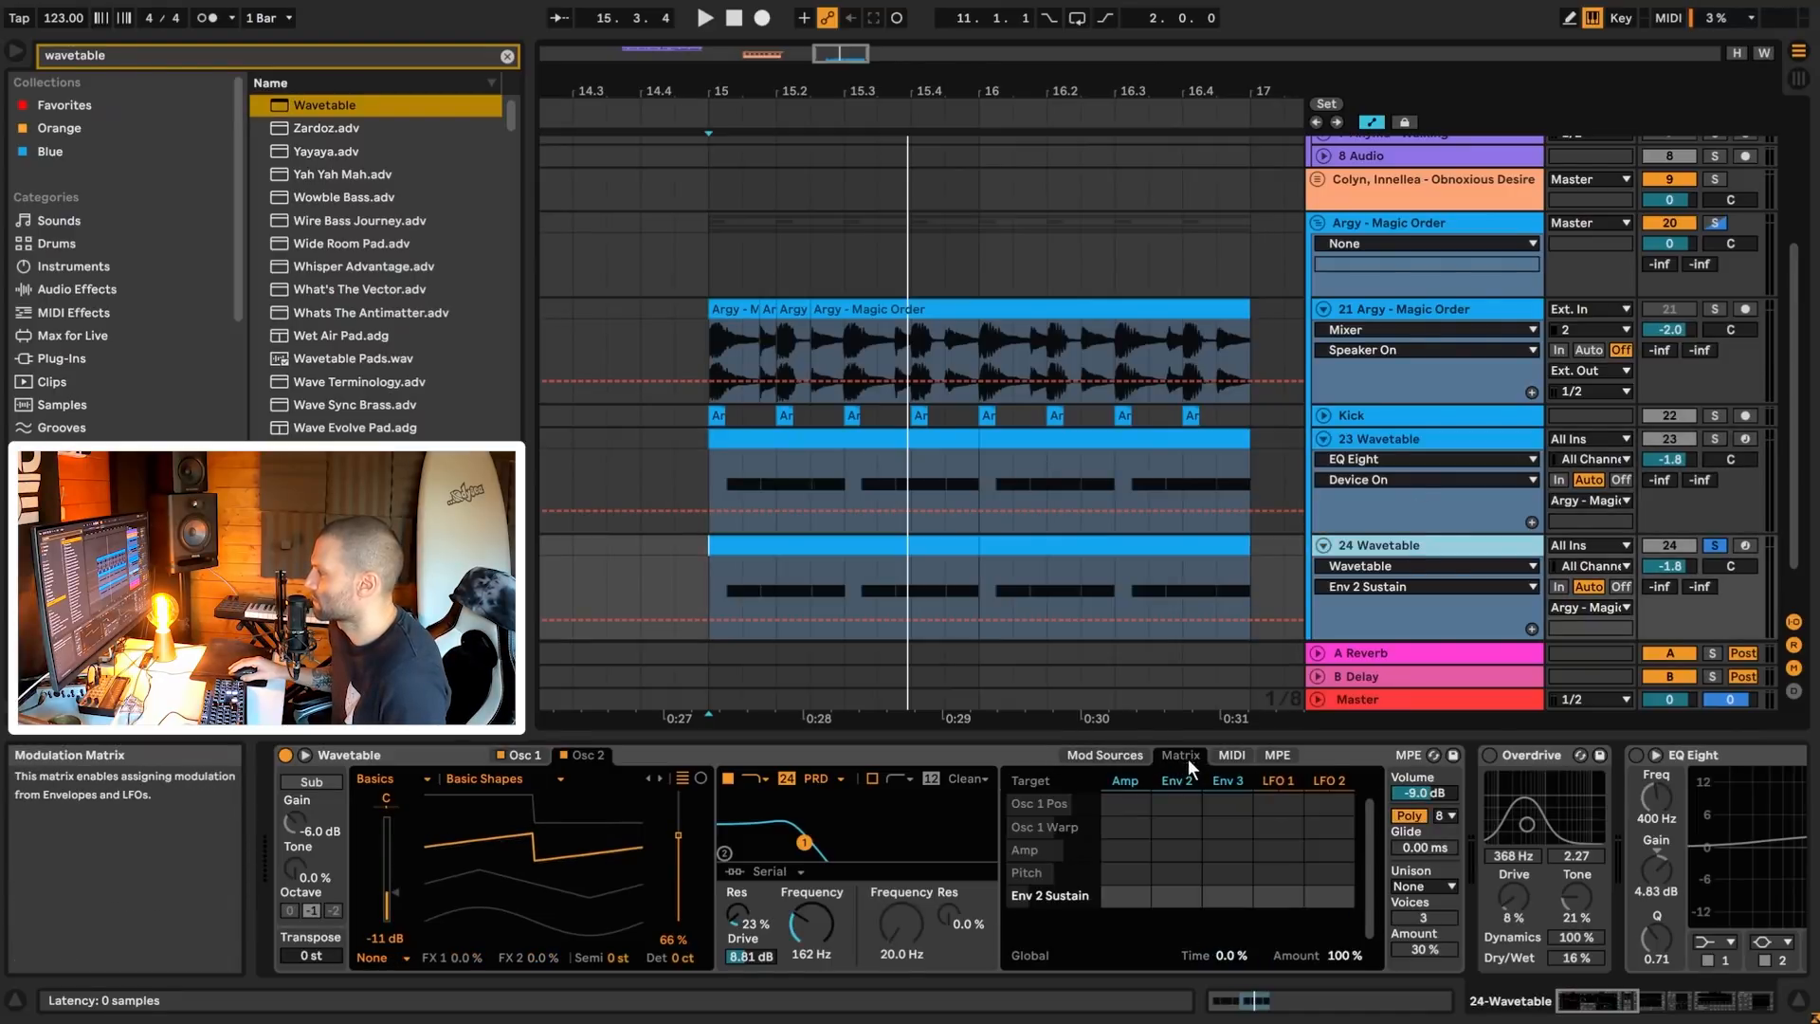
{"action": "left_click", "coordinate": [811, 926]}
{"action": "left_click", "coordinate": [1179, 896]}
{"action": "left_click_drag", "start_coordinate": [1179, 896], "coordinate": [1179, 858]}
{"action": "key", "text": "space"}
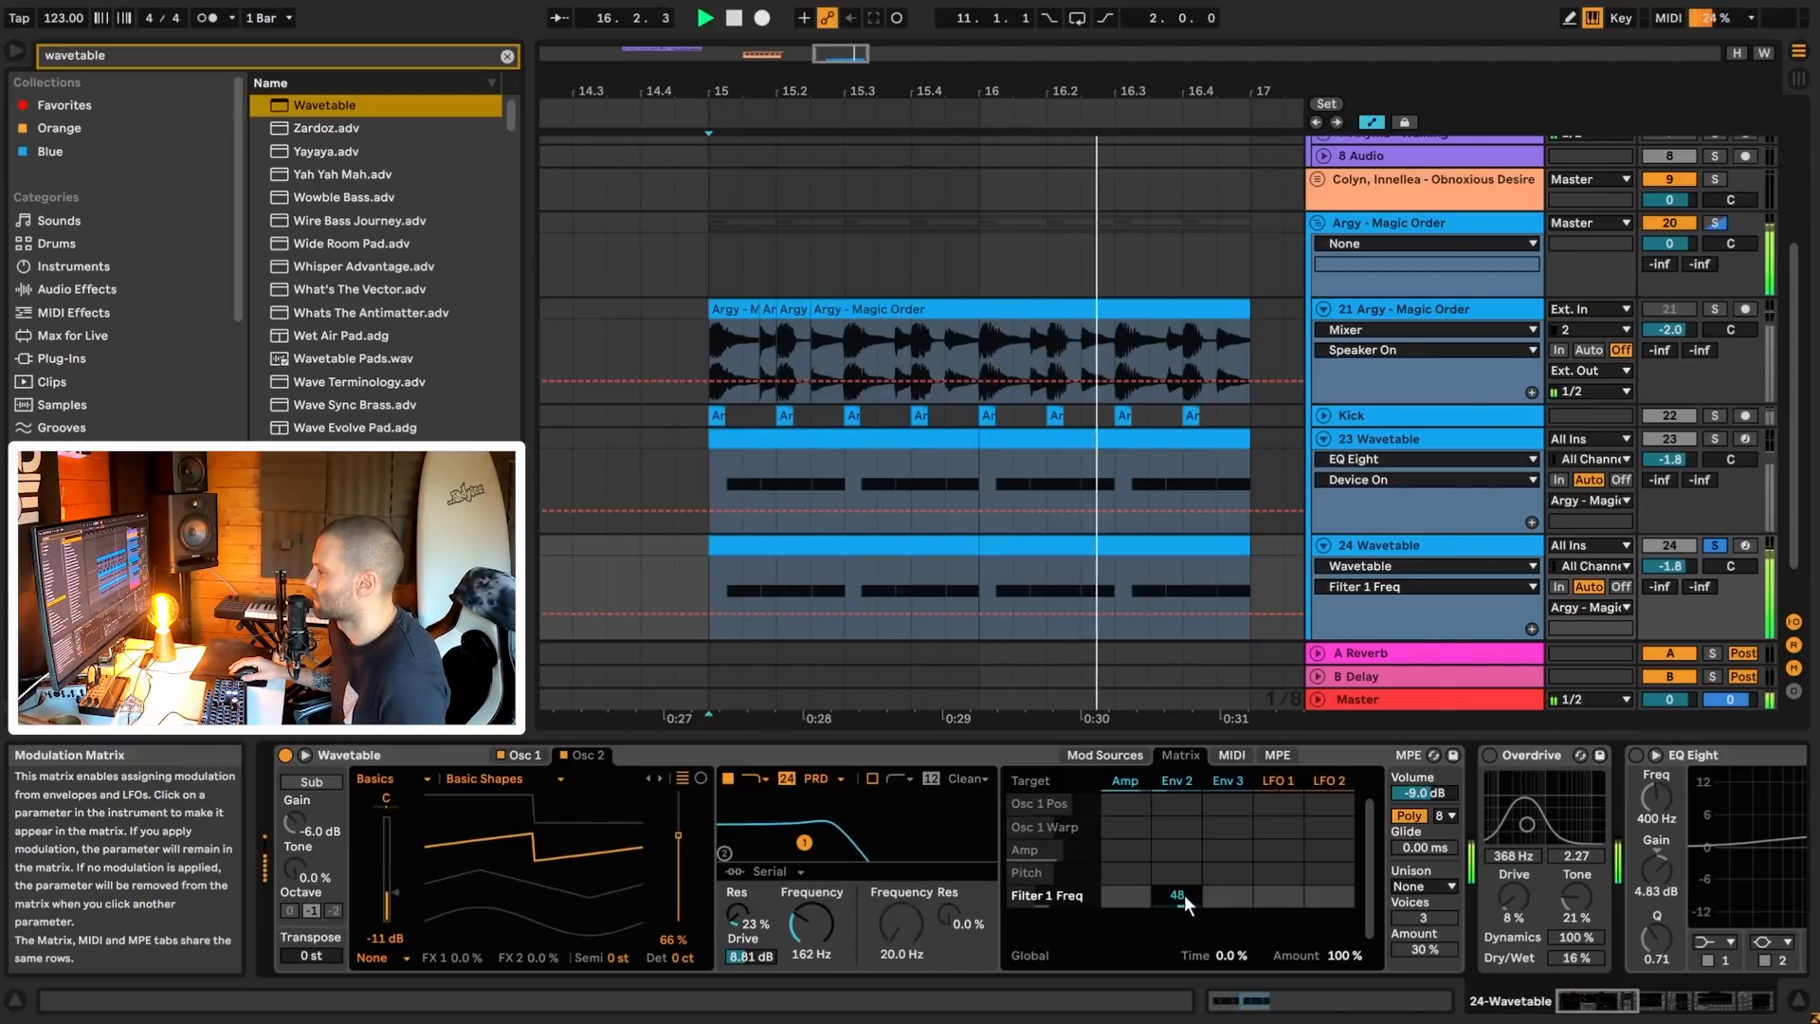
{"action": "key", "text": "space"}
- Switch track 24's Wavetable to Mono, lower its volume to -11 dB, and play it
{"action": "left_click", "coordinate": [1379, 439]}
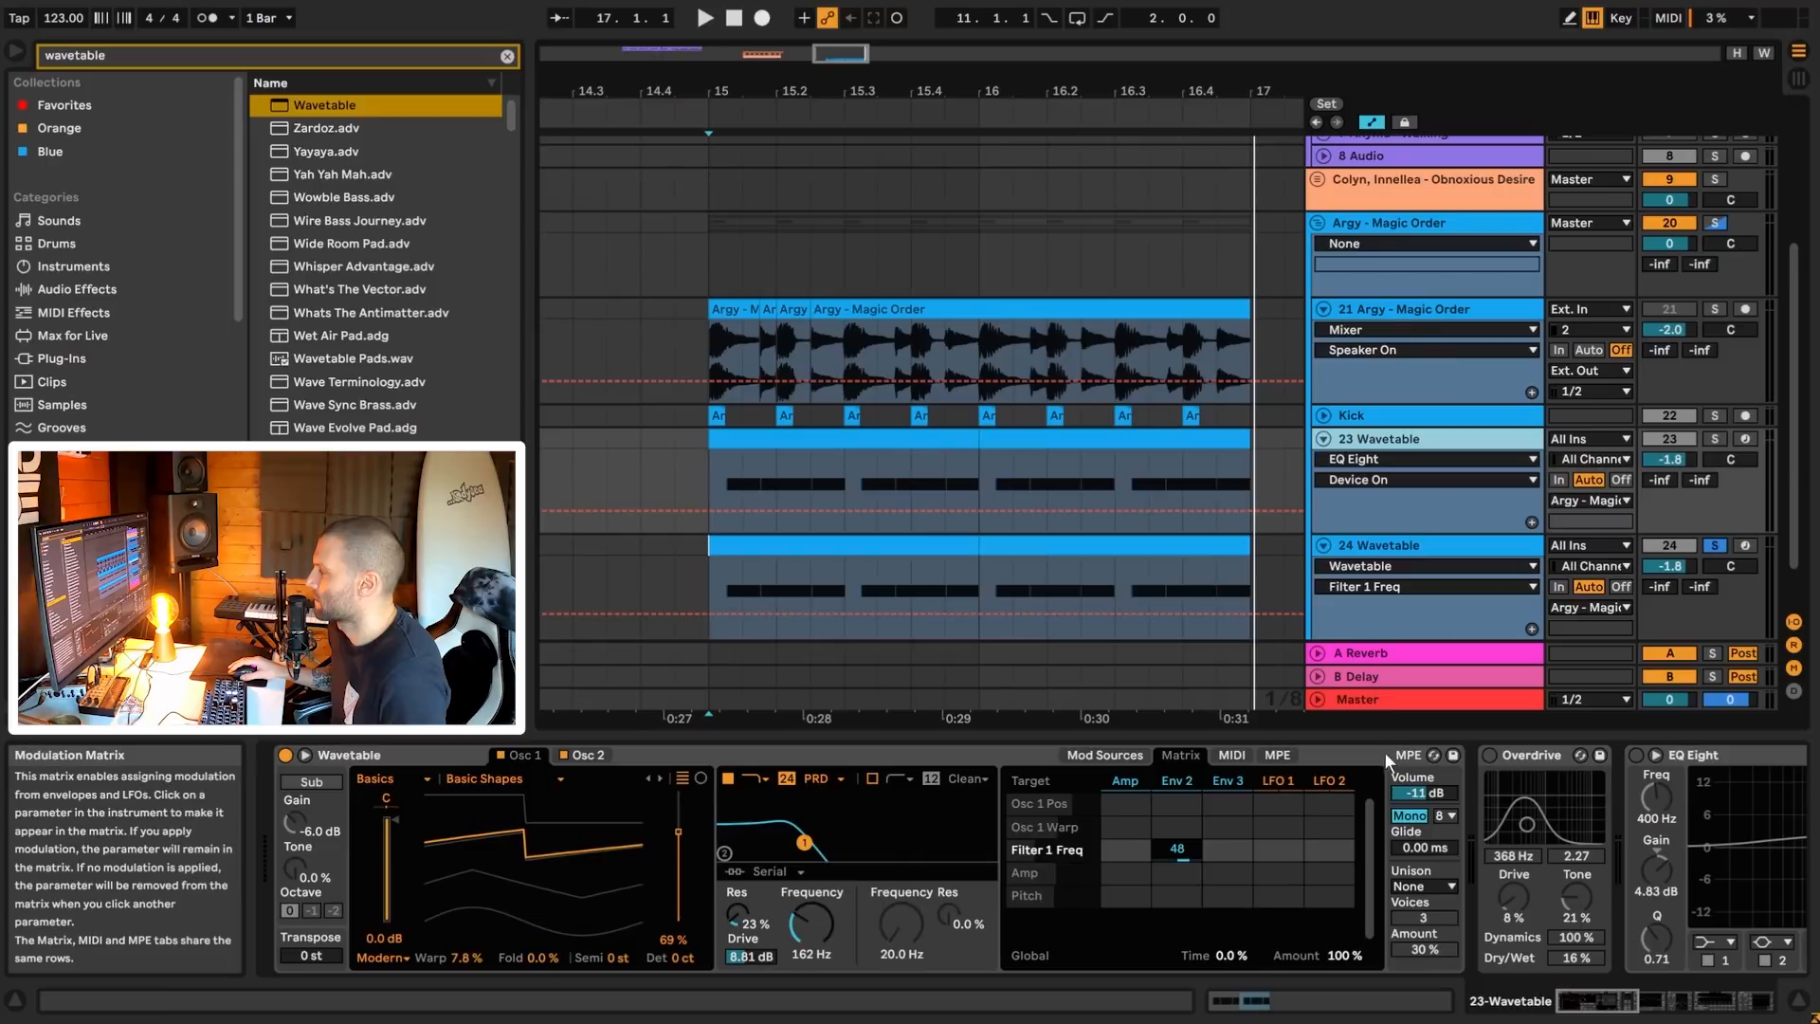
{"action": "left_click", "coordinate": [1423, 559]}
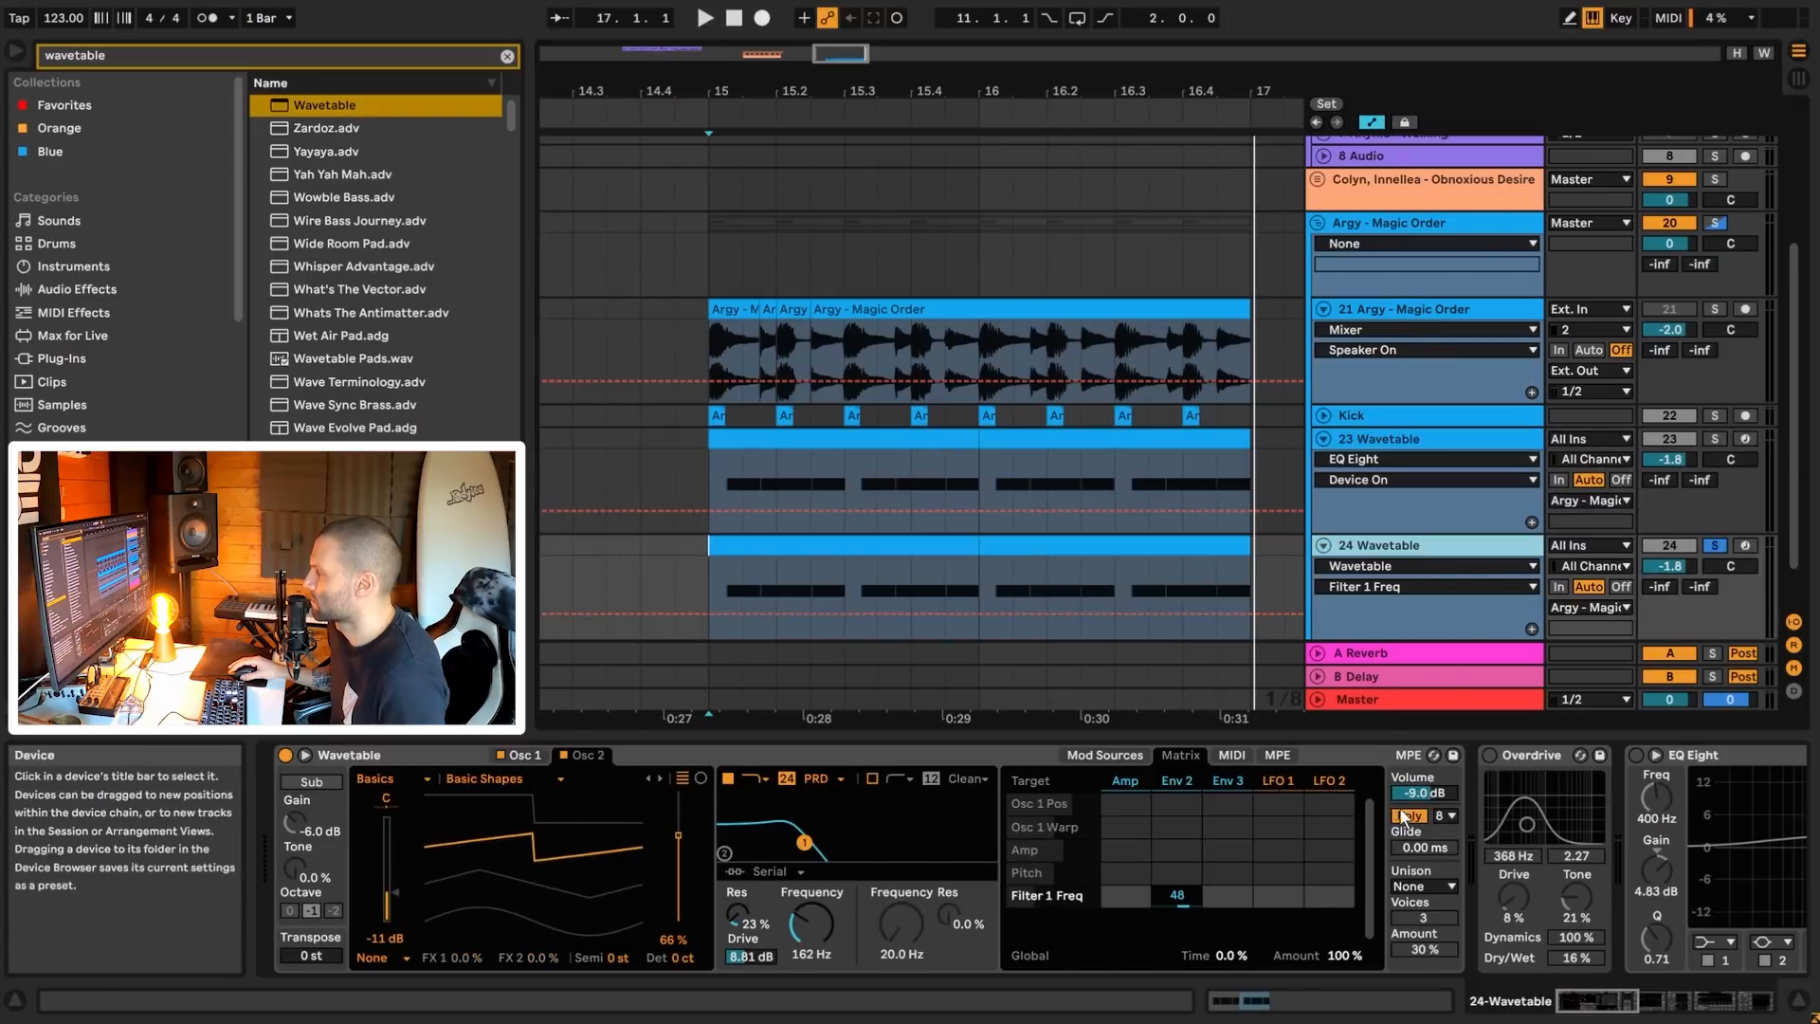
{"action": "left_click", "coordinate": [1379, 439]}
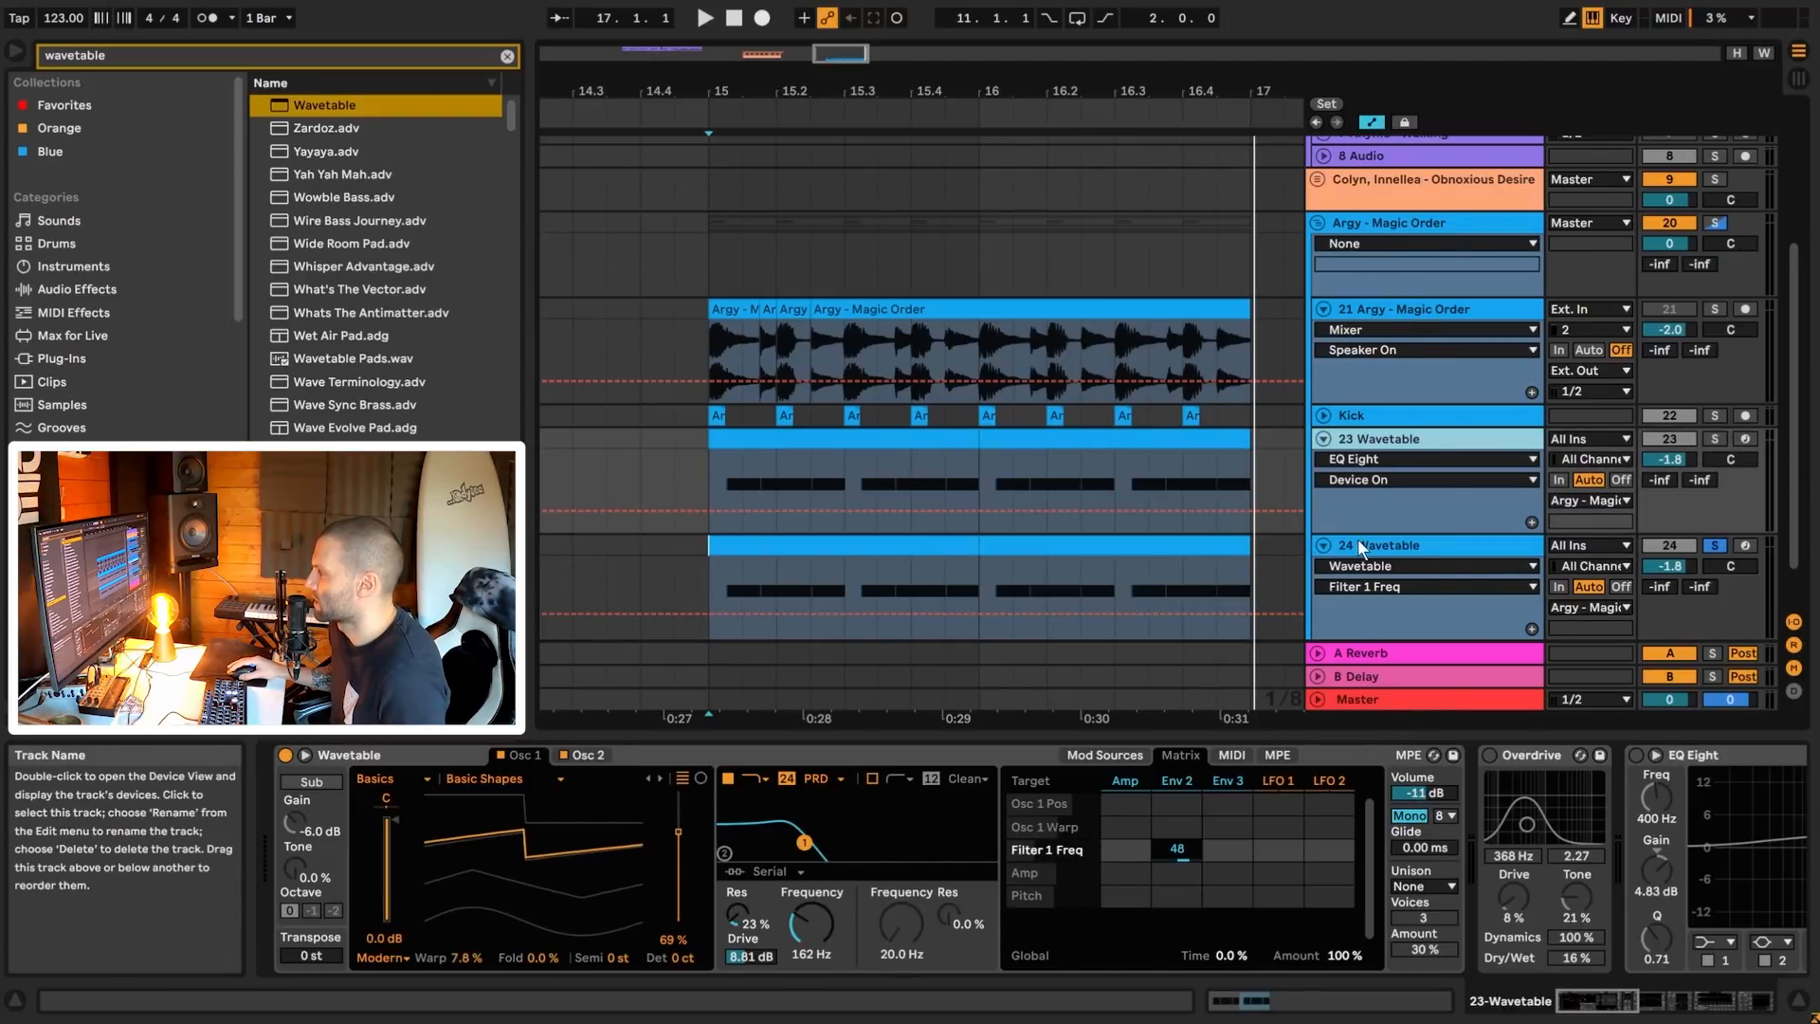
{"action": "left_click", "coordinate": [1358, 545]}
{"action": "left_click", "coordinate": [1431, 792]}
{"action": "key", "text": "space"}
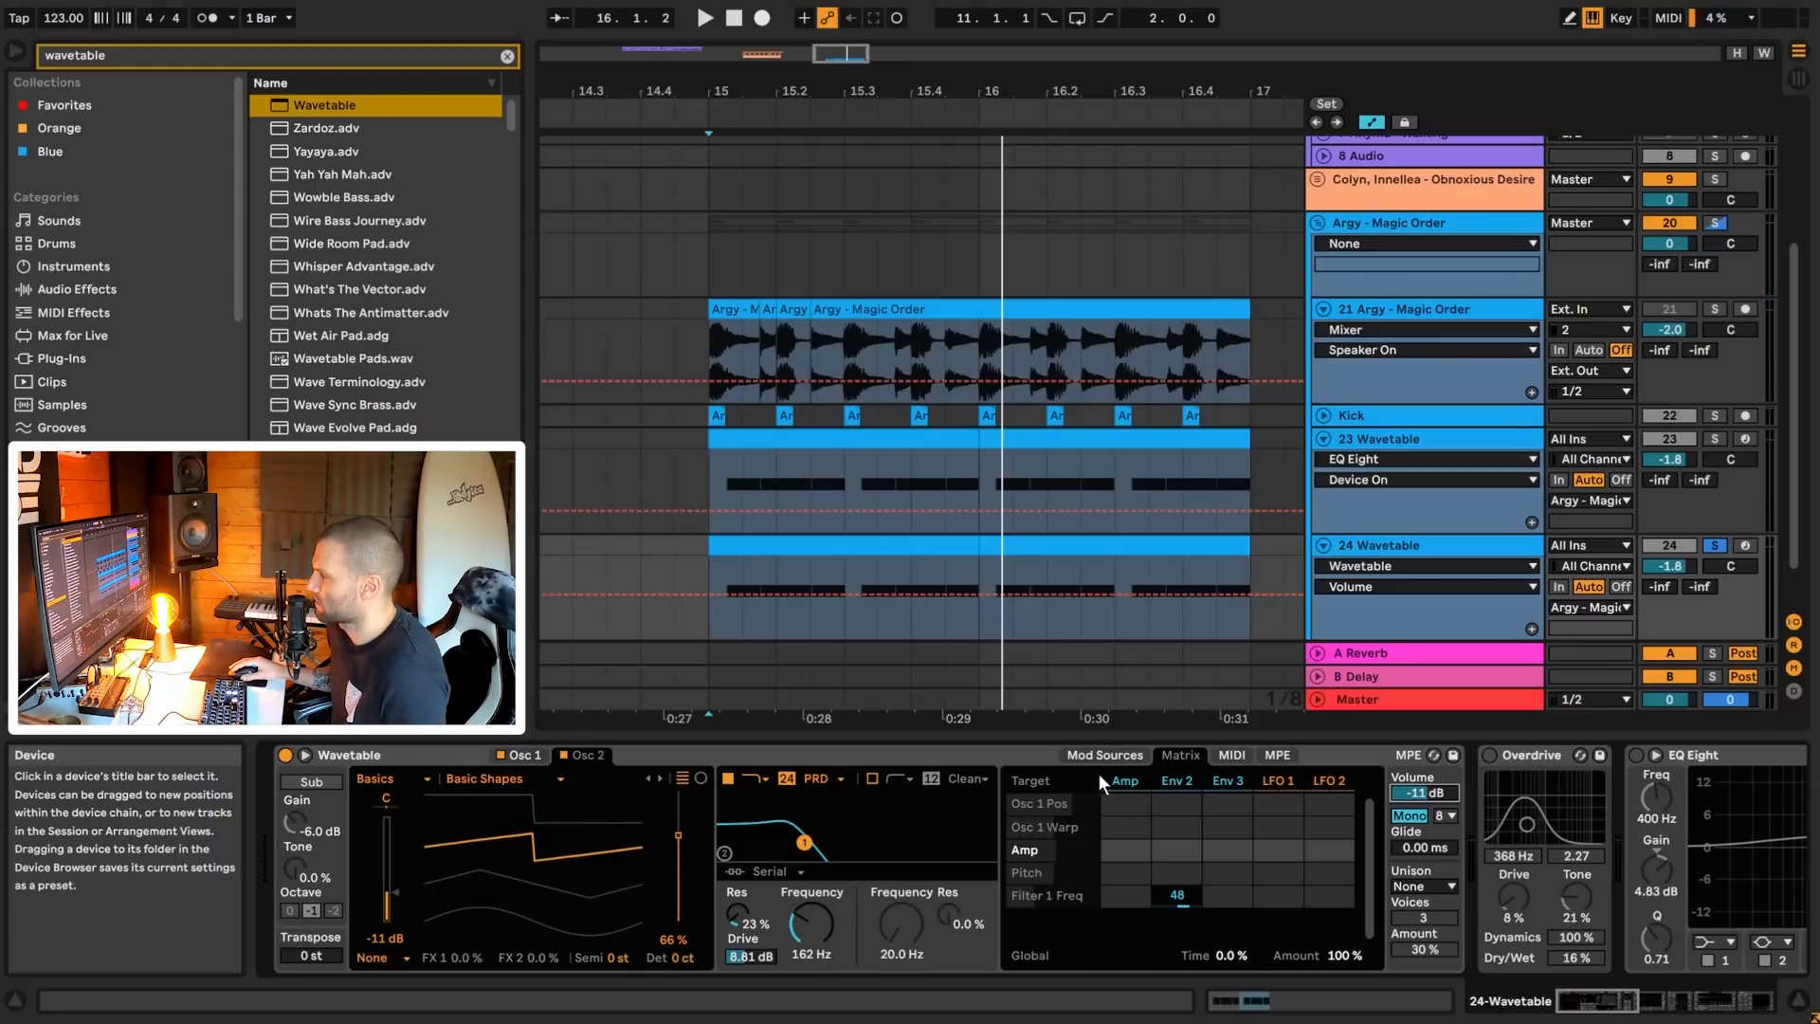
- Match track 24's Amp envelope to track 23 with a decay of 307 ms and a sustain of -30 dB, and play it
{"action": "left_click", "coordinate": [1128, 780]}
{"action": "left_click", "coordinate": [1400, 437]}
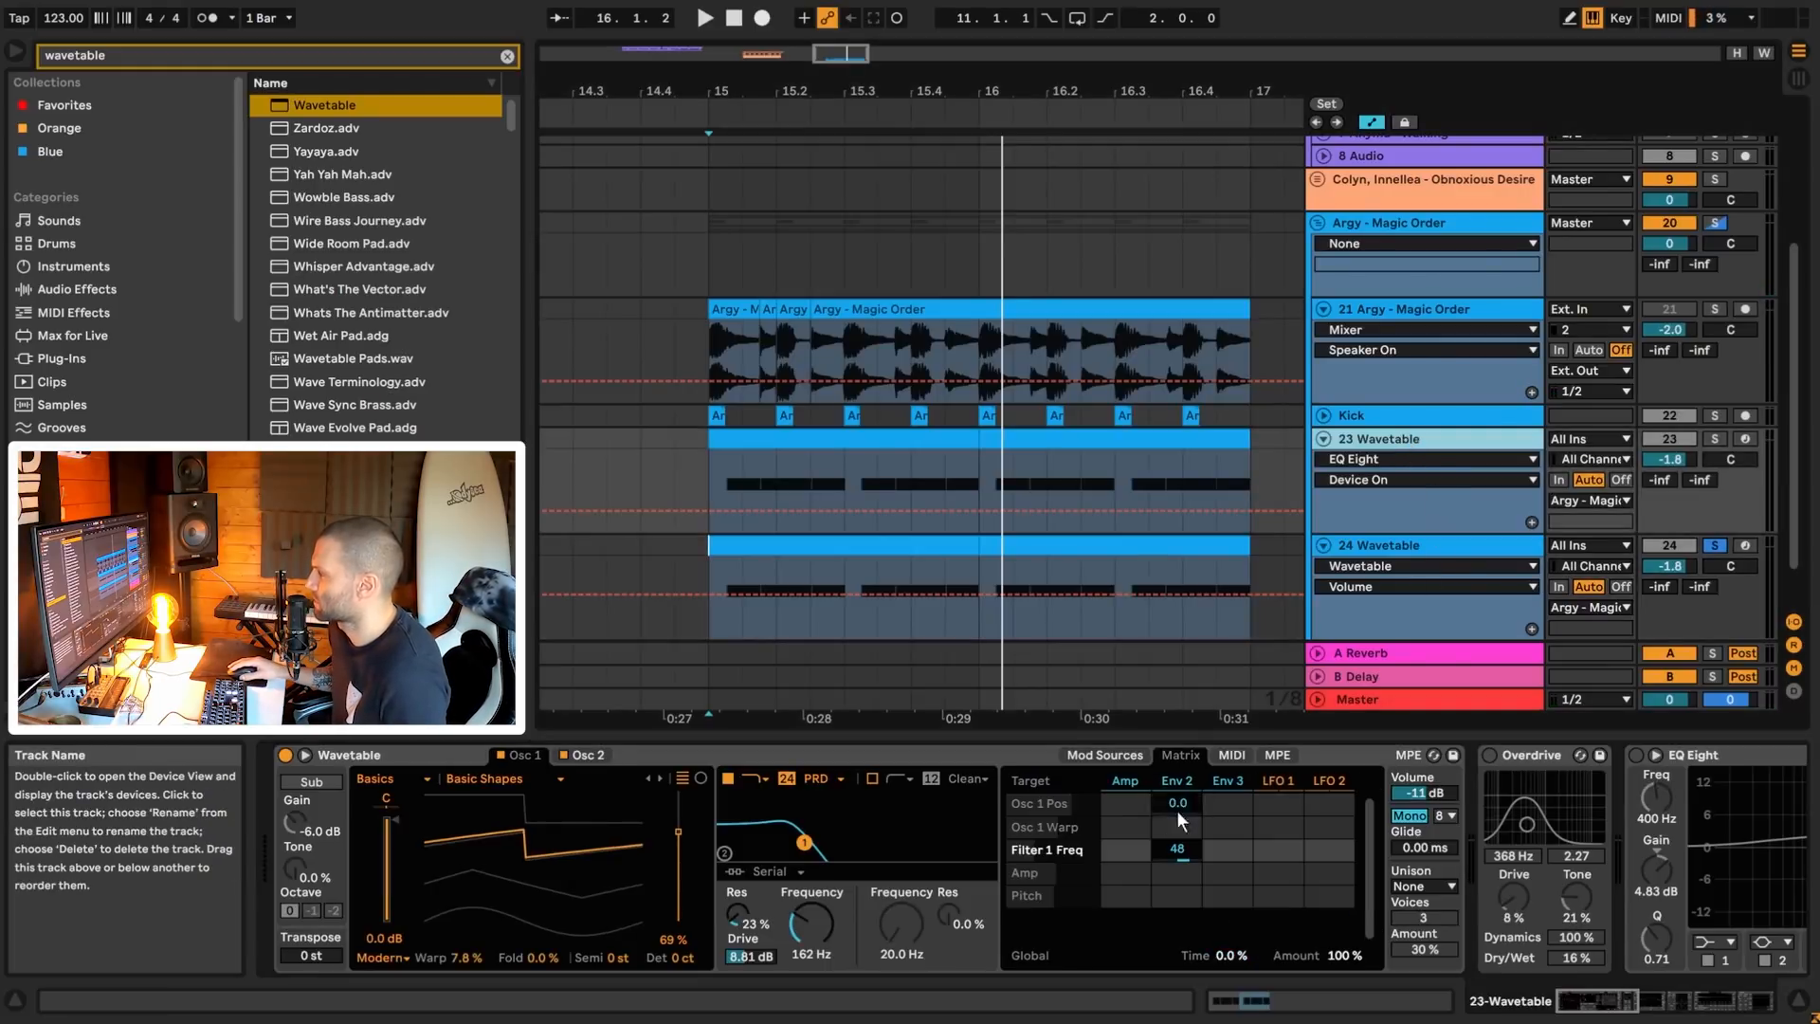
{"action": "left_click", "coordinate": [1129, 783]}
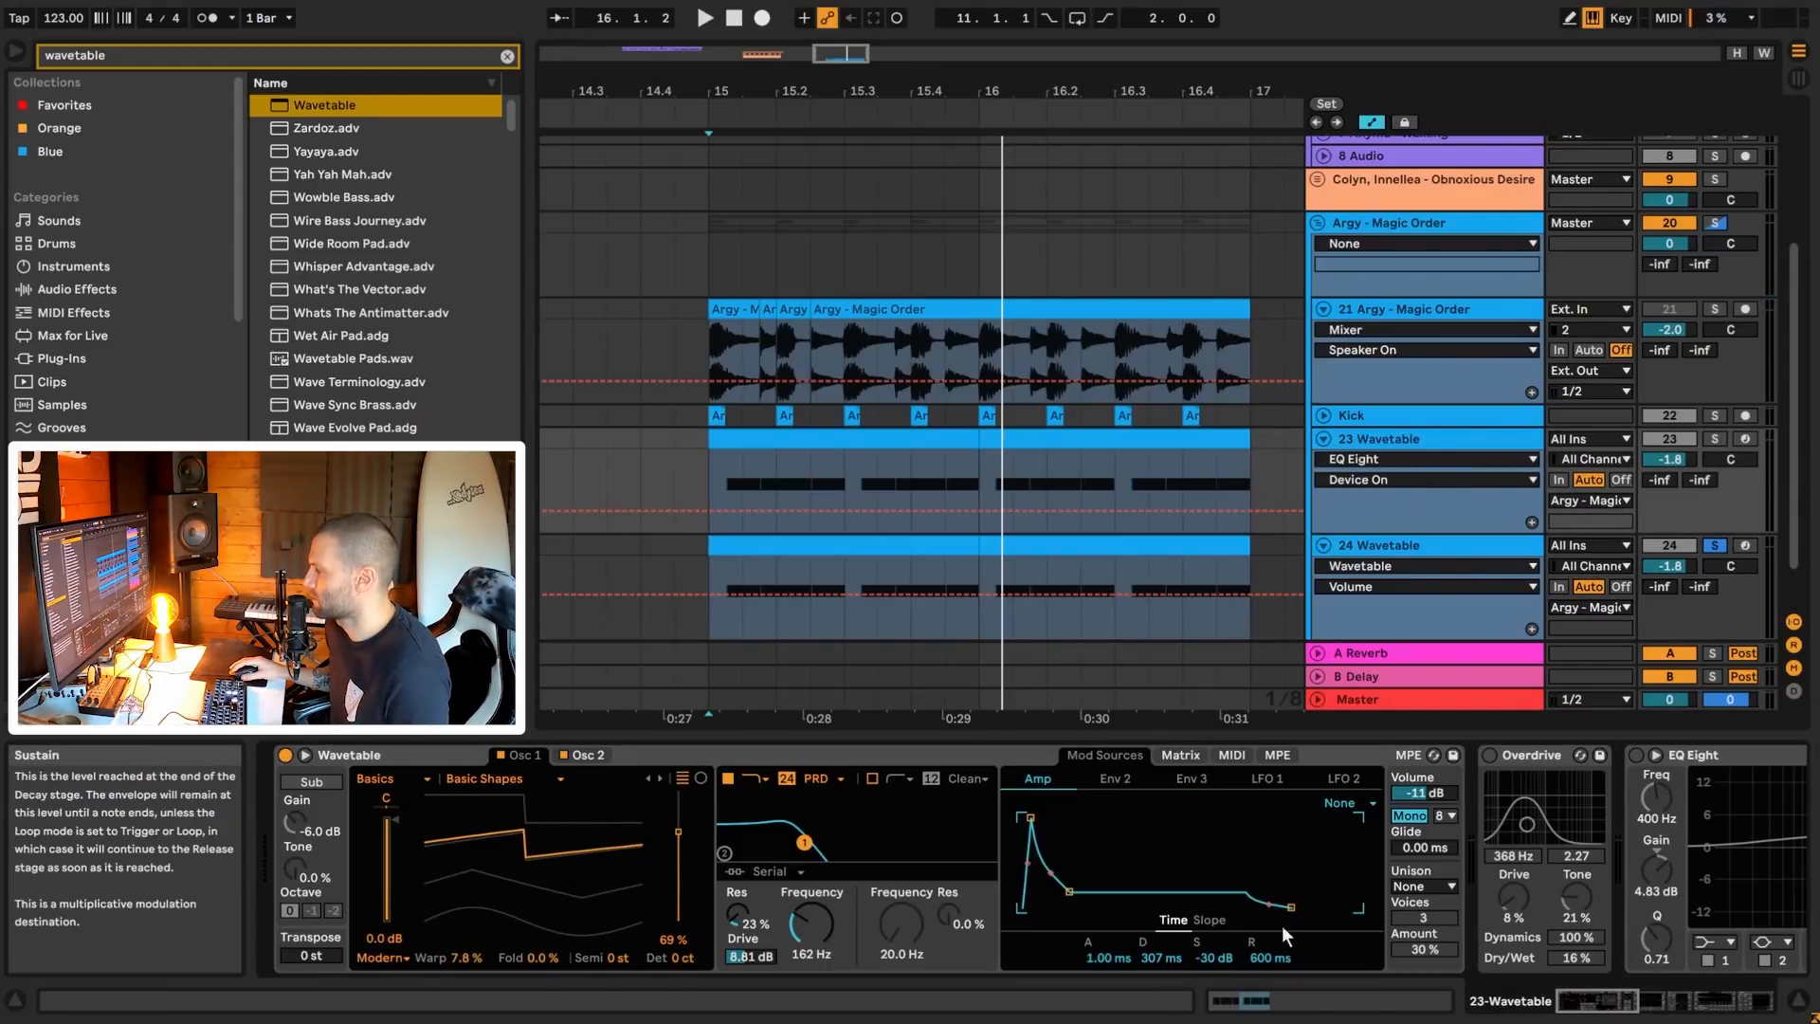
{"action": "left_click", "coordinate": [1390, 548]}
{"action": "left_click", "coordinate": [1153, 955]}
{"action": "type", "text": "307"}
{"action": "key", "text": "Return"}
{"action": "left_click", "coordinate": [1220, 958]}
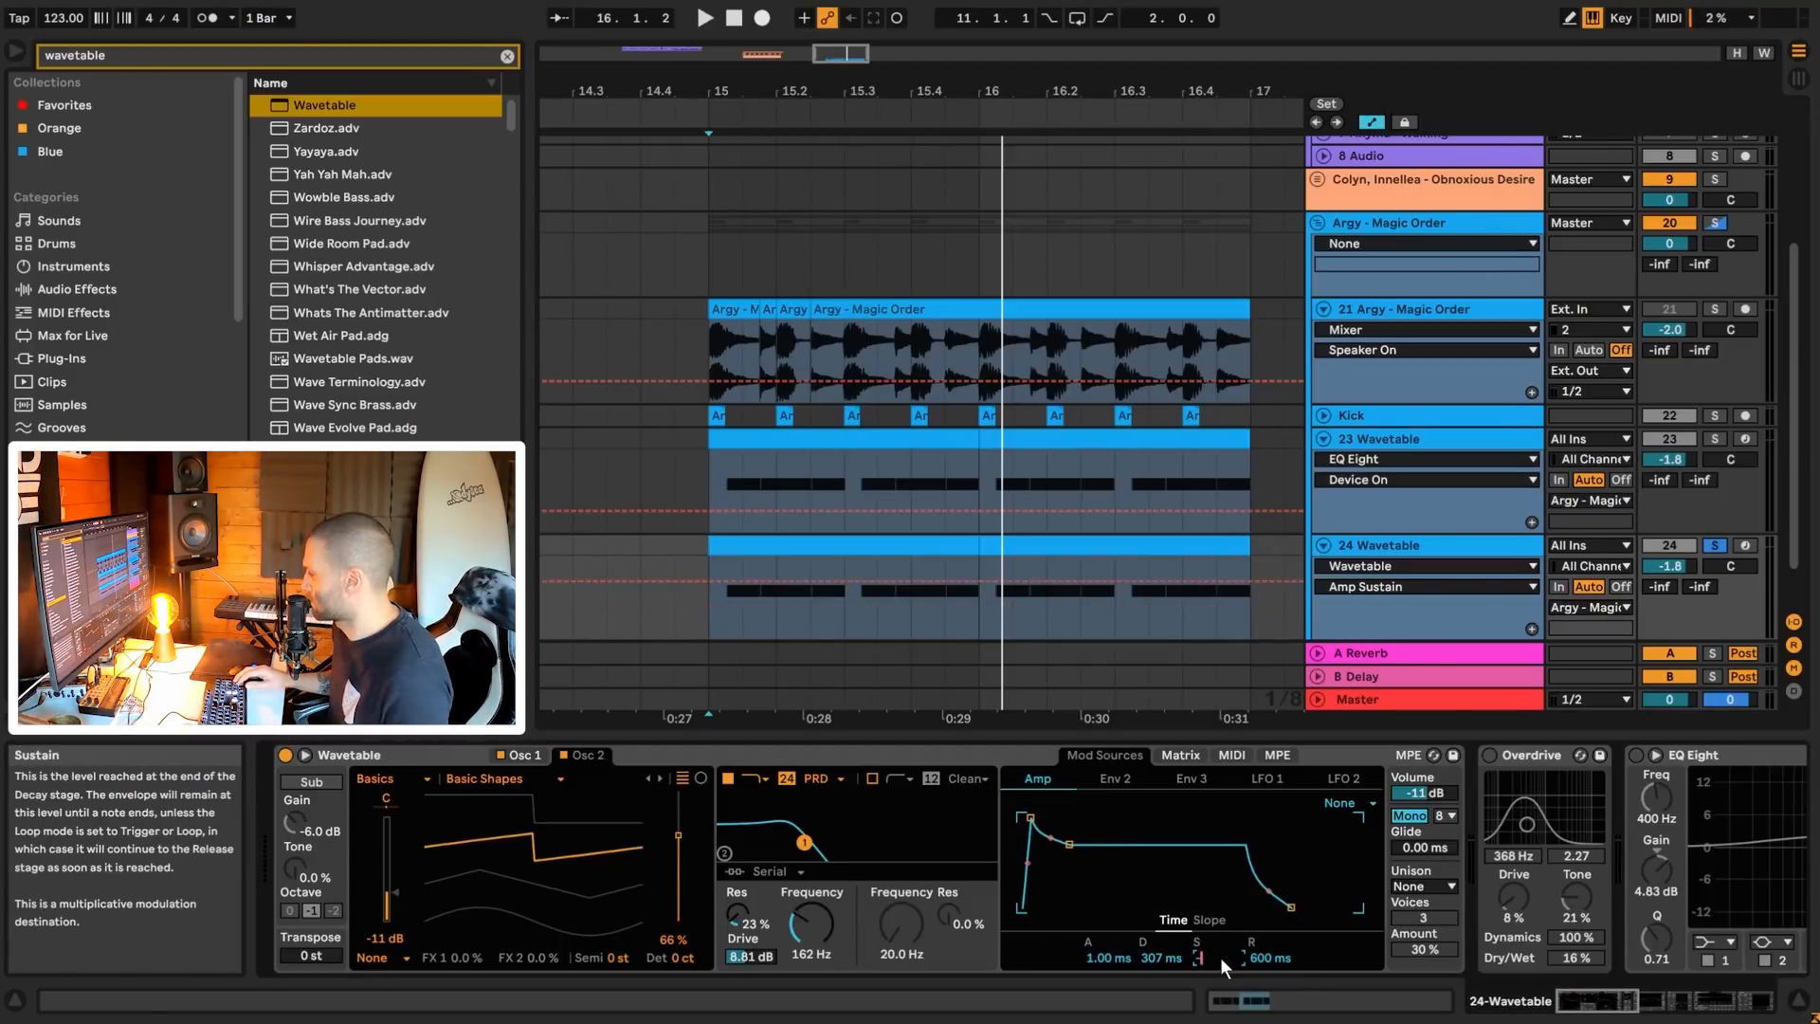
{"action": "type", "text": "-30"}
{"action": "key", "text": "Return"}
{"action": "key", "text": "space"}
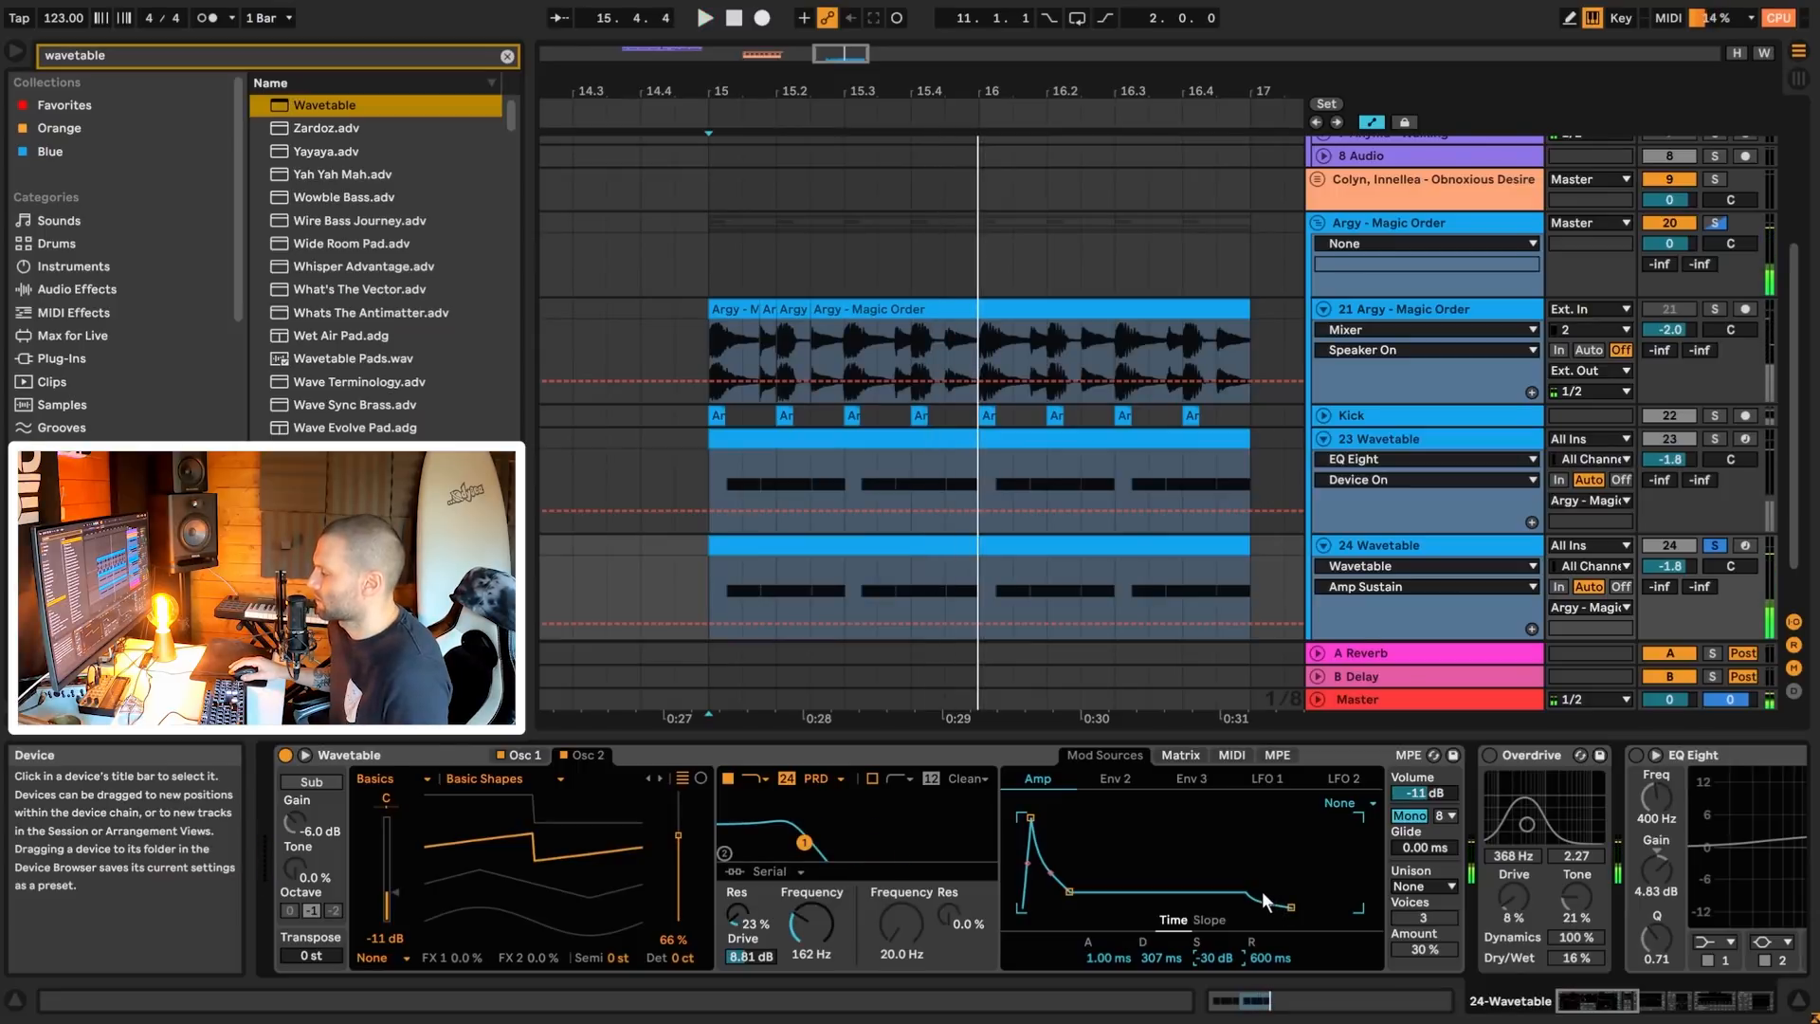
{"action": "key", "text": "space"}
{"action": "key", "text": "space"}
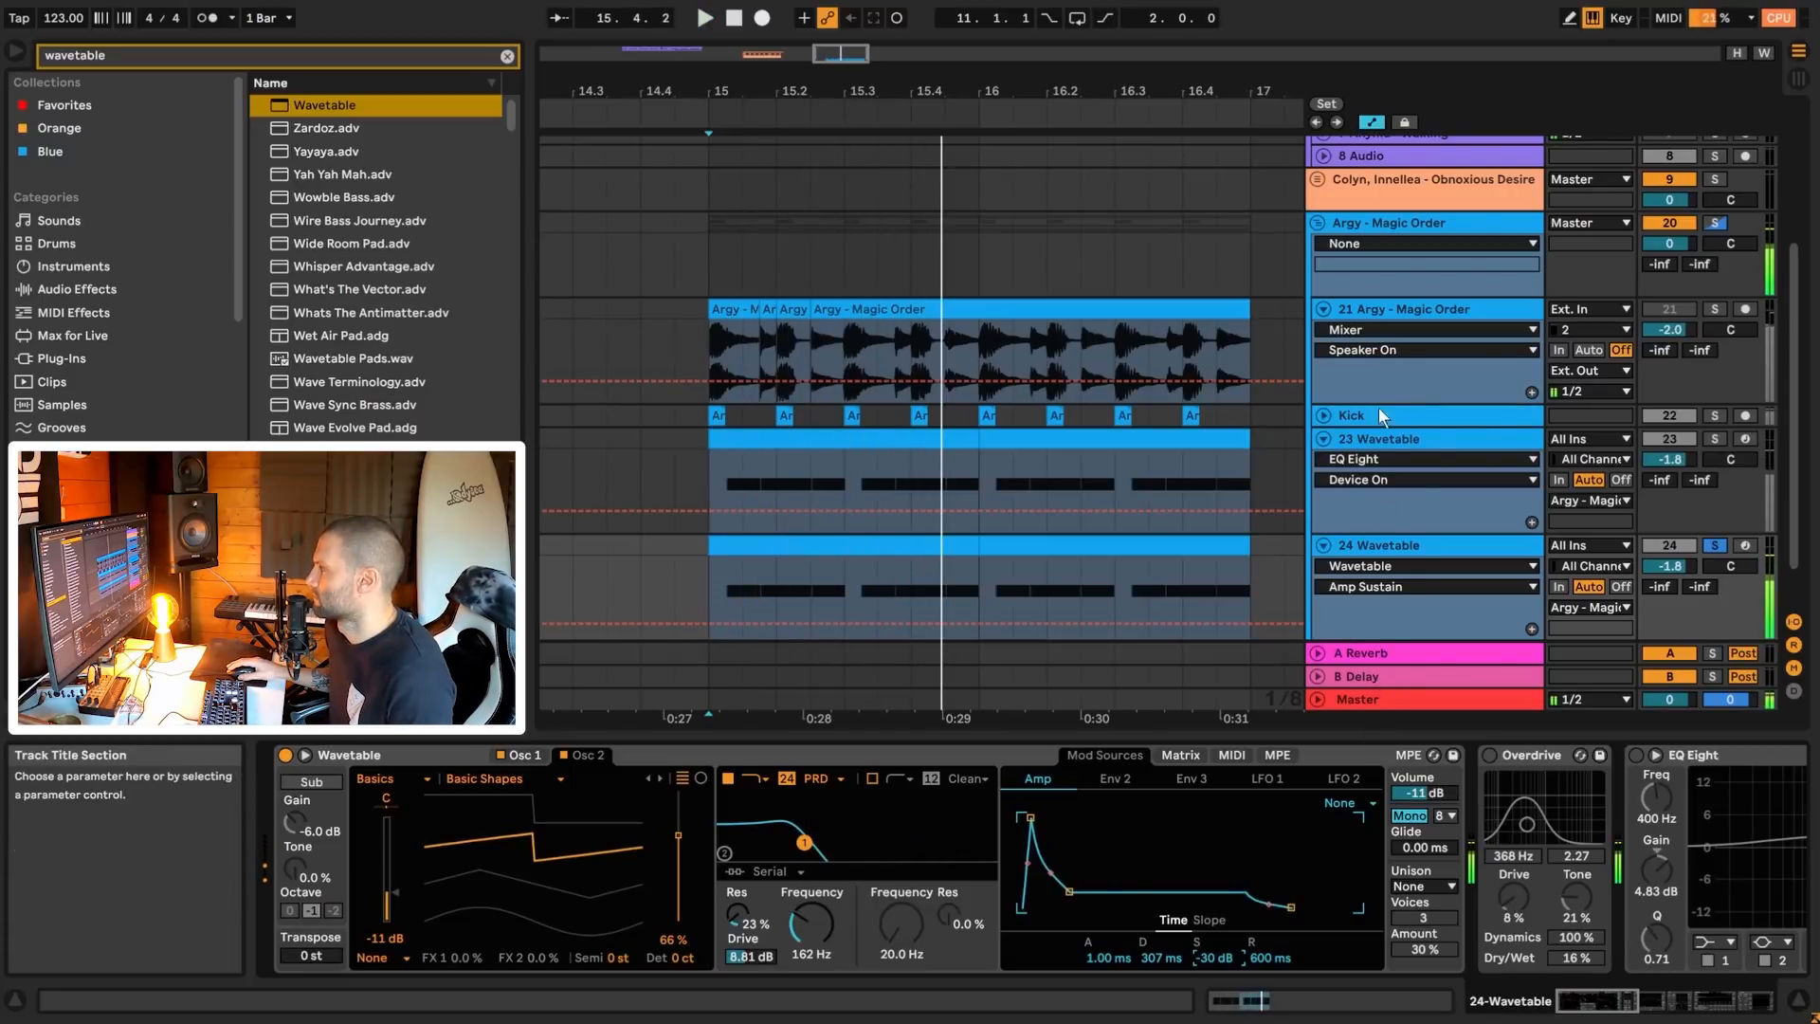
- Compare the Wavetables on tracks 23 and 24, activate track 24's Overdrive, and play the loop
{"action": "left_click", "coordinate": [1393, 441]}
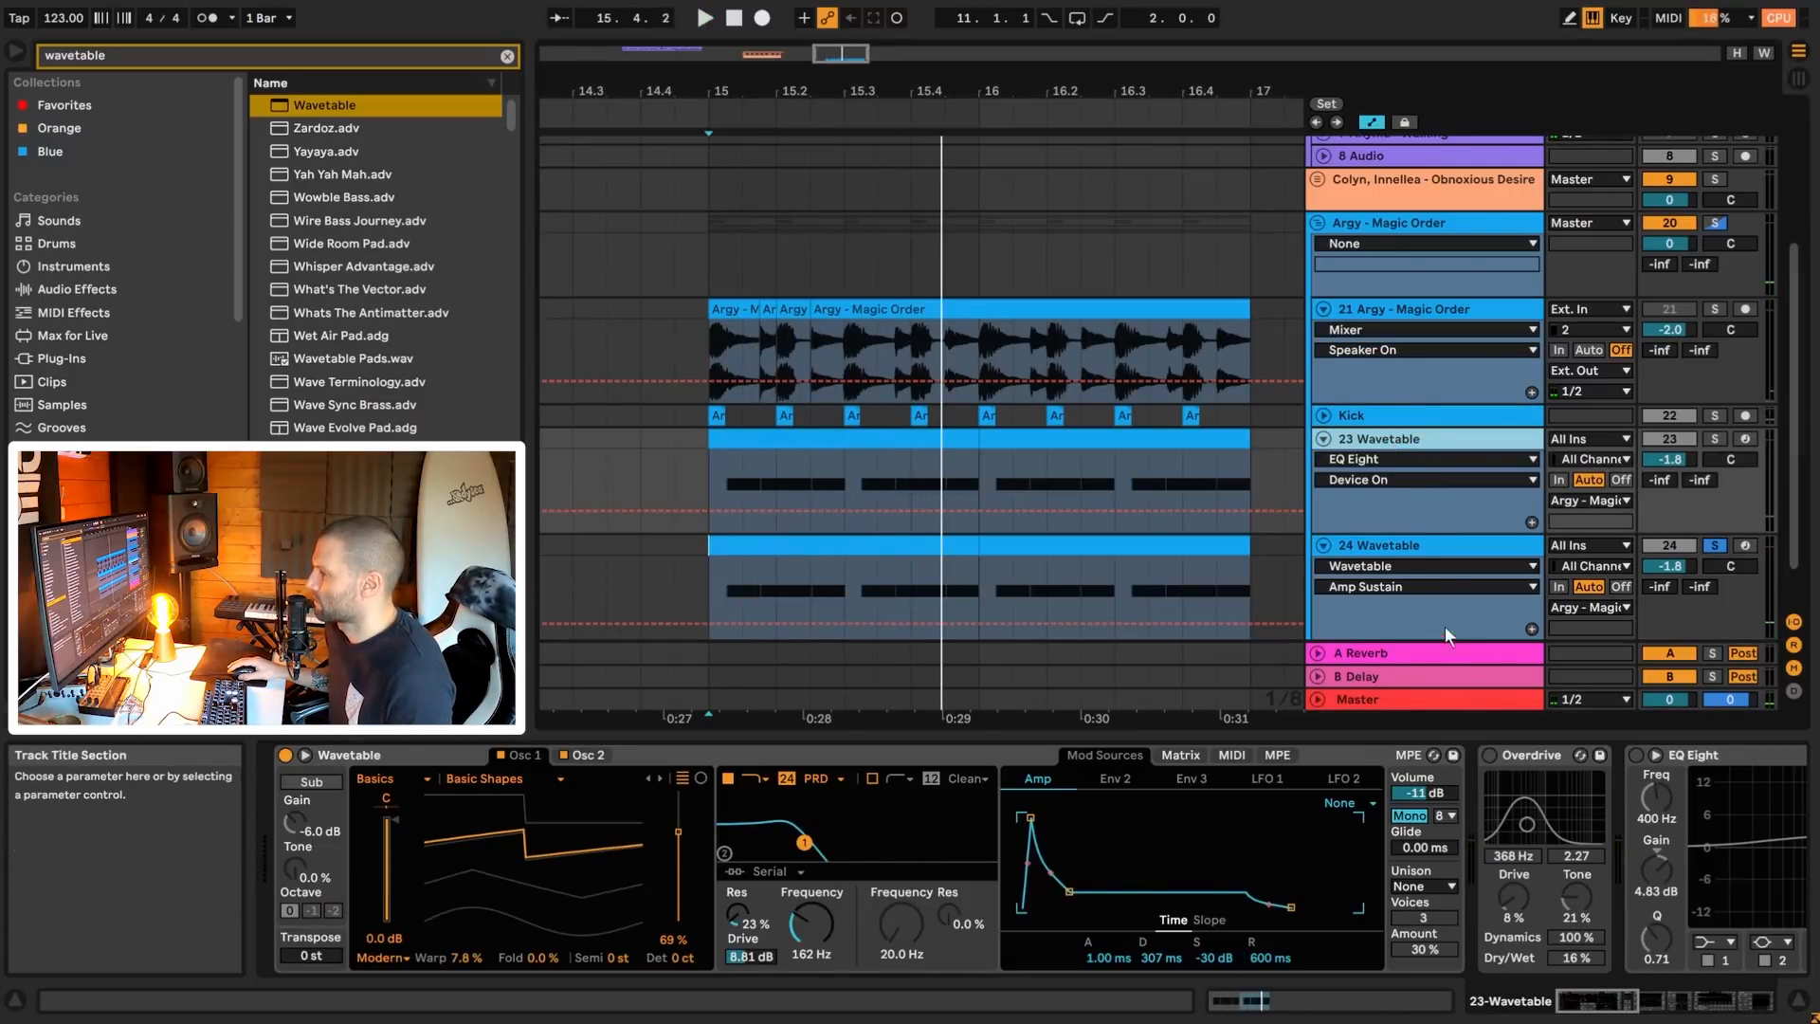
{"action": "left_click", "coordinate": [1407, 544]}
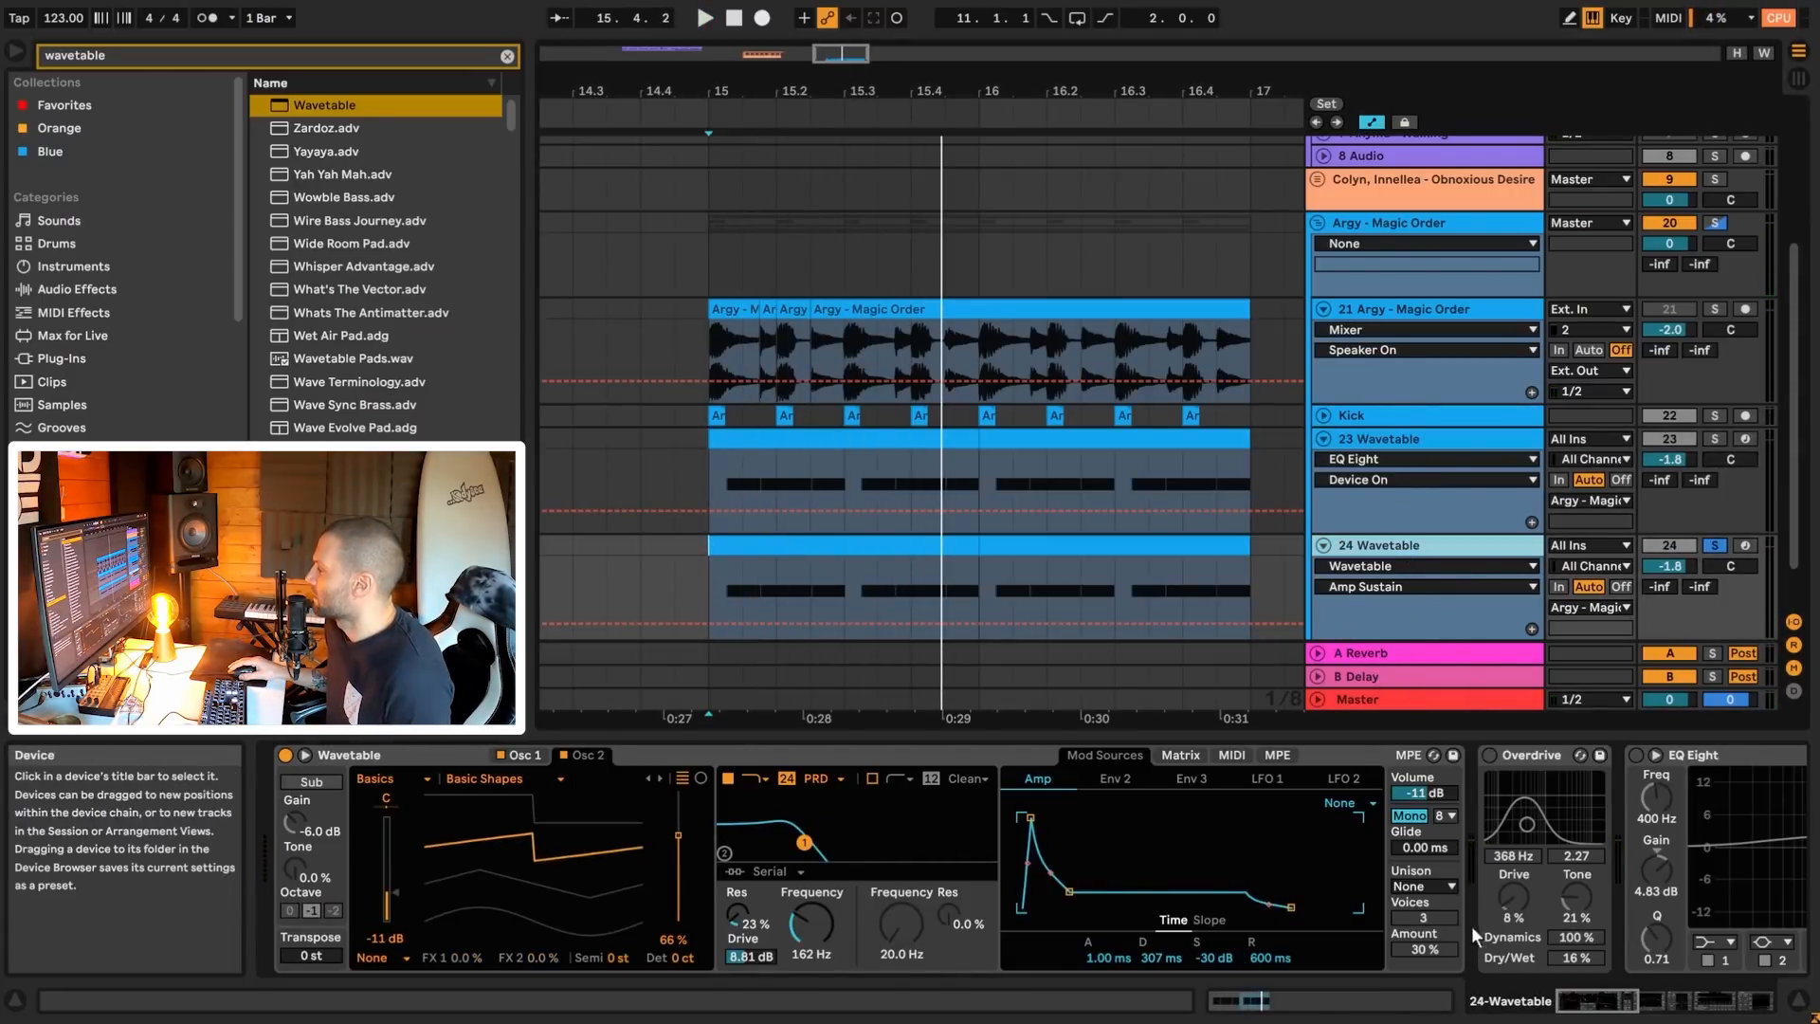
{"action": "scroll", "coordinate": [1470, 913], "scroll_direction": "right", "scroll_amount": 5}
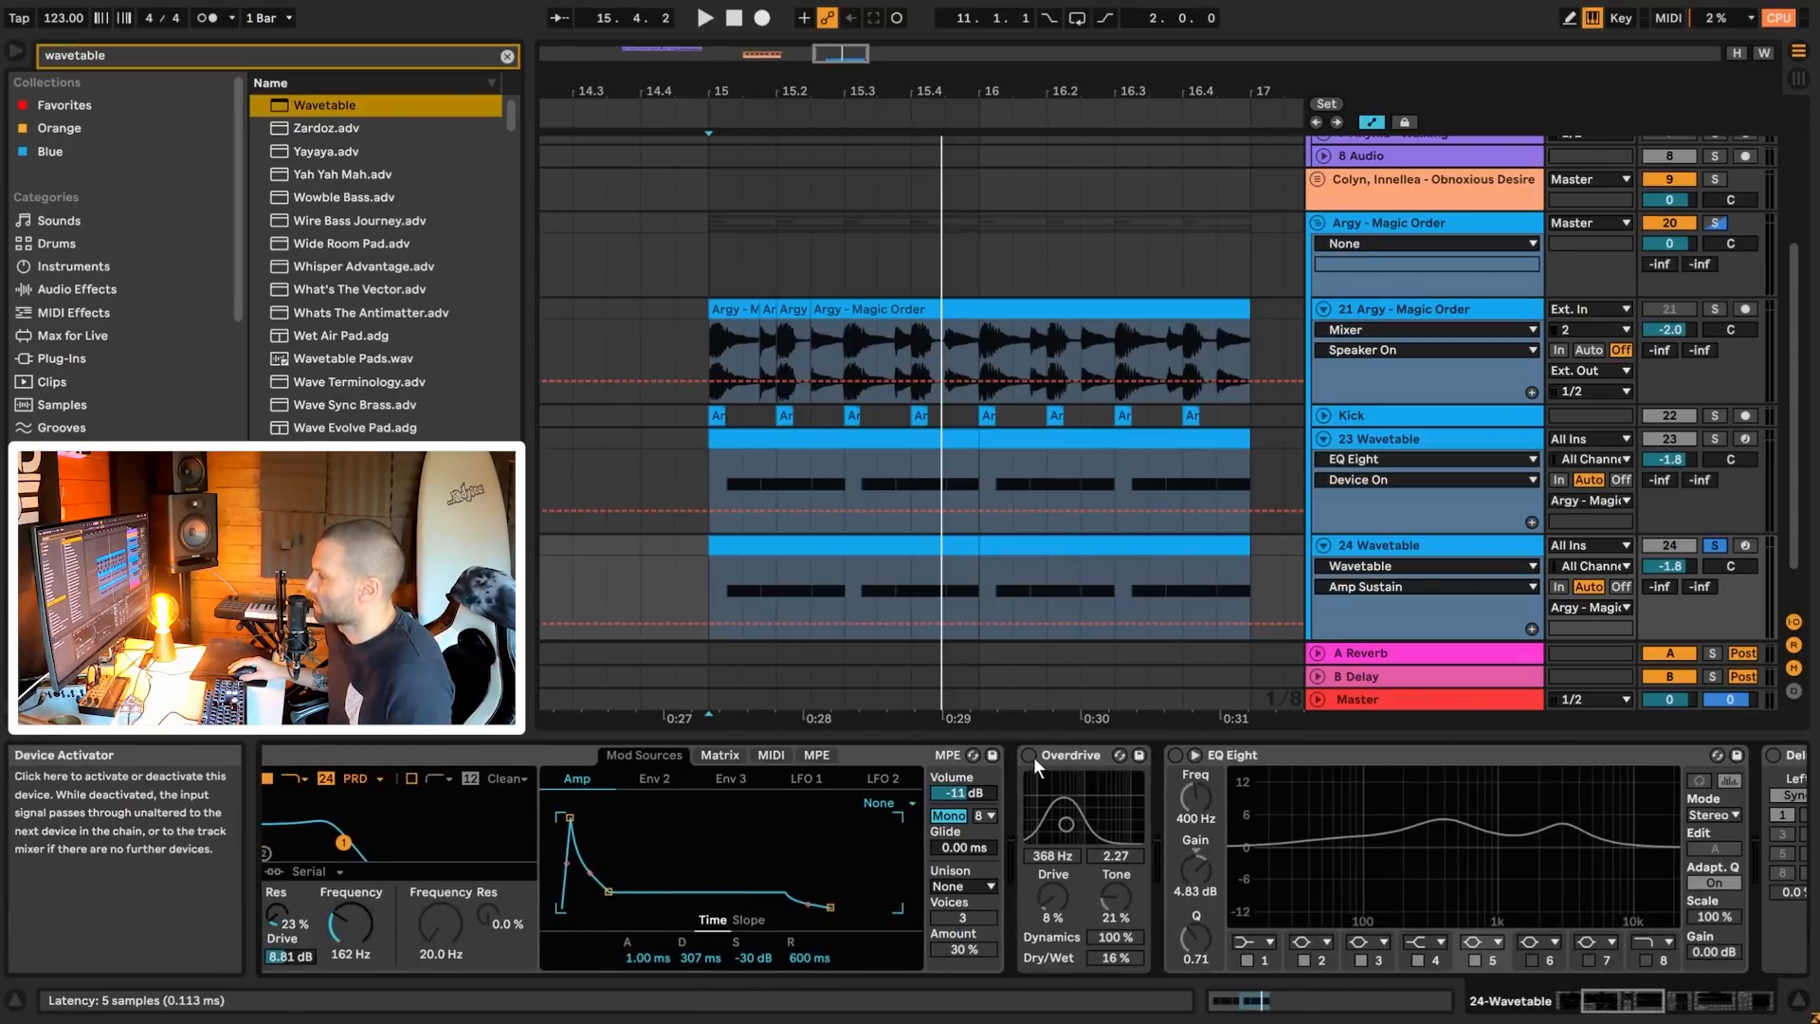
{"action": "left_click", "coordinate": [1031, 757]}
{"action": "key", "text": "space"}
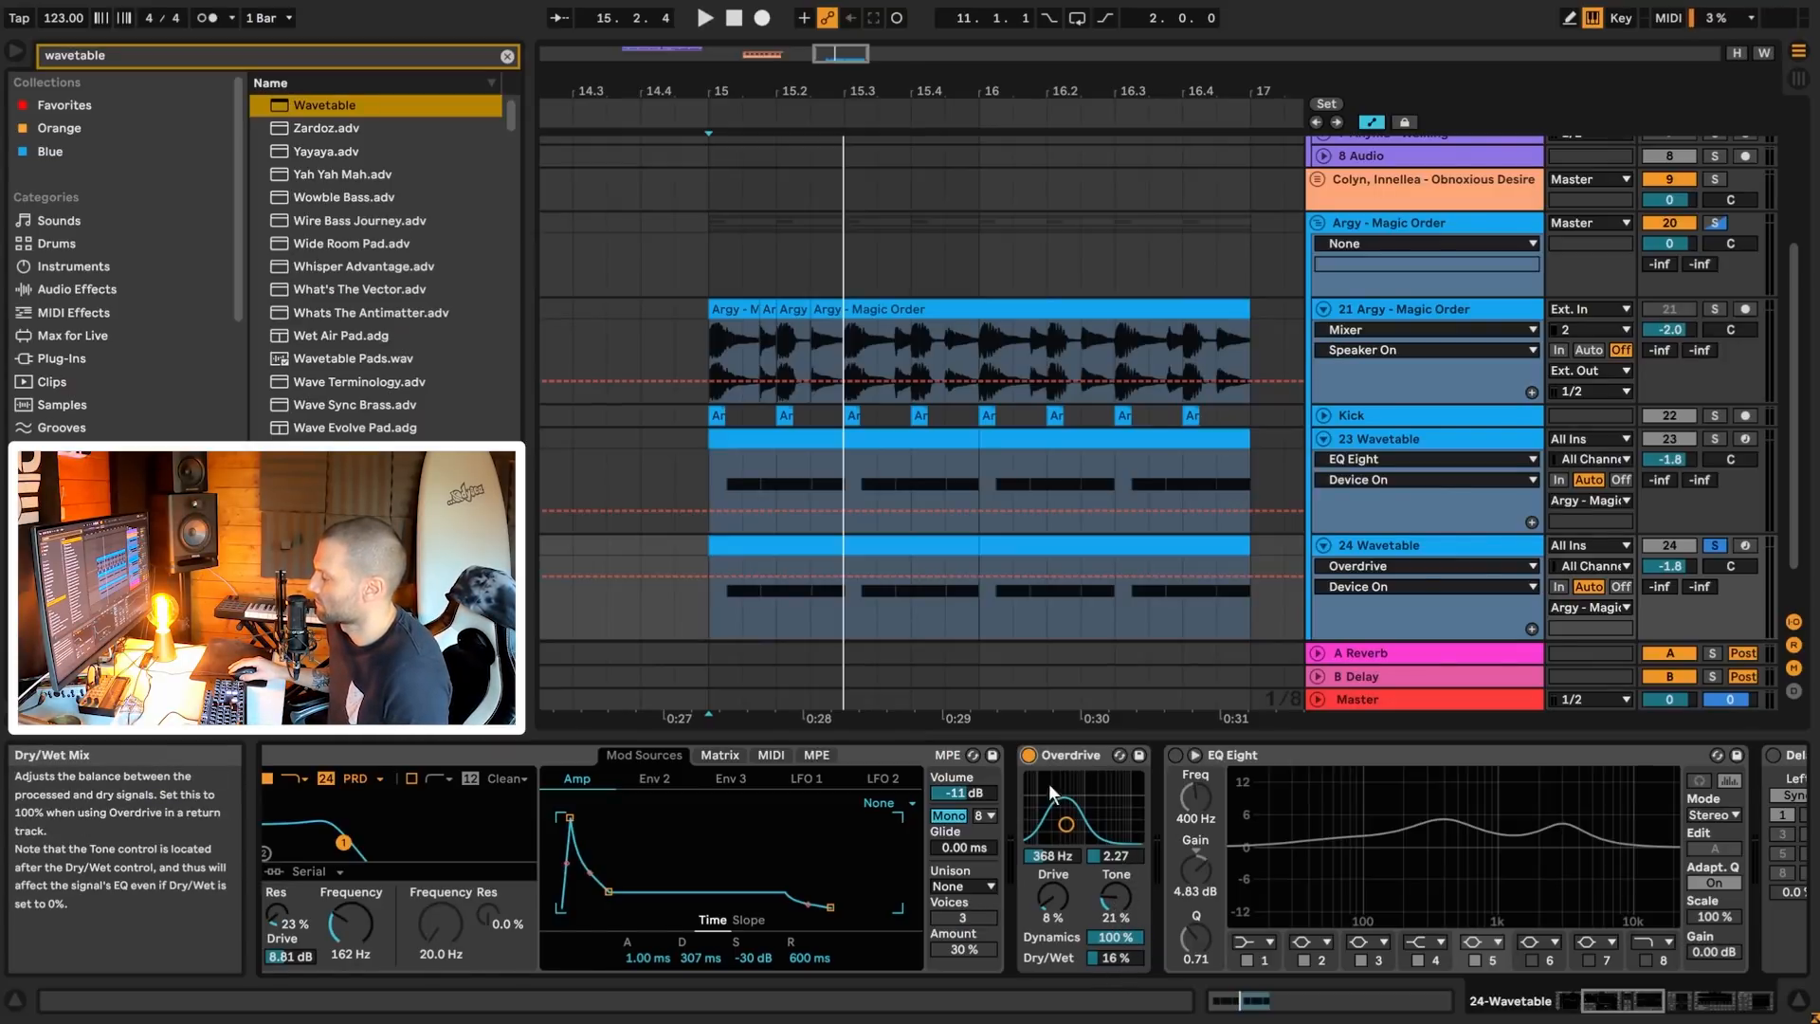
{"action": "key", "text": "space"}
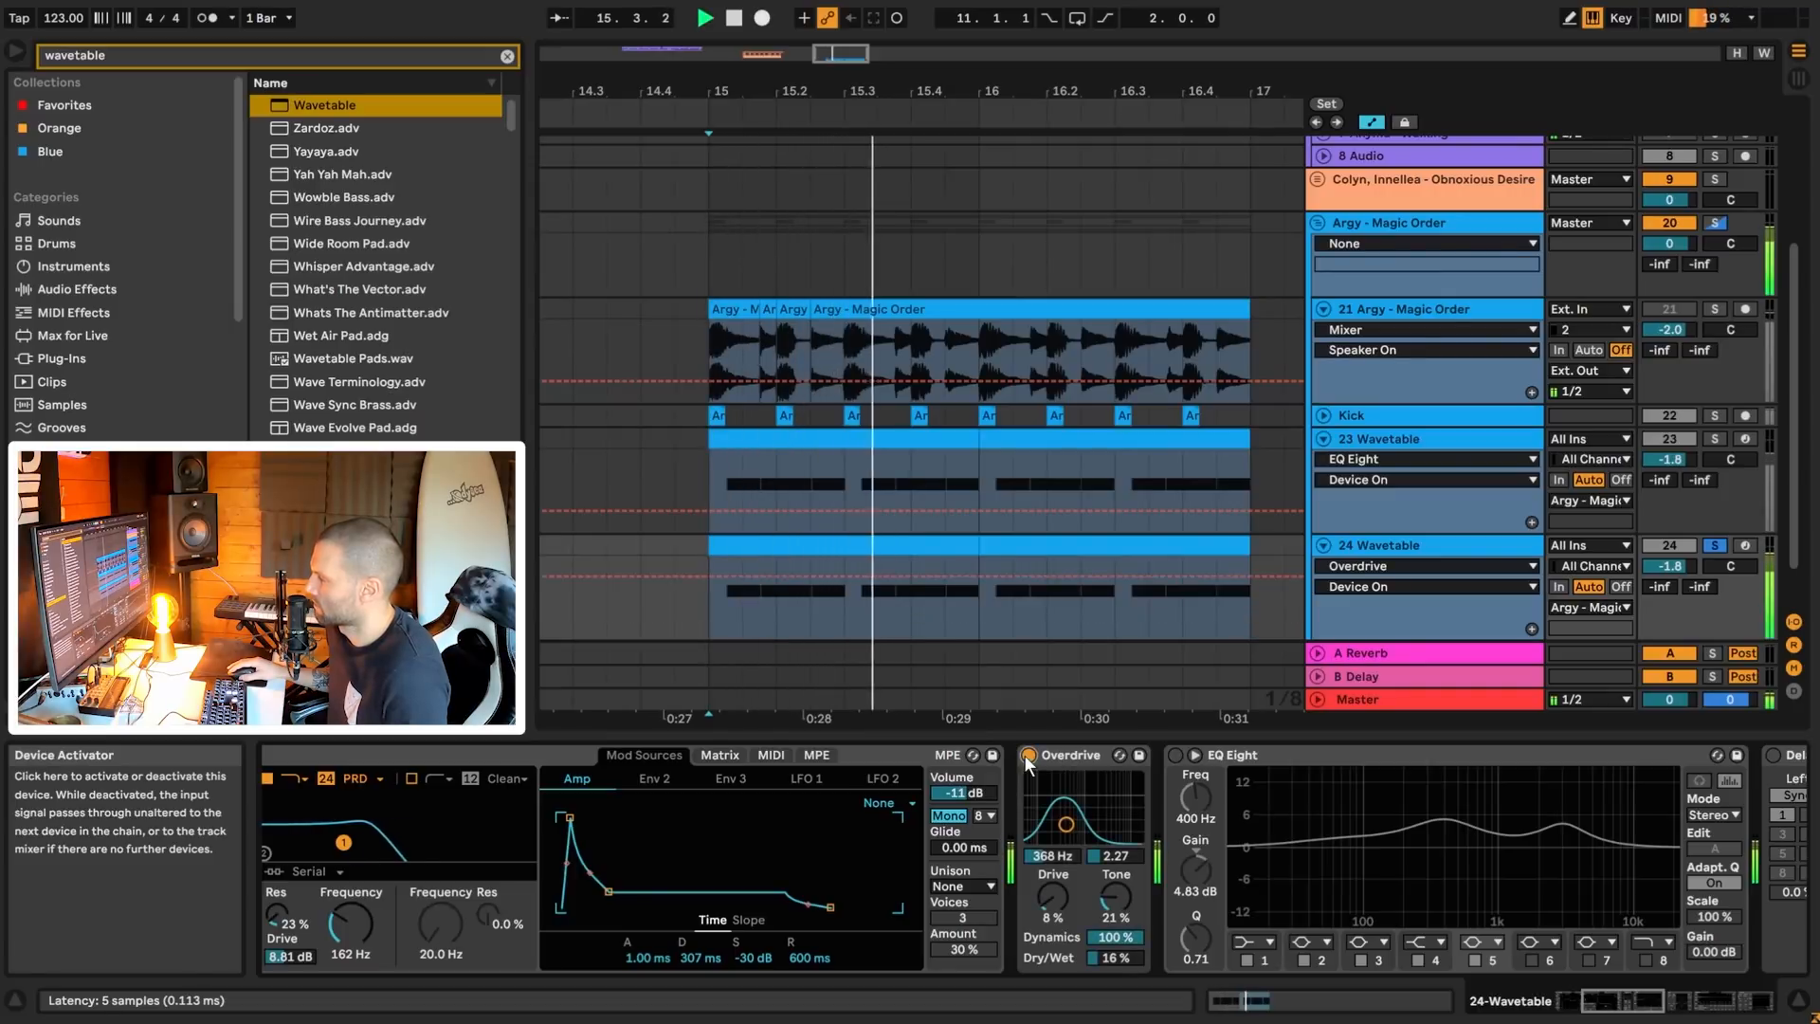
{"action": "key", "text": "space"}
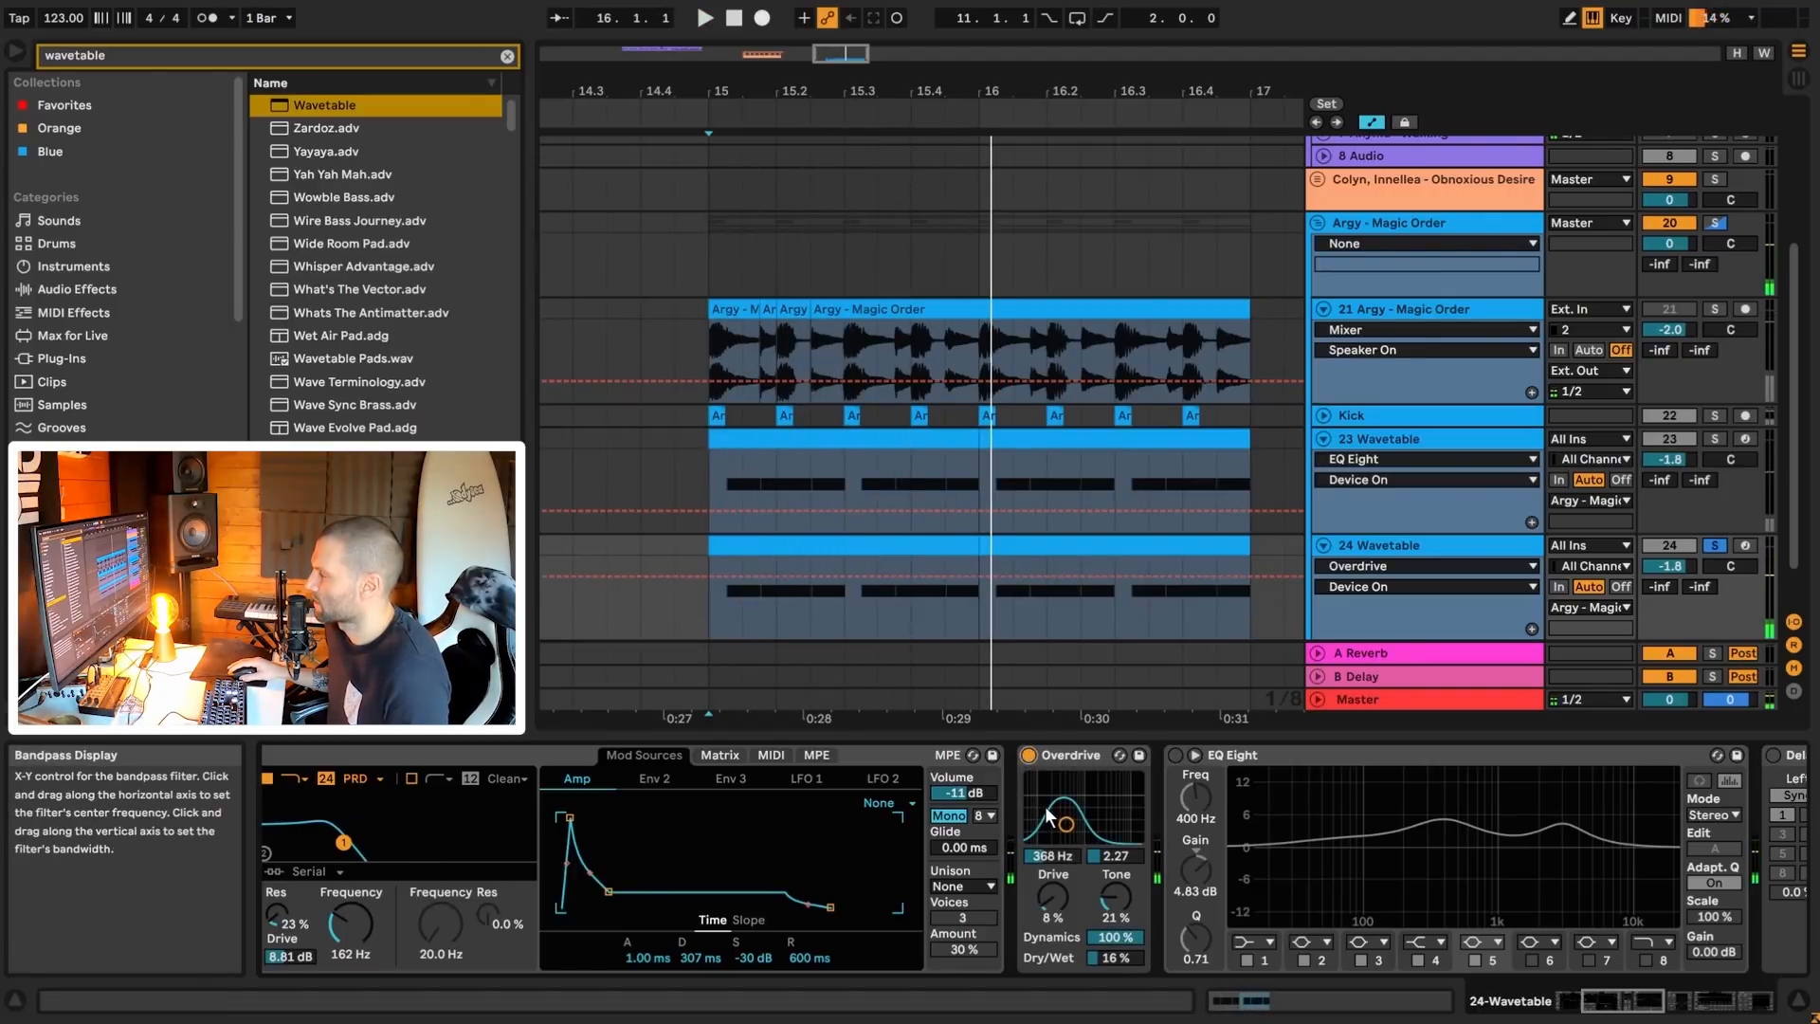
- Activate EQ Eight on track 24, play the loop, and inspect the boosted mid and high bands
{"action": "left_click", "coordinate": [1174, 758]}
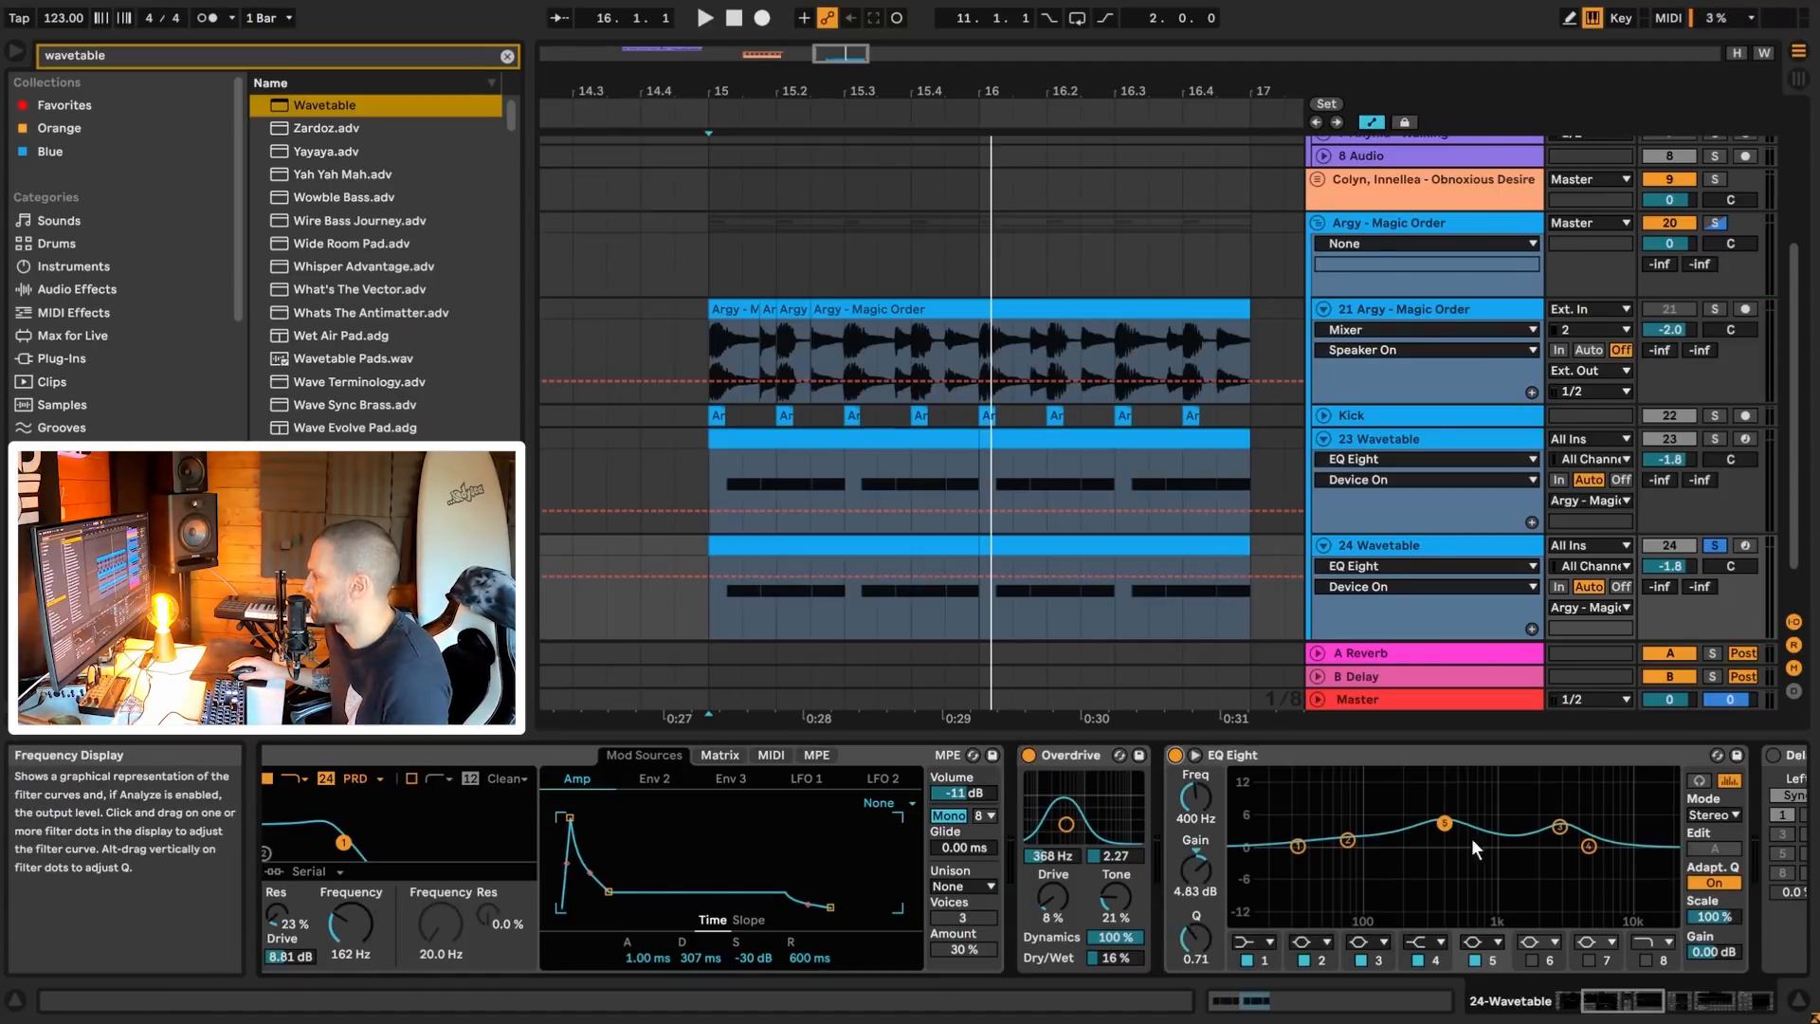
{"action": "key", "text": "space"}
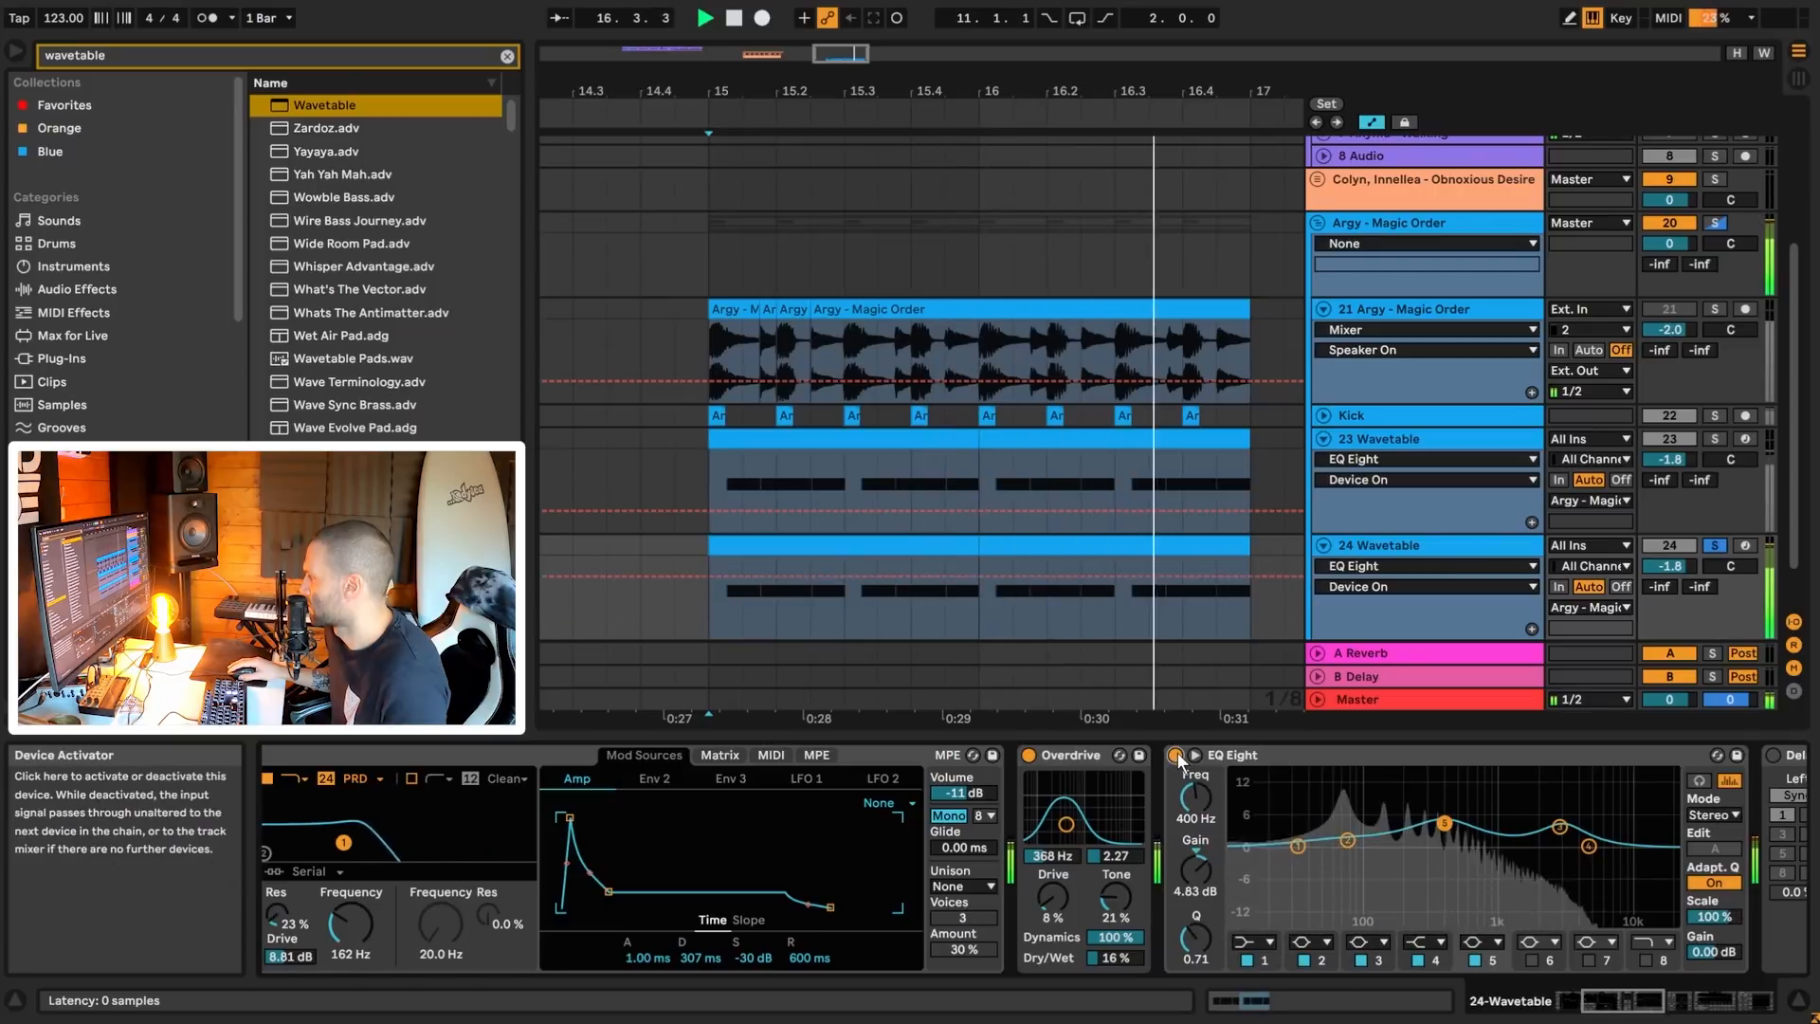
{"action": "key", "text": "space"}
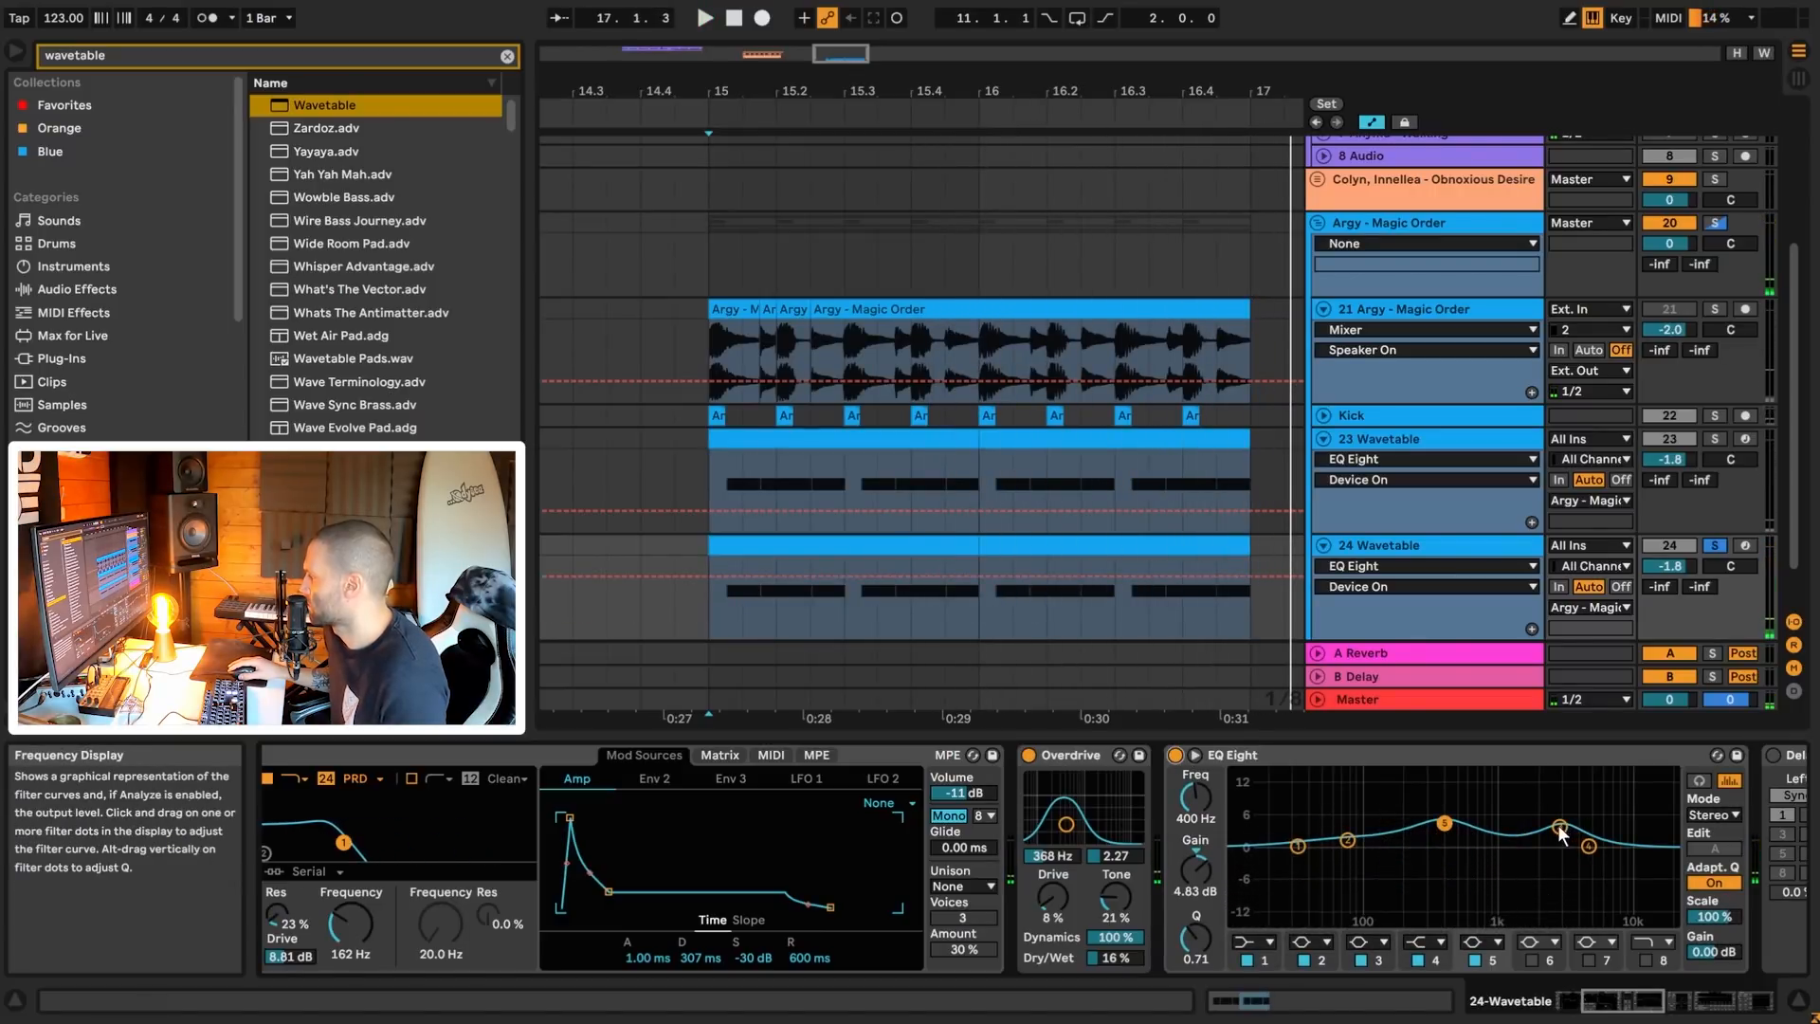
{"action": "left_click", "coordinate": [1560, 827]}
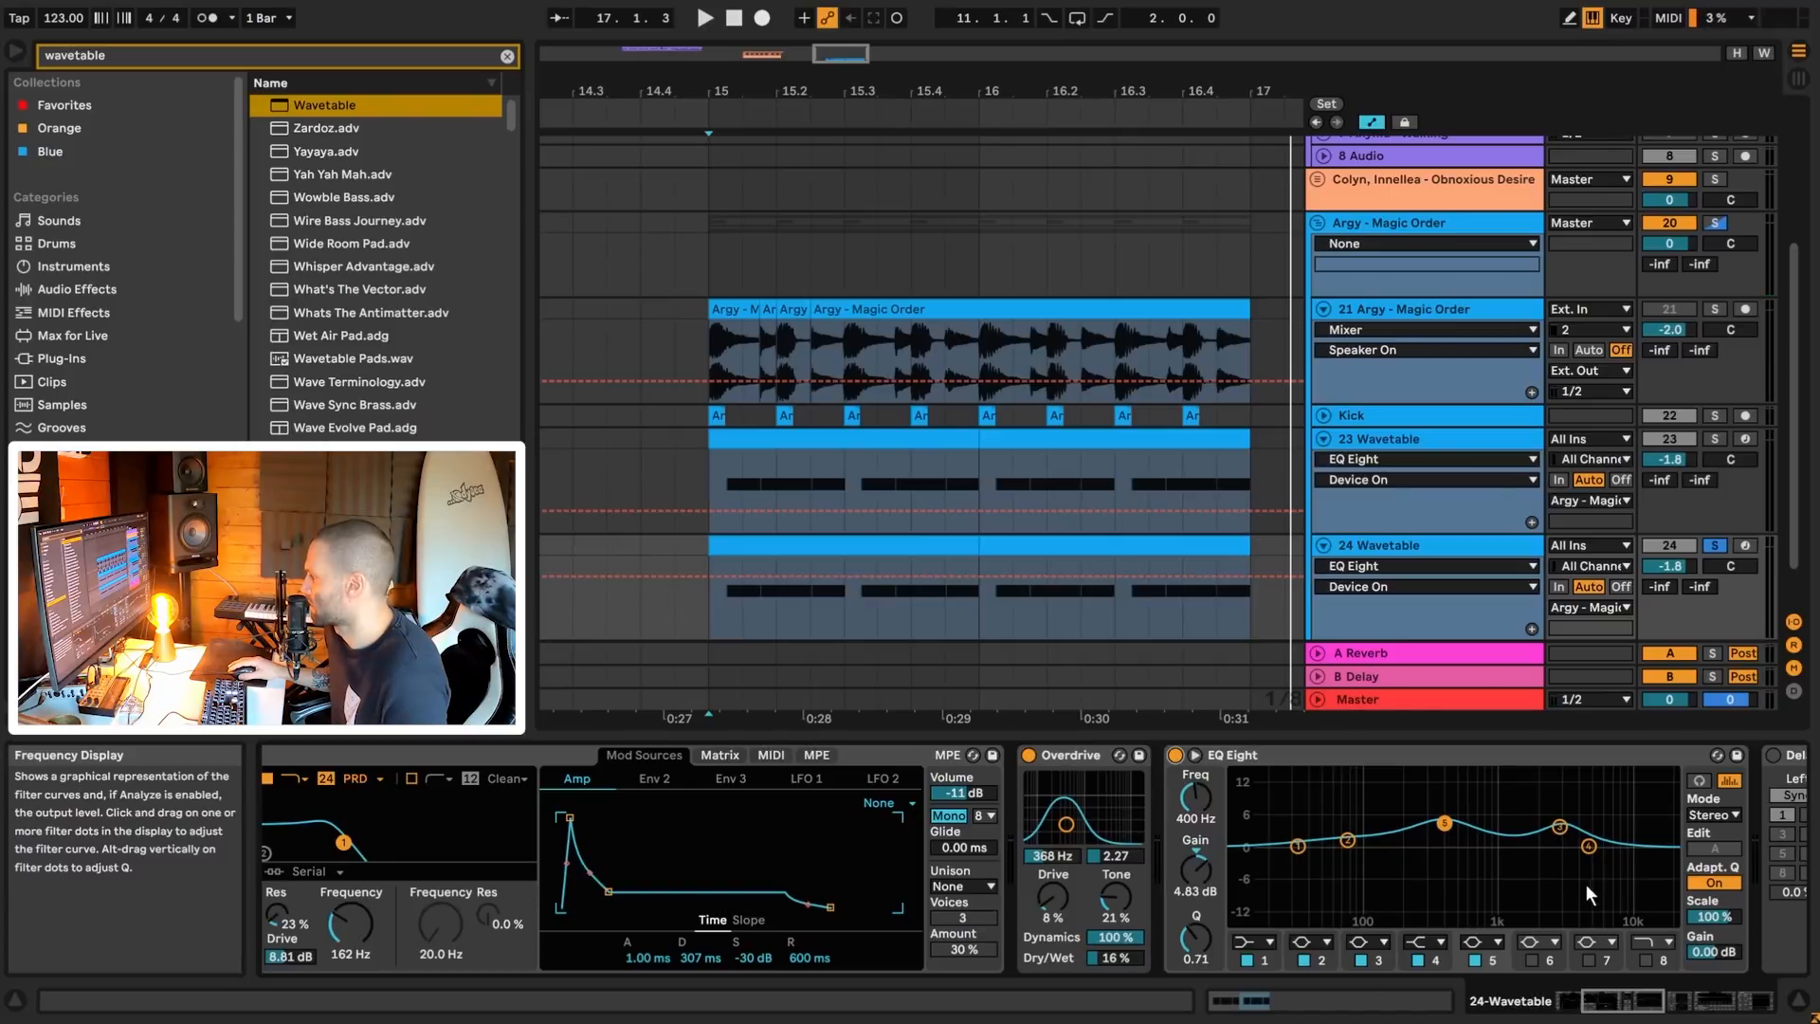
{"action": "left_click", "coordinate": [1444, 824]}
{"action": "left_click", "coordinate": [1554, 834]}
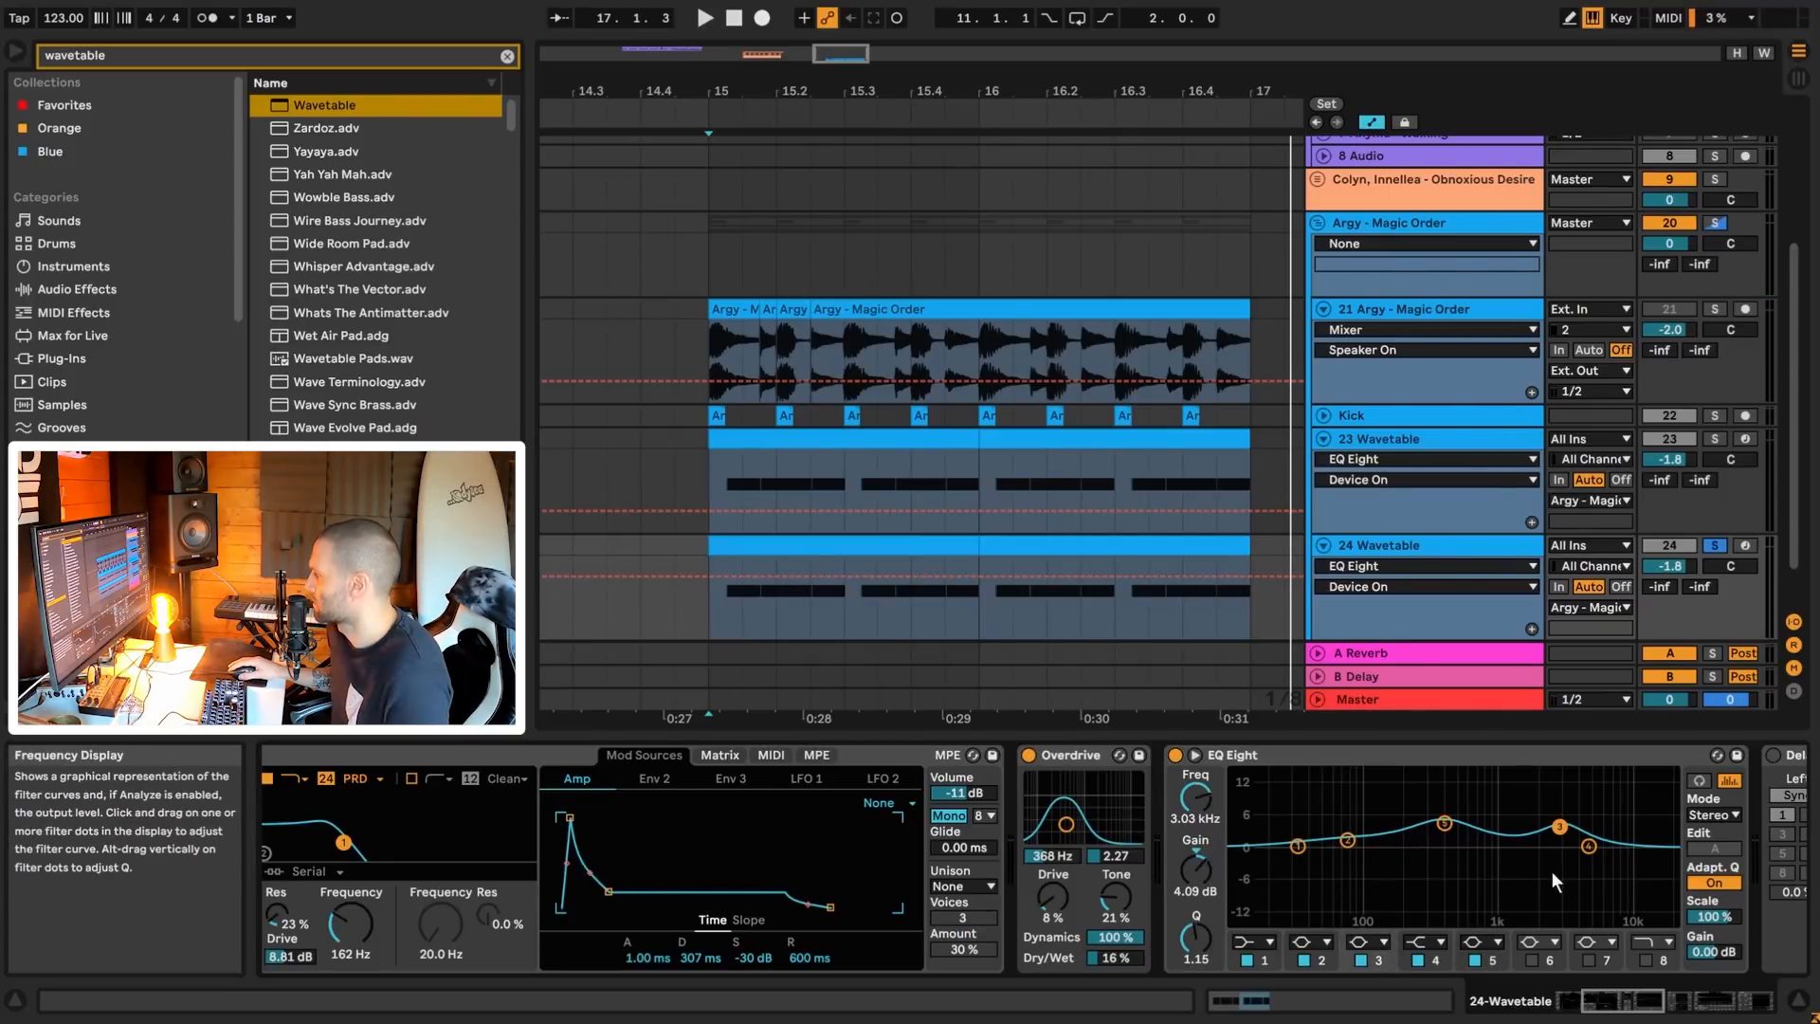
- Activate the Delay on track 24 and play the loop with it
{"action": "left_click", "coordinate": [1666, 1003]}
{"action": "left_click", "coordinate": [1245, 754]}
{"action": "key", "text": "space"}
{"action": "left_click", "coordinate": [1657, 1000]}
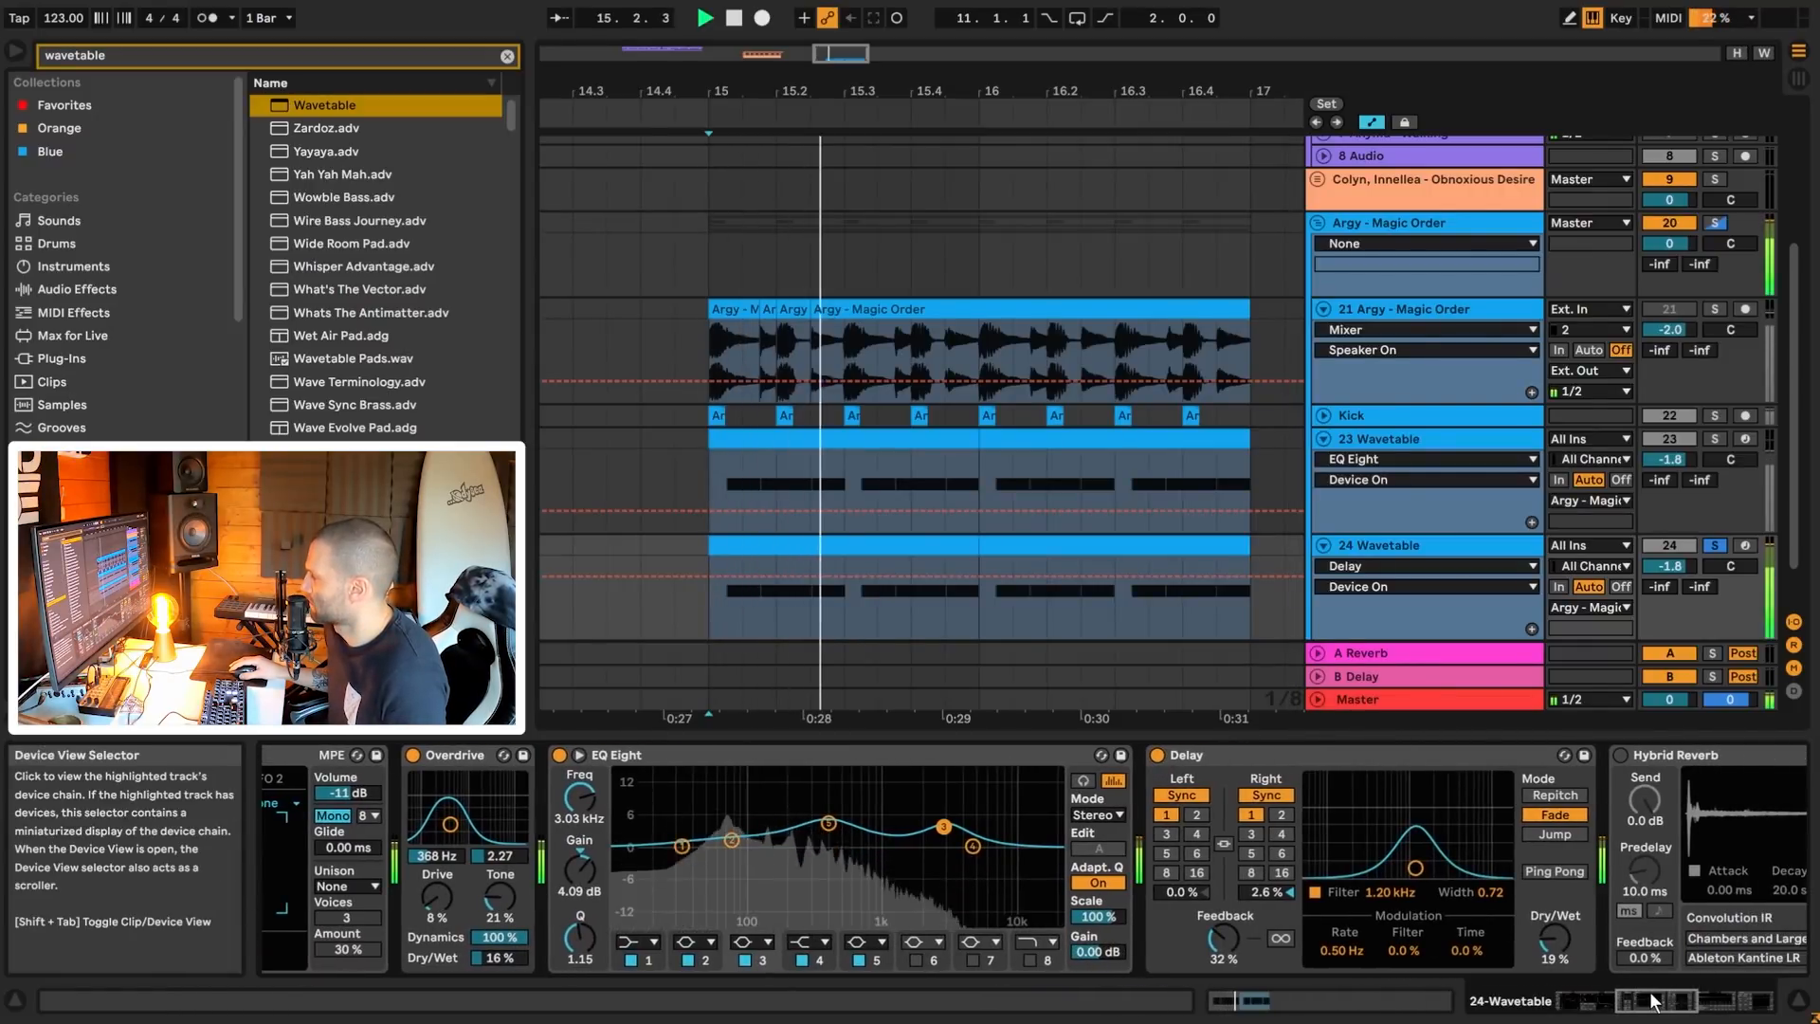
{"action": "key", "text": "space"}
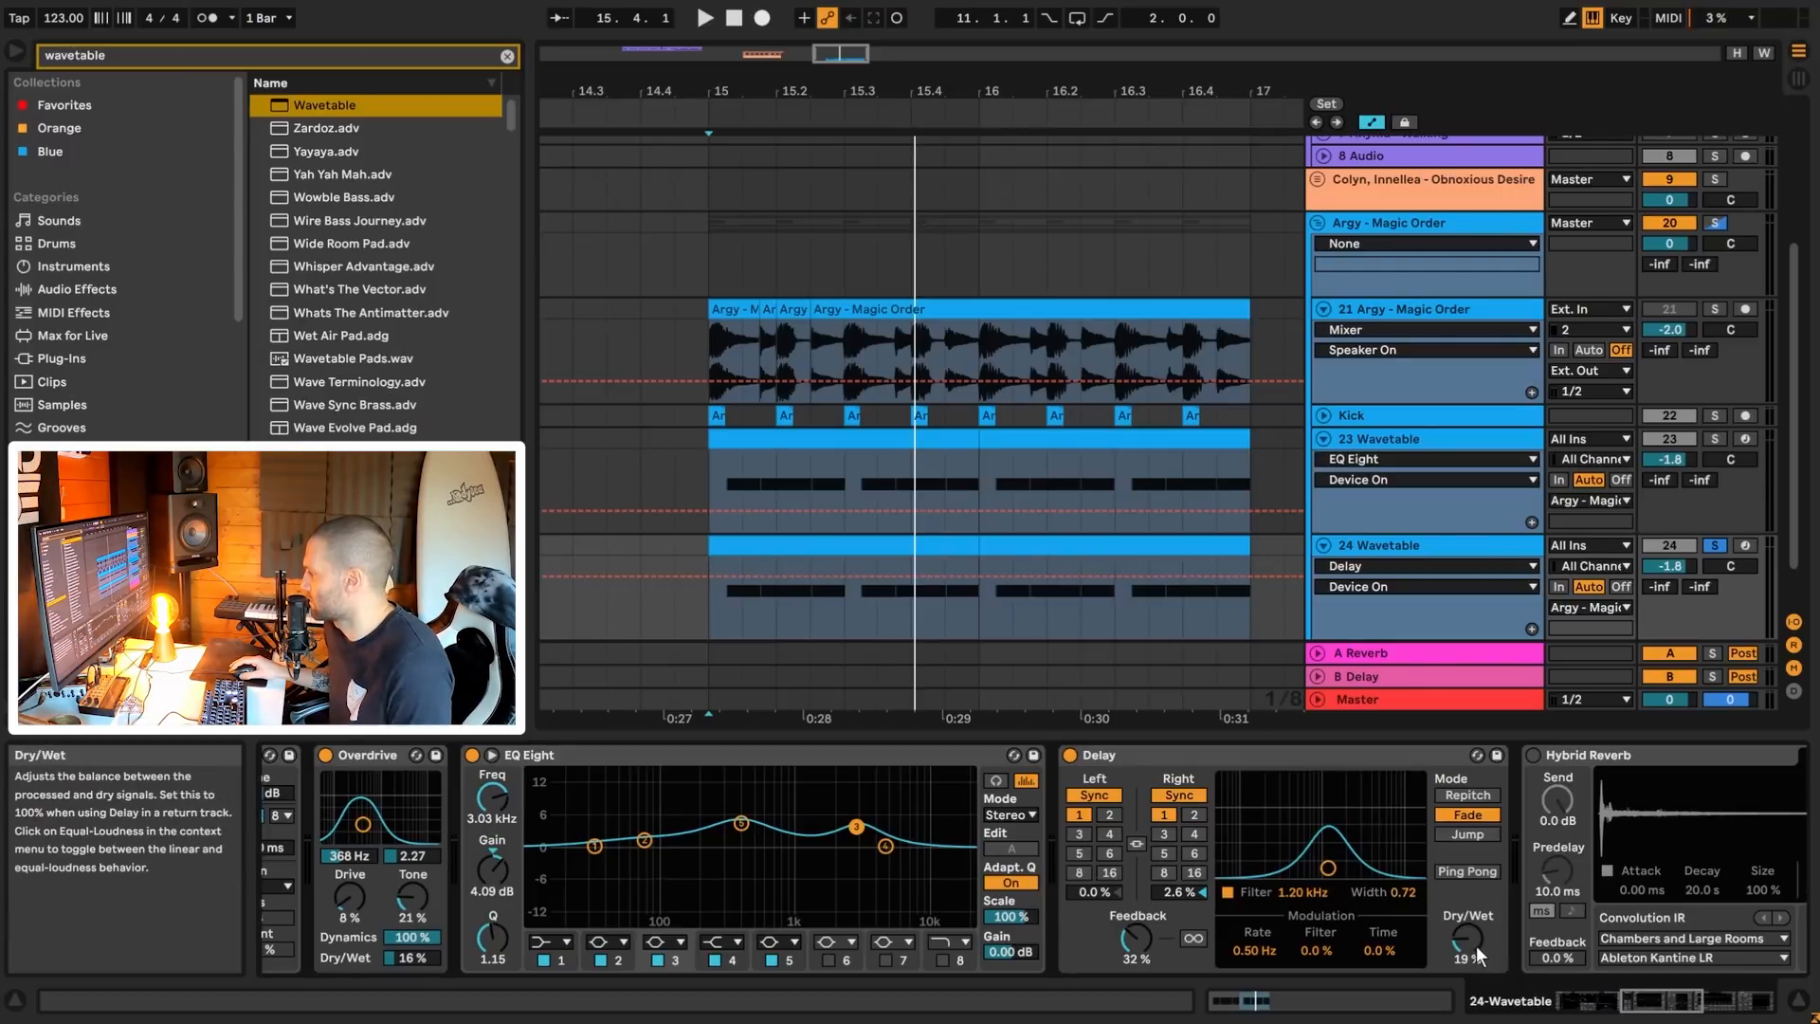
- Activate Hybrid Reverb on track 24, check its Ableton Kantine LR impulse response, and play the loop
{"action": "left_click_drag", "start_coordinate": [1652, 1002], "coordinate": [1676, 1001]}
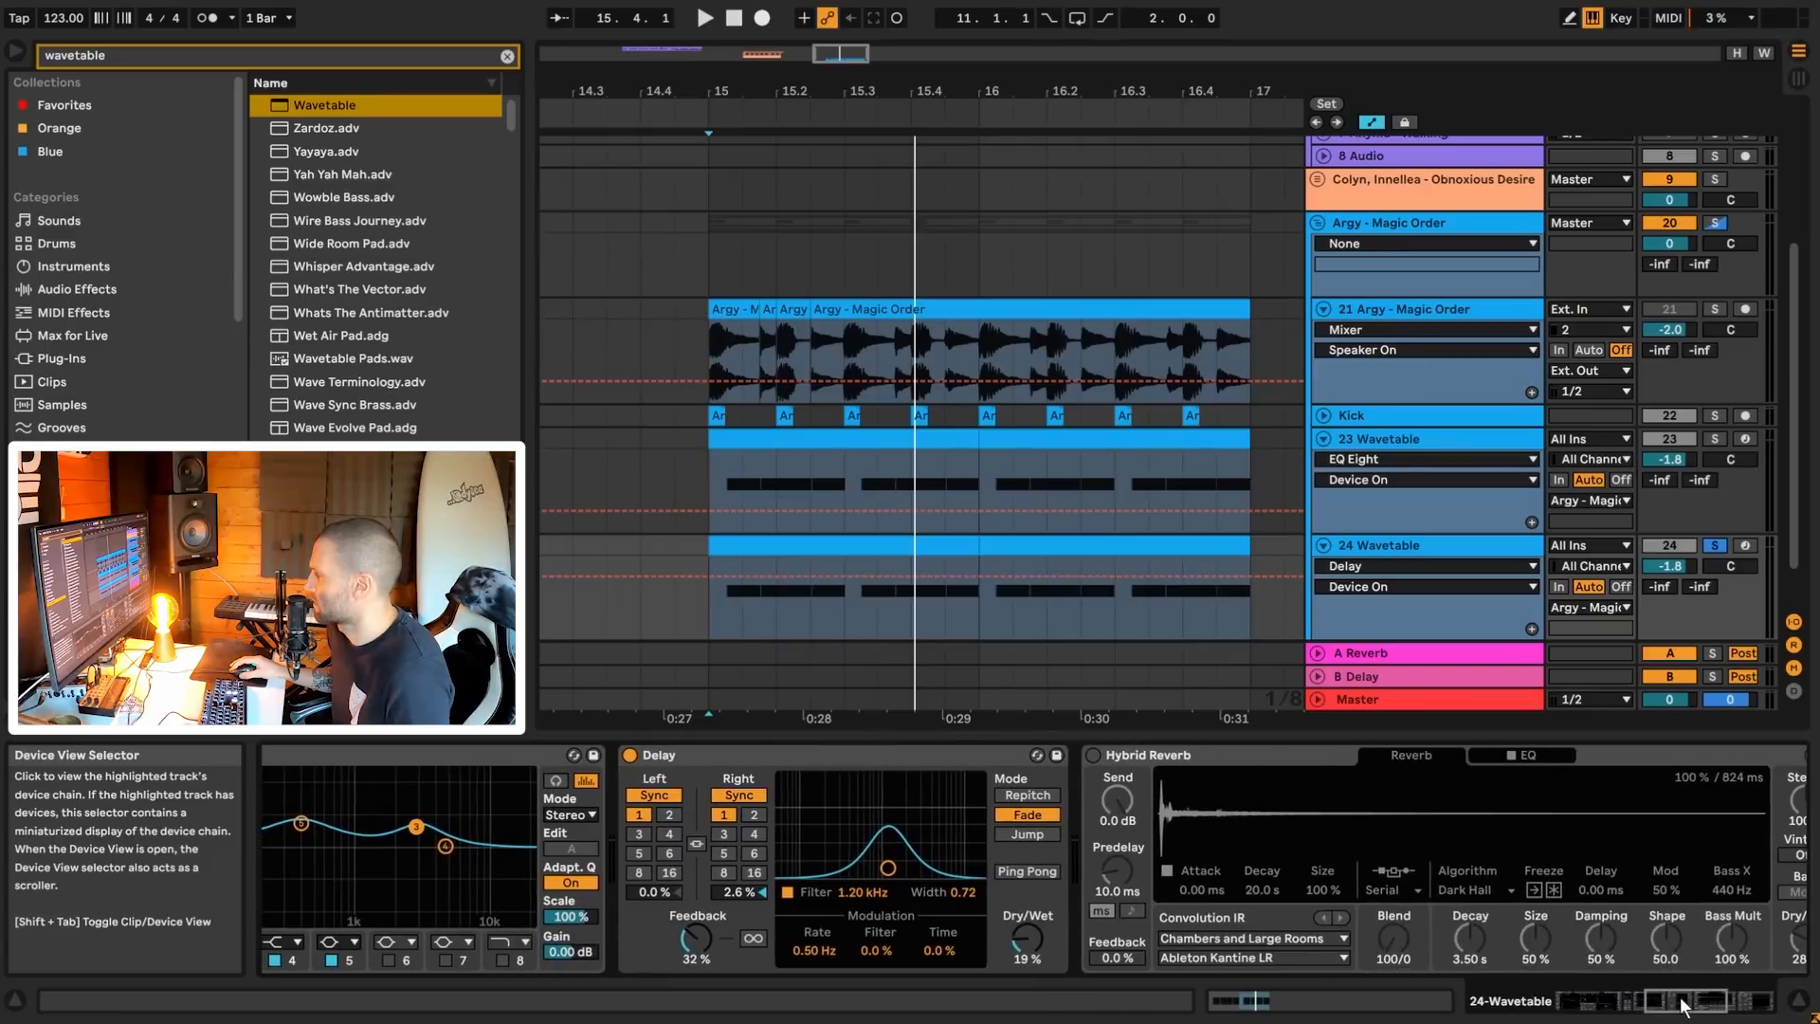
{"action": "left_click", "coordinate": [1092, 754]}
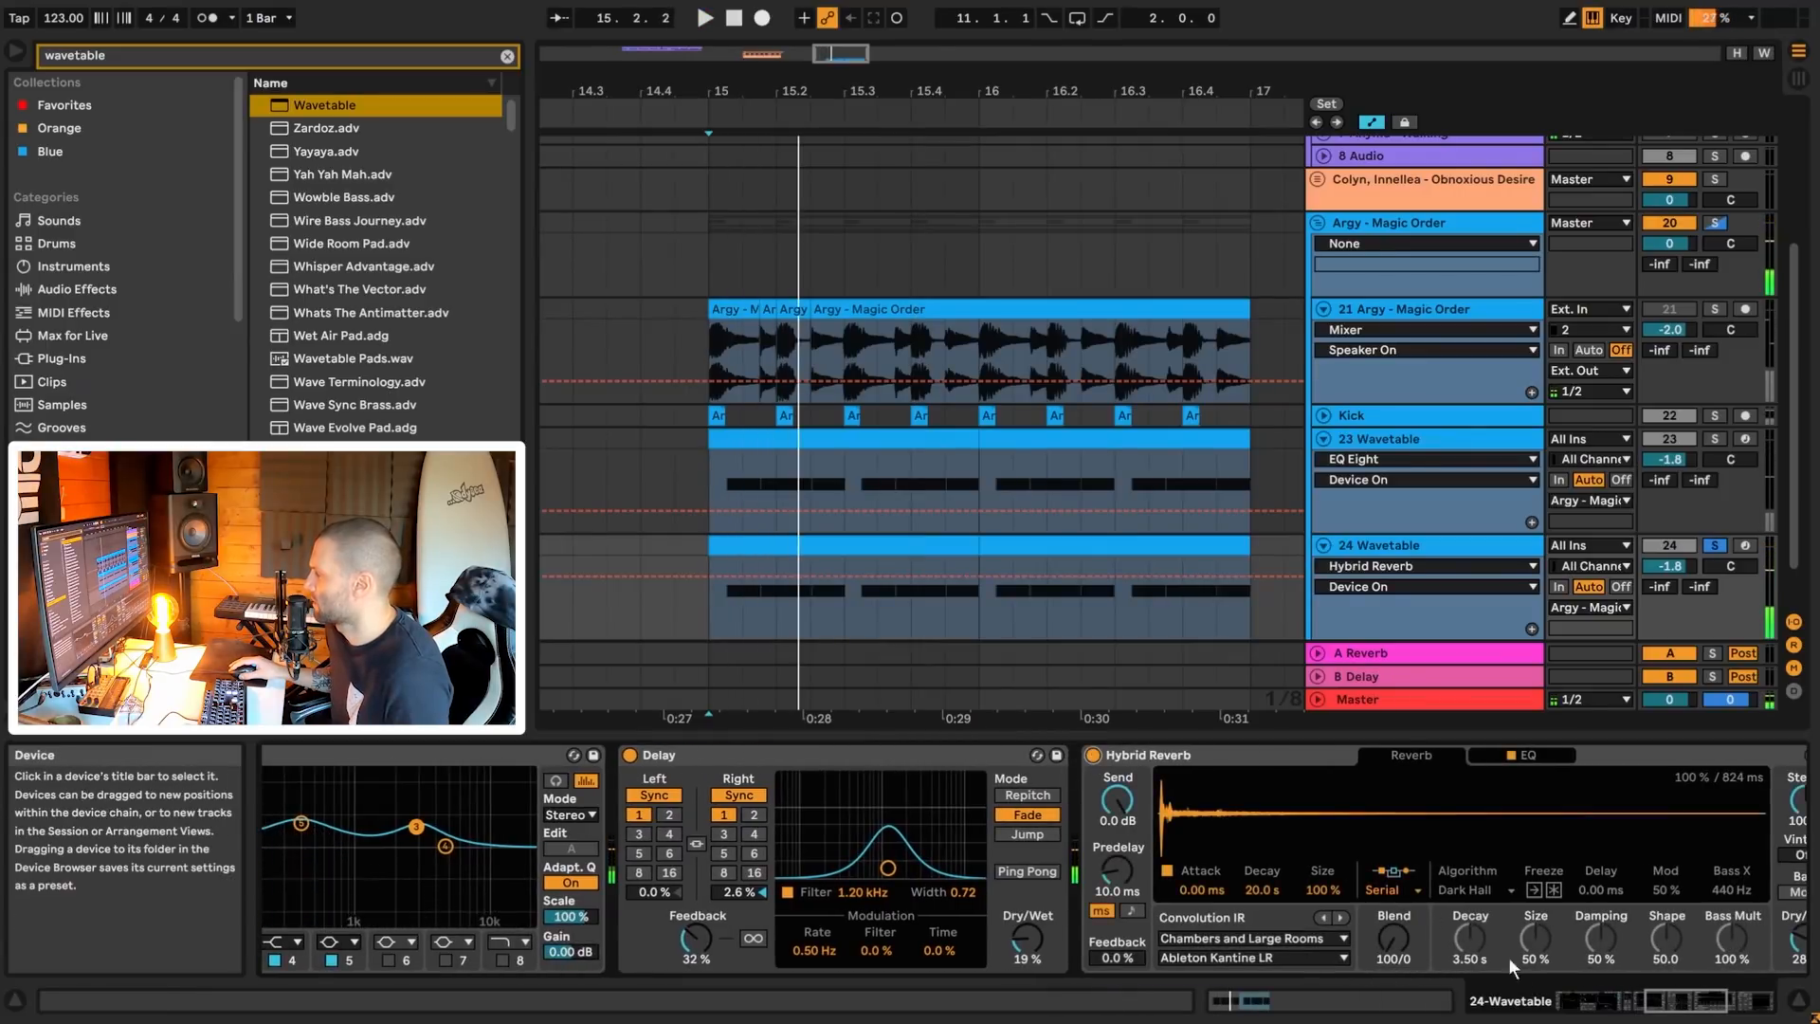
{"action": "left_click_drag", "start_coordinate": [1657, 1007], "coordinate": [1680, 1005]}
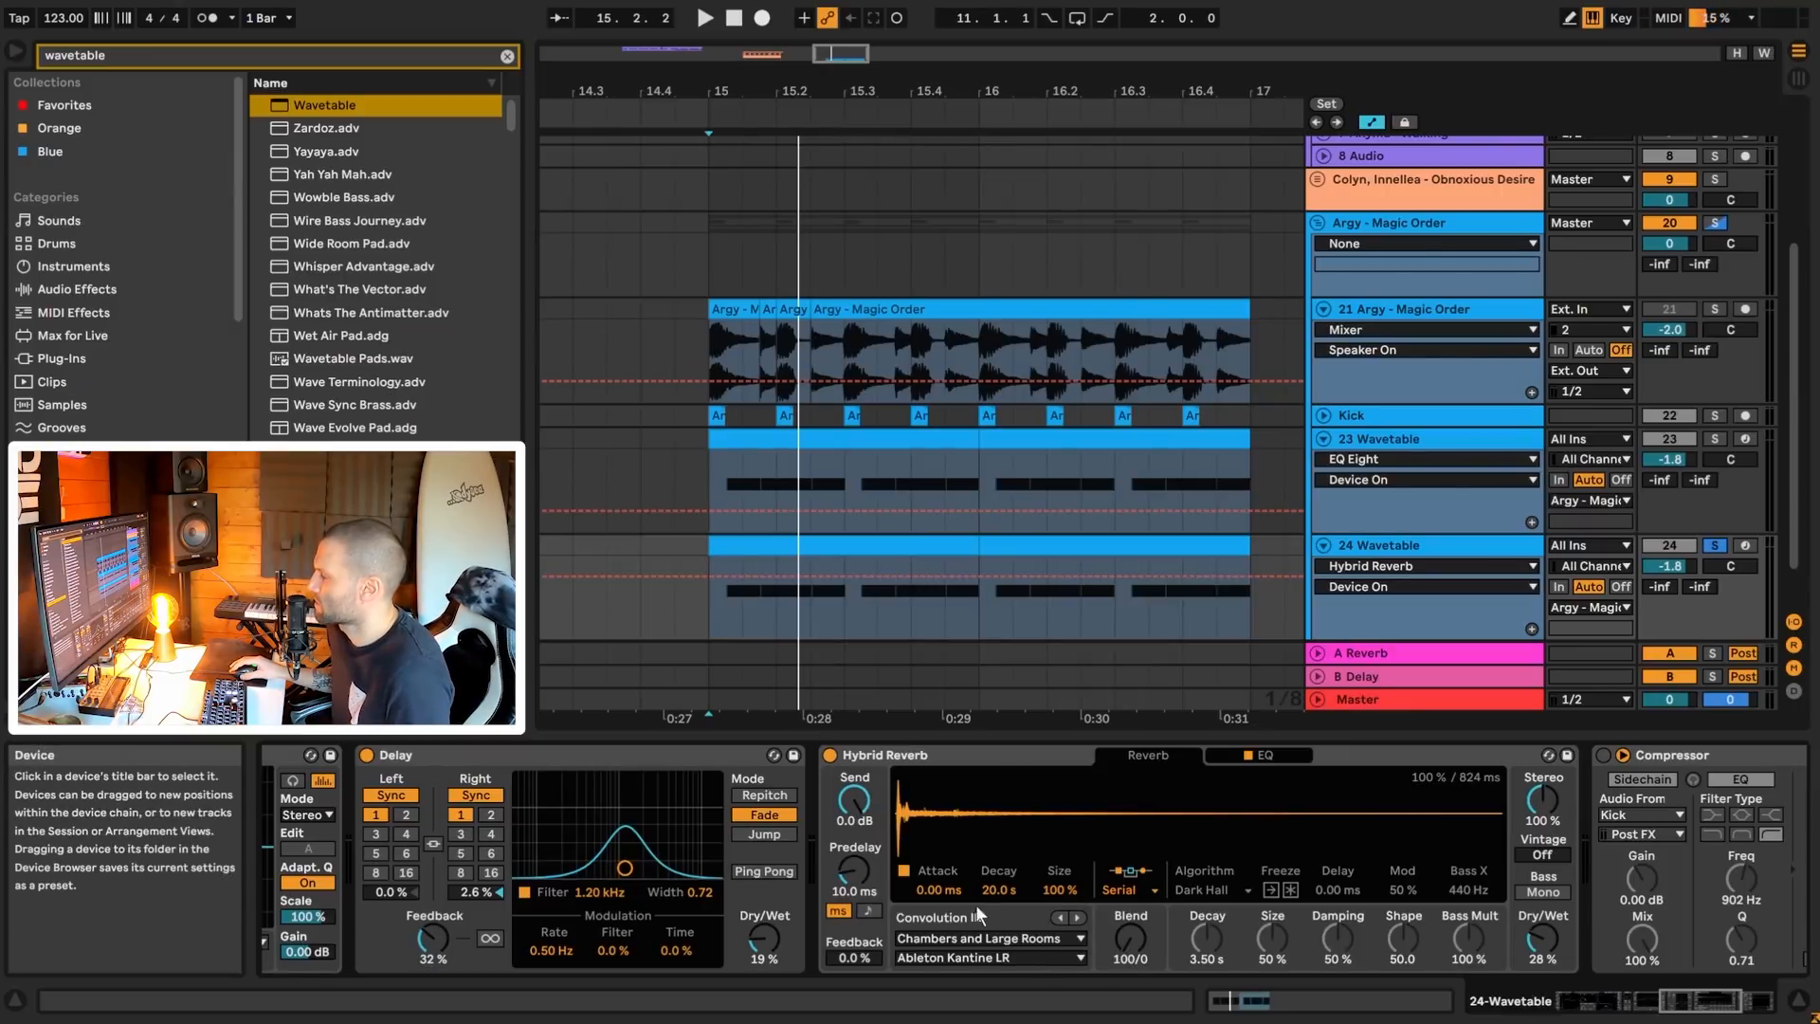
{"action": "left_click", "coordinate": [1054, 960]}
{"action": "left_click", "coordinate": [1054, 959]}
{"action": "key", "text": "space"}
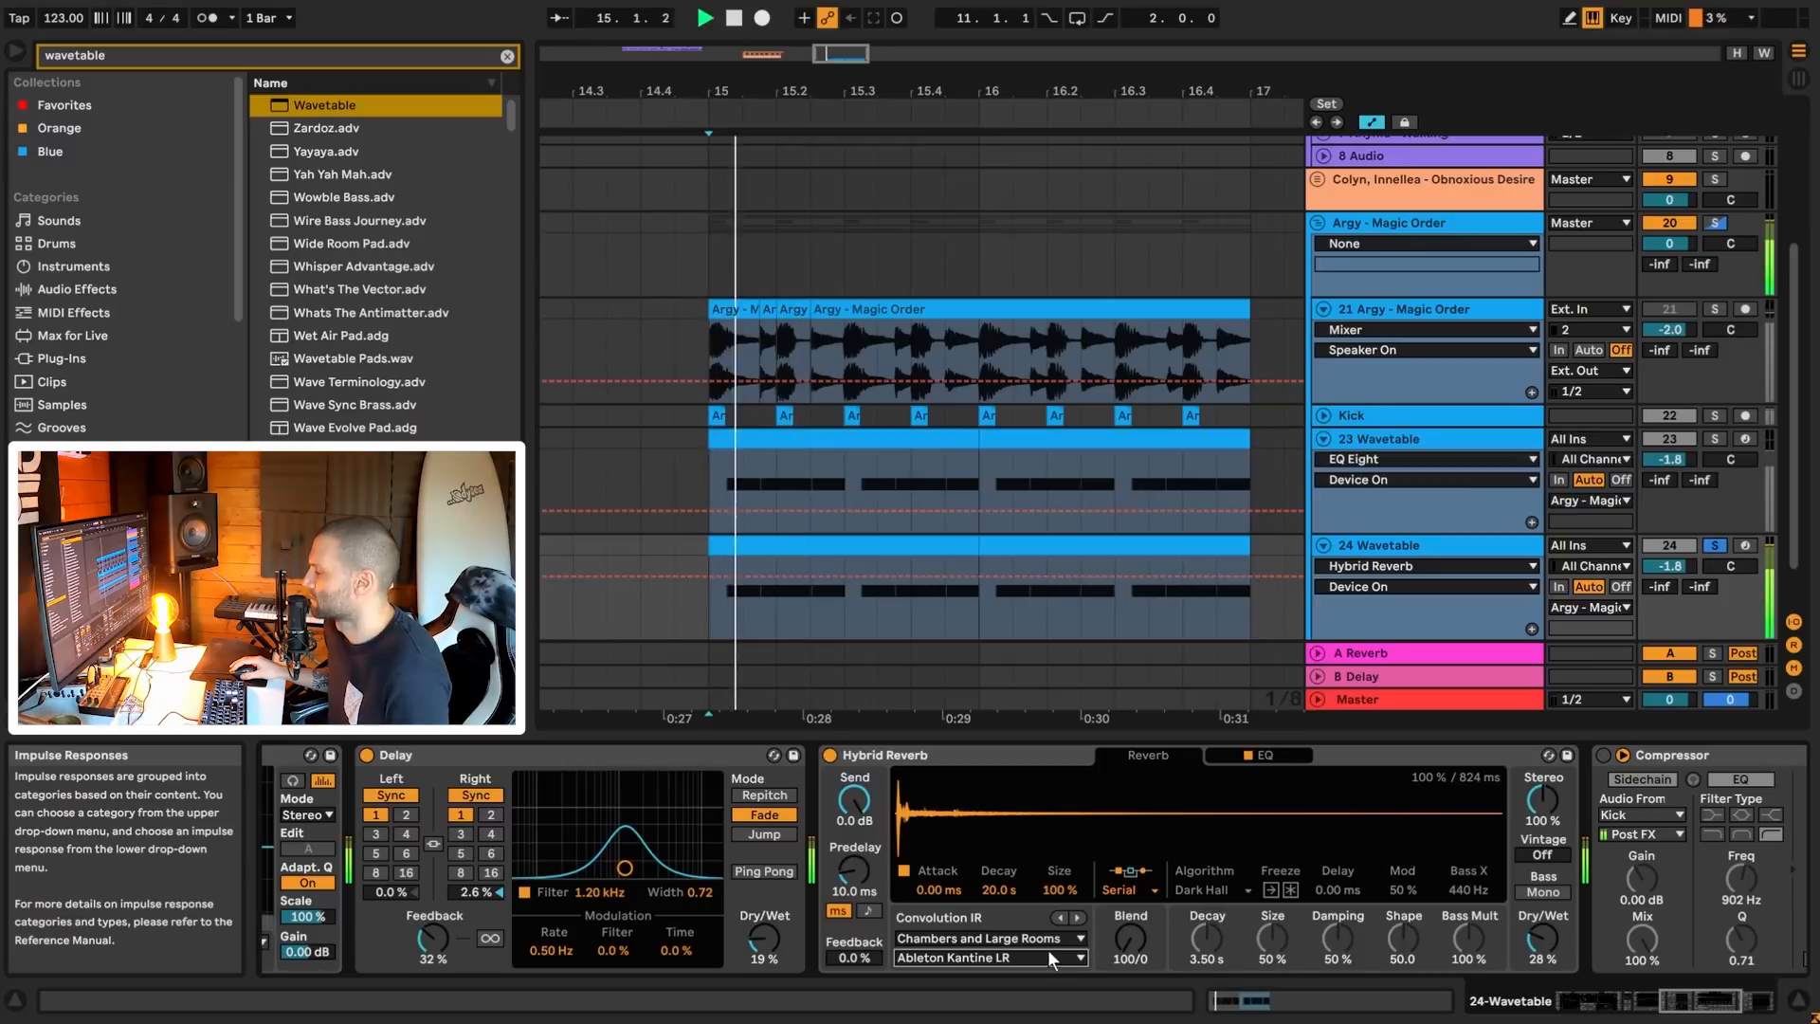
- Bypass and reactivate Hybrid Reverb on track 24 to compare the sound with and without it
{"action": "left_click", "coordinate": [831, 755]}
{"action": "key", "text": "space"}
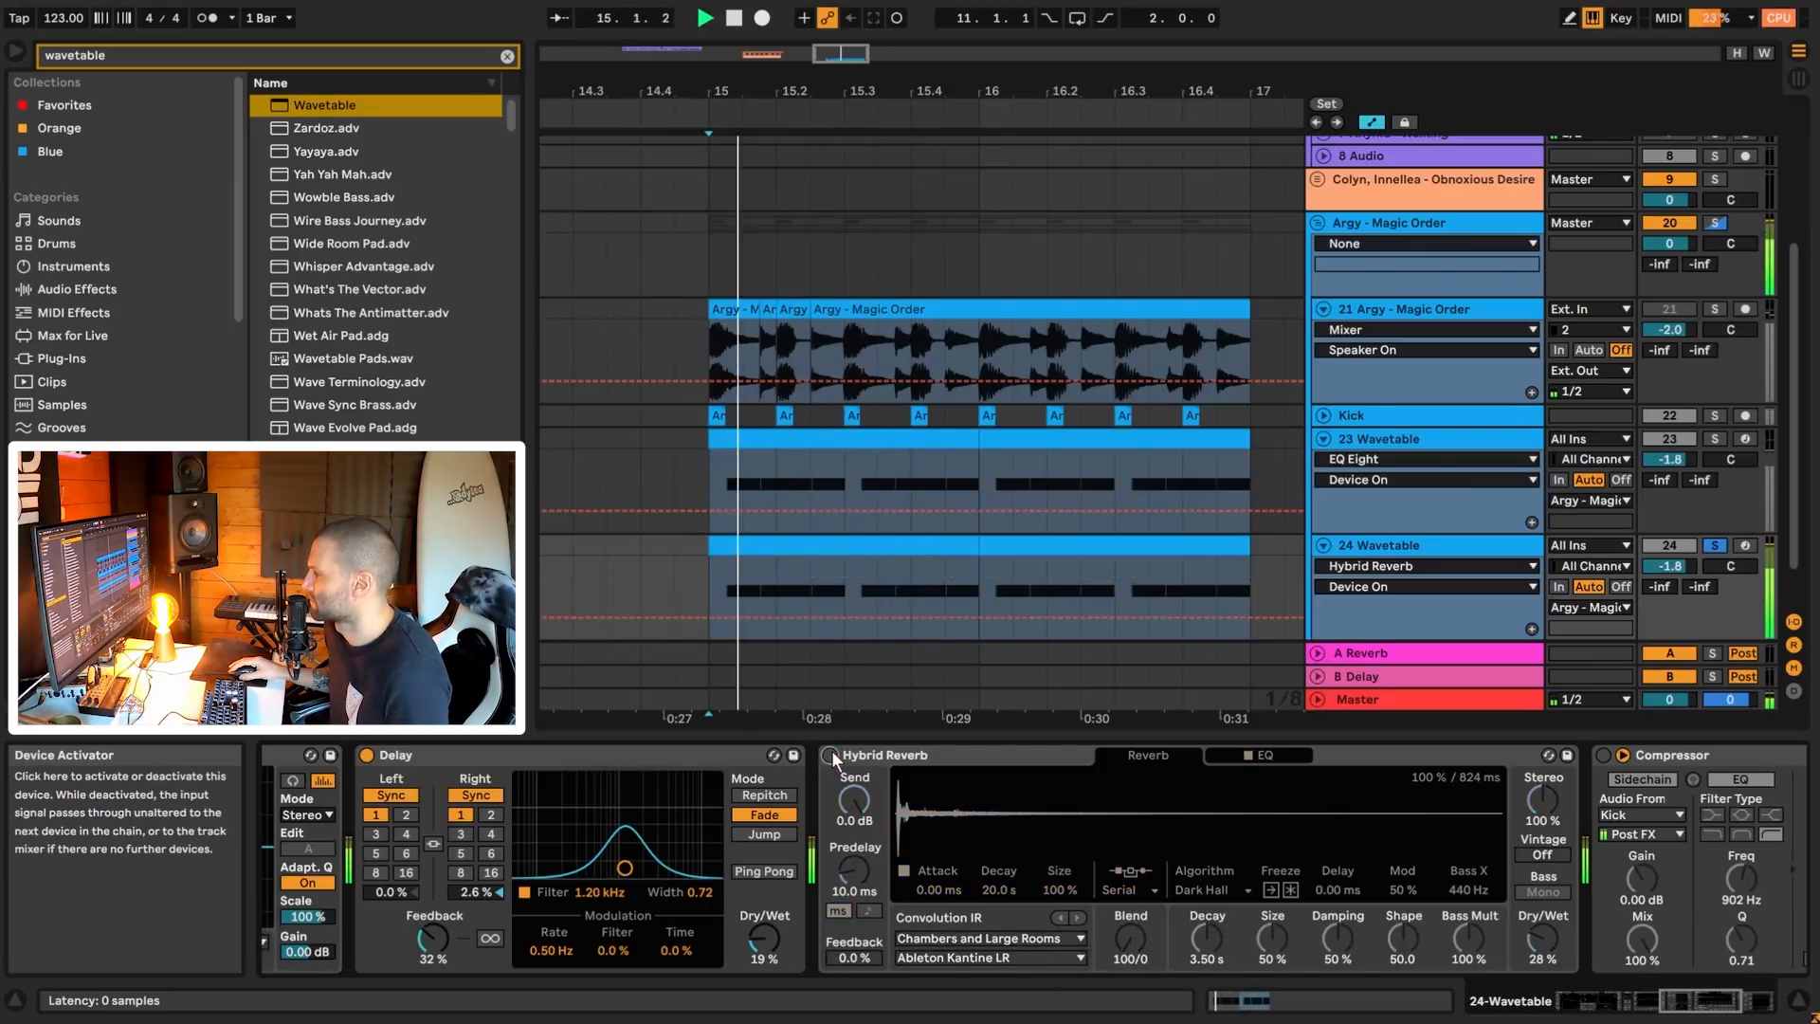
{"action": "key", "text": "space"}
{"action": "left_click", "coordinate": [831, 755]}
{"action": "key", "text": "space"}
- Examine the low and high band filters in Hybrid Reverb's EQ during playback, and return to its Reverb settings
{"action": "left_click", "coordinate": [1261, 756]}
{"action": "key", "text": "space"}
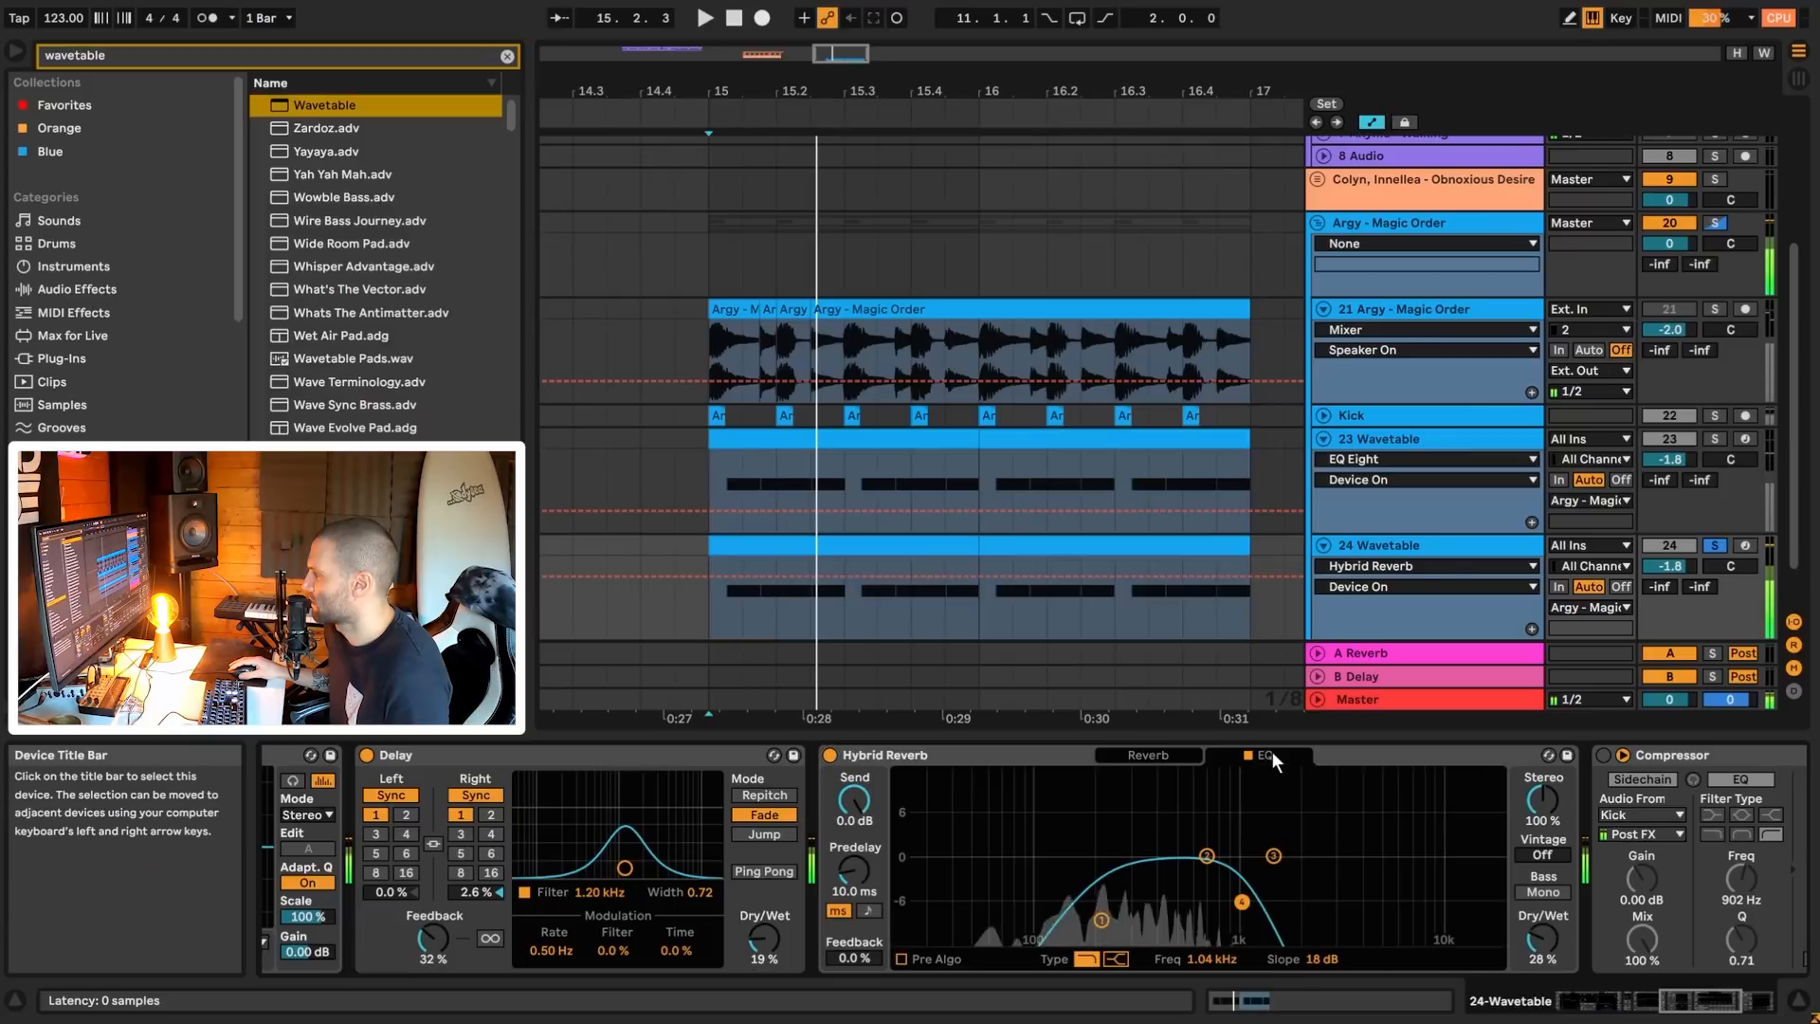
{"action": "left_click", "coordinate": [1100, 920]}
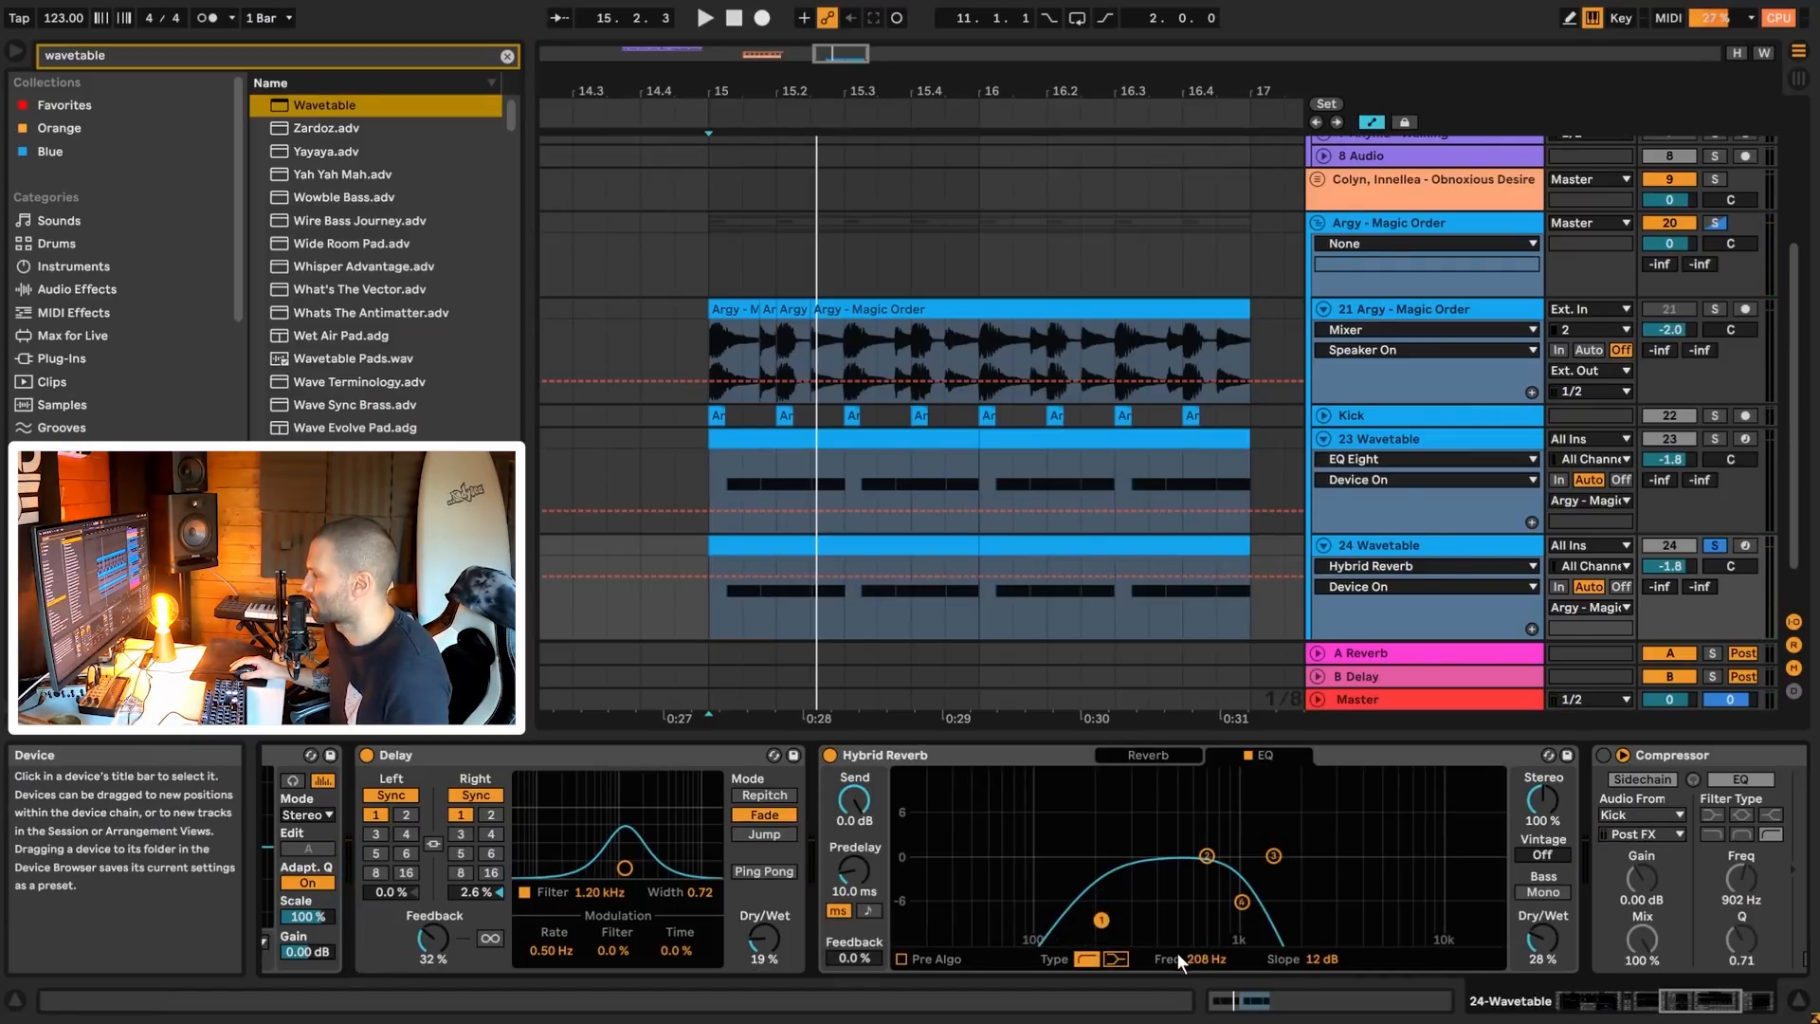
{"action": "left_click", "coordinate": [1241, 902]}
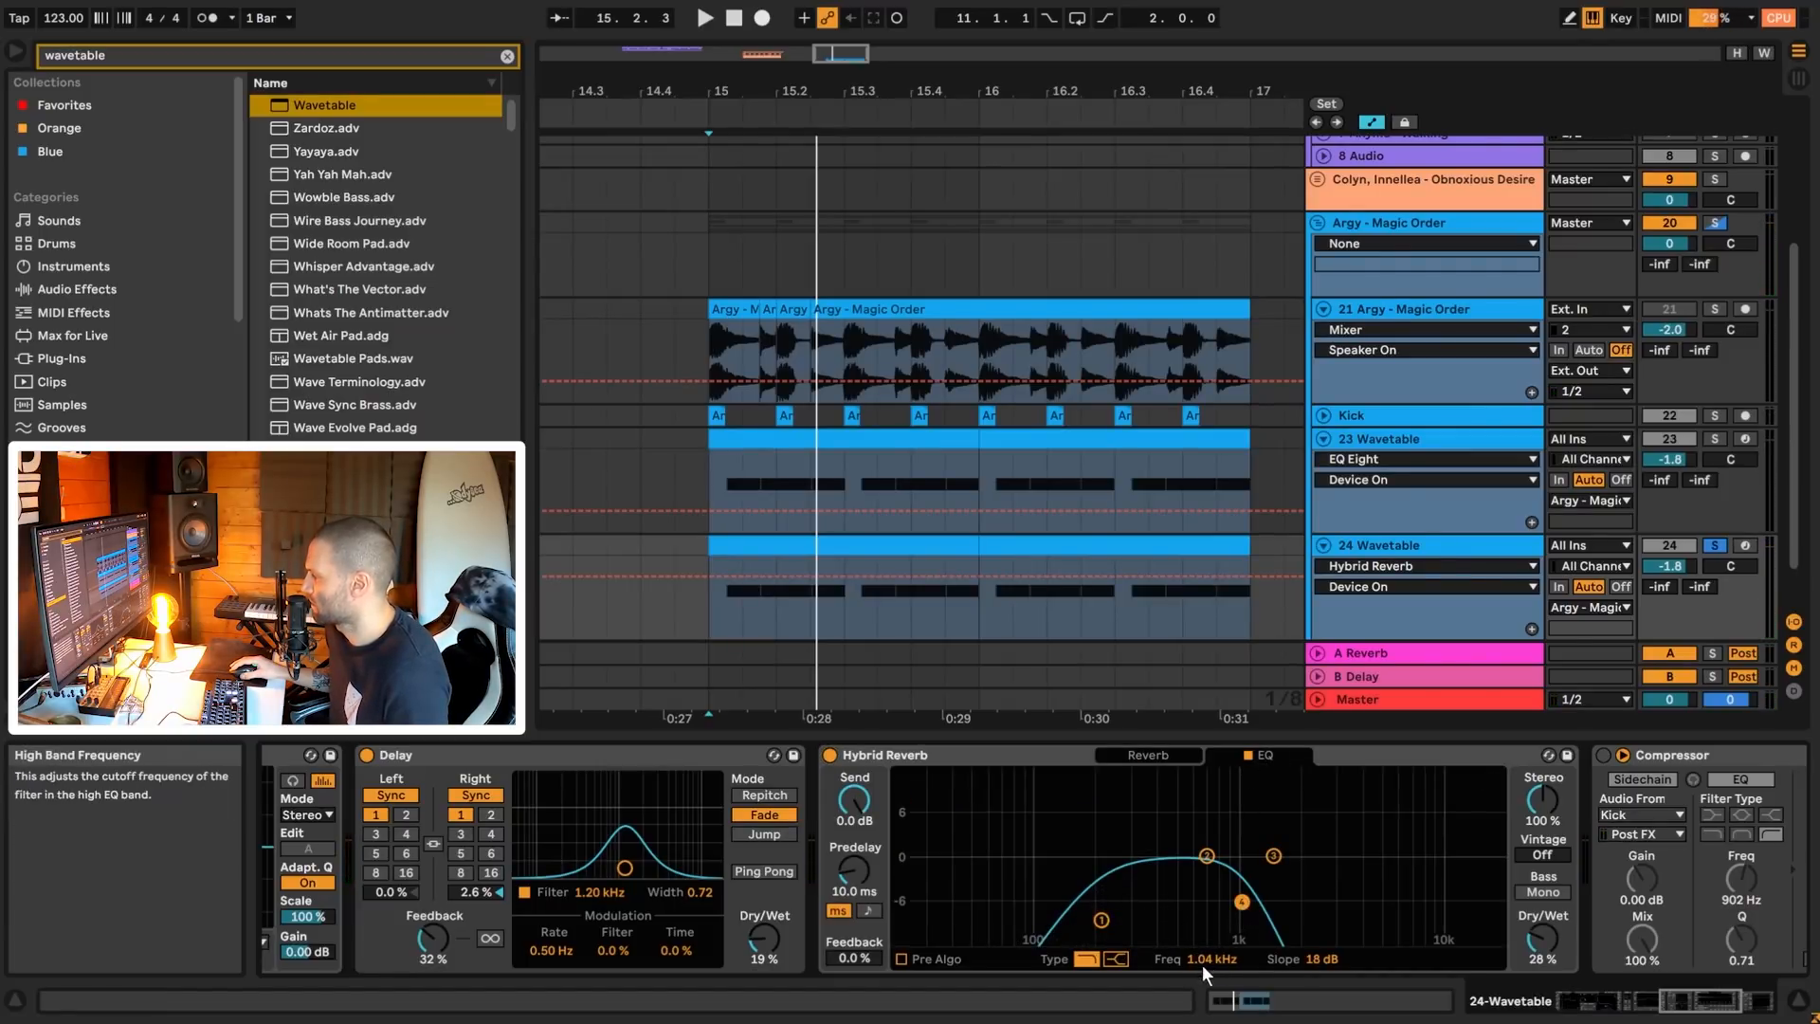
{"action": "key", "text": "space"}
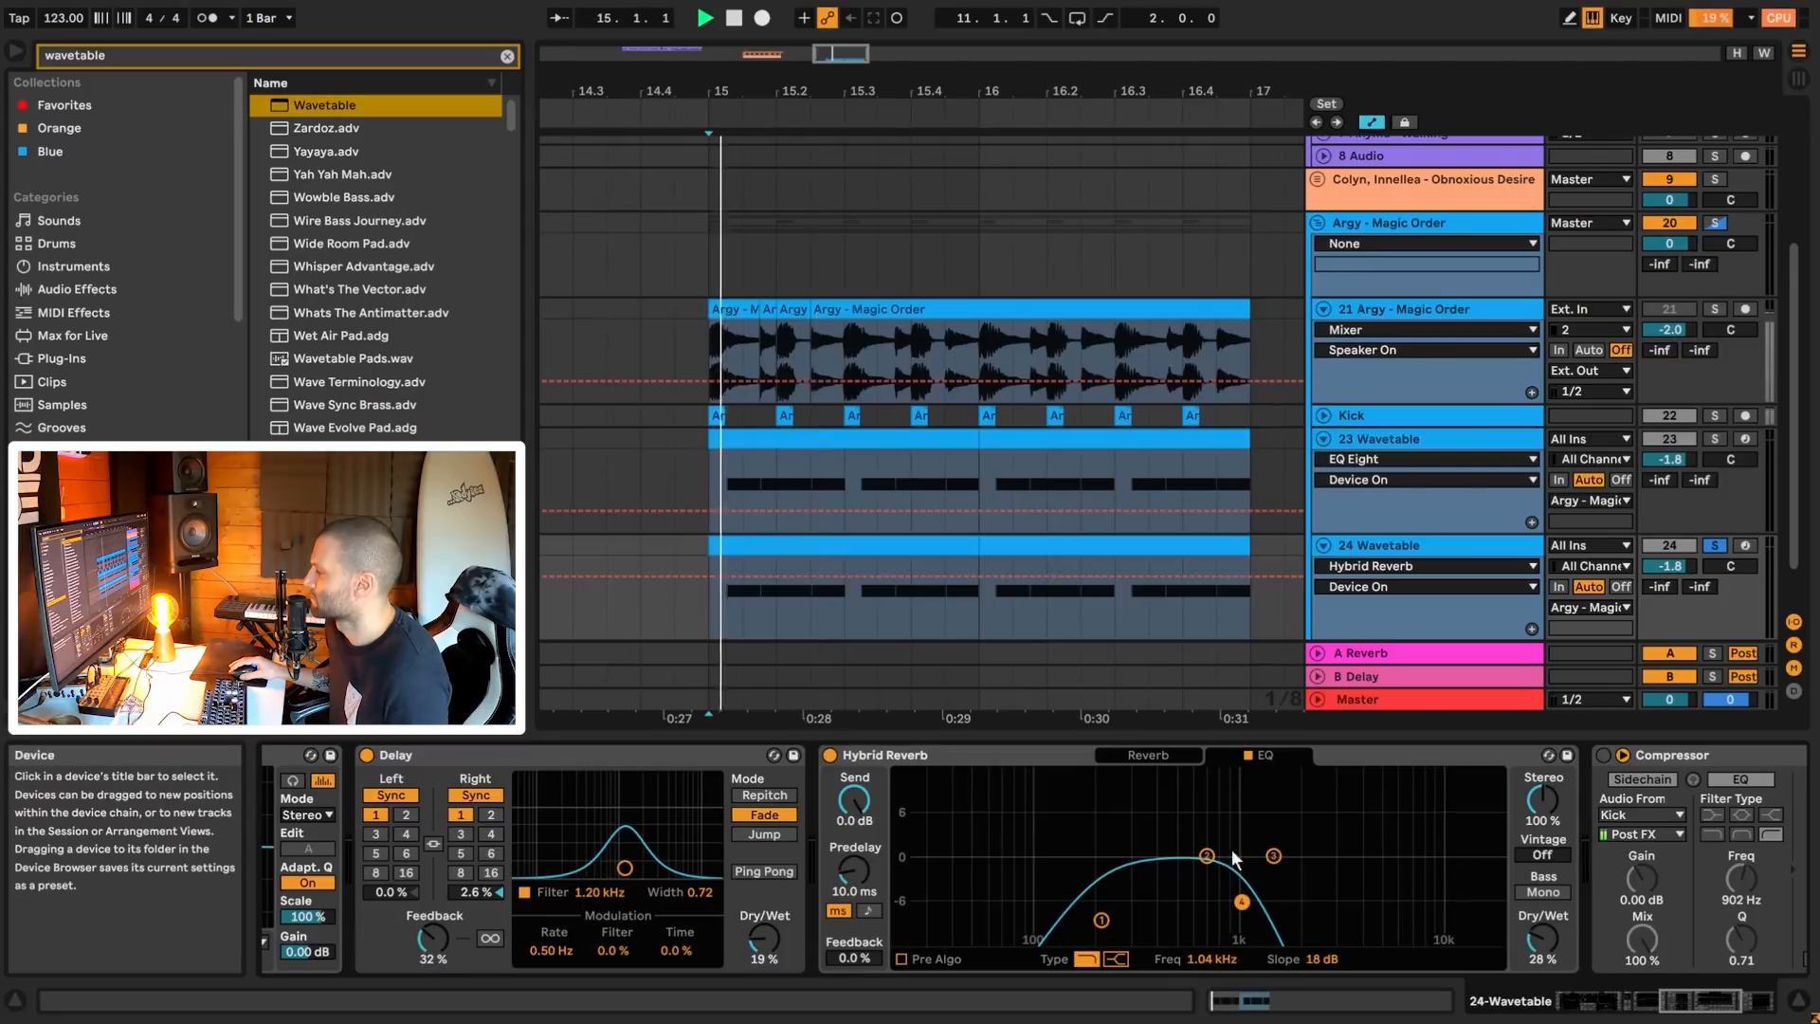
{"action": "left_click", "coordinate": [1168, 756]}
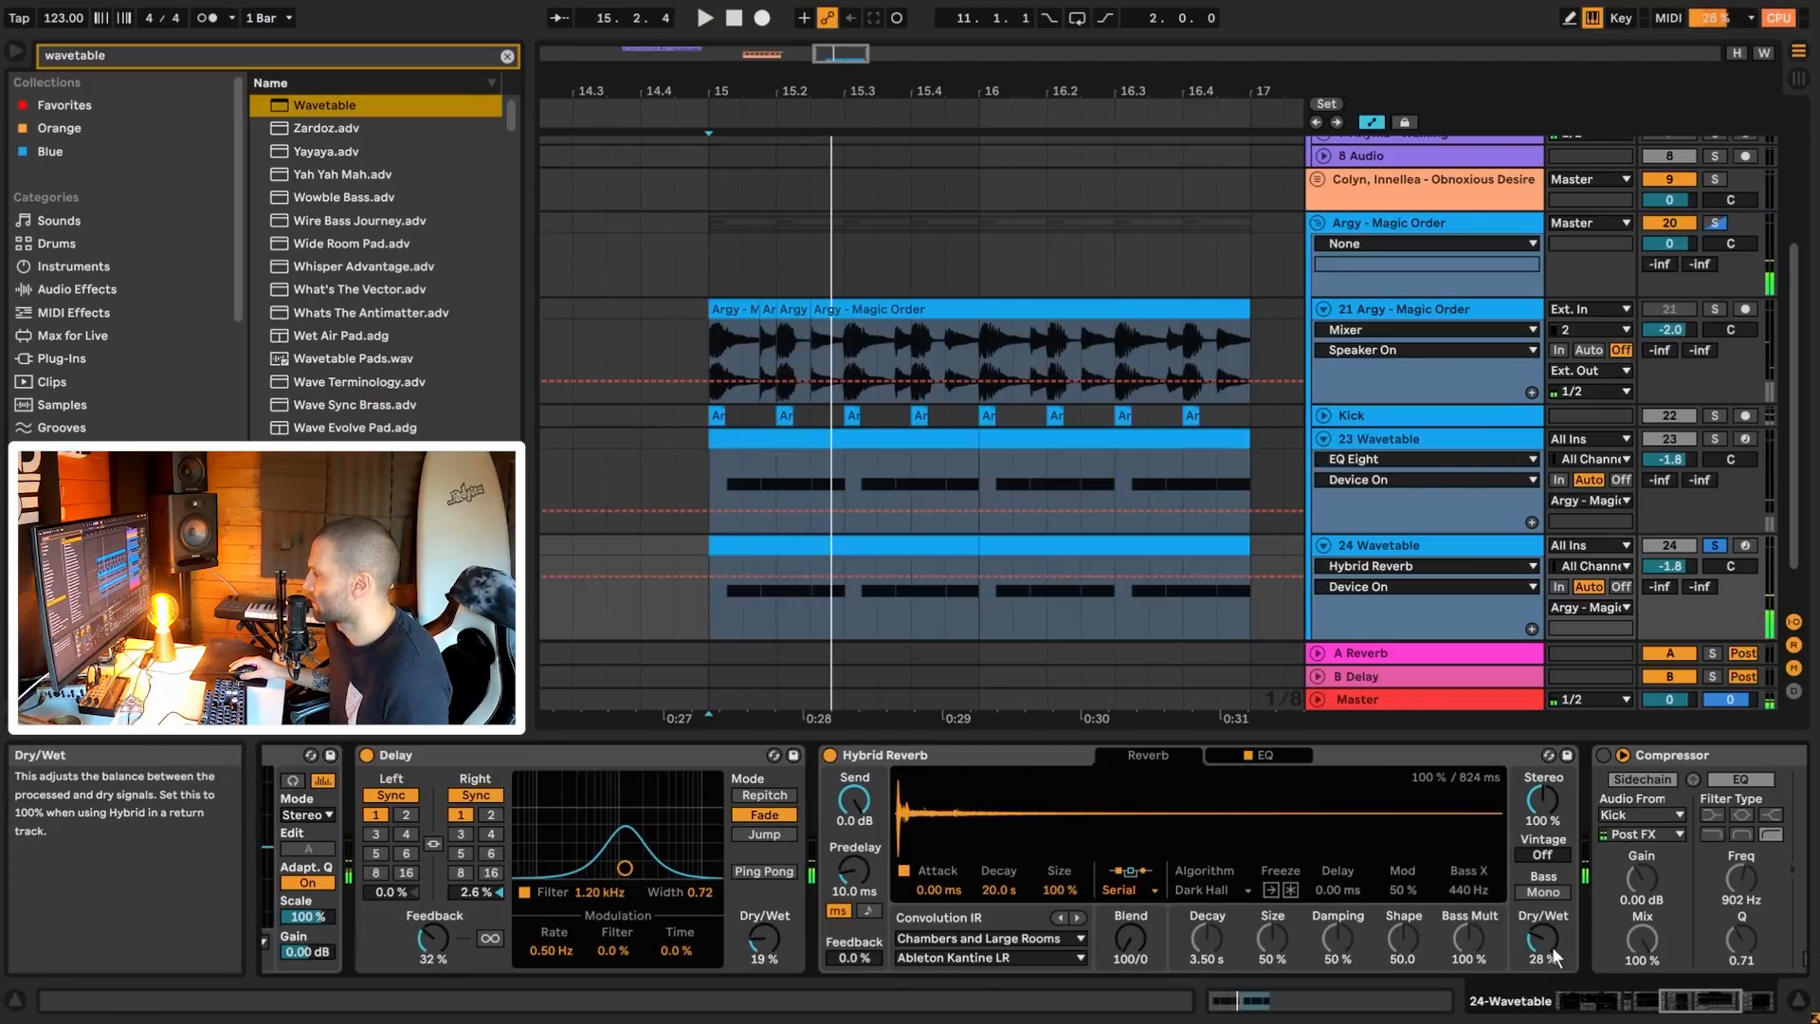
- Activate the Kick-sidechained Compressor on track 24, solo the Kick along with it, and play the loop
{"action": "left_click", "coordinate": [1711, 1004]}
{"action": "left_click", "coordinate": [1029, 754]}
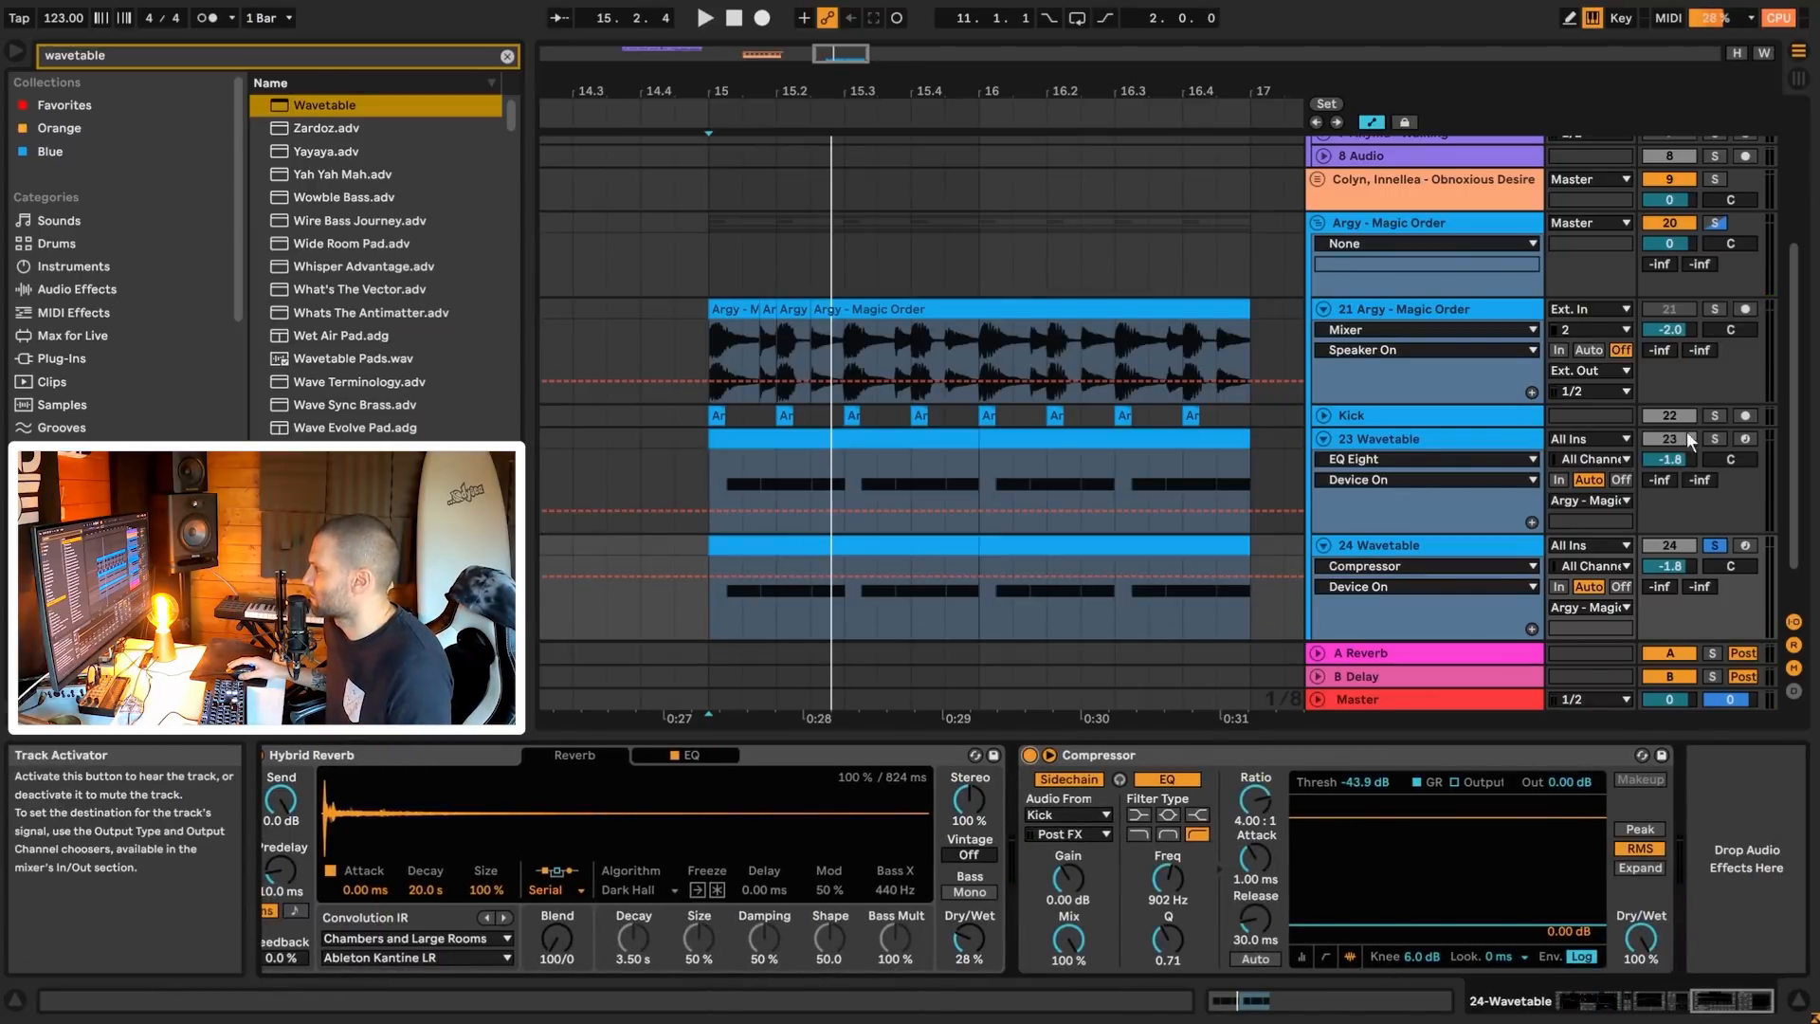
{"action": "left_click", "coordinate": [1714, 415]}
{"action": "key", "text": "space"}
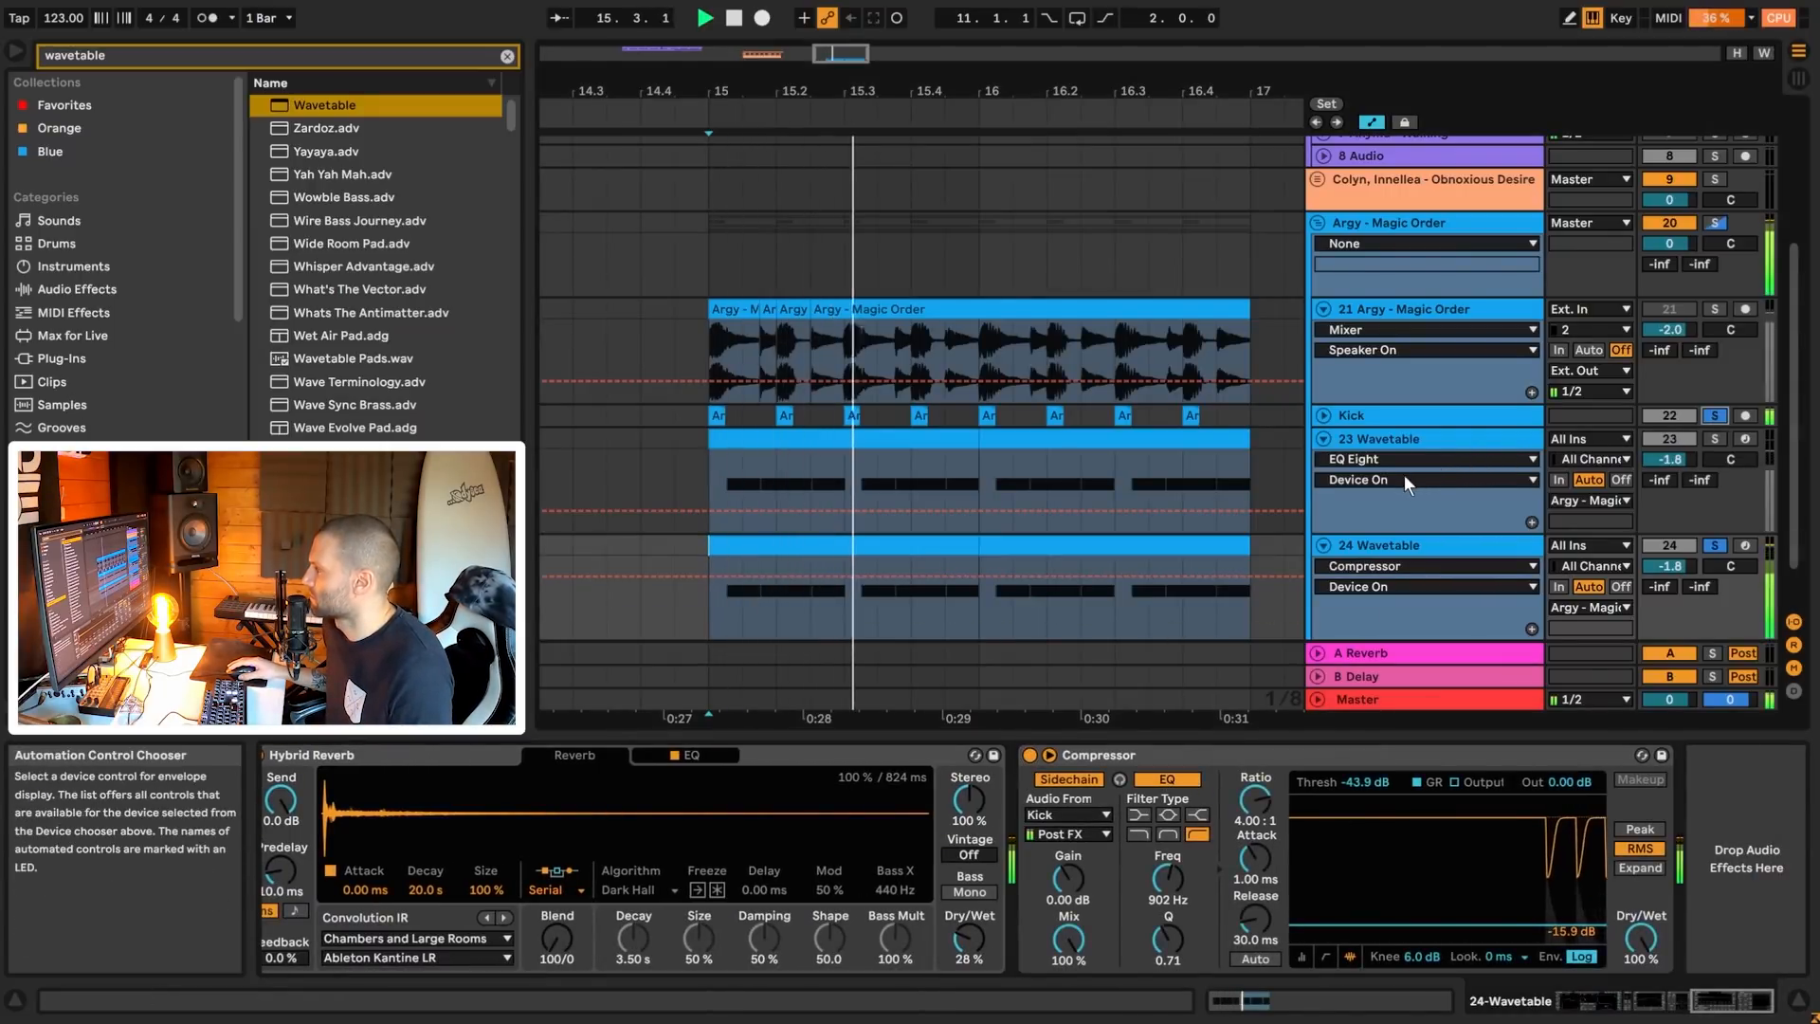
{"action": "key", "text": "space"}
- Solo only track 23 and play the loop to compare it with track 24
{"action": "left_click_drag", "start_coordinate": [1723, 1005], "coordinate": [1381, 964]}
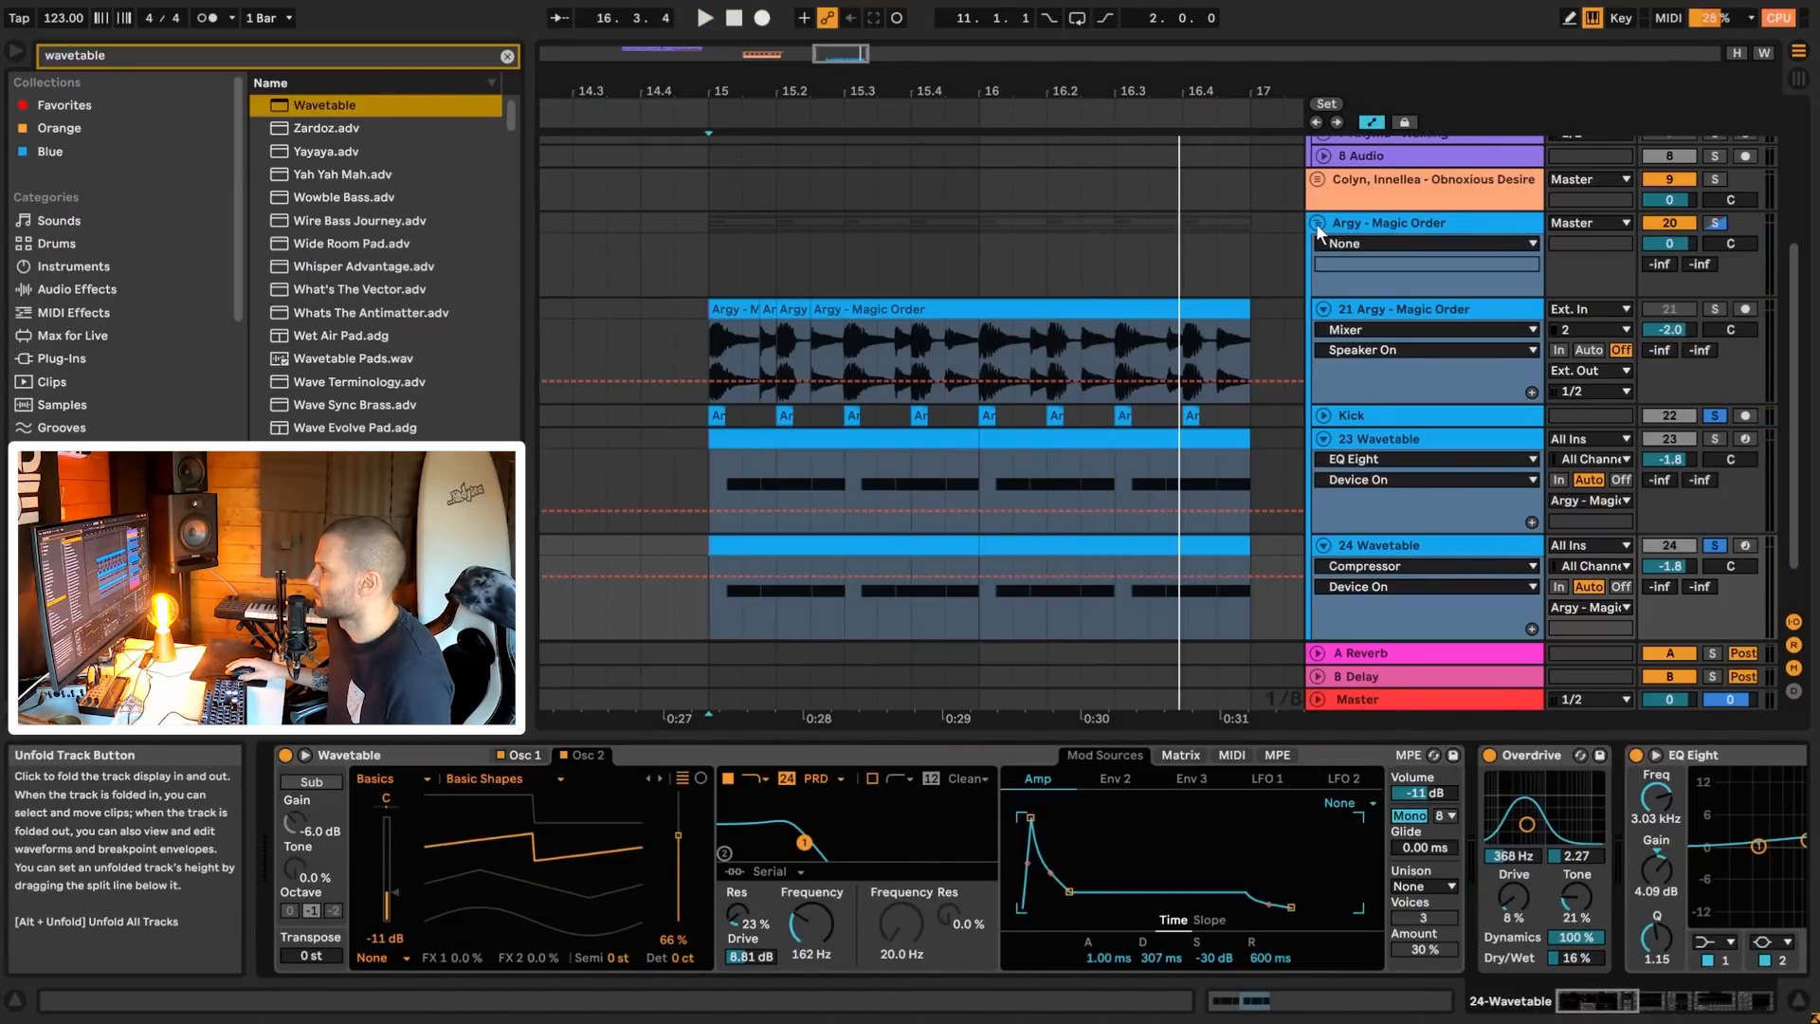
{"action": "left_click", "coordinate": [1715, 439]}
{"action": "key", "text": "space"}
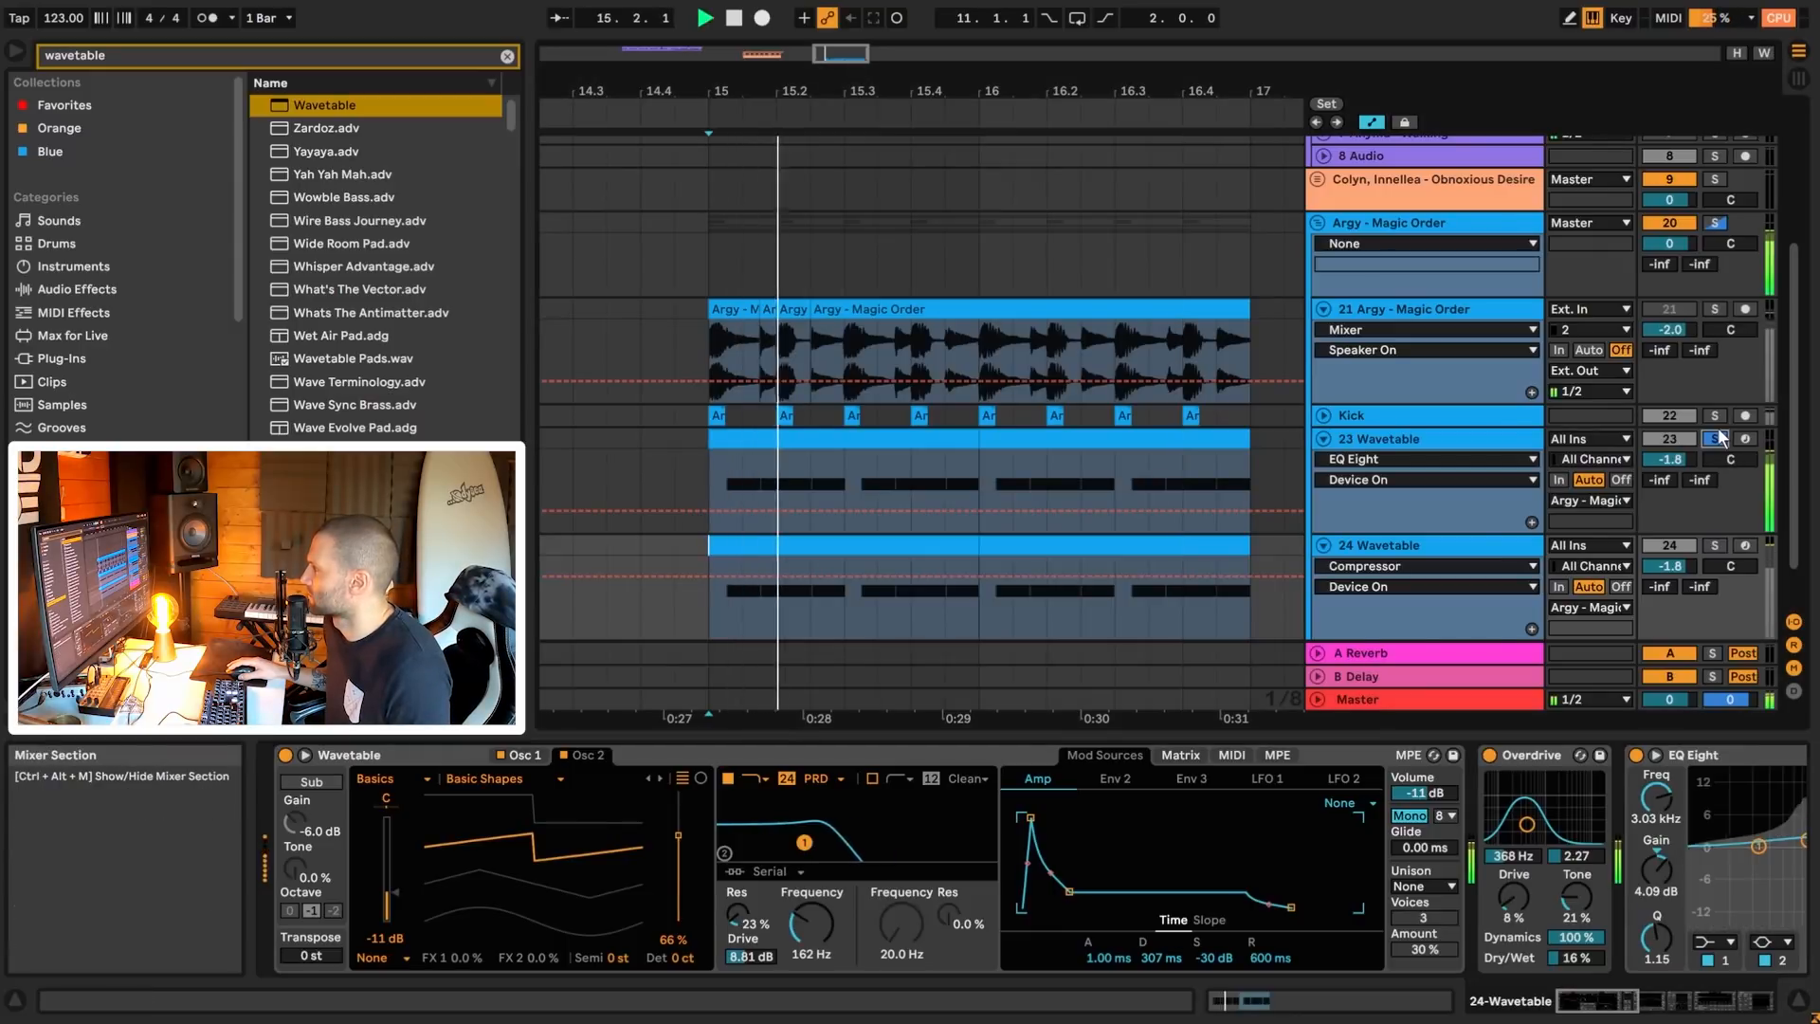